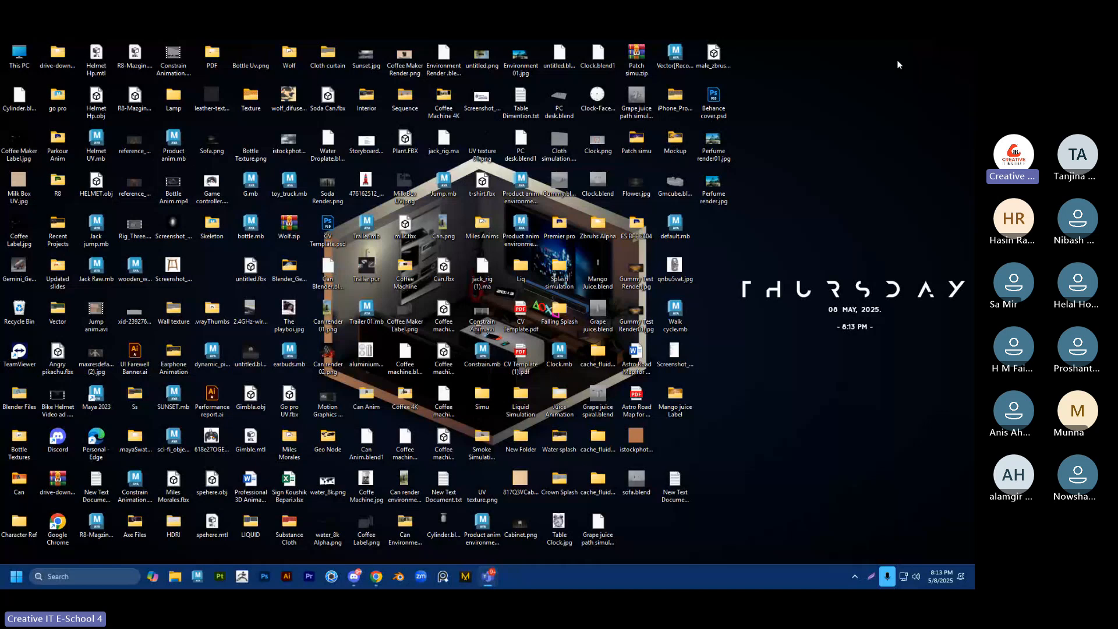
# Step: Switch to Chrome and reload the CIT ES BFE 2405 Facebook group page
pyautogui.click(376, 577)
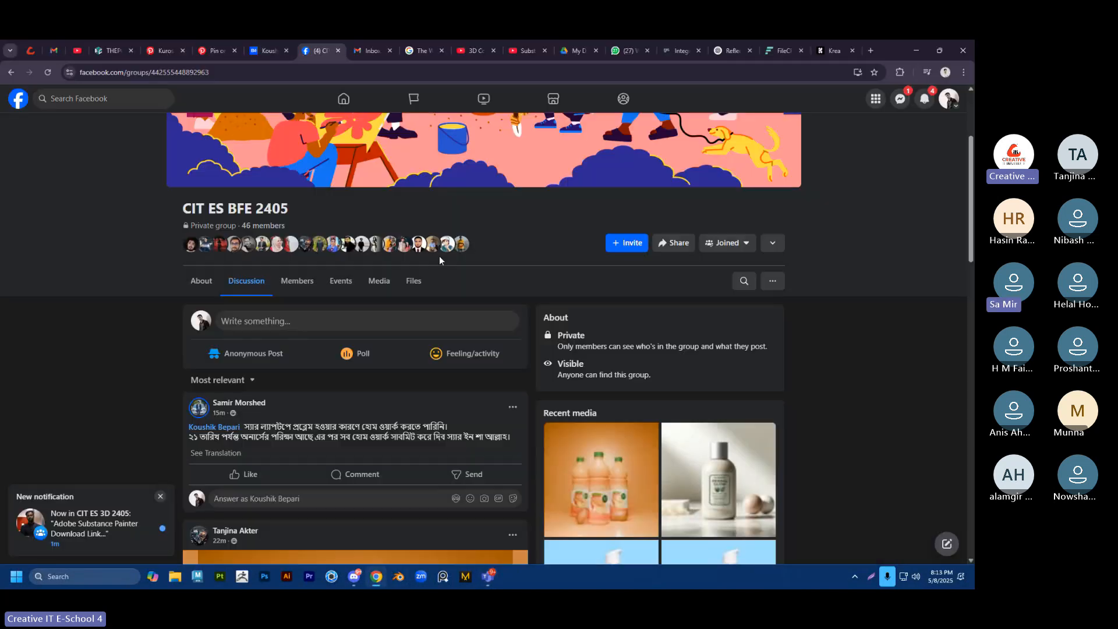
pyautogui.click(48, 72)
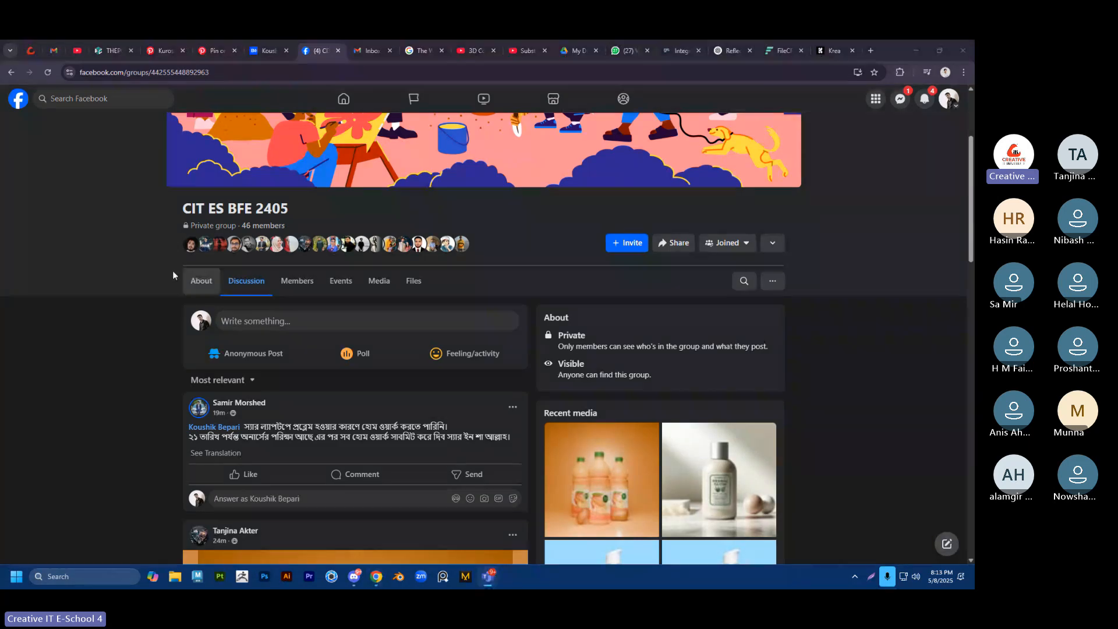
# Step: Give the group post showing three mango juice bottles a Love reaction
pyautogui.scroll(-1, 153, 275)
pyautogui.scroll(-4, 152, 271)
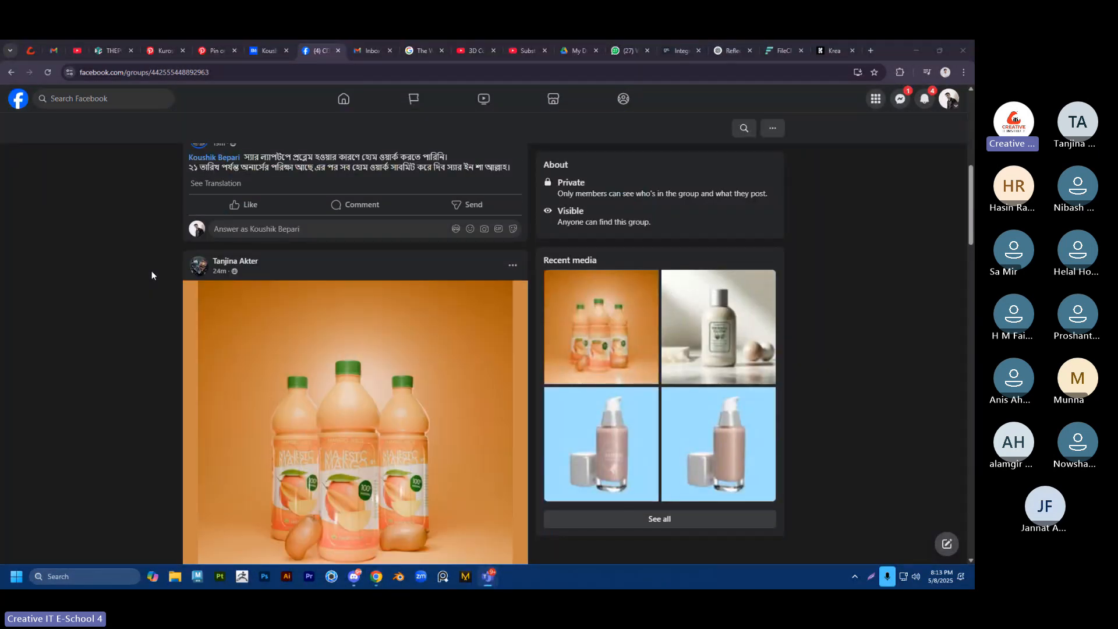
pyautogui.scroll(1, 152, 271)
pyautogui.scroll(-3, 262, 303)
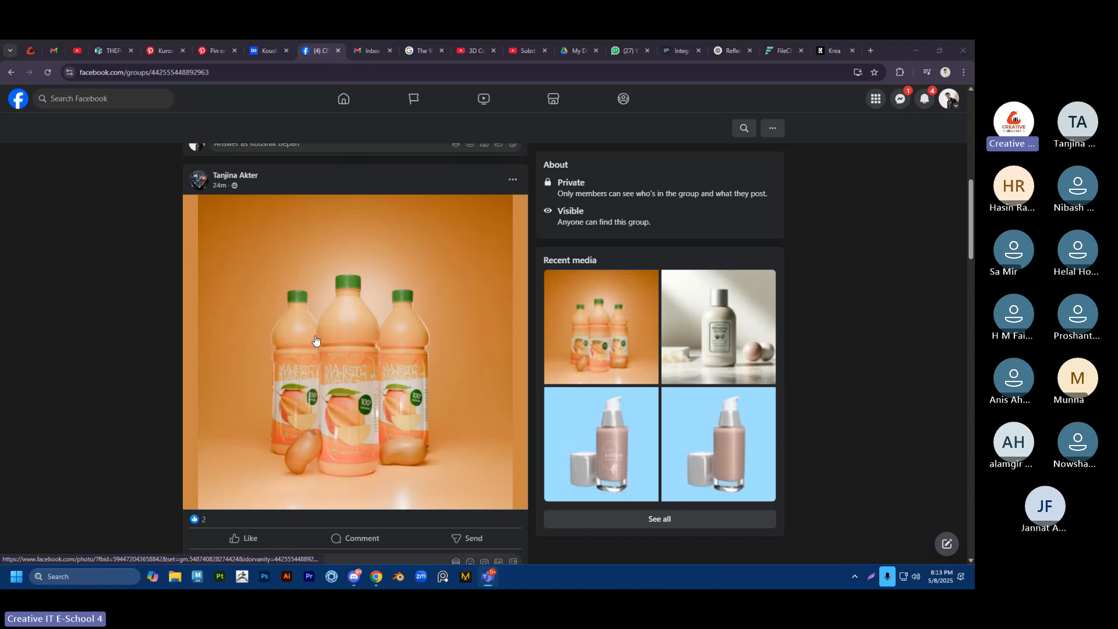
pyautogui.scroll(-1, 317, 343)
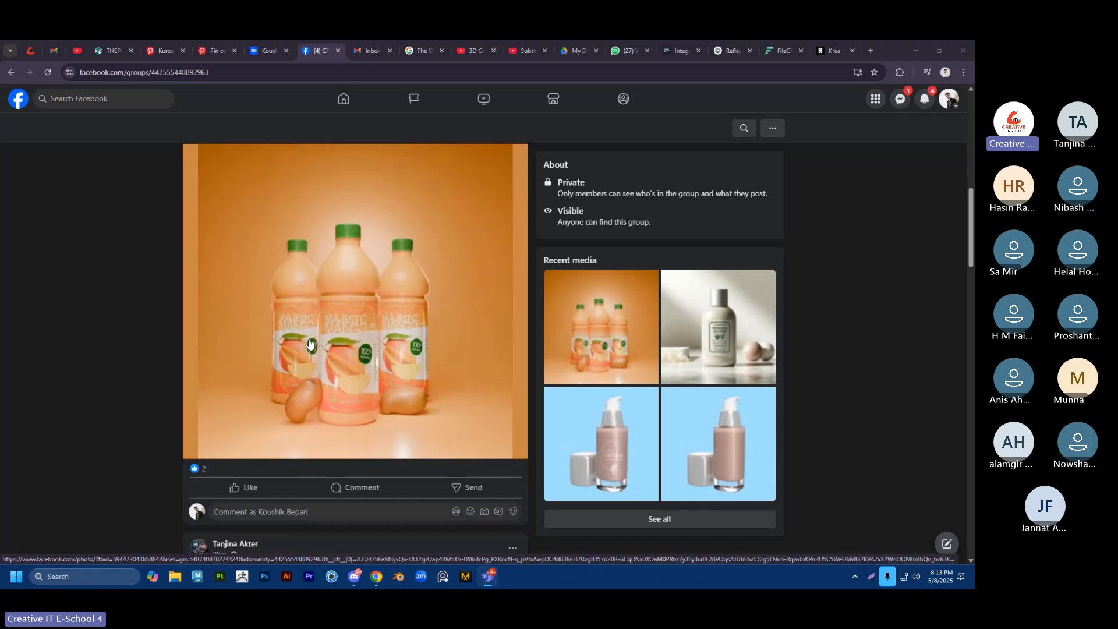
pyautogui.scroll(4, 405, 375)
pyautogui.scroll(-6, 379, 372)
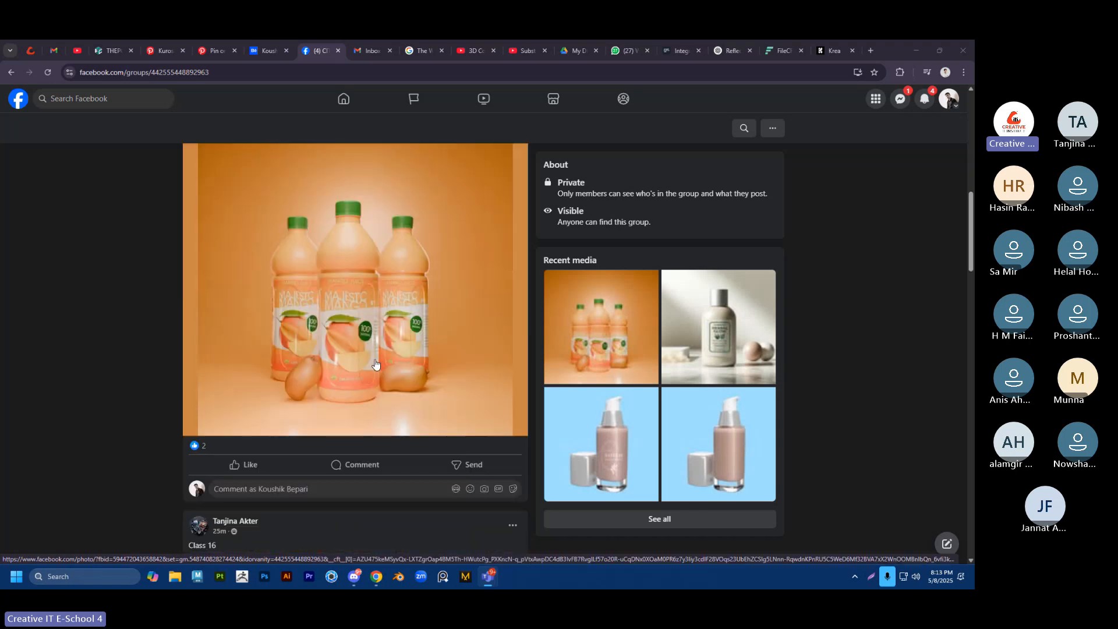
pyautogui.click(231, 368)
# Step: Open the three mango juice bottles render from the group feed in the full-size photo viewer
pyautogui.scroll(-5, 409, 312)
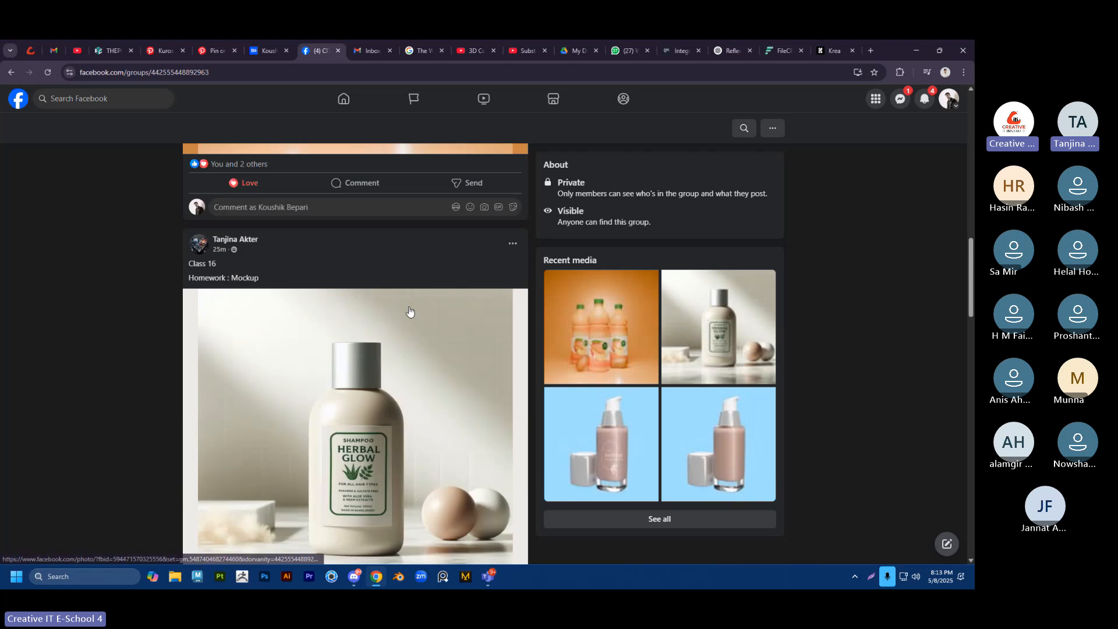
pyautogui.scroll(6, 409, 312)
pyautogui.scroll(2, 410, 312)
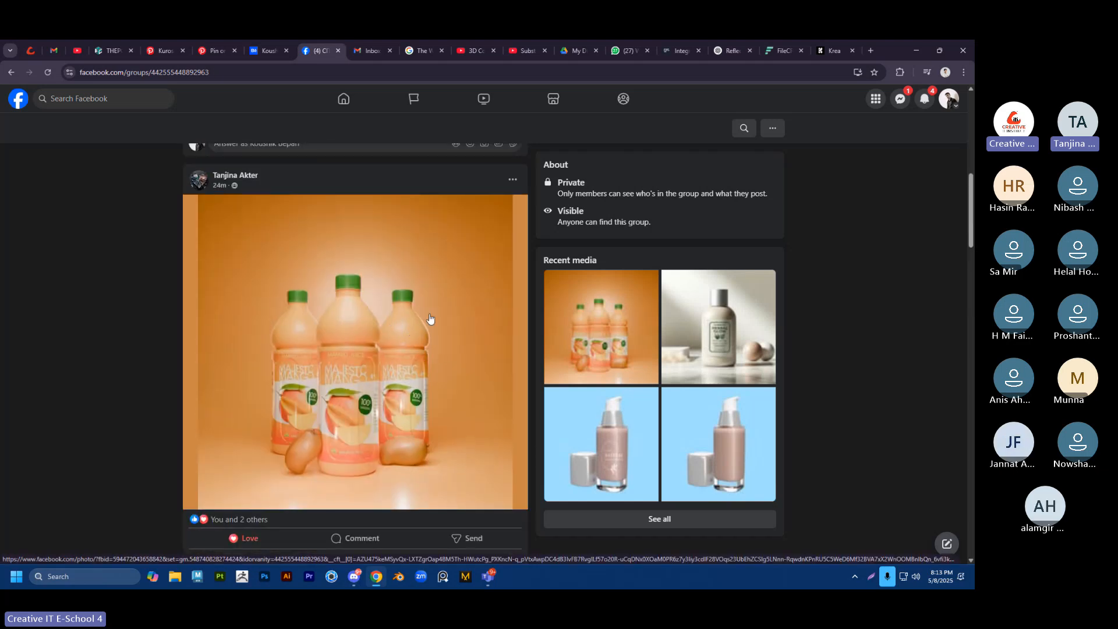
pyautogui.click(378, 377)
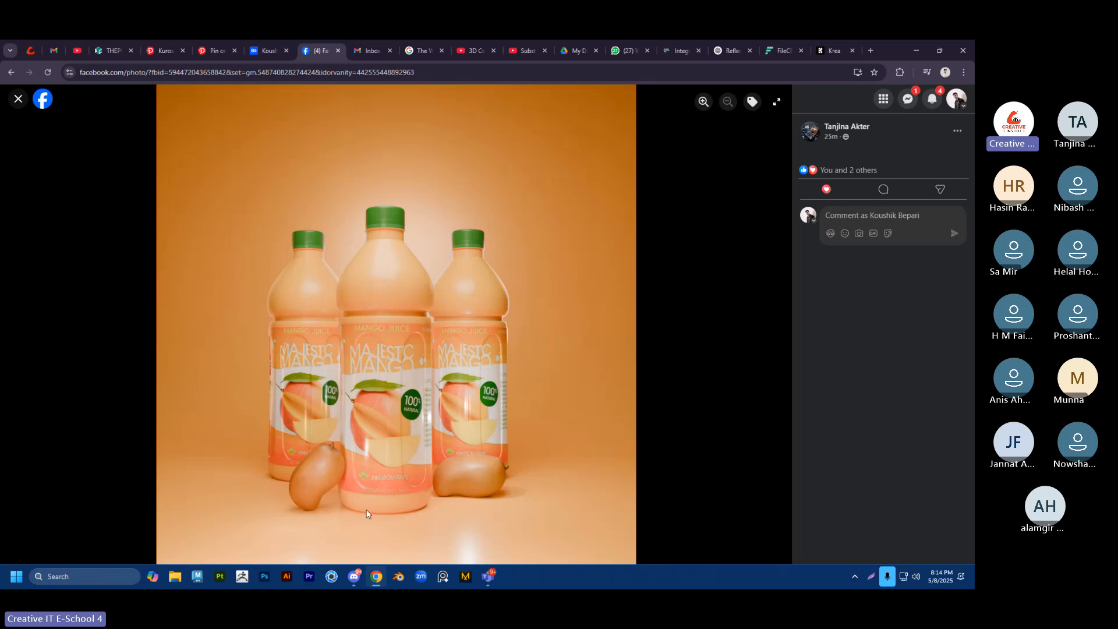
# Step: Return to the group feed and open the Class 16 homework mockup of the Herbal Glow shampoo bottle full size
pyautogui.click(11, 72)
pyautogui.scroll(-4, 368, 262)
pyautogui.scroll(2, 361, 291)
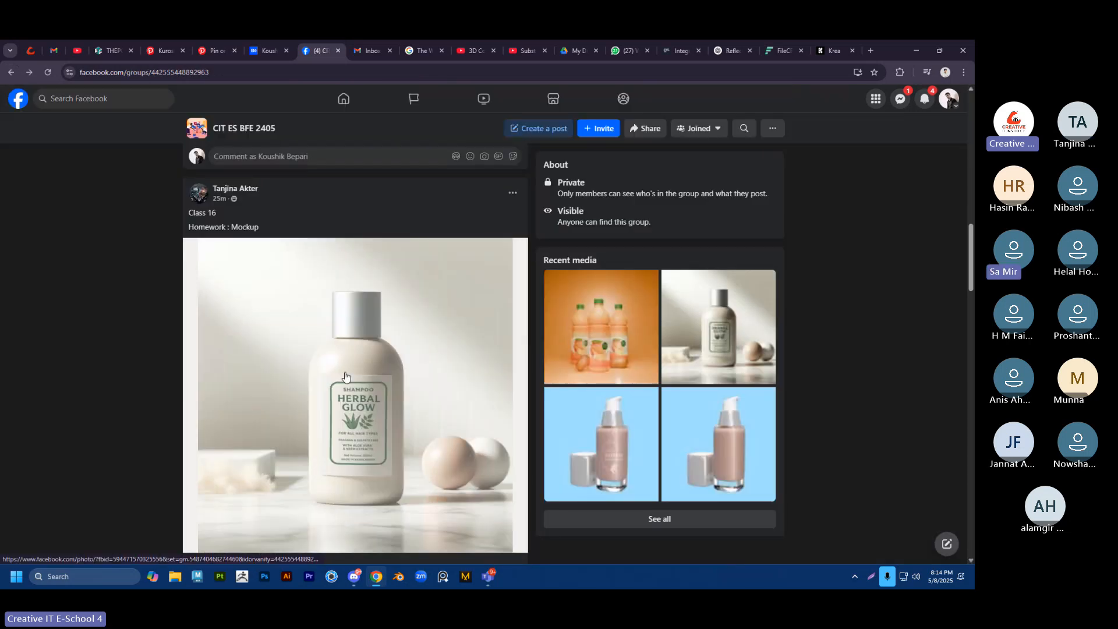
pyautogui.click(345, 376)
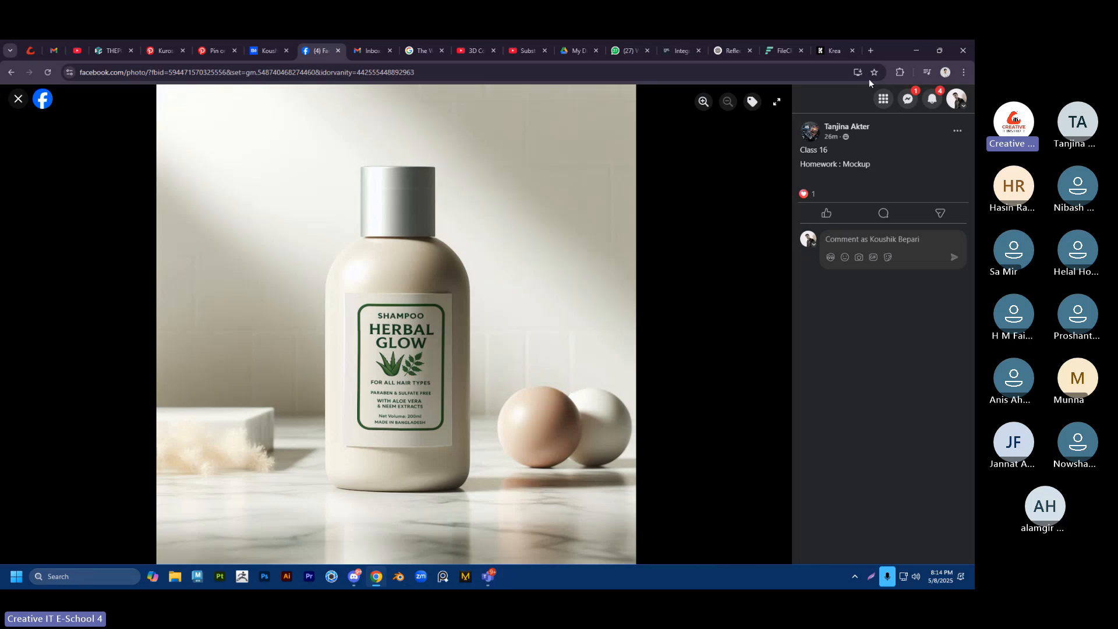
# Step: Load fab.com in a new browser tab and look over its home page
pyautogui.click(872, 50)
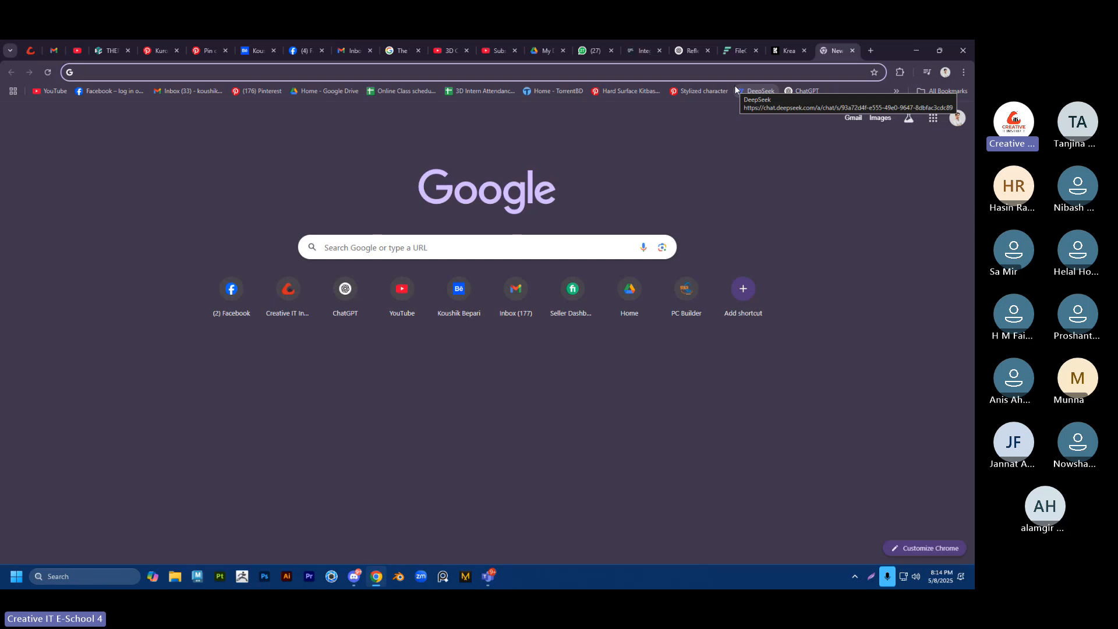
pyautogui.write('fab.')
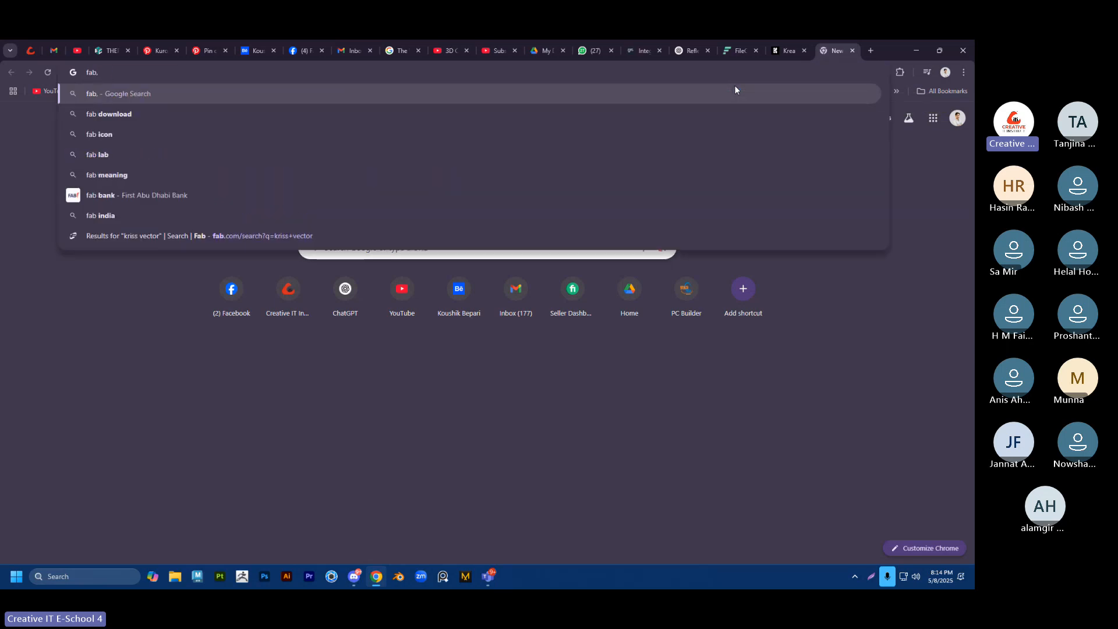
pyautogui.write('co')
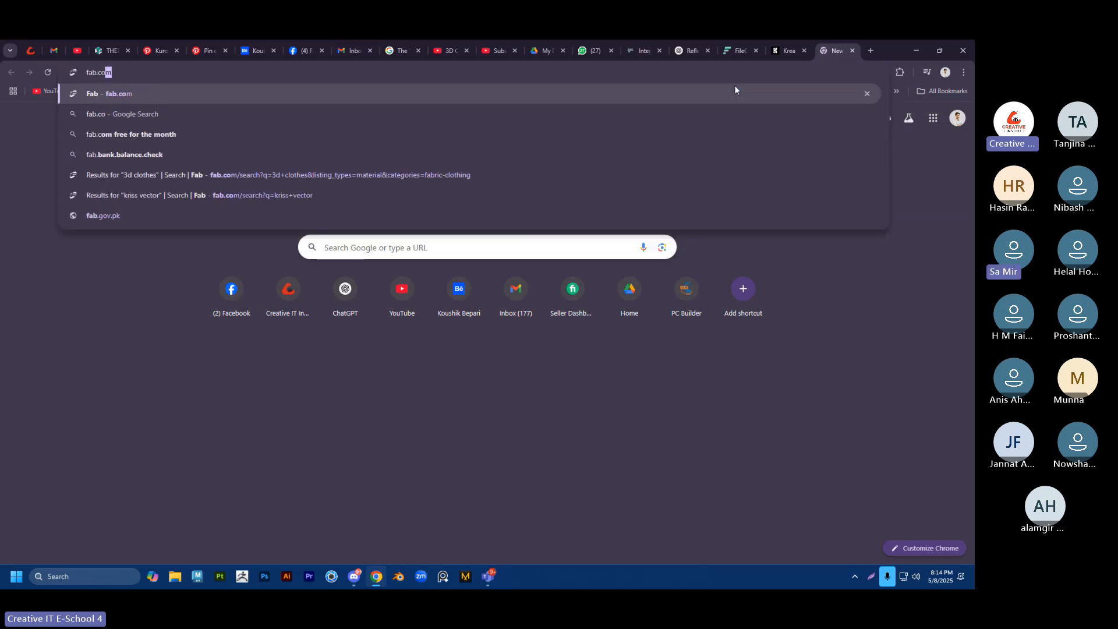
pyautogui.press('Return')
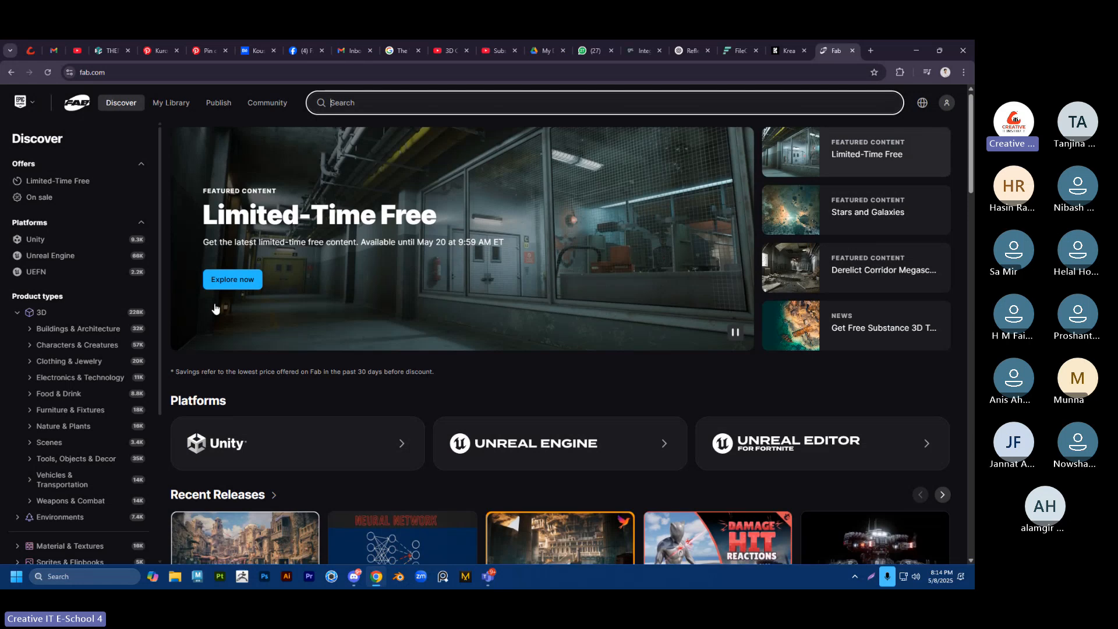
pyautogui.scroll(-2, 222, 293)
pyautogui.scroll(2, 288, 276)
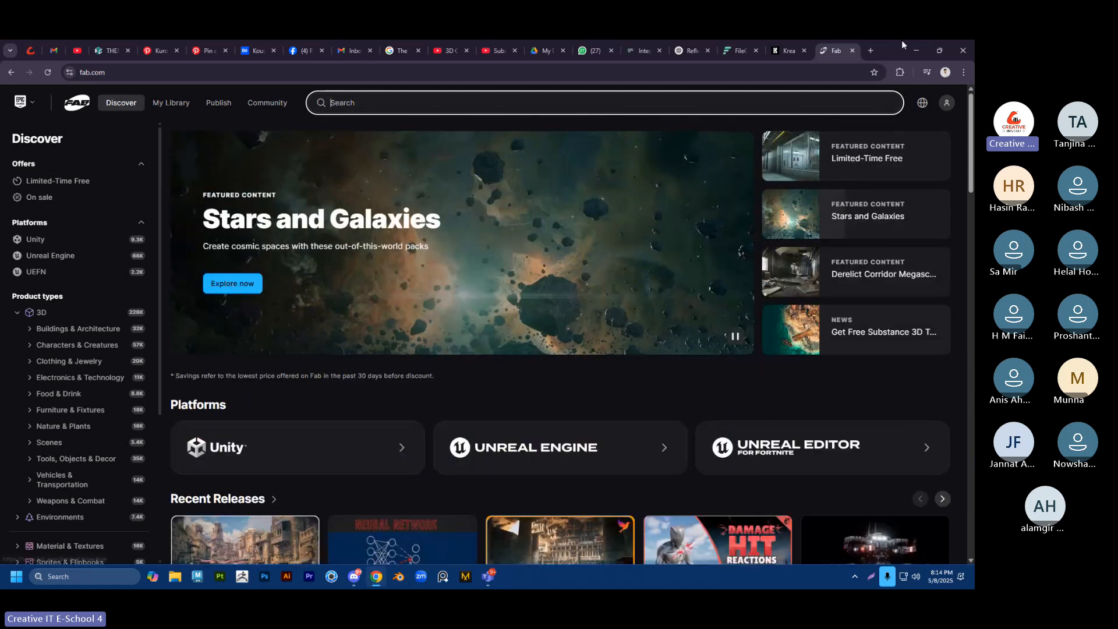
# Step: Search Google for "cgocean" in a new browser tab
pyautogui.click(871, 51)
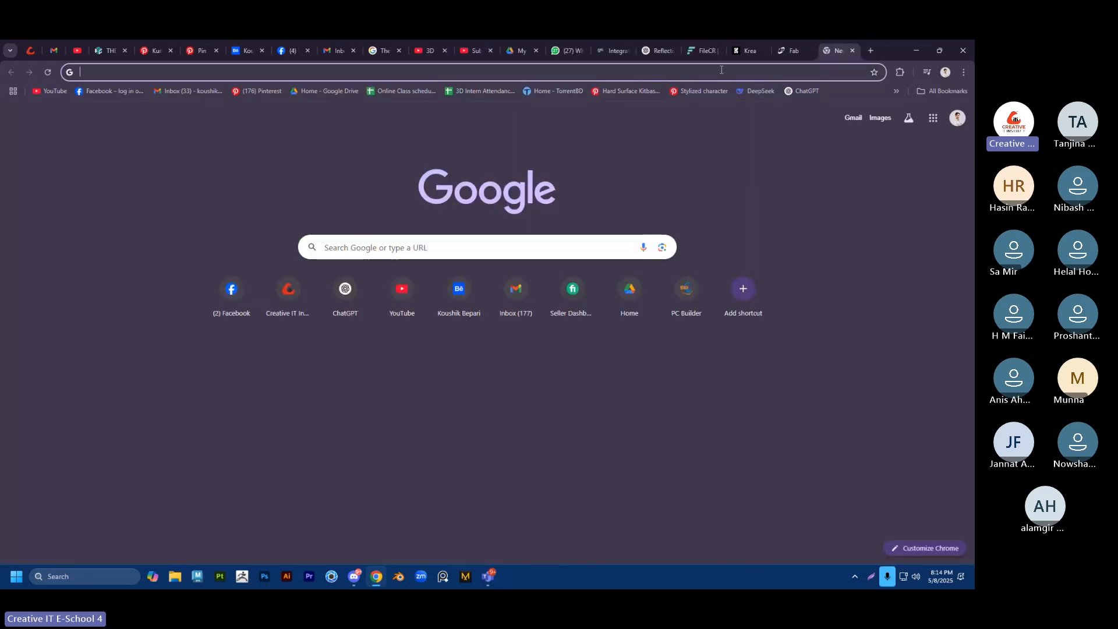
pyautogui.write('cgoc')
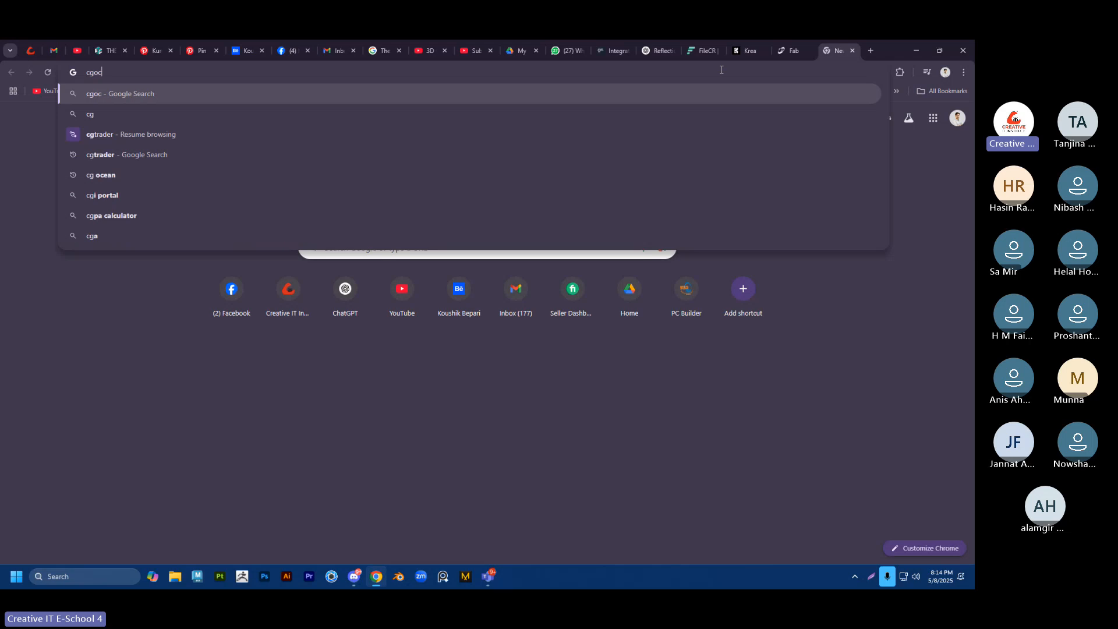
pyautogui.write('ea')
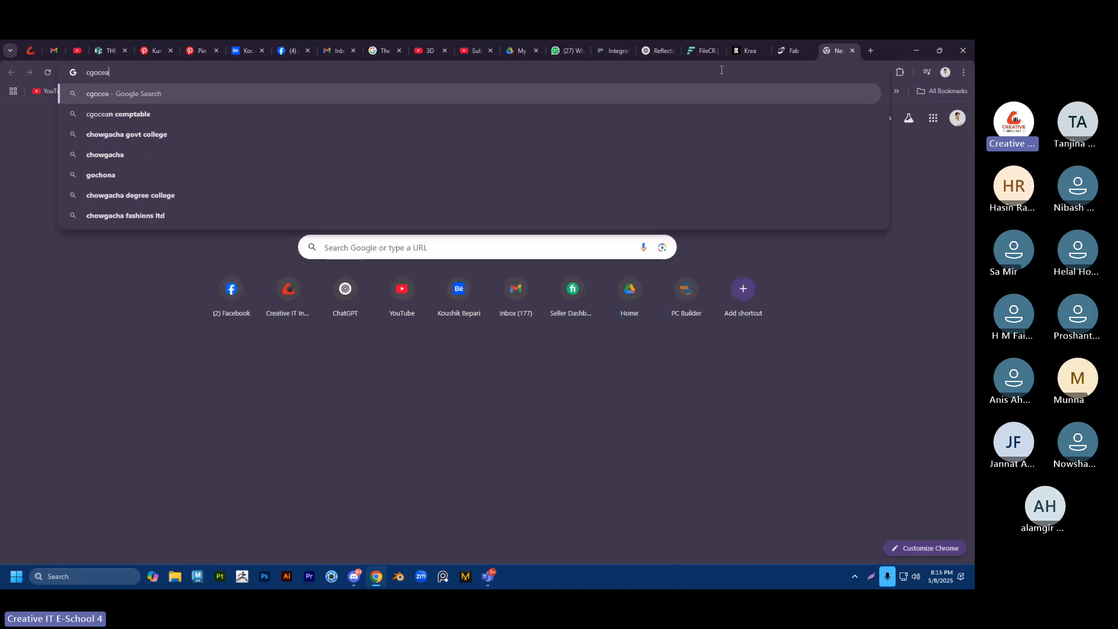
pyautogui.write('n')
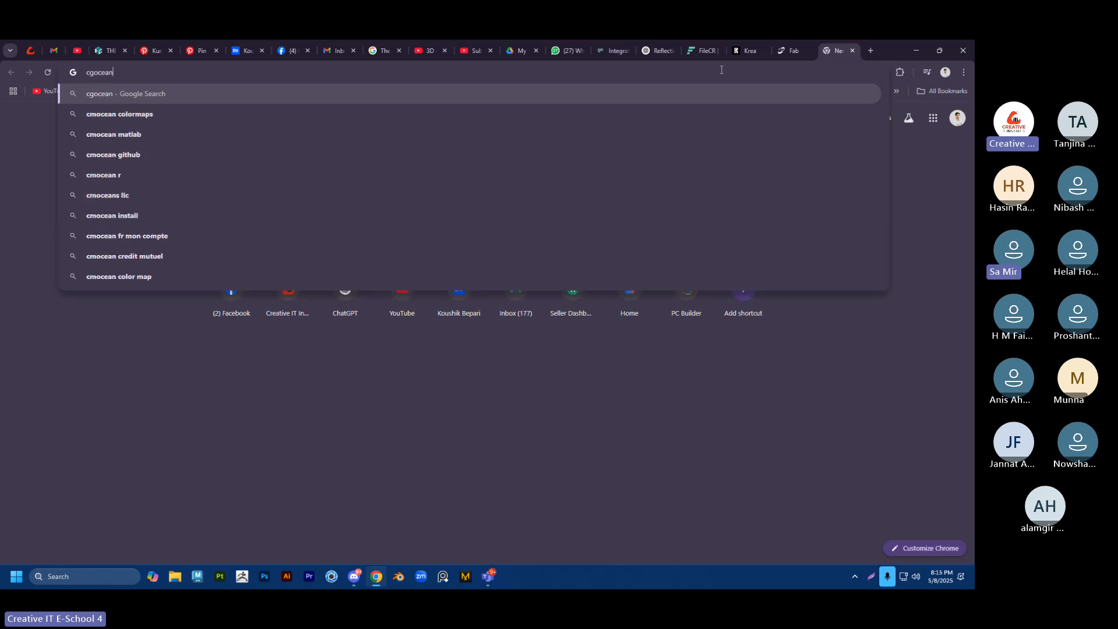
pyautogui.press('Return')
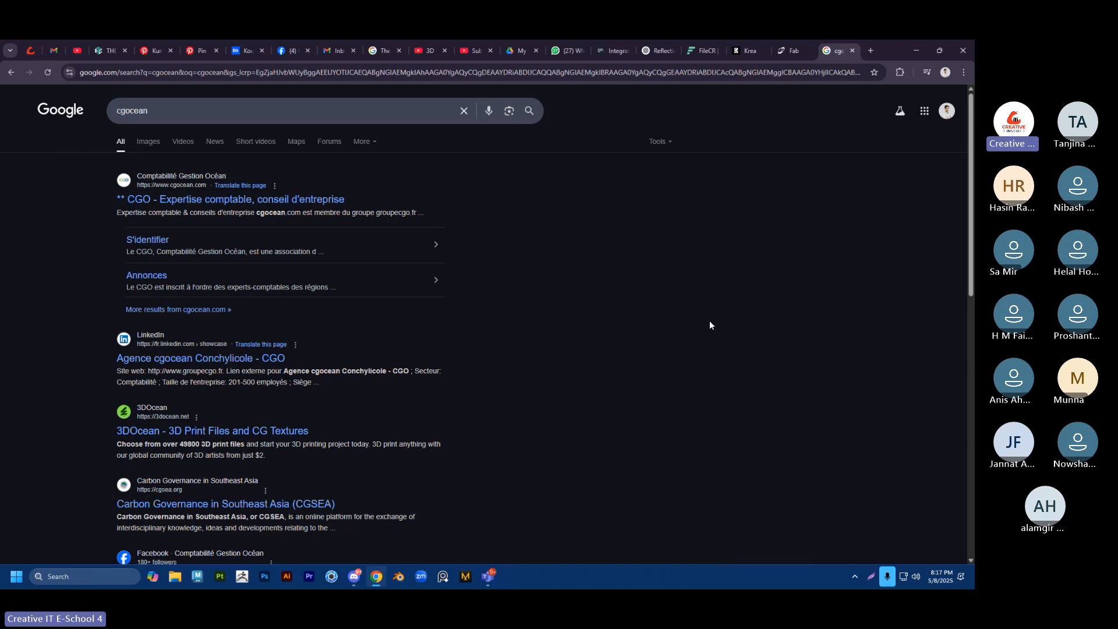
# Step: Return to the Fab site and look through all its home page sections, from recent releases to game templates and the footer
pyautogui.click(799, 40)
pyautogui.scroll(-3, 611, 388)
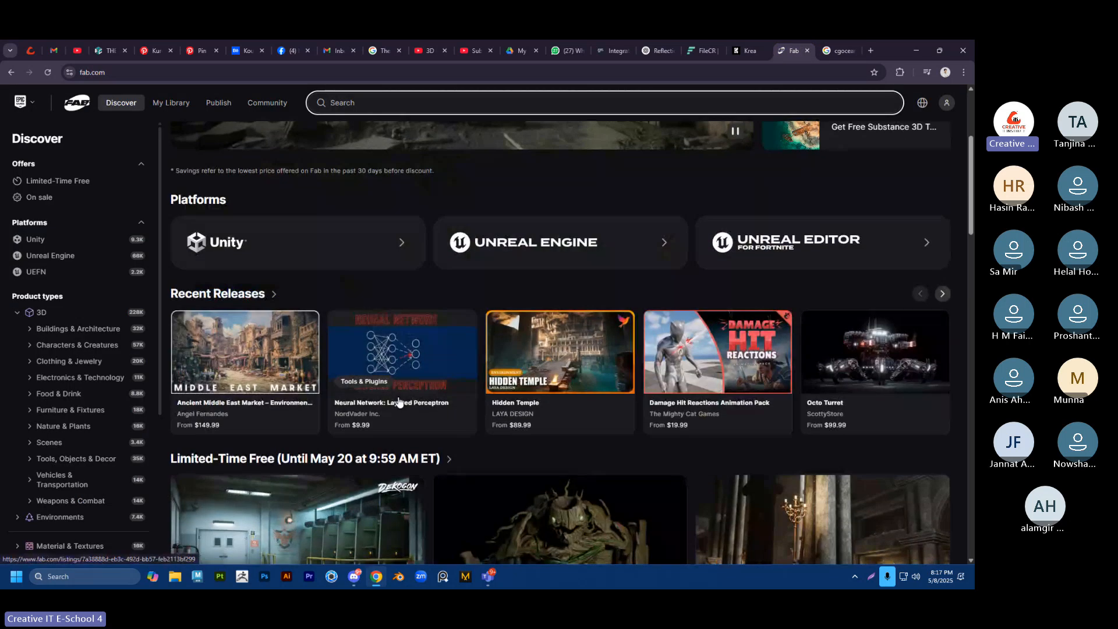
pyautogui.scroll(-10, 399, 401)
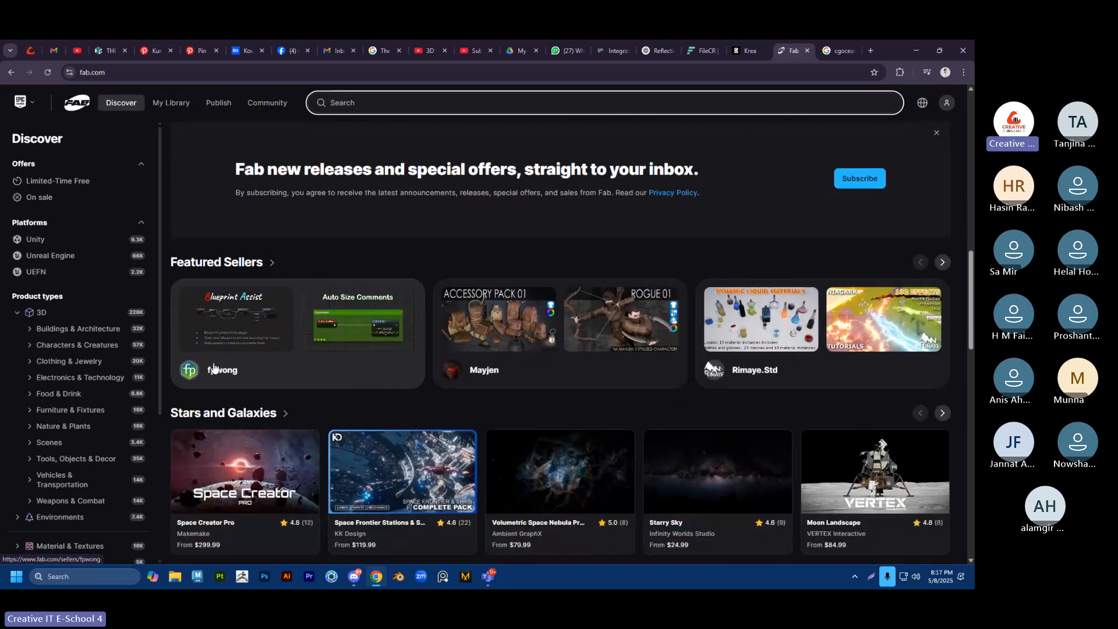
pyautogui.scroll(-2, 75, 344)
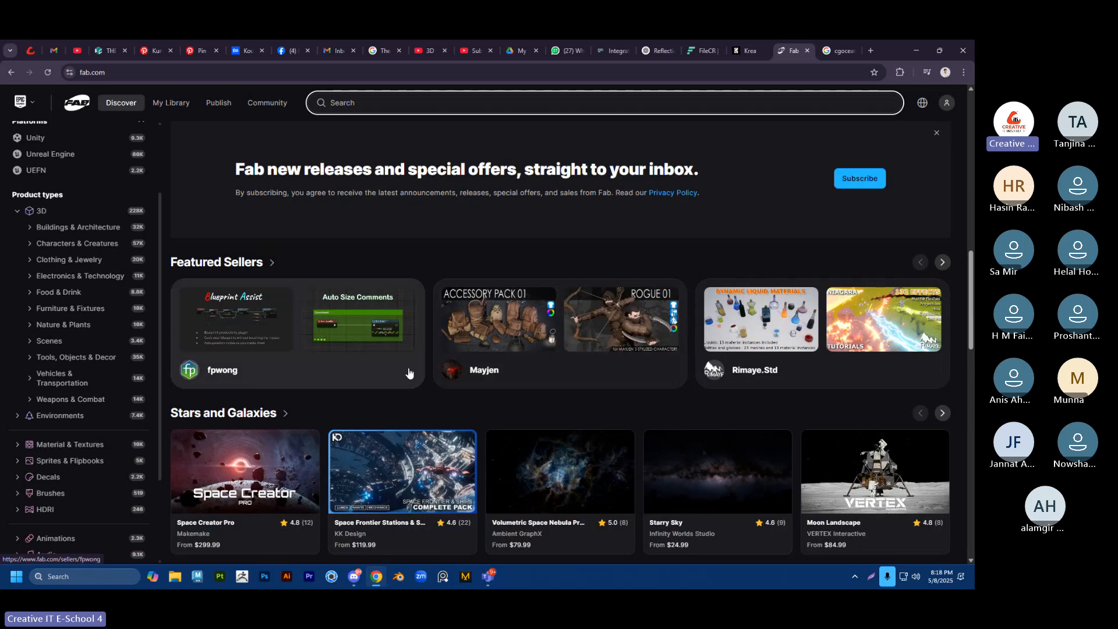
pyautogui.scroll(-4, 530, 319)
pyautogui.scroll(4, 530, 320)
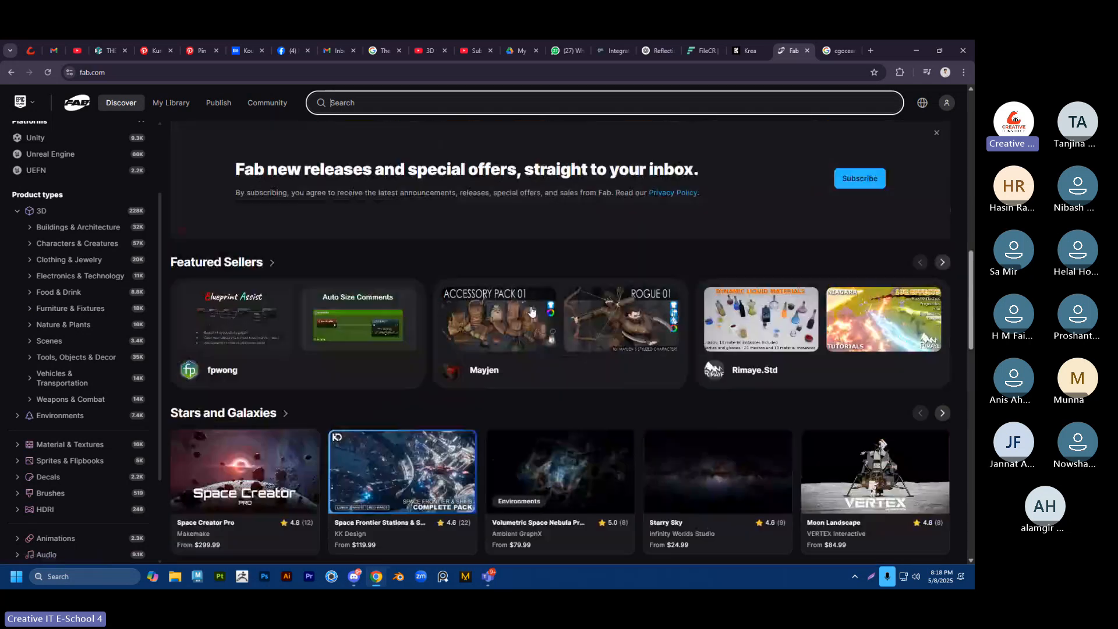
pyautogui.scroll(-4, 530, 320)
pyautogui.scroll(-8, 530, 319)
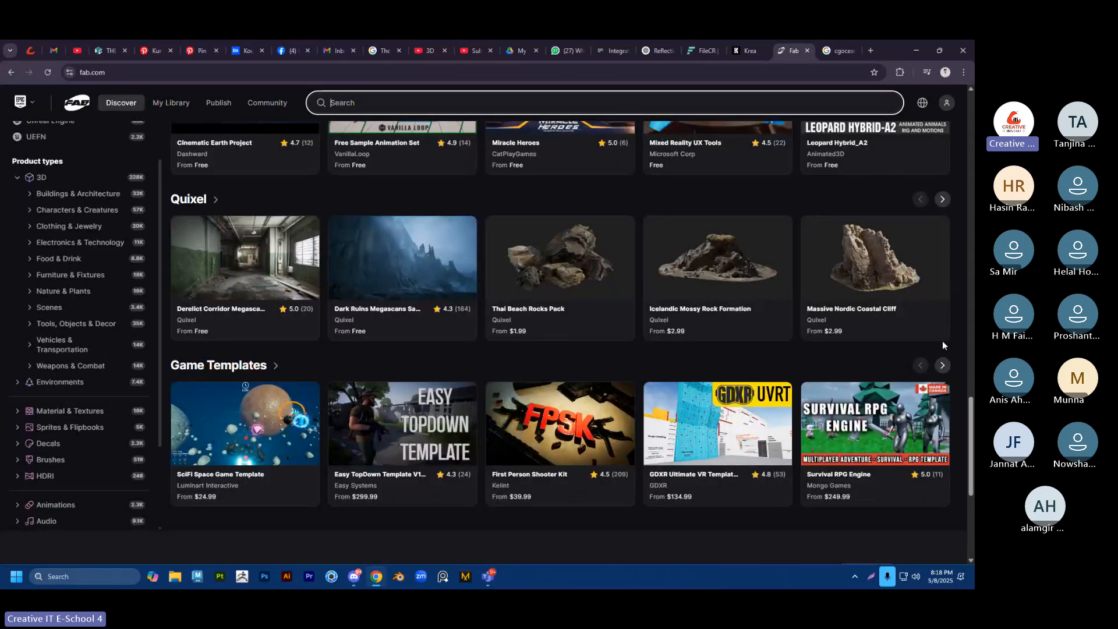
pyautogui.scroll(-1, 464, 307)
pyautogui.scroll(-5, 464, 307)
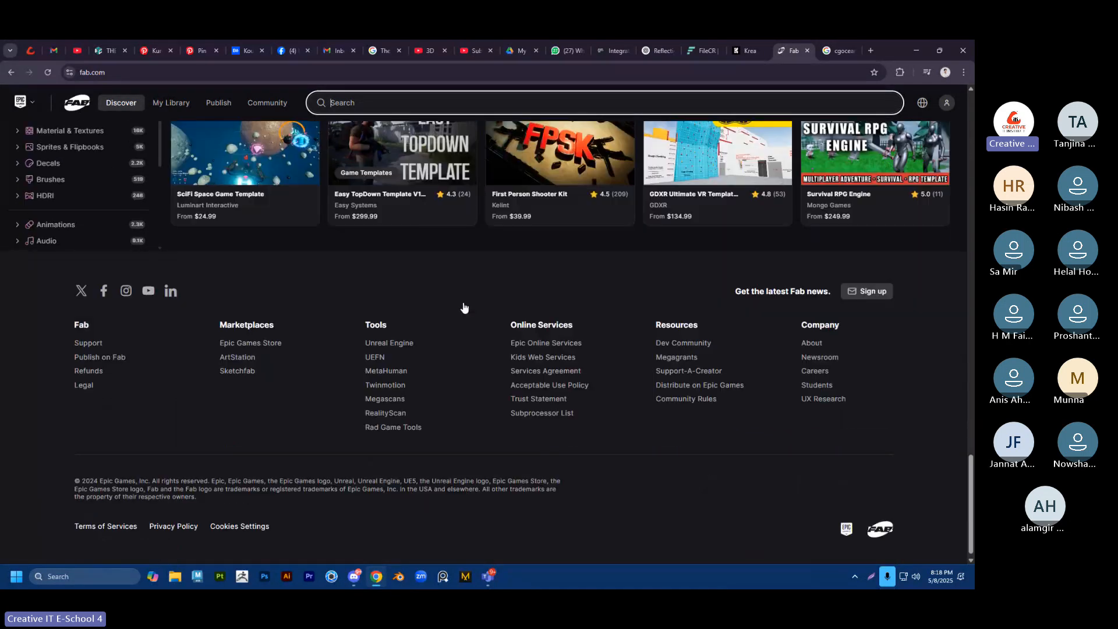
pyautogui.scroll(12, 464, 307)
pyautogui.scroll(8, 464, 307)
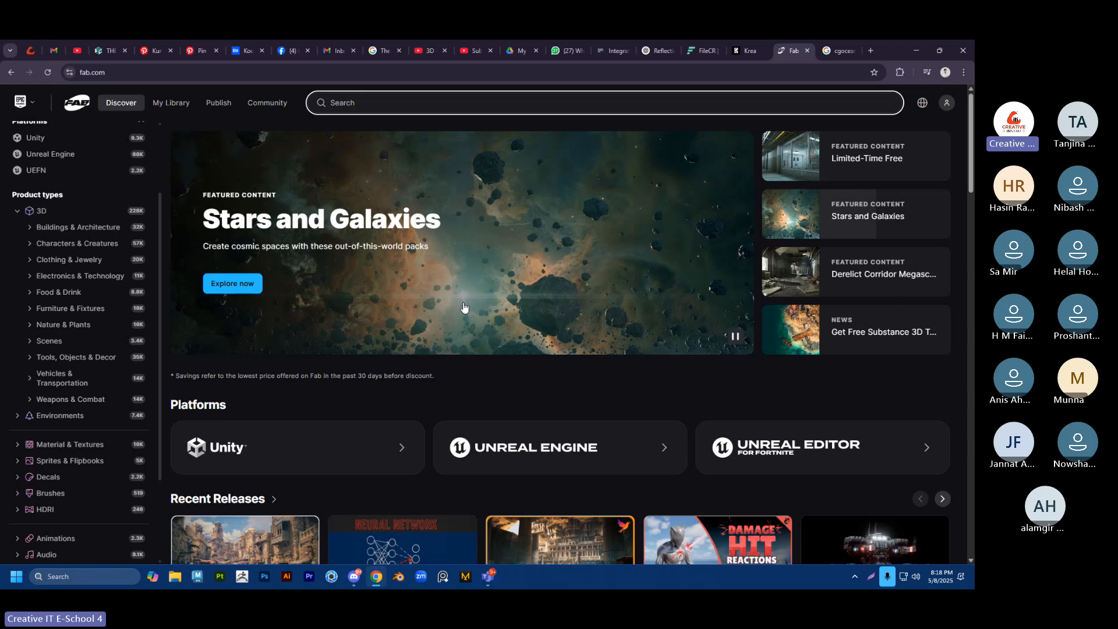
# Step: Switch to the Teams meeting, admit the participant waiting in the lobby, and return to the Fab page
pyautogui.click(488, 576)
pyautogui.click(488, 576)
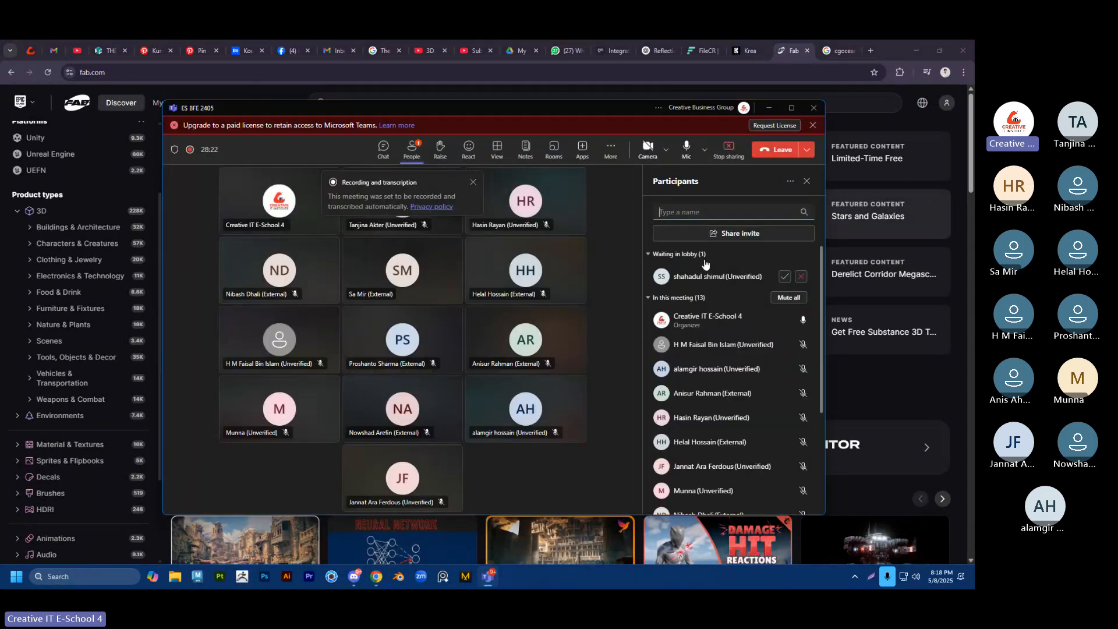
pyautogui.click(787, 278)
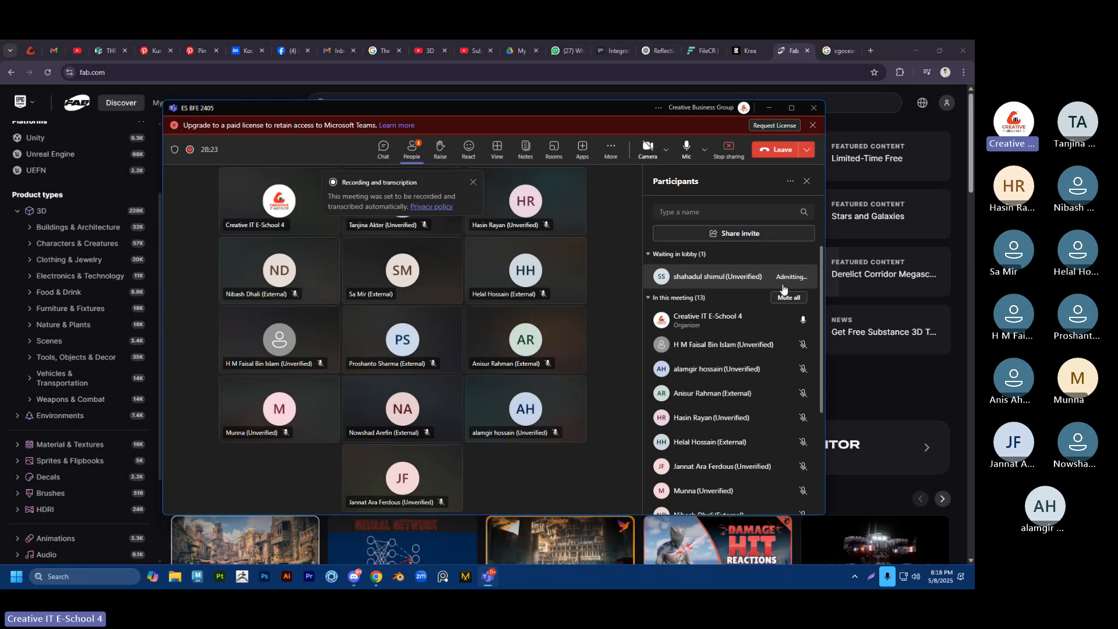
pyautogui.click(488, 577)
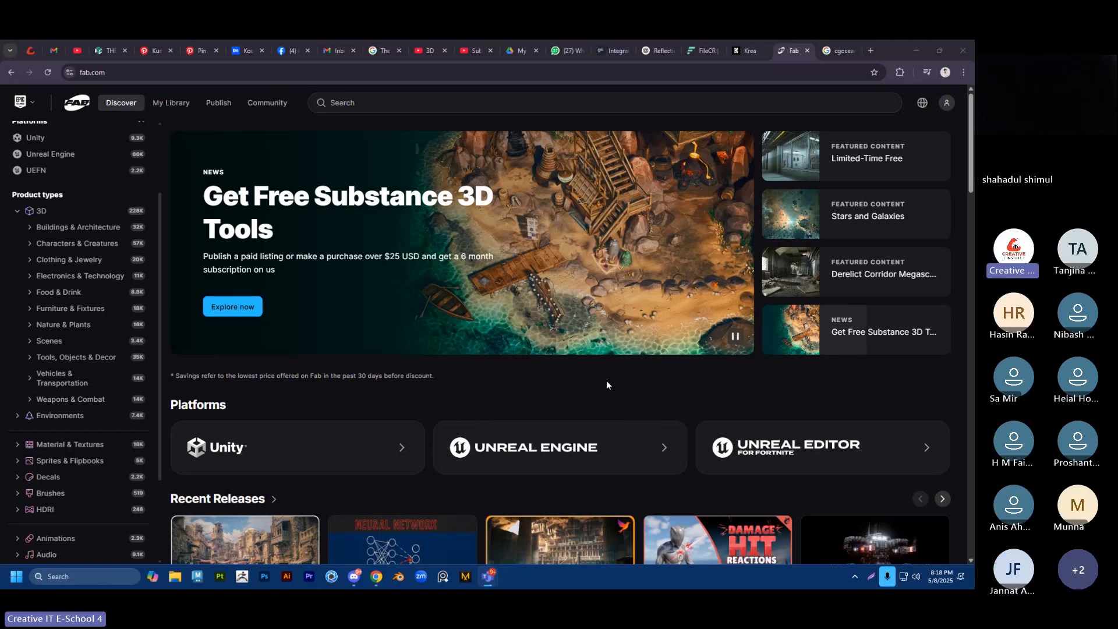
# Step: Browse the Fab home page's featured sellers, environments, free content and Quixel listings
pyautogui.scroll(-3, 490, 349)
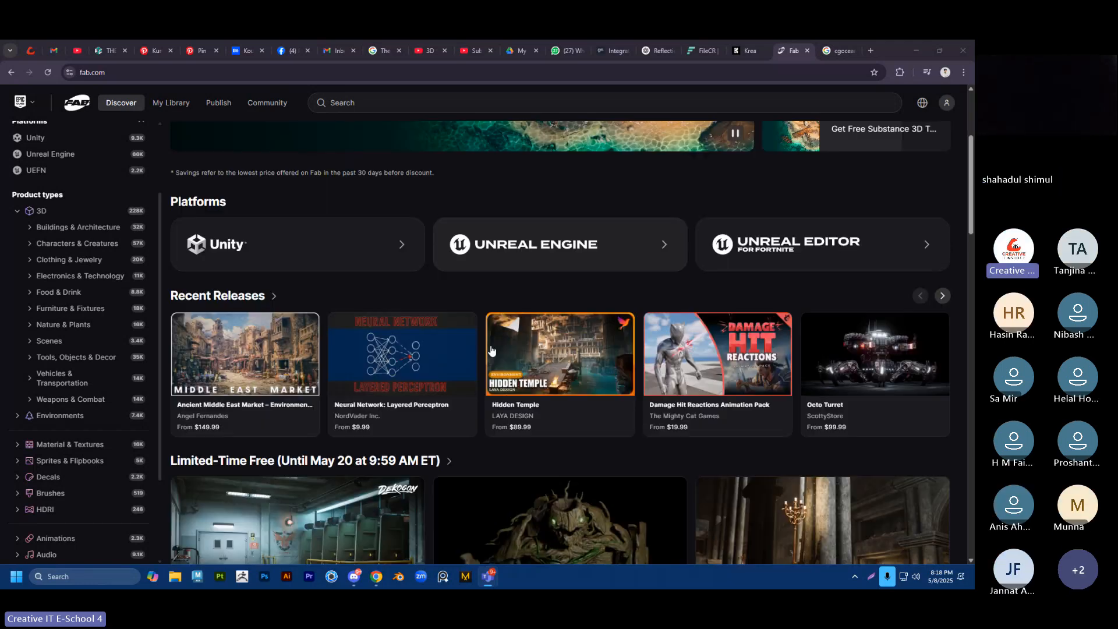
pyautogui.scroll(-10, 491, 349)
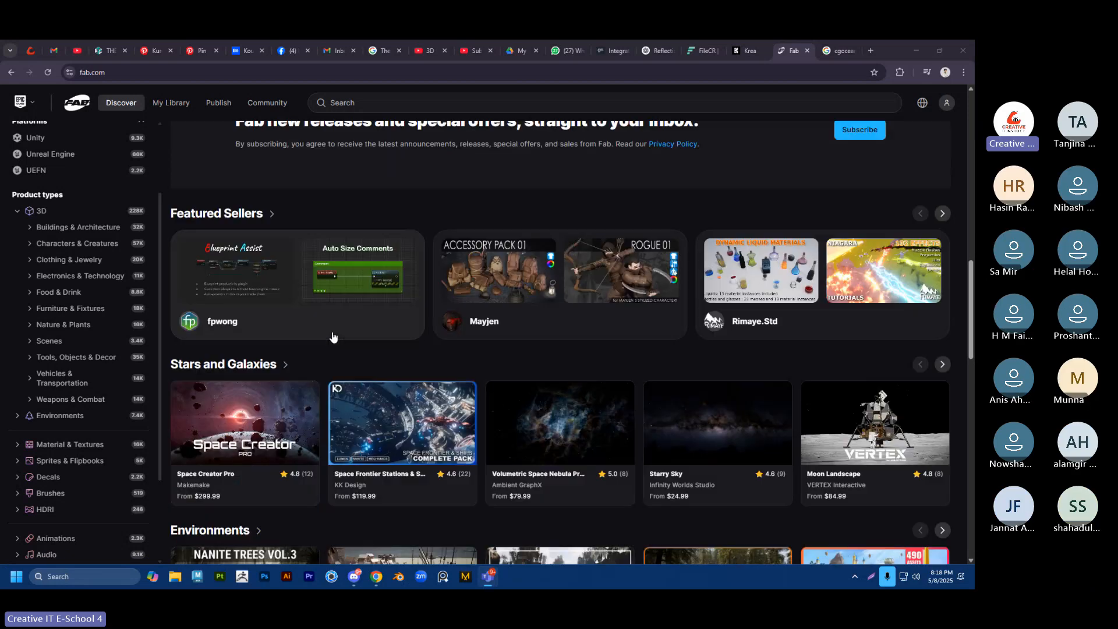
pyautogui.scroll(-1, 332, 337)
pyautogui.scroll(-6, 329, 339)
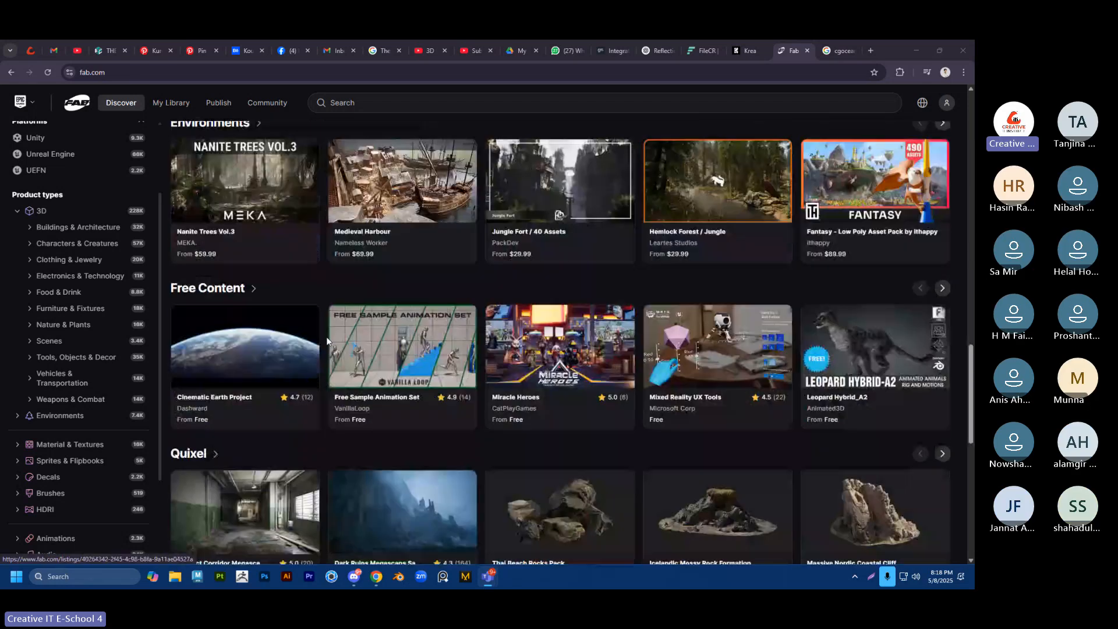
pyautogui.scroll(10, 327, 341)
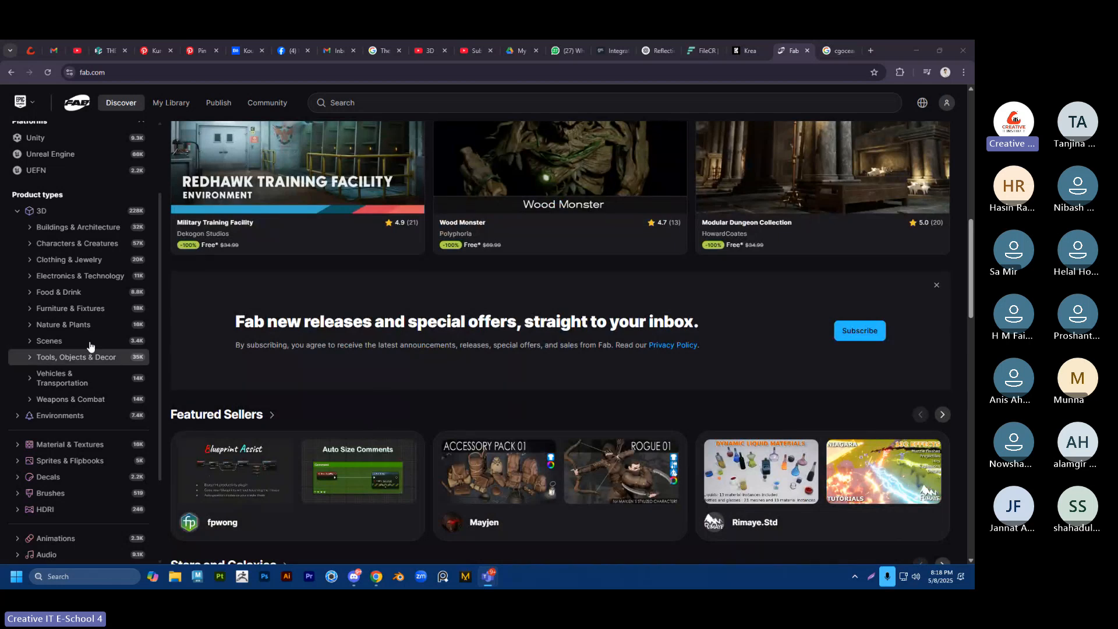
# Step: Search Google for "cgtrader" in the cgocean search tab and open the CGTrader website
pyautogui.click(838, 51)
pyautogui.write('d')
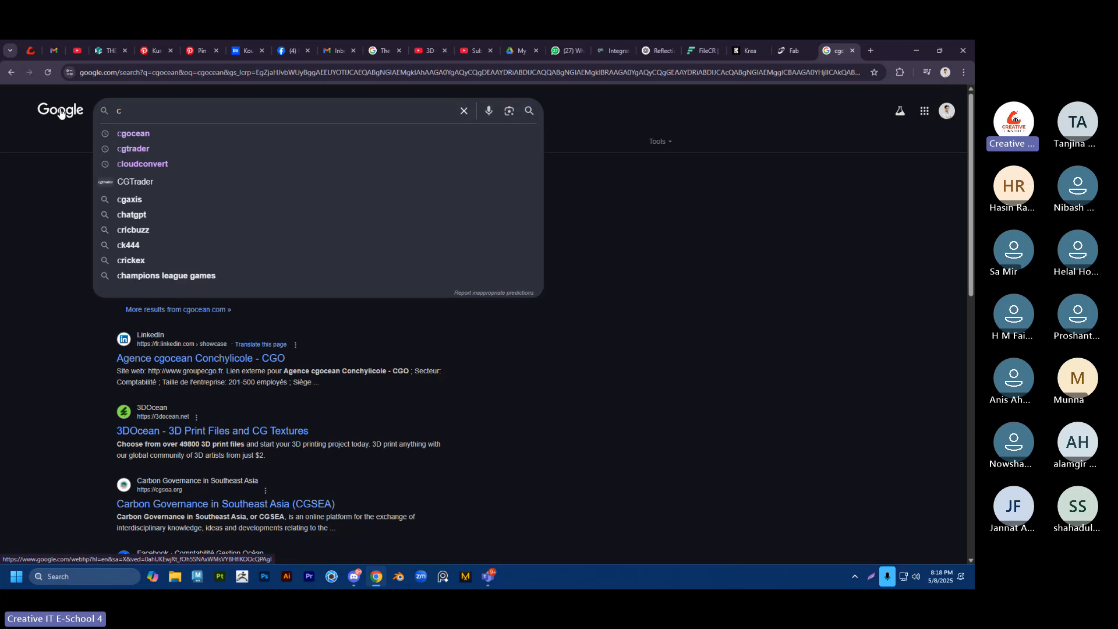
pyautogui.write('g')
pyautogui.click(140, 146)
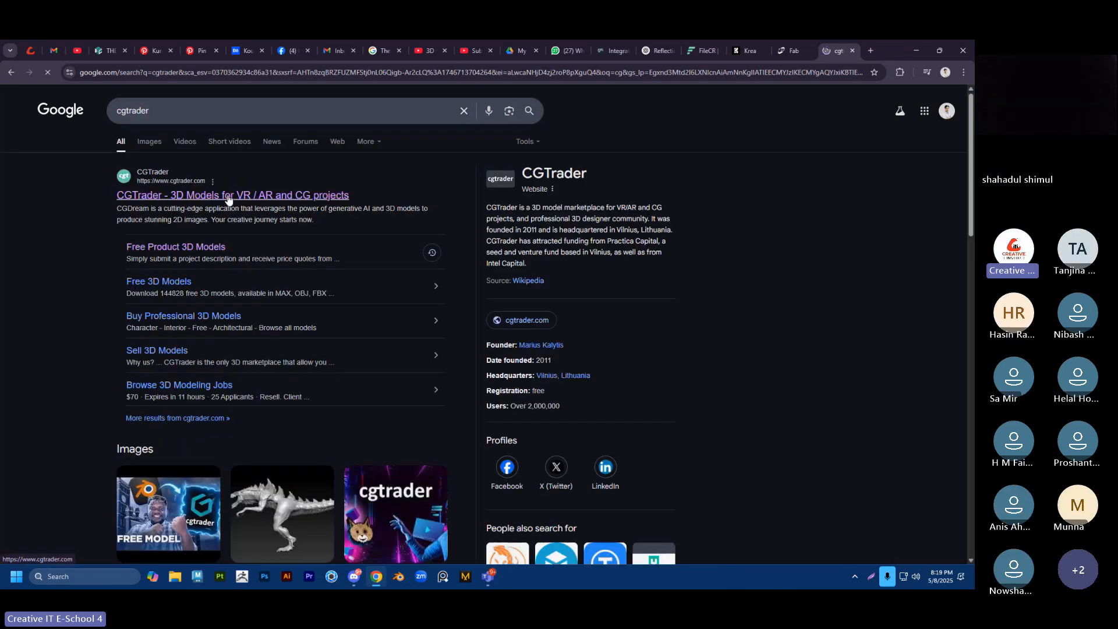
pyautogui.click(228, 197)
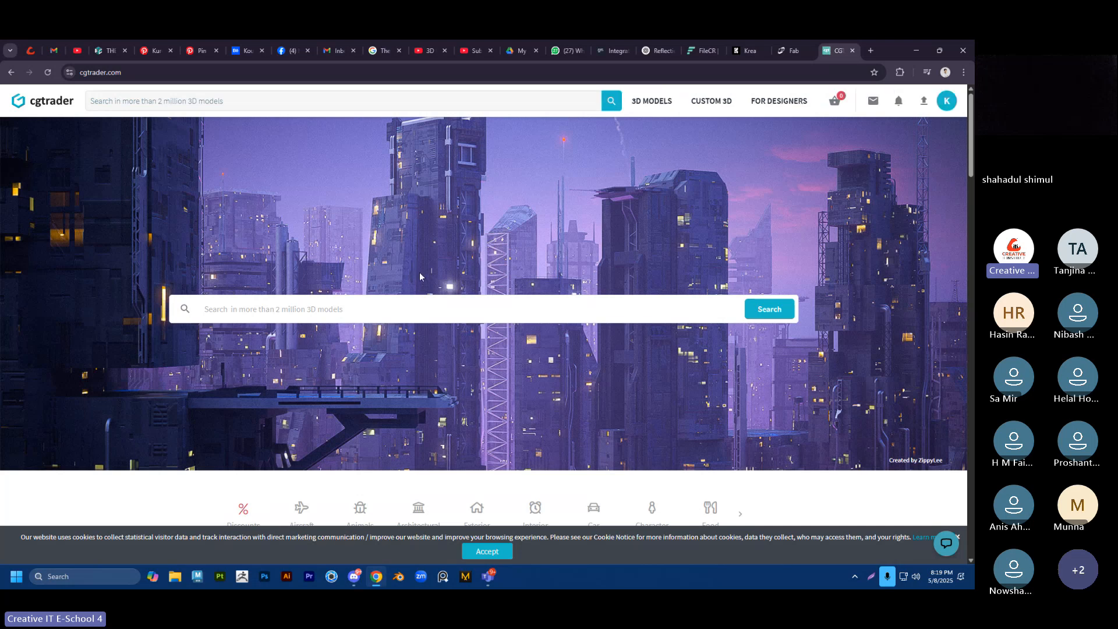
# Step: Skim the CGTrader home page, then open the Car category and filter it to free models
pyautogui.scroll(-7, 469, 204)
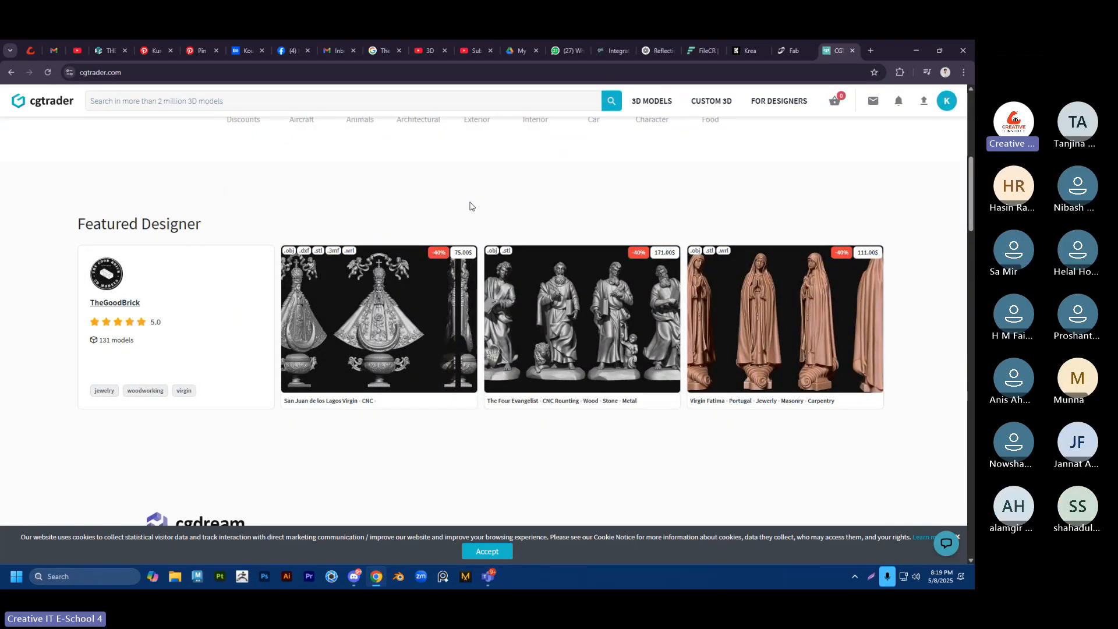
pyautogui.scroll(-3, 471, 206)
pyautogui.scroll(10, 470, 205)
pyautogui.moveTo(658, 98)
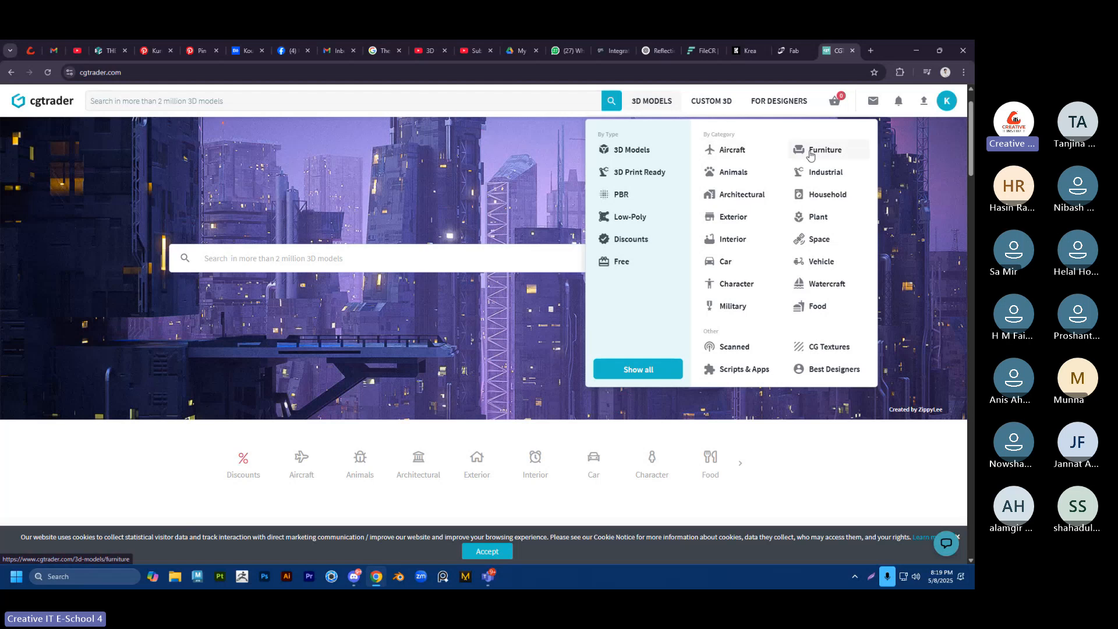
pyautogui.click(740, 272)
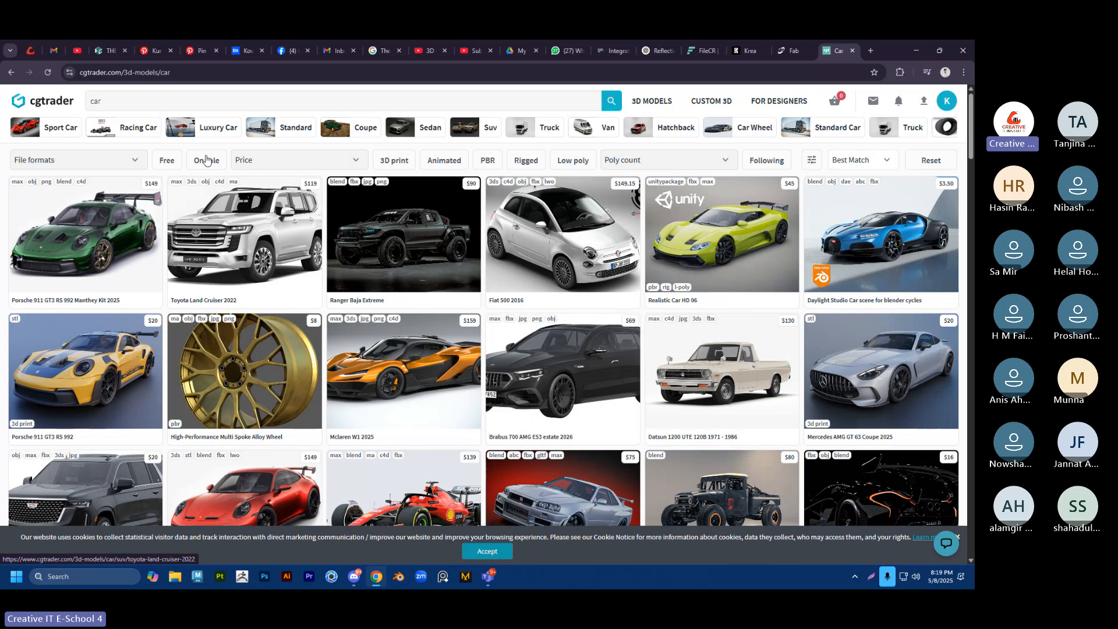
pyautogui.click(166, 160)
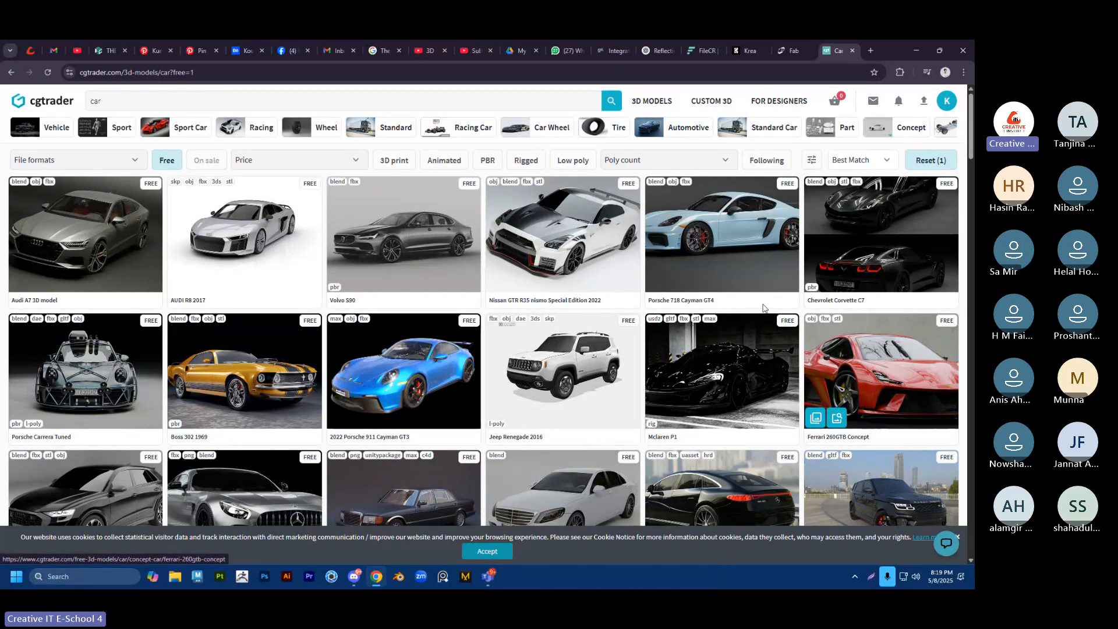
# Step: Go back to the CGTrader home page and reopen the Car category without the free filter
pyautogui.click(12, 79)
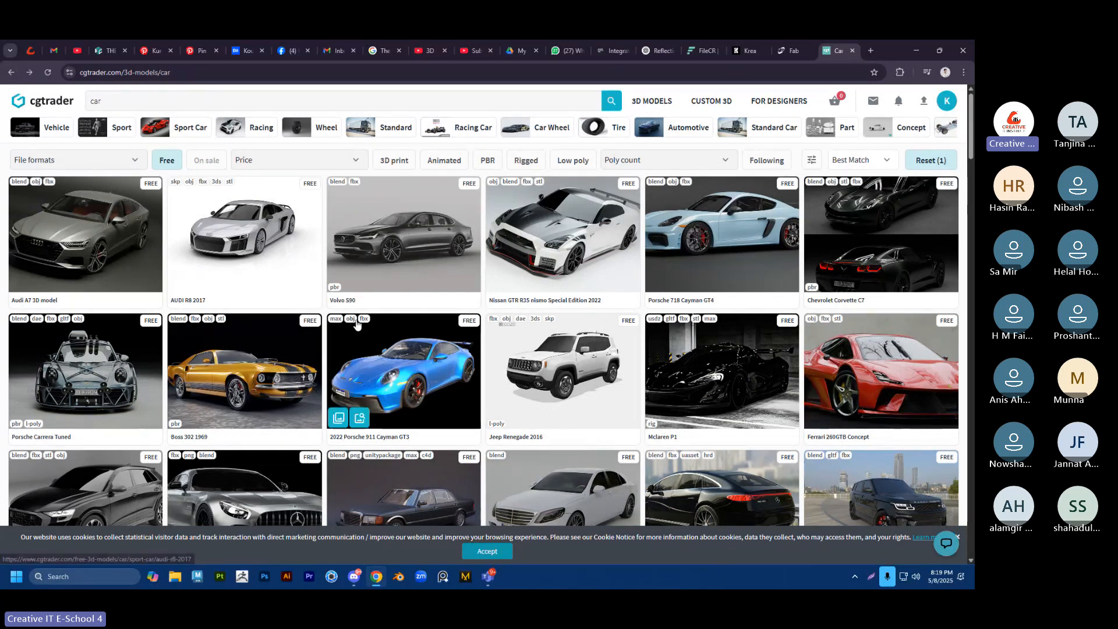
pyautogui.click(7, 72)
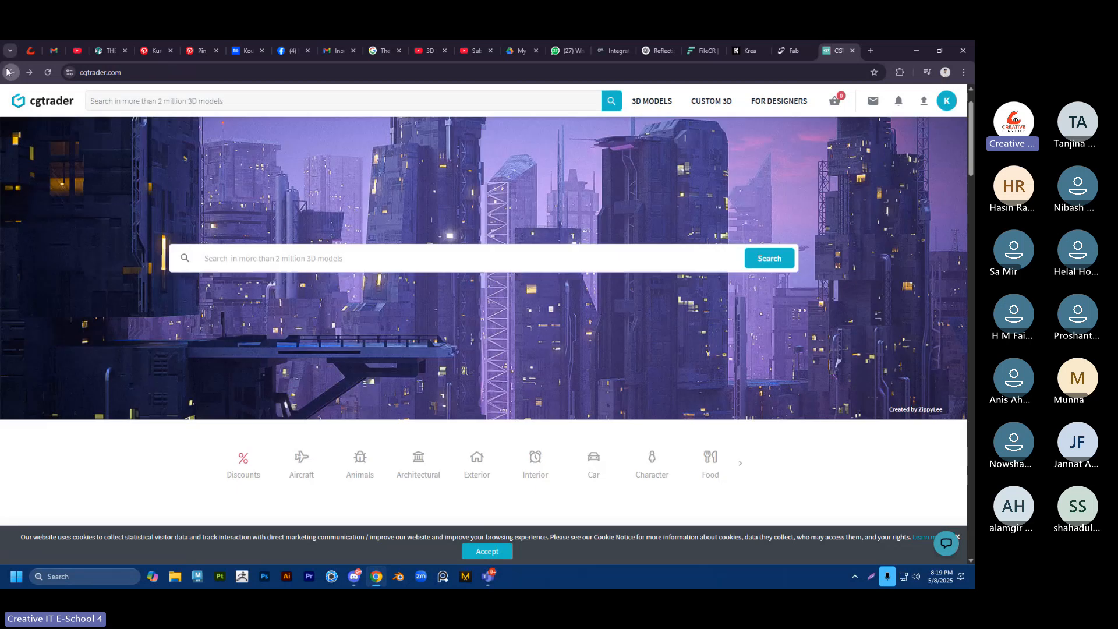
pyautogui.moveTo(660, 114)
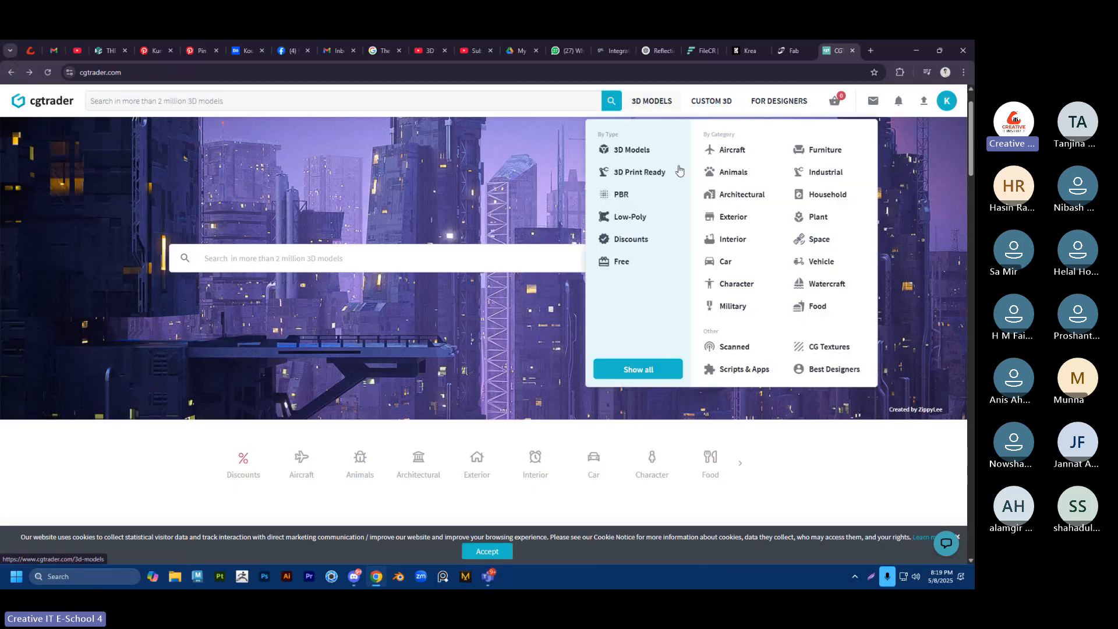
pyautogui.click(735, 262)
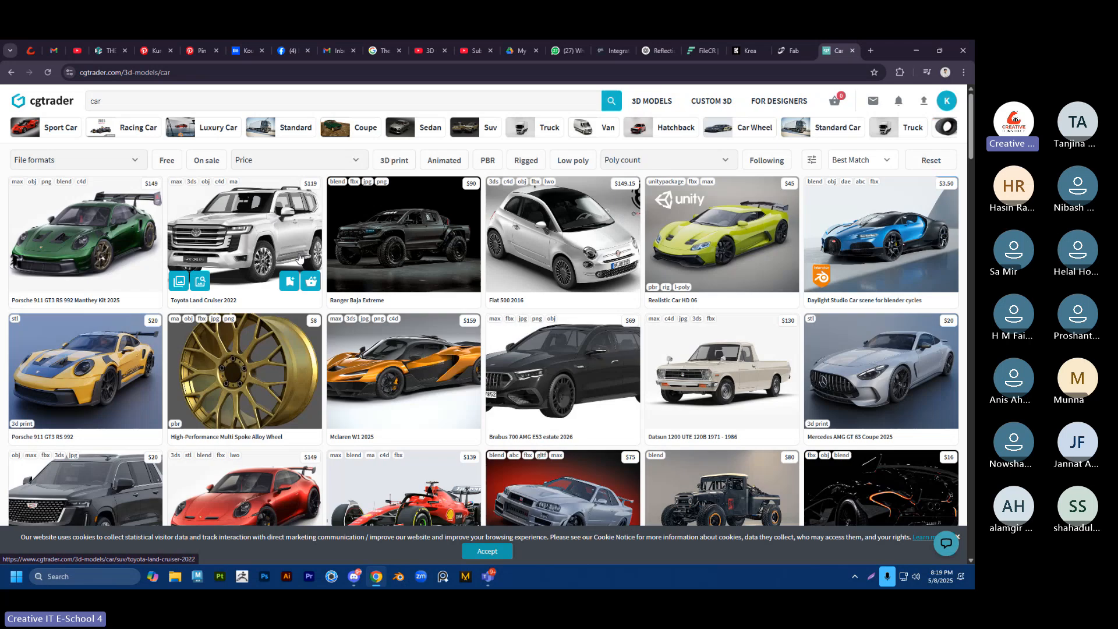
# Step: Open the Toyota Land Cruiser 2022 model and view its first six preview images
pyautogui.click(296, 232)
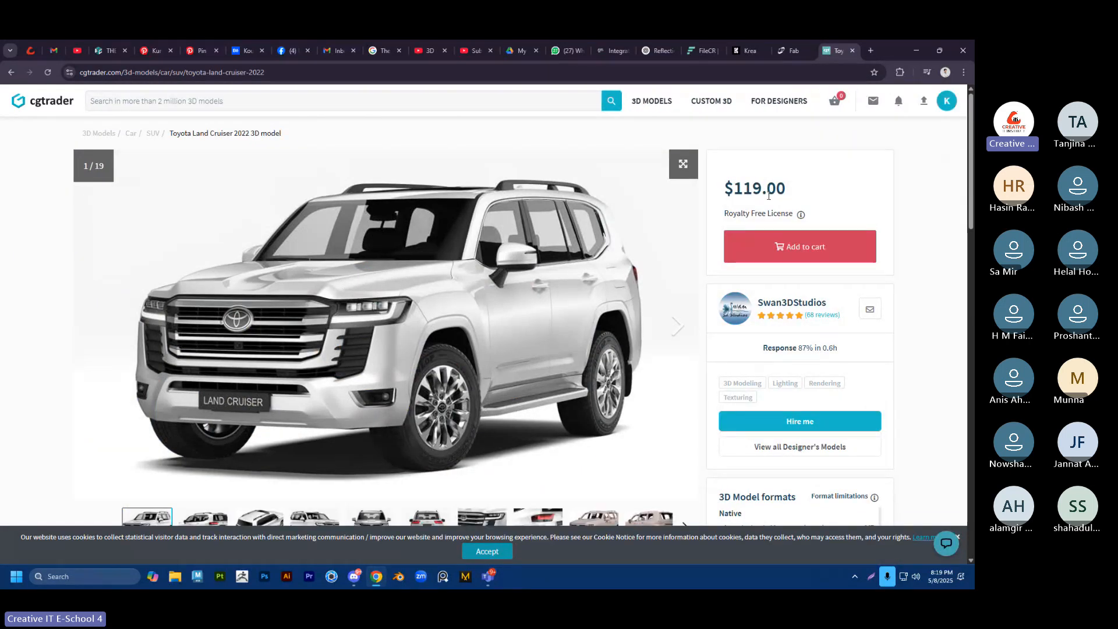
pyautogui.click(677, 327)
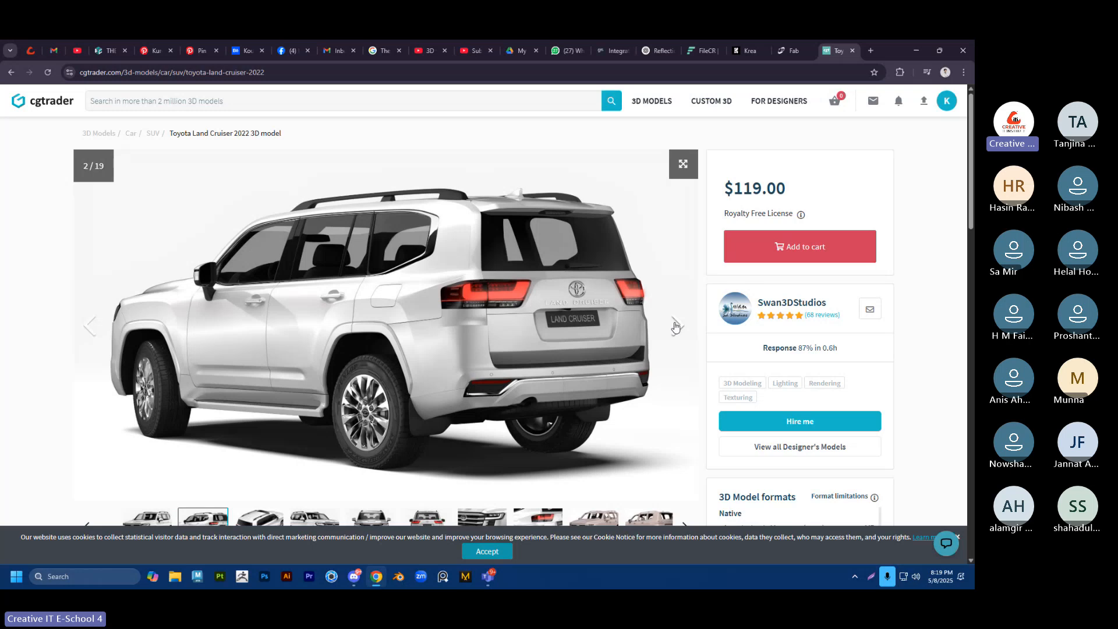
pyautogui.click(675, 326)
pyautogui.click(676, 326)
pyautogui.click(675, 326)
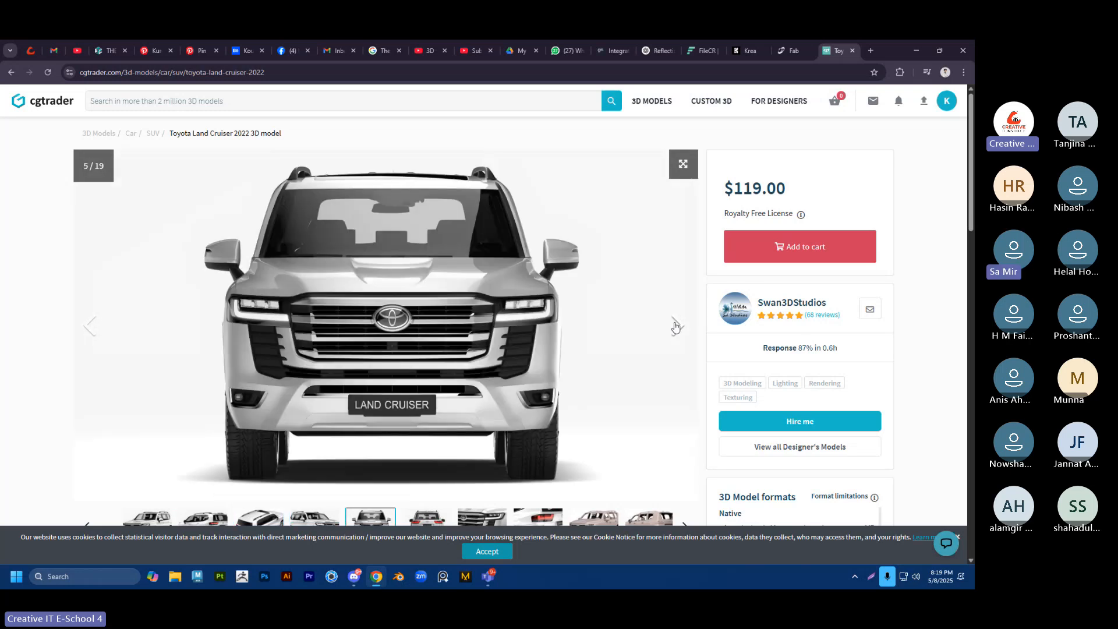
pyautogui.click(675, 326)
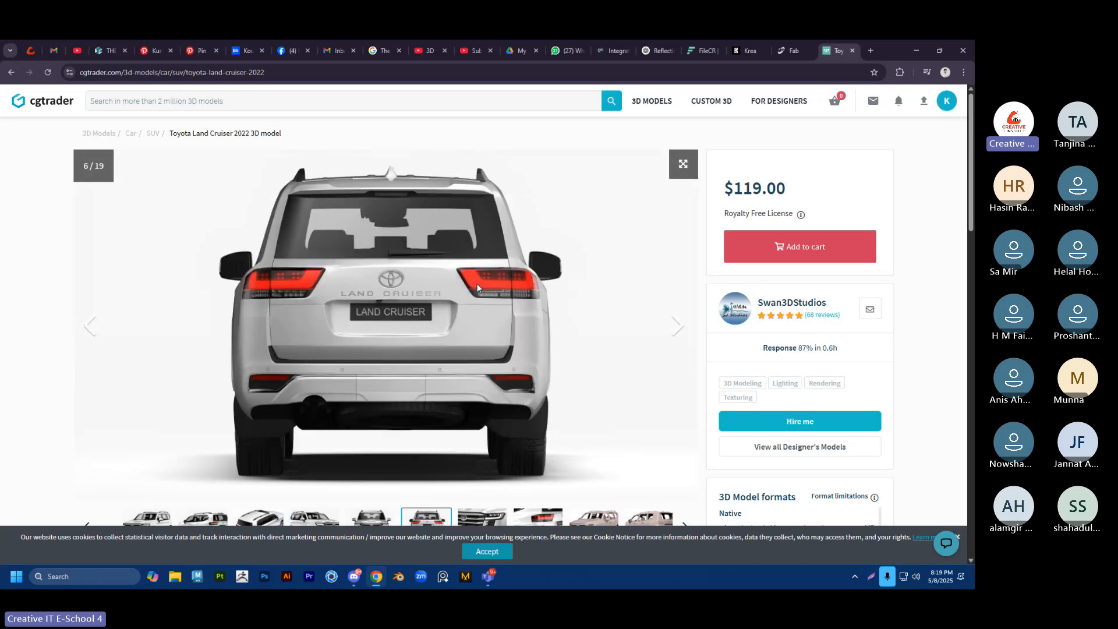
# Step: View the Land Cruiser's untextured clay renders from the front, the rear and above
pyautogui.scroll(-5, 476, 283)
pyautogui.scroll(2, 486, 294)
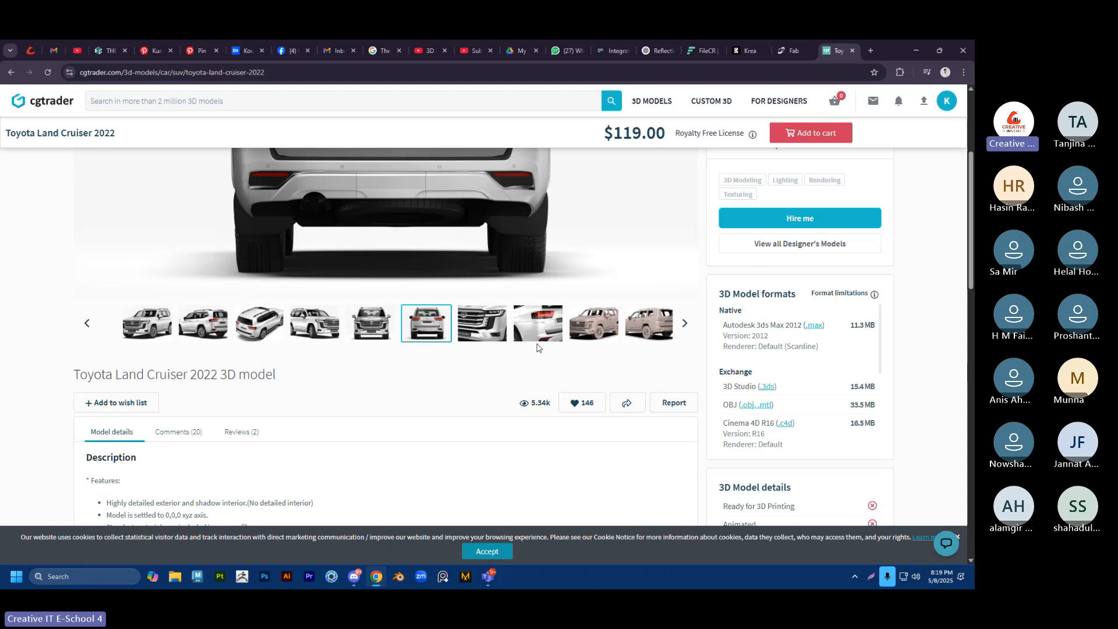
pyautogui.click(588, 329)
pyautogui.scroll(3, 521, 416)
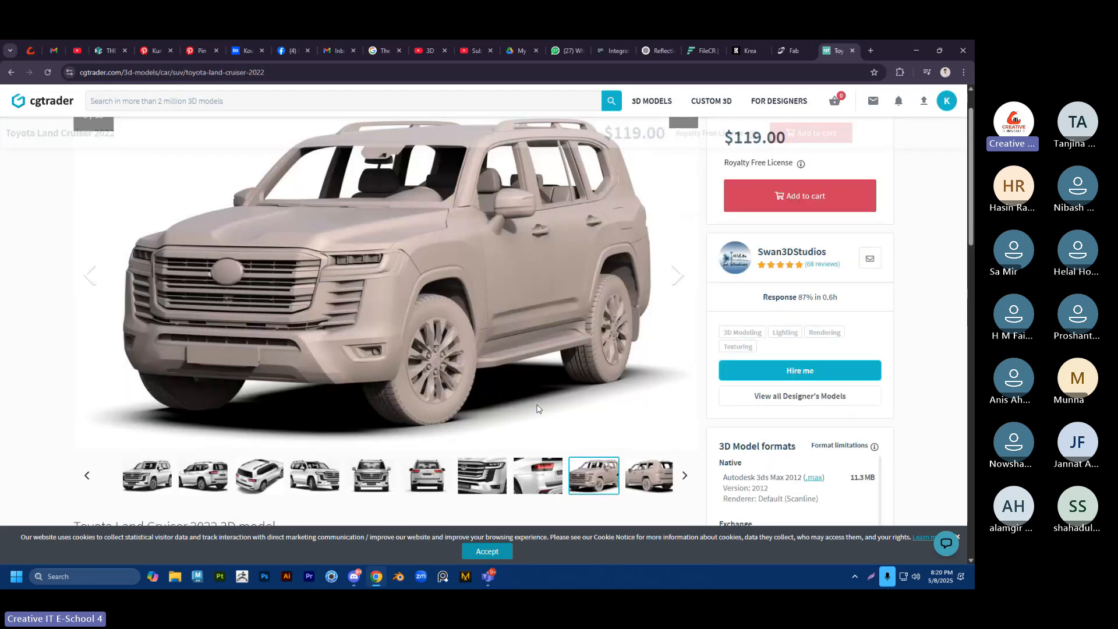
pyautogui.scroll(-1, 389, 320)
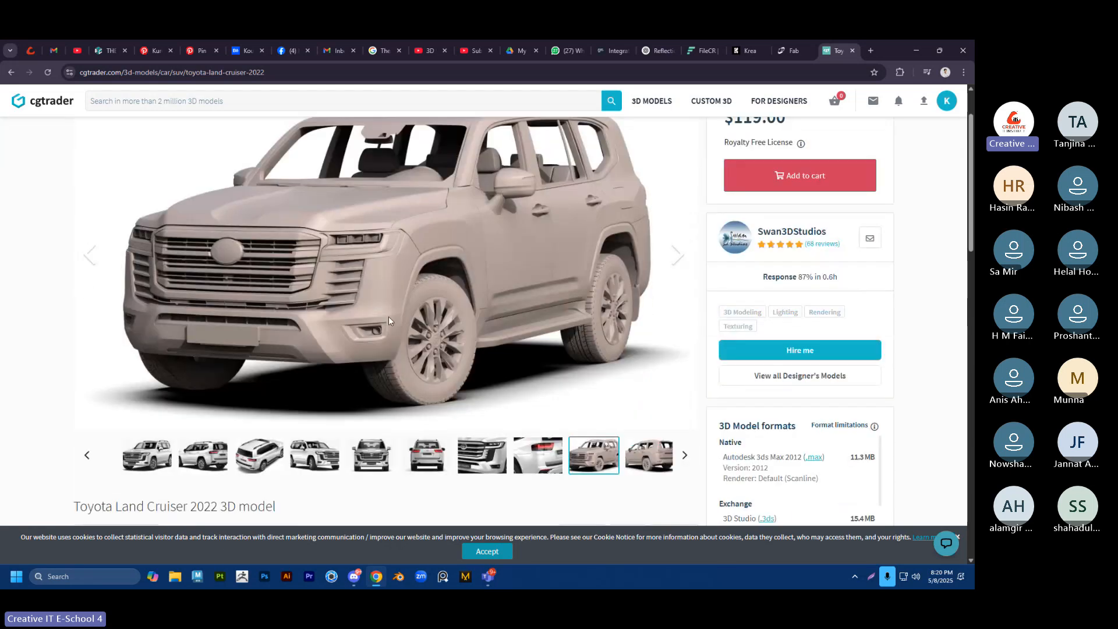
pyautogui.click(649, 455)
pyautogui.scroll(2, 492, 410)
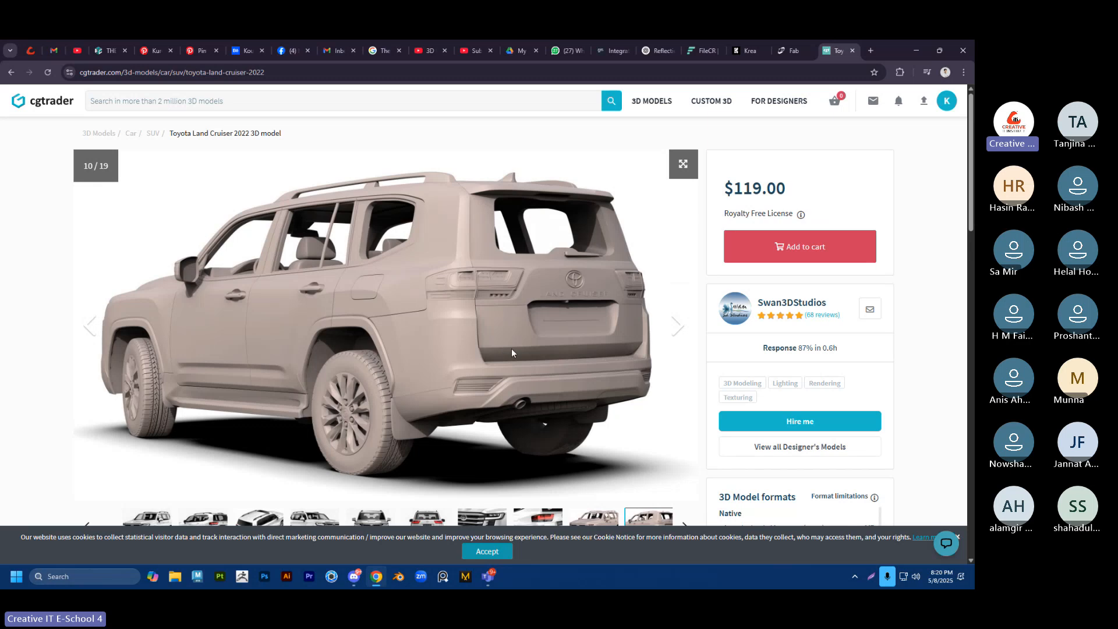
pyautogui.click(683, 326)
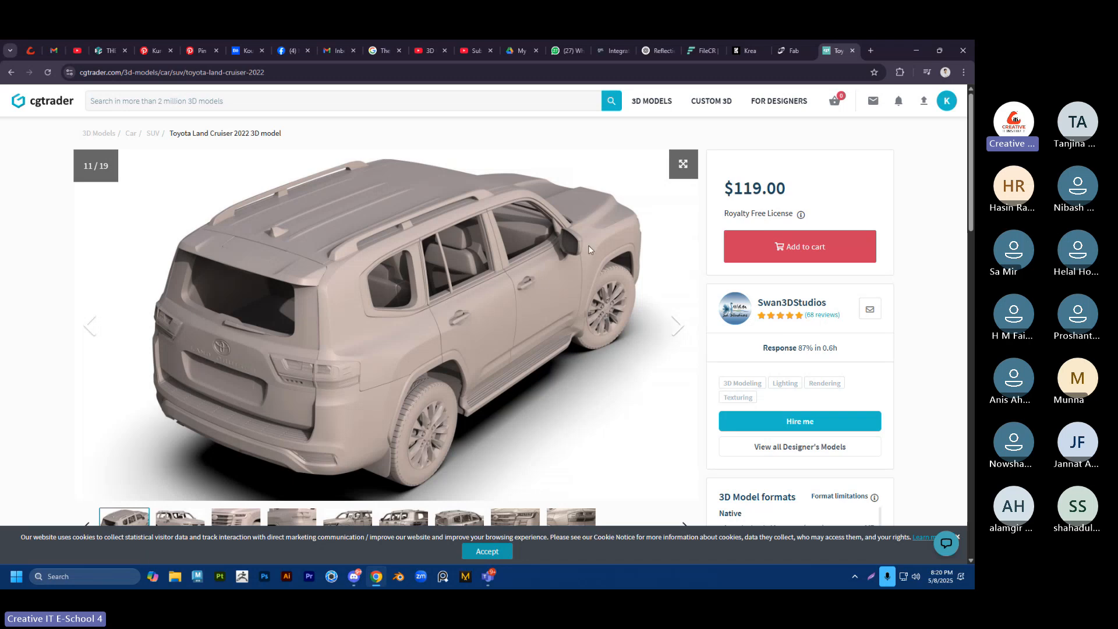
# Step: Examine the Land Cruiser's available 3D model formats, from the native 3ds Max file to FBX and Blender
pyautogui.scroll(-6, 205, 263)
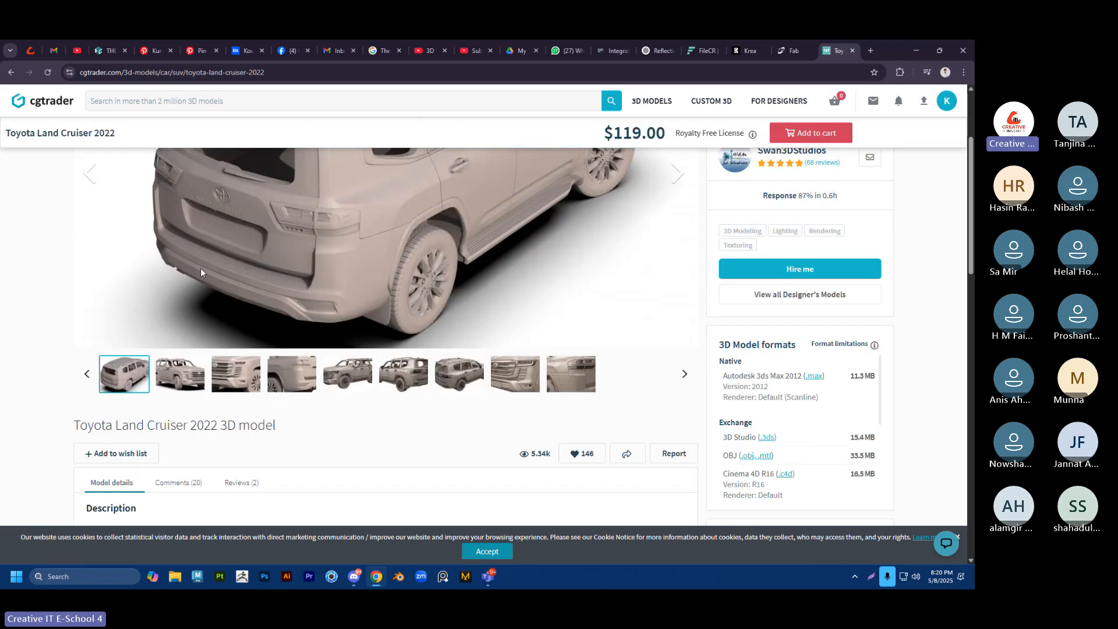
pyautogui.scroll(4, 201, 268)
pyautogui.scroll(-3, 197, 270)
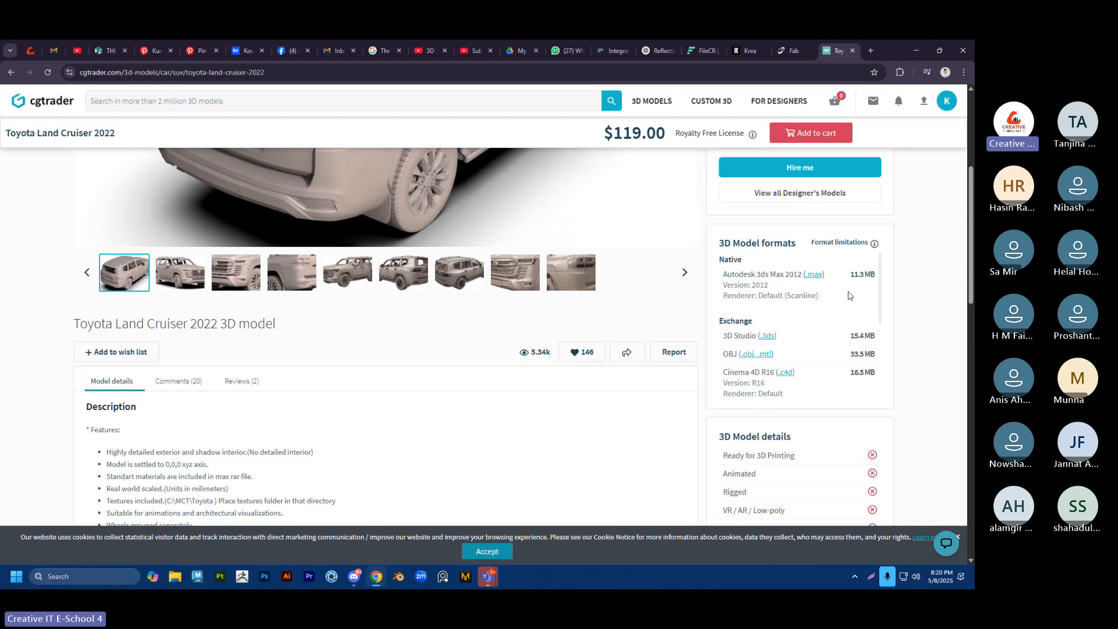
pyautogui.scroll(1, 824, 430)
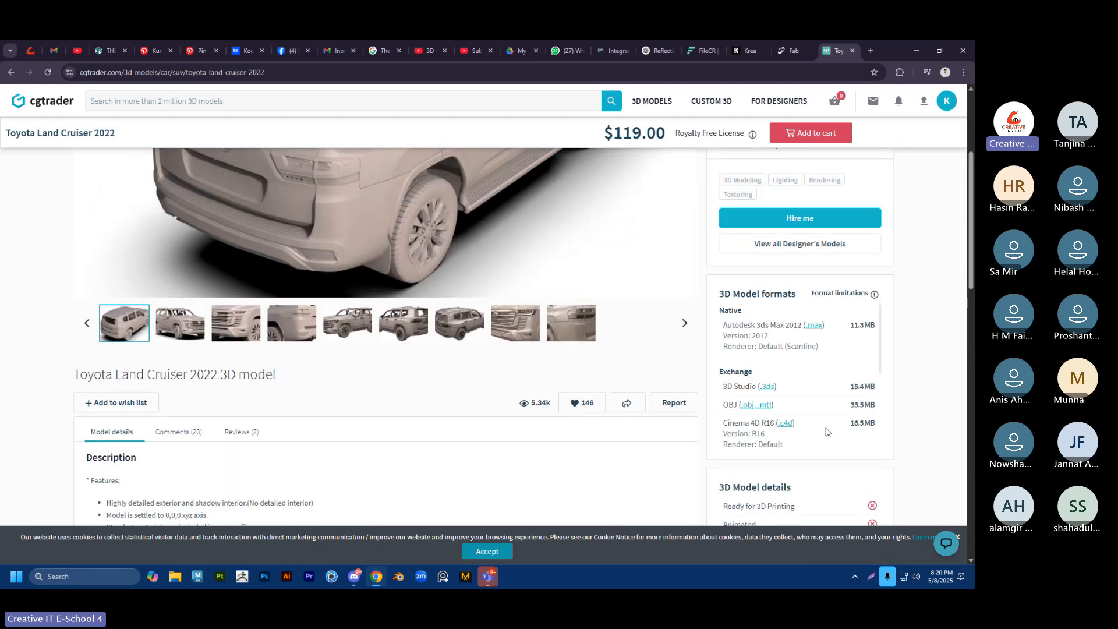
pyautogui.scroll(-3, 818, 425)
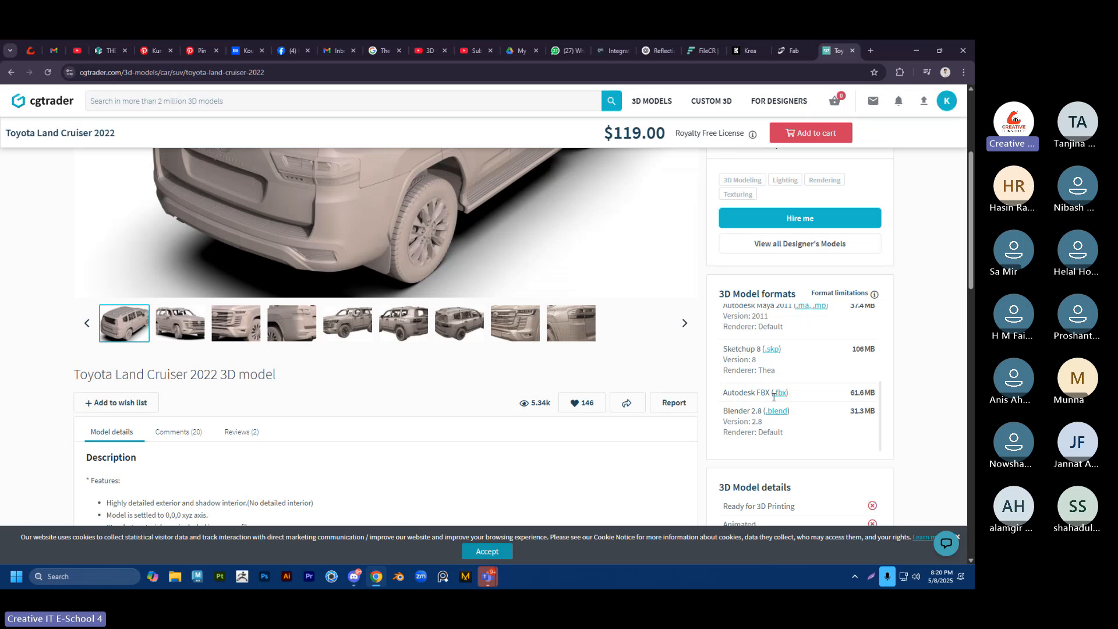
pyautogui.scroll(-1, 786, 383)
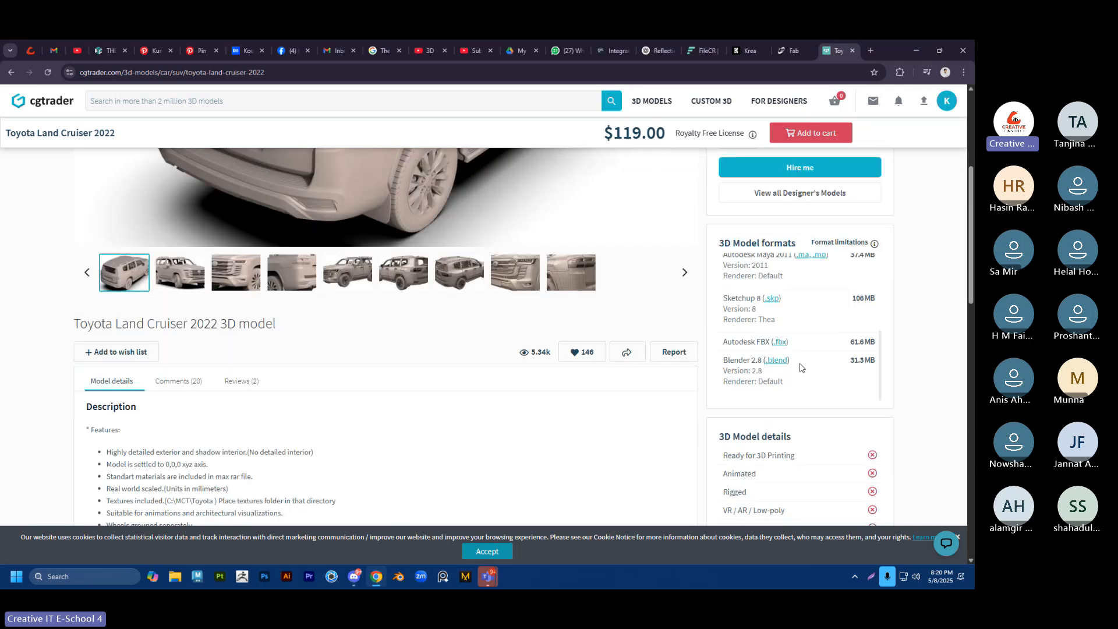
pyautogui.scroll(6, 798, 372)
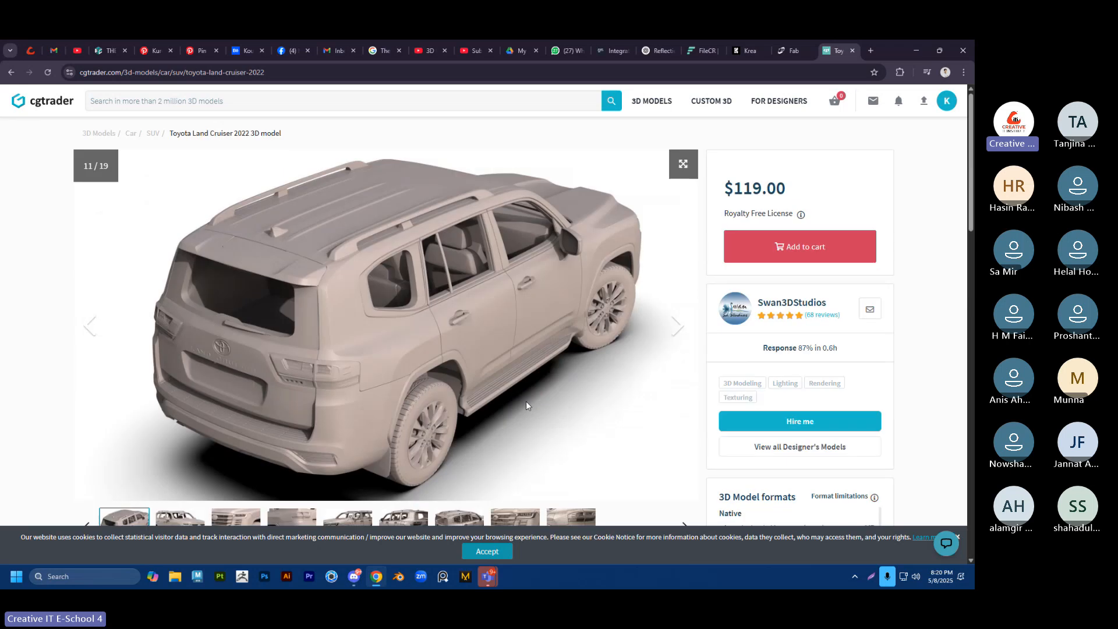
# Step: Display the Land Cruiser's rear wireframe preview image
pyautogui.scroll(-3, 374, 375)
pyautogui.click(406, 326)
pyautogui.scroll(4, 443, 395)
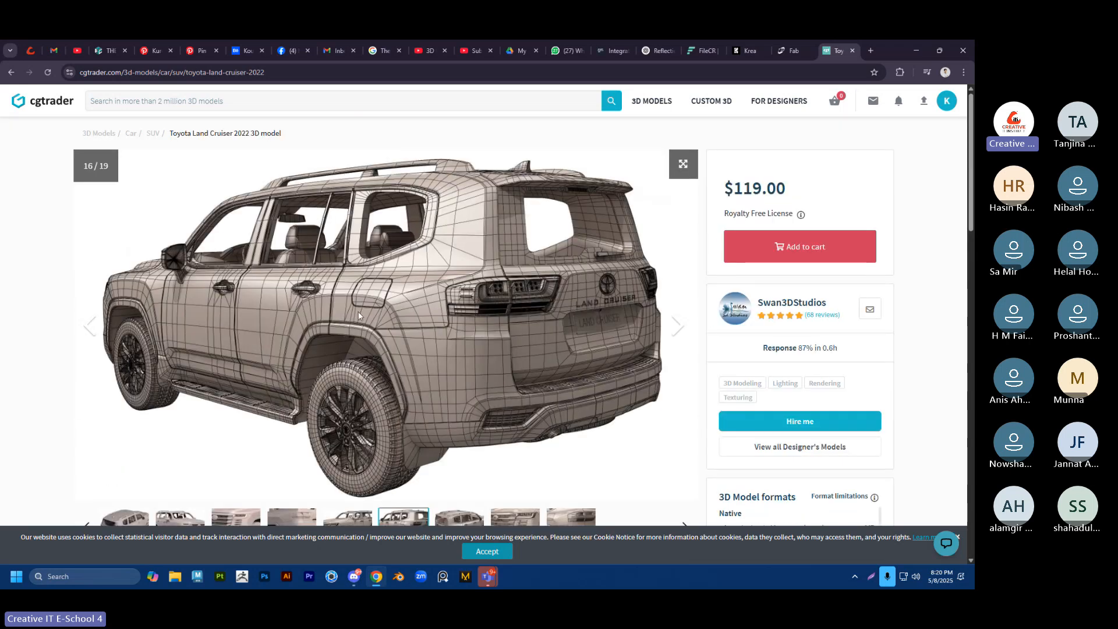
# Step: Return to the car listing, open the Realistic Car HD 06 model and look over its page
pyautogui.click(12, 72)
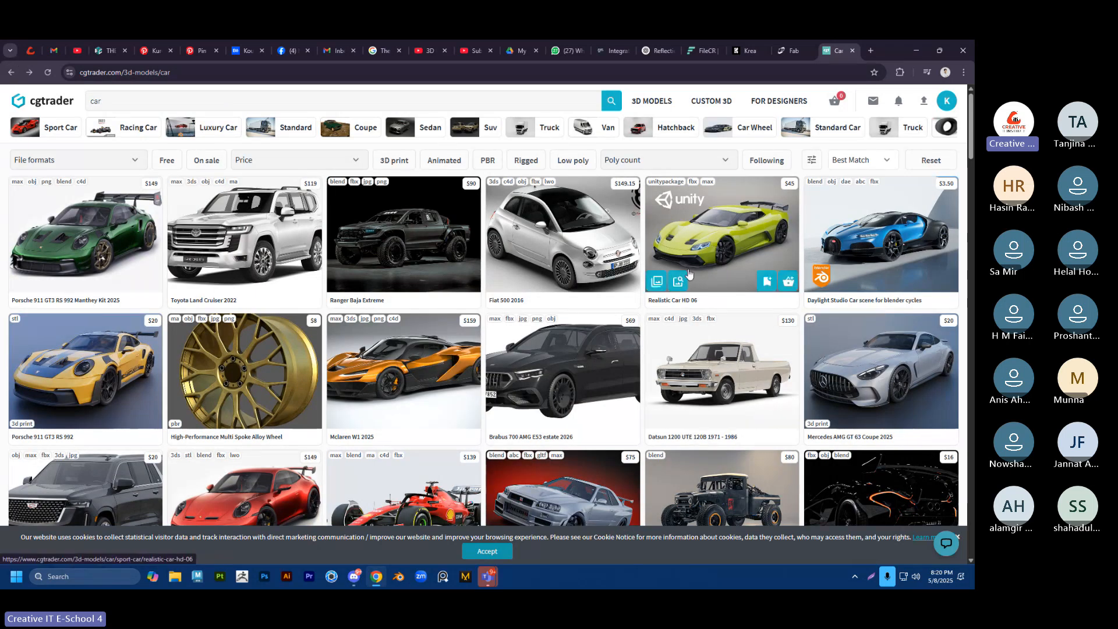
pyautogui.click(763, 253)
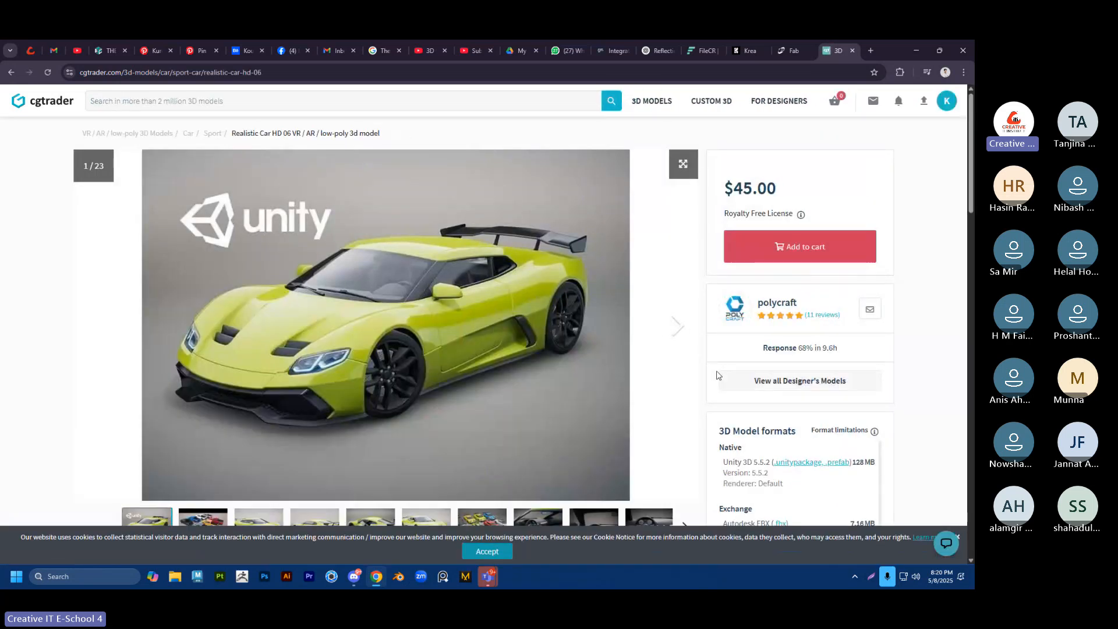
pyautogui.scroll(-3, 676, 326)
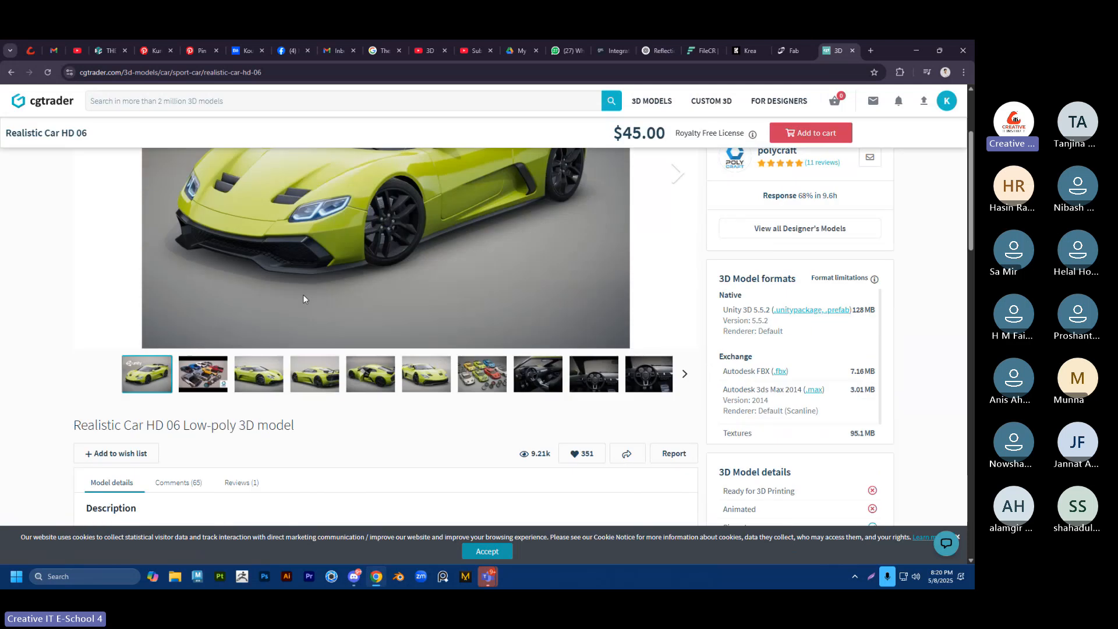
pyautogui.scroll(2, 673, 285)
# Step: Flip through the Realistic Car HD 06 previews, past the video, to the view with the door open
pyautogui.click(685, 278)
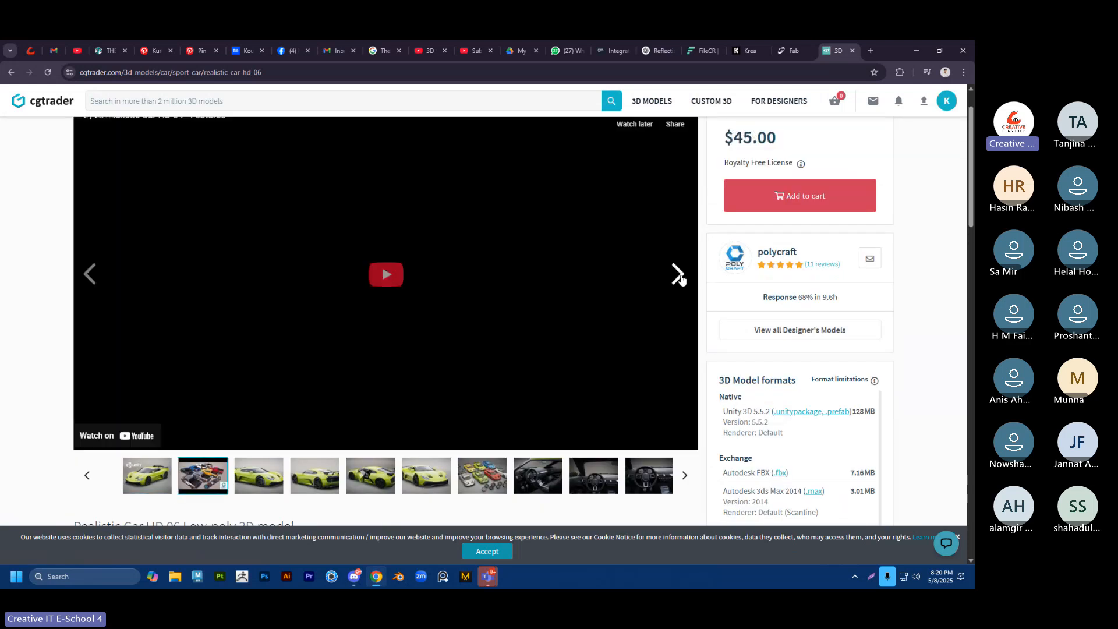
pyautogui.click(678, 276)
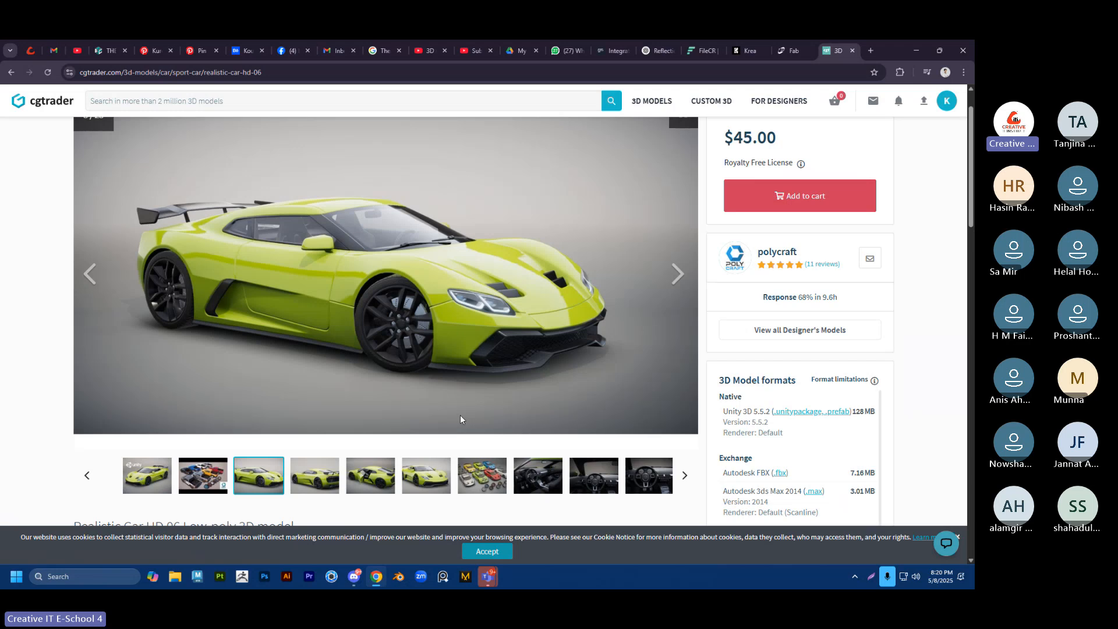
pyautogui.scroll(1, 694, 198)
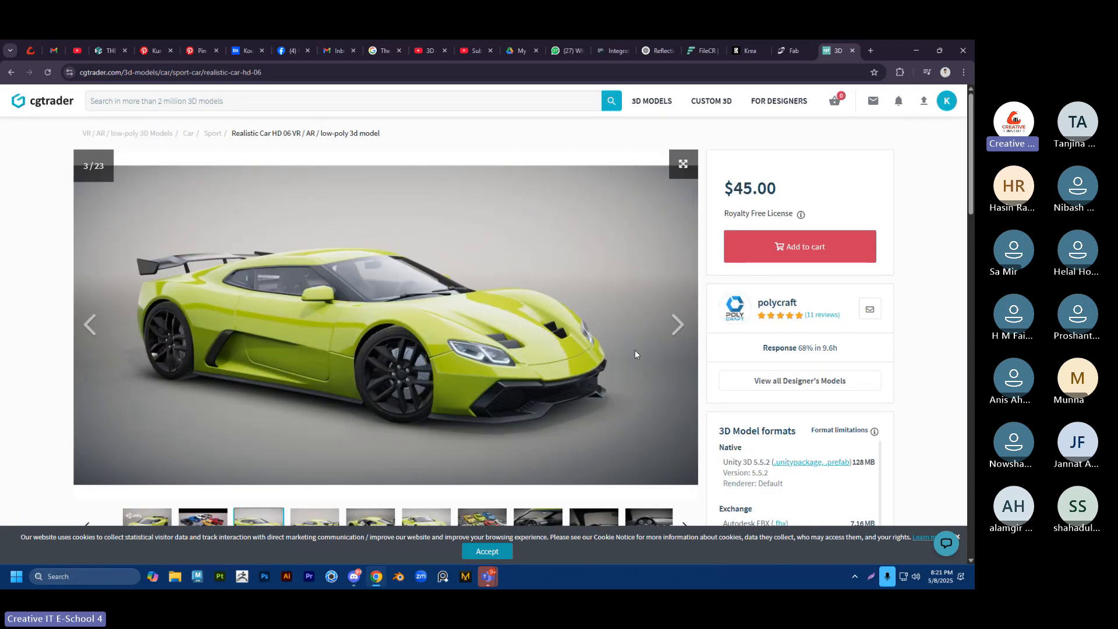
pyautogui.click(677, 325)
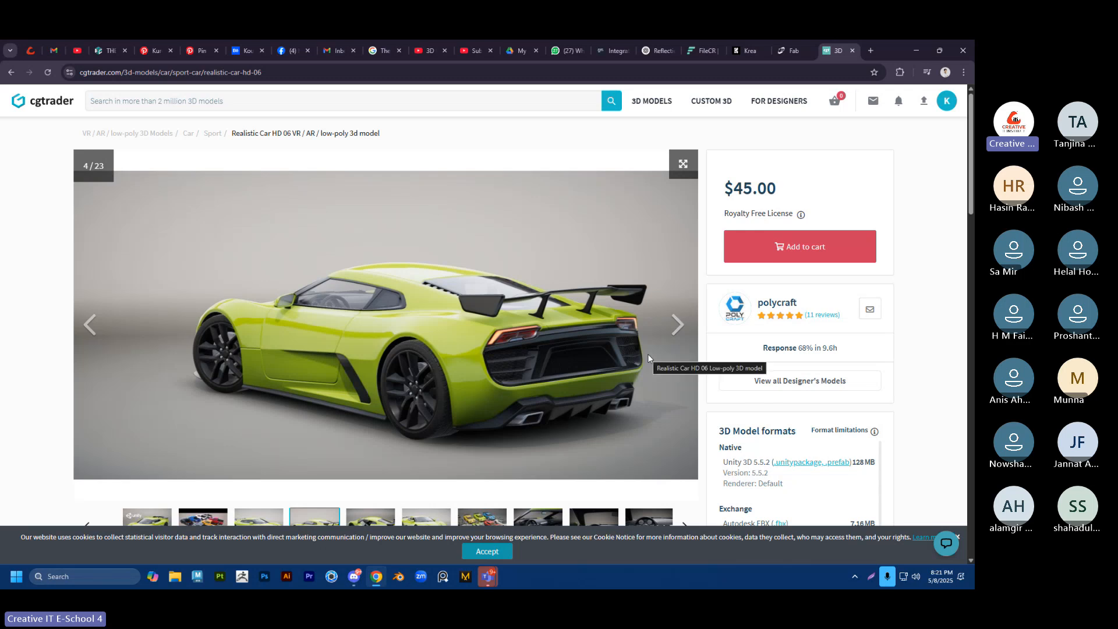
pyautogui.click(678, 326)
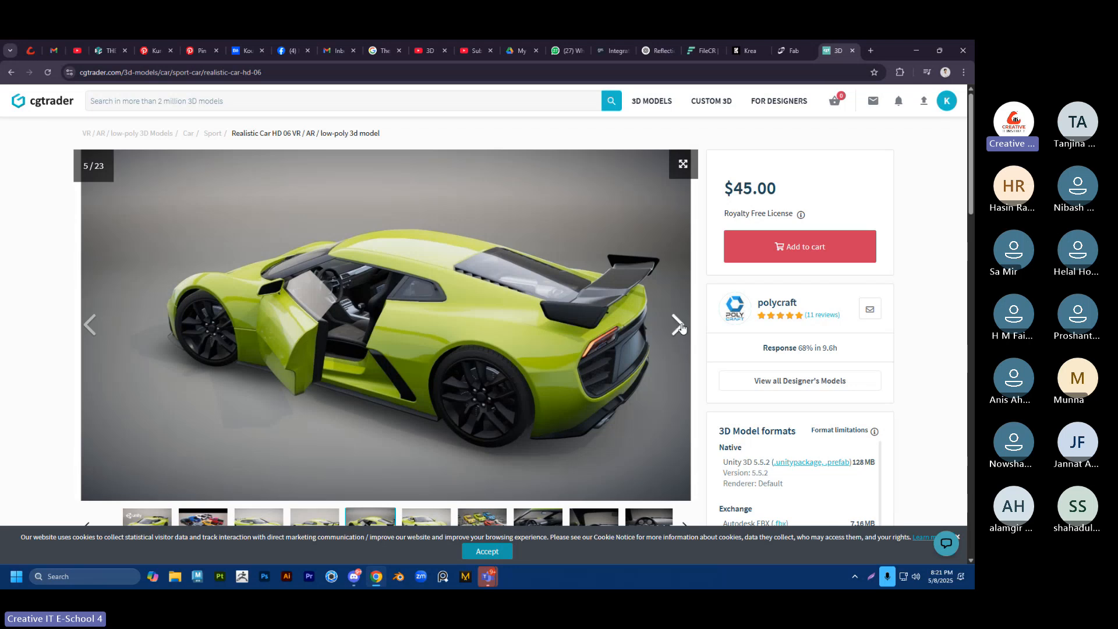
# Step: Flip forward through the Realistic Car HD 06 previews to the interior view with the steering wheel
pyautogui.click(679, 326)
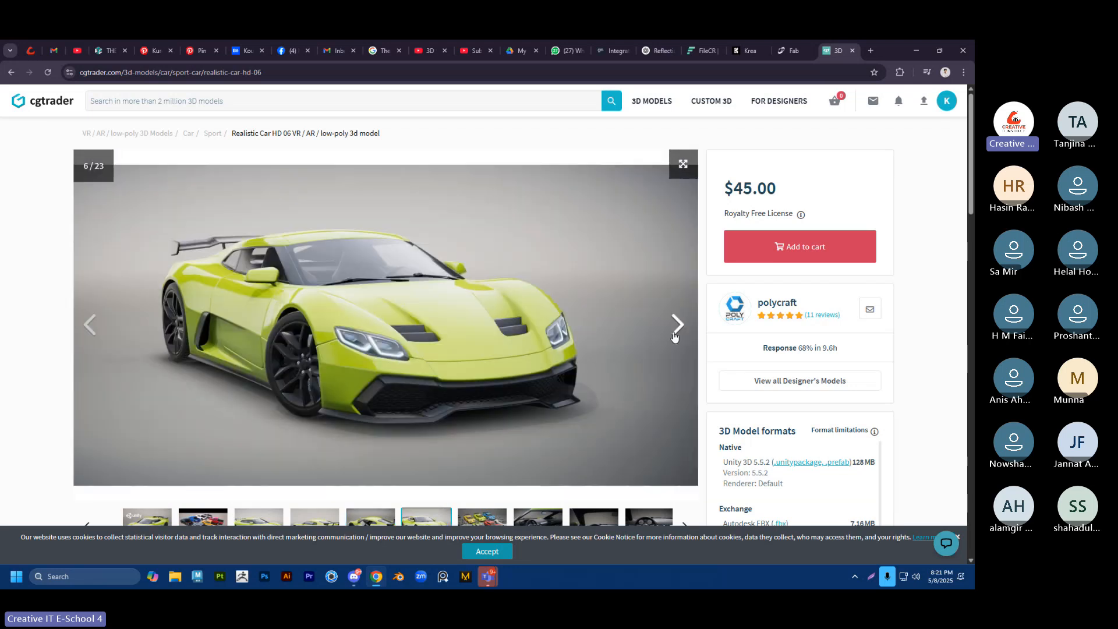
pyautogui.click(678, 326)
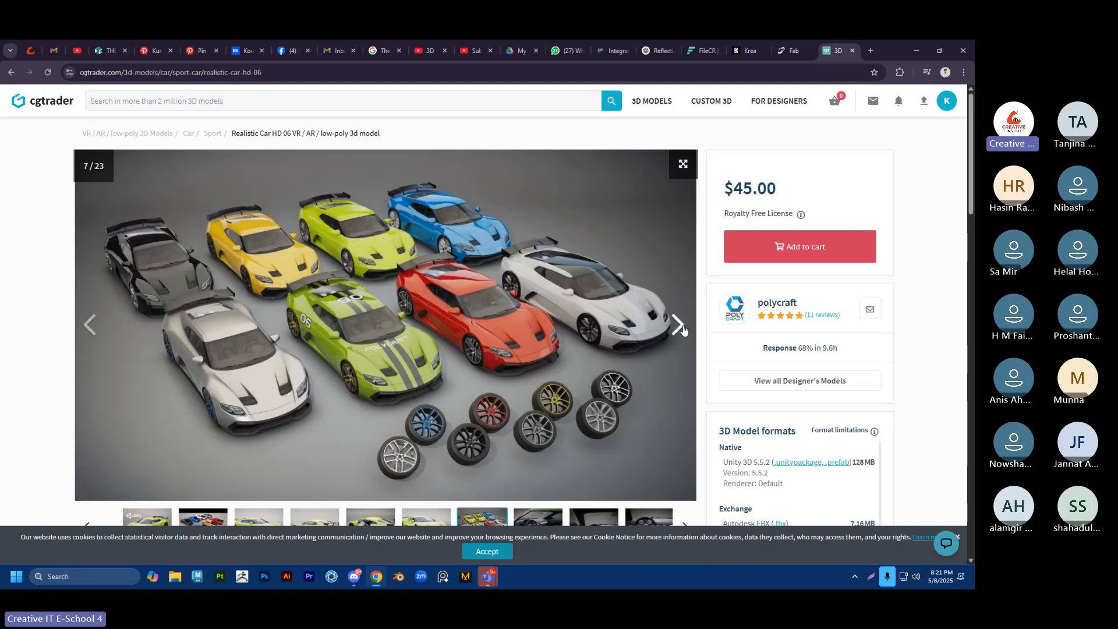
pyautogui.click(681, 327)
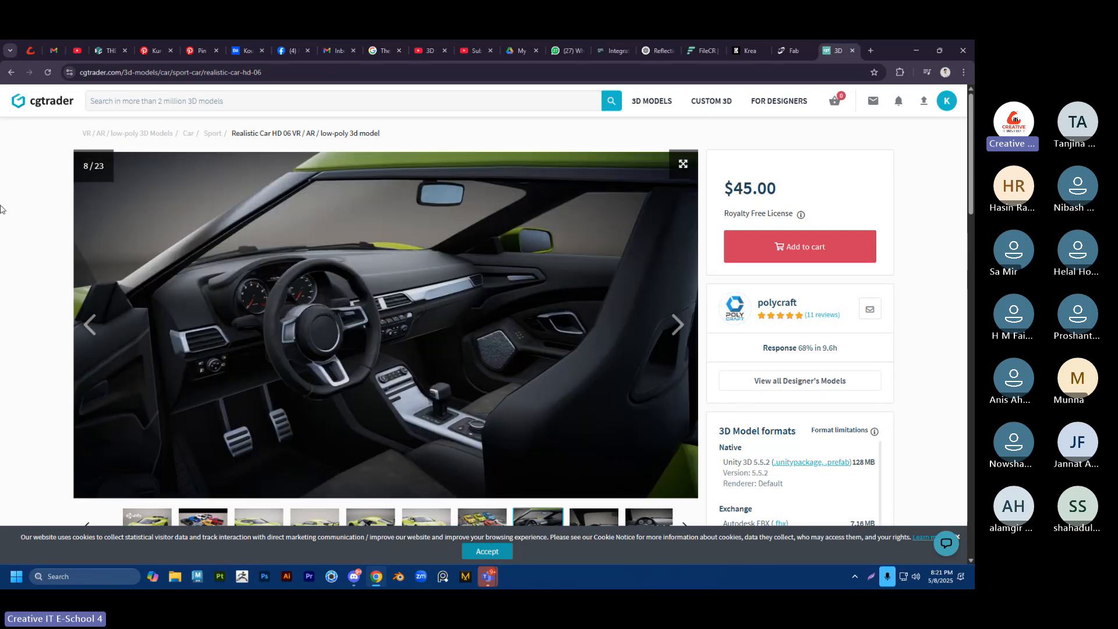
# Step: Return to the CGTrader car results and look over the range of car models, their prices and file formats
pyautogui.click(11, 73)
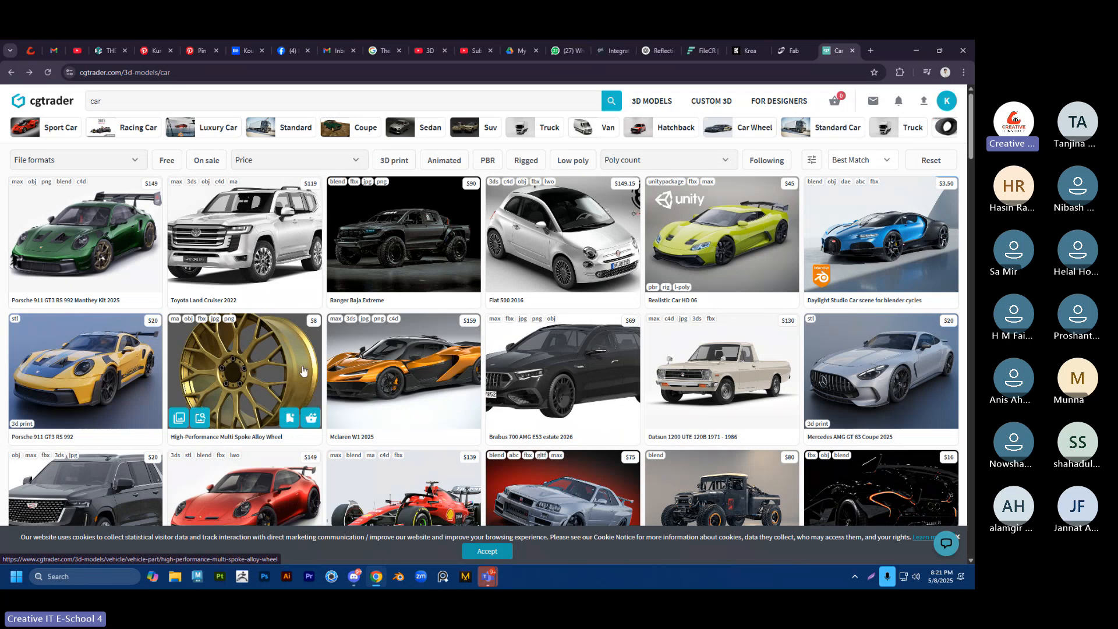
pyautogui.scroll(-3, 303, 370)
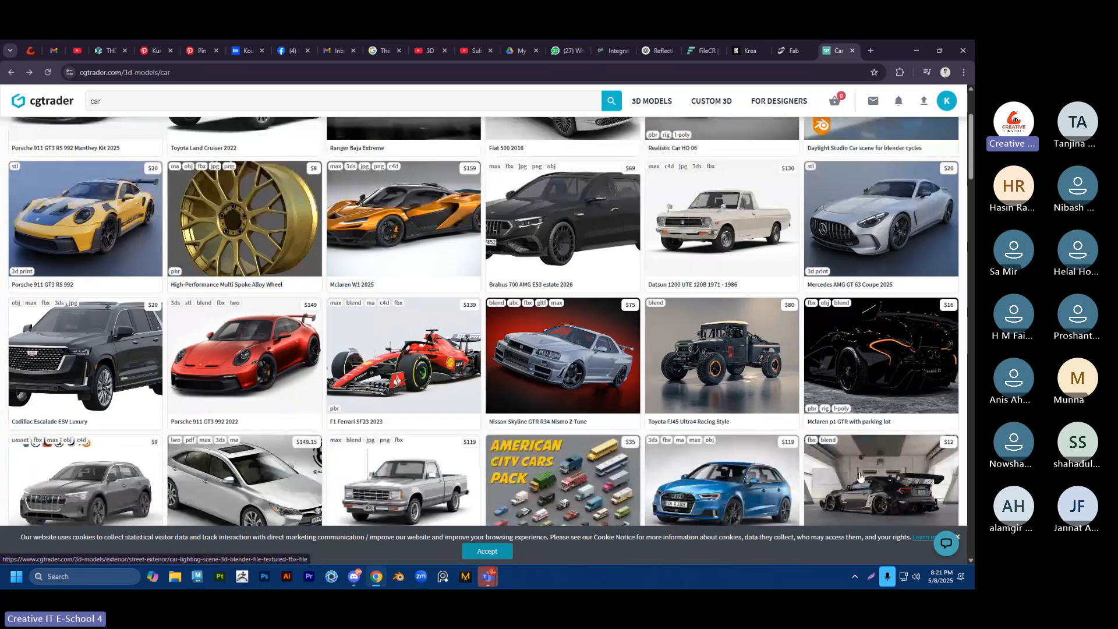
pyautogui.scroll(-2, 407, 326)
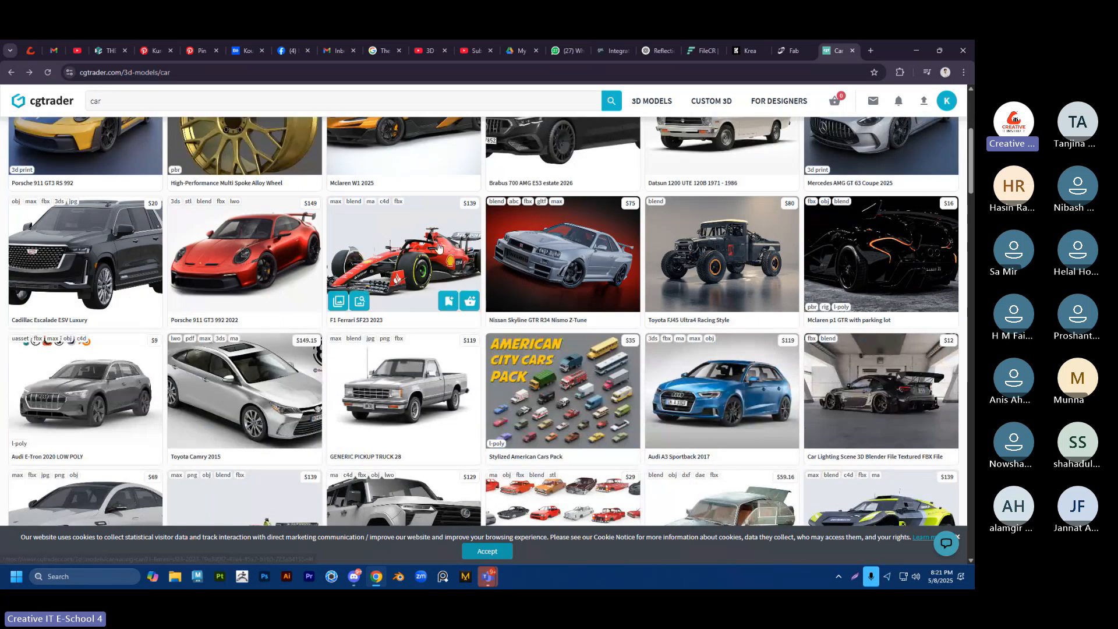
pyautogui.scroll(6, 453, 306)
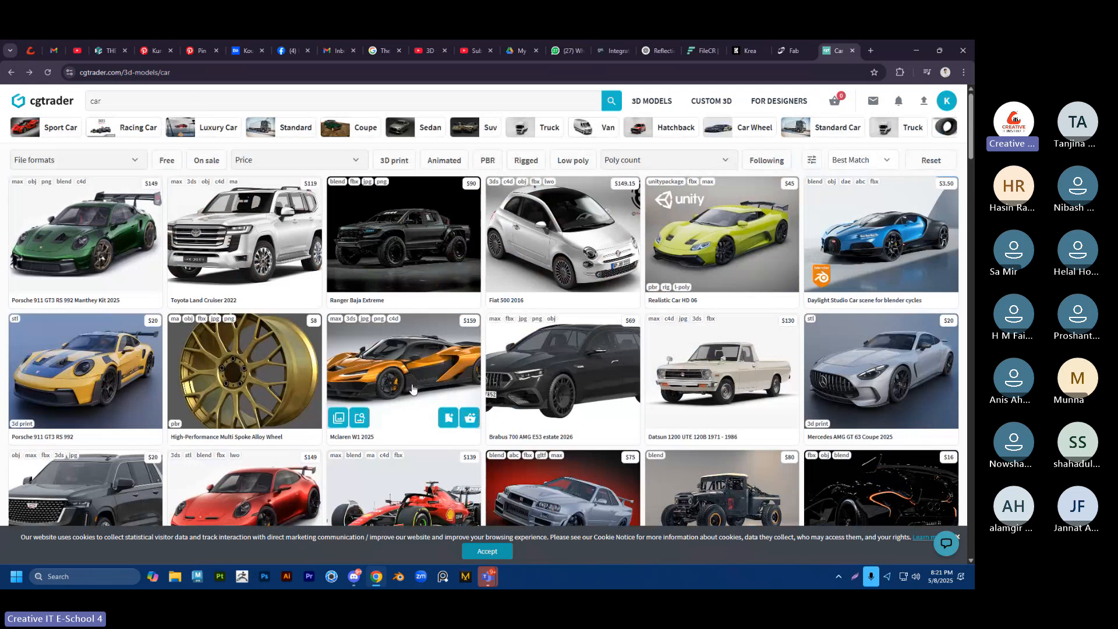
pyautogui.scroll(-1, 419, 354)
pyautogui.scroll(-4, 419, 354)
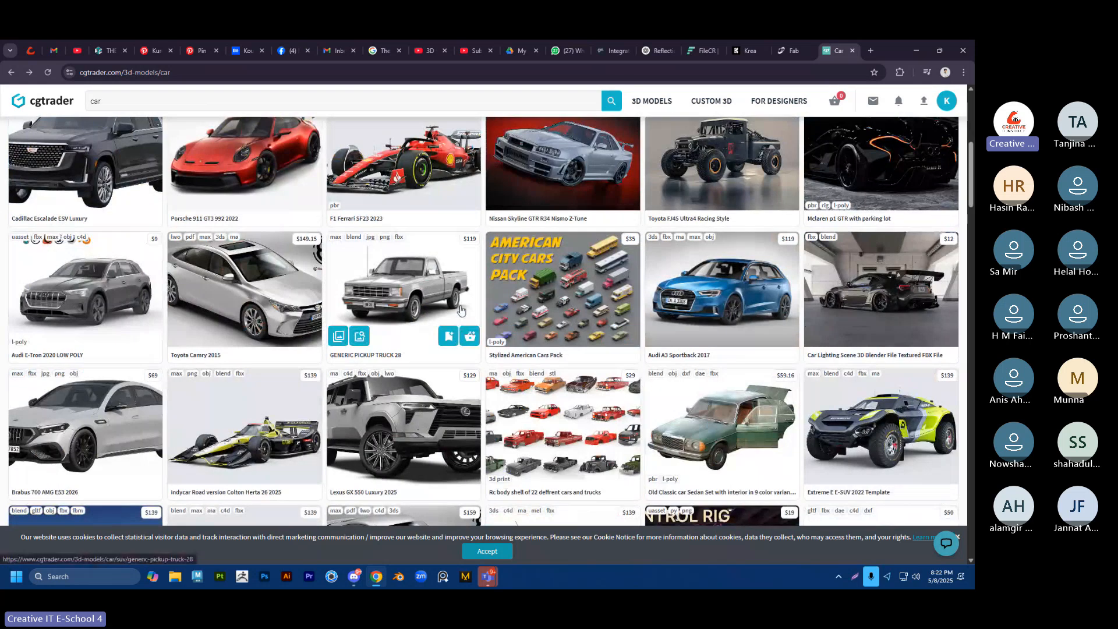
pyautogui.scroll(-8, 394, 287)
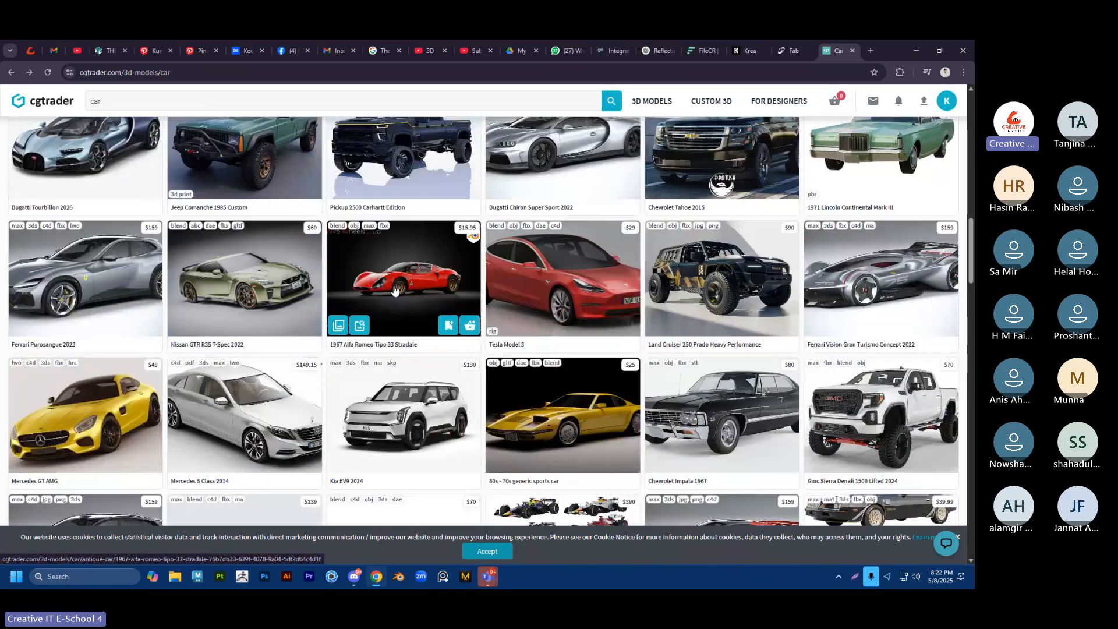
pyautogui.scroll(-5, 395, 288)
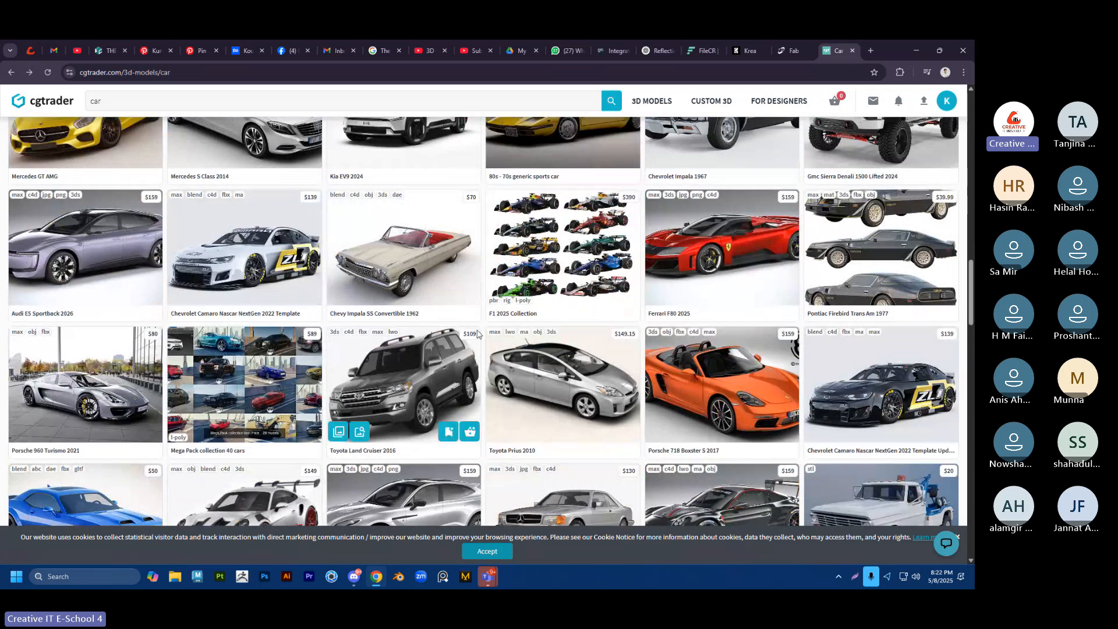
pyautogui.scroll(-7, 477, 333)
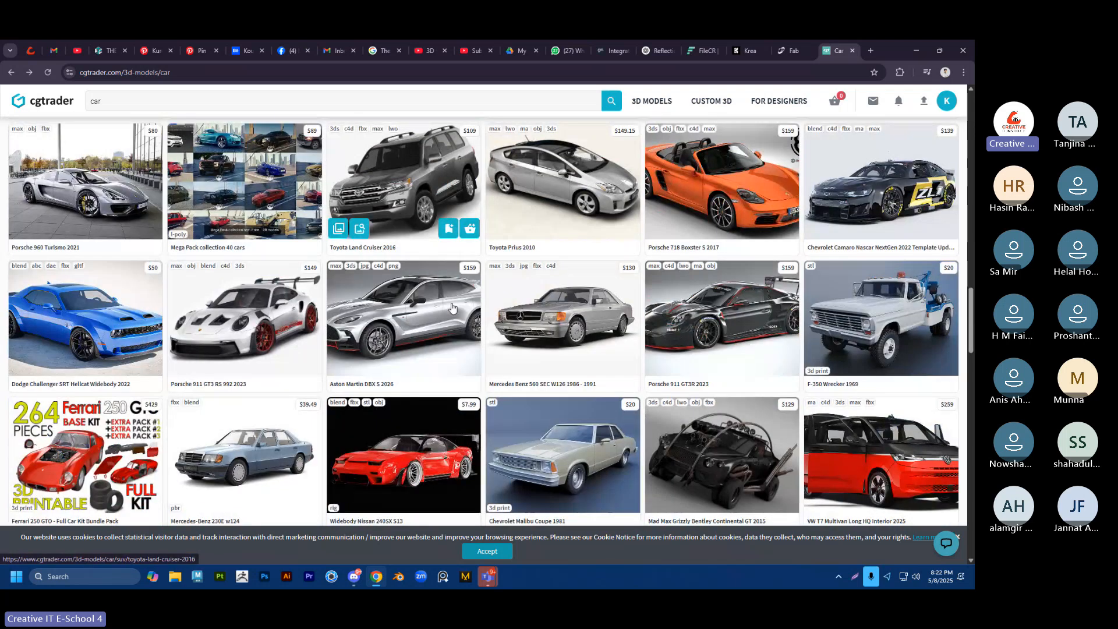
pyautogui.scroll(7, 453, 309)
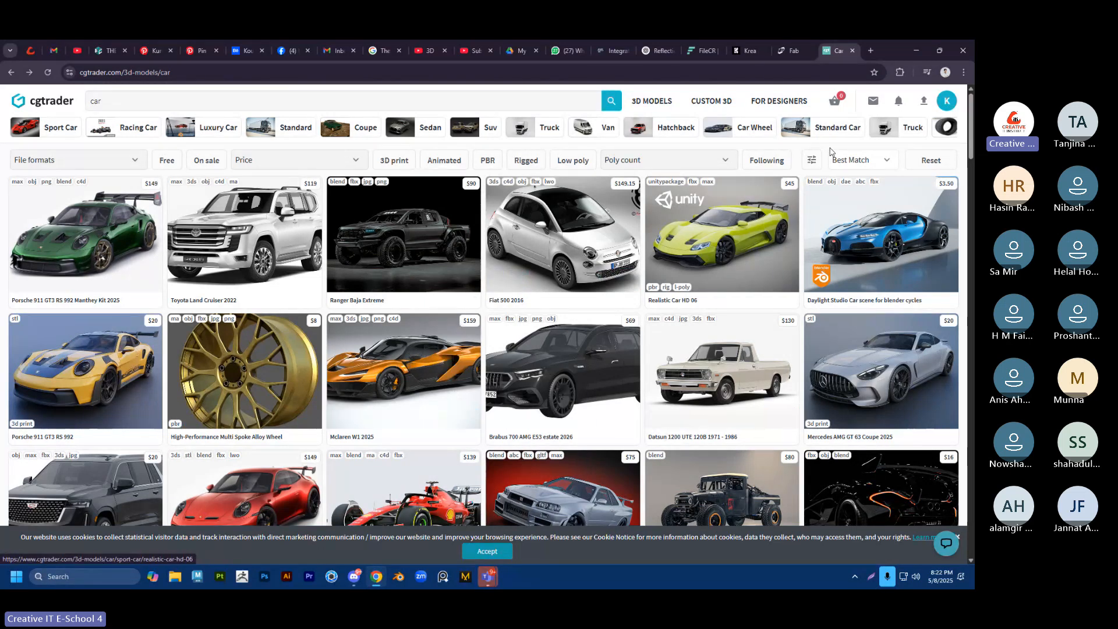
# Step: Switch to the Microsoft Teams meeting, admit the participant waiting in the lobby and minimize the meeting window
pyautogui.moveTo(488, 575)
pyautogui.click(436, 467)
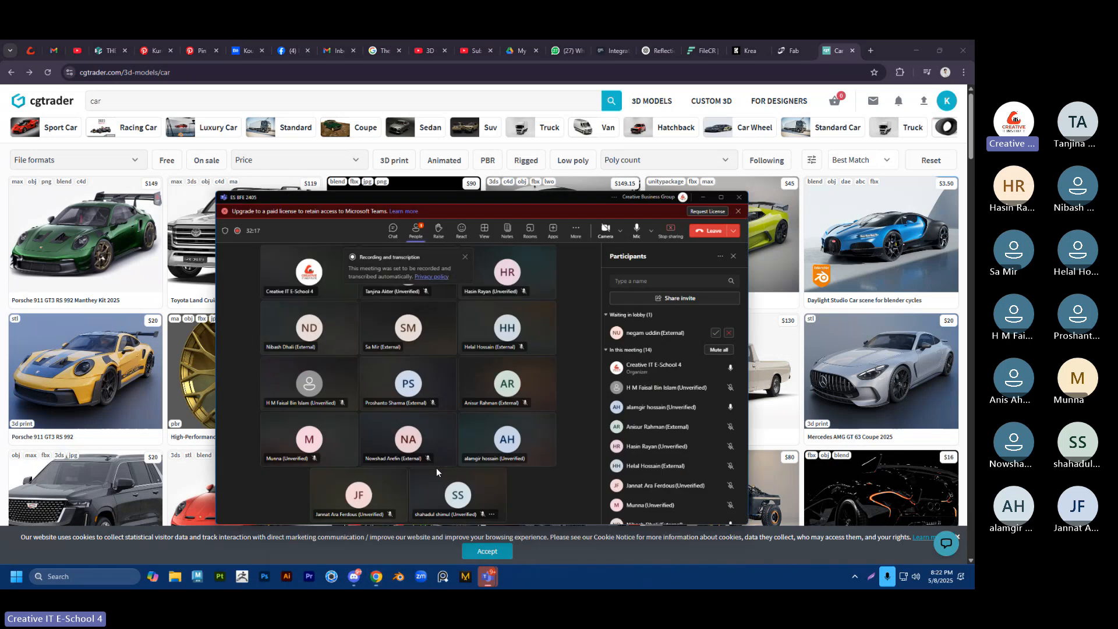
pyautogui.click(785, 278)
pyautogui.click(769, 108)
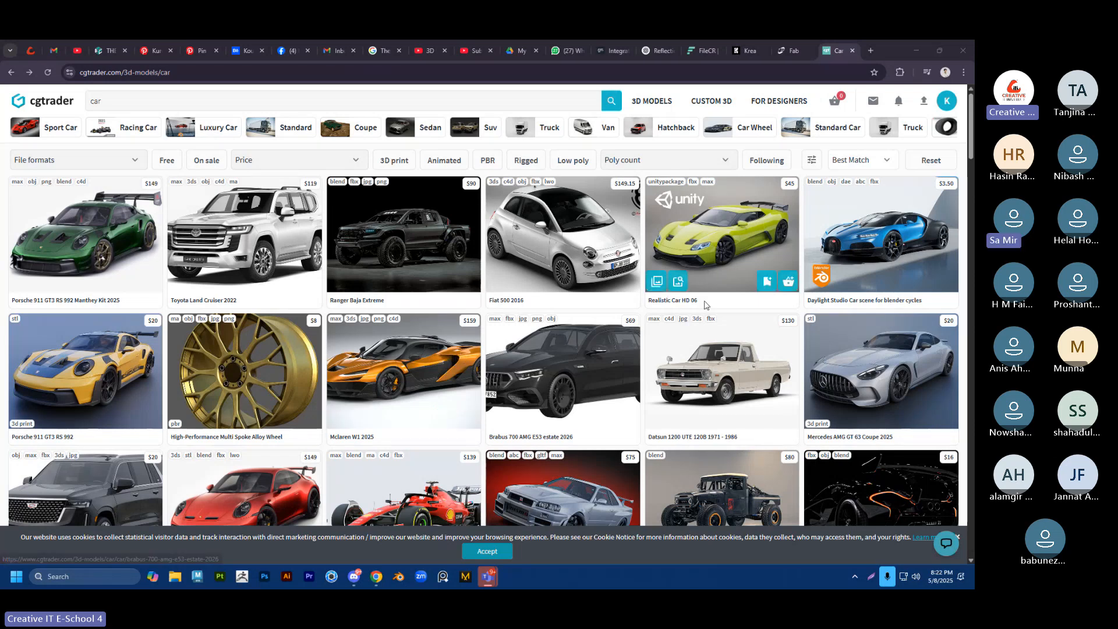
# Step: Examine the upper rows of the CGTrader car listing again, comparing the models on offer
pyautogui.scroll(-4, 693, 308)
pyautogui.scroll(4, 683, 319)
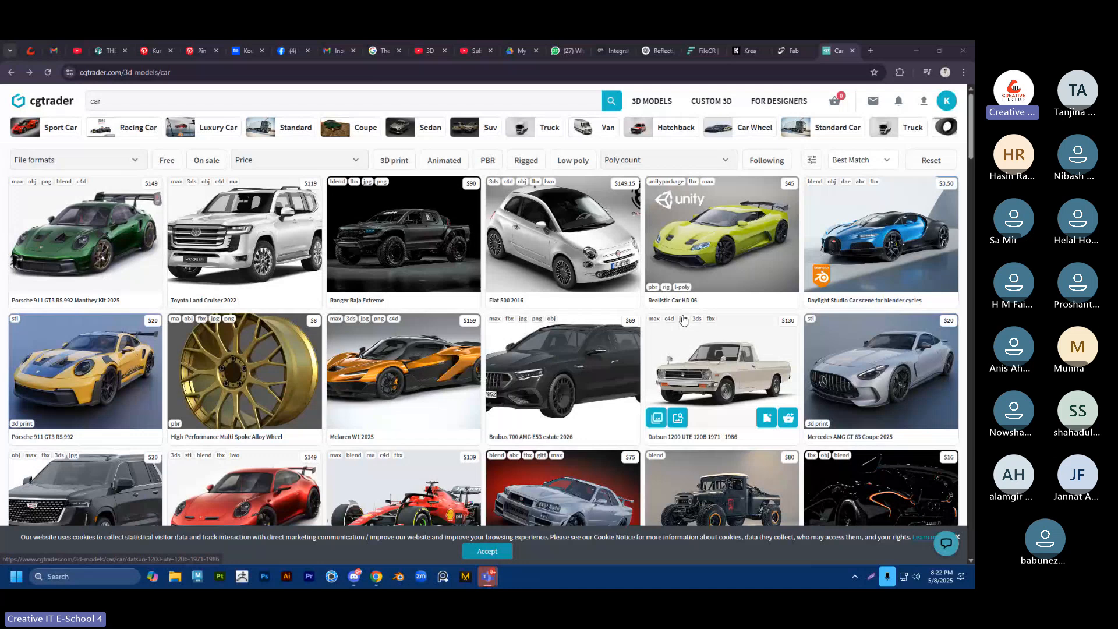
pyautogui.scroll(-4, 683, 320)
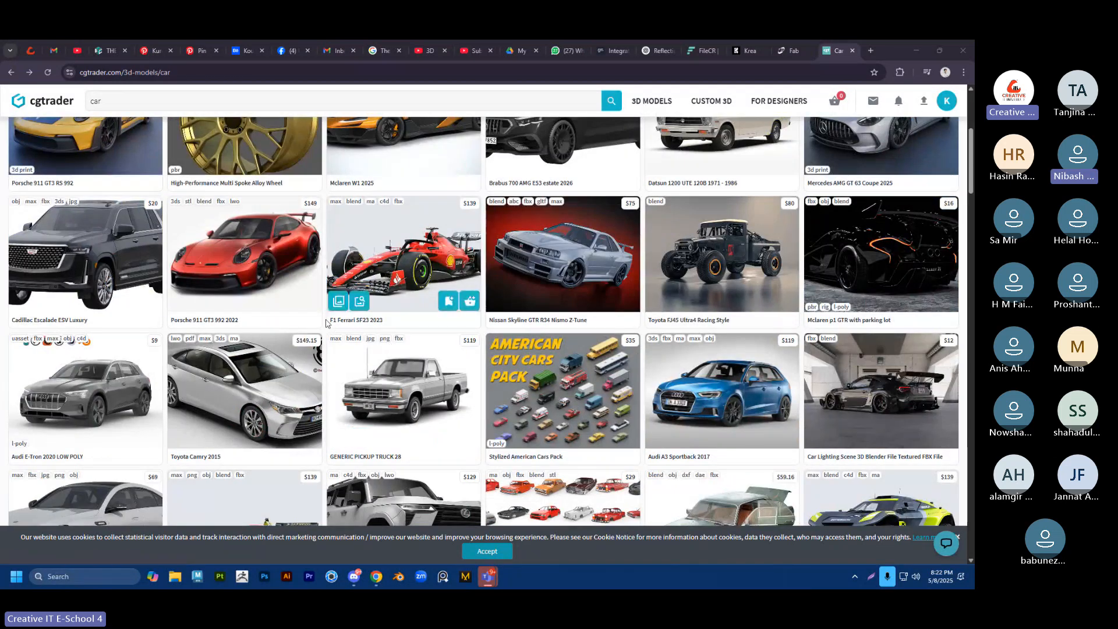
pyautogui.scroll(-3, 582, 304)
pyautogui.scroll(-3, 581, 314)
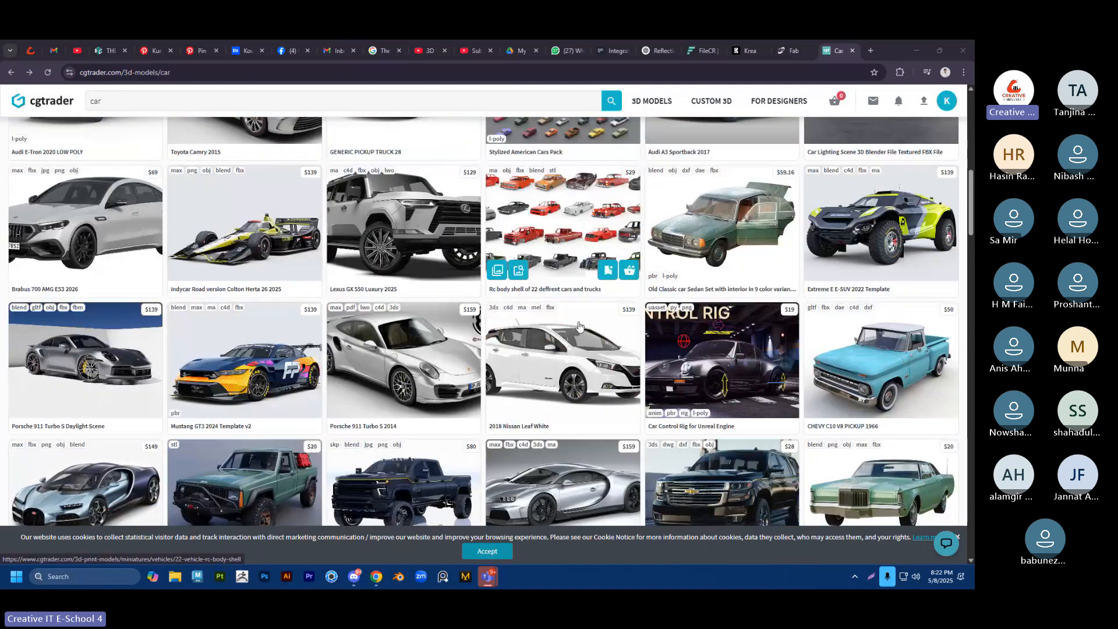
pyautogui.scroll(10, 579, 326)
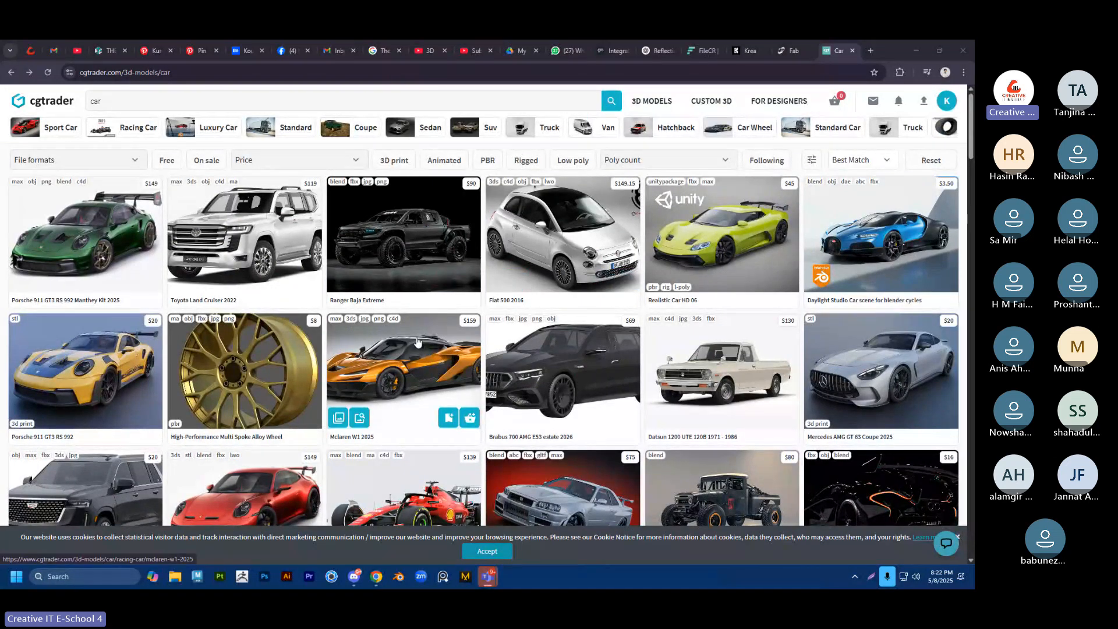
pyautogui.scroll(-2, 442, 343)
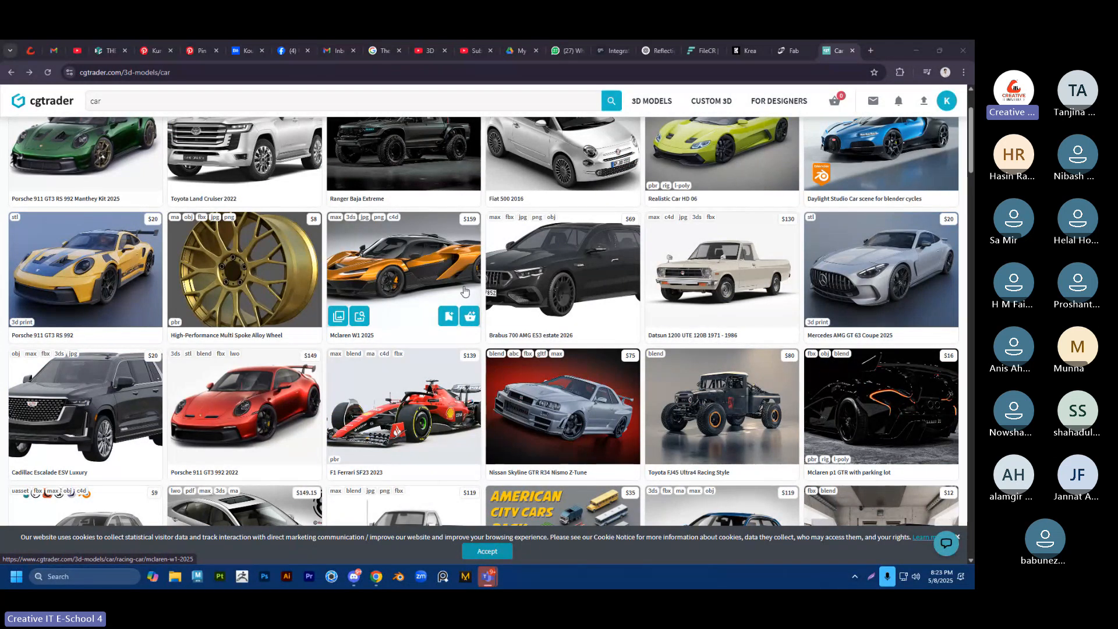
pyautogui.scroll(2, 524, 291)
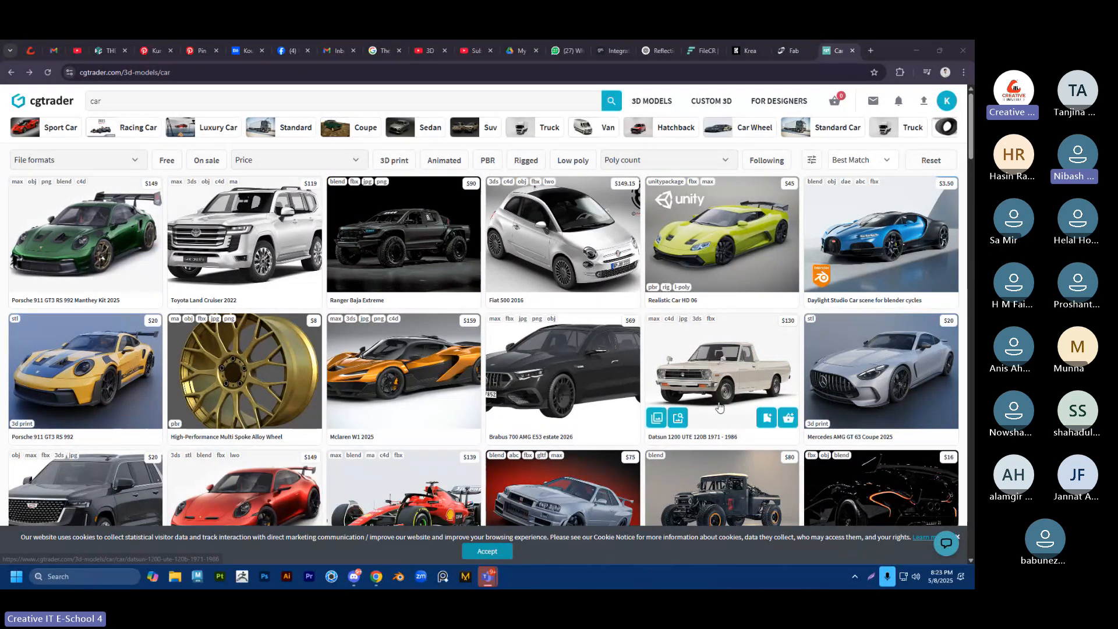
# Step: Bring up the Teams meeting, let the new lobby attendee in and minimize the meeting window
pyautogui.hotkey('alt', 'Tab')
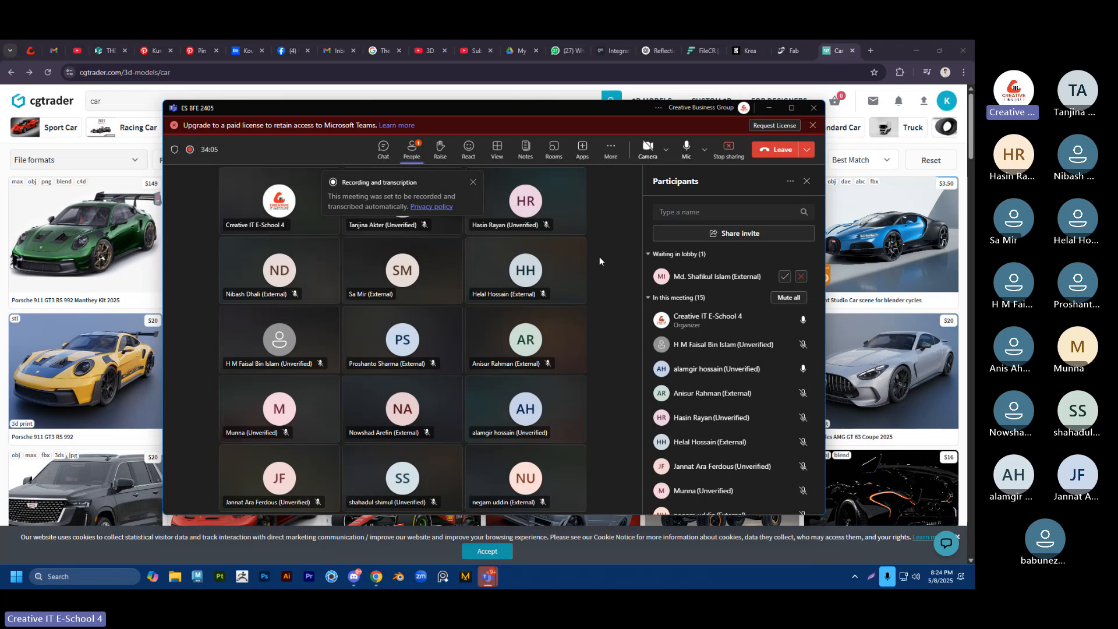
pyautogui.click(784, 276)
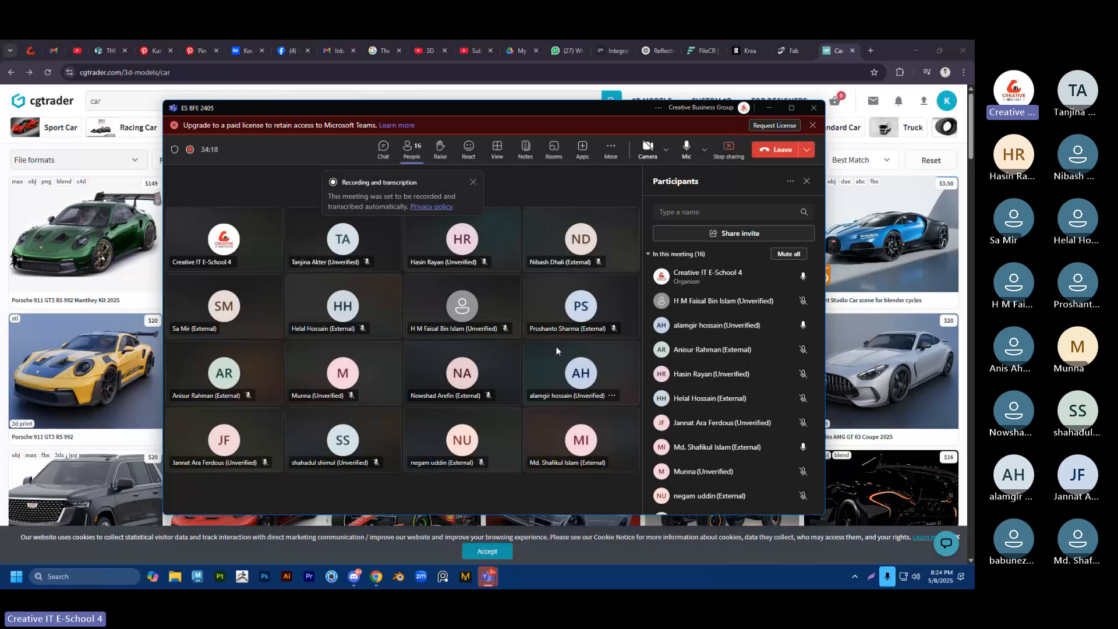
pyautogui.click(768, 108)
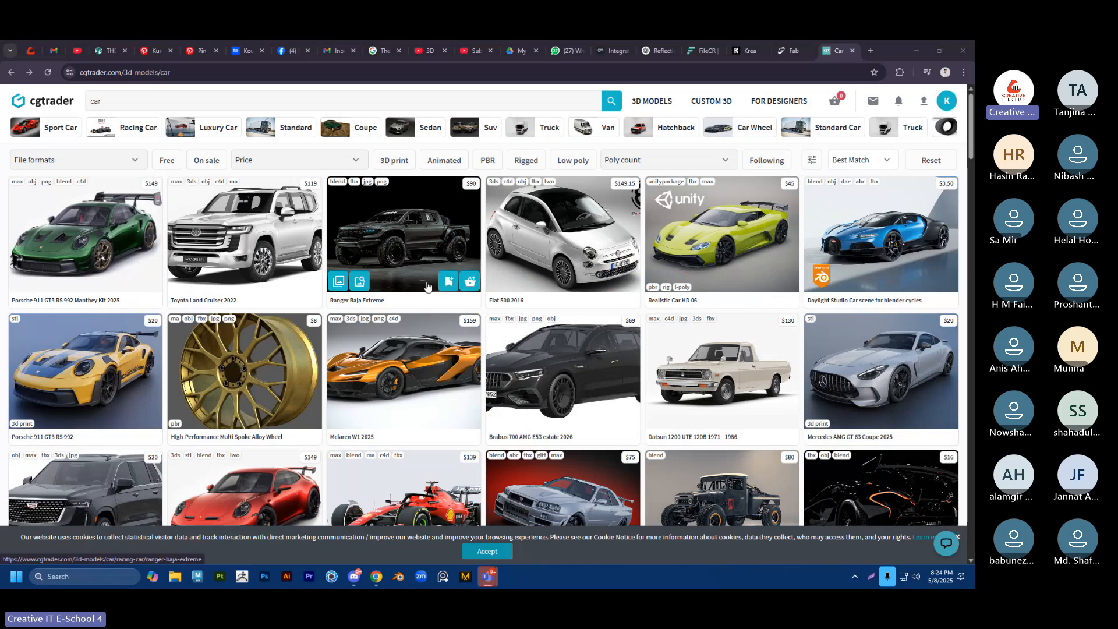
# Step: Switch to Facebook, return to the class group feed and give the Herbal Glow shampoo mockup post a Love reaction
pyautogui.moveTo(651, 101)
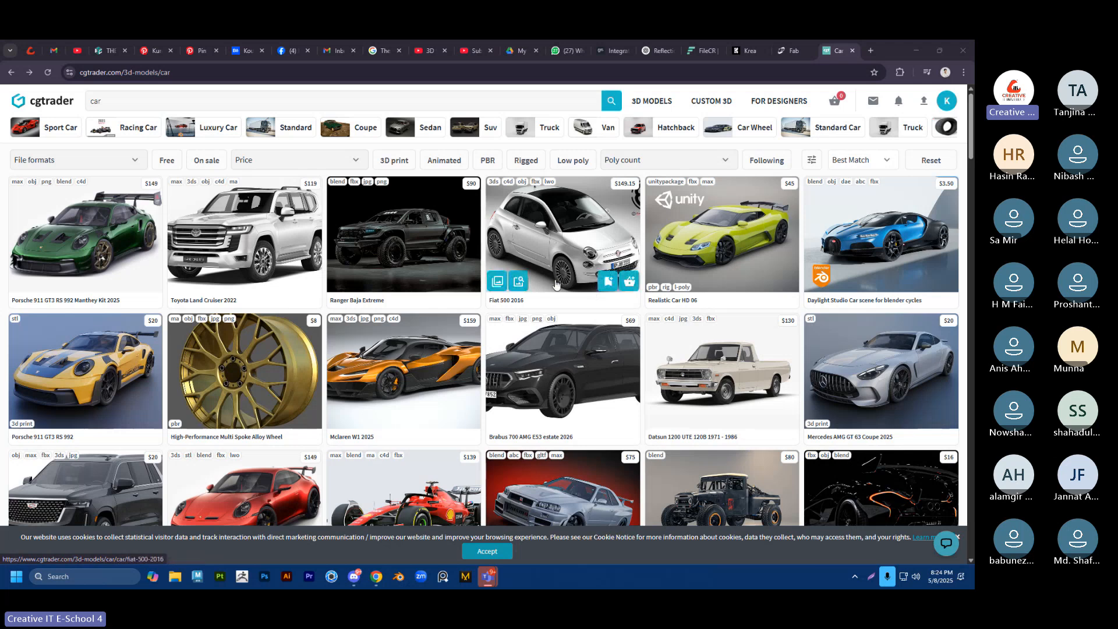
pyautogui.click(288, 50)
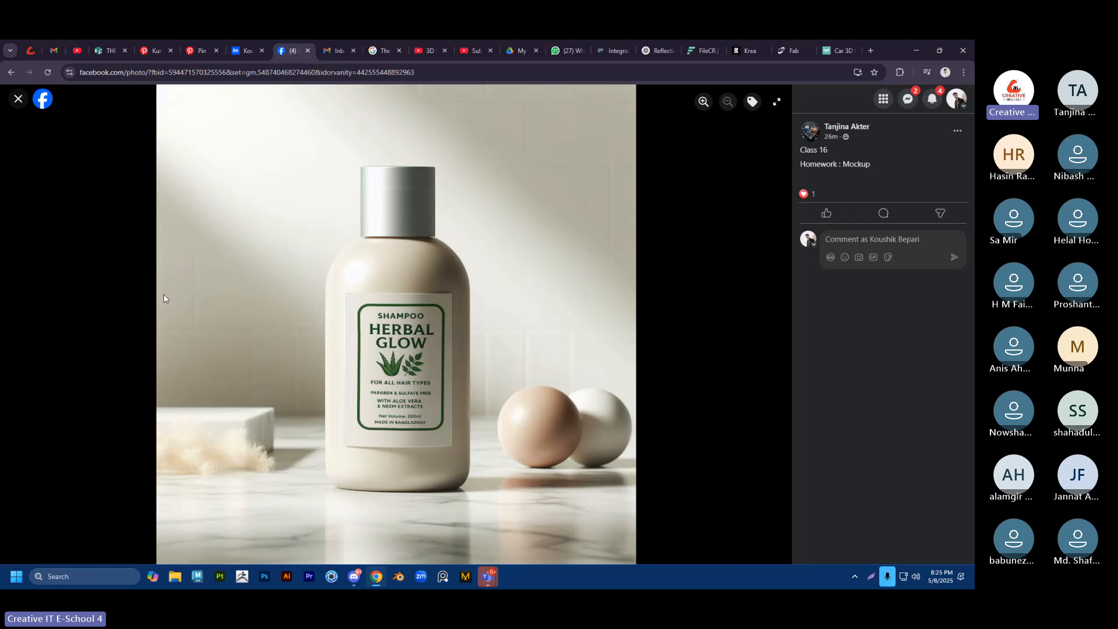
pyautogui.click(11, 73)
pyautogui.scroll(-5, 438, 231)
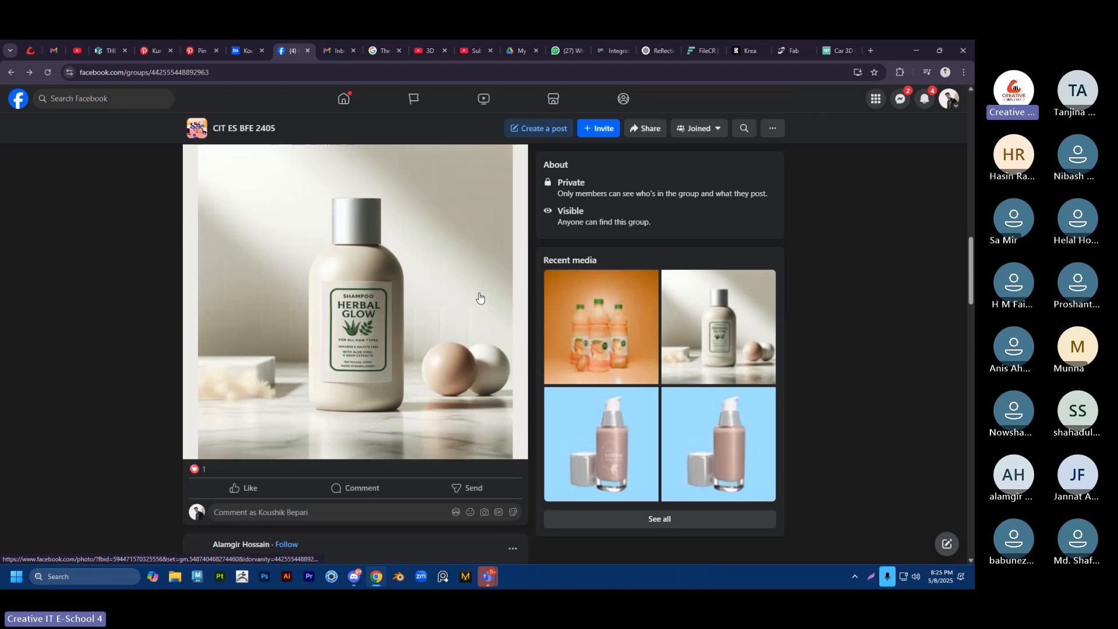
pyautogui.scroll(5, 370, 286)
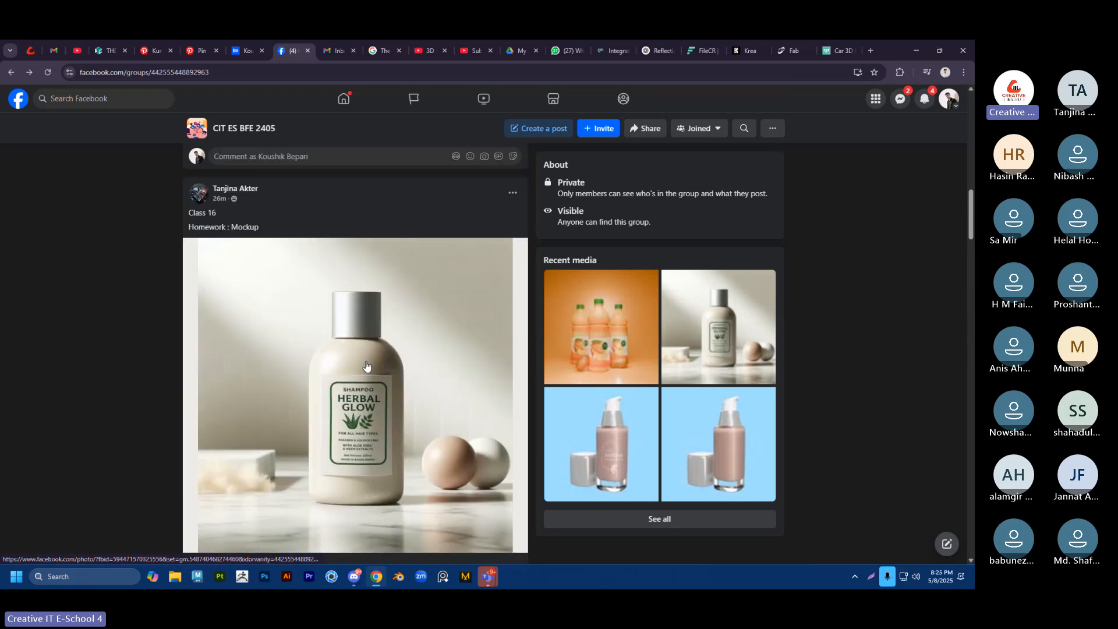
pyautogui.scroll(-1, 356, 386)
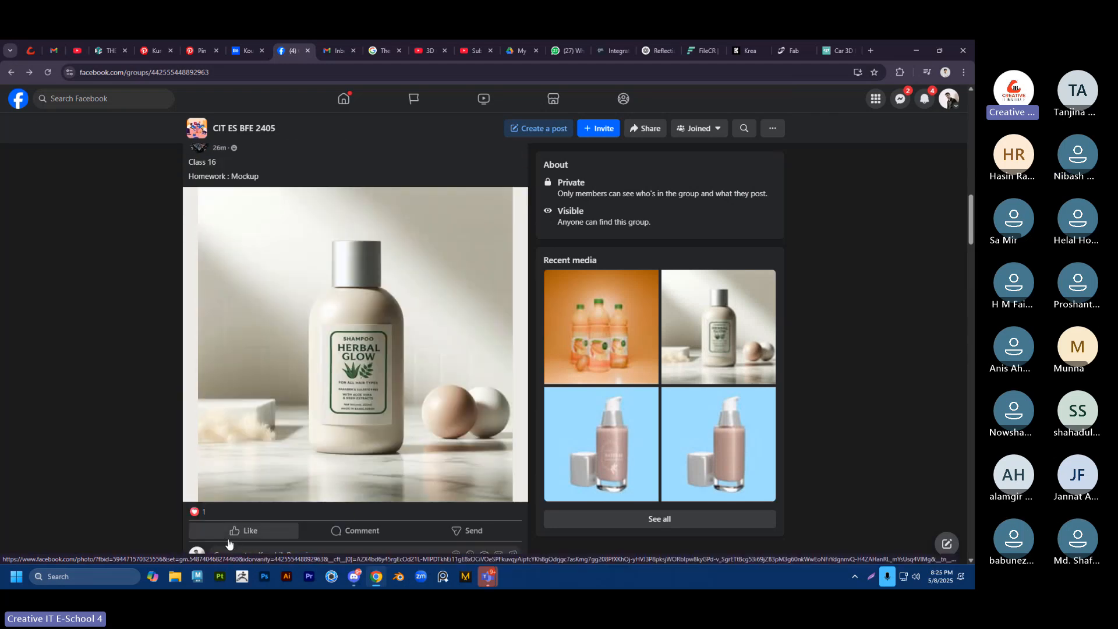
pyautogui.click(219, 506)
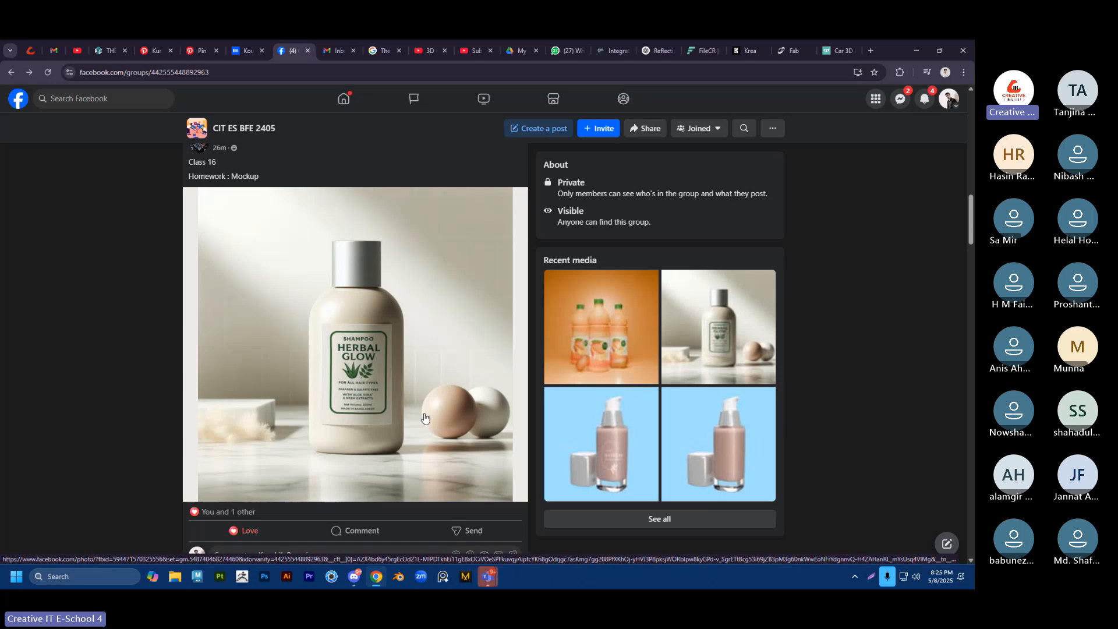
# Step: View the Herbal Glow shampoo mockup at full size and return to the group feed
pyautogui.scroll(-1, 430, 417)
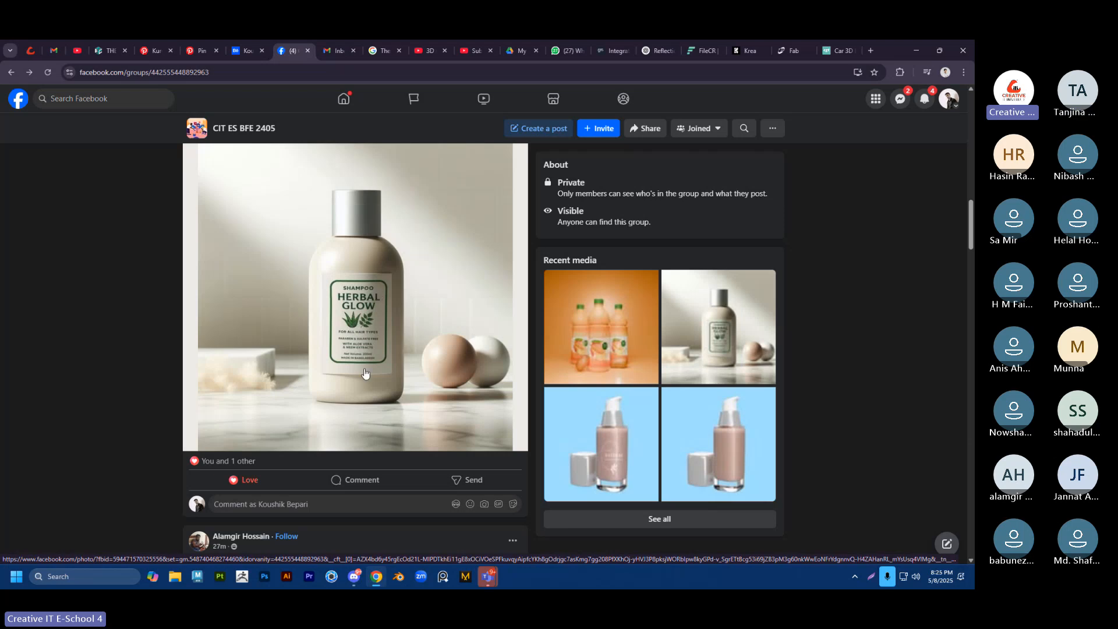
pyautogui.click(337, 320)
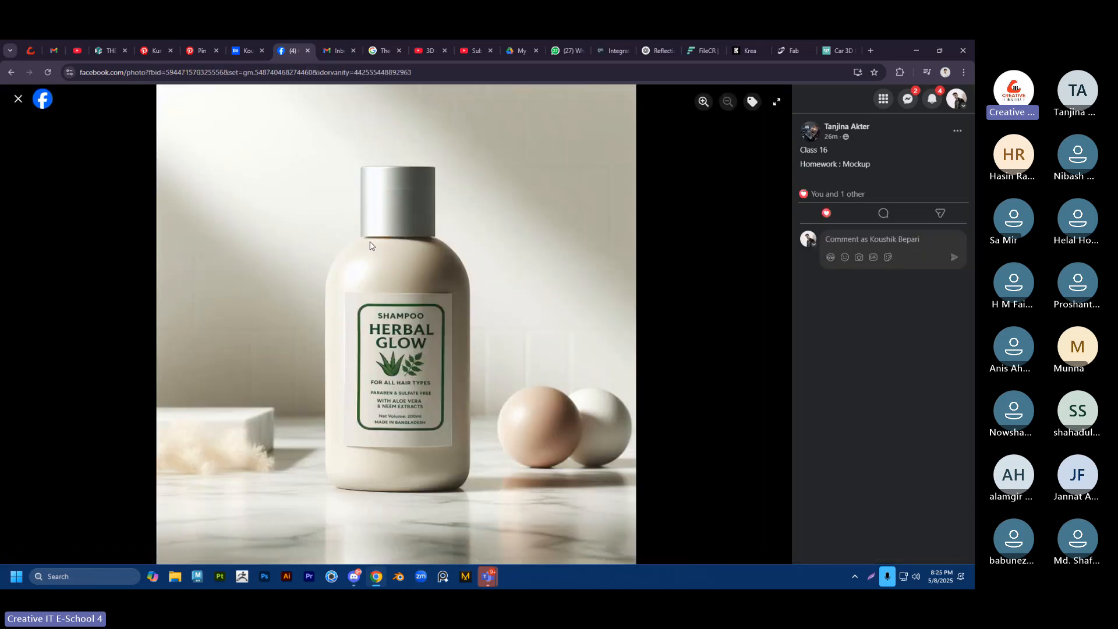
pyautogui.click(11, 72)
# Step: Find the pump bottle homework post below and open its labelled "Natural Organic Beauty" render at full size
pyautogui.scroll(-2, 384, 354)
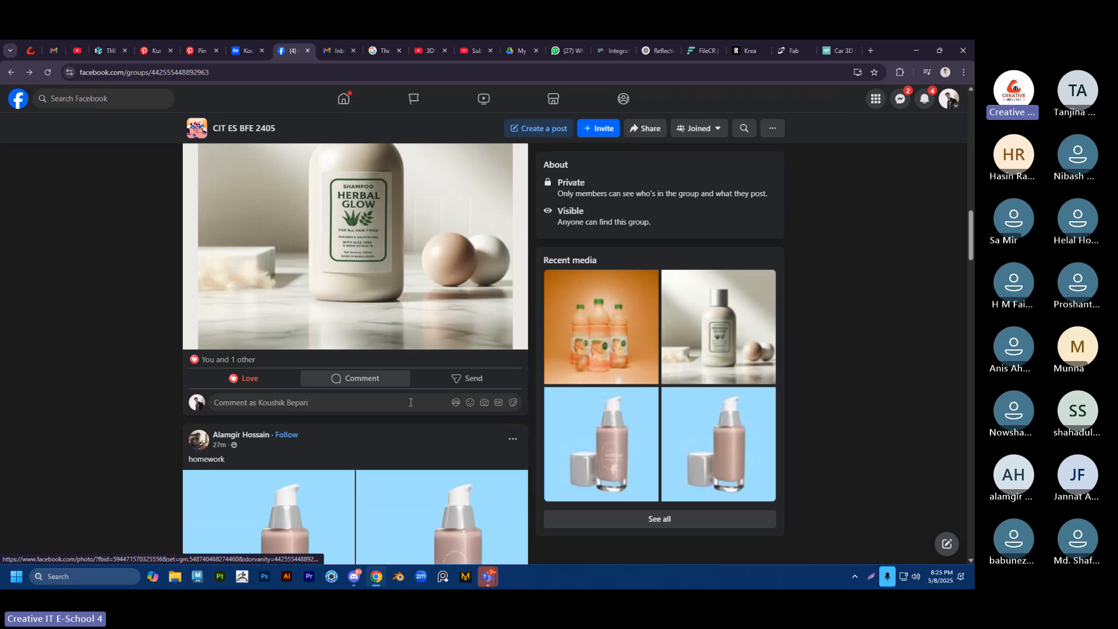
pyautogui.scroll(-3, 411, 381)
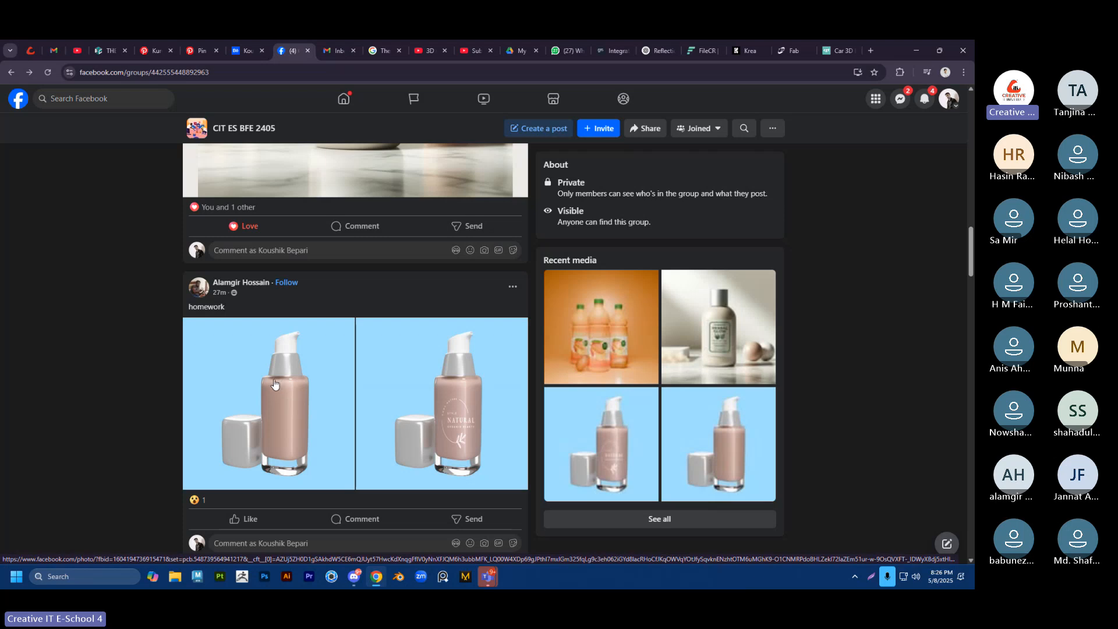
pyautogui.scroll(-1, 362, 391)
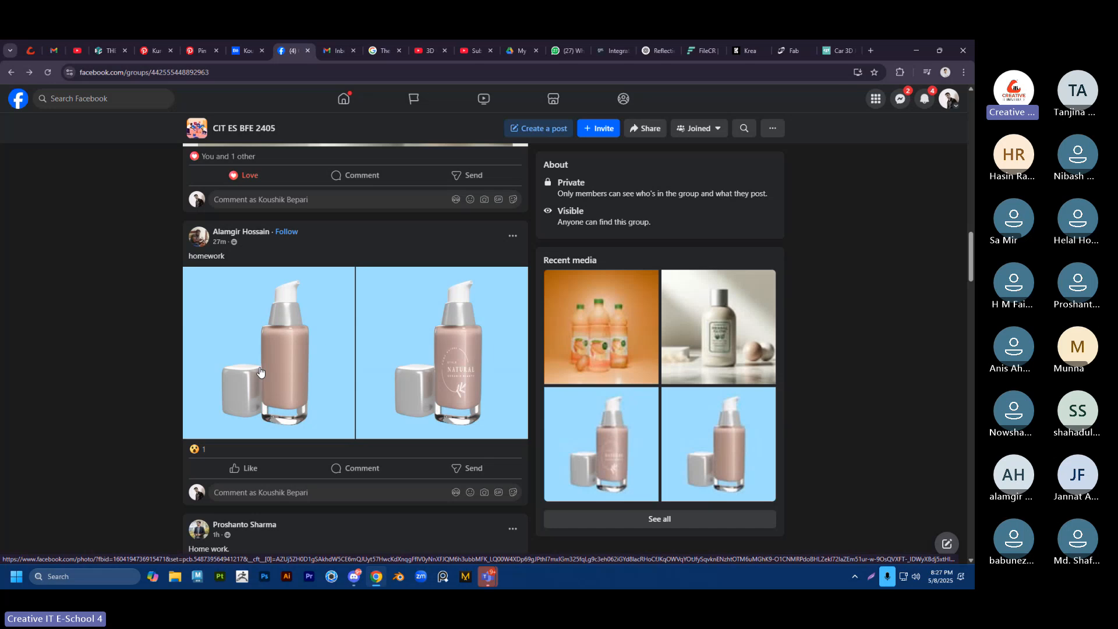
pyautogui.click(460, 362)
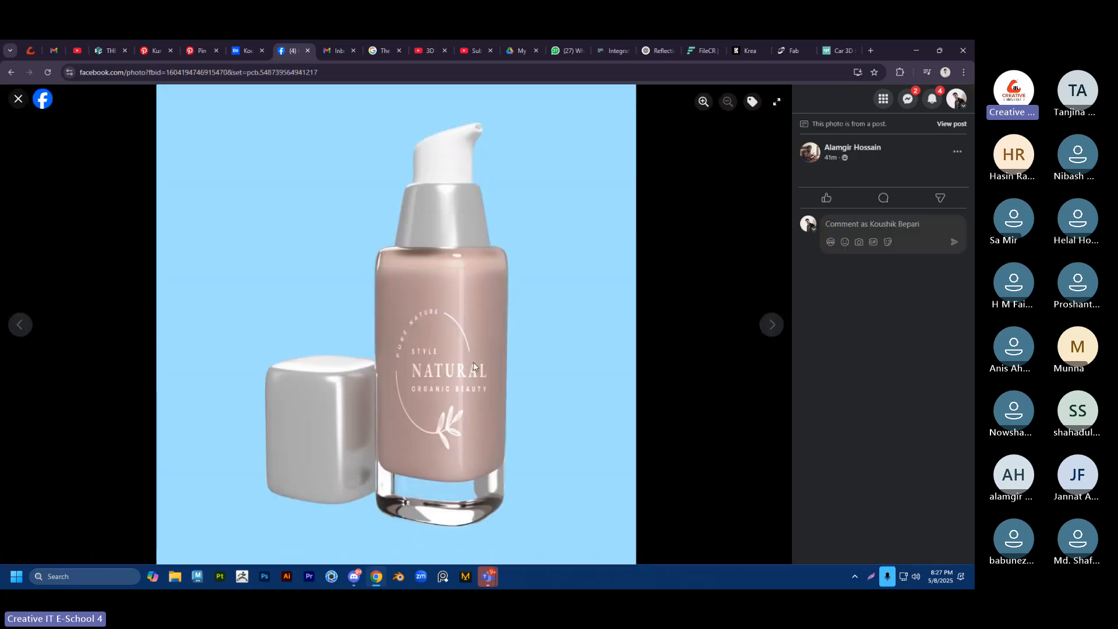
# Step: Compare the unlabelled and labelled pump bottle renders at full size and return to the group feed
pyautogui.click(20, 325)
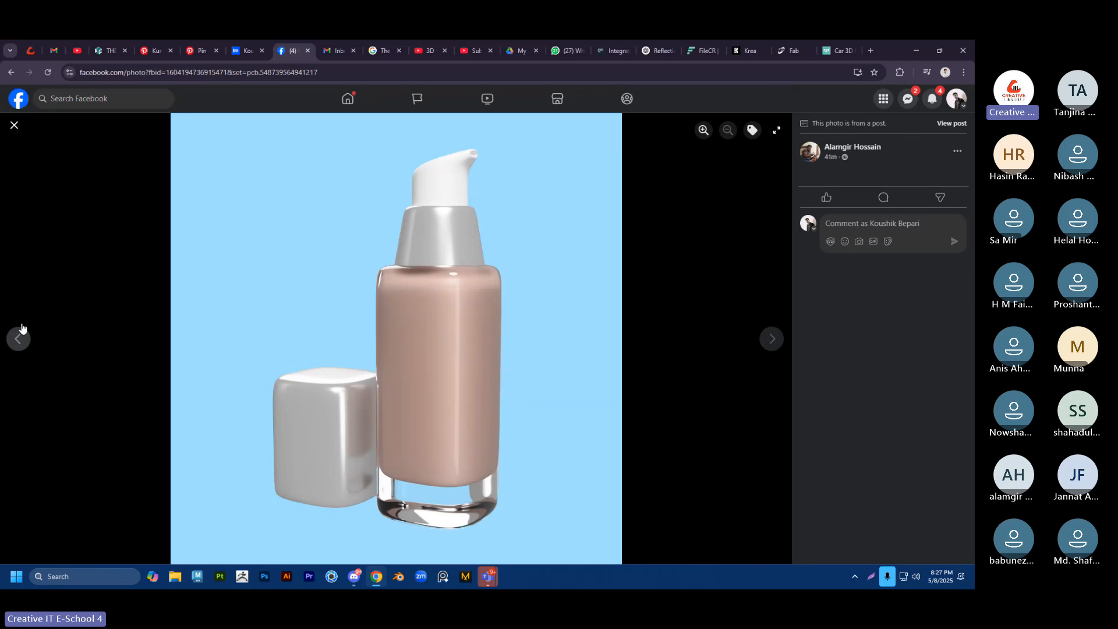
pyautogui.click(774, 341)
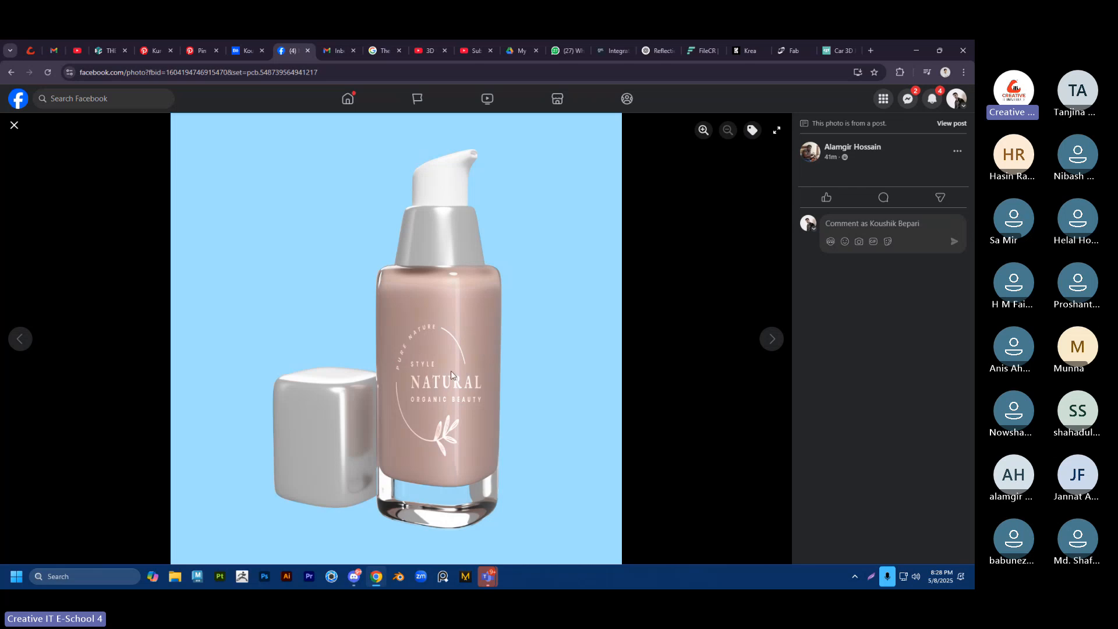
pyautogui.click(11, 72)
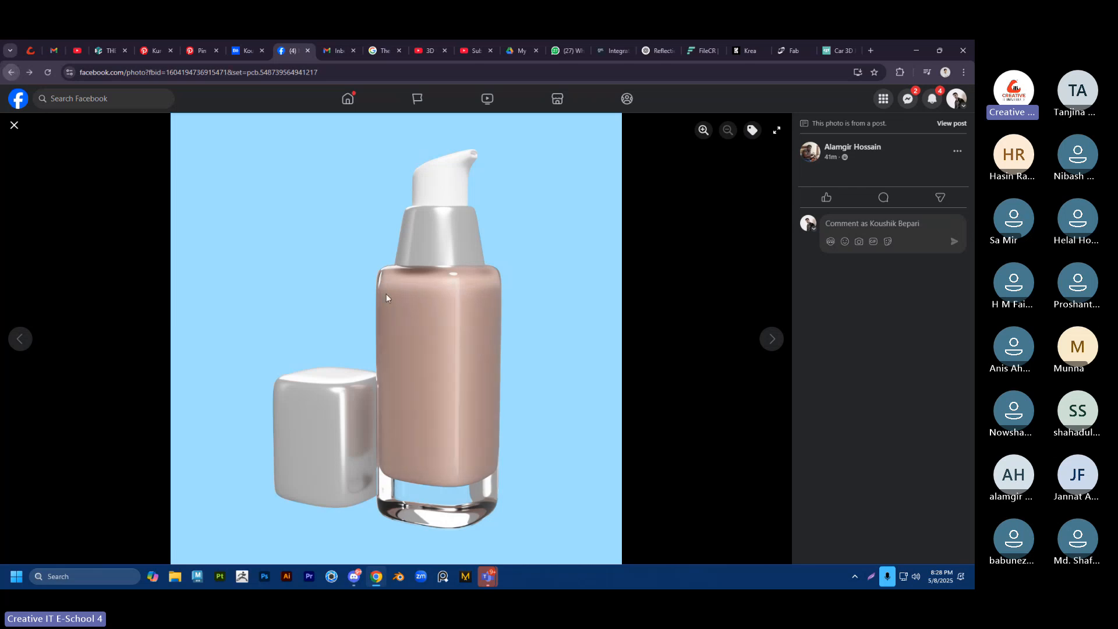
pyautogui.click(11, 73)
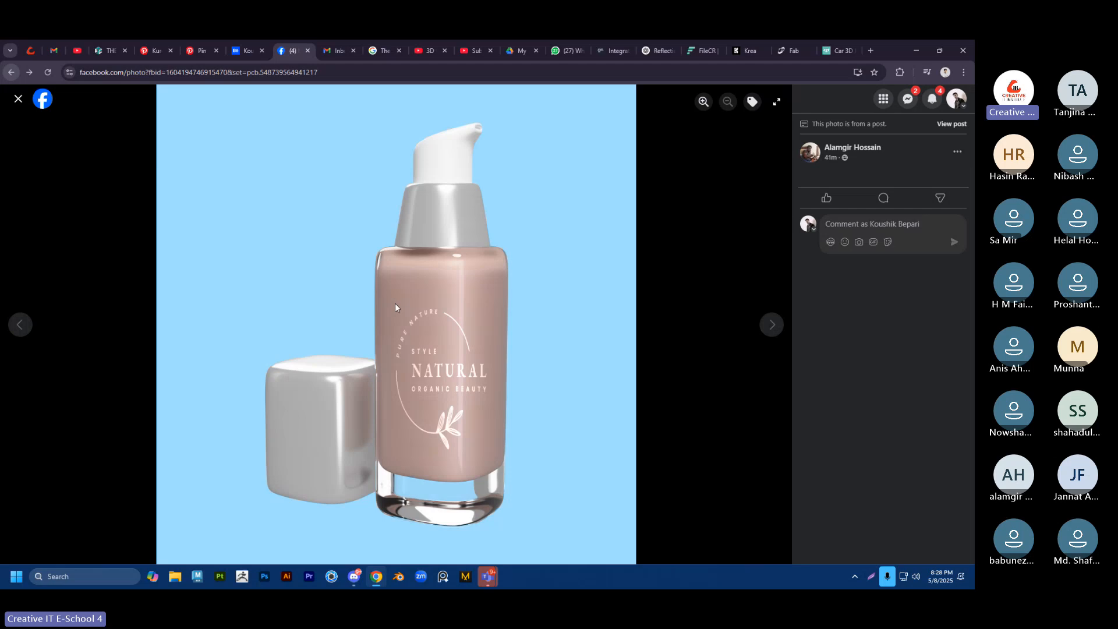
pyautogui.click(11, 72)
# Step: Find the pump bottle homework post in the group feed and give it a Love reaction
pyautogui.scroll(-15, 327, 285)
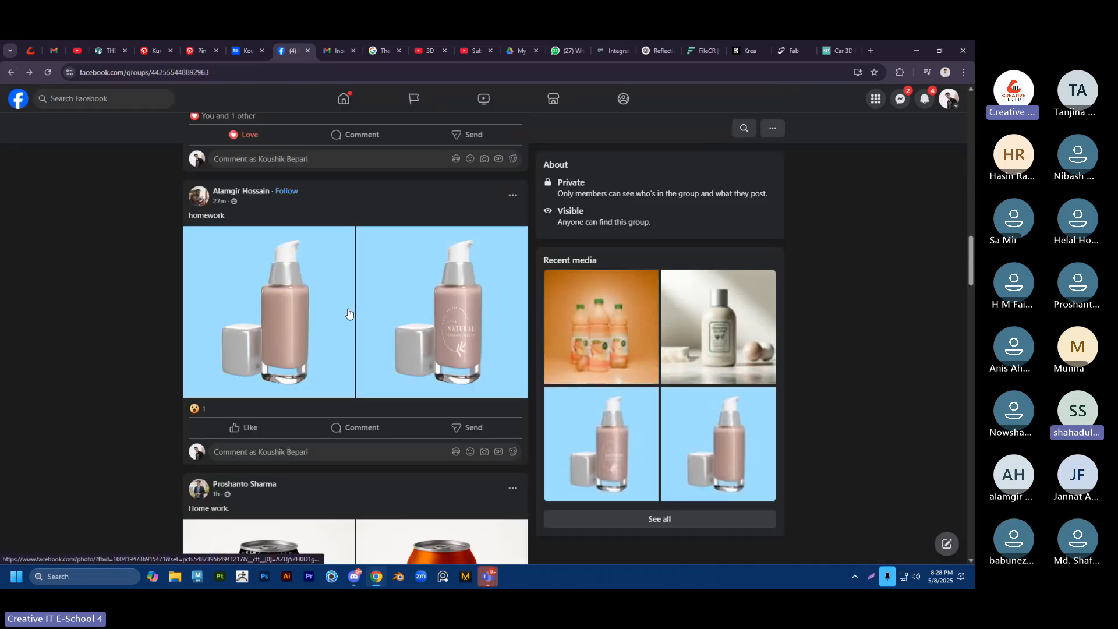
pyautogui.scroll(-4, 349, 314)
pyautogui.scroll(3, 349, 311)
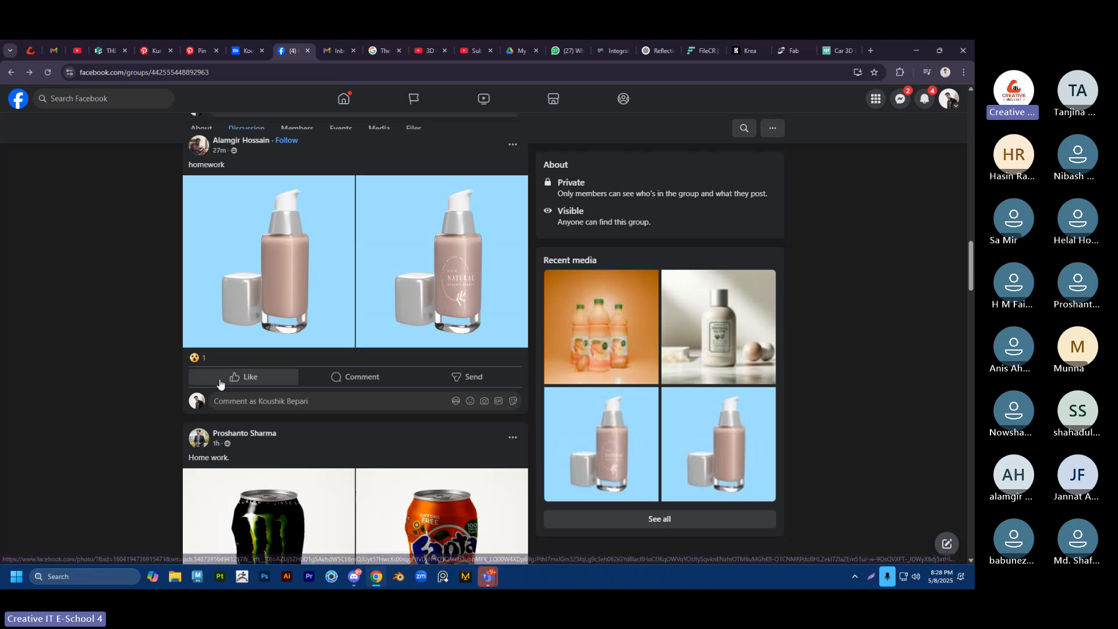
pyautogui.moveTo(220, 382)
pyautogui.click(226, 356)
# Step: View the Monster Energy and Fanta can renders in the homework post below at full size and return to the group feed
pyautogui.scroll(-3, 381, 305)
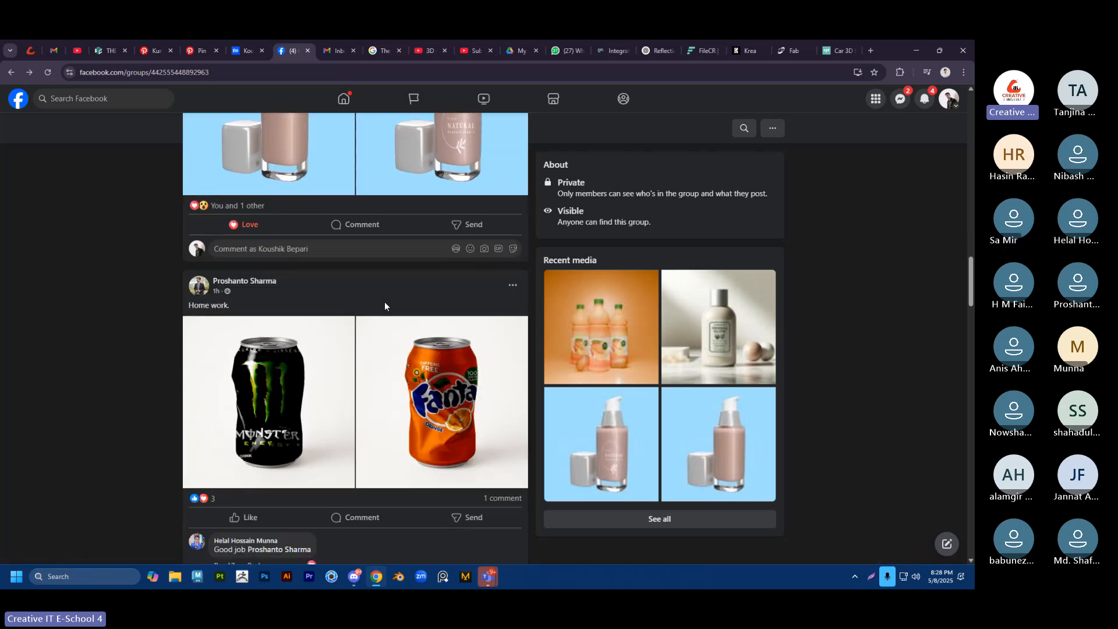
pyautogui.scroll(-1, 382, 308)
pyautogui.click(289, 352)
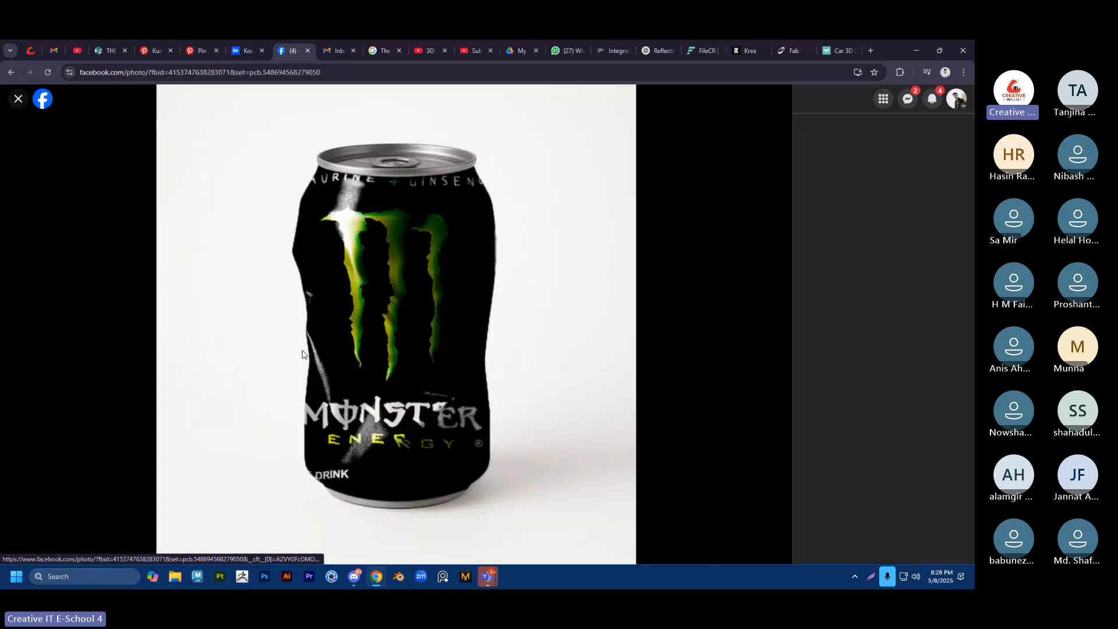
pyautogui.click(772, 324)
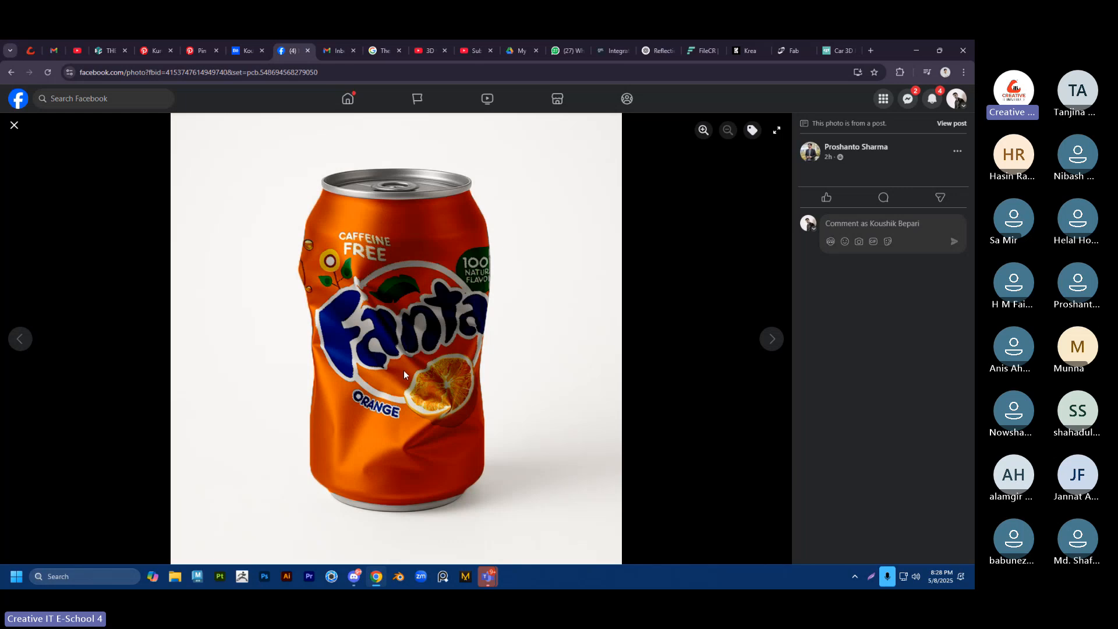
pyautogui.click(11, 73)
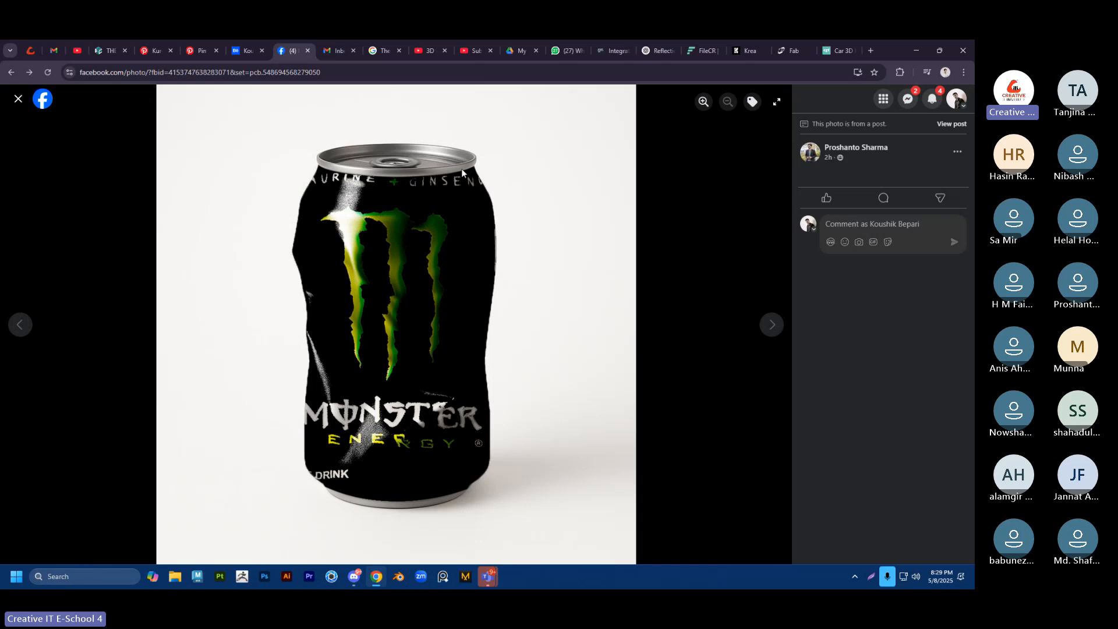
pyautogui.click(13, 74)
# Step: Give the Monster and Fanta can homework post a Love reaction
pyautogui.scroll(-20, 354, 278)
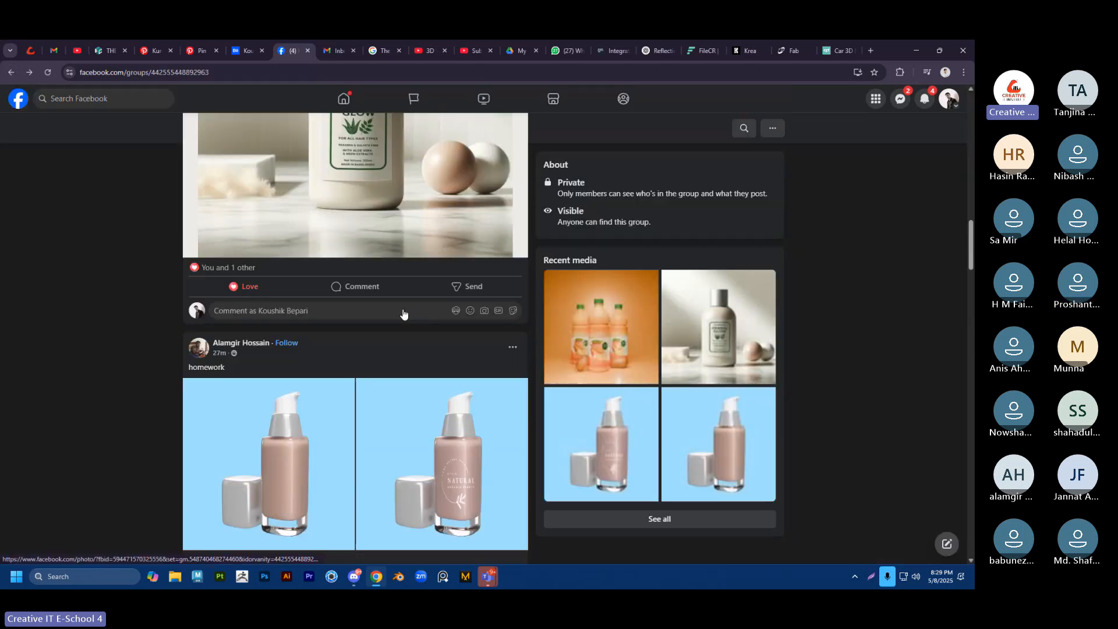
pyautogui.moveTo(242, 416)
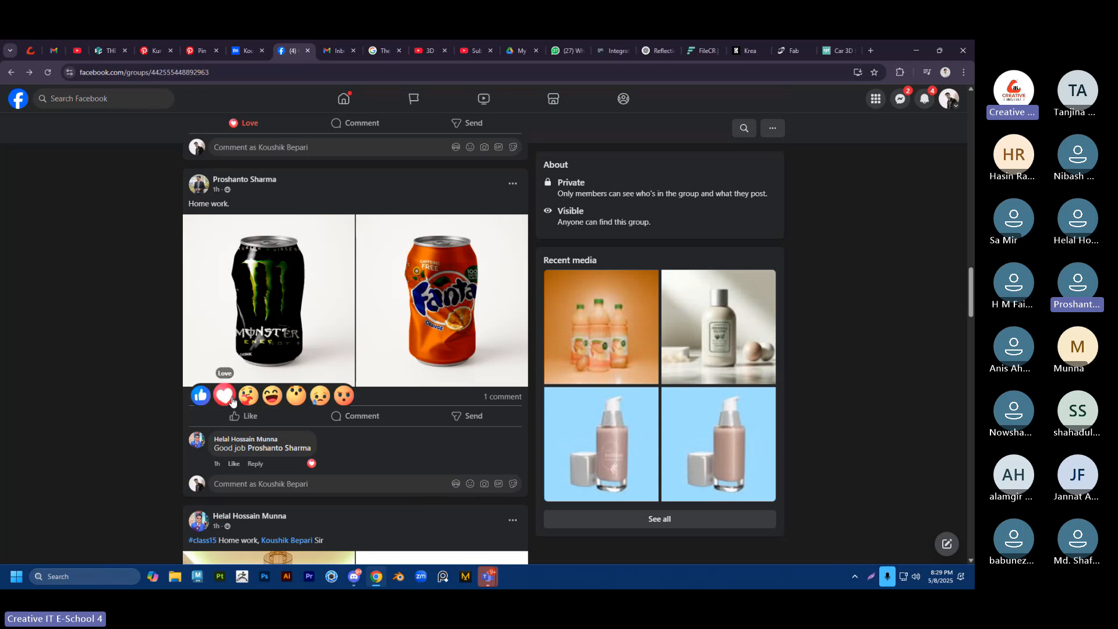
pyautogui.click(224, 391)
# Step: Look through all five full-size images in the #class15 homework post, from the bedroom scene to the Mojo and RC cola cans
pyautogui.scroll(-3, 341, 364)
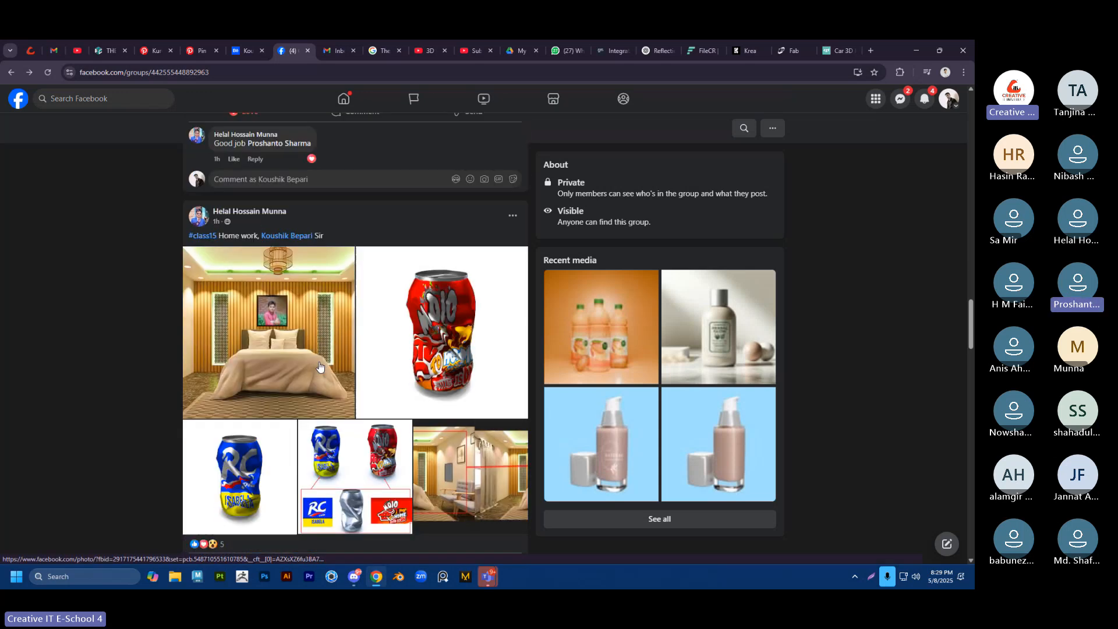
pyautogui.click(338, 372)
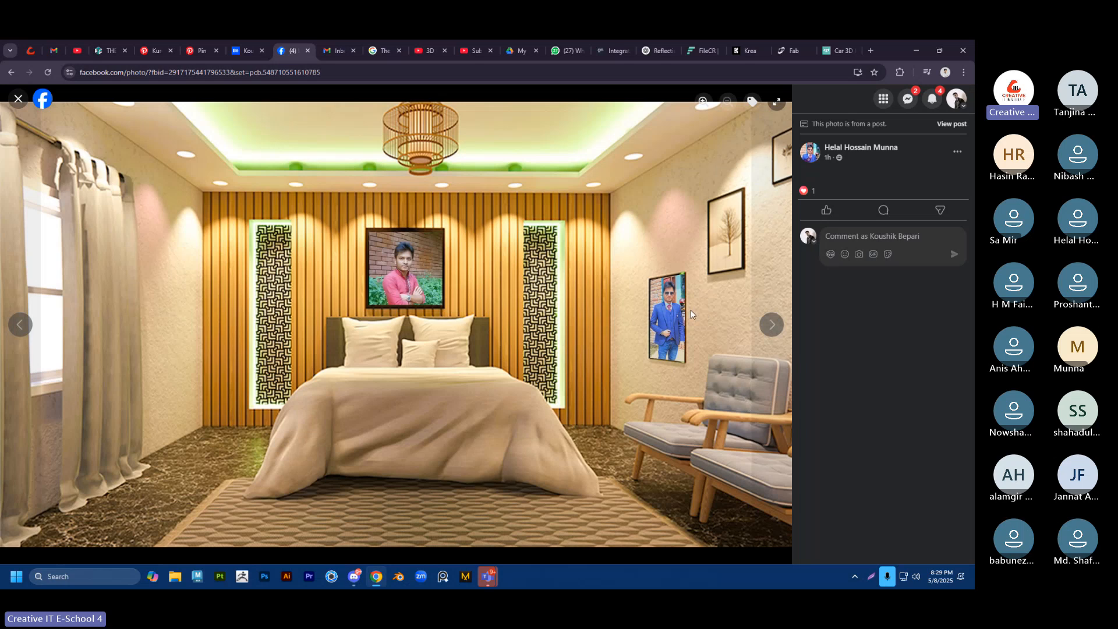
pyautogui.click(773, 326)
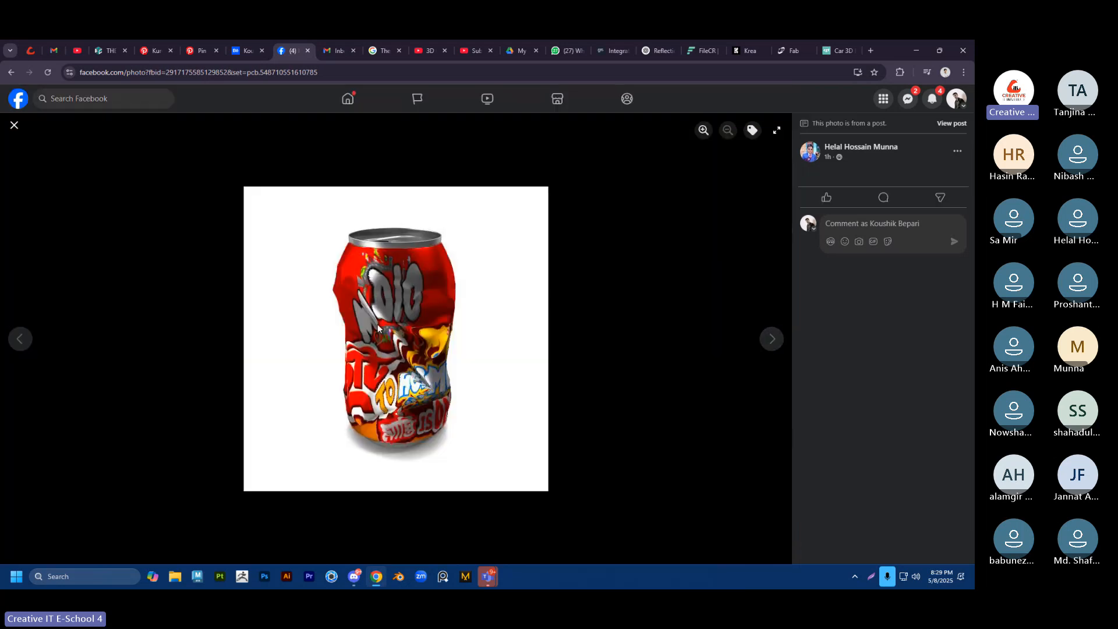
pyautogui.click(773, 340)
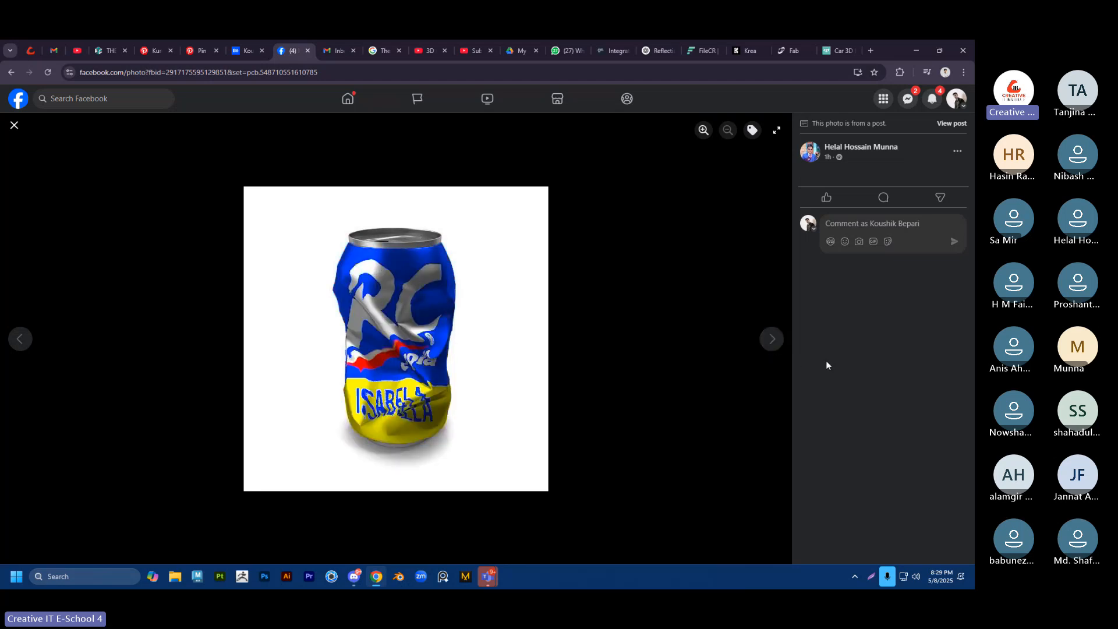
pyautogui.click(775, 341)
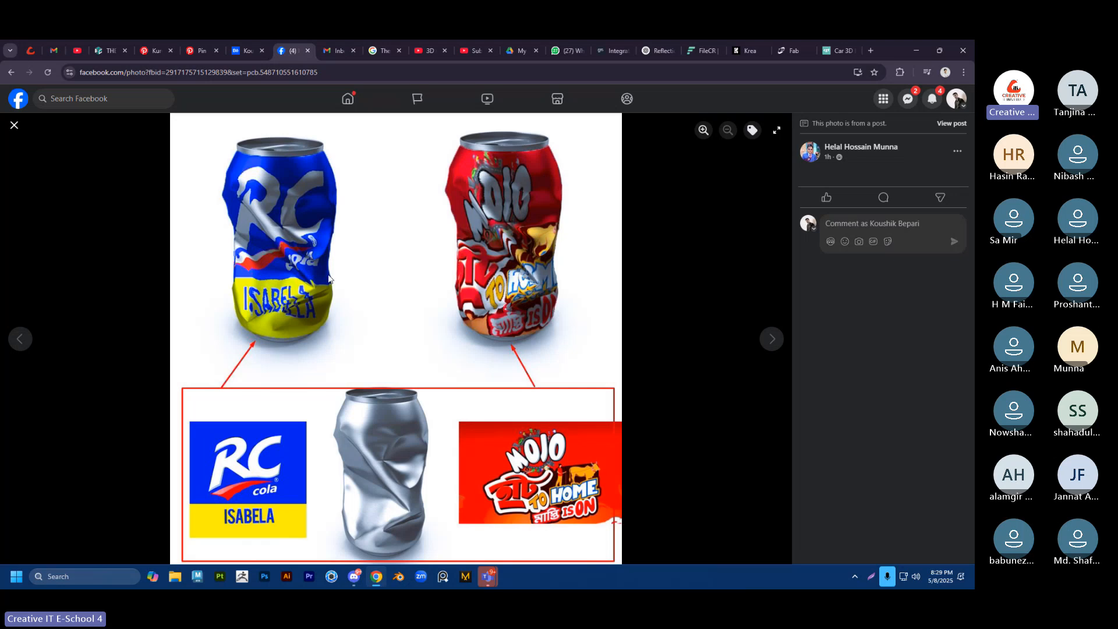
pyautogui.click(773, 339)
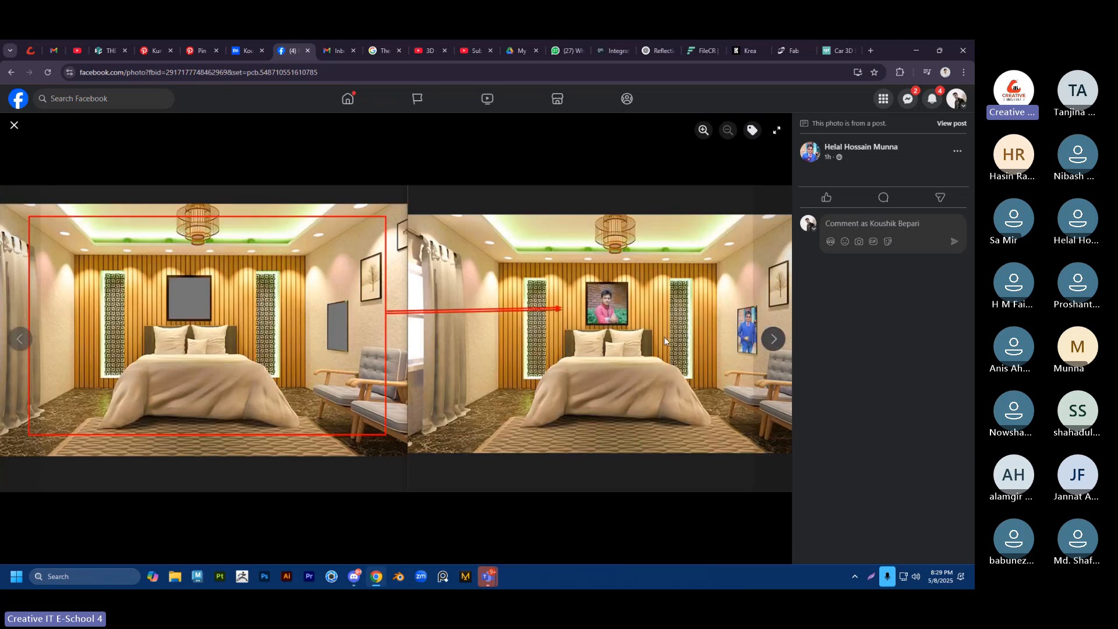
pyautogui.click(773, 340)
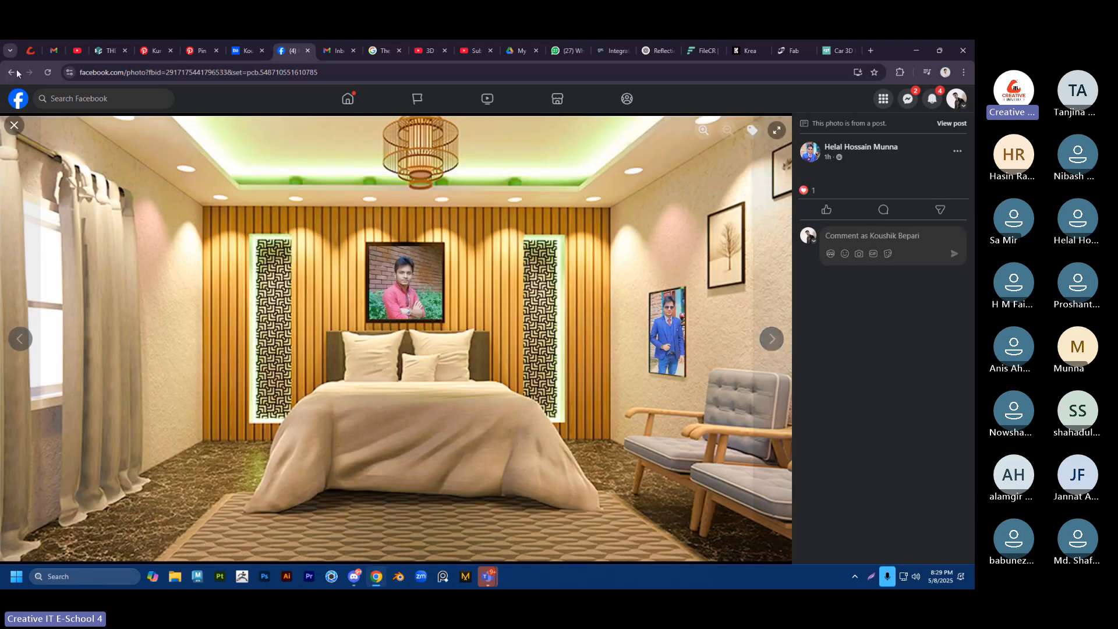
# Step: Return to the group feed and give the #class15 bedroom and cola can homework post a Love reaction
pyautogui.click(13, 72)
pyautogui.click(13, 73)
pyautogui.click(13, 72)
pyautogui.click(13, 72)
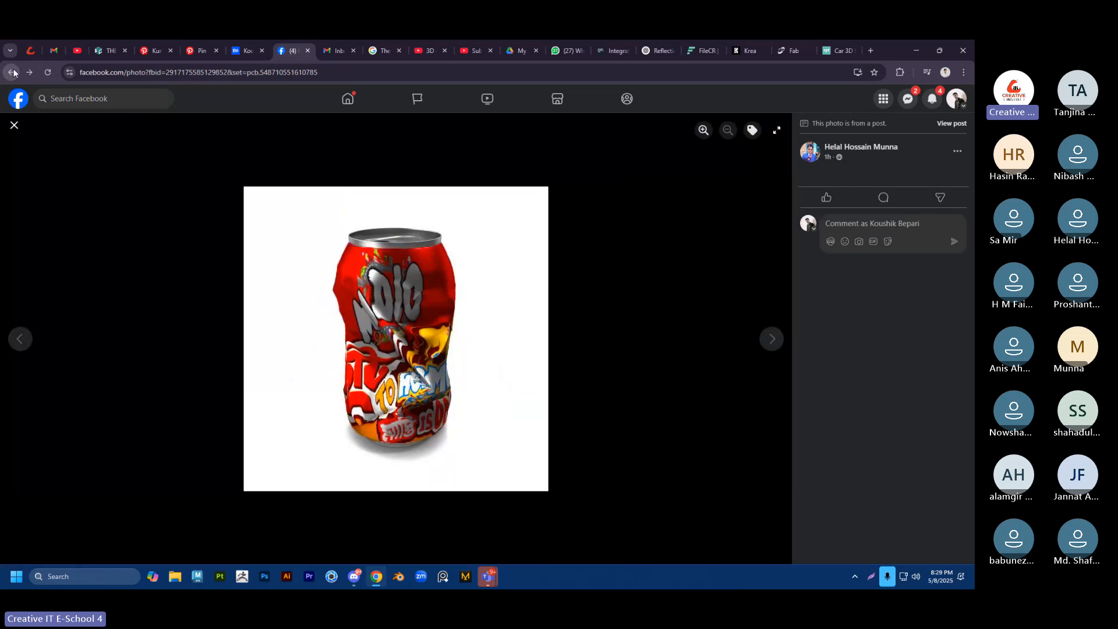
pyautogui.click(13, 72)
pyautogui.click(13, 72)
pyautogui.scroll(-10, 270, 402)
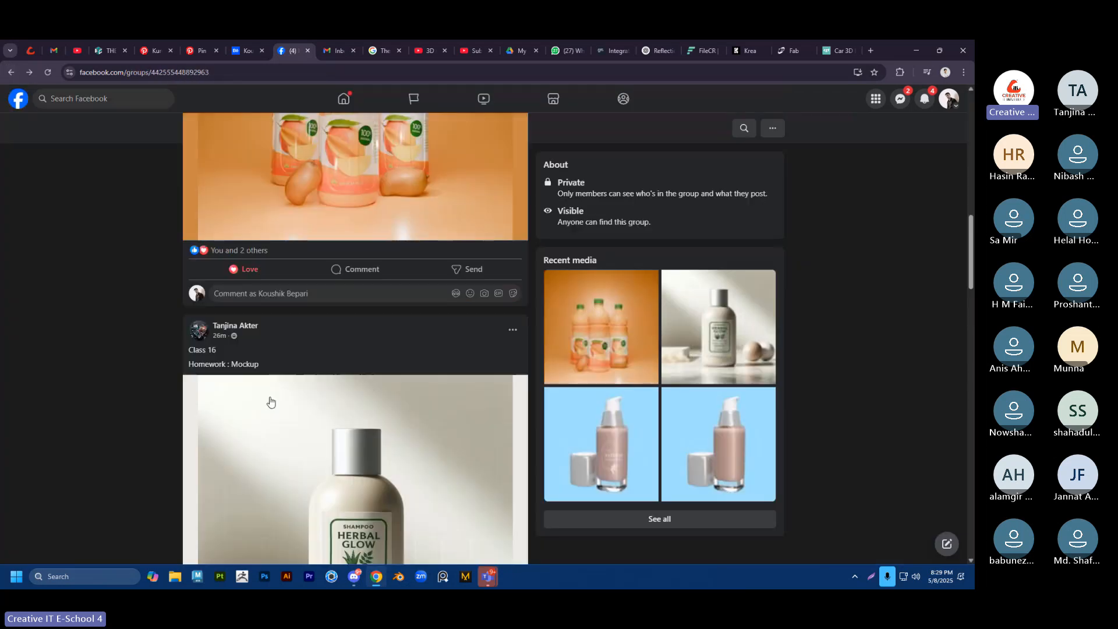
pyautogui.scroll(-10, 270, 411)
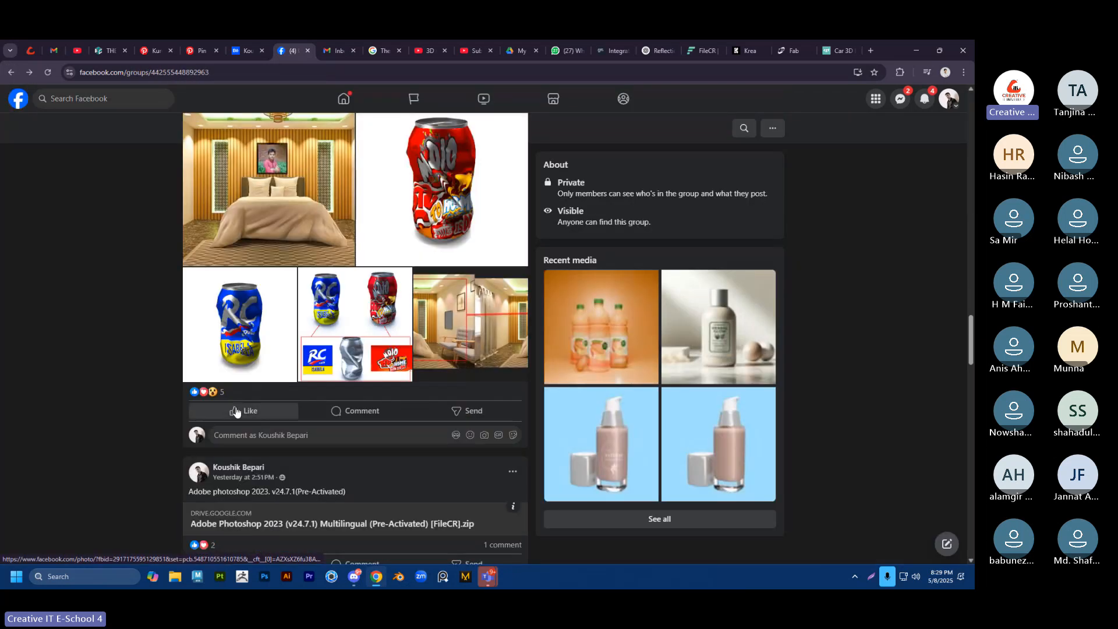
pyautogui.moveTo(233, 399)
# Step: Examine the post of three unlabelled yellow bottles on a green background and give it a Love reaction
pyautogui.scroll(-9, 364, 368)
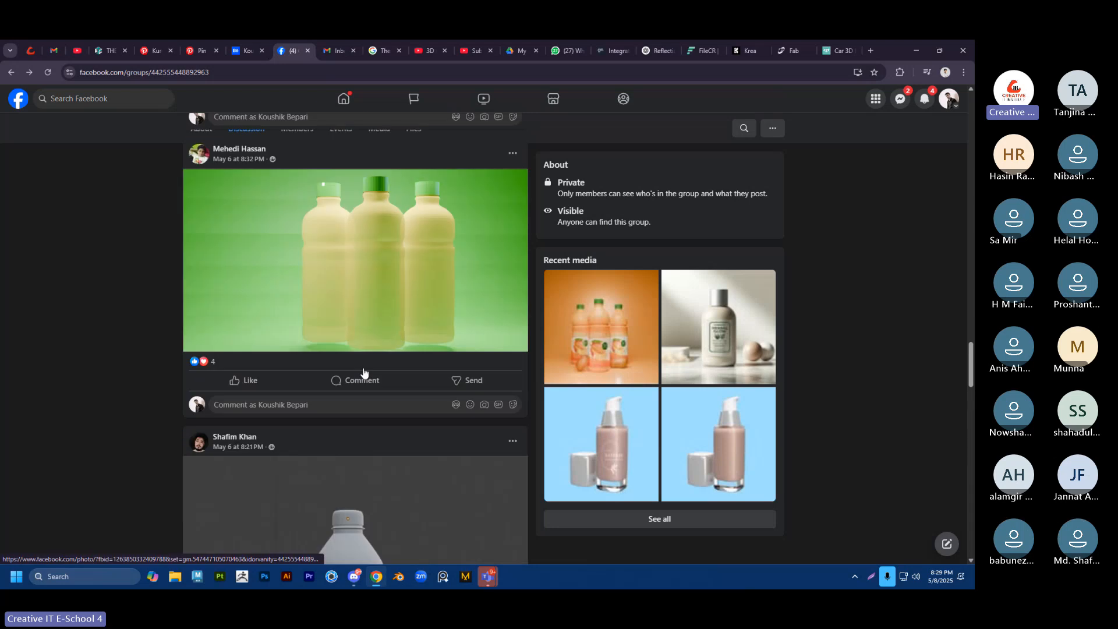
pyautogui.scroll(2, 363, 368)
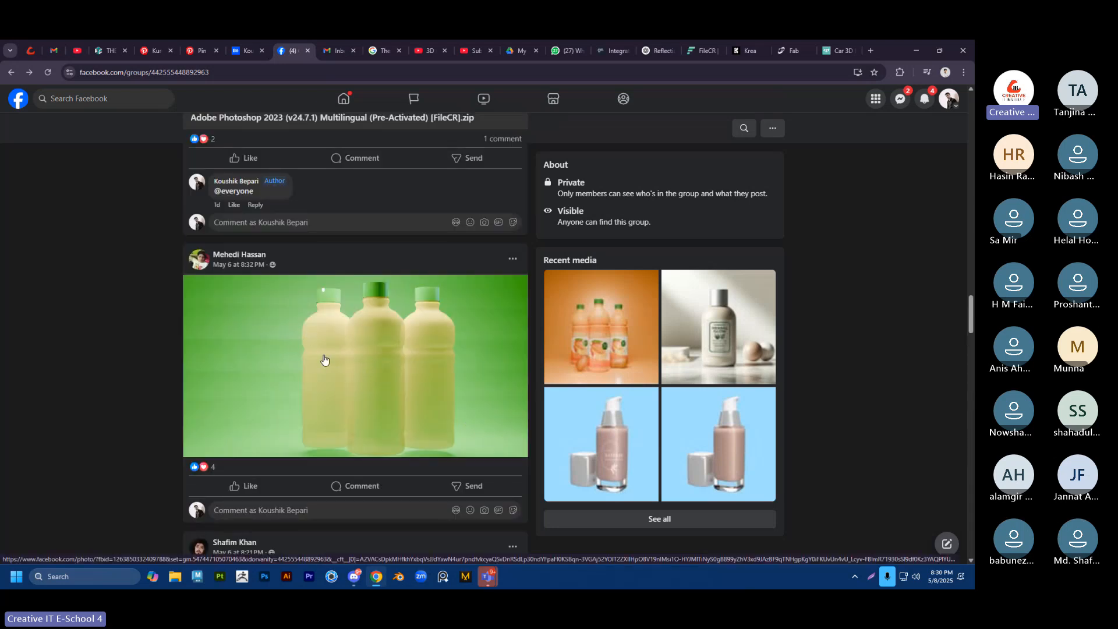
pyautogui.scroll(-2, 389, 392)
pyautogui.scroll(2, 350, 361)
pyautogui.scroll(-2, 363, 358)
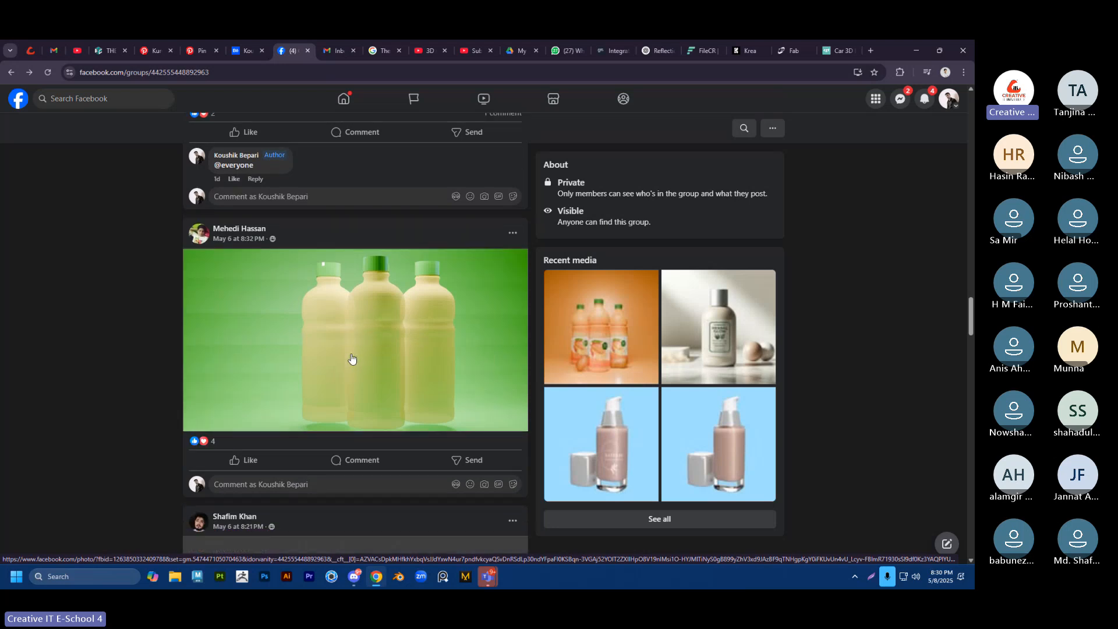
pyautogui.click(228, 369)
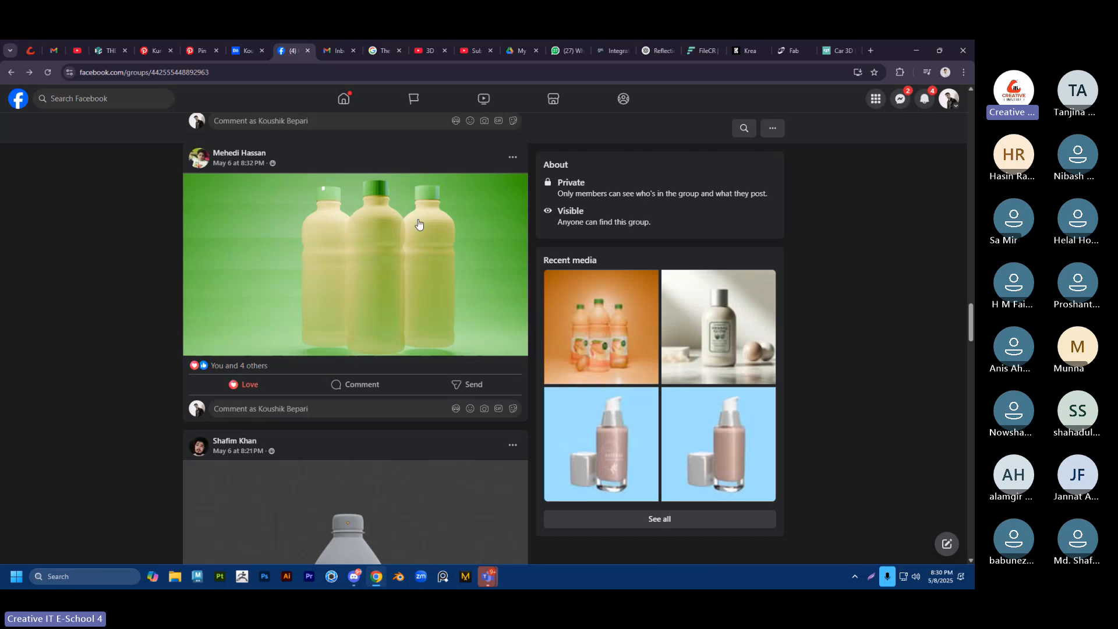
# Step: Browse the older bottle homework posts in the group feed and return to the newest posts
pyautogui.scroll(-1, 400, 267)
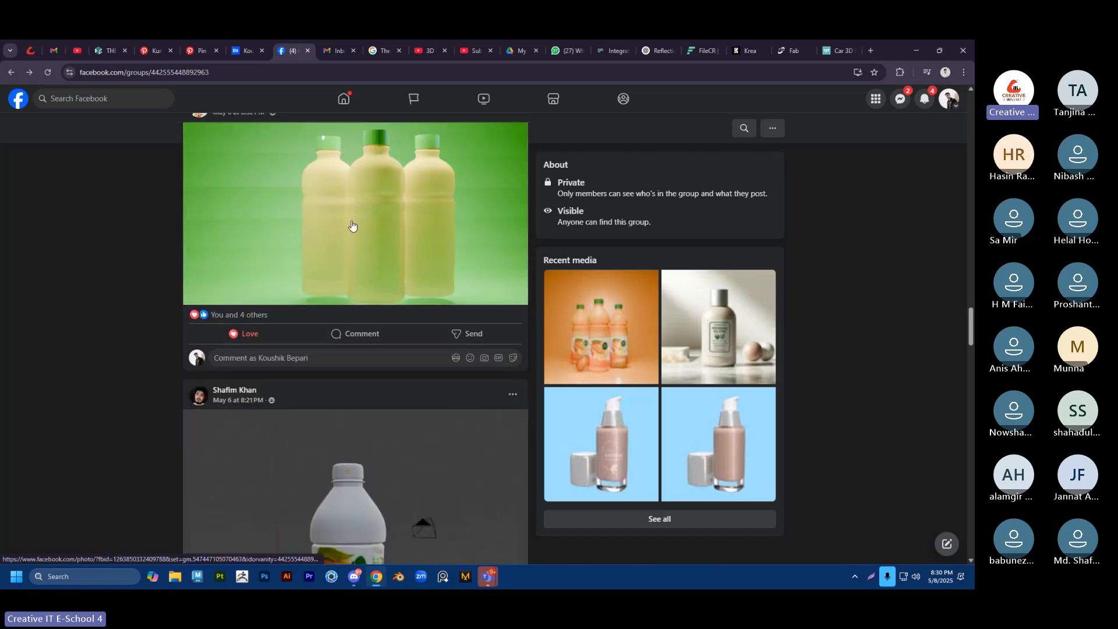
pyautogui.scroll(-4, 274, 432)
pyautogui.scroll(-7, 347, 373)
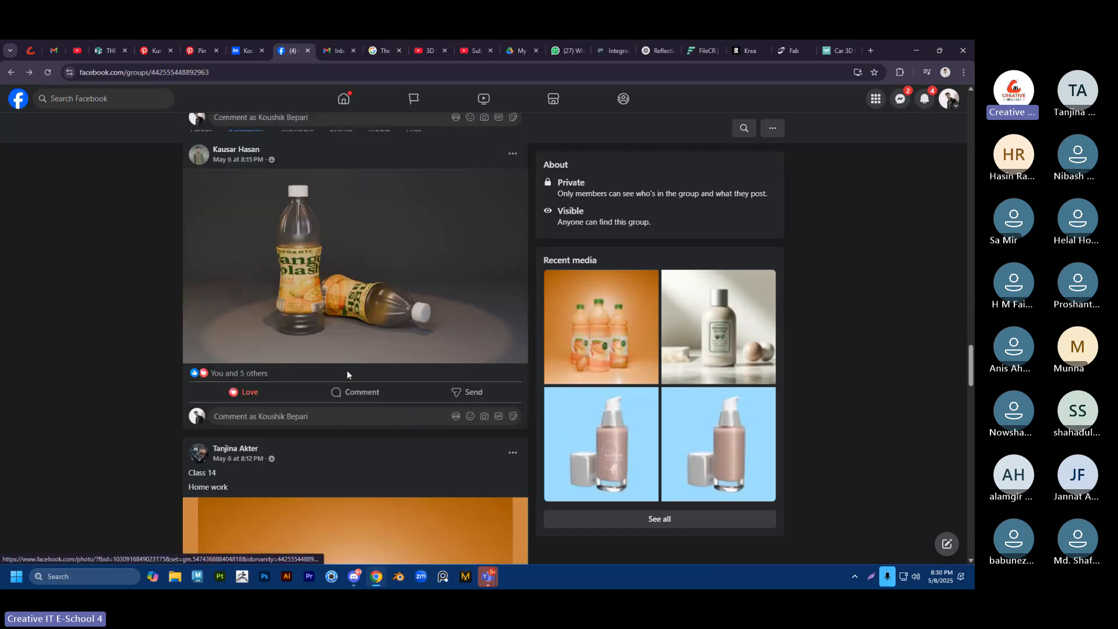
pyautogui.scroll(-2, 347, 372)
pyautogui.scroll(-9, 347, 373)
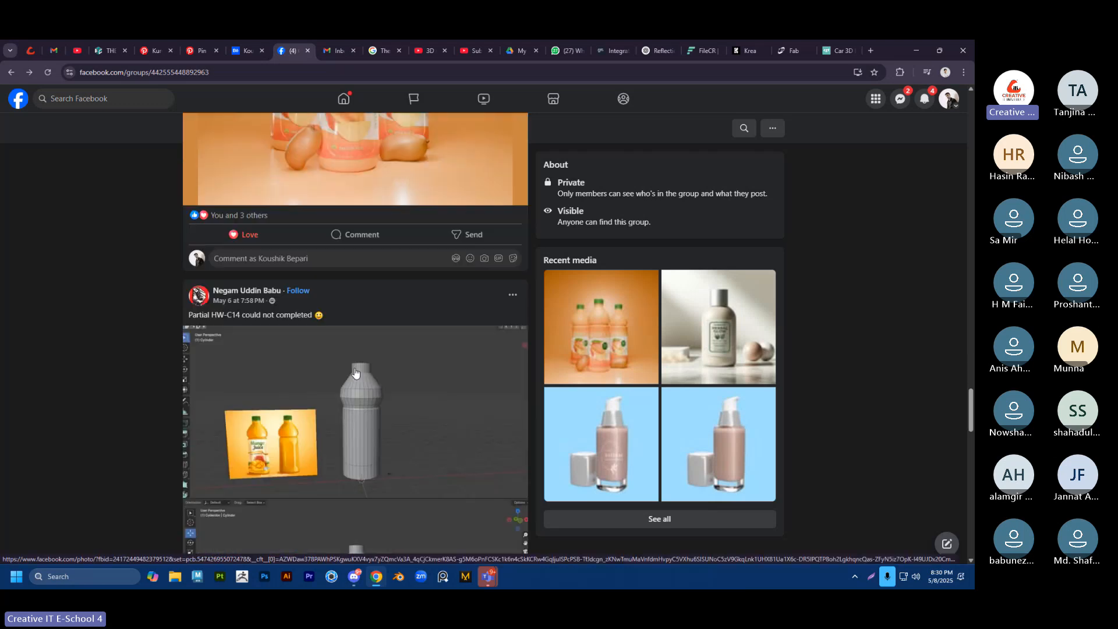
pyautogui.scroll(18, 354, 371)
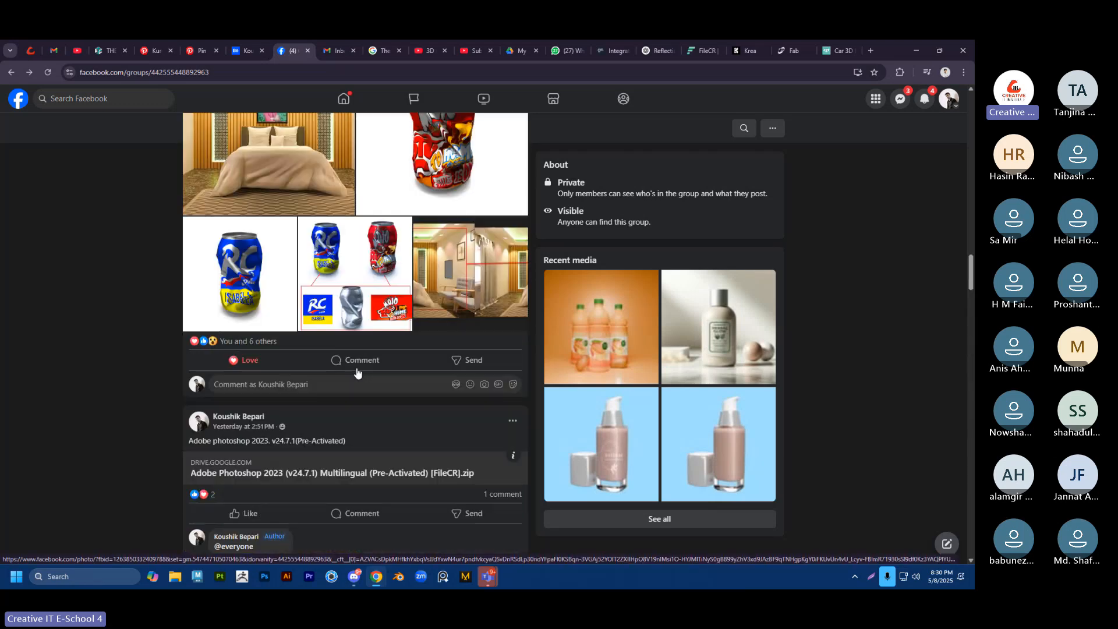
pyautogui.scroll(20, 357, 373)
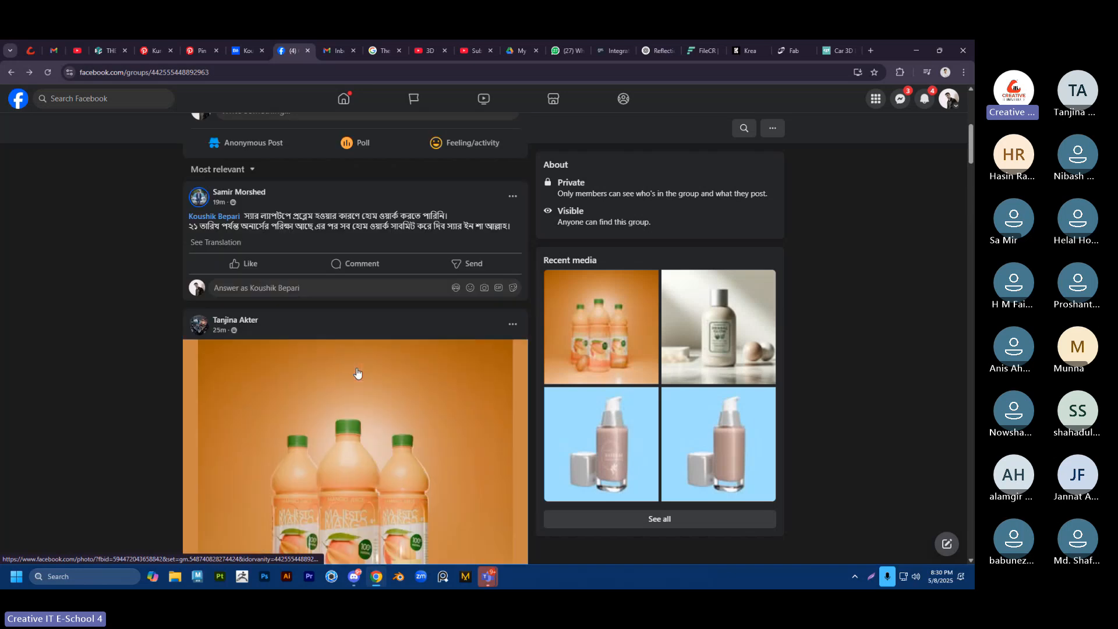
pyautogui.scroll(6, 357, 373)
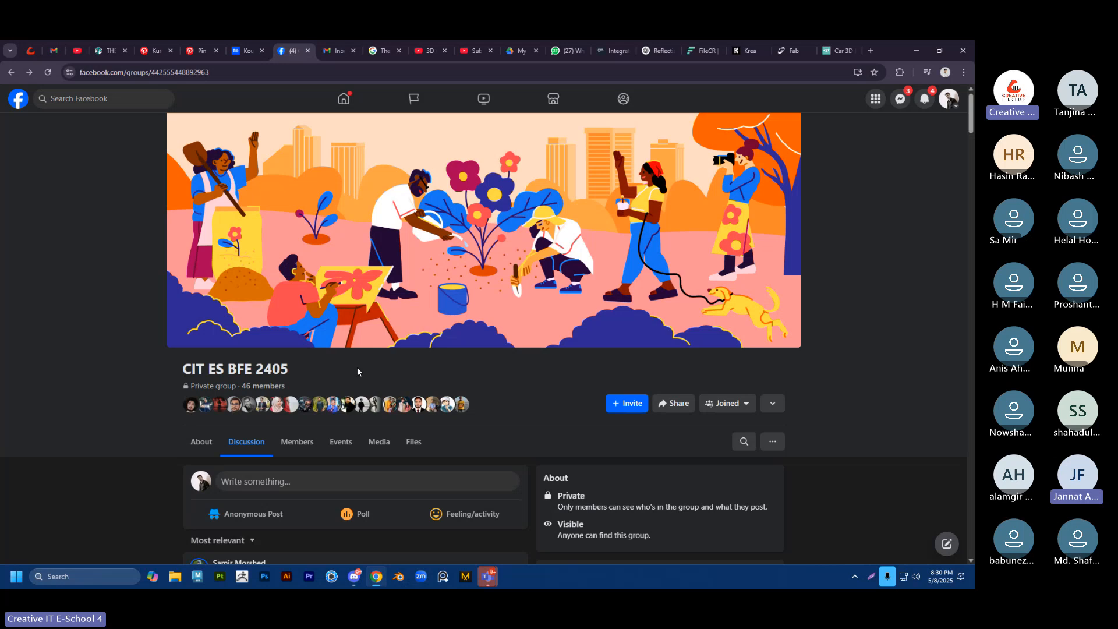
pyautogui.scroll(-10, 357, 372)
pyautogui.scroll(-5, 362, 372)
pyautogui.scroll(4, 362, 371)
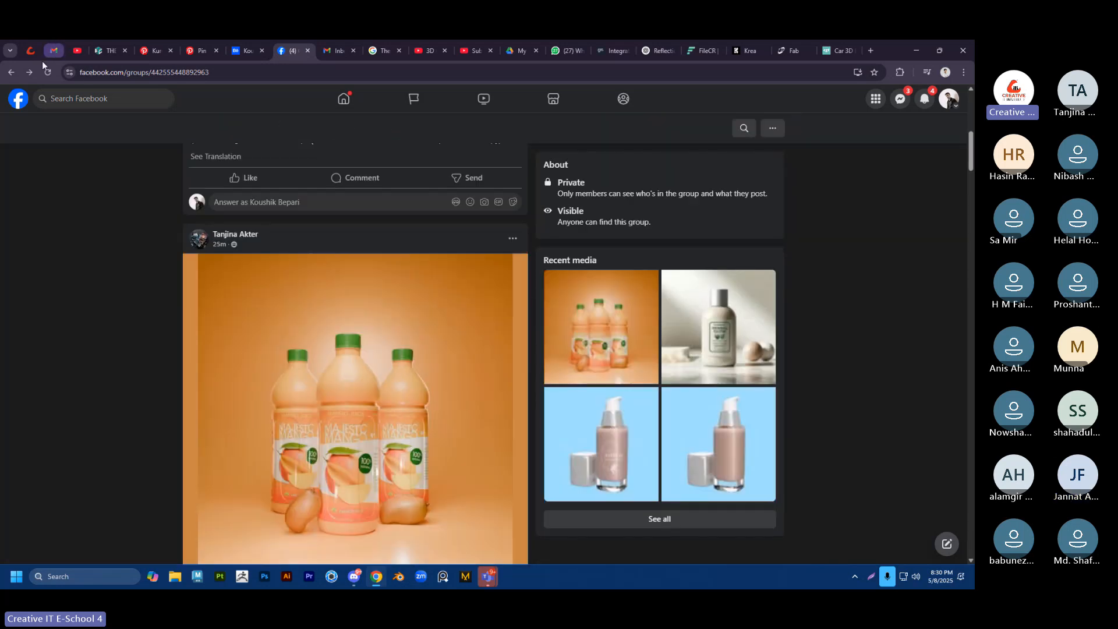
# Step: Reload the class group page and open the new render of the green bottle and tube on a gold podium at full size
pyautogui.press('F5')
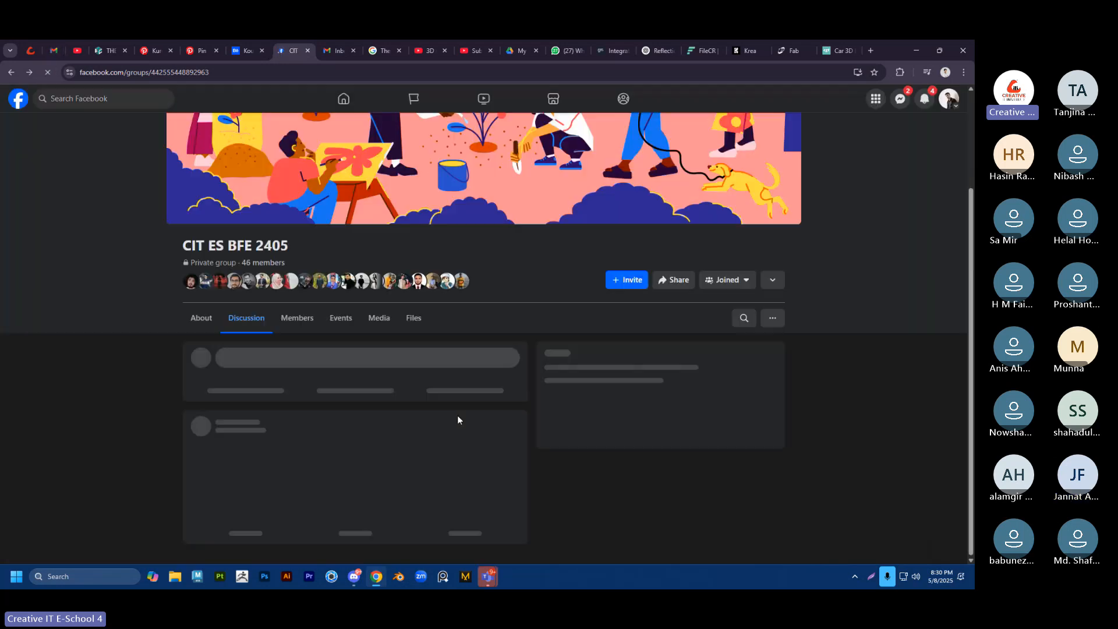
pyautogui.scroll(-4, 346, 384)
pyautogui.click(385, 372)
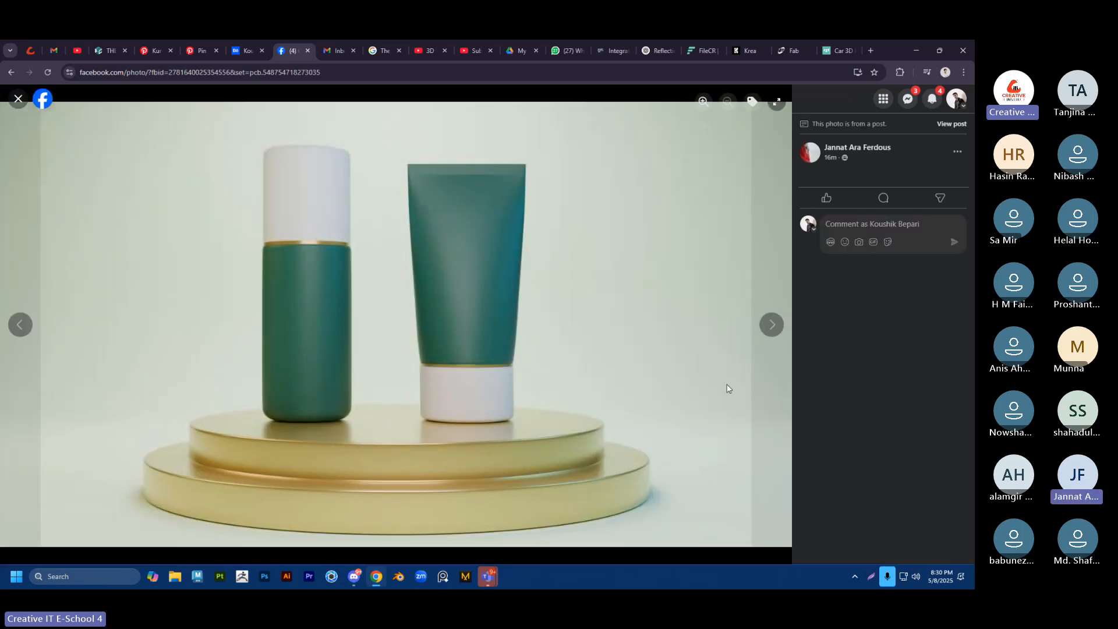
# Step: Page through all the renders in the green bottle and tube post, comparing the plain, white, printed and labelled versions
pyautogui.click(771, 325)
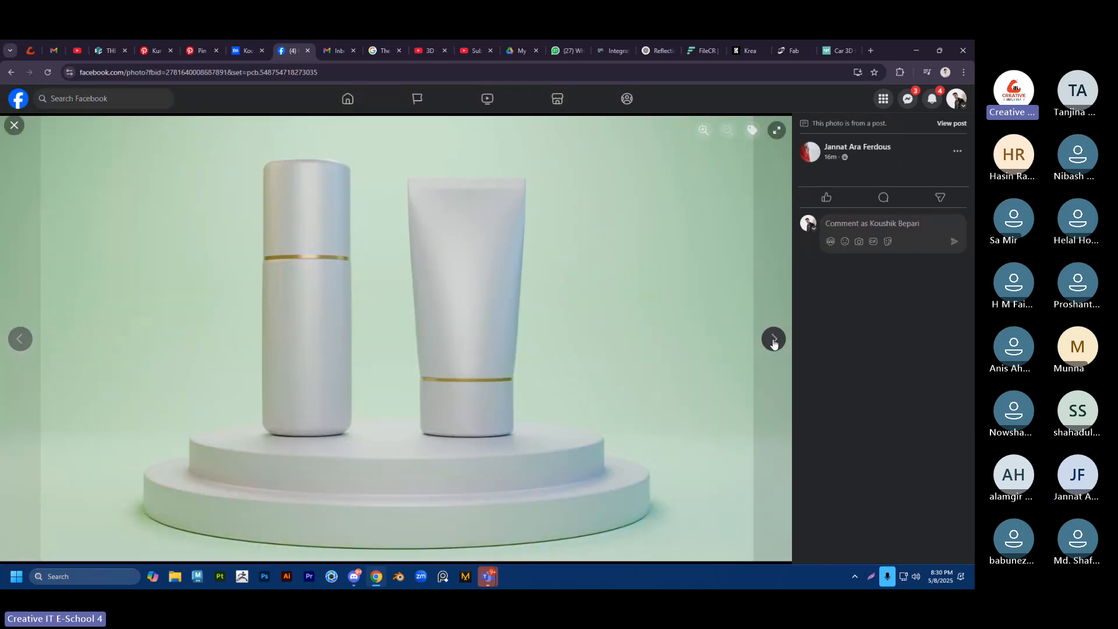
pyautogui.click(774, 341)
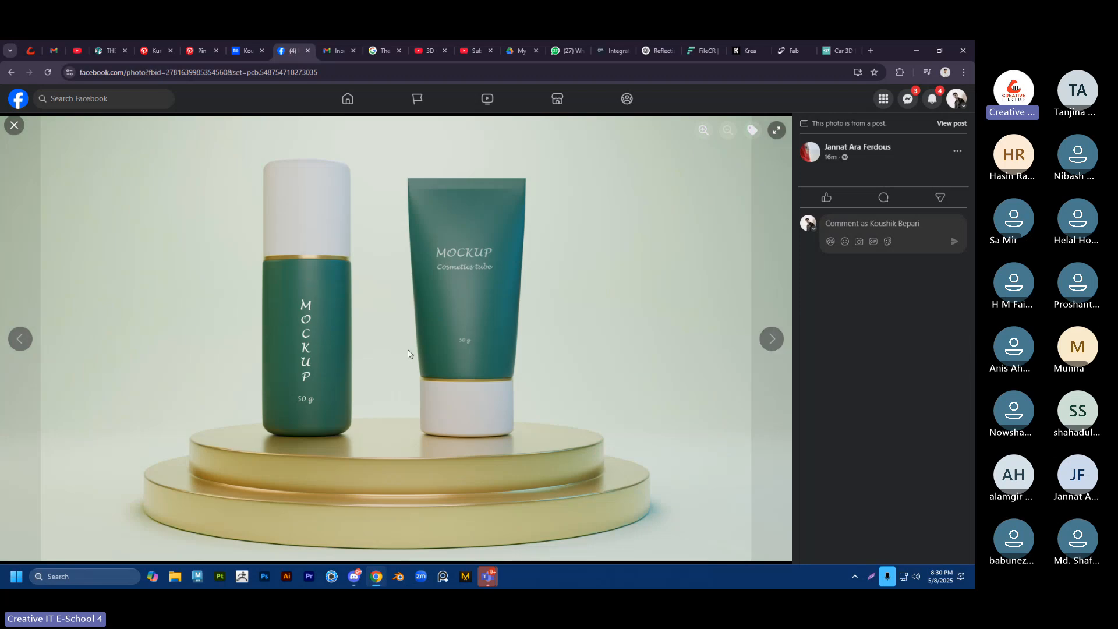
pyautogui.click(773, 340)
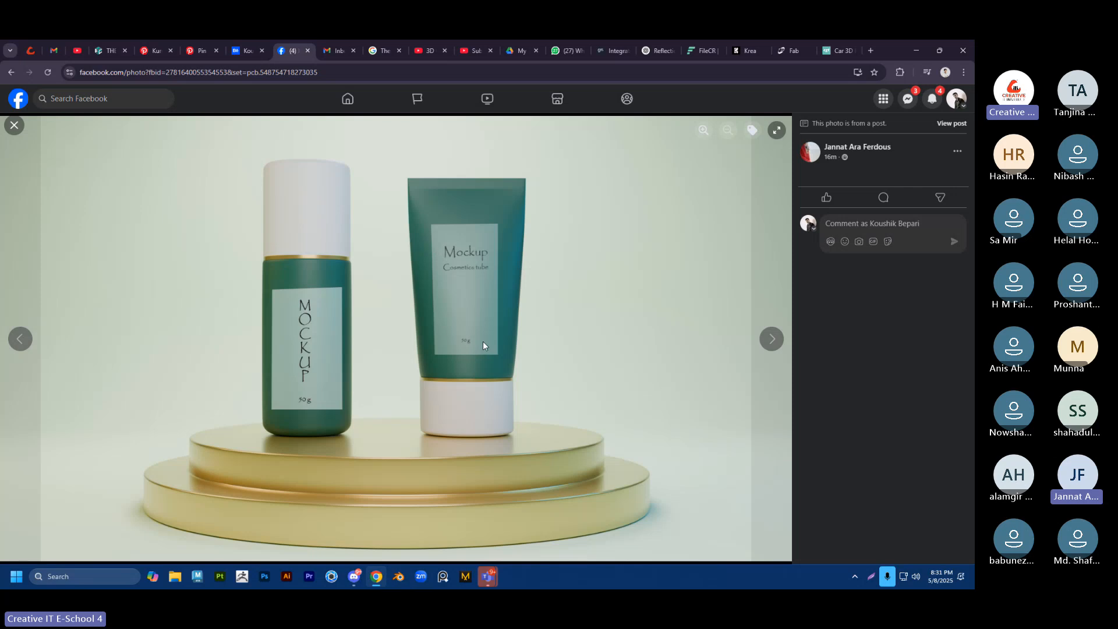
pyautogui.click(772, 340)
pyautogui.click(772, 340)
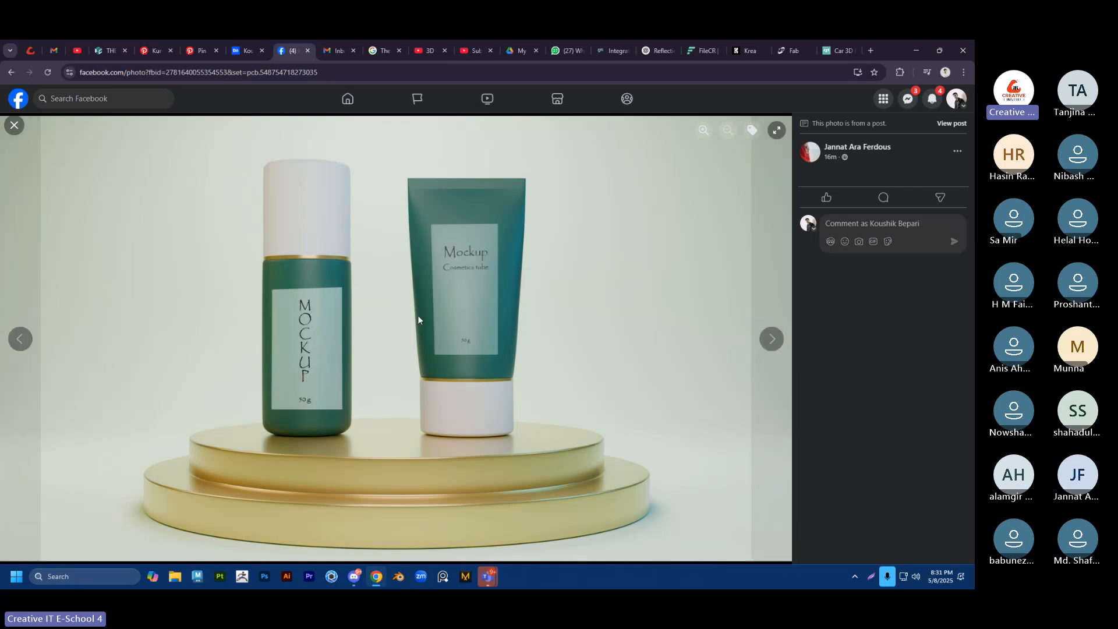
pyautogui.click(774, 343)
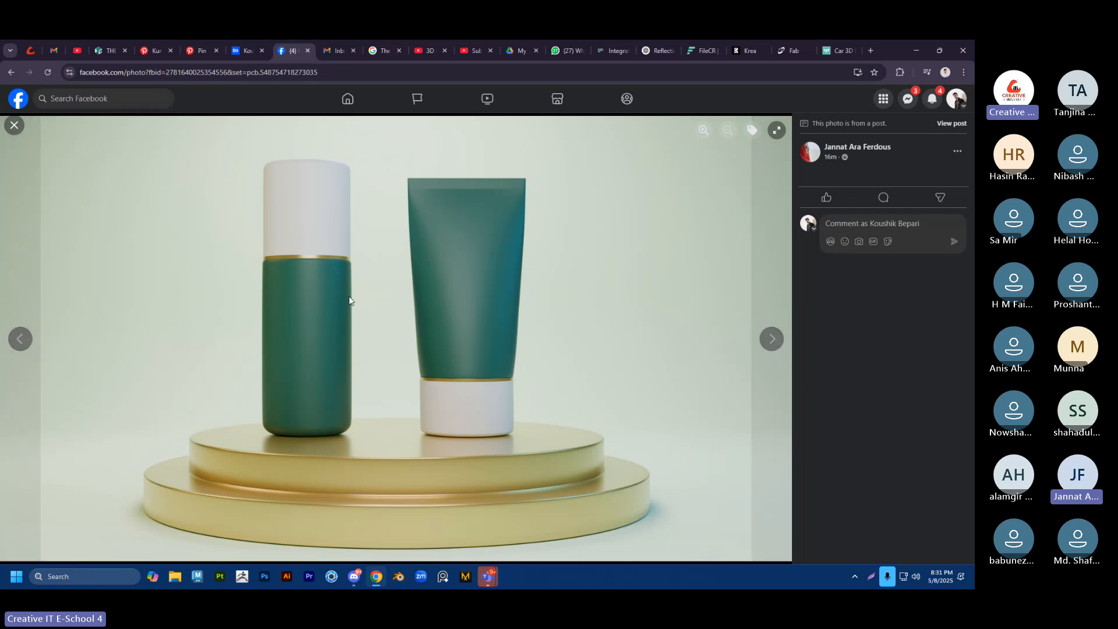
pyautogui.click(20, 339)
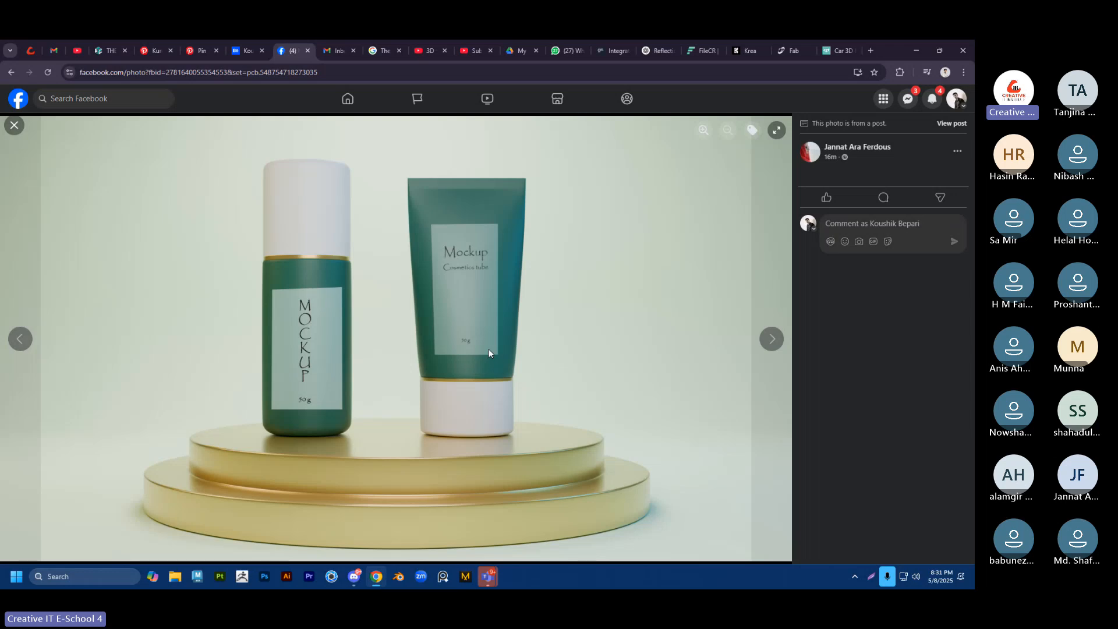
pyautogui.click(12, 73)
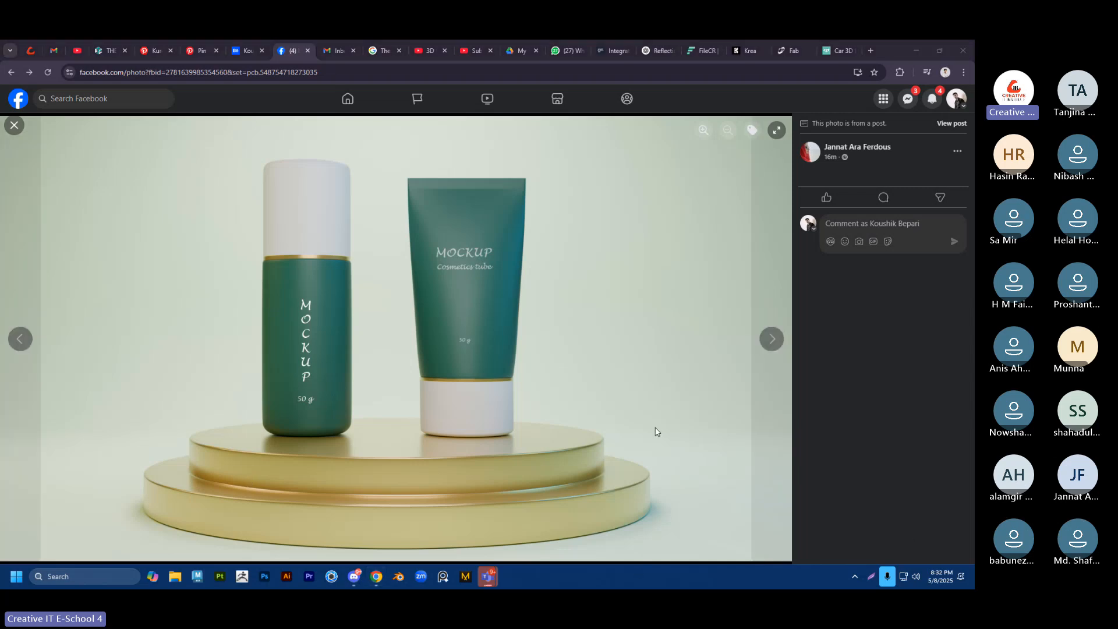
# Step: Open 1001fonts.com/modern-fonts.html in a new browser tab and look through the modern font samples
pyautogui.click(870, 50)
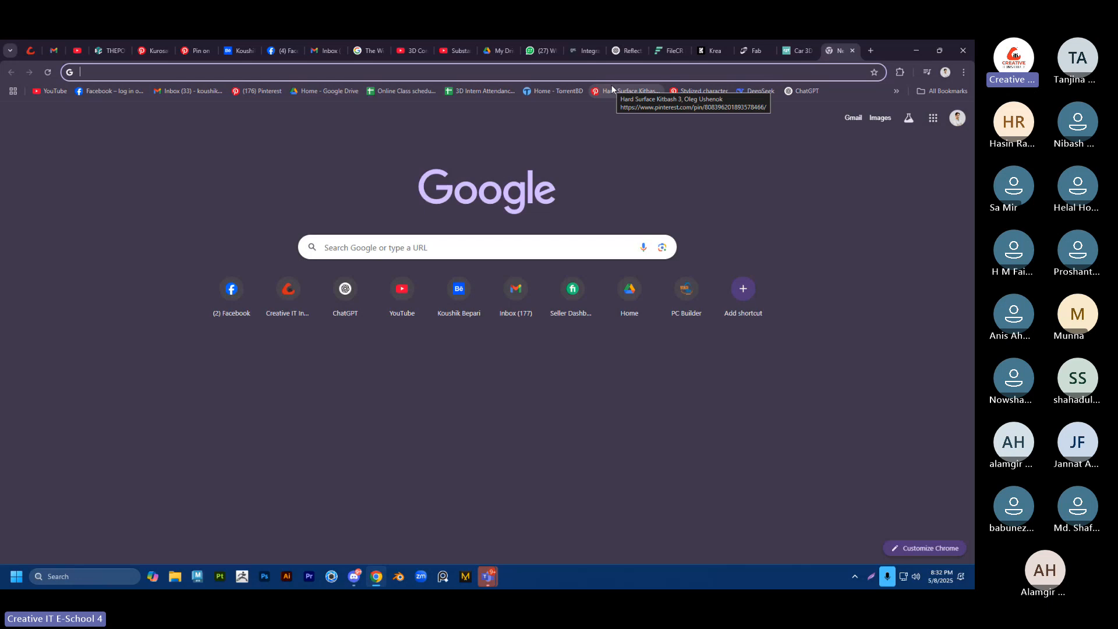
pyautogui.write('1001fonts.com/modern-fonts.html')
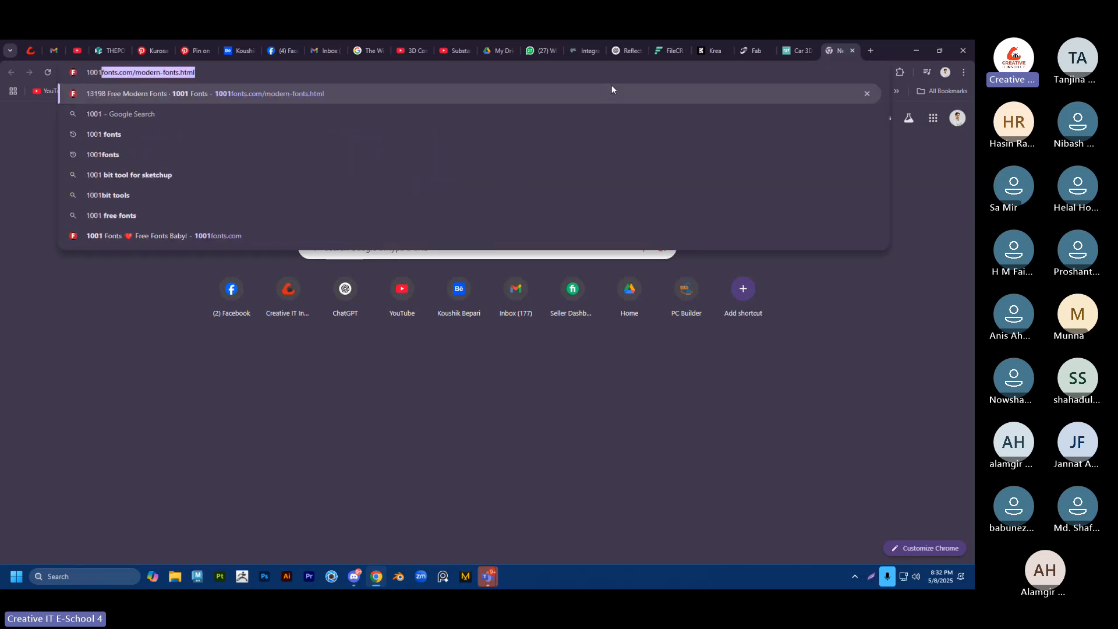
pyautogui.press('Return')
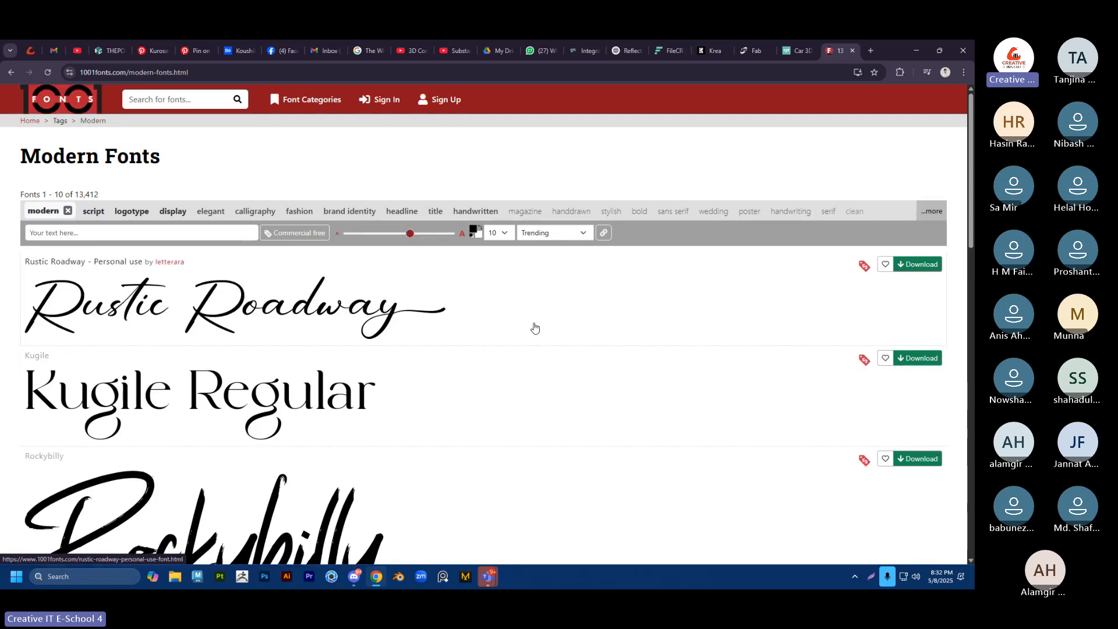
pyautogui.scroll(-3, 493, 306)
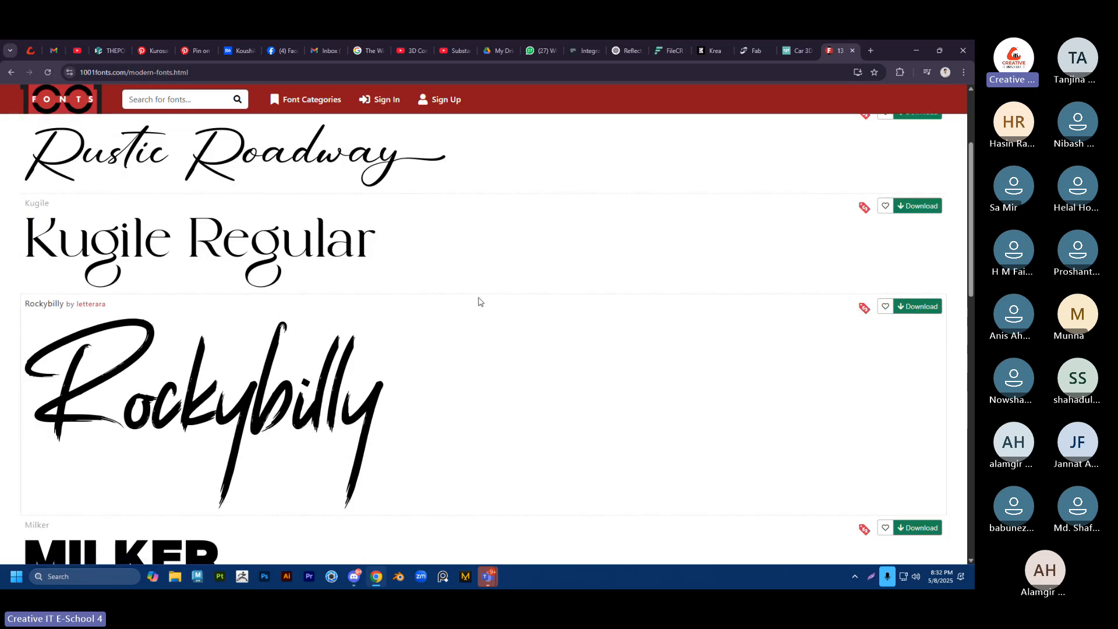
pyautogui.scroll(2, 466, 308)
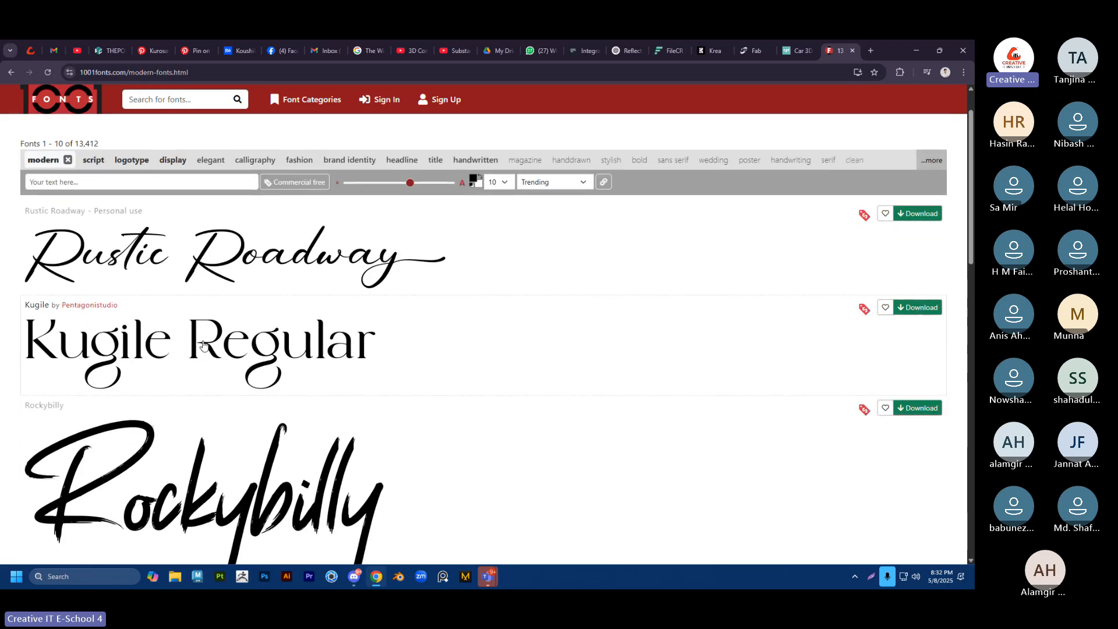
pyautogui.scroll(-9, 431, 336)
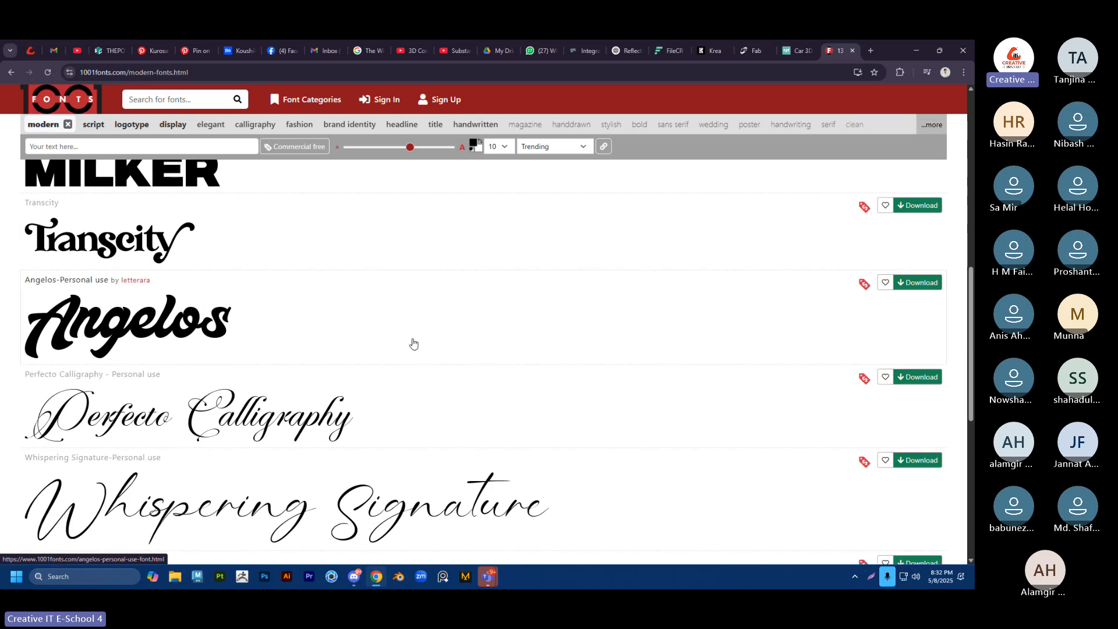
pyautogui.scroll(2, 85, 349)
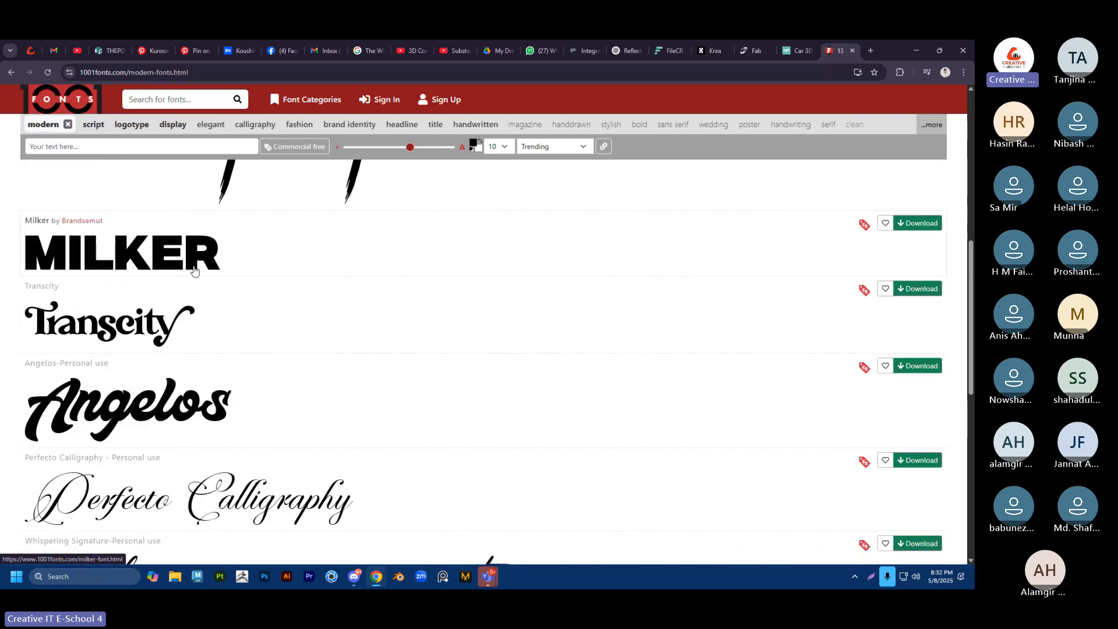
pyautogui.scroll(-4, 227, 314)
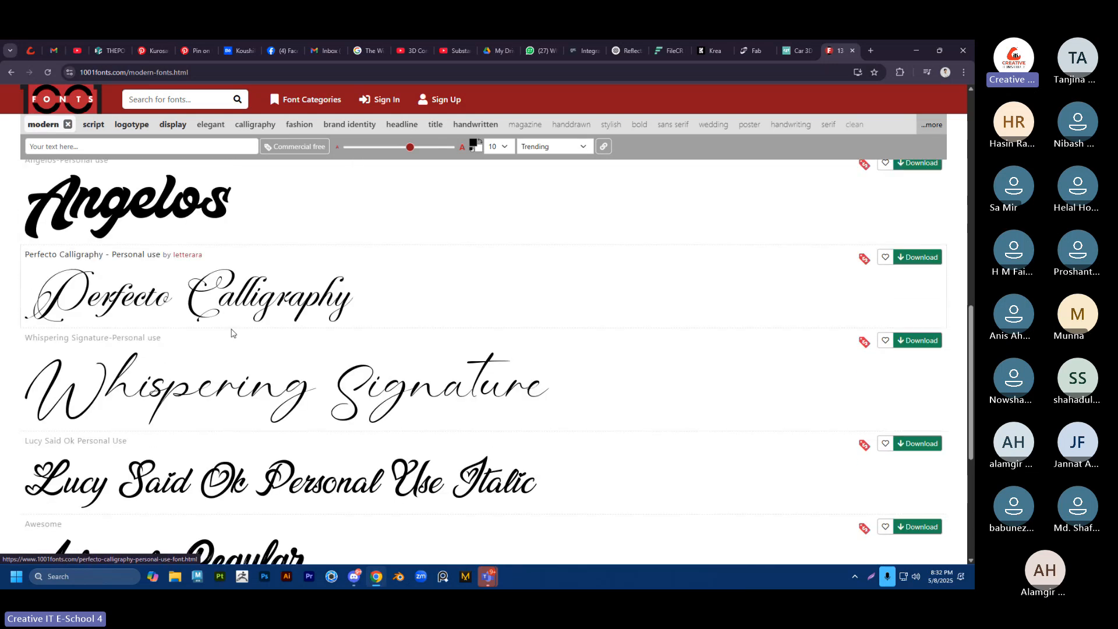
# Step: Preview the modern fonts with the sample text "Perfume" and look through the restyled list
pyautogui.scroll(12, 233, 335)
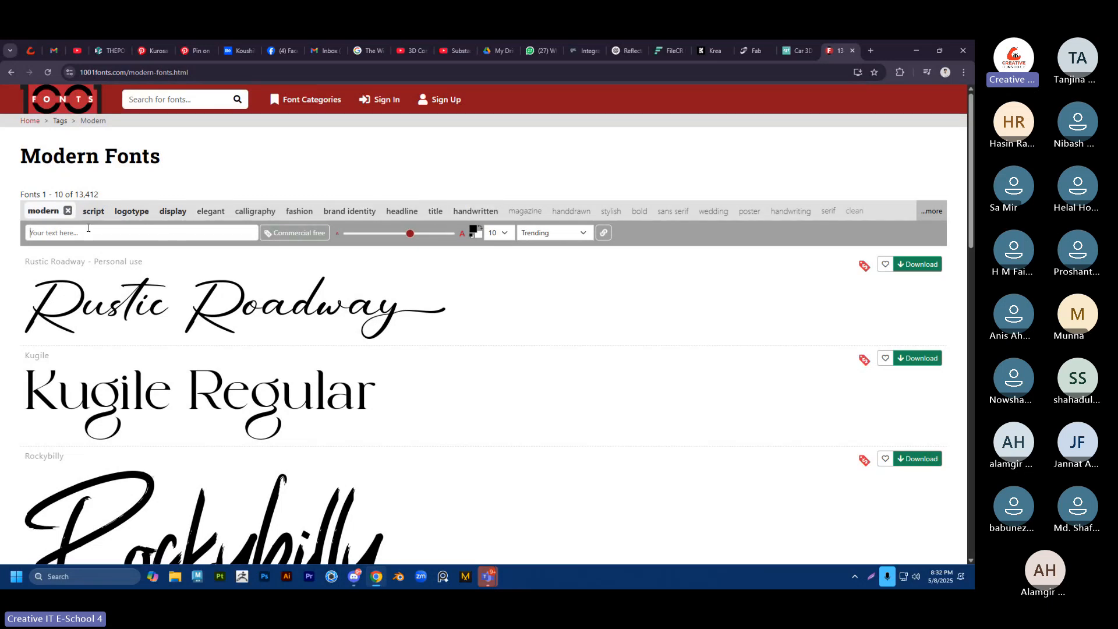
pyautogui.write('Perfume')
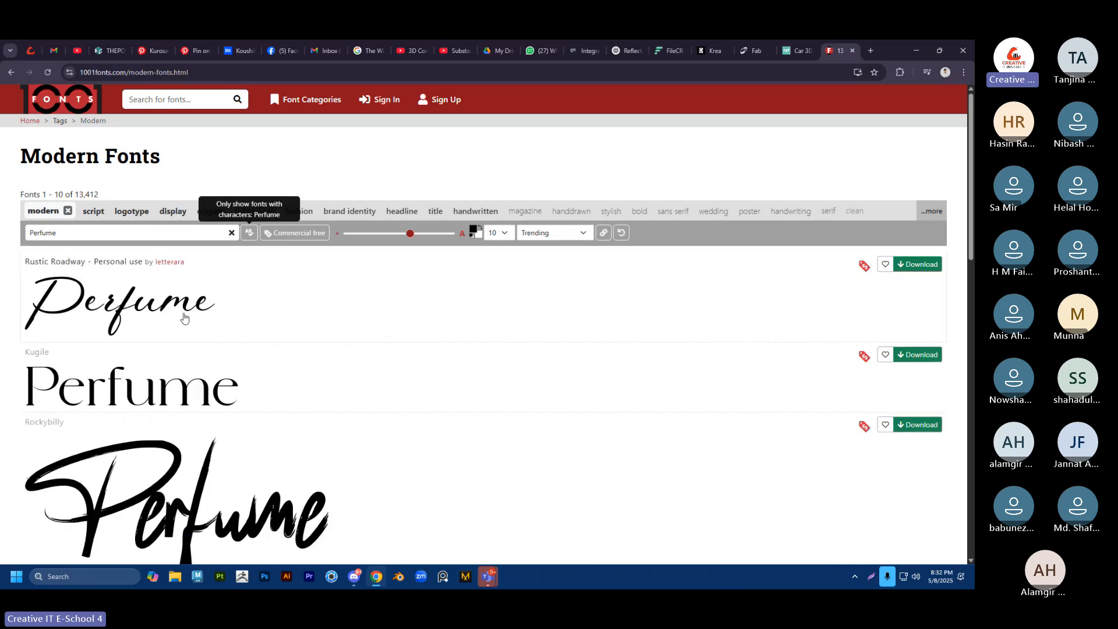
pyautogui.scroll(-6, 175, 396)
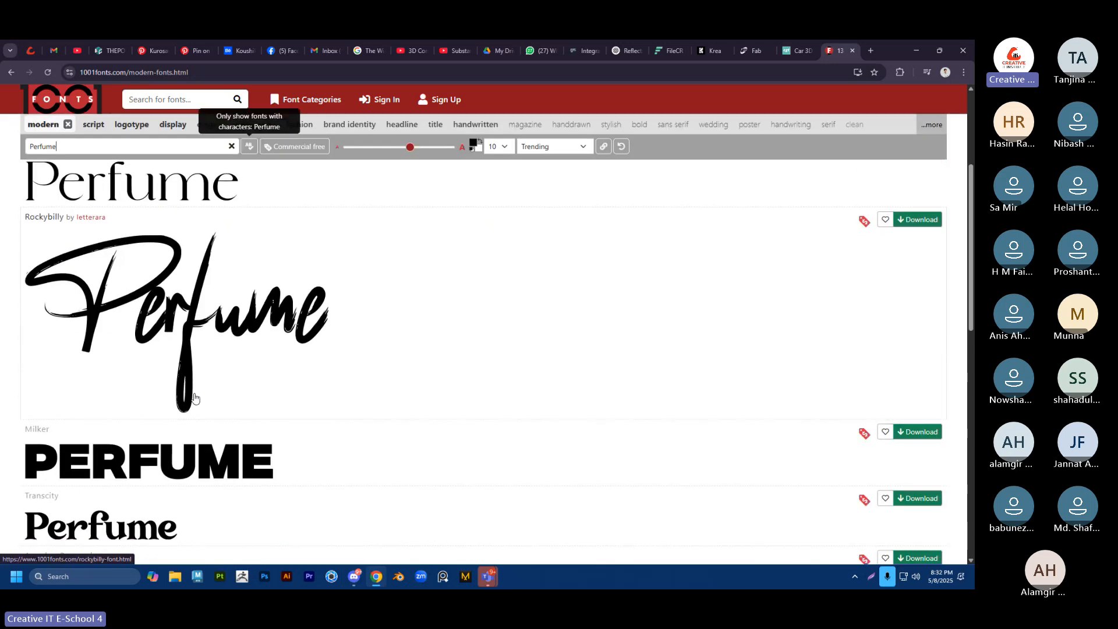
pyautogui.scroll(-3, 116, 334)
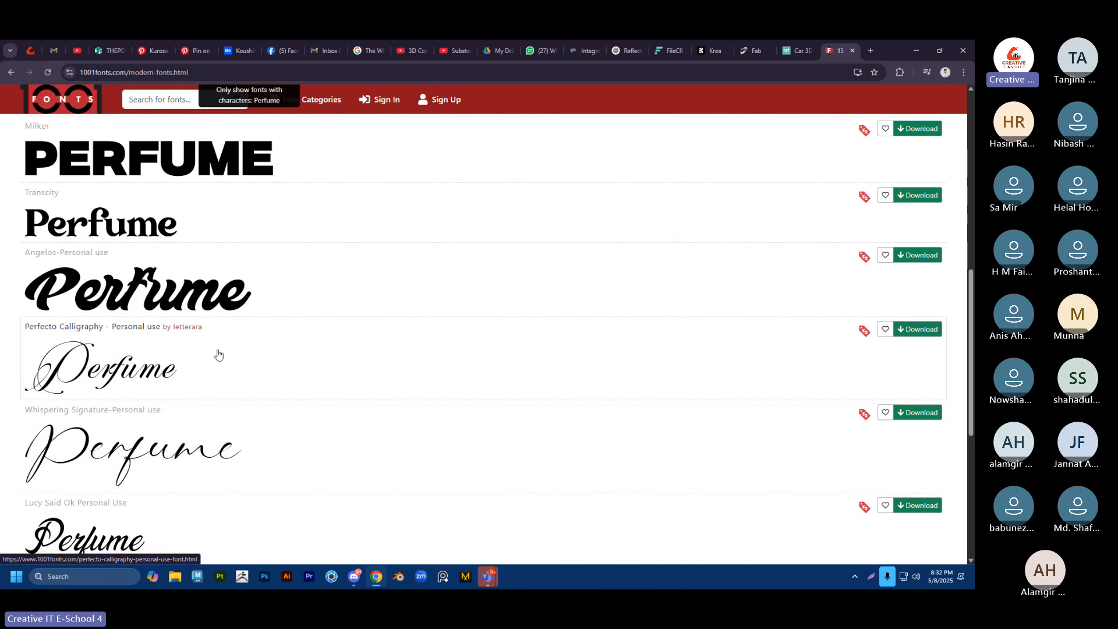
pyautogui.scroll(-2, 175, 378)
pyautogui.scroll(-3, 158, 396)
pyautogui.scroll(15, 174, 379)
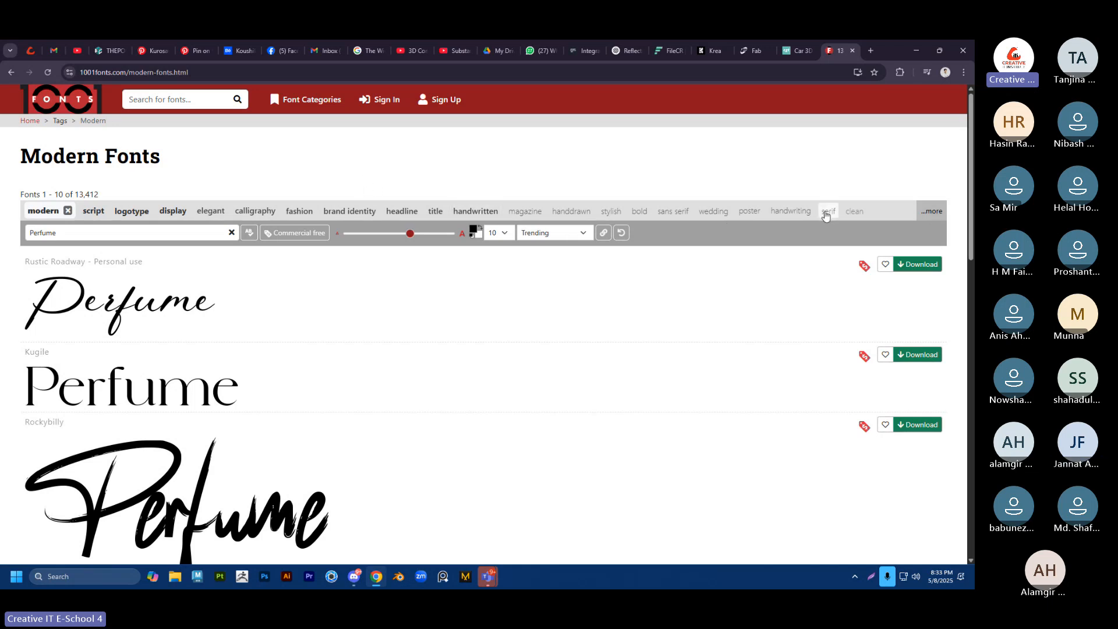
# Step: Narrow the modern fonts by the clean tag and look through the resulting previews
pyautogui.click(853, 212)
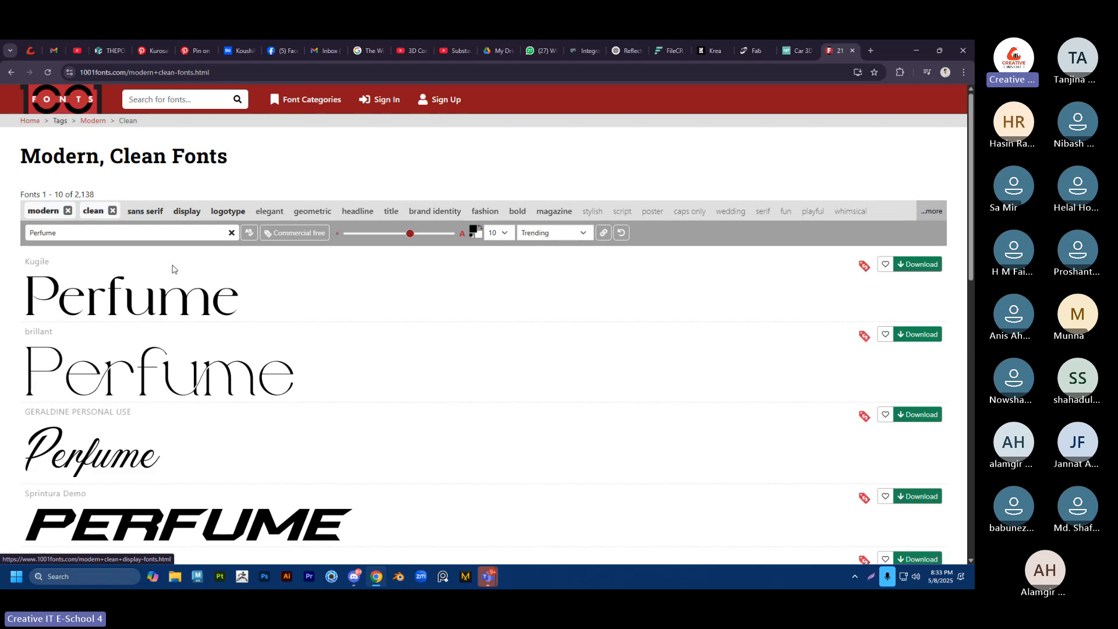
pyautogui.scroll(-5, 144, 306)
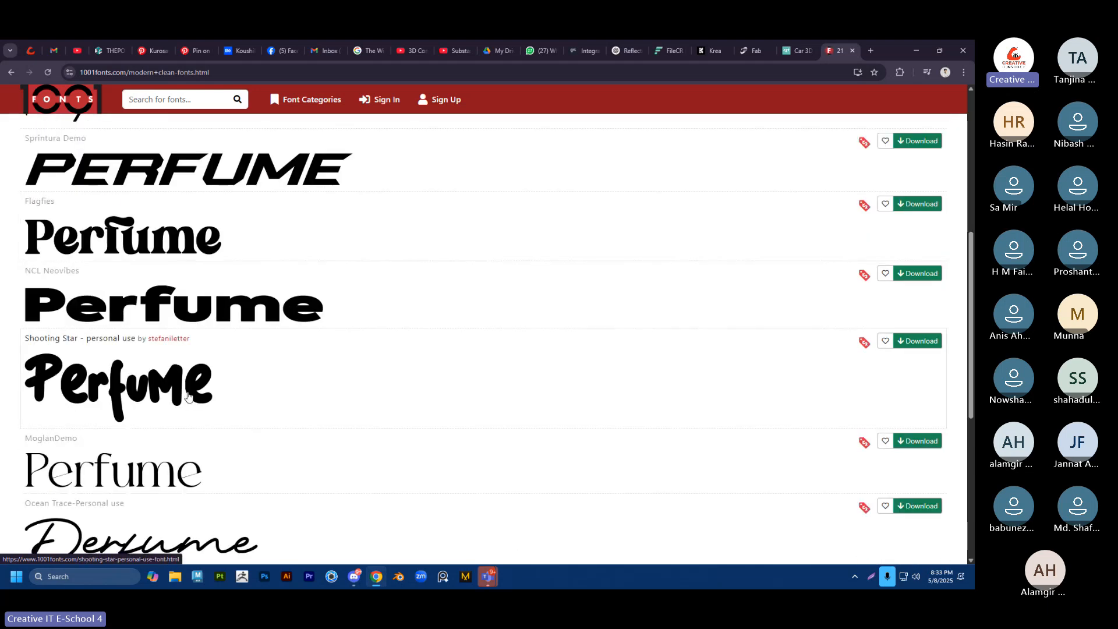
pyautogui.scroll(5, 190, 379)
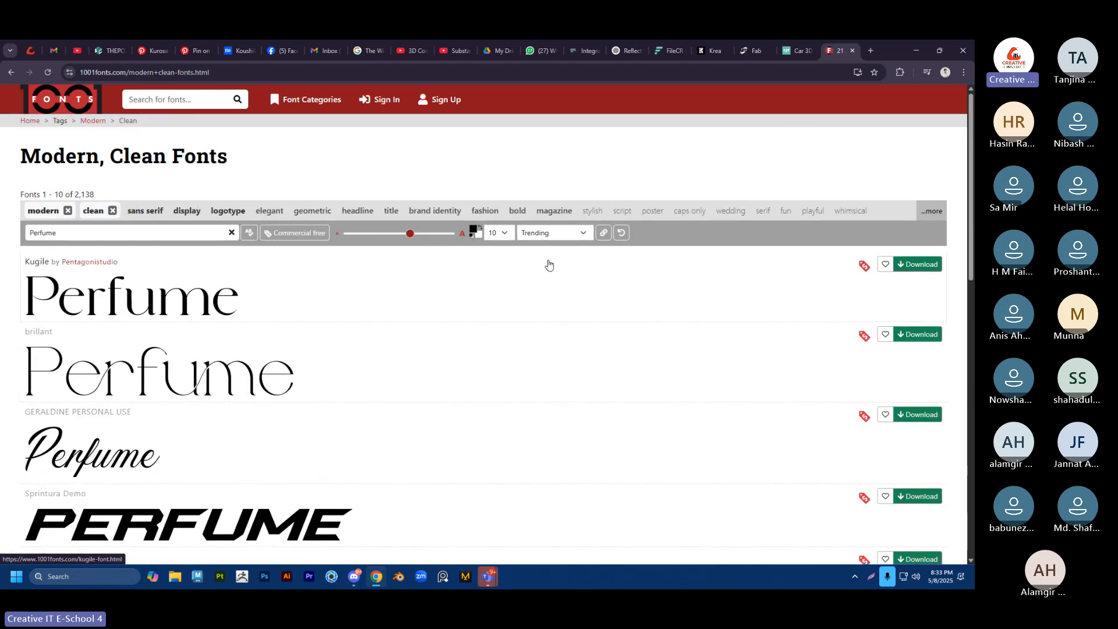
# Step: Search for dafont in a new browser tab, open dafont.com and look over its home page
pyautogui.click(870, 50)
pyautogui.write('da')
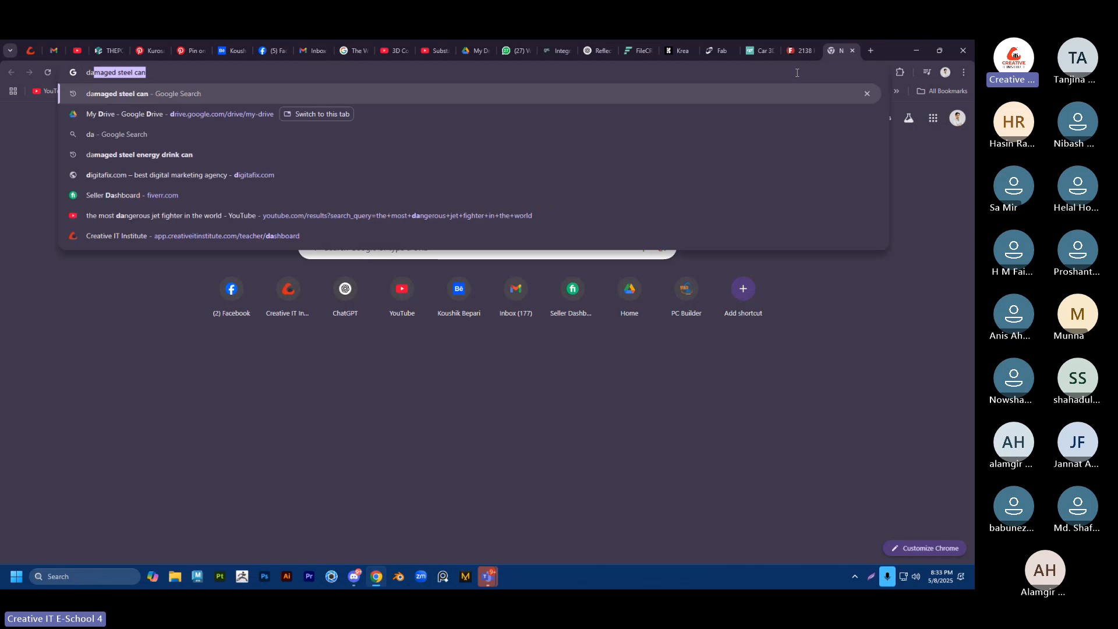
pyautogui.write('font')
pyautogui.press('Return')
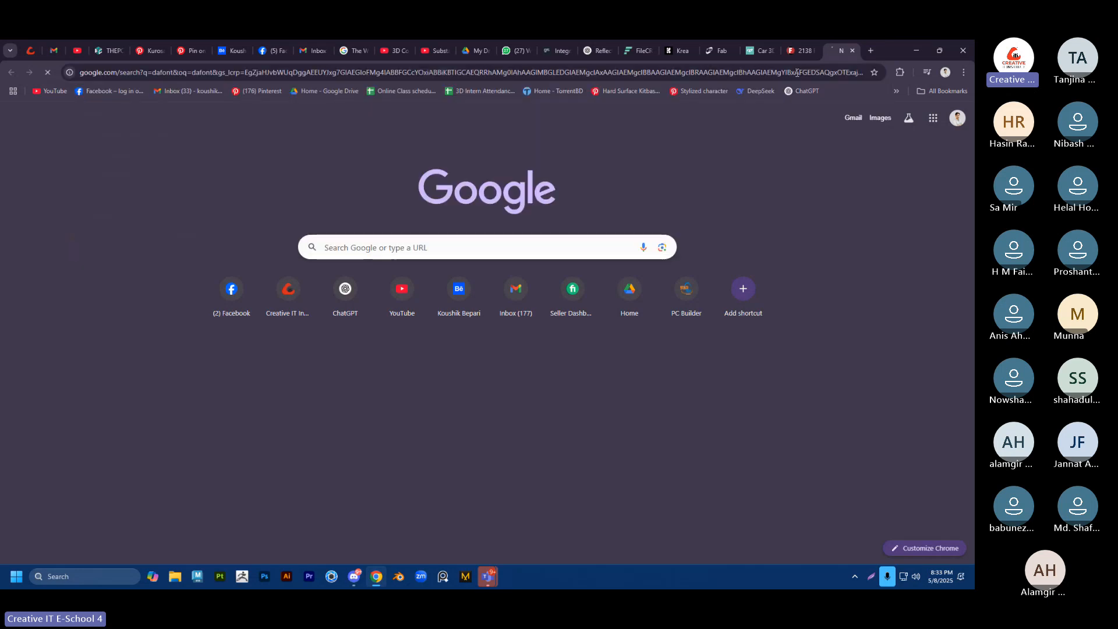
pyautogui.click(163, 198)
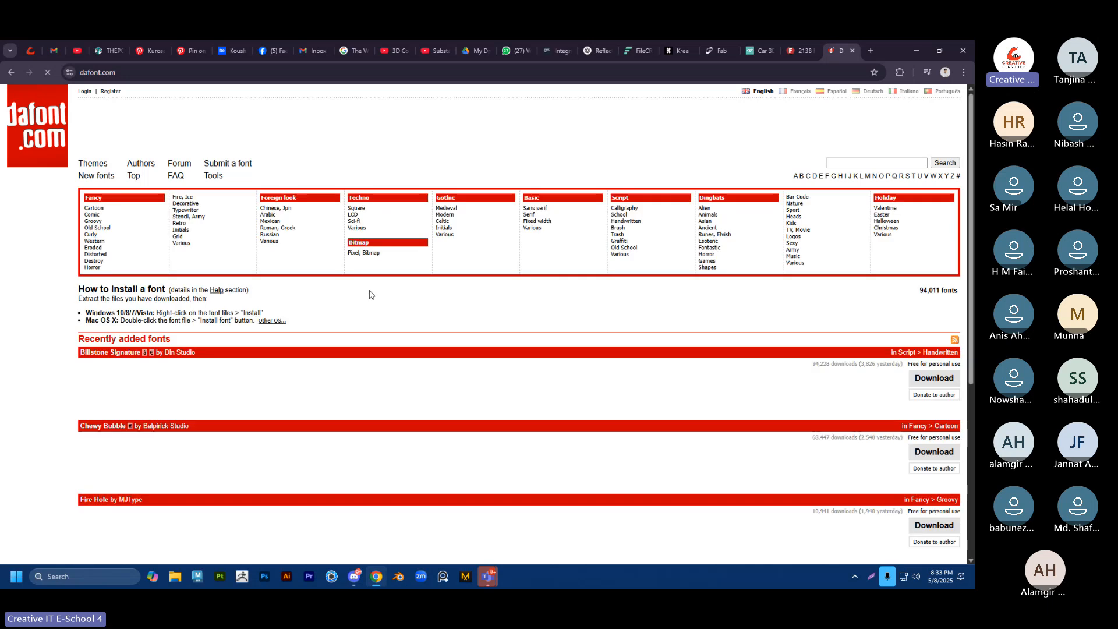
pyautogui.scroll(-5, 210, 315)
pyautogui.scroll(5, 210, 327)
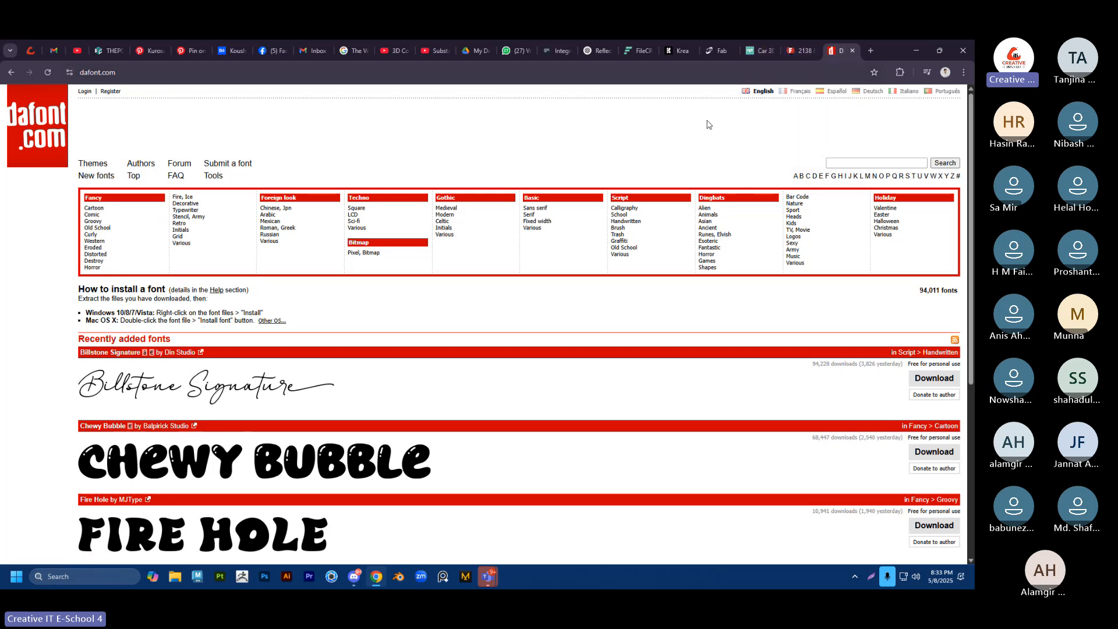
# Step: Return to the Facebook group feed and give the HW post of the green bottle and tube a Love reaction
pyautogui.click(269, 50)
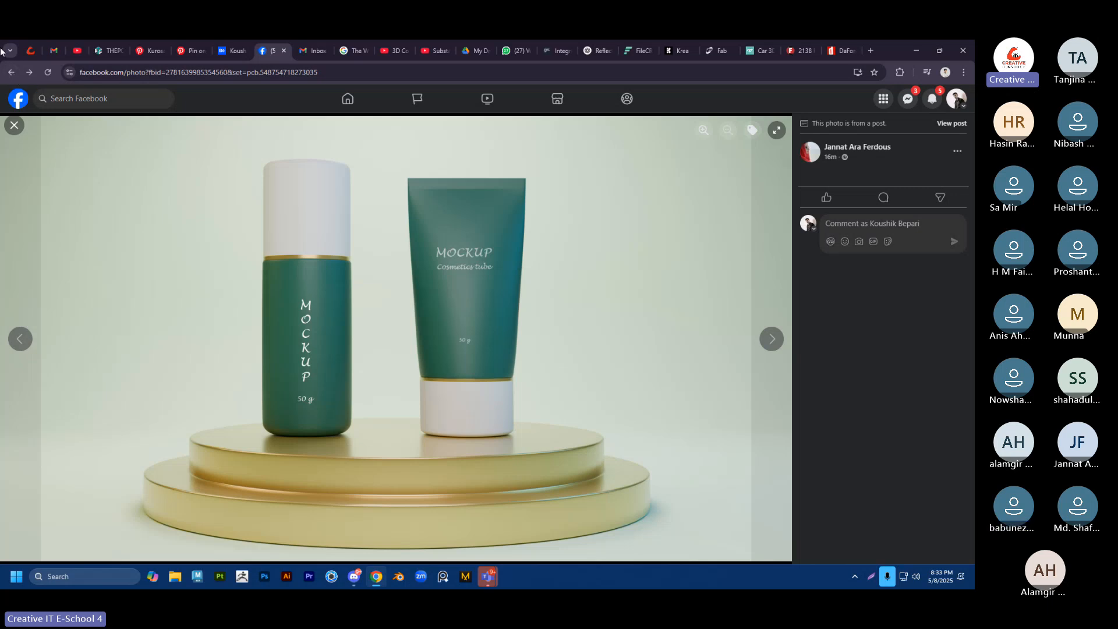
pyautogui.click(11, 72)
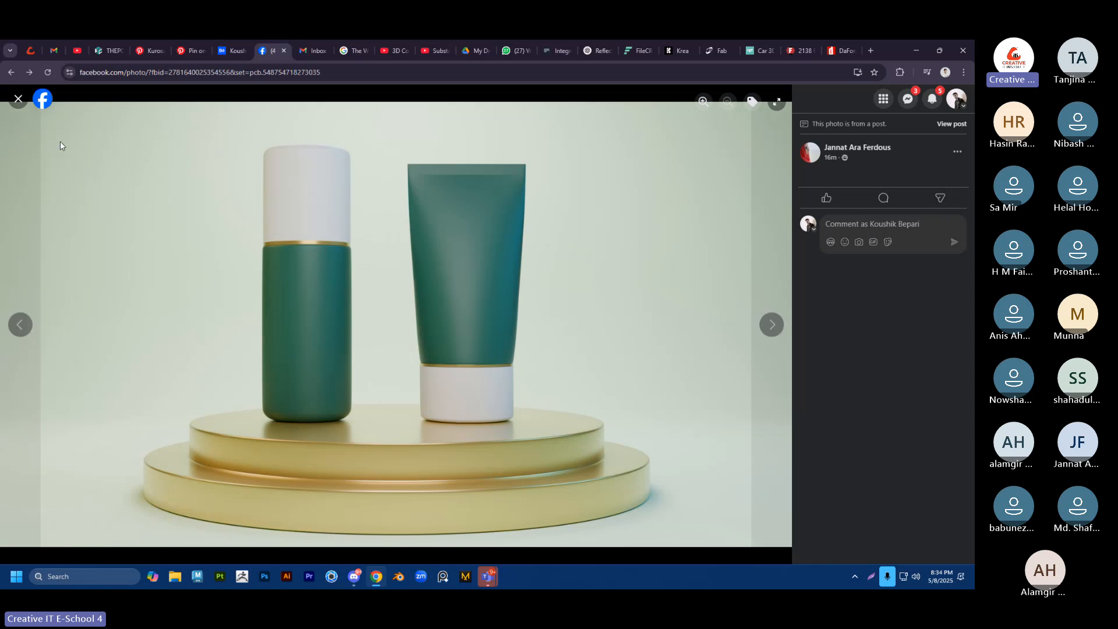
pyautogui.click(11, 73)
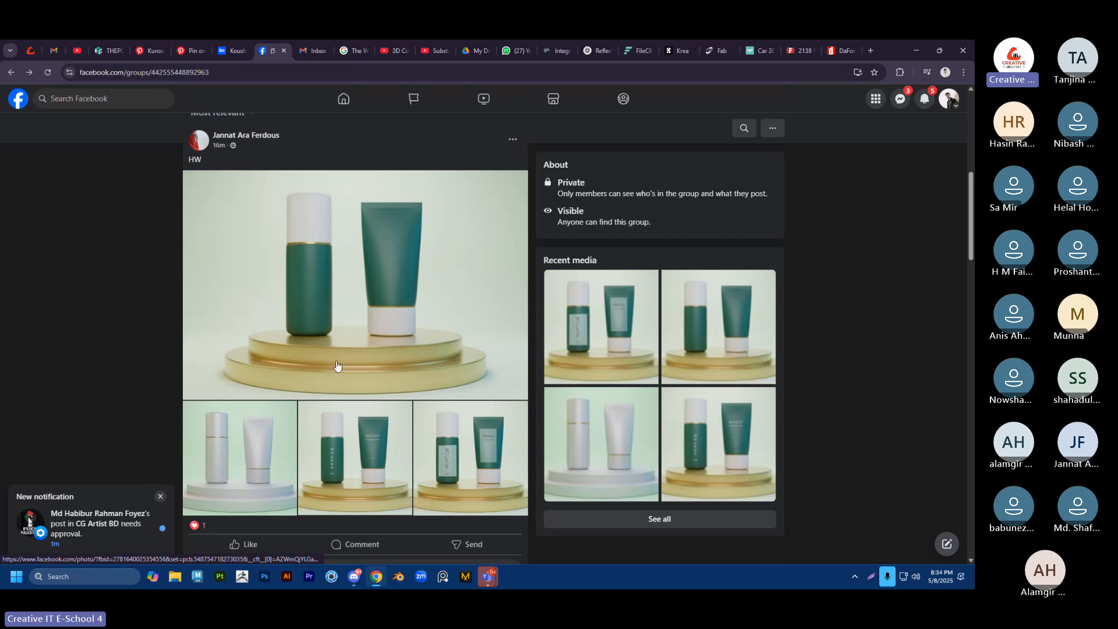
pyautogui.scroll(-4, 326, 349)
pyautogui.moveTo(227, 350)
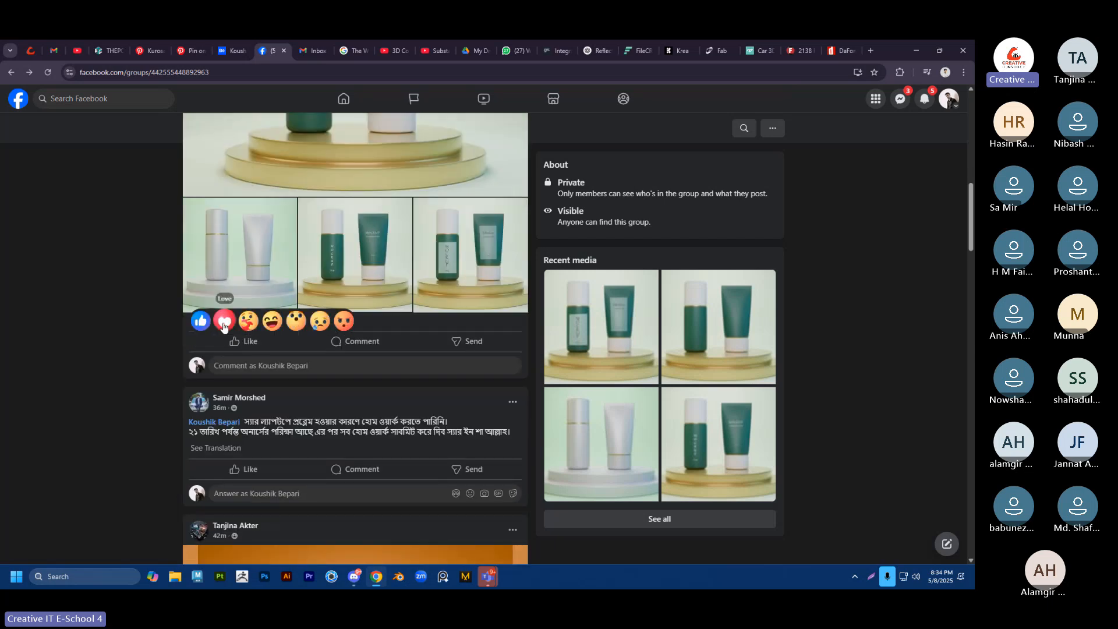
pyautogui.click(226, 321)
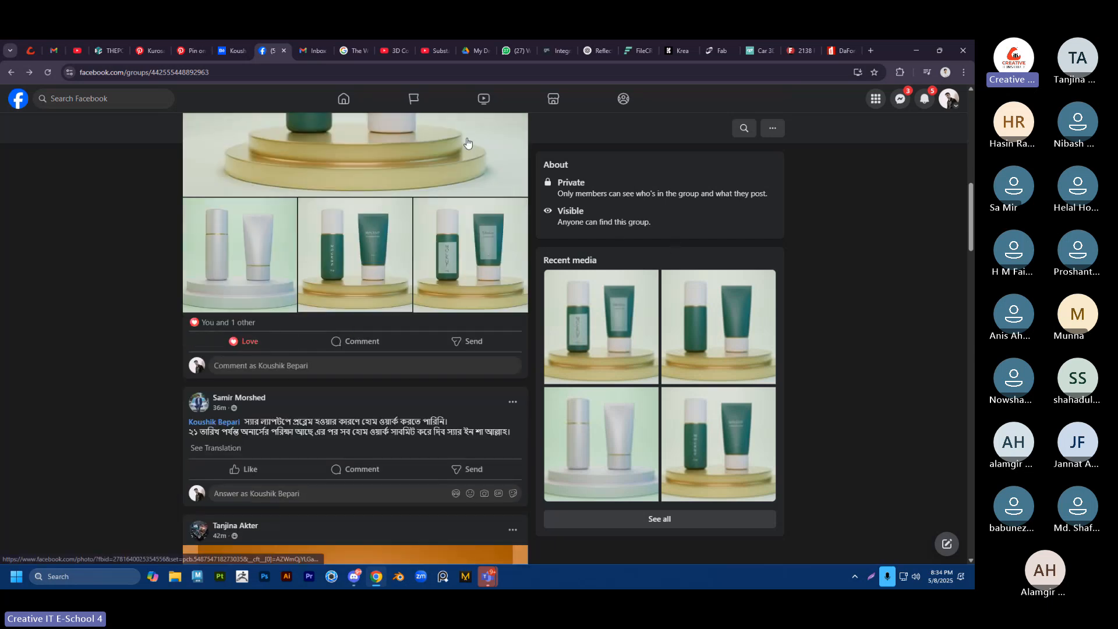
pyautogui.scroll(-3, 417, 224)
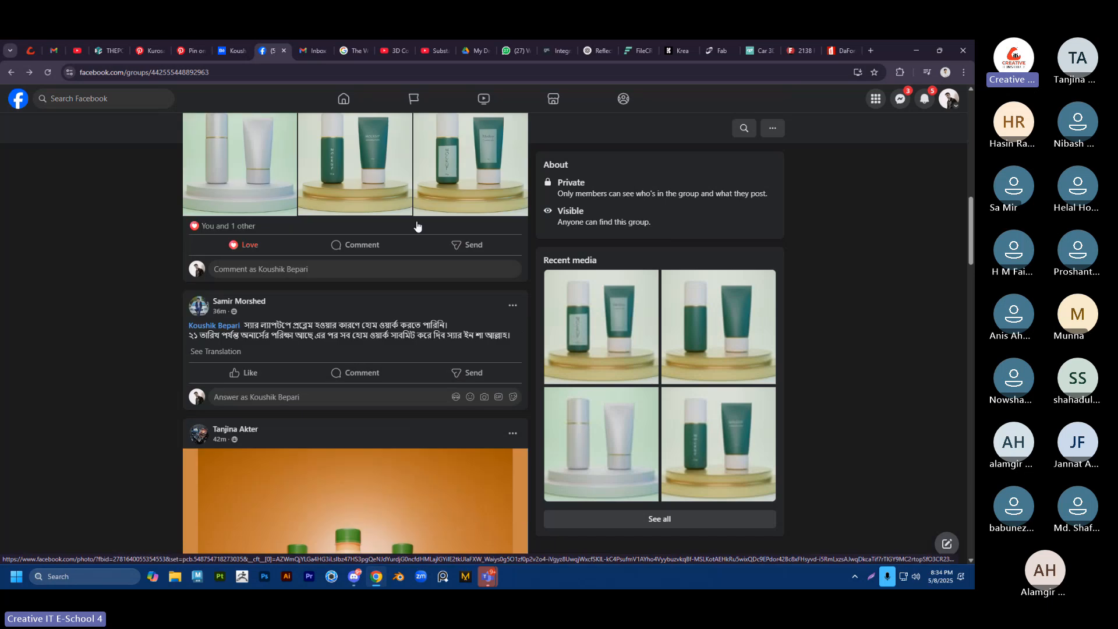
pyautogui.scroll(6, 417, 222)
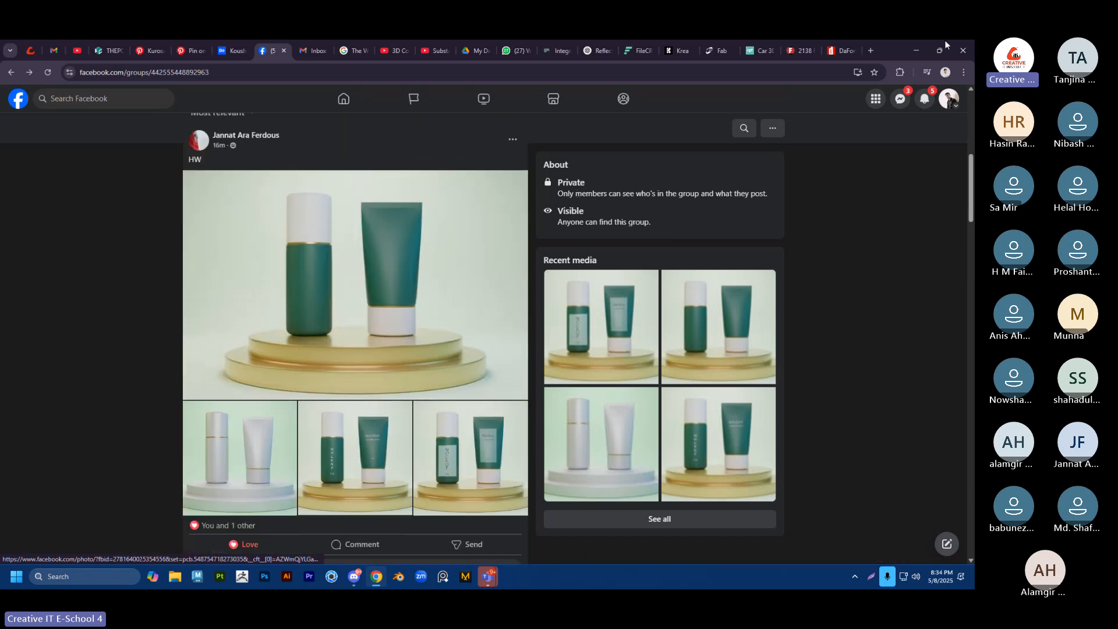
# Step: Open Pinterest's 3d product visualization results in a new browser tab, view the strawberry spray bottle pin and look through its related pins
pyautogui.click(871, 50)
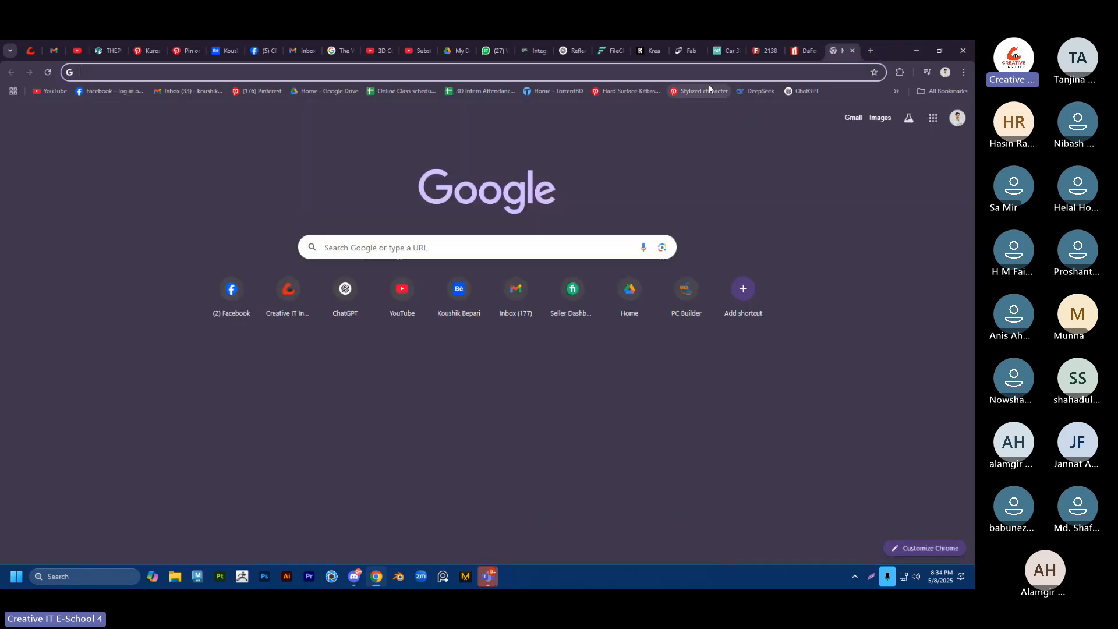
pyautogui.write('pinter')
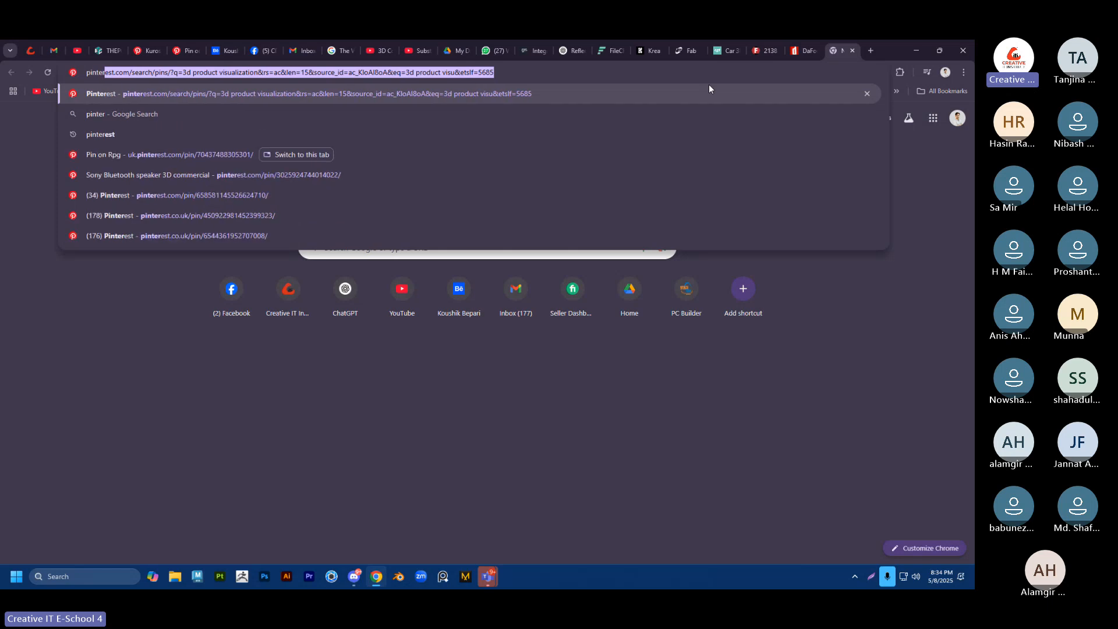
pyautogui.press('Return')
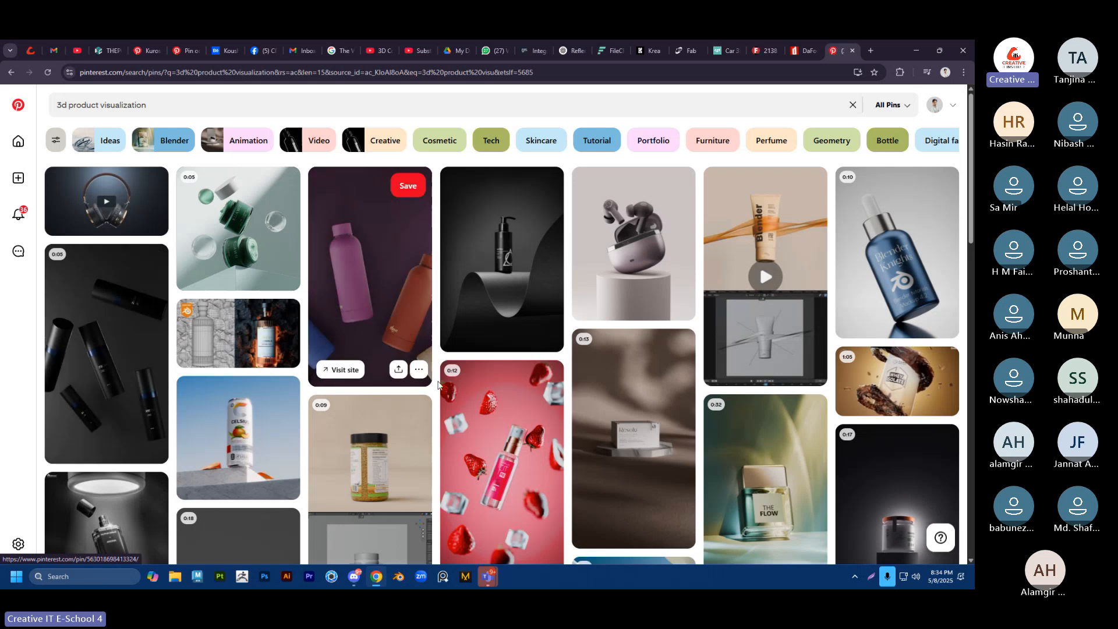
pyautogui.click(512, 464)
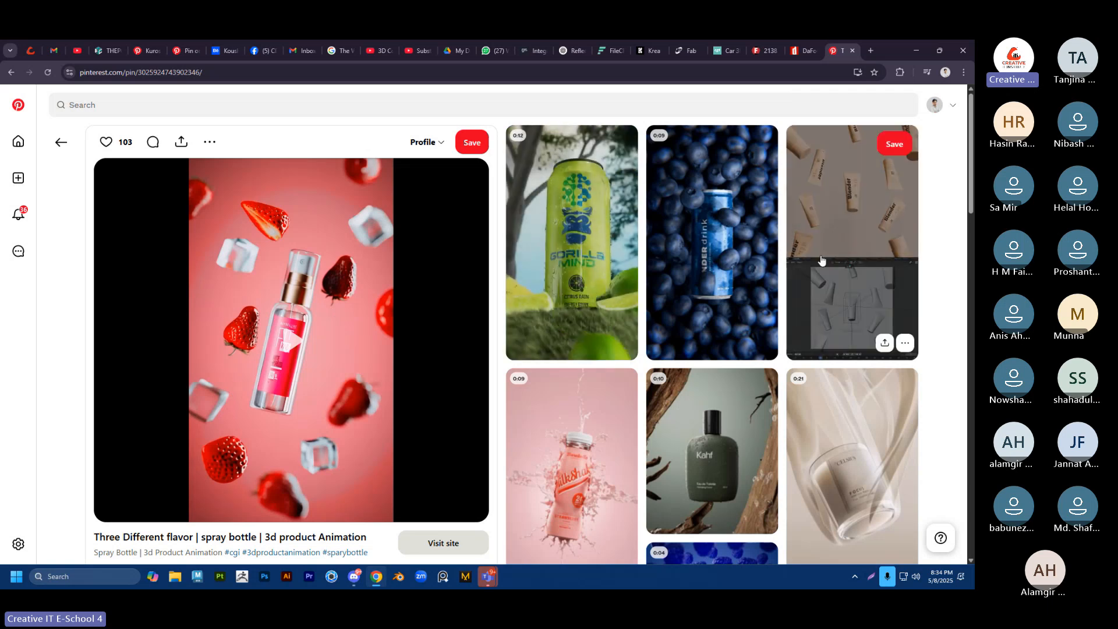
pyautogui.scroll(-2, 587, 368)
pyautogui.scroll(-5, 587, 368)
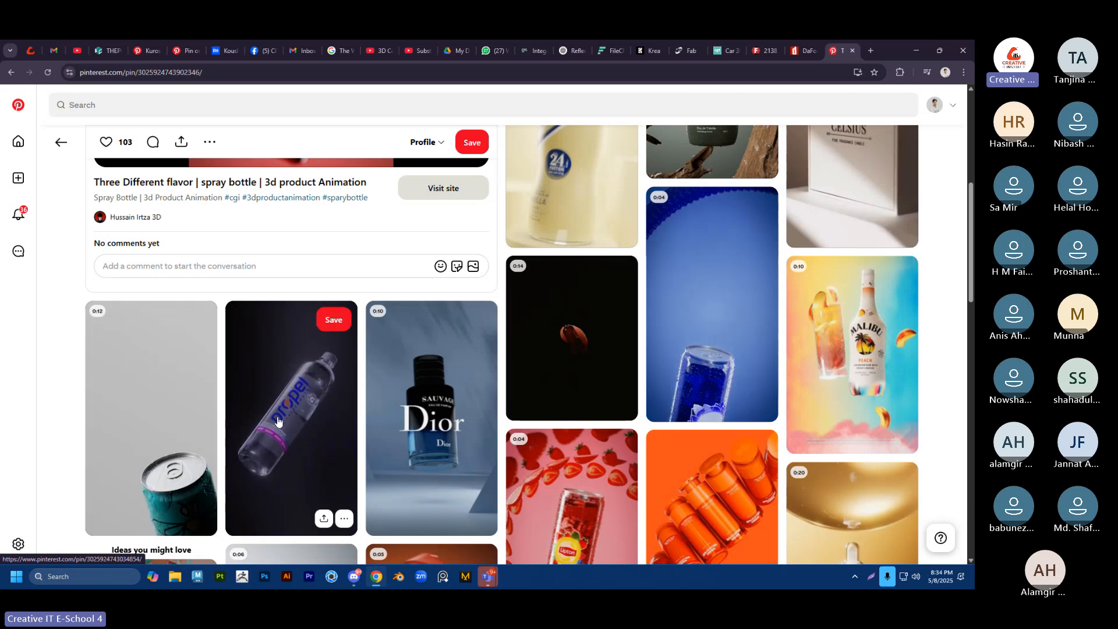
pyautogui.scroll(-4, 273, 450)
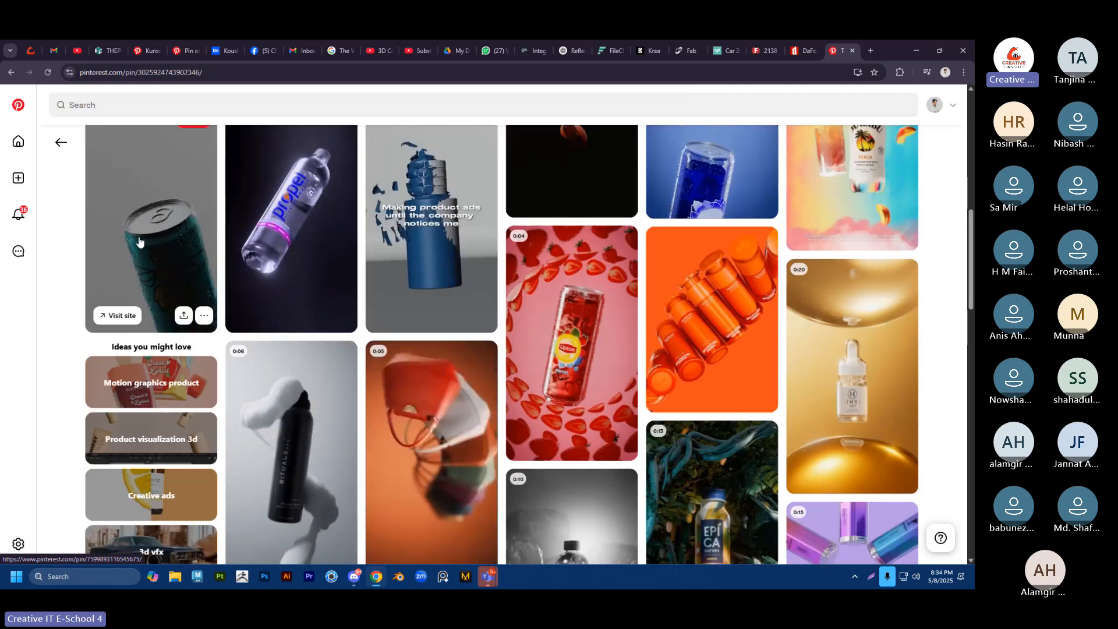
pyautogui.scroll(-3, 442, 353)
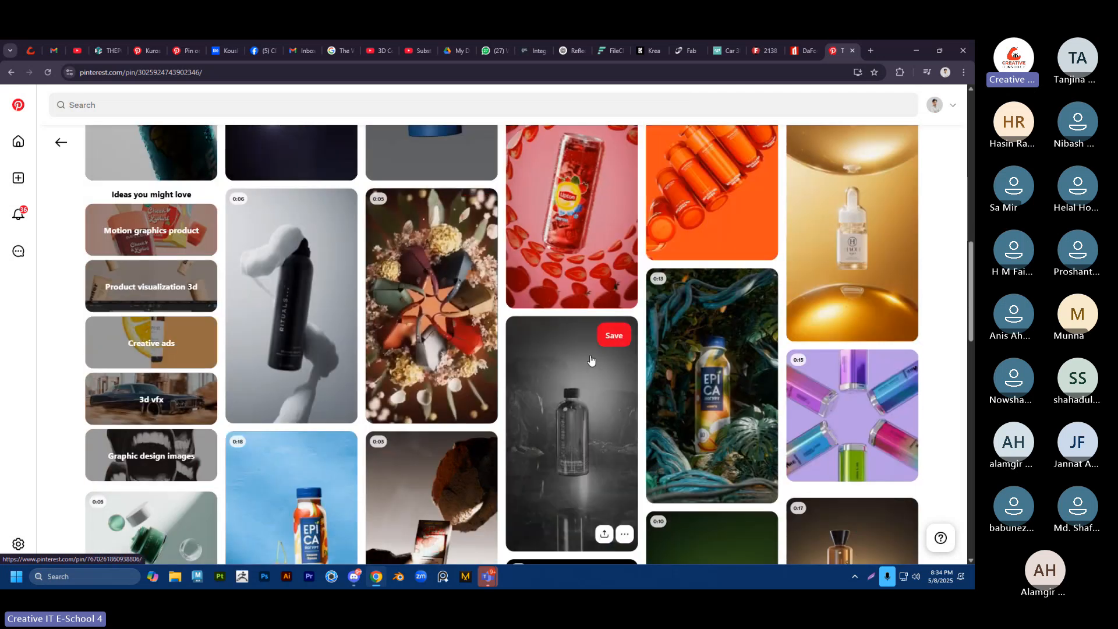
pyautogui.click(572, 337)
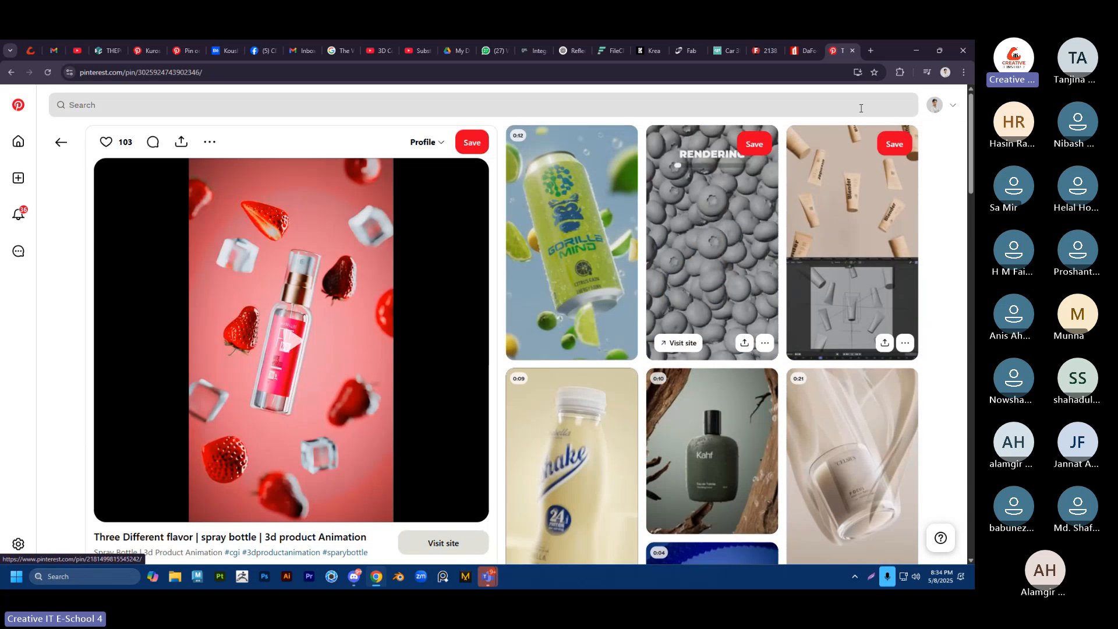
# Step: Return to the Facebook class group and look back through the students' homework posts in the feed
pyautogui.click(259, 51)
pyautogui.scroll(-2, 303, 344)
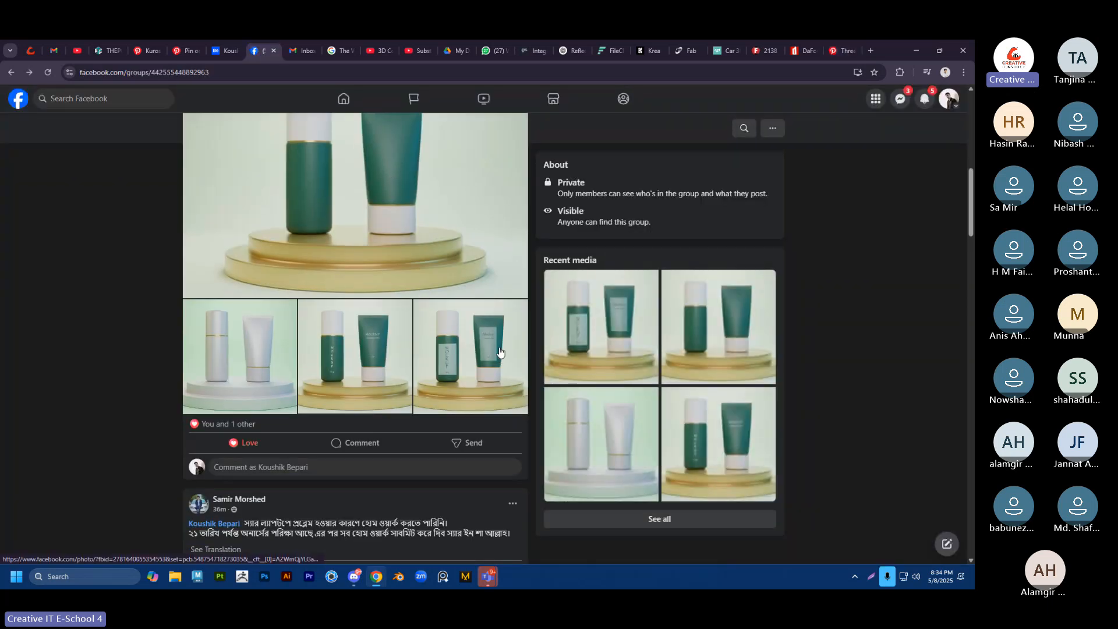
pyautogui.scroll(-1, 491, 357)
pyautogui.scroll(-3, 215, 300)
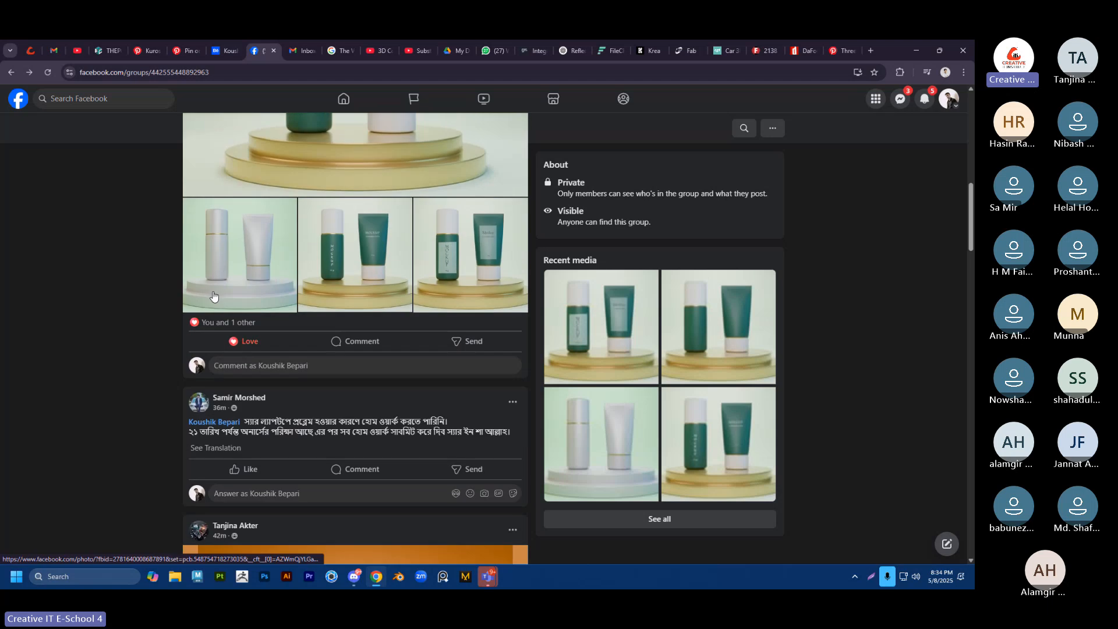
pyautogui.scroll(-12, 215, 300)
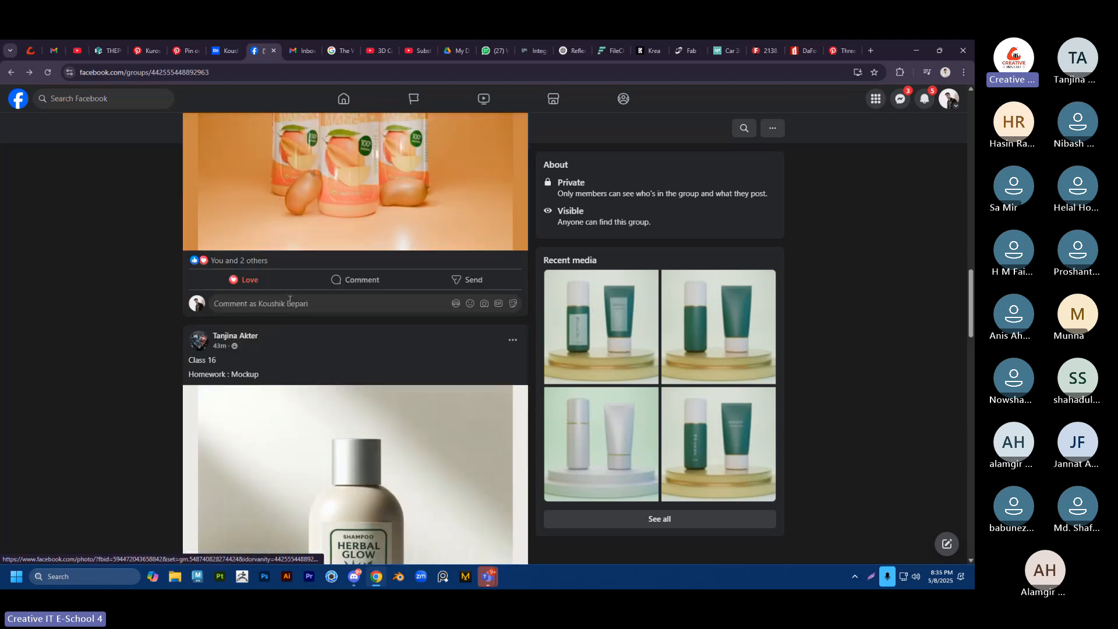
pyautogui.scroll(-4, 289, 304)
pyautogui.scroll(-7, 292, 297)
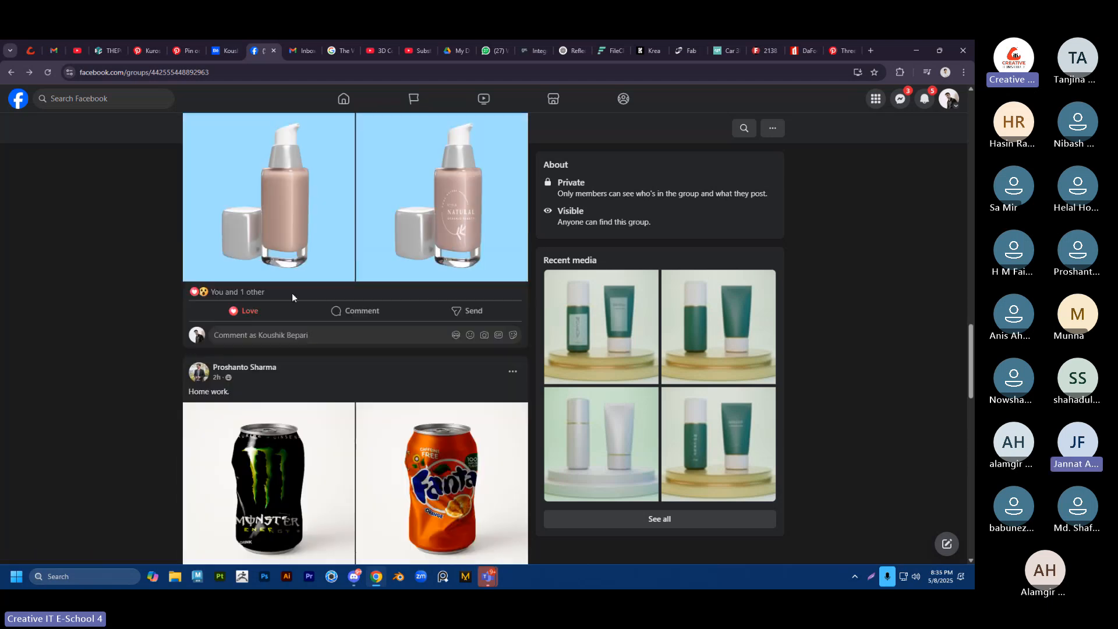
pyautogui.scroll(3, 292, 297)
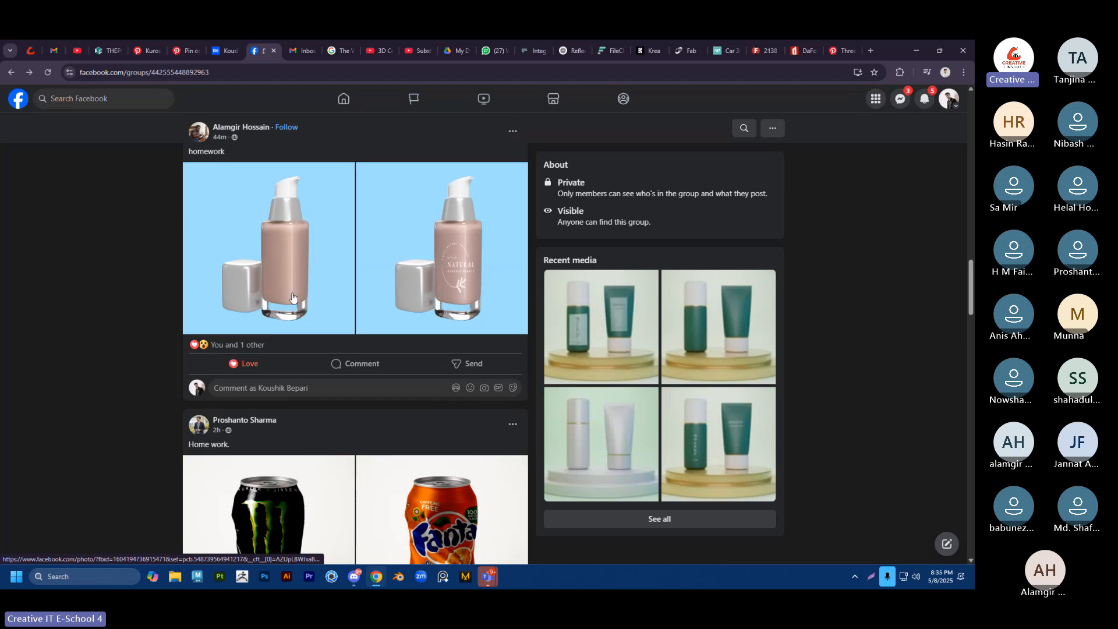
pyautogui.scroll(7, 292, 298)
pyautogui.scroll(12, 292, 297)
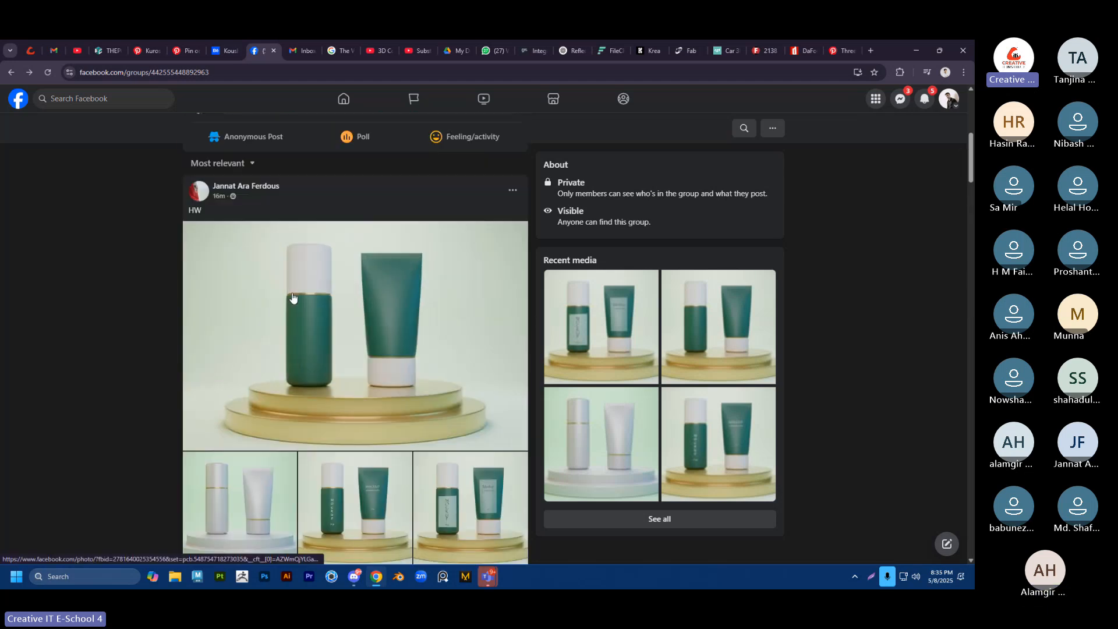
pyautogui.scroll(5, 293, 298)
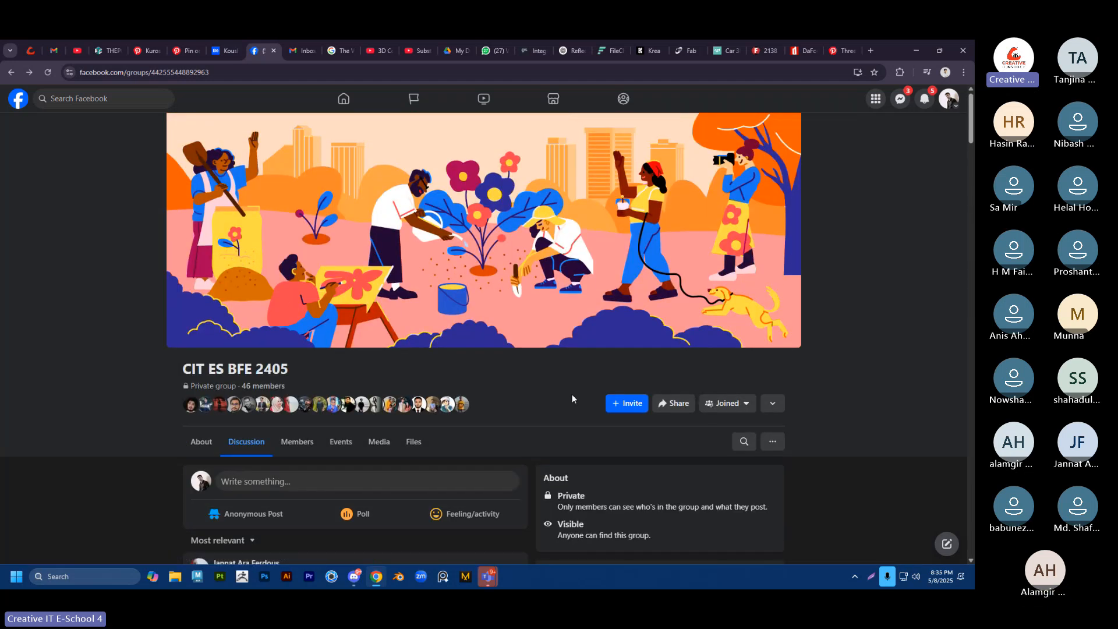
# Step: Leave the browser, start Blender from the desktop and dismiss its splash screen
pyautogui.click(915, 45)
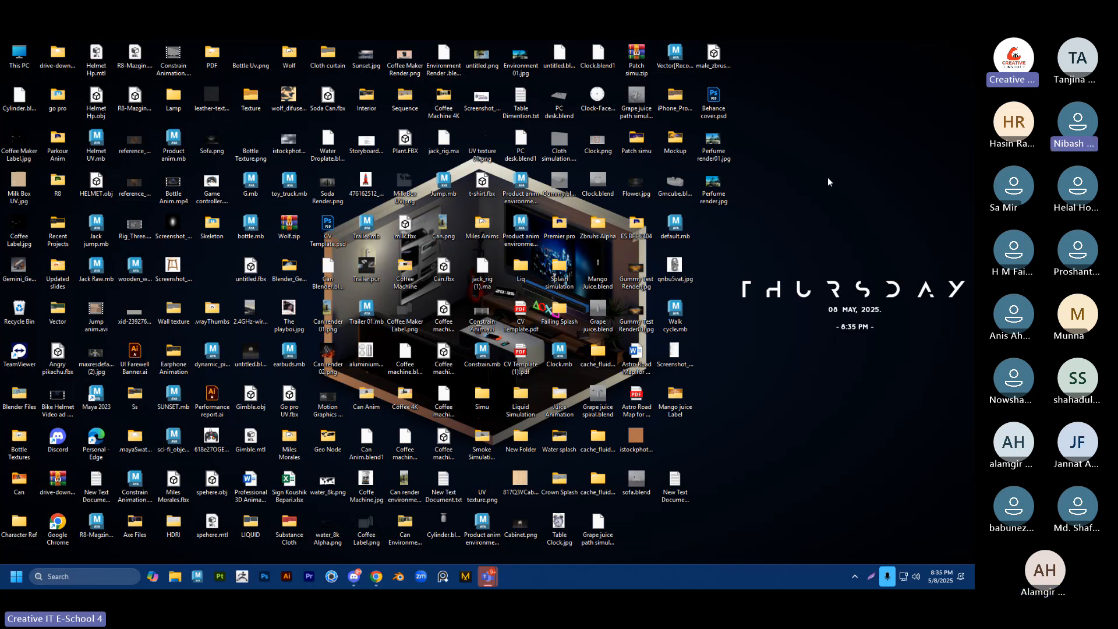
pyautogui.rightClick(827, 177)
pyautogui.click(841, 223)
pyautogui.click(397, 578)
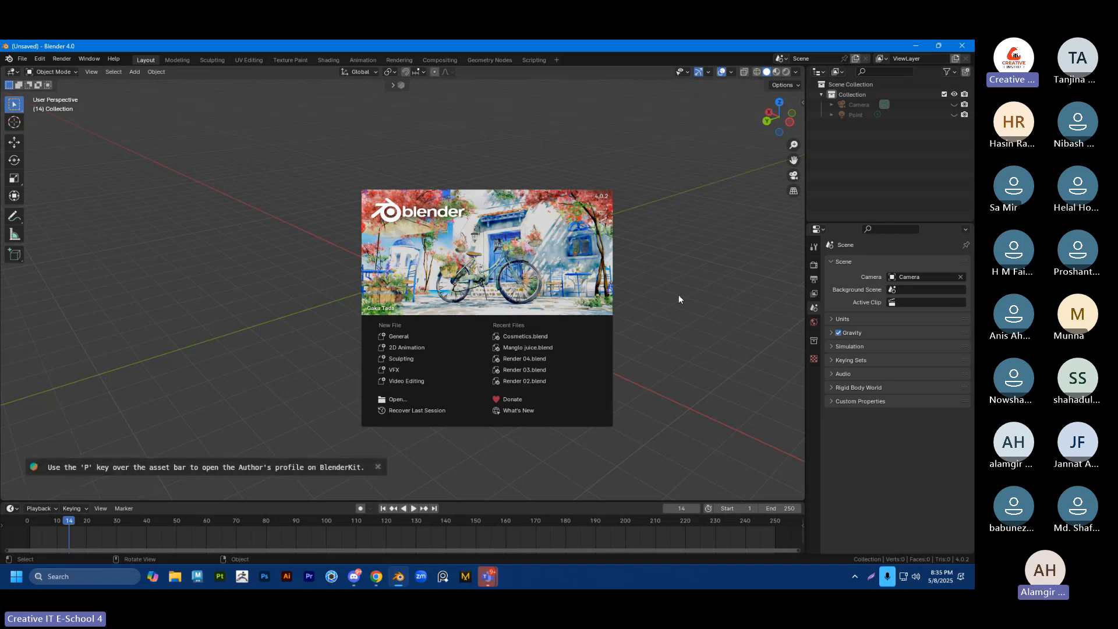
pyautogui.click(950, 439)
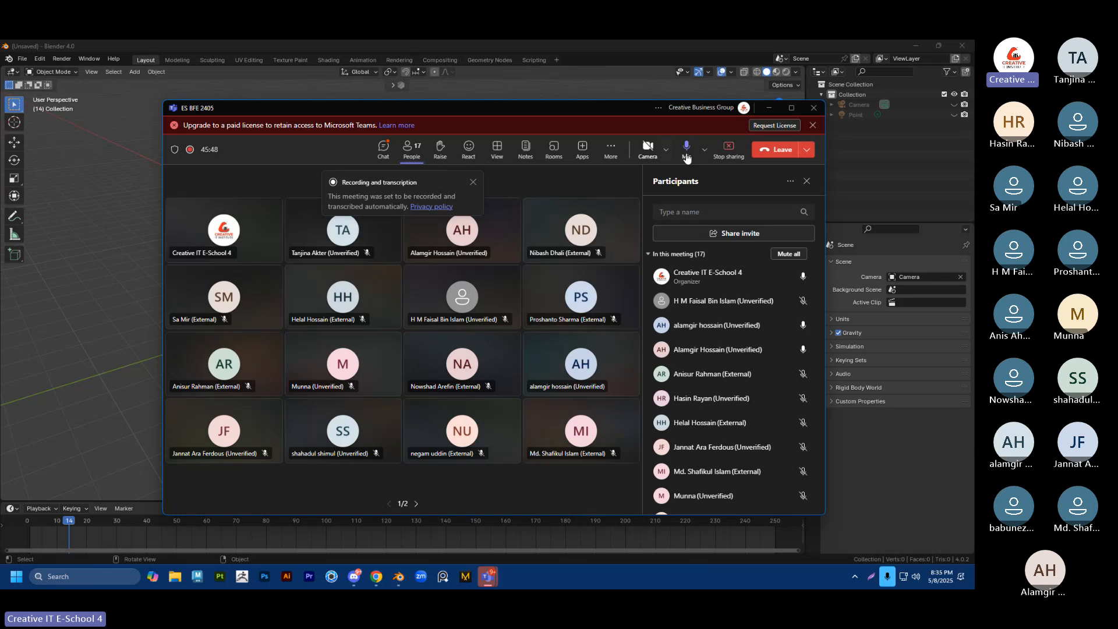
pyautogui.click(763, 108)
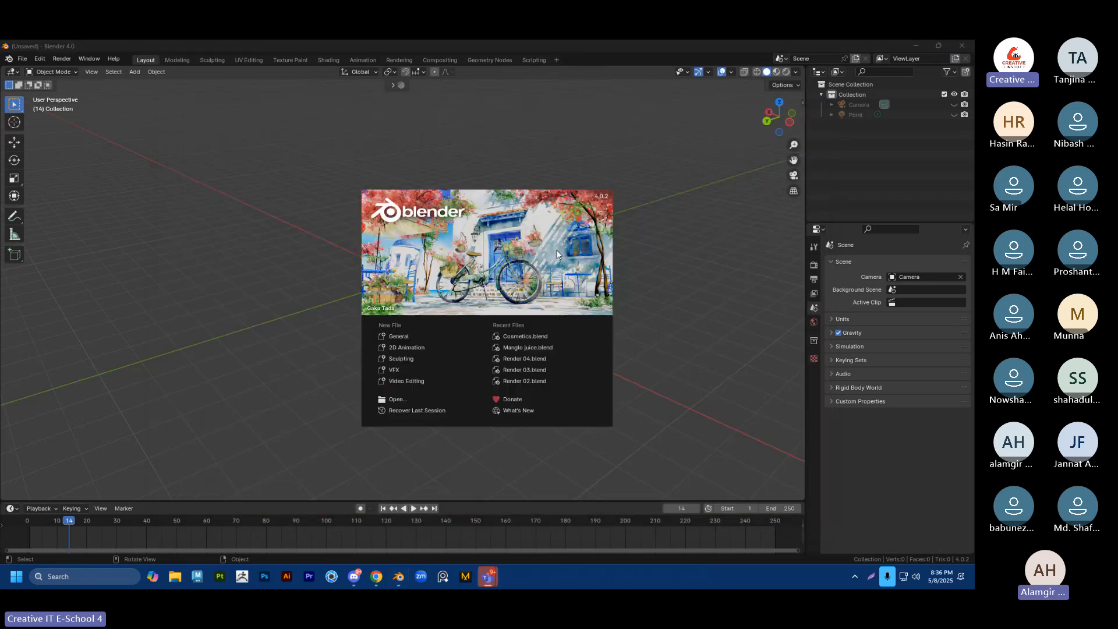
pyautogui.click(699, 208)
pyautogui.keyDown('shift'); pyautogui.moveTo(473, 331); pyautogui.dragTo(501, 334, button='middle'); pyautogui.keyUp('shift')
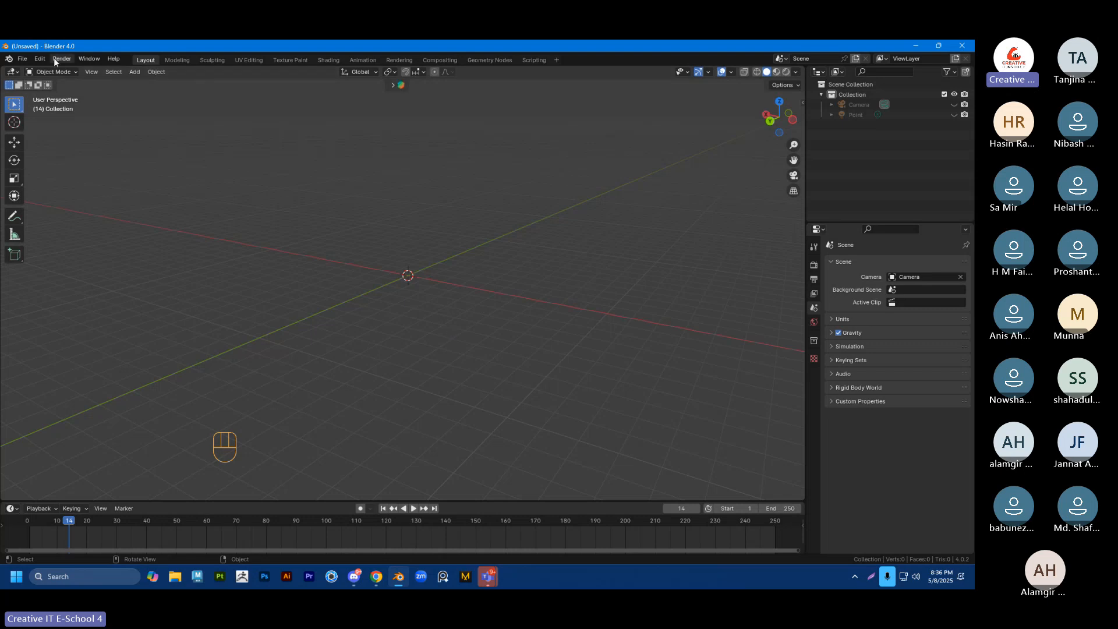
# Step: Add a UV sphere at the scene origin and scale it up by about 6.09
pyautogui.hotkey('shift', 'a')
pyautogui.moveTo(400, 256)
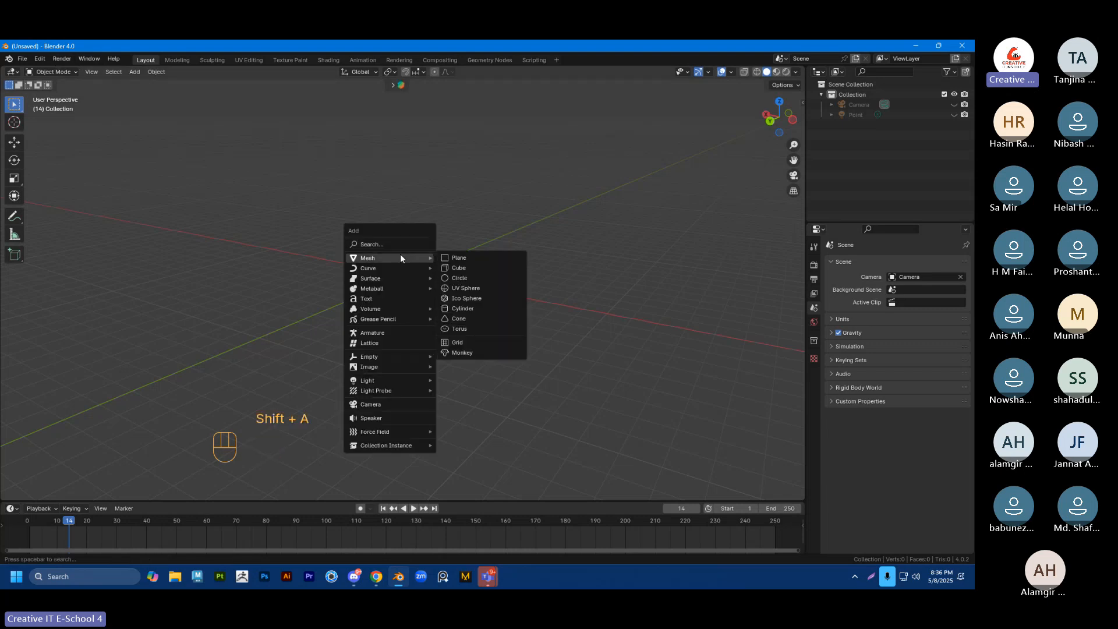
pyautogui.click(452, 290)
pyautogui.press('s')
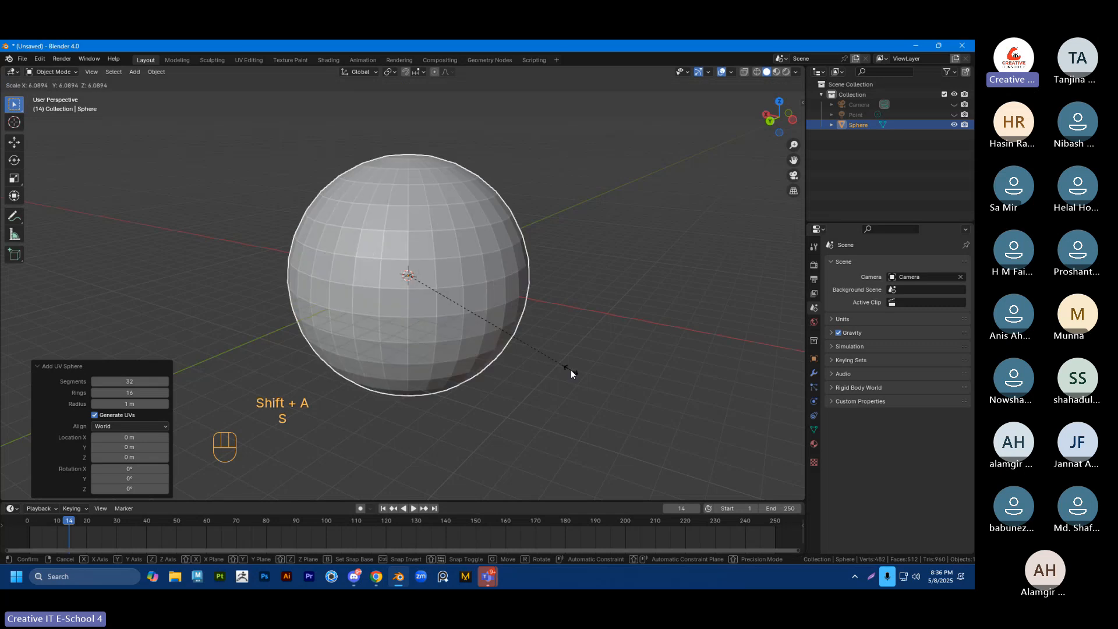
pyautogui.click(539, 271)
# Step: Add a plane through the sphere's centre and scale it up by about 33.2 as a large ground
pyautogui.hotkey('shift', 'a')
pyautogui.moveTo(539, 271)
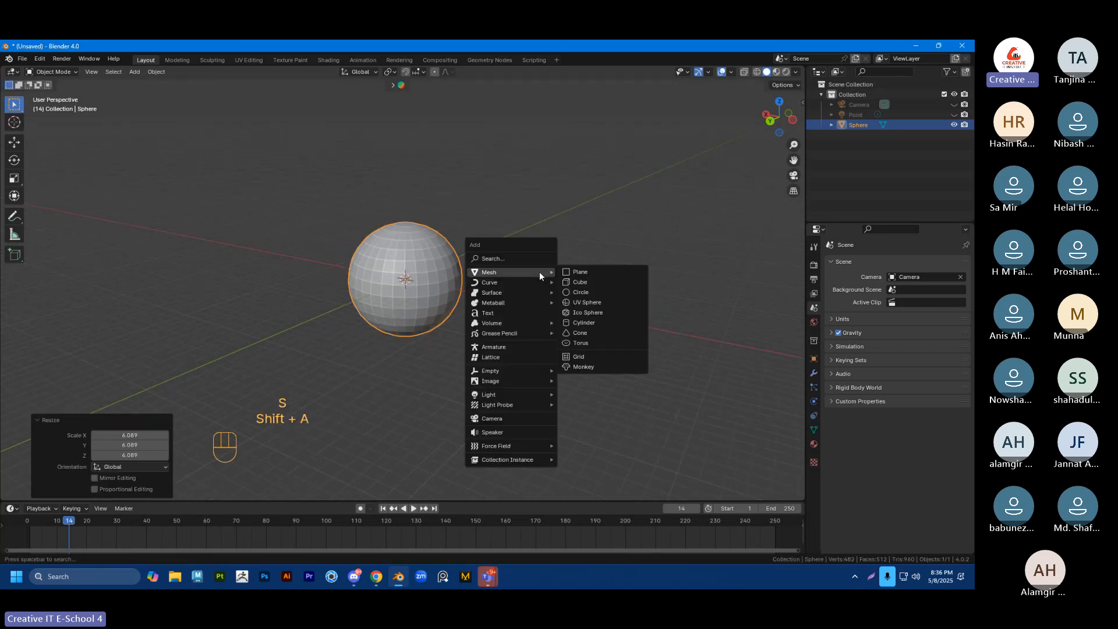
pyautogui.click(578, 272)
pyautogui.scroll(-4, 507, 305)
pyautogui.press('s')
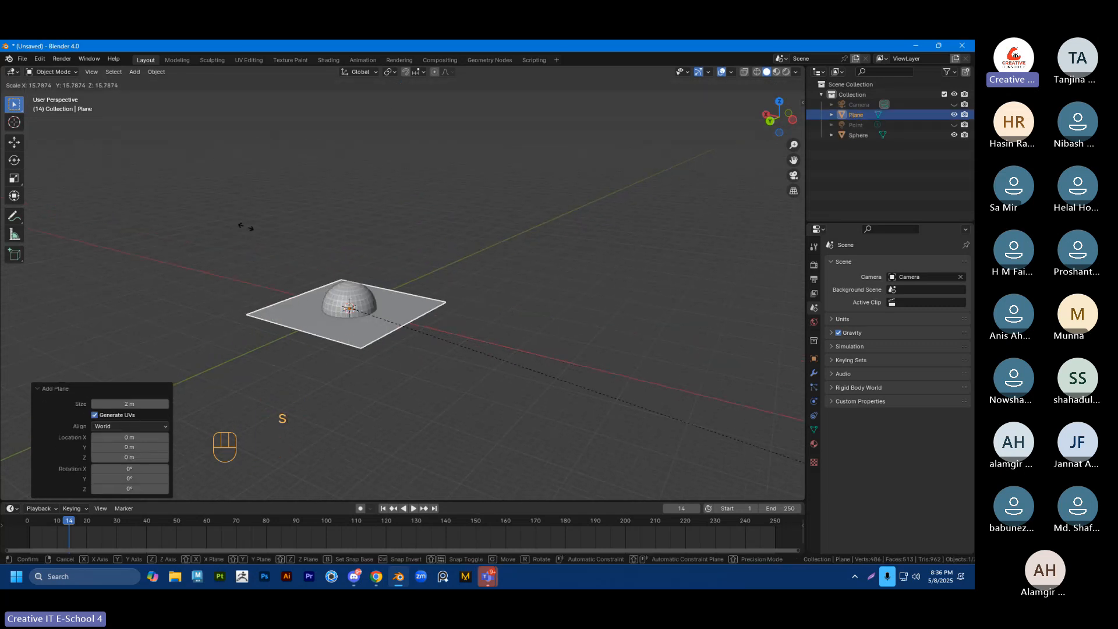
pyautogui.click(415, 119)
pyautogui.scroll(4, 465, 211)
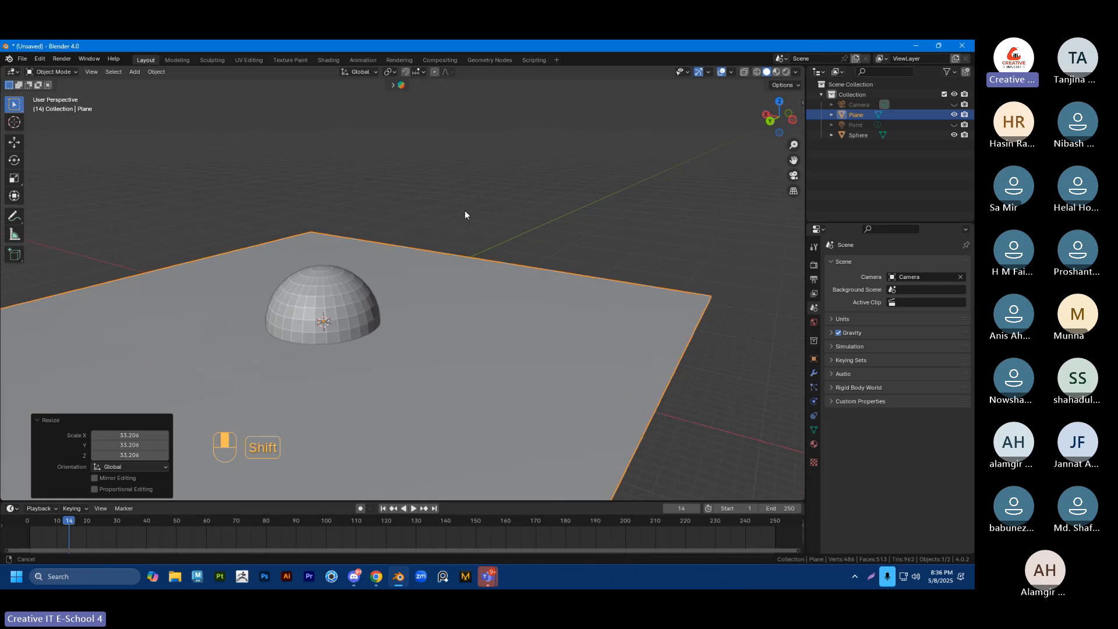
# Step: Scale the sphere down by a factor of about 0.18 so it is small against the plane
pyautogui.click(375, 294)
pyautogui.press('s')
pyautogui.click(418, 293)
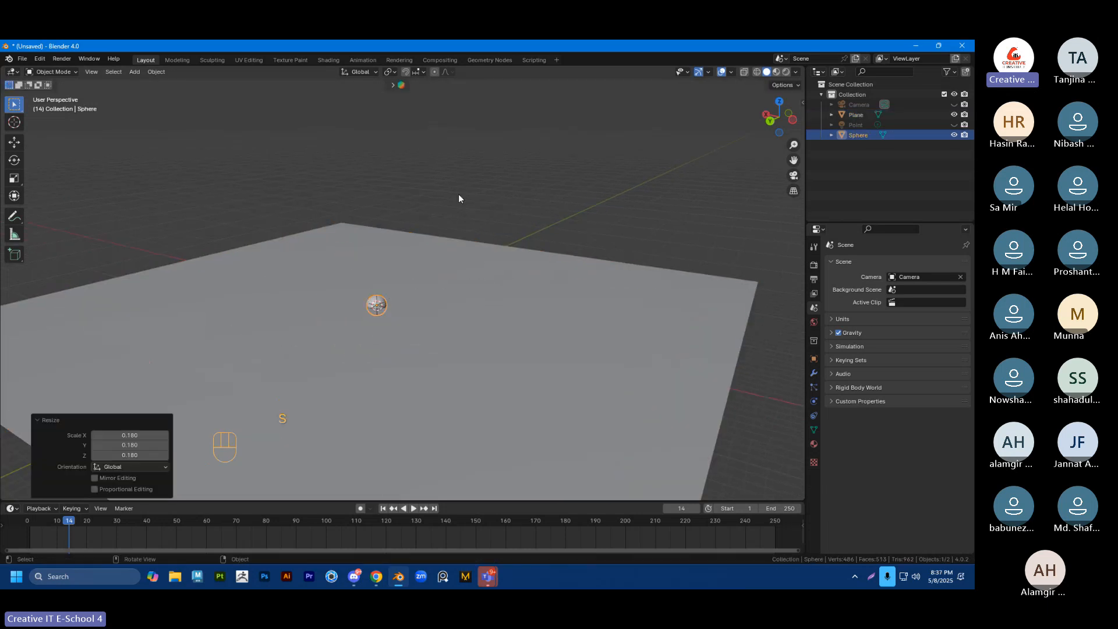
pyautogui.click(458, 194)
pyautogui.scroll(3, 431, 245)
pyautogui.keyDown('shift'); pyautogui.moveTo(375, 330); pyautogui.dragTo(418, 320, button='middle'); pyautogui.keyUp('shift')
pyautogui.click(401, 308)
pyautogui.press('s')
pyautogui.scroll(3, 415, 279)
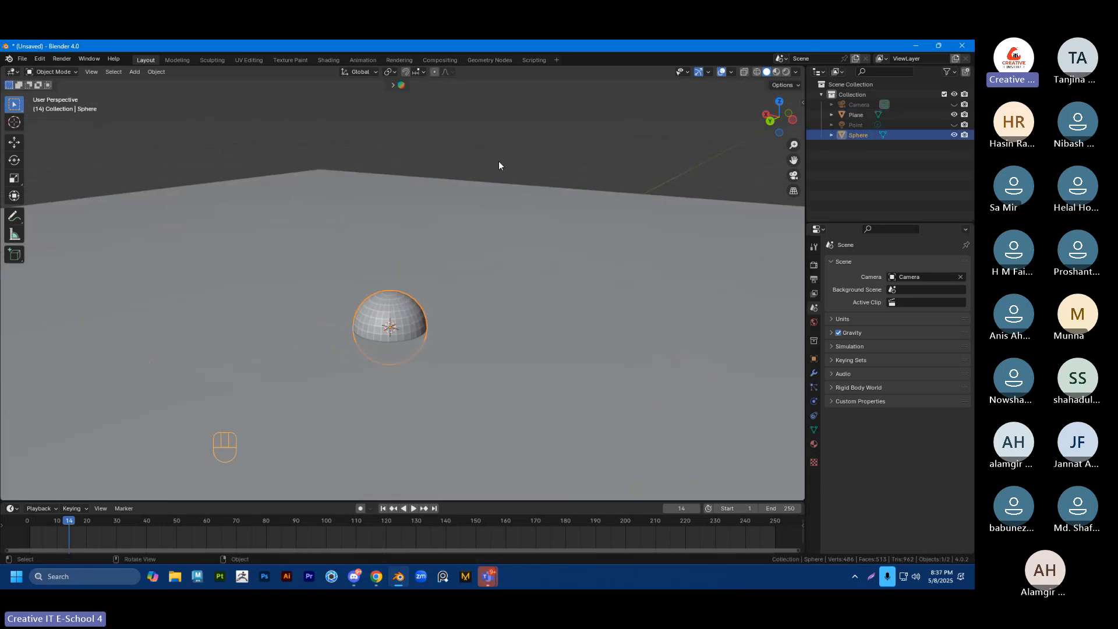
# Step: Examine the small sphere's size against the surrounding plane from close up and from different angles
pyautogui.click(466, 156)
pyautogui.click(398, 330)
pyautogui.scroll(2, 410, 329)
pyautogui.moveTo(403, 333); pyautogui.dragTo(490, 205, button='middle')
pyautogui.click(489, 208)
pyautogui.click(407, 335)
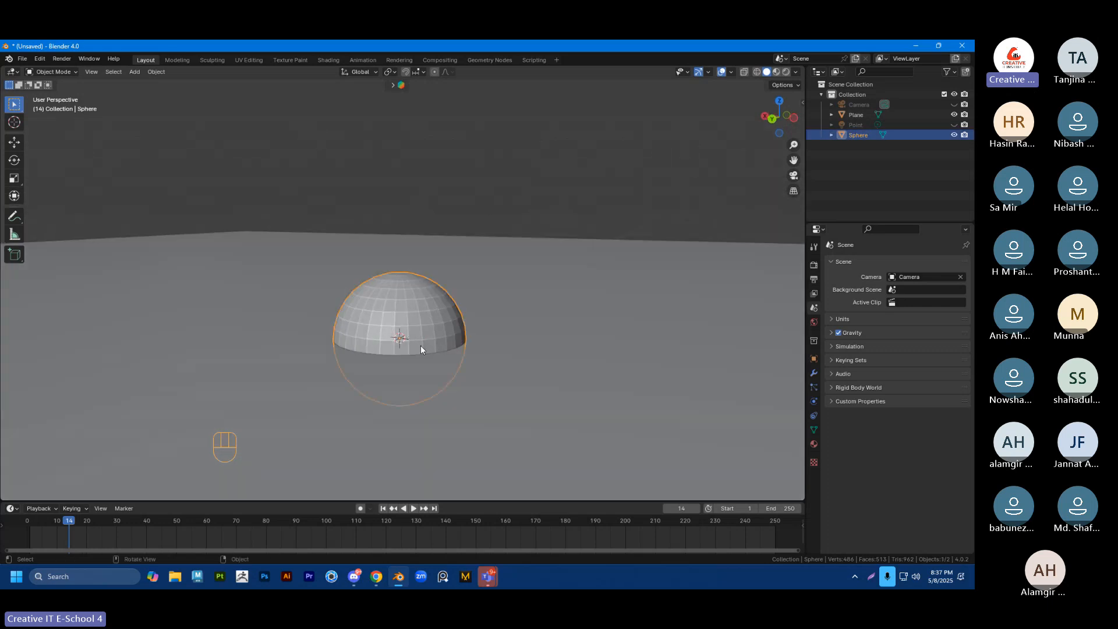
pyautogui.moveTo(438, 347)
pyautogui.mouseDown(button='middle')
pyautogui.moveTo(467, 331)
pyautogui.moveTo(438, 330)
pyautogui.moveTo(379, 271)
pyautogui.mouseUp(button='middle')
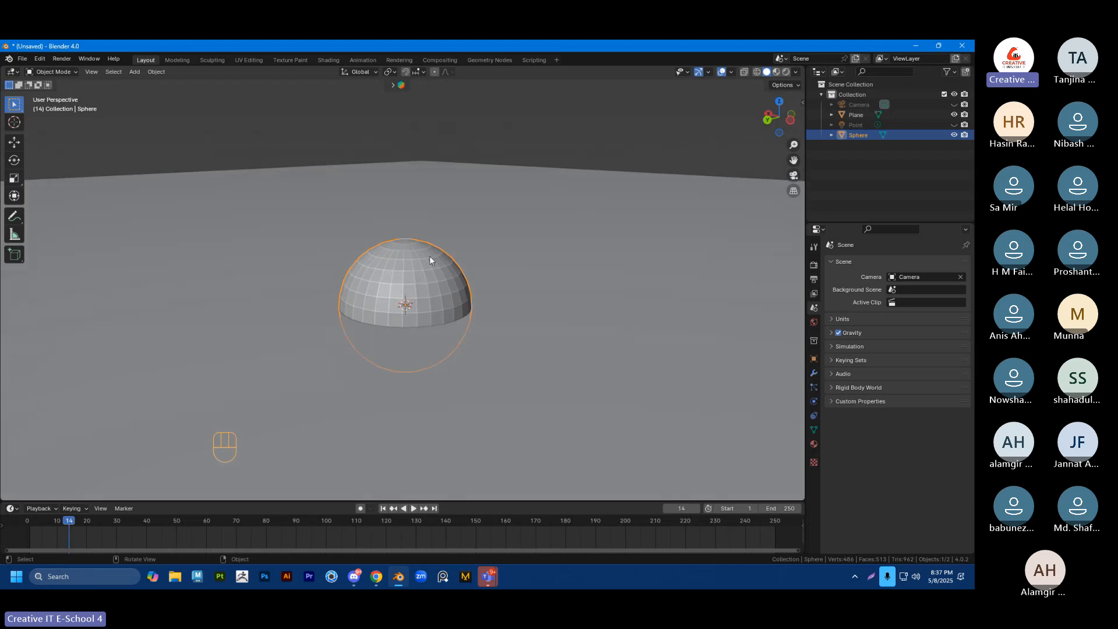
pyautogui.scroll(-5, 446, 305)
# Step: Select the large ground plane, view its full extent around the sphere, and delete it
pyautogui.click(490, 279)
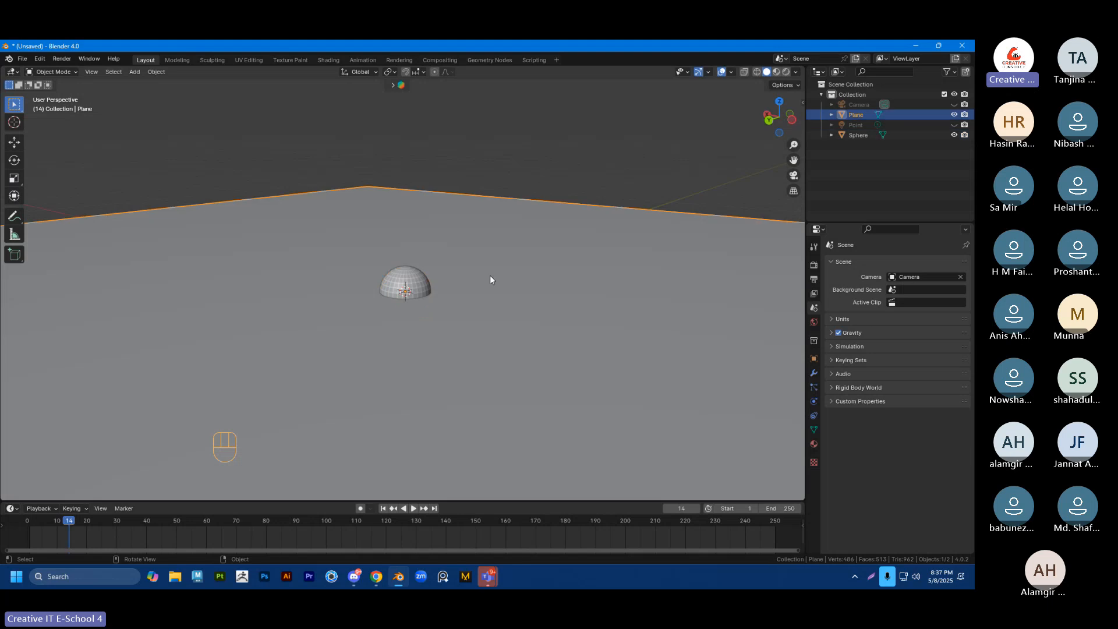
pyautogui.scroll(-4, 480, 295)
pyautogui.scroll(-3, 450, 301)
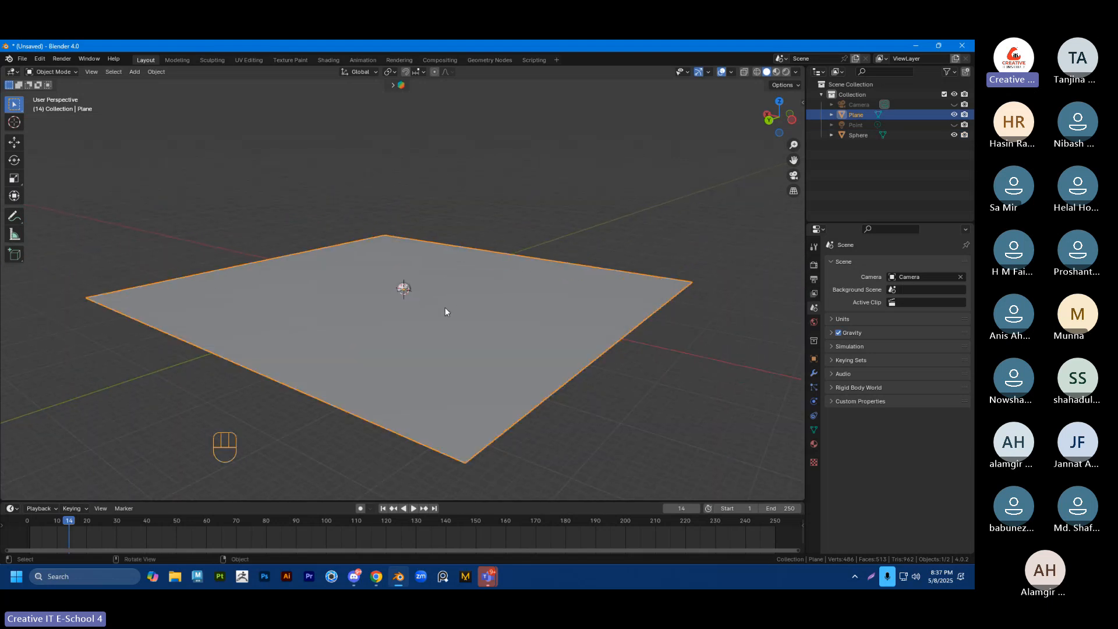
pyautogui.moveTo(444, 312); pyautogui.dragTo(278, 360, button='middle')
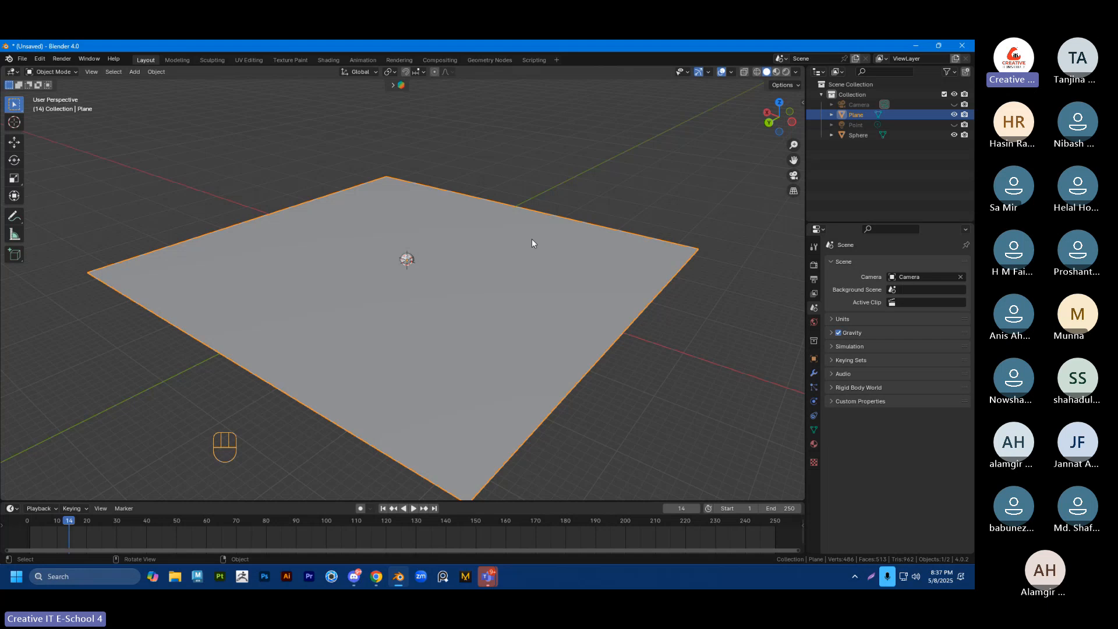
pyautogui.scroll(3, 535, 299)
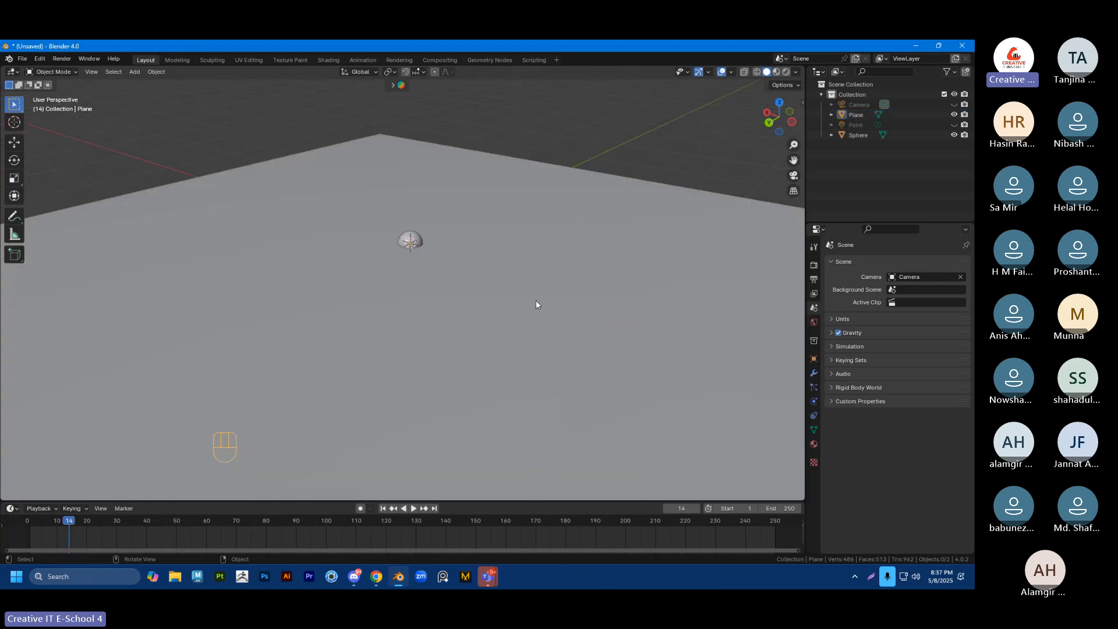
pyautogui.press('Delete')
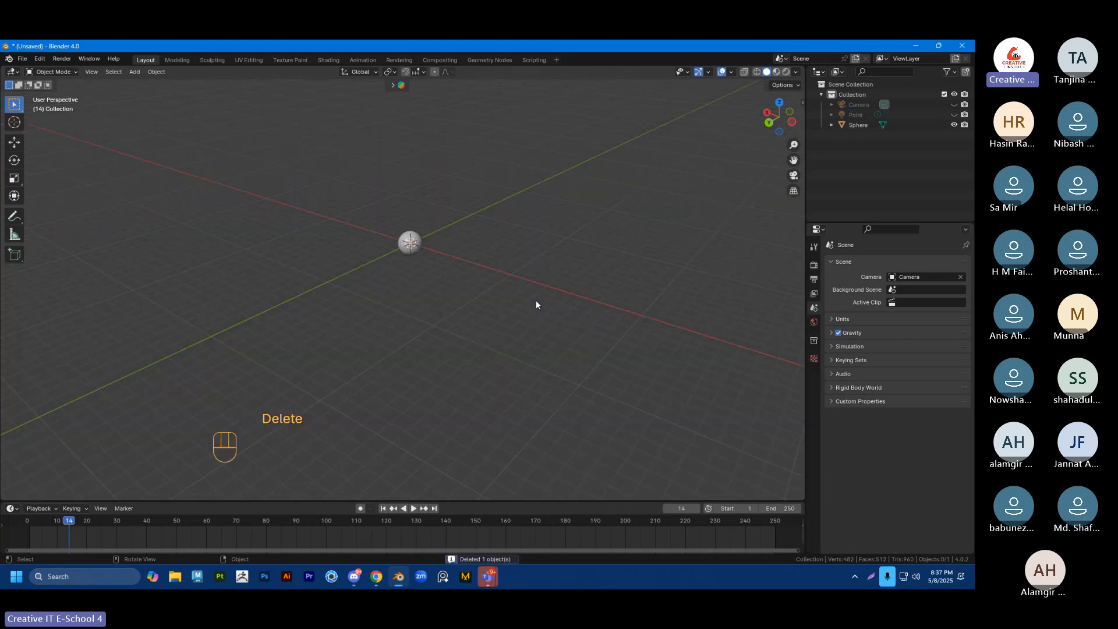
# Step: Select the remaining sphere and frame it in the viewport
pyautogui.click(393, 255)
pyautogui.press('KP_Decimal')
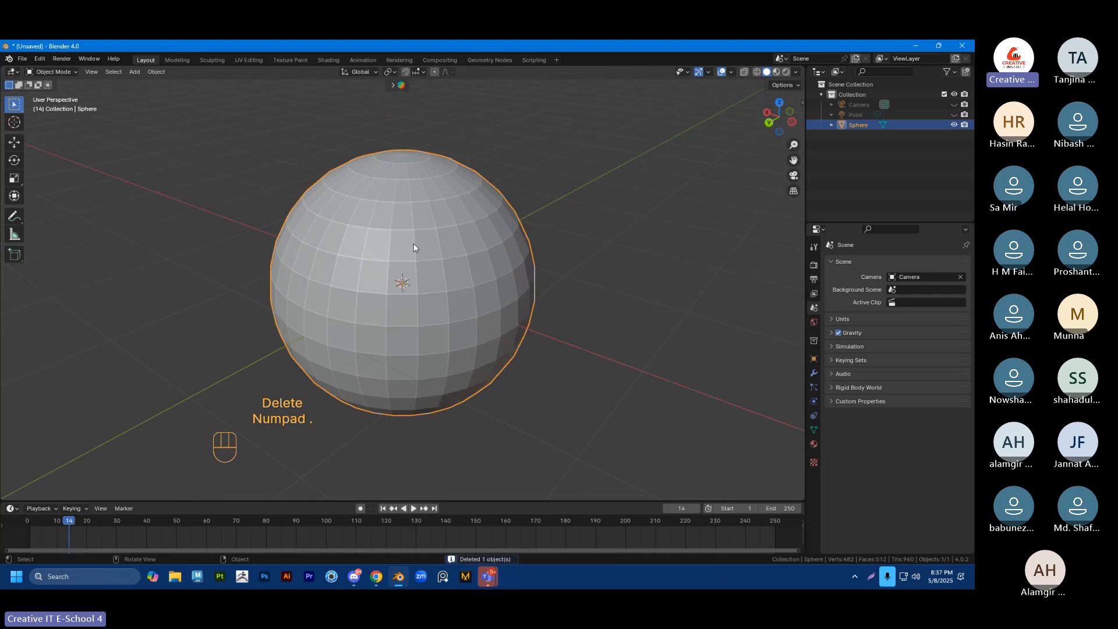
pyautogui.scroll(-4, 524, 315)
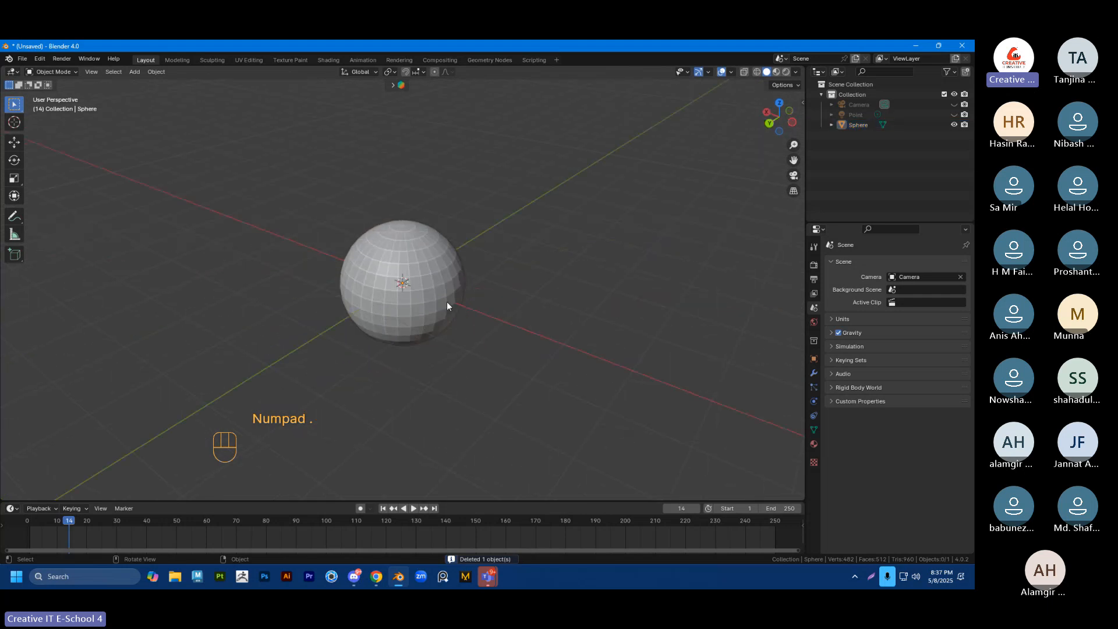
pyautogui.moveTo(475, 322); pyautogui.dragTo(480, 299, button='middle')
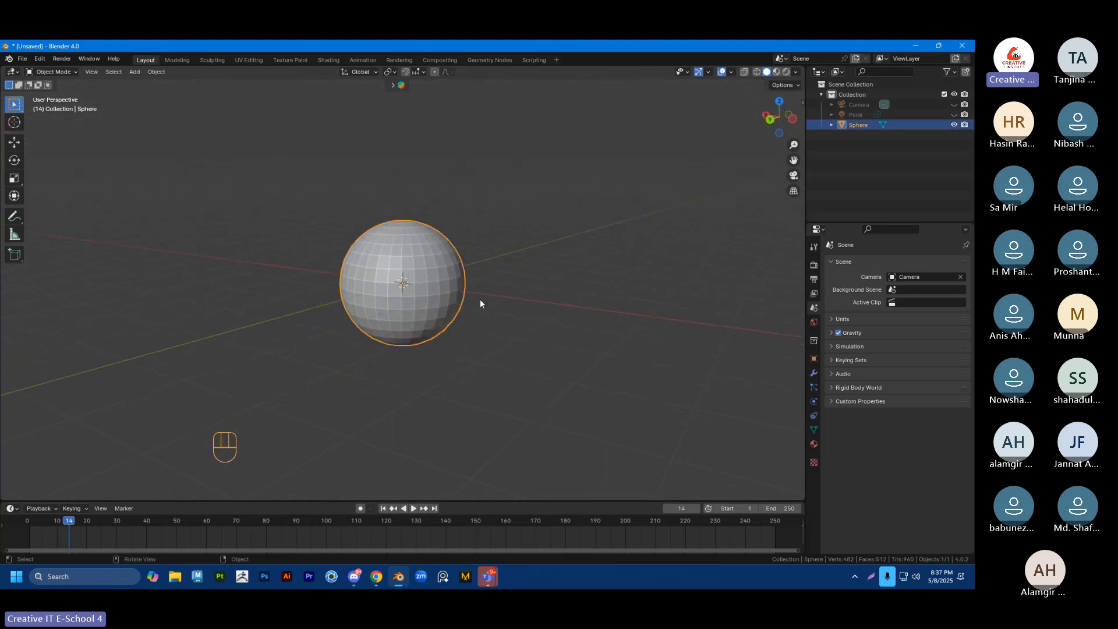
pyautogui.click(527, 285)
pyautogui.click(441, 308)
pyautogui.click(483, 292)
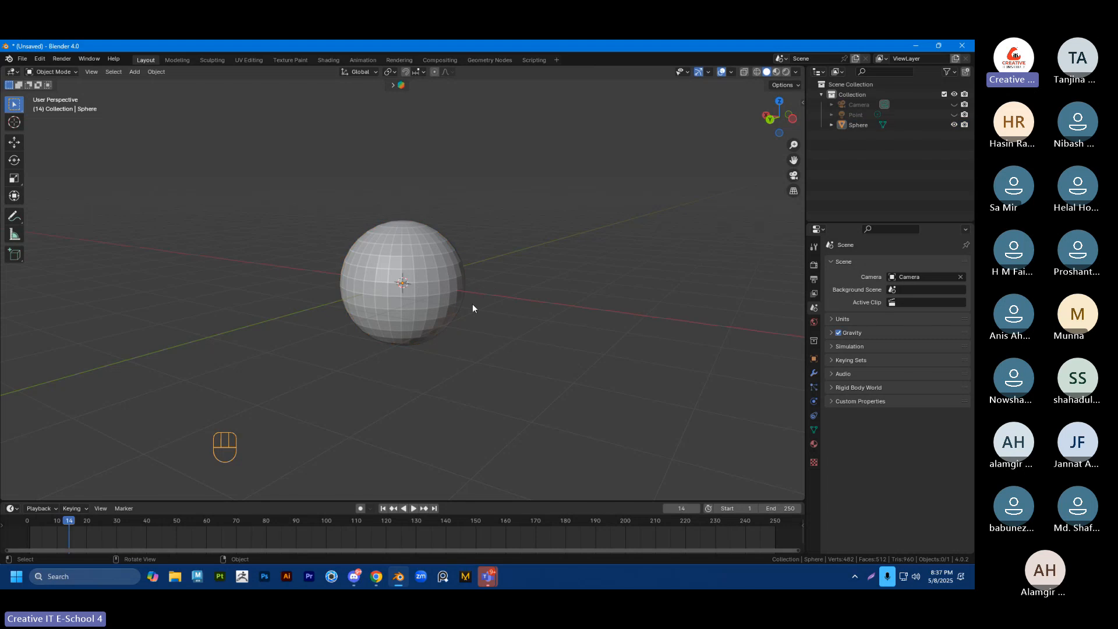
pyautogui.click(442, 305)
pyautogui.moveTo(498, 349); pyautogui.dragTo(499, 337, button='middle')
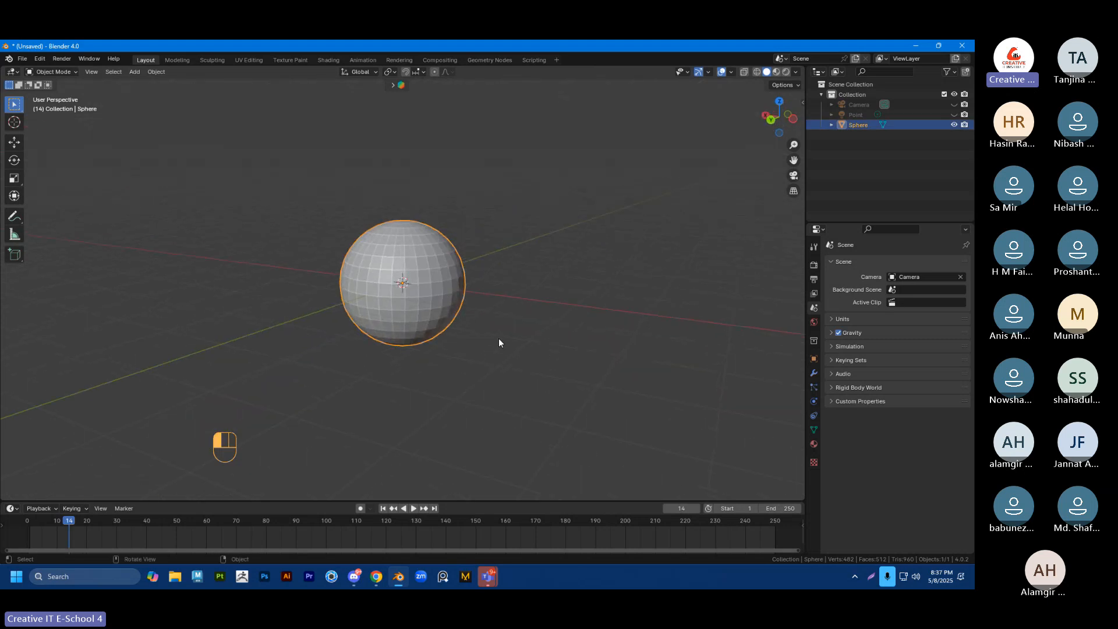
pyautogui.moveTo(437, 312)
pyautogui.mouseDown(button='middle')
pyautogui.moveTo(480, 340)
pyautogui.moveTo(481, 316)
pyautogui.mouseUp(button='middle')
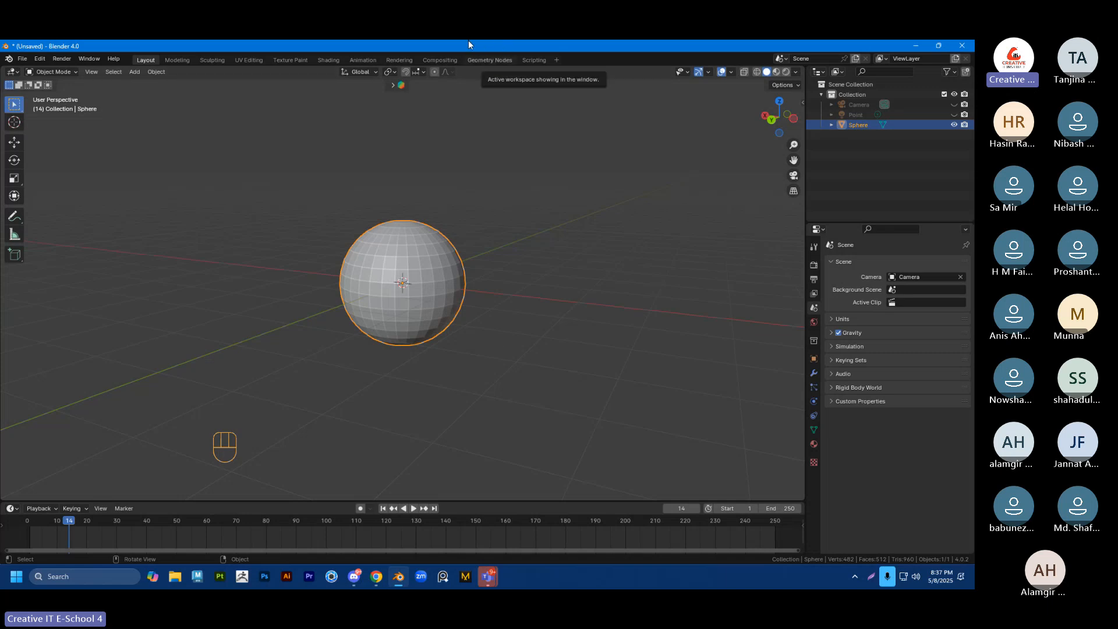
pyautogui.click(519, 244)
# Step: Switch to Chrome and search Google in a new tab for "metal rust texture", showing the image results
pyautogui.click(376, 577)
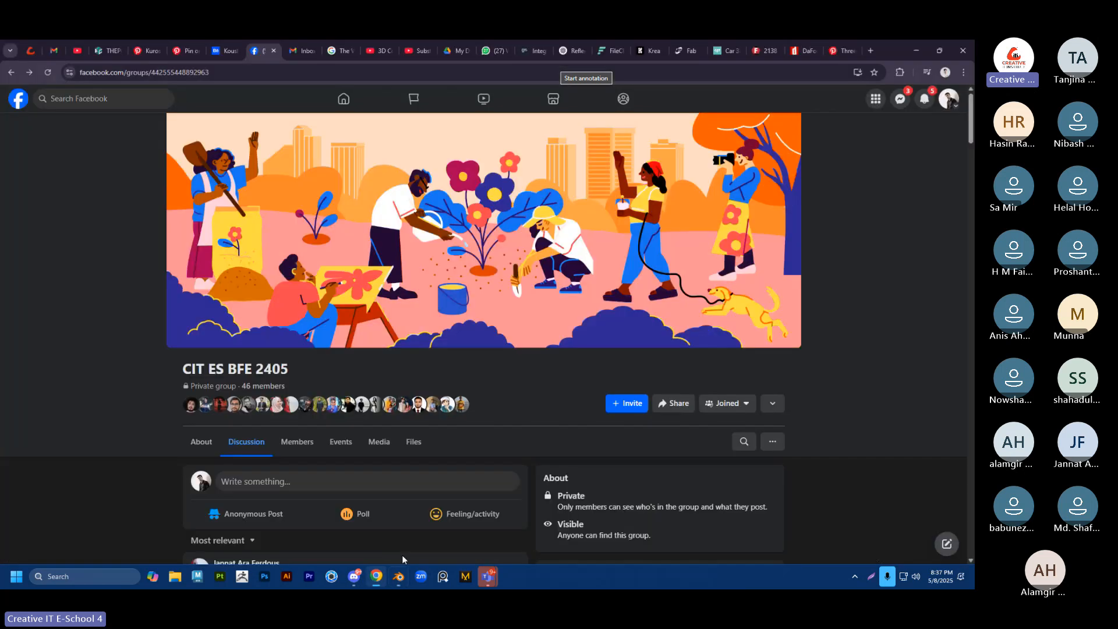
pyautogui.hotkey('ctrl', 't')
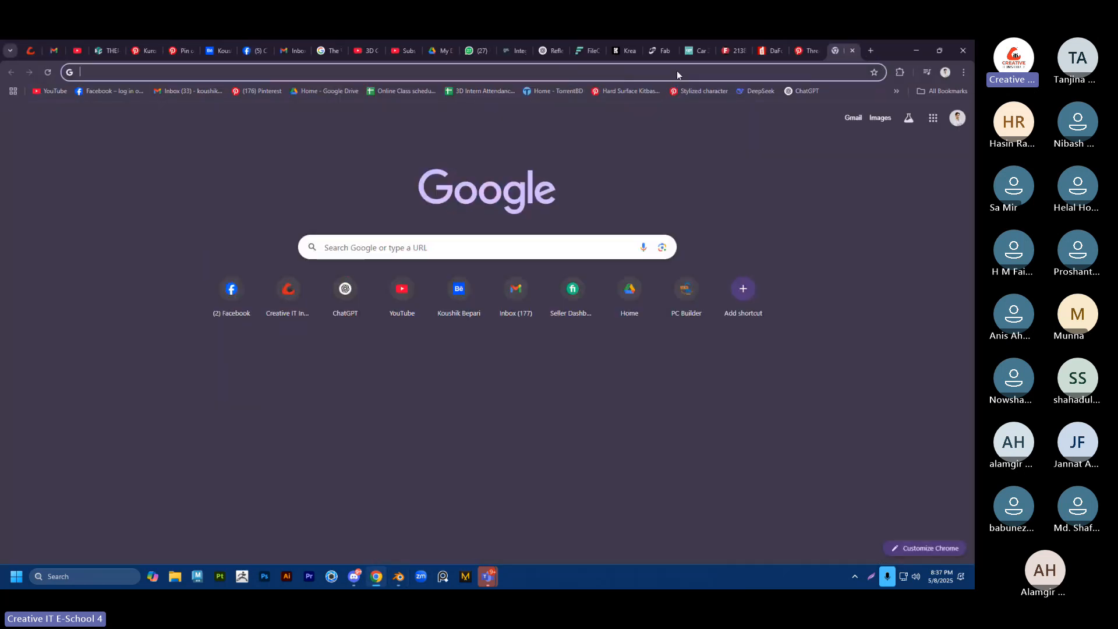
pyautogui.write('metal')
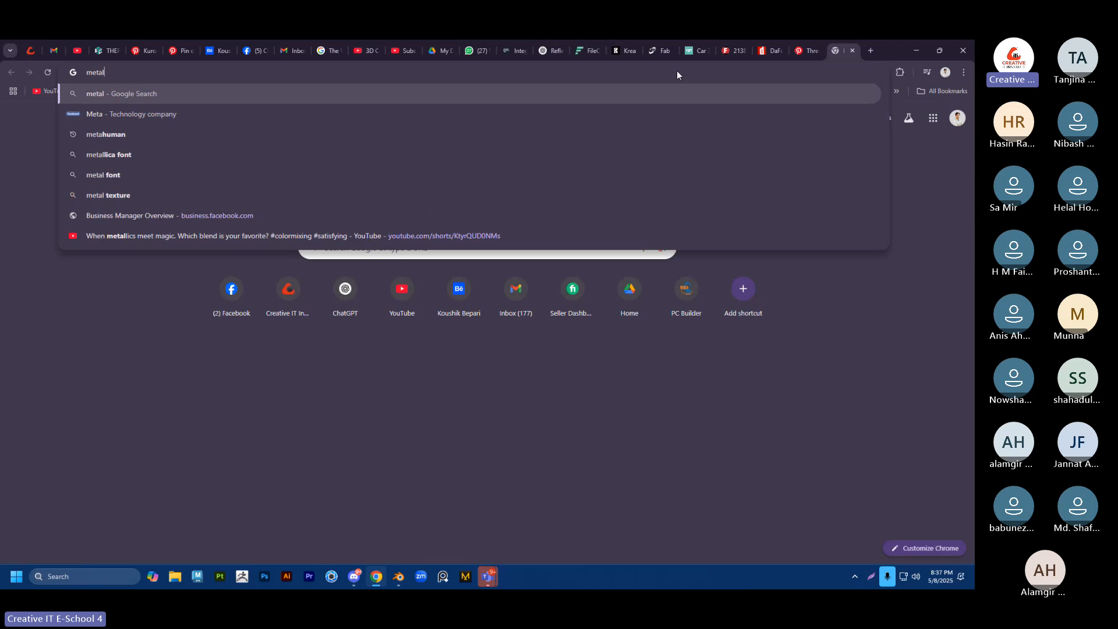
pyautogui.write(' rust')
pyautogui.press('Return')
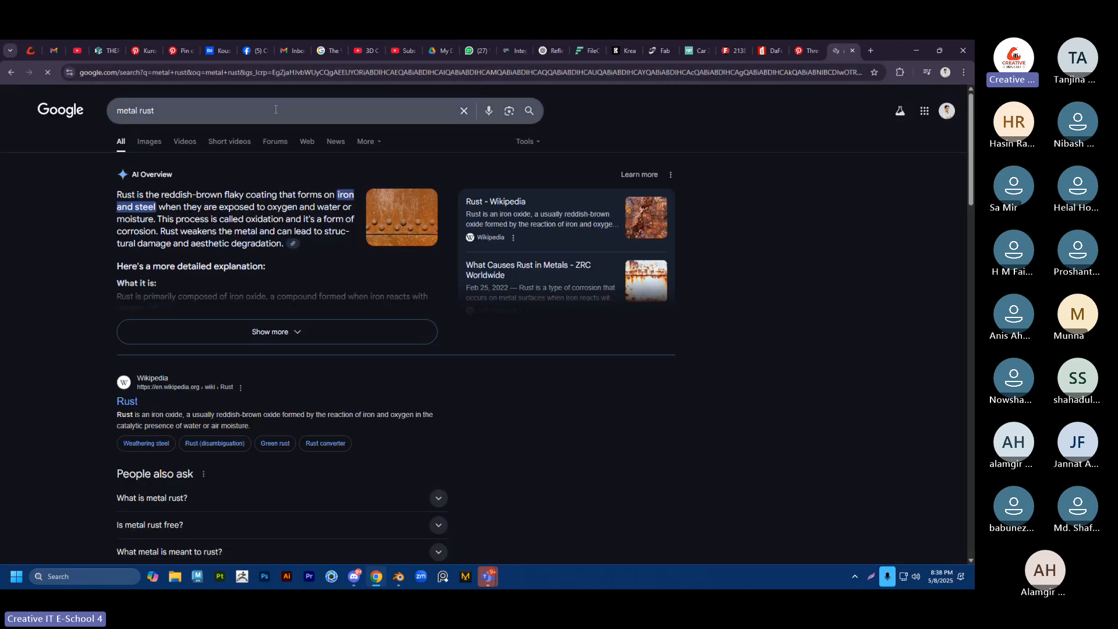
pyautogui.click(276, 109)
pyautogui.write('tex')
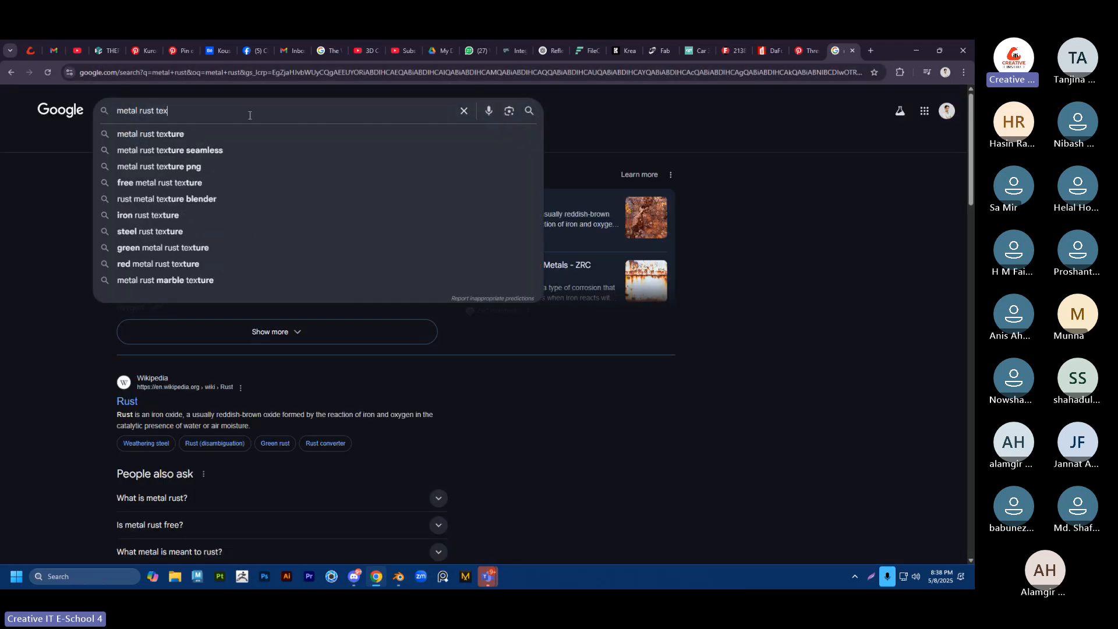
pyautogui.write('ture')
pyautogui.press('Return')
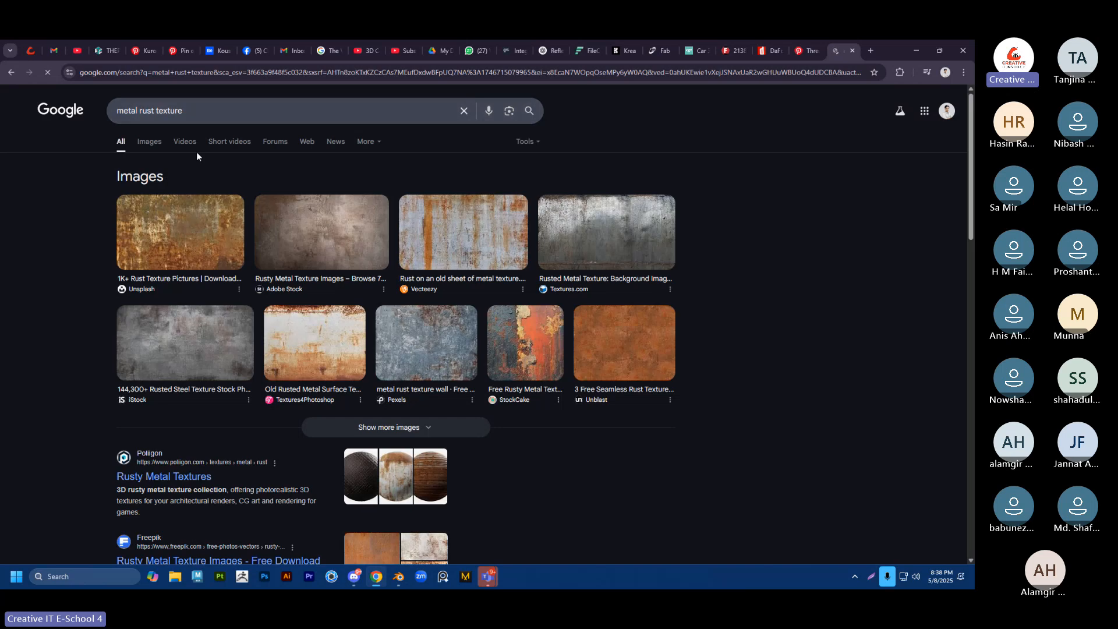
pyautogui.click(153, 143)
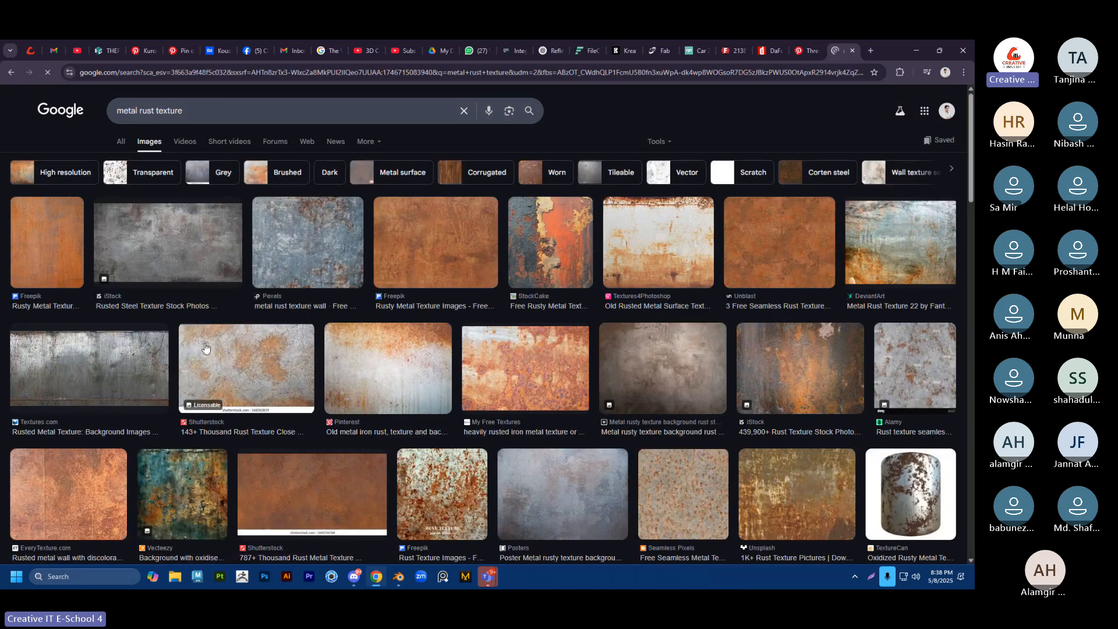
# Step: Save the blue-grey "Poster Metal rusty texture background rust steel" image to the Downloads folder and open that folder in File Explorer
pyautogui.click(566, 491)
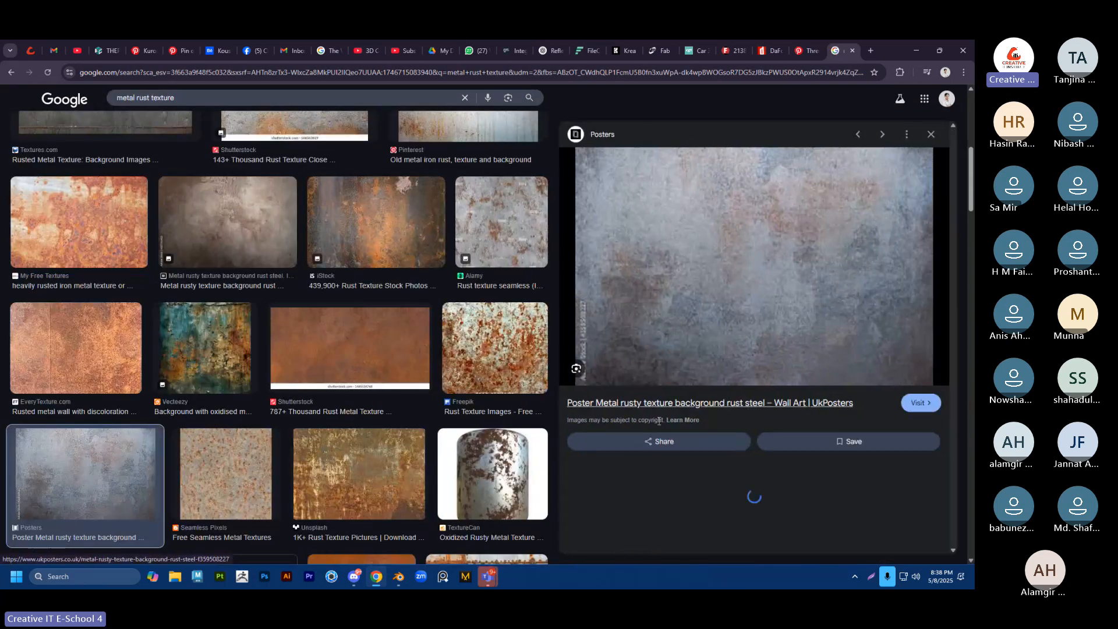
pyautogui.scroll(-3, 697, 306)
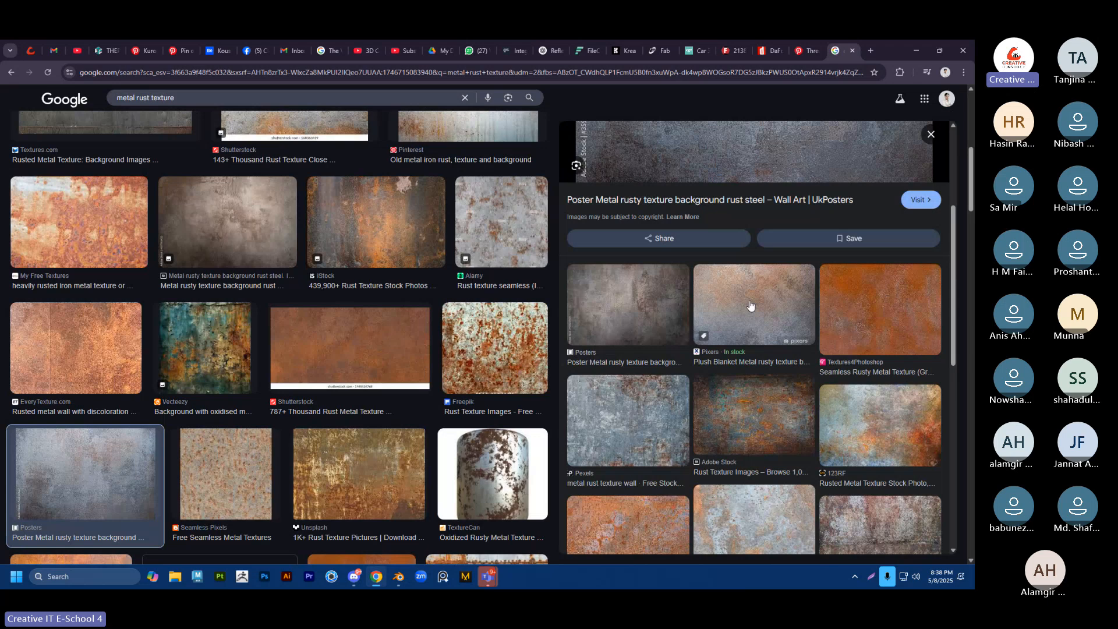
pyautogui.scroll(3, 750, 305)
pyautogui.rightClick(760, 317)
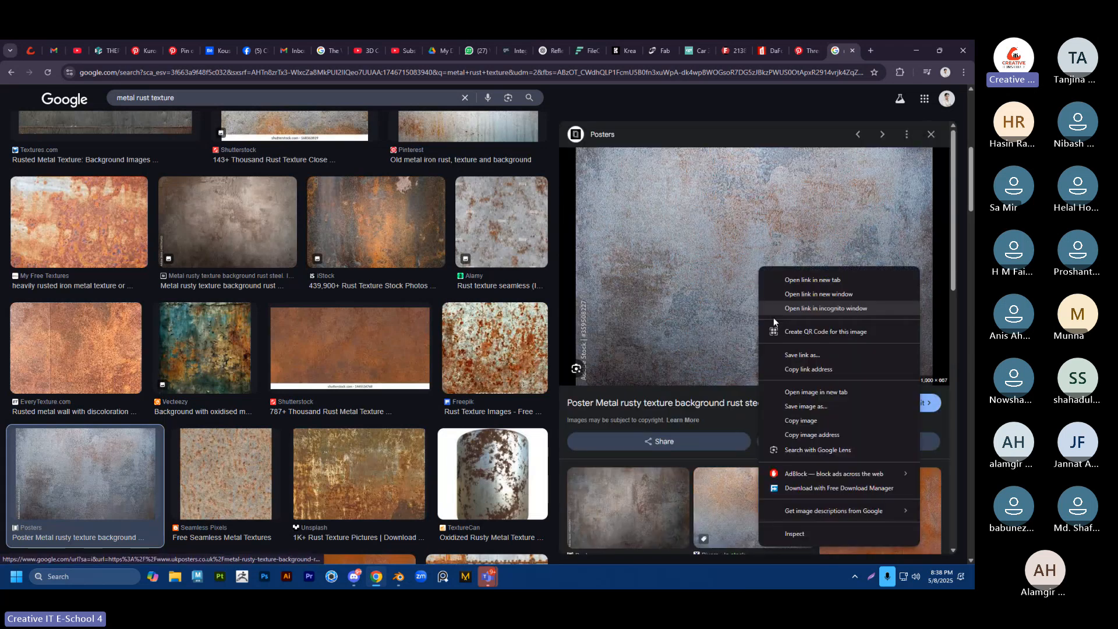
pyautogui.click(786, 407)
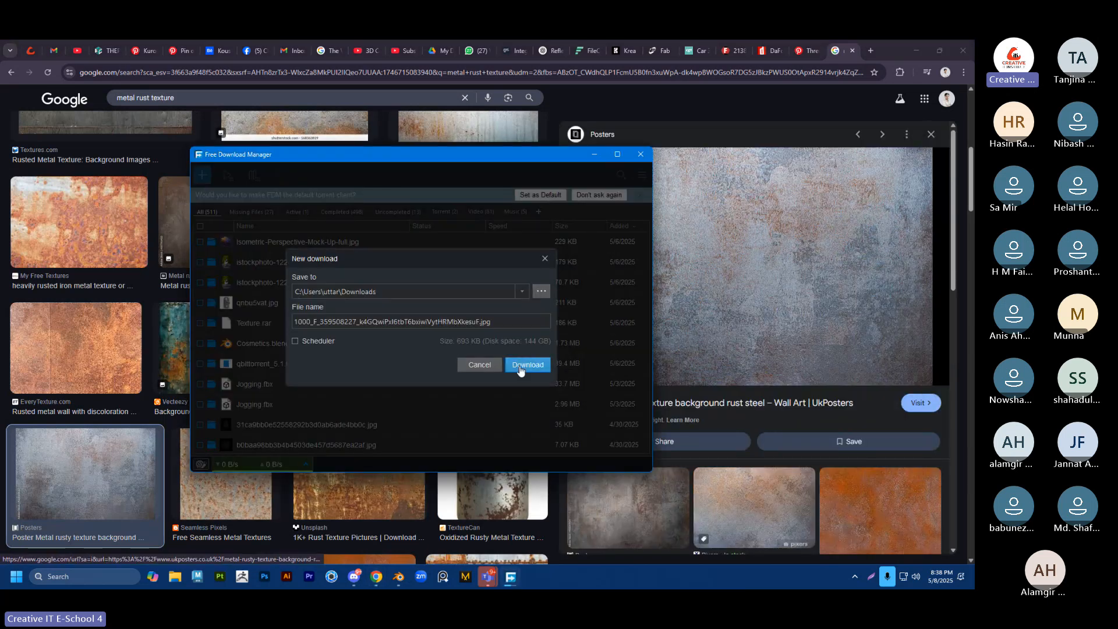
pyautogui.click(521, 365)
pyautogui.click(593, 156)
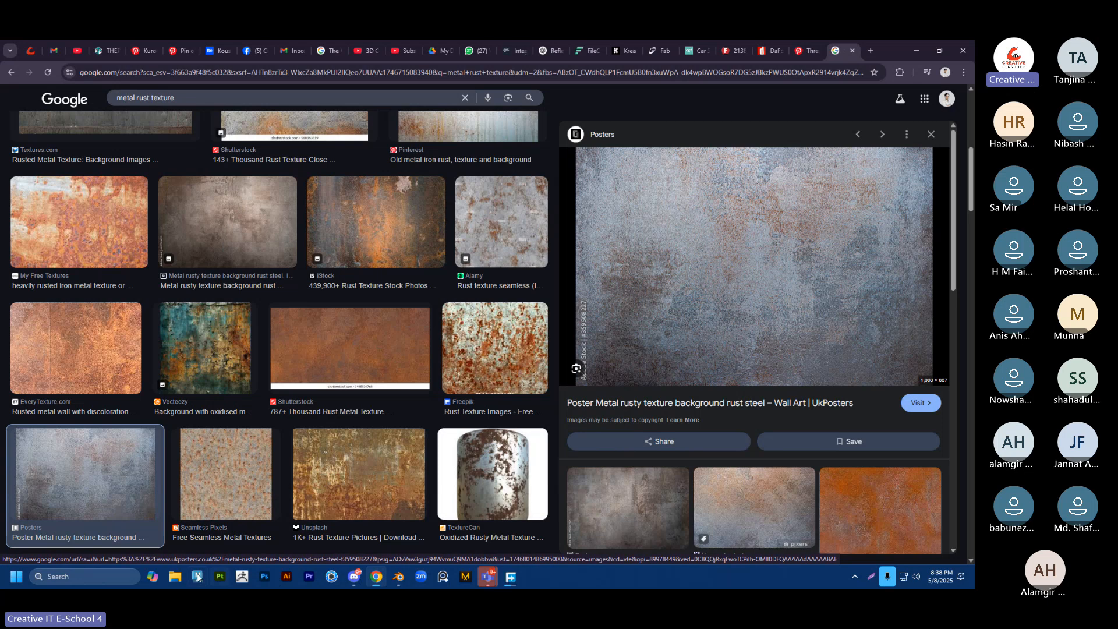
pyautogui.click(175, 577)
pyautogui.click(52, 181)
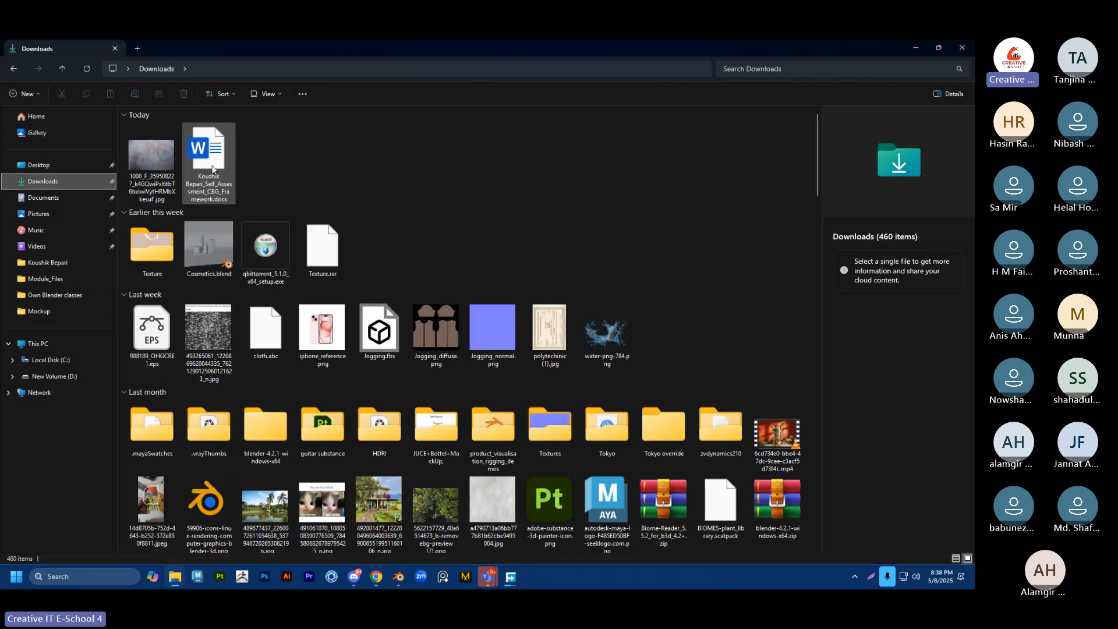
pyautogui.moveTo(158, 159); pyautogui.dragTo(245, 248)
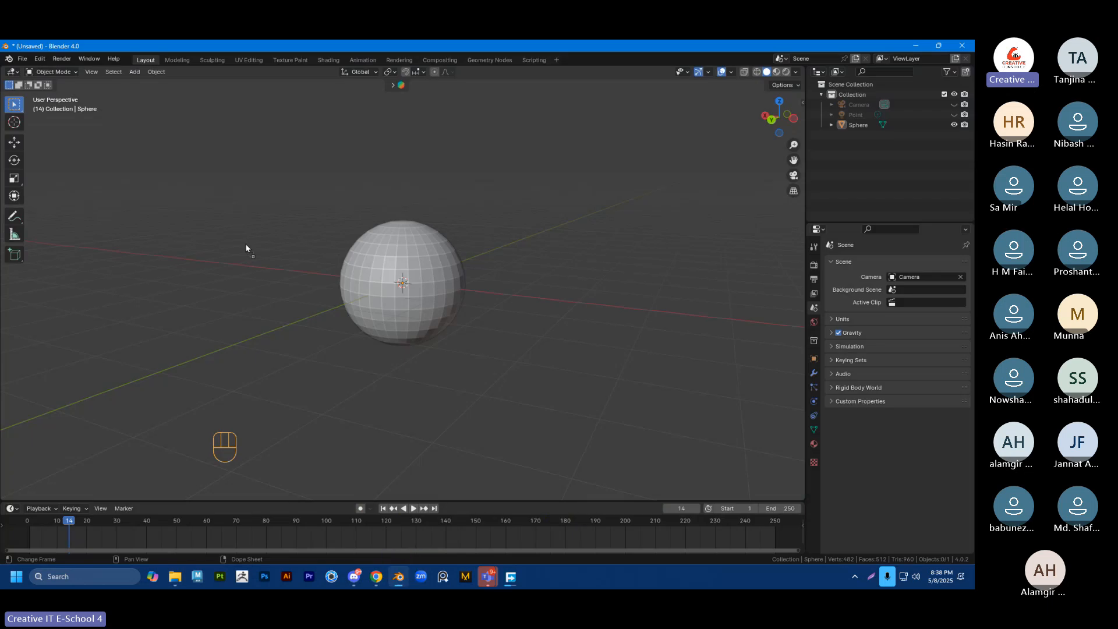
pyautogui.moveTo(311, 383); pyautogui.dragTo(312, 382)
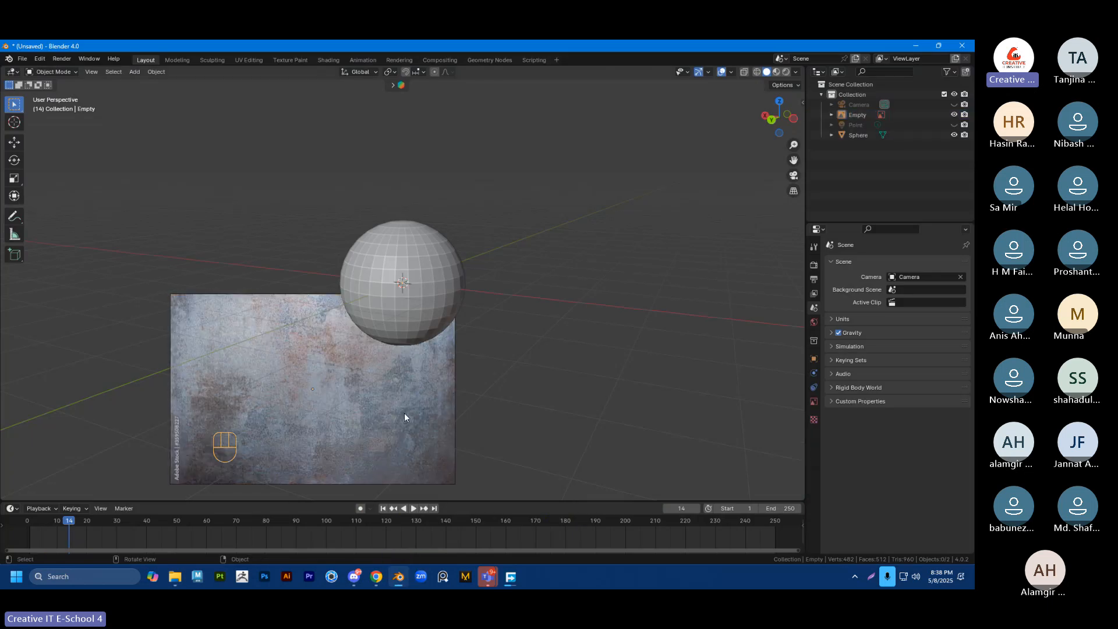
pyautogui.press('Delete')
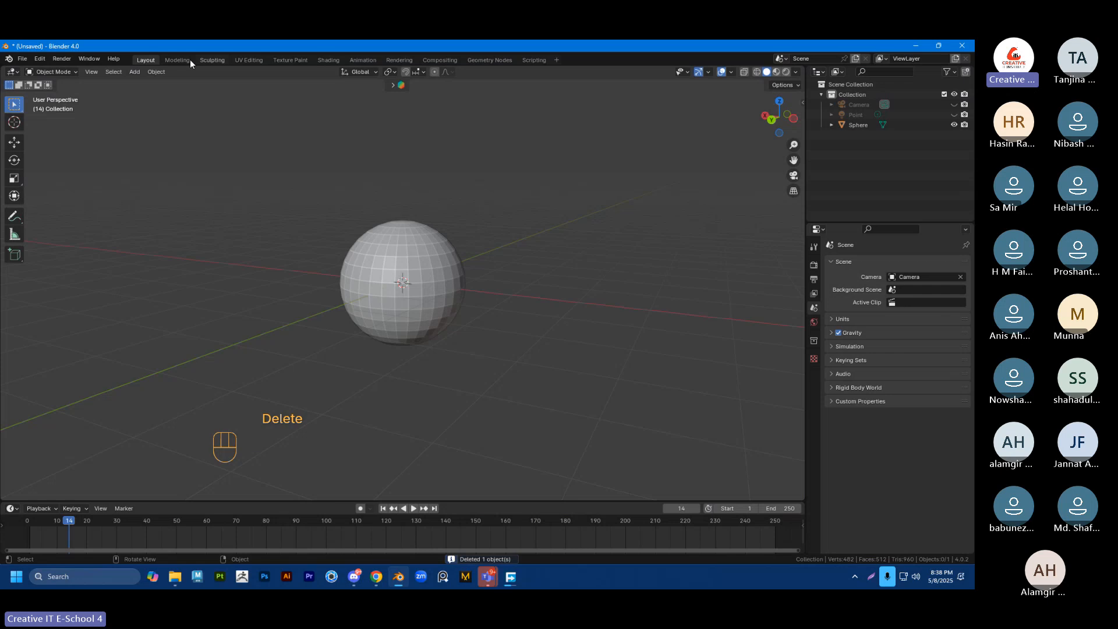
# Step: Switch to the Shading workspace, select the sphere and give it a new material
pyautogui.click(329, 60)
pyautogui.click(481, 260)
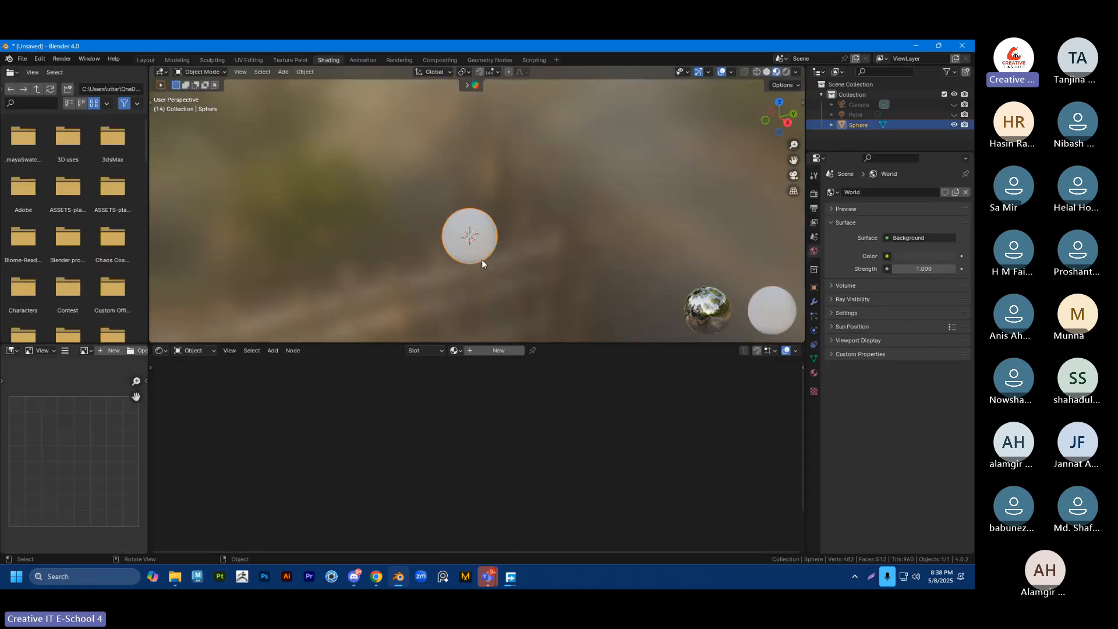
pyautogui.click(489, 350)
pyautogui.moveTo(418, 370); pyautogui.dragTo(450, 399, button='middle')
# Step: Add the downloaded rust image from the Downloads folder to the sphere's material nodes and connect its Color to Base Color
pyautogui.moveTo(175, 577)
pyautogui.click(174, 502)
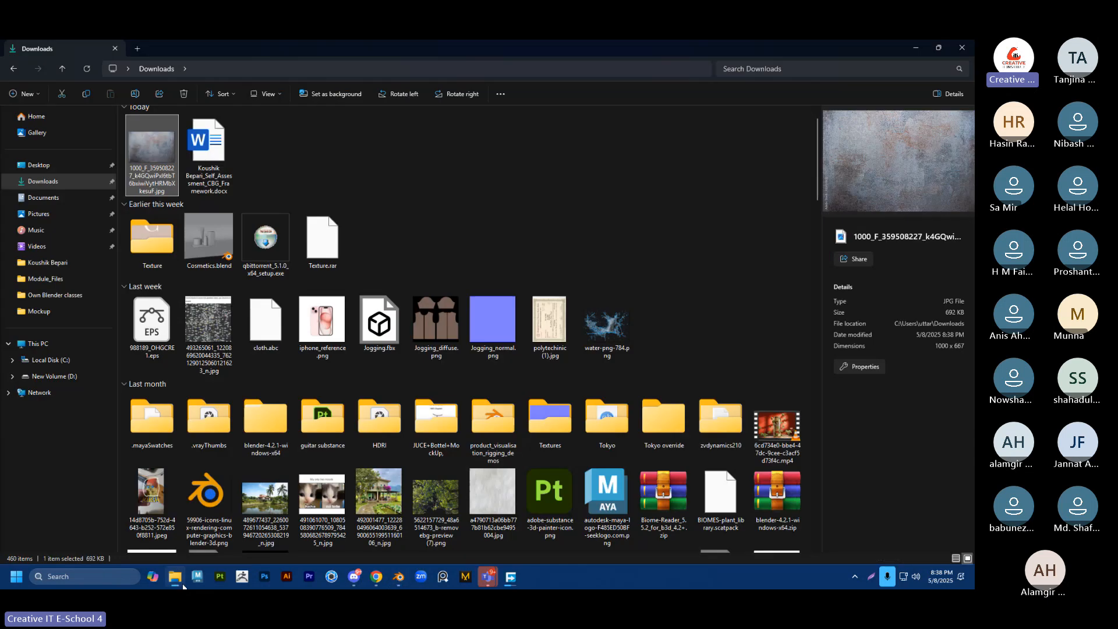
pyautogui.moveTo(152, 187); pyautogui.dragTo(434, 410)
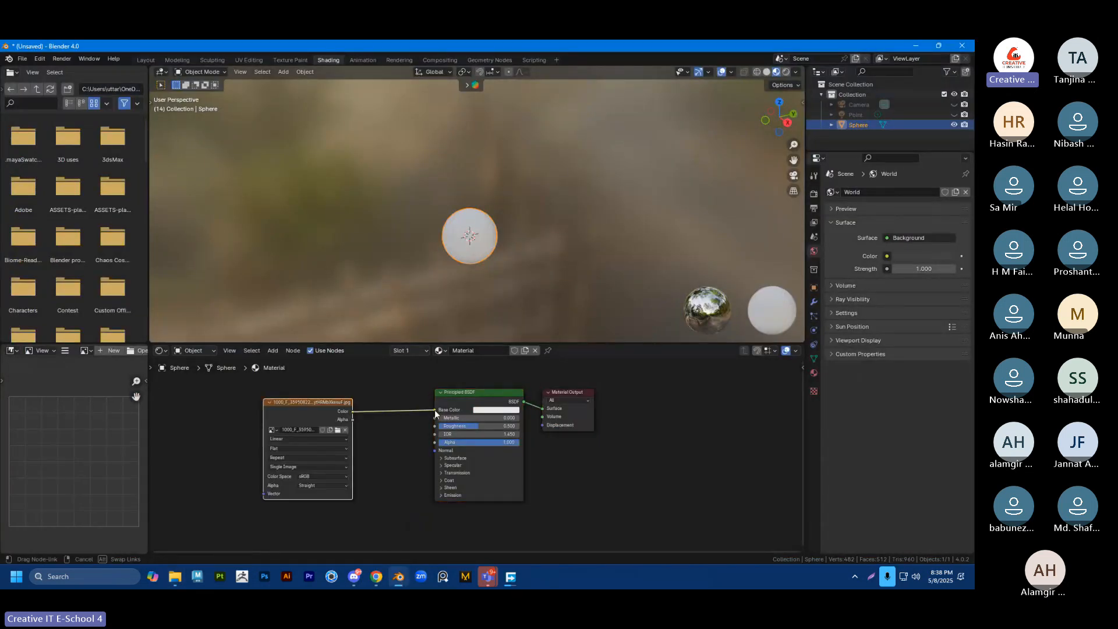
# Step: Examine the rust texture on the sphere up close, including the vertical seam where the image's edges meet
pyautogui.click(528, 228)
pyautogui.scroll(5, 531, 232)
pyautogui.keyDown('shift'); pyautogui.moveTo(546, 281); pyautogui.dragTo(556, 207, button='middle'); pyautogui.keyUp('shift')
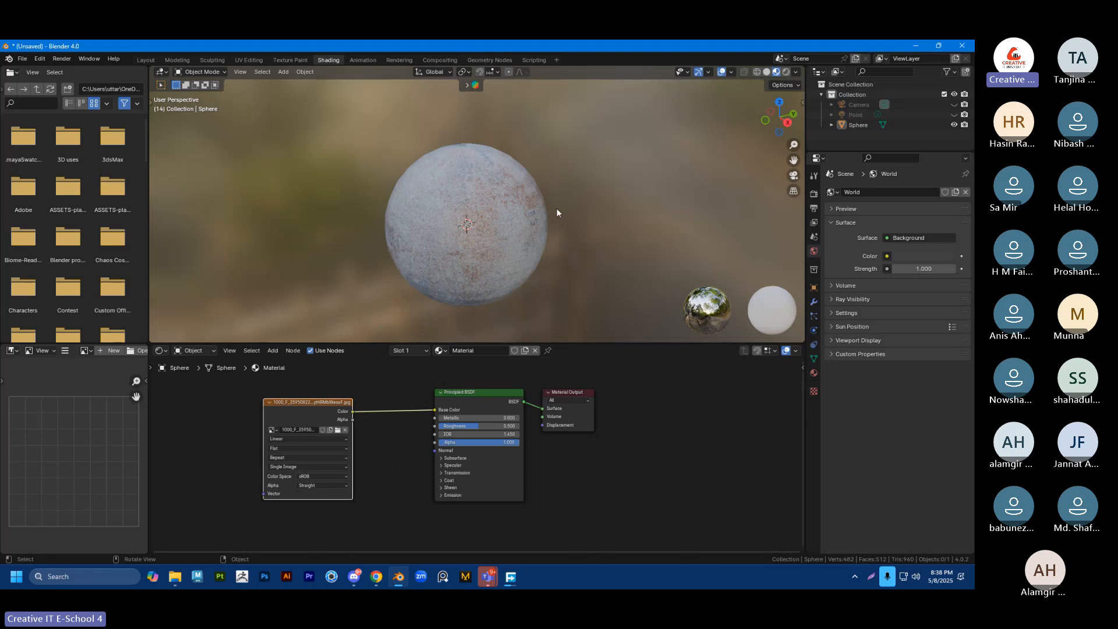
pyautogui.scroll(2, 470, 219)
pyautogui.moveTo(471, 219); pyautogui.dragTo(585, 287, button='middle')
pyautogui.scroll(3, 524, 218)
pyautogui.moveTo(513, 232); pyautogui.dragTo(561, 139, button='middle')
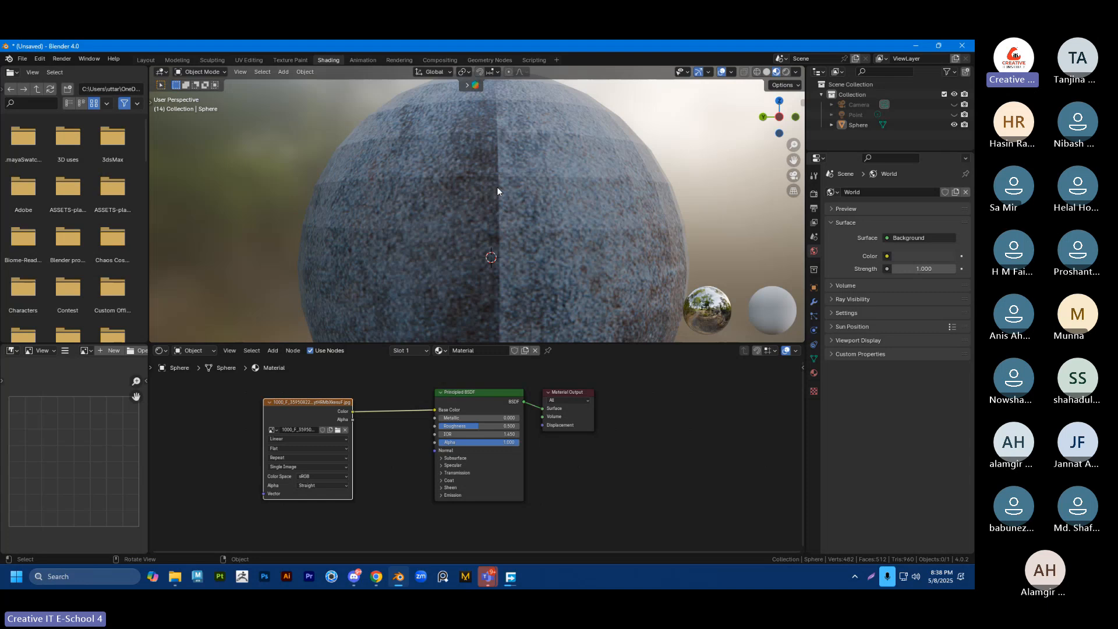
pyautogui.scroll(-5, 497, 186)
pyautogui.scroll(2, 492, 239)
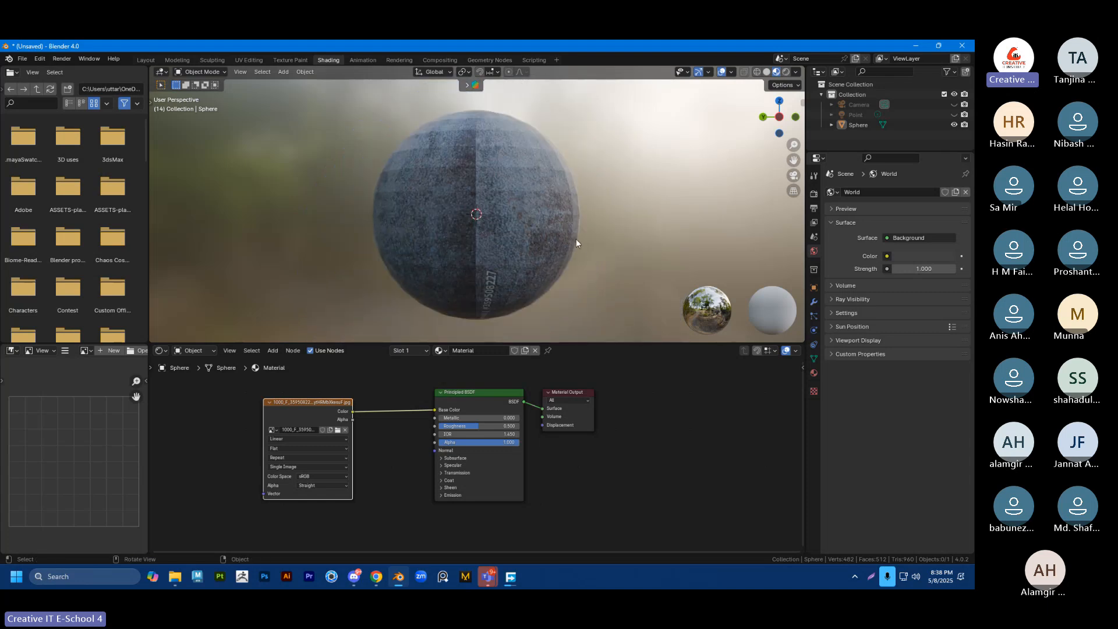
pyautogui.moveTo(575, 239); pyautogui.dragTo(519, 208, button='middle')
# Step: Examine how the rust texture wraps around the rest of the sphere and converges at its top pole
pyautogui.click(492, 180)
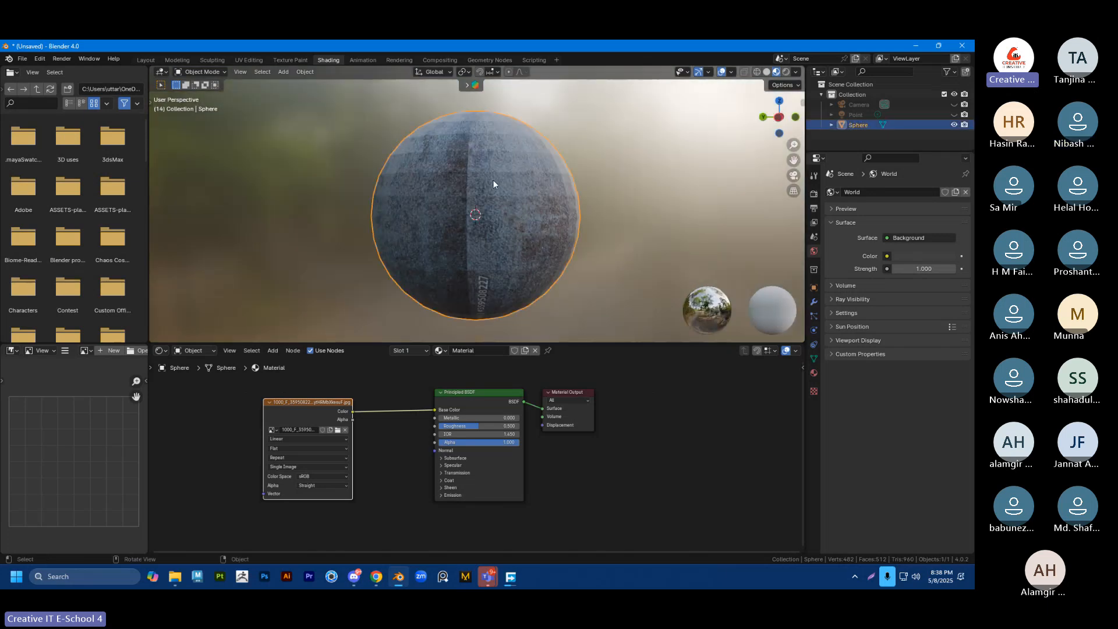
pyautogui.scroll(4, 492, 180)
pyautogui.scroll(-4, 505, 208)
pyautogui.scroll(-2, 526, 233)
pyautogui.moveTo(521, 224); pyautogui.dragTo(419, 221, button='middle')
pyautogui.scroll(-4, 419, 221)
pyautogui.scroll(5, 501, 211)
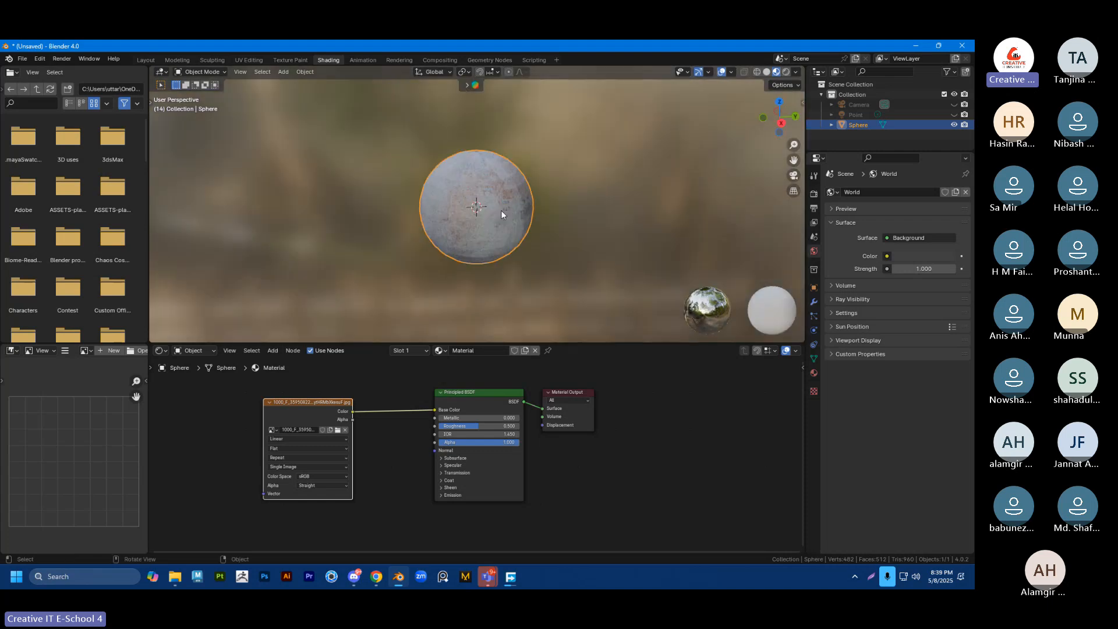
pyautogui.moveTo(501, 249)
pyautogui.mouseDown(button='middle')
pyautogui.moveTo(501, 268)
pyautogui.moveTo(481, 250)
pyautogui.mouseUp(button='middle')
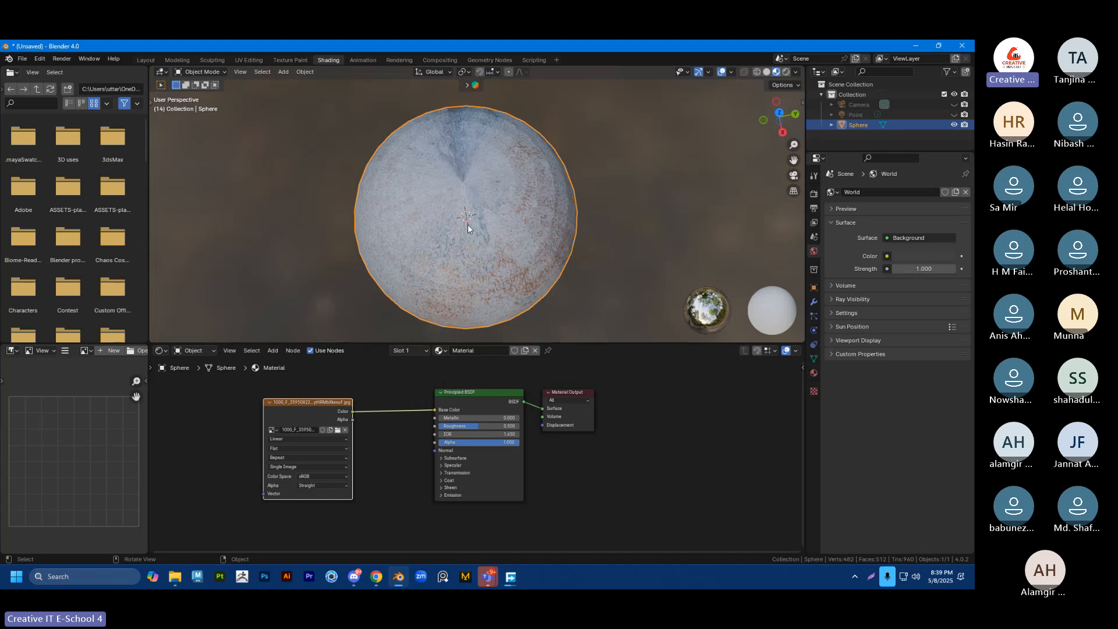
pyautogui.scroll(-1, 469, 230)
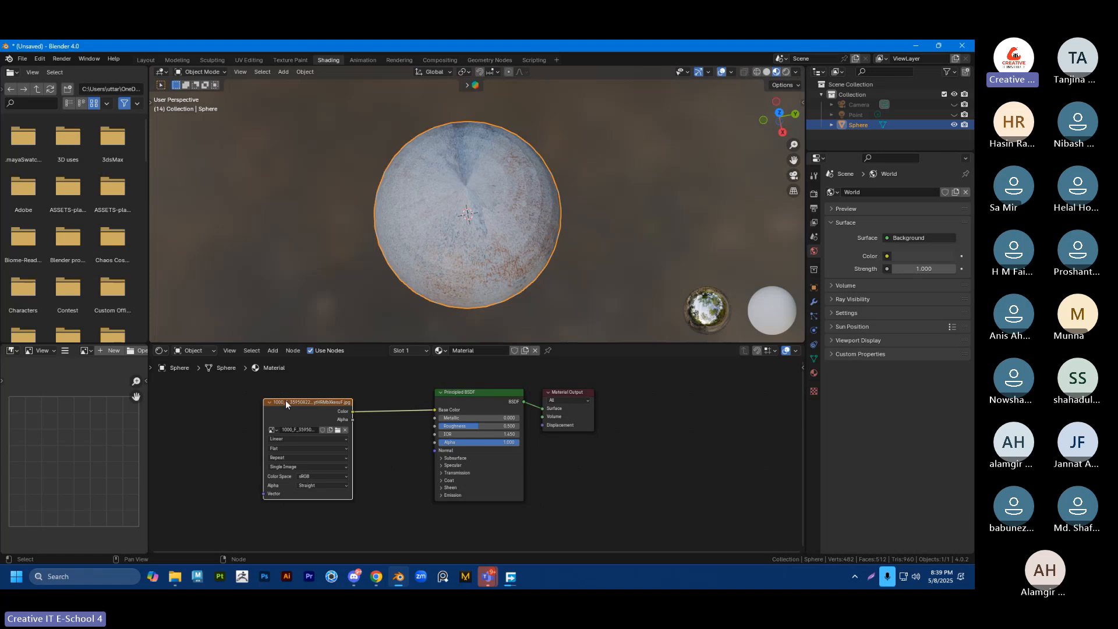
# Step: Delete the rust image texture node from the sphere's material and view the plain sphere
pyautogui.press('Delete')
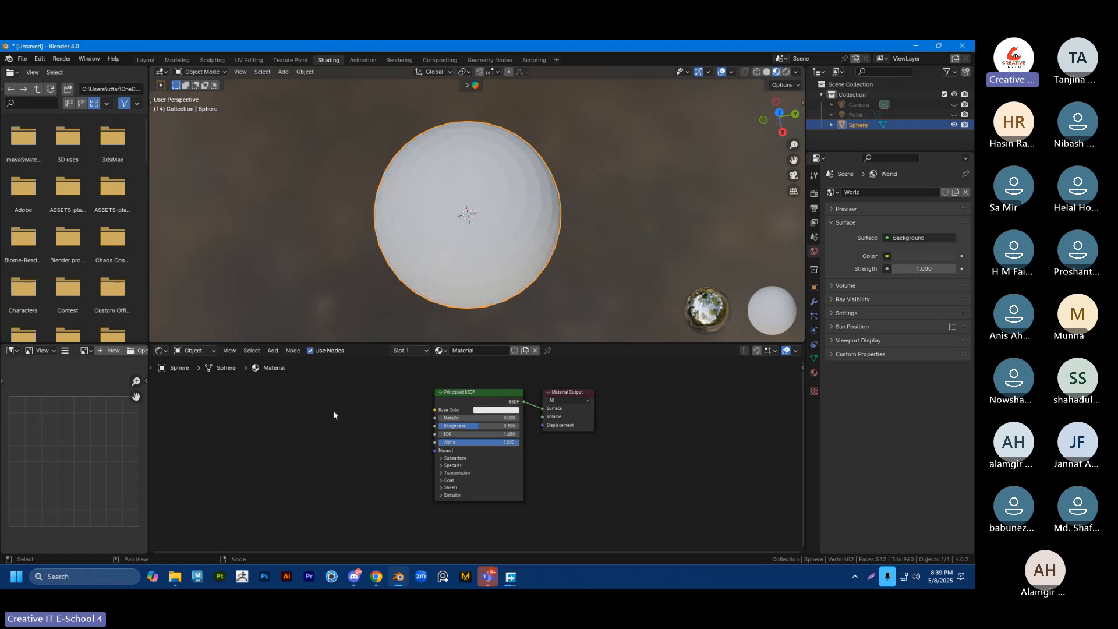
pyautogui.moveTo(460, 257); pyautogui.dragTo(490, 235, button='middle')
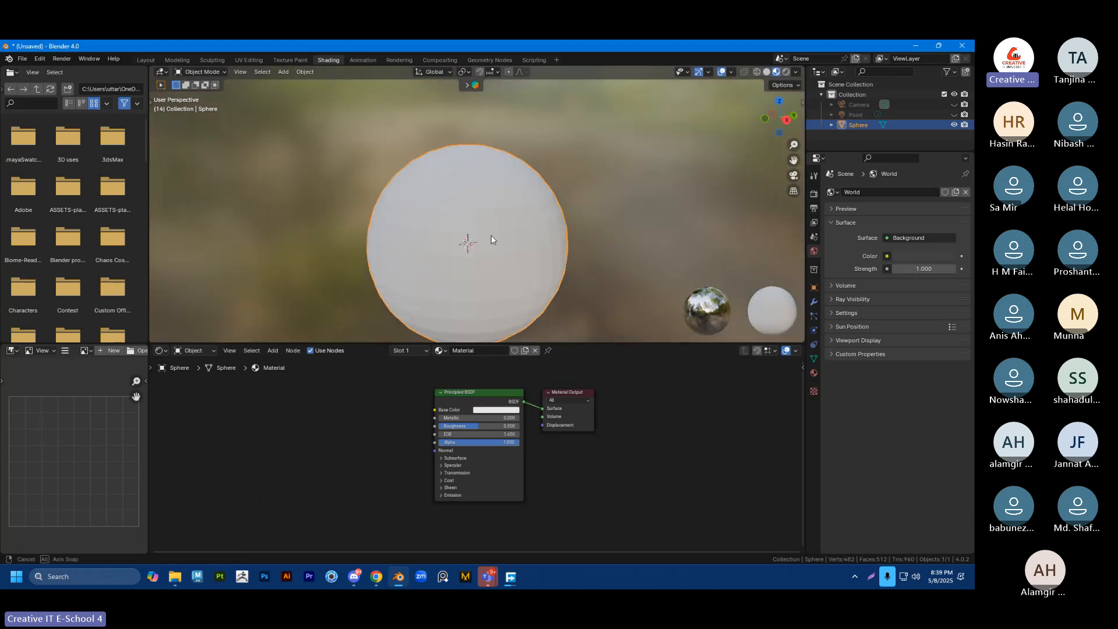
pyautogui.keyDown('shift'); pyautogui.scroll(-2, 500, 257); pyautogui.keyUp('shift')
pyautogui.scroll(-2, 516, 260)
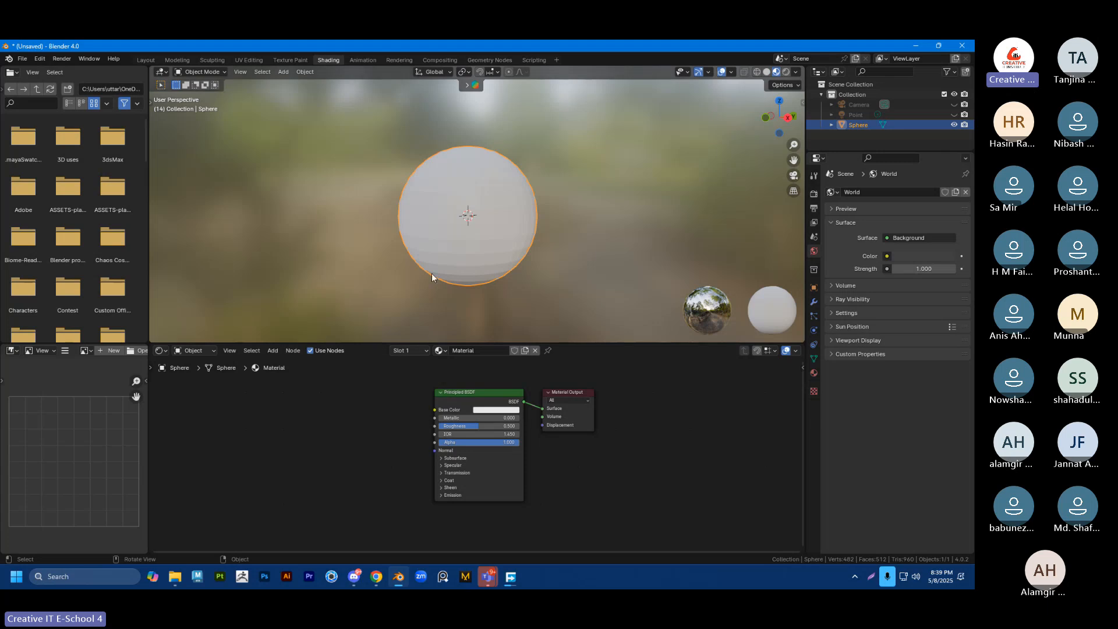
# Step: Select the sphere and enter Edit Mode on its mesh
pyautogui.click(376, 227)
pyautogui.click(498, 193)
pyautogui.press('Tab')
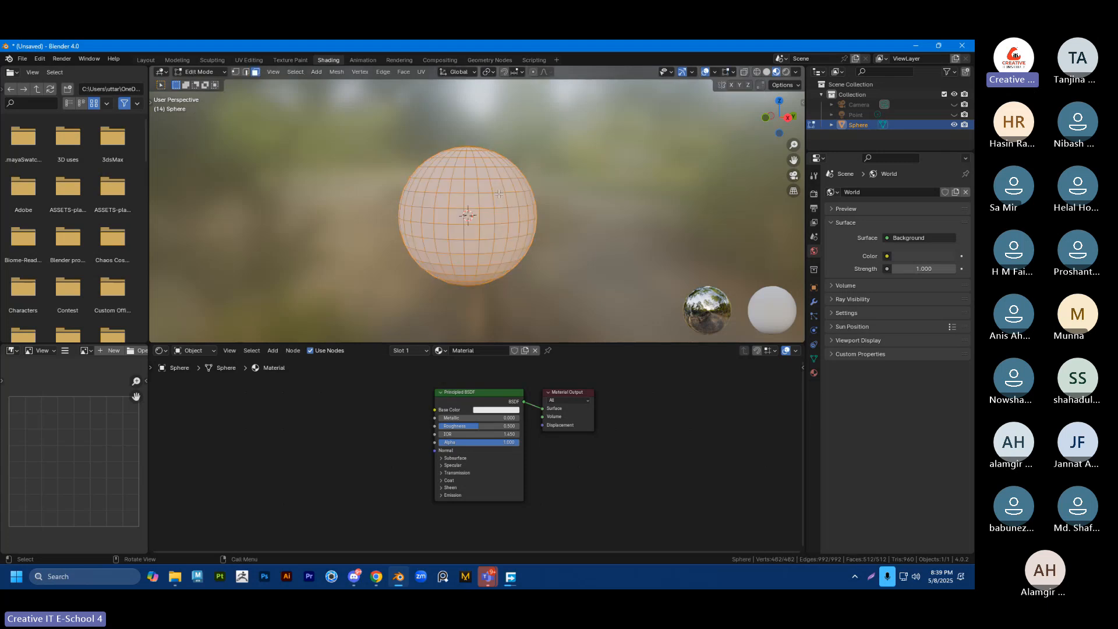
# Step: Return the sphere to Object Mode and switch to the Layout workspace
pyautogui.press('Tab')
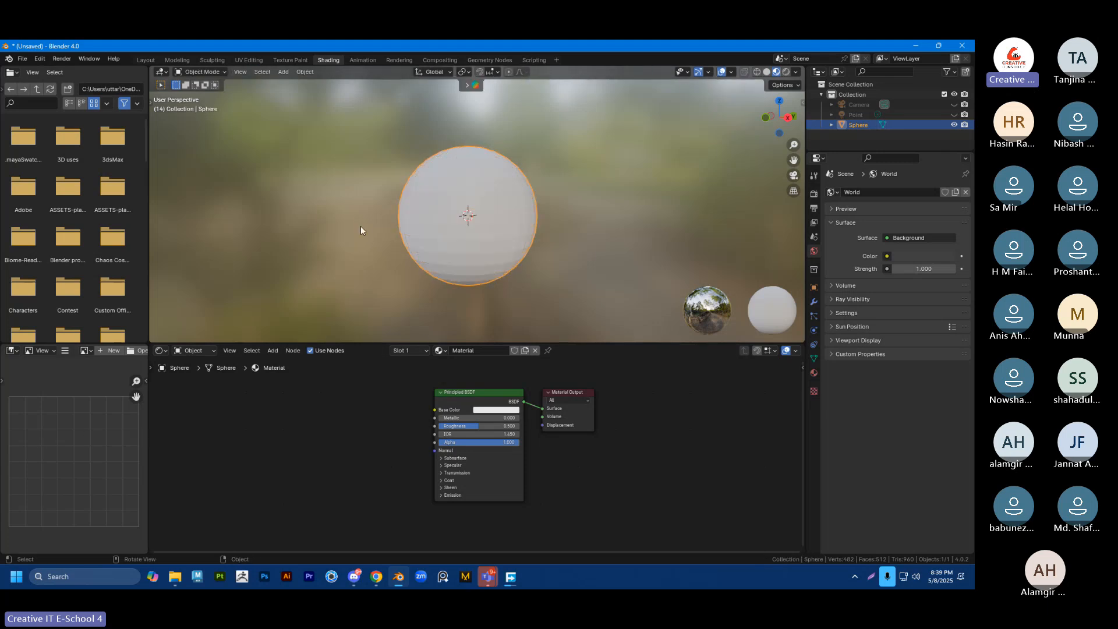
pyautogui.click(361, 226)
pyautogui.click(405, 242)
pyautogui.click(151, 62)
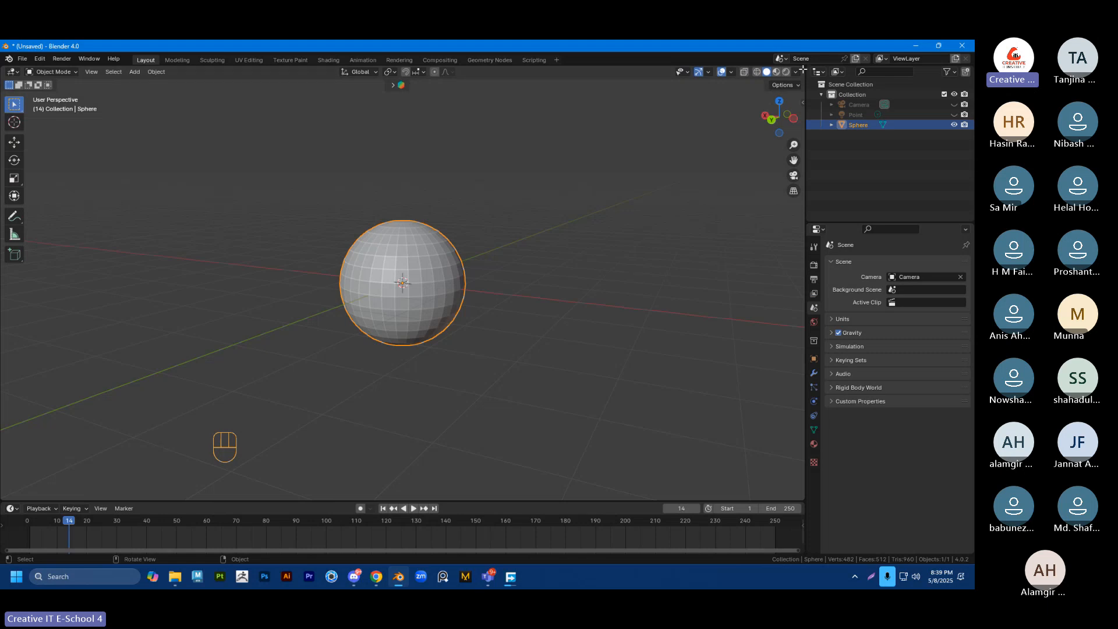
# Step: Split the 3D viewport vertically into two side-by-side viewports and orbit the sphere independently in each one
pyautogui.moveTo(805, 69); pyautogui.dragTo(406, 121)
pyautogui.click(551, 259)
pyautogui.moveTo(551, 260); pyautogui.dragTo(578, 329, button='middle')
pyautogui.scroll(-1, 575, 315)
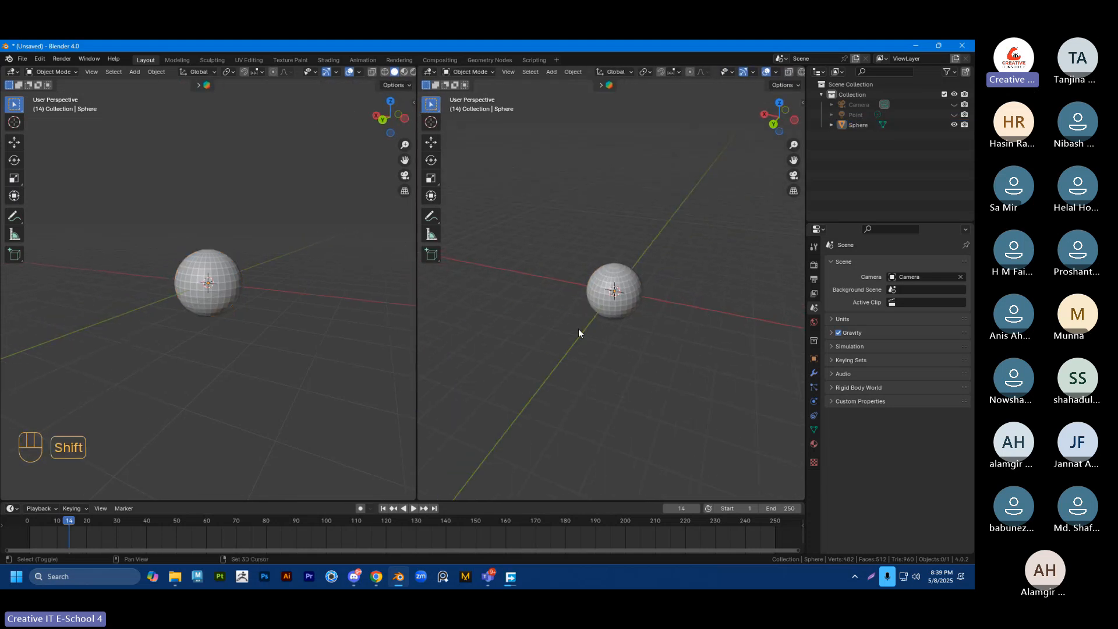
pyautogui.scroll(2, 609, 339)
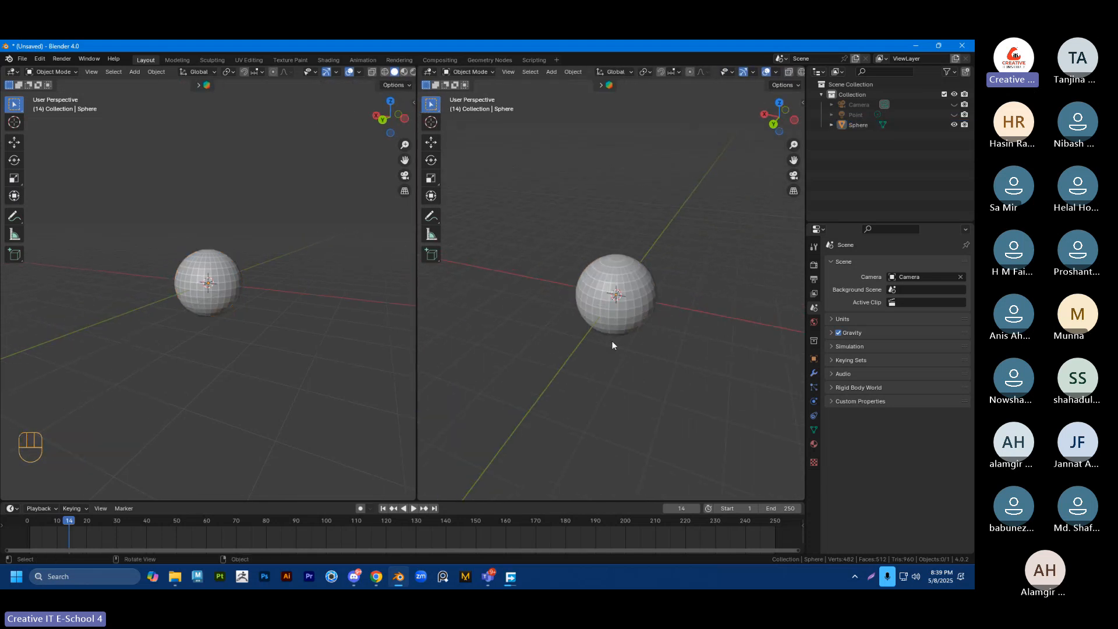
pyautogui.click(430, 72)
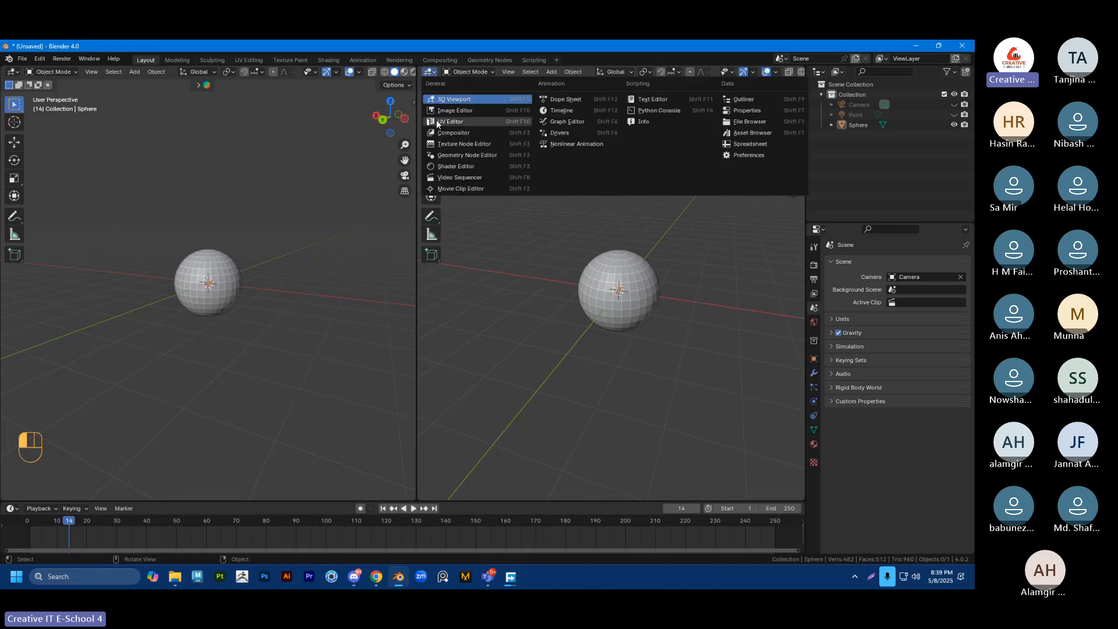
pyautogui.click(457, 193)
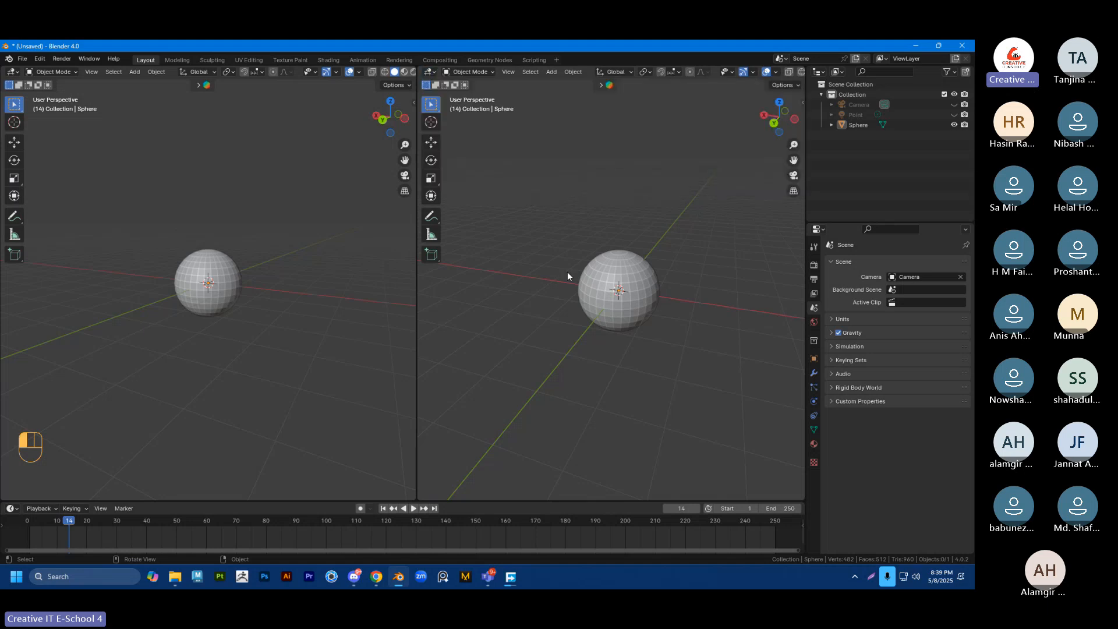
pyautogui.moveTo(639, 246); pyautogui.dragTo(630, 236, button='middle')
pyautogui.moveTo(313, 281); pyautogui.dragTo(334, 286, button='middle')
pyautogui.moveTo(582, 271); pyautogui.dragTo(596, 291, button='middle')
pyautogui.moveTo(326, 356); pyautogui.dragTo(229, 348, button='middle')
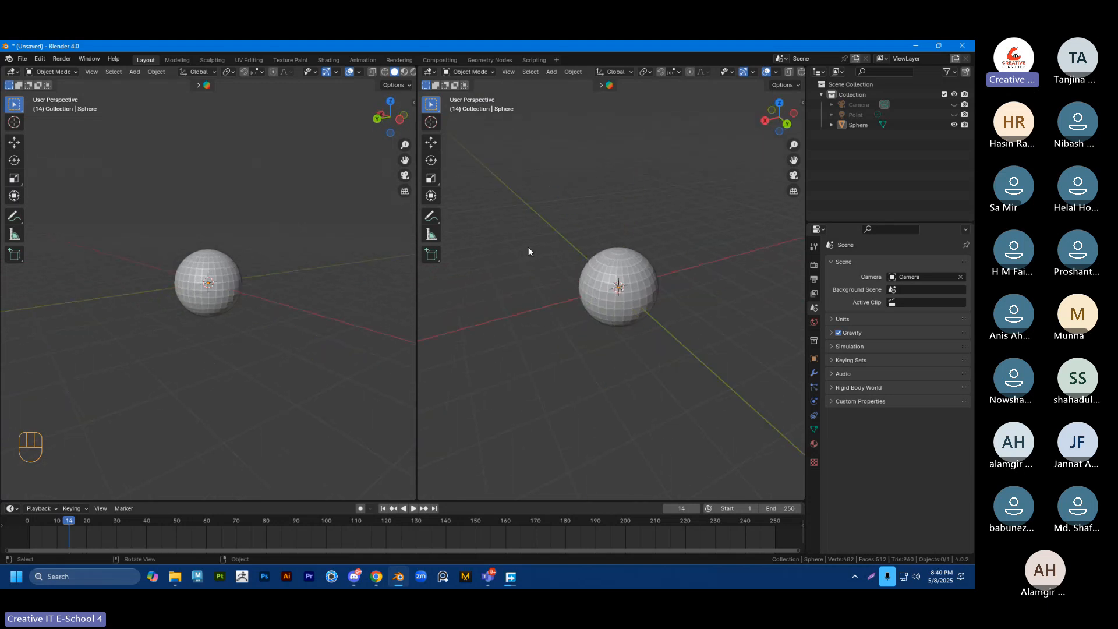
pyautogui.moveTo(542, 282); pyautogui.dragTo(538, 266, button='middle')
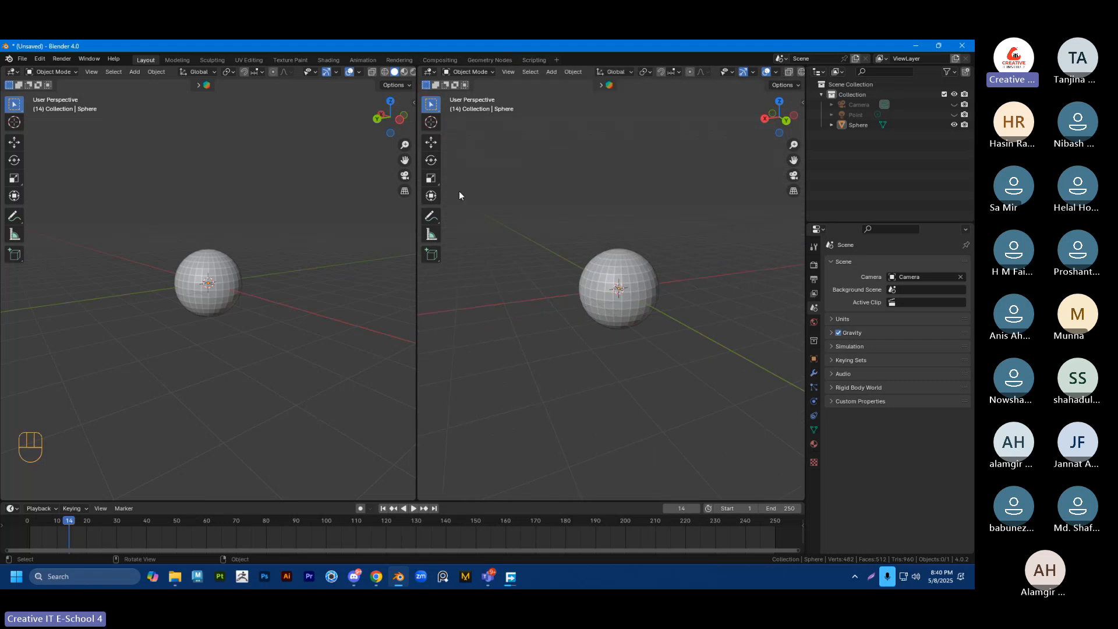
# Step: Change the second viewport to the Shader Editor, hide its sidebar and frame the sphere's material nodes
pyautogui.click(621, 325)
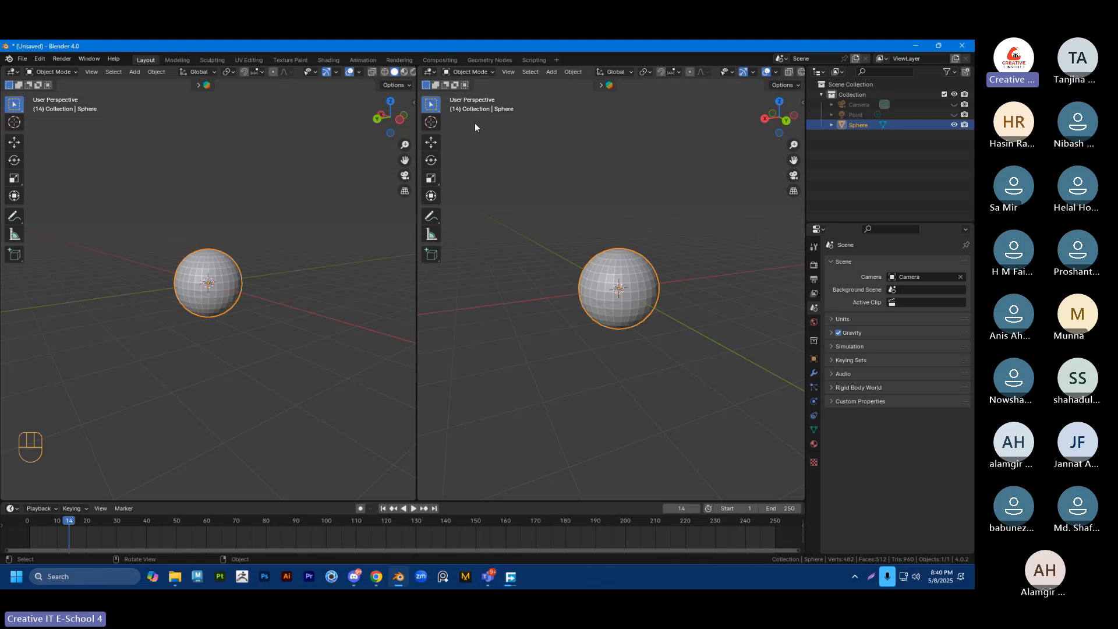
pyautogui.click(581, 234)
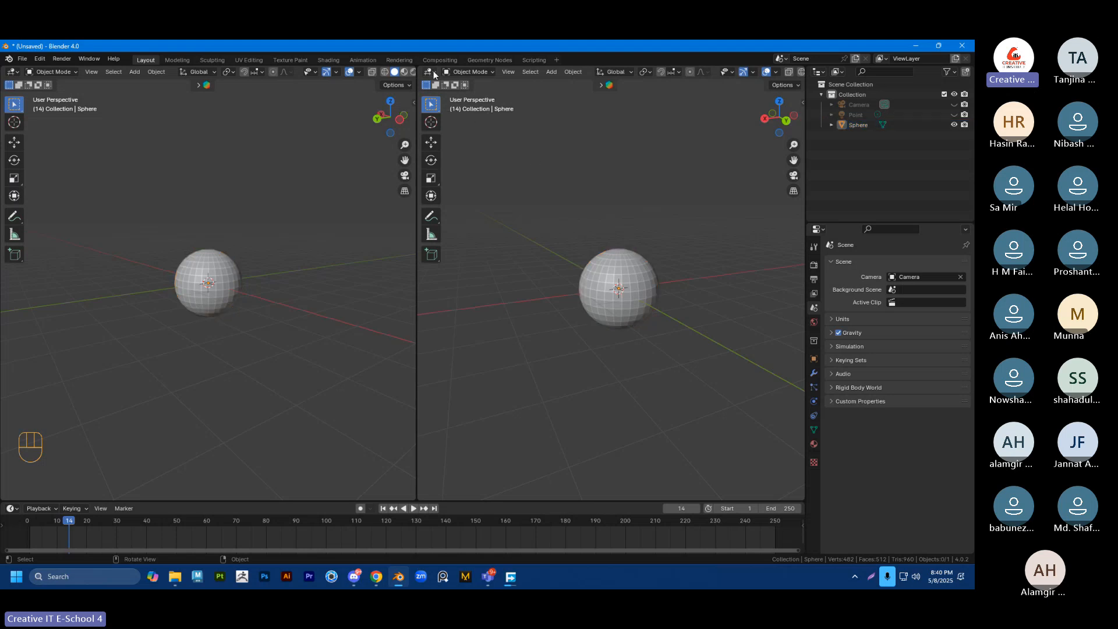
pyautogui.click(431, 71)
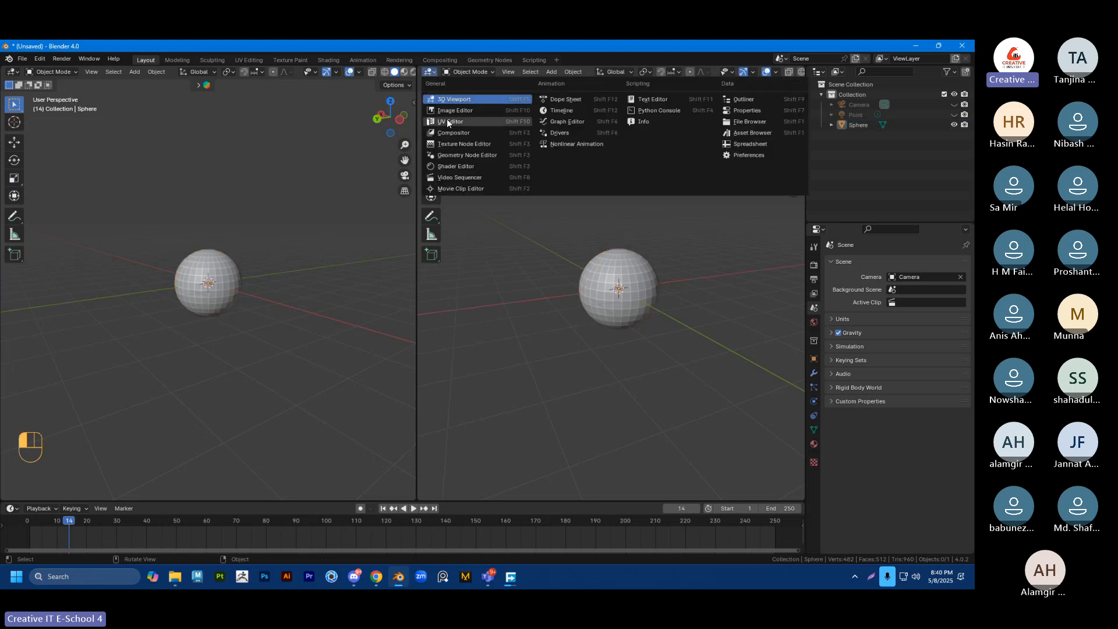
pyautogui.click(428, 73)
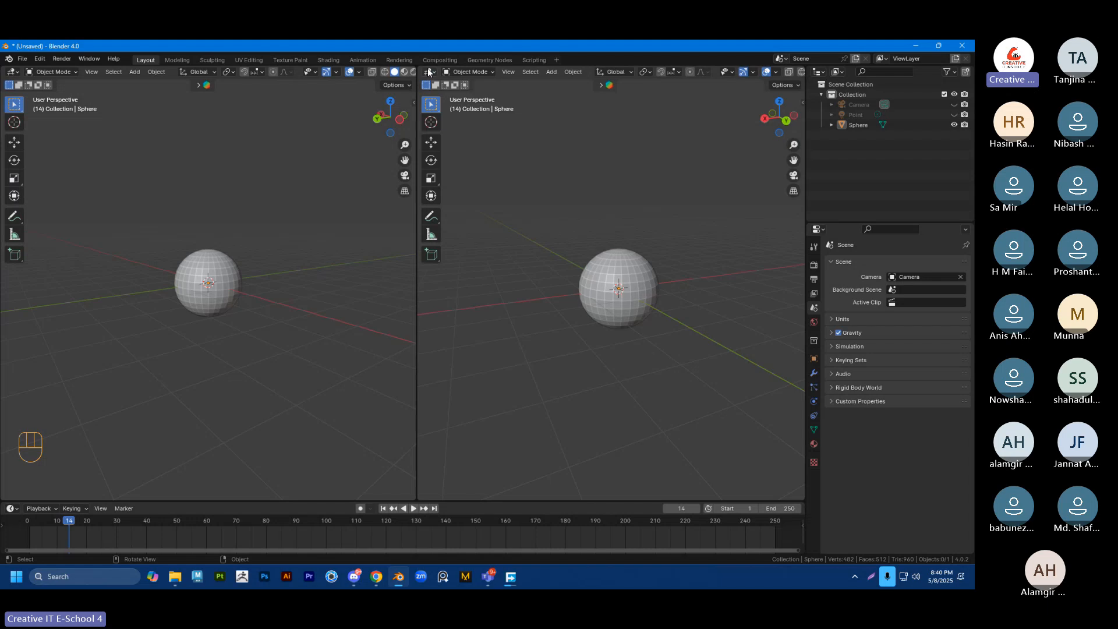
pyautogui.click(428, 73)
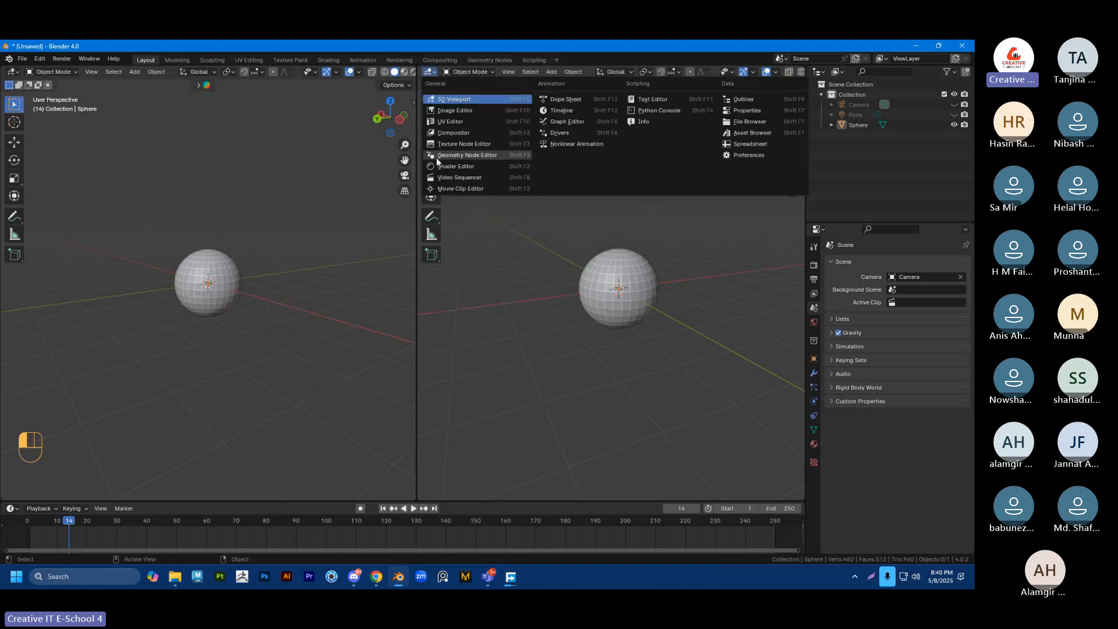
pyautogui.click(458, 167)
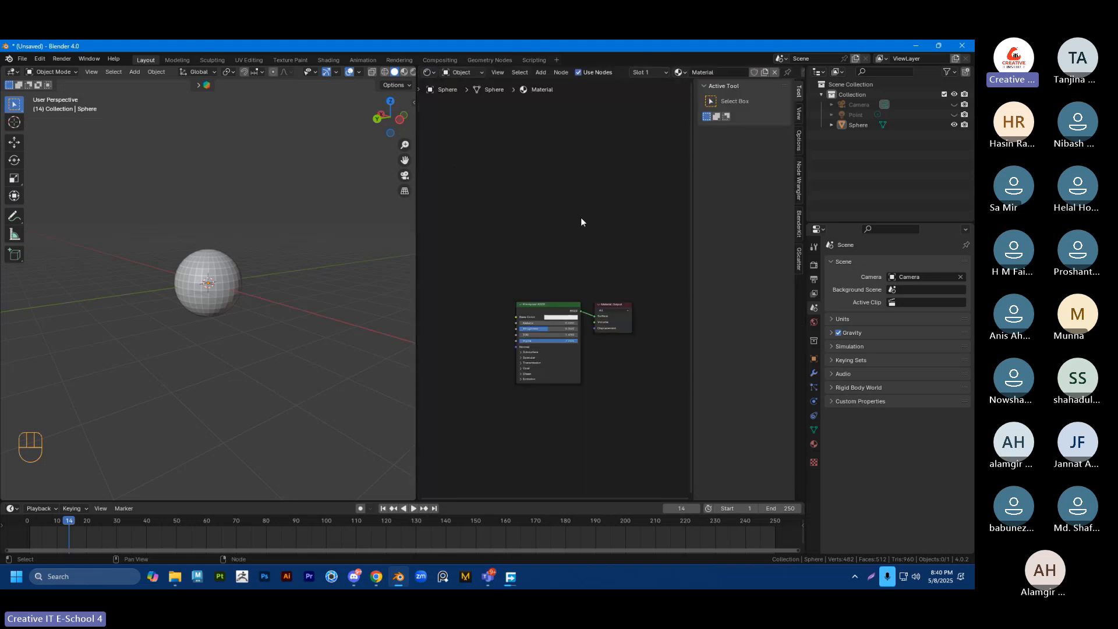
pyautogui.scroll(3, 581, 285)
pyautogui.keyDown('shift'); pyautogui.moveTo(587, 286); pyautogui.dragTo(597, 217, button='middle'); pyautogui.keyUp('shift')
pyautogui.scroll(-3, 600, 183)
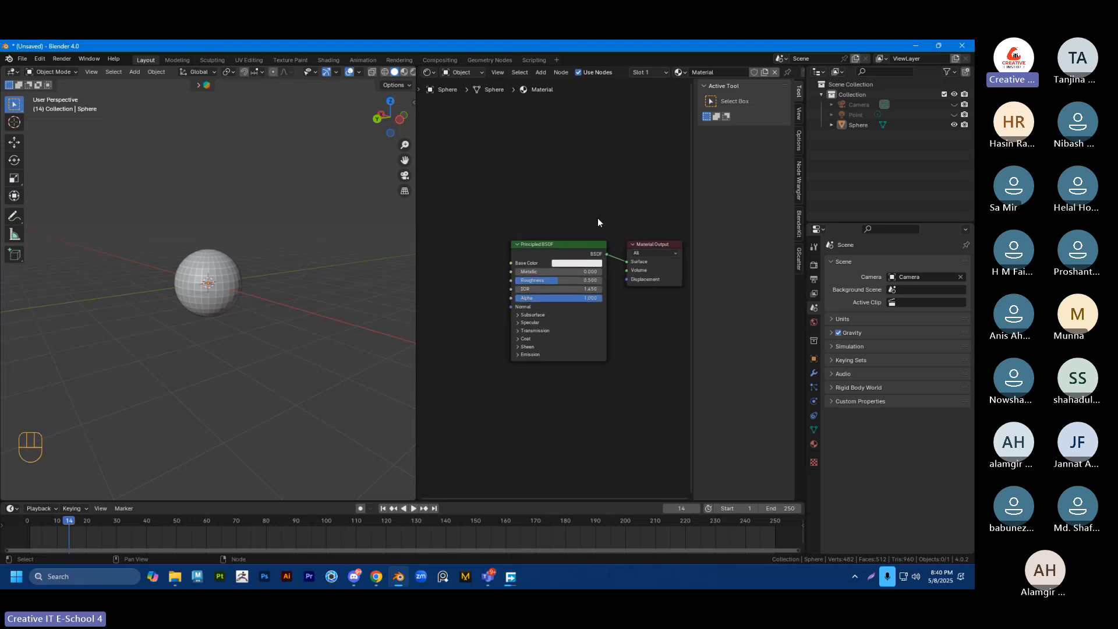
pyautogui.press('n')
pyautogui.scroll(2, 634, 224)
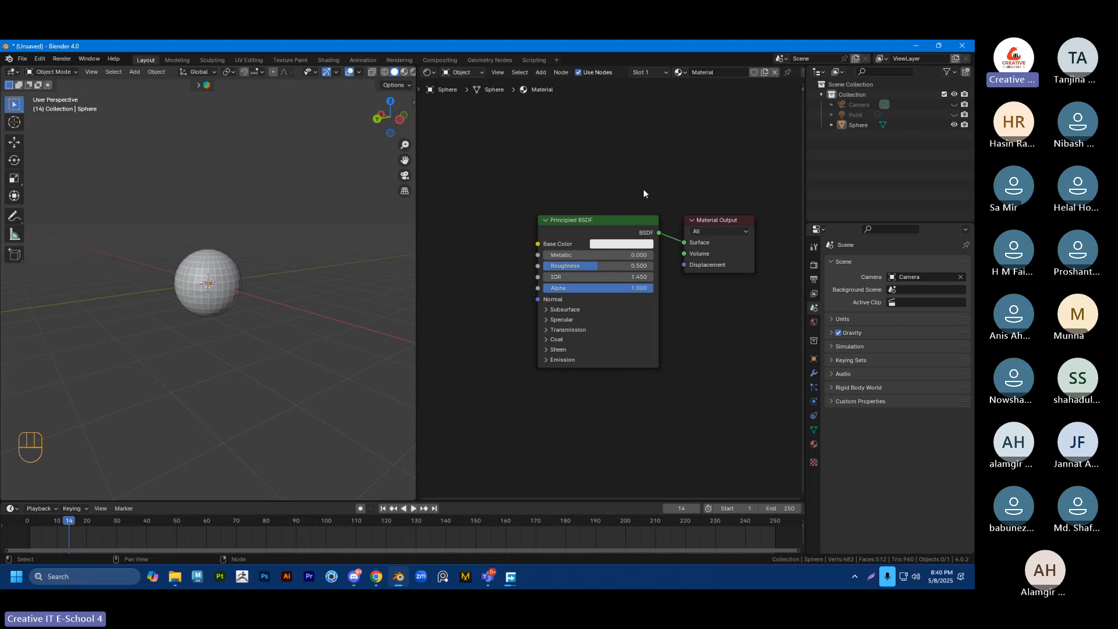
# Step: Select the sphere in the 3D viewport and display it in Material Preview shading
pyautogui.scroll(3, 280, 285)
pyautogui.keyDown('shift'); pyautogui.moveTo(281, 285); pyautogui.dragTo(242, 308, button='middle'); pyautogui.keyUp('shift')
pyautogui.moveTo(241, 308); pyautogui.dragTo(327, 320, button='middle')
pyautogui.click(216, 302)
pyautogui.scroll(1, 271, 317)
pyautogui.scroll(1, 323, 327)
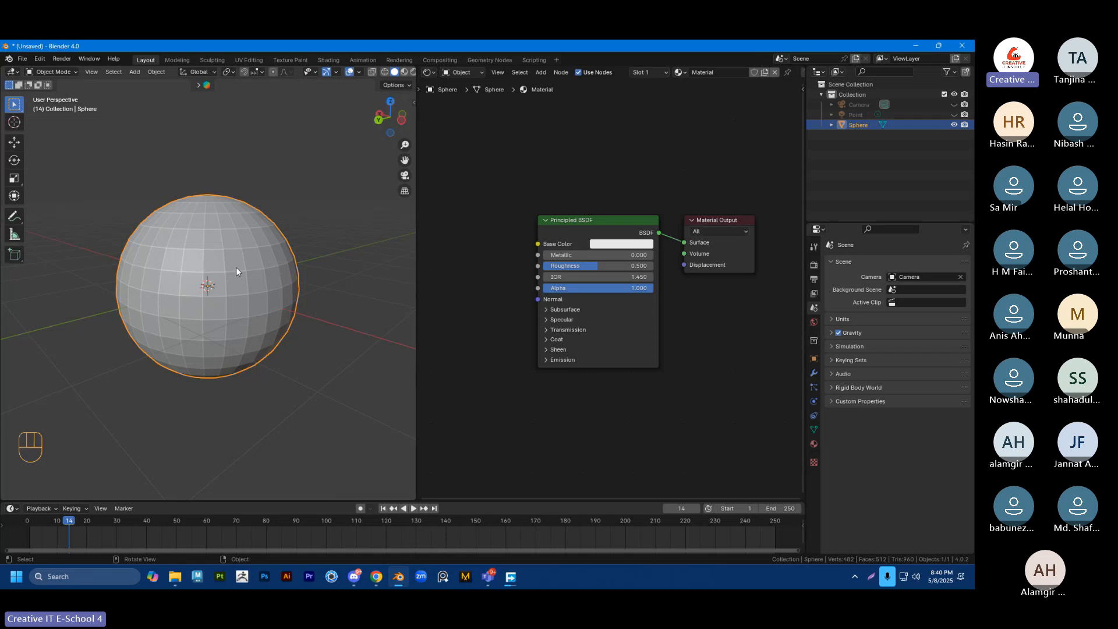
pyautogui.click(404, 72)
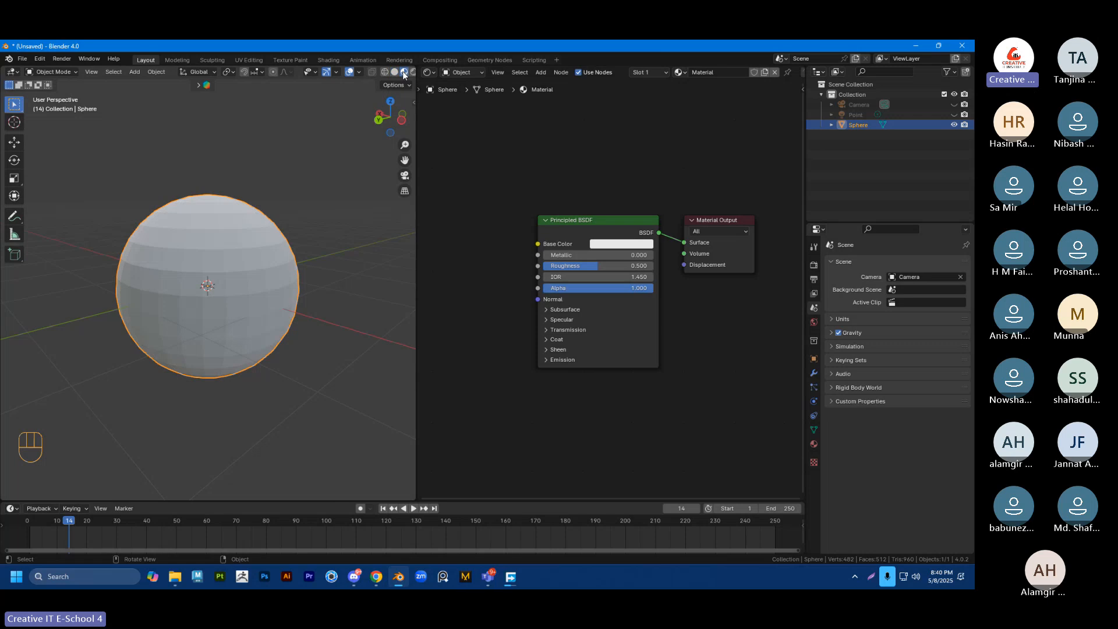
# Step: Shade the sphere smooth and give it a level 2 Subdivision Surface modifier
pyautogui.rightClick(251, 256)
pyautogui.click(246, 257)
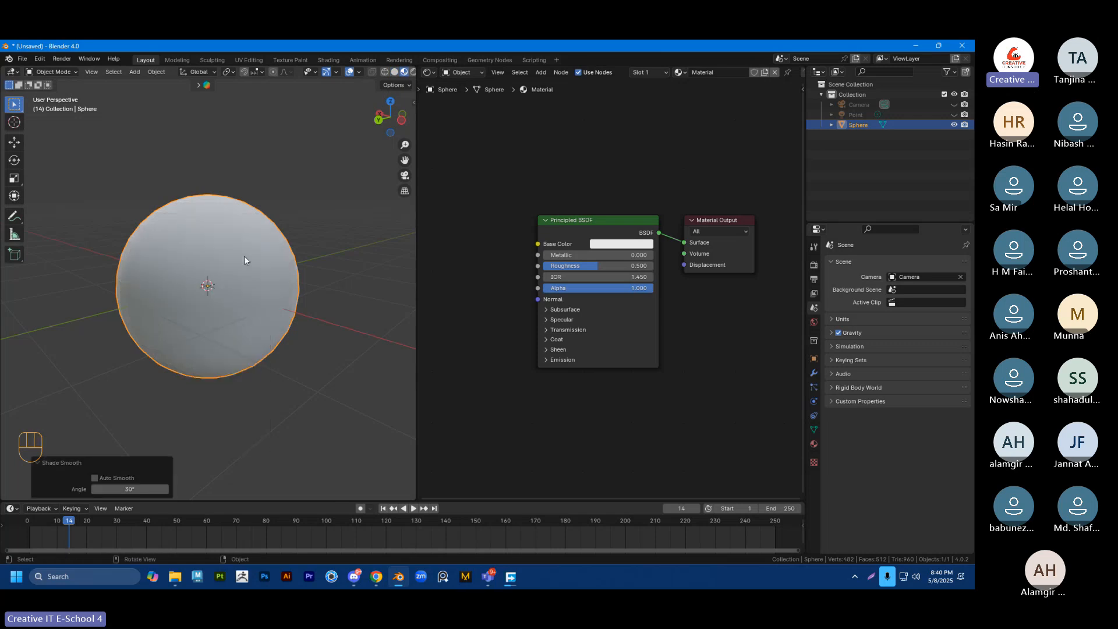
pyautogui.moveTo(210, 280); pyautogui.dragTo(308, 221, button='middle')
pyautogui.hotkey('ctrl', '2')
pyautogui.click(223, 275)
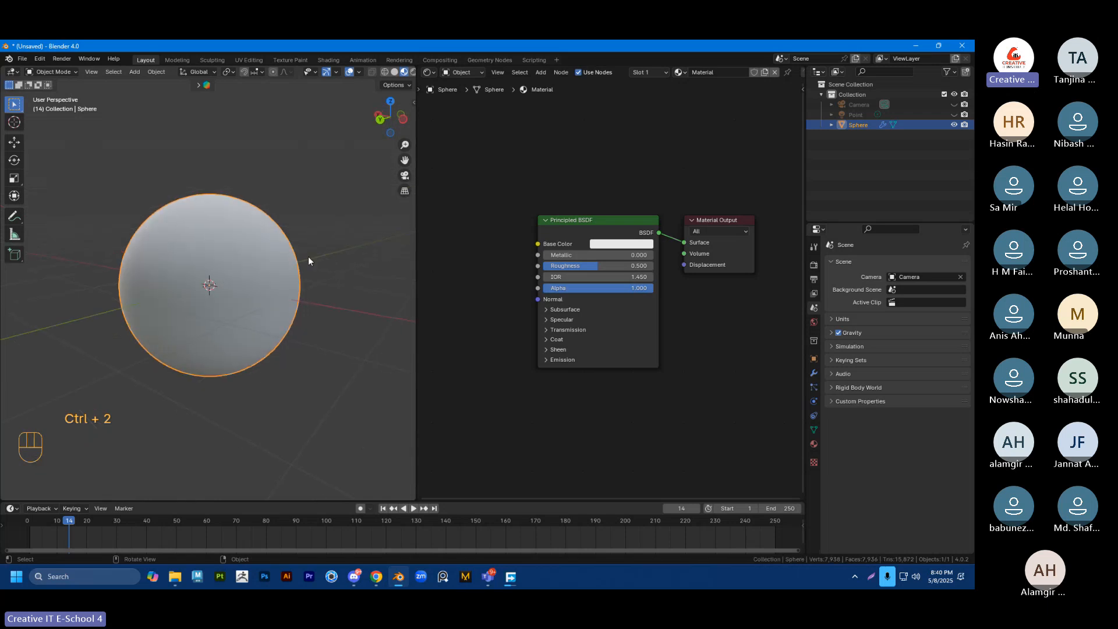
pyautogui.moveTo(329, 283); pyautogui.dragTo(266, 296, button='middle')
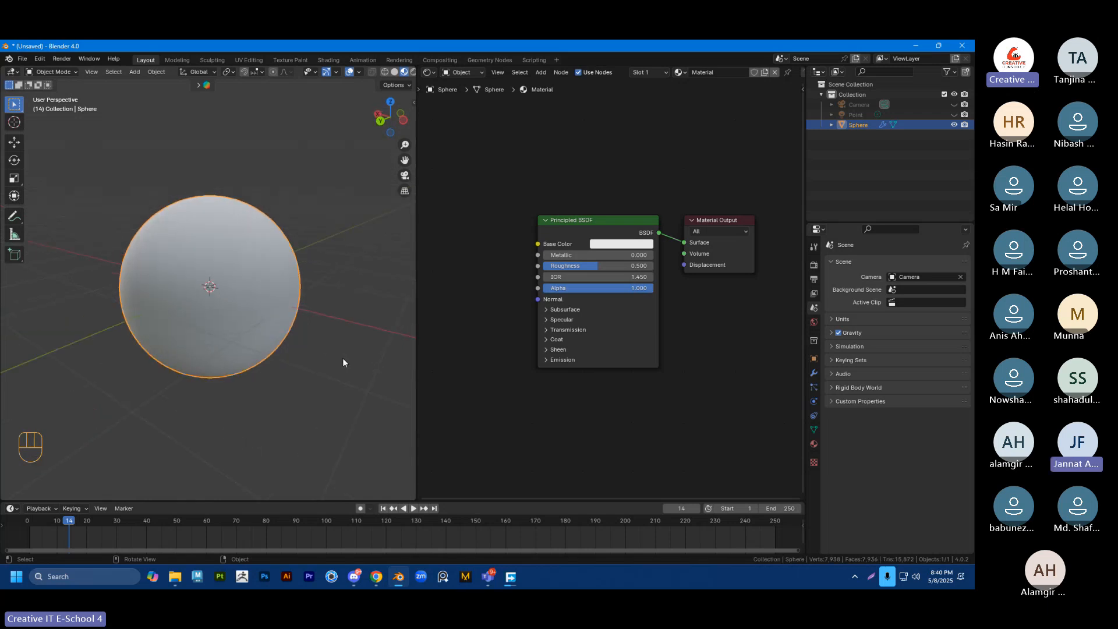
# Step: Join the 3D viewport with the Shader Editor area so that a single 3D viewport remains, and deselect the sphere
pyautogui.rightClick(419, 271)
pyautogui.press('Escape')
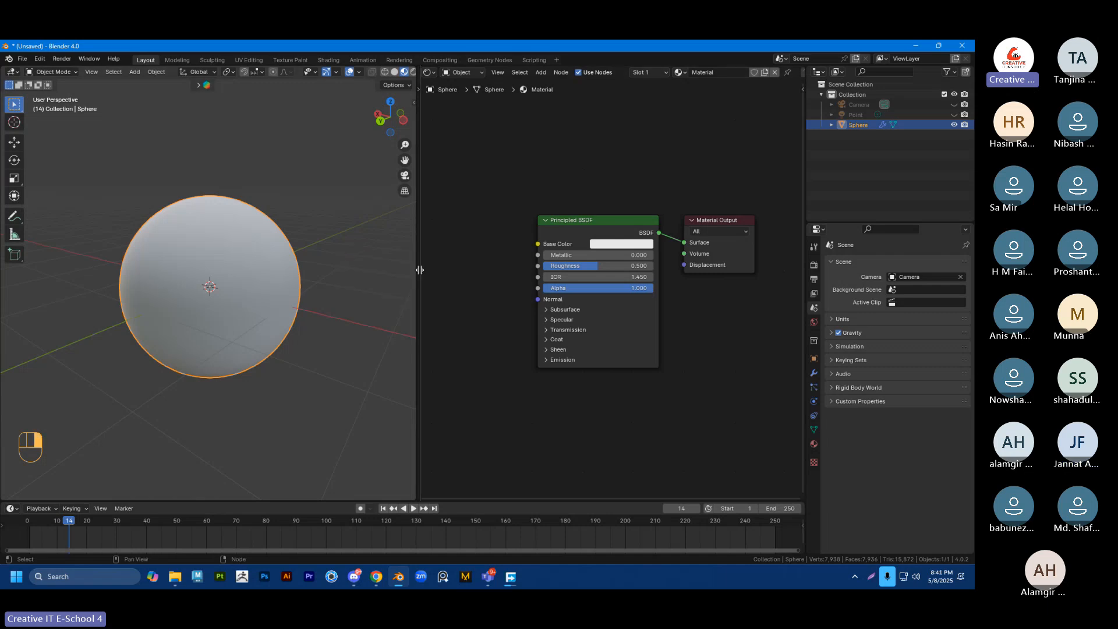
pyautogui.rightClick(420, 271)
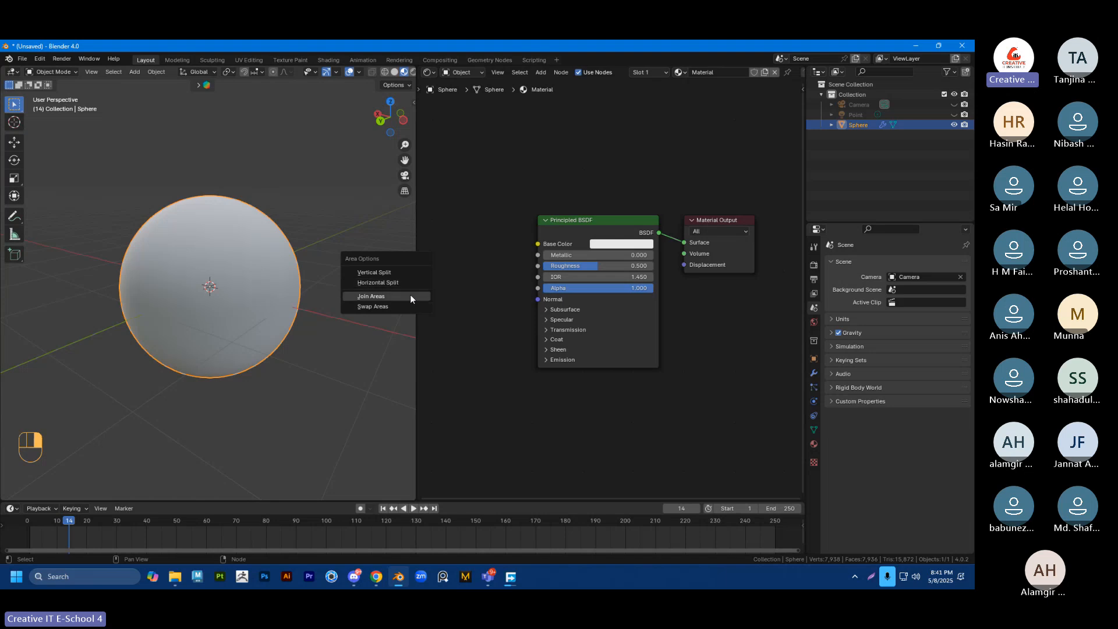
pyautogui.click(410, 295)
pyautogui.click(424, 295)
pyautogui.scroll(-3, 582, 295)
pyautogui.click(620, 289)
pyautogui.keyDown('shift'); pyautogui.moveTo(620, 291); pyautogui.dragTo(557, 334, button='middle'); pyautogui.keyUp('shift')
pyautogui.scroll(1, 600, 327)
pyautogui.scroll(-3, 567, 336)
pyautogui.scroll(-2, 585, 297)
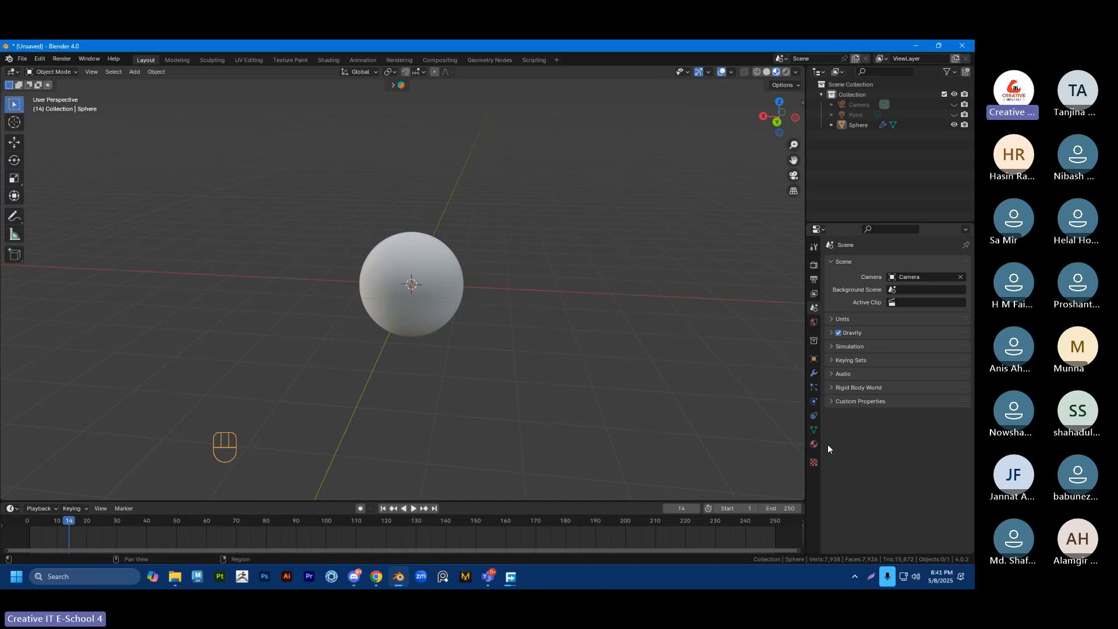
# Step: Split the 3D viewport vertically three times into four side-by-side viewports and orbit them independently
pyautogui.moveTo(802, 497); pyautogui.dragTo(402, 495)
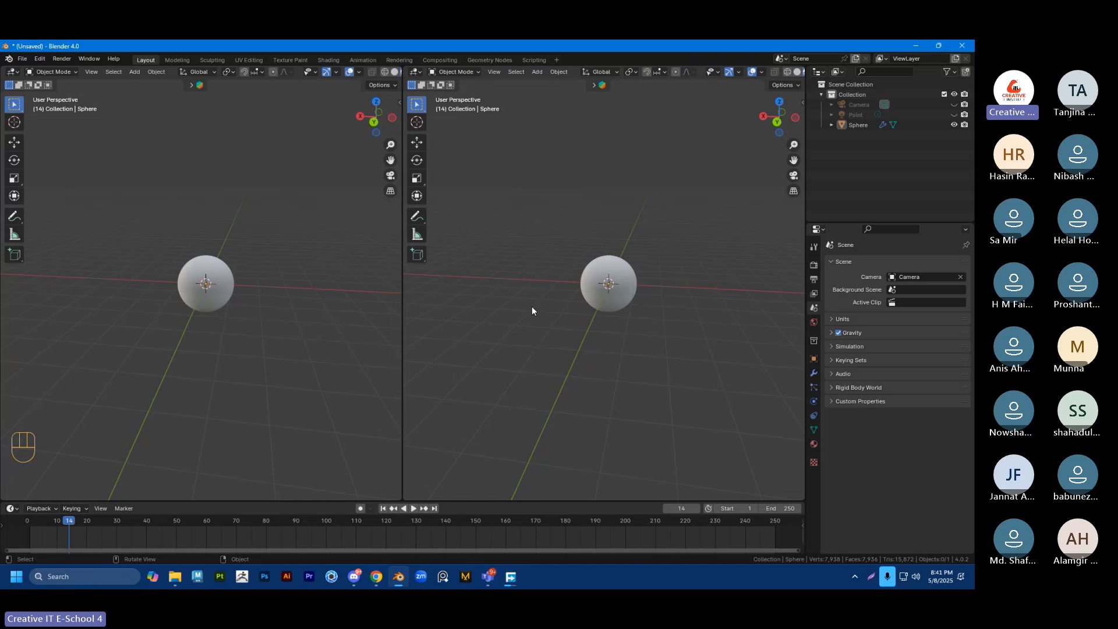
pyautogui.moveTo(802, 496); pyautogui.dragTo(538, 491)
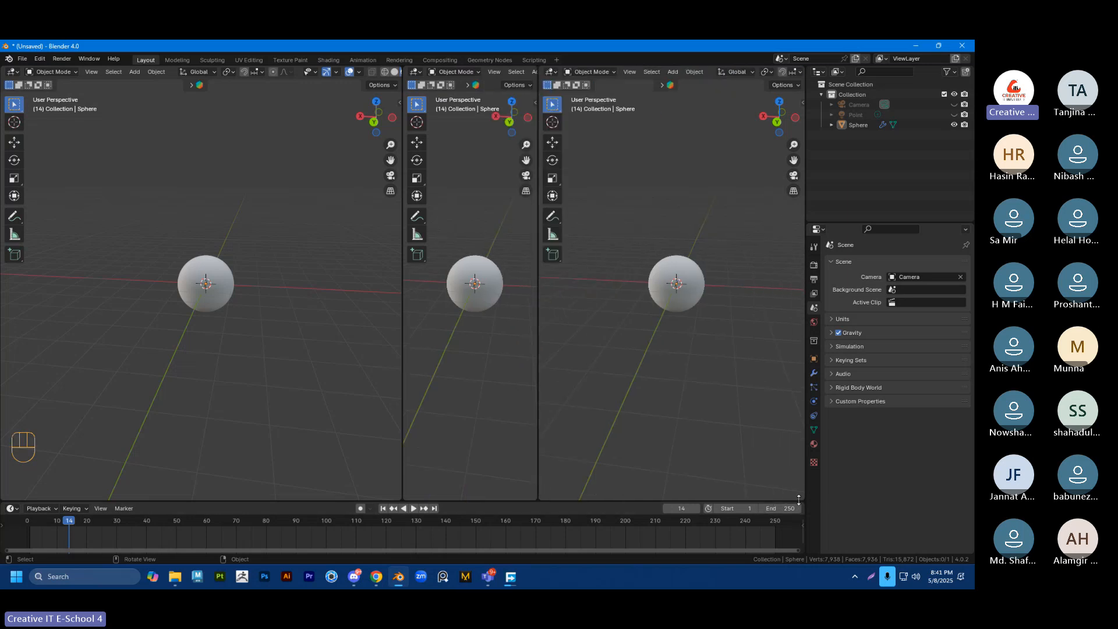
pyautogui.moveTo(798, 499); pyautogui.dragTo(664, 462)
pyautogui.moveTo(512, 419); pyautogui.dragTo(669, 399, button='middle')
pyautogui.moveTo(287, 343); pyautogui.dragTo(250, 360, button='middle')
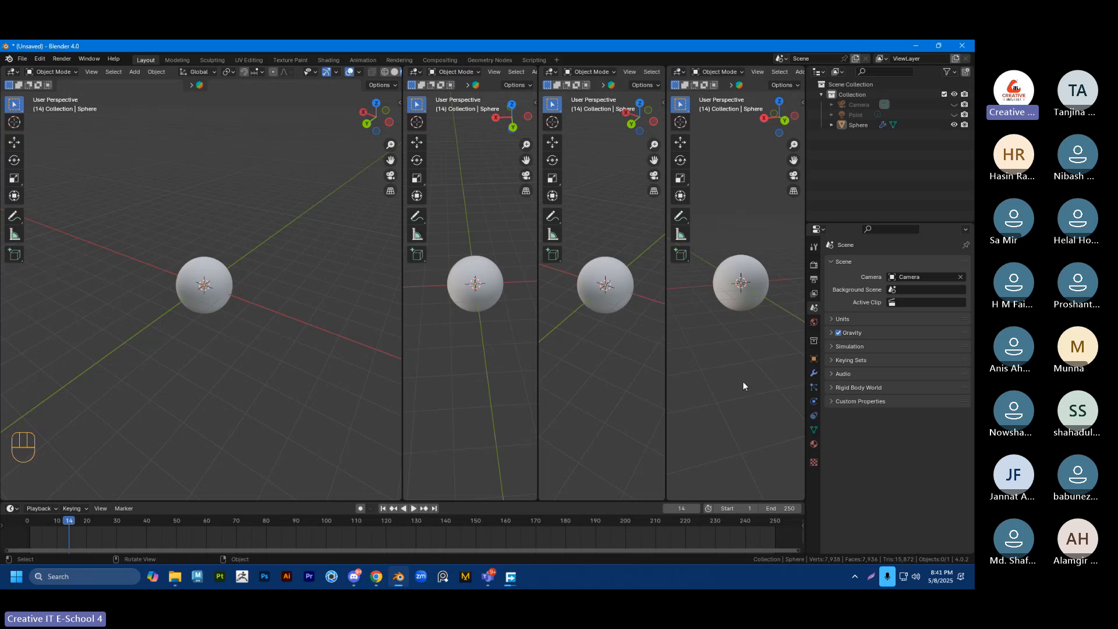
# Step: Join neighbouring viewports in pairs until only two side-by-side 3D viewports remain
pyautogui.moveTo(665, 369)
pyautogui.mouseDown()
pyautogui.moveTo(649, 366)
pyautogui.moveTo(669, 365)
pyautogui.mouseUp()
pyautogui.rightClick(669, 365)
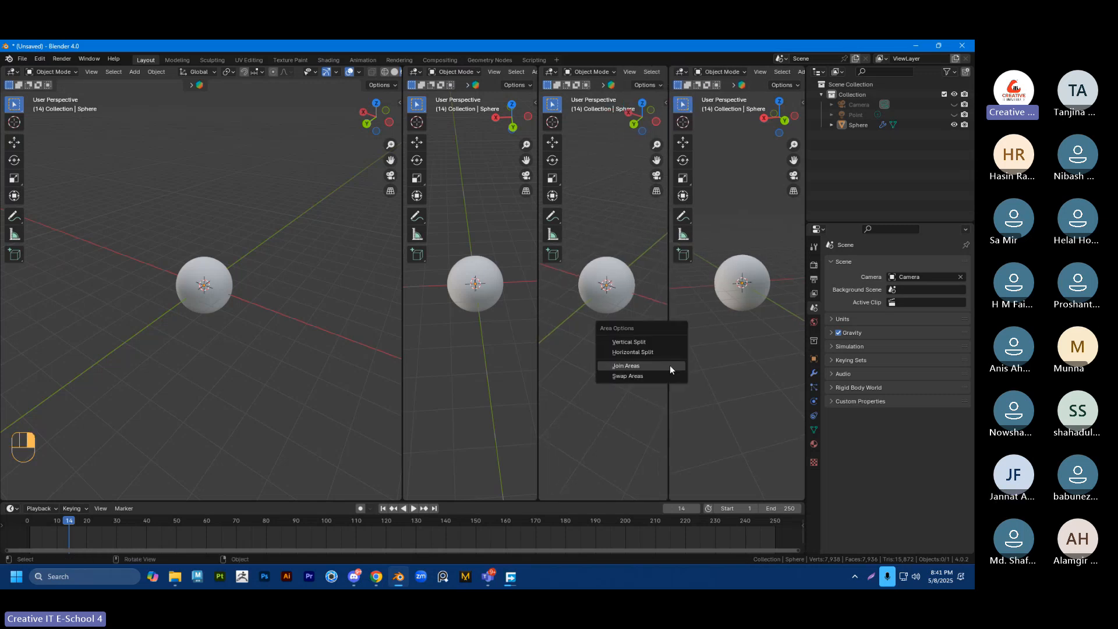
pyautogui.click(632, 366)
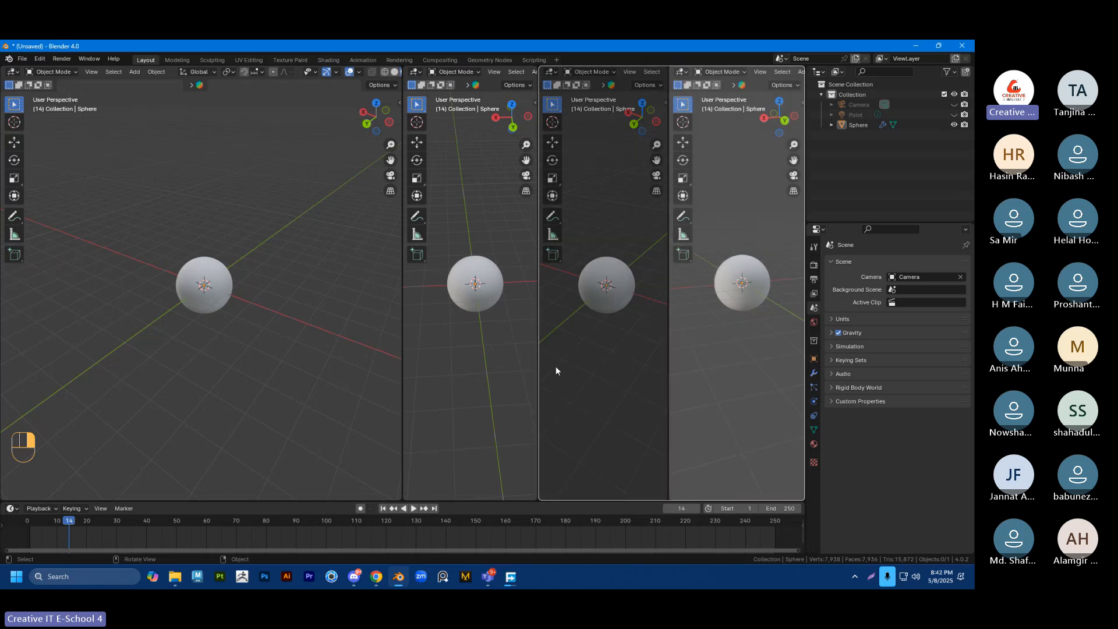
pyautogui.click(555, 371)
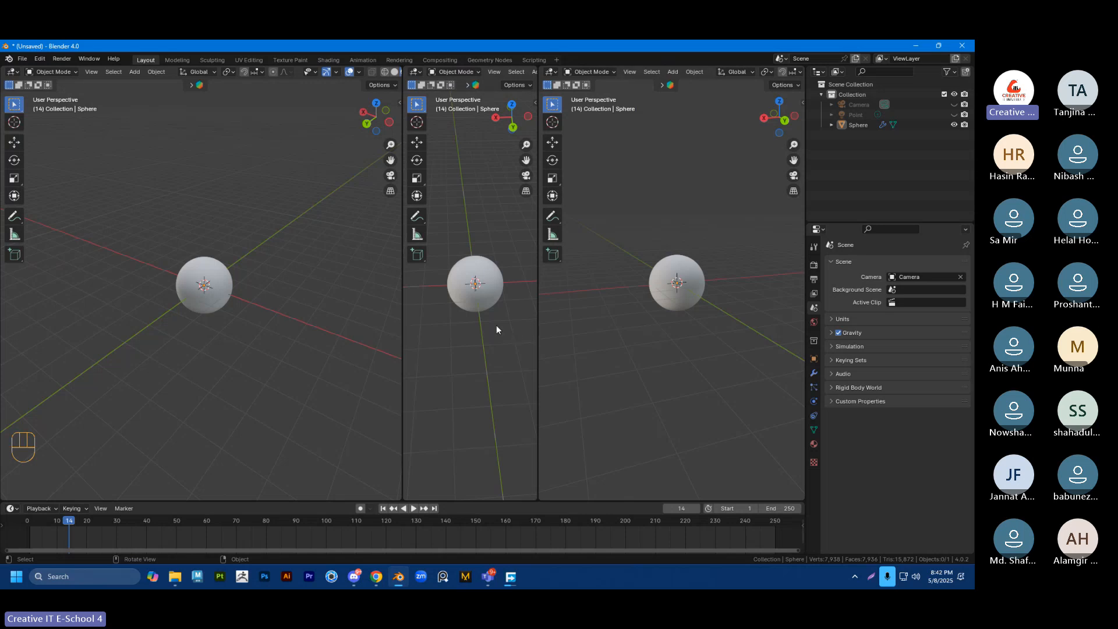
pyautogui.rightClick(403, 330)
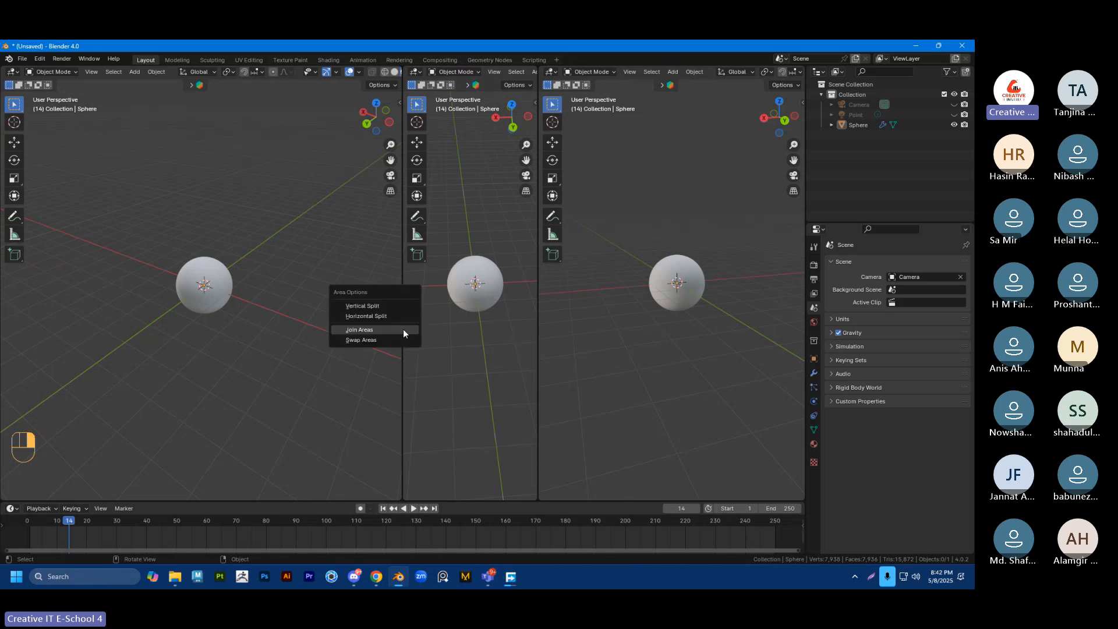
pyautogui.click(403, 330)
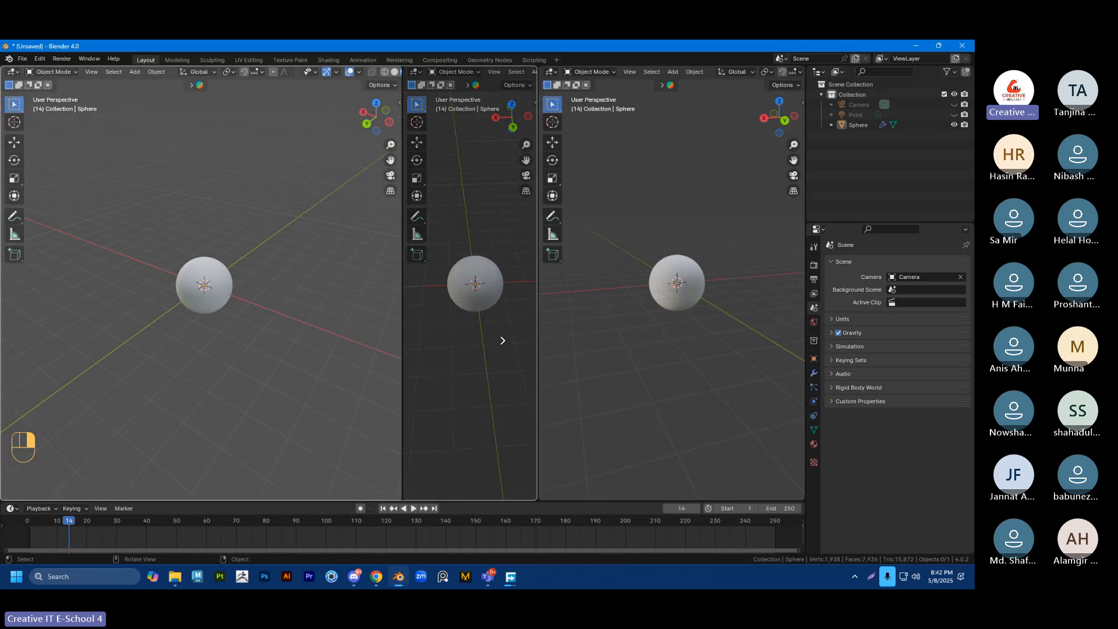
pyautogui.click(501, 339)
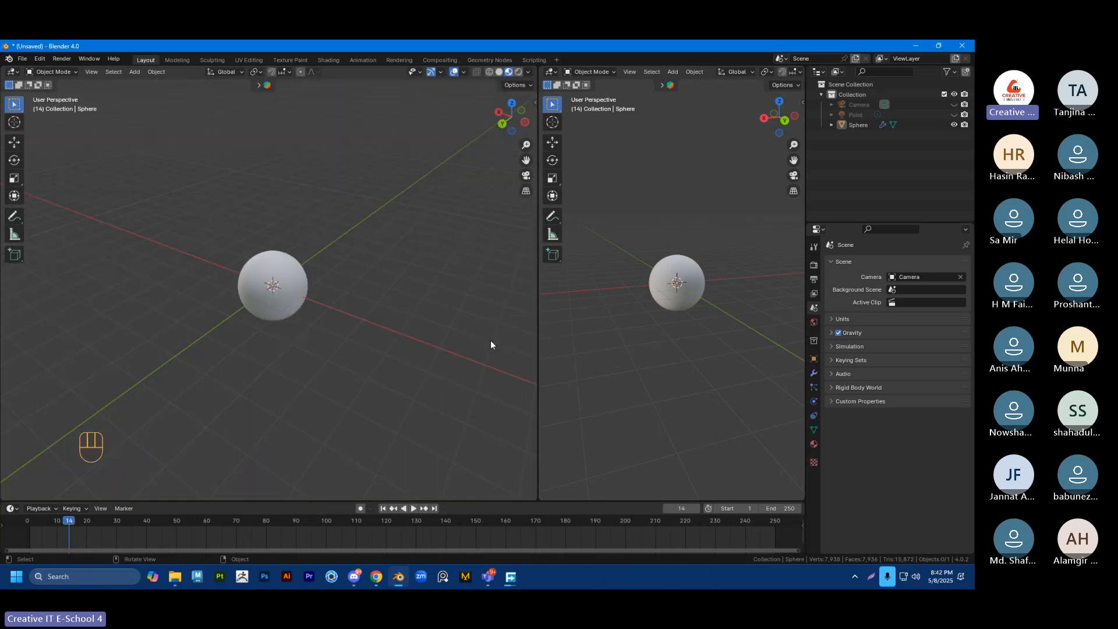
# Step: Make the two viewports closer in width, split the narrower one horizontally into two stacked viewports and orbit both
pyautogui.moveTo(537, 343); pyautogui.dragTo(434, 333)
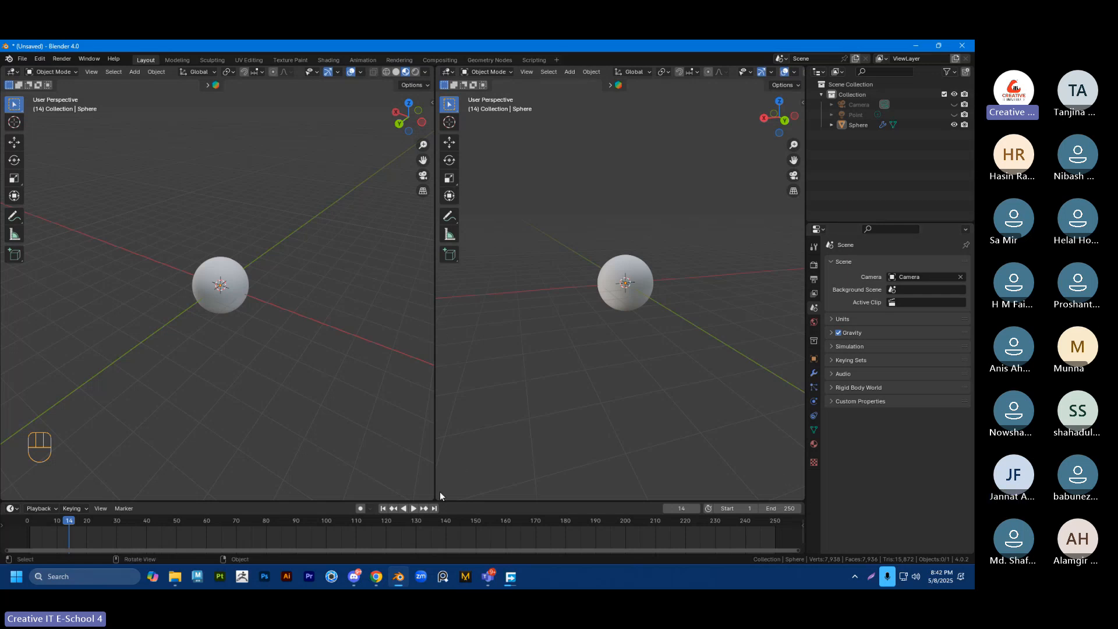
pyautogui.moveTo(437, 497); pyautogui.dragTo(545, 237)
pyautogui.moveTo(545, 233); pyautogui.dragTo(609, 221, button='middle')
pyautogui.moveTo(641, 377)
pyautogui.mouseDown(button='middle')
pyautogui.moveTo(622, 409)
pyautogui.moveTo(623, 375)
pyautogui.mouseUp(button='middle')
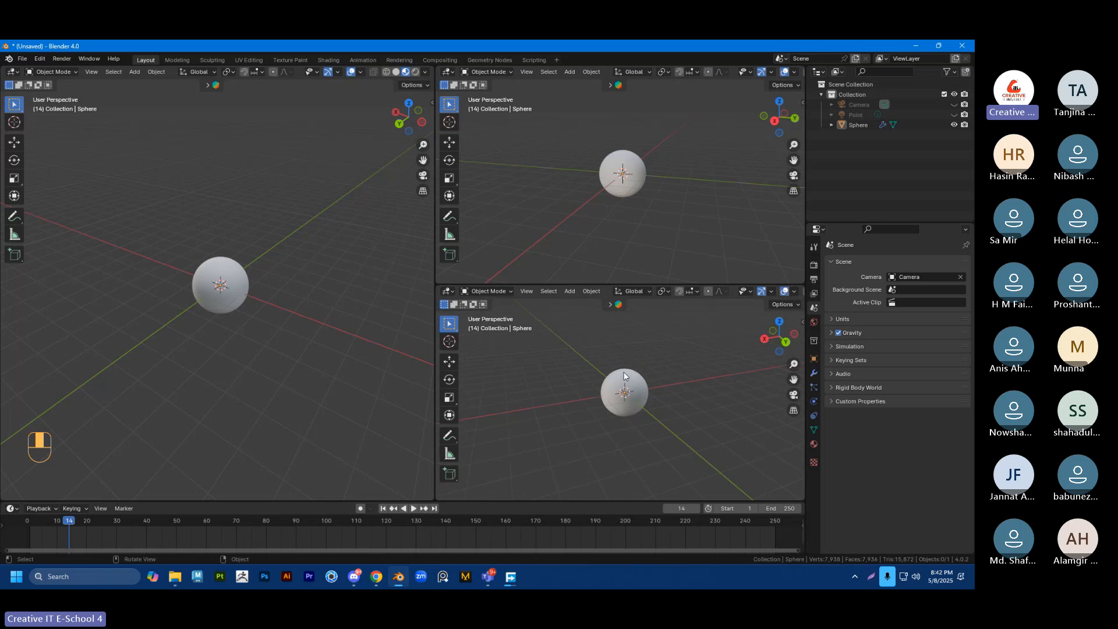
# Step: Join the two stacked 3D viewports into one beside the larger viewport and orbit the merged view
pyautogui.rightClick(573, 282)
pyautogui.click(573, 281)
pyautogui.click(572, 322)
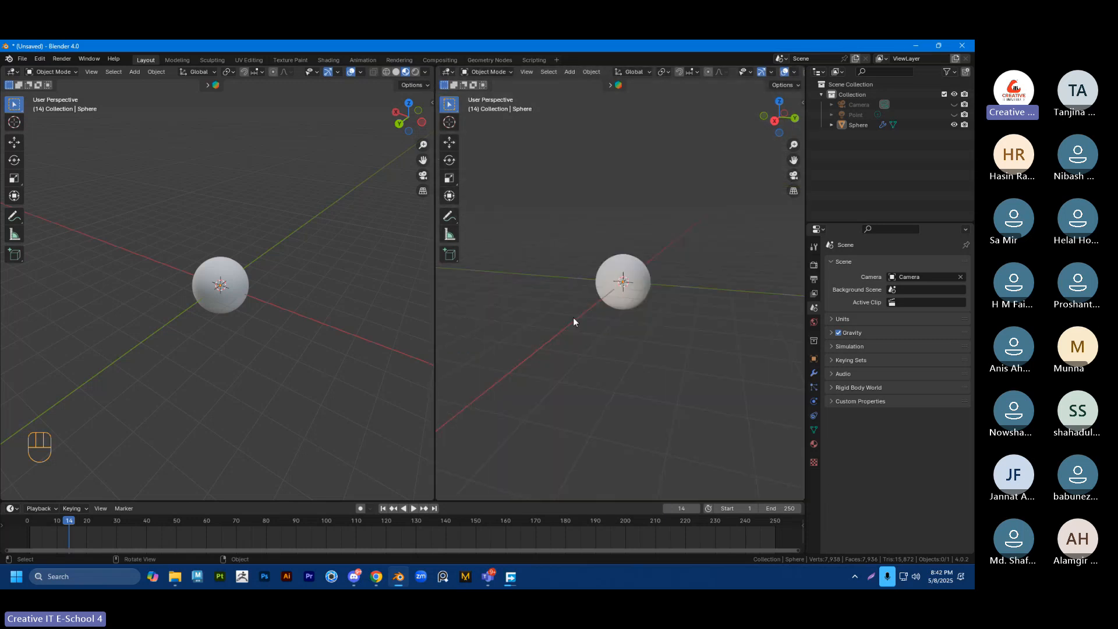
pyautogui.scroll(1, 573, 317)
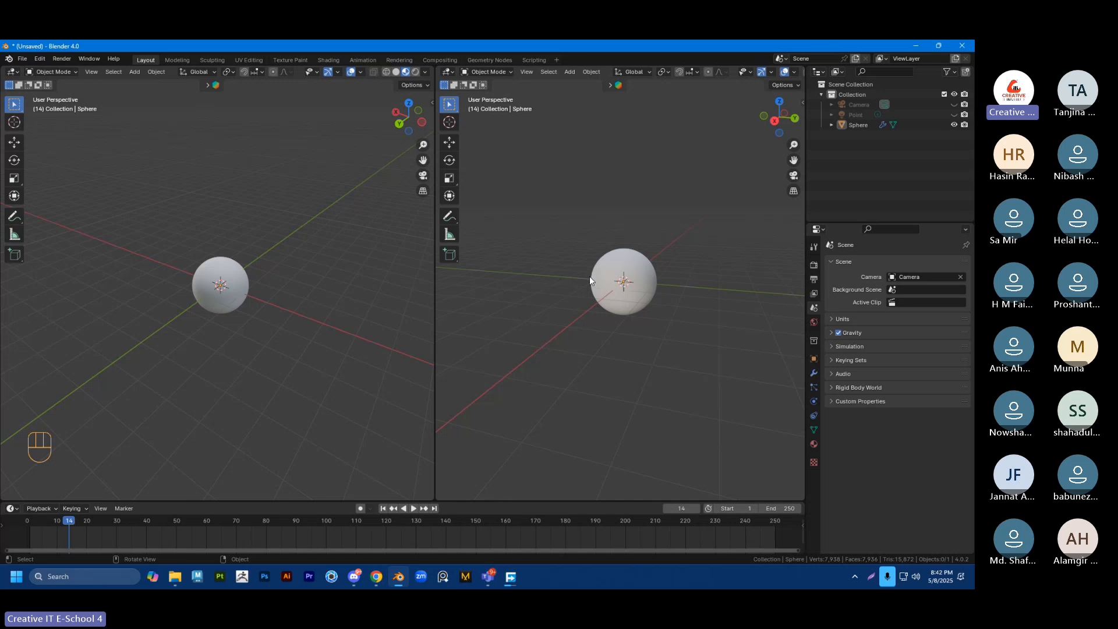
pyautogui.moveTo(589, 276); pyautogui.dragTo(575, 288, button='middle')
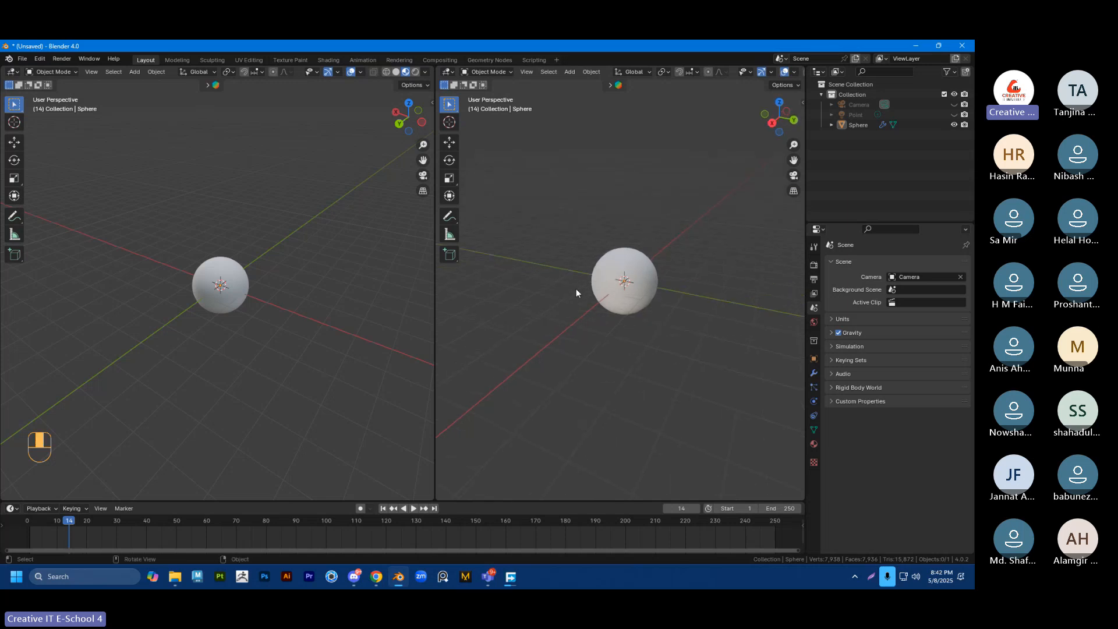
# Step: Change the second 3D viewport to the Shader Editor and frame the sphere's material nodes
pyautogui.click(447, 72)
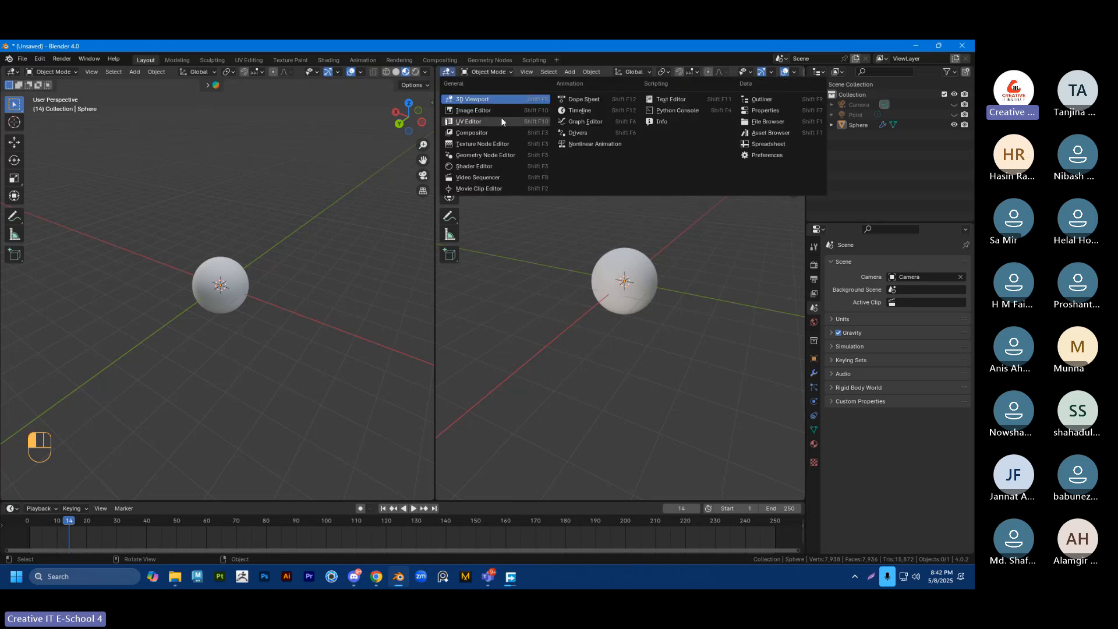
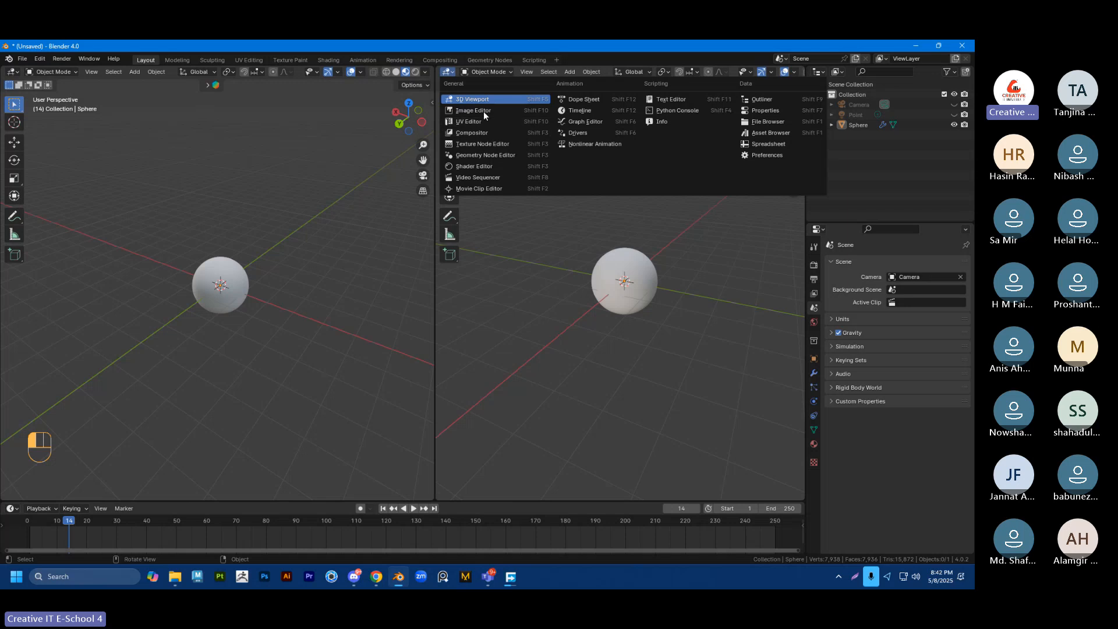
pyautogui.click(470, 168)
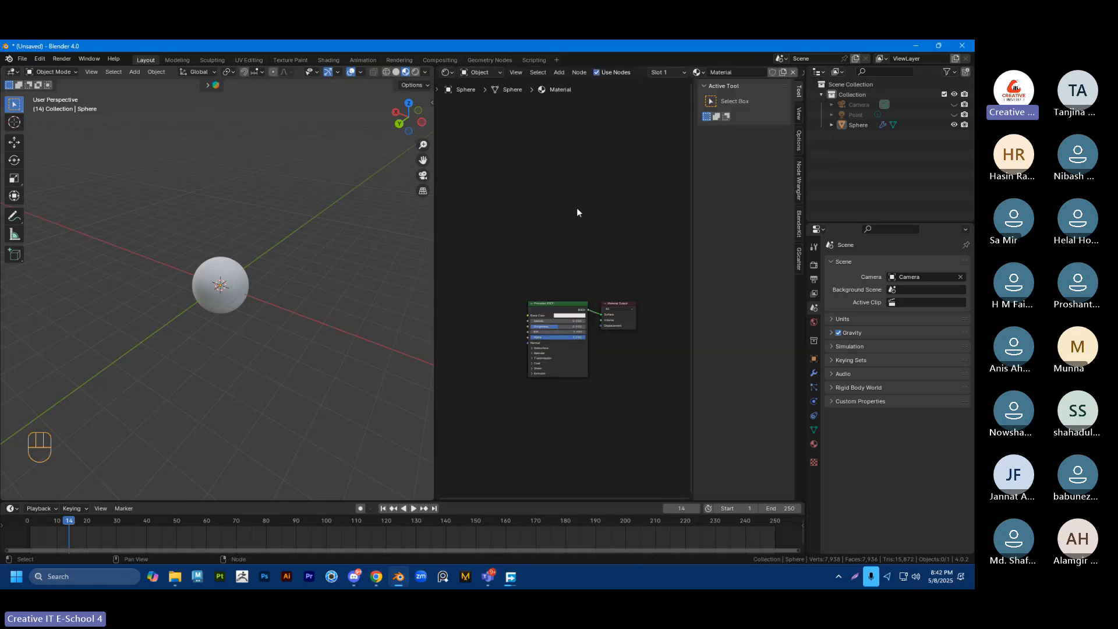
pyautogui.scroll(8, 572, 268)
pyautogui.keyDown('shift'); pyautogui.moveTo(571, 268); pyautogui.dragTo(576, 214, button='middle'); pyautogui.keyUp('shift')
pyautogui.scroll(-4, 567, 258)
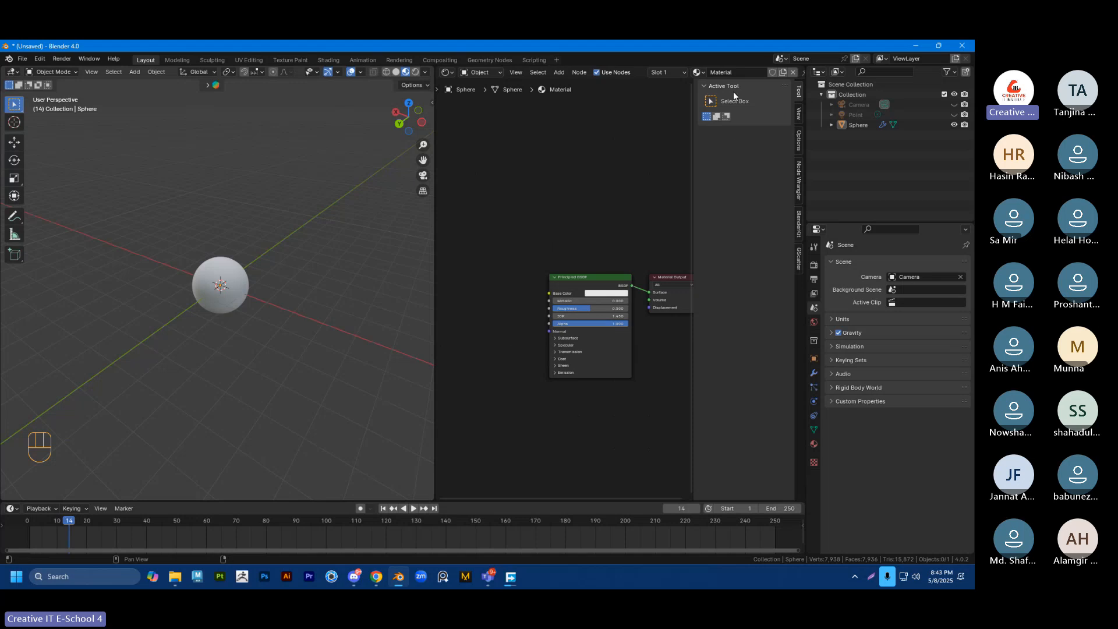
# Step: Toggle the 3D viewport's sidebar on and off, then hide the sidebar of the Shader Editor
pyautogui.press('n')
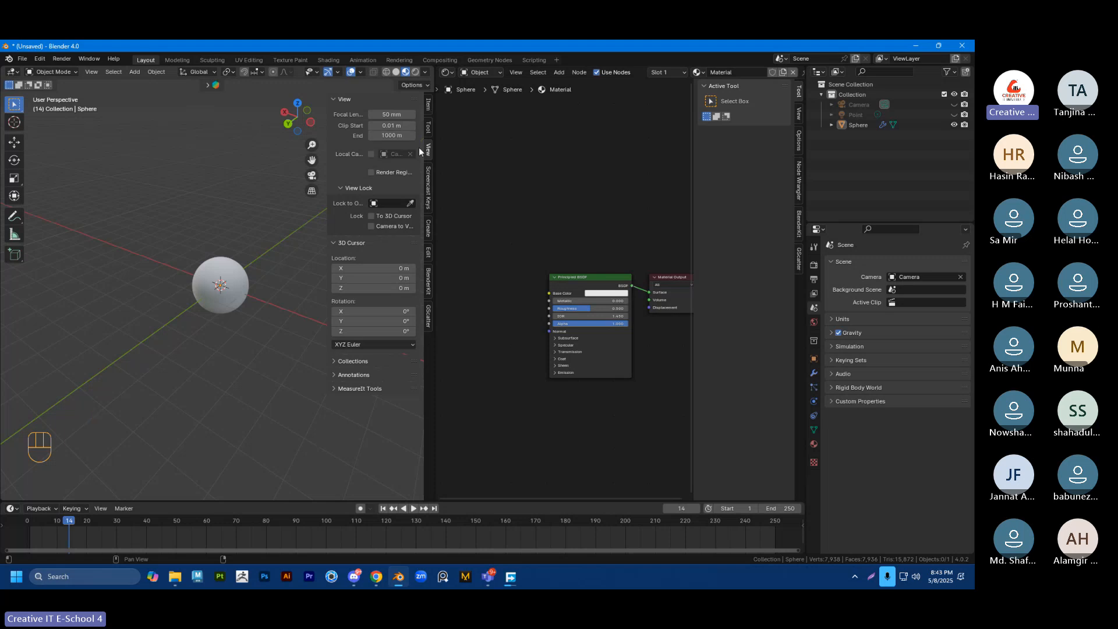
pyautogui.press('n')
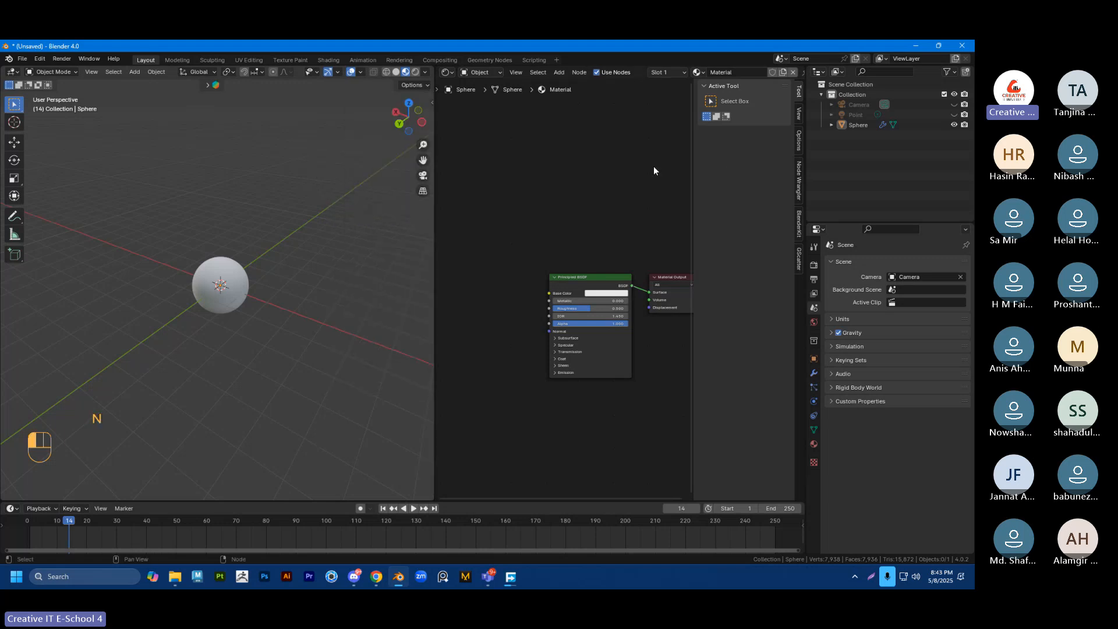
pyautogui.press('n')
pyautogui.press('n')
pyautogui.press('n')
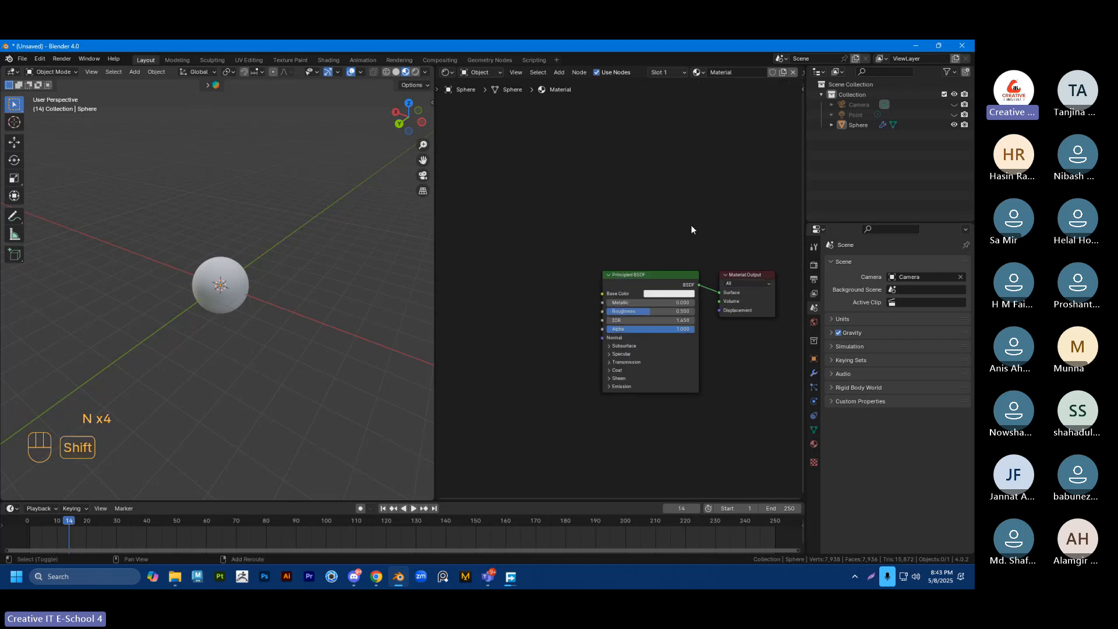
# Step: Move the Principled BSDF node slightly away from the Material Output node and keep it selected
pyautogui.scroll(2, 699, 187)
pyautogui.keyDown('shift'); pyautogui.moveTo(690, 225); pyautogui.dragTo(658, 214, button='middle'); pyautogui.keyUp('shift')
pyautogui.scroll(2, 666, 170)
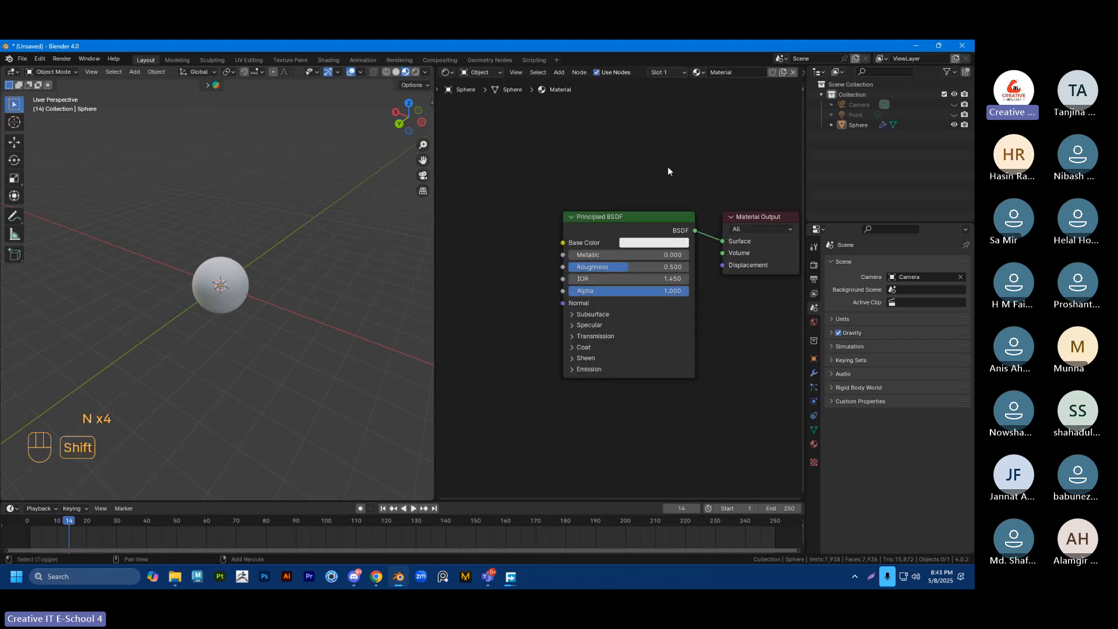
pyautogui.keyDown('shift'); pyautogui.moveTo(667, 166); pyautogui.dragTo(645, 167, button='middle'); pyautogui.keyUp('shift')
pyautogui.scroll(-2, 644, 158)
pyautogui.scroll(2, 650, 163)
pyautogui.moveTo(612, 216)
pyautogui.mouseDown()
pyautogui.moveTo(572, 172)
pyautogui.moveTo(572, 201)
pyautogui.moveTo(596, 206)
pyautogui.mouseUp()
pyautogui.click(587, 218)
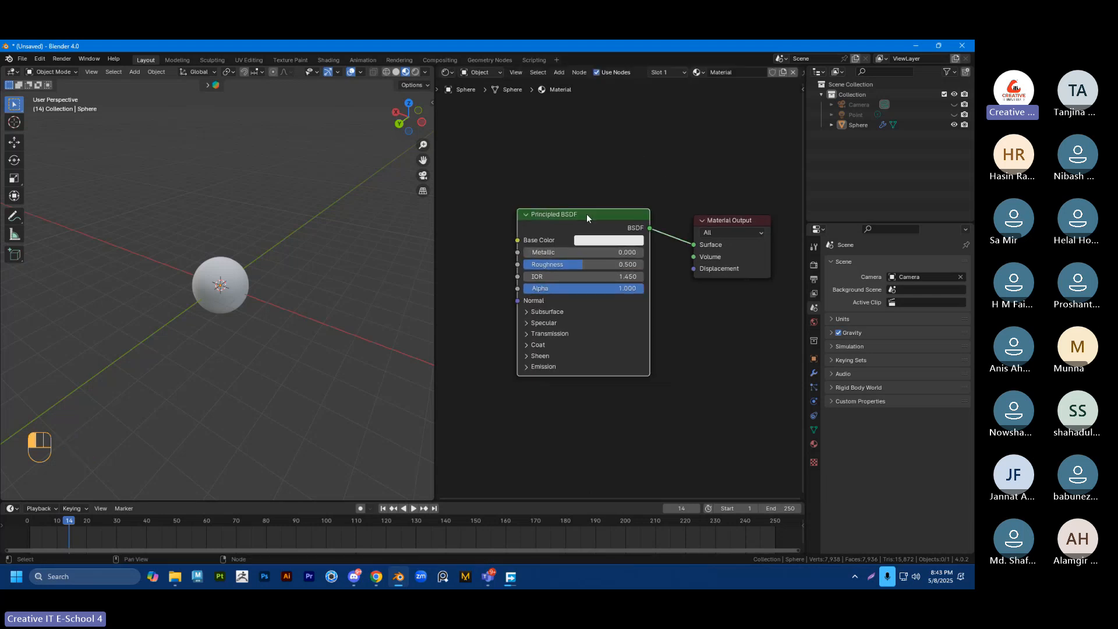
# Step: Set the Principled BSDF base color to a coral red with the sphere in close view, and deselect the node
pyautogui.scroll(6, 296, 274)
pyautogui.moveTo(296, 273); pyautogui.dragTo(283, 249, button='middle')
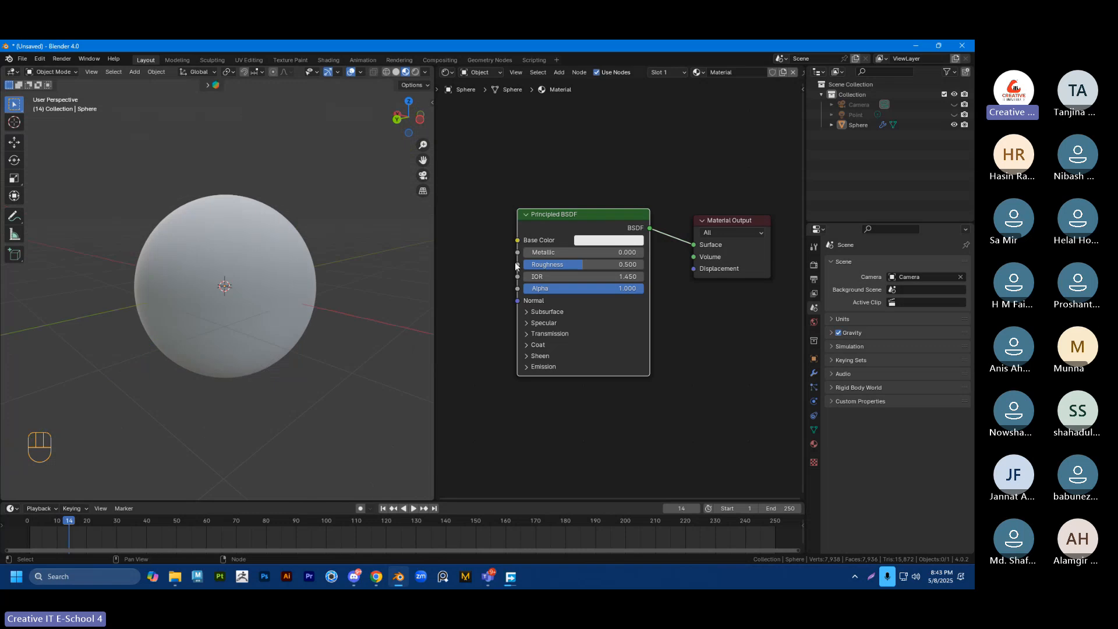
pyautogui.click(587, 241)
pyautogui.click(635, 147)
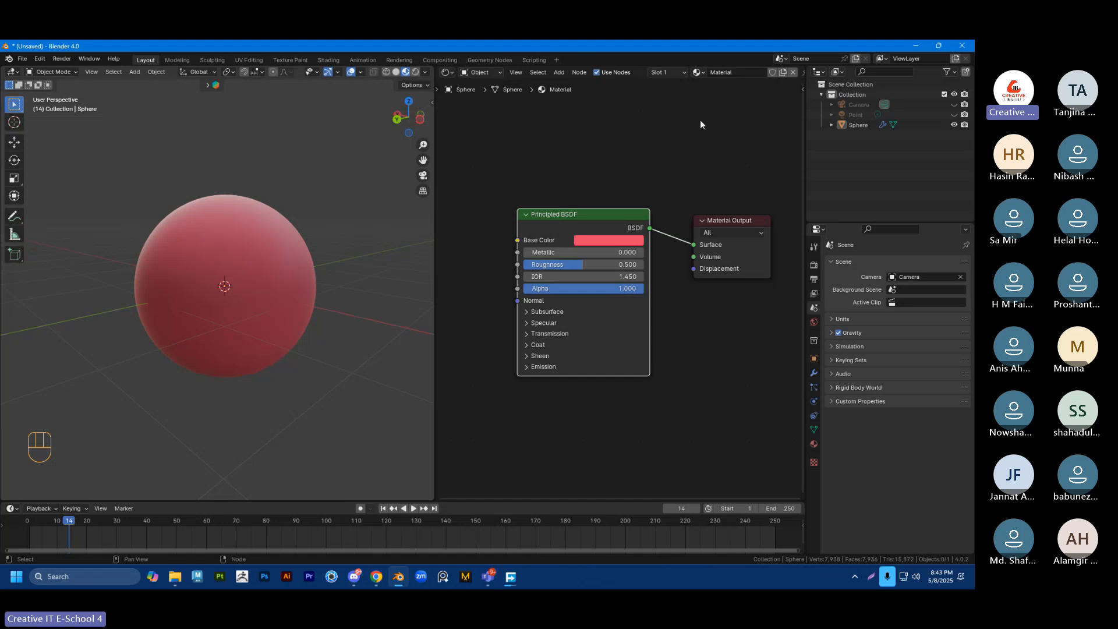
pyautogui.click(679, 156)
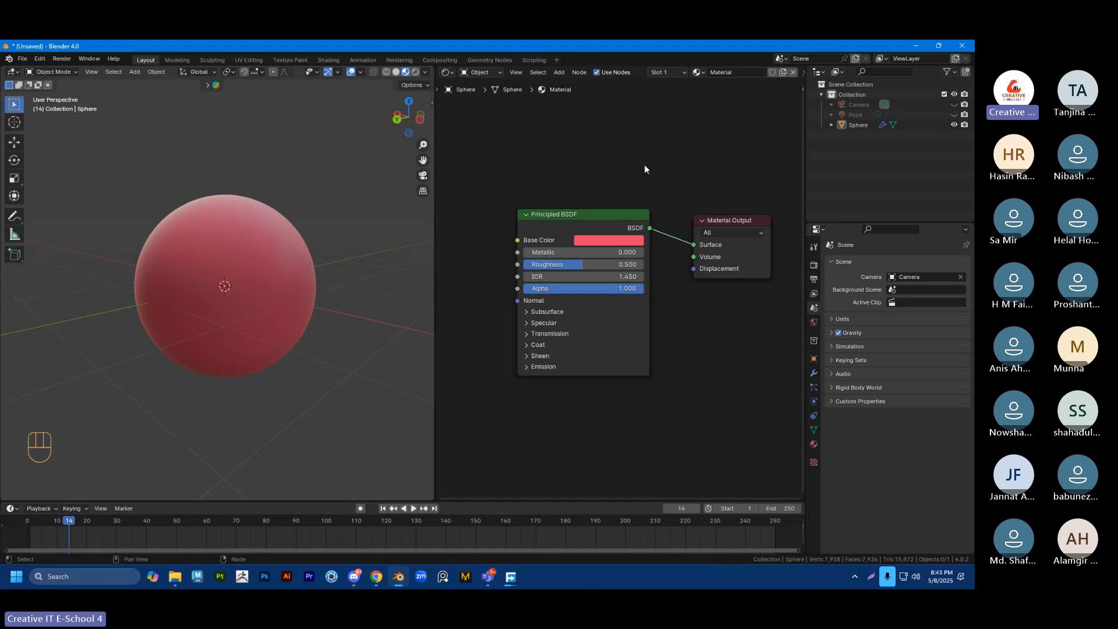
# Step: Reposition the Principled BSDF and Material Output nodes so they sit farther apart with the output node lower
pyautogui.moveTo(589, 216); pyautogui.dragTo(544, 173)
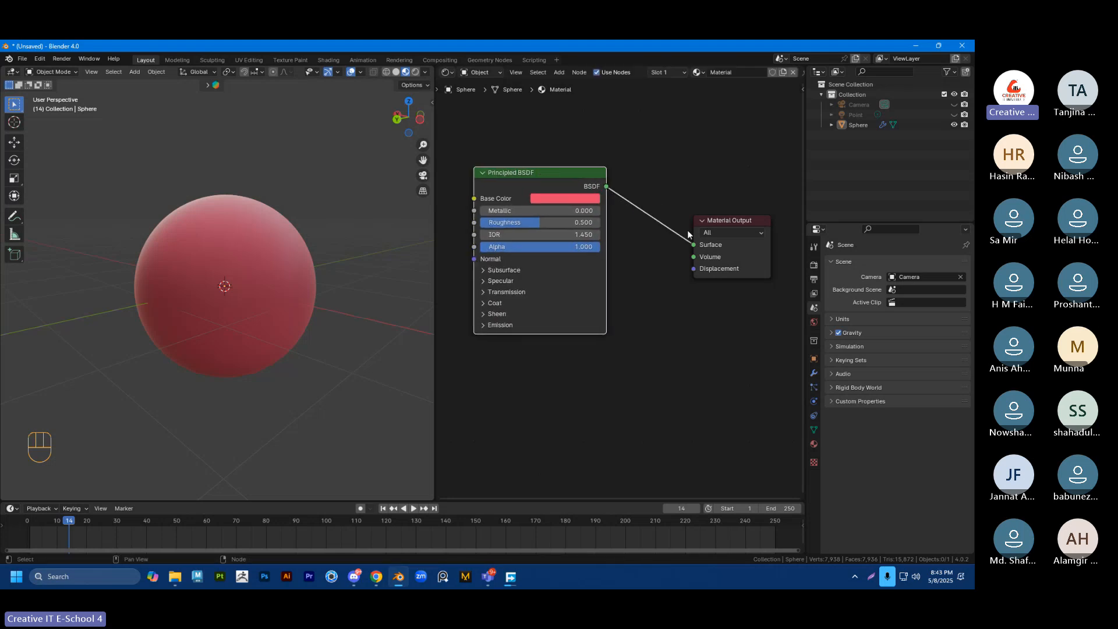
pyautogui.moveTo(546, 176); pyautogui.dragTo(553, 187)
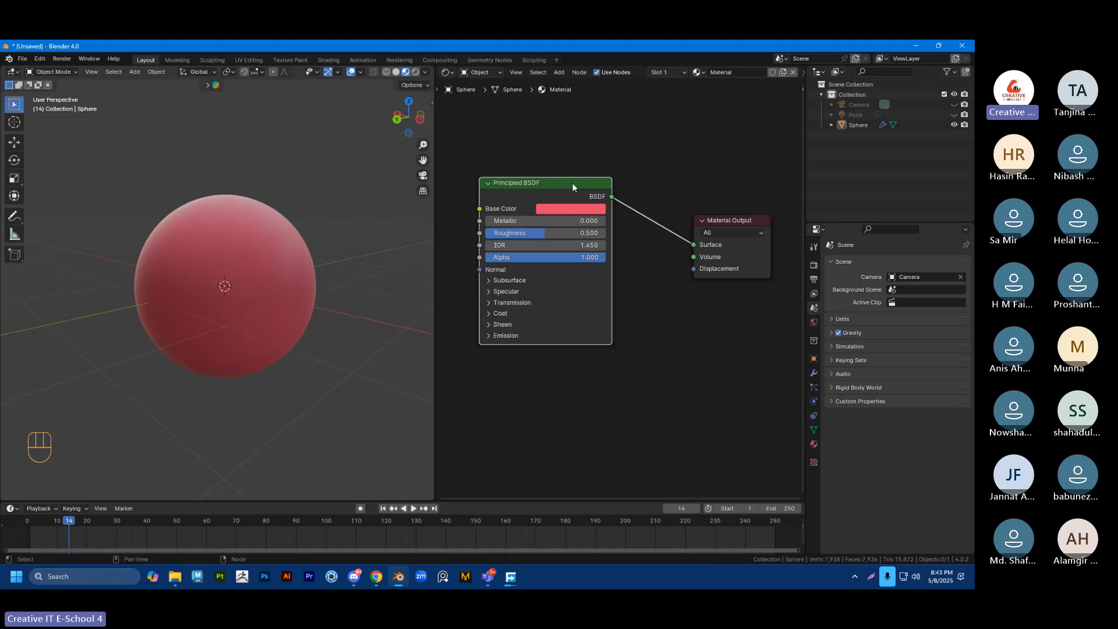
pyautogui.moveTo(574, 187); pyautogui.dragTo(712, 257)
pyautogui.scroll(-1, 571, 145)
pyautogui.click(696, 204)
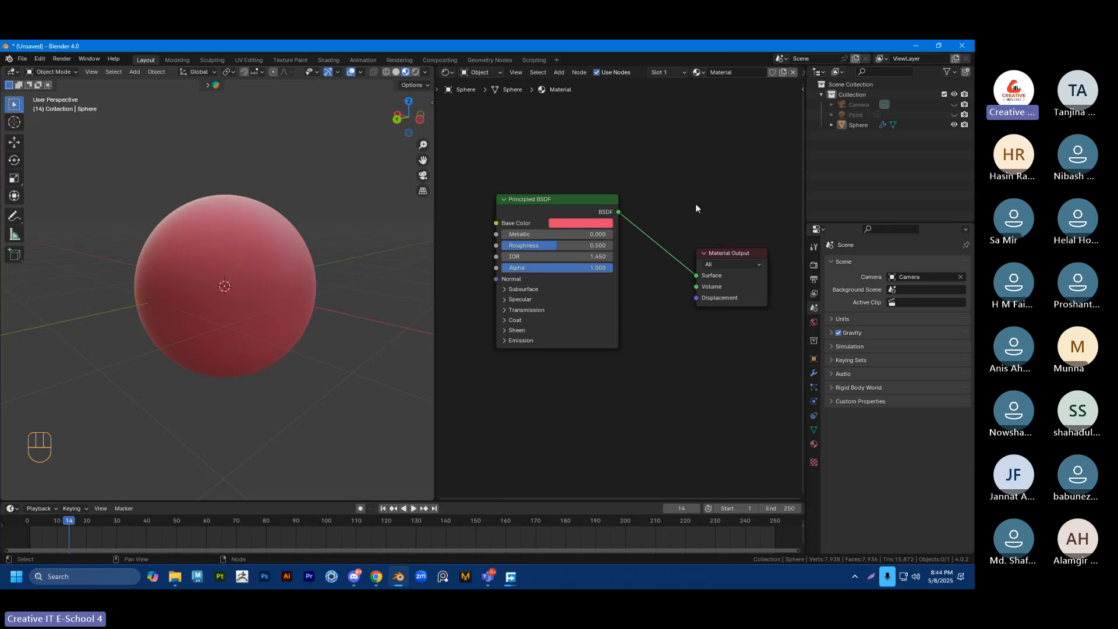
pyautogui.click(581, 202)
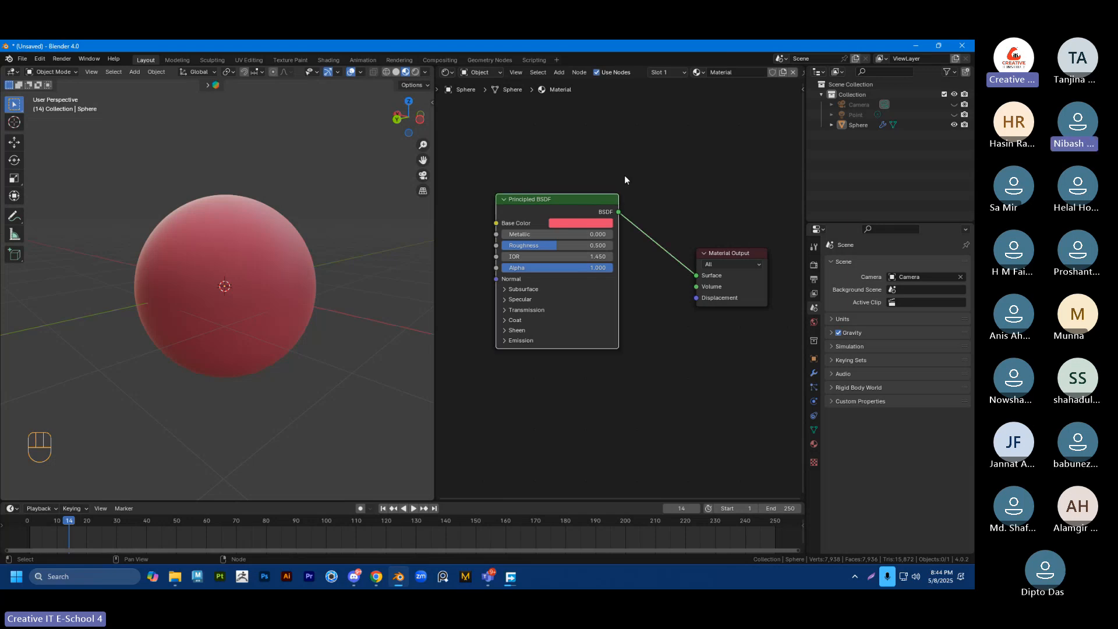
pyautogui.moveTo(564, 206); pyautogui.dragTo(552, 210)
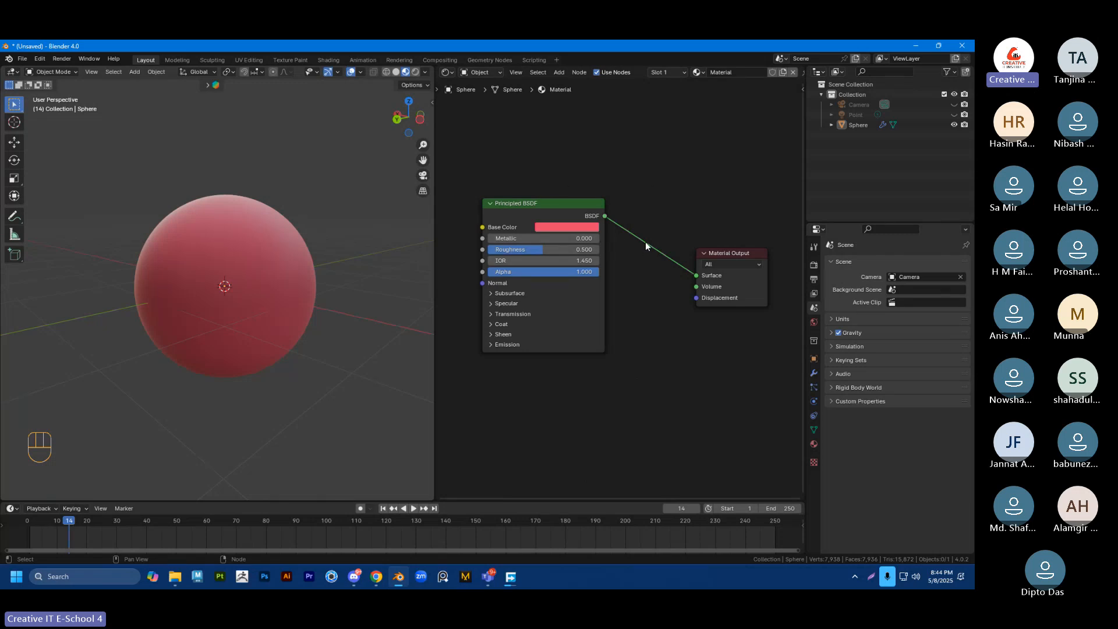
# Step: Open the Preferences, move their window over the viewport and expand the Node Editor colors of the theme
pyautogui.click(39, 59)
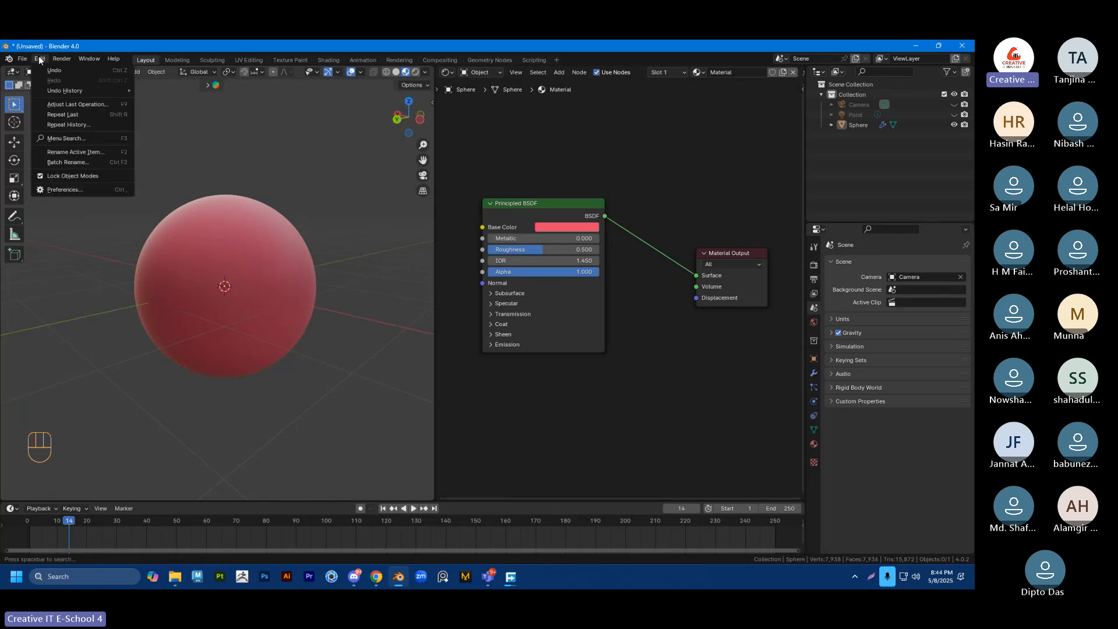
pyautogui.click(68, 180)
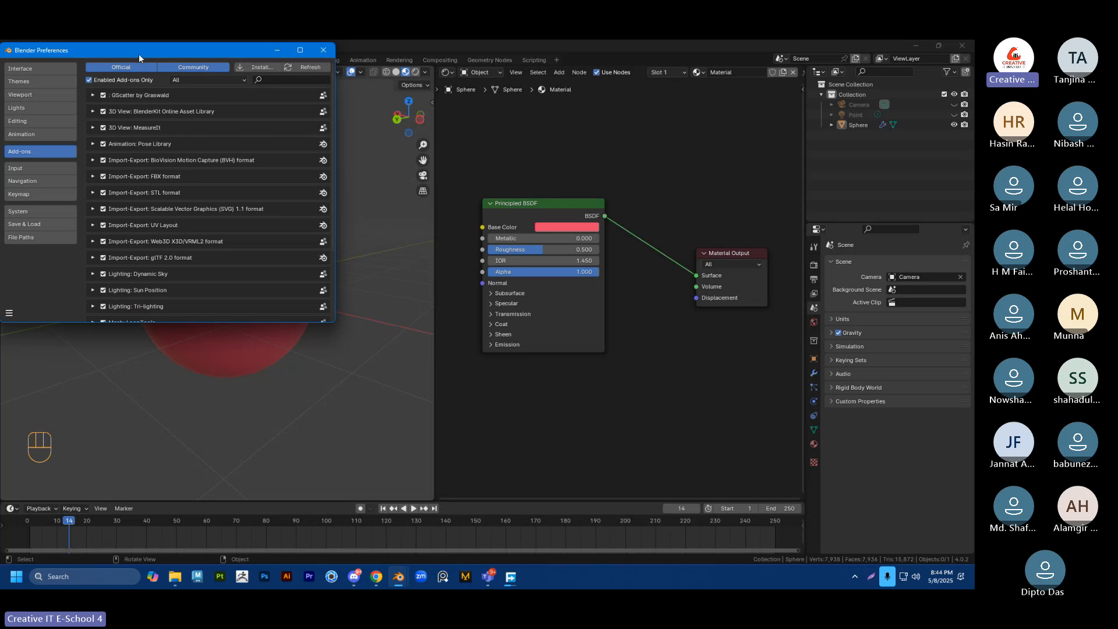
pyautogui.moveTo(138, 54); pyautogui.dragTo(232, 138)
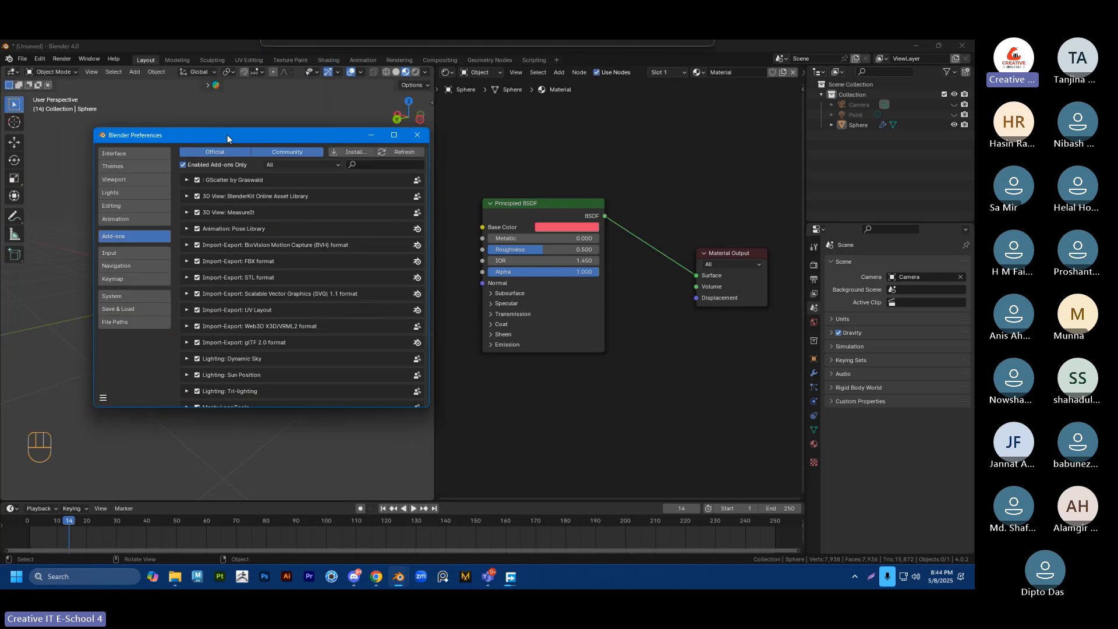
pyautogui.click(126, 168)
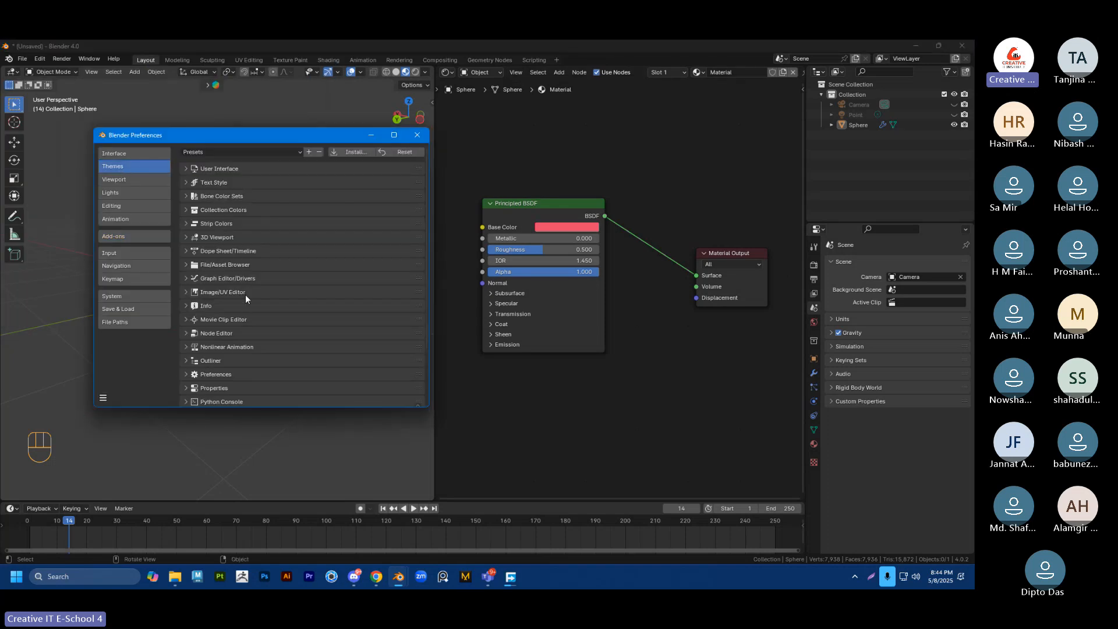
pyautogui.click(187, 333)
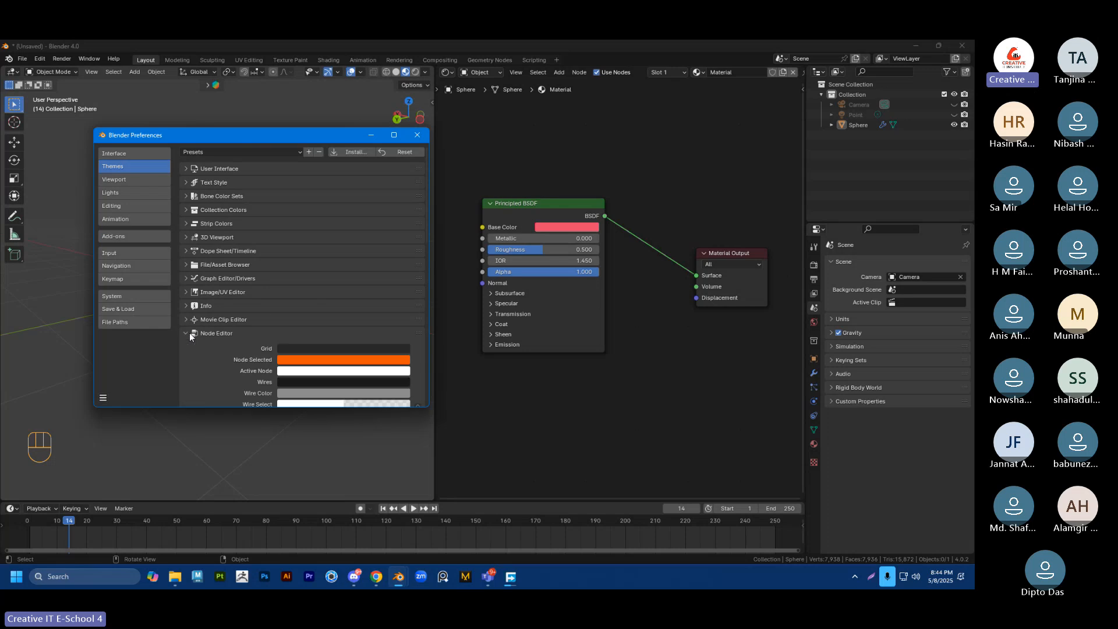
pyautogui.scroll(-2, 190, 333)
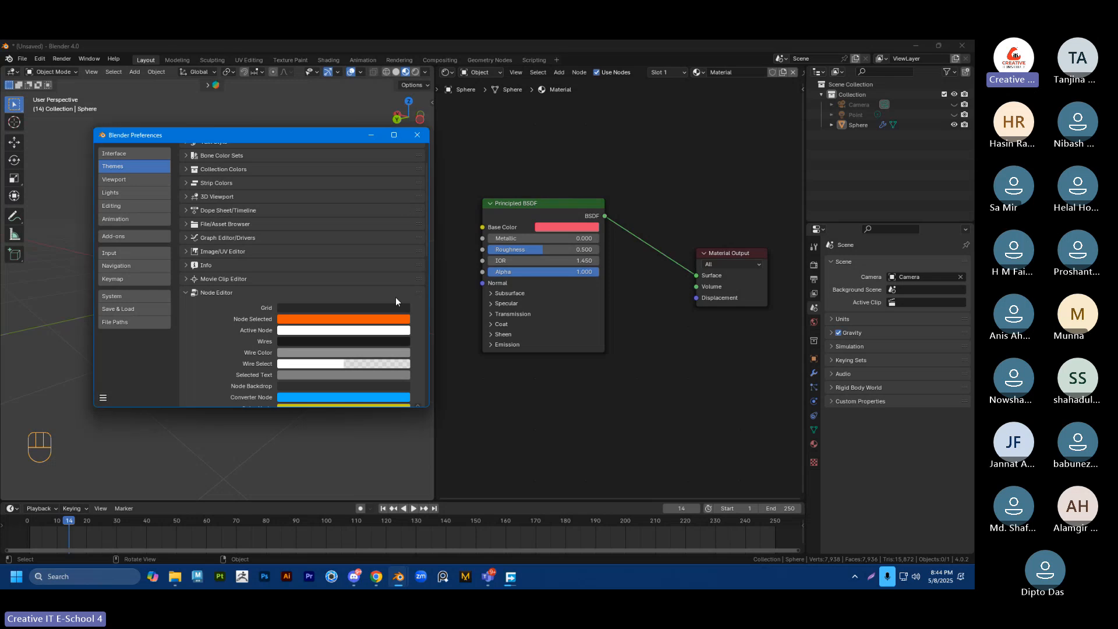
# Step: Switch to Chrome, close one background tab and return to Blender
pyautogui.rightClick(380, 578)
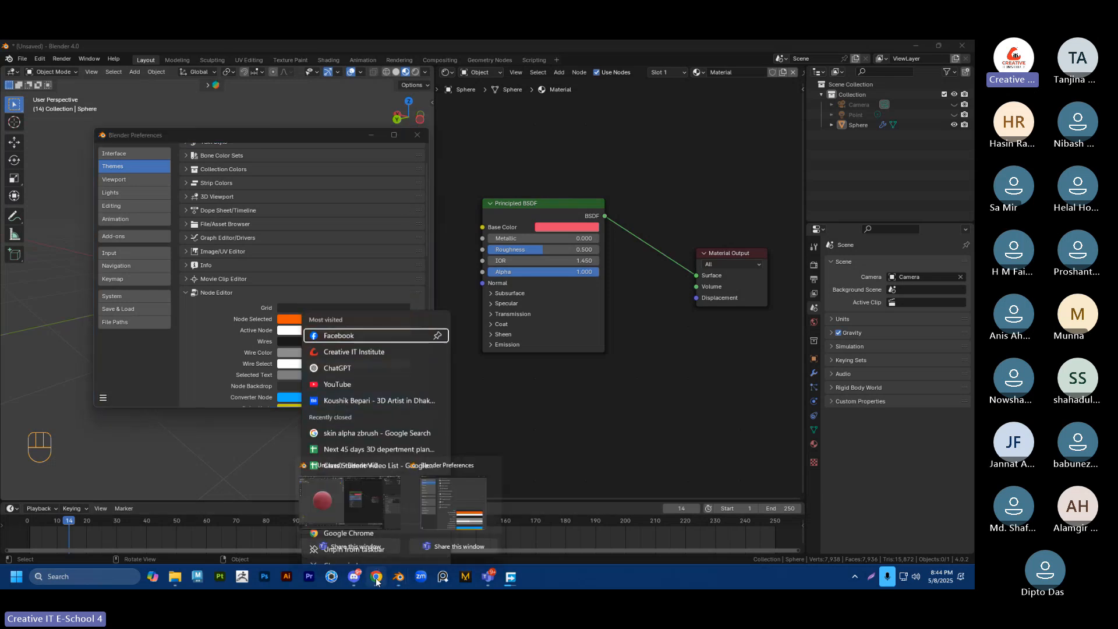
pyautogui.click(376, 576)
pyautogui.rightClick(257, 49)
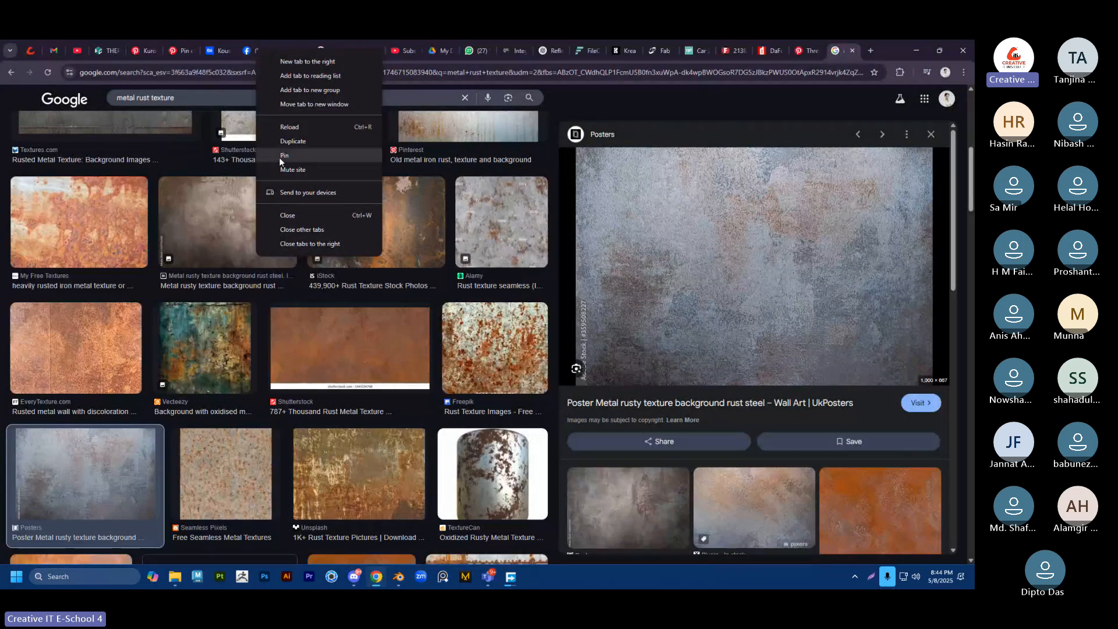
pyautogui.click(288, 215)
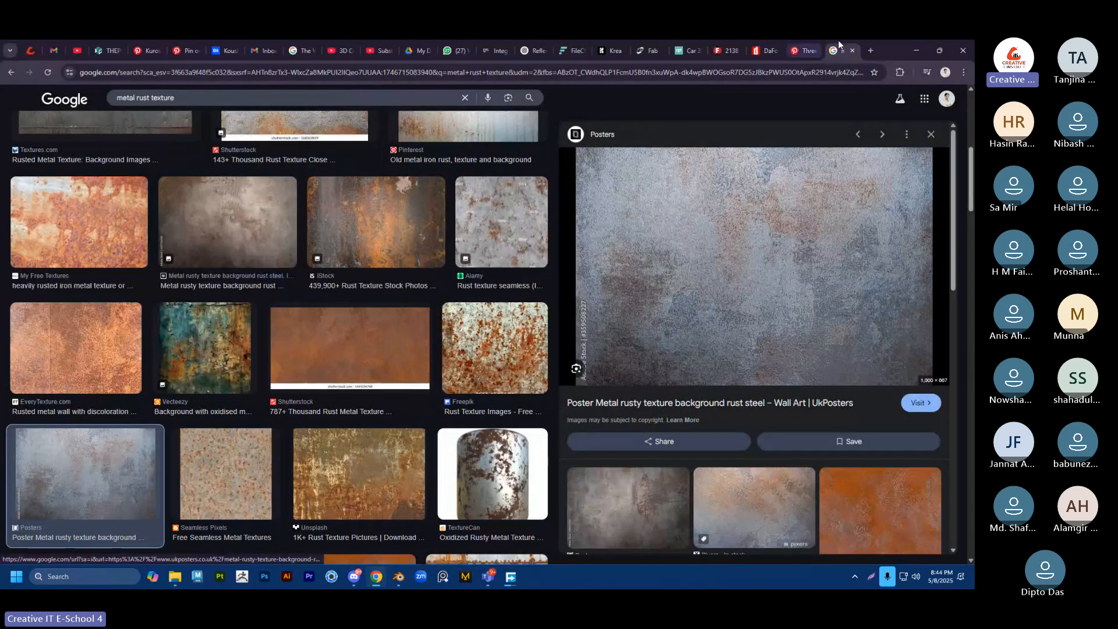
pyautogui.click(914, 50)
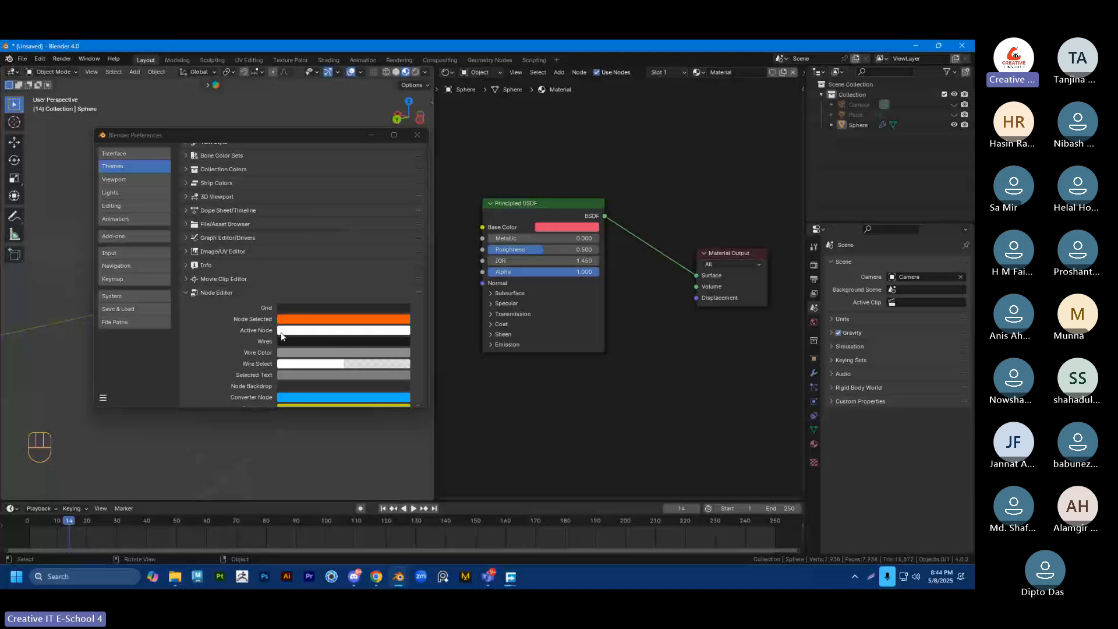
# Step: Brighten the Node Editor theme's grid color to a light grey with a value of 0.682
pyautogui.click(302, 314)
pyautogui.moveTo(274, 138); pyautogui.dragTo(268, 128)
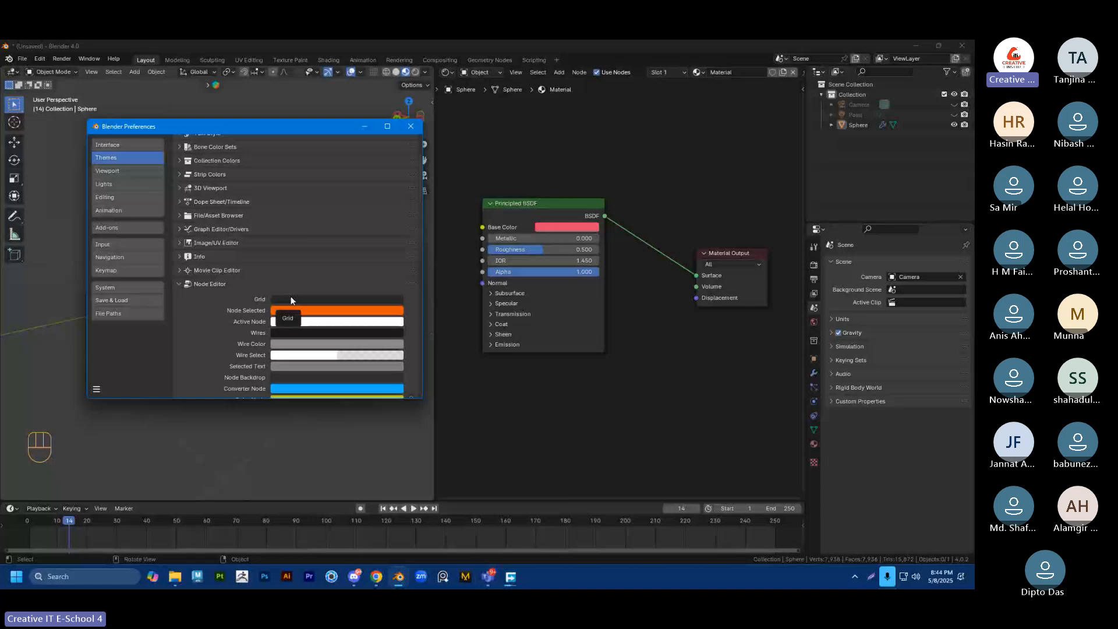
pyautogui.click(291, 299)
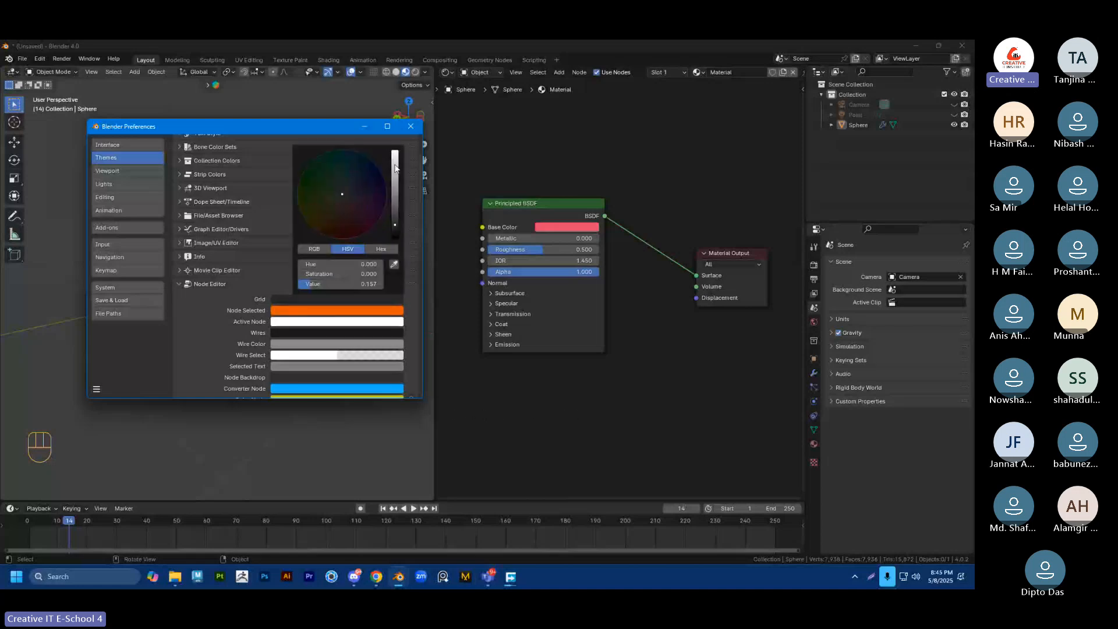
pyautogui.moveTo(394, 166); pyautogui.dragTo(395, 160)
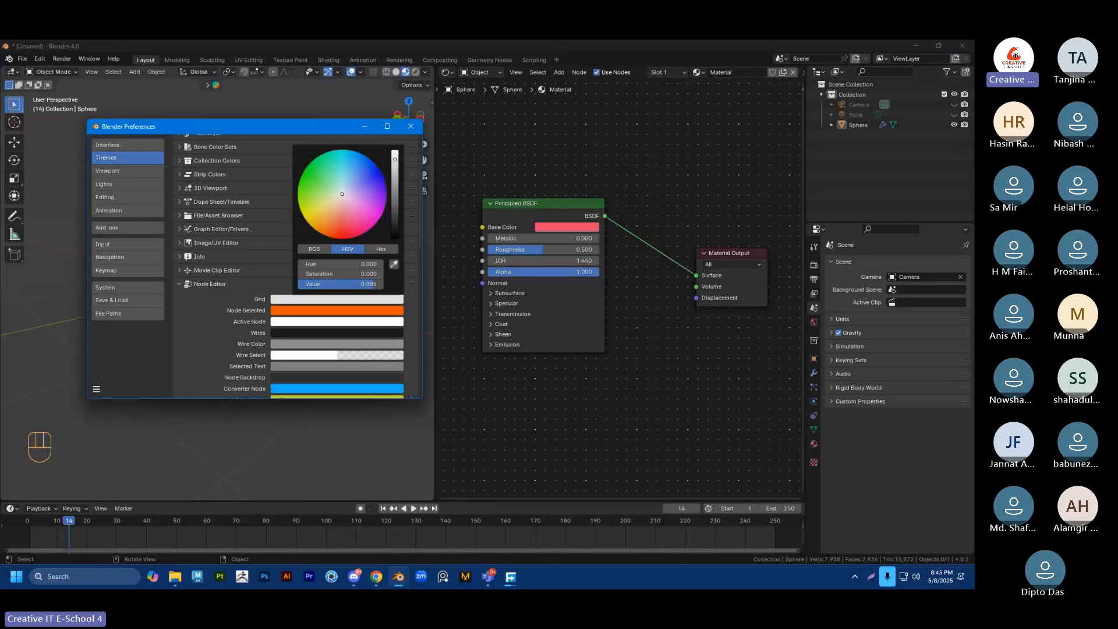
pyautogui.moveTo(395, 159); pyautogui.dragTo(401, 206)
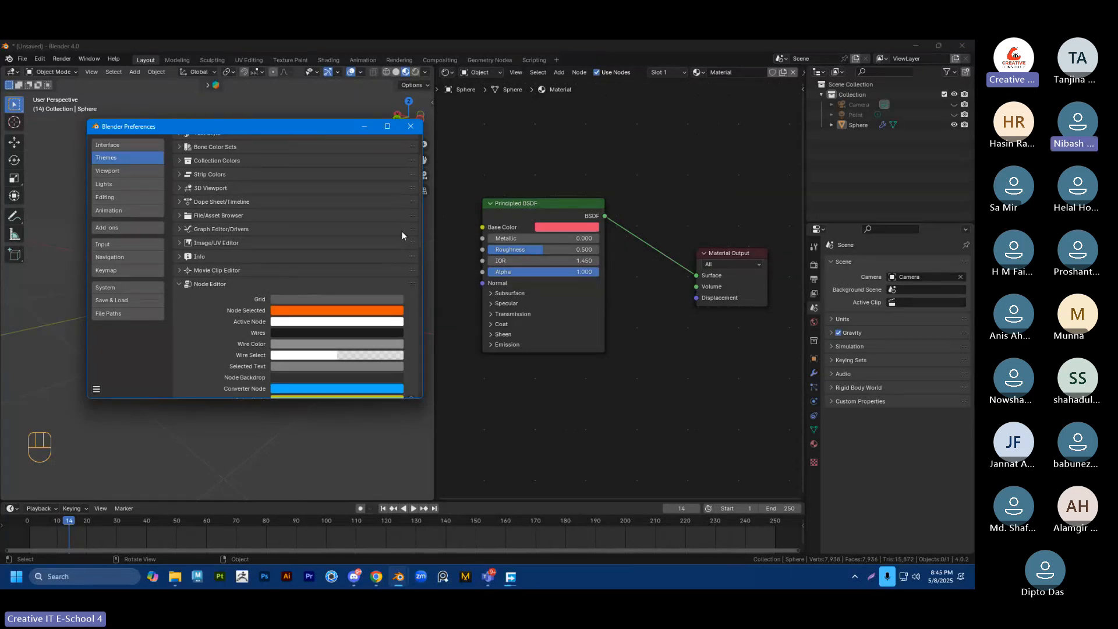
pyautogui.click(326, 299)
pyautogui.scroll(7, 374, 187)
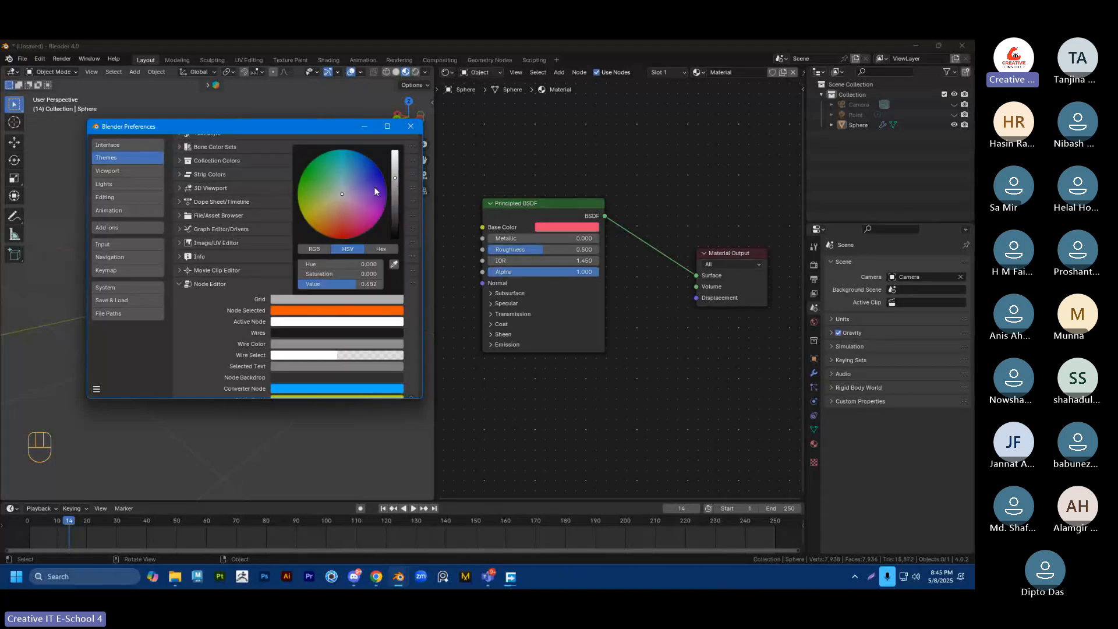
# Step: Change the Node Editor theme's grid color to a blue with hue 0.584, saturation 0.559 and value 0.549
pyautogui.moveTo(374, 186)
pyautogui.mouseDown()
pyautogui.moveTo(365, 172)
pyautogui.moveTo(325, 170)
pyautogui.moveTo(330, 225)
pyautogui.moveTo(355, 173)
pyautogui.moveTo(394, 157)
pyautogui.moveTo(395, 192)
pyautogui.mouseUp()
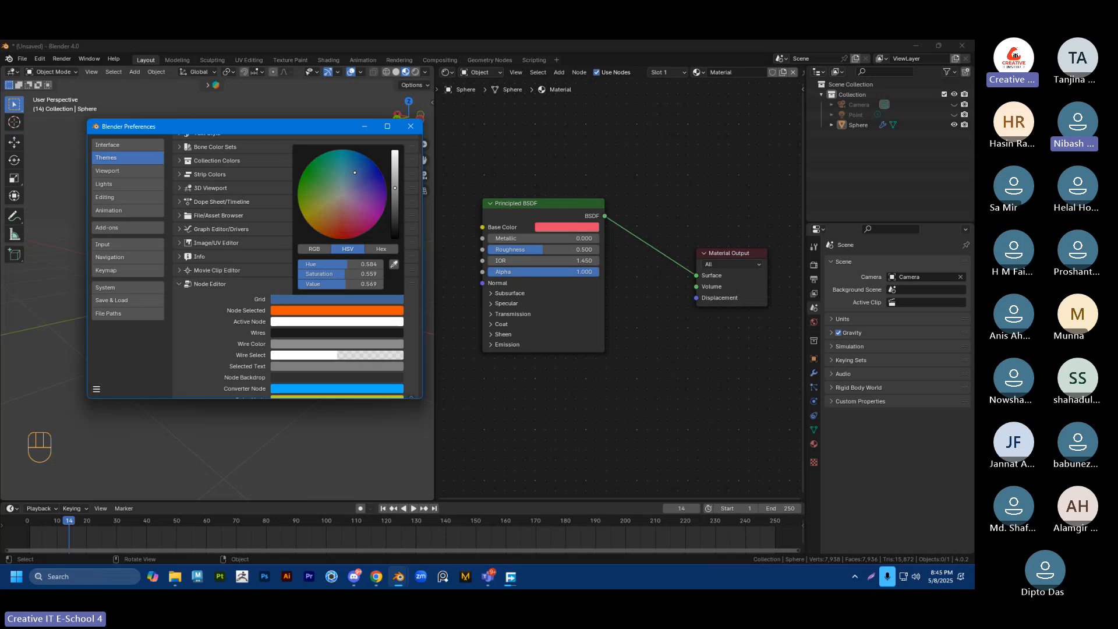
pyautogui.click(610, 194)
pyautogui.click(310, 329)
# Step: Look through the remaining Node Editor theme settings, including the Theme Space and Theme Space List sections
pyautogui.scroll(-10, 244, 272)
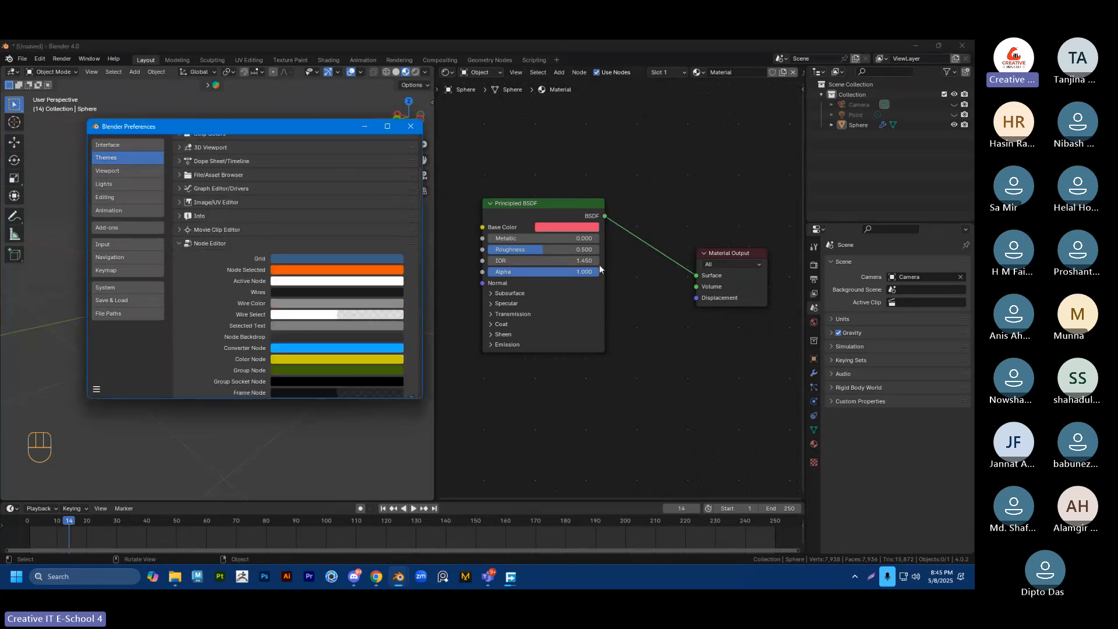
pyautogui.scroll(-2, 236, 314)
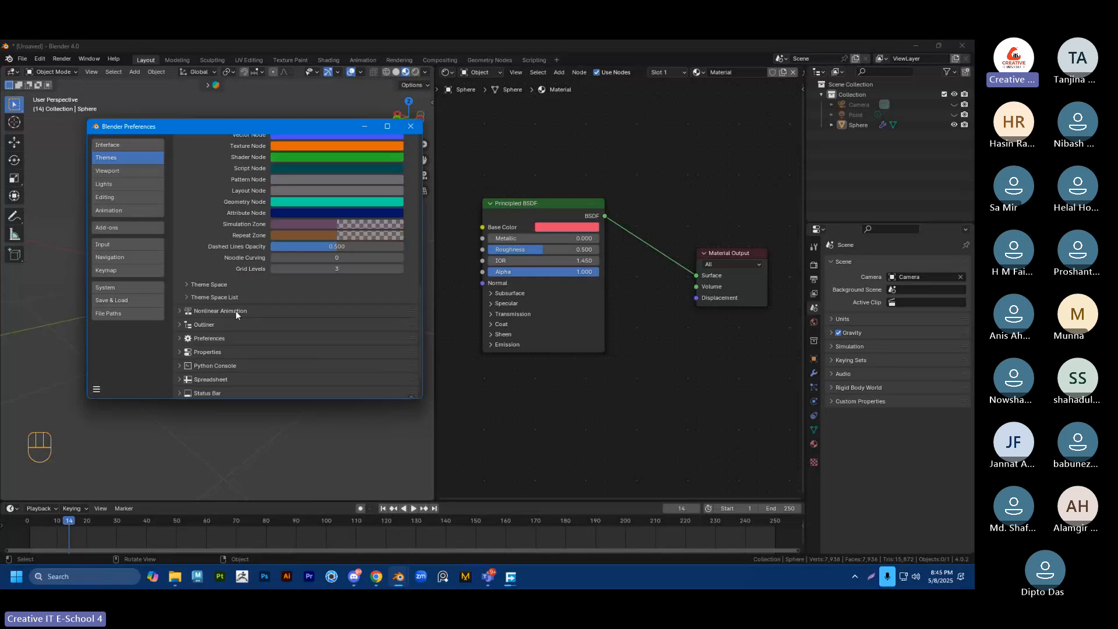
pyautogui.scroll(-2, 238, 318)
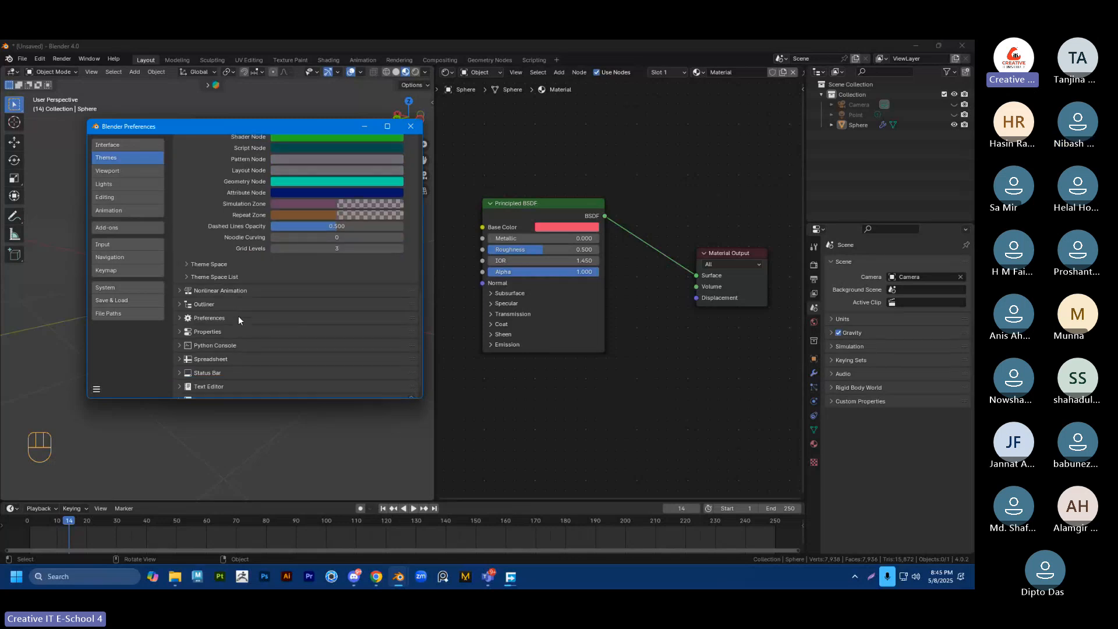
pyautogui.click(195, 277)
pyautogui.click(194, 276)
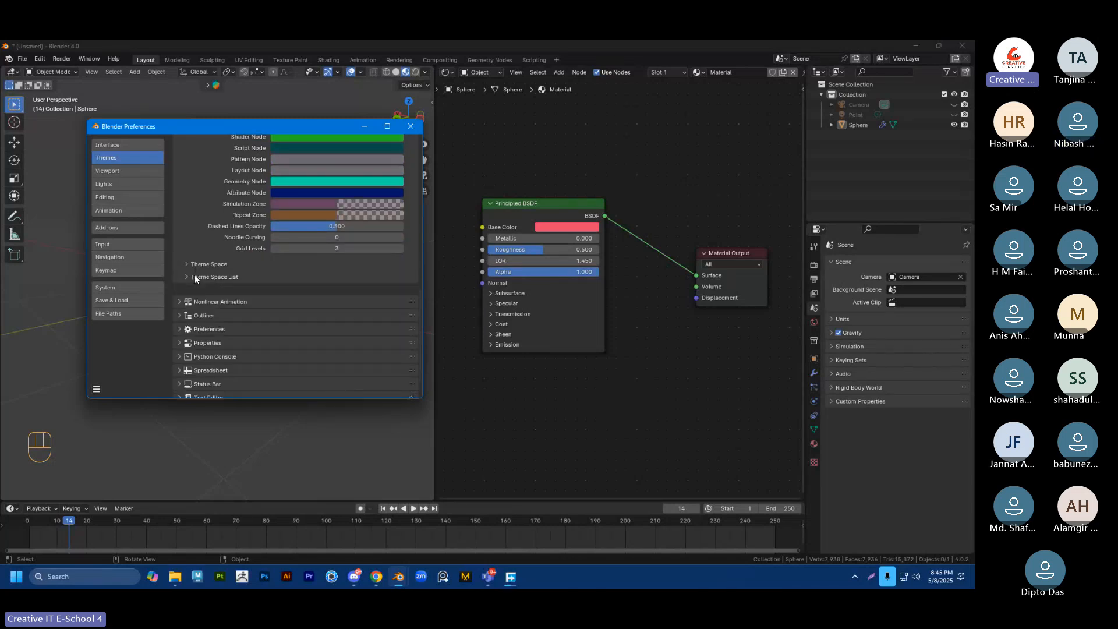
pyautogui.click(196, 264)
pyautogui.click(196, 264)
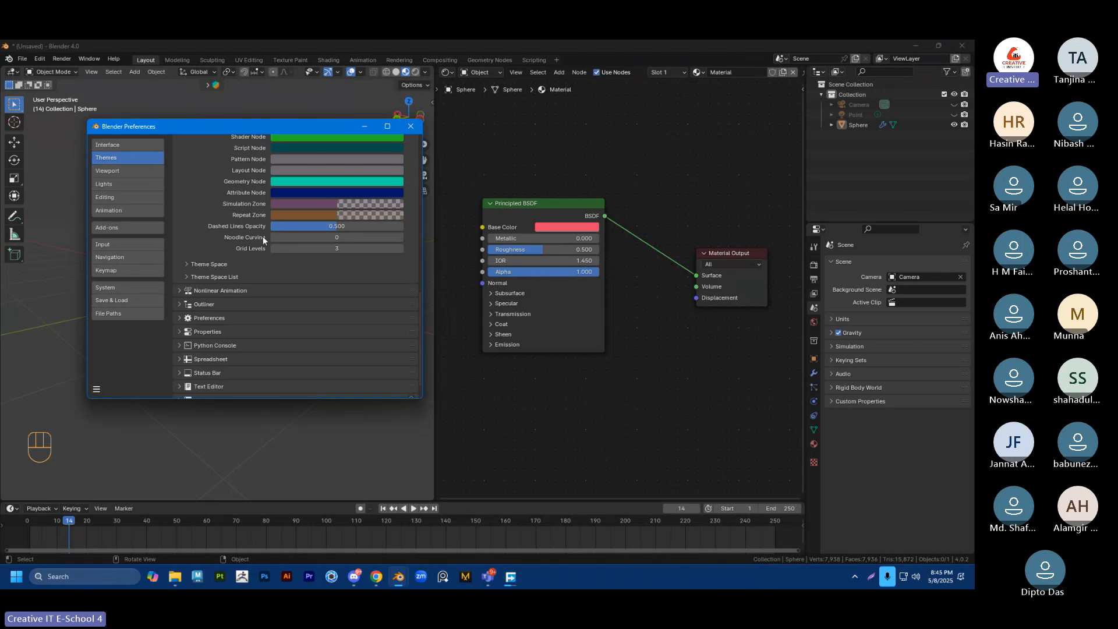
# Step: Raise the Node Editor theme's Noodle Curving to 5 and shift the Principled BSDF node to check the link's shape
pyautogui.scroll(3, 263, 235)
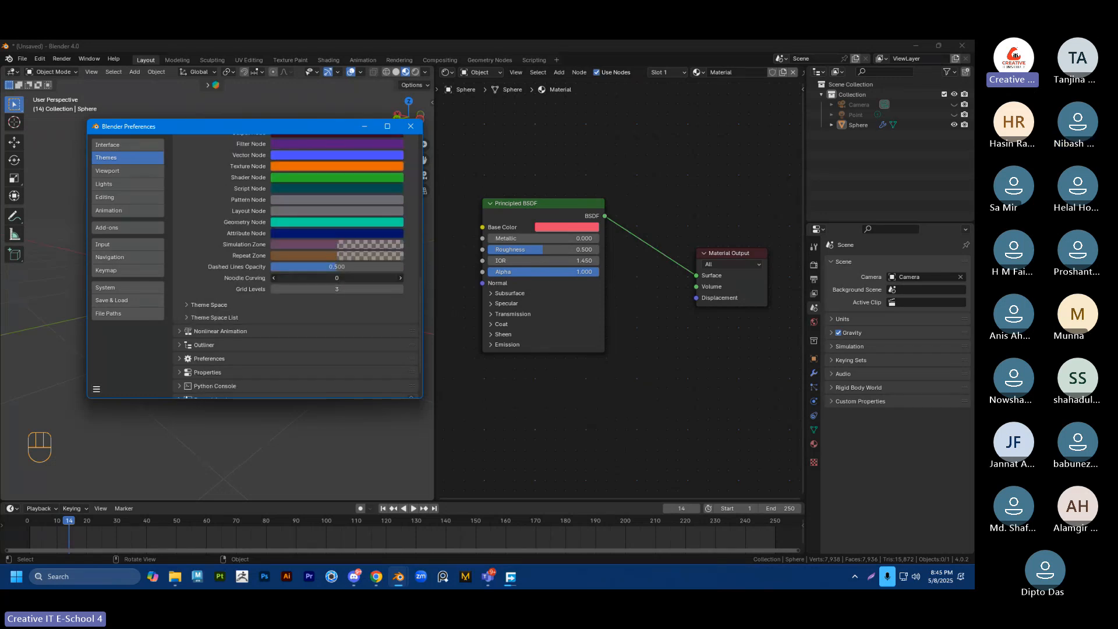
pyautogui.moveTo(337, 278)
pyautogui.mouseDown()
pyautogui.moveTo(363, 277)
pyautogui.moveTo(347, 278)
pyautogui.mouseUp()
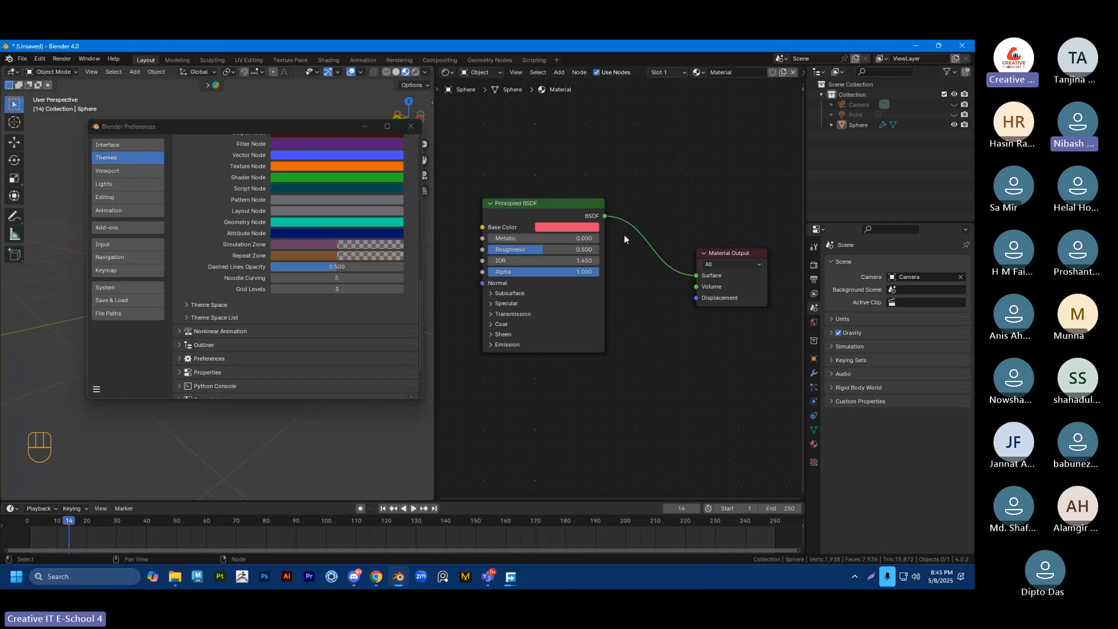
pyautogui.moveTo(567, 201); pyautogui.dragTo(568, 203)
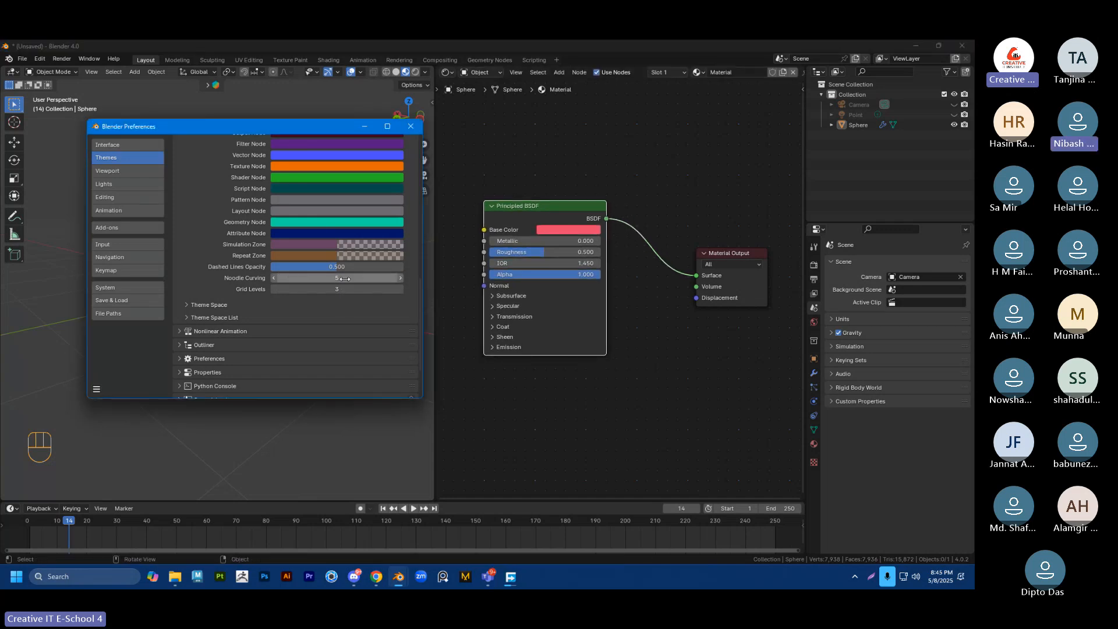
# Step: Set the Noodle Curving to 0 and move the Principled BSDF node slightly closer to the Material Output
pyautogui.moveTo(345, 279); pyautogui.dragTo(314, 279)
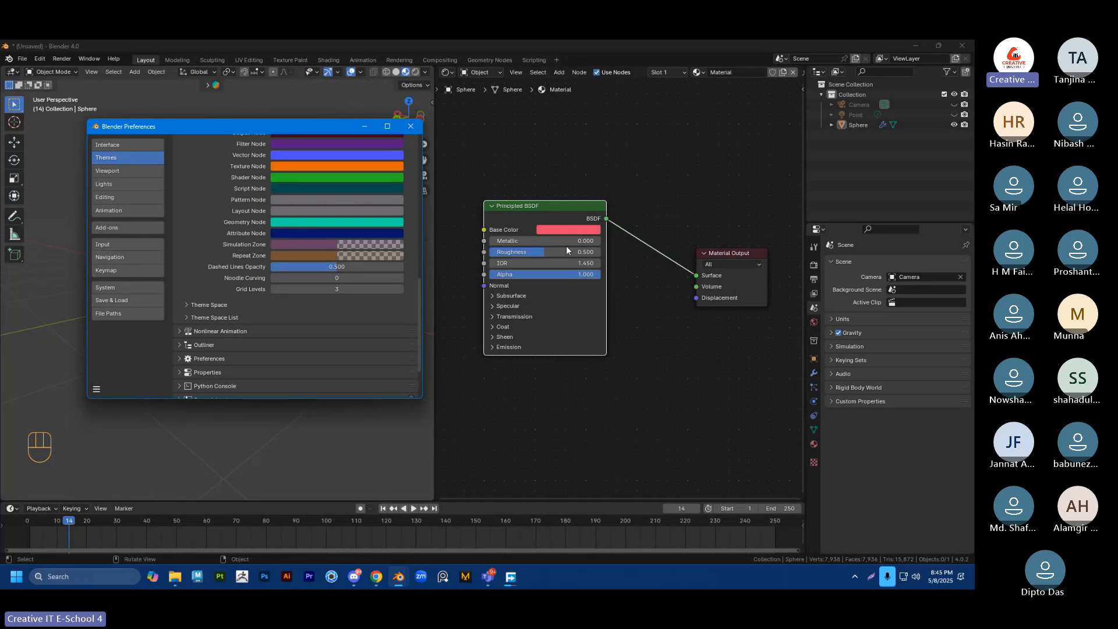
pyautogui.moveTo(610, 228); pyautogui.dragTo(620, 231)
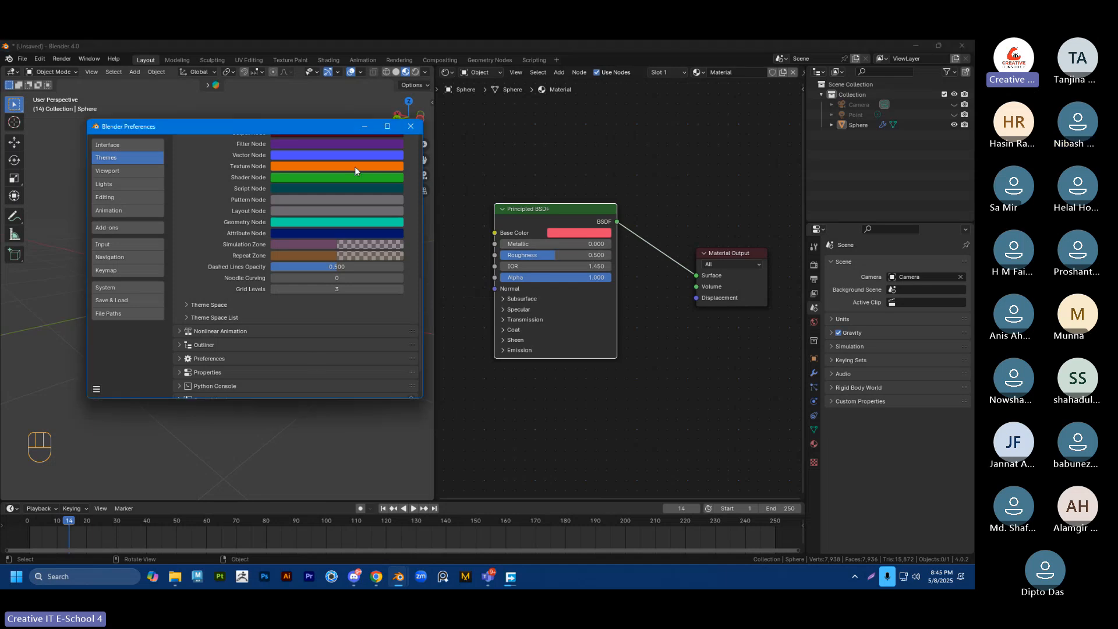
# Step: Open the save and load options of the Preferences and close the Preferences window
pyautogui.click(97, 389)
pyautogui.click(175, 357)
pyautogui.click(411, 127)
# Step: Move the Principled BSDF node lower and closer to the Material Output node
pyautogui.moveTo(569, 165); pyautogui.dragTo(574, 167, button='middle')
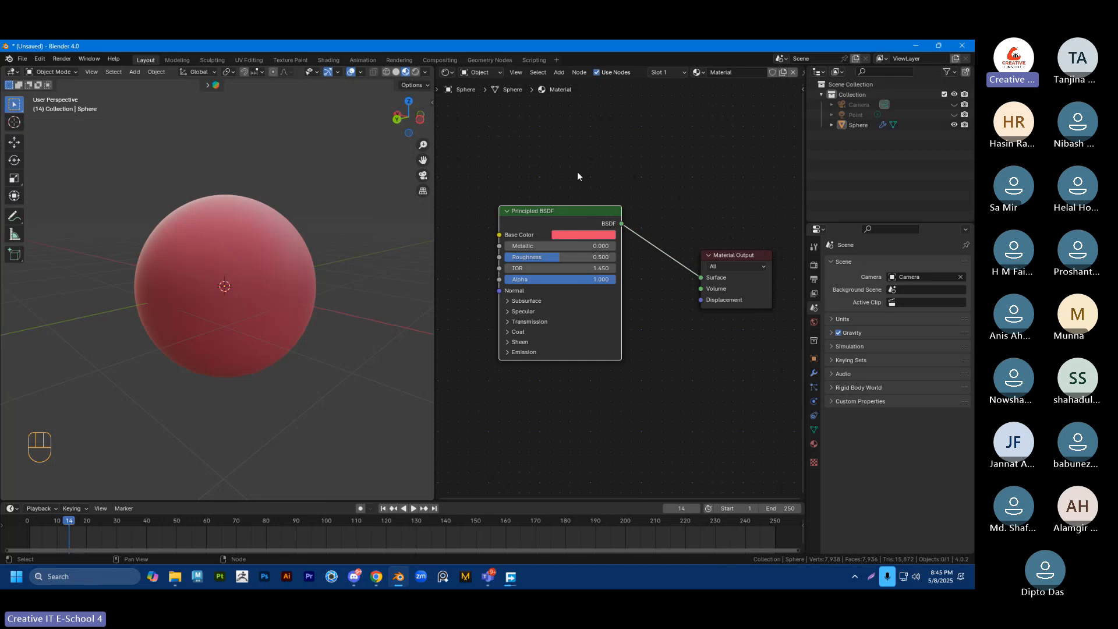
pyautogui.scroll(1, 577, 171)
pyautogui.scroll(-2, 539, 169)
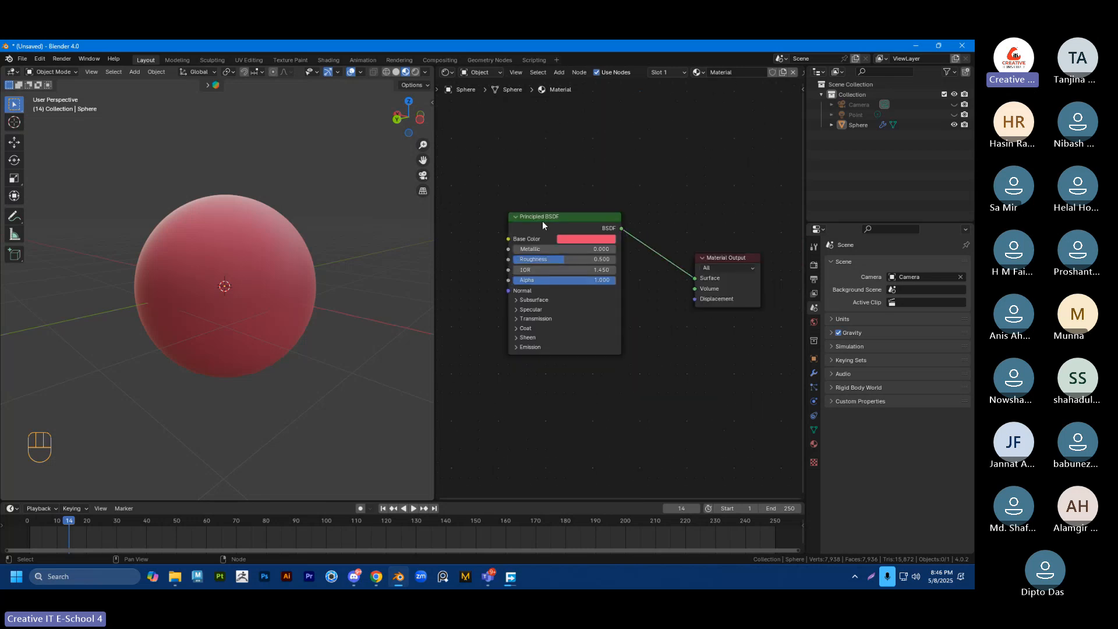
pyautogui.moveTo(542, 226); pyautogui.dragTo(568, 241)
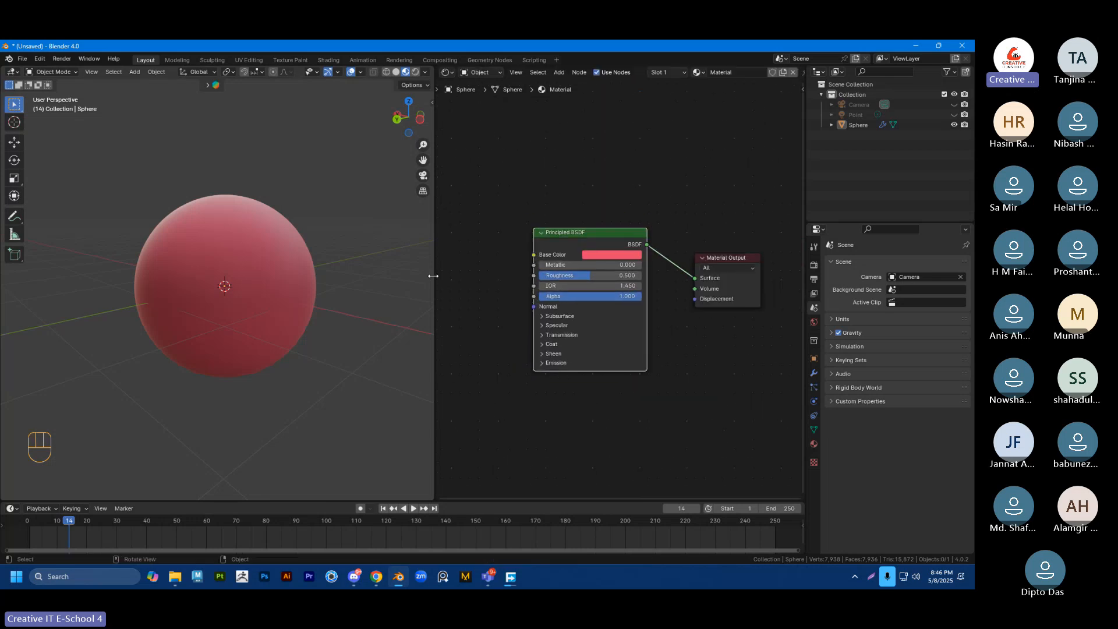
# Step: Widen the Shader Editor by narrowing the 3D viewport beside it and reframe the nodes
pyautogui.moveTo(433, 275); pyautogui.dragTo(403, 275)
pyautogui.scroll(-2, 512, 197)
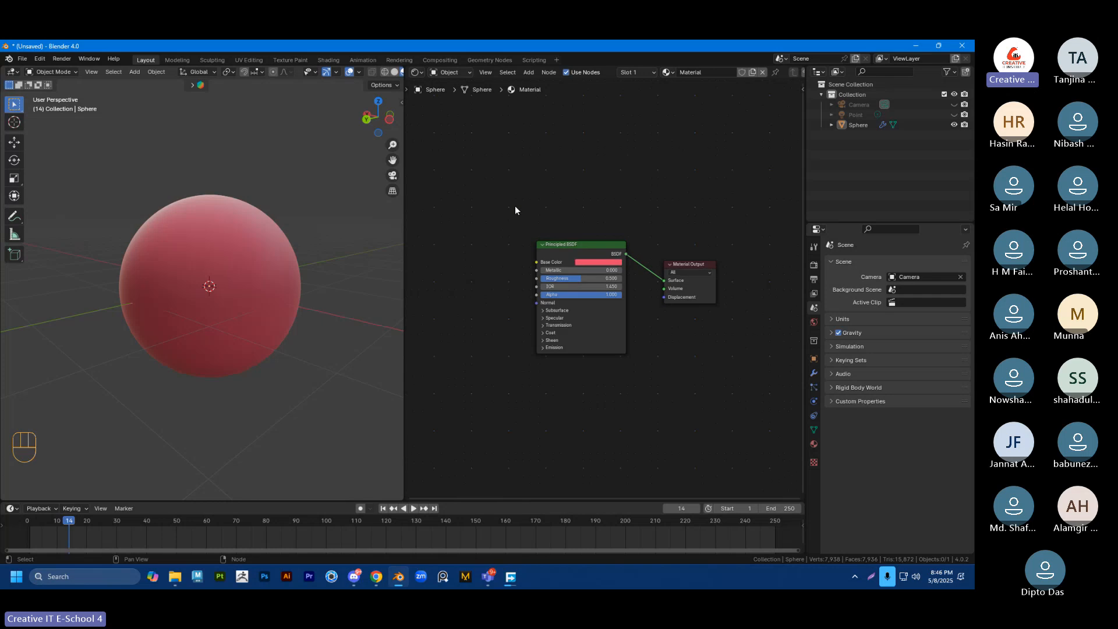
pyautogui.scroll(2, 516, 232)
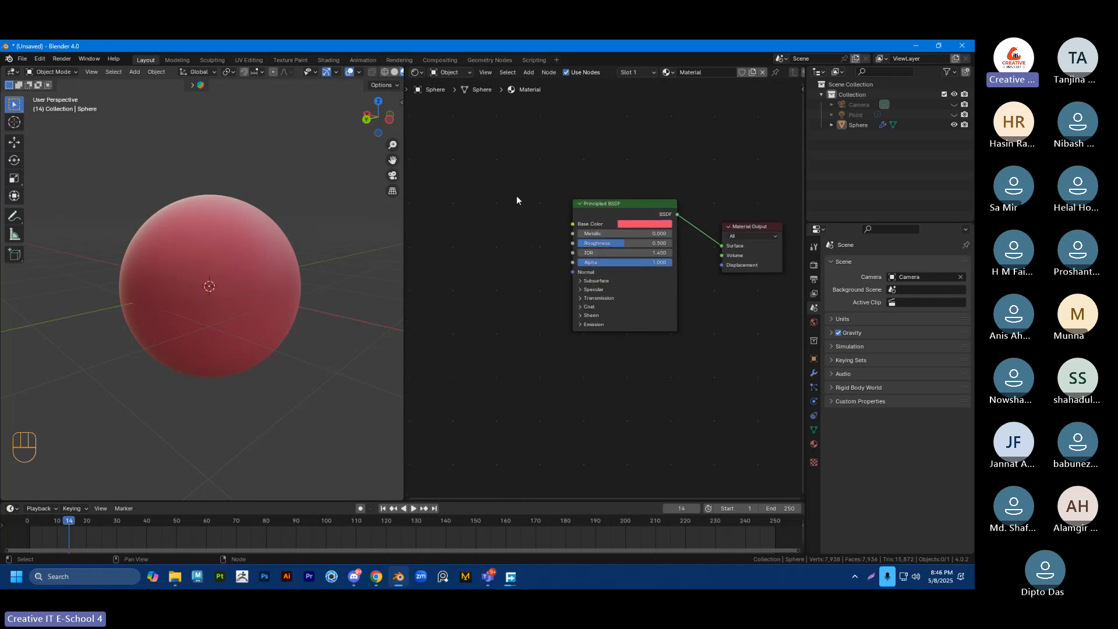
pyautogui.moveTo(516, 196); pyautogui.dragTo(502, 199, button='middle')
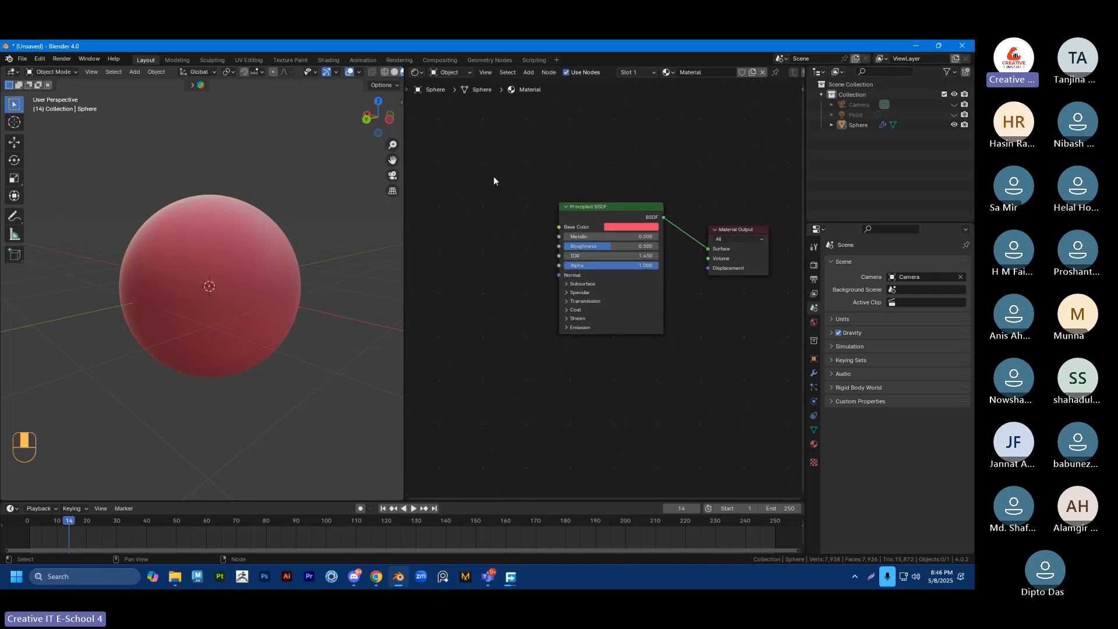
# Step: Select the Principled BSDF node and shift it slightly toward the Material Output, viewing the sphere from another angle
pyautogui.click(595, 212)
pyautogui.scroll(3, 595, 212)
pyautogui.moveTo(601, 166); pyautogui.dragTo(582, 210, button='middle')
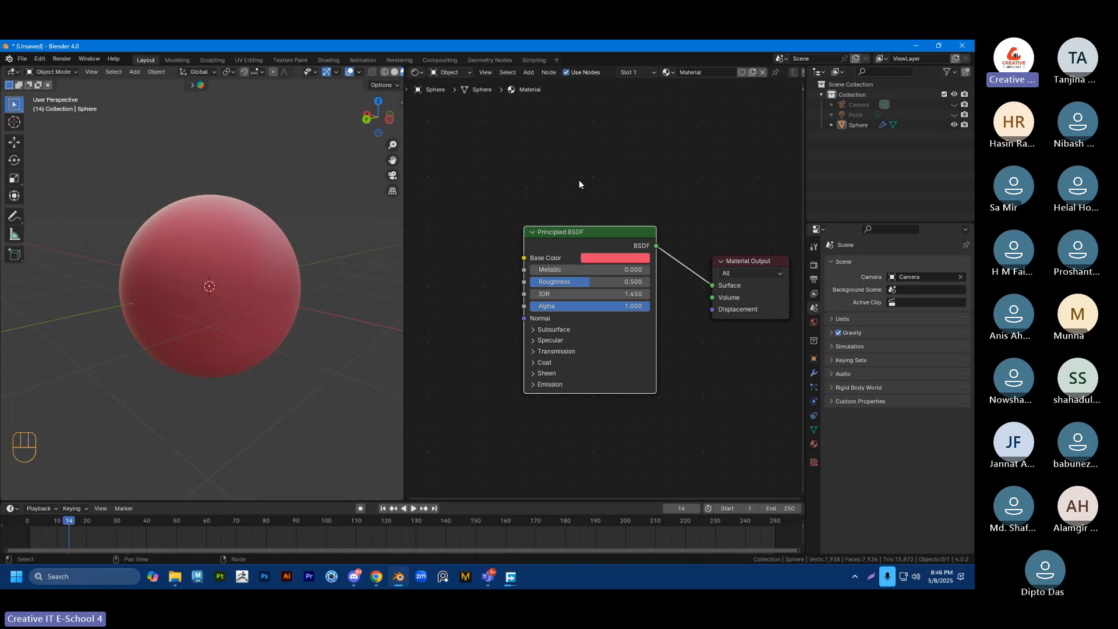
pyautogui.moveTo(302, 217); pyautogui.dragTo(338, 267, button='middle')
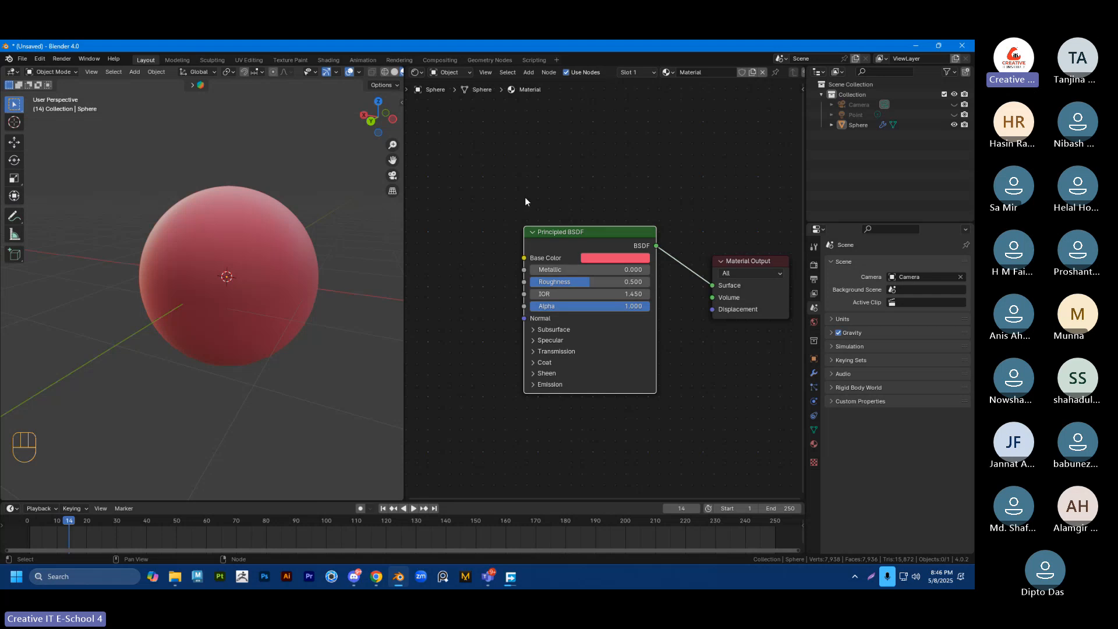
pyautogui.click(613, 168)
pyautogui.click(583, 239)
pyautogui.moveTo(583, 230)
pyautogui.mouseDown()
pyautogui.moveTo(551, 236)
pyautogui.moveTo(573, 211)
pyautogui.moveTo(592, 236)
pyautogui.mouseUp()
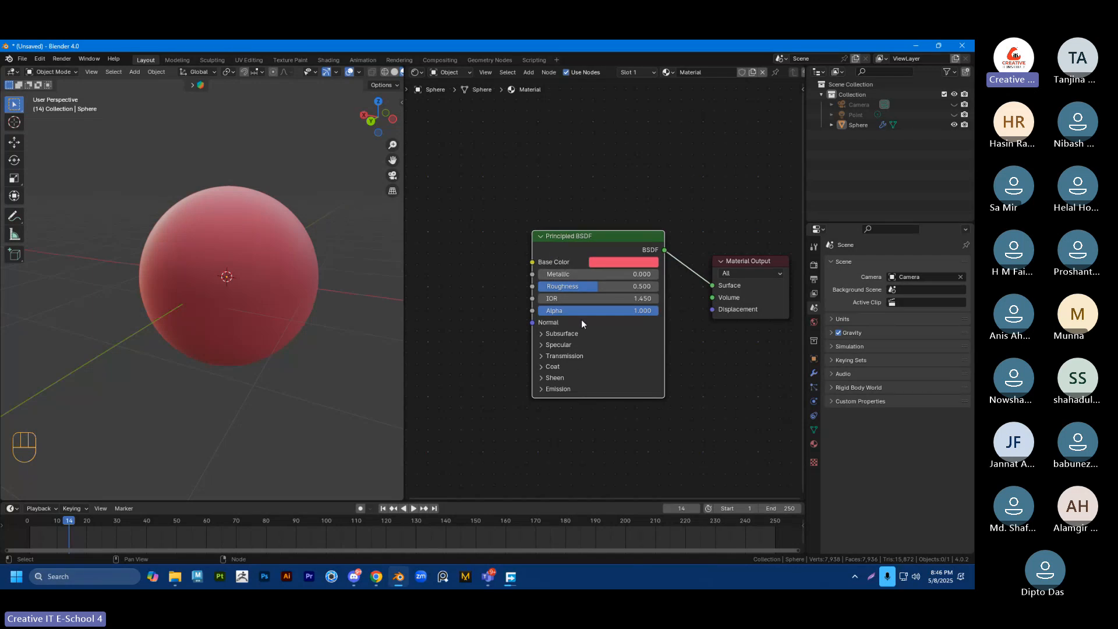
# Step: Look at the Emission and Coat sections of the Principled BSDF node, leaving them collapsed
pyautogui.click(543, 390)
pyautogui.click(541, 366)
pyautogui.click(541, 367)
# Step: Shift the Principled BSDF and Material Output nodes slightly to the left in the node graph
pyautogui.moveTo(603, 246); pyautogui.dragTo(587, 241)
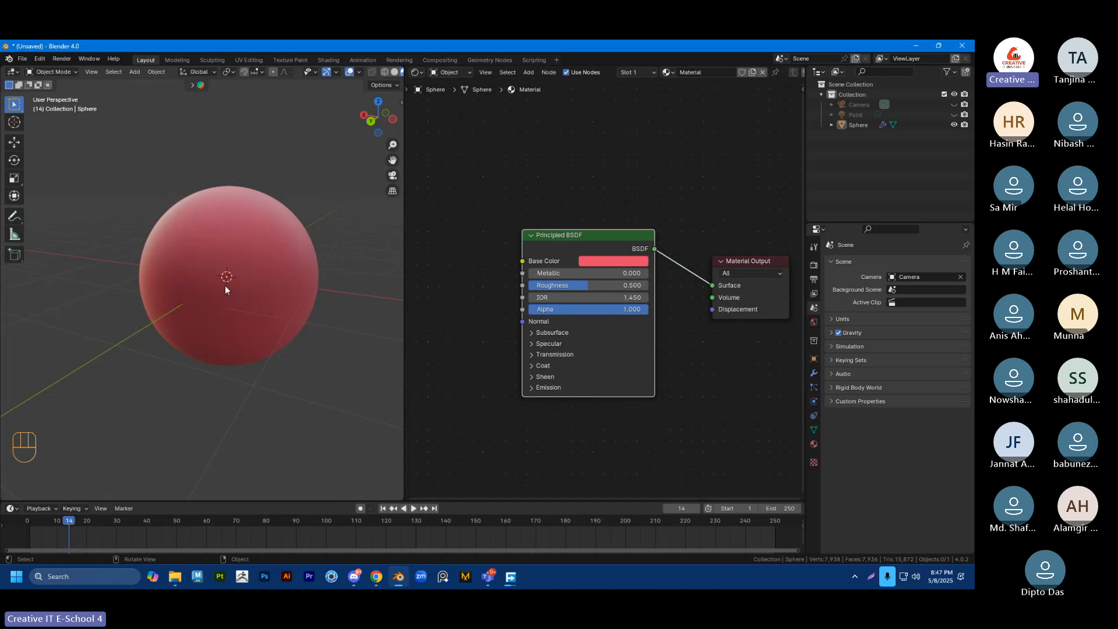
pyautogui.moveTo(731, 263)
pyautogui.mouseDown()
pyautogui.moveTo(735, 233)
pyautogui.moveTo(708, 243)
pyautogui.moveTo(721, 262)
pyautogui.mouseUp()
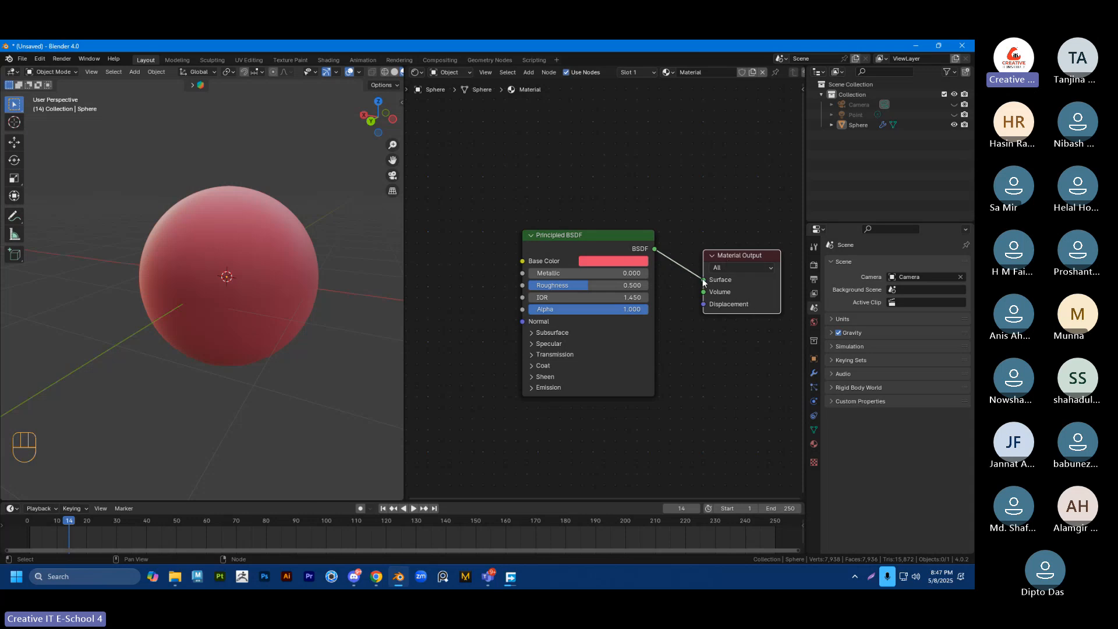
# Step: Disconnect the Principled BSDF output from the Surface input of the Material Output node
pyautogui.moveTo(703, 280); pyautogui.dragTo(693, 265)
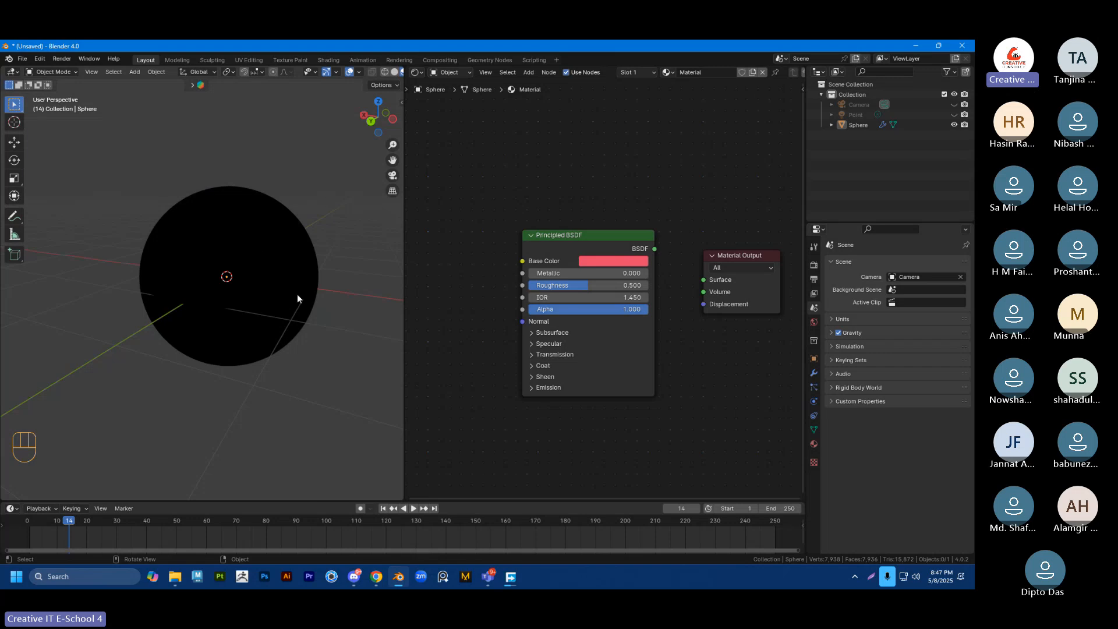
pyautogui.moveTo(297, 297)
pyautogui.mouseDown(button='middle')
pyautogui.moveTo(312, 264)
pyautogui.moveTo(302, 295)
pyautogui.mouseUp(button='middle')
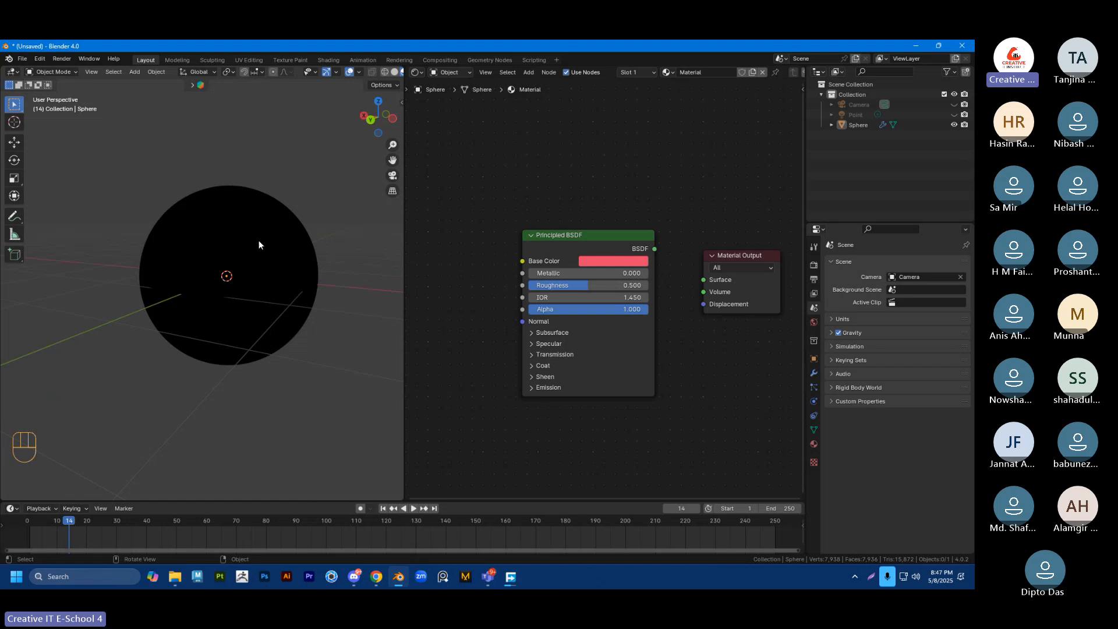
# Step: Add a point light and move it about 1.49 m up the Z axis, above the sphere
pyautogui.hotkey('shift', 'a')
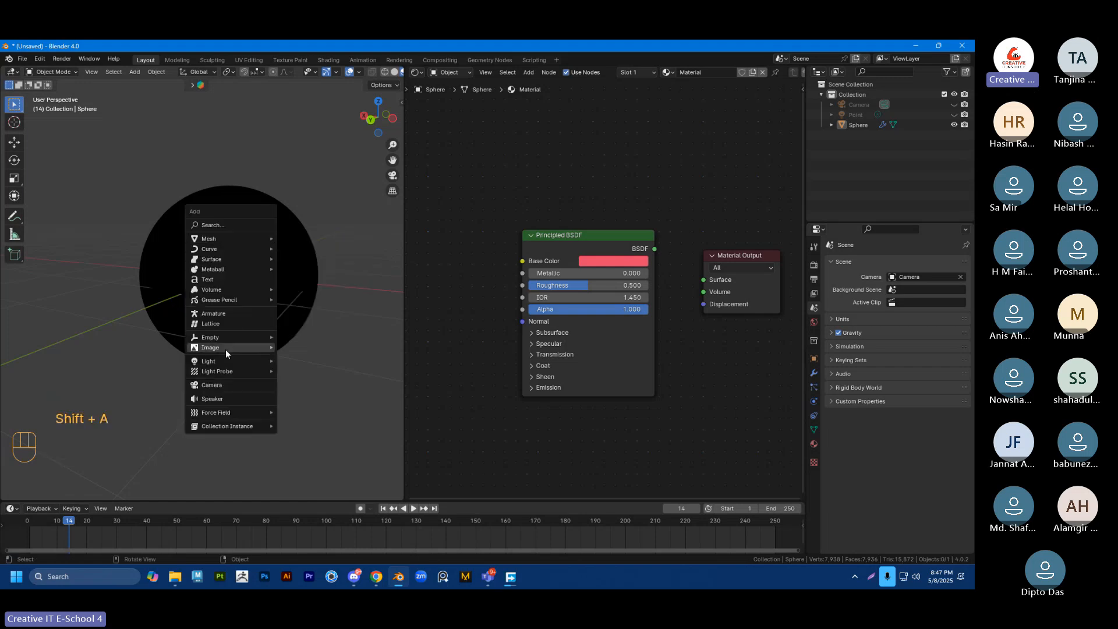
pyautogui.moveTo(224, 361)
pyautogui.click(297, 360)
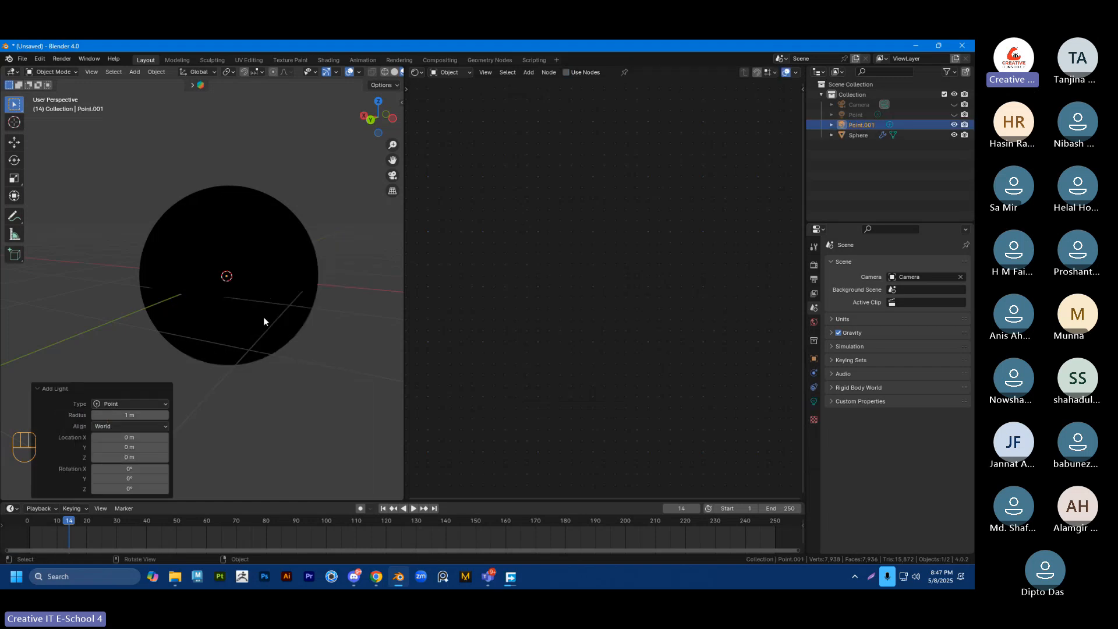
pyautogui.press('g')
pyautogui.press('z')
pyautogui.click(255, 193)
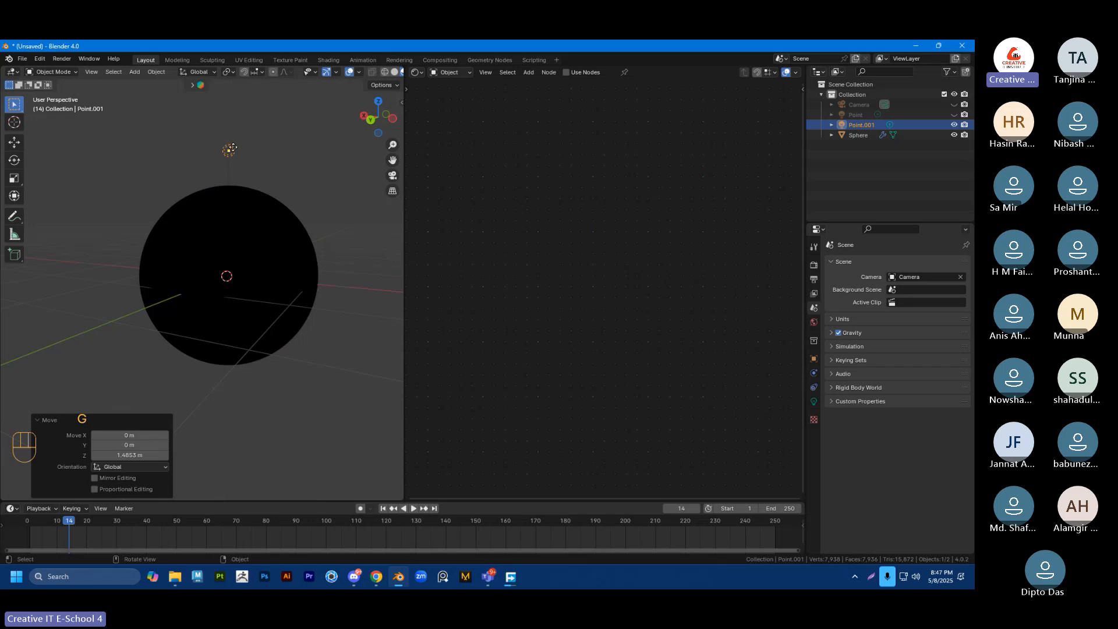
# Step: Set the new point light's power to 500 W and switch the viewport to rendered shading
pyautogui.click(814, 401)
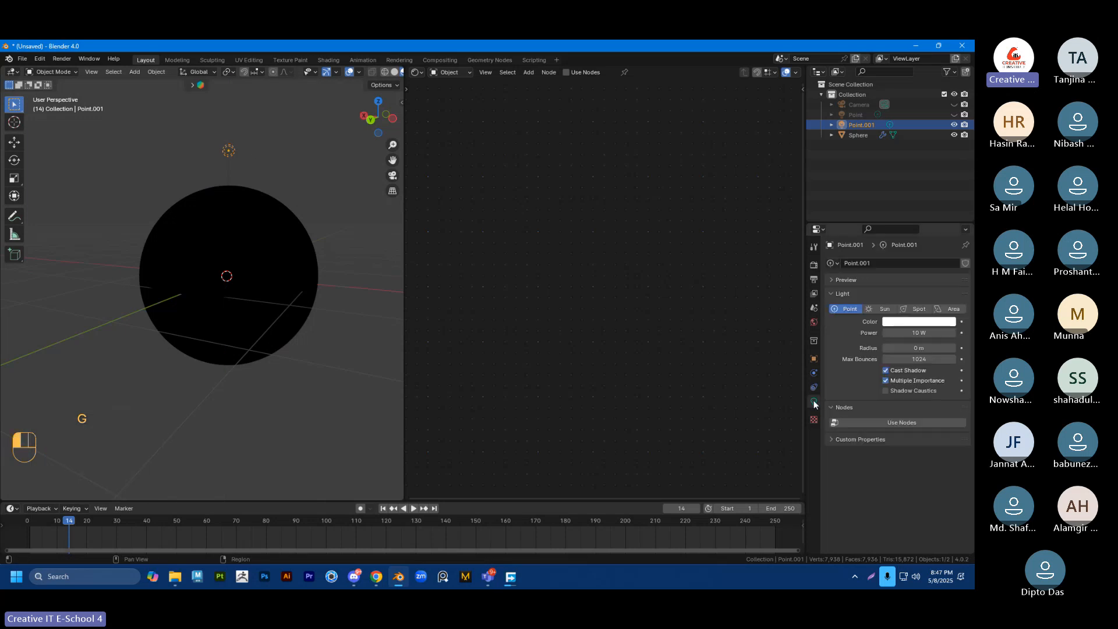
pyautogui.click(917, 333)
pyautogui.write('500')
pyautogui.press('Return')
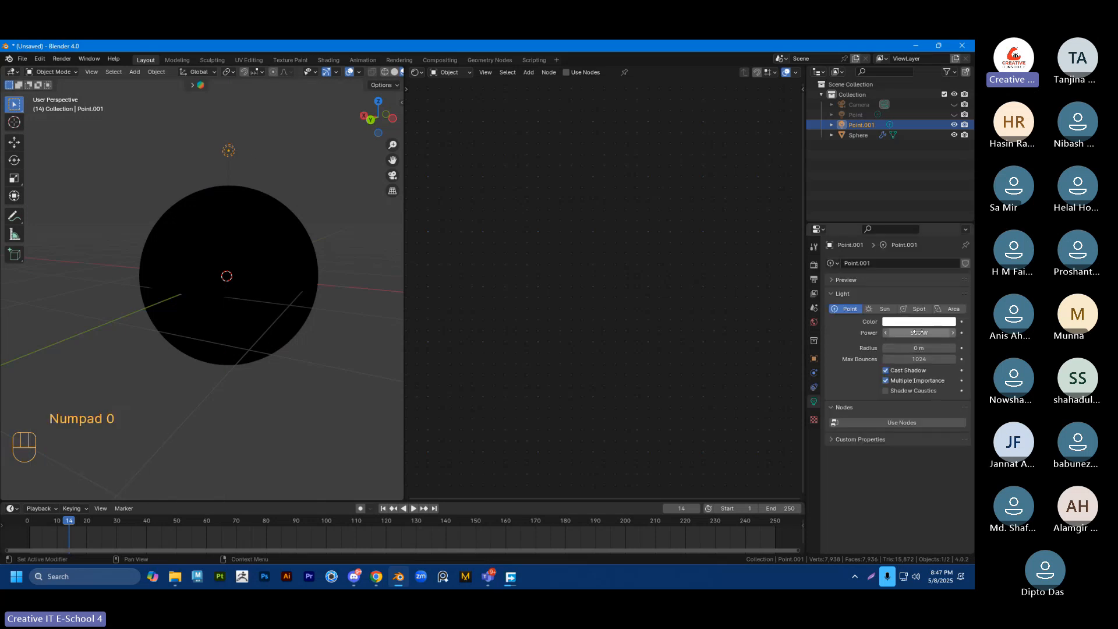
pyautogui.scroll(-3, 394, 74)
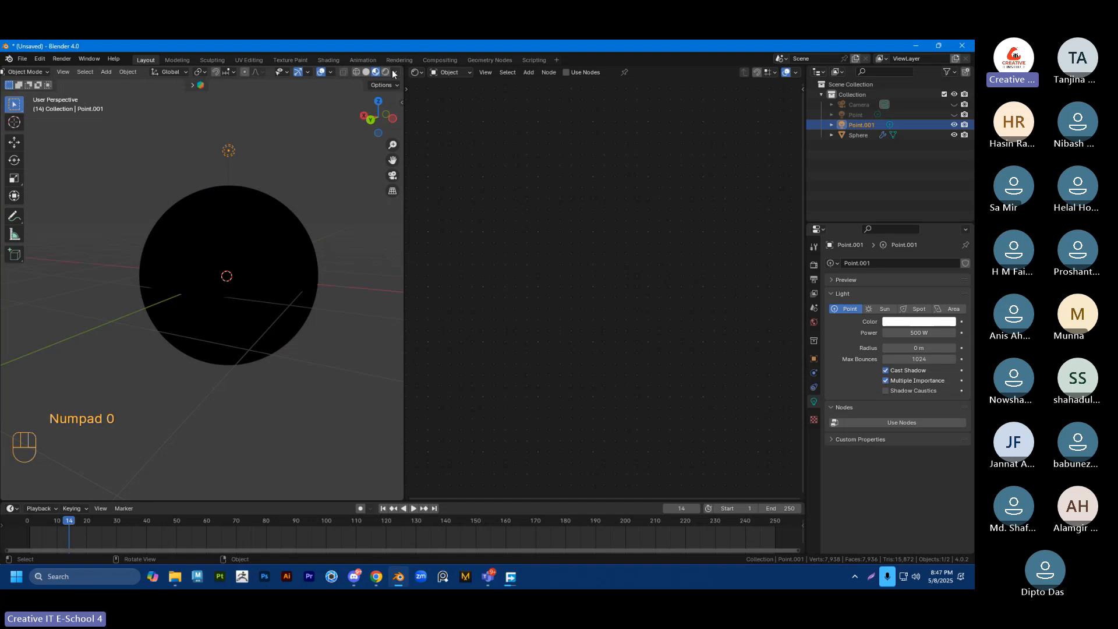
pyautogui.click(386, 72)
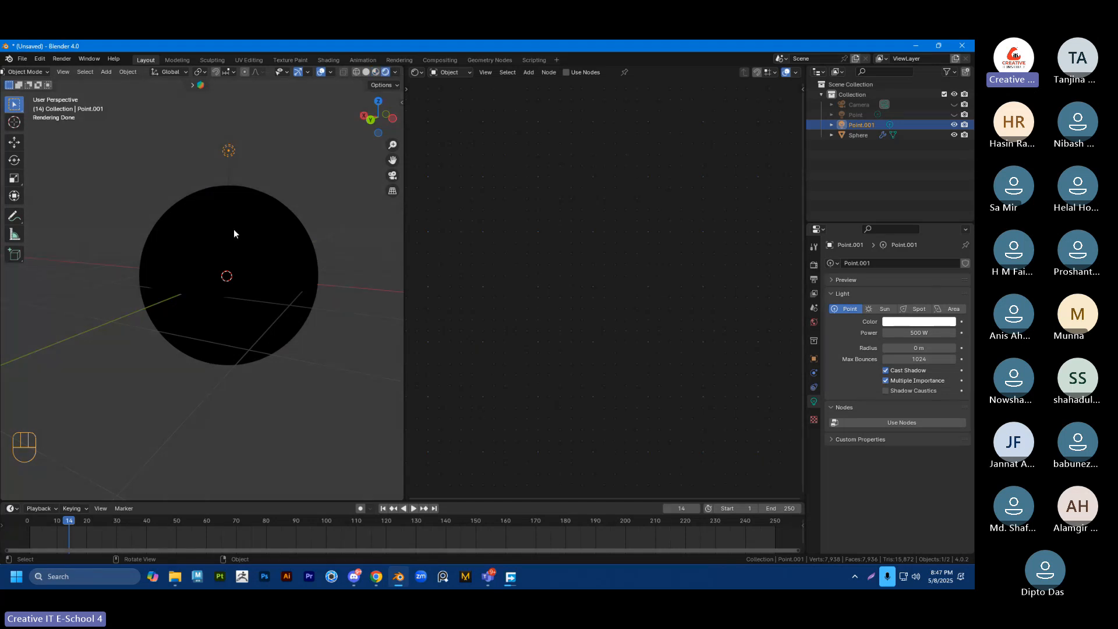
# Step: Select the sphere and reconnect its Principled BSDF output to the Surface input of the Material Output
pyautogui.click(240, 246)
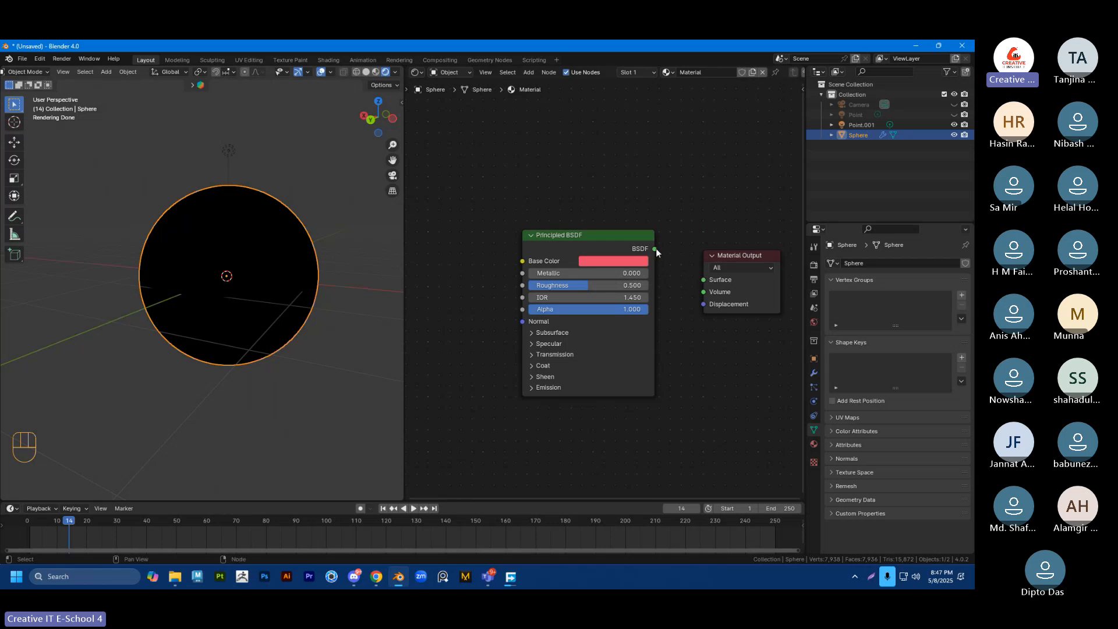
pyautogui.moveTo(656, 248); pyautogui.dragTo(697, 280)
pyautogui.moveTo(256, 190)
pyautogui.mouseDown(button='middle')
pyautogui.moveTo(252, 240)
pyautogui.moveTo(229, 228)
pyautogui.moveTo(230, 194)
pyautogui.mouseUp(button='middle')
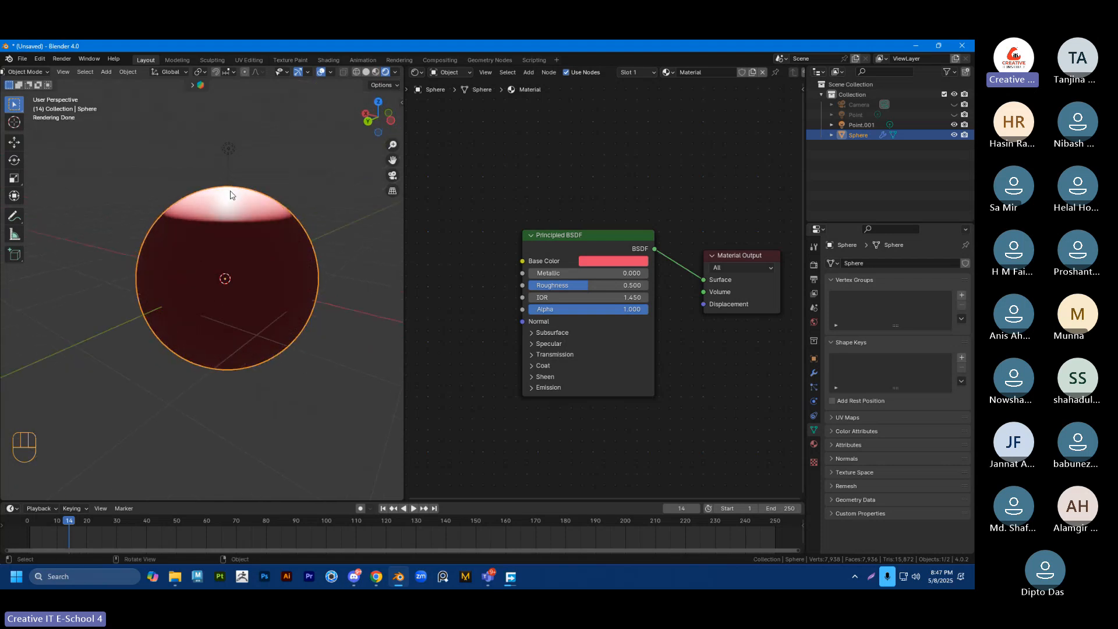
# Step: Move the point light slightly higher above the sphere
pyautogui.click(231, 152)
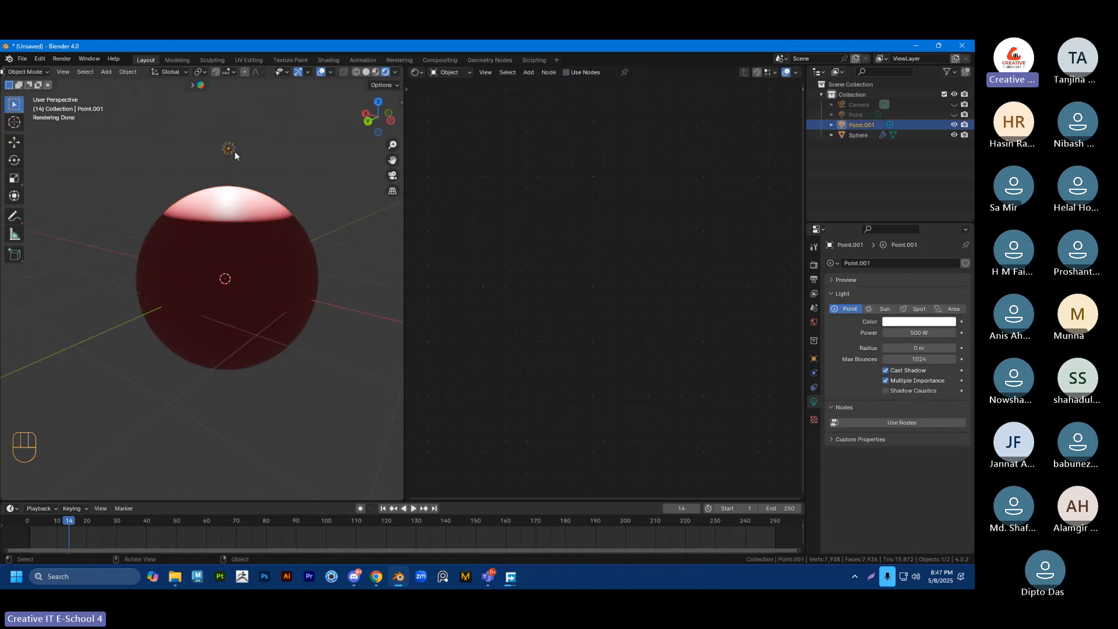
pyautogui.press('g')
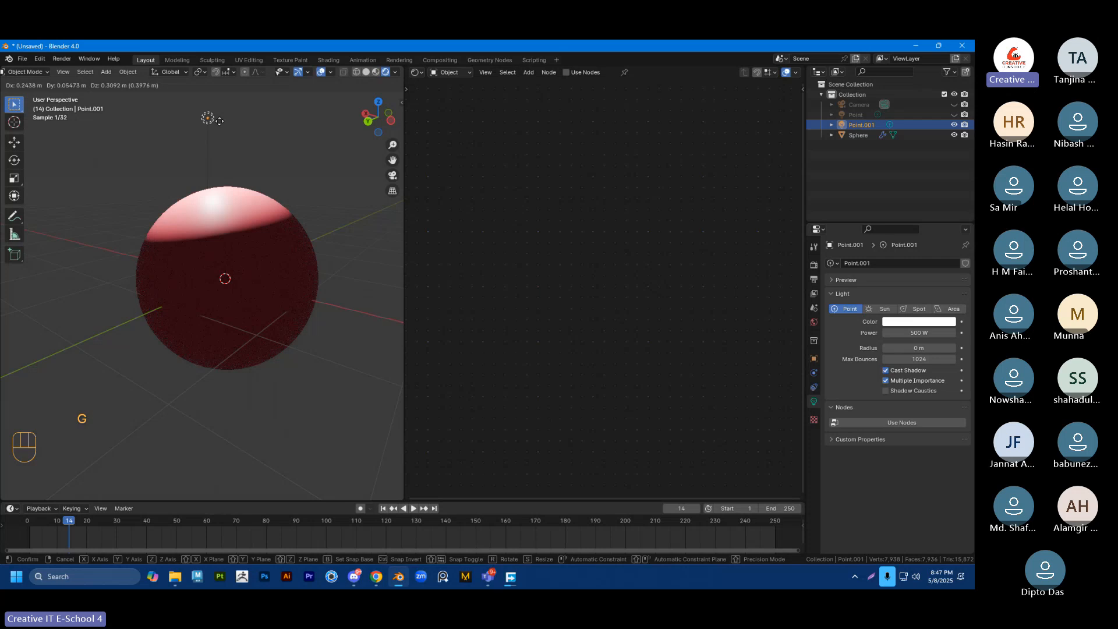
pyautogui.click(229, 123)
pyautogui.click(270, 215)
pyautogui.click(330, 194)
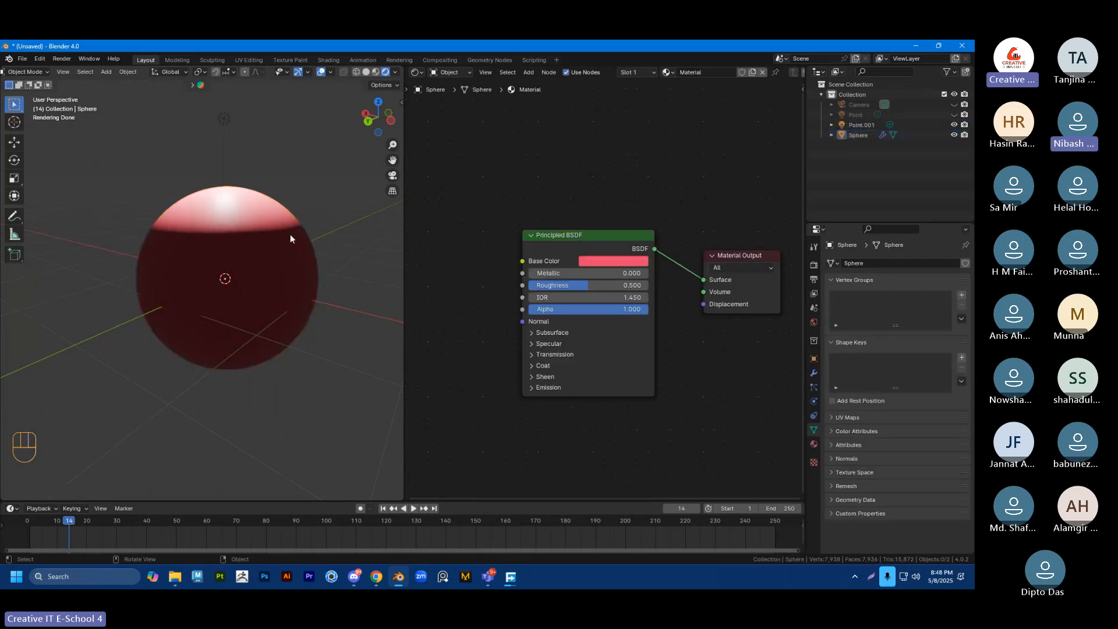
# Step: Select the sphere and slightly reposition the Principled BSDF and Material Output nodes of its material
pyautogui.click(290, 250)
pyautogui.moveTo(729, 259); pyautogui.dragTo(737, 243)
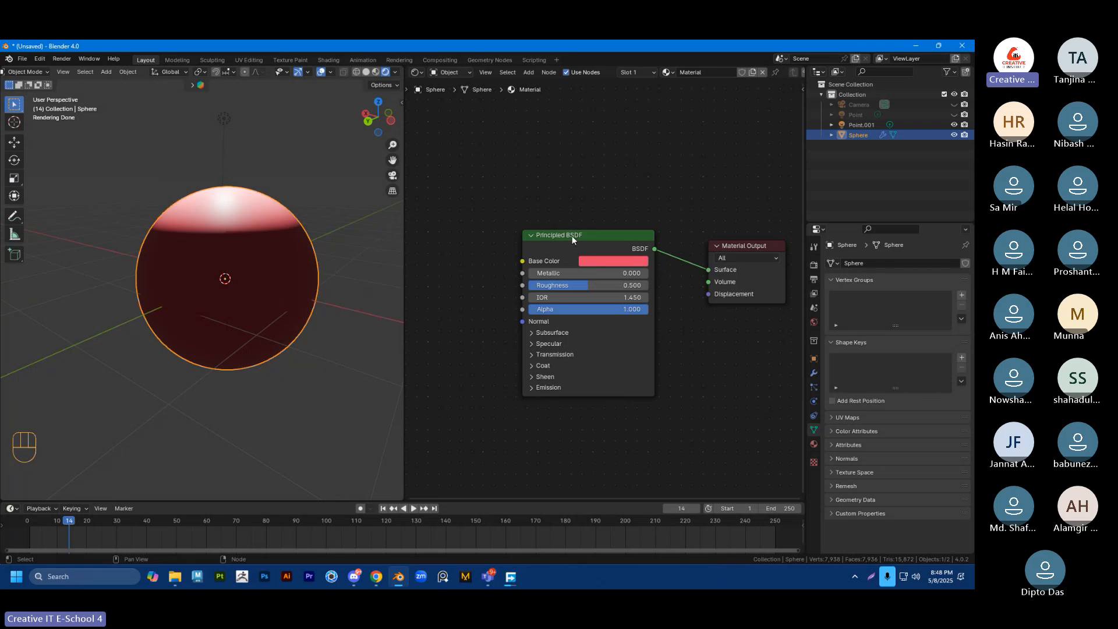
pyautogui.scroll(3, 332, 258)
pyautogui.keyDown('shift'); pyautogui.moveTo(353, 268); pyautogui.dragTo(293, 249, button='middle'); pyautogui.keyUp('shift')
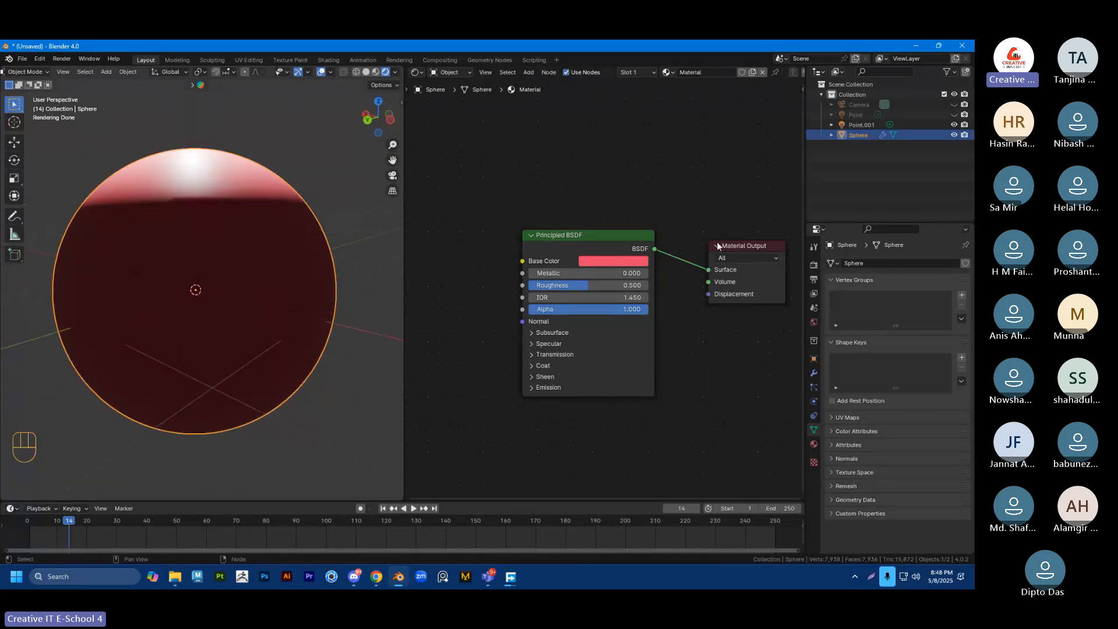
pyautogui.moveTo(738, 245)
pyautogui.mouseDown()
pyautogui.moveTo(748, 238)
pyautogui.moveTo(744, 247)
pyautogui.mouseUp()
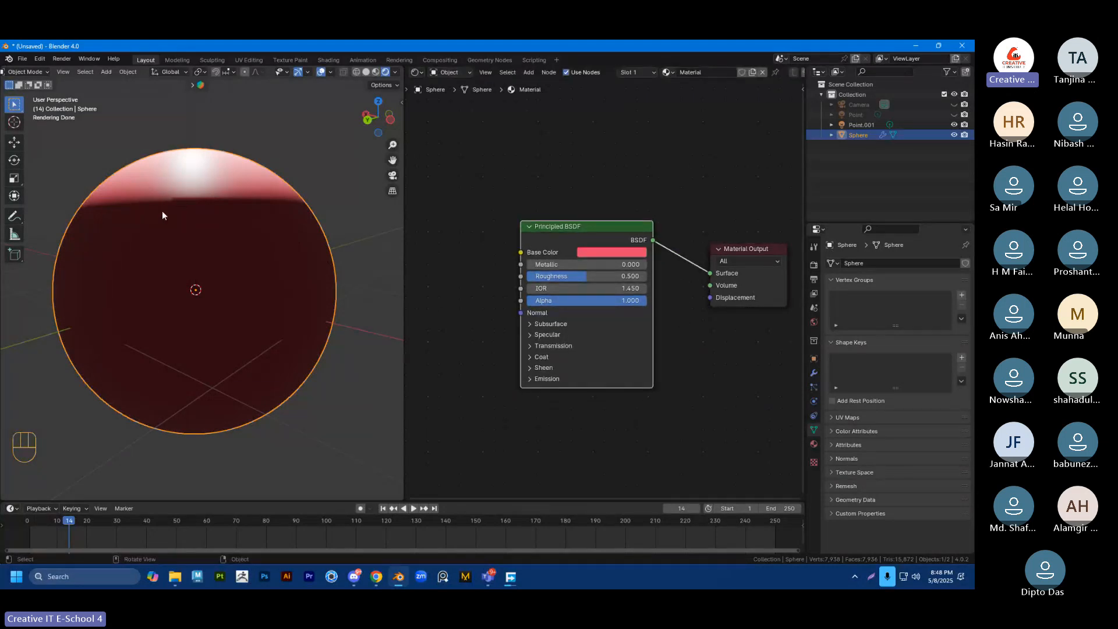
# Step: Set the Principled BSDF roughness to 0.214, its base color to light green and its metallic value to 0.314
pyautogui.moveTo(573, 276)
pyautogui.mouseDown()
pyautogui.moveTo(585, 276)
pyautogui.moveTo(542, 276)
pyautogui.moveTo(552, 276)
pyautogui.mouseUp()
pyautogui.click(589, 254)
pyautogui.moveTo(624, 124); pyautogui.dragTo(621, 120)
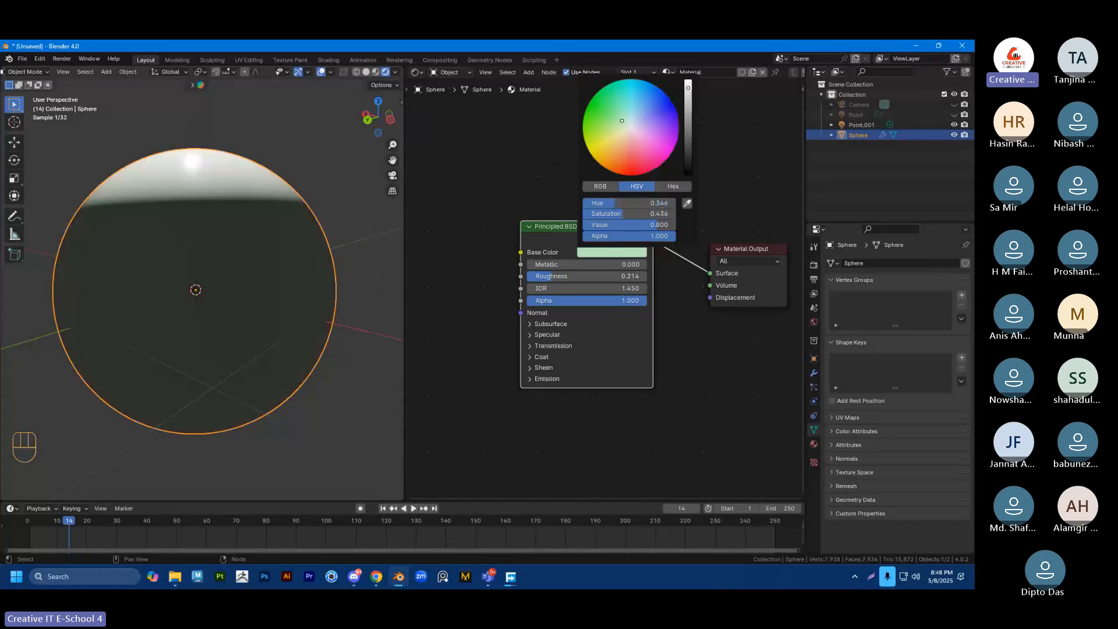
pyautogui.moveTo(554, 264); pyautogui.dragTo(406, 261)
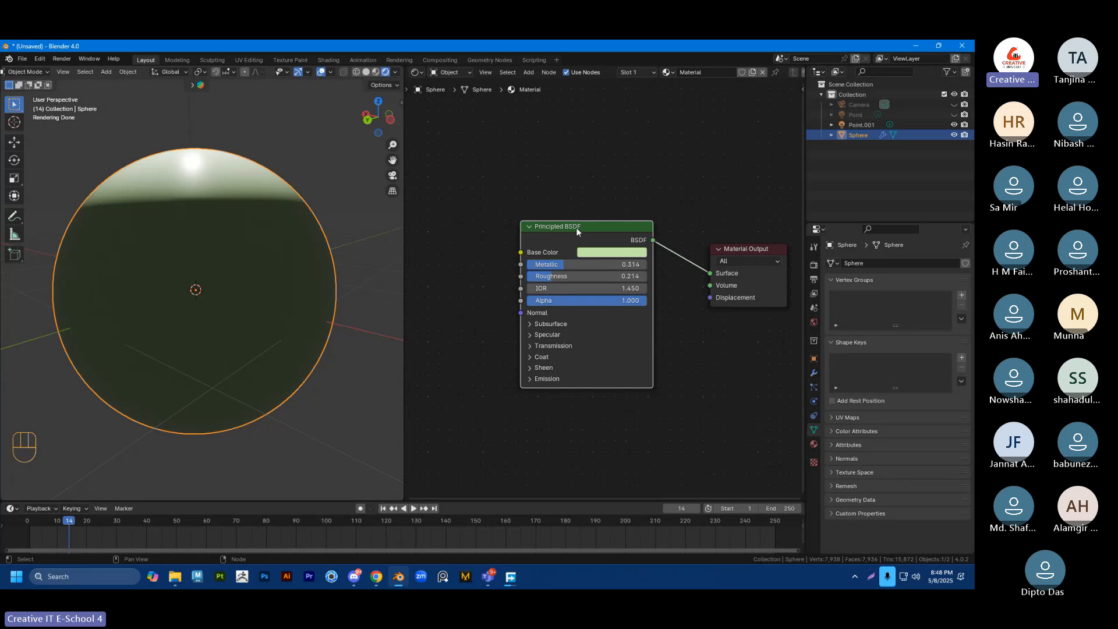
pyautogui.moveTo(576, 232); pyautogui.dragTo(575, 226)
# Step: Bring the dark node-graph image from the Downloads folder into the material as an image texture feeding the Base Color
pyautogui.scroll(-3, 261, 254)
pyautogui.moveTo(261, 253); pyautogui.dragTo(288, 296, button='middle')
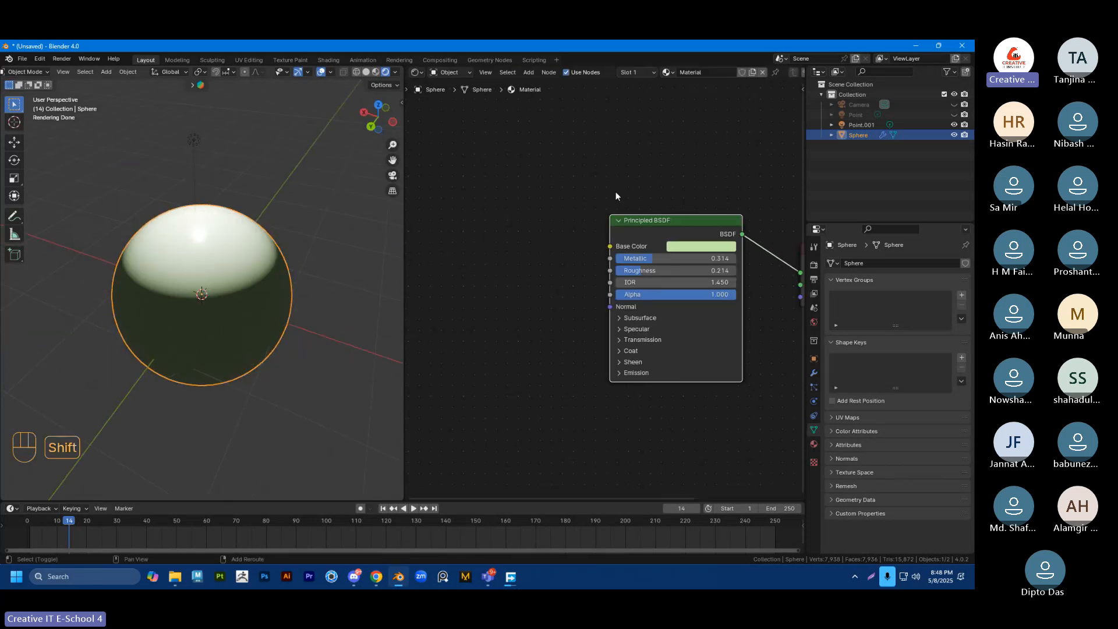
pyautogui.scroll(-2, 574, 203)
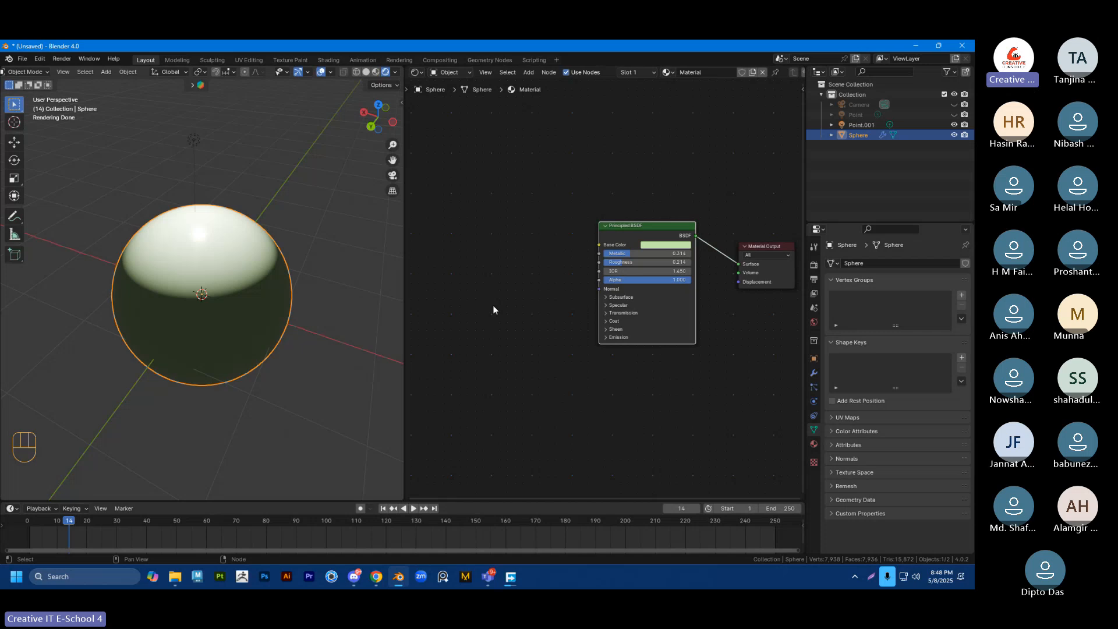
pyautogui.click(175, 576)
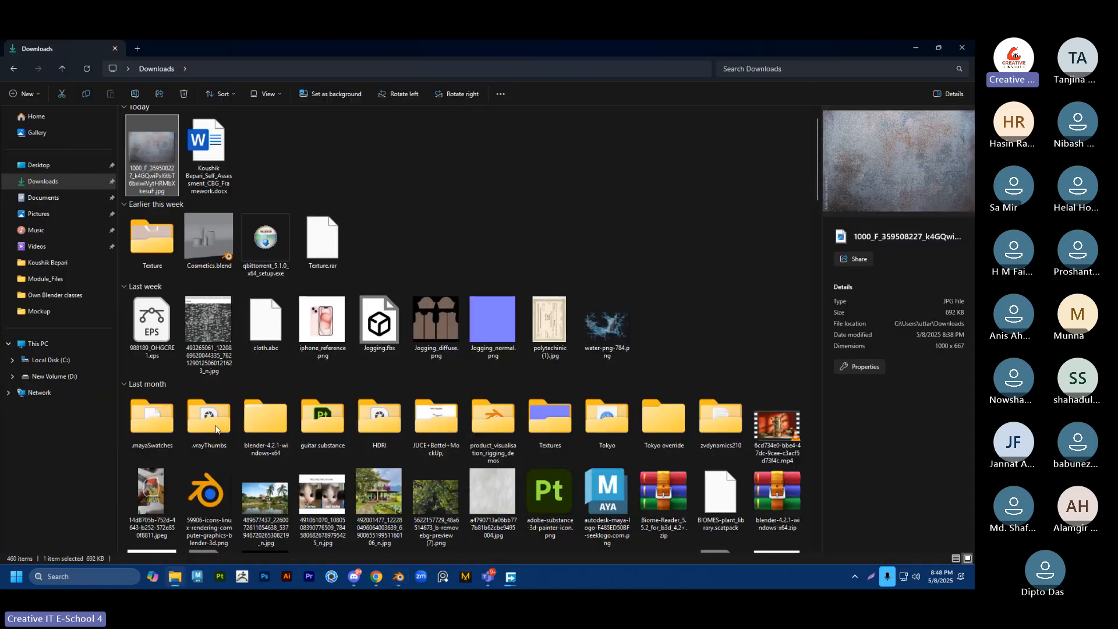
pyautogui.moveTo(186, 297); pyautogui.dragTo(598, 244)
pyautogui.moveTo(215, 309); pyautogui.dragTo(218, 246, button='middle')
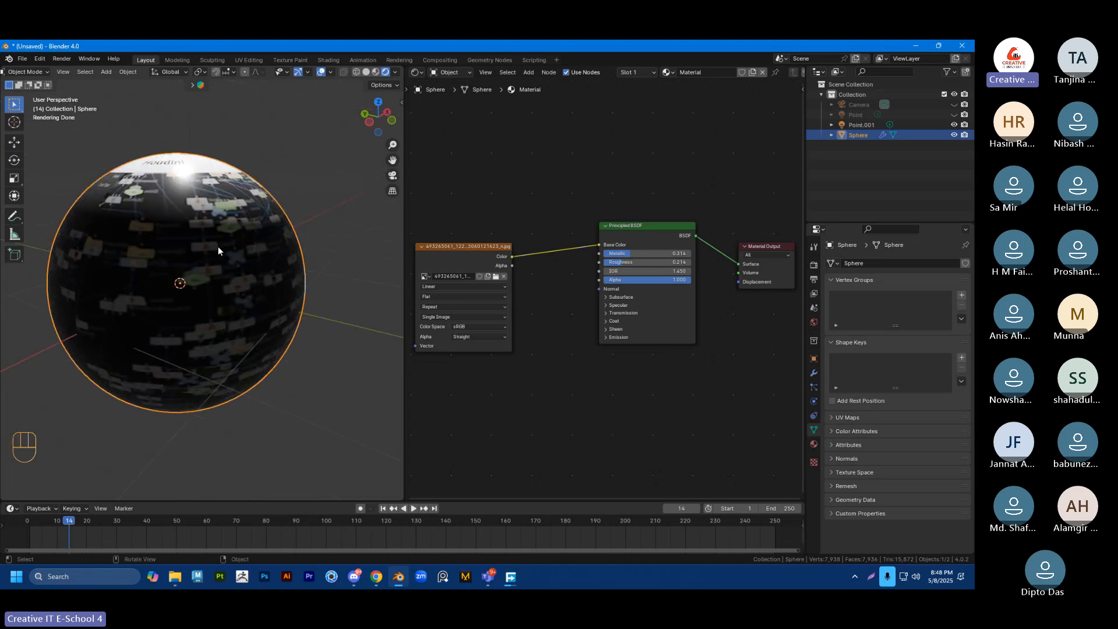
# Step: Move the Principled BSDF node closer to the image texture node
pyautogui.click(466, 253)
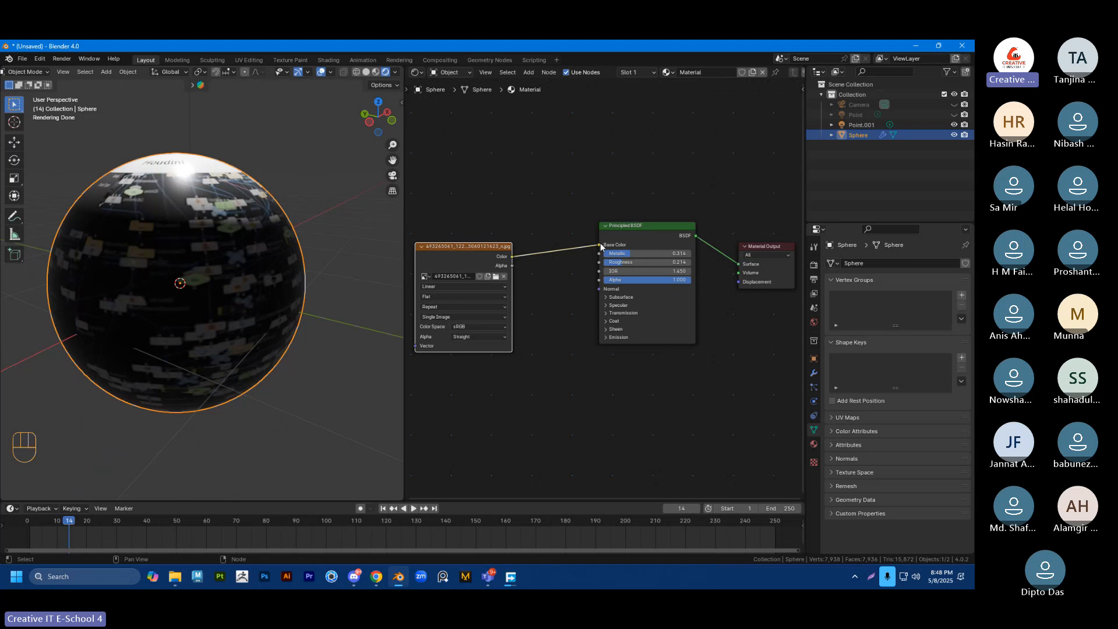
pyautogui.moveTo(623, 232); pyautogui.dragTo(606, 229)
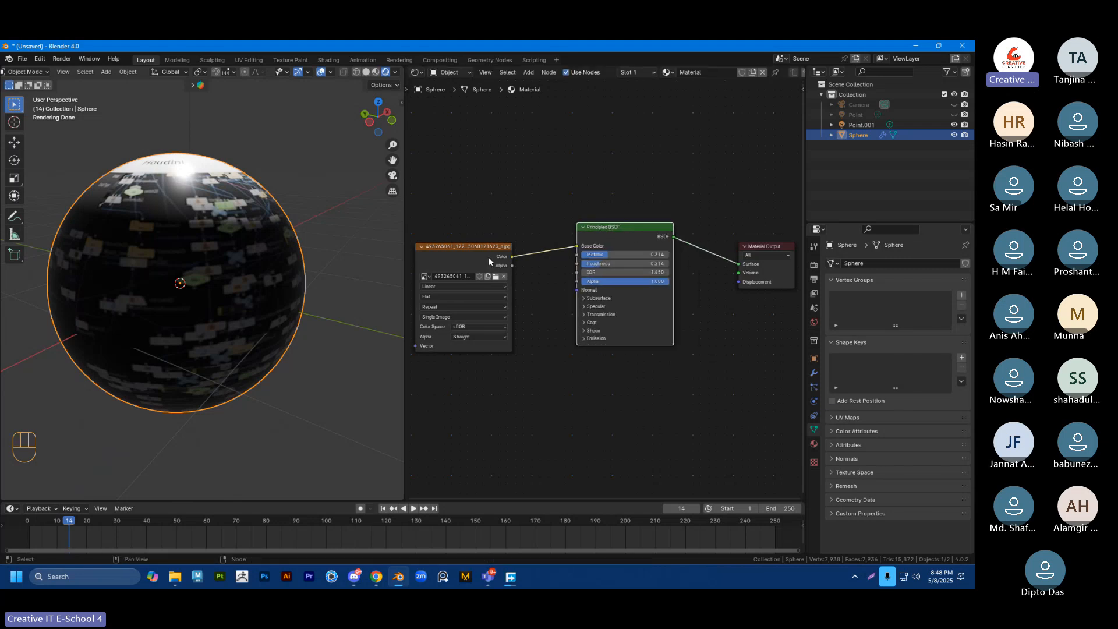
pyautogui.scroll(-2, 473, 229)
pyautogui.moveTo(475, 196); pyautogui.dragTo(762, 335)
pyautogui.click(635, 179)
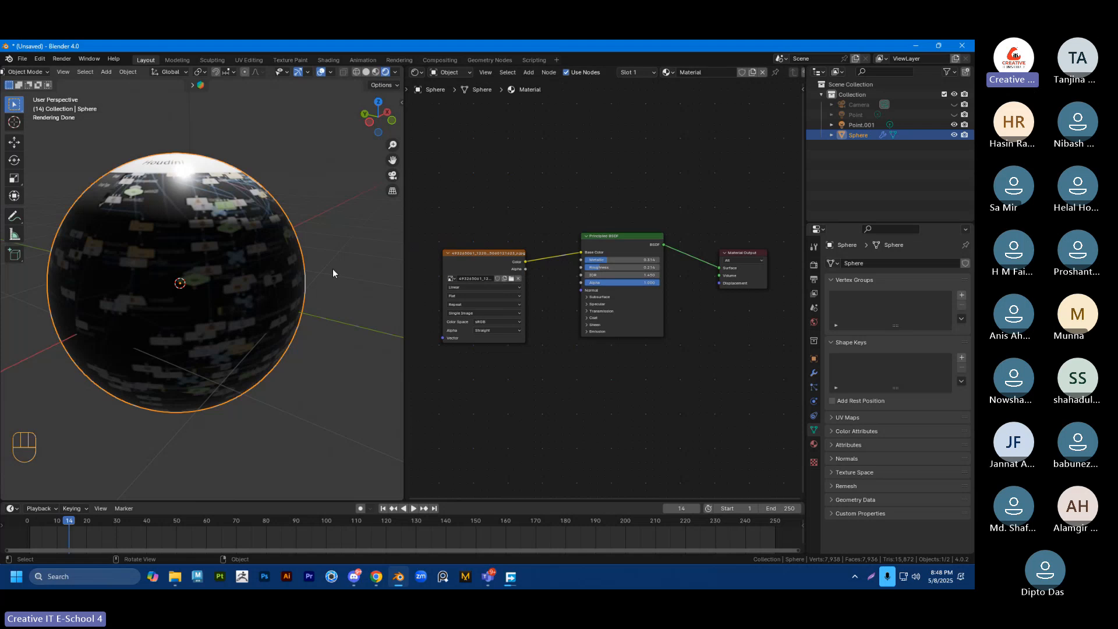
# Step: Examine the image-textured sphere from several sides and go through the nodes that make up its material
pyautogui.moveTo(219, 278); pyautogui.dragTo(249, 273, button='middle')
pyautogui.scroll(-2, 227, 269)
pyautogui.moveTo(255, 283); pyautogui.dragTo(256, 252, button='middle')
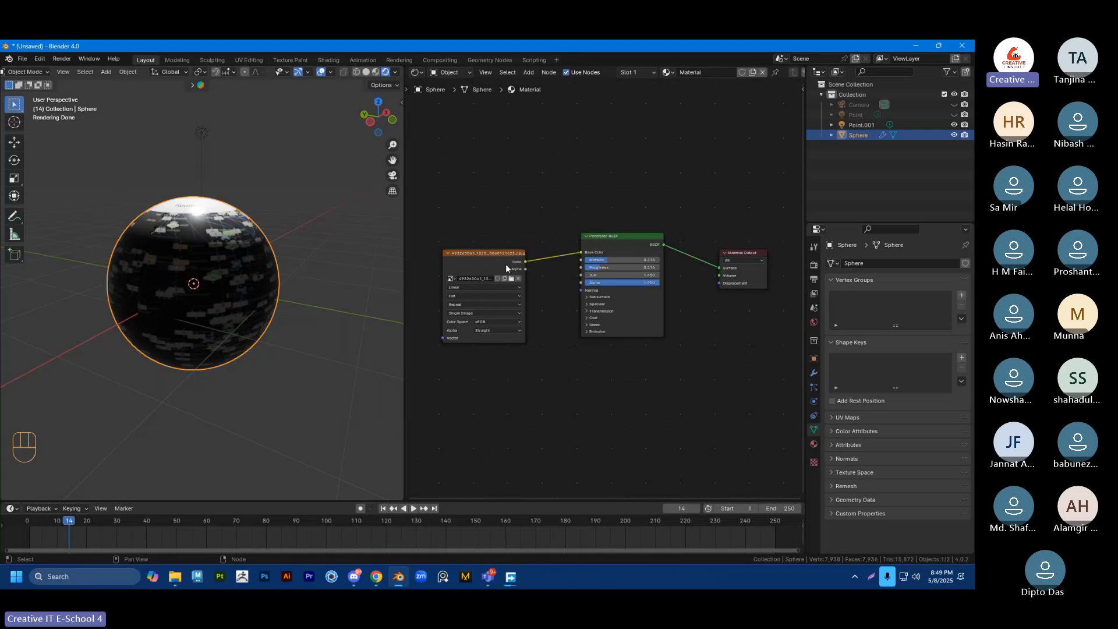
pyautogui.click(470, 261)
pyautogui.click(485, 246)
pyautogui.click(481, 257)
pyautogui.click(612, 241)
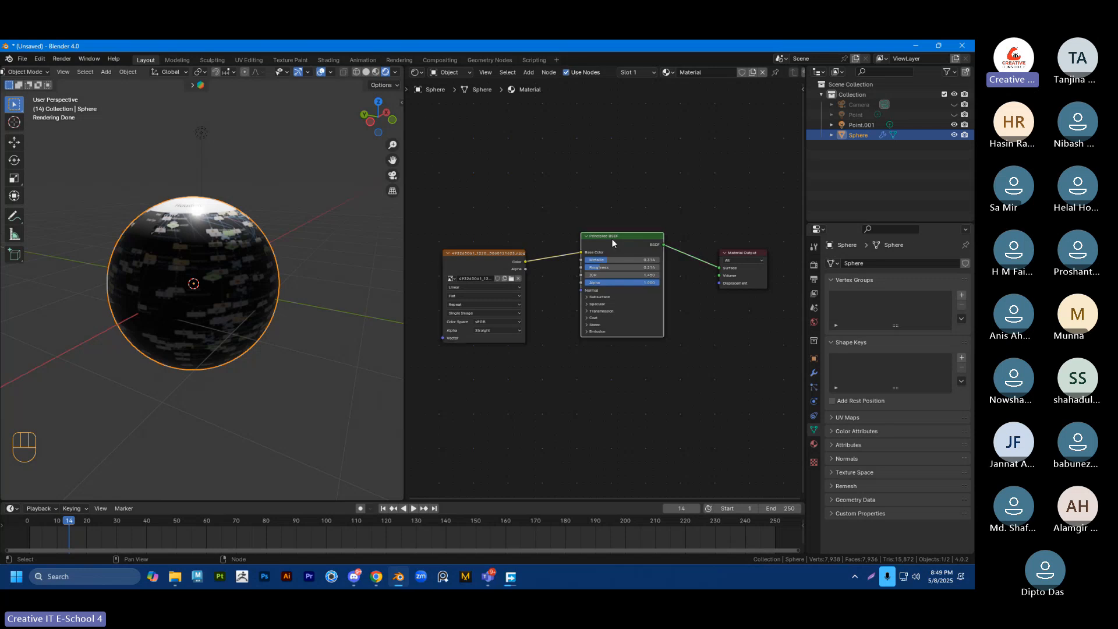
pyautogui.click(741, 256)
pyautogui.click(645, 184)
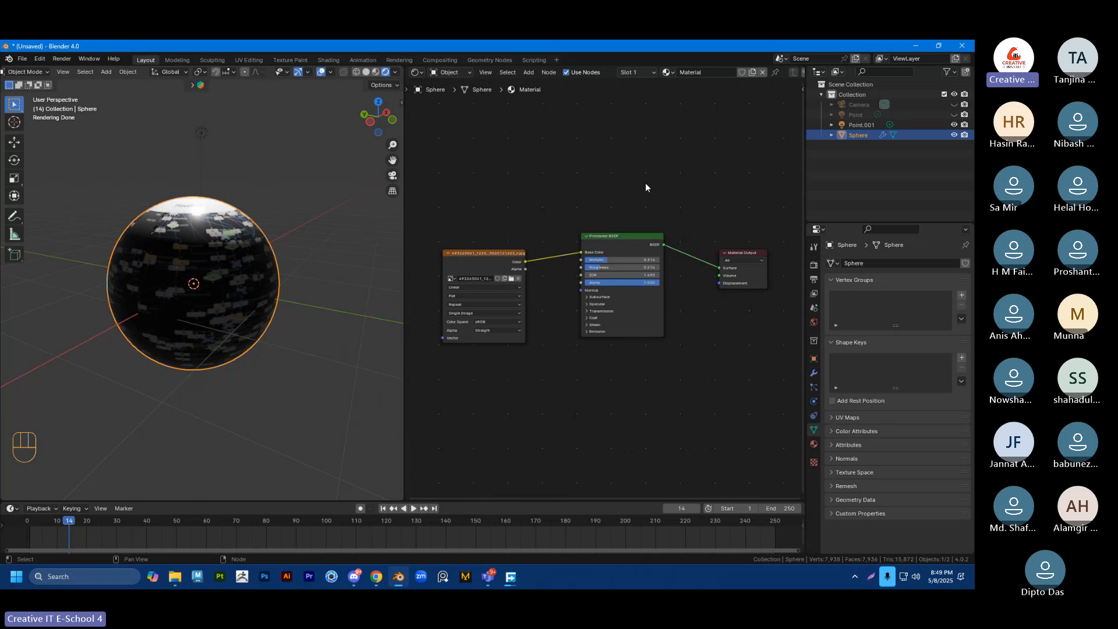
pyautogui.moveTo(272, 214); pyautogui.dragTo(212, 225, button='middle')
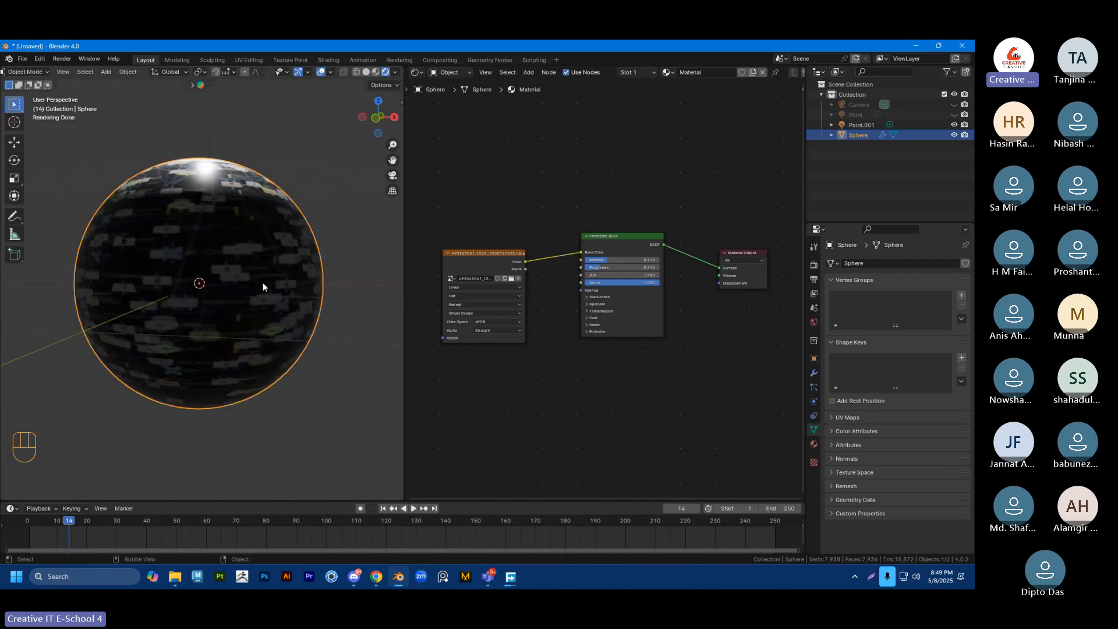
pyautogui.moveTo(296, 272); pyautogui.dragTo(279, 326, button='middle')
# Step: Rearrange the nodes with the image texture up and away from the Principled BSDF and the Material Output slightly lower
pyautogui.moveTo(483, 260); pyautogui.dragTo(468, 169)
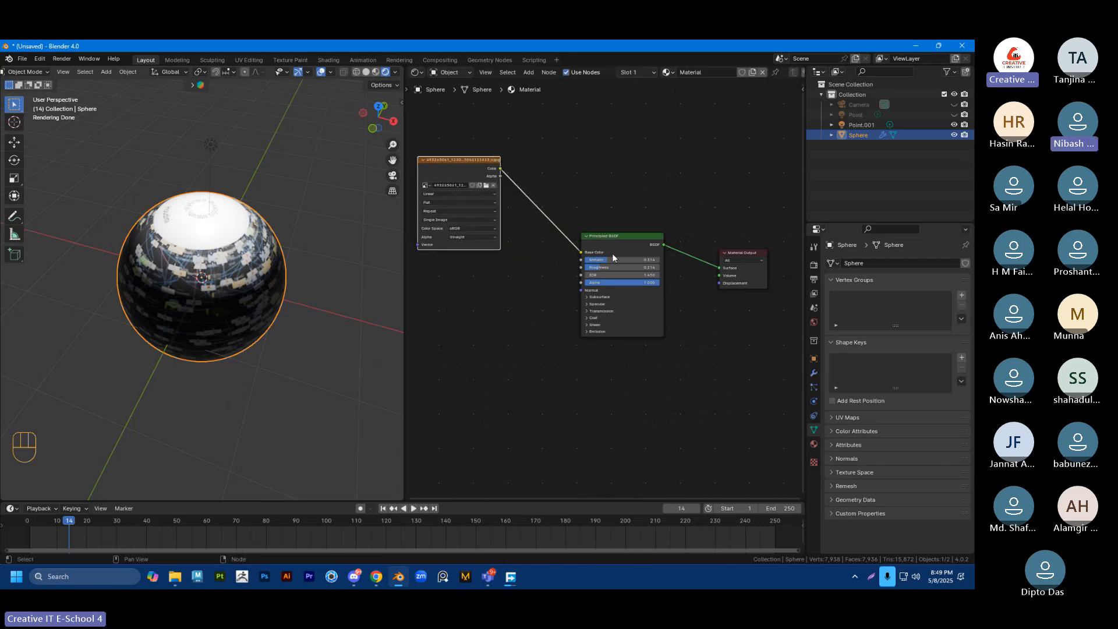
pyautogui.moveTo(607, 252)
pyautogui.mouseDown()
pyautogui.moveTo(622, 251)
pyautogui.moveTo(611, 251)
pyautogui.mouseUp()
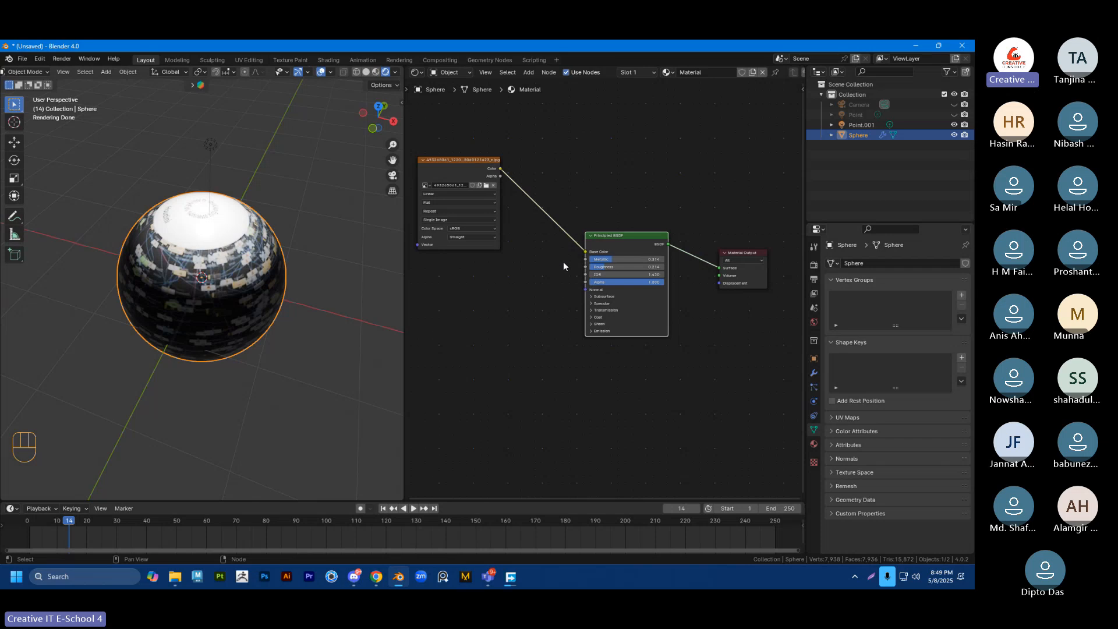
pyautogui.moveTo(633, 235); pyautogui.dragTo(605, 223)
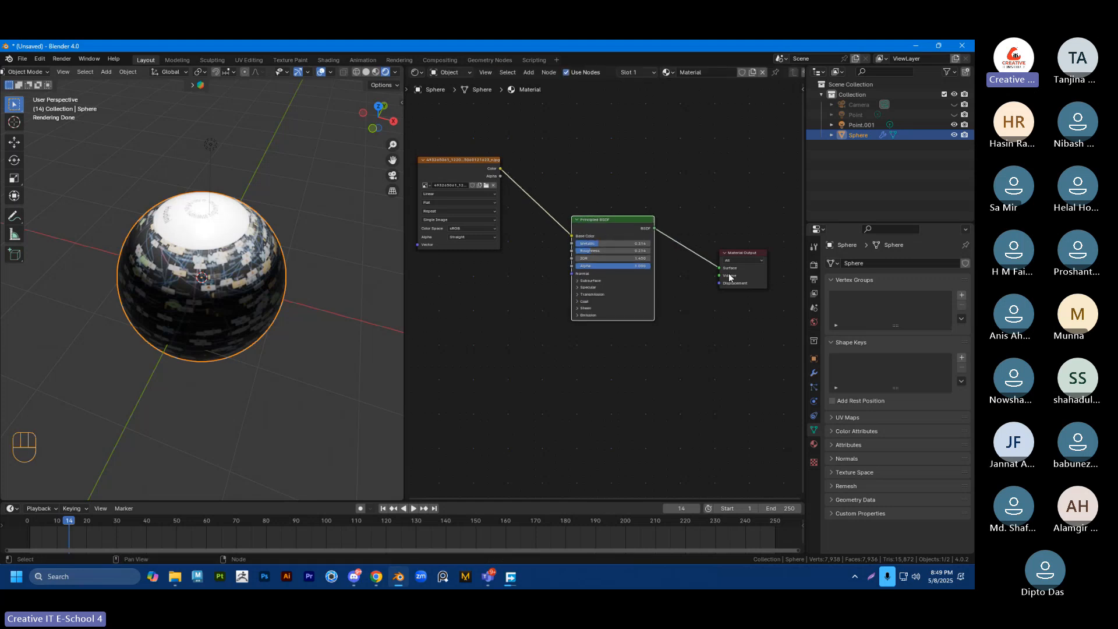
pyautogui.moveTo(737, 254); pyautogui.dragTo(733, 259)
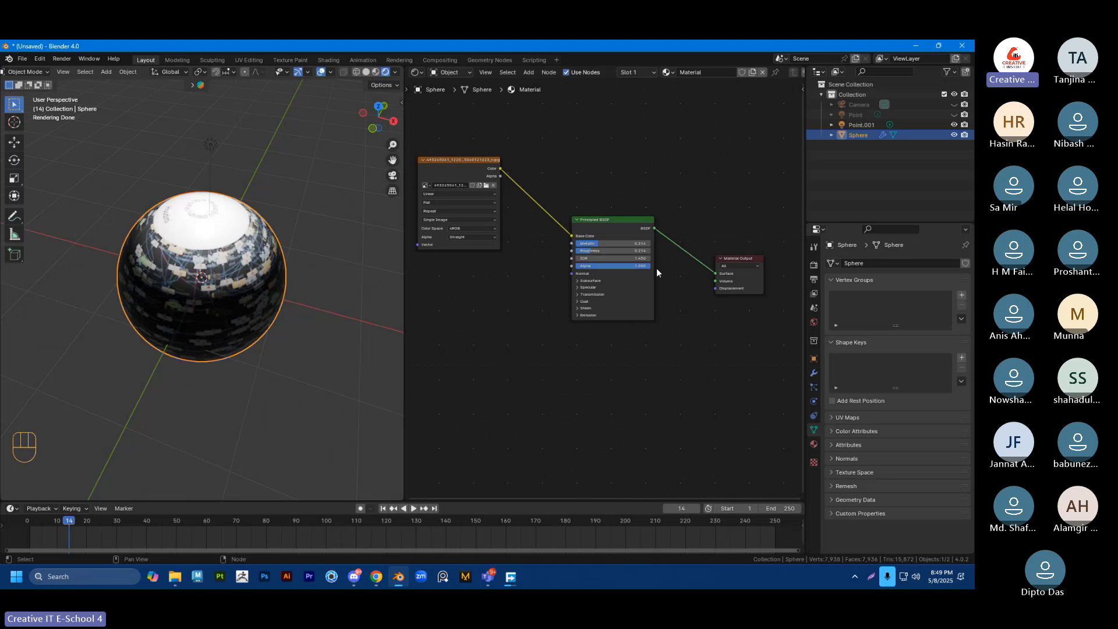
# Step: Delete the image texture node from the sphere's material
pyautogui.click(466, 161)
pyautogui.press('Delete')
pyautogui.moveTo(374, 278)
pyautogui.mouseDown(button='middle')
pyautogui.moveTo(288, 279)
pyautogui.moveTo(371, 284)
pyautogui.mouseUp(button='middle')
pyautogui.scroll(4, 576, 221)
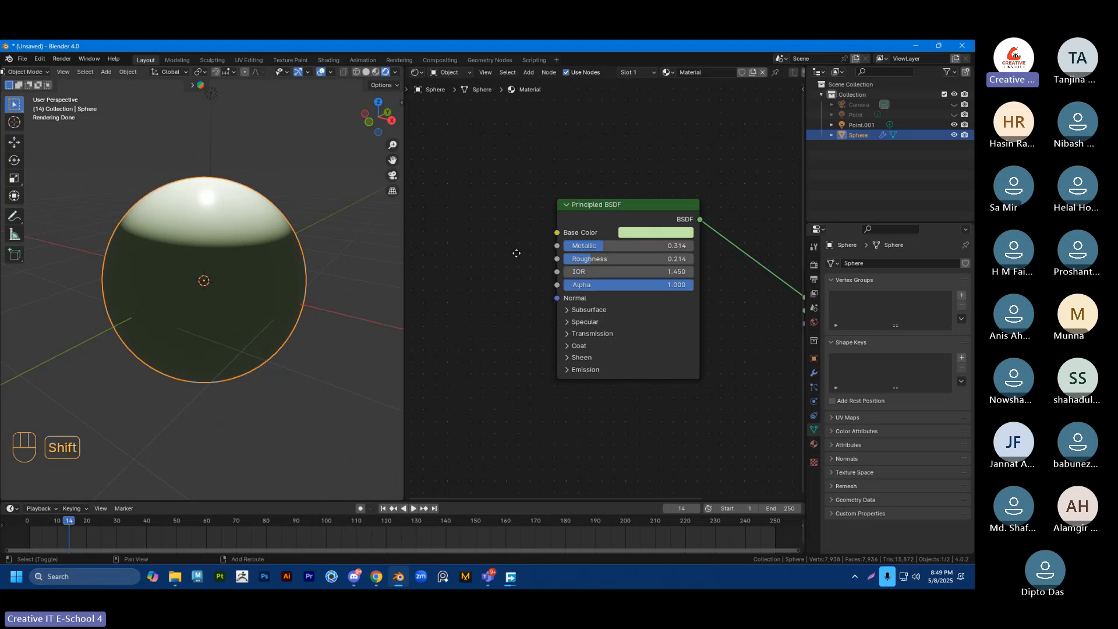
# Step: Change the Principled BSDF's base colour to near white and set Metallic to 1.000
pyautogui.click(644, 260)
pyautogui.moveTo(678, 165); pyautogui.dragTo(684, 124)
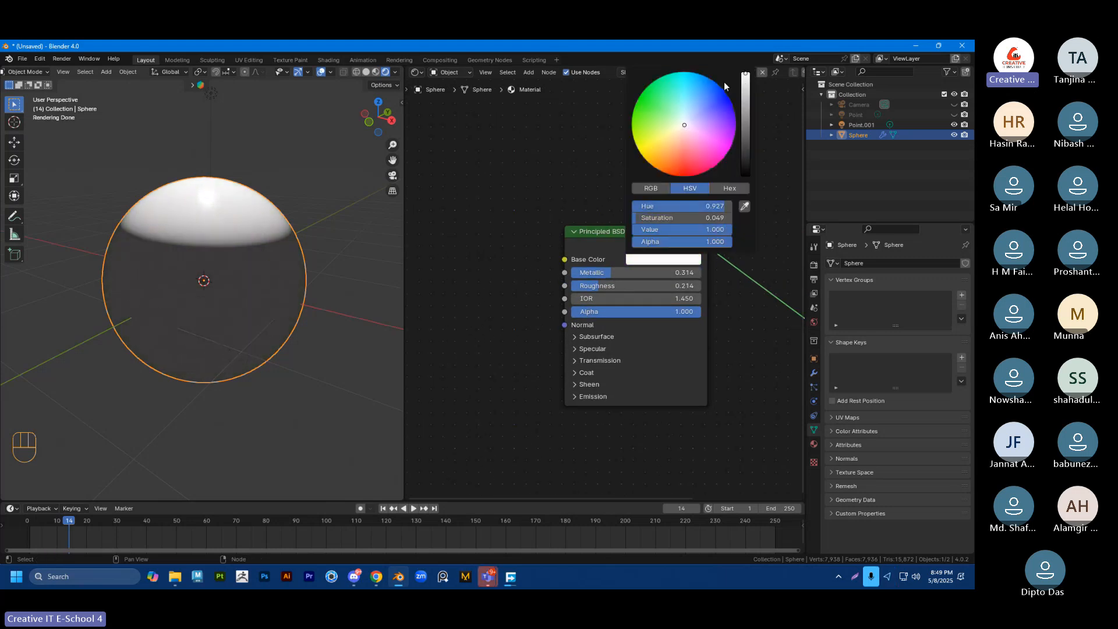
pyautogui.moveTo(602, 272); pyautogui.dragTo(707, 272)
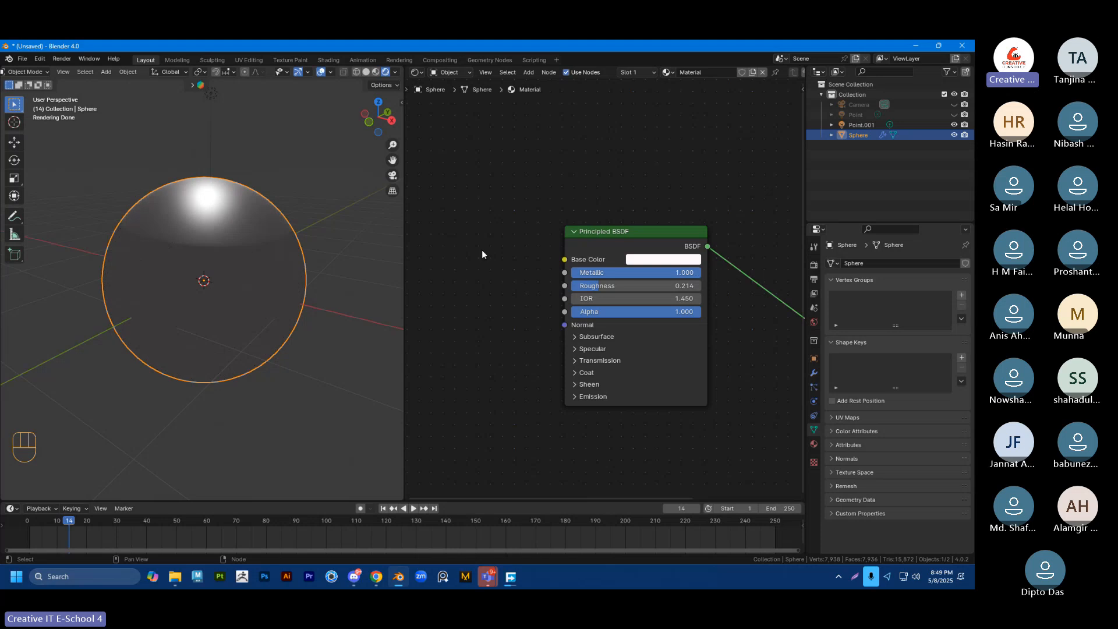
# Step: Delete the Point.001 light and switch the viewport to Material Preview shading
pyautogui.moveTo(333, 233); pyautogui.dragTo(333, 244, button='middle')
pyautogui.press('Delete')
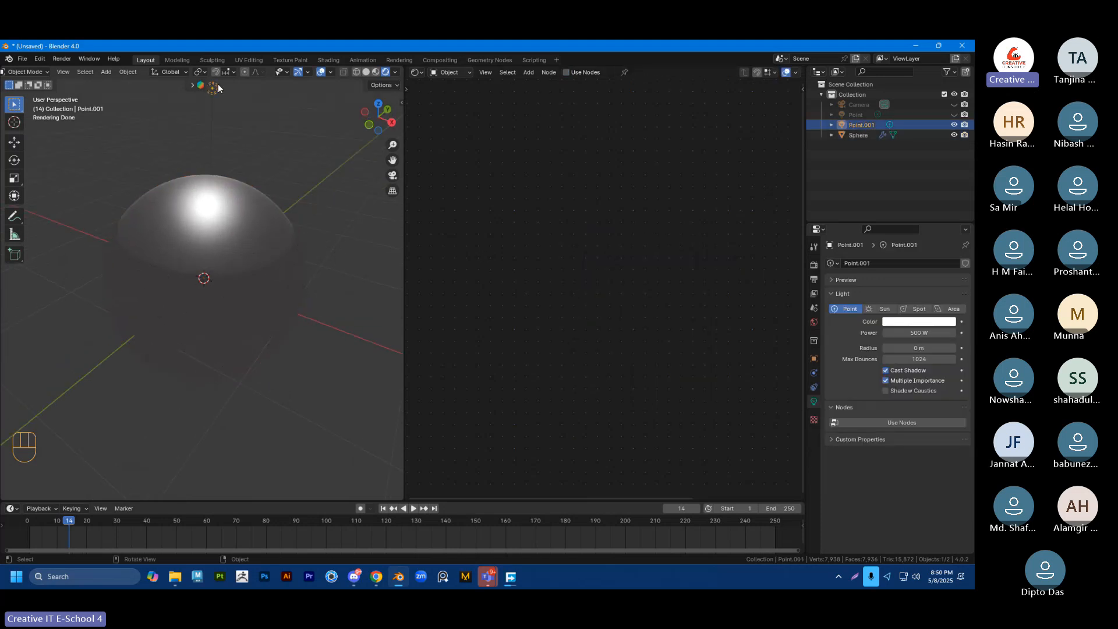
pyautogui.click(376, 73)
pyautogui.scroll(2, 308, 231)
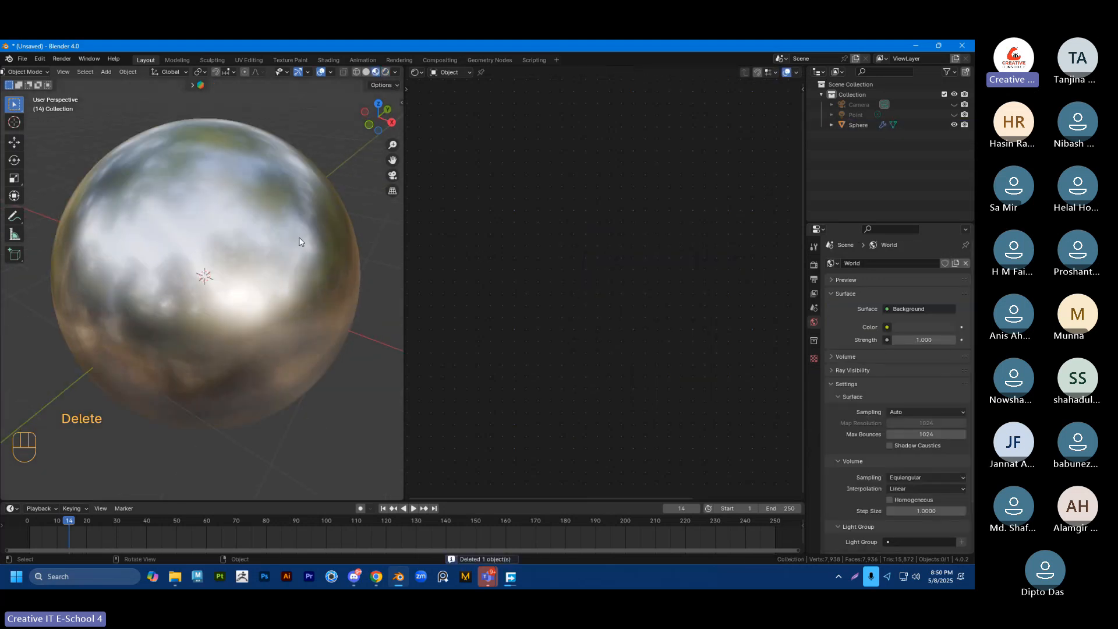
pyautogui.scroll(-2, 302, 240)
pyautogui.moveTo(302, 239); pyautogui.dragTo(294, 205, button='middle')
pyautogui.scroll(2, 288, 244)
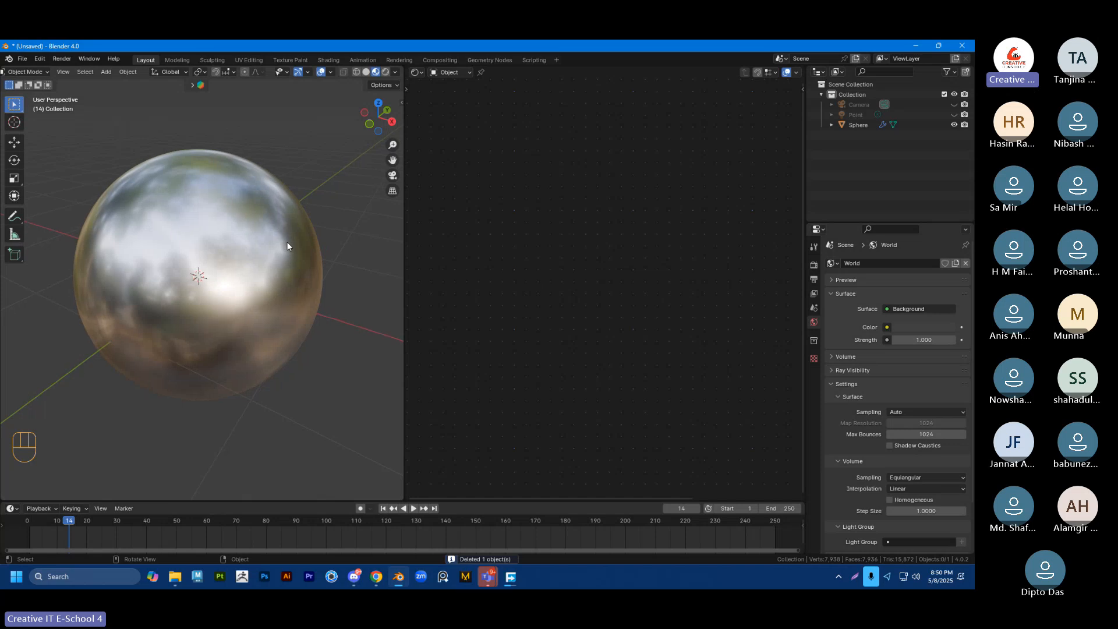
# Step: Set the sphere material's Roughness to 0.000, widen the 3D viewport and inspect the reflections from several angles
pyautogui.click(286, 239)
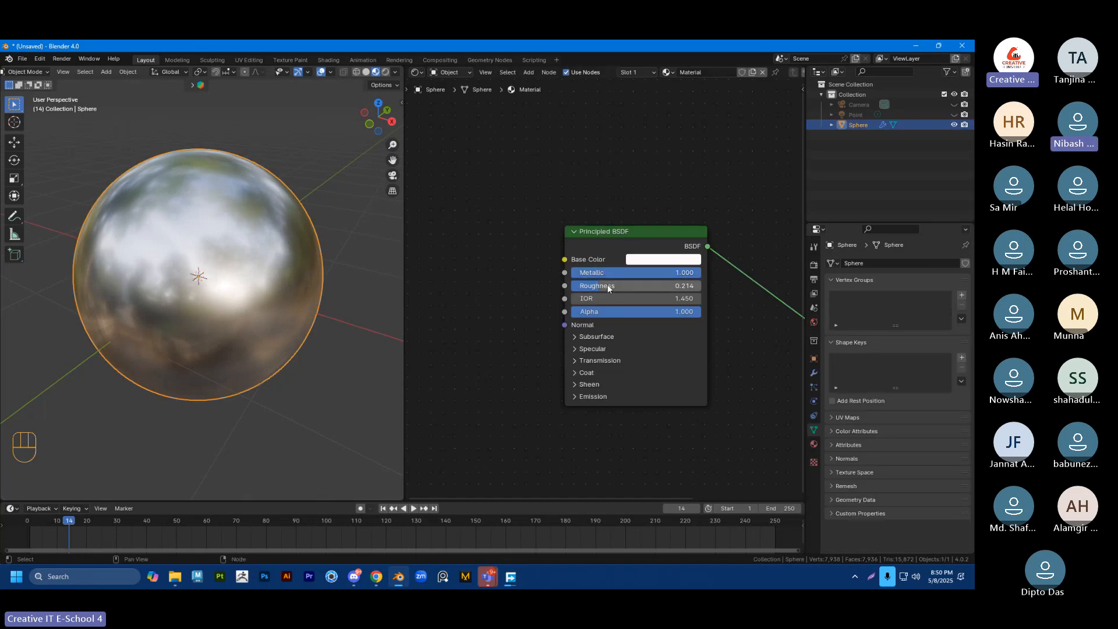
pyautogui.moveTo(607, 286); pyautogui.dragTo(568, 286)
pyautogui.moveTo(330, 291); pyautogui.dragTo(208, 265, button='middle')
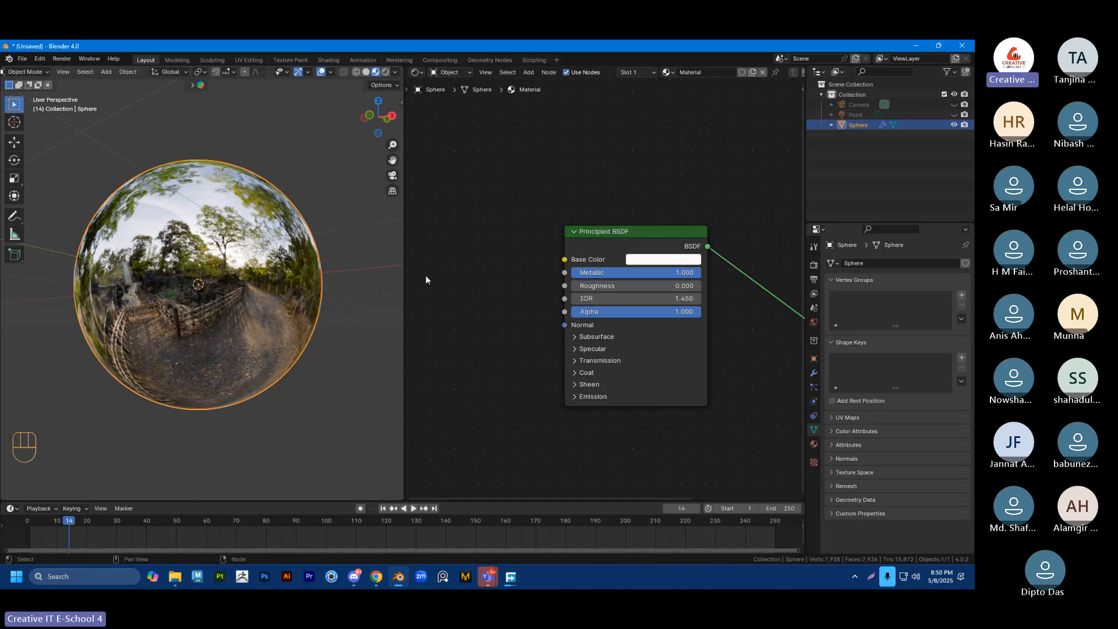
pyautogui.moveTo(404, 277); pyautogui.dragTo(453, 277)
pyautogui.moveTo(339, 257); pyautogui.dragTo(154, 262, button='middle')
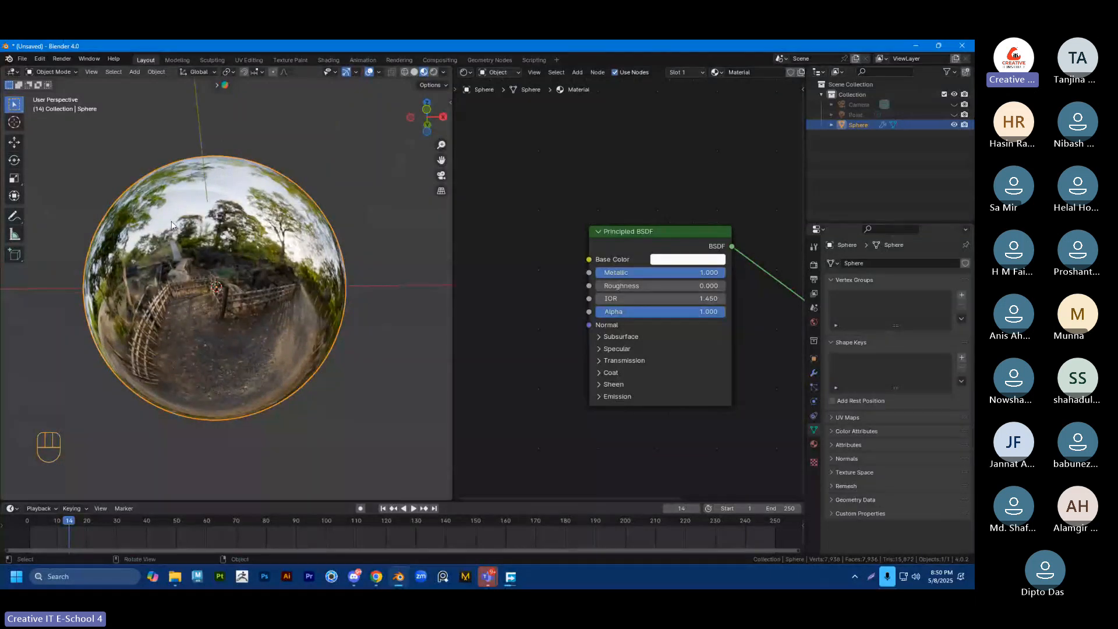
pyautogui.moveTo(391, 272); pyautogui.dragTo(386, 337, button='middle')
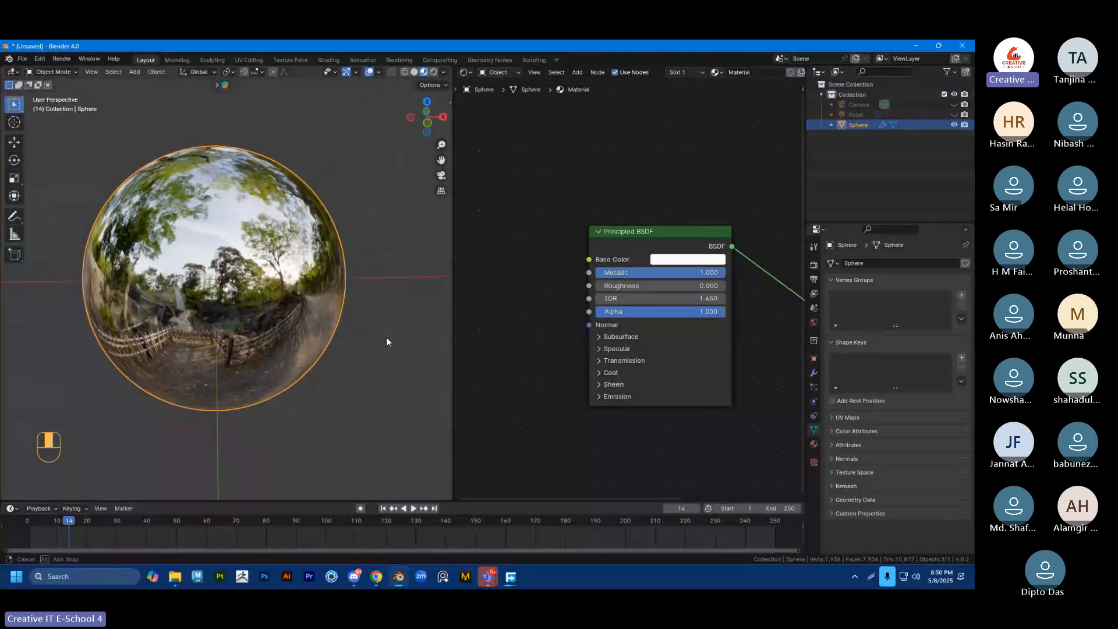
# Step: Undo a trial value change on the Principled BSDF and move the node closer to the Material Output
pyautogui.moveTo(641, 311)
pyautogui.mouseDown()
pyautogui.moveTo(512, 312)
pyautogui.moveTo(647, 311)
pyautogui.moveTo(697, 296)
pyautogui.mouseUp()
pyautogui.hotkey('ctrl', 'z')
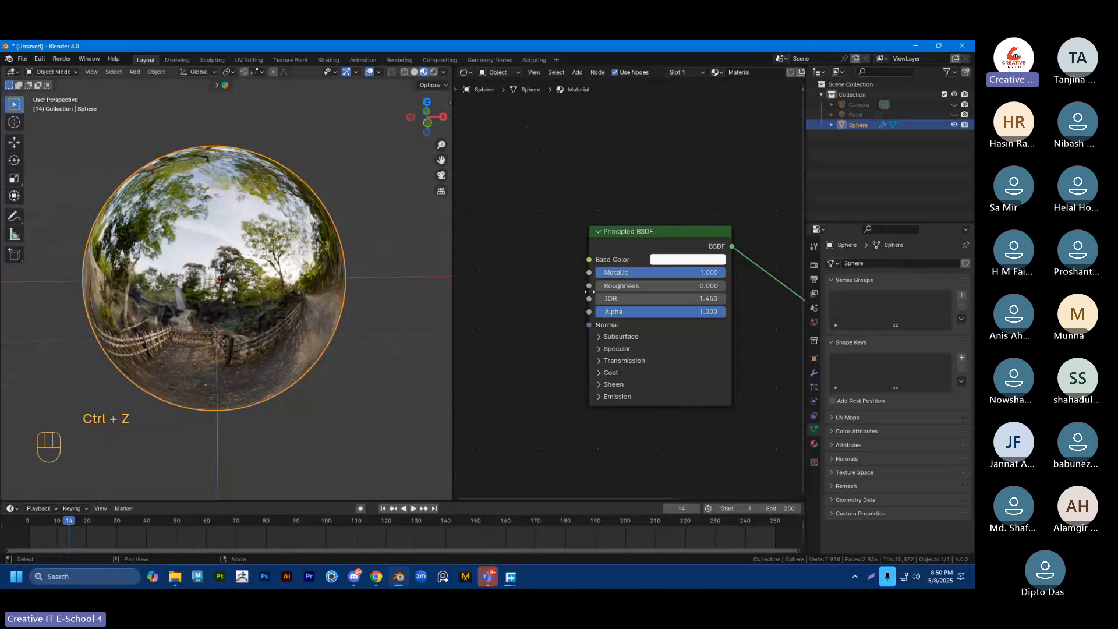
pyautogui.scroll(-7, 570, 230)
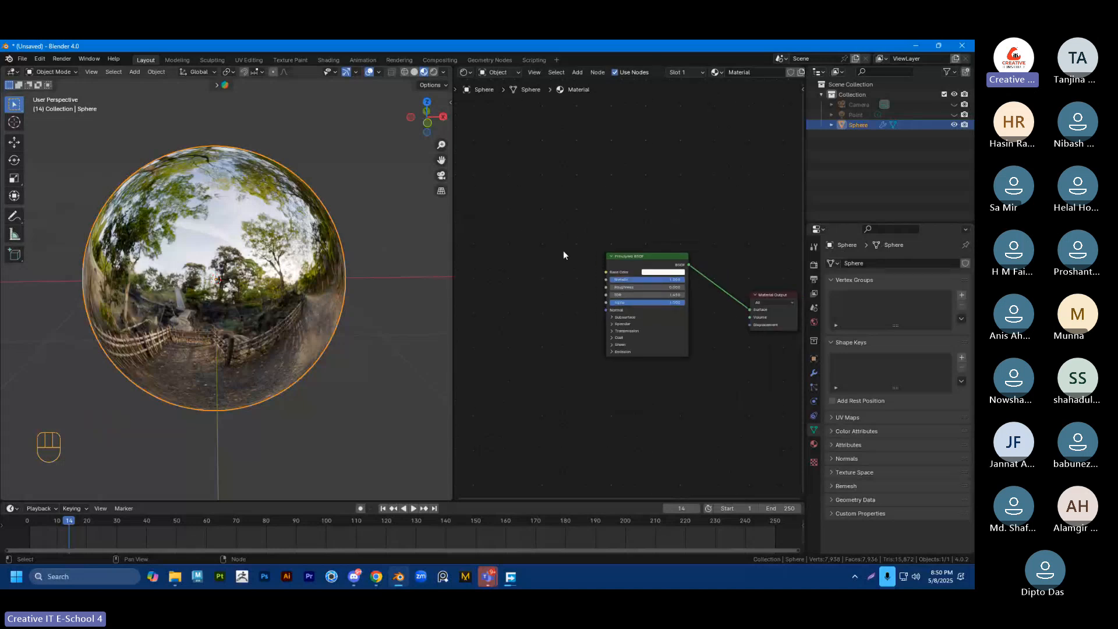
pyautogui.keyDown('shift'); pyautogui.moveTo(569, 249); pyautogui.dragTo(586, 245, button='middle'); pyautogui.keyUp('shift')
pyautogui.moveTo(653, 257); pyautogui.dragTo(676, 278)
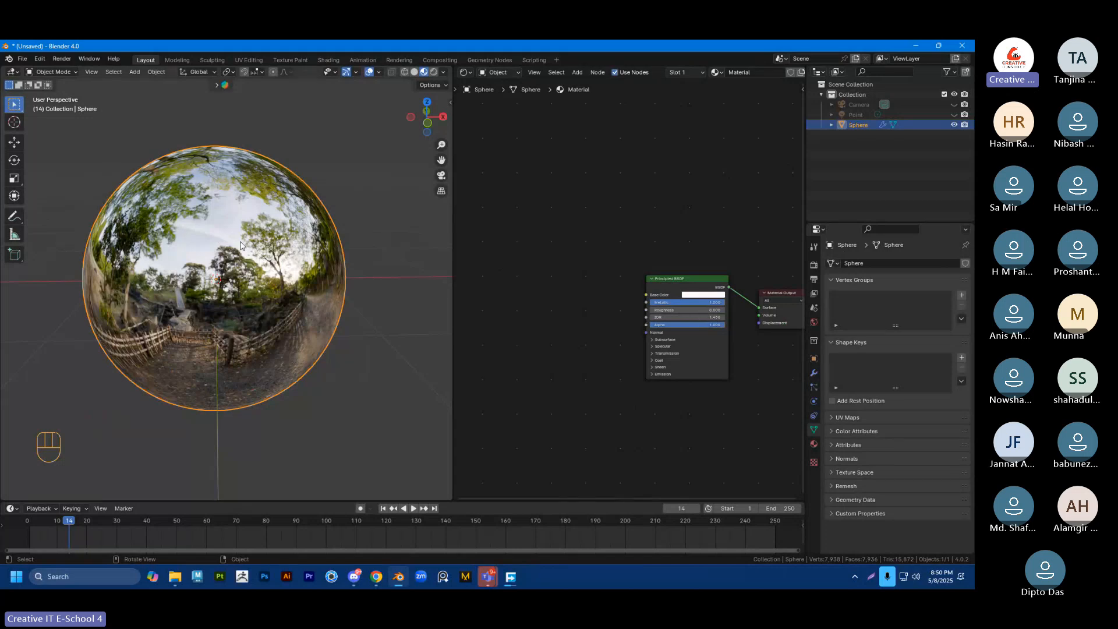
pyautogui.scroll(3, 247, 264)
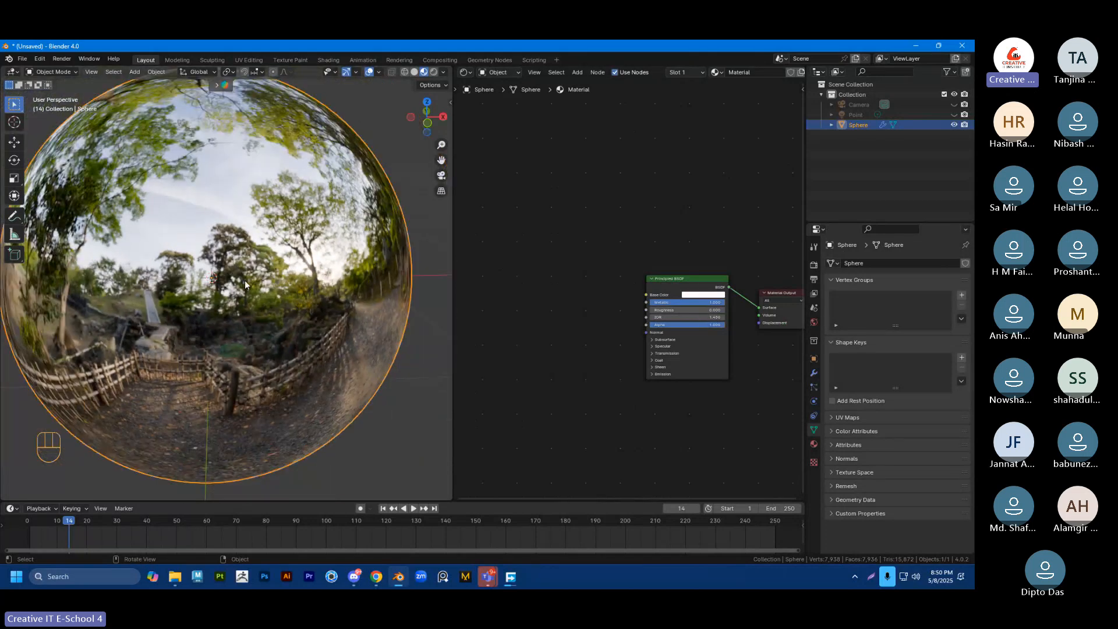
pyautogui.moveTo(245, 284); pyautogui.dragTo(285, 295, button='middle')
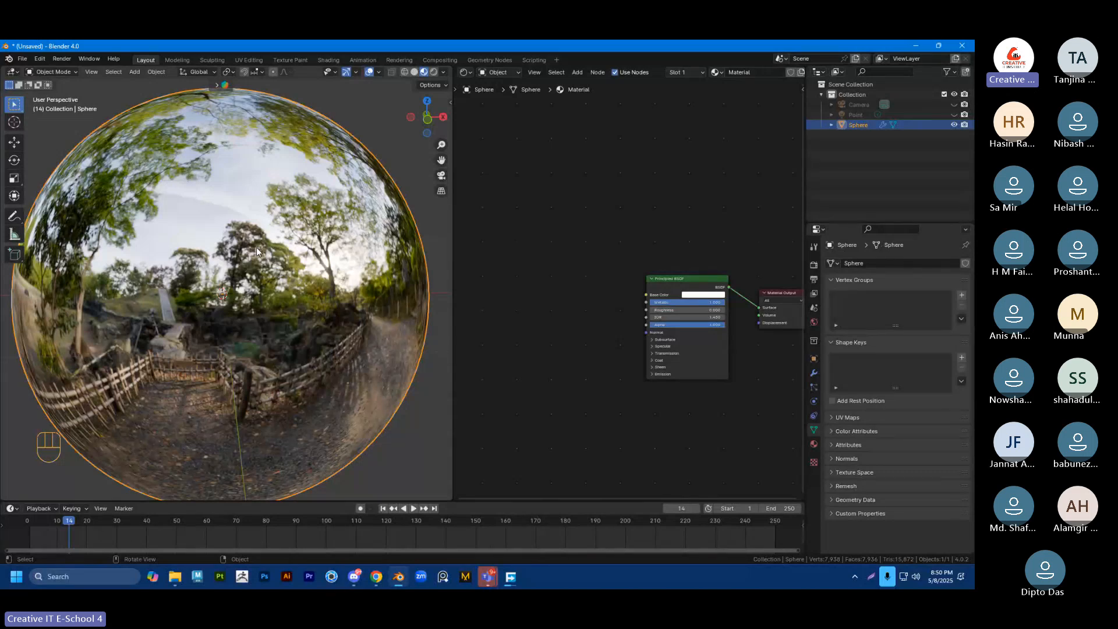
pyautogui.click(578, 274)
pyautogui.click(542, 309)
pyautogui.hotkey('shift', 'a')
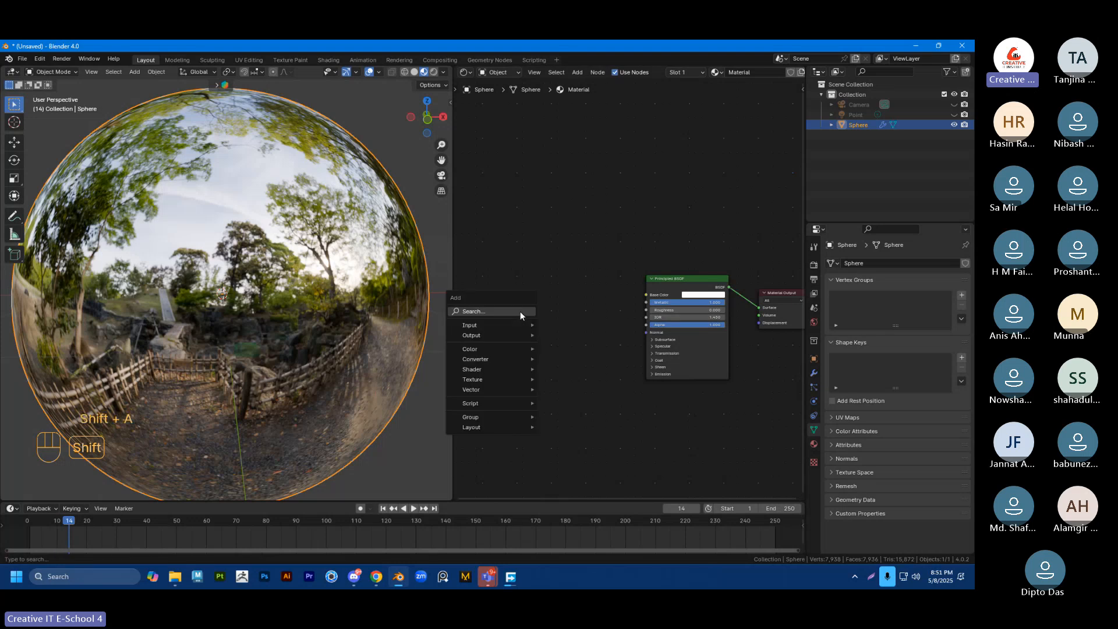
pyautogui.hotkey('shift', 'a')
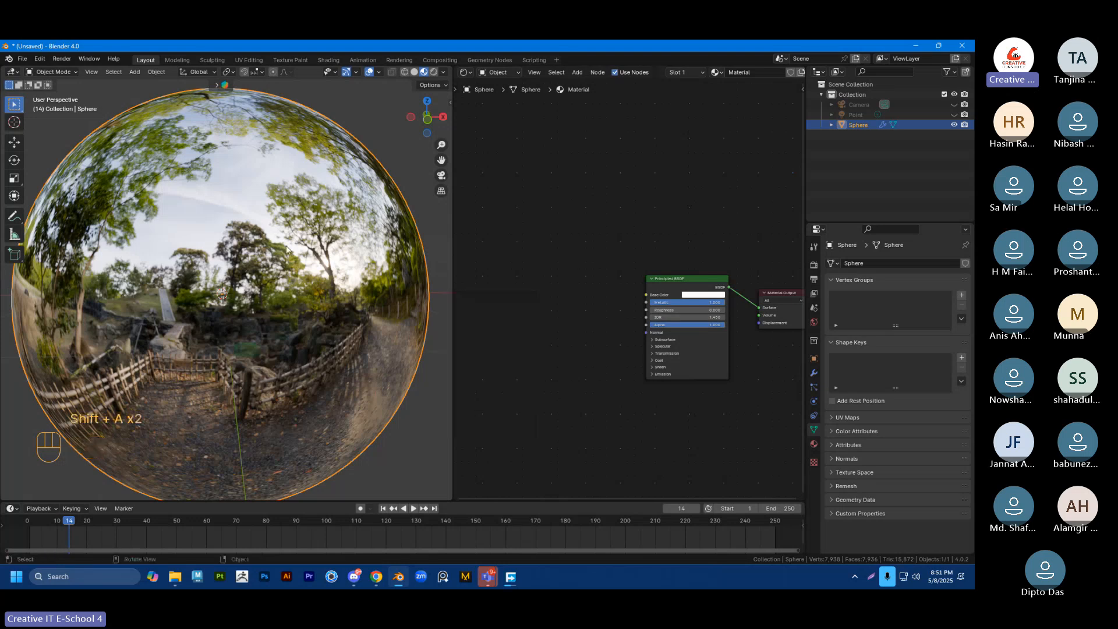
pyautogui.hotkey('shift', 'a')
pyautogui.click(366, 129)
pyautogui.scroll(-2, 349, 284)
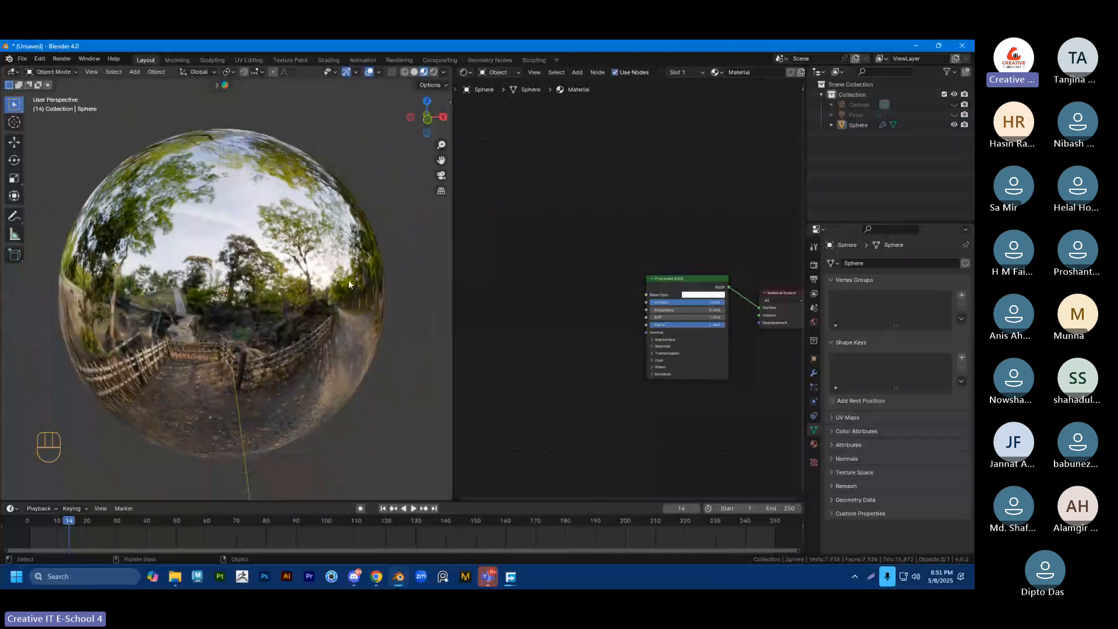
pyautogui.scroll(-2, 348, 285)
# Step: Add a Noise Texture node and place it well to the left of the Principled BSDF node
pyautogui.hotkey('shift', 'a')
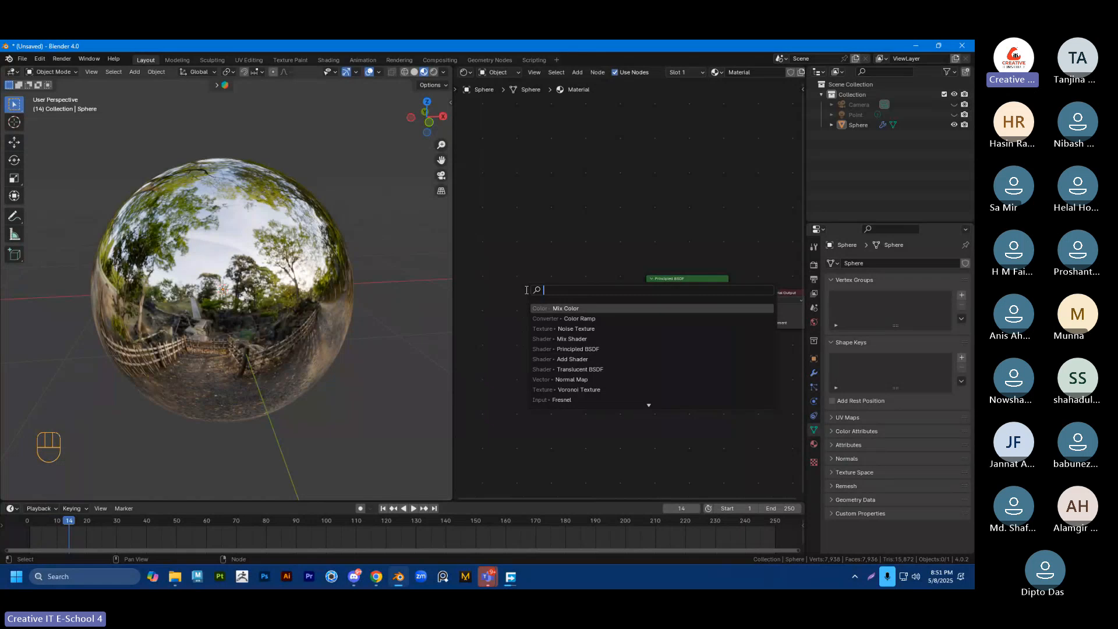
pyautogui.write('noi')
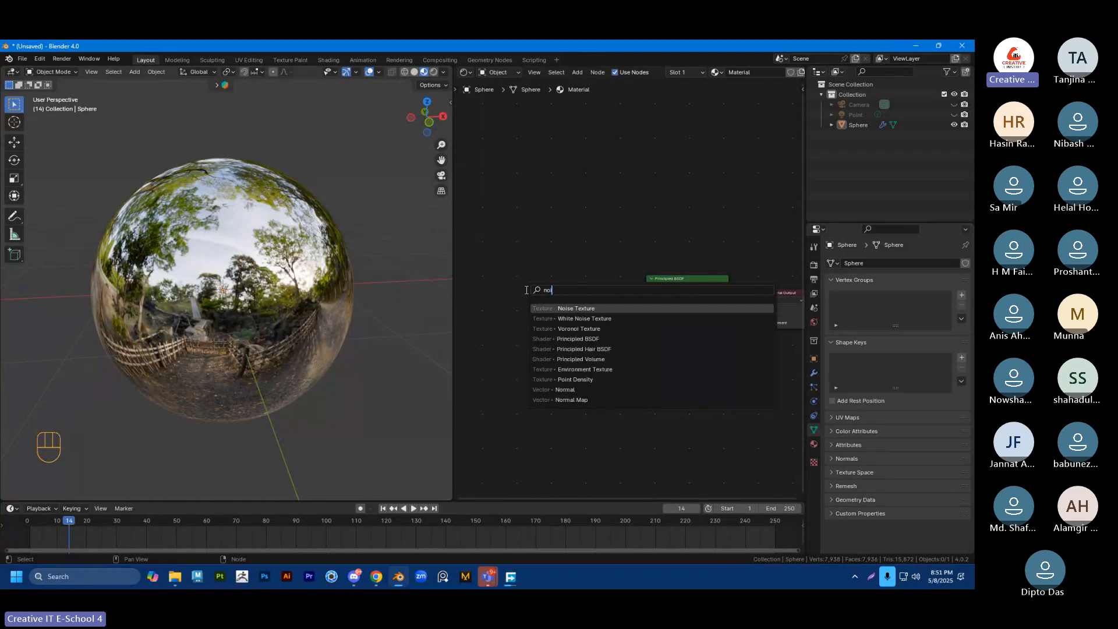
pyautogui.click(576, 308)
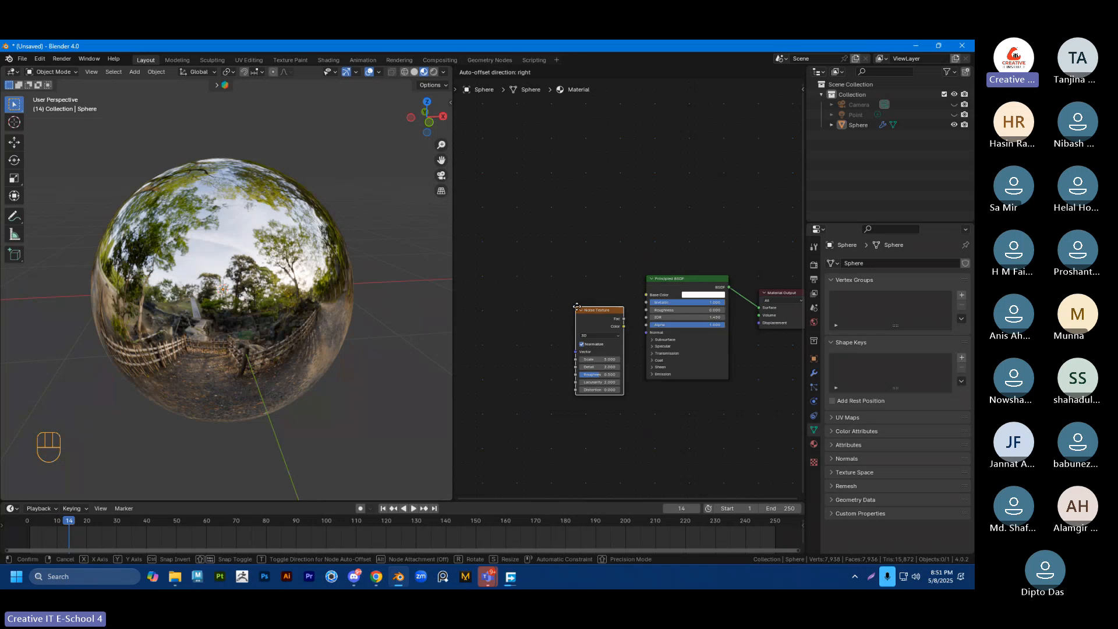
pyautogui.click(483, 279)
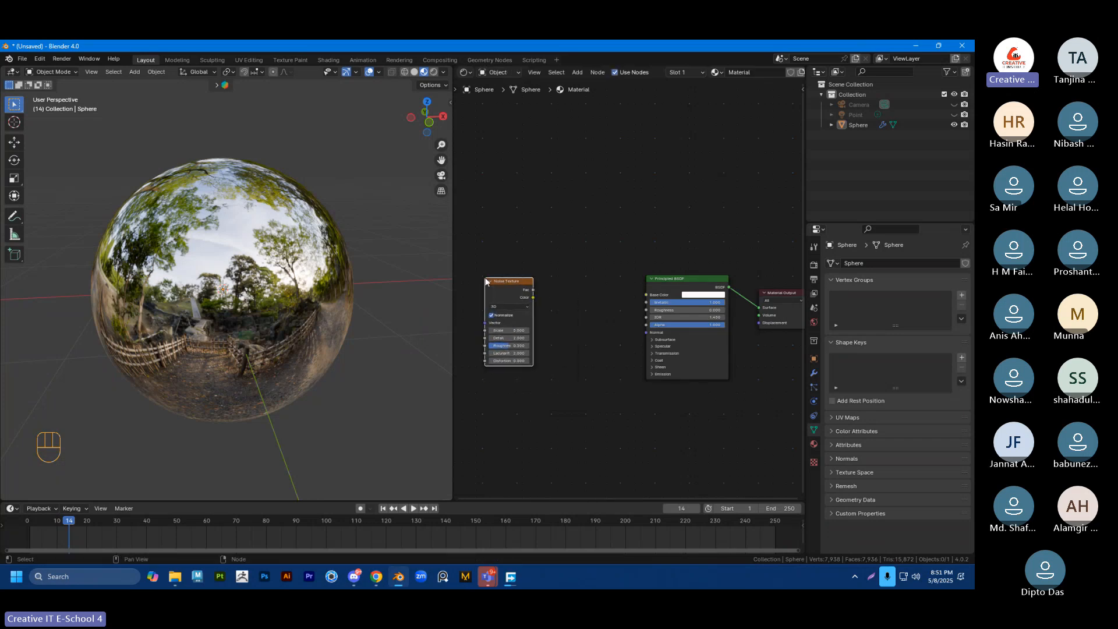
pyautogui.scroll(4, 588, 290)
pyautogui.keyDown('shift'); pyautogui.moveTo(588, 290); pyautogui.dragTo(602, 255, button='middle'); pyautogui.keyUp('shift')
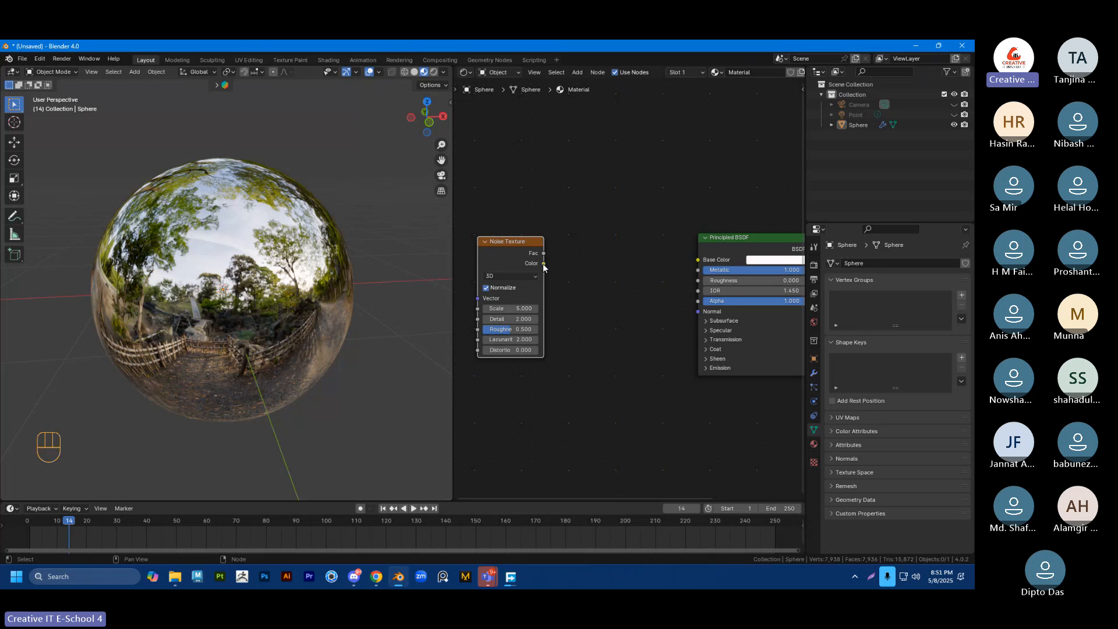
# Step: Connect the Noise Texture's Color output to the Principled BSDF's Roughness input and inspect the sphere
pyautogui.moveTo(542, 263); pyautogui.dragTo(698, 281)
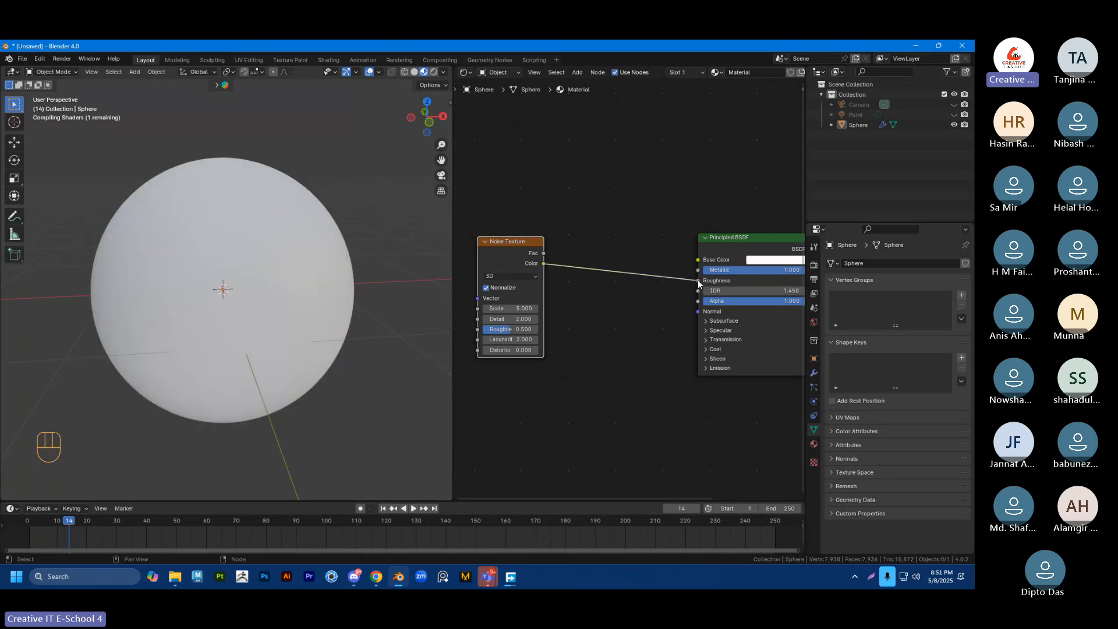
pyautogui.moveTo(247, 268); pyautogui.dragTo(275, 305, button='middle')
pyautogui.moveTo(277, 310); pyautogui.dragTo(280, 310, button='middle')
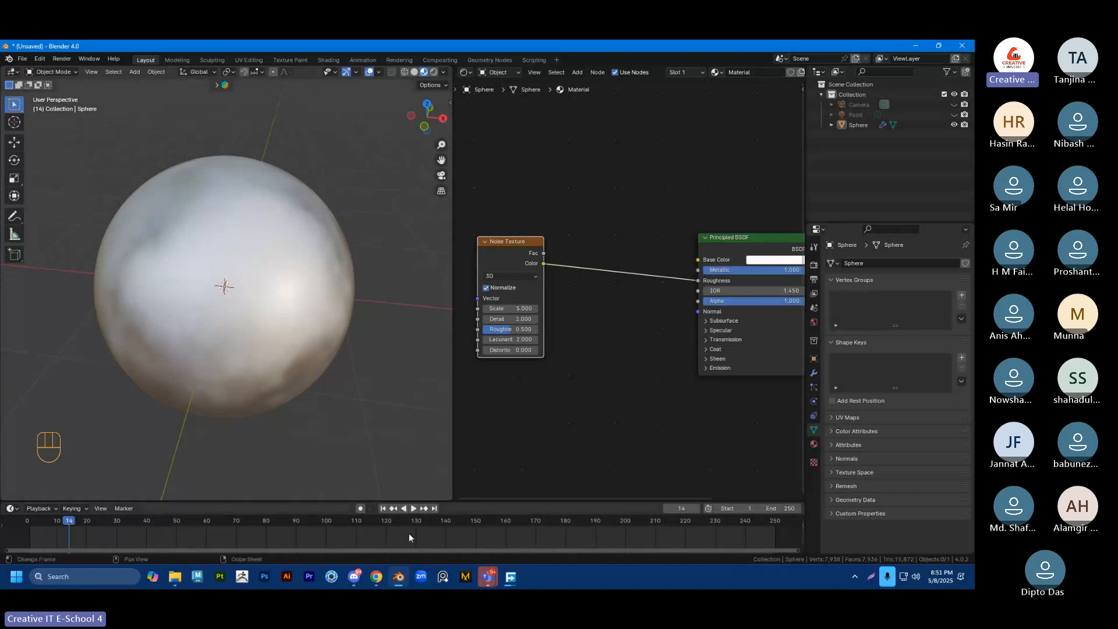
# Step: Switch to the Microsoft Teams meeting, admit the participant waiting in the lobby and return to Blender
pyautogui.moveTo(496, 578)
pyautogui.click(431, 470)
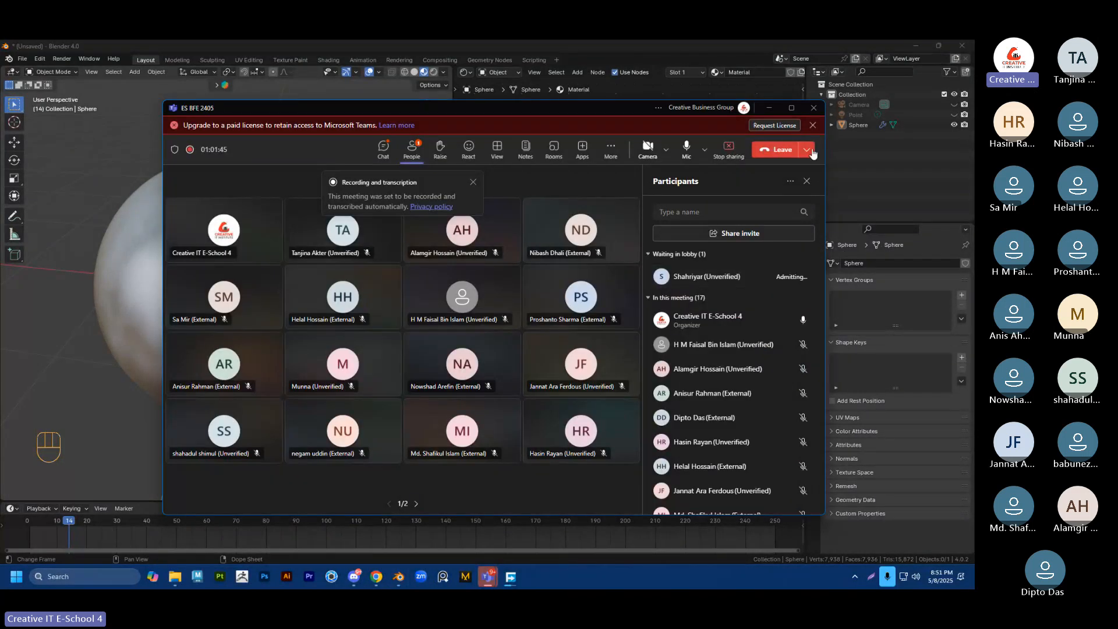
pyautogui.click(768, 107)
# Step: Select the sphere, set the Noise Texture's Scale to 47.400 and check the surface up close
pyautogui.moveTo(270, 233); pyautogui.dragTo(326, 283, button='middle')
pyautogui.click(326, 283)
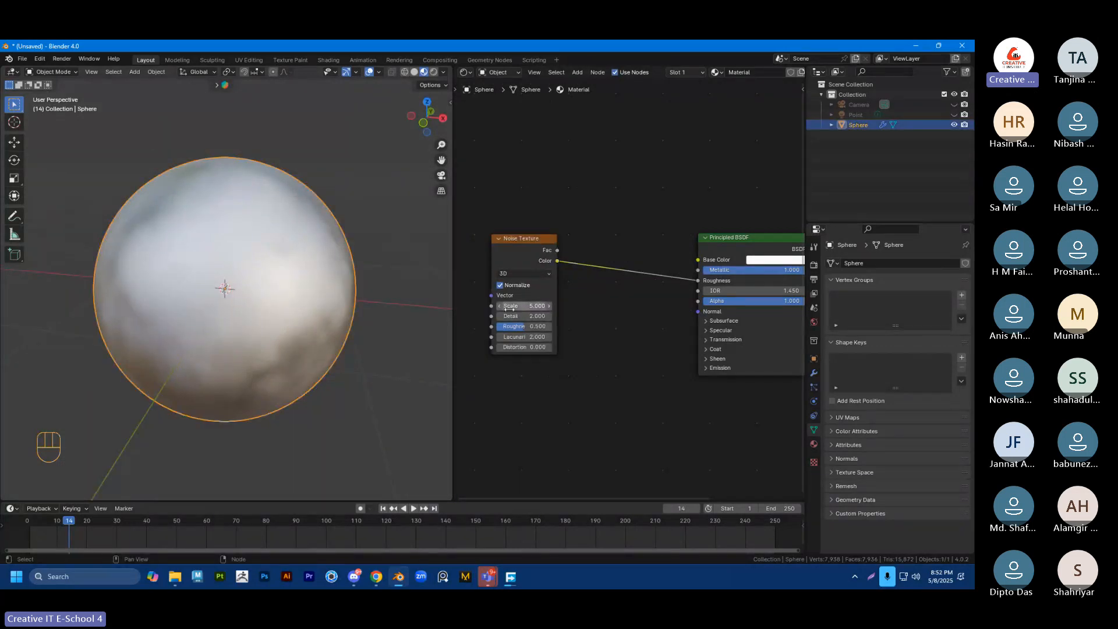
pyautogui.moveTo(524, 305); pyautogui.dragTo(651, 306)
pyautogui.moveTo(260, 306); pyautogui.dragTo(232, 292, button='middle')
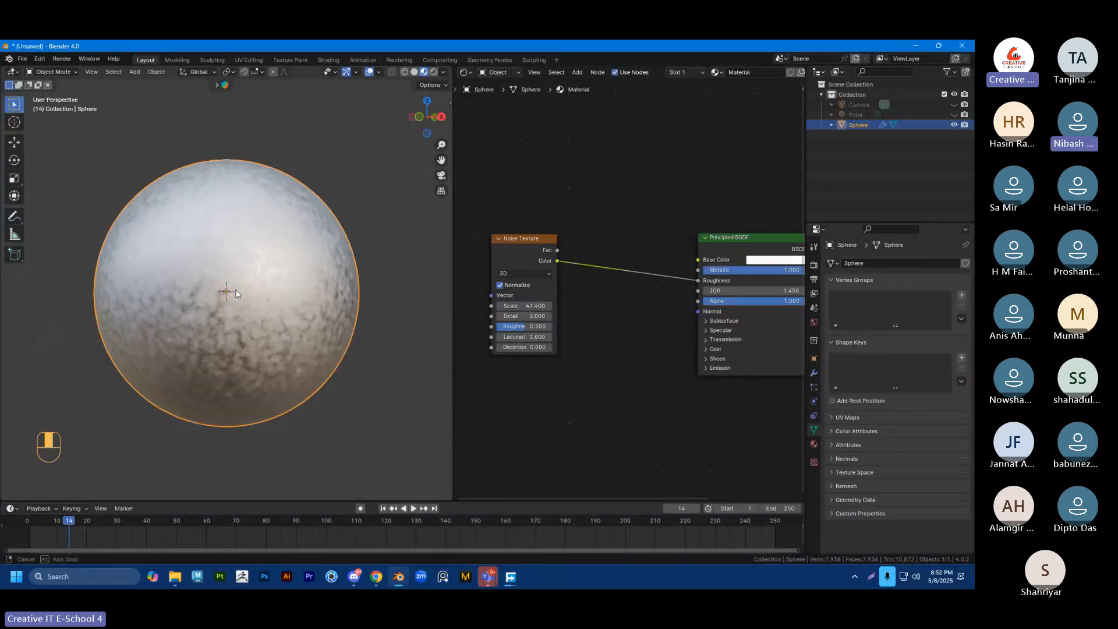
pyautogui.scroll(4, 260, 306)
pyautogui.scroll(-3, 266, 318)
# Step: Set the Noise Texture's Scale to 8.900 and Detail to 2.200, checking the sphere's surface up close
pyautogui.moveTo(523, 306)
pyautogui.mouseDown()
pyautogui.moveTo(537, 305)
pyautogui.moveTo(524, 306)
pyautogui.mouseUp()
pyautogui.moveTo(389, 274)
pyautogui.mouseDown(button='middle')
pyautogui.moveTo(346, 323)
pyautogui.moveTo(331, 247)
pyautogui.moveTo(347, 363)
pyautogui.moveTo(331, 259)
pyautogui.moveTo(390, 284)
pyautogui.mouseUp(button='middle')
pyautogui.moveTo(517, 315)
pyautogui.mouseDown()
pyautogui.moveTo(527, 316)
pyautogui.moveTo(512, 315)
pyautogui.mouseUp()
pyautogui.scroll(5, 237, 338)
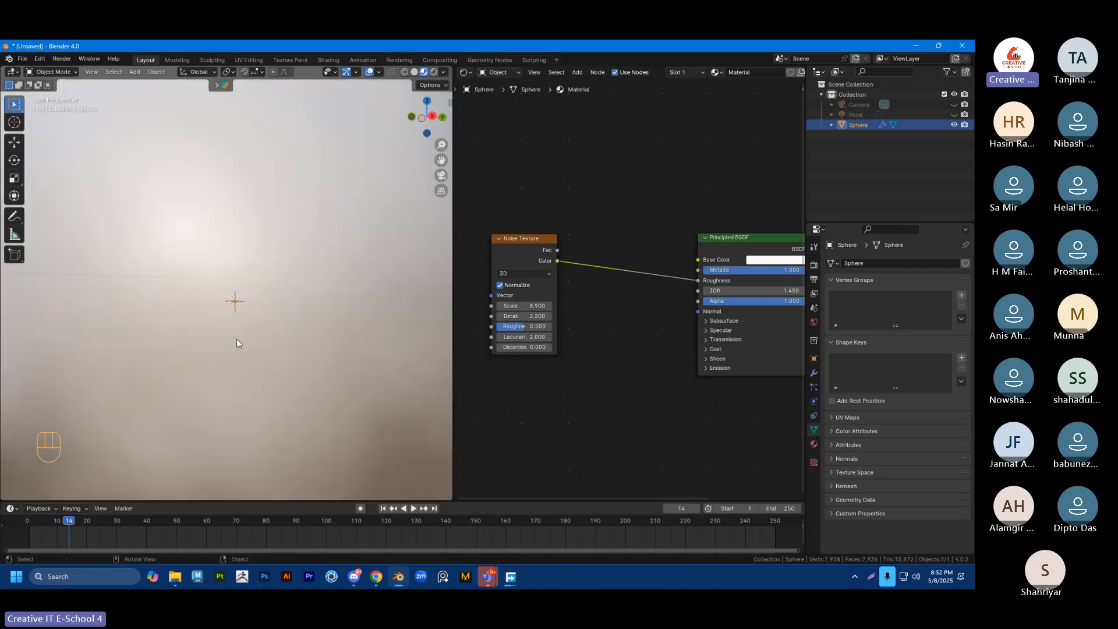
pyautogui.scroll(-3, 250, 326)
pyautogui.scroll(3, 256, 305)
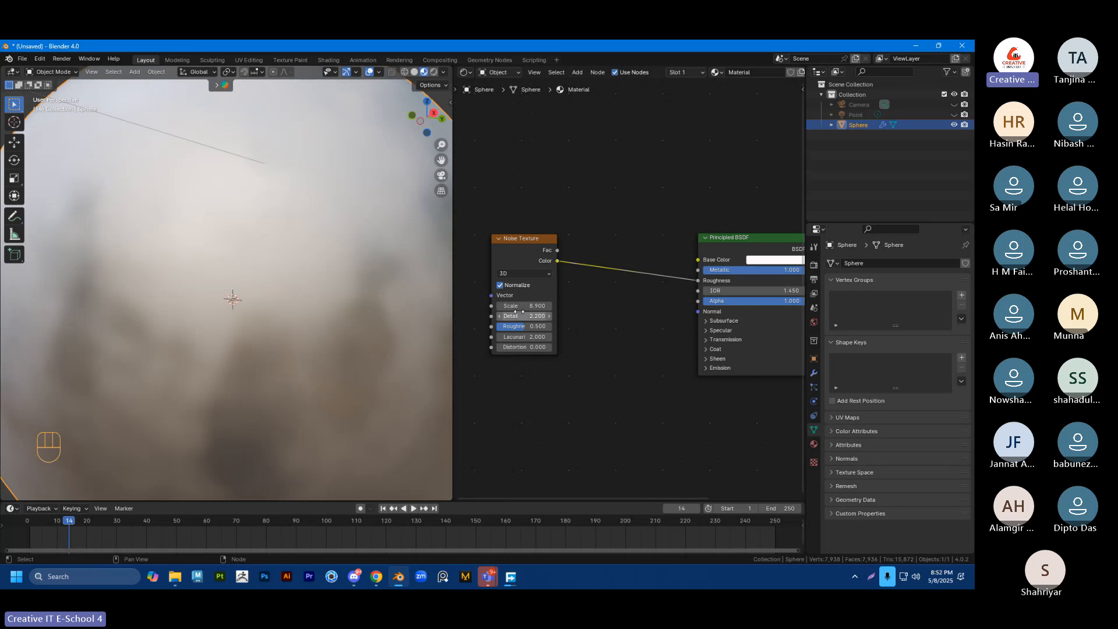
# Step: Set the Noise Texture's Detail to 15.000 and Roughness to 0.817, and view the sphere from several sides
pyautogui.moveTo(515, 317)
pyautogui.mouseDown()
pyautogui.moveTo(498, 316)
pyautogui.moveTo(521, 326)
pyautogui.mouseUp()
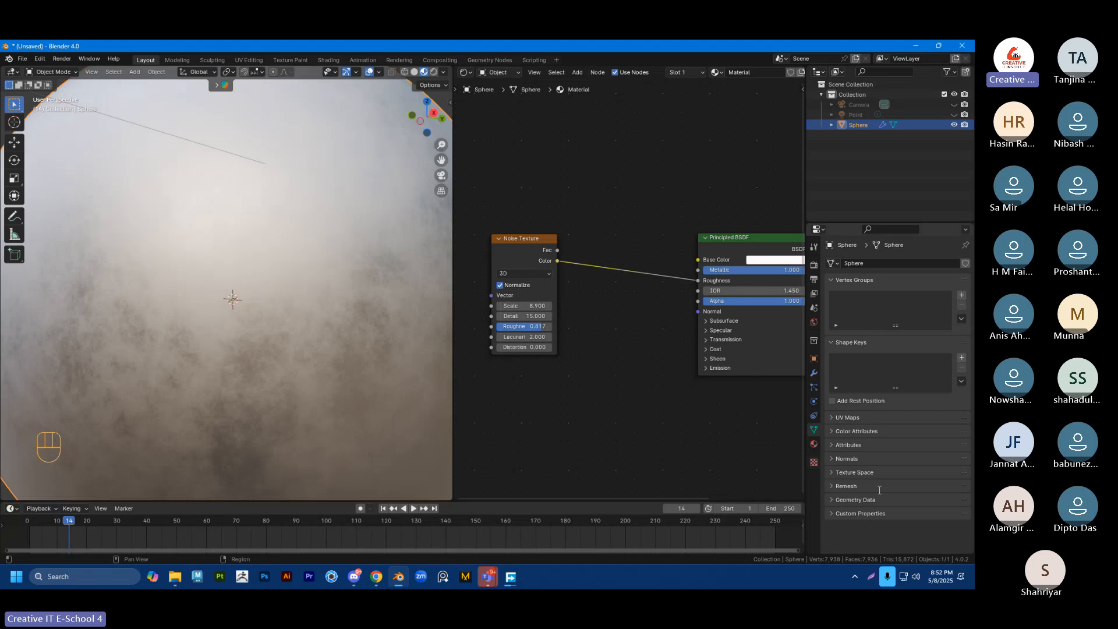
pyautogui.scroll(-4, 333, 290)
pyautogui.moveTo(333, 286); pyautogui.dragTo(349, 331, button='middle')
pyautogui.scroll(1, 330, 310)
pyautogui.scroll(-2, 335, 299)
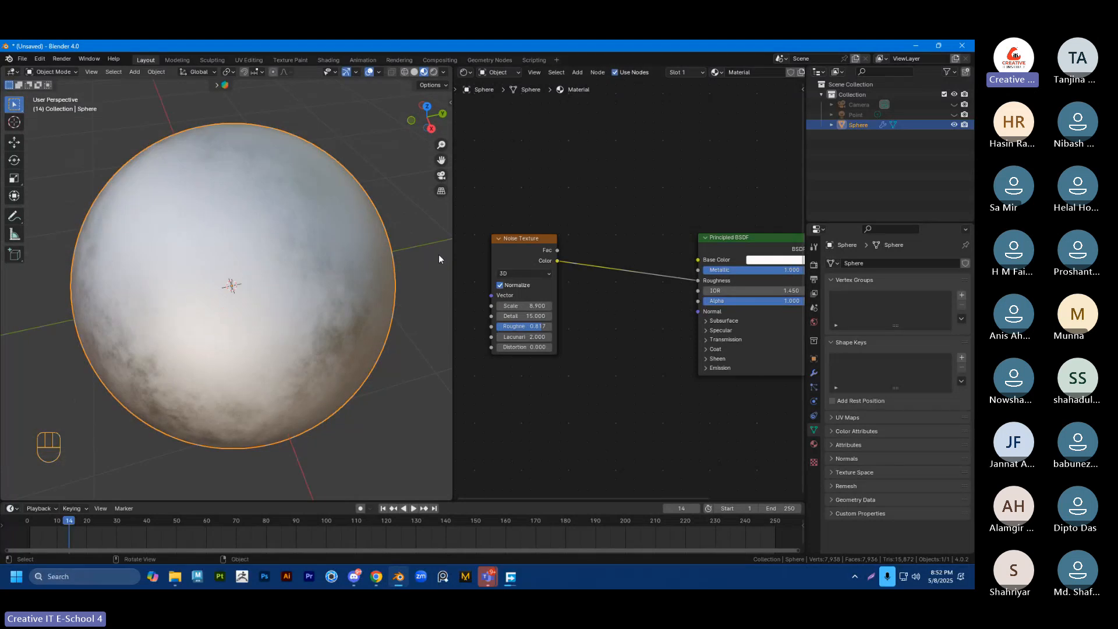
pyautogui.moveTo(308, 316)
pyautogui.mouseDown(button='middle')
pyautogui.moveTo(336, 274)
pyautogui.moveTo(245, 354)
pyautogui.moveTo(321, 350)
pyautogui.moveTo(404, 382)
pyautogui.moveTo(304, 323)
pyautogui.moveTo(294, 304)
pyautogui.moveTo(327, 347)
pyautogui.moveTo(319, 332)
pyautogui.mouseUp(button='middle')
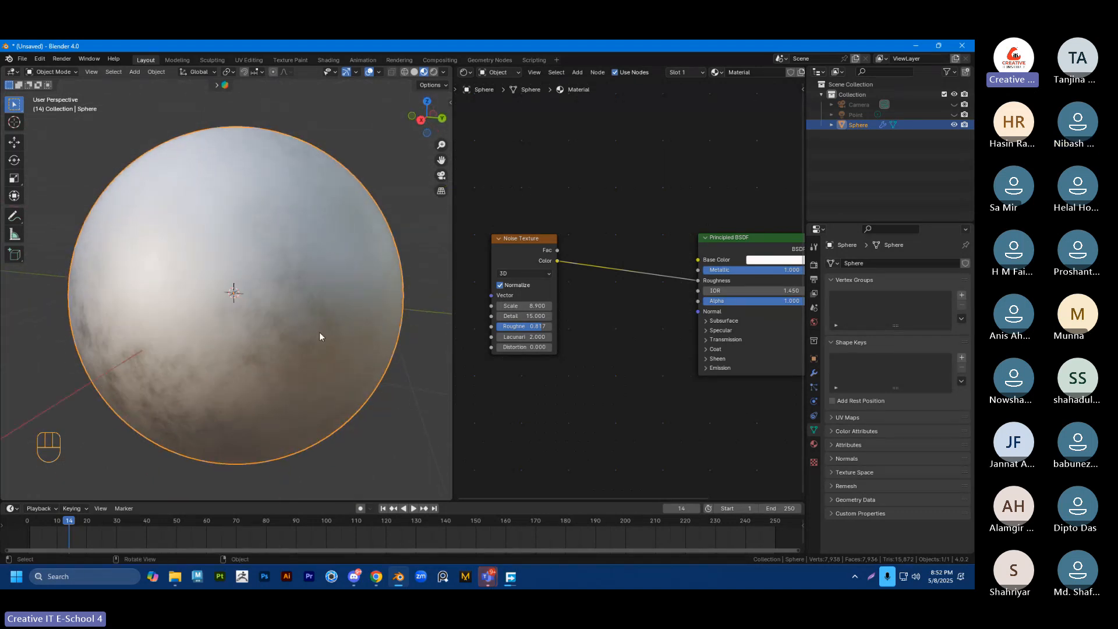
# Step: Set the Noise Texture's Scale to 7.700 and lower its Detail to about 6
pyautogui.scroll(-1, 509, 216)
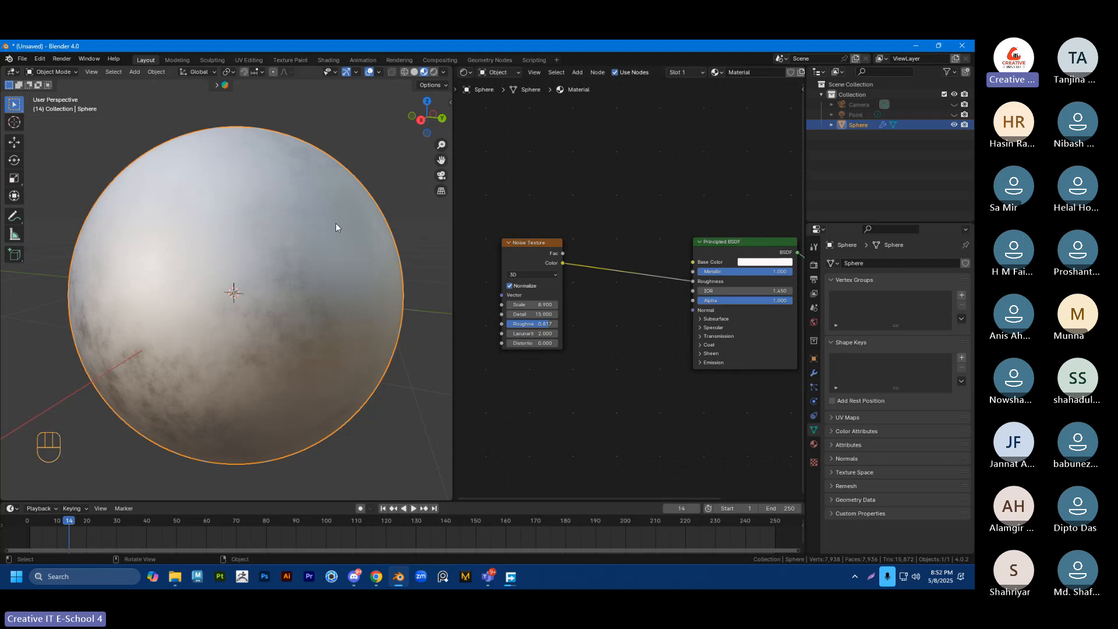
pyautogui.scroll(-1, 335, 222)
pyautogui.moveTo(303, 236)
pyautogui.mouseDown(button='middle')
pyautogui.moveTo(315, 364)
pyautogui.moveTo(217, 372)
pyautogui.moveTo(185, 296)
pyautogui.moveTo(251, 267)
pyautogui.moveTo(113, 256)
pyautogui.moveTo(212, 253)
pyautogui.moveTo(210, 187)
pyautogui.moveTo(229, 162)
pyautogui.moveTo(346, 233)
pyautogui.moveTo(362, 274)
pyautogui.moveTo(302, 302)
pyautogui.moveTo(259, 292)
pyautogui.moveTo(350, 299)
pyautogui.moveTo(290, 266)
pyautogui.moveTo(329, 277)
pyautogui.moveTo(269, 275)
pyautogui.moveTo(328, 271)
pyautogui.moveTo(291, 263)
pyautogui.mouseUp(button='middle')
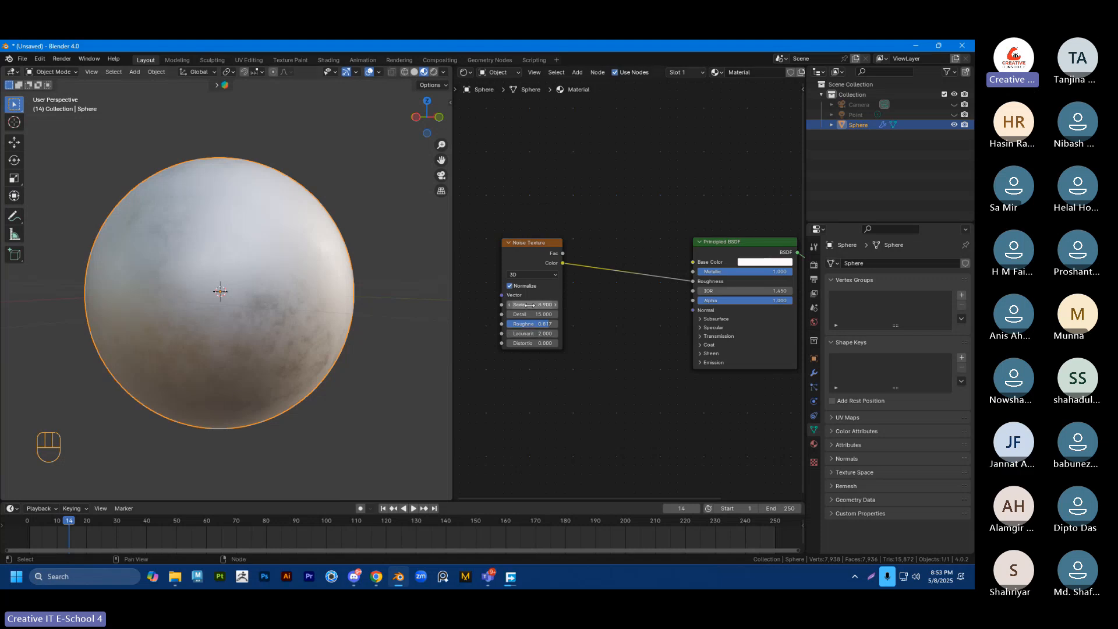
pyautogui.moveTo(529, 304)
pyautogui.mouseDown()
pyautogui.moveTo(507, 304)
pyautogui.moveTo(535, 324)
pyautogui.mouseUp()
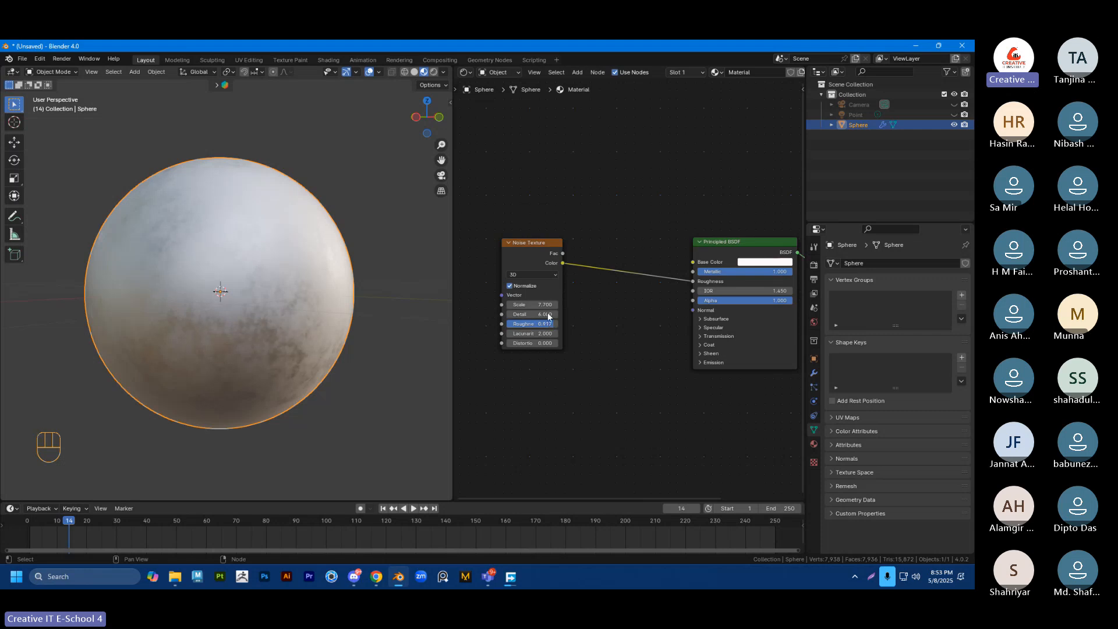
# Step: Set the Noise Texture's Scale to 7.900 and view the sphere from several sides and distances
pyautogui.moveTo(336, 283); pyautogui.dragTo(351, 321, button='middle')
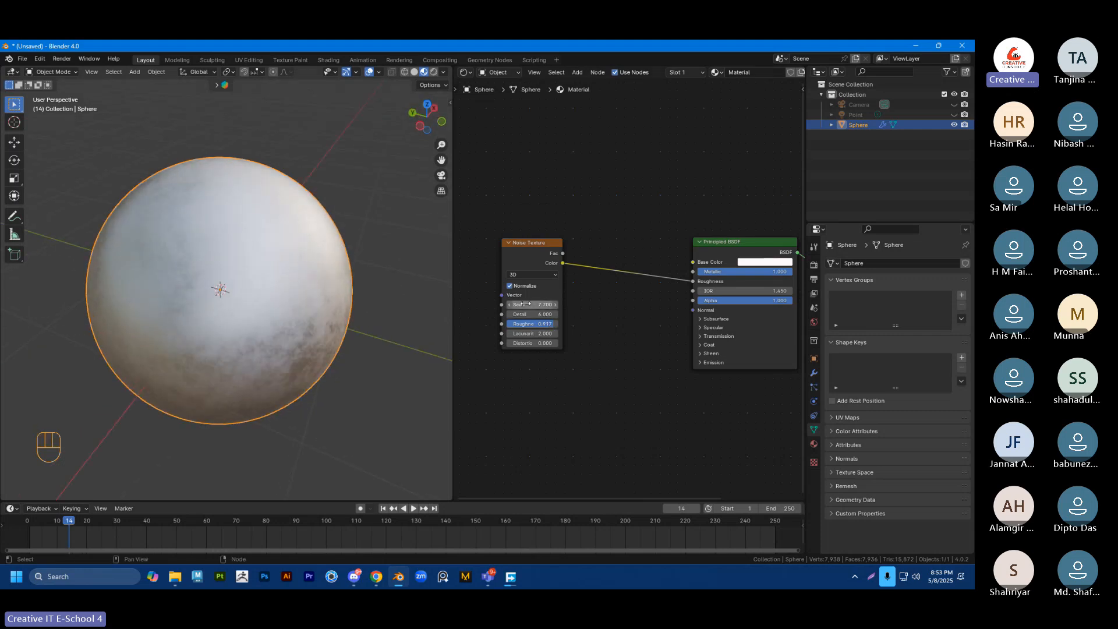
pyautogui.moveTo(531, 304); pyautogui.dragTo(544, 305)
pyautogui.moveTo(356, 302); pyautogui.dragTo(423, 277, button='middle')
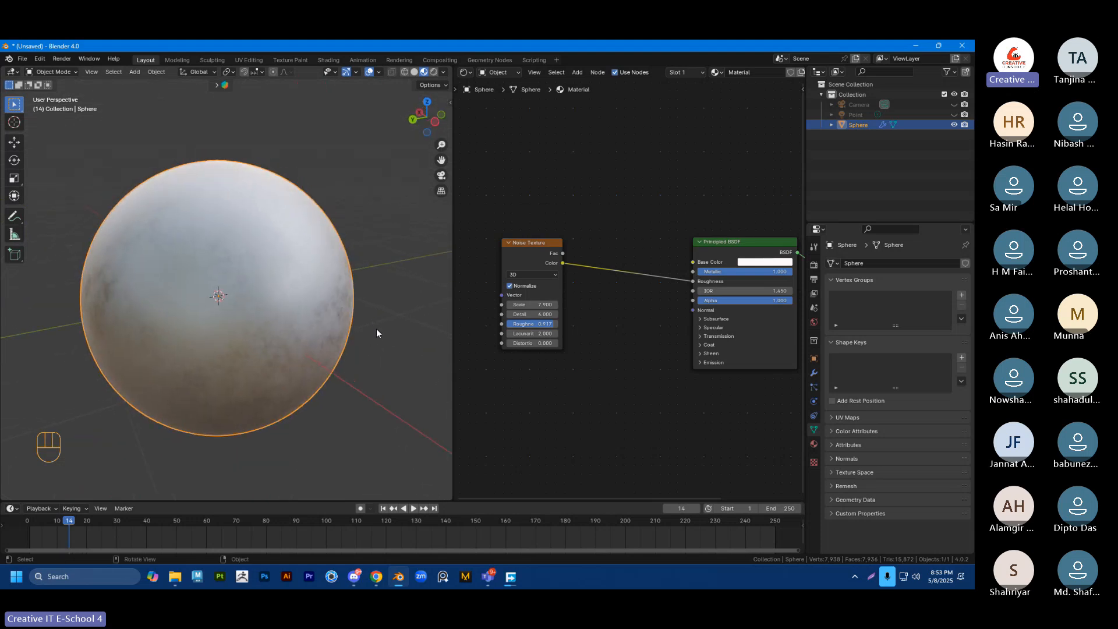
pyautogui.scroll(-3, 376, 329)
pyautogui.moveTo(345, 350); pyautogui.dragTo(363, 344, button='middle')
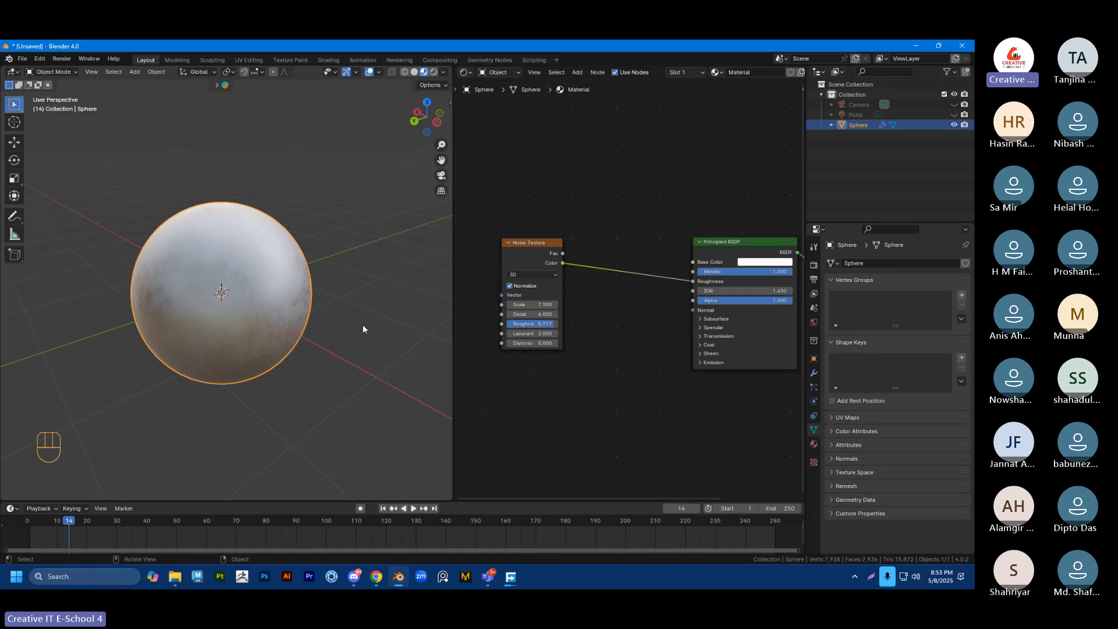
pyautogui.scroll(2, 362, 325)
pyautogui.moveTo(349, 362); pyautogui.dragTo(355, 332, button='middle')
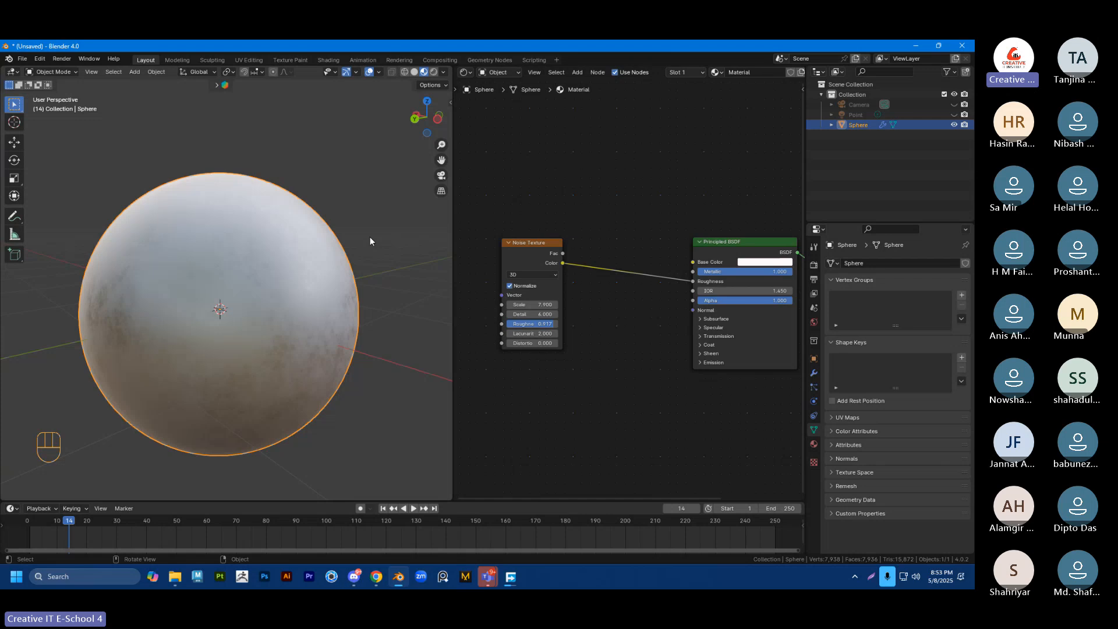
# Step: Move the Noise Texture node slightly lower in the node graph and deselect it
pyautogui.scroll(-3, 661, 271)
pyautogui.keyDown('shift'); pyautogui.moveTo(662, 272); pyautogui.dragTo(649, 247, button='middle'); pyautogui.keyUp('shift')
pyautogui.scroll(-1, 632, 292)
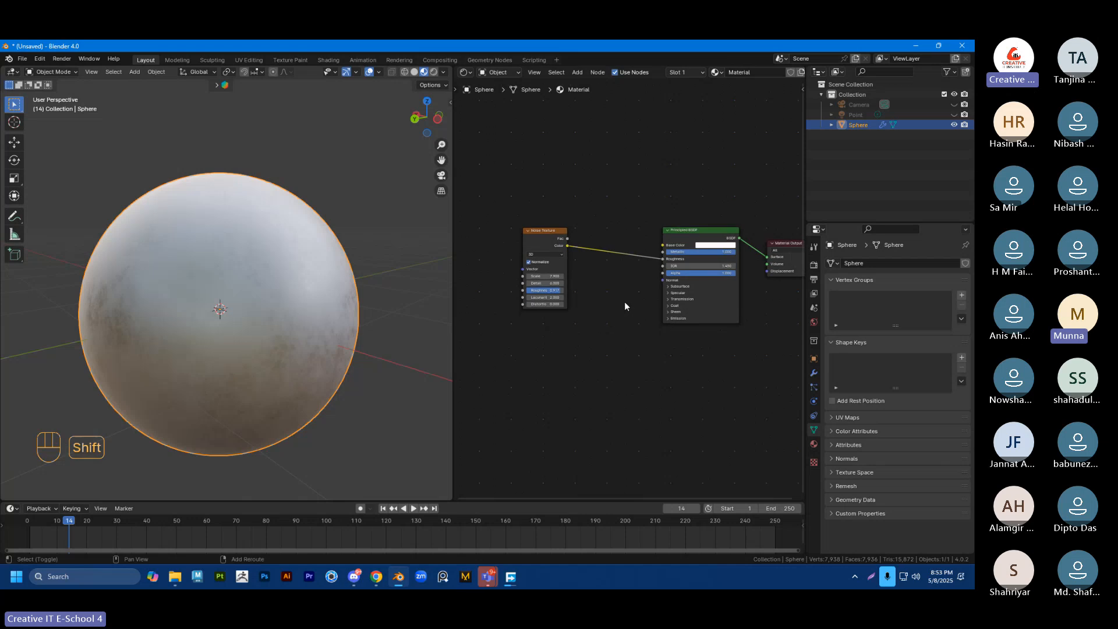
pyautogui.keyDown('shift'); pyautogui.moveTo(624, 301); pyautogui.dragTo(613, 310, button='middle'); pyautogui.keyUp('shift')
pyautogui.moveTo(537, 240); pyautogui.dragTo(541, 248)
pyautogui.click(565, 220)
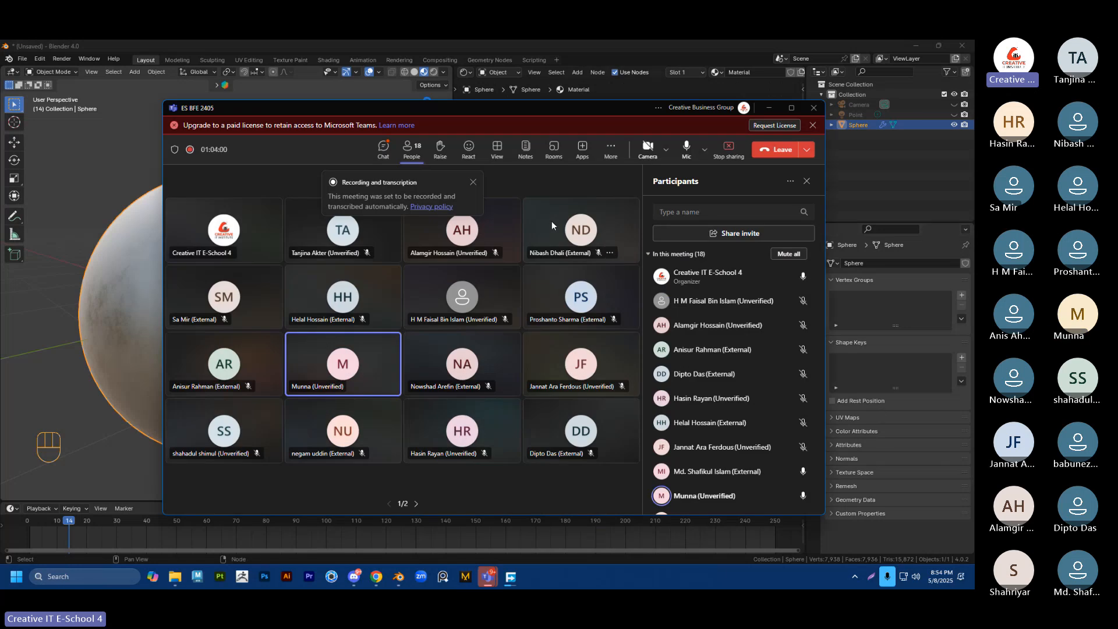
# Step: Maximize the Microsoft Teams meeting window, read the meeting chat in a resized pane, and return to Blender
pyautogui.click(793, 111)
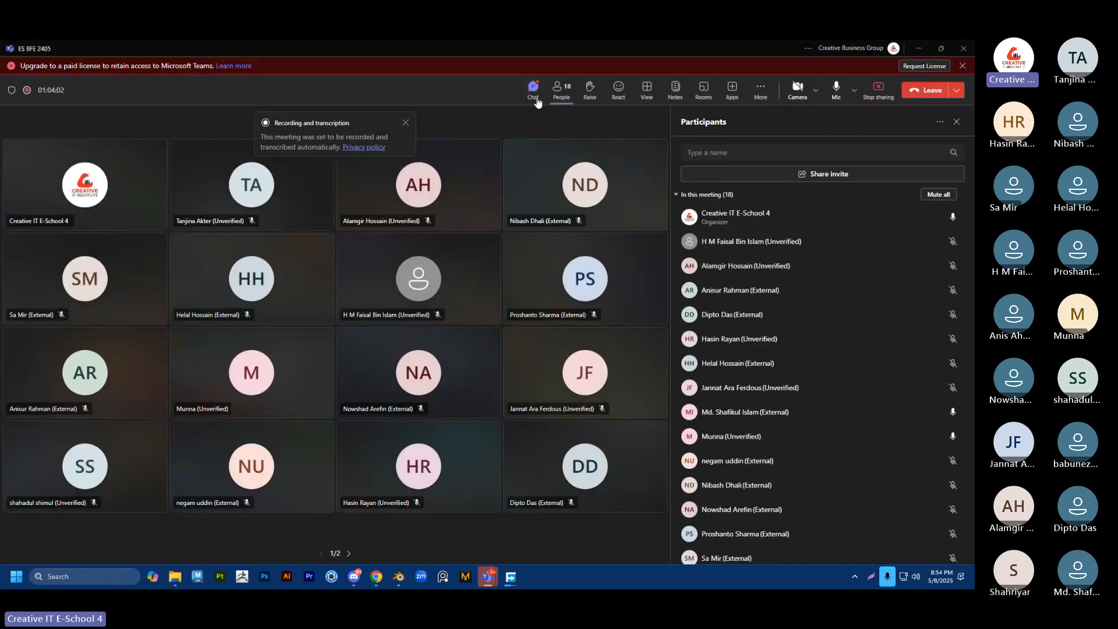
pyautogui.click(541, 97)
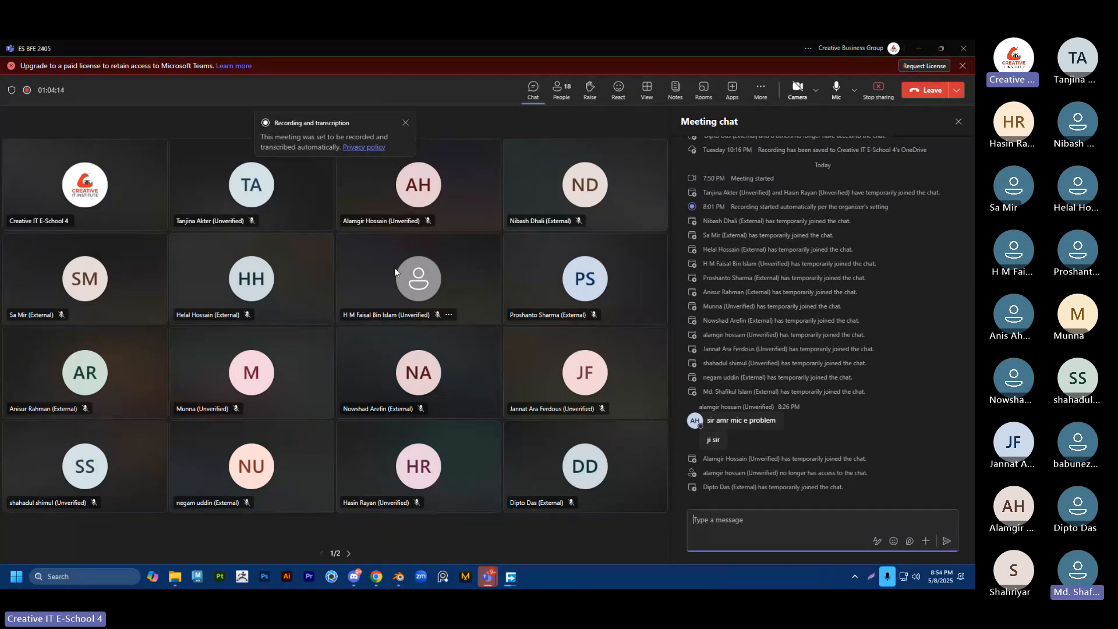
pyautogui.moveTo(671, 319); pyautogui.dragTo(786, 321)
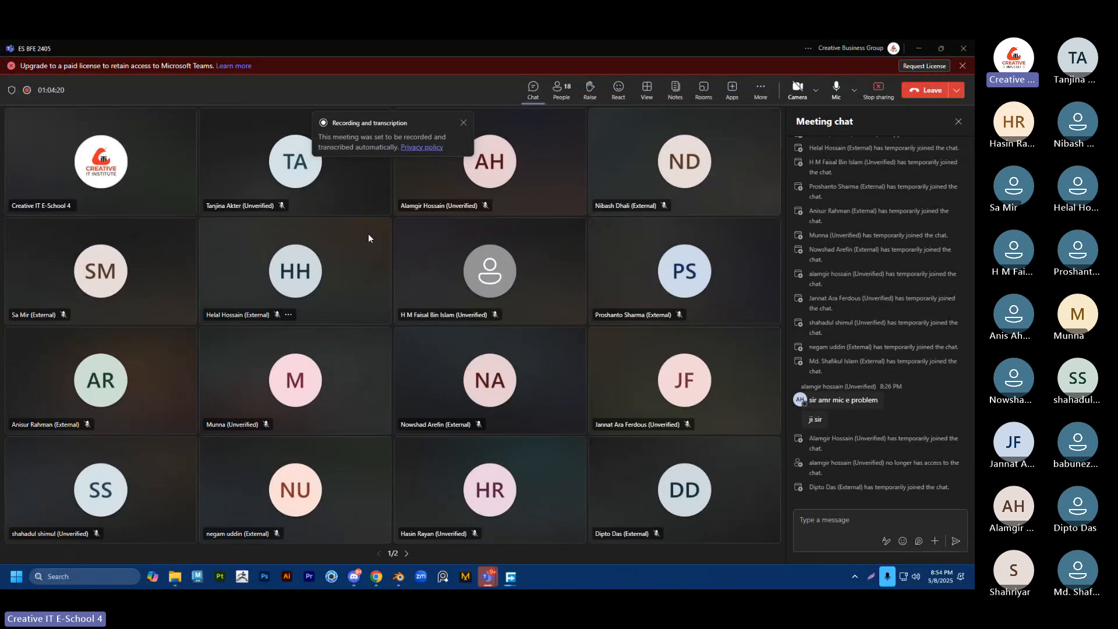
pyautogui.click(913, 50)
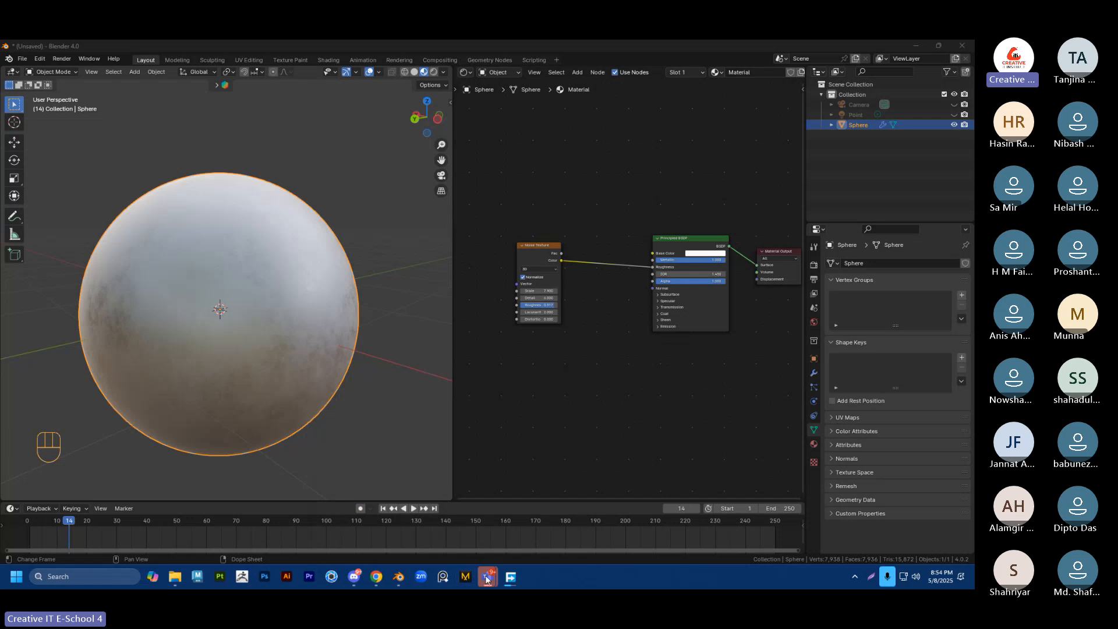
# Step: Switch to the Teams meeting, admit the participant waiting in the lobby, check the meeting chat, and return to Blender
pyautogui.moveTo(486, 578)
pyautogui.click(462, 484)
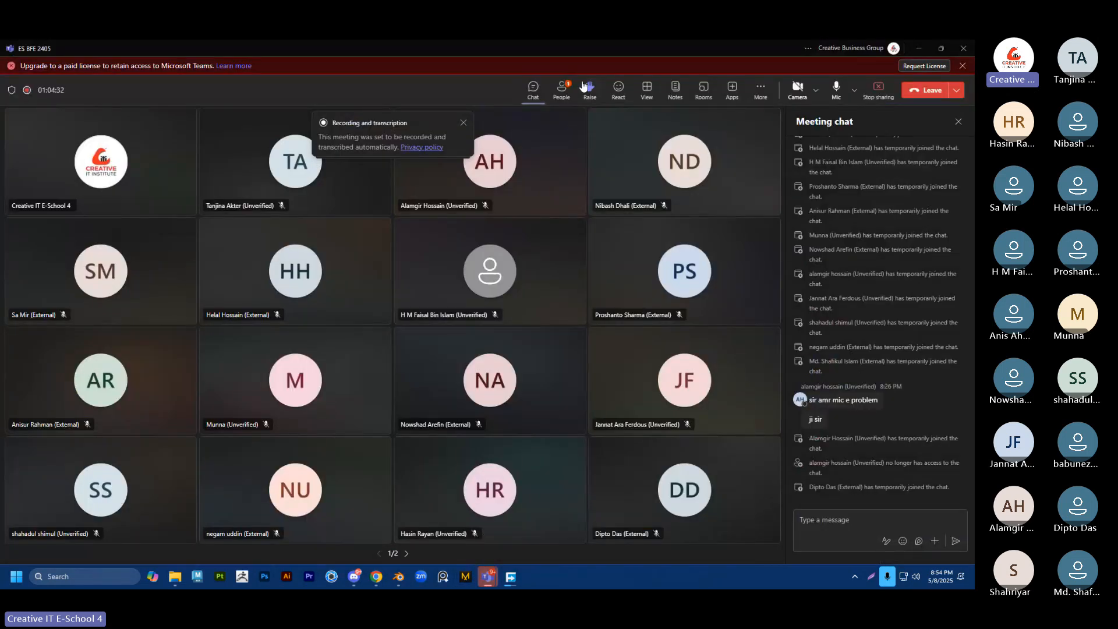
pyautogui.click(562, 89)
pyautogui.click(939, 217)
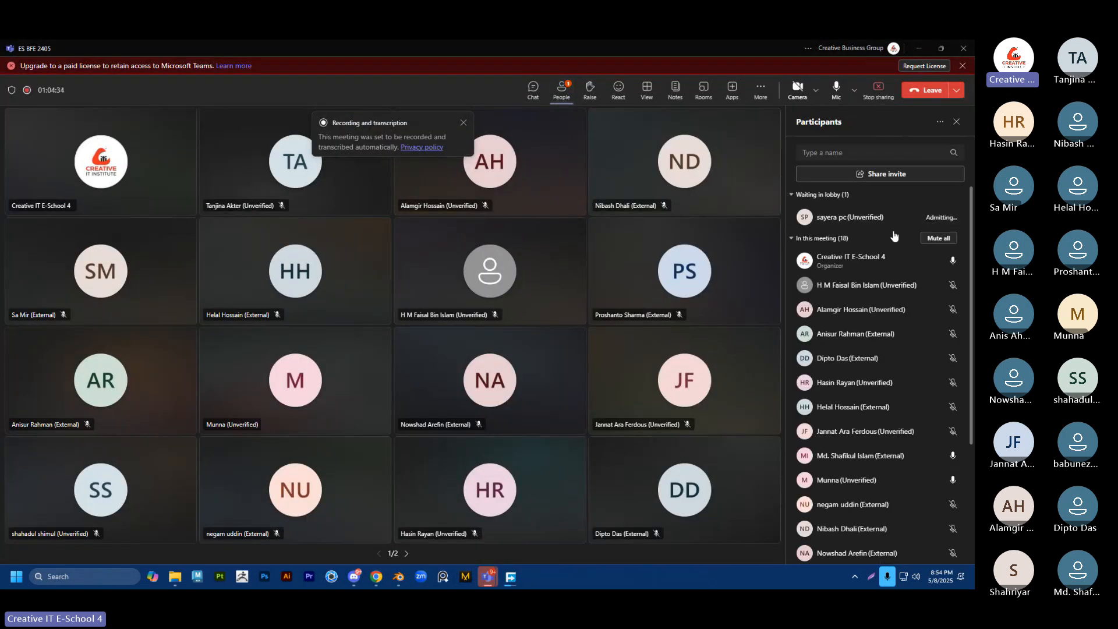
pyautogui.click(533, 89)
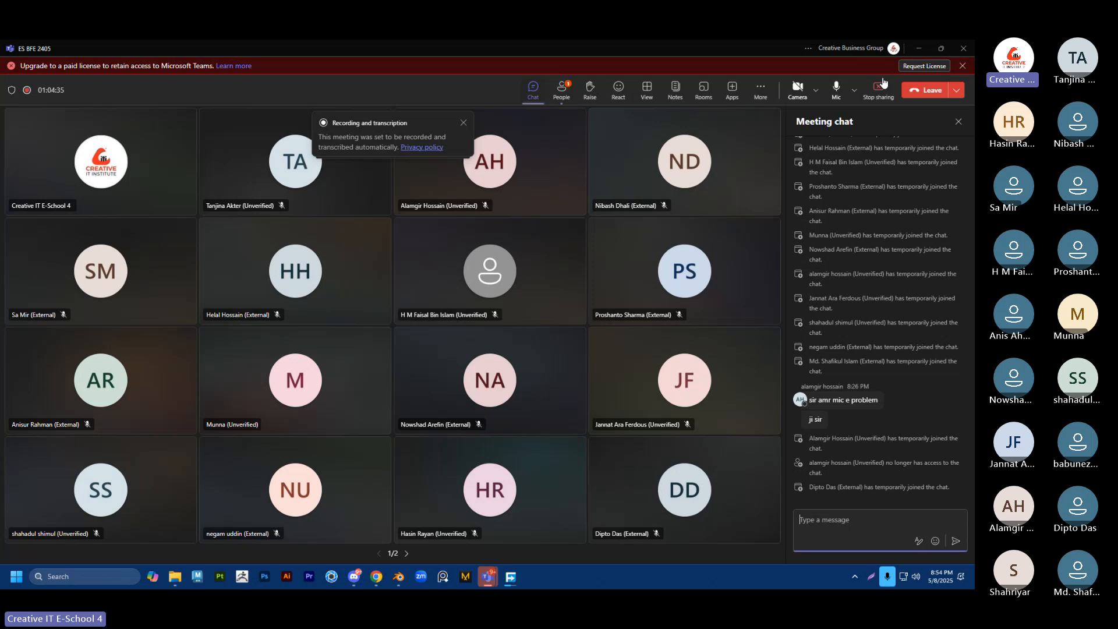
pyautogui.click(920, 48)
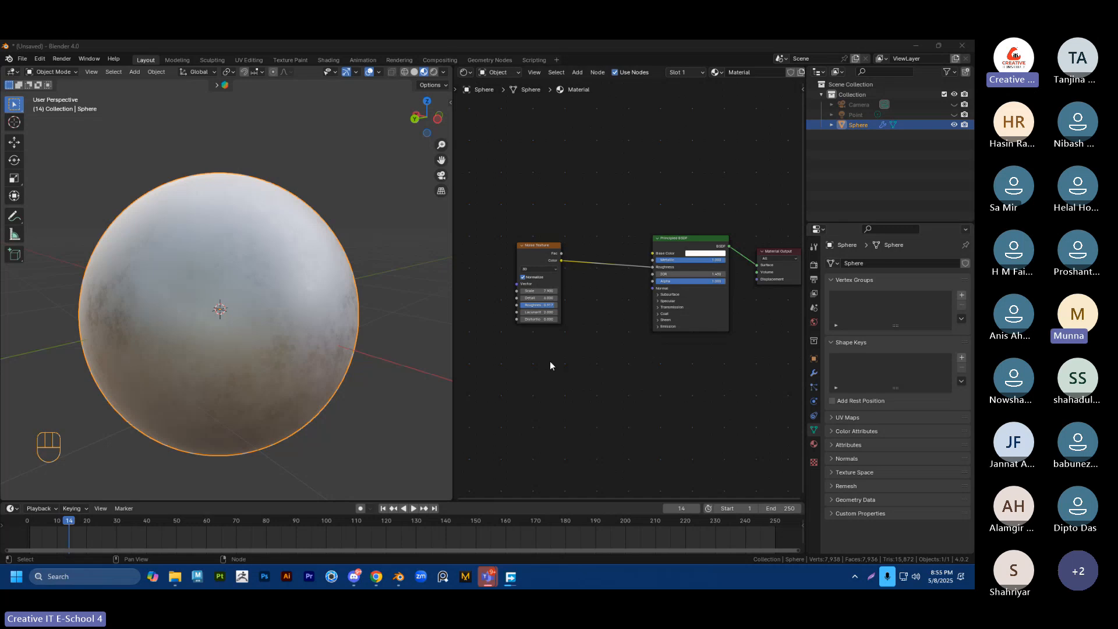
# Step: Reposition the Noise Texture node farther from the Principled BSDF and lower its Scale, checking the sphere's surface
pyautogui.moveTo(362, 310); pyautogui.dragTo(390, 352, button='middle')
pyautogui.moveTo(540, 262); pyautogui.dragTo(510, 247)
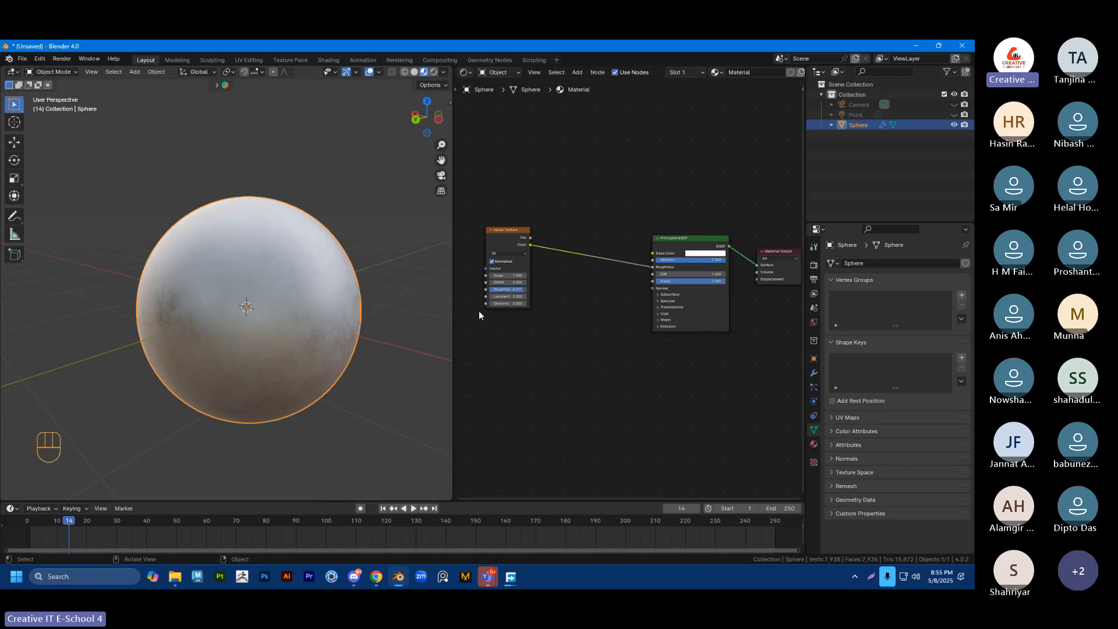
pyautogui.moveTo(407, 298); pyautogui.dragTo(298, 295, button='middle')
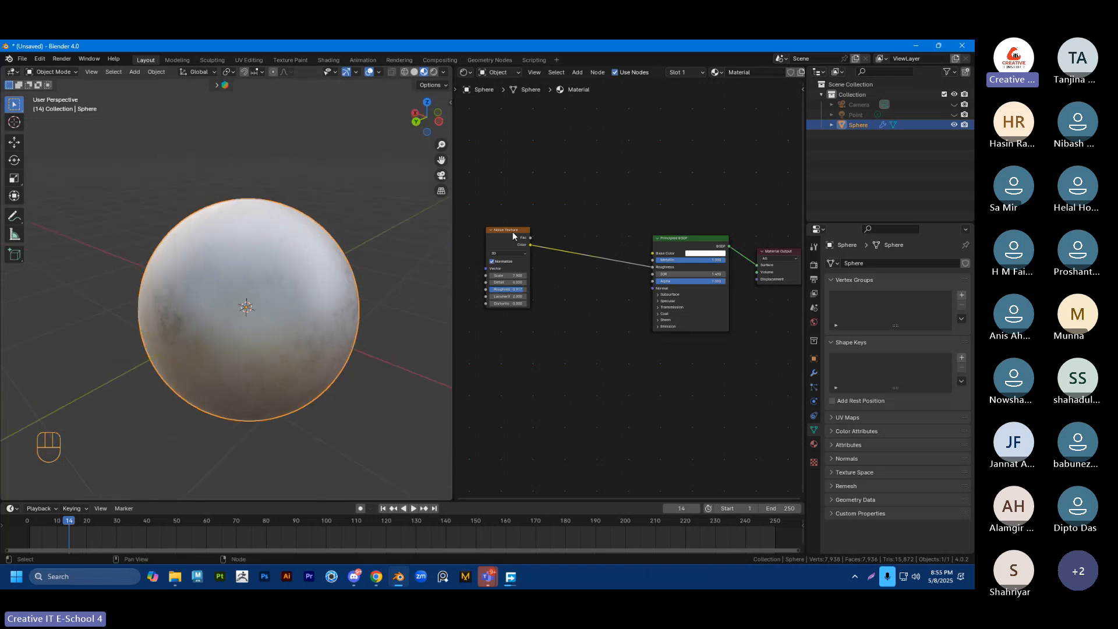
pyautogui.moveTo(512, 232); pyautogui.dragTo(550, 250)
pyautogui.scroll(1, 290, 345)
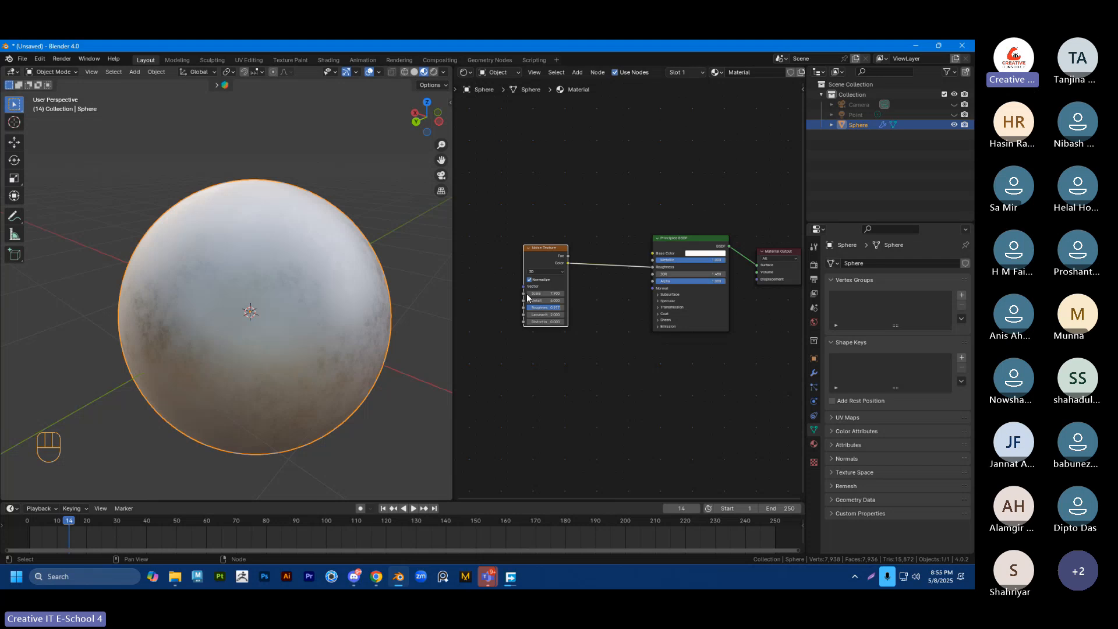
pyautogui.moveTo(545, 293); pyautogui.dragTo(493, 253)
pyautogui.scroll(1, 559, 279)
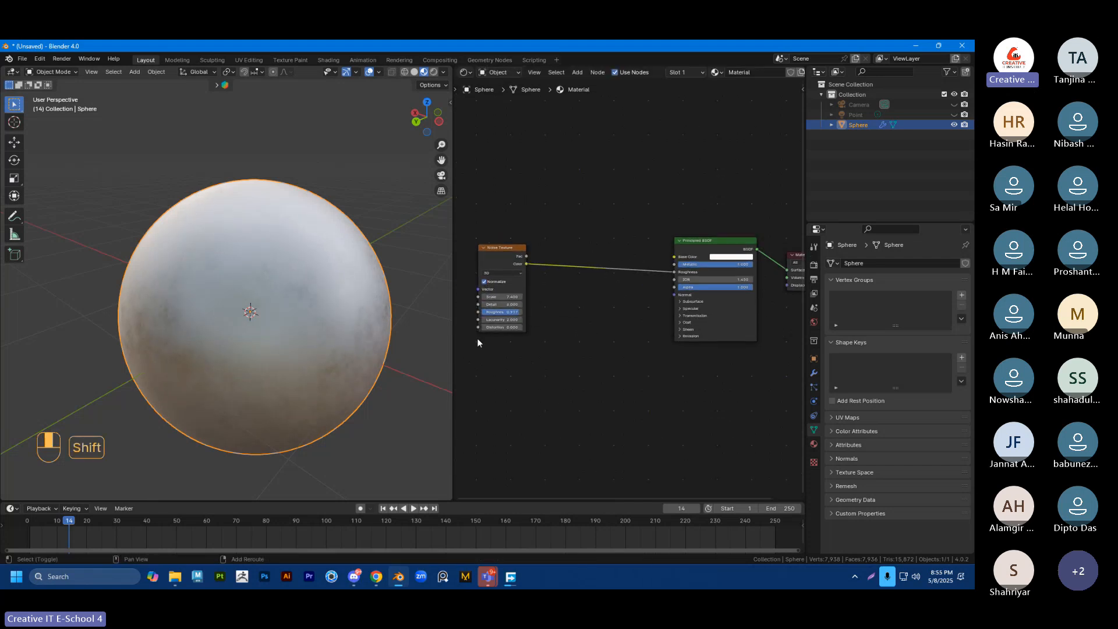
pyautogui.scroll(3, 306, 355)
pyautogui.scroll(-1, 296, 353)
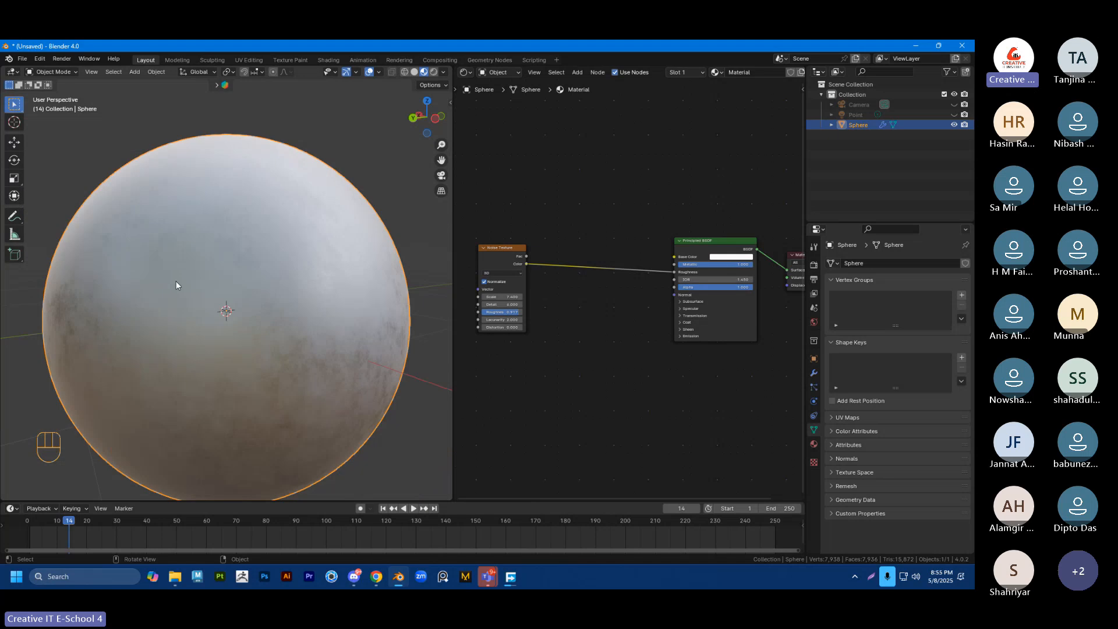
# Step: Set the Noise Texture's Detail to 15.000 and Roughness to 1.000, and check the sphere up close and from a distance
pyautogui.moveTo(499, 297)
pyautogui.mouseDown()
pyautogui.moveTo(520, 304)
pyautogui.moveTo(469, 296)
pyautogui.moveTo(518, 312)
pyautogui.mouseUp()
pyautogui.scroll(4, 331, 319)
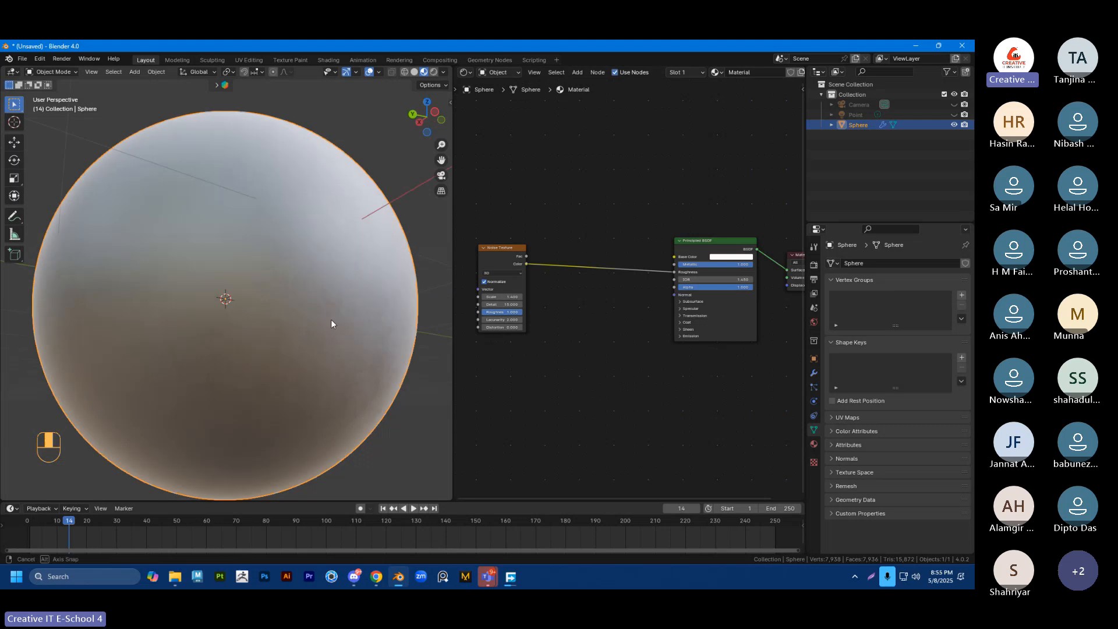
pyautogui.scroll(-5, 323, 330)
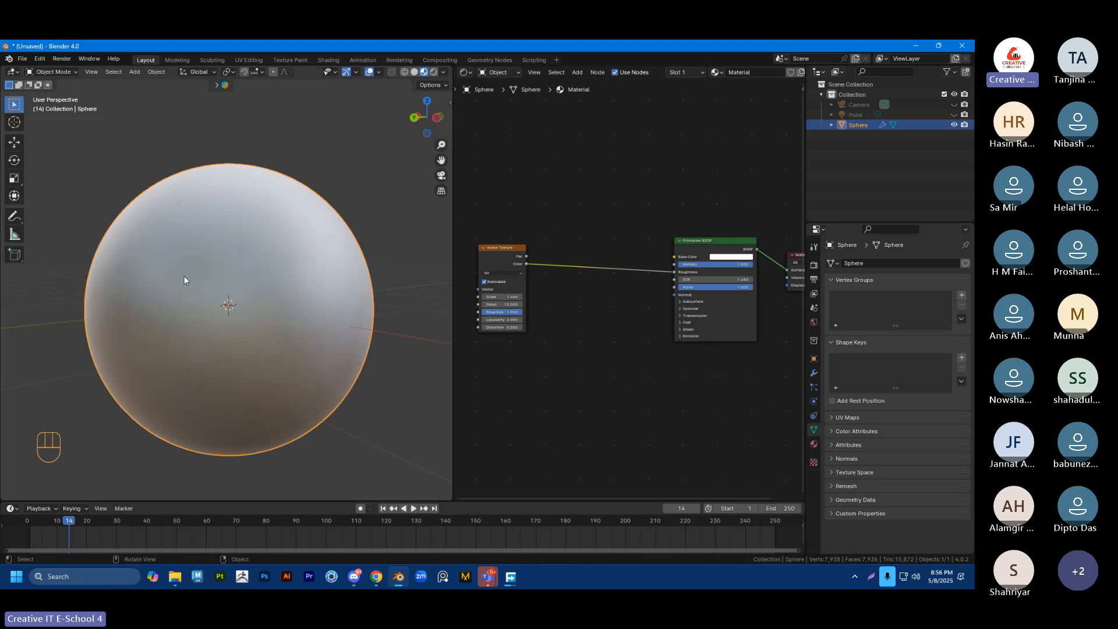
pyautogui.moveTo(286, 302); pyautogui.dragTo(349, 320, button='middle')
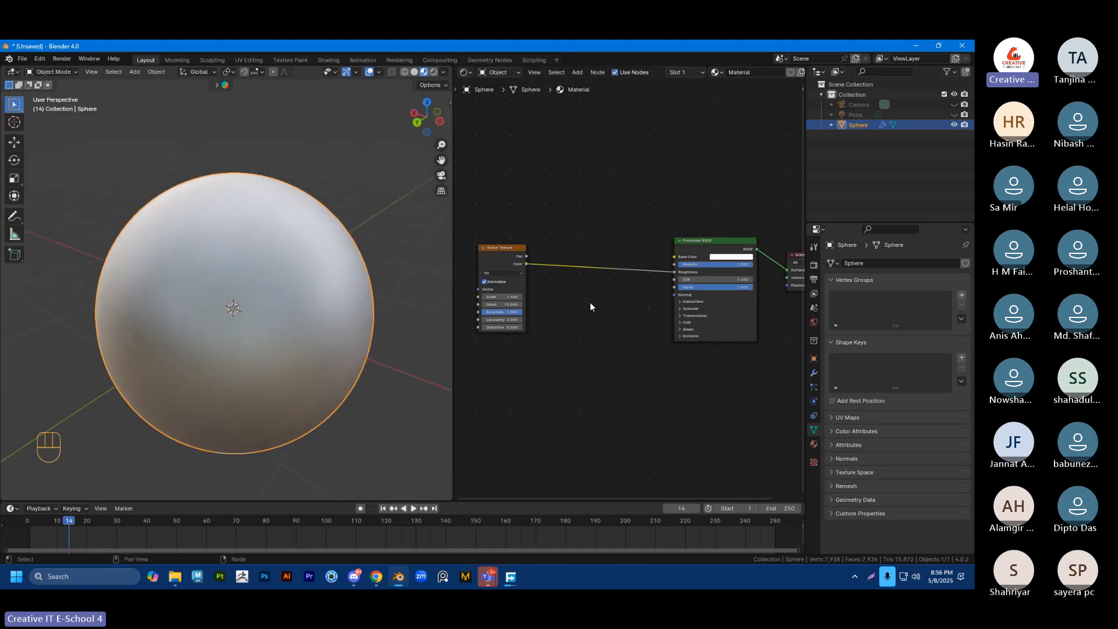
# Step: Rearrange the Noise Texture and Principled BSDF nodes and insert a Color Ramp on the link between Color and Roughness
pyautogui.scroll(-1, 564, 215)
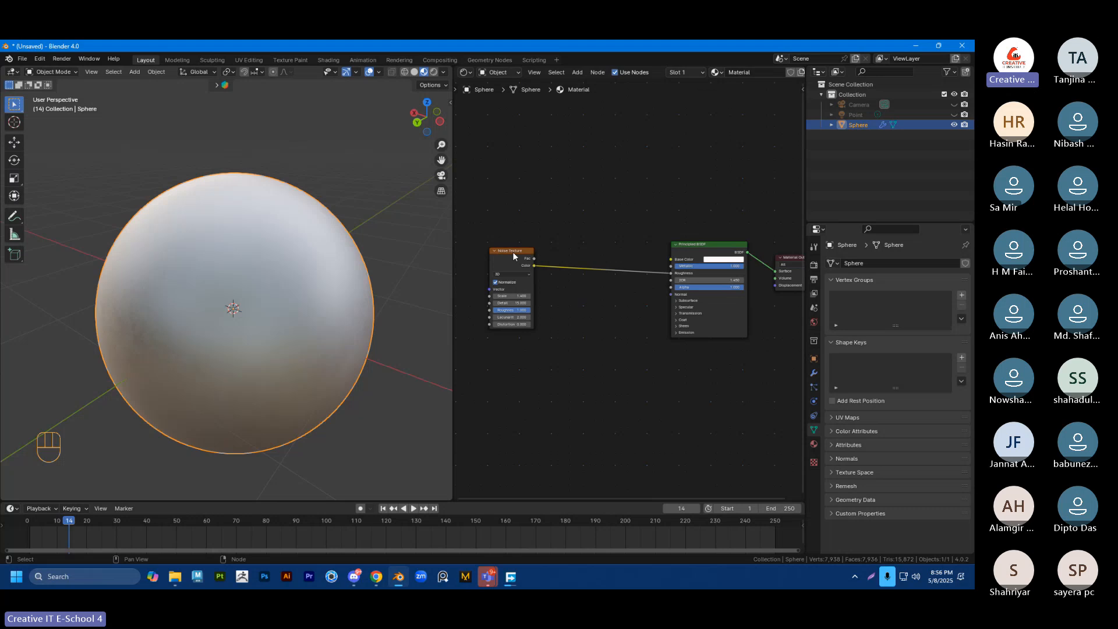
pyautogui.moveTo(513, 252); pyautogui.dragTo(495, 242)
pyautogui.moveTo(696, 245); pyautogui.dragTo(677, 237)
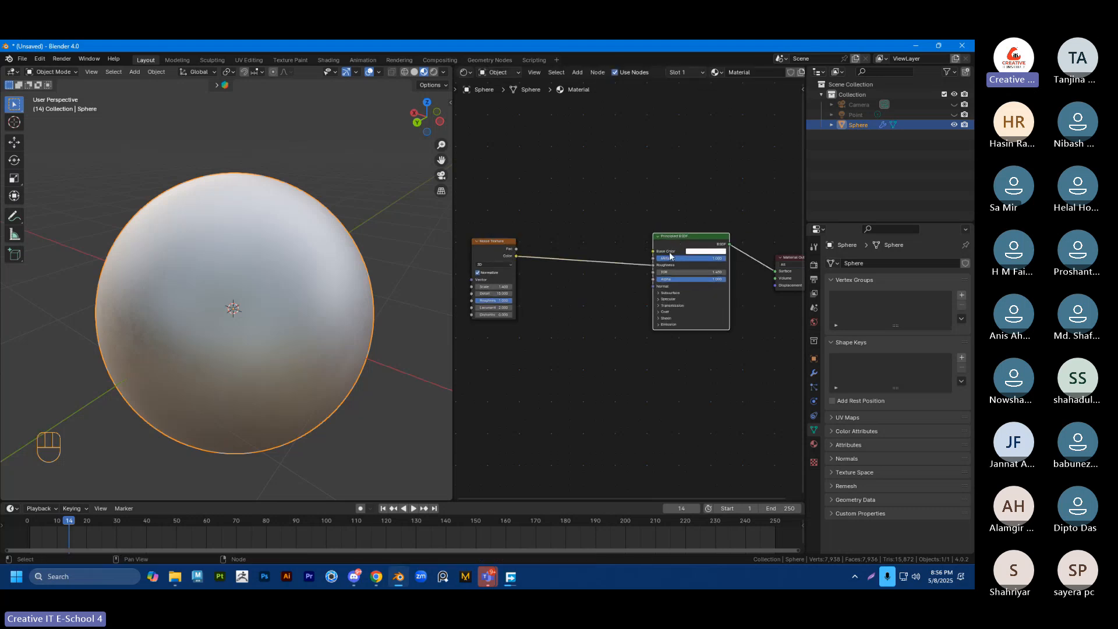
pyautogui.hotkey('shift', 'a')
pyautogui.click(572, 305)
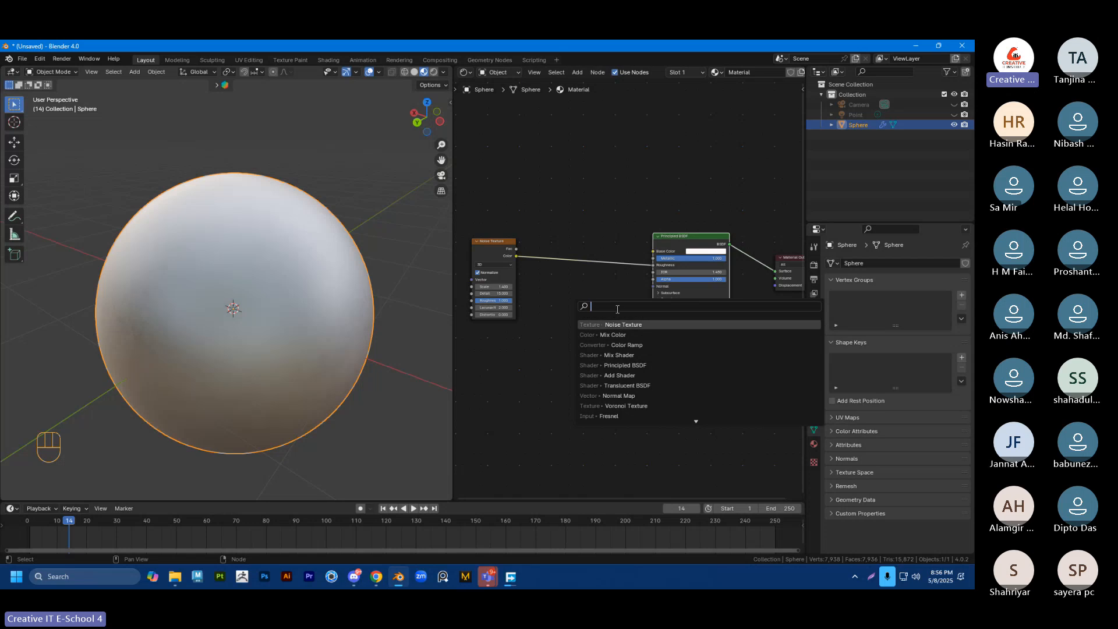
pyautogui.write('color ramp')
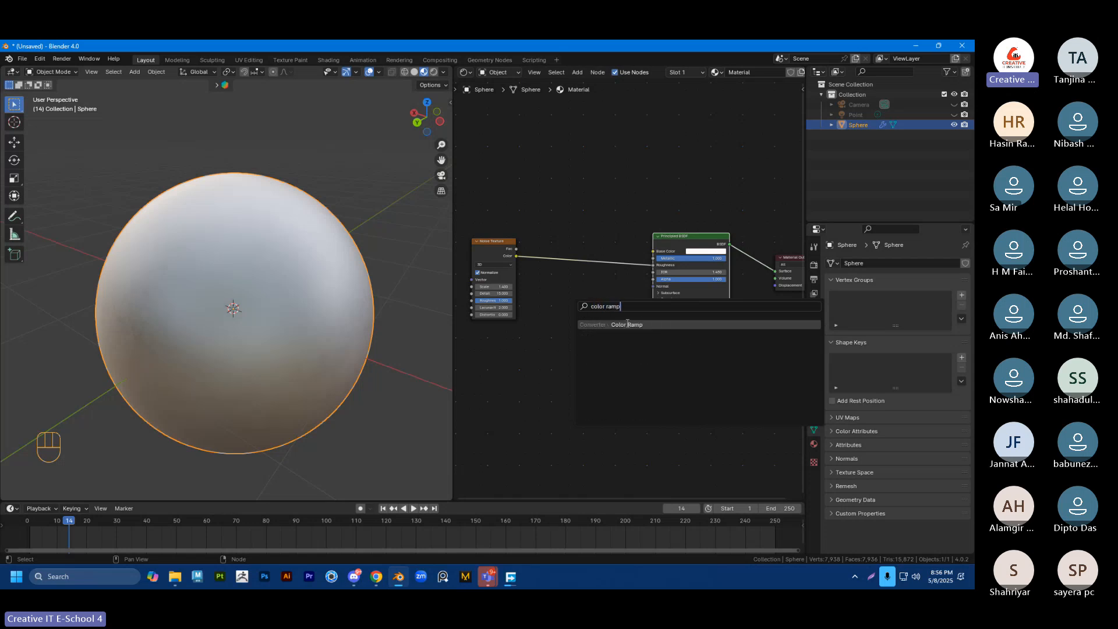
pyautogui.click(627, 324)
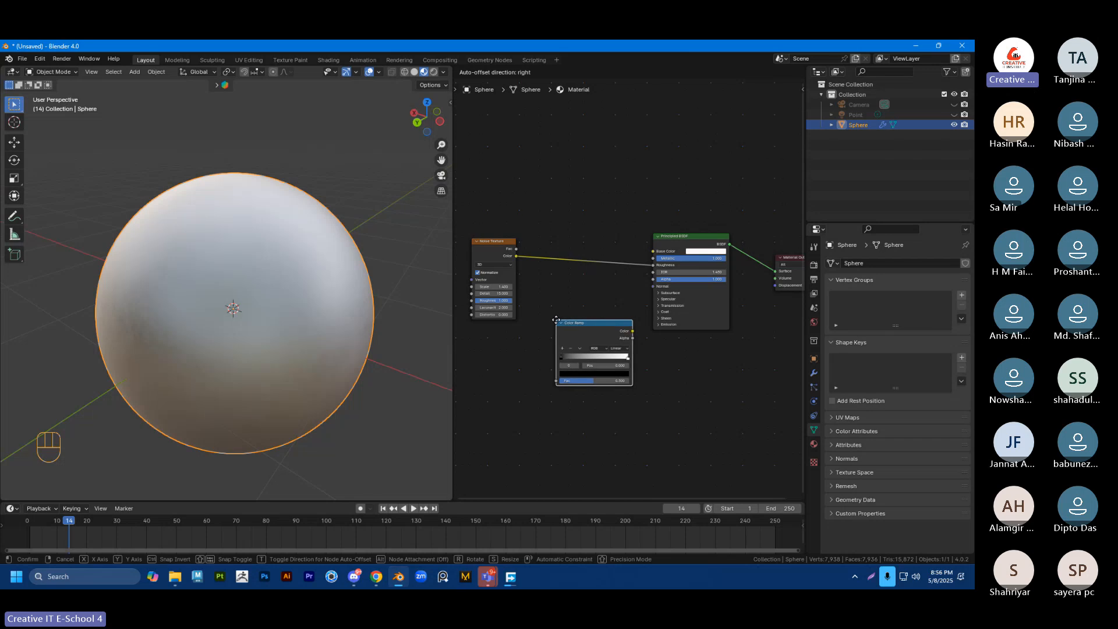
pyautogui.click(547, 241)
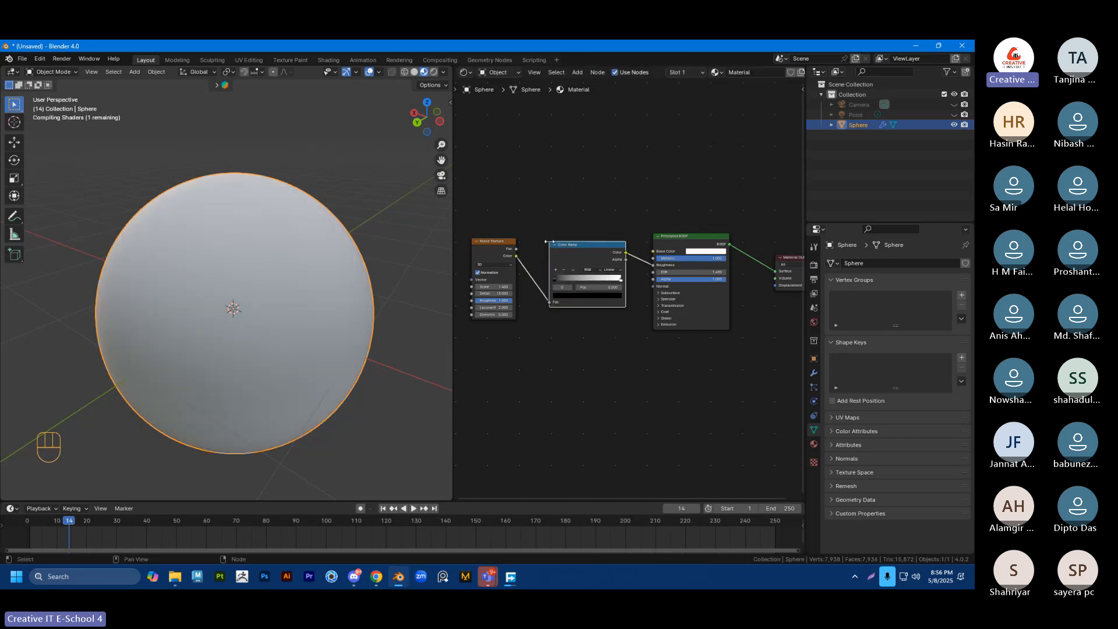
# Step: Move the Color Ramp's black stop to just past a third of the gradient and its white stop to about two thirds
pyautogui.scroll(1, 382, 331)
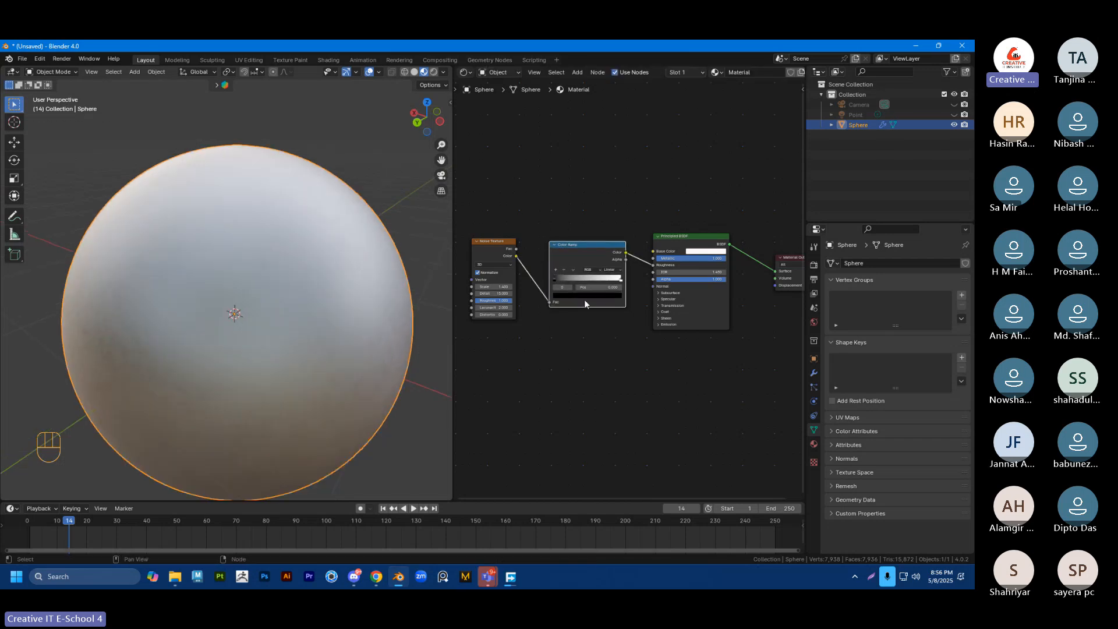
pyautogui.scroll(4, 556, 279)
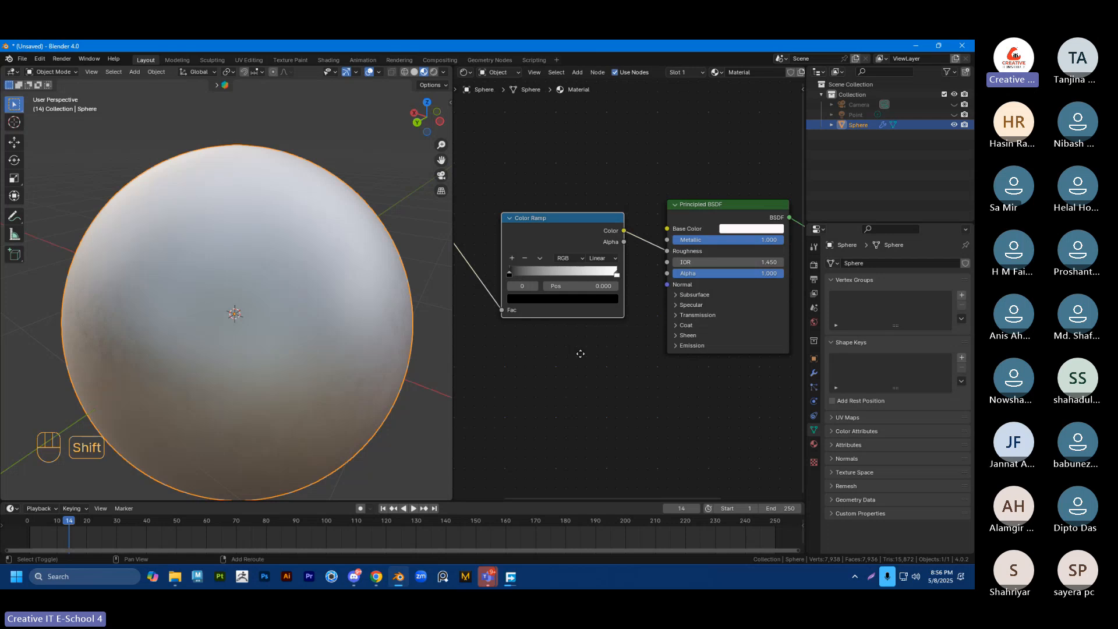
pyautogui.scroll(1, 598, 372)
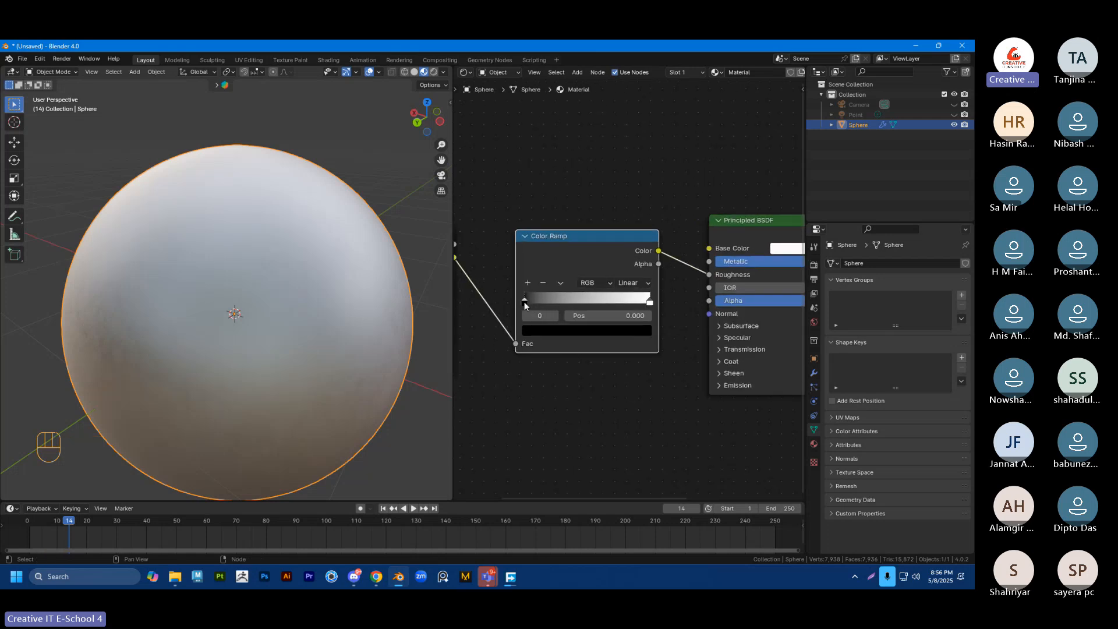
pyautogui.moveTo(524, 302); pyautogui.dragTo(571, 304)
pyautogui.click(651, 300)
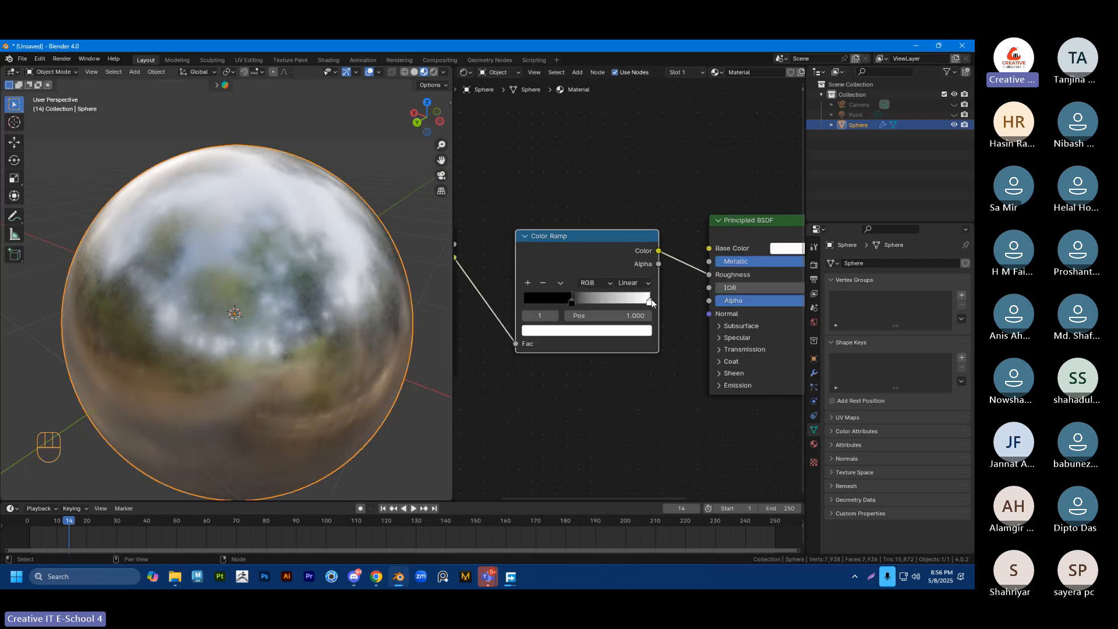
pyautogui.moveTo(651, 301); pyautogui.dragTo(609, 300)
# Step: Move the Color Ramp's black stop closer to the middle, set the white stop's position to 0.723, and view the sphere
pyautogui.scroll(-2, 372, 303)
pyautogui.scroll(2, 336, 279)
pyautogui.moveTo(340, 306); pyautogui.dragTo(310, 300, button='middle')
pyautogui.moveTo(557, 308); pyautogui.dragTo(620, 303)
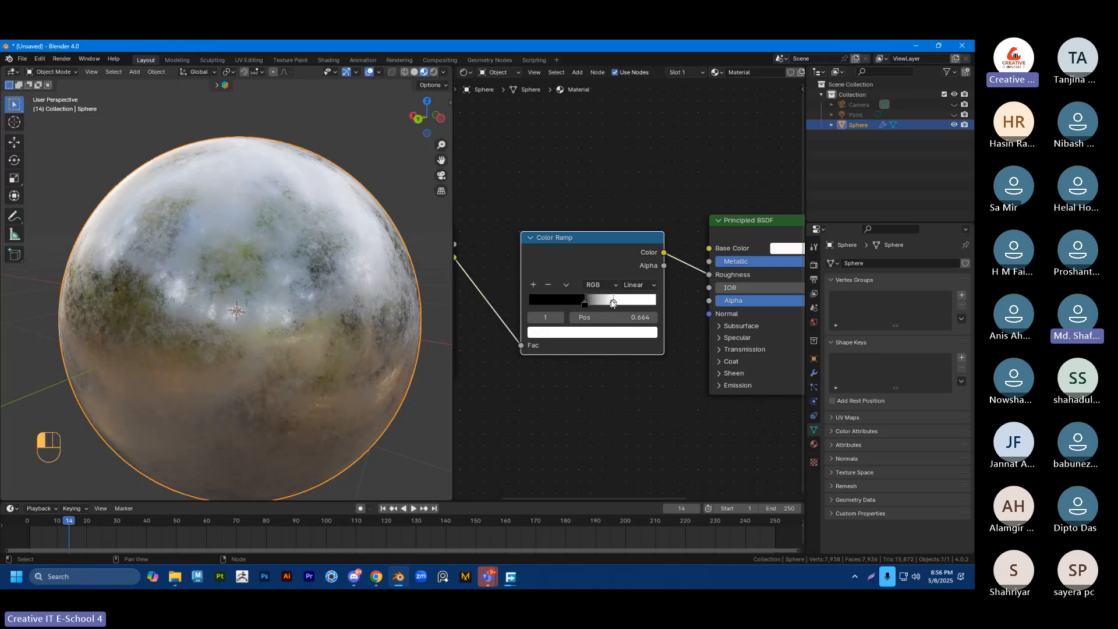
pyautogui.moveTo(349, 311); pyautogui.dragTo(358, 278, button='middle')
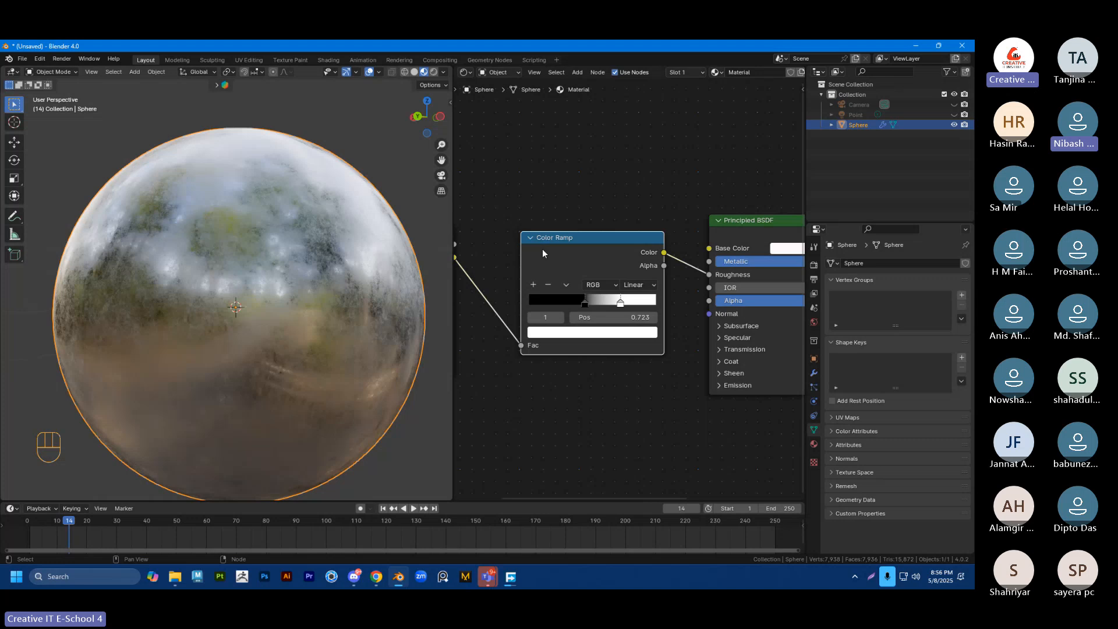
# Step: Set the position of the Color Ramp's black stop to 0.386
pyautogui.moveTo(585, 304)
pyautogui.mouseDown()
pyautogui.moveTo(570, 302)
pyautogui.moveTo(621, 303)
pyautogui.moveTo(577, 302)
pyautogui.mouseUp()
pyautogui.click(585, 302)
pyautogui.scroll(-2, 543, 242)
pyautogui.keyDown('shift'); pyautogui.moveTo(535, 225); pyautogui.dragTo(567, 219, button='middle'); pyautogui.keyUp('shift')
pyautogui.scroll(1, 494, 306)
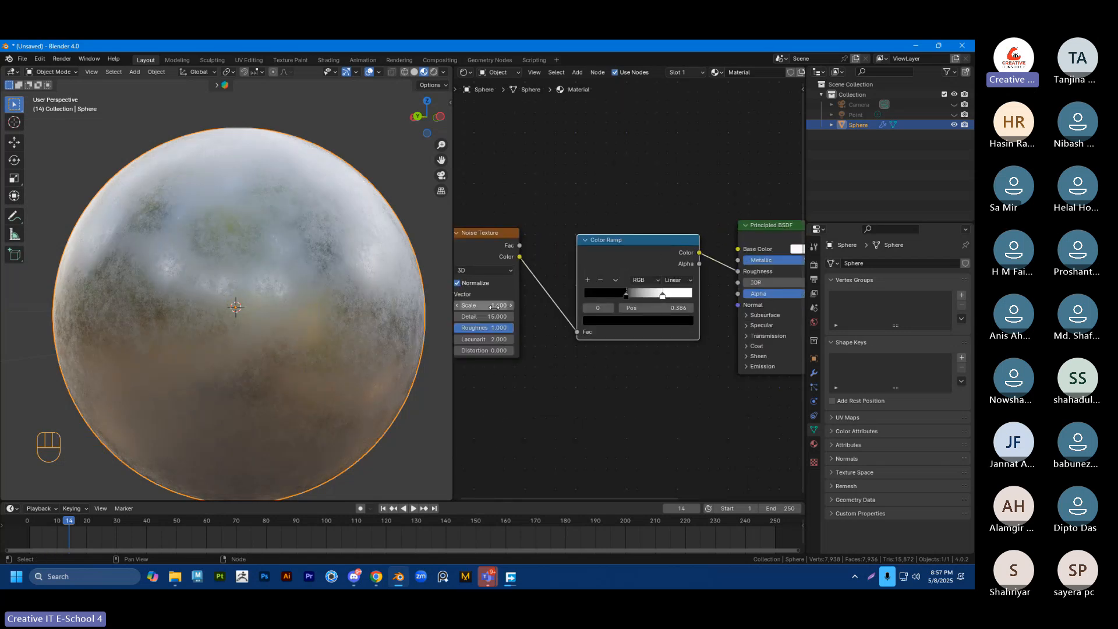
# Step: Set the Noise Texture's Scale to 0.870 and its Detail to 8.300
pyautogui.moveTo(493, 306); pyautogui.dragTo(460, 318)
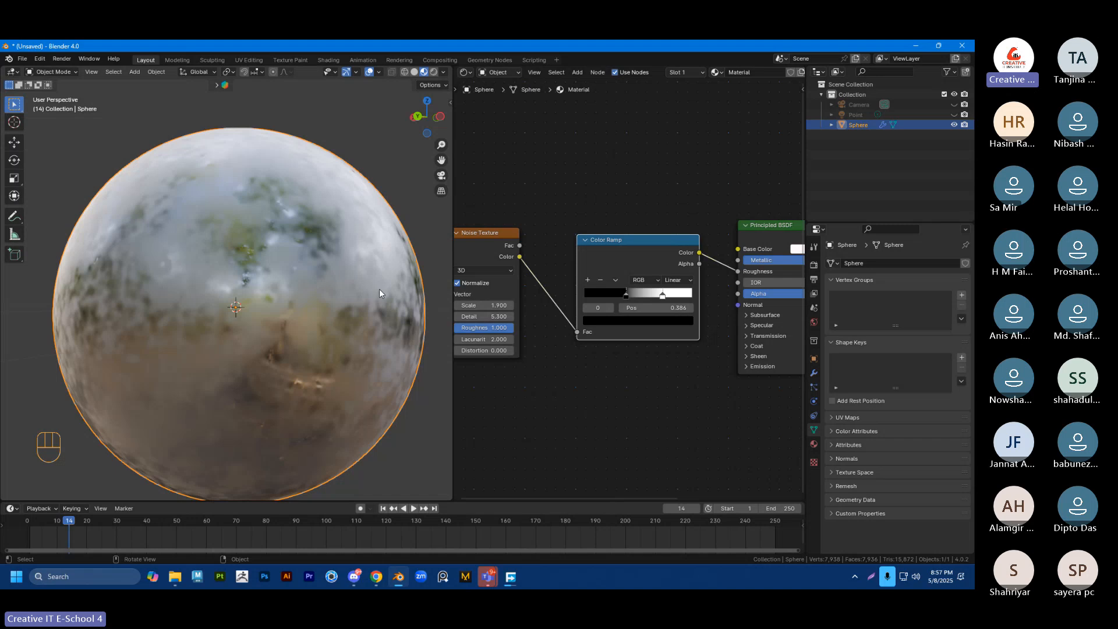
pyautogui.moveTo(525, 212); pyautogui.dragTo(553, 224, button='middle')
pyautogui.moveTo(524, 318); pyautogui.dragTo(509, 318)
pyautogui.moveTo(369, 255); pyautogui.dragTo(369, 299, button='middle')
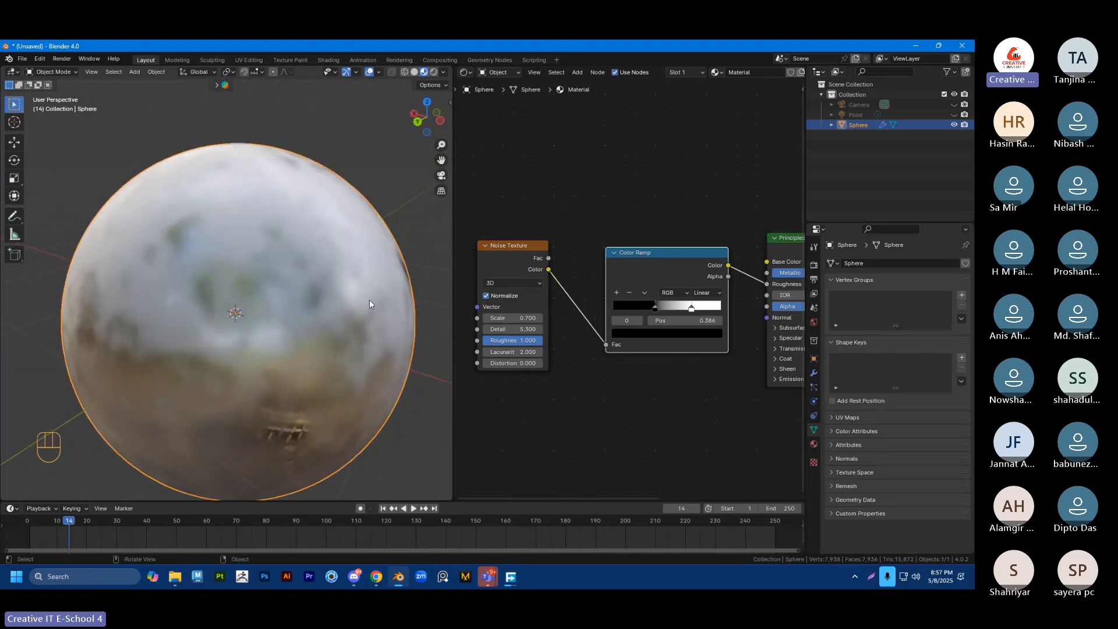
pyautogui.moveTo(514, 341); pyautogui.dragTo(568, 318)
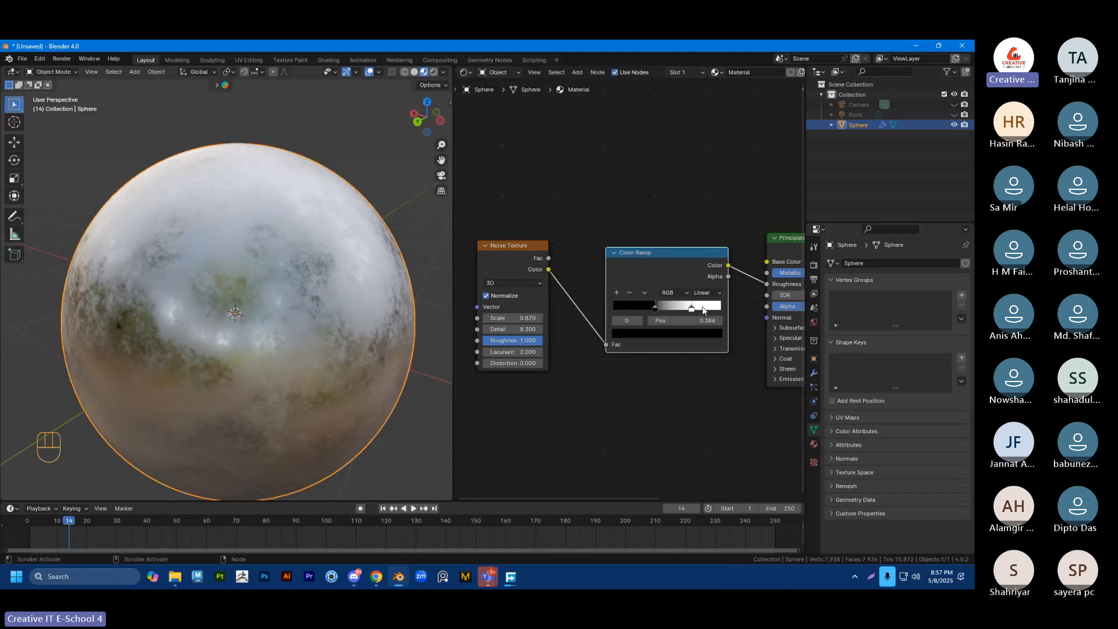
# Step: Move the Color Ramp's black stop slightly toward the middle and set the white stop's position to 0.695
pyautogui.click(655, 309)
pyautogui.moveTo(655, 311)
pyautogui.mouseDown()
pyautogui.moveTo(688, 311)
pyautogui.moveTo(655, 307)
pyautogui.moveTo(665, 309)
pyautogui.mouseUp()
pyautogui.click(688, 310)
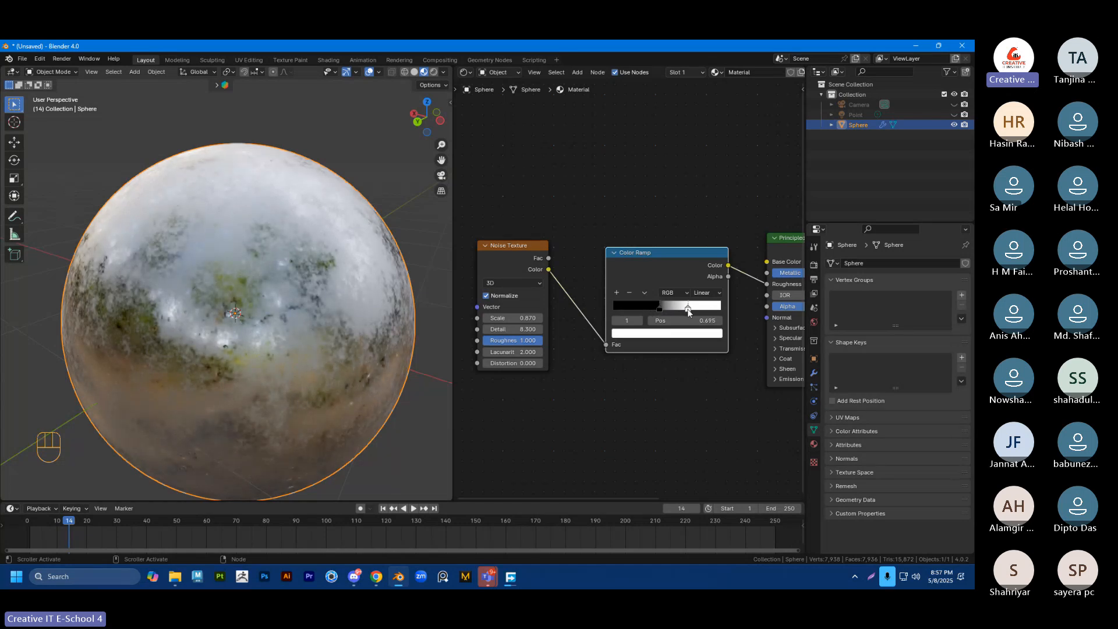
# Step: Darken the Color Ramp's white stop to light grey and set the black stop's color Value to 0.151
pyautogui.click(649, 334)
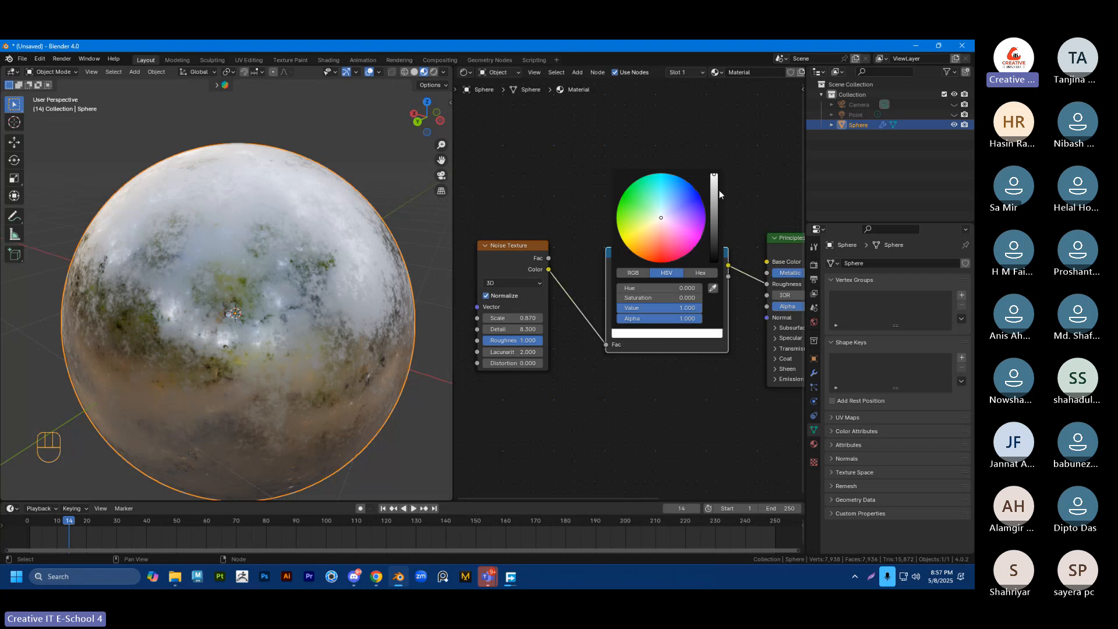
pyautogui.moveTo(715, 190)
pyautogui.mouseDown()
pyautogui.moveTo(715, 230)
pyautogui.moveTo(715, 187)
pyautogui.moveTo(714, 209)
pyautogui.moveTo(713, 199)
pyautogui.mouseUp()
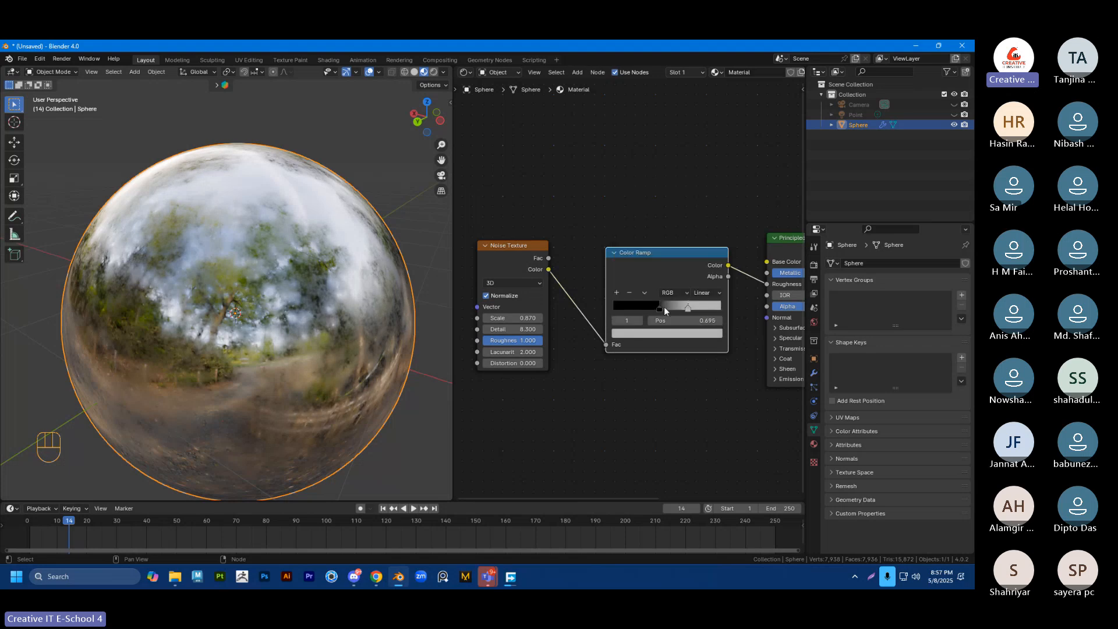
pyautogui.click(657, 309)
pyautogui.click(654, 334)
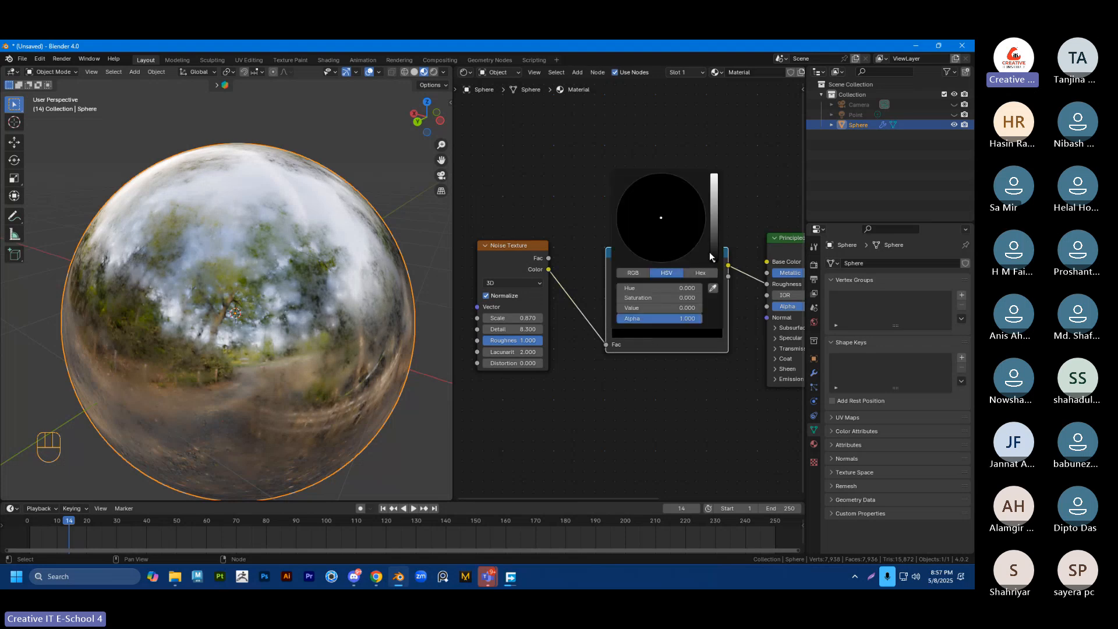
pyautogui.moveTo(715, 258); pyautogui.dragTo(713, 224)
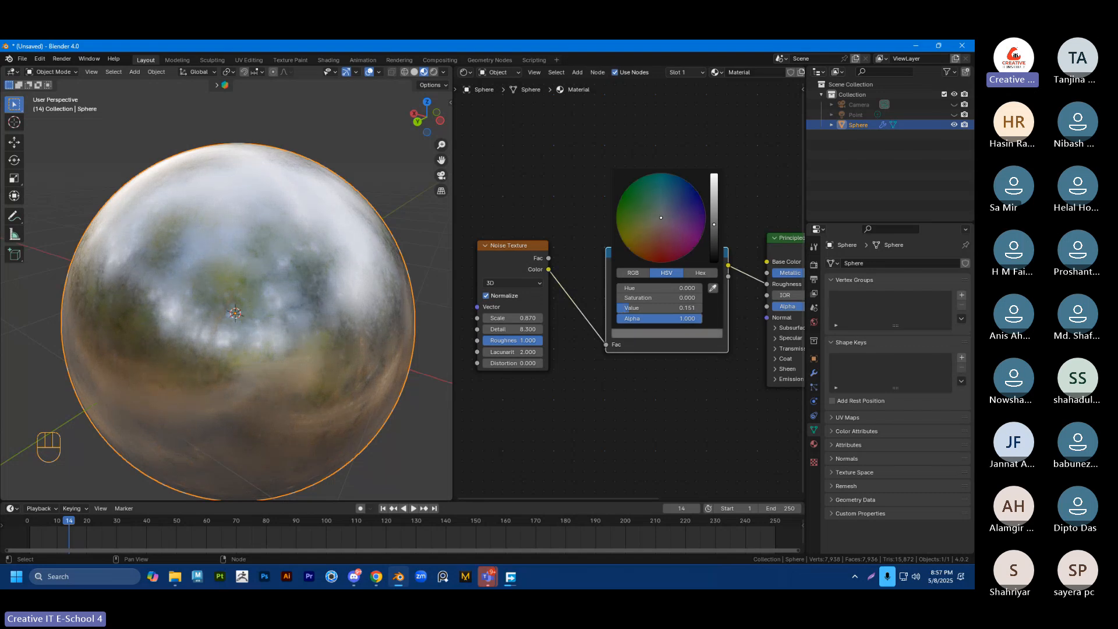
# Step: Set the Color Ramp's dark stop position to 0.500 and its light stop position to 0.659
pyautogui.moveTo(365, 291); pyautogui.dragTo(361, 262, button='middle')
pyautogui.scroll(-3, 362, 262)
pyautogui.scroll(2, 322, 345)
pyautogui.moveTo(324, 345); pyautogui.dragTo(343, 324, button='middle')
pyautogui.moveTo(660, 308)
pyautogui.mouseDown()
pyautogui.moveTo(647, 307)
pyautogui.moveTo(696, 311)
pyautogui.moveTo(658, 309)
pyautogui.moveTo(686, 308)
pyautogui.mouseUp()
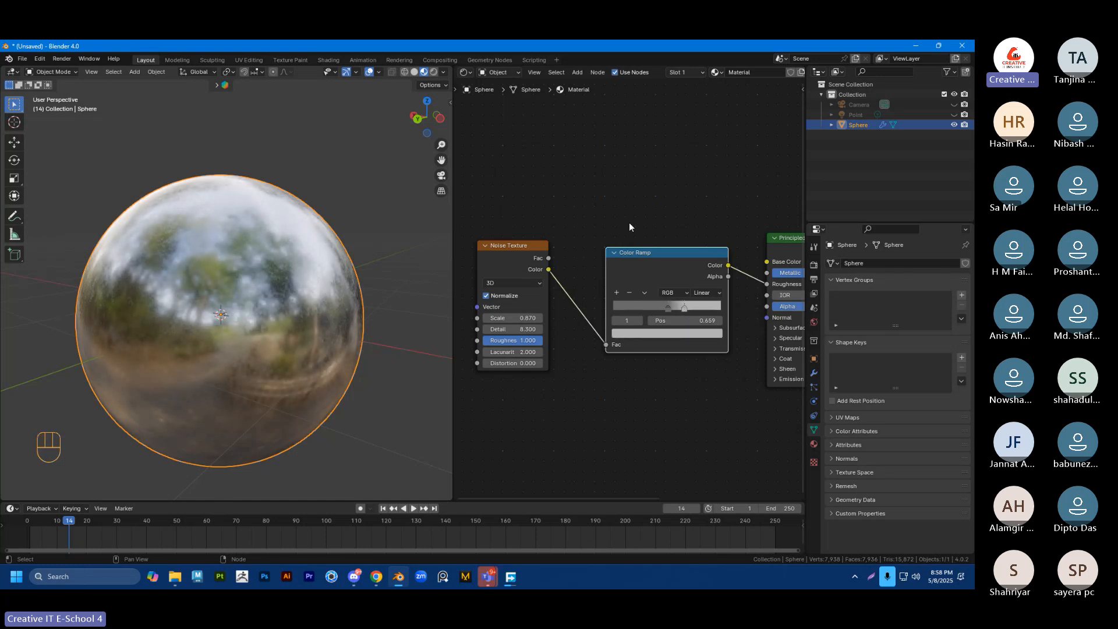
# Step: Connect the Noise Texture's Fac output to the Color Ramp's Fac input in place of Color
pyautogui.keyDown('shift'); pyautogui.moveTo(603, 223); pyautogui.dragTo(588, 224, button='middle'); pyautogui.keyUp('shift')
pyautogui.scroll(-3, 606, 225)
pyautogui.scroll(1, 579, 233)
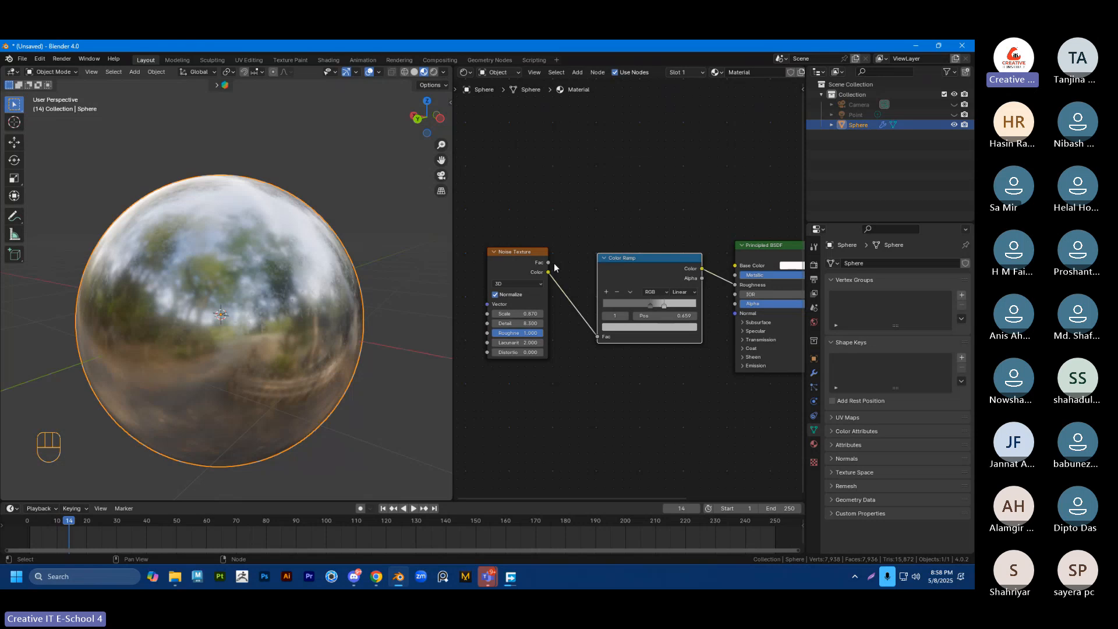
pyautogui.moveTo(548, 263); pyautogui.dragTo(598, 337)
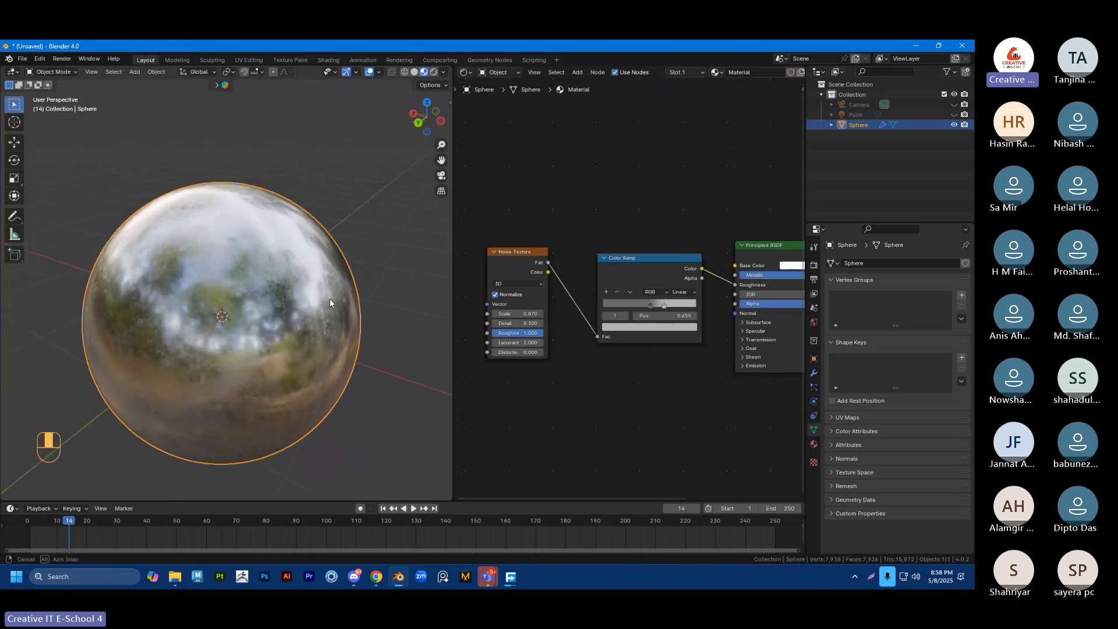
pyautogui.scroll(3, 329, 280)
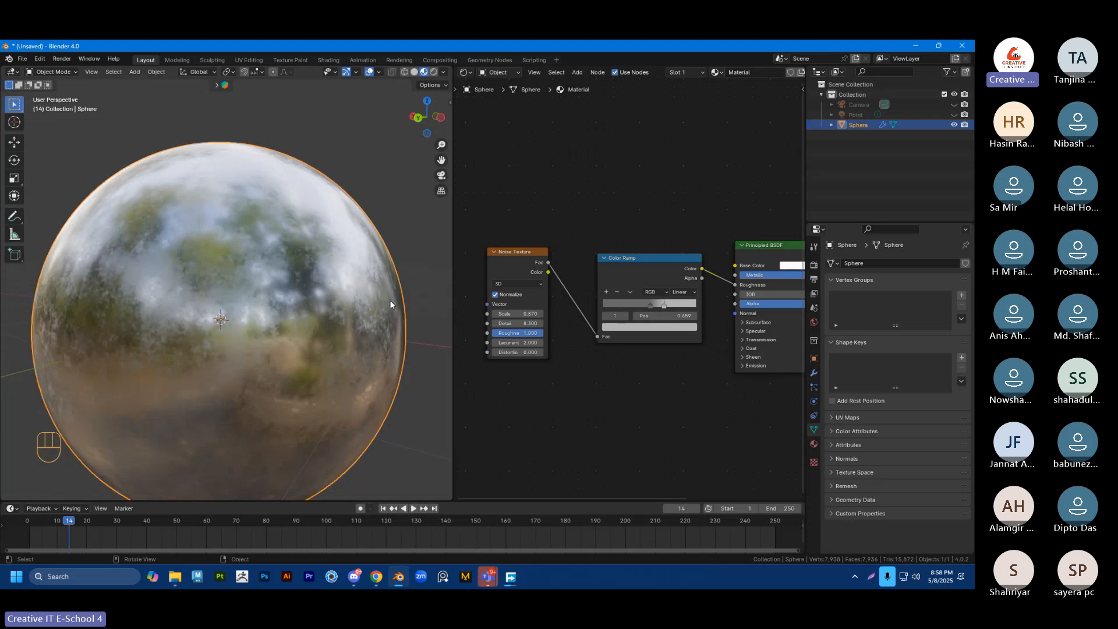
# Step: Shift the Noise Texture node slightly and compare its Color and Fac outputs on the Color Ramp, leaving Fac connected
pyautogui.moveTo(522, 256); pyautogui.dragTo(517, 260)
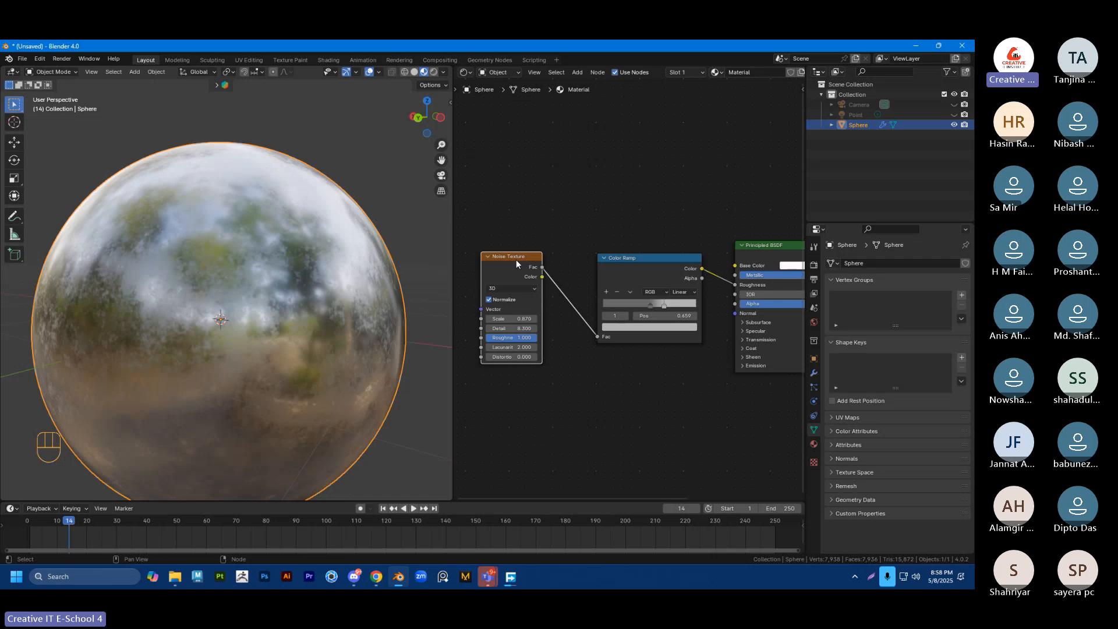
pyautogui.moveTo(542, 276); pyautogui.dragTo(598, 339)
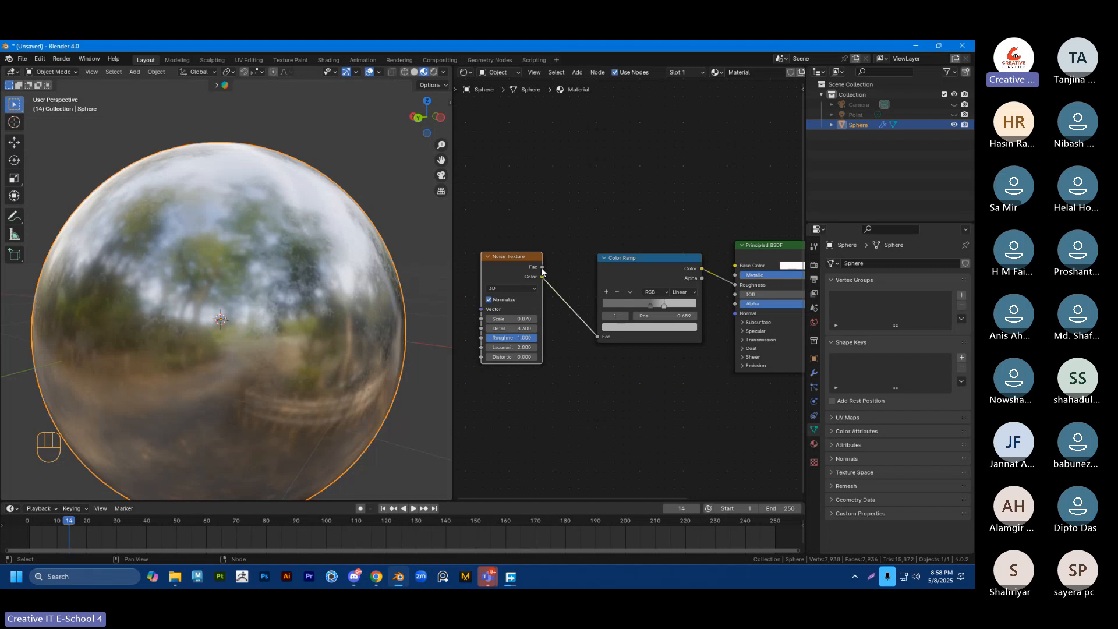
pyautogui.moveTo(541, 268); pyautogui.dragTo(597, 336)
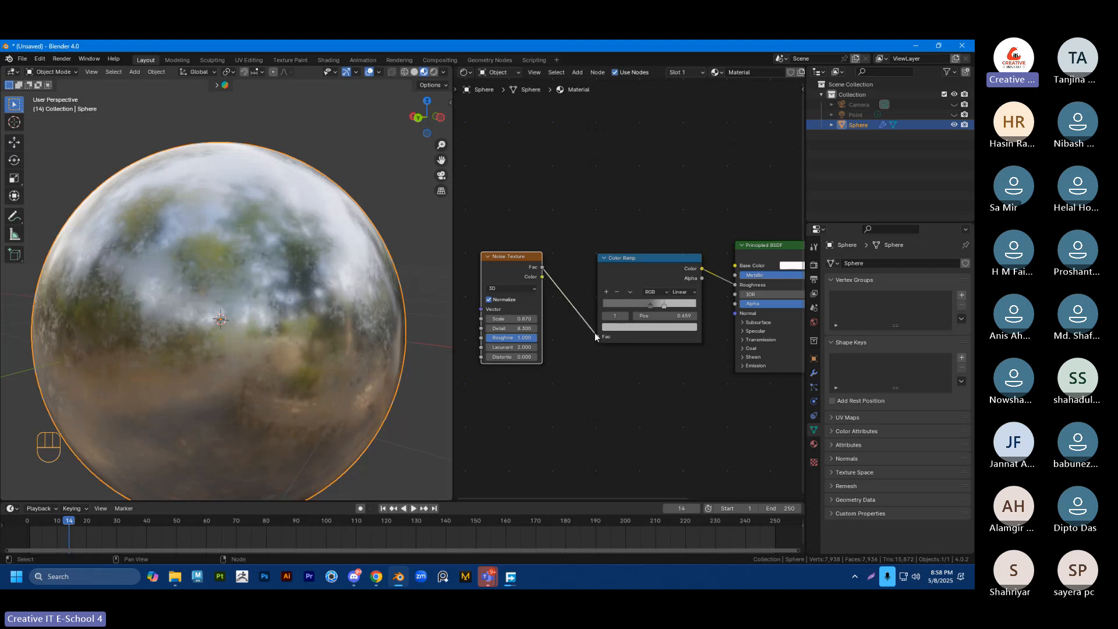
pyautogui.moveTo(226, 287); pyautogui.dragTo(305, 351, button='middle')
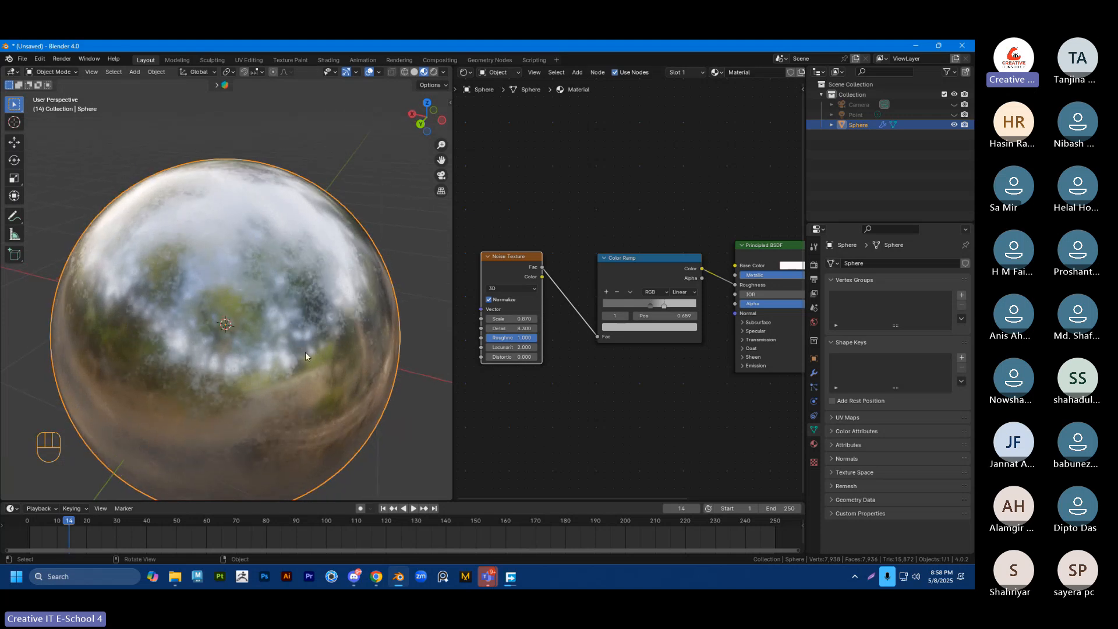
# Step: Set the Color Ramp's light stop position to 0.727 and move the node closer to the Noise Texture
pyautogui.click(650, 306)
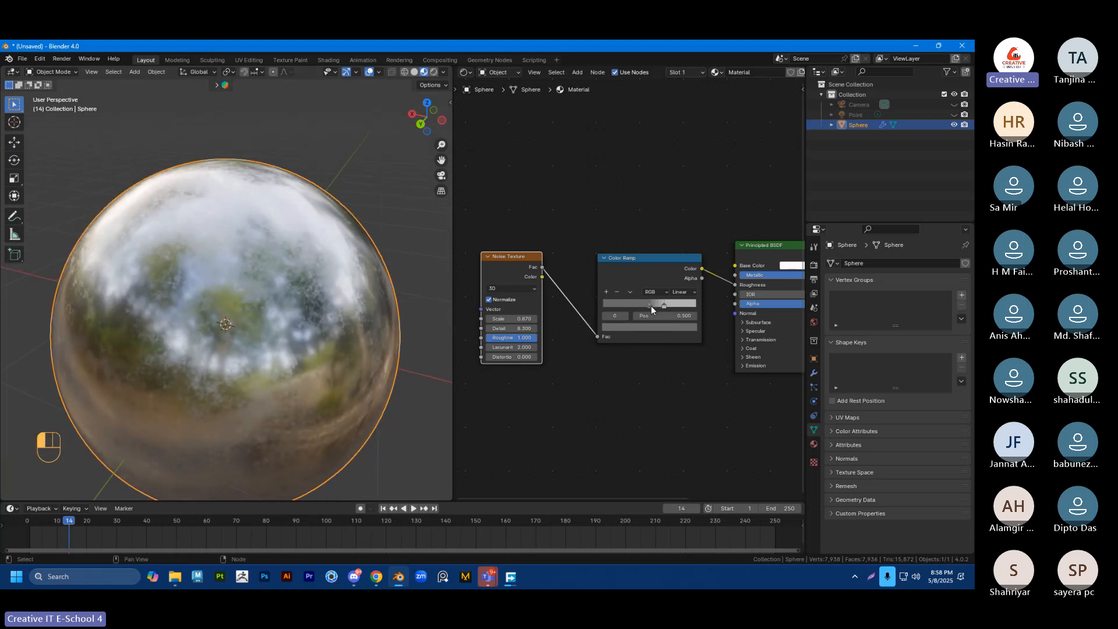
pyautogui.moveTo(663, 306); pyautogui.dragTo(643, 269)
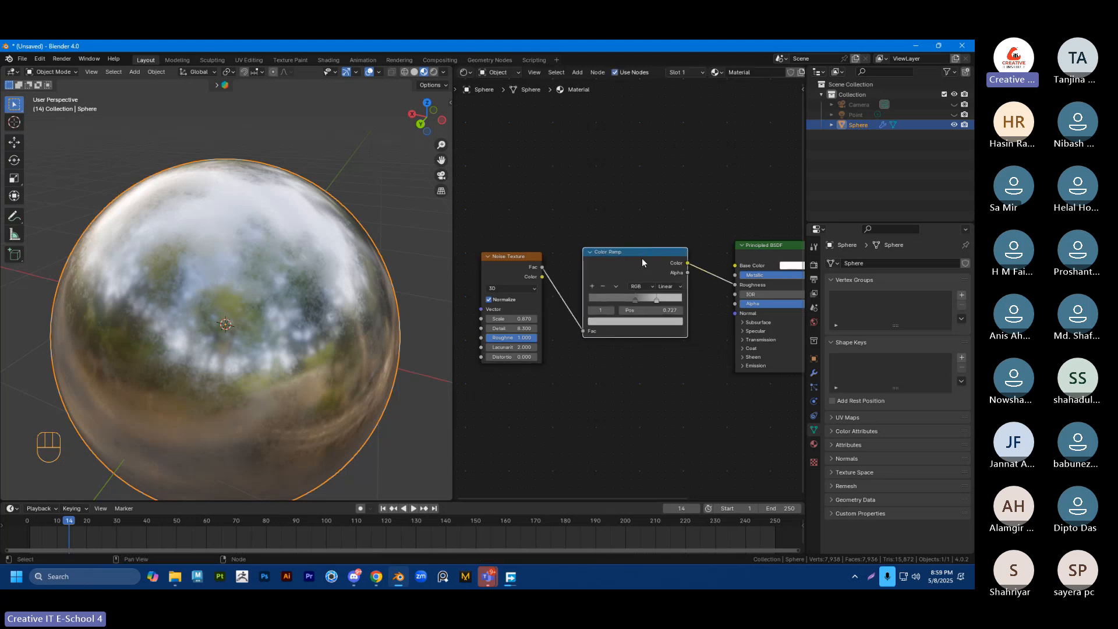
pyautogui.moveTo(389, 265); pyautogui.dragTo(361, 299, button='middle')
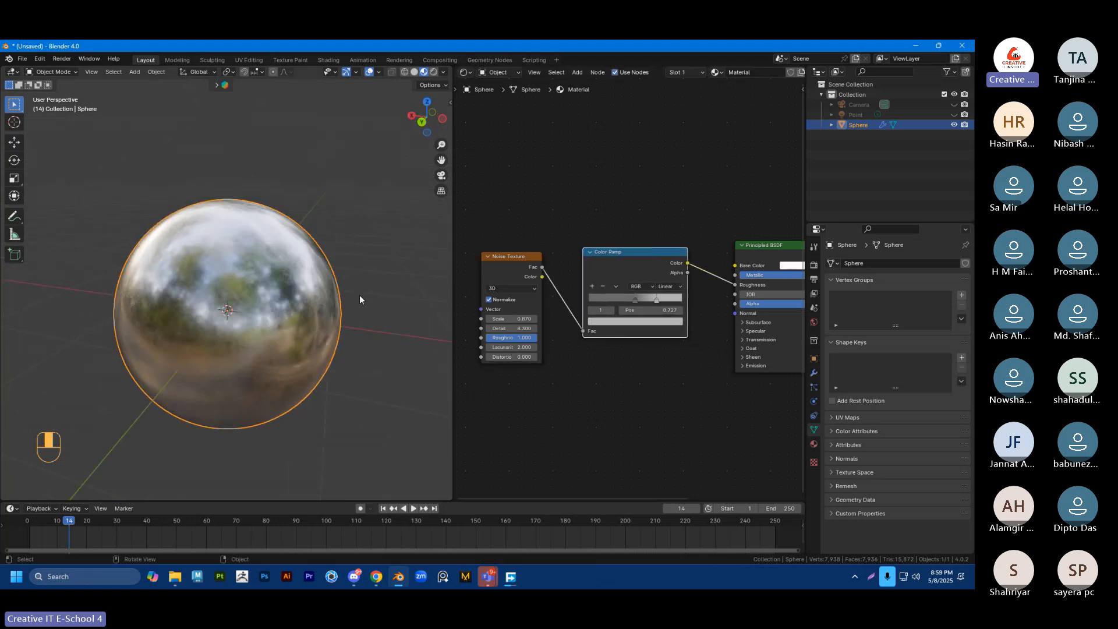
pyautogui.scroll(5, 324, 324)
pyautogui.scroll(-3, 318, 325)
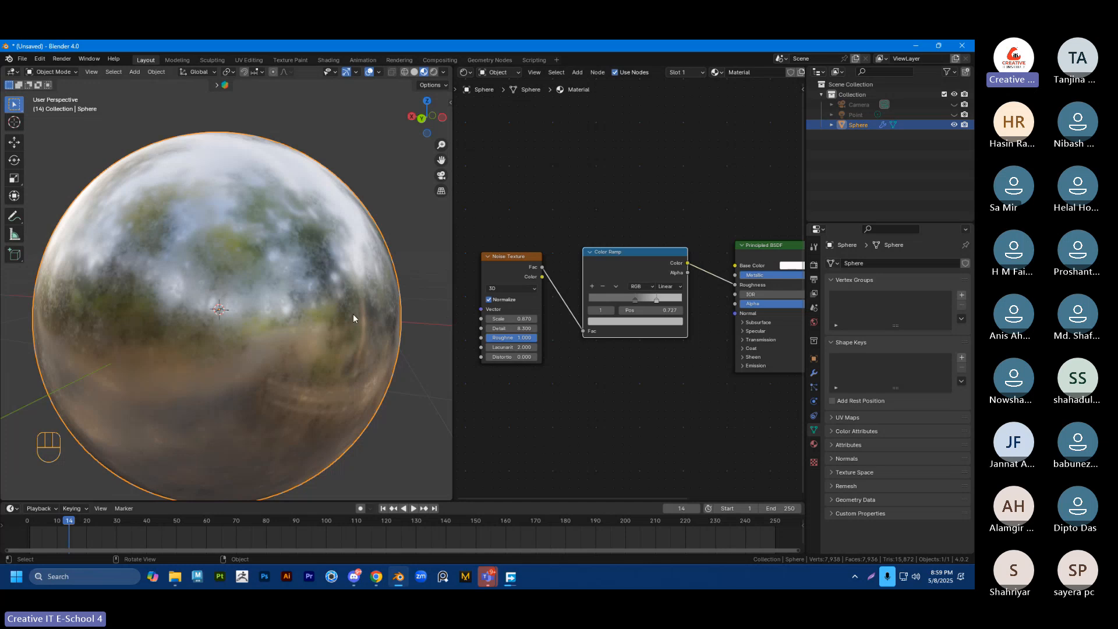
pyautogui.scroll(-2, 345, 302)
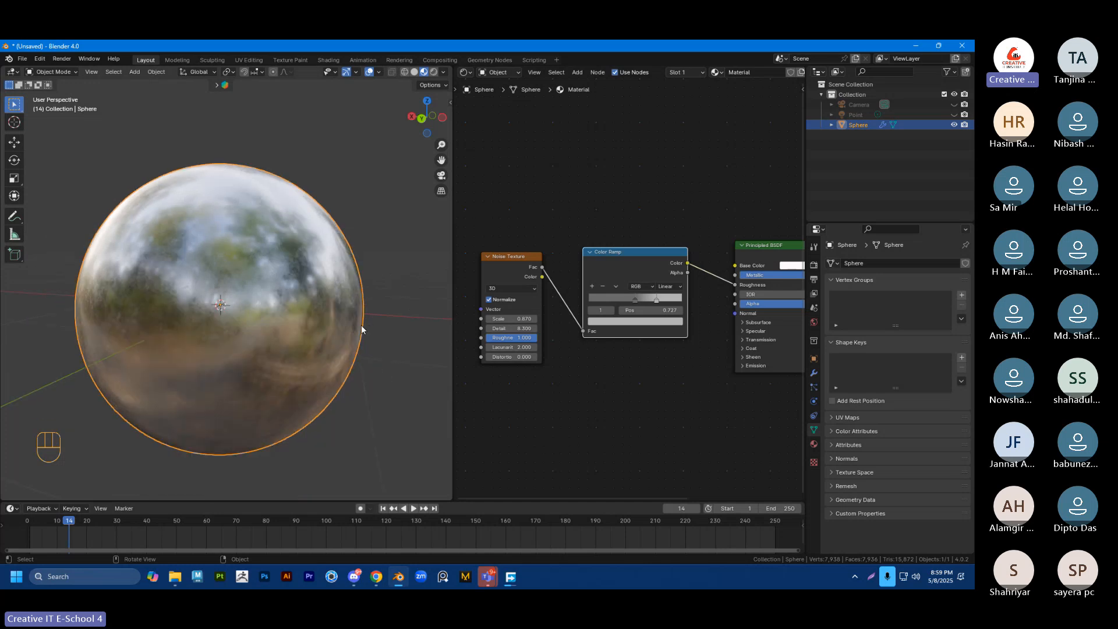
pyautogui.scroll(-2, 610, 200)
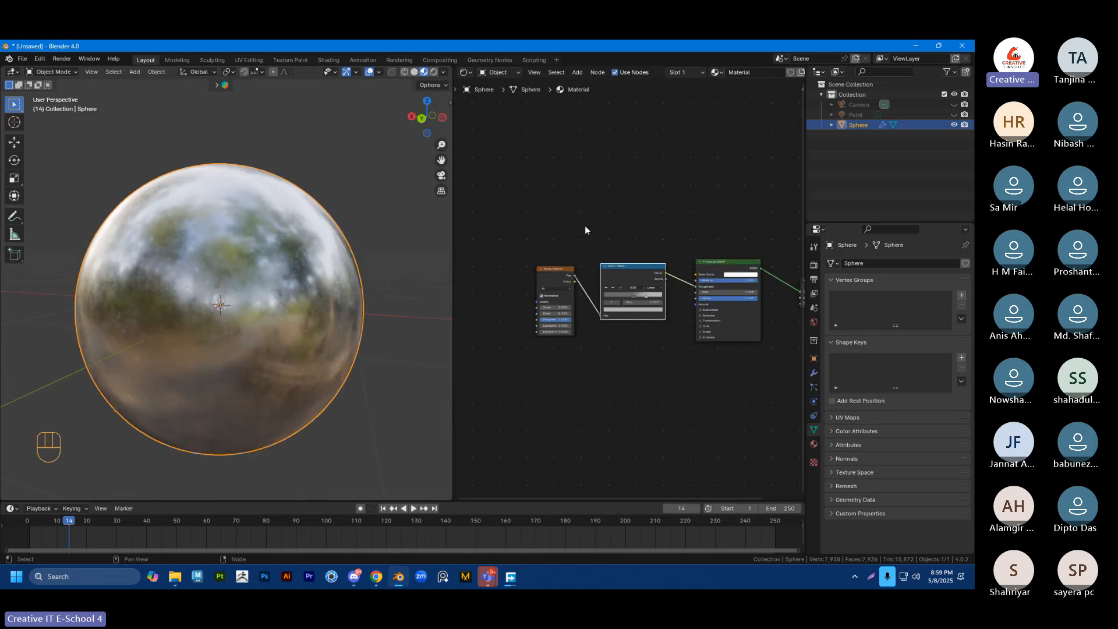
# Step: Select the Noise Texture node in the sphere's material
pyautogui.click(544, 270)
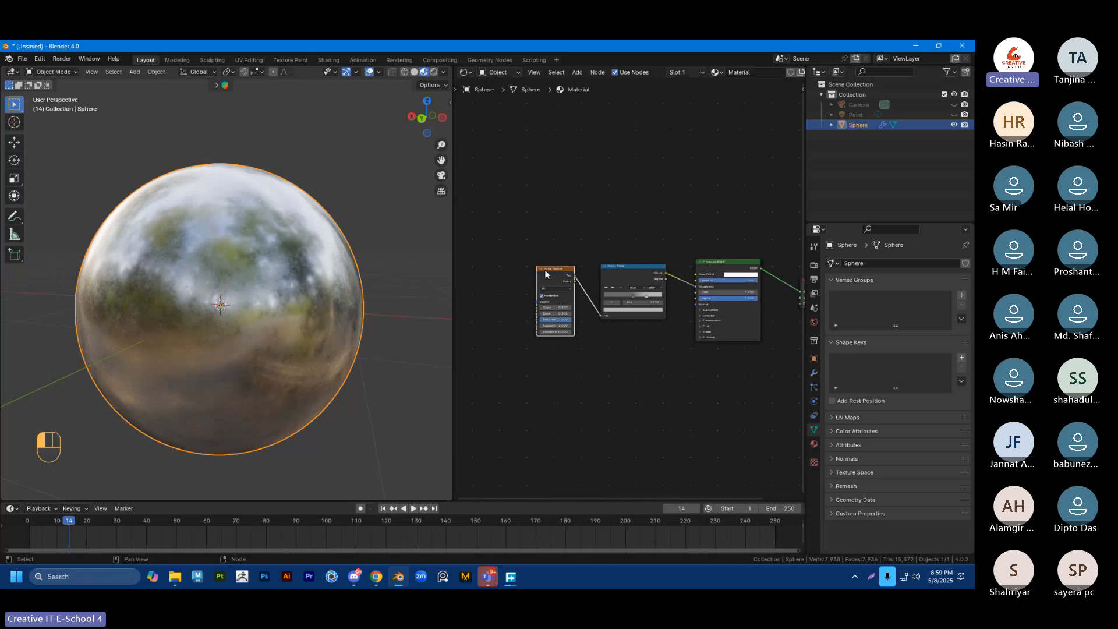
pyautogui.moveTo(554, 288); pyautogui.dragTo(613, 279, button='middle')
pyautogui.scroll(1, 614, 279)
pyautogui.scroll(1, 566, 237)
pyautogui.moveTo(566, 237); pyautogui.dragTo(586, 245, button='middle')
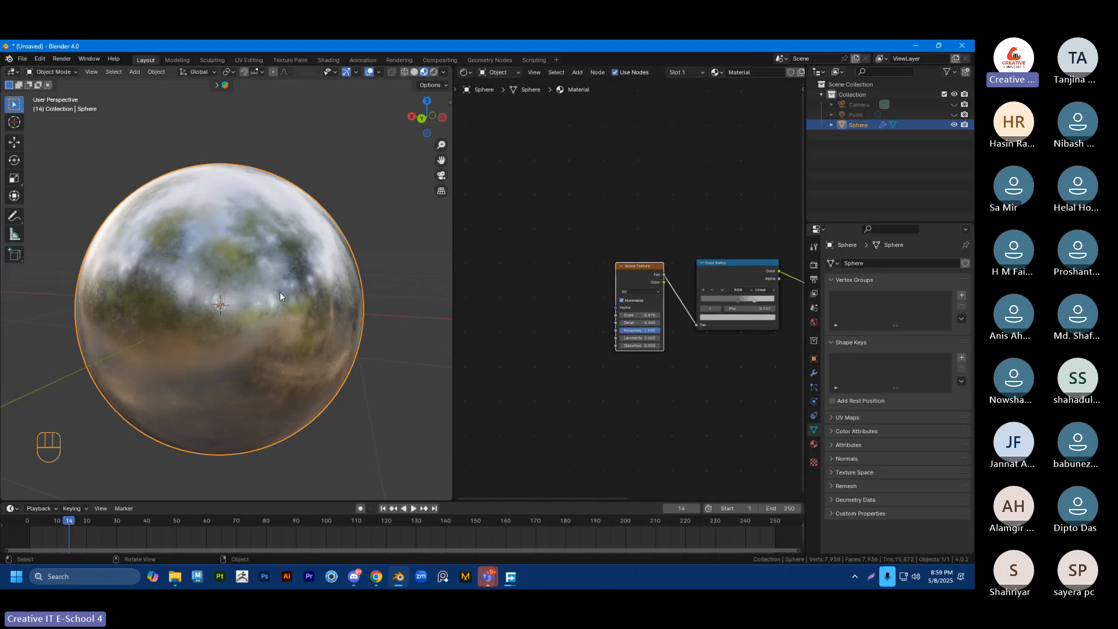
pyautogui.scroll(1, 279, 292)
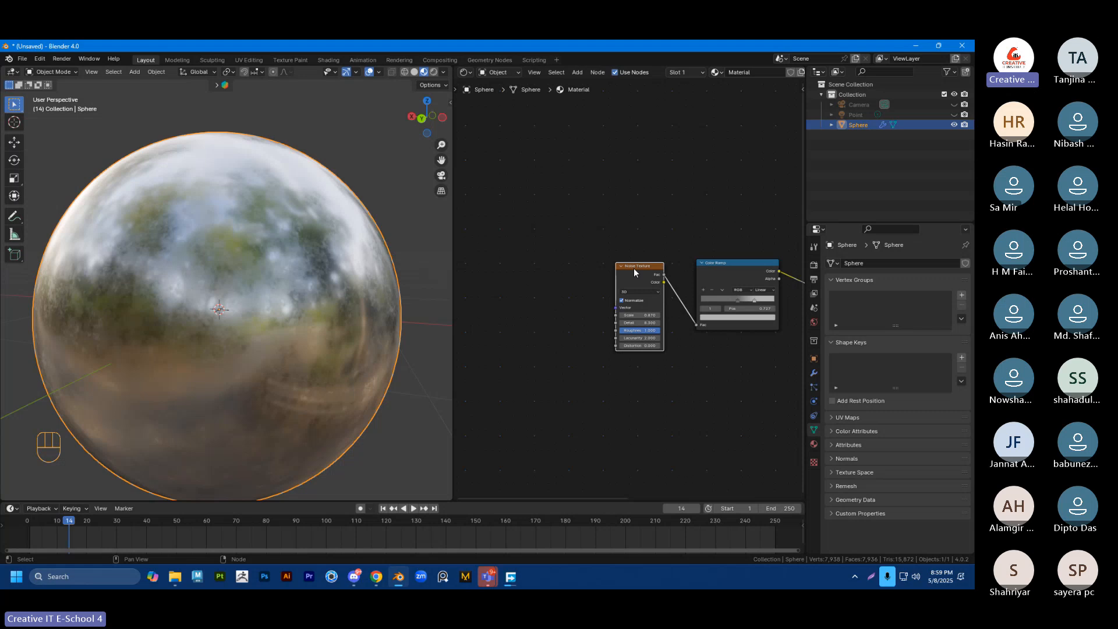
pyautogui.press('ctrl')
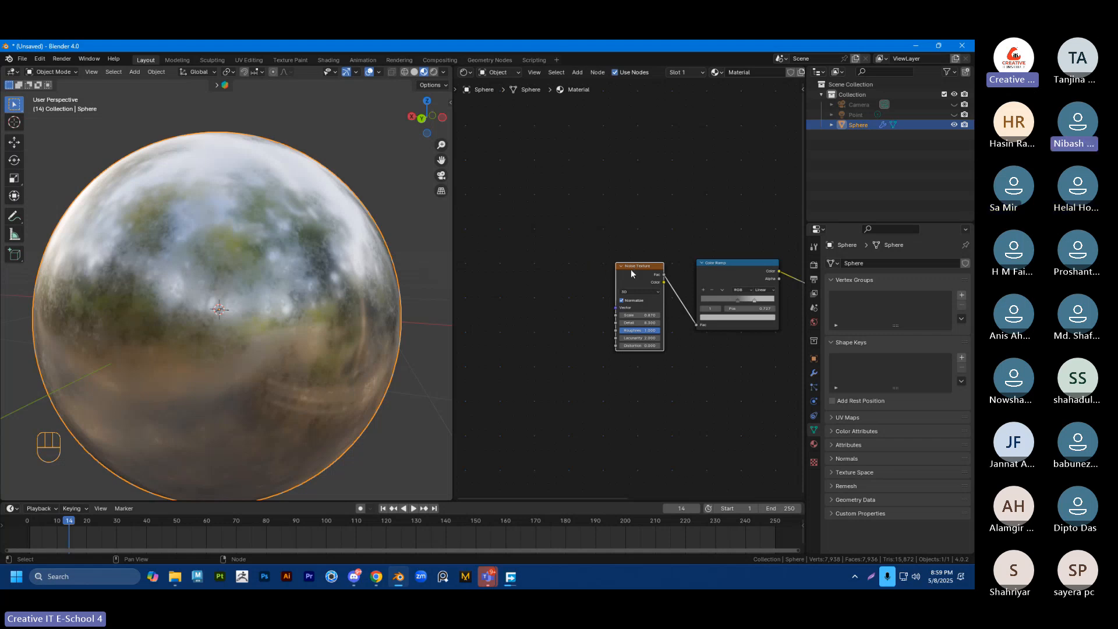
# Step: Search the add-on preferences for "node" to check that Node Wrangler is enabled, and close the preferences
pyautogui.click(40, 58)
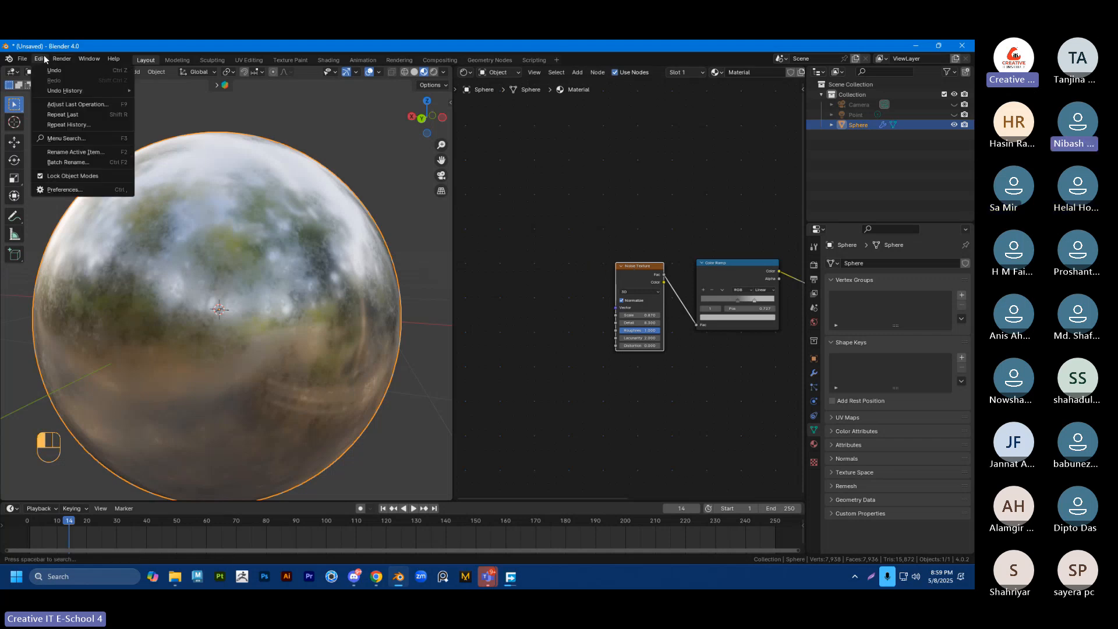
pyautogui.click(74, 190)
pyautogui.moveTo(150, 50); pyautogui.dragTo(247, 119)
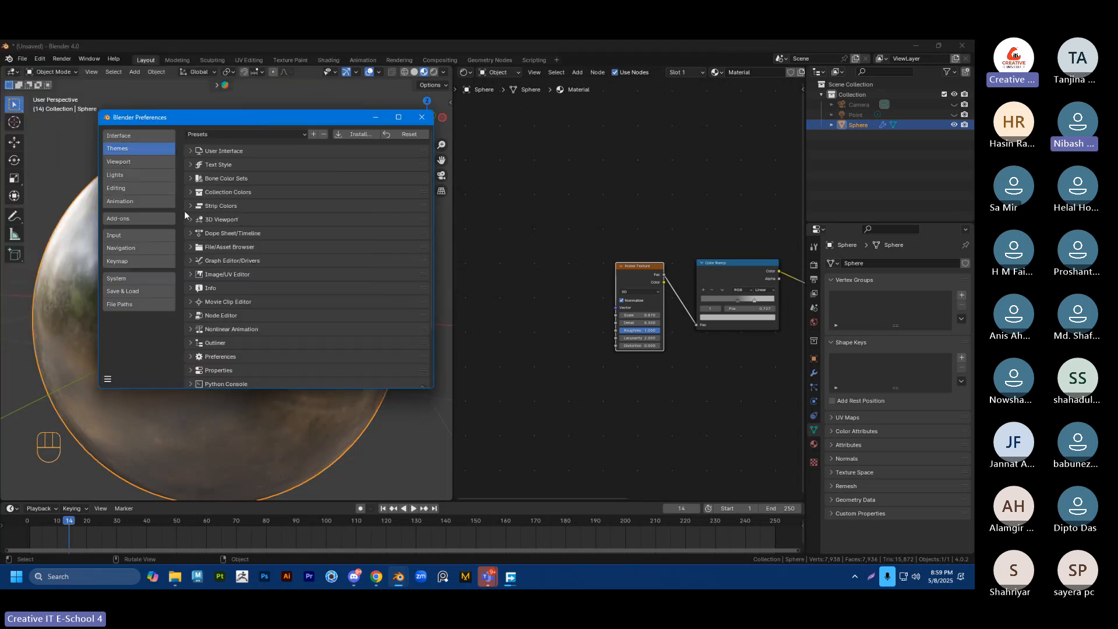
pyautogui.click(124, 221)
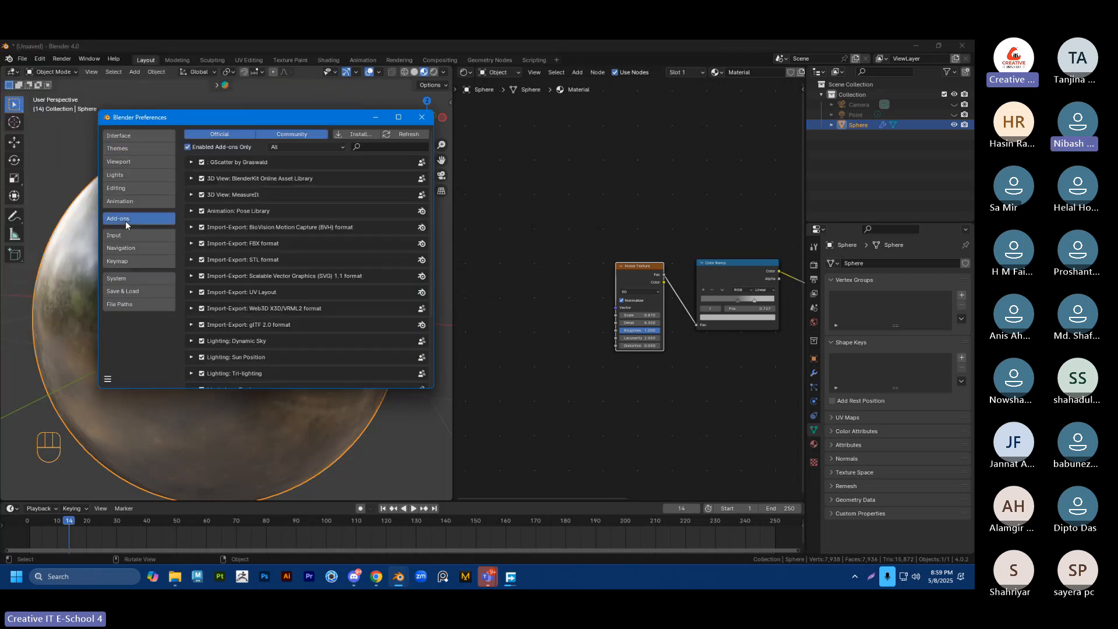
pyautogui.click(392, 146)
pyautogui.write('node')
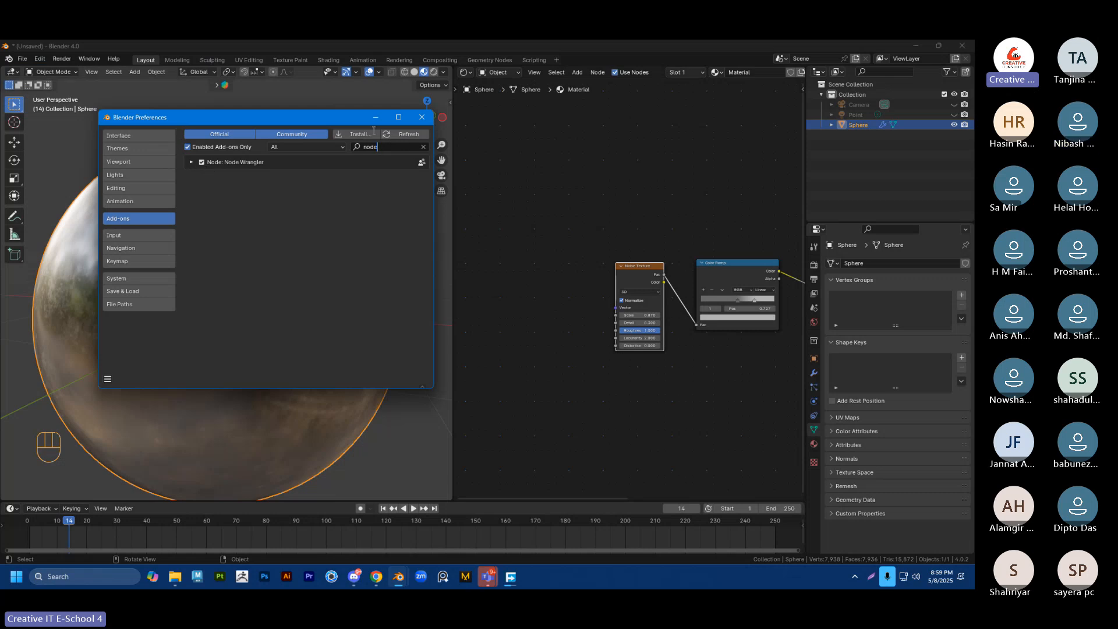
pyautogui.click(421, 117)
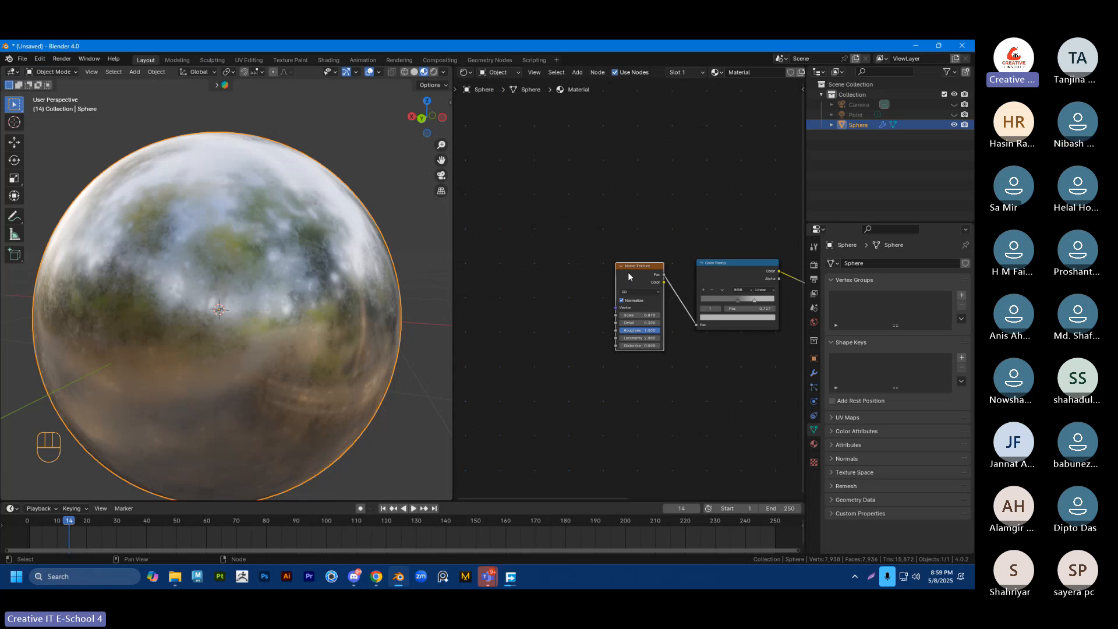
# Step: Add Texture Coordinate and Mapping nodes to the Noise Texture with Node Wrangler and shift them away from it
pyautogui.hotkey('ctrl', 't')
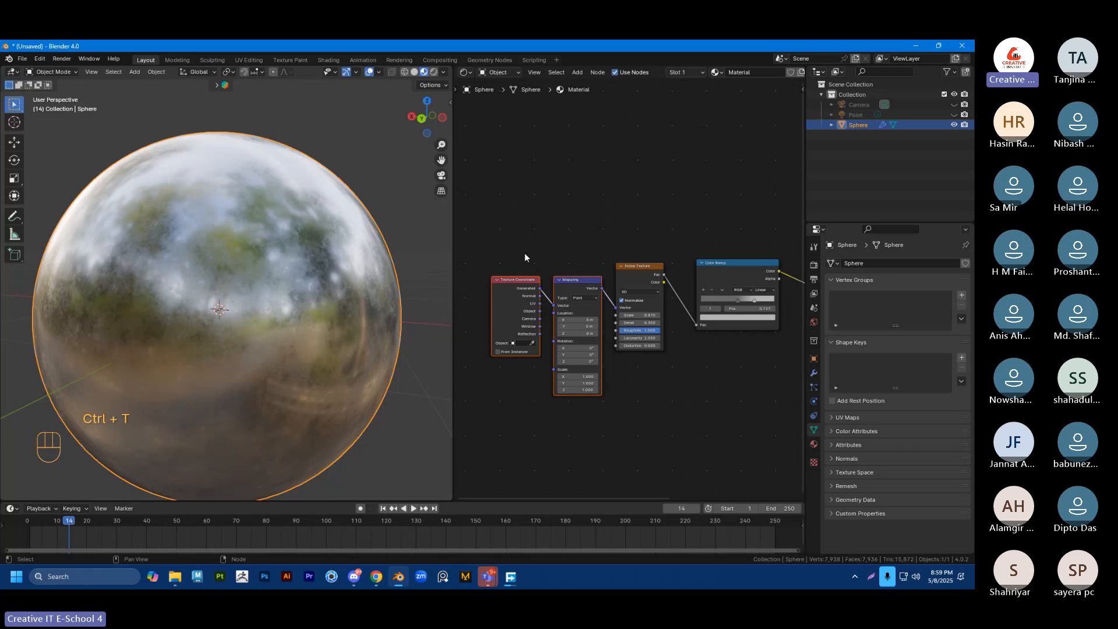
pyautogui.moveTo(568, 281); pyautogui.dragTo(533, 265)
pyautogui.click(540, 230)
# Step: Move the Texture Coordinate and Mapping nodes together to widen their gap from the Noise Texture
pyautogui.scroll(3, 553, 271)
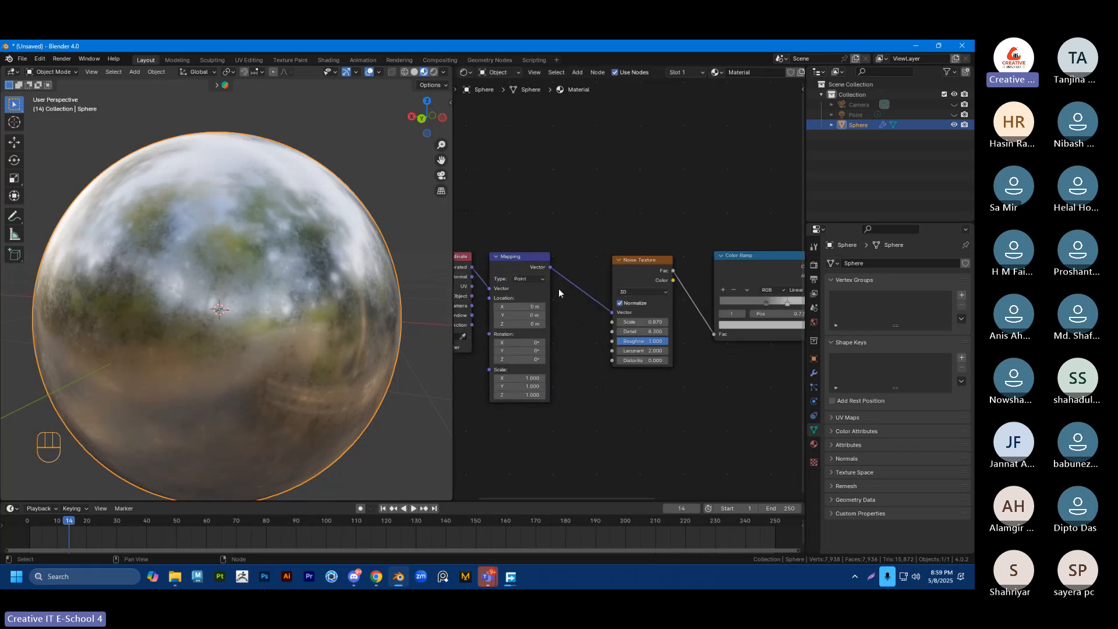
pyautogui.scroll(2, 615, 239)
pyautogui.moveTo(578, 228); pyautogui.dragTo(676, 216, button='middle')
pyautogui.click(609, 242)
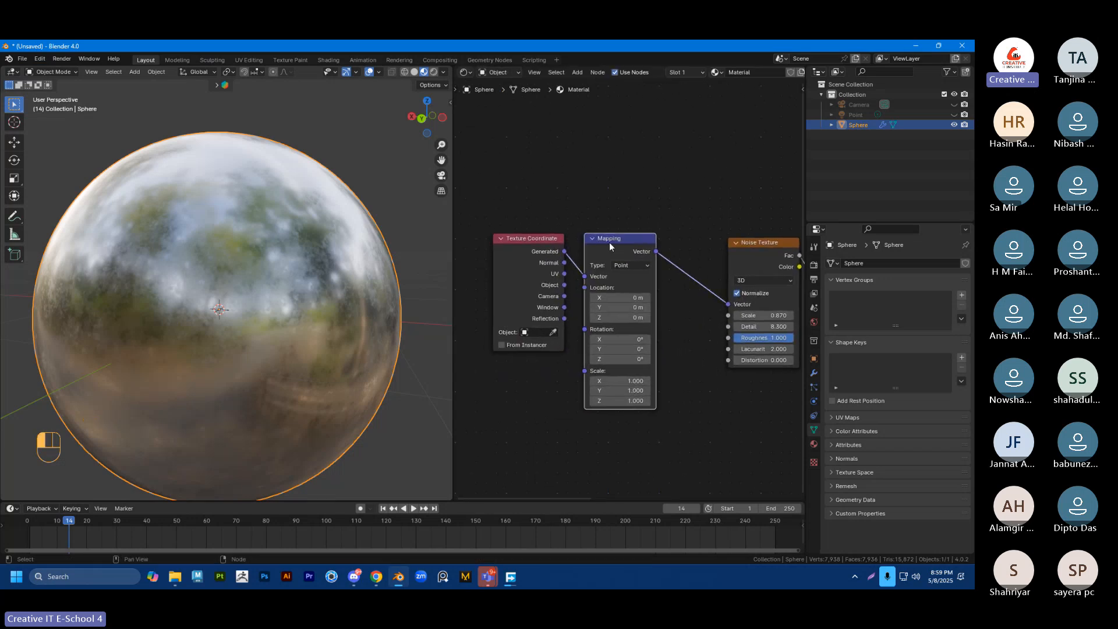
pyautogui.moveTo(526, 212); pyautogui.dragTo(611, 256)
pyautogui.moveTo(610, 241)
pyautogui.mouseDown()
pyautogui.moveTo(615, 256)
pyautogui.moveTo(591, 244)
pyautogui.mouseUp()
pyautogui.click(601, 195)
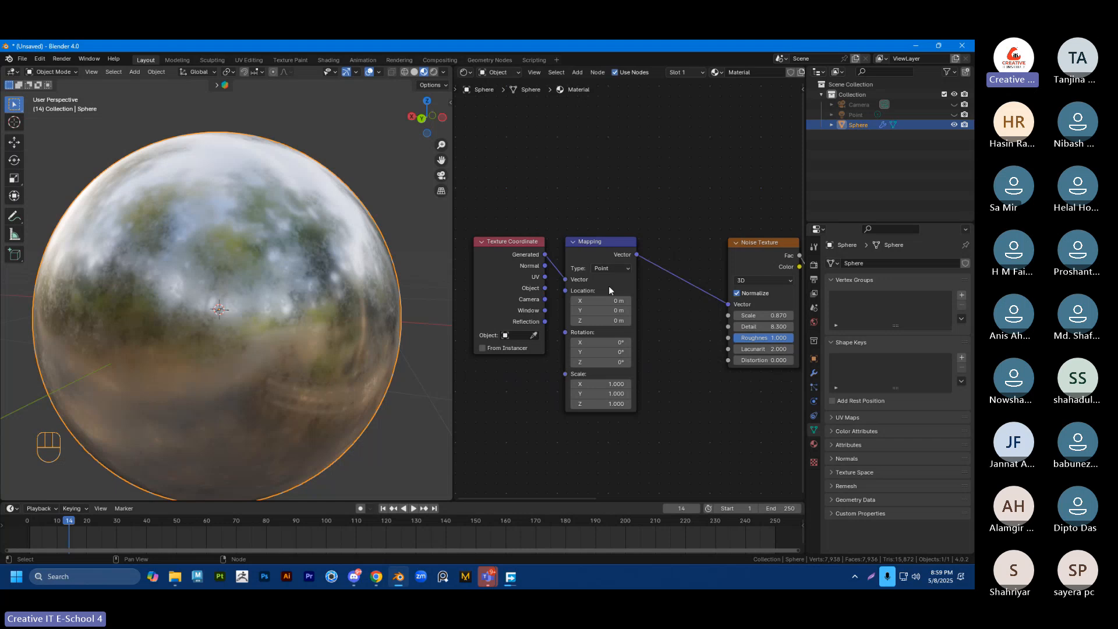
pyautogui.moveTo(606, 301); pyautogui.dragTo(599, 377)
pyautogui.hotkey('ctrl', 'z')
pyautogui.hotkey('ctrl', 'z')
pyautogui.hotkey('ctrl', 'z')
pyautogui.hotkey('ctrl', 'z')
pyautogui.hotkey('ctrl', 'z')
pyautogui.hotkey('ctrl', 'z')
pyautogui.hotkey('ctrl', 'z')
# Step: Move the Texture Coordinate node slightly up and away from Mapping, and link its Normal output to the Mapping's Vector input
pyautogui.moveTo(522, 253)
pyautogui.mouseDown()
pyautogui.moveTo(502, 218)
pyautogui.moveTo(513, 238)
pyautogui.mouseUp()
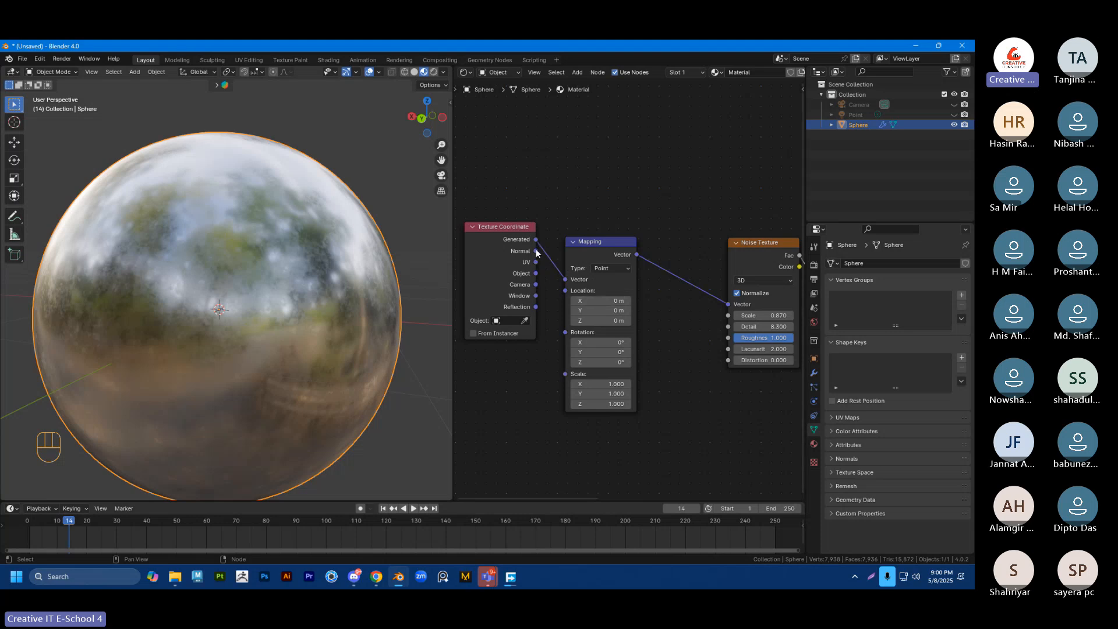
pyautogui.moveTo(535, 251); pyautogui.dragTo(565, 280)
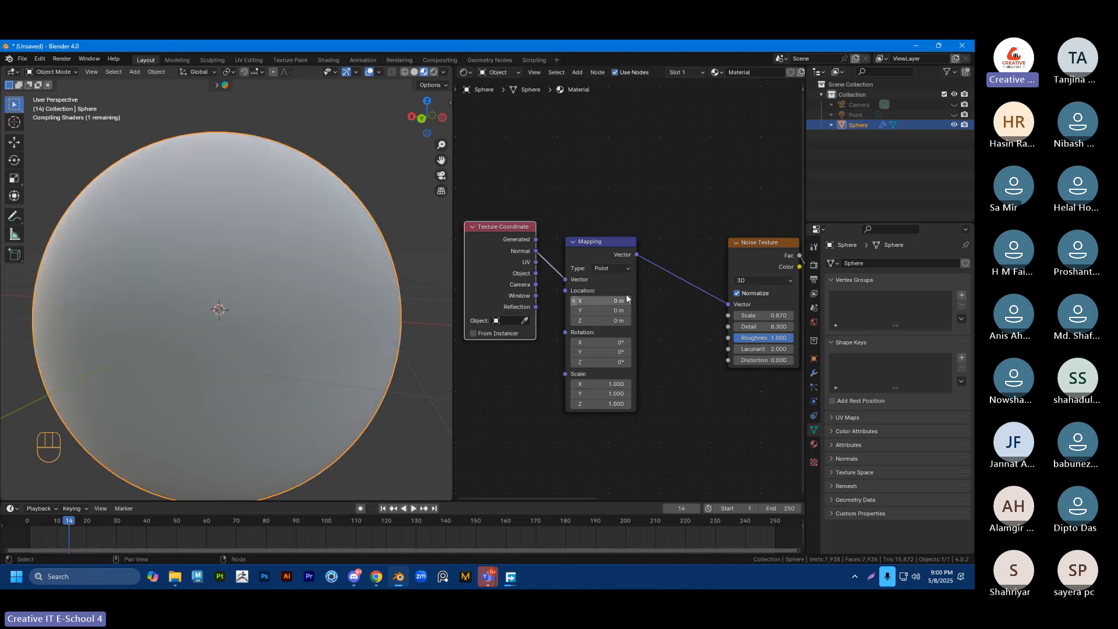
# Step: Link the Texture Coordinate's UV output to the Mapping's Vector input and inspect the sphere's reflections from several angles
pyautogui.moveTo(535, 262); pyautogui.dragTo(564, 280)
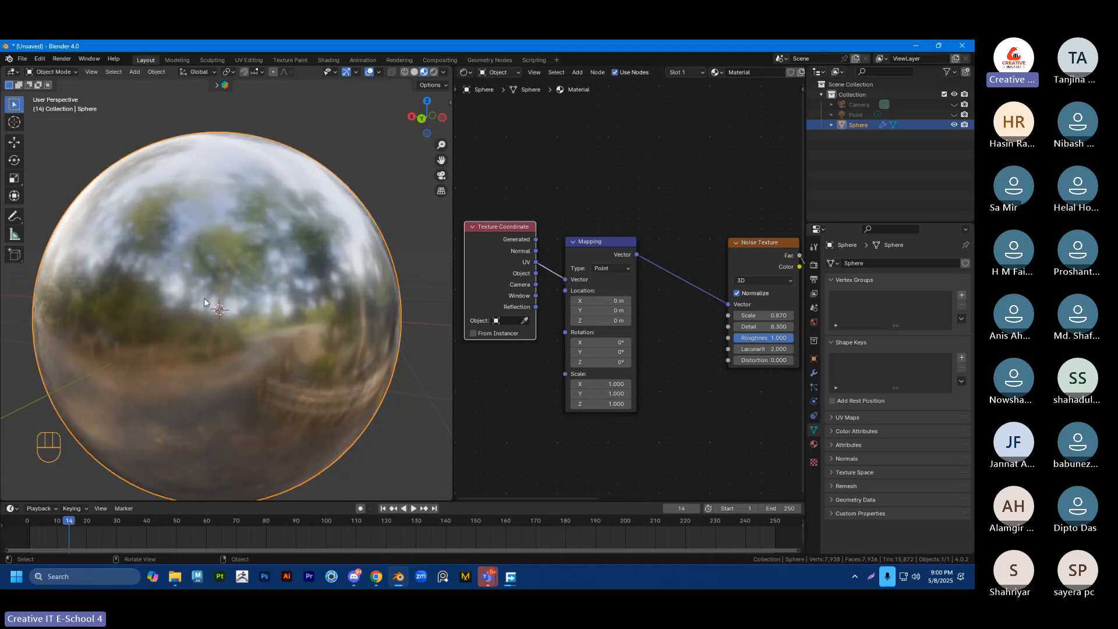
pyautogui.moveTo(204, 298); pyautogui.dragTo(250, 351, button='middle')
pyautogui.moveTo(231, 293); pyautogui.dragTo(73, 277, button='middle')
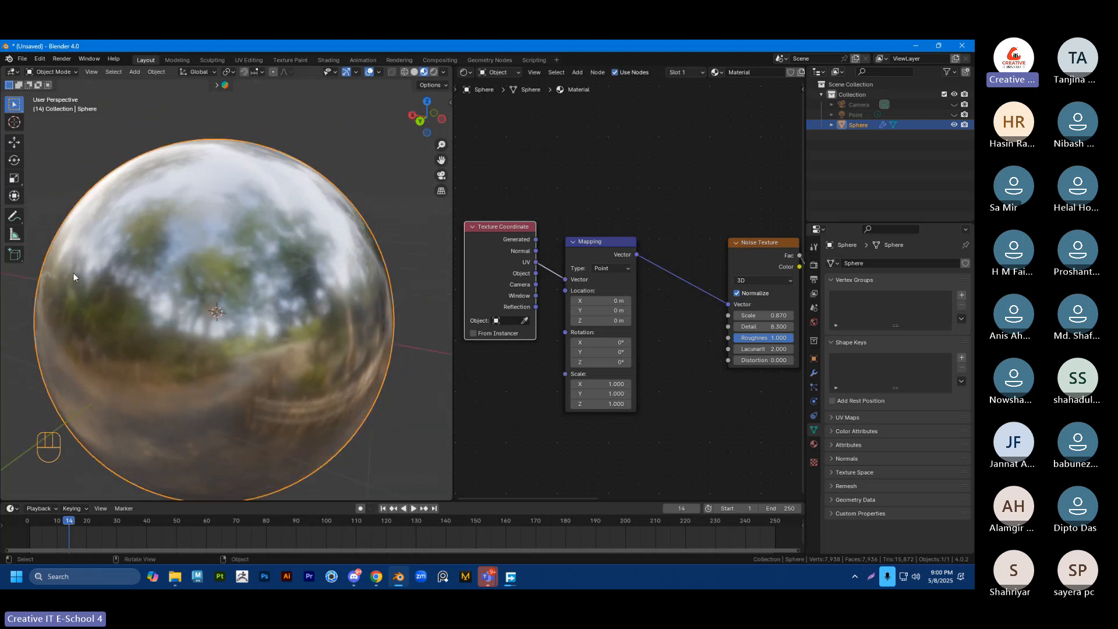
pyautogui.scroll(-3, 216, 314)
pyautogui.moveTo(217, 314); pyautogui.dragTo(305, 303, button='middle')
pyautogui.scroll(3, 280, 343)
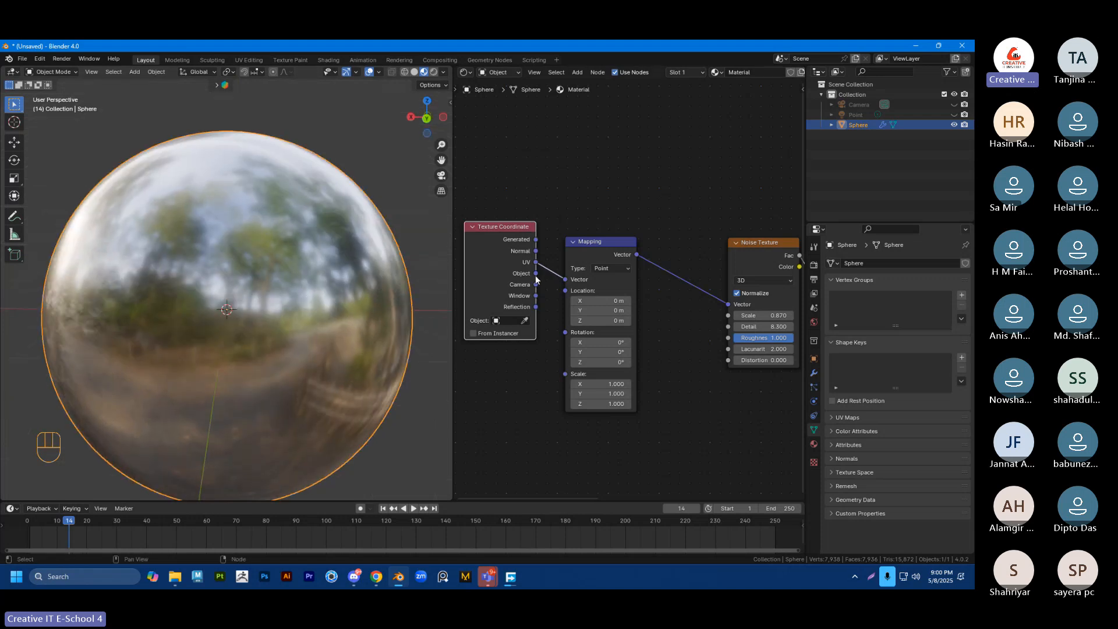
# Step: Link the Texture Coordinate's Object, Camera and Window outputs in turn to the Mapping's Vector input and compare the sphere's surface
pyautogui.moveTo(535, 273); pyautogui.dragTo(565, 279)
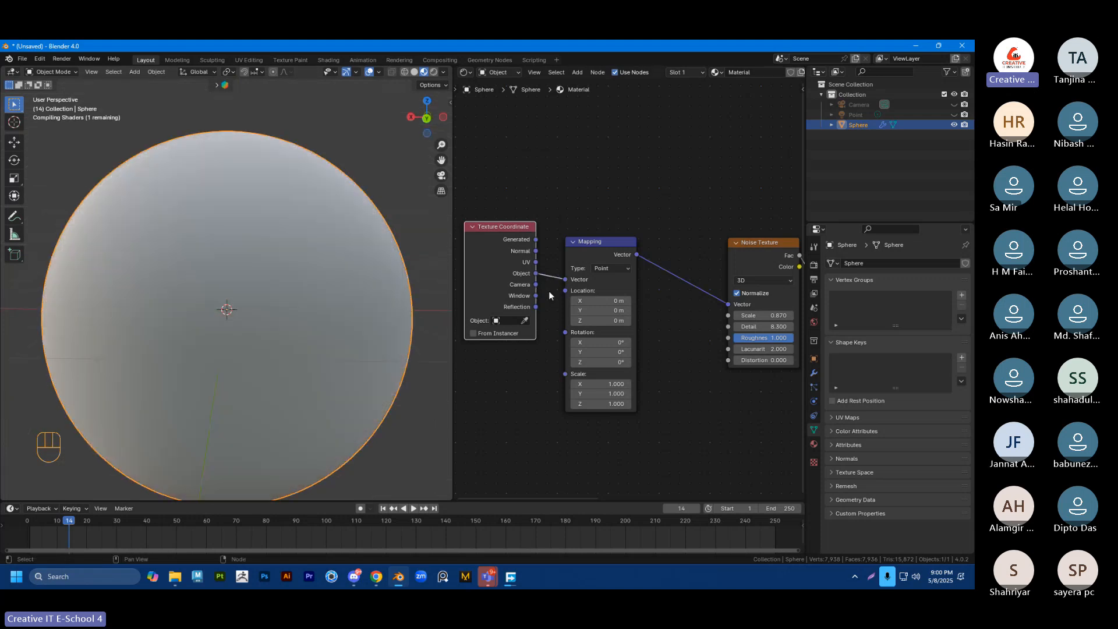
pyautogui.moveTo(344, 311); pyautogui.dragTo(263, 282, button='middle')
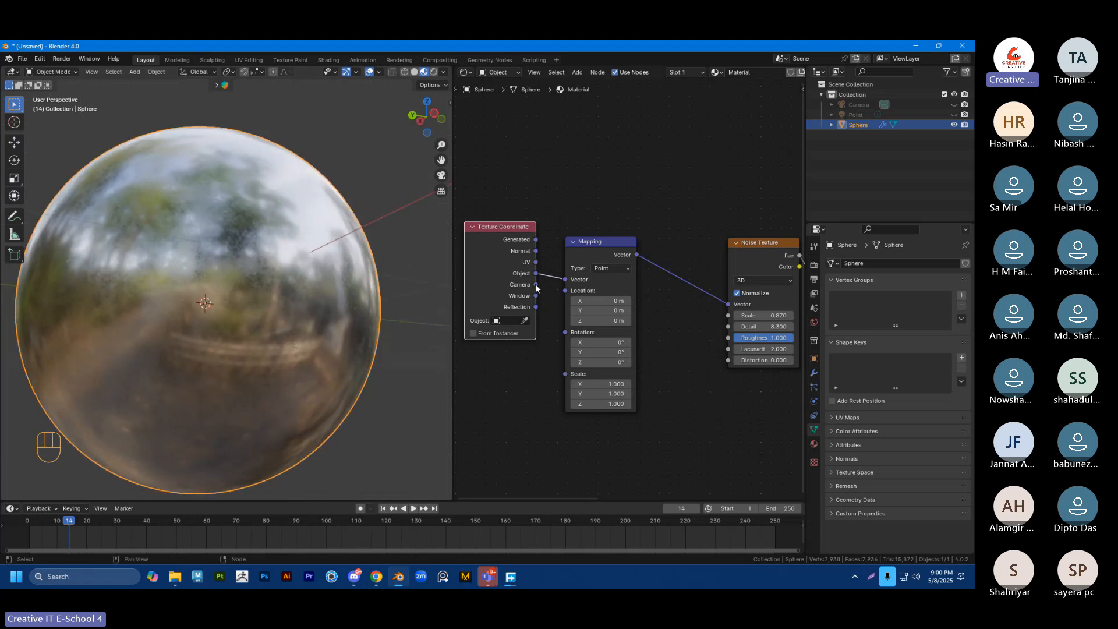
pyautogui.moveTo(536, 284); pyautogui.dragTo(562, 279)
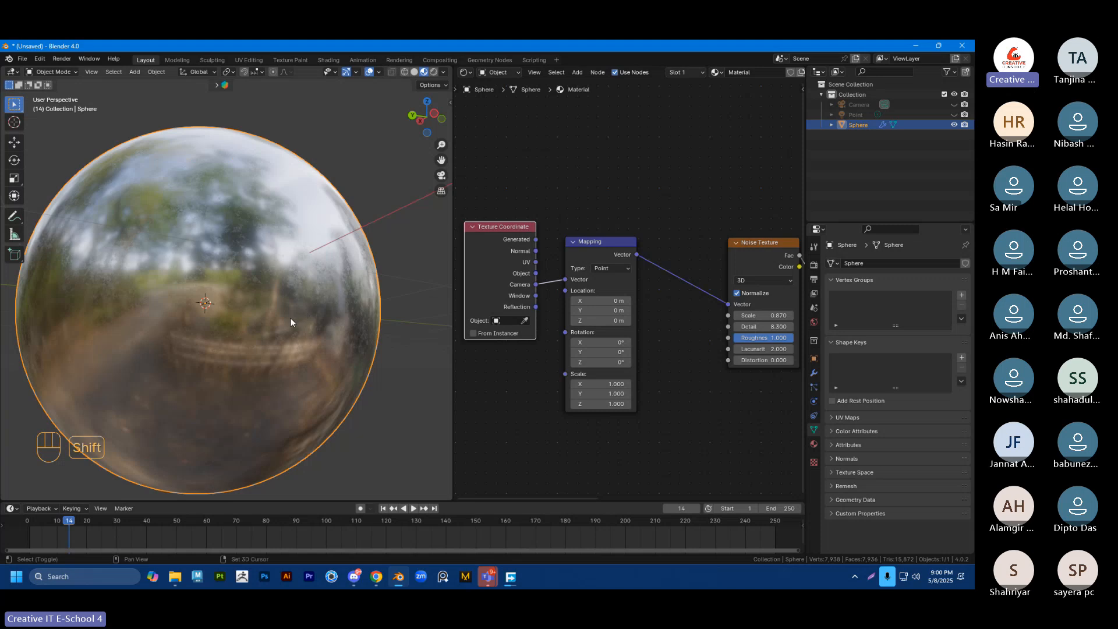
pyautogui.keyDown('shift'); pyautogui.moveTo(291, 317); pyautogui.dragTo(316, 316, button='middle'); pyautogui.keyUp('shift')
pyautogui.scroll(2, 309, 316)
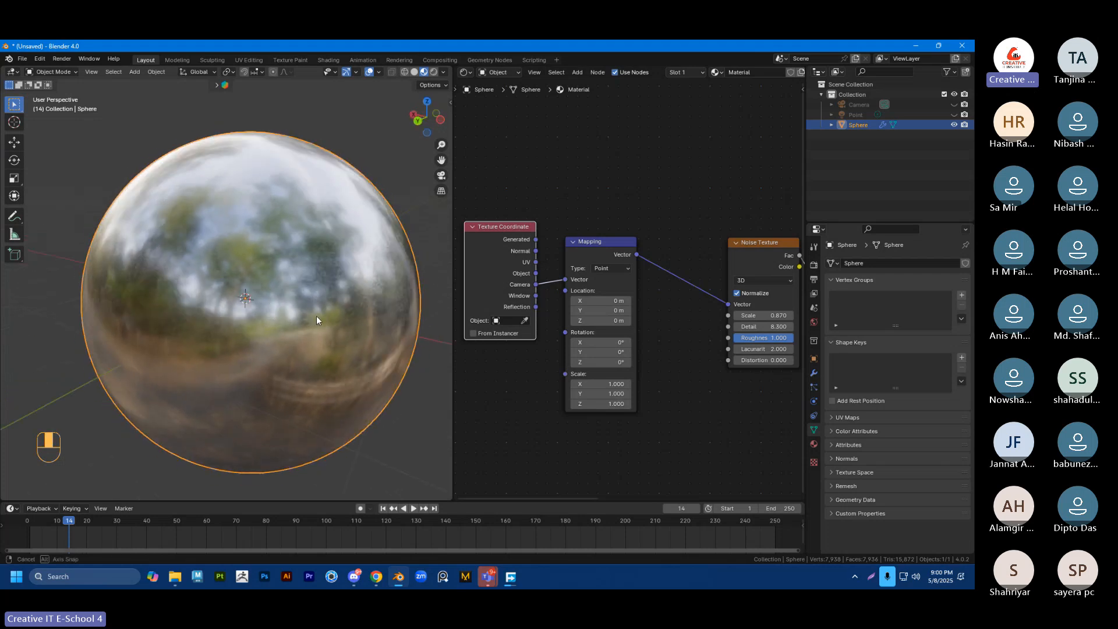
pyautogui.moveTo(535, 295); pyautogui.dragTo(563, 280)
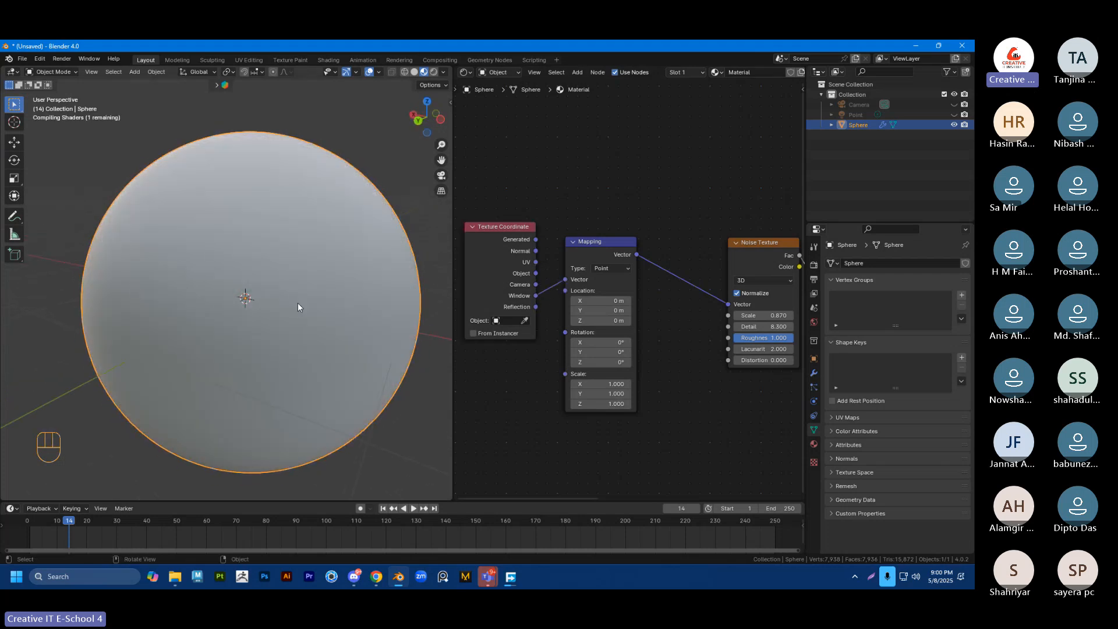
pyautogui.moveTo(290, 348); pyautogui.dragTo(336, 301, button='middle')
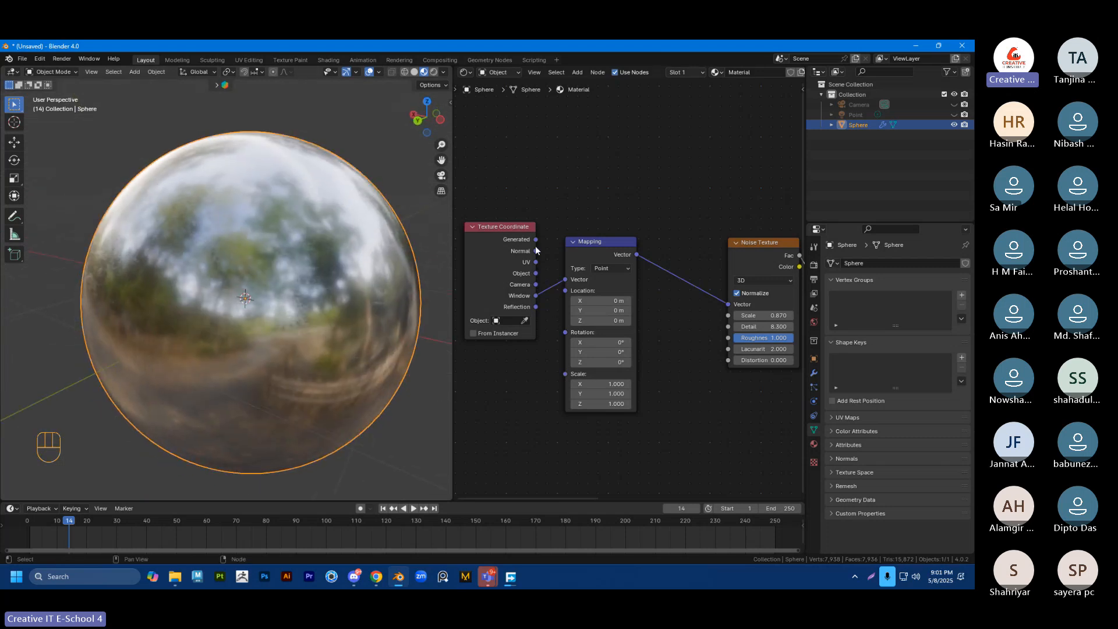
# Step: Reconnect the Texture Coordinate's Generated output to the Mapping's Vector input and check the whole sphere
pyautogui.moveTo(536, 239); pyautogui.dragTo(564, 279)
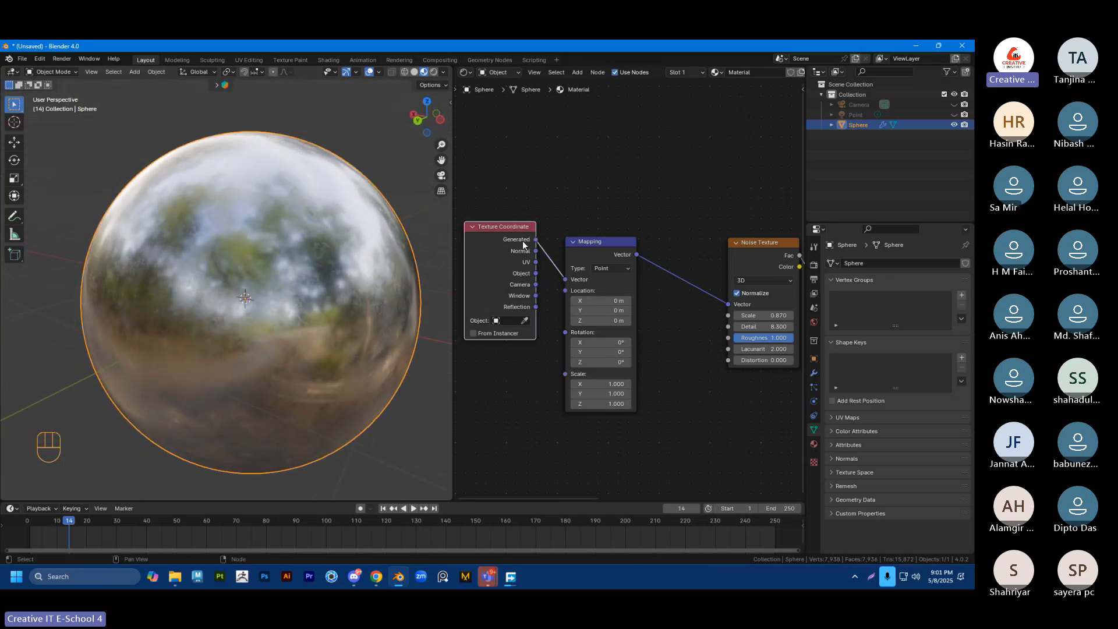
pyautogui.scroll(-2, 319, 285)
pyautogui.moveTo(360, 302); pyautogui.dragTo(343, 283, button='middle')
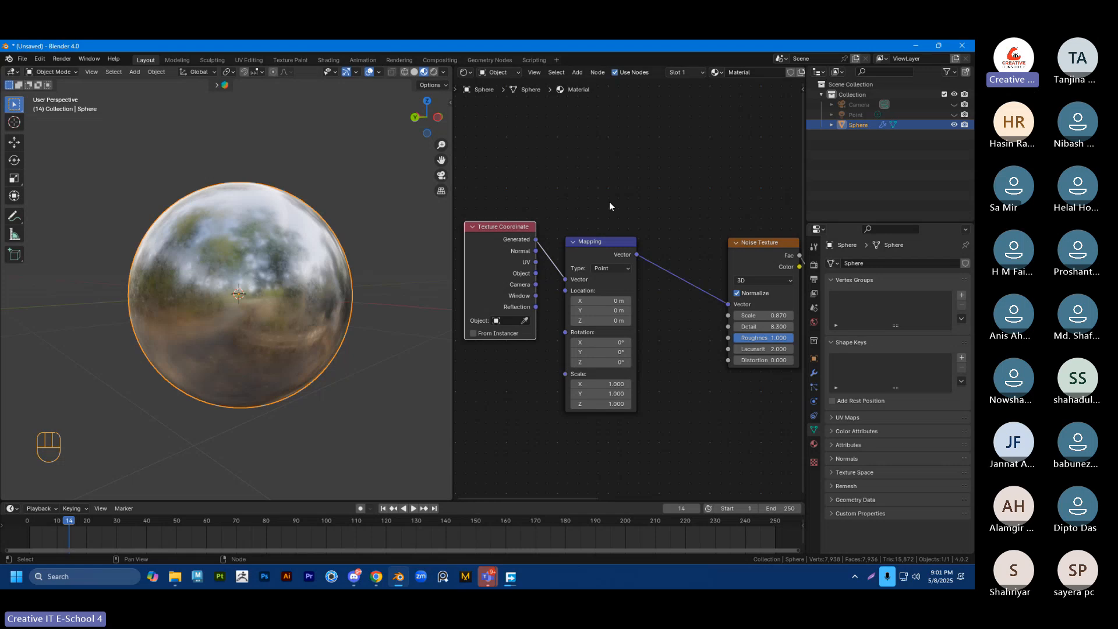
# Step: Move the Texture Coordinate and Mapping nodes together farther away from the Noise Texture and deselect them
pyautogui.scroll(-3, 583, 205)
pyautogui.moveTo(495, 209); pyautogui.dragTo(543, 251)
pyautogui.moveTo(542, 251); pyautogui.dragTo(496, 249)
pyautogui.click(575, 229)
# Step: Tighten the spacing of the Noise Texture, Color Ramp and Principled BSDF nodes so they form a compact group
pyautogui.scroll(-3, 576, 229)
pyautogui.keyDown('shift'); pyautogui.moveTo(631, 217); pyautogui.dragTo(595, 222, button='middle'); pyautogui.keyUp('shift')
pyautogui.moveTo(586, 215); pyautogui.dragTo(716, 269)
pyautogui.moveTo(666, 257)
pyautogui.mouseDown()
pyautogui.moveTo(676, 264)
pyautogui.moveTo(655, 261)
pyautogui.mouseUp()
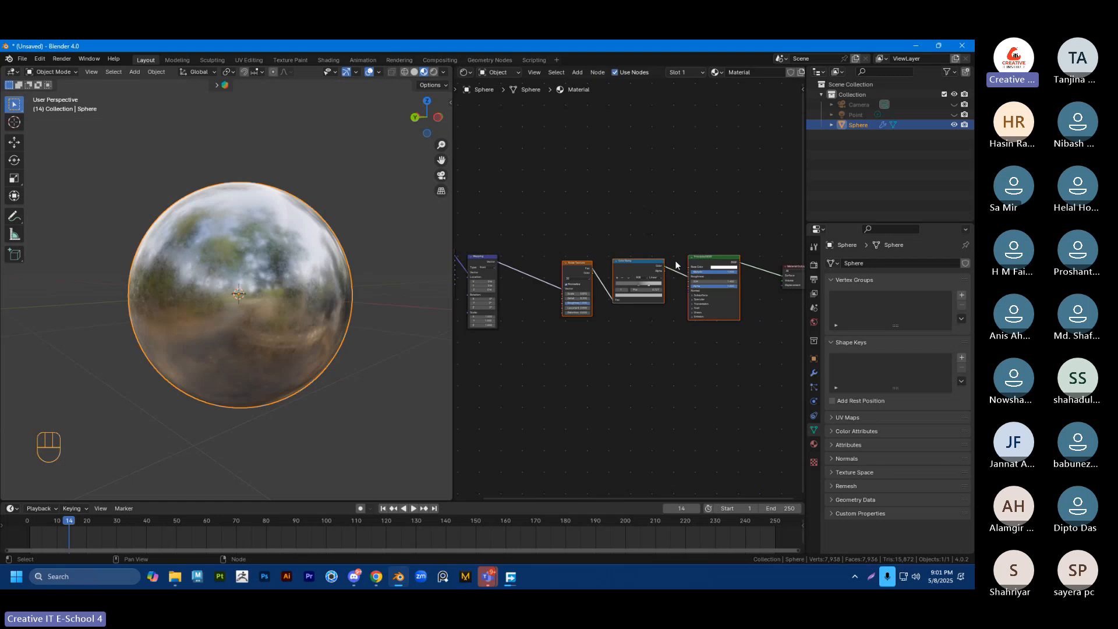
pyautogui.click(676, 266)
pyautogui.moveTo(580, 262); pyautogui.dragTo(588, 262)
pyautogui.moveTo(698, 258); pyautogui.dragTo(690, 258)
pyautogui.click(658, 240)
pyautogui.scroll(4, 657, 241)
pyautogui.keyDown('shift'); pyautogui.moveTo(647, 247); pyautogui.dragTo(612, 239, button='middle'); pyautogui.keyUp('shift')
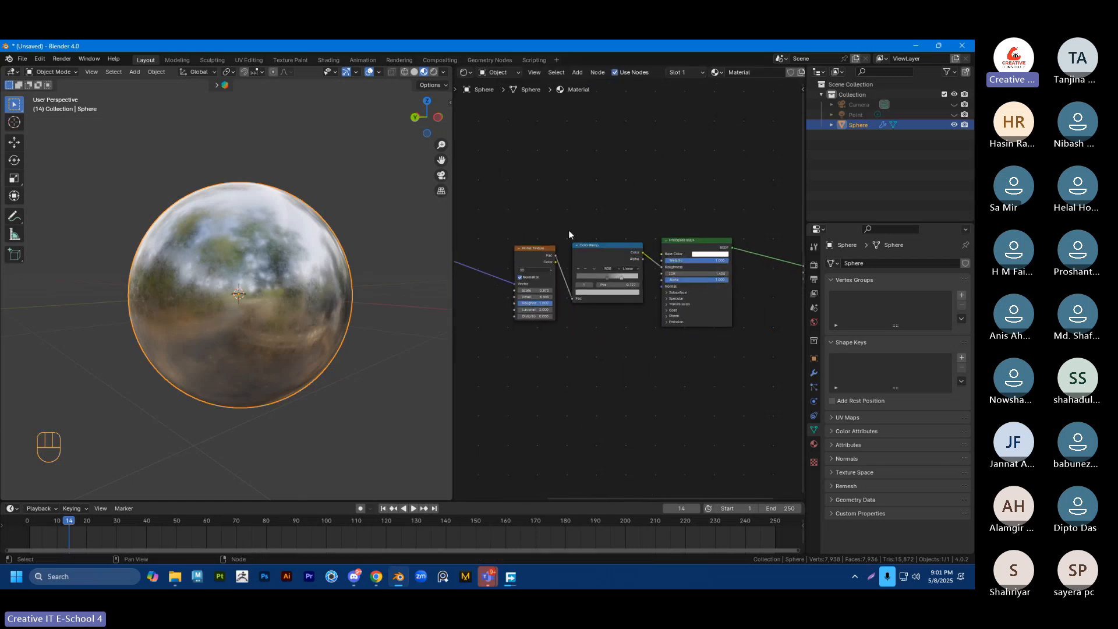
# Step: Enclose the Noise Texture, Color Ramp and Principled BSDF nodes in a frame and shift the frame slightly
pyautogui.moveTo(495, 205); pyautogui.dragTo(756, 349)
pyautogui.click(664, 203)
pyautogui.moveTo(491, 197); pyautogui.dragTo(747, 345)
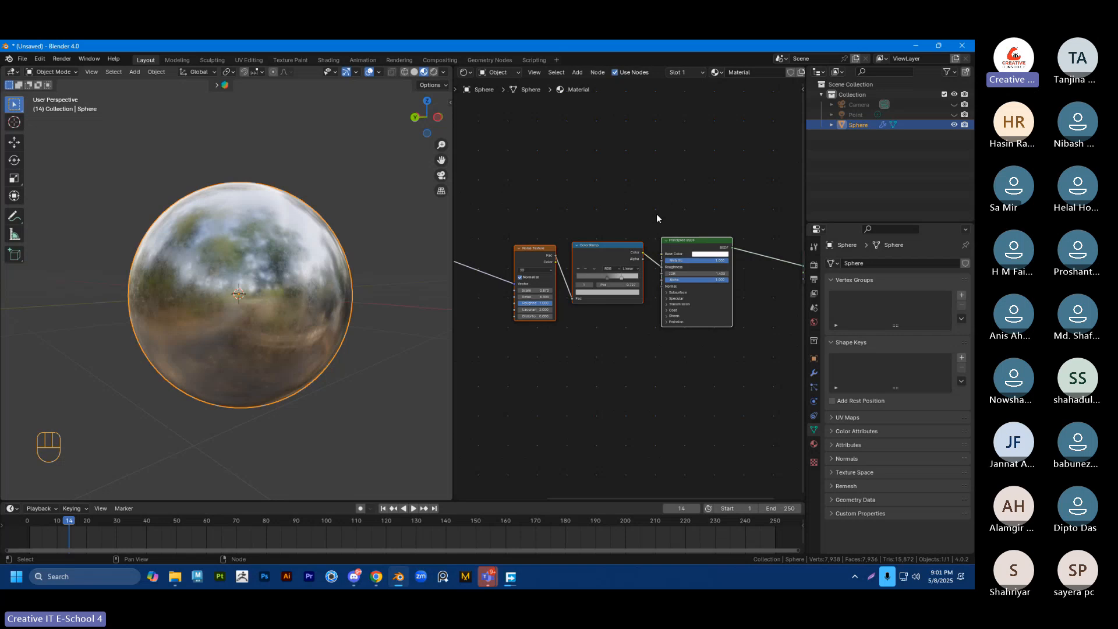
pyautogui.press('ctrl')
pyautogui.hotkey('ctrl', 'j')
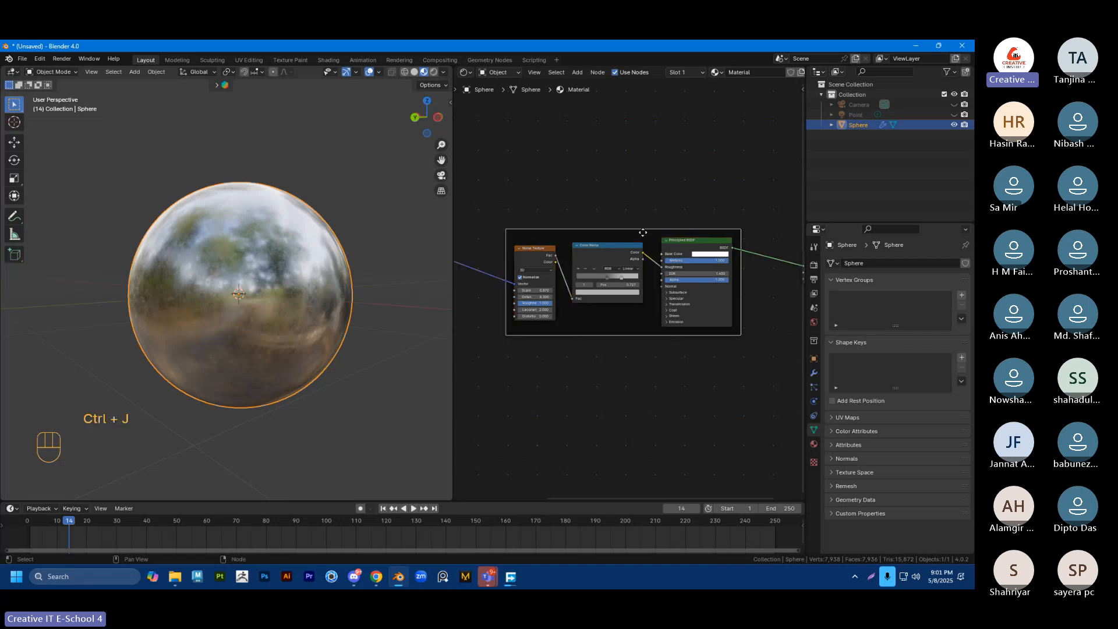
pyautogui.click(642, 227)
pyautogui.moveTo(636, 231)
pyautogui.mouseDown()
pyautogui.moveTo(631, 201)
pyautogui.moveTo(629, 234)
pyautogui.moveTo(640, 234)
pyautogui.mouseUp()
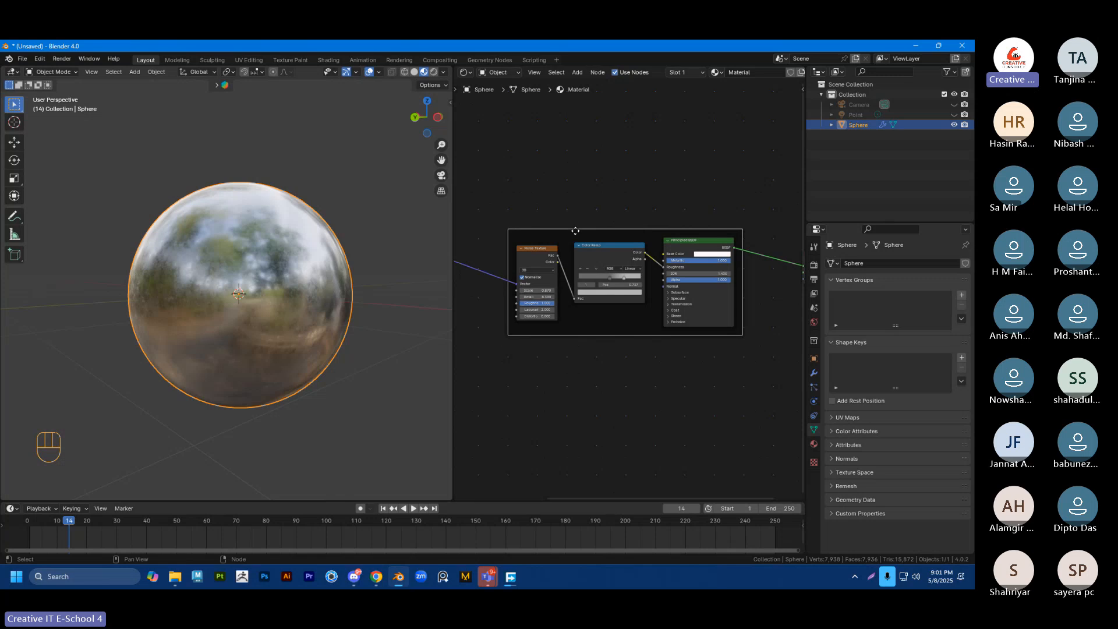
# Step: Label the new frame "Metal"
pyautogui.press('F2')
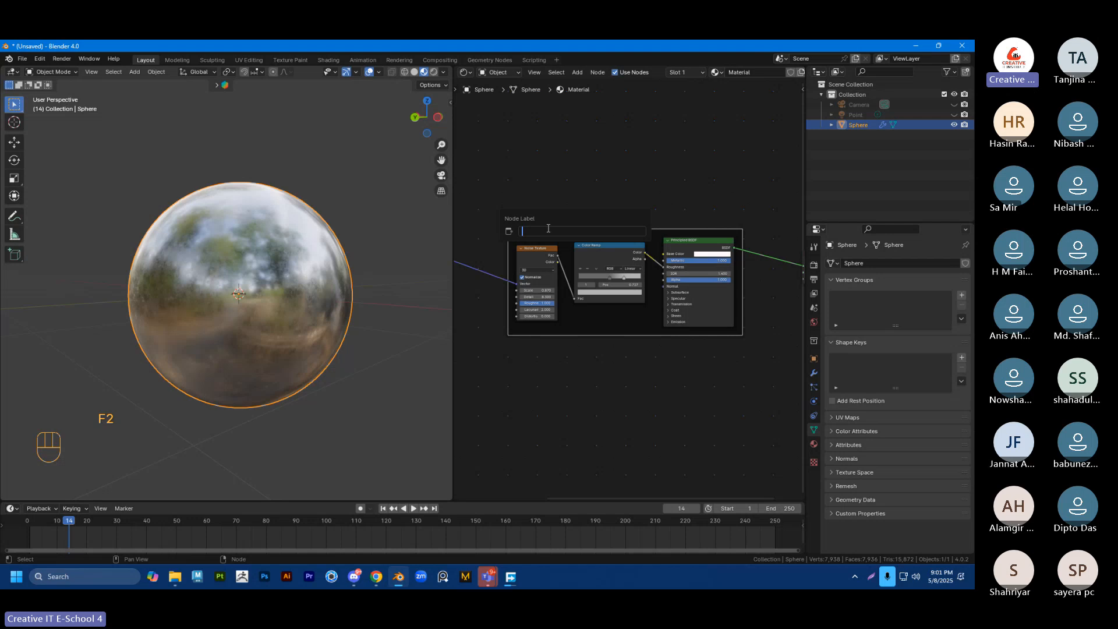
pyautogui.write('Metal')
pyautogui.press('Return')
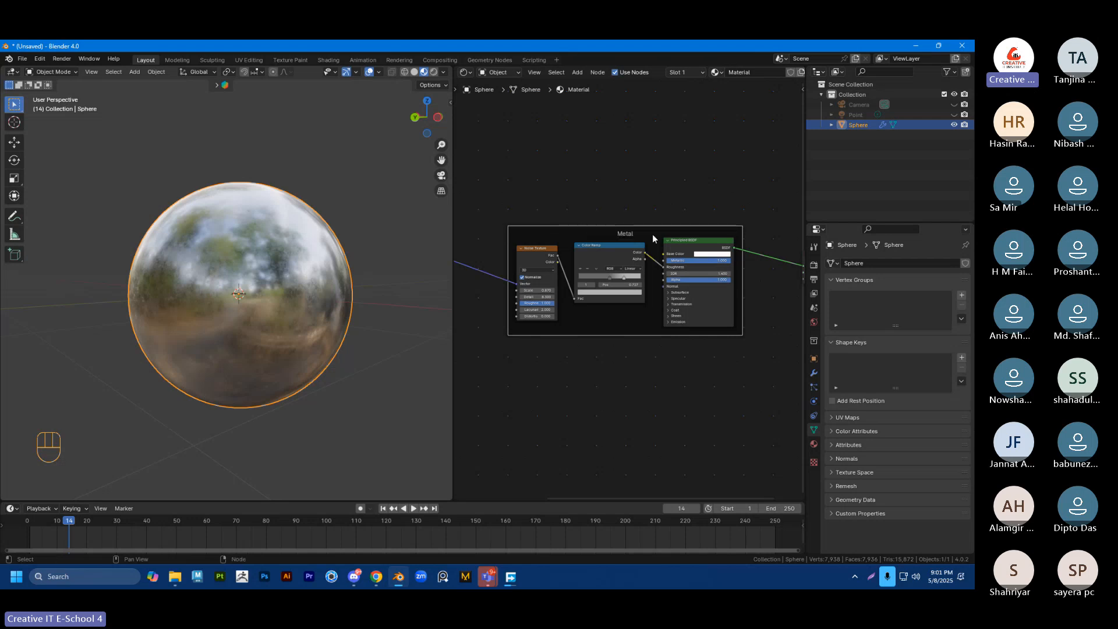
pyautogui.scroll(-3, 628, 232)
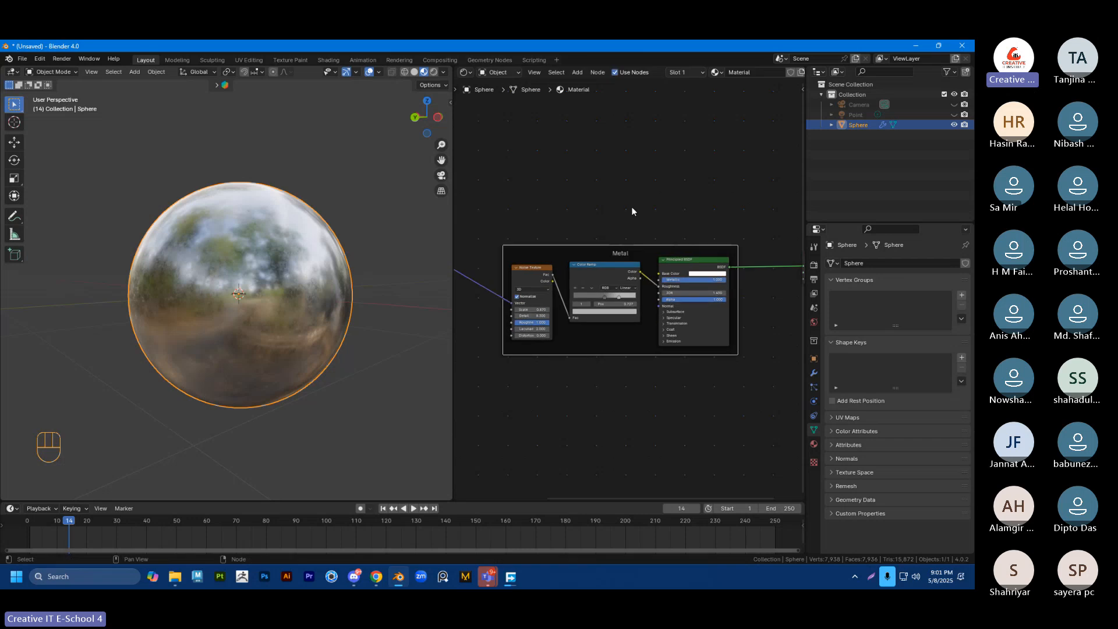
pyautogui.moveTo(621, 262)
pyautogui.mouseDown()
pyautogui.moveTo(615, 253)
pyautogui.moveTo(620, 263)
pyautogui.mouseUp()
pyautogui.scroll(4, 620, 243)
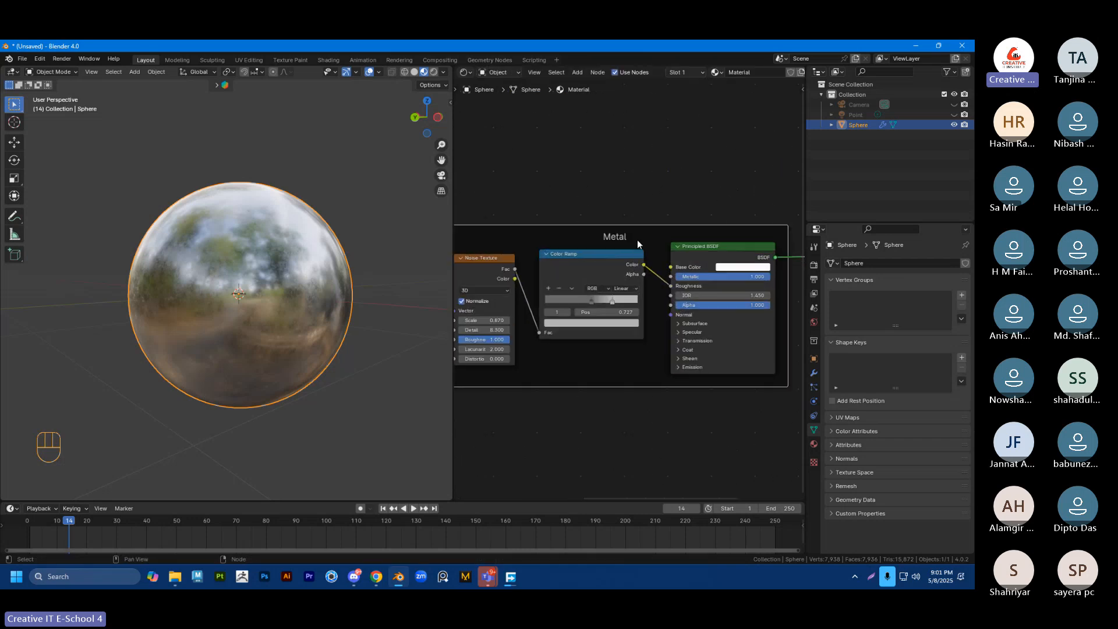
# Step: Widen the shader editor and display the node properties of the Metal frame
pyautogui.moveTo(452, 275); pyautogui.dragTo(383, 277)
pyautogui.scroll(-4, 595, 212)
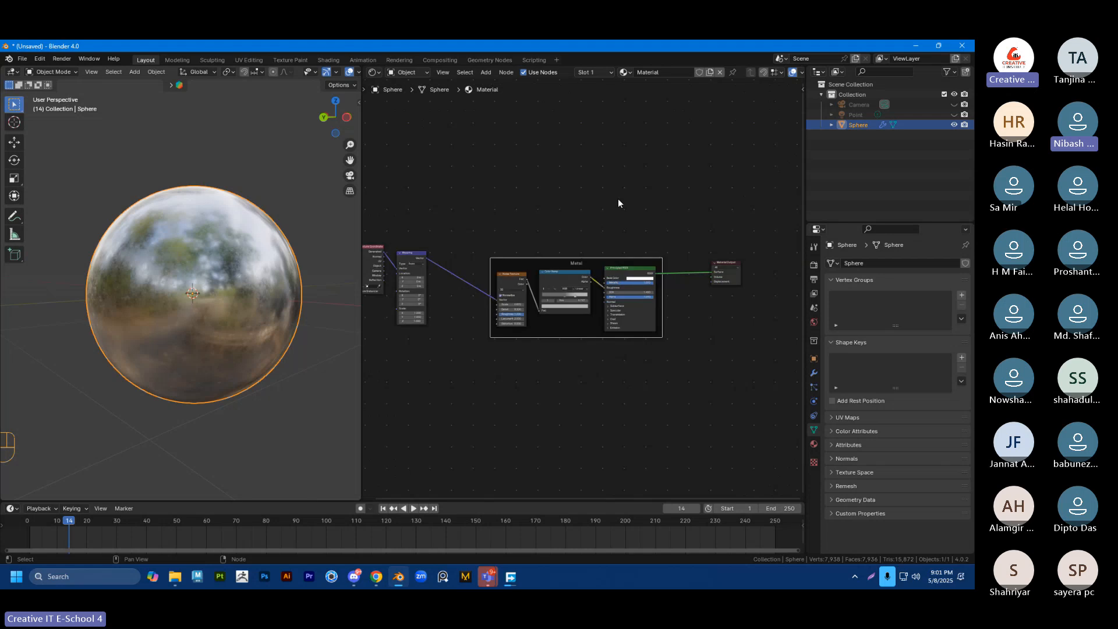
pyautogui.scroll(1, 611, 208)
pyautogui.scroll(1, 606, 245)
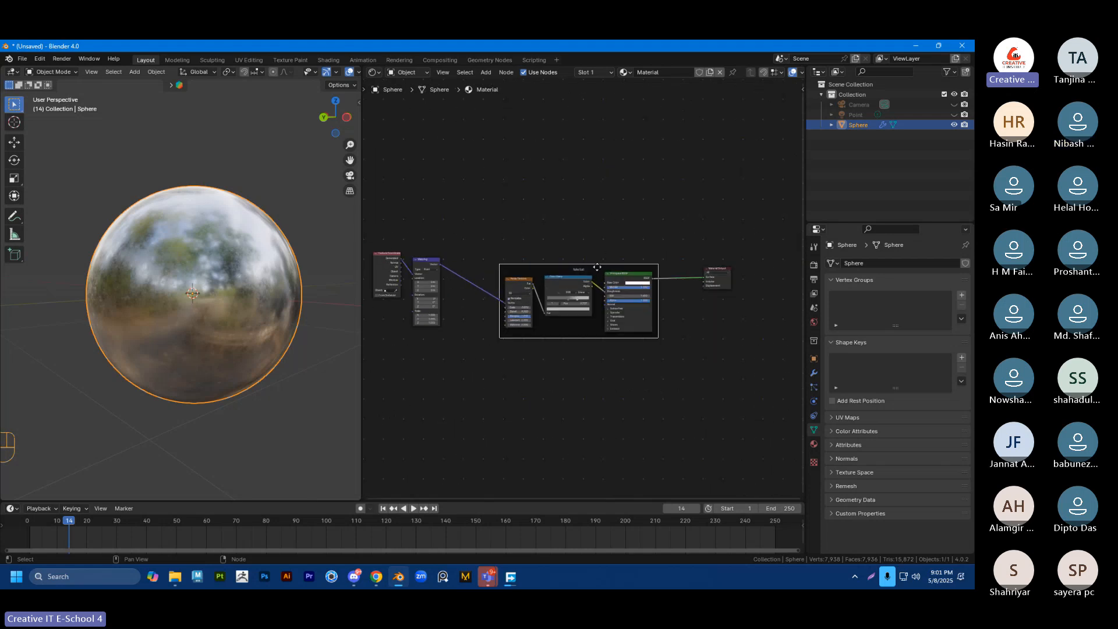
pyautogui.press('n')
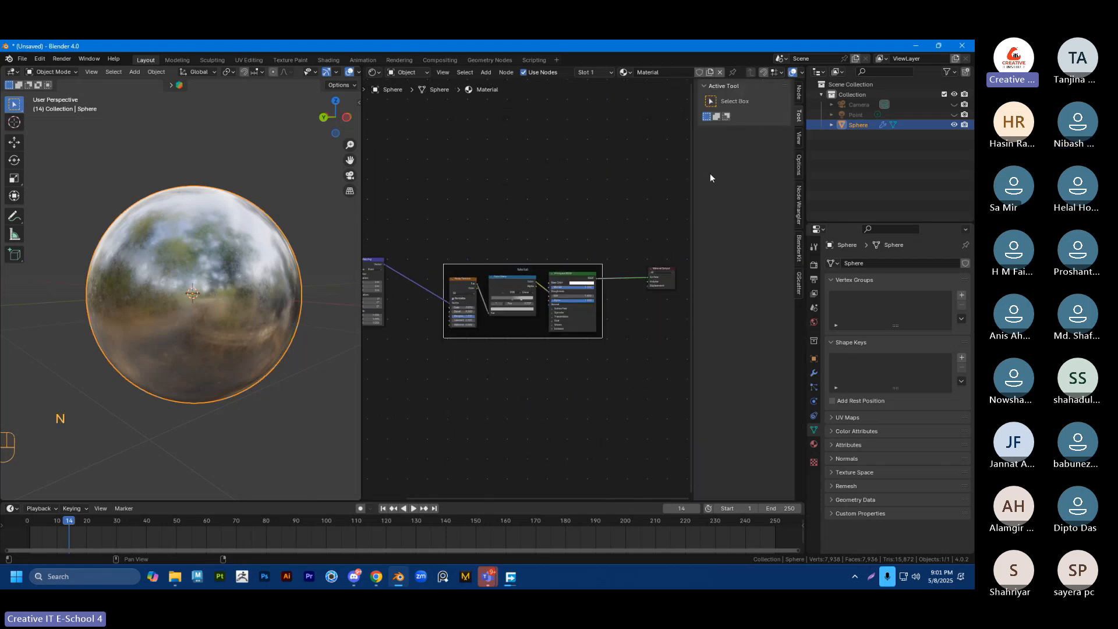
pyautogui.click(798, 94)
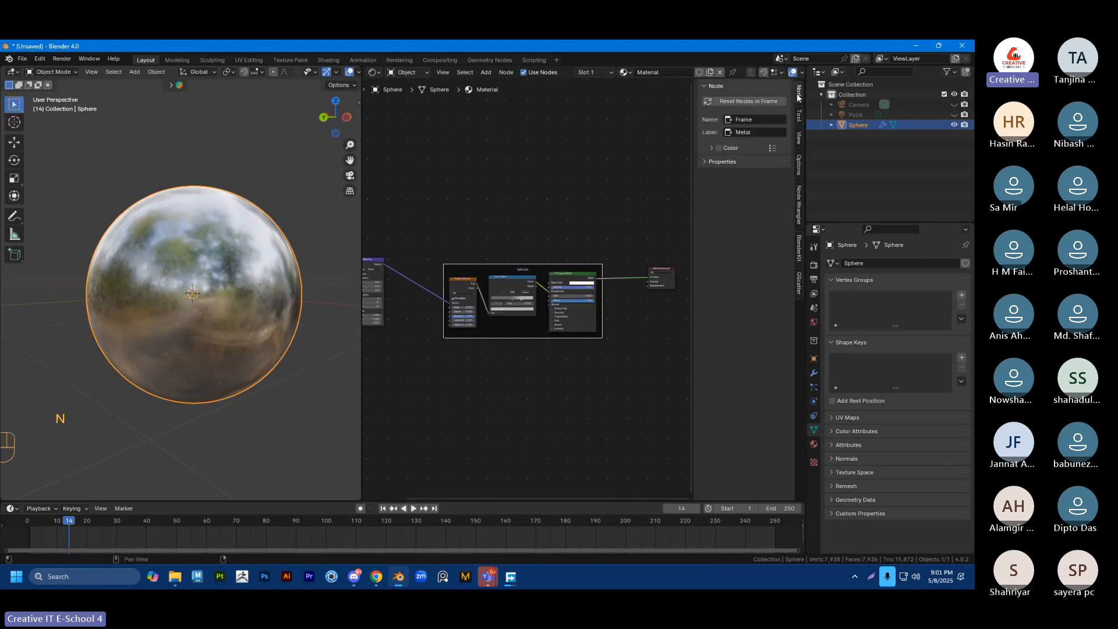
# Step: Enable the Metal frame's custom color and set it to a light grey with hue 0.906 and saturation 0.041
pyautogui.click(720, 148)
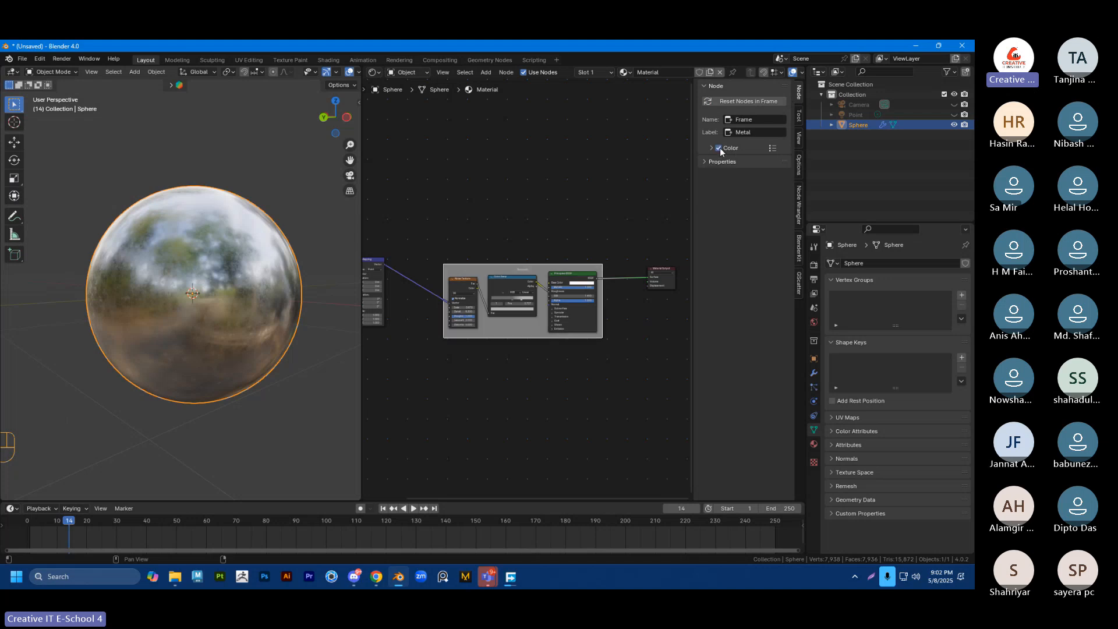
pyautogui.click(711, 148)
pyautogui.click(728, 163)
pyautogui.click(732, 214)
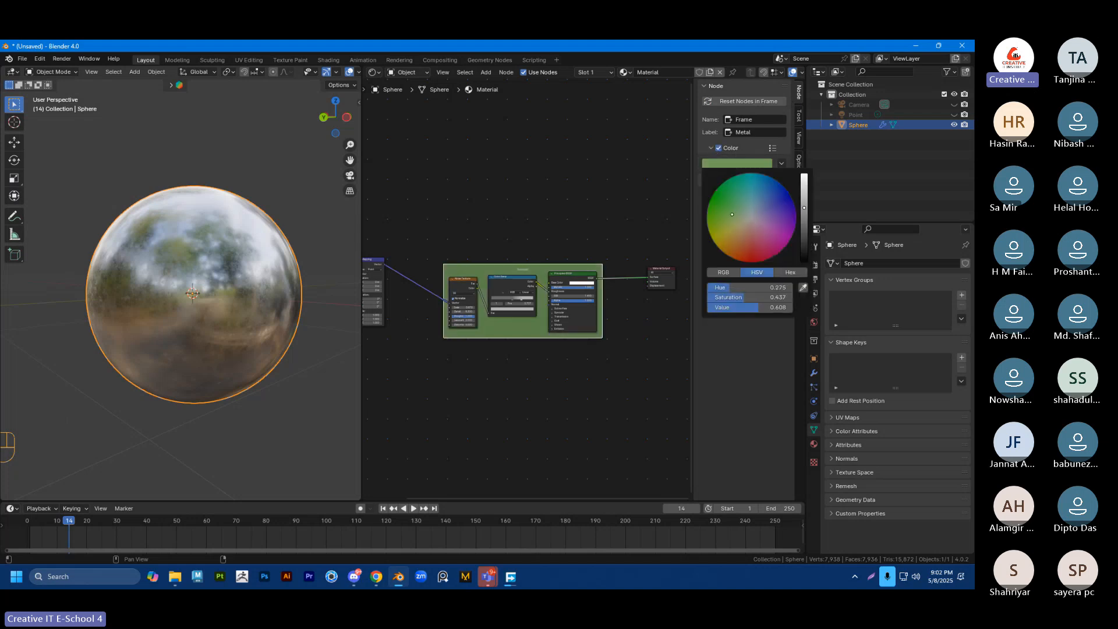
pyautogui.moveTo(732, 215); pyautogui.dragTo(752, 219)
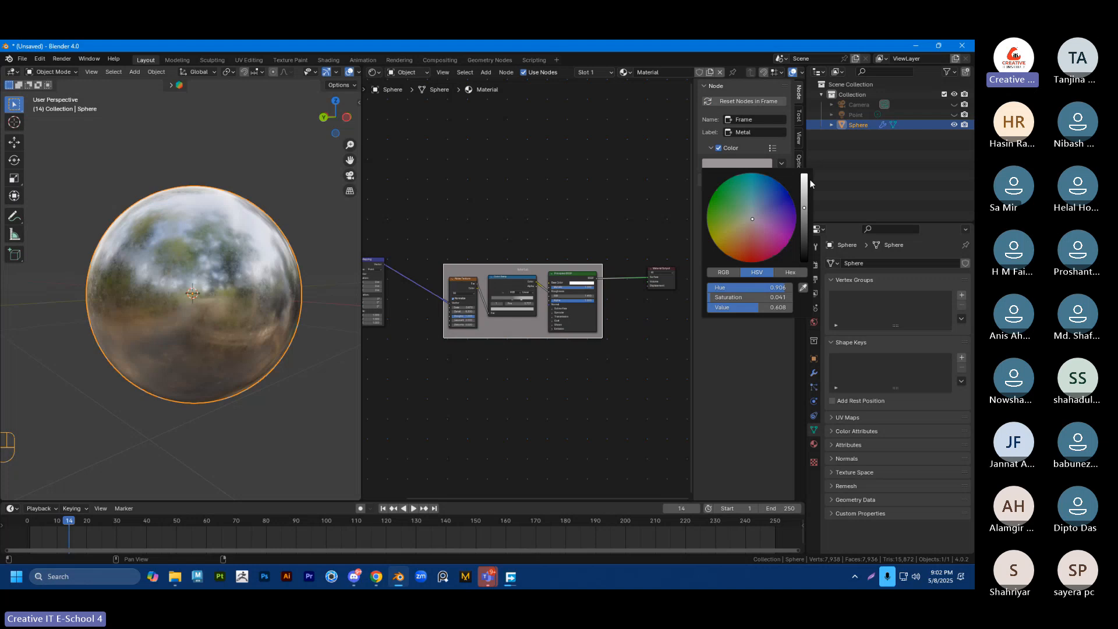
pyautogui.moveTo(805, 184); pyautogui.dragTo(804, 191)
pyautogui.scroll(3, 514, 303)
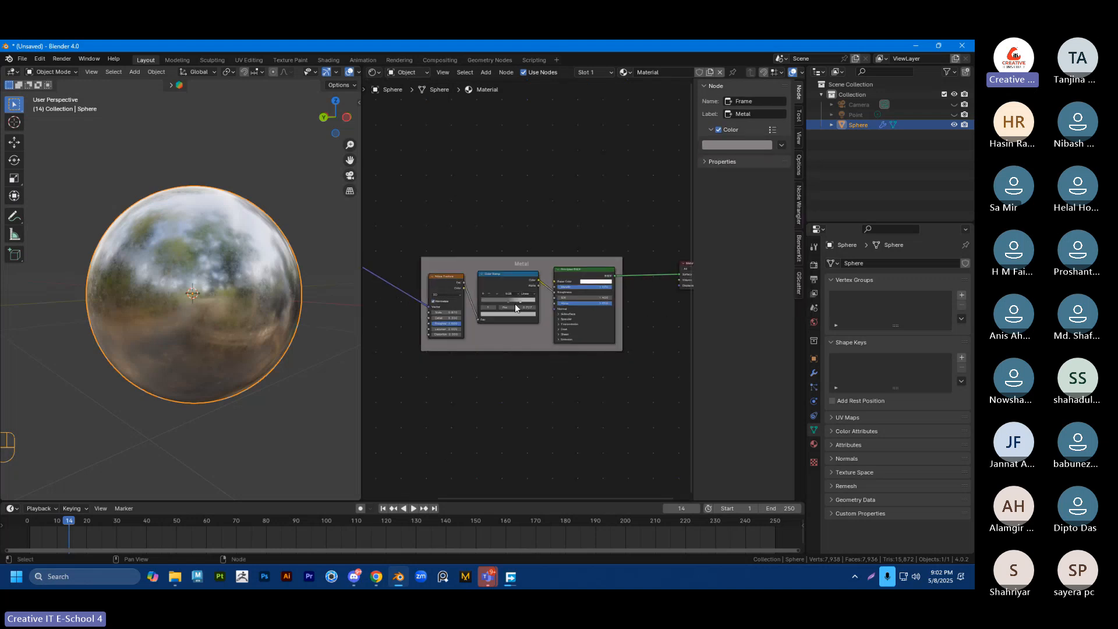
# Step: Move the Metal frame with its nodes to a lower spot in the node tree and deselect it
pyautogui.click(523, 248)
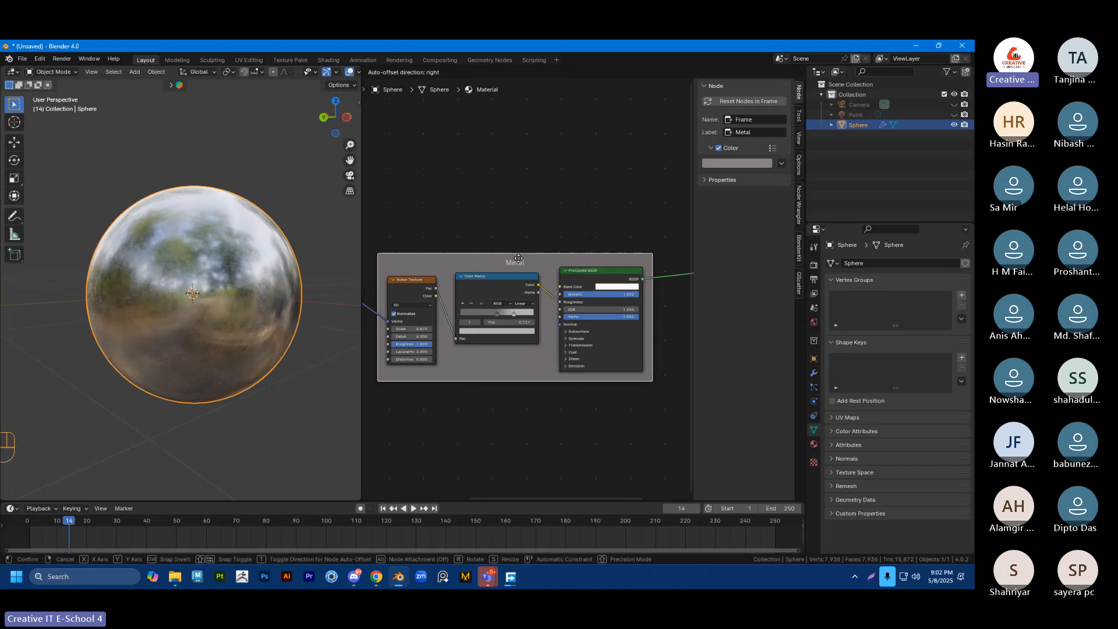
pyautogui.scroll(-3, 516, 235)
pyautogui.scroll(1, 520, 219)
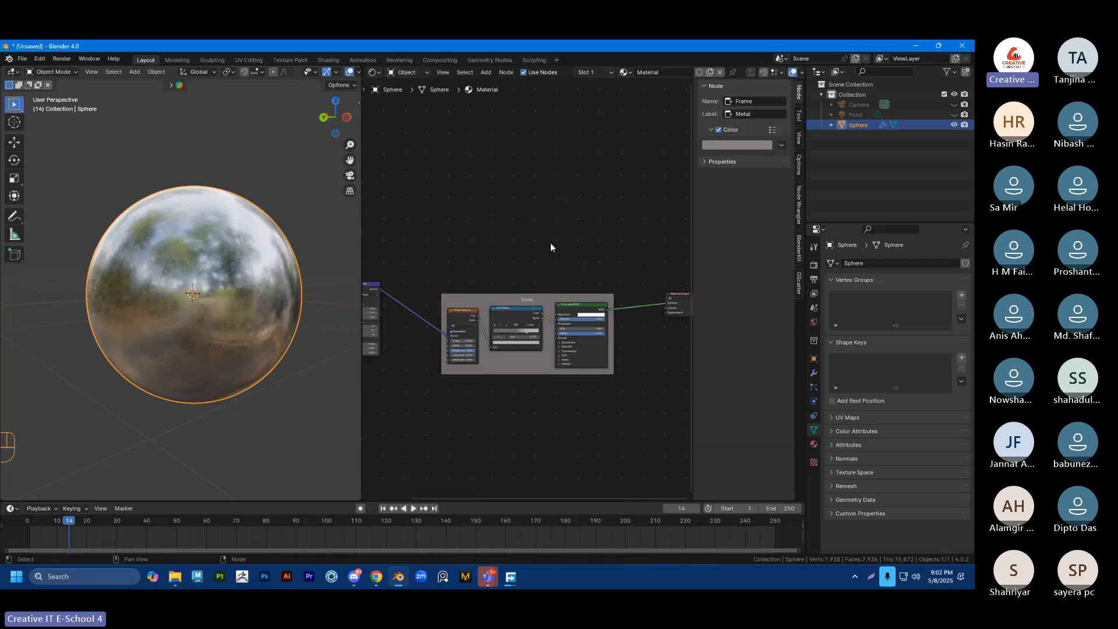
pyautogui.moveTo(524, 287); pyautogui.dragTo(520, 301, button='middle')
pyautogui.moveTo(519, 313); pyautogui.dragTo(512, 333)
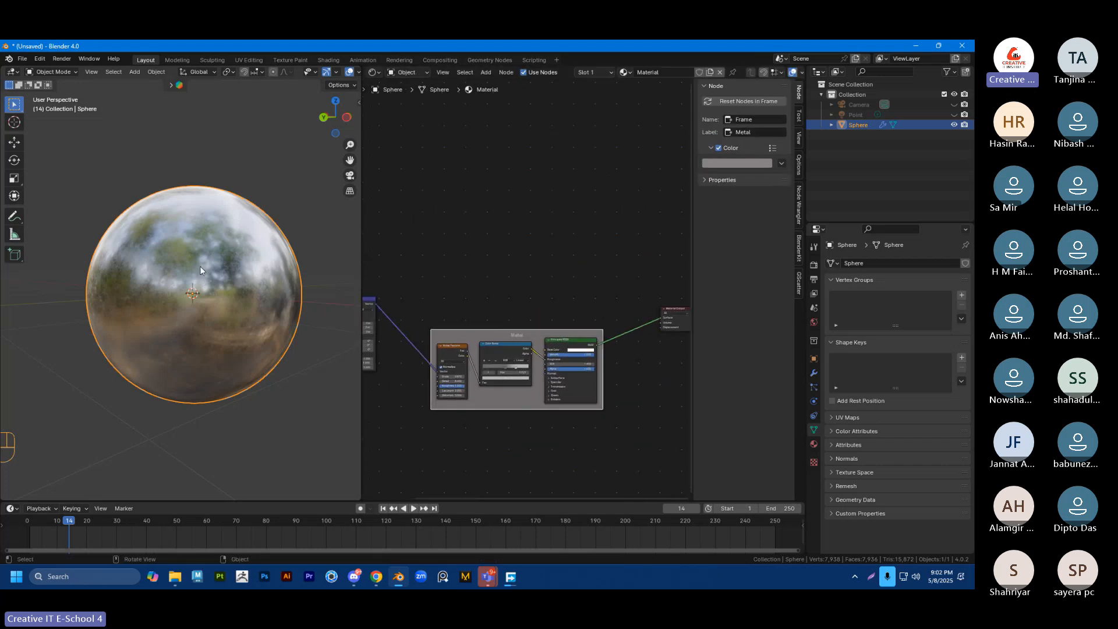
pyautogui.scroll(3, 200, 265)
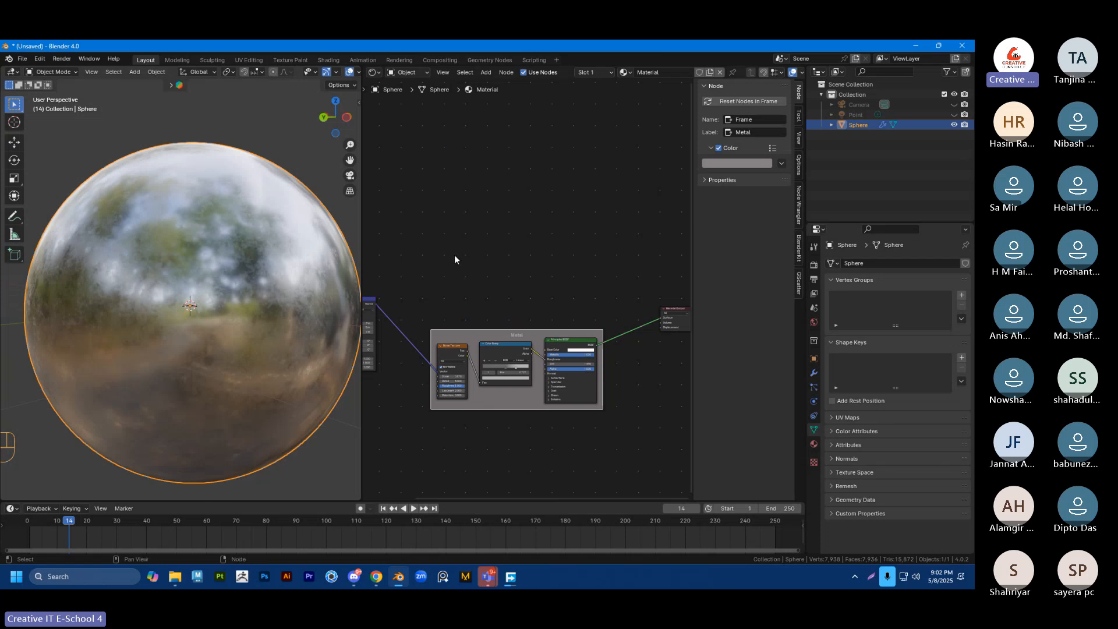
pyautogui.click(493, 229)
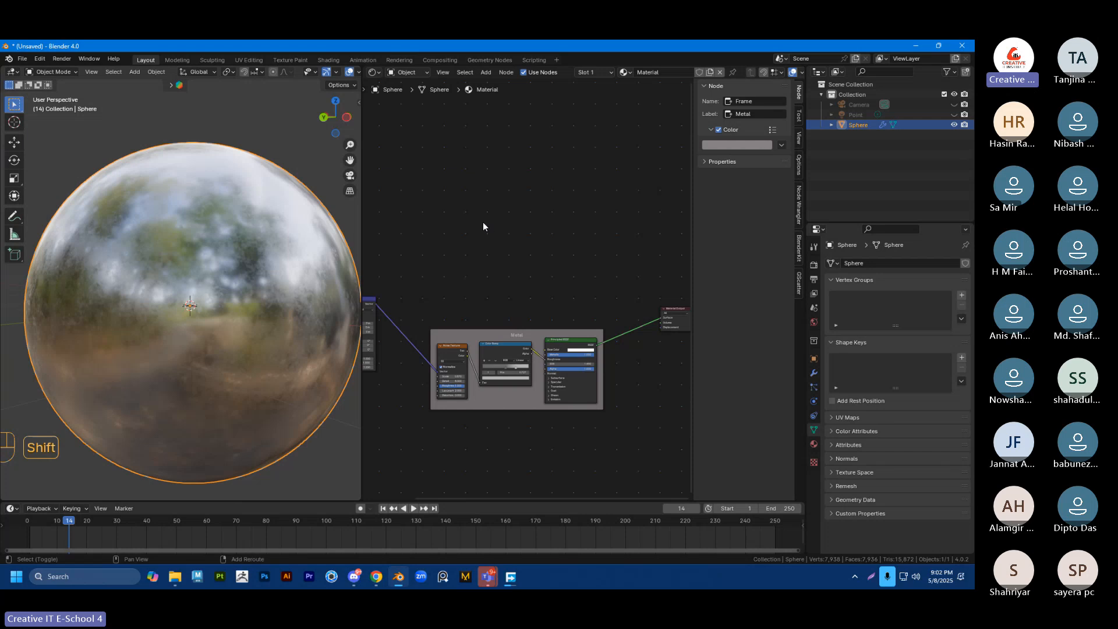
# Step: Add a Noise Texture node in the empty area above the Metal frame
pyautogui.hotkey('shift', 'a')
pyautogui.write('noise')
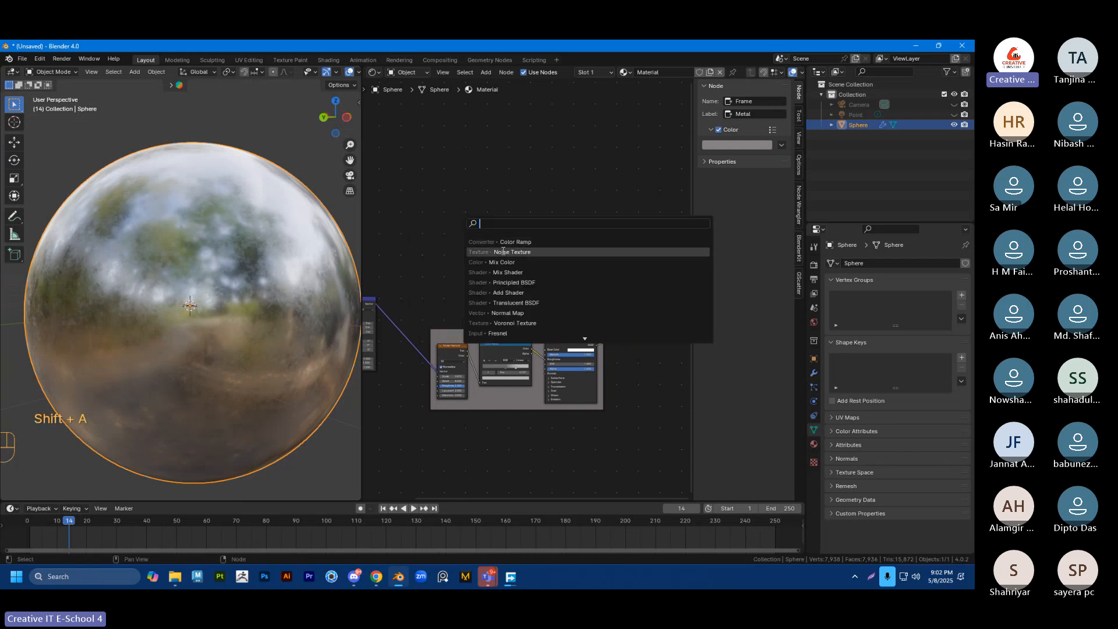
pyautogui.press('Return')
pyautogui.click(433, 211)
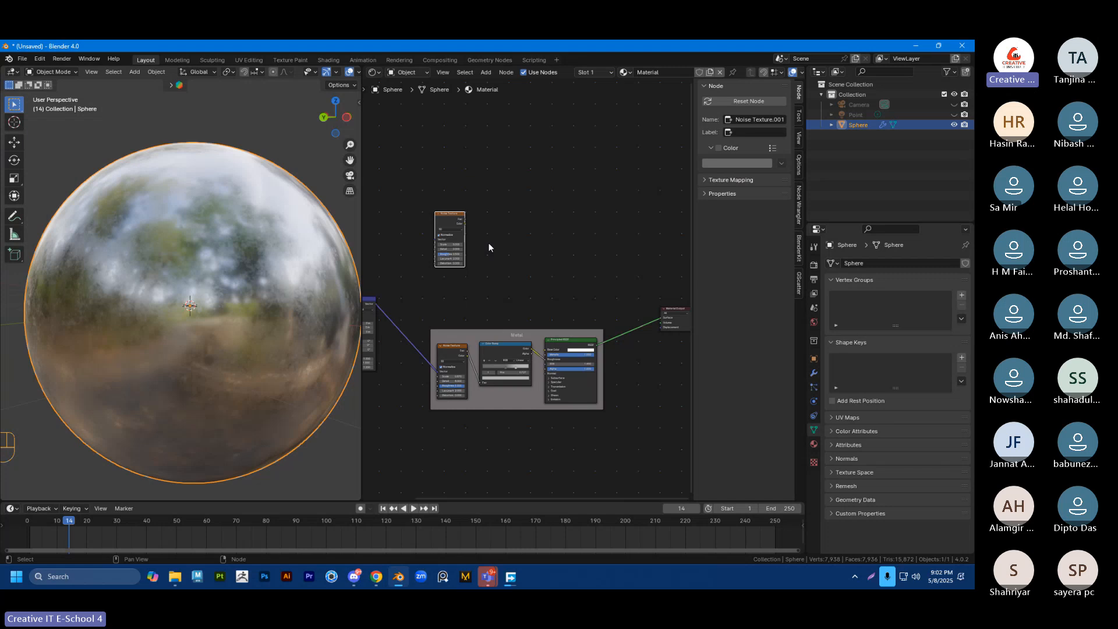
pyautogui.moveTo(446, 214); pyautogui.dragTo(443, 217)
pyautogui.scroll(1, 487, 222)
pyautogui.scroll(-2, 541, 244)
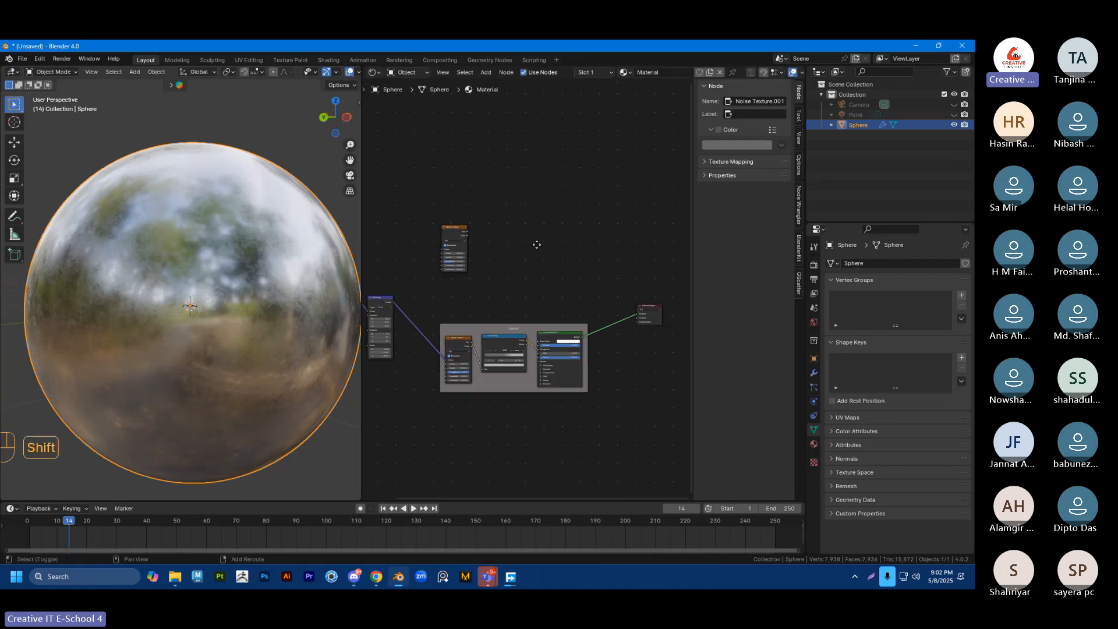
pyautogui.scroll(-2, 522, 259)
pyautogui.moveTo(523, 278); pyautogui.dragTo(566, 265, button='middle')
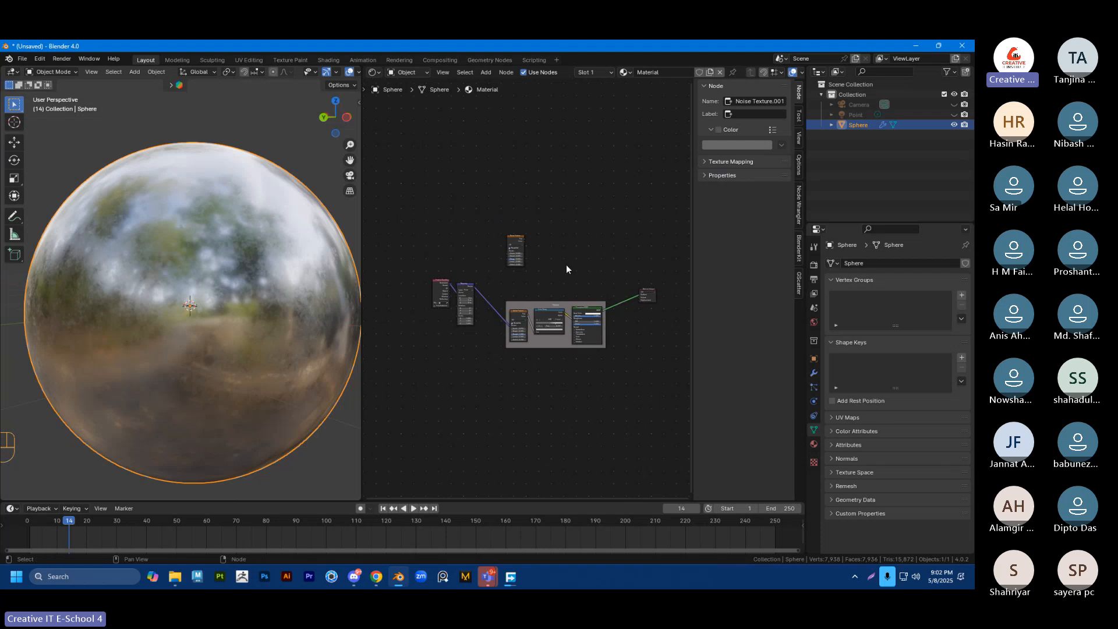
pyautogui.scroll(1, 527, 265)
# Step: Slightly reposition the Metal frame and the new Noise Texture in the maximized shader editor, and restore the split layout
pyautogui.hotkey('ctrl', 'space')
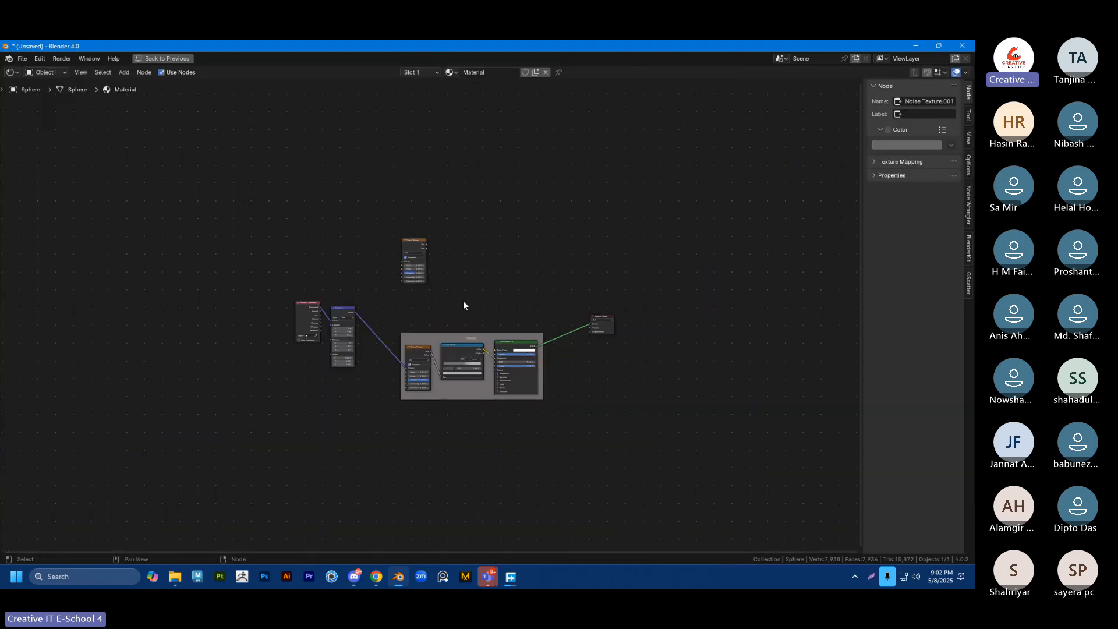
pyautogui.scroll(3, 463, 302)
pyautogui.scroll(2, 504, 331)
pyautogui.scroll(-1, 183, 239)
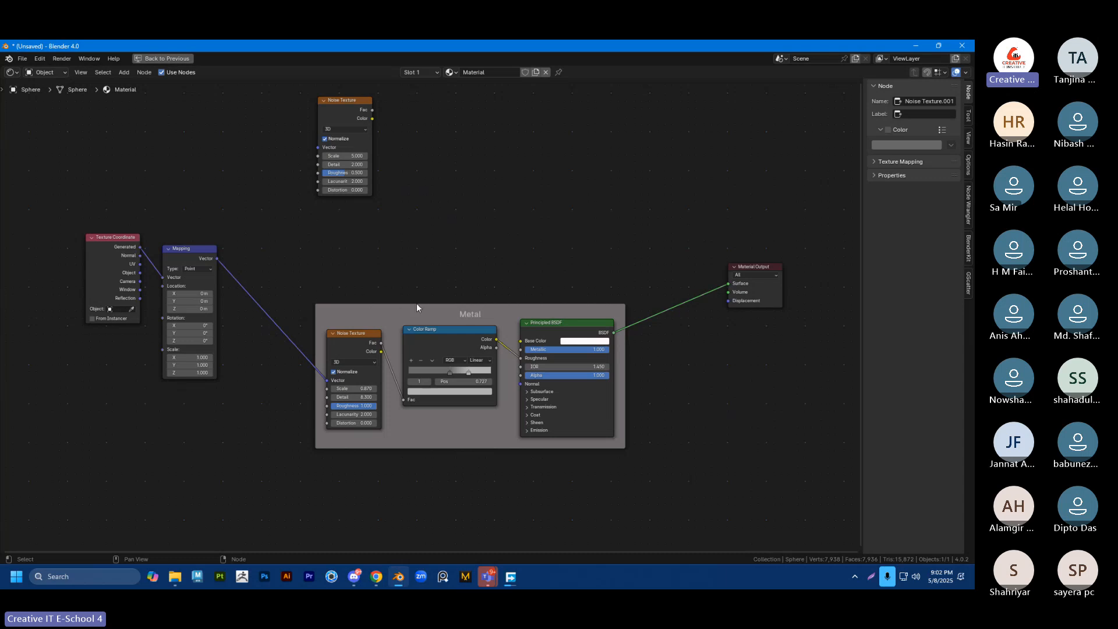
pyautogui.moveTo(417, 304); pyautogui.dragTo(407, 310)
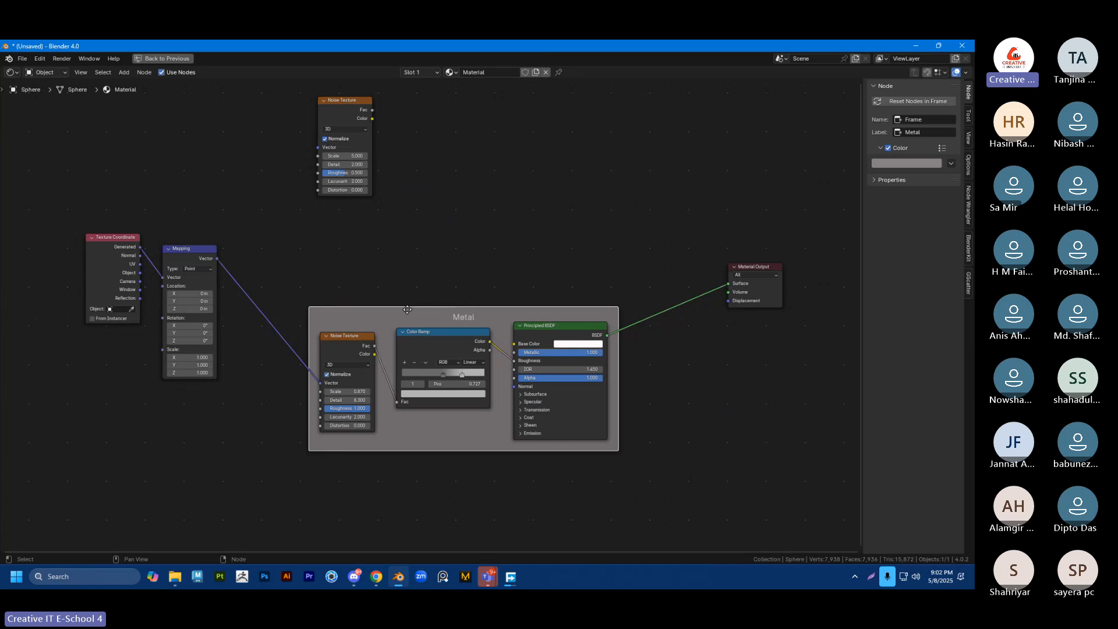
pyautogui.scroll(-1, 396, 227)
pyautogui.moveTo(384, 176); pyautogui.dragTo(385, 194, button='middle')
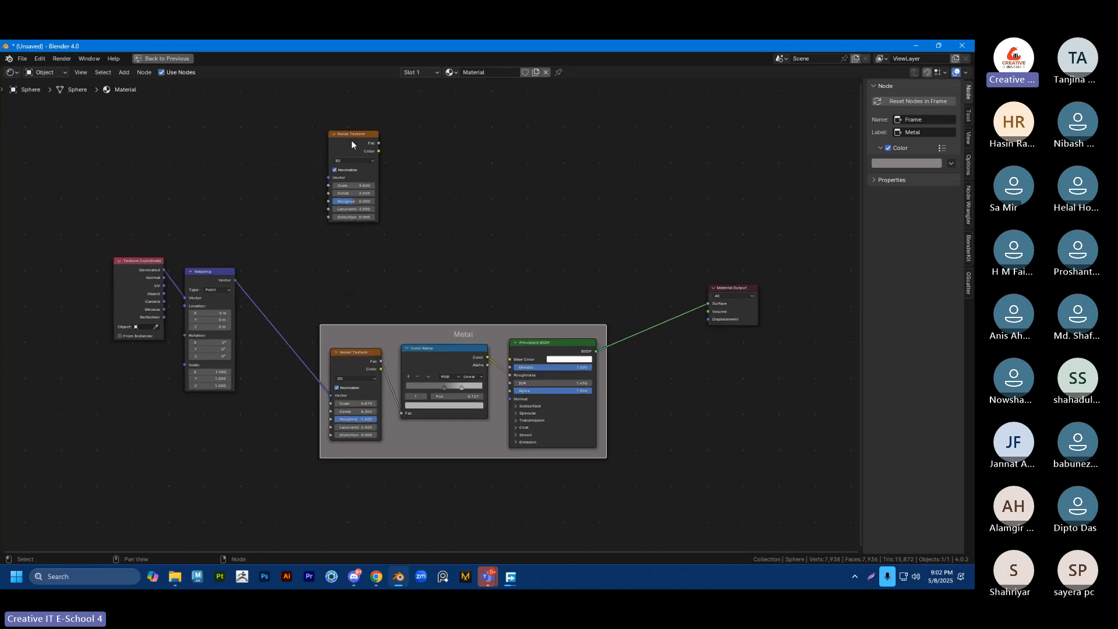
pyautogui.moveTo(352, 137); pyautogui.dragTo(353, 140)
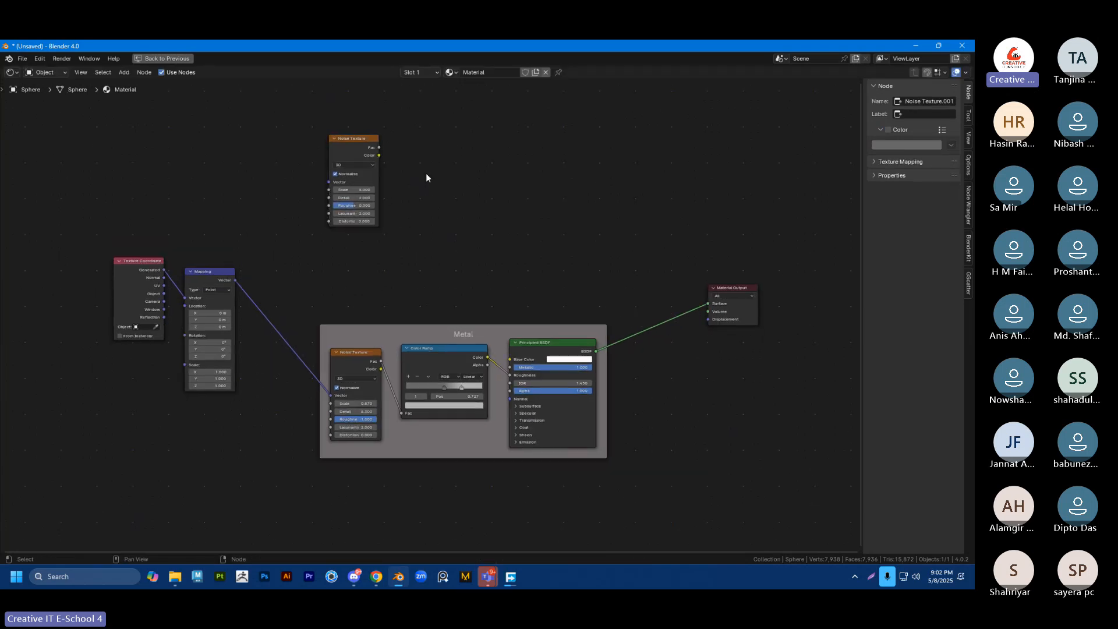
pyautogui.hotkey('ctrl', 'space')
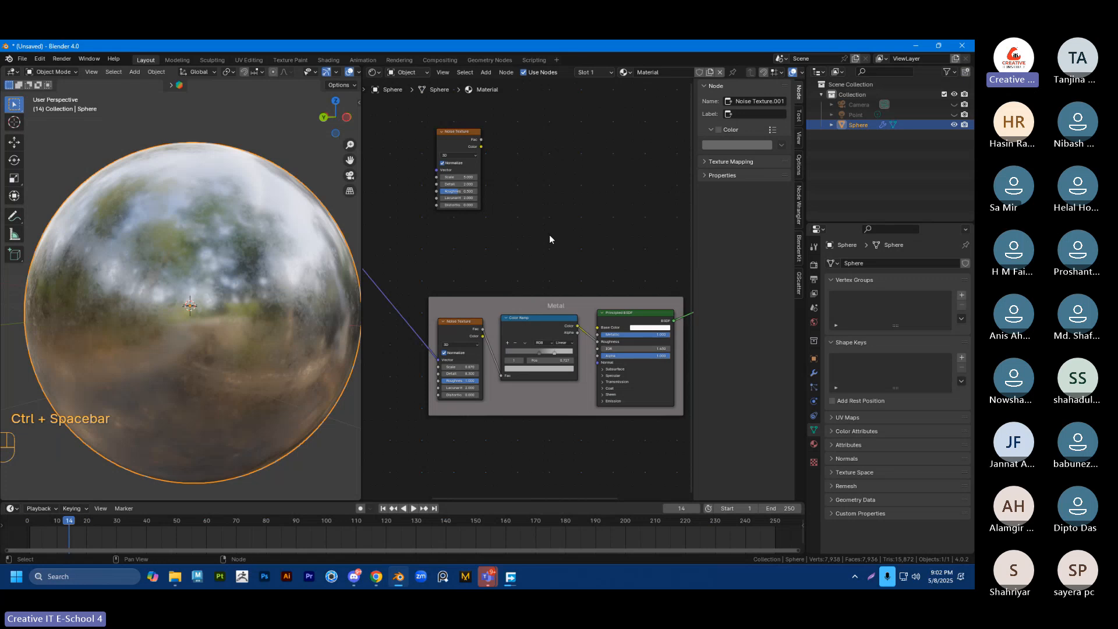
# Step: Add a Principled BSDF above the Metal frame and connect the new Noise Texture's Color output to its Base Color
pyautogui.keyDown('shift'); pyautogui.moveTo(550, 234); pyautogui.dragTo(542, 187, button='middle'); pyautogui.keyUp('shift')
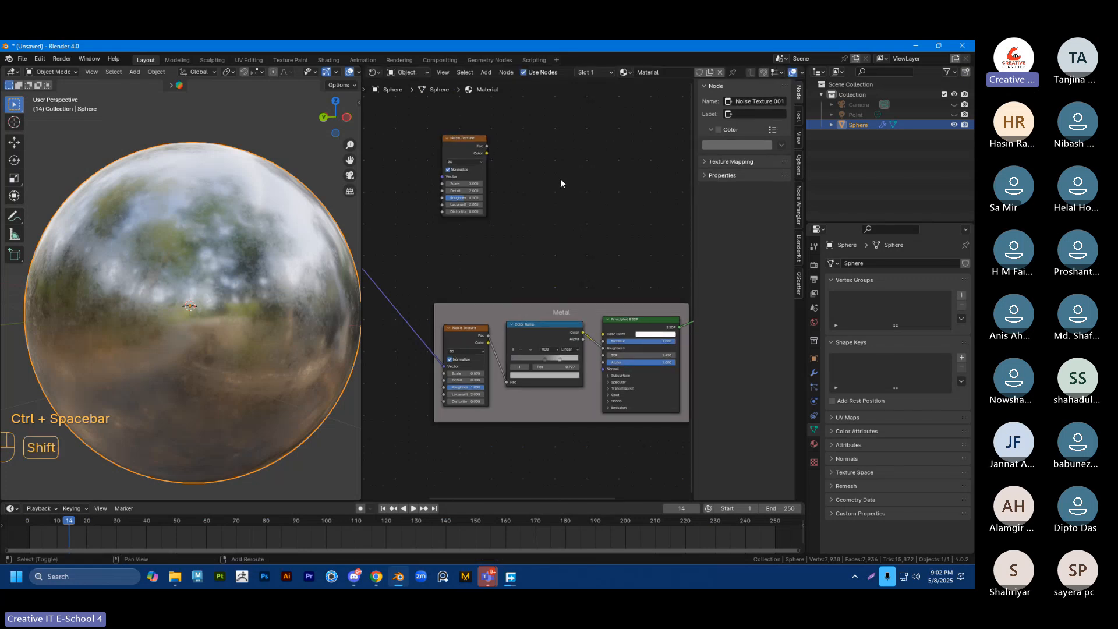
pyautogui.hotkey('shift', 'a')
pyautogui.hotkey('shift', 'a')
pyautogui.click(573, 182)
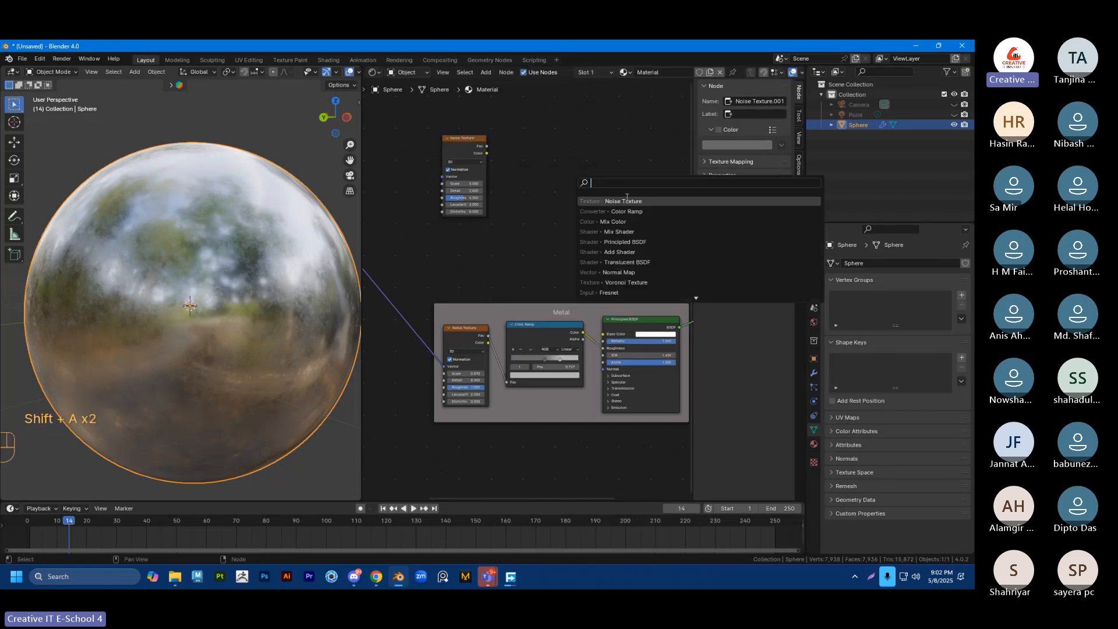
pyautogui.click(621, 241)
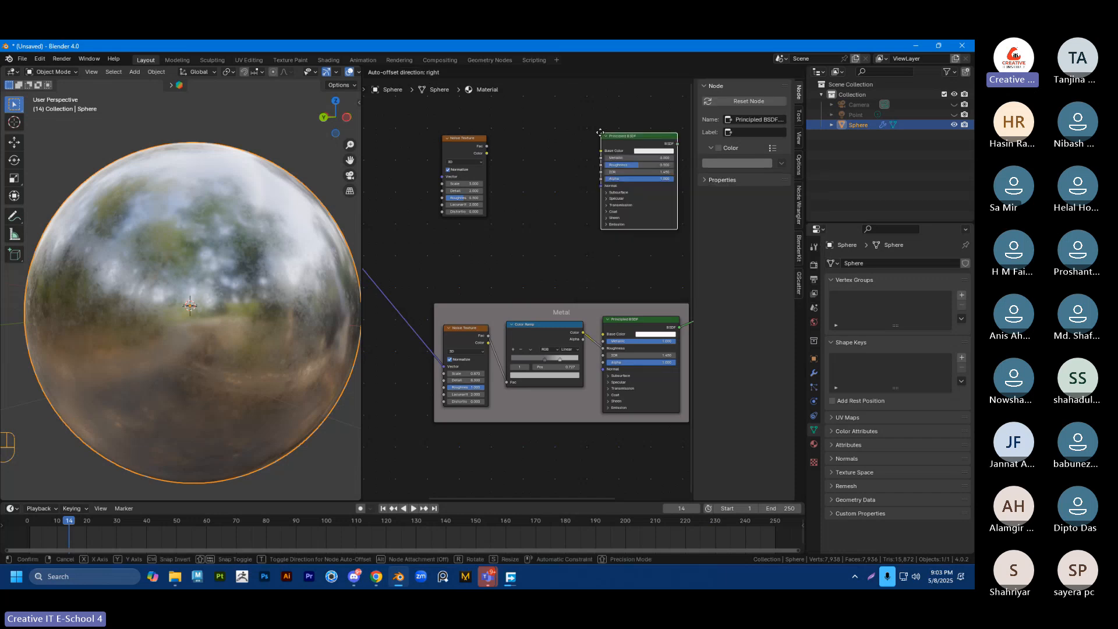
pyautogui.click(599, 242)
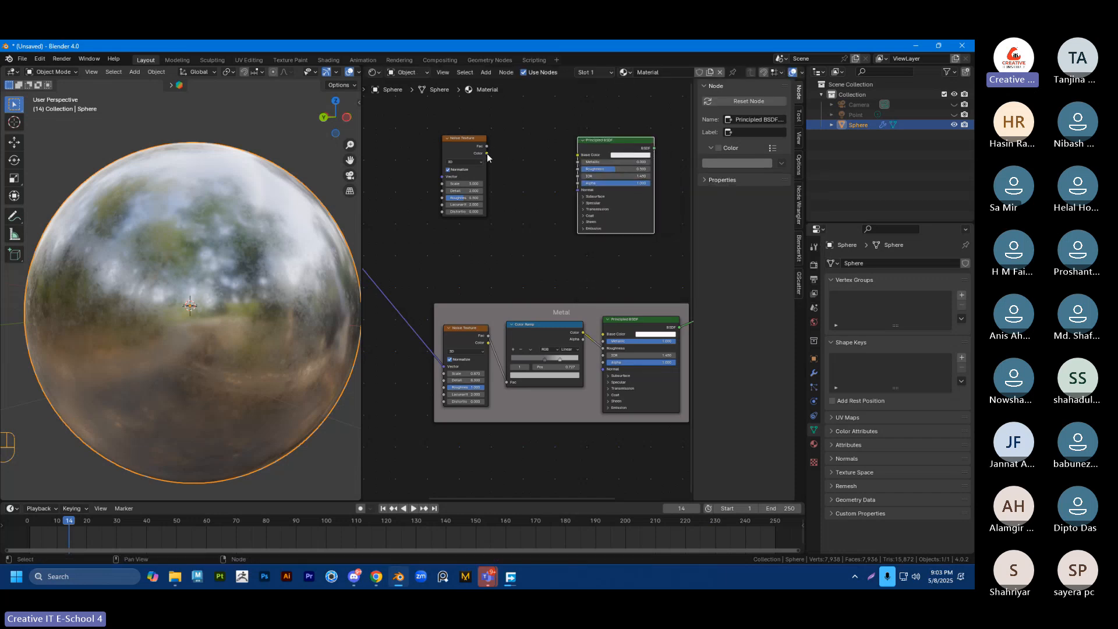
pyautogui.moveTo(487, 153); pyautogui.dragTo(575, 155)
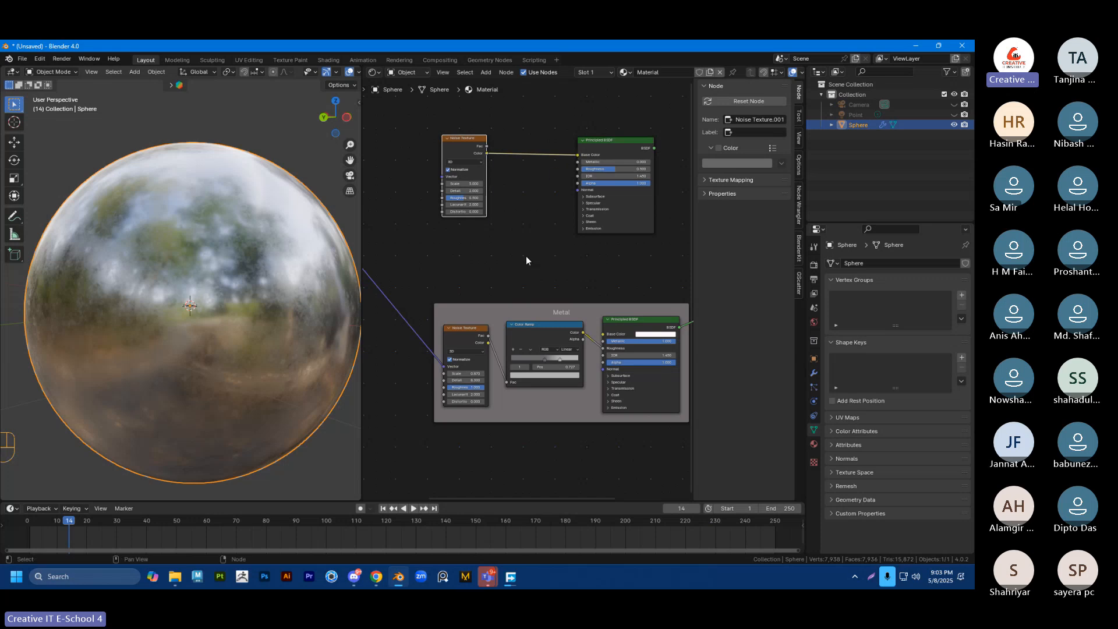
# Step: Connect the new Principled BSDF above the frame to the Material Output's surface
pyautogui.scroll(-1, 544, 208)
pyautogui.keyDown('shift'); pyautogui.moveTo(543, 207); pyautogui.dragTo(498, 219, button='middle'); pyautogui.keyUp('shift')
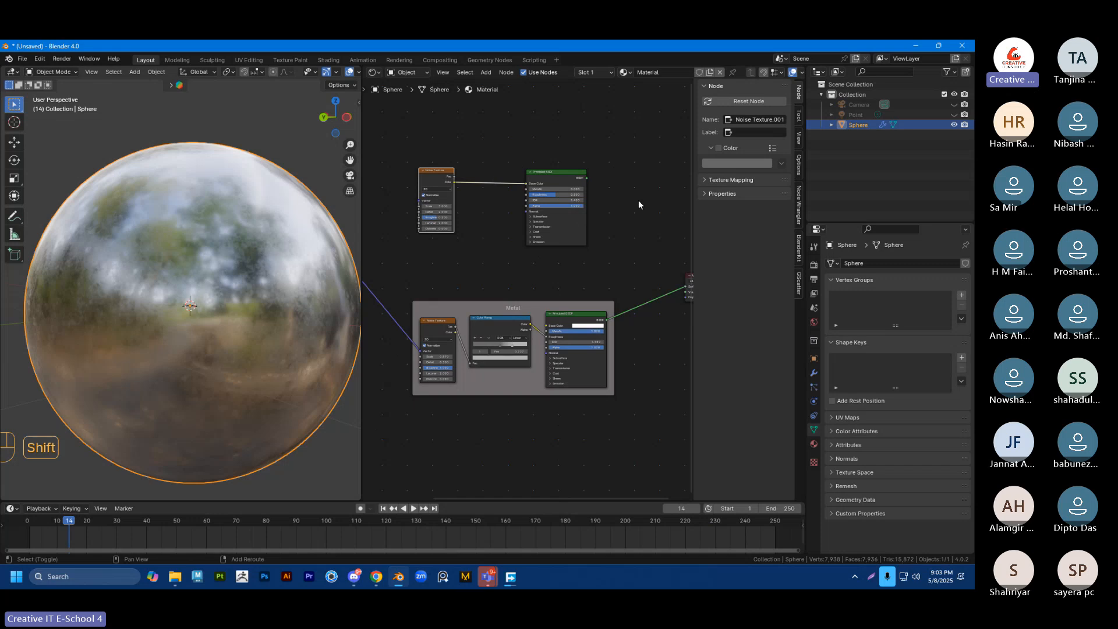
pyautogui.keyDown('shift'); pyautogui.moveTo(638, 201); pyautogui.dragTo(615, 203, button='middle'); pyautogui.keyUp('shift')
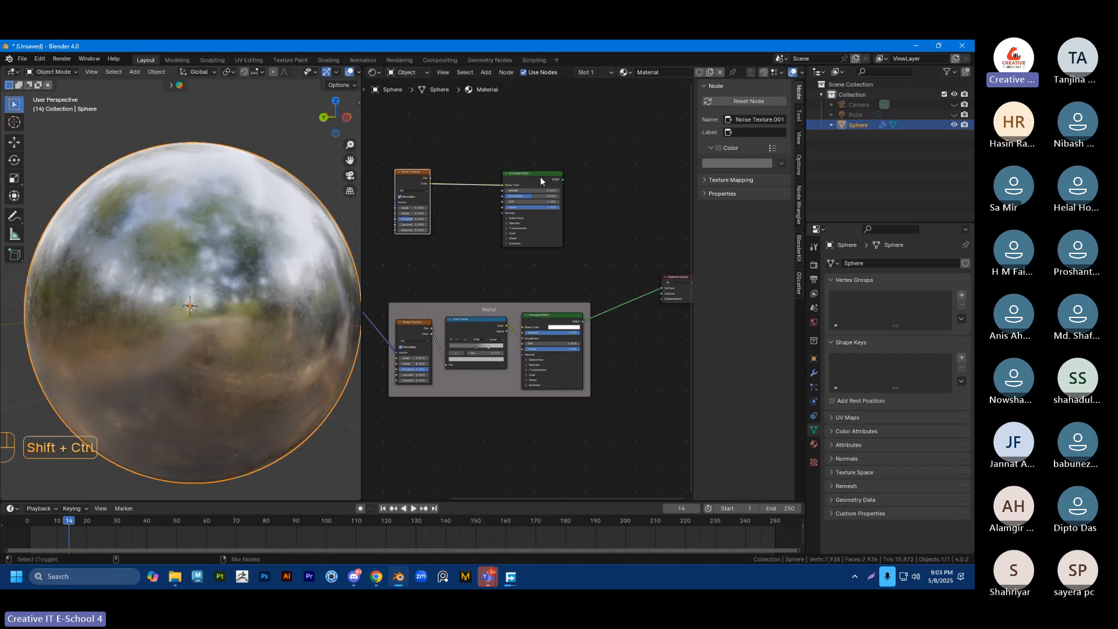
pyautogui.keyDown('ctrl'); pyautogui.keyDown('shift'); pyautogui.click(539, 176); pyautogui.keyUp('shift'); pyautogui.keyUp('ctrl')
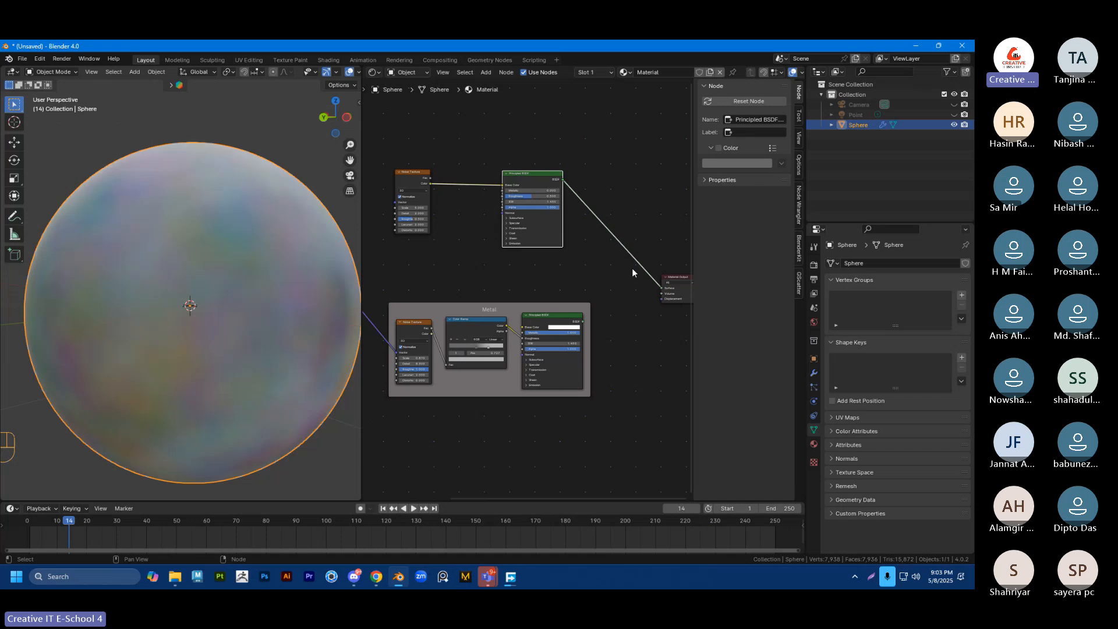
# Step: Compare both materials on the sphere by alternating the Material Output between the Metal frame's Principled BSDF and the new one
pyautogui.keyDown('ctrl'); pyautogui.keyDown('shift'); pyautogui.click(553, 318); pyautogui.keyUp('shift'); pyautogui.keyUp('ctrl')
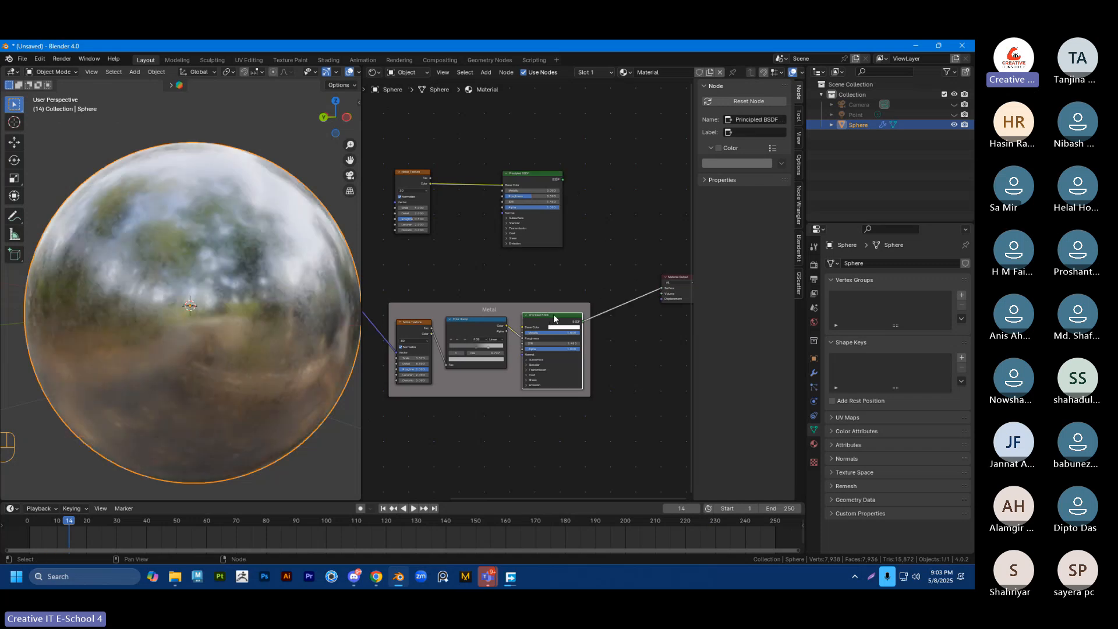
pyautogui.keyDown('ctrl'); pyautogui.keyDown('shift'); pyautogui.click(537, 176); pyautogui.keyUp('shift'); pyautogui.keyUp('ctrl')
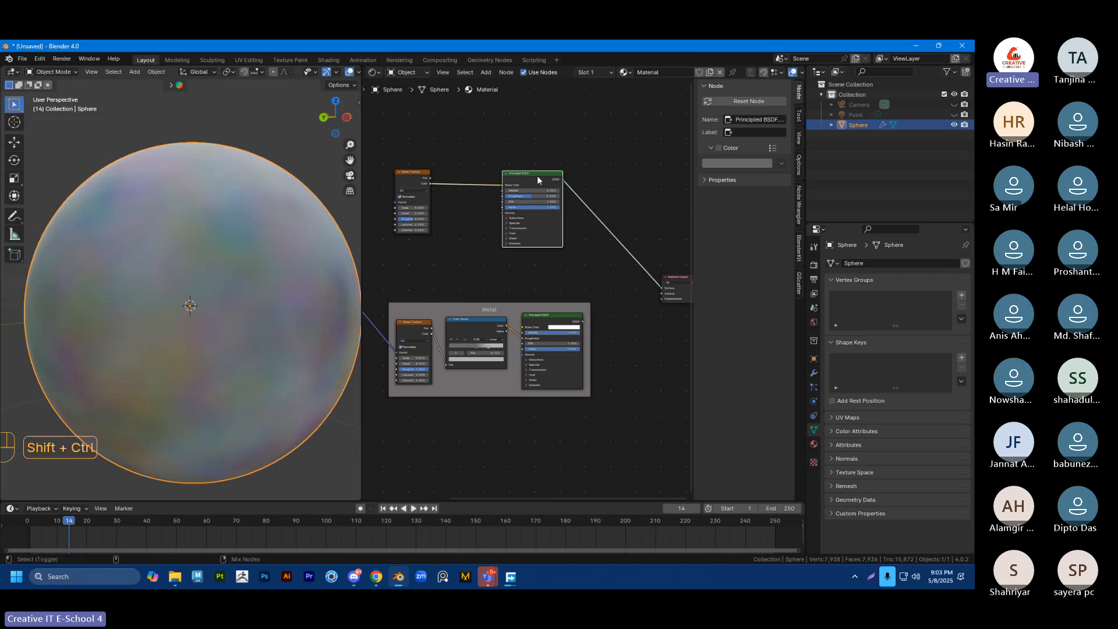
pyautogui.keyDown('ctrl'); pyautogui.keyDown('shift'); pyautogui.click(556, 322); pyautogui.keyUp('shift'); pyautogui.keyUp('ctrl')
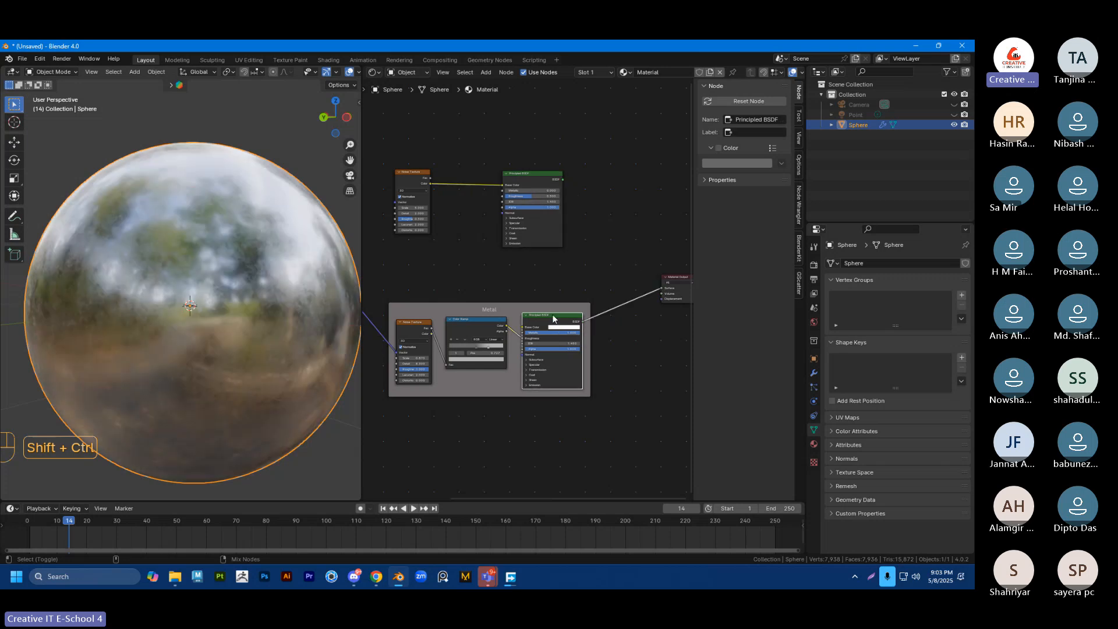
pyautogui.keyDown('ctrl'); pyautogui.keyDown('shift'); pyautogui.click(542, 180); pyautogui.keyUp('shift'); pyautogui.keyUp('ctrl')
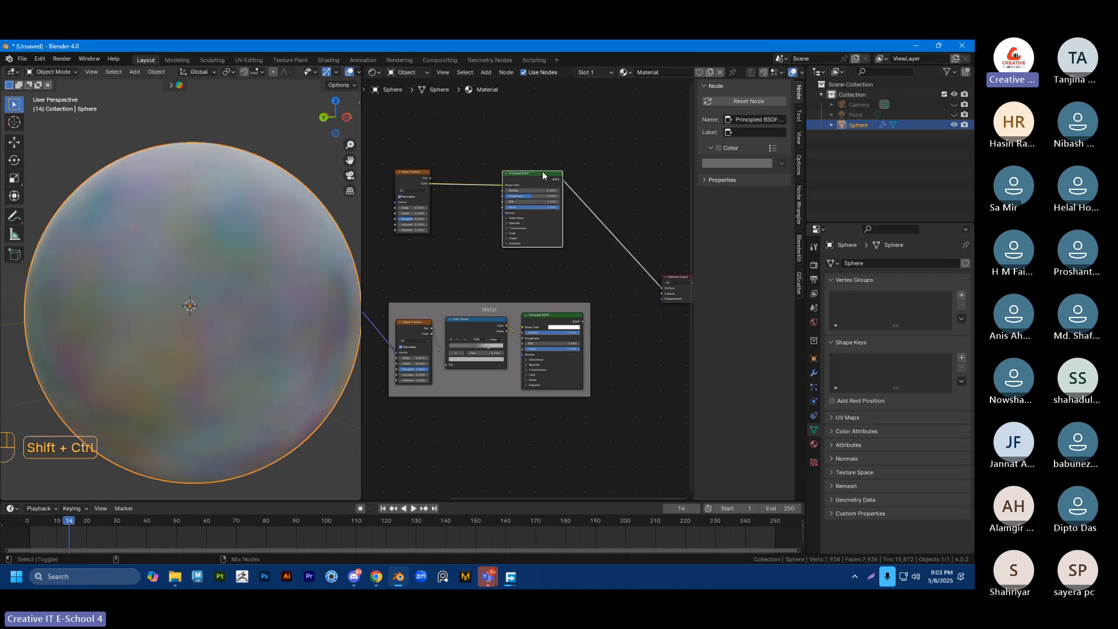
pyautogui.keyDown('ctrl'); pyautogui.keyDown('shift'); pyautogui.click(545, 324); pyautogui.keyUp('shift'); pyautogui.keyUp('ctrl')
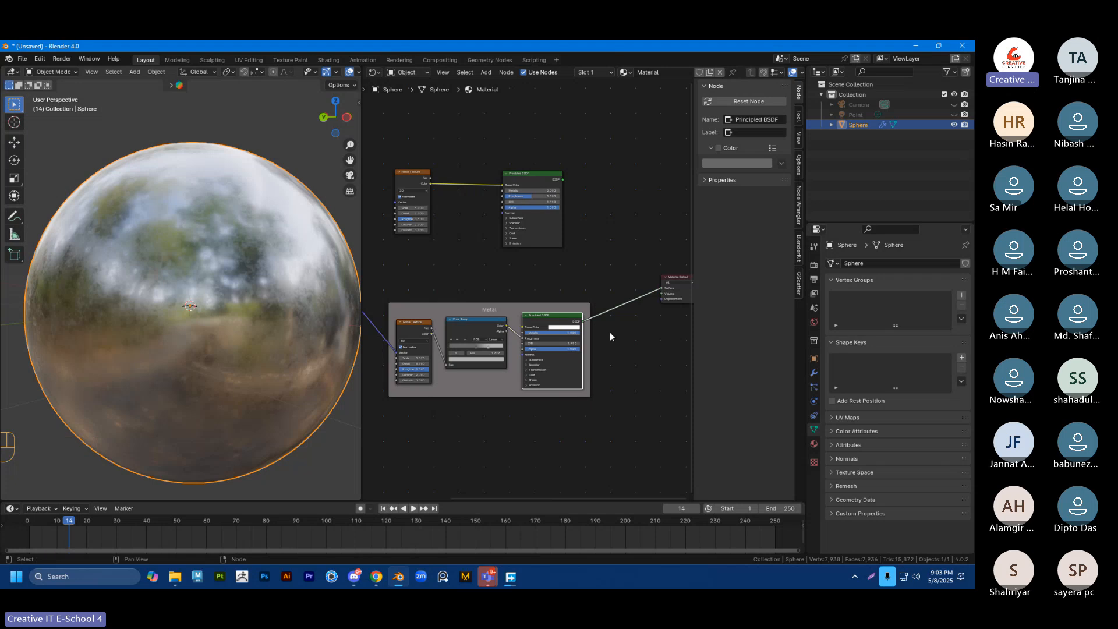
pyautogui.keyDown('ctrl'); pyautogui.keyDown('shift'); pyautogui.click(551, 173); pyautogui.keyUp('shift'); pyautogui.keyUp('ctrl')
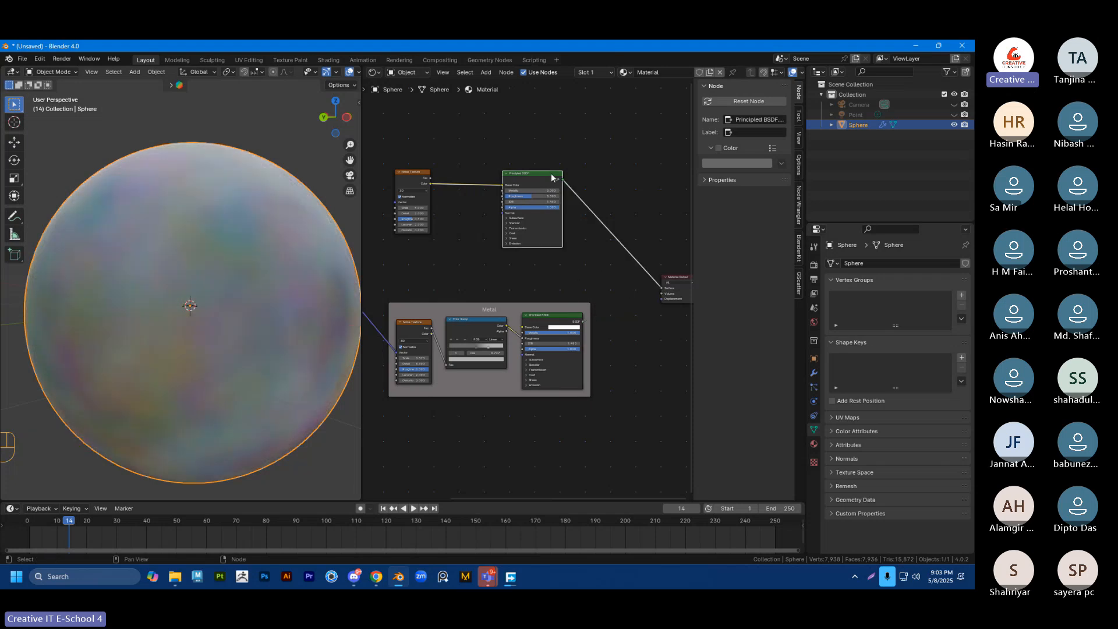
# Step: Move the new Principled BSDF farther from its Noise Texture and adjust the Noise Texture's Scale
pyautogui.scroll(2, 522, 262)
pyautogui.keyDown('shift'); pyautogui.moveTo(458, 248); pyautogui.dragTo(511, 277, button='middle'); pyautogui.keyUp('shift')
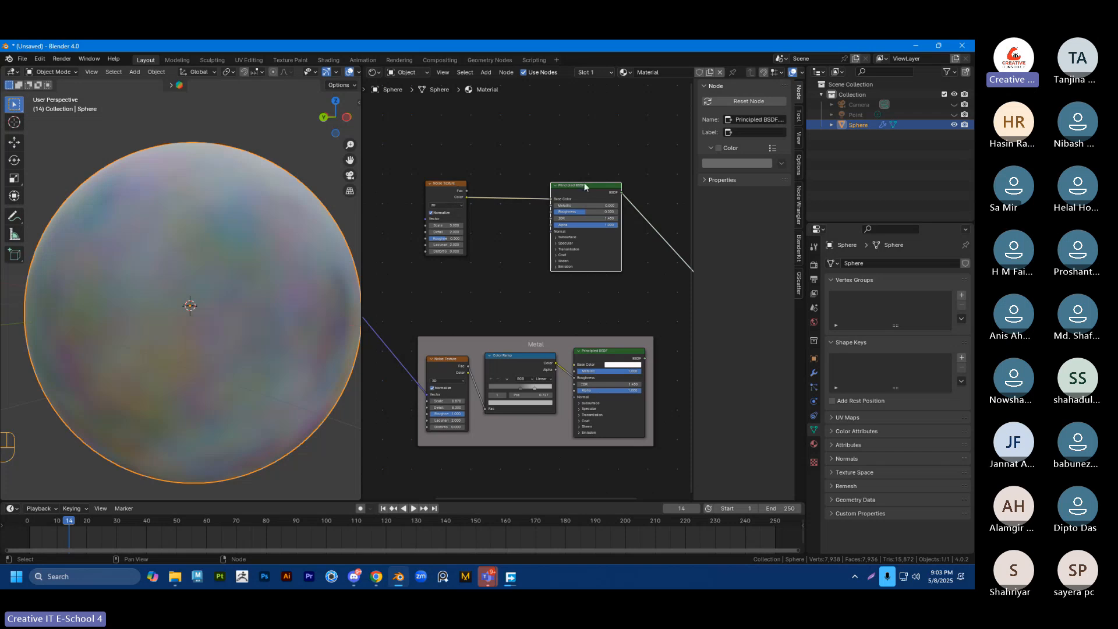
pyautogui.moveTo(585, 186); pyautogui.dragTo(604, 189)
pyautogui.click(509, 233)
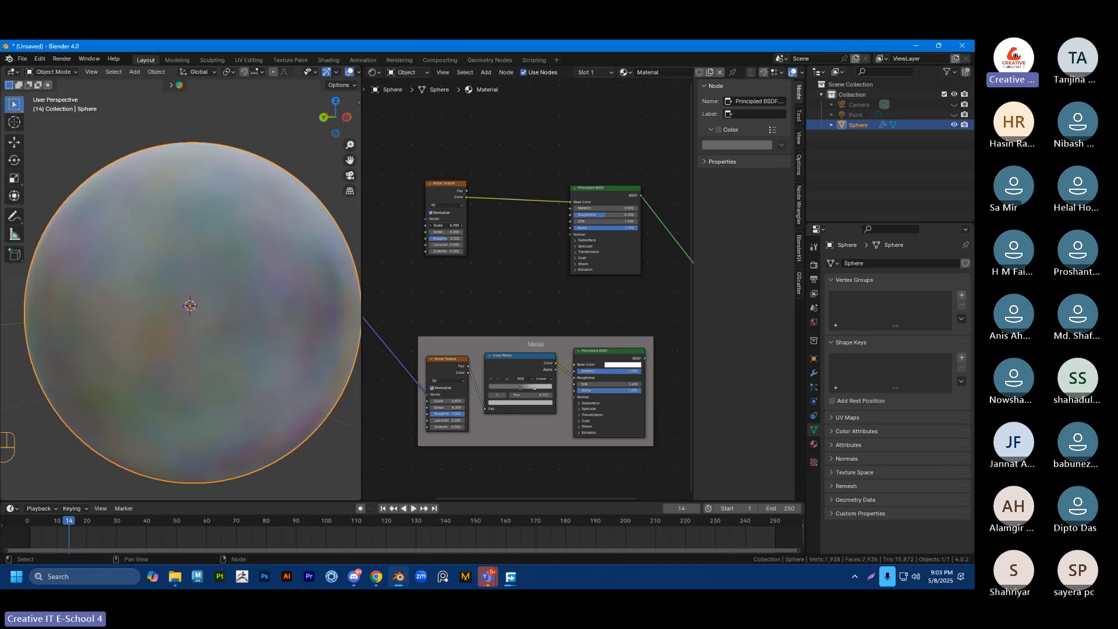
pyautogui.scroll(1, 528, 268)
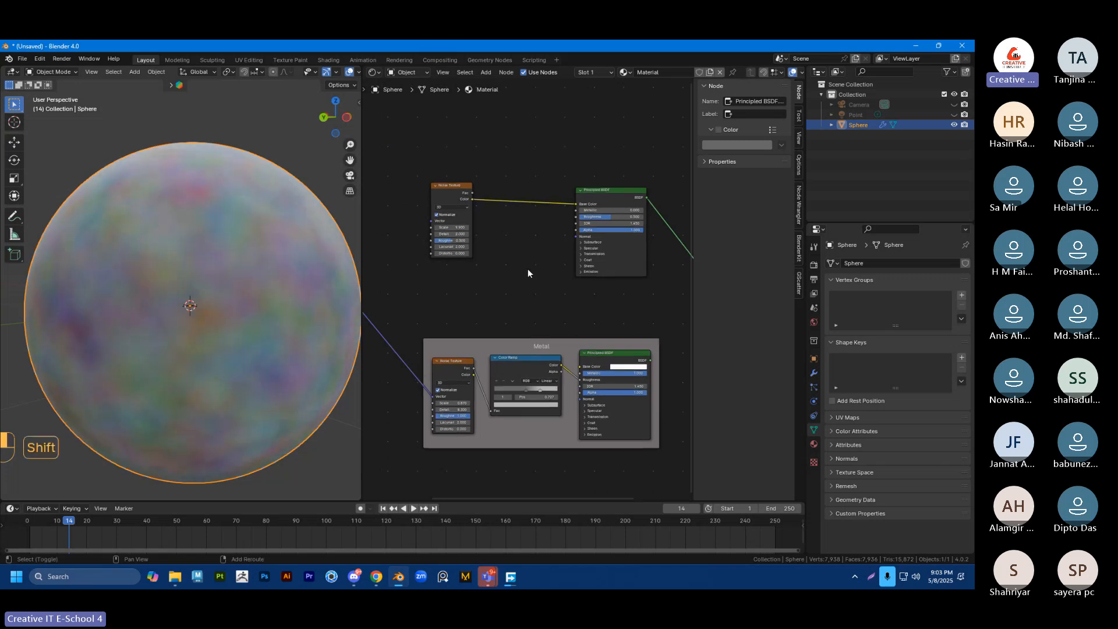
pyautogui.moveTo(450, 224)
pyautogui.mouseDown()
pyautogui.moveTo(466, 225)
pyautogui.moveTo(384, 216)
pyautogui.moveTo(440, 216)
pyautogui.mouseUp()
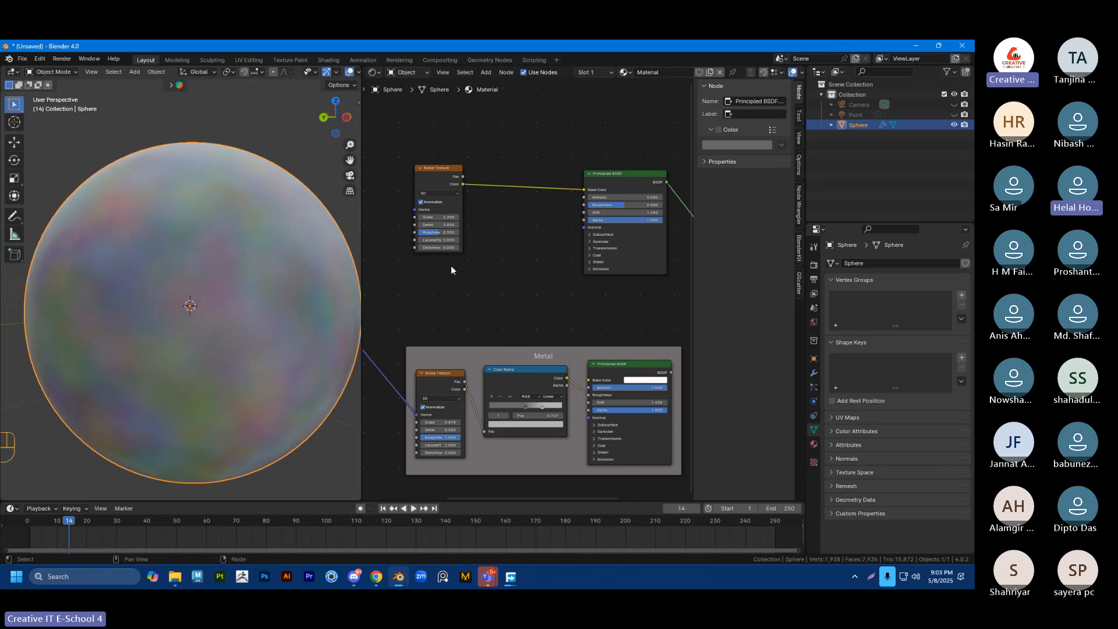
# Step: Examine the colored noise pattern on the sphere from several angles and distances
pyautogui.moveTo(278, 261)
pyautogui.mouseDown(button='middle')
pyautogui.moveTo(275, 335)
pyautogui.moveTo(226, 333)
pyautogui.moveTo(256, 319)
pyautogui.mouseUp(button='middle')
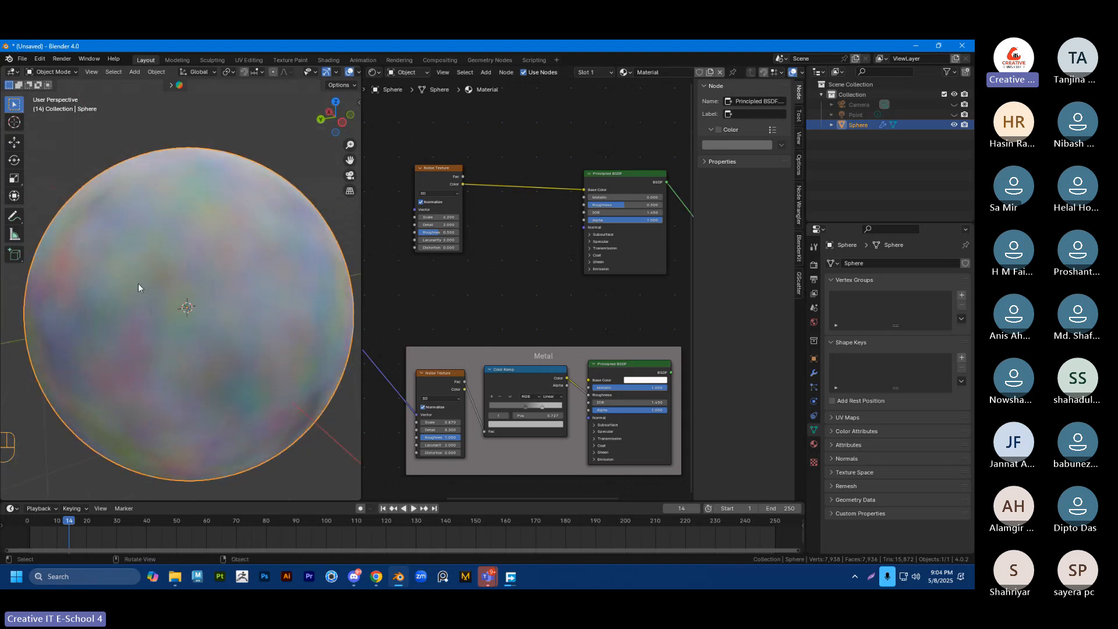
pyautogui.scroll(5, 138, 283)
pyautogui.scroll(-7, 182, 317)
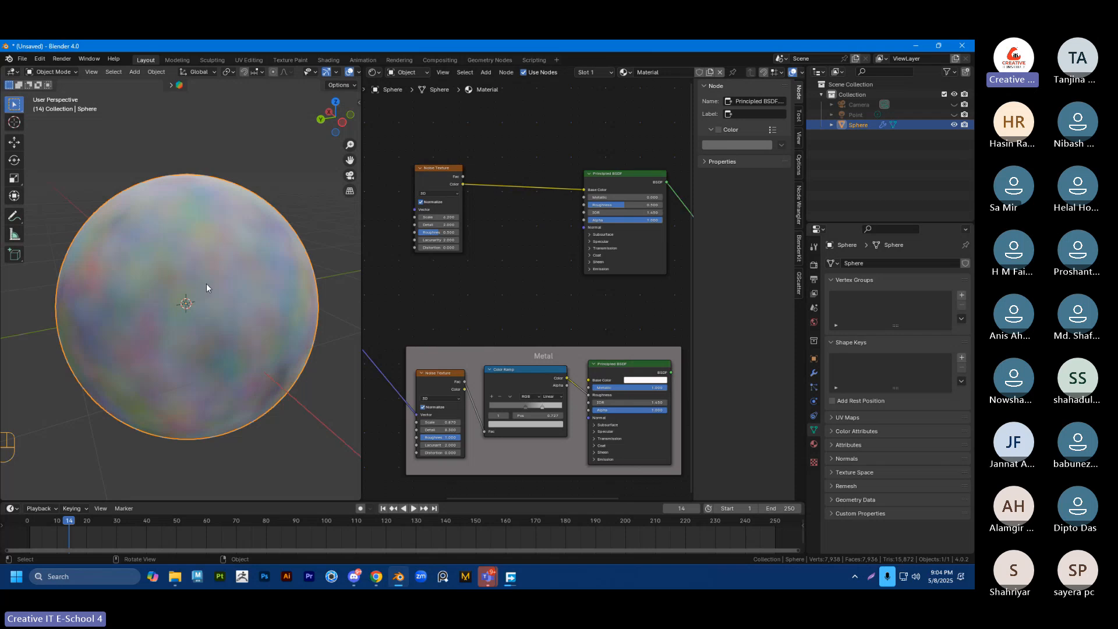
pyautogui.moveTo(207, 287)
pyautogui.mouseDown(button='middle')
pyautogui.moveTo(227, 285)
pyautogui.moveTo(232, 262)
pyautogui.moveTo(225, 302)
pyautogui.mouseUp(button='middle')
pyautogui.scroll(1, 197, 303)
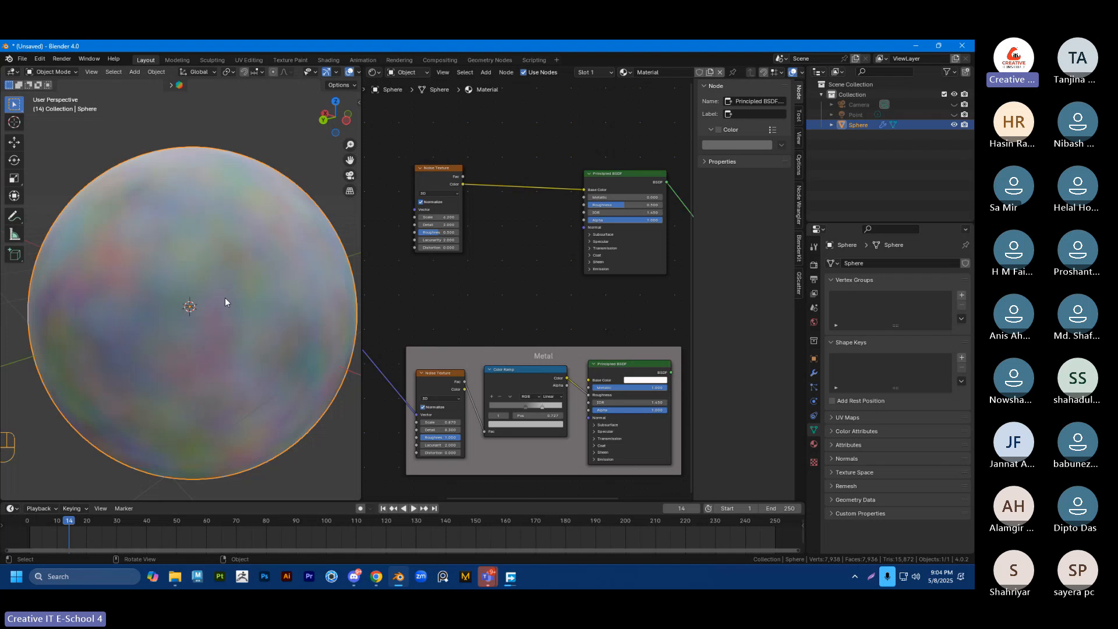
pyautogui.moveTo(209, 285)
pyautogui.mouseDown(button='middle')
pyautogui.moveTo(207, 341)
pyautogui.moveTo(188, 327)
pyautogui.mouseUp(button='middle')
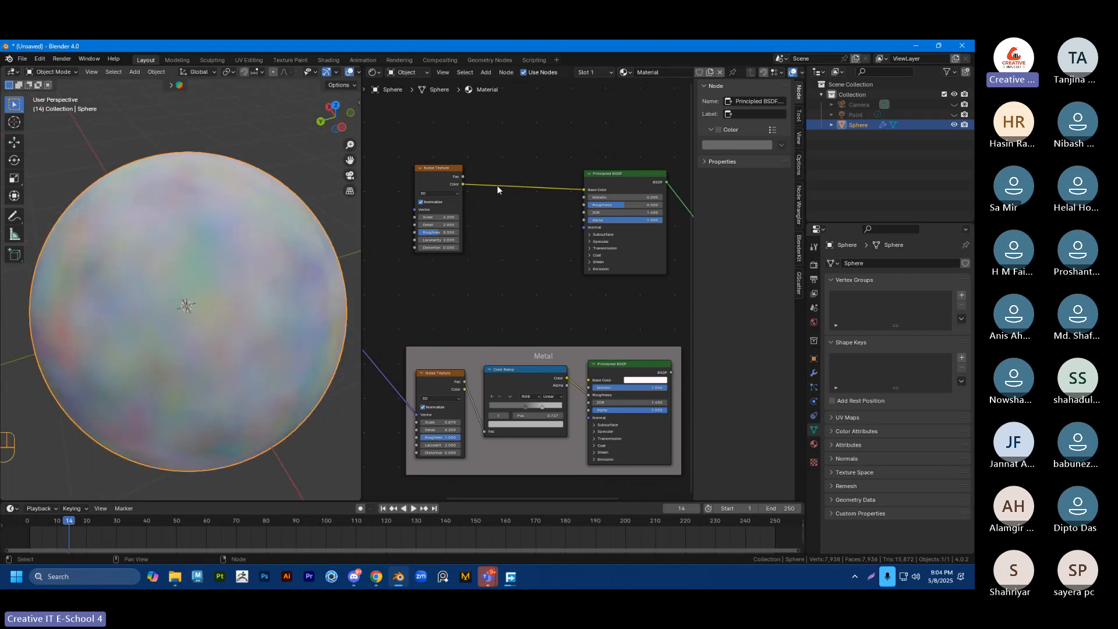
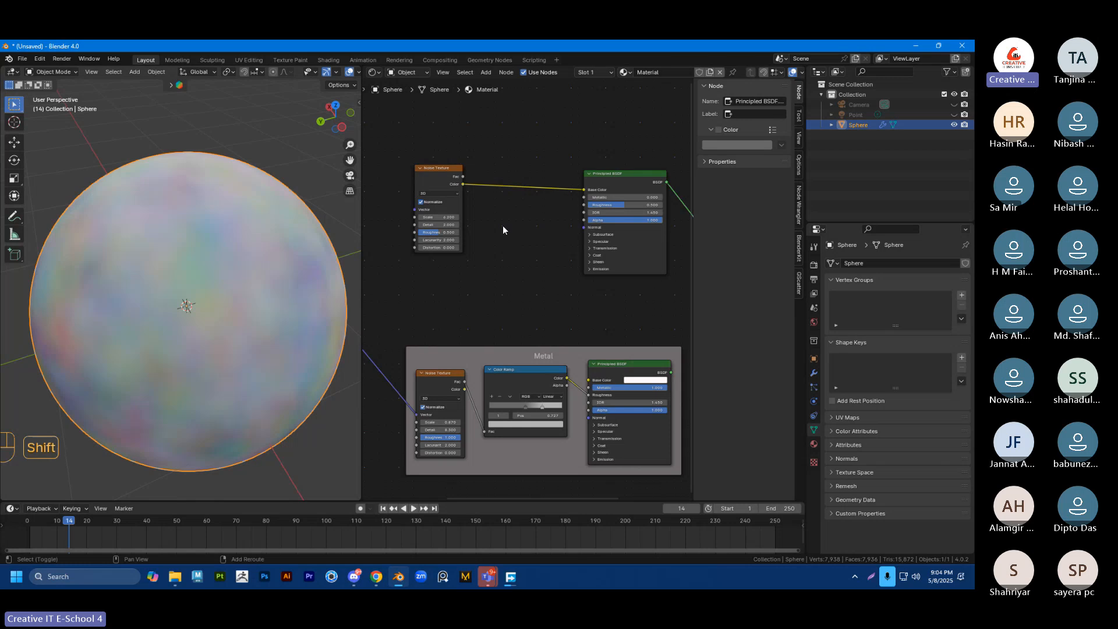
# Step: Insert a Color Ramp between the upper Noise Texture's color output and the Principled BSDF's Base Color
pyautogui.hotkey('shift', 'a')
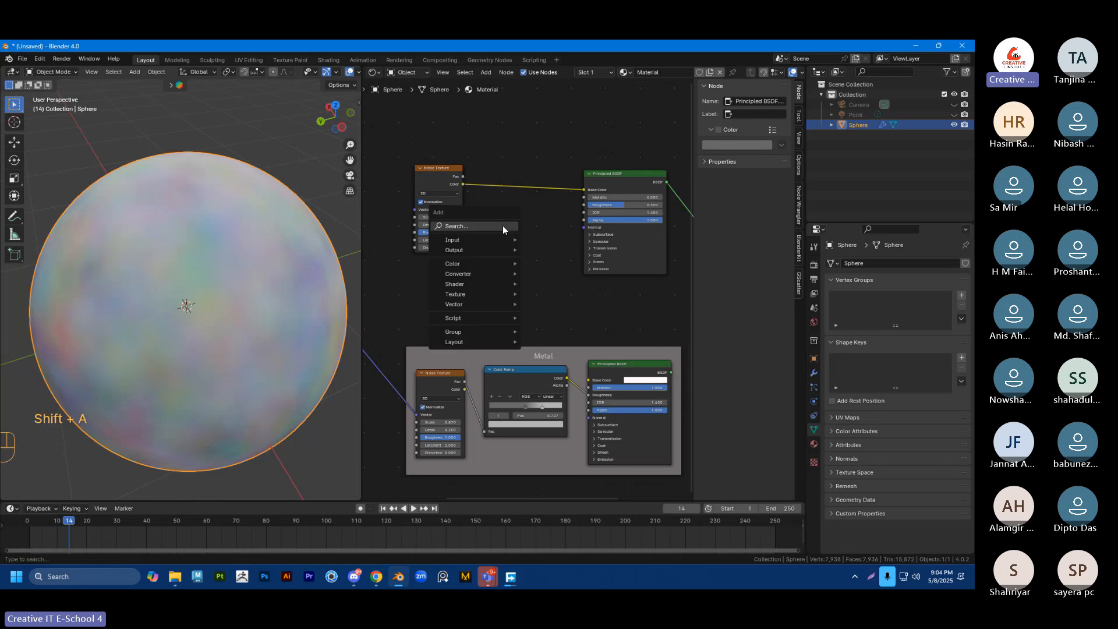
pyautogui.write('color')
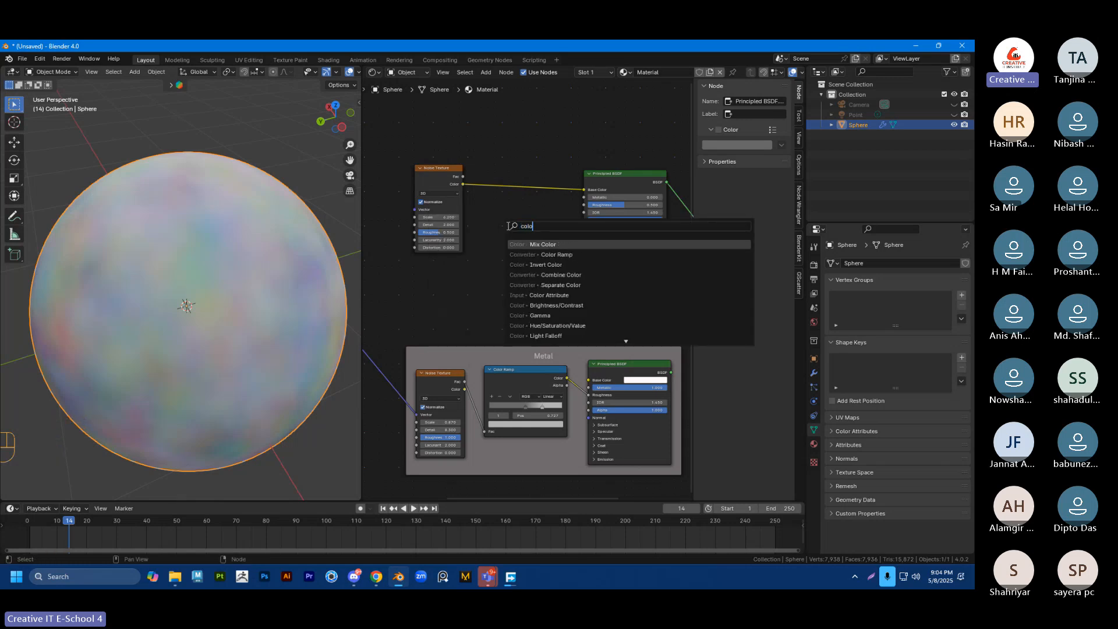
pyautogui.click(557, 254)
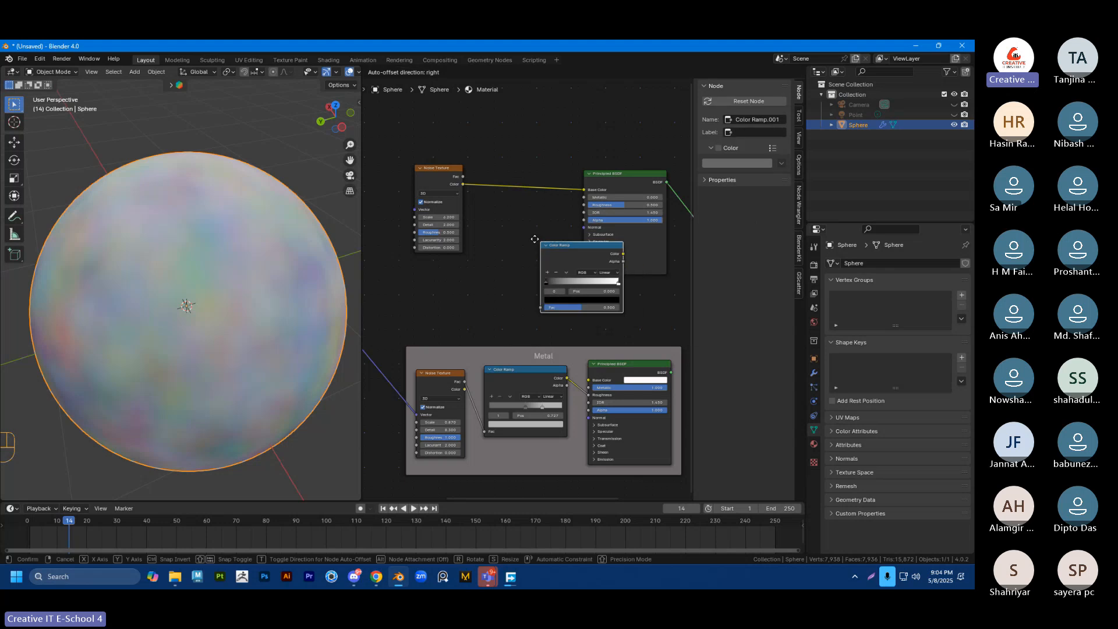
pyautogui.click(490, 173)
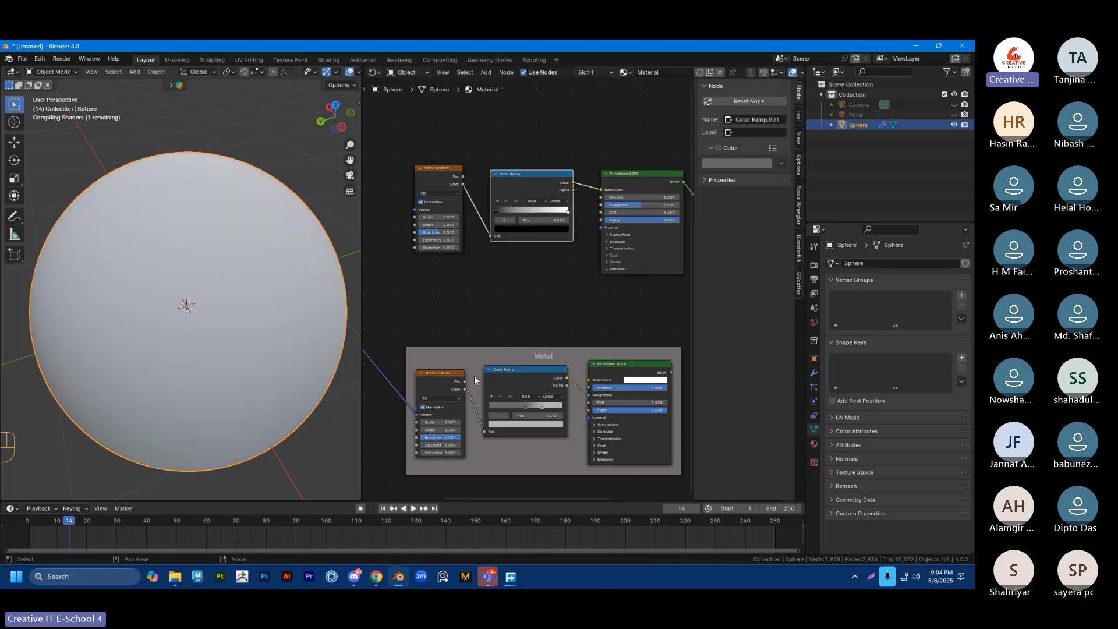
# Step: Bring the new Color Ramp's stops close together, with black at about 0.44 and white at 0.641
pyautogui.scroll(1, 504, 291)
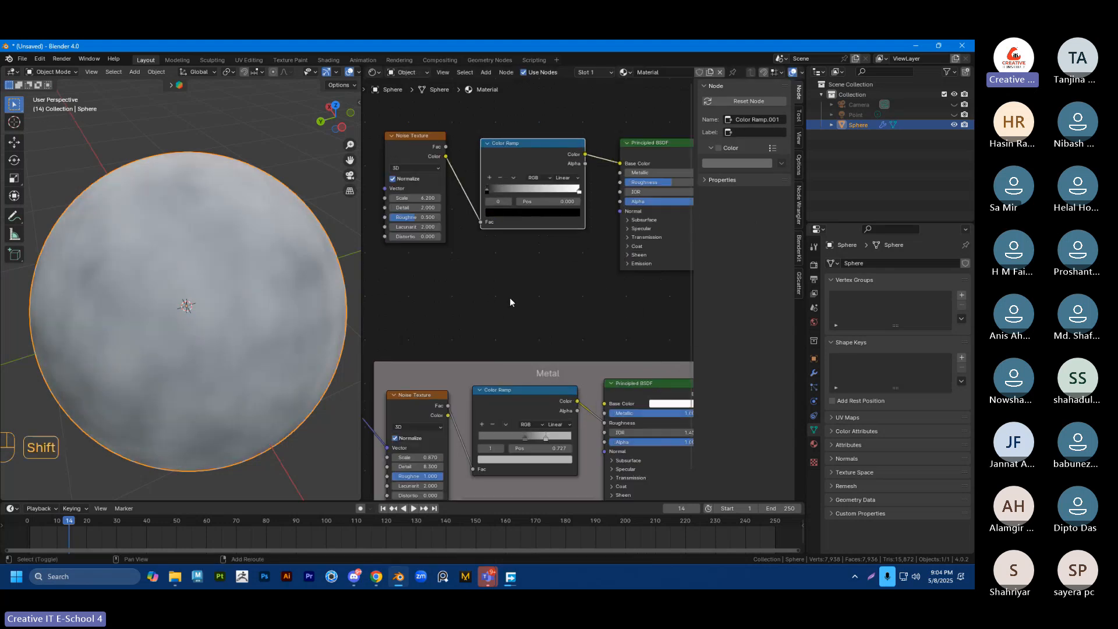
pyautogui.keyDown('shift'); pyautogui.scroll(1, 508, 298); pyautogui.keyUp('shift')
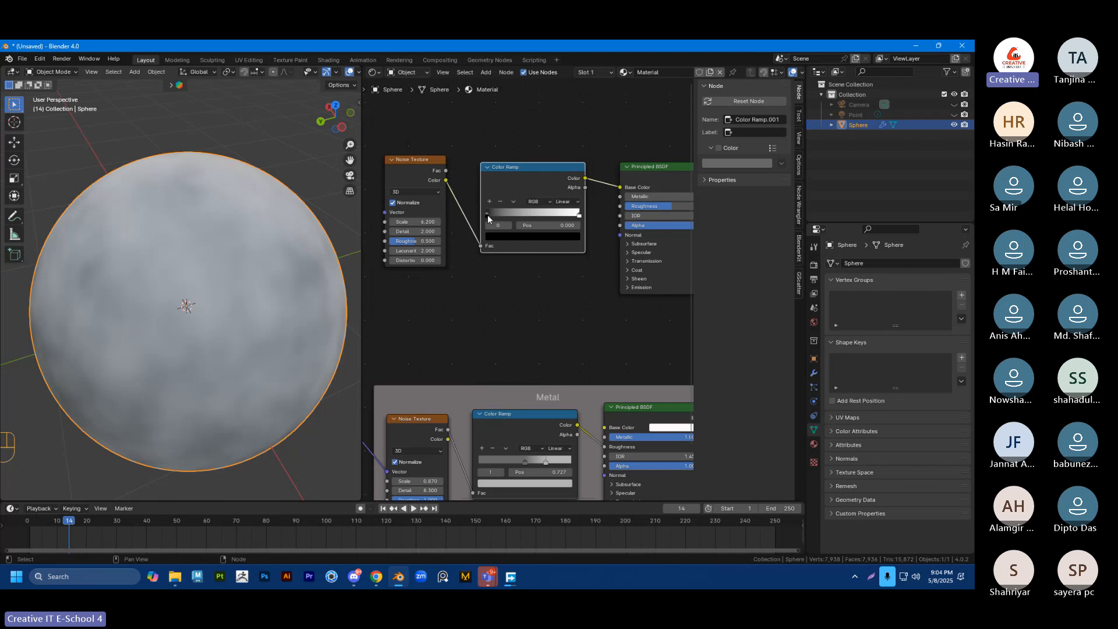
pyautogui.moveTo(487, 214); pyautogui.dragTo(551, 215)
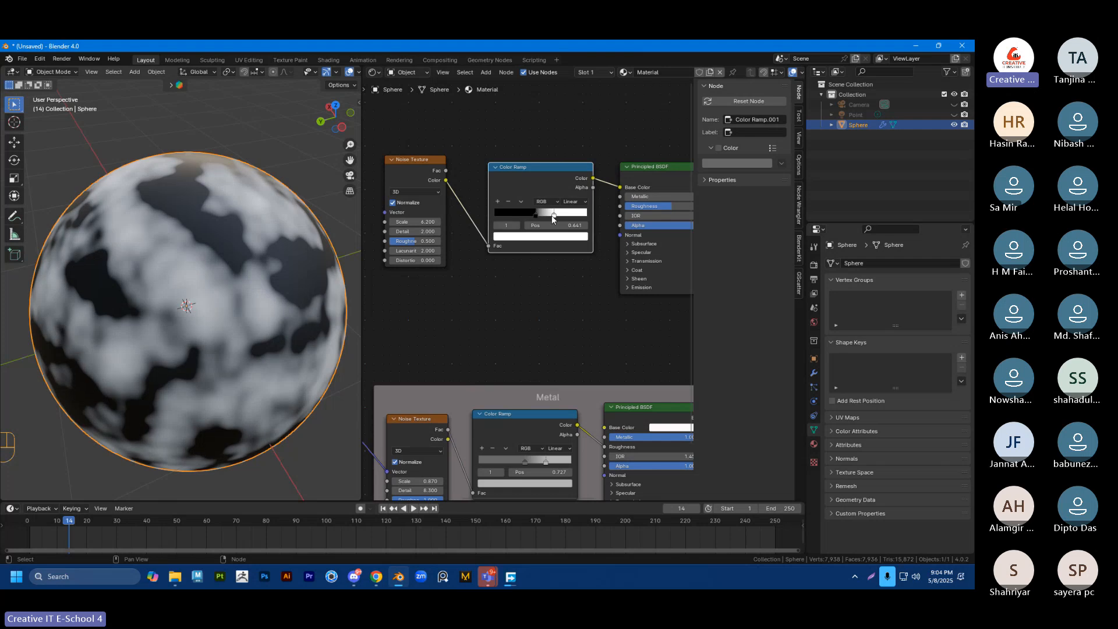
# Step: Recolor the Color Ramp's black stop to a muted brownish red
pyautogui.click(529, 235)
pyautogui.click(580, 142)
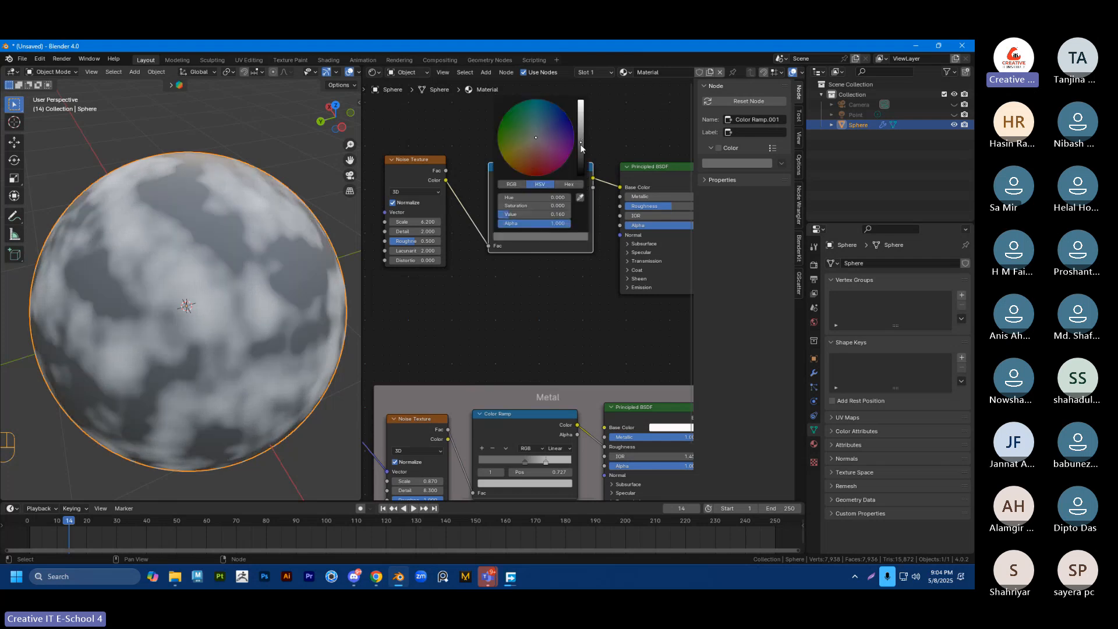
pyautogui.click(544, 149)
pyautogui.click(536, 165)
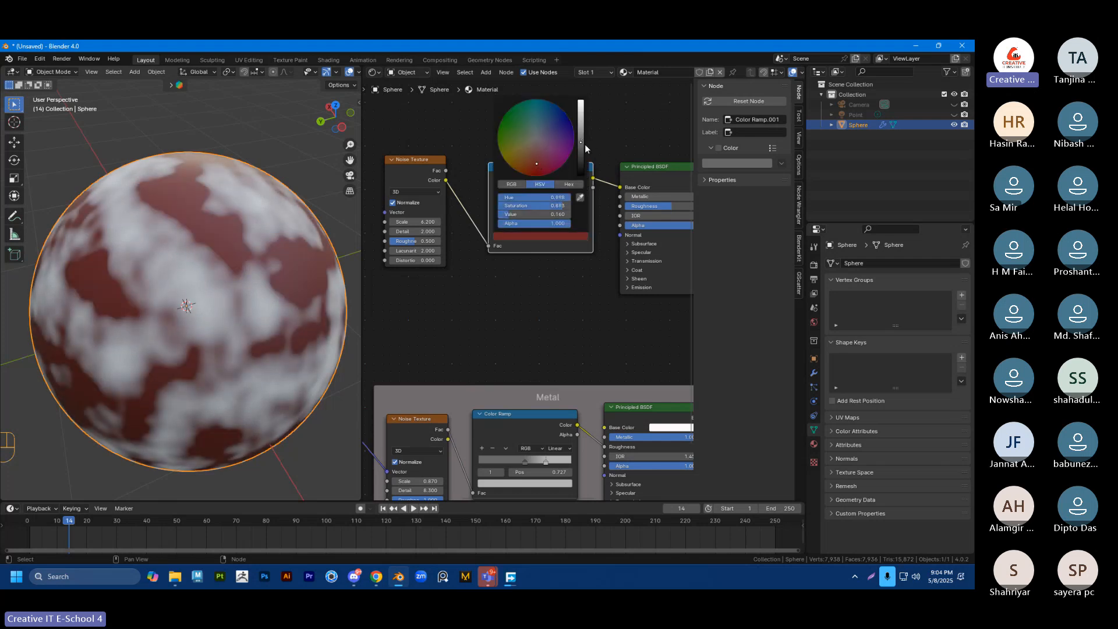
pyautogui.moveTo(582, 143)
pyautogui.mouseDown()
pyautogui.moveTo(581, 155)
pyautogui.moveTo(581, 141)
pyautogui.mouseUp()
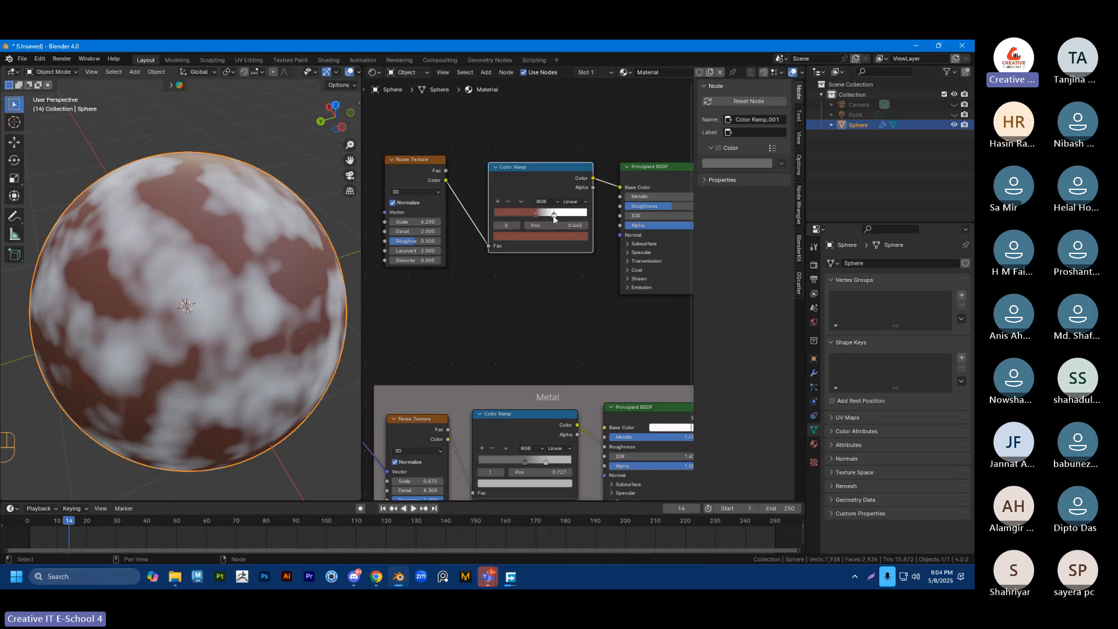
# Step: Recolor the Color Ramp's white stop to a bright orange-red
pyautogui.click(554, 216)
pyautogui.click(541, 235)
pyautogui.click(536, 161)
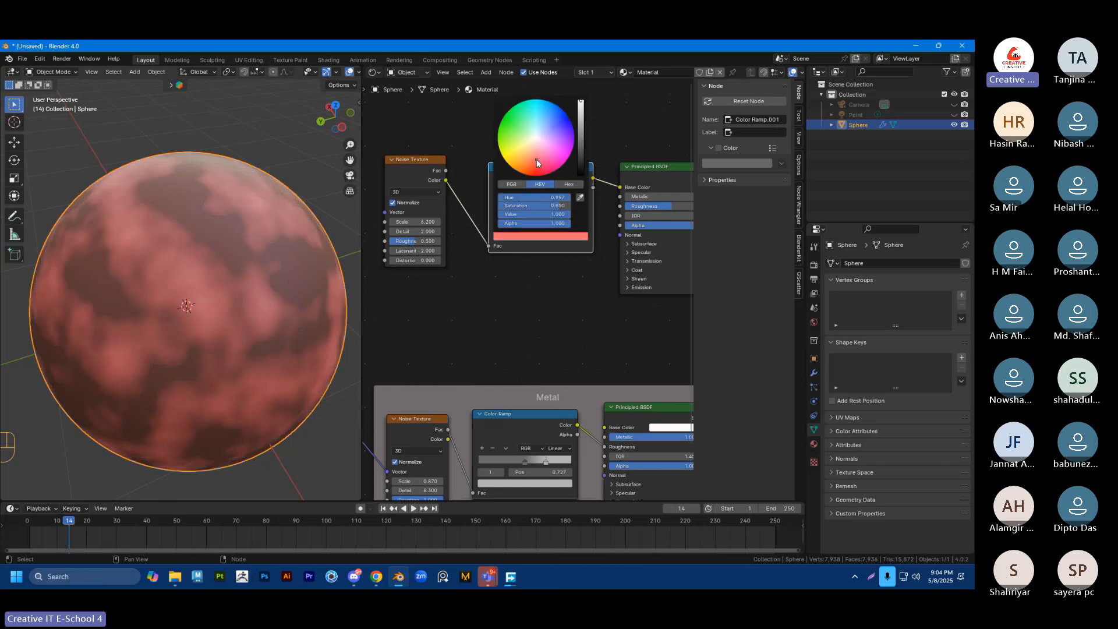
pyautogui.moveTo(537, 160); pyautogui.dragTo(535, 163)
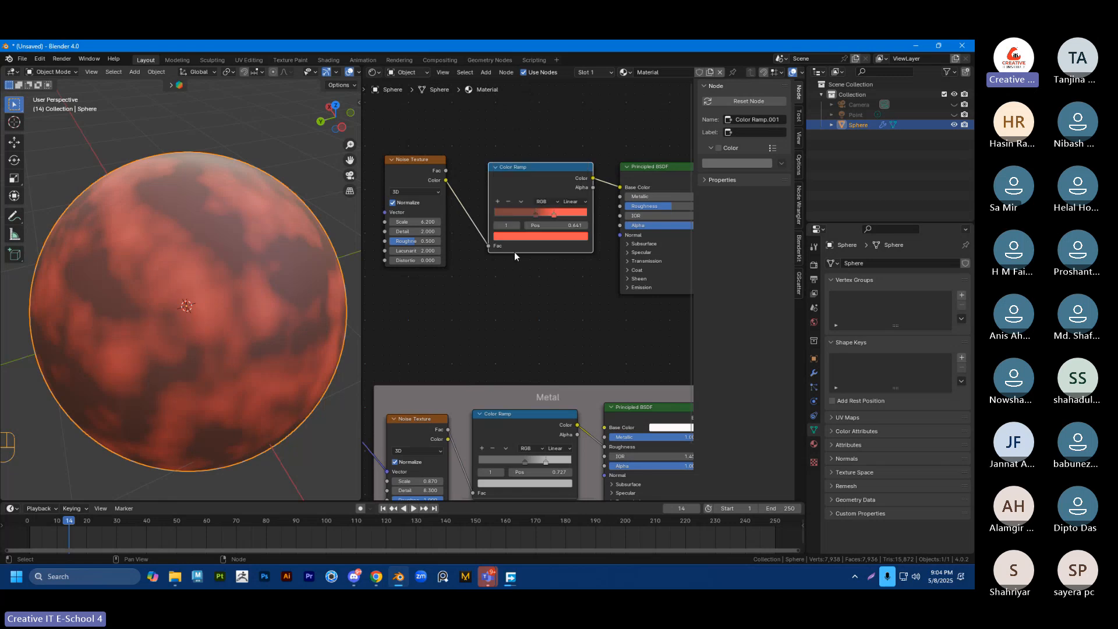
# Step: Add a third stop to the Color Ramp, place it first at 0.289 and color it yellow
pyautogui.click(498, 202)
pyautogui.moveTo(542, 216); pyautogui.dragTo(526, 215)
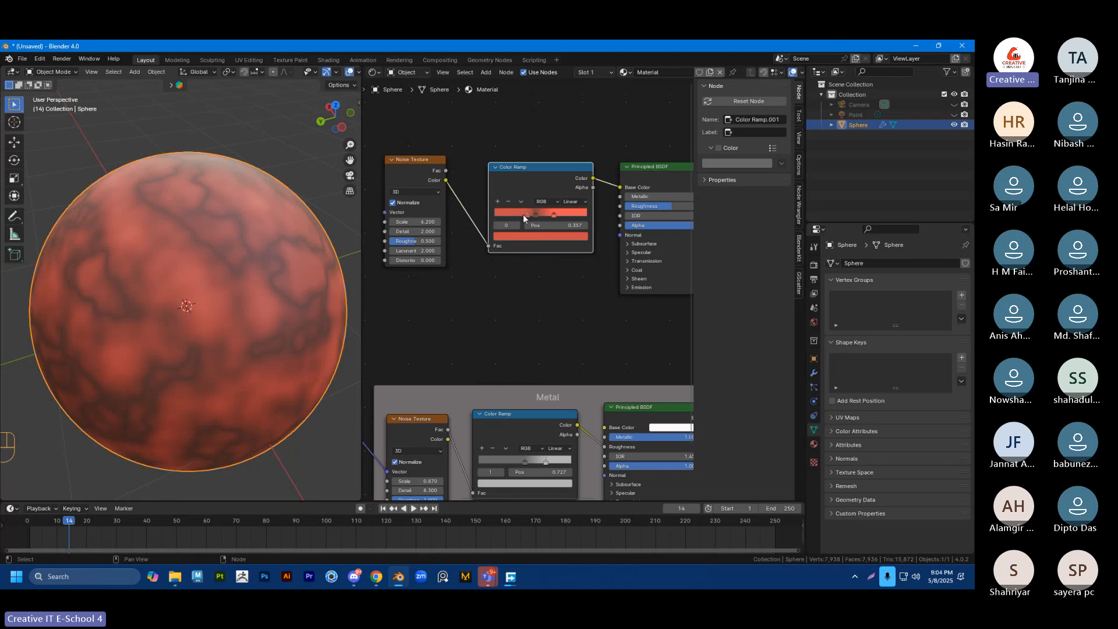
pyautogui.click(520, 236)
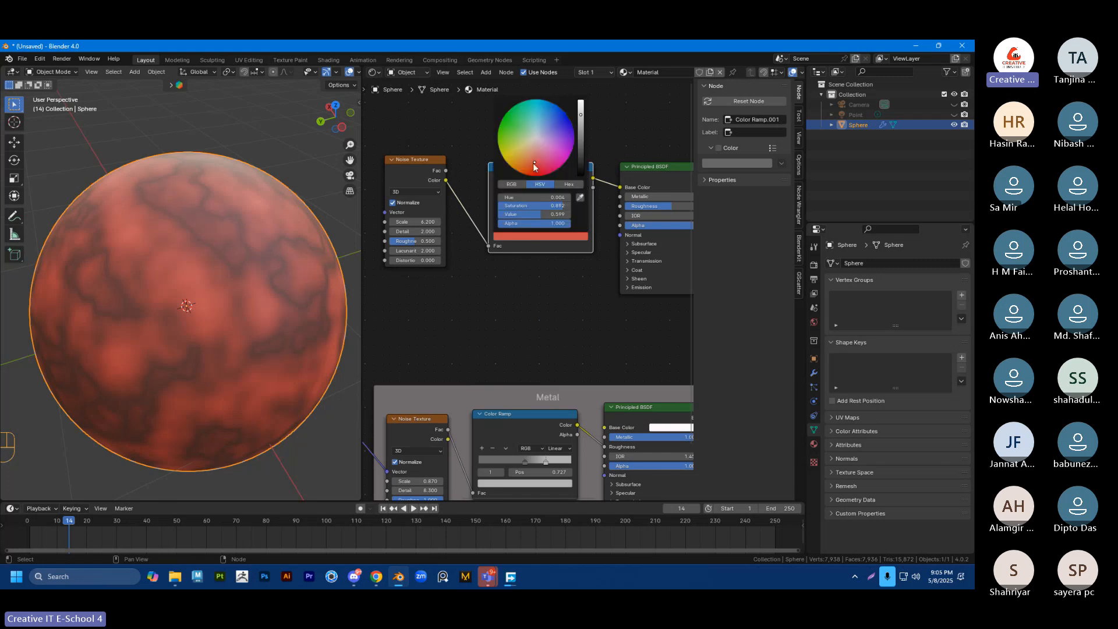
pyautogui.moveTo(530, 163)
pyautogui.mouseDown()
pyautogui.moveTo(537, 171)
pyautogui.moveTo(508, 145)
pyautogui.moveTo(531, 105)
pyautogui.moveTo(498, 135)
pyautogui.moveTo(508, 160)
pyautogui.mouseUp()
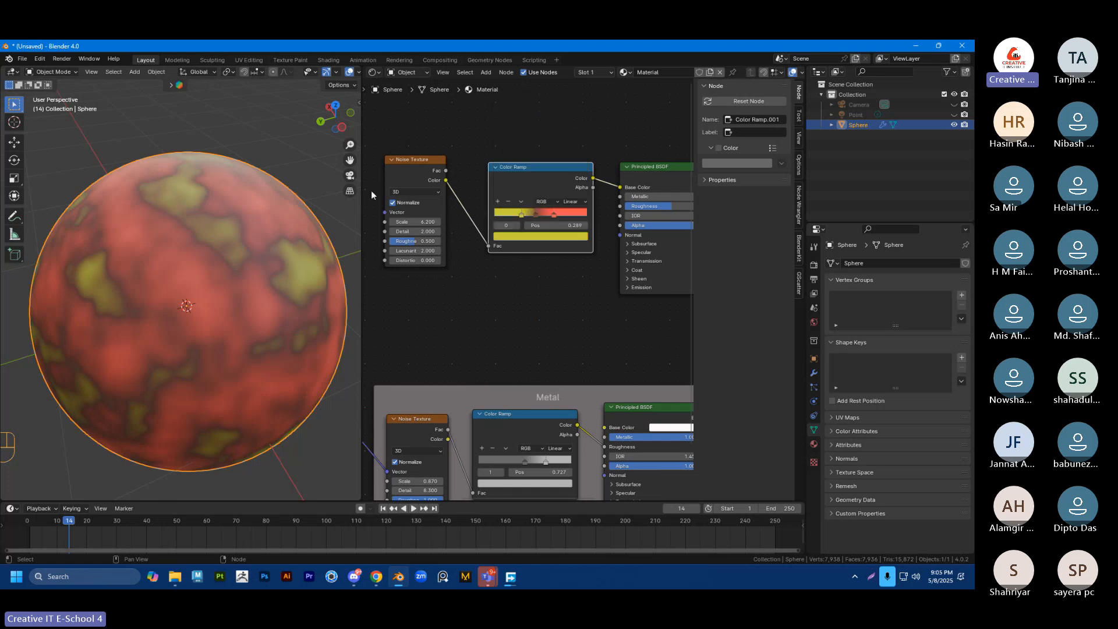
# Step: Set the upper Noise Texture's Scale to 6.600, recolor the ramp's first stop orange and move it to 0.416
pyautogui.moveTo(413, 221)
pyautogui.mouseDown()
pyautogui.moveTo(401, 221)
pyautogui.moveTo(429, 222)
pyautogui.mouseUp()
pyautogui.moveTo(532, 165); pyautogui.dragTo(524, 168)
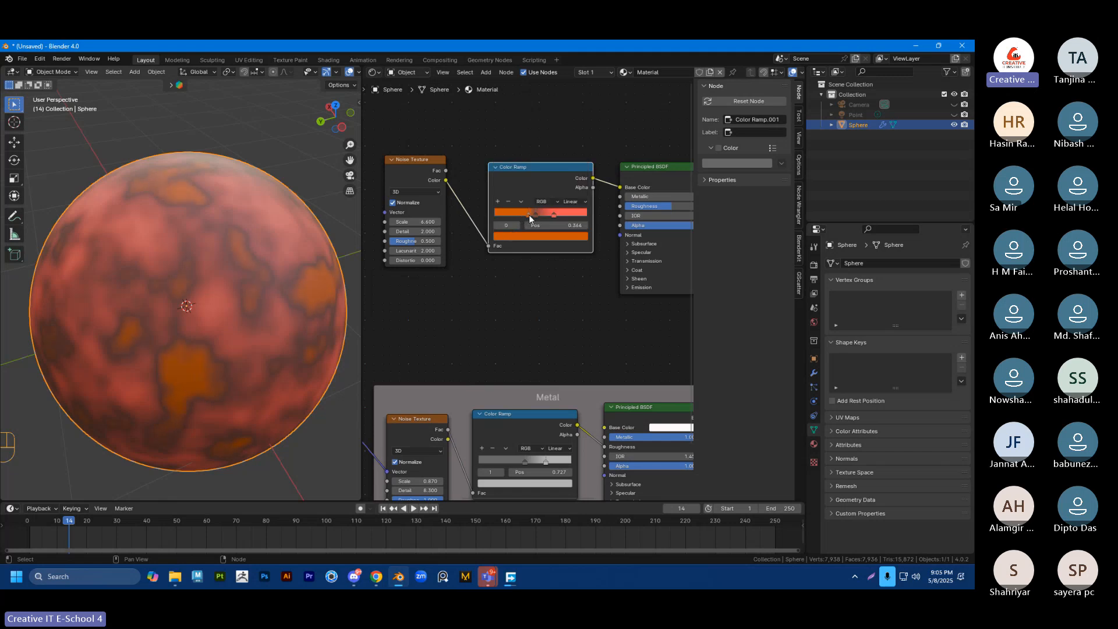
pyautogui.moveTo(532, 218); pyautogui.dragTo(534, 219)
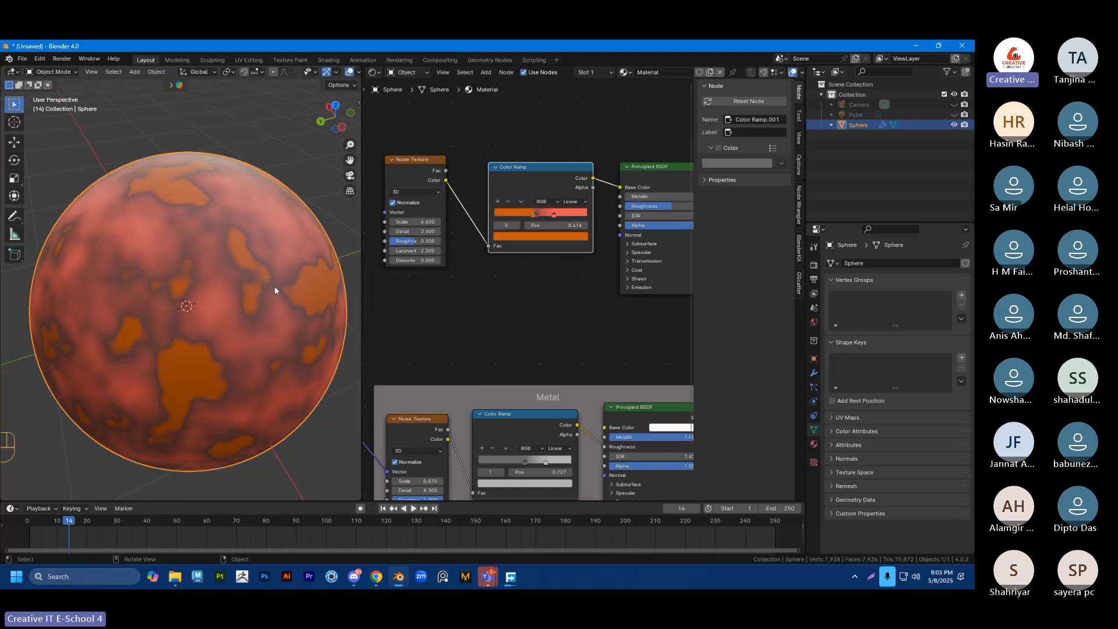
pyautogui.moveTo(275, 285)
pyautogui.mouseDown(button='middle')
pyautogui.moveTo(272, 264)
pyautogui.moveTo(281, 271)
pyautogui.mouseUp(button='middle')
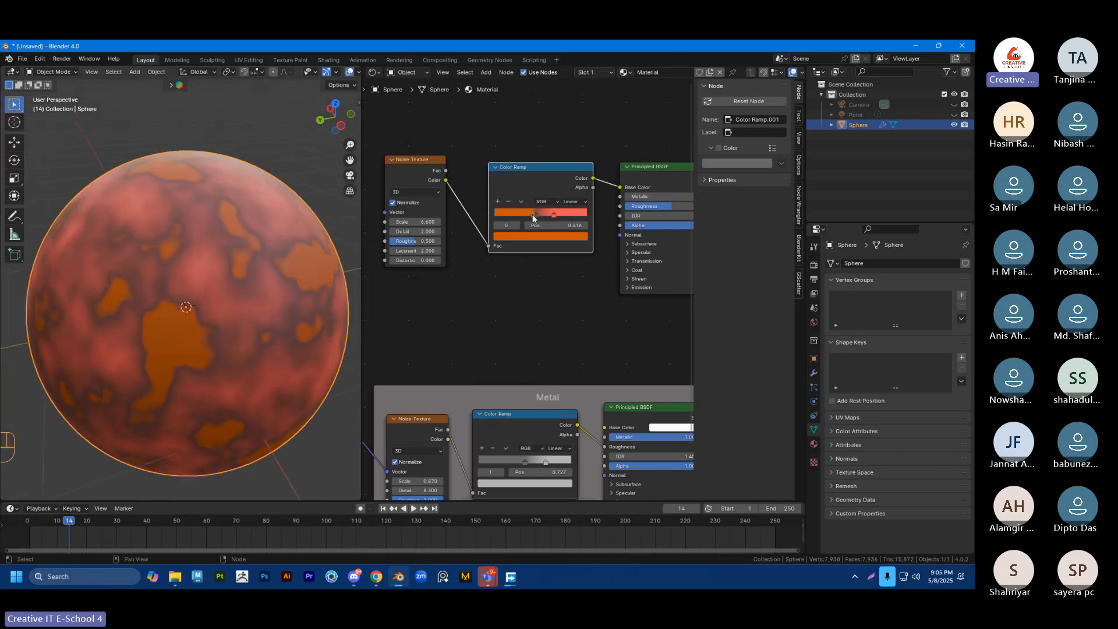
# Step: Recolor the Color Ramp's first stop to a saturated green
pyautogui.click(531, 235)
pyautogui.click(519, 130)
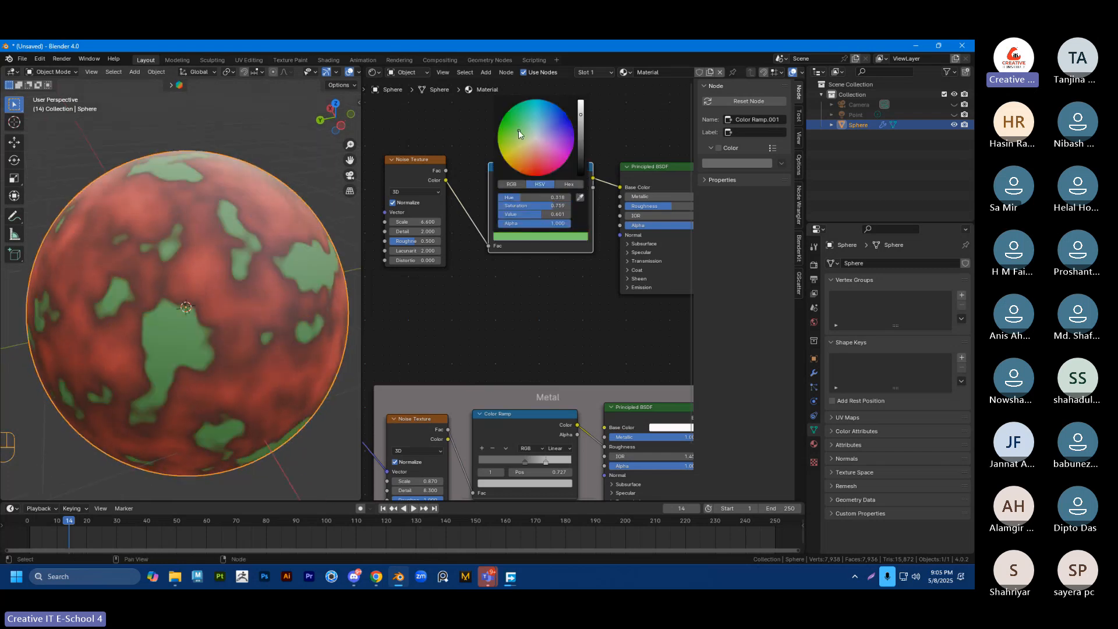
pyautogui.click(515, 128)
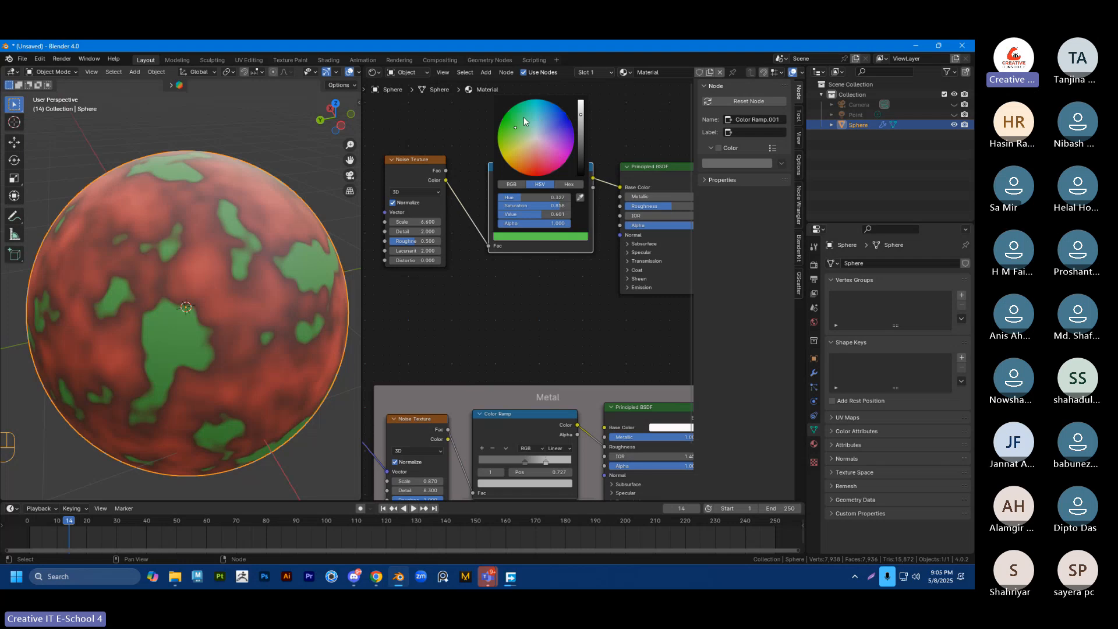
pyautogui.moveTo(523, 117); pyautogui.dragTo(516, 113)
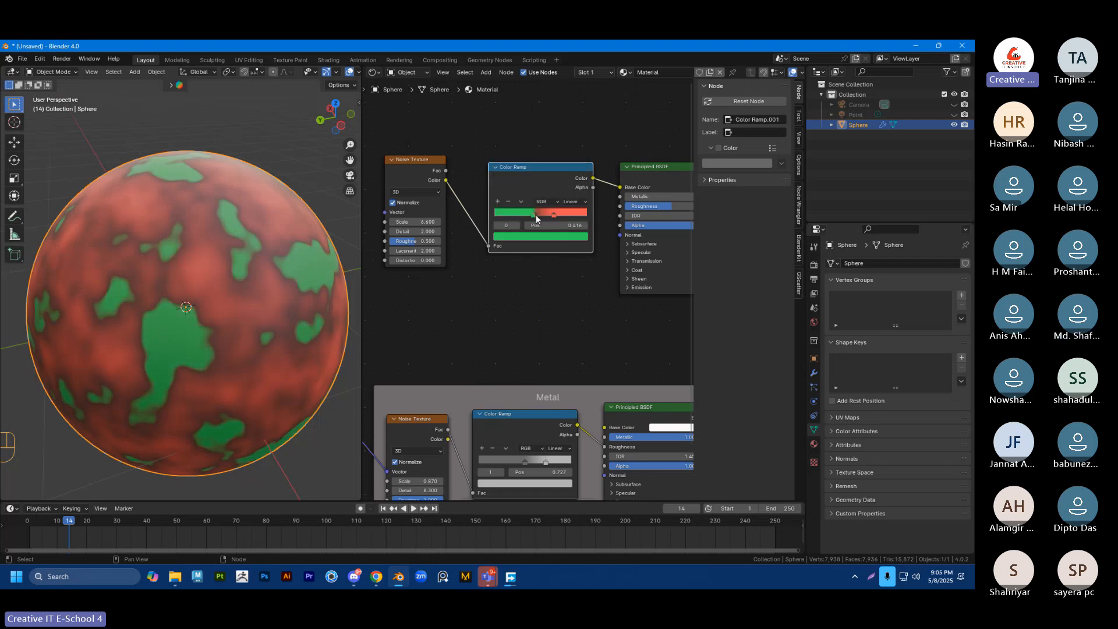
# Step: Recolor the Color Ramp's middle stop dark blue and its last stop bright blue
pyautogui.click(553, 215)
pyautogui.click(524, 236)
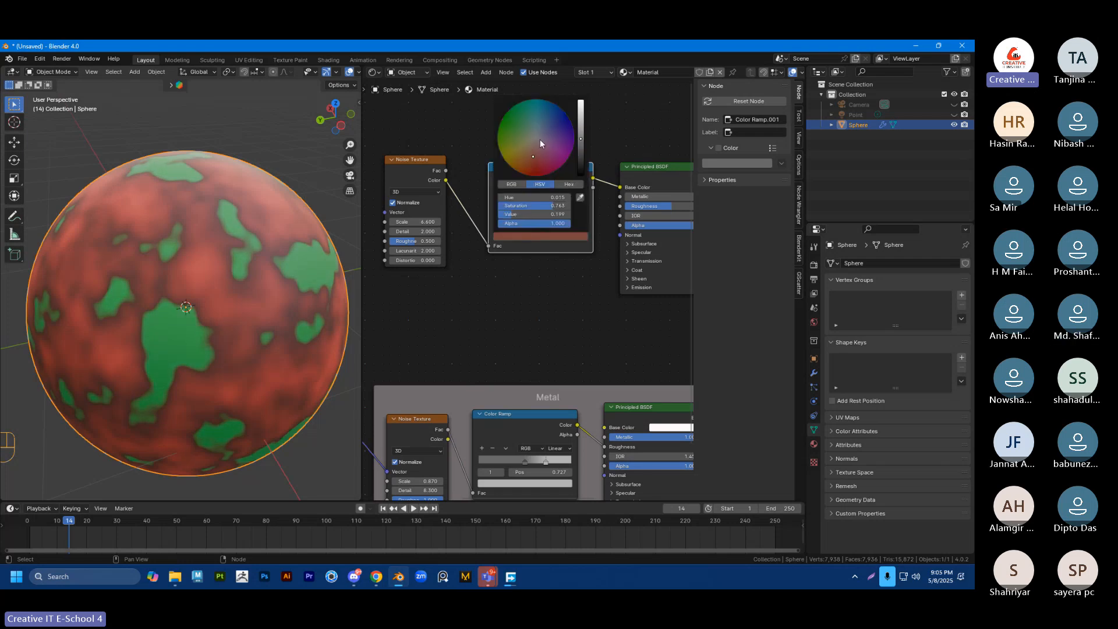
pyautogui.moveTo(540, 141); pyautogui.dragTo(551, 121)
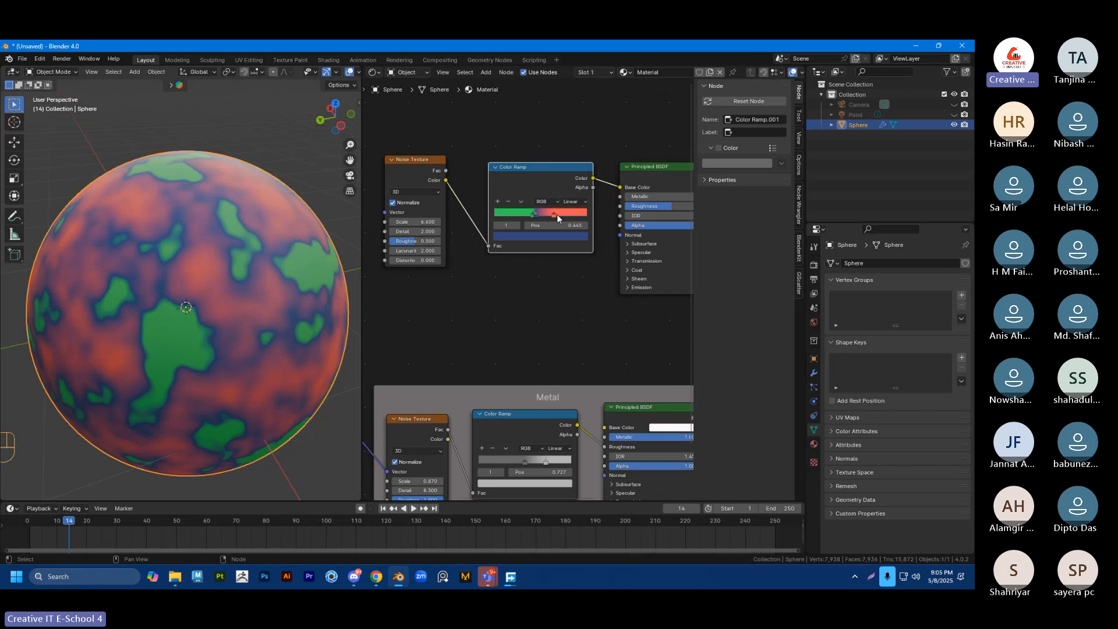
pyautogui.click(555, 214)
pyautogui.click(547, 234)
pyautogui.moveTo(544, 149); pyautogui.dragTo(554, 118)
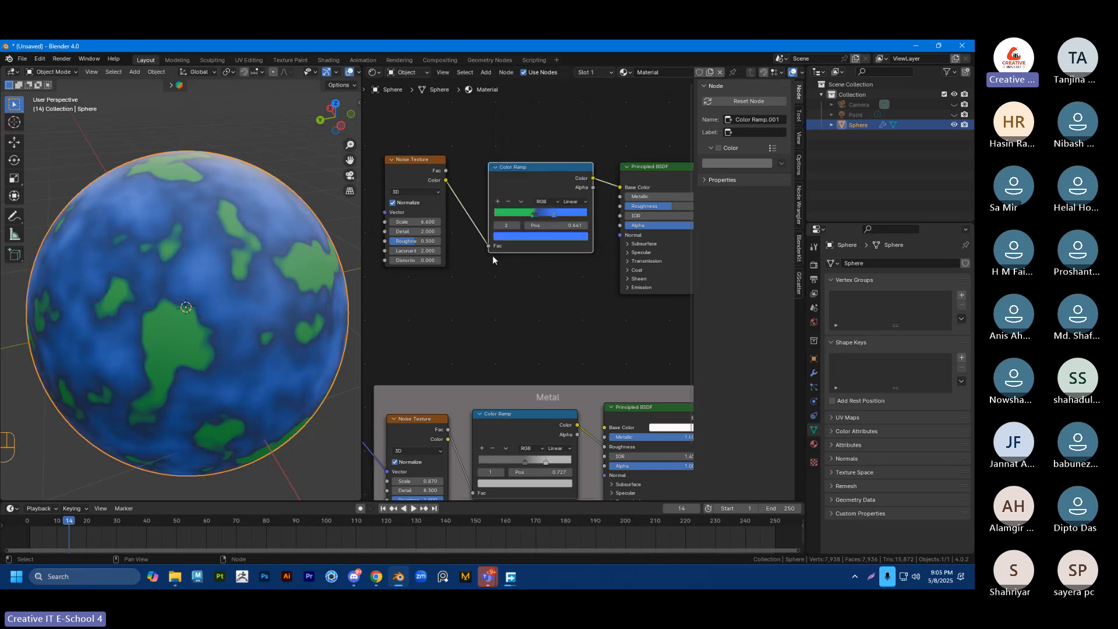
# Step: Add a fourth stop before the green one at position 0.316 and color it sandy yellow
pyautogui.moveTo(531, 214); pyautogui.dragTo(518, 214)
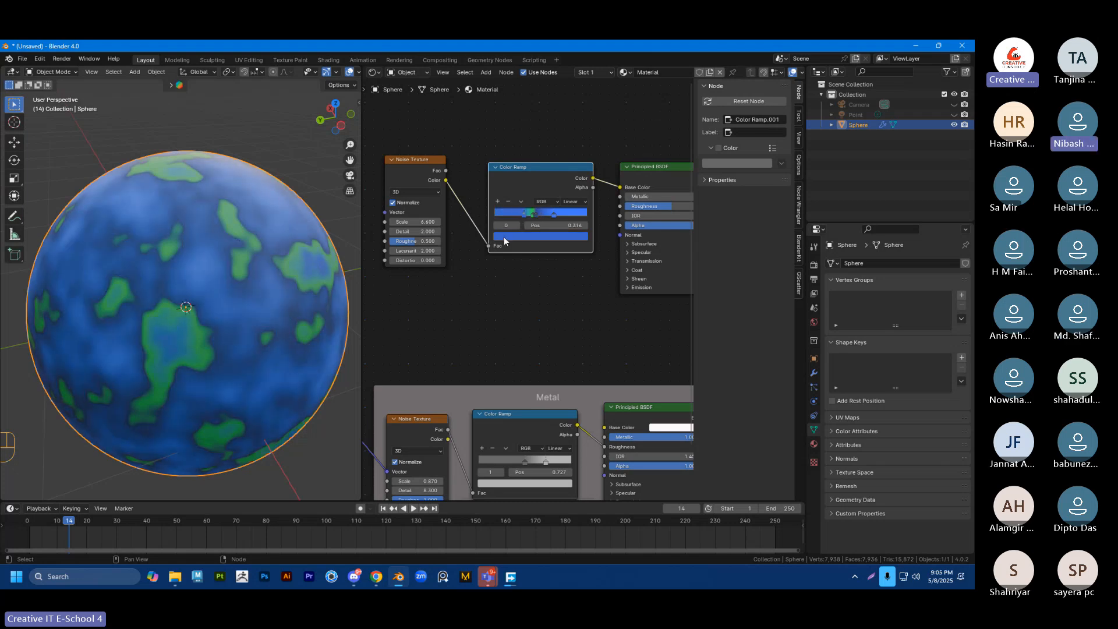
pyautogui.click(519, 236)
pyautogui.click(518, 117)
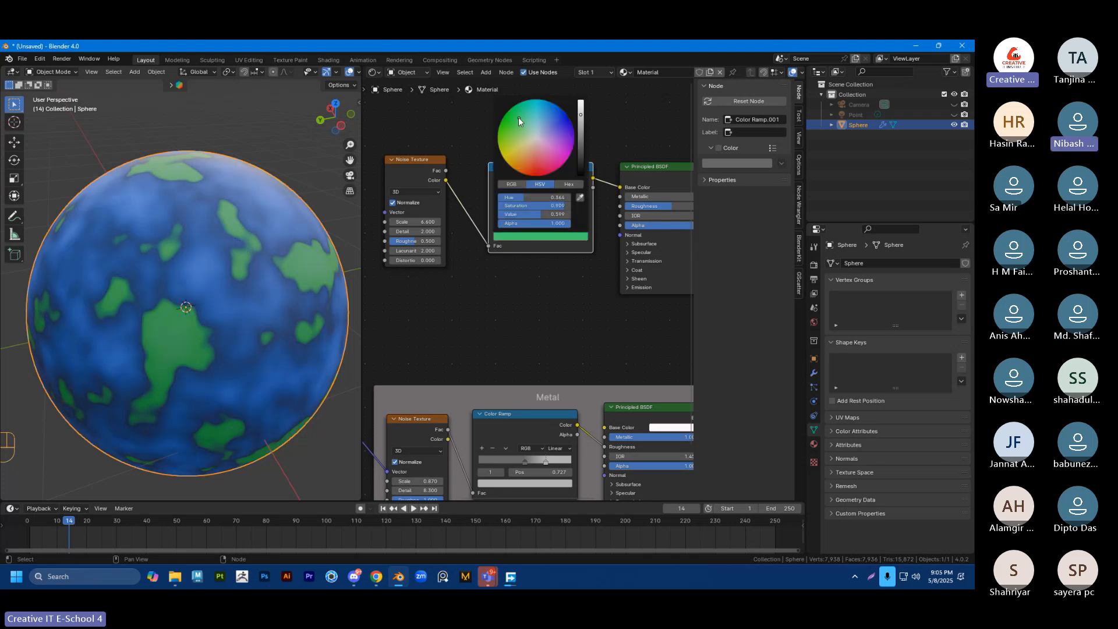
pyautogui.moveTo(522, 131); pyautogui.dragTo(522, 147)
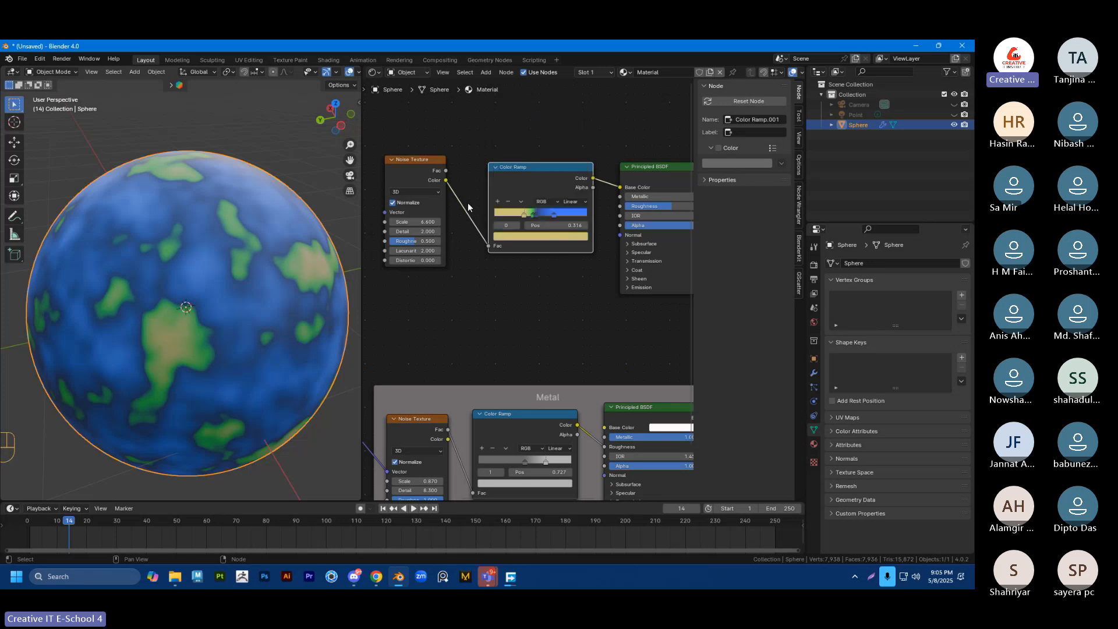
# Step: Fine-tune the Color Ramp's stops, placing the sandy stop at 0.339 and the dark blue stop at 0.459
pyautogui.moveTo(523, 215); pyautogui.dragTo(522, 215)
pyautogui.scroll(1, 524, 212)
pyautogui.keyDown('ctrl'); pyautogui.click(545, 197); pyautogui.keyUp('ctrl')
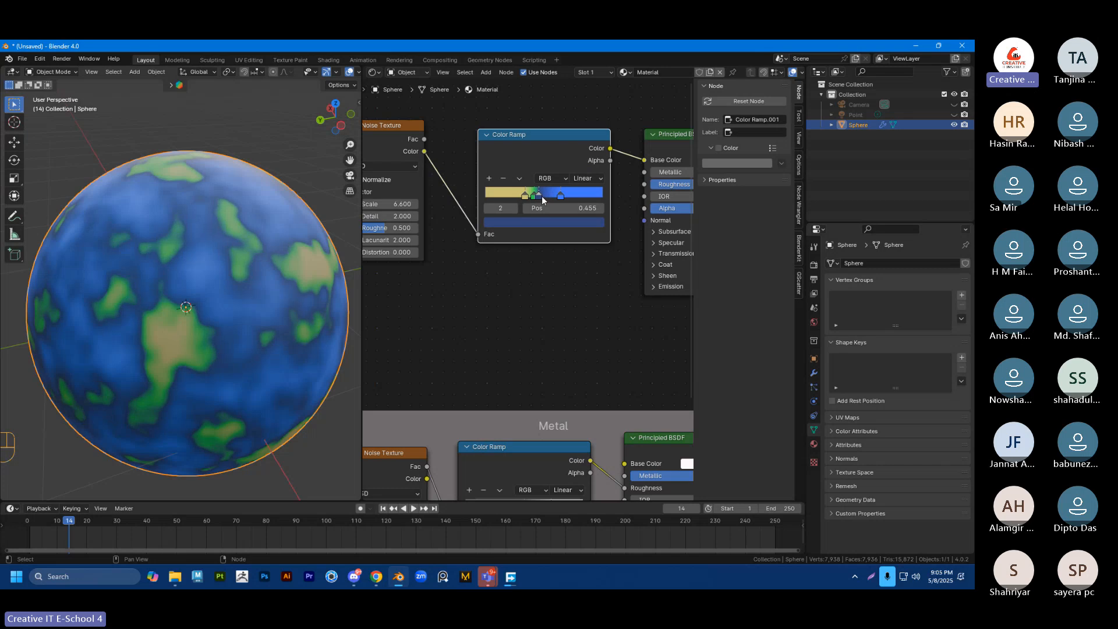
pyautogui.moveTo(546, 201); pyautogui.dragTo(535, 200)
# Step: Set the upper Noise Texture's Detail to 6.800, Roughness to 0.533 and Scale to 3.900
pyautogui.moveTo(390, 216); pyautogui.dragTo(430, 216)
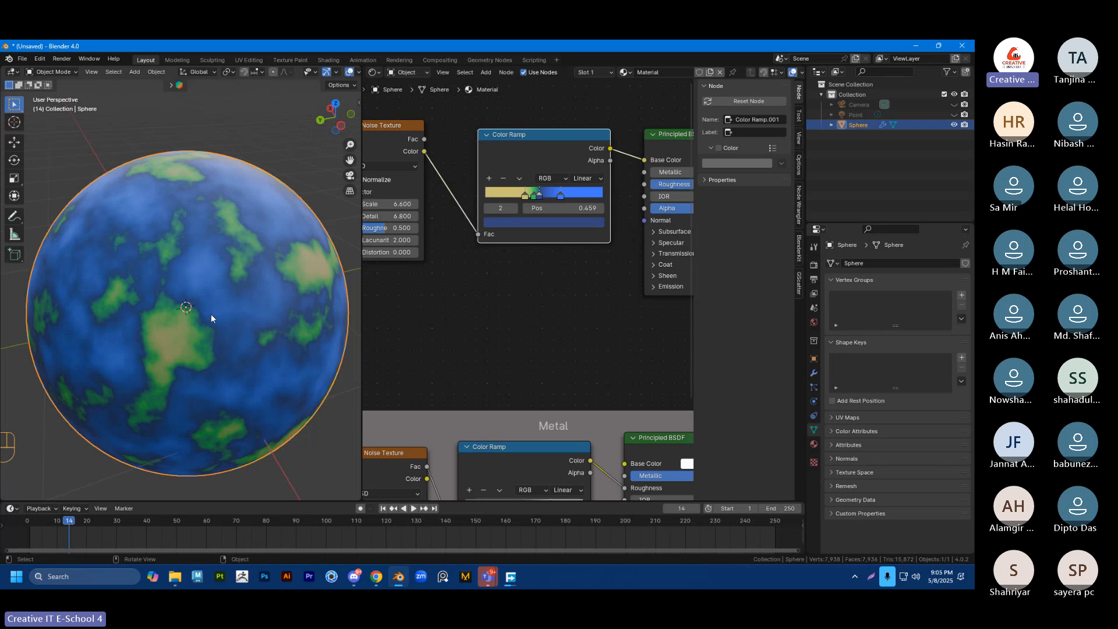
pyautogui.moveTo(380, 229)
pyautogui.mouseDown()
pyautogui.moveTo(390, 228)
pyautogui.moveTo(380, 228)
pyautogui.mouseUp()
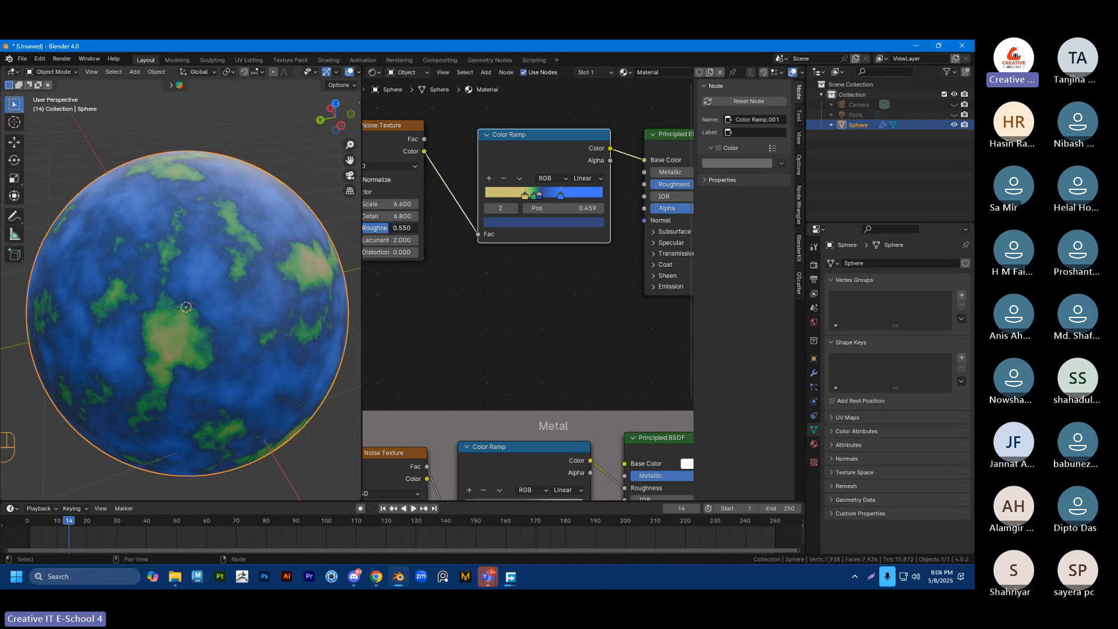
pyautogui.moveTo(223, 295)
pyautogui.mouseDown(button='middle')
pyautogui.moveTo(228, 305)
pyautogui.moveTo(225, 281)
pyautogui.moveTo(237, 300)
pyautogui.mouseUp(button='middle')
pyautogui.moveTo(393, 204); pyautogui.dragTo(368, 205)
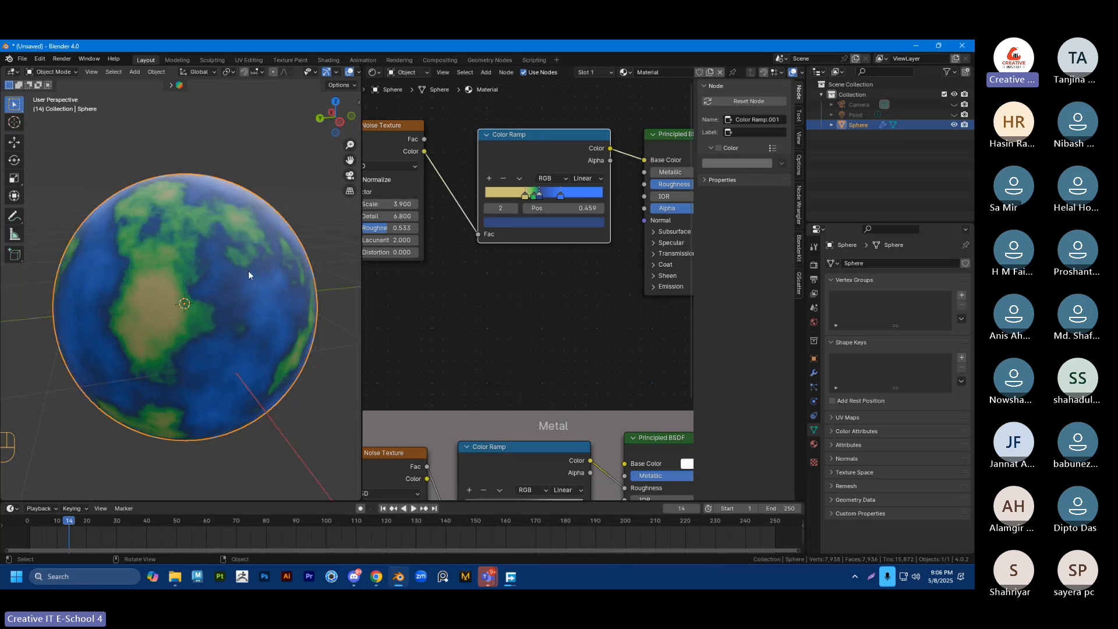
# Step: Inspect the planet pattern on the sphere and move the Color Ramp's bright blue stop to 0.550
pyautogui.moveTo(248, 270); pyautogui.dragTo(240, 296, button='middle')
pyautogui.scroll(-7, 204, 285)
pyautogui.scroll(9, 200, 302)
pyautogui.scroll(-2, 204, 315)
pyautogui.moveTo(559, 195)
pyautogui.mouseDown()
pyautogui.moveTo(567, 199)
pyautogui.moveTo(550, 198)
pyautogui.mouseUp()
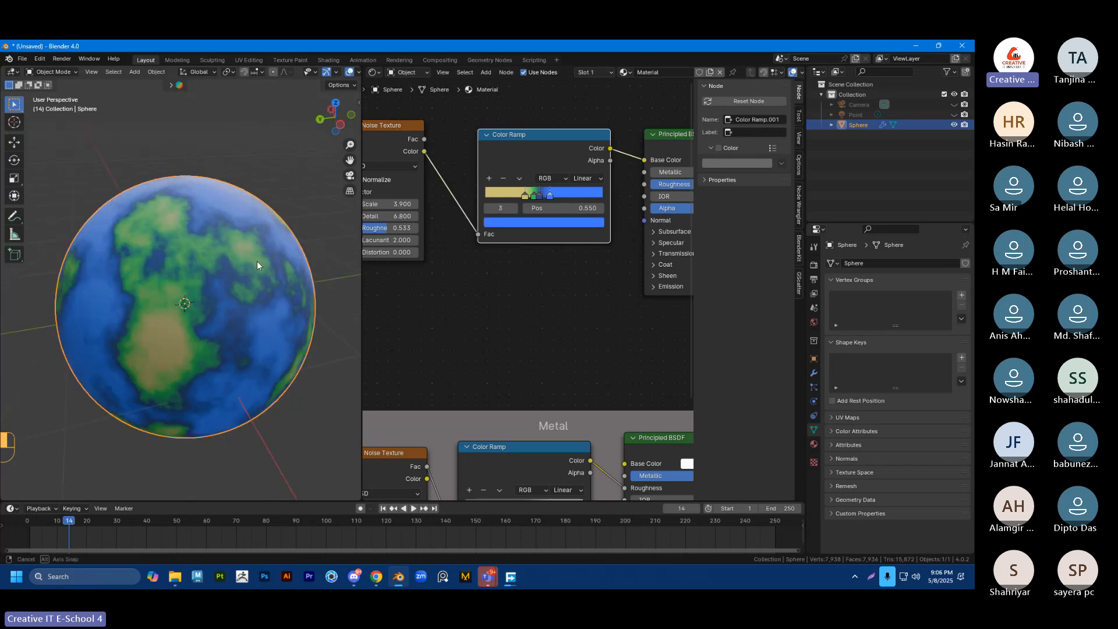
pyautogui.moveTo(257, 261); pyautogui.dragTo(256, 268, button='middle')
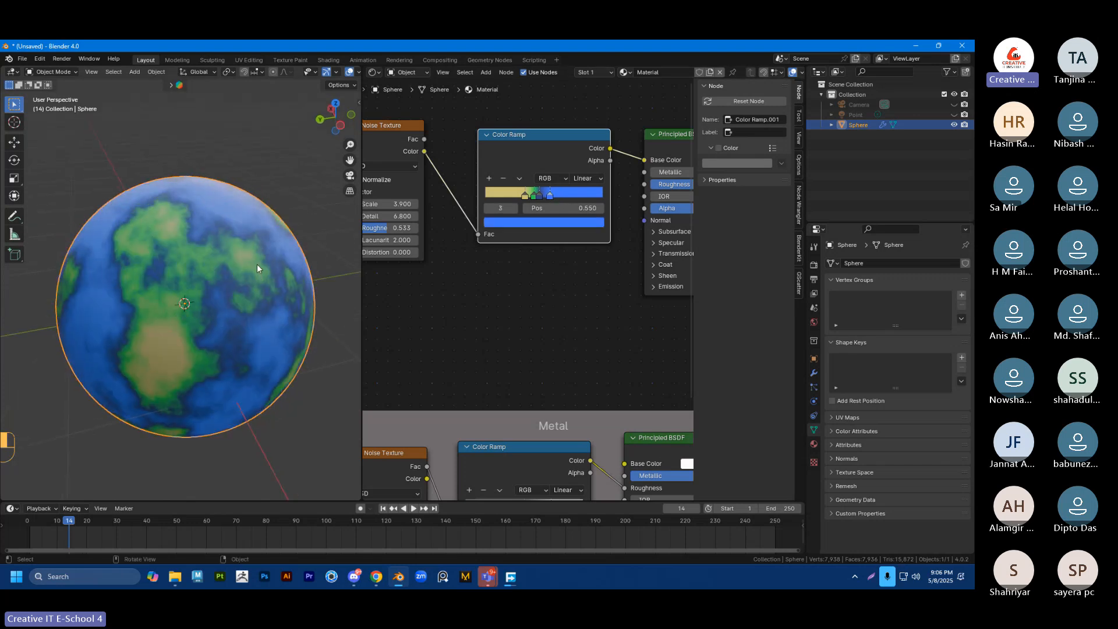
# Step: Recolor the Color Ramp's sandy first stop to orange
pyautogui.click(501, 198)
pyautogui.click(517, 222)
pyautogui.moveTo(533, 305); pyautogui.dragTo(522, 310)
# Step: Recolor the Color Ramp's green second stop to reddish orange
pyautogui.click(533, 196)
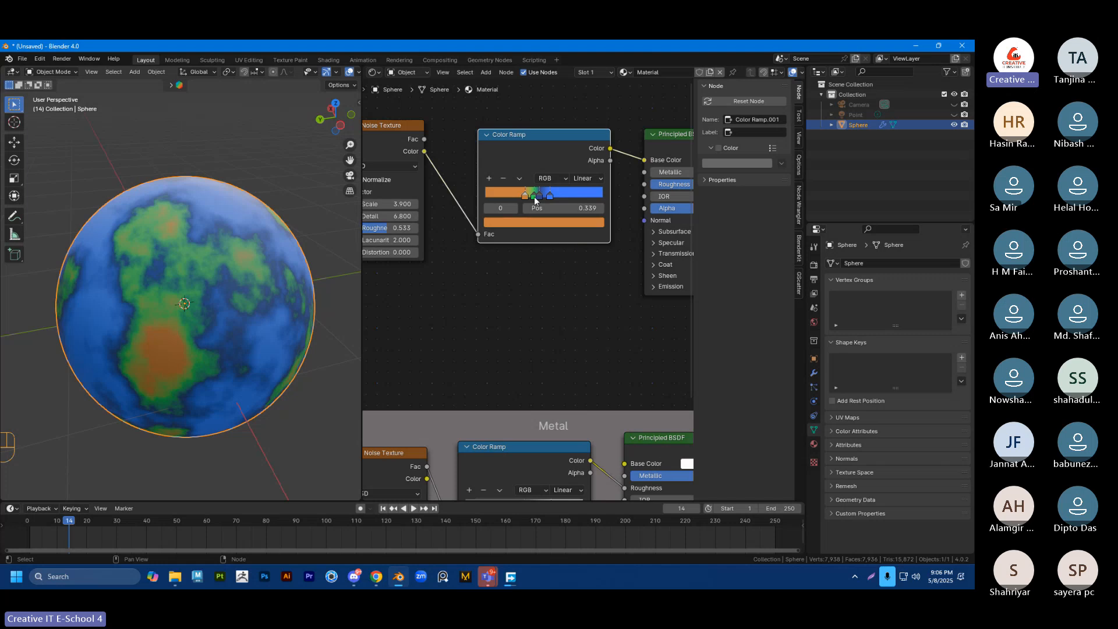
pyautogui.click(534, 221)
pyautogui.click(532, 301)
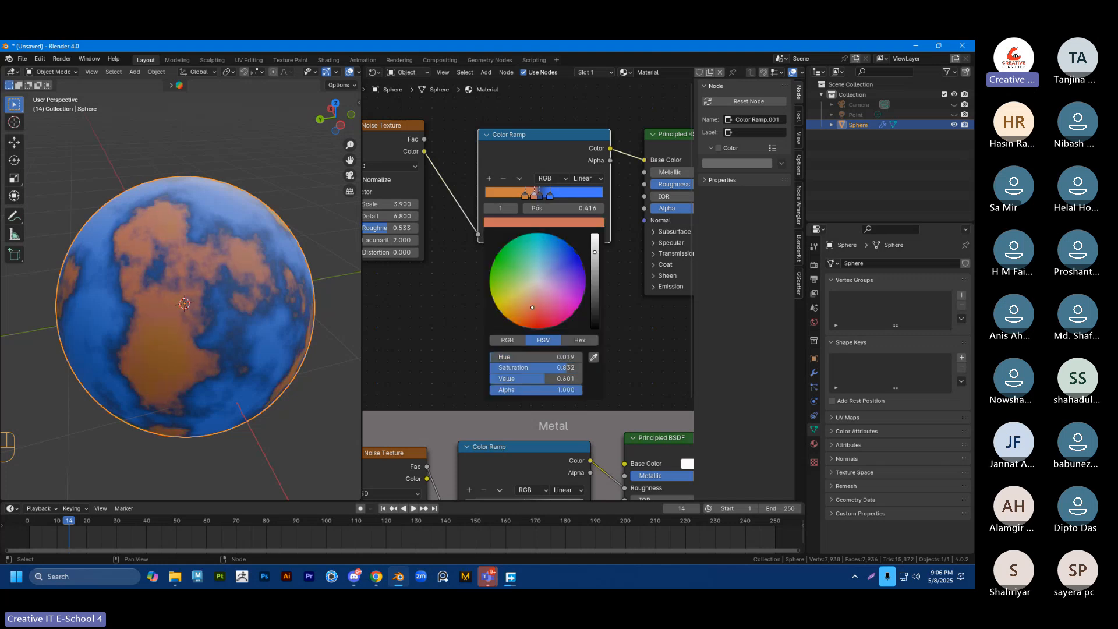
pyautogui.moveTo(533, 301); pyautogui.dragTo(526, 317)
# Step: Recolor the Color Ramp's dark blue third stop to dark red with Hue 0.982, Saturation 0.838 and Value 0.199
pyautogui.click(539, 196)
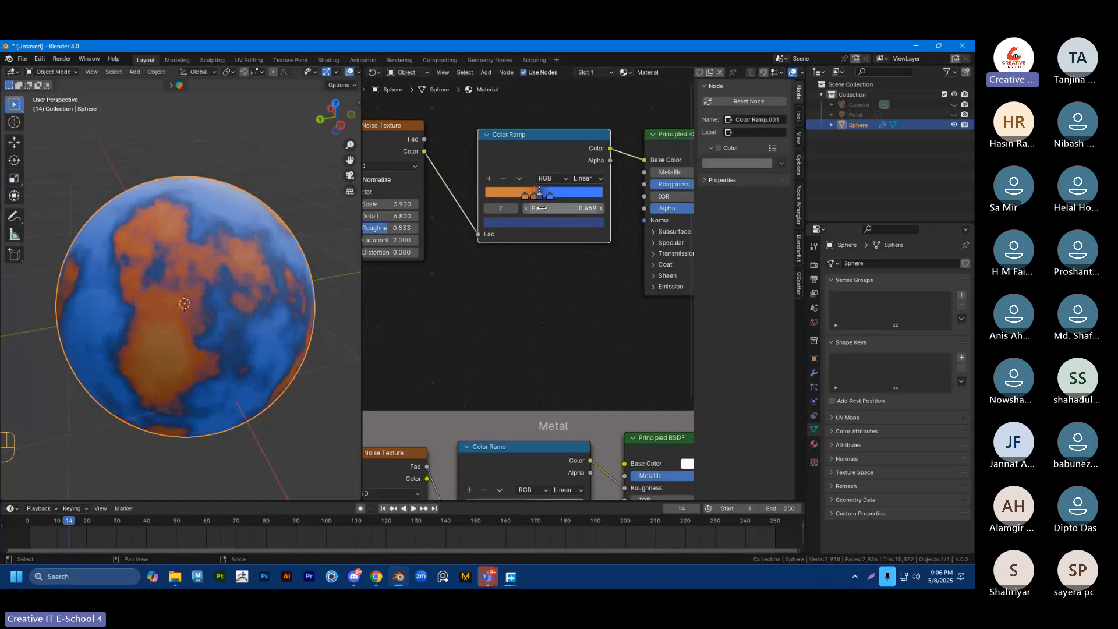
pyautogui.click(543, 222)
pyautogui.click(542, 310)
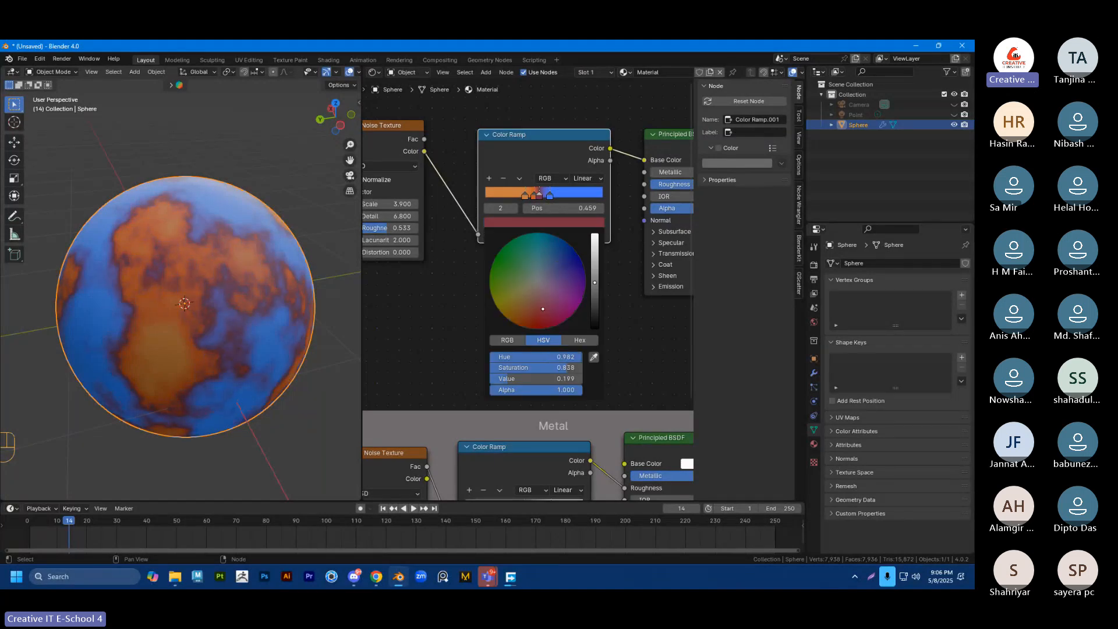
# Step: Recolor the Color Ramp's bright blue last stop to a very dark reddish brown
pyautogui.click(550, 195)
pyautogui.click(543, 221)
pyautogui.moveTo(537, 318); pyautogui.dragTo(533, 318)
pyautogui.click(594, 298)
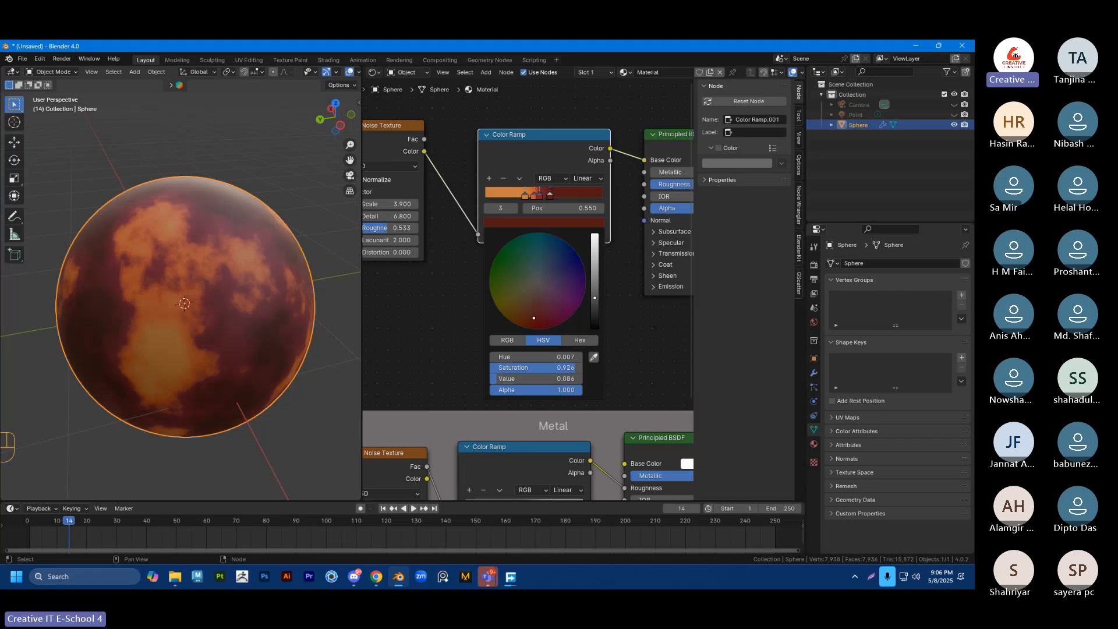
pyautogui.moveTo(594, 299); pyautogui.dragTo(594, 300)
pyautogui.moveTo(526, 311); pyautogui.dragTo(536, 309)
# Step: Set the upper Noise Texture's Scale to 112.000 and spread the Color Ramp's last two stops to 0.595 and 0.882
pyautogui.moveTo(410, 204); pyautogui.dragTo(561, 201)
pyautogui.click(549, 197)
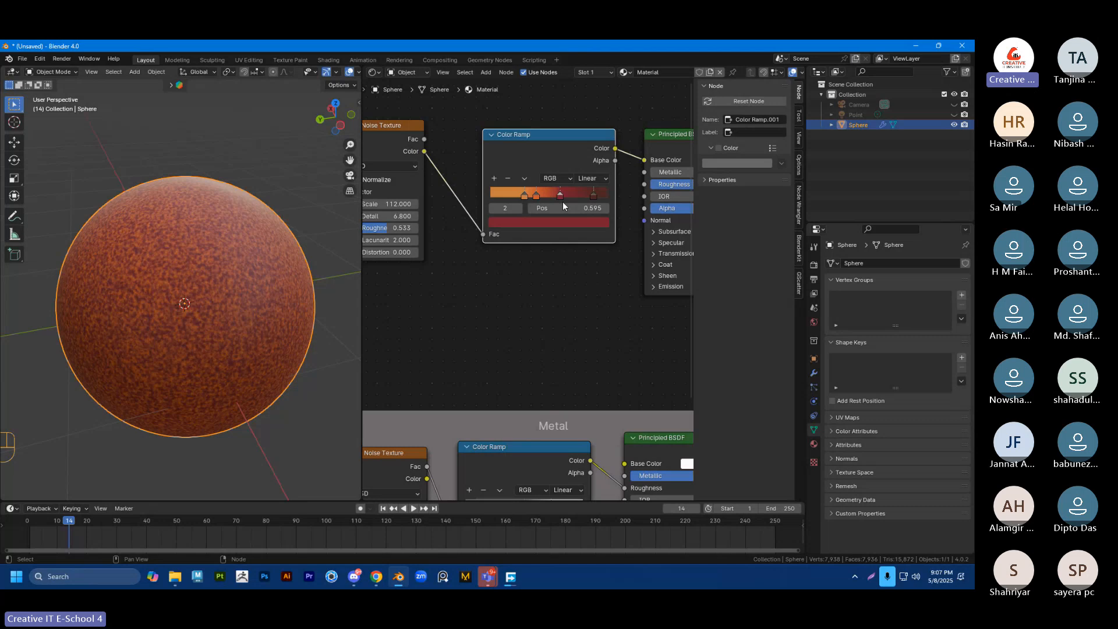
# Step: Shift the Color Ramp's third stop to a brighter, saturated red with a Value of about 0.280
pyautogui.click(558, 222)
pyautogui.moveTo(534, 314)
pyautogui.mouseDown()
pyautogui.moveTo(543, 306)
pyautogui.moveTo(538, 317)
pyautogui.mouseUp()
pyautogui.click(556, 224)
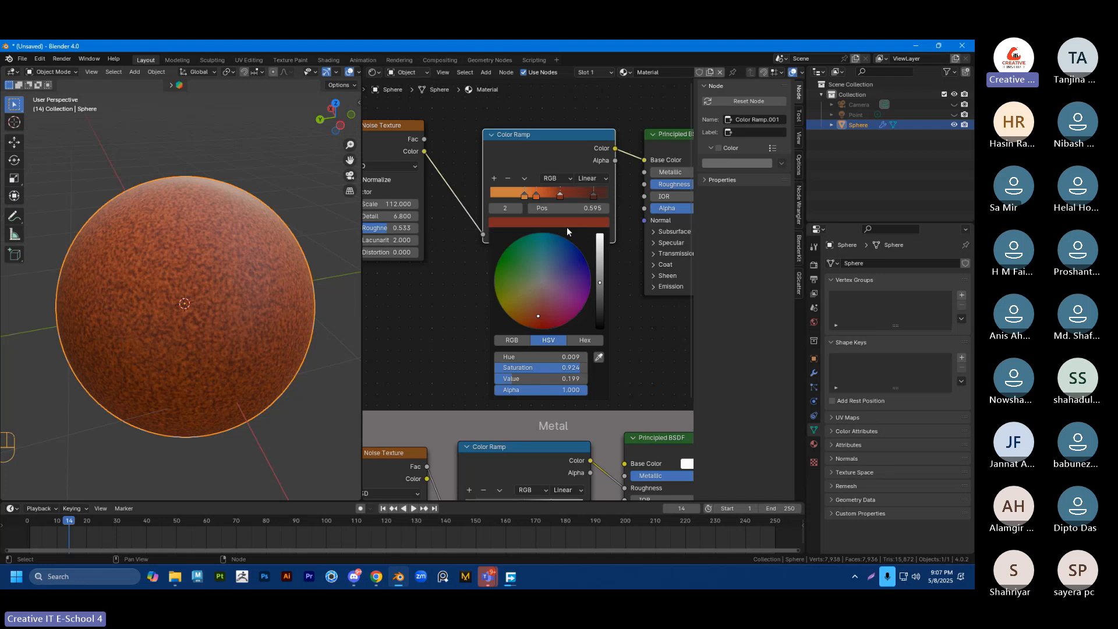
pyautogui.moveTo(539, 313); pyautogui.dragTo(541, 321)
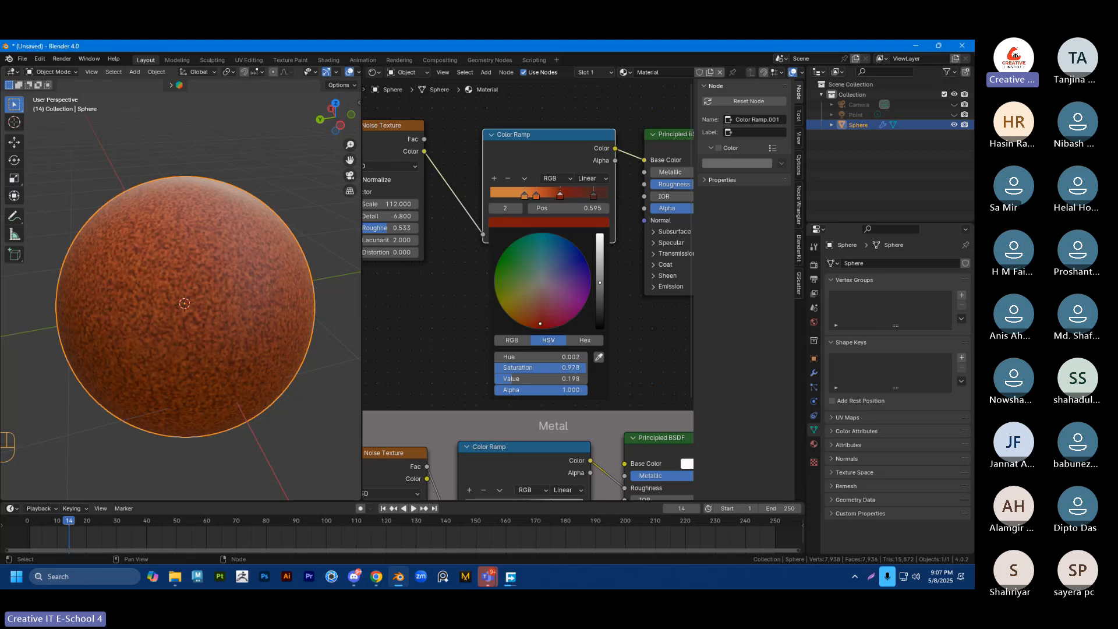
pyautogui.moveTo(600, 283)
pyautogui.mouseDown()
pyautogui.moveTo(600, 304)
pyautogui.moveTo(599, 272)
pyautogui.mouseUp()
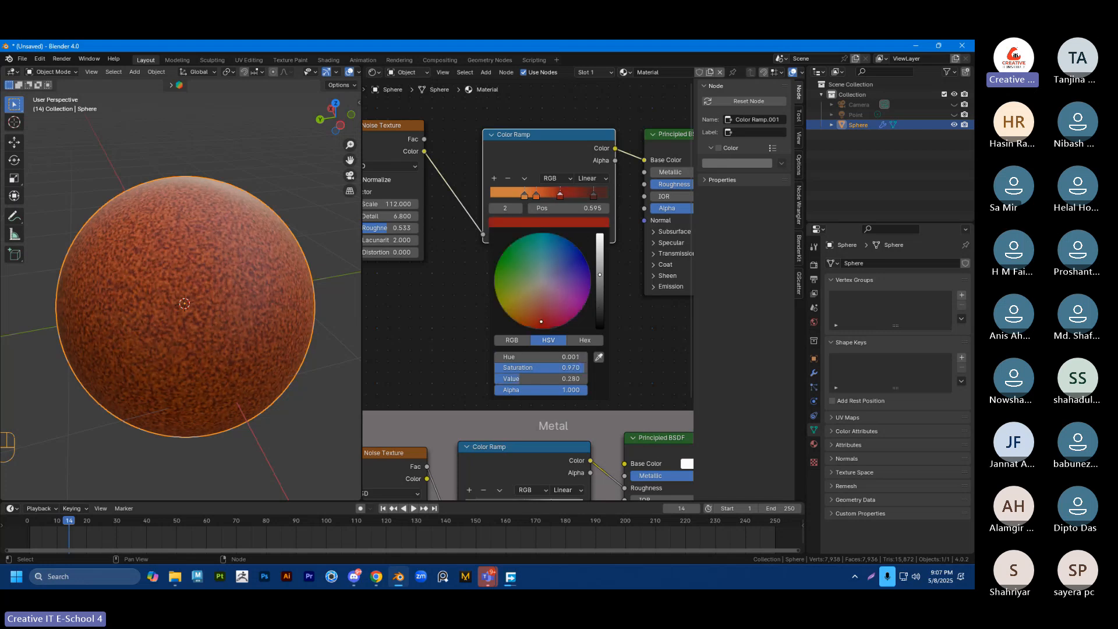
pyautogui.moveTo(541, 322); pyautogui.dragTo(539, 319)
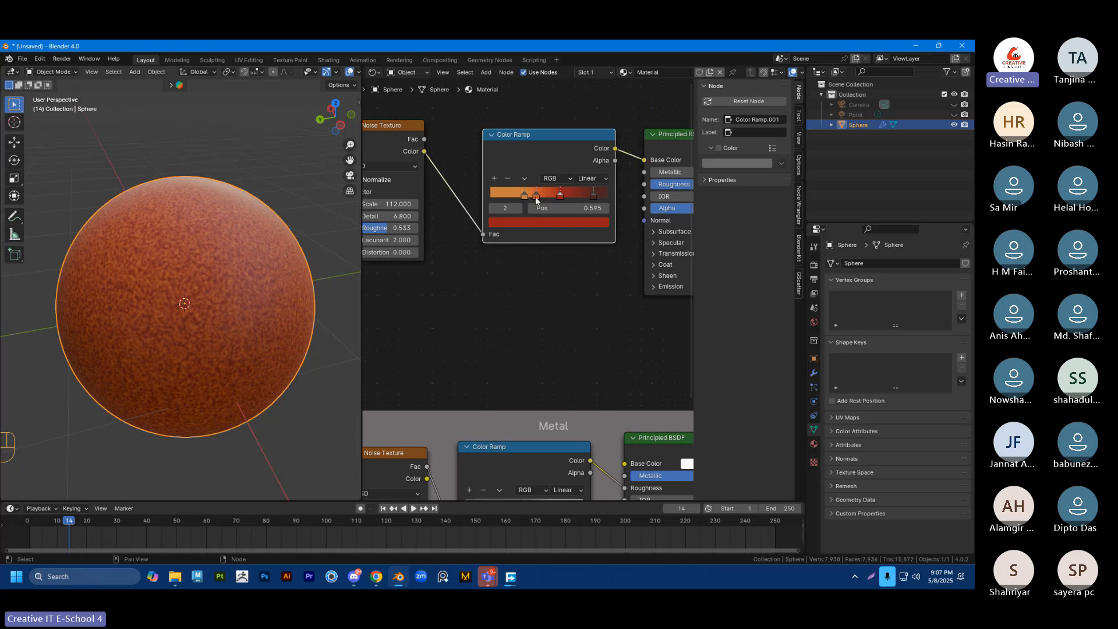
# Step: Move the Color Ramp's orange second stop to 0.402
pyautogui.moveTo(537, 197); pyautogui.dragTo(554, 201)
pyautogui.click(560, 201)
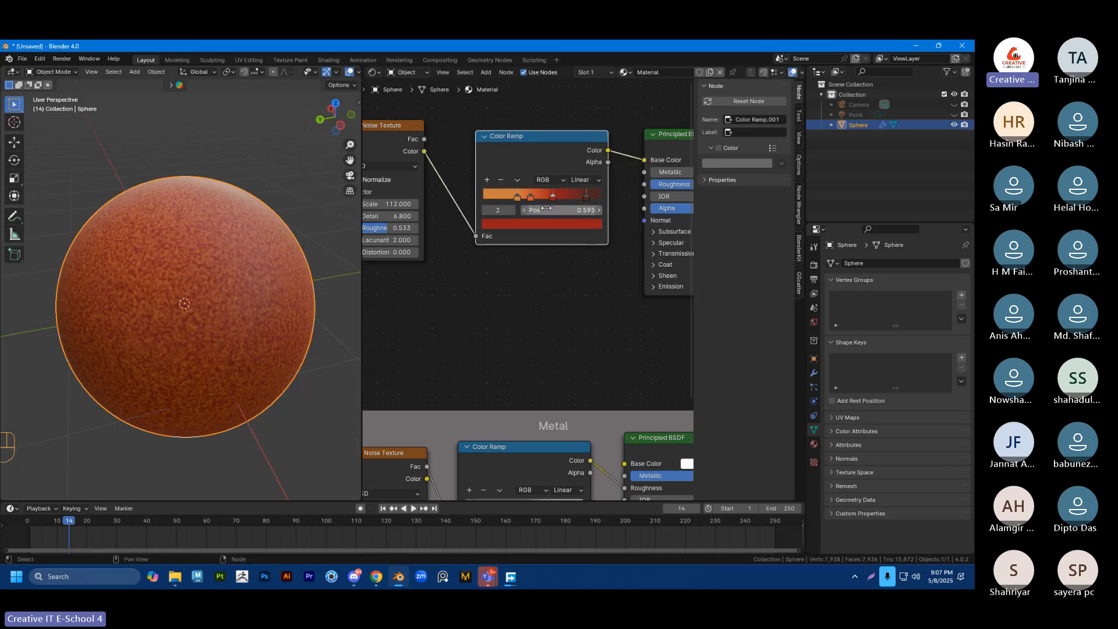
pyautogui.click(529, 197)
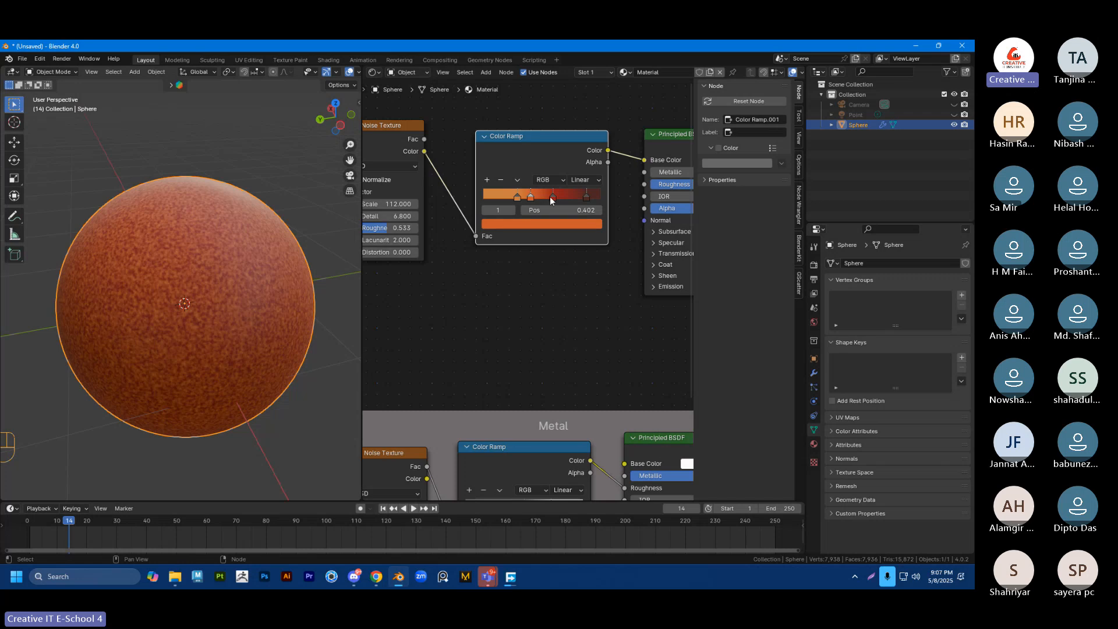
# Step: Darken the Color Ramp's brown last stop further
pyautogui.click(587, 197)
pyautogui.click(553, 222)
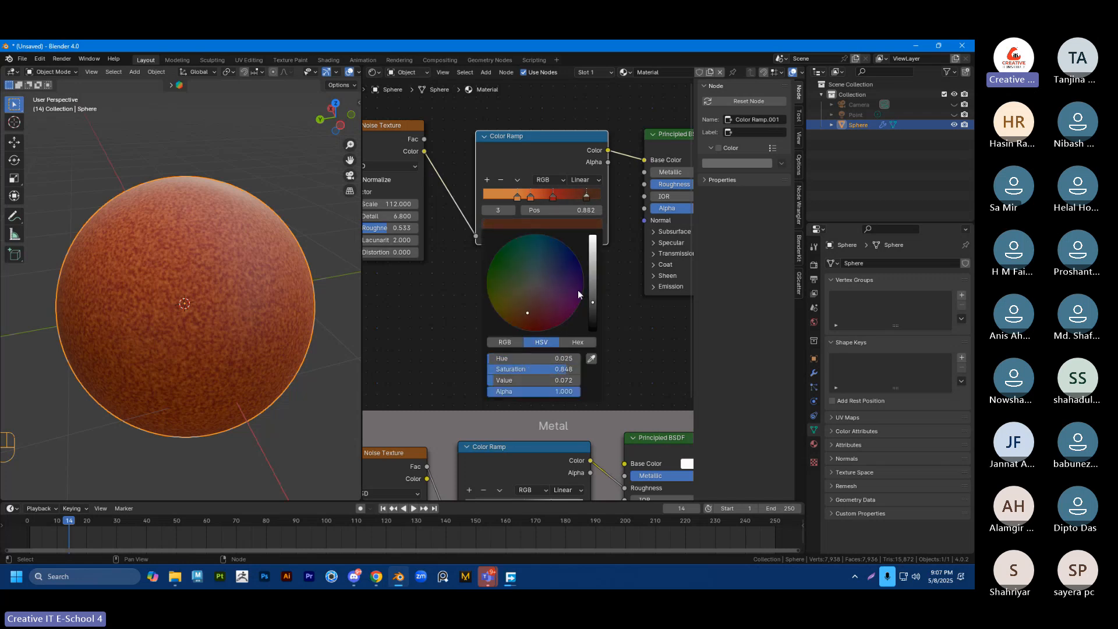
pyautogui.moveTo(592, 301)
pyautogui.mouseDown()
pyautogui.moveTo(592, 319)
pyautogui.moveTo(592, 310)
pyautogui.mouseUp()
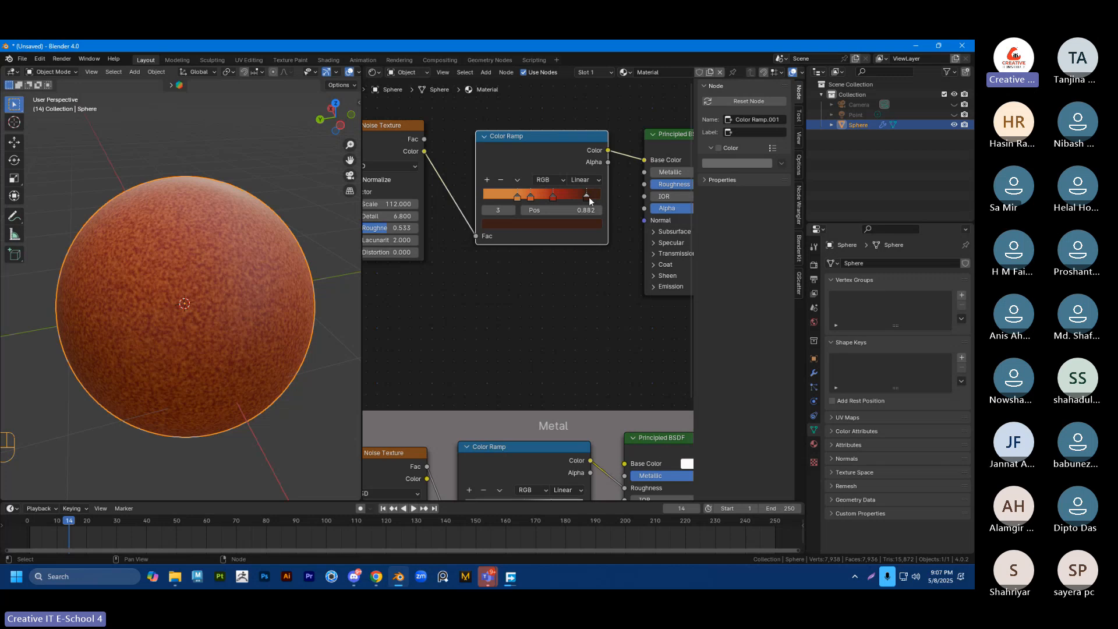
# Step: Move the Color Ramp's dark brown last stop to 0.732 and nudge the node slightly
pyautogui.press('g')
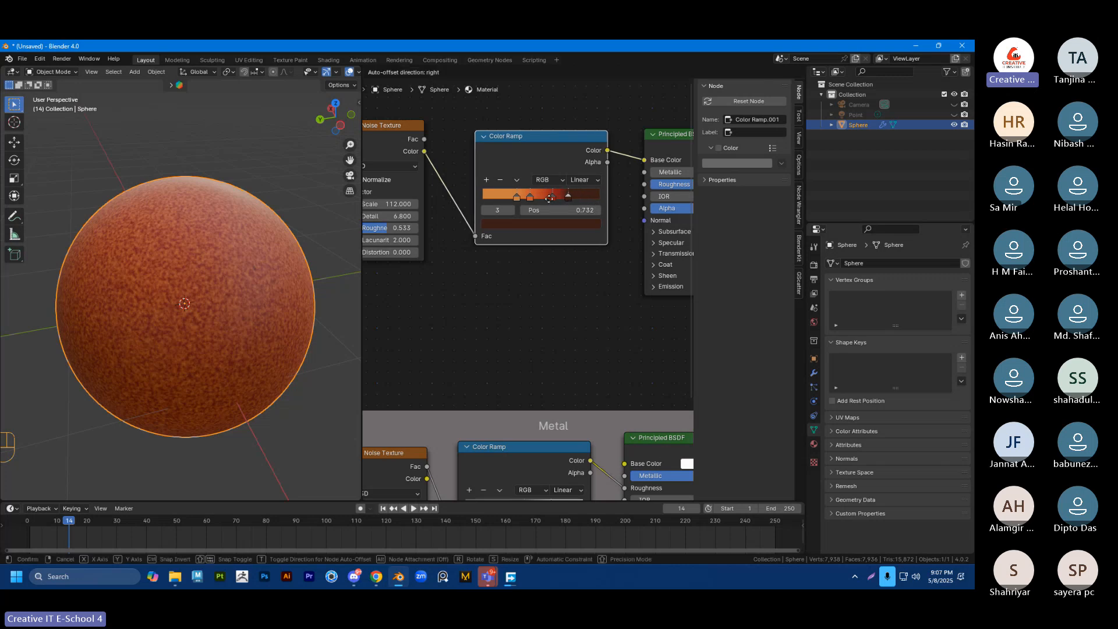
pyautogui.click(546, 198)
pyautogui.press('g')
pyautogui.click(548, 199)
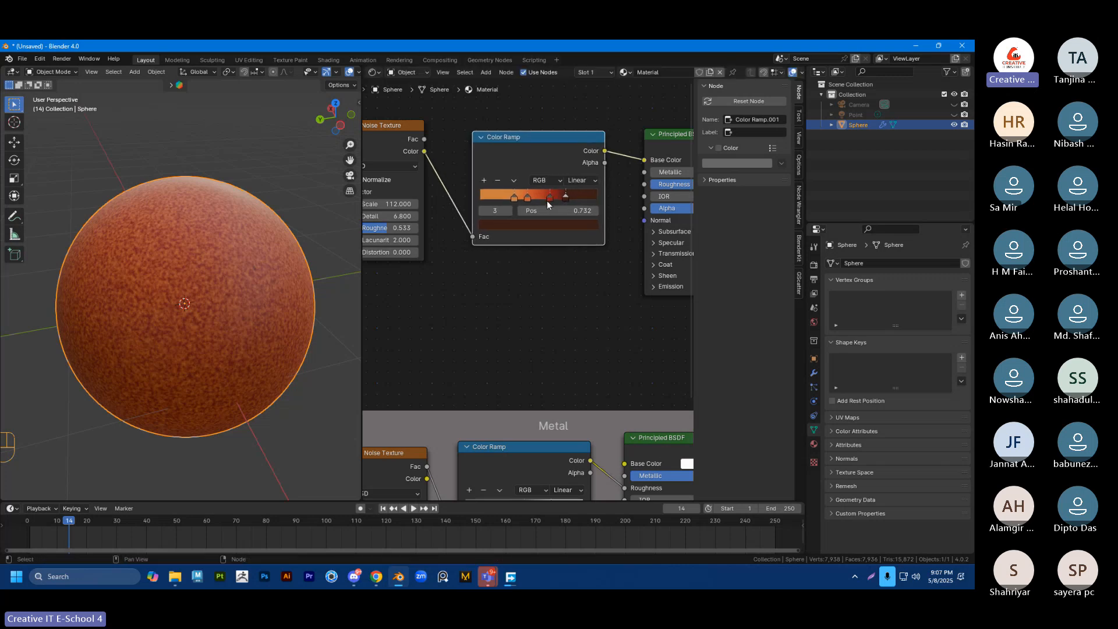
# Step: Set the upper Principled BSDF's Roughness to 0.000 and inspect the glossy sphere up close
pyautogui.scroll(-2, 599, 221)
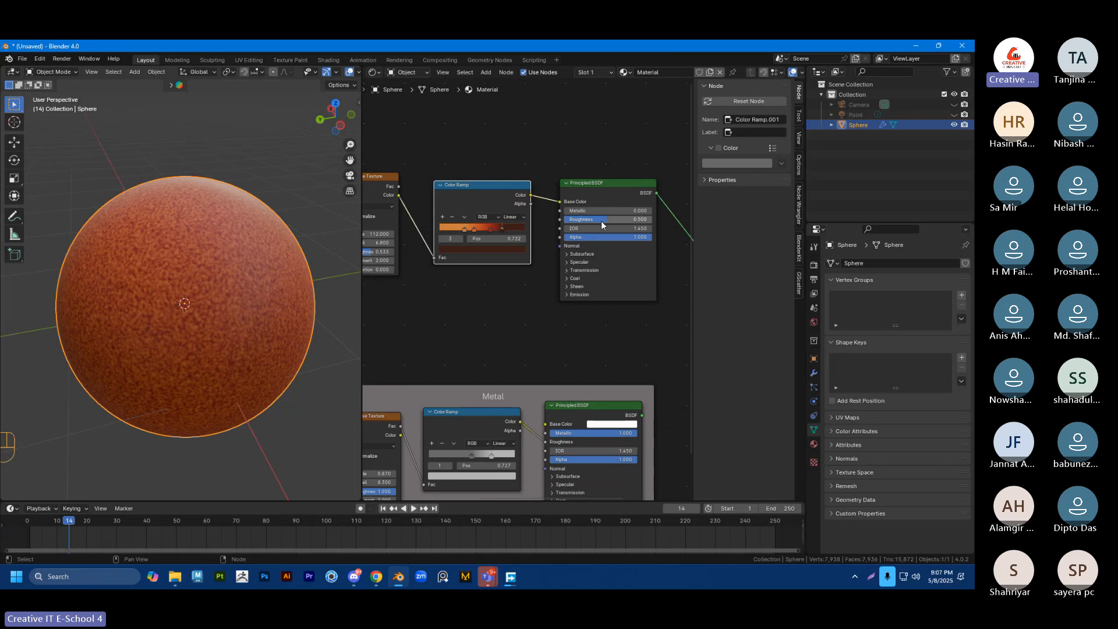
pyautogui.moveTo(599, 220); pyautogui.dragTo(573, 220)
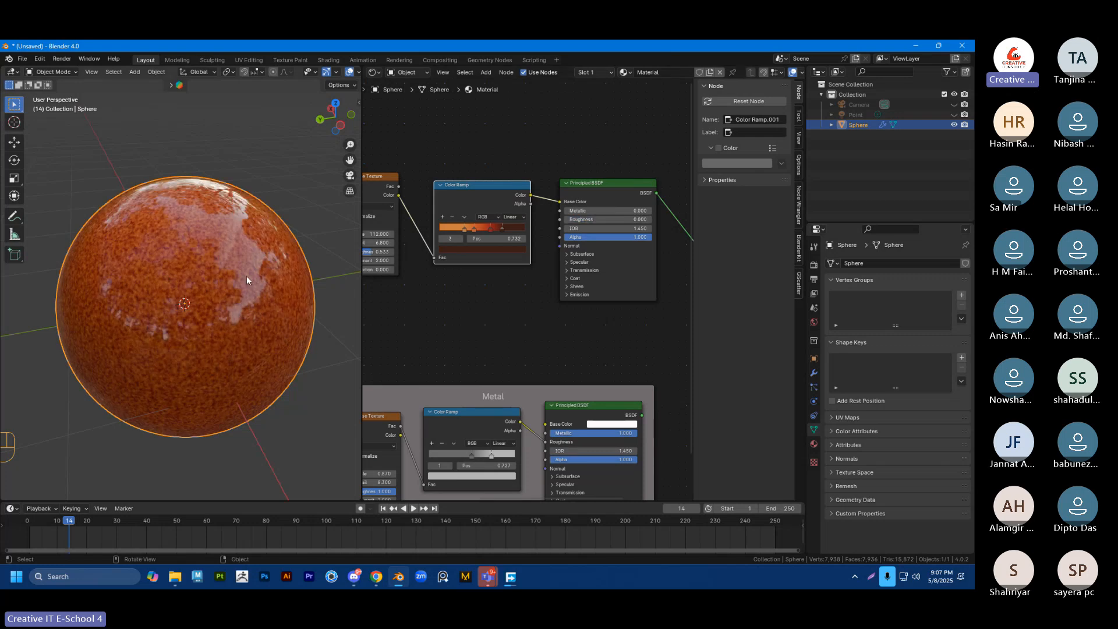
pyautogui.scroll(4, 242, 274)
pyautogui.scroll(-3, 232, 281)
pyautogui.moveTo(245, 273); pyautogui.dragTo(236, 243, button='middle')
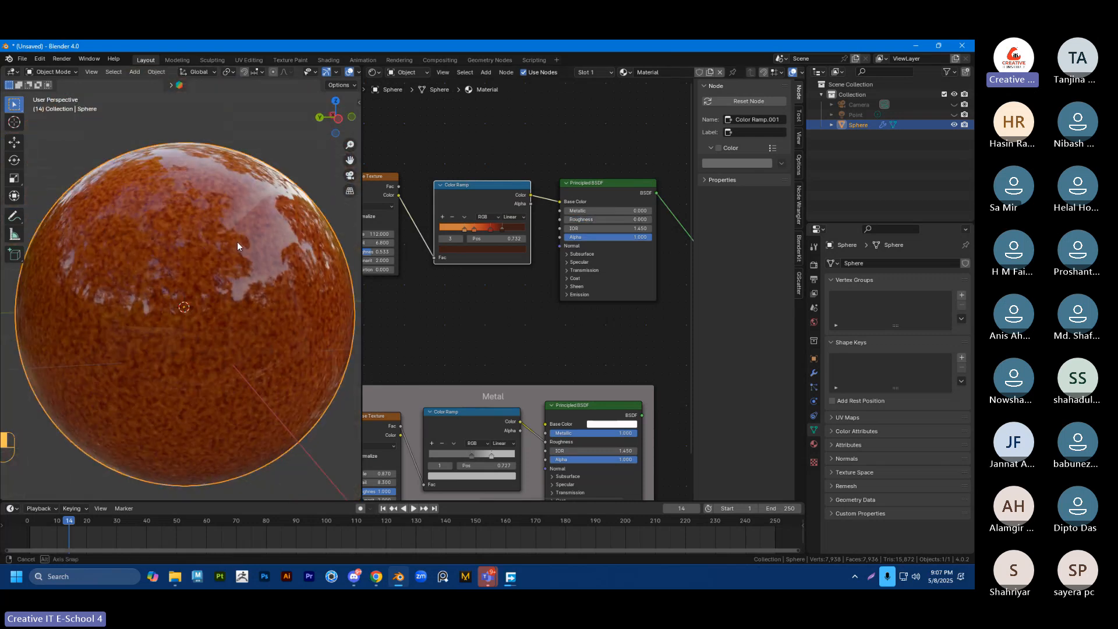
pyautogui.scroll(-3, 236, 241)
pyautogui.scroll(4, 230, 291)
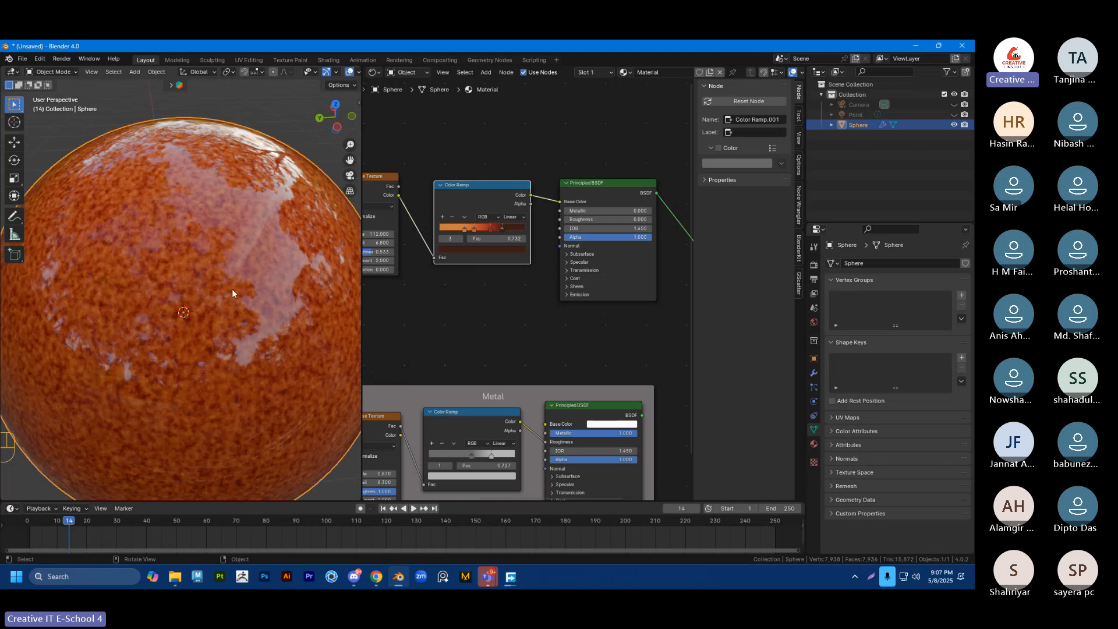
pyautogui.scroll(-4, 238, 280)
pyautogui.scroll(2, 257, 277)
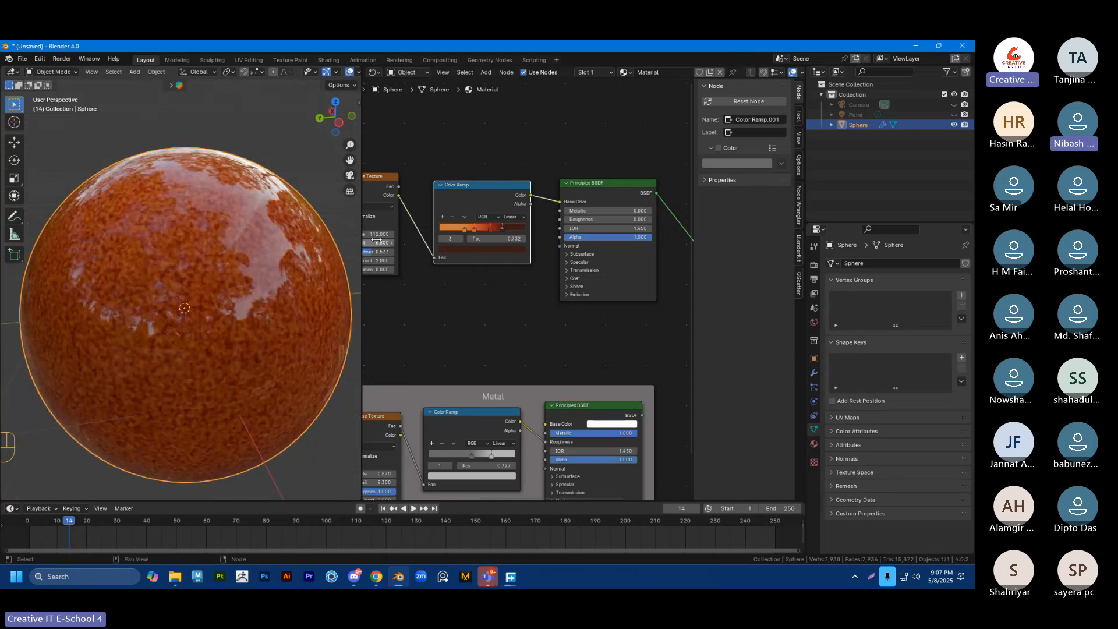
# Step: Set the upper Principled BSDF's Roughness to 1.000 and move the Color Ramp's second stop closer to the first
pyautogui.moveTo(575, 220); pyautogui.dragTo(661, 220)
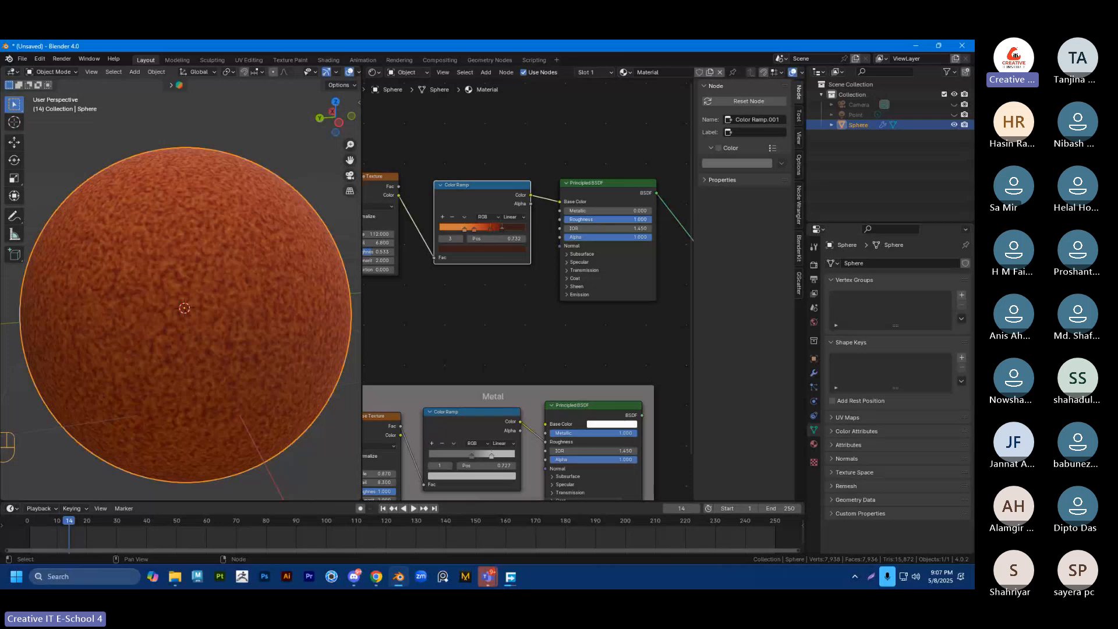
pyautogui.click(473, 229)
pyautogui.moveTo(474, 228)
pyautogui.mouseDown()
pyautogui.moveTo(484, 232)
pyautogui.moveTo(470, 228)
pyautogui.mouseUp()
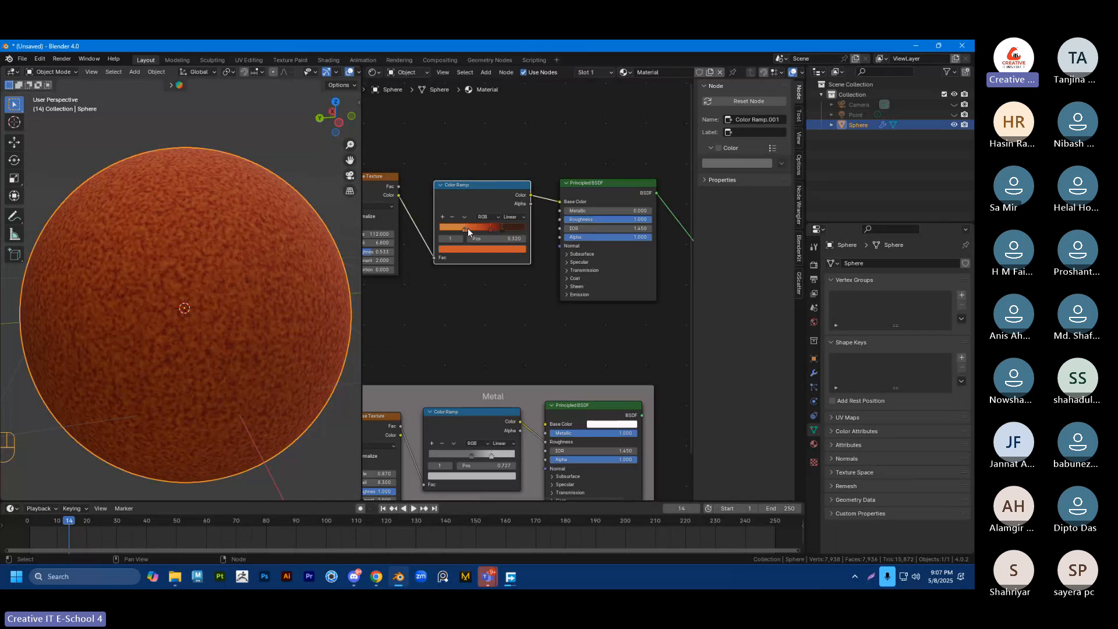
# Step: Raise the upper Noise Texture's Scale to 397.700 for a fine grain on the sphere
pyautogui.scroll(-1, 316, 260)
pyautogui.moveTo(316, 259); pyautogui.dragTo(317, 289, button='middle')
pyautogui.keyDown('shift'); pyautogui.moveTo(384, 255); pyautogui.dragTo(444, 273, button='middle'); pyautogui.keyUp('shift')
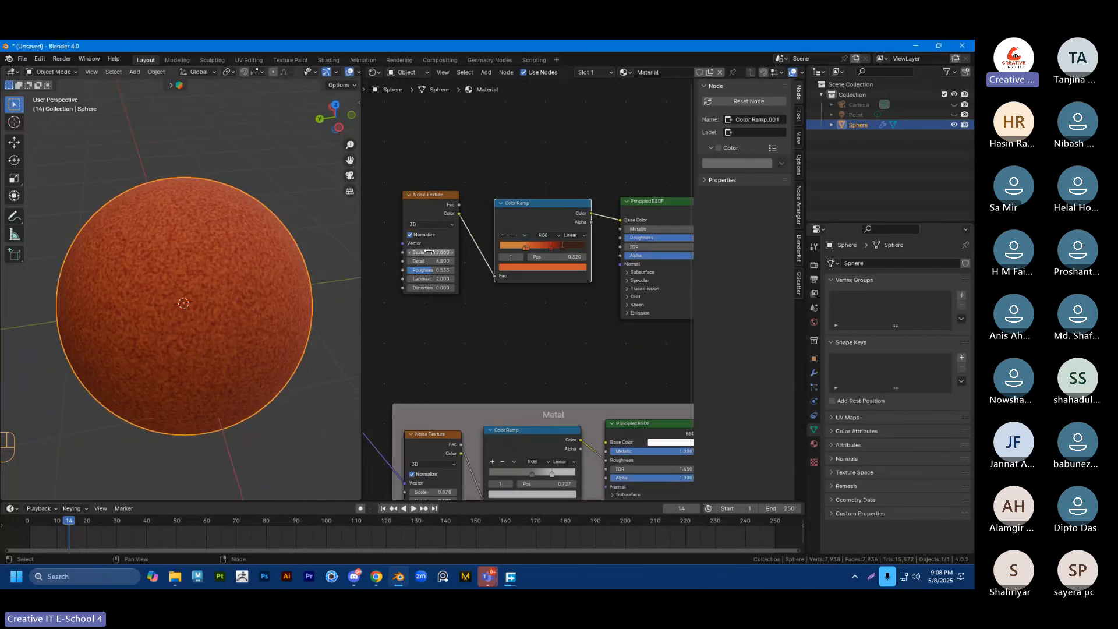
pyautogui.moveTo(439, 253); pyautogui.dragTo(460, 252)
pyautogui.scroll(2, 237, 270)
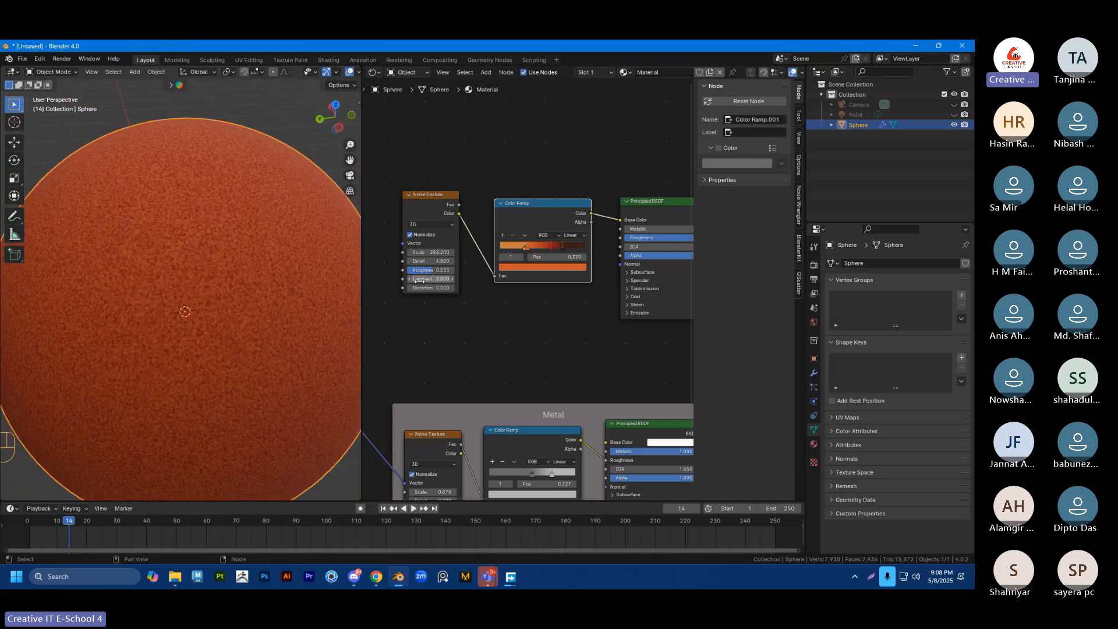
pyautogui.moveTo(429, 255)
pyautogui.mouseDown()
pyautogui.moveTo(463, 253)
pyautogui.moveTo(439, 253)
pyautogui.mouseUp()
# Step: Deselect the sphere and examine its fine-grained orange surface from near, far and different angles
pyautogui.scroll(-1, 165, 242)
pyautogui.click(291, 183)
pyautogui.scroll(-1, 274, 212)
pyautogui.moveTo(272, 213); pyautogui.dragTo(236, 242, button='middle')
pyautogui.scroll(-5, 236, 242)
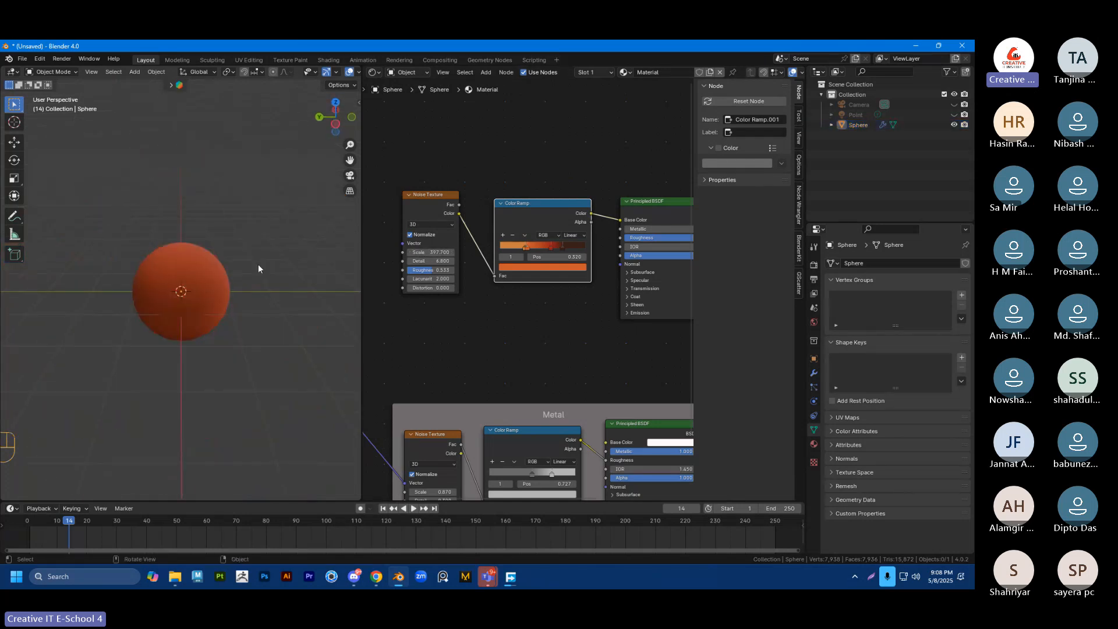
pyautogui.scroll(7, 258, 265)
pyautogui.moveTo(256, 289); pyautogui.dragTo(215, 243, button='middle')
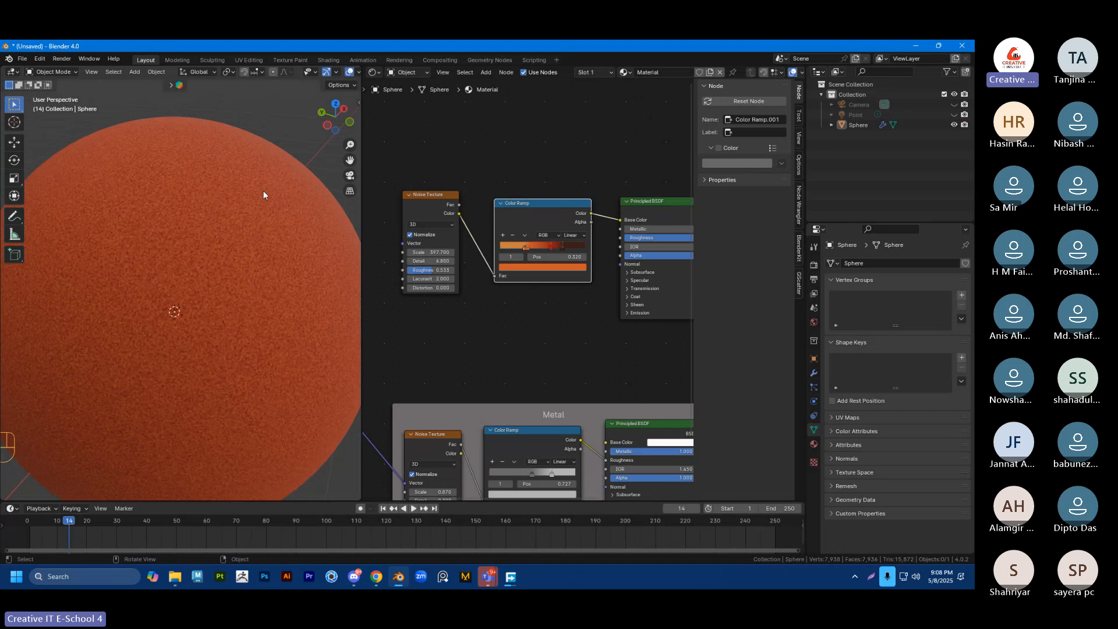
# Step: Switch the Material Output between the two shaders, ending on the Metal frame's Principled BSDF
pyautogui.scroll(-3, 577, 260)
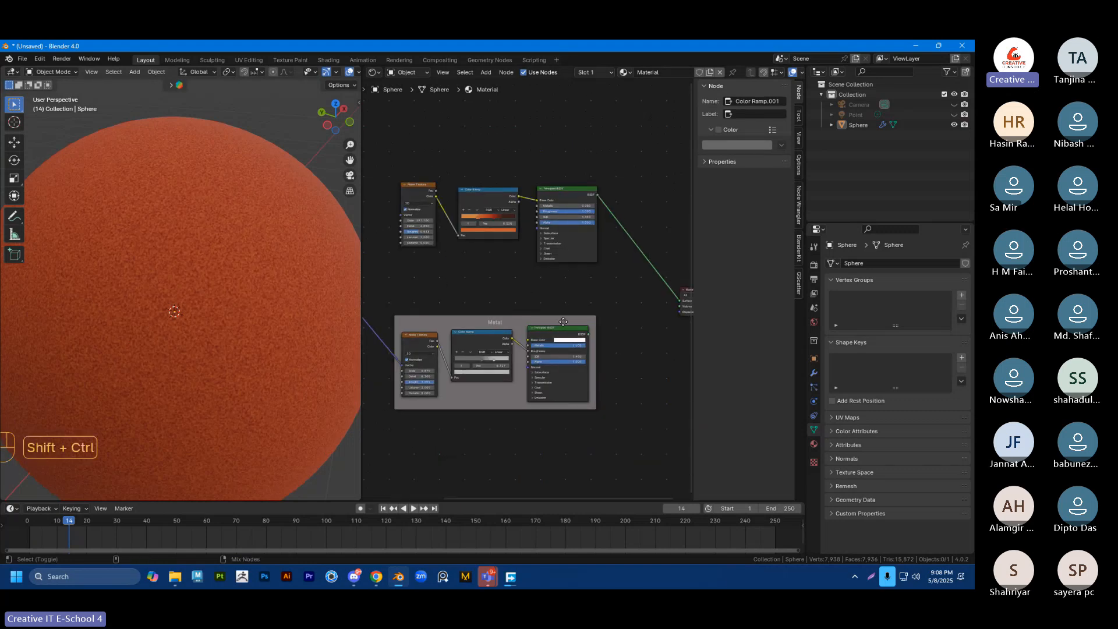
pyautogui.keyDown('ctrl'); pyautogui.keyDown('shift'); pyautogui.click(552, 337); pyautogui.keyUp('shift'); pyautogui.keyUp('ctrl')
pyautogui.keyDown('ctrl'); pyautogui.keyDown('shift'); pyautogui.click(564, 188); pyautogui.keyUp('shift'); pyautogui.keyUp('ctrl')
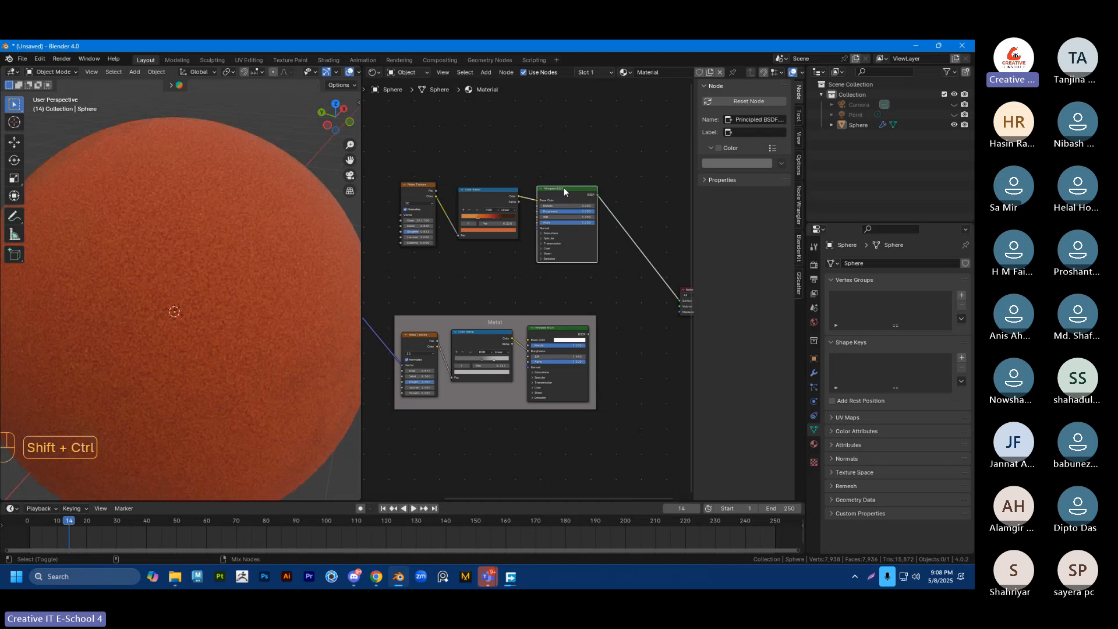
pyautogui.keyDown('ctrl'); pyautogui.keyDown('shift'); pyautogui.click(545, 325); pyautogui.keyUp('shift'); pyautogui.keyUp('ctrl')
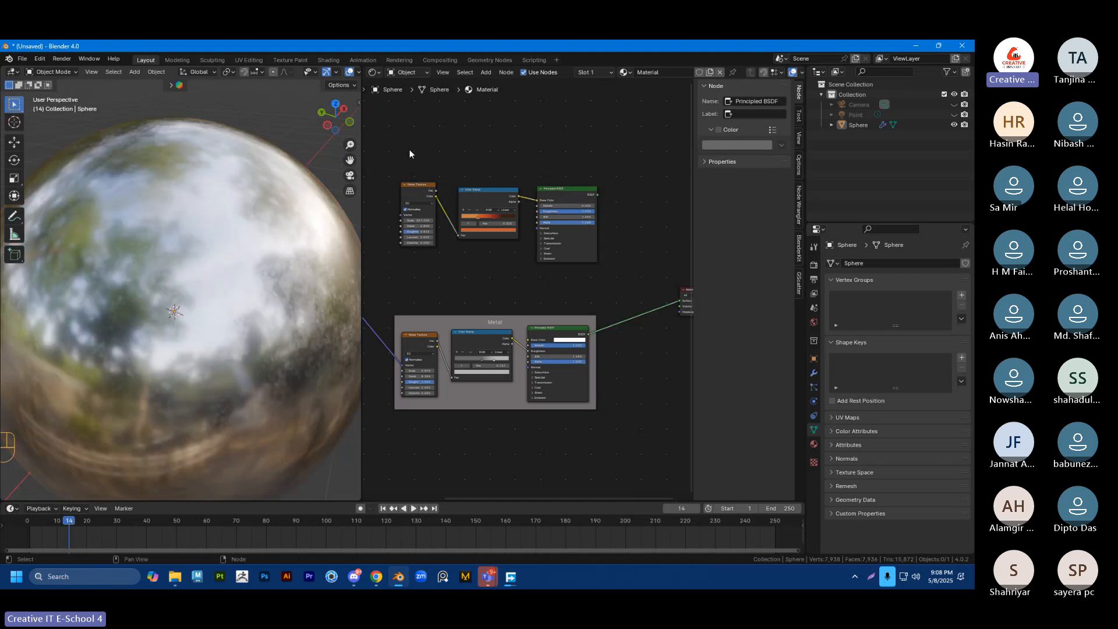
# Step: Shift the upper material's Noise Texture, Color Ramp and Principled BSDF nodes slightly left as a group
pyautogui.moveTo(410, 149); pyautogui.dragTo(596, 209)
pyautogui.press('g')
pyautogui.click(550, 194)
pyautogui.click(549, 281)
pyautogui.scroll(-1, 549, 282)
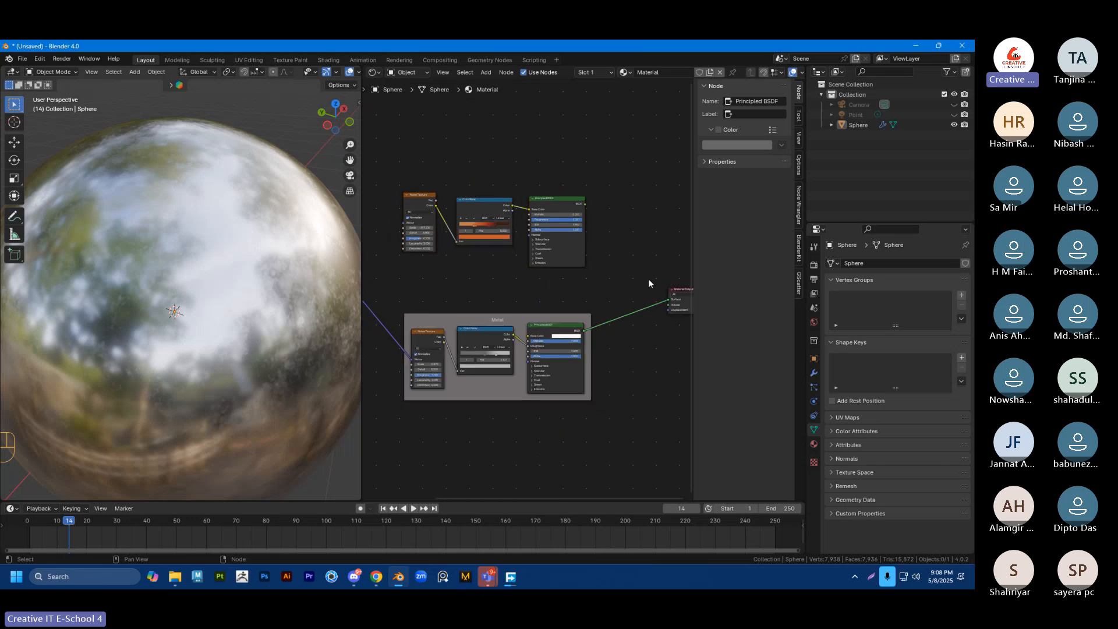
# Step: Move the Material Output node farther from the two shaders to make room between them
pyautogui.moveTo(664, 291); pyautogui.dragTo(585, 274, button='middle')
pyautogui.moveTo(603, 274); pyautogui.dragTo(625, 275)
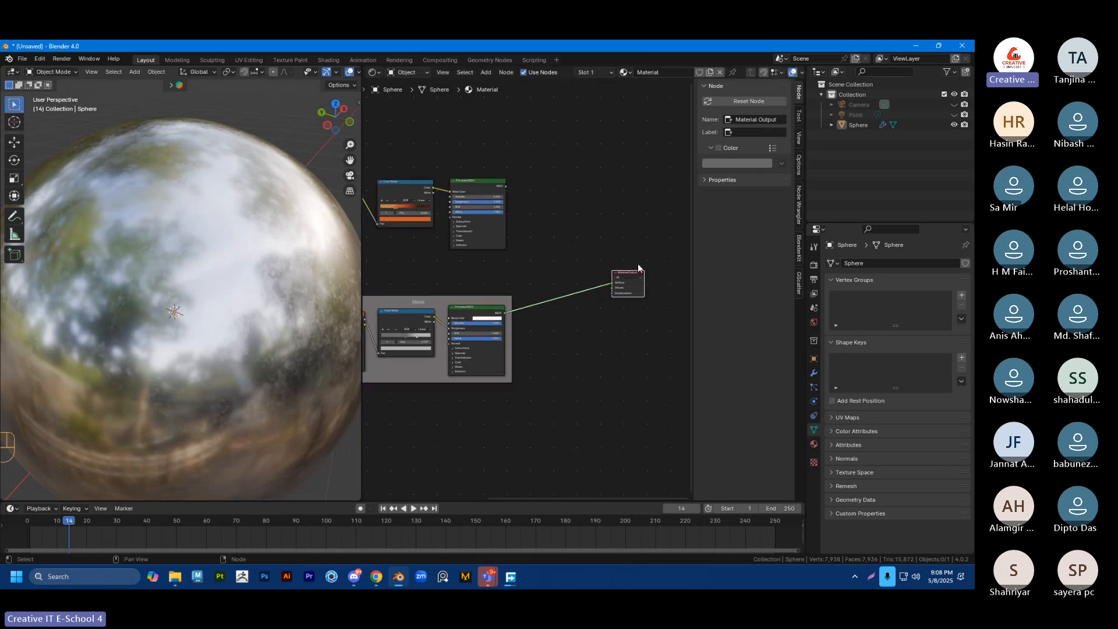
pyautogui.click(637, 263)
pyautogui.scroll(4, 539, 290)
pyautogui.keyDown('shift'); pyautogui.moveTo(612, 311); pyautogui.dragTo(545, 313, button='middle'); pyautogui.keyUp('shift')
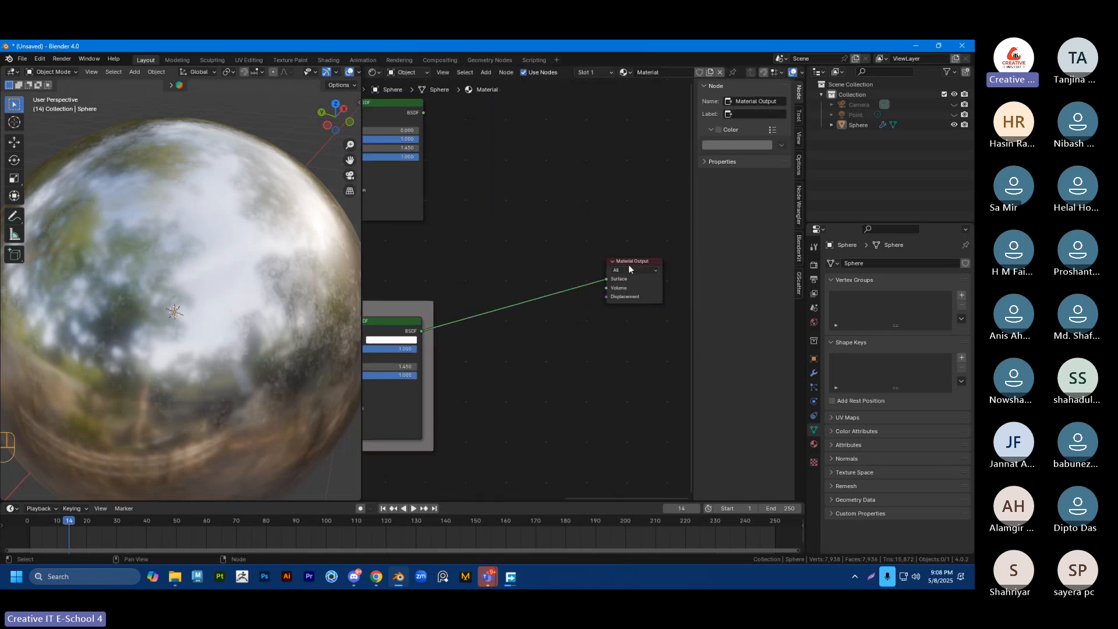
pyautogui.moveTo(628, 261); pyautogui.dragTo(639, 248)
pyautogui.click(574, 215)
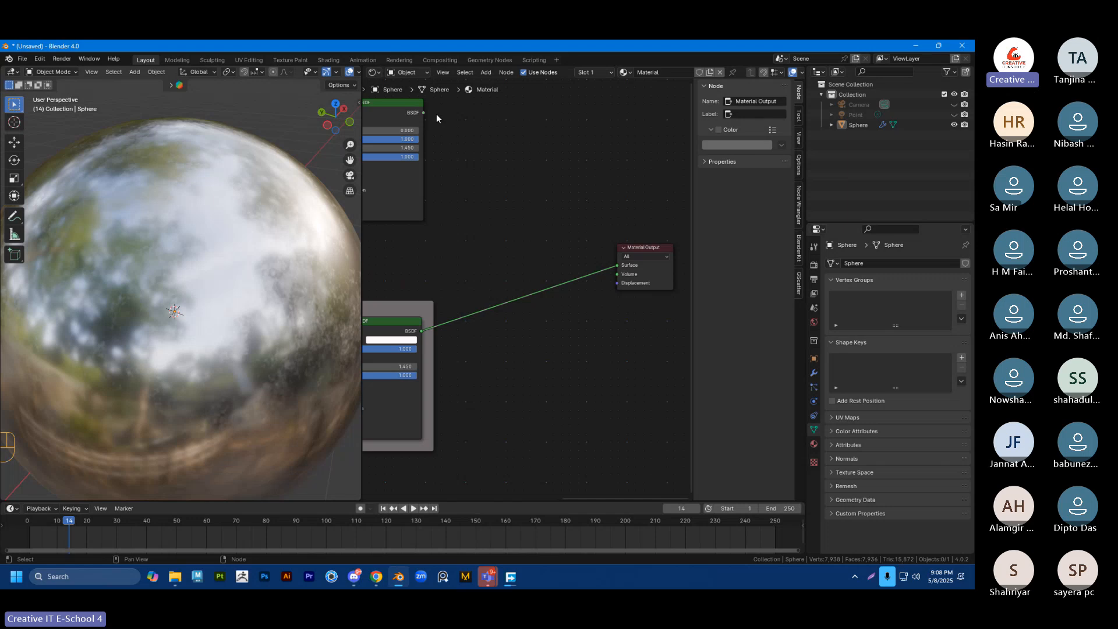
# Step: Connect the upper Principled BSDF to the Material Output's Surface, and replace it again with the metal shader
pyautogui.moveTo(424, 113); pyautogui.dragTo(616, 266)
pyautogui.moveTo(422, 330); pyautogui.dragTo(617, 266)
pyautogui.scroll(-3, 545, 244)
pyautogui.keyDown('shift'); pyautogui.moveTo(528, 240); pyautogui.dragTo(559, 256, button='middle'); pyautogui.keyUp('shift')
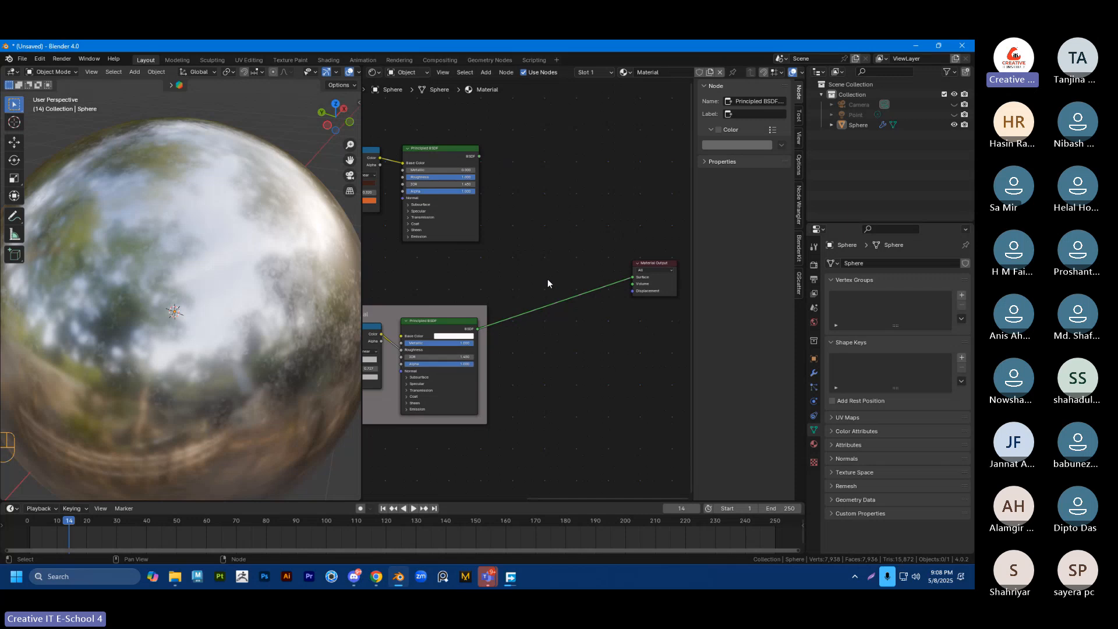
# Step: Add a Mix Shader node on the link between the metal Principled BSDF and the Material Output
pyautogui.press('ctrl')
pyautogui.hotkey('ctrl', 'a')
pyautogui.hotkey('shift', 'a')
pyautogui.click(586, 267)
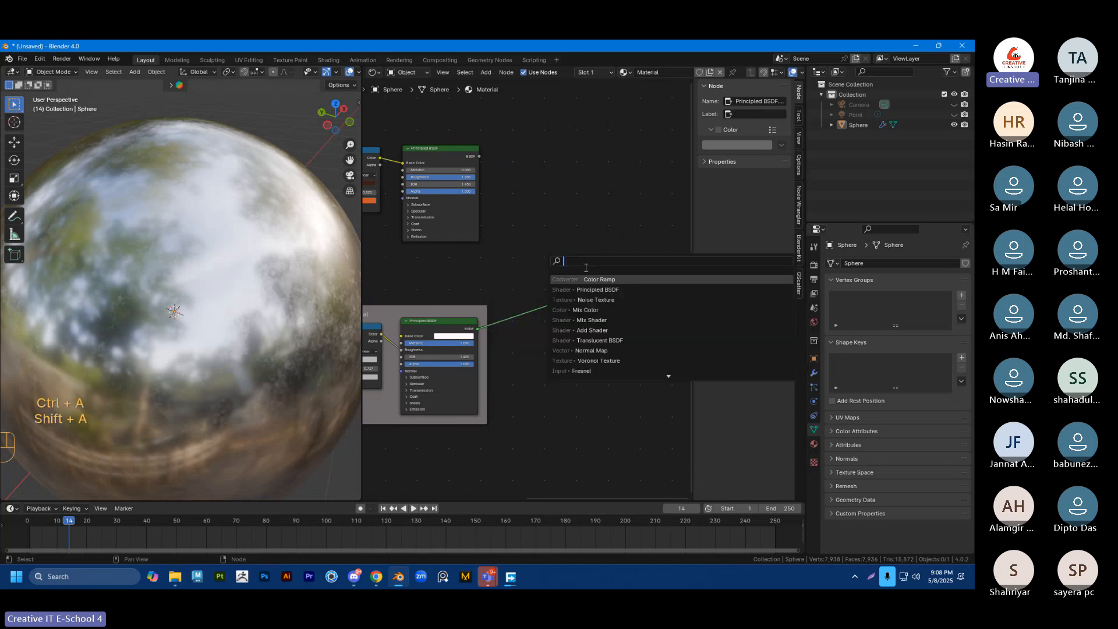
pyautogui.write('mis')
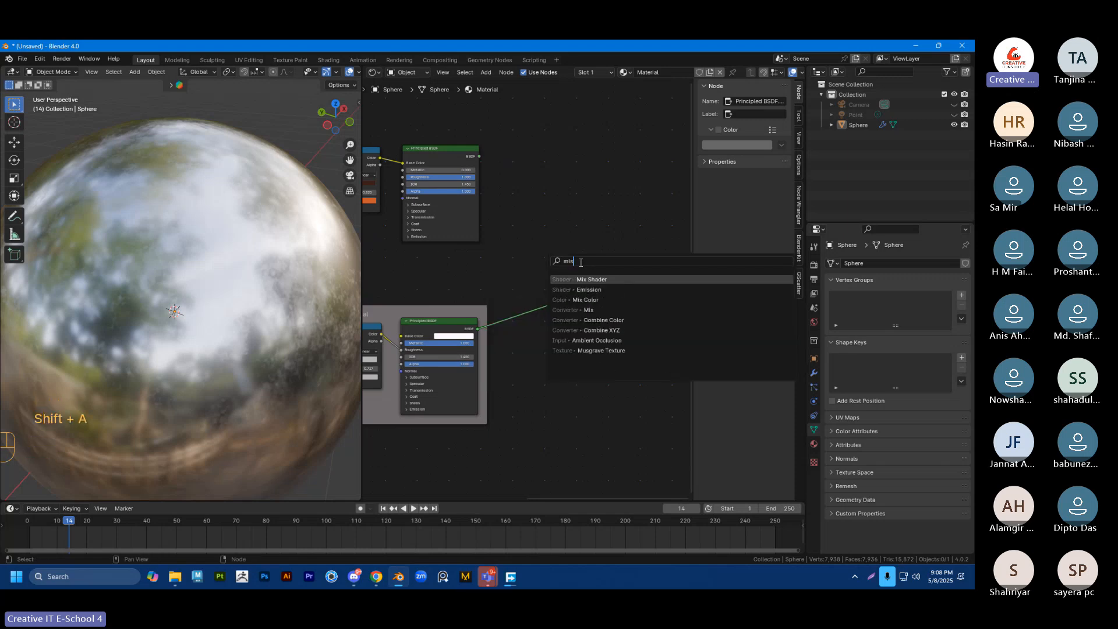
pyautogui.click(590, 282)
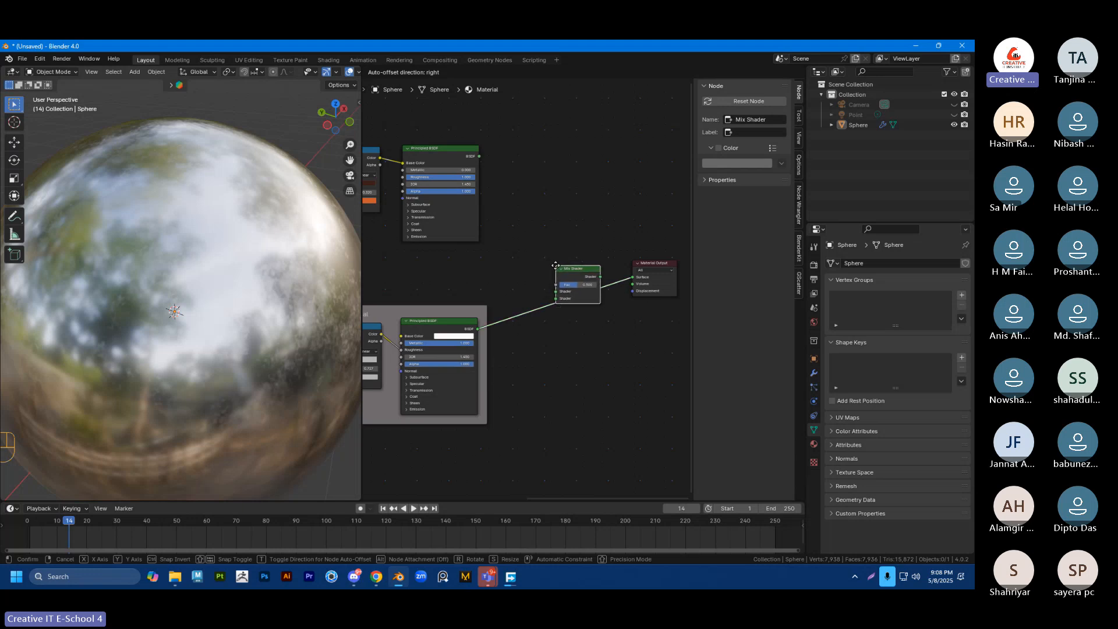
pyautogui.click(556, 266)
pyautogui.moveTo(570, 270); pyautogui.dragTo(569, 269)
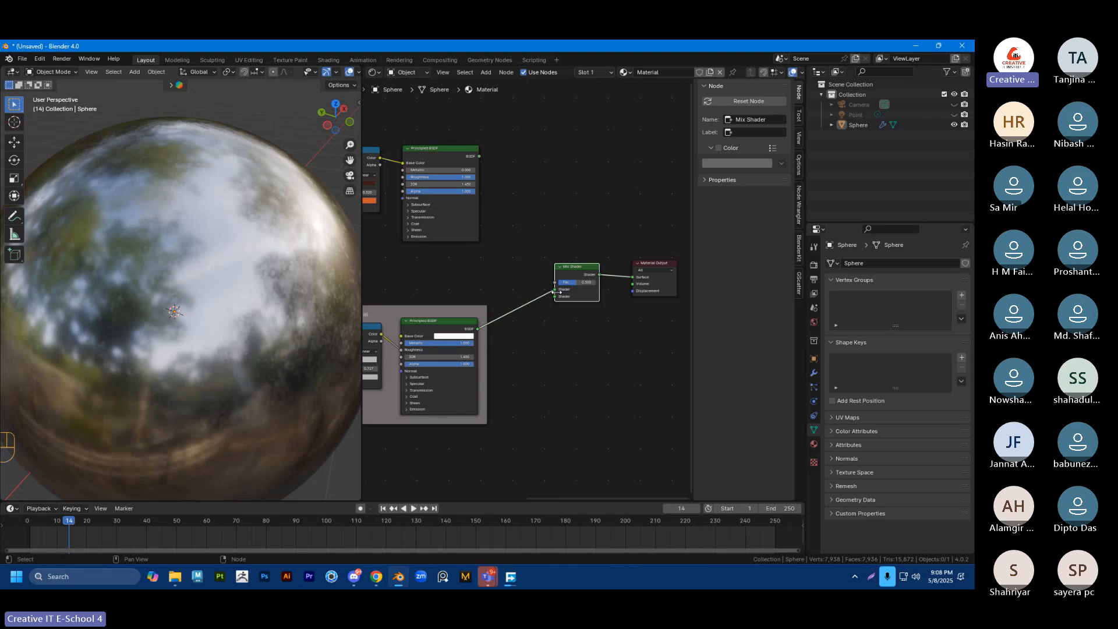
# Step: Move the metal shader's link to the Mix Shader's second Shader input and connect the rust Principled BSDF to the first
pyautogui.scroll(1, 554, 291)
pyautogui.moveTo(560, 289); pyautogui.dragTo(551, 301)
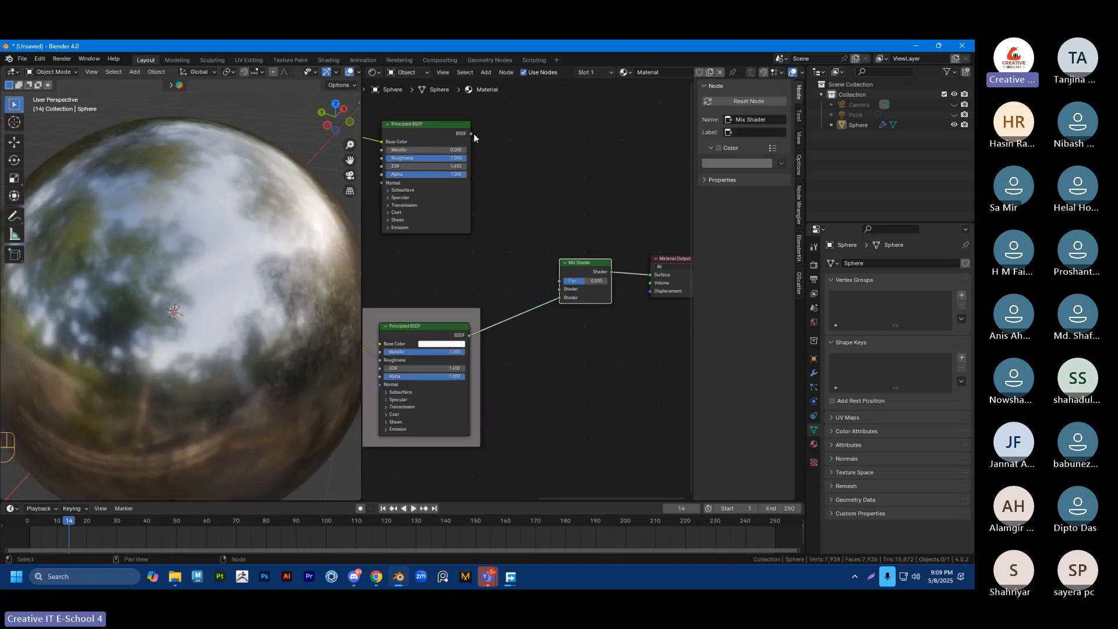
pyautogui.moveTo(472, 134); pyautogui.dragTo(557, 289)
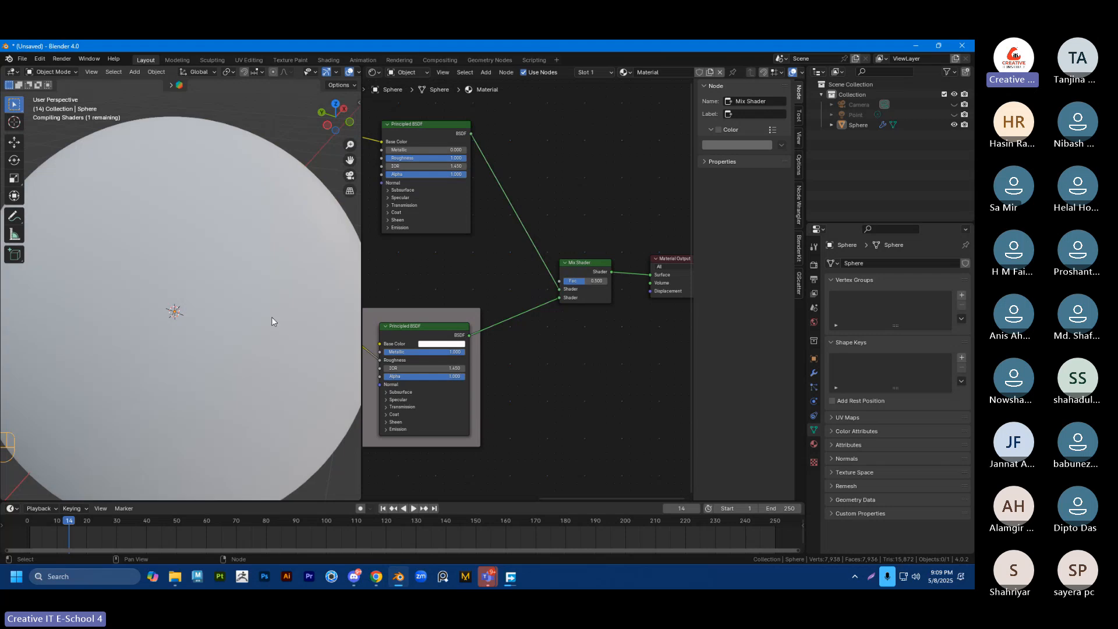
pyautogui.moveTo(243, 283)
pyautogui.mouseDown(button='middle')
pyautogui.moveTo(257, 251)
pyautogui.moveTo(237, 261)
pyautogui.moveTo(256, 255)
pyautogui.moveTo(251, 285)
pyautogui.moveTo(256, 270)
pyautogui.mouseUp(button='middle')
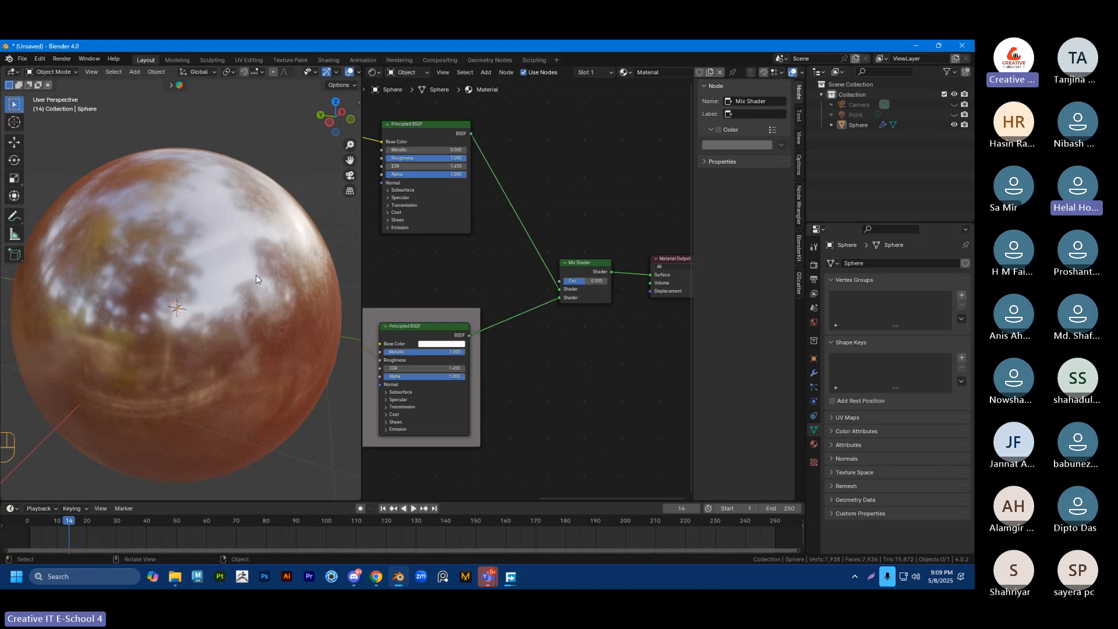
# Step: Nudge the Mix Shader and the rust Principled BSDF into clearer positions, and set the mix Fac to 1.000
pyautogui.scroll(-3, 505, 257)
pyautogui.keyDown('shift'); pyautogui.moveTo(501, 264); pyautogui.dragTo(556, 270, button='middle'); pyautogui.keyUp('shift')
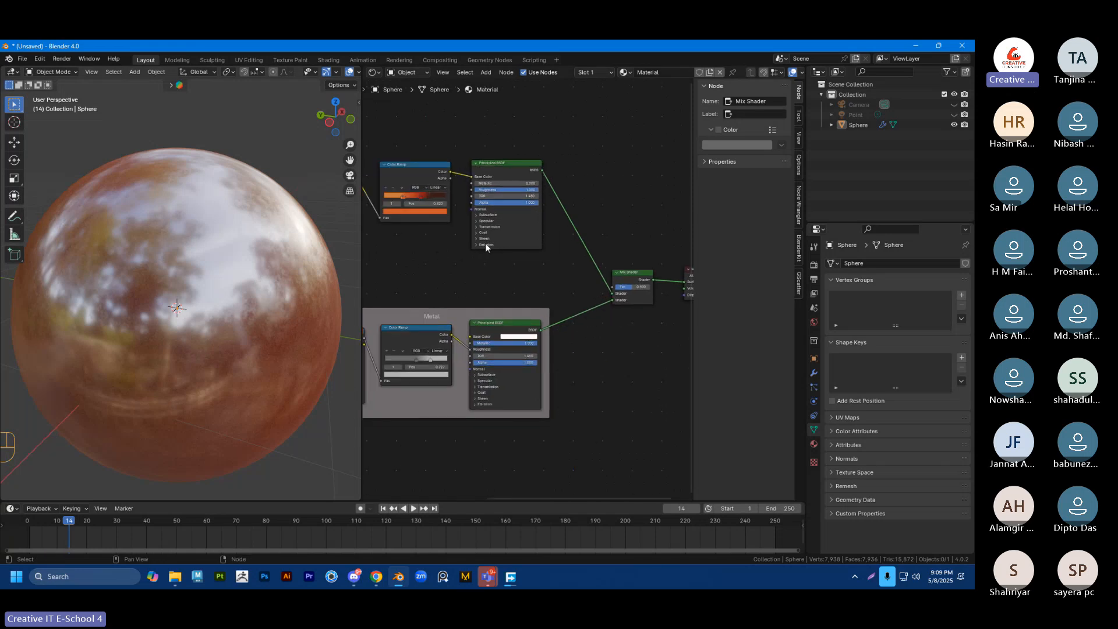
pyautogui.scroll(2, 574, 180)
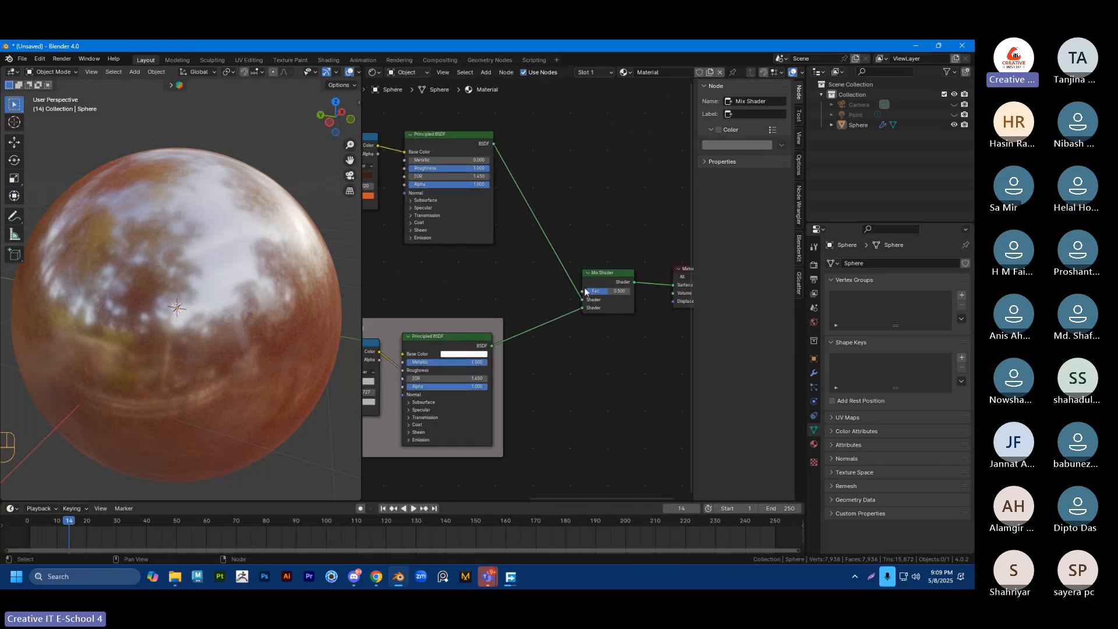
pyautogui.moveTo(595, 280); pyautogui.dragTo(602, 280)
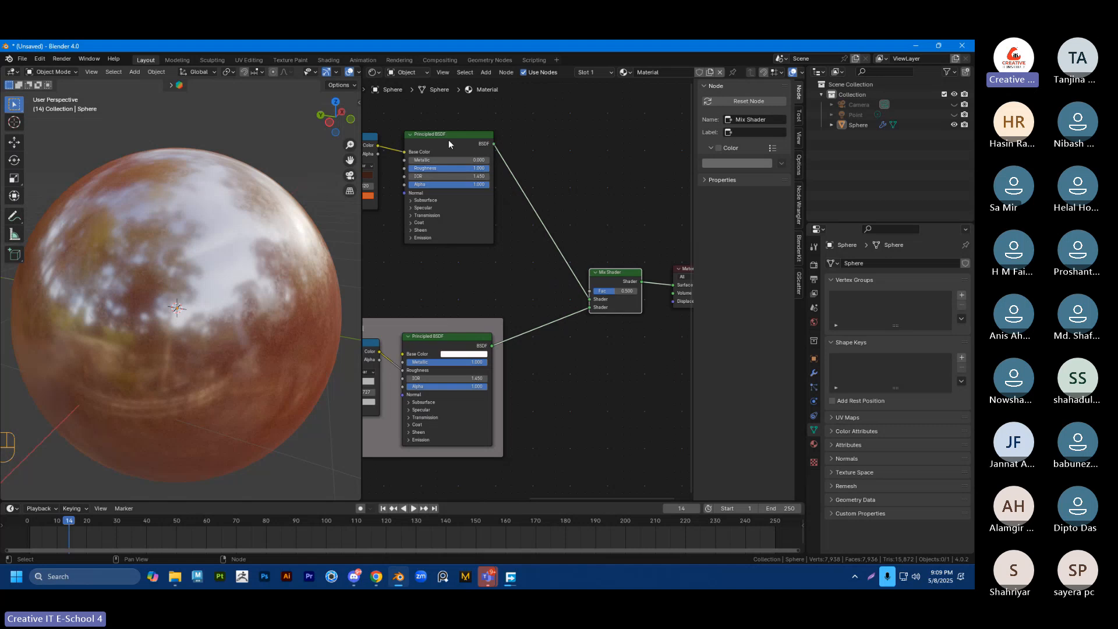
pyautogui.moveTo(449, 144); pyautogui.dragTo(442, 166)
pyautogui.moveTo(590, 290); pyautogui.dragTo(634, 290)
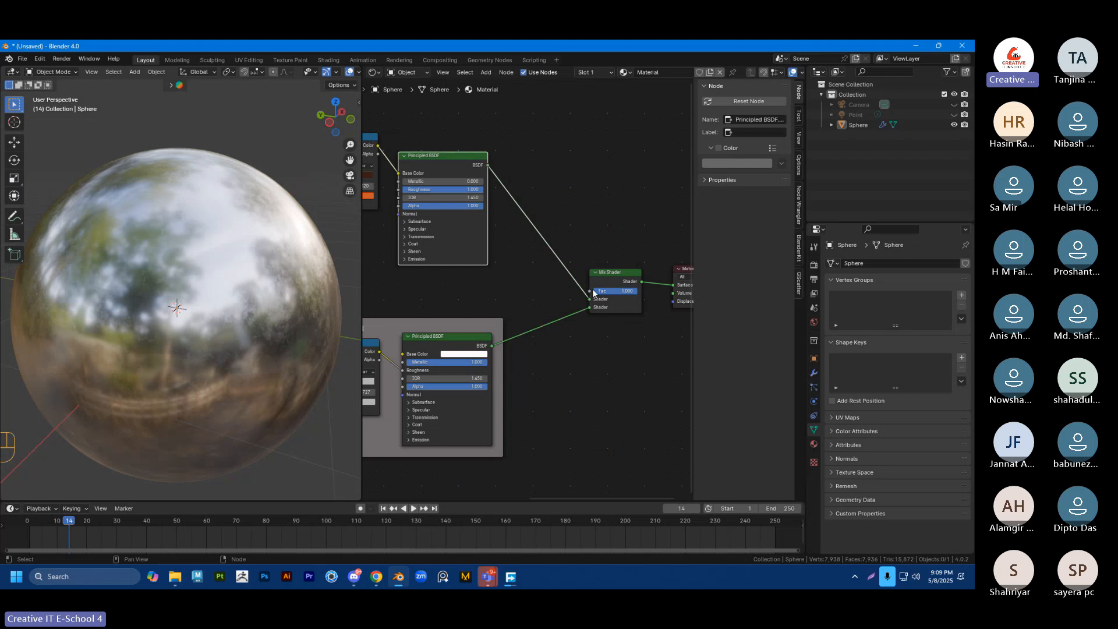
# Step: Lower the rust Color Ramp and Noise Texture nodes to line up with the rust Principled BSDF
pyautogui.scroll(-3, 571, 255)
pyautogui.keyDown('shift'); pyautogui.moveTo(557, 226); pyautogui.dragTo(630, 235, button='middle'); pyautogui.keyUp('shift')
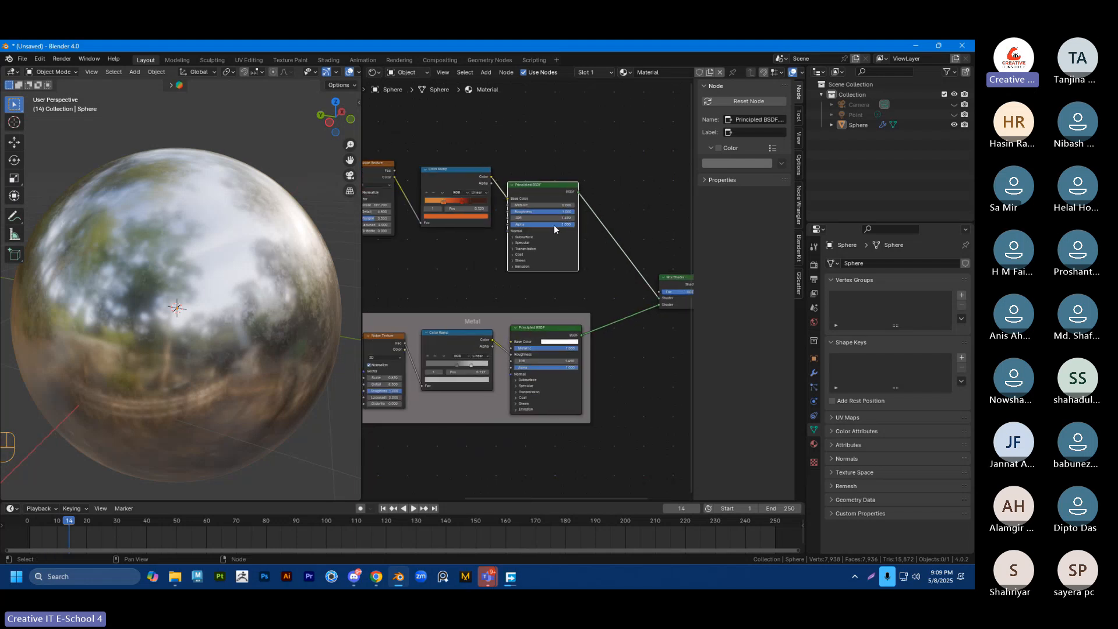
pyautogui.moveTo(458, 170); pyautogui.dragTo(459, 193)
pyautogui.scroll(-2, 404, 174)
pyautogui.keyDown('shift'); pyautogui.moveTo(416, 149); pyautogui.dragTo(458, 165, button='middle'); pyautogui.keyUp('shift')
pyautogui.moveTo(419, 187); pyautogui.dragTo(425, 209)
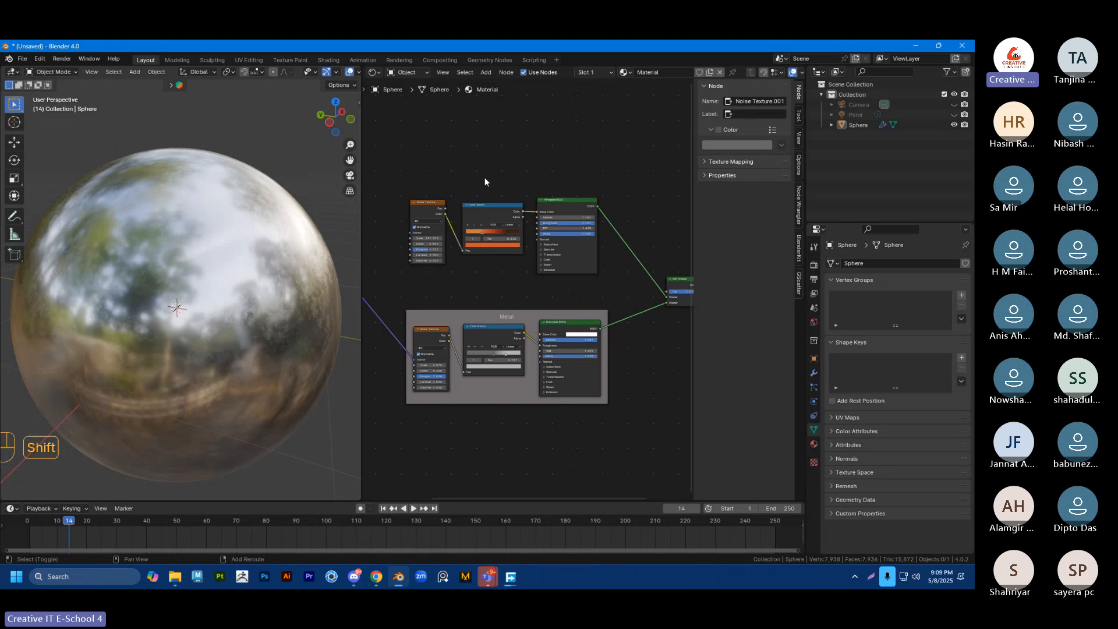
pyautogui.keyDown('shift'); pyautogui.moveTo(484, 177); pyautogui.dragTo(477, 215, button='middle'); pyautogui.keyUp('shift')
pyautogui.hotkey('shift', 'a')
pyautogui.click(473, 176)
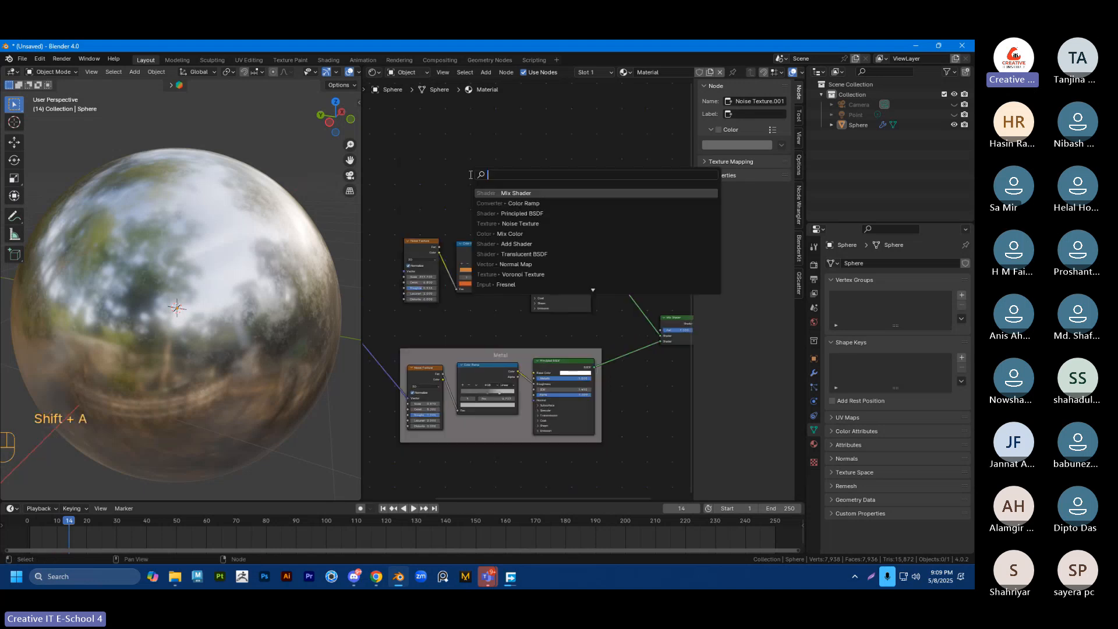
pyautogui.click(516, 223)
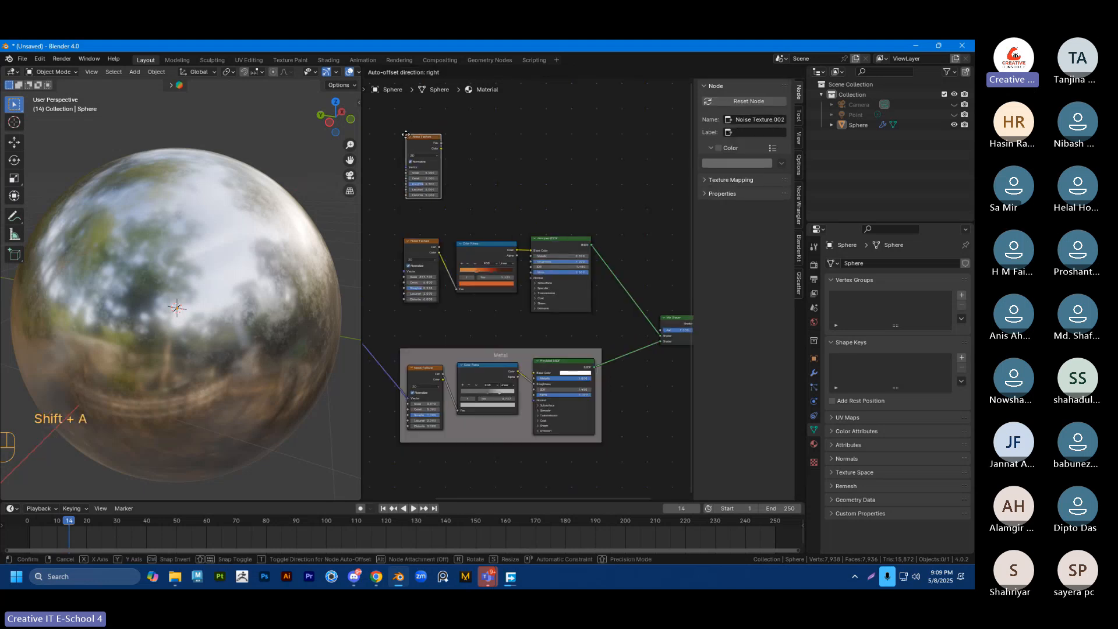
pyautogui.click(430, 148)
pyautogui.press('Delete')
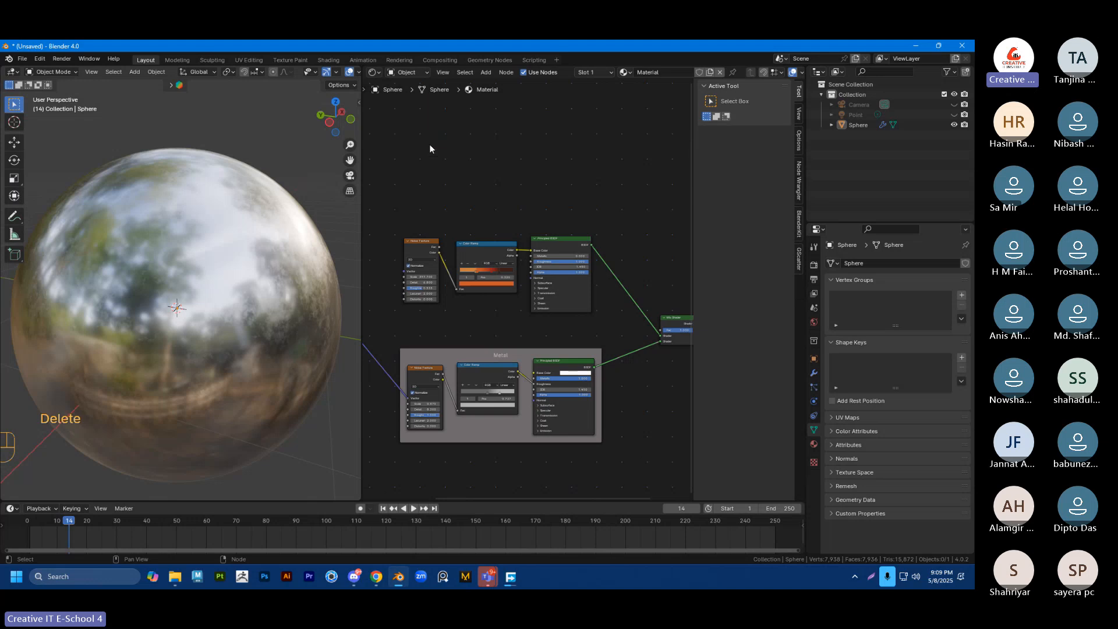
# Step: Duplicate the rust Noise Texture, place the copy above the rust nodes, and connect its Fac output to the Mix Shader's Fac
pyautogui.click(408, 253)
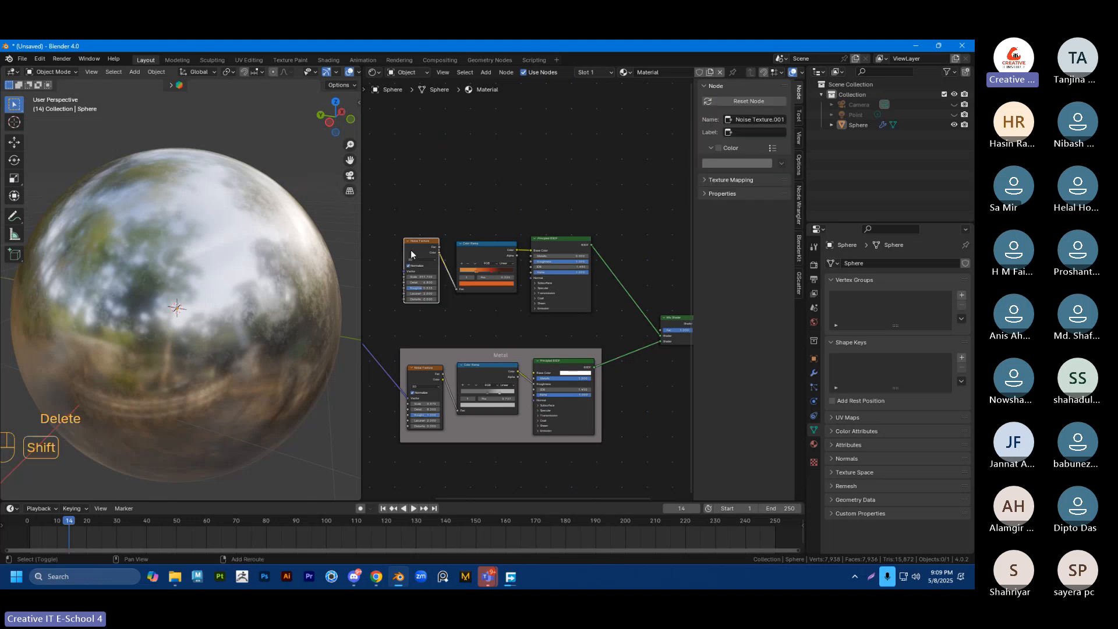
pyautogui.hotkey('shift', 'd')
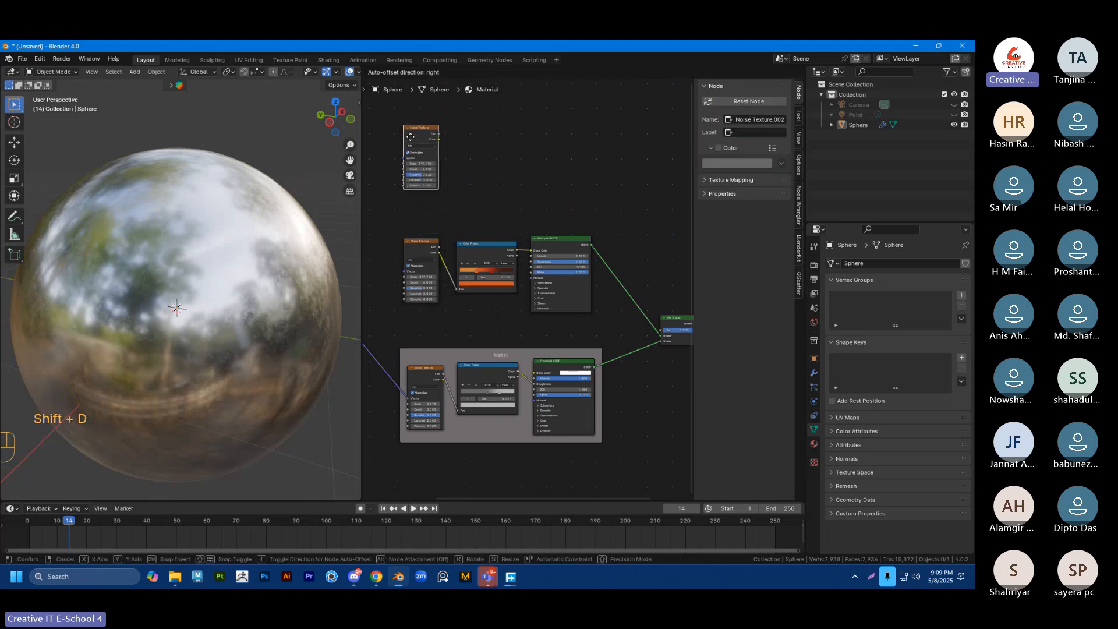
pyautogui.click(410, 136)
pyautogui.moveTo(424, 129); pyautogui.dragTo(658, 333)
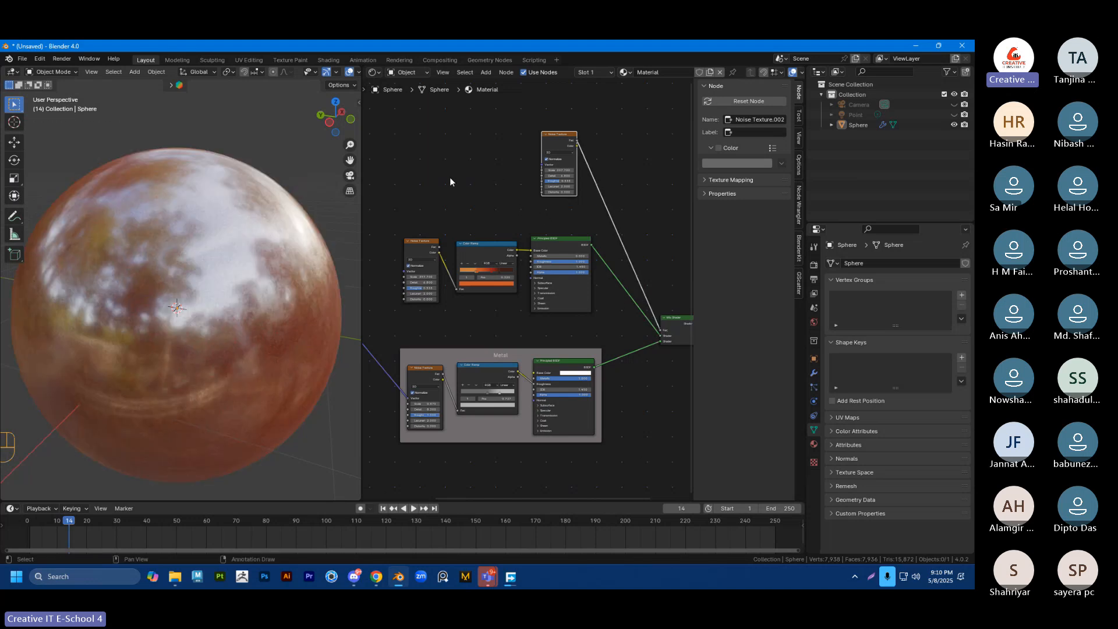
# Step: Set the duplicated Noise Texture's Detail to 15.000 and Roughness to 1.000, and reduce its Scale
pyautogui.scroll(2, 480, 176)
pyautogui.keyDown('shift'); pyautogui.moveTo(471, 183); pyautogui.dragTo(454, 215, button='middle'); pyautogui.keyUp('shift')
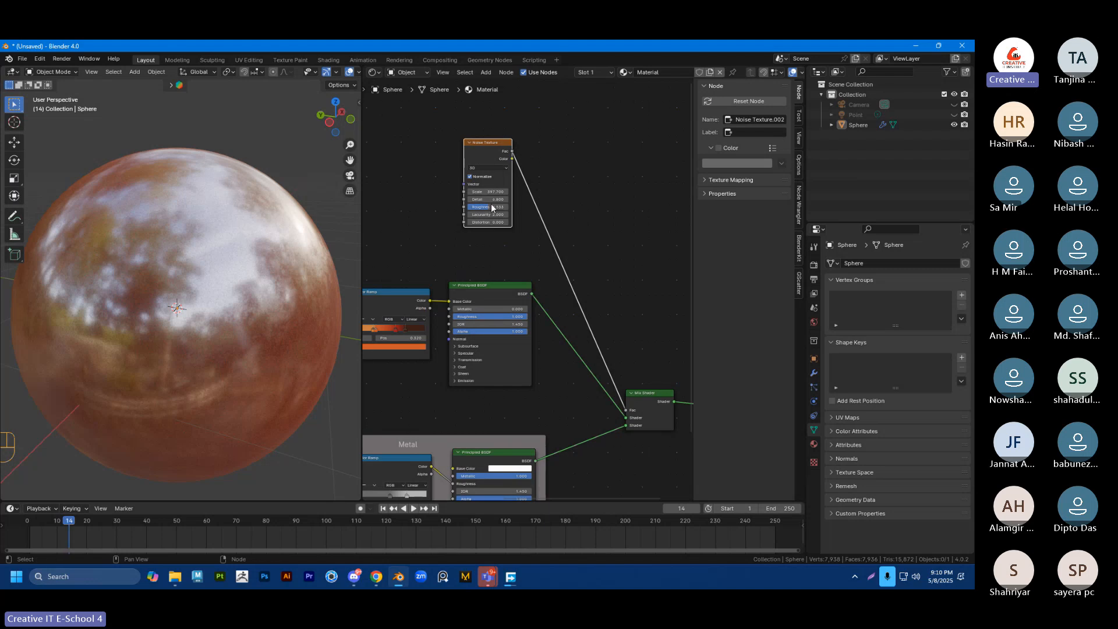
pyautogui.moveTo(485, 198); pyautogui.dragTo(502, 198)
pyautogui.moveTo(489, 191); pyautogui.dragTo(480, 192)
pyautogui.moveTo(489, 141); pyautogui.dragTo(484, 150)
pyautogui.moveTo(483, 205); pyautogui.dragTo(460, 204)
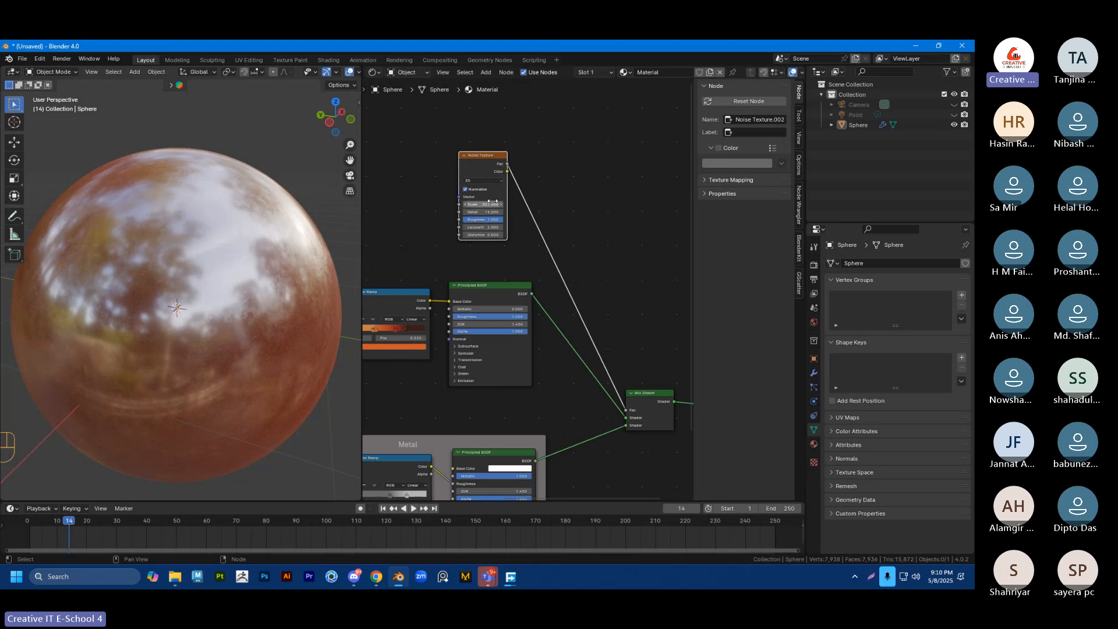
# Step: View the sphere in wireframe and solid shading, and return the viewport to Material Preview
pyautogui.click(401, 227)
pyautogui.scroll(-2, 339, 72)
pyautogui.click(339, 72)
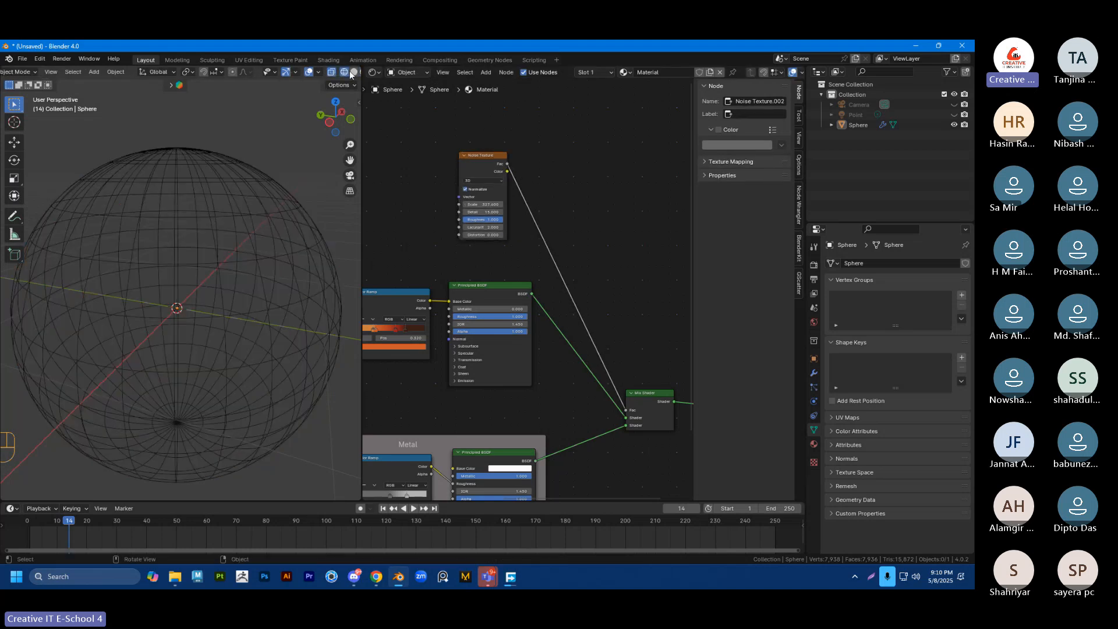
pyautogui.scroll(-2, 349, 73)
pyautogui.click(344, 73)
pyautogui.click(334, 72)
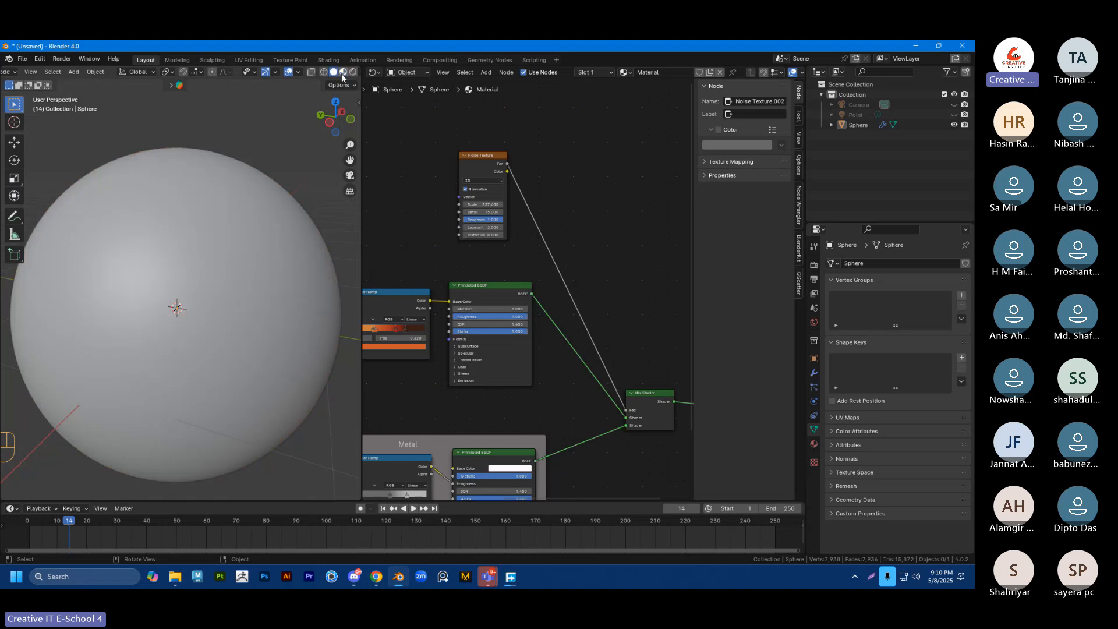
pyautogui.click(344, 72)
# Step: Insert a Color Ramp between the duplicated Noise Texture and the Mix Shader's Fac, and space the two nodes apart
pyautogui.moveTo(481, 163)
pyautogui.mouseDown()
pyautogui.moveTo(446, 164)
pyautogui.moveTo(481, 157)
pyautogui.mouseUp()
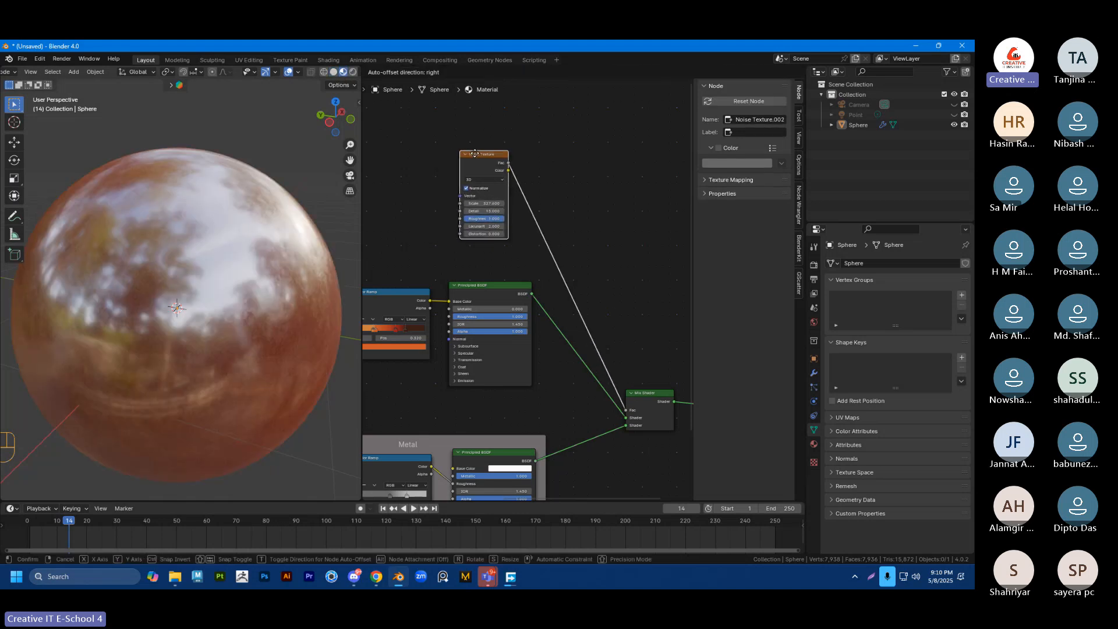
pyautogui.hotkey('shift', 'a')
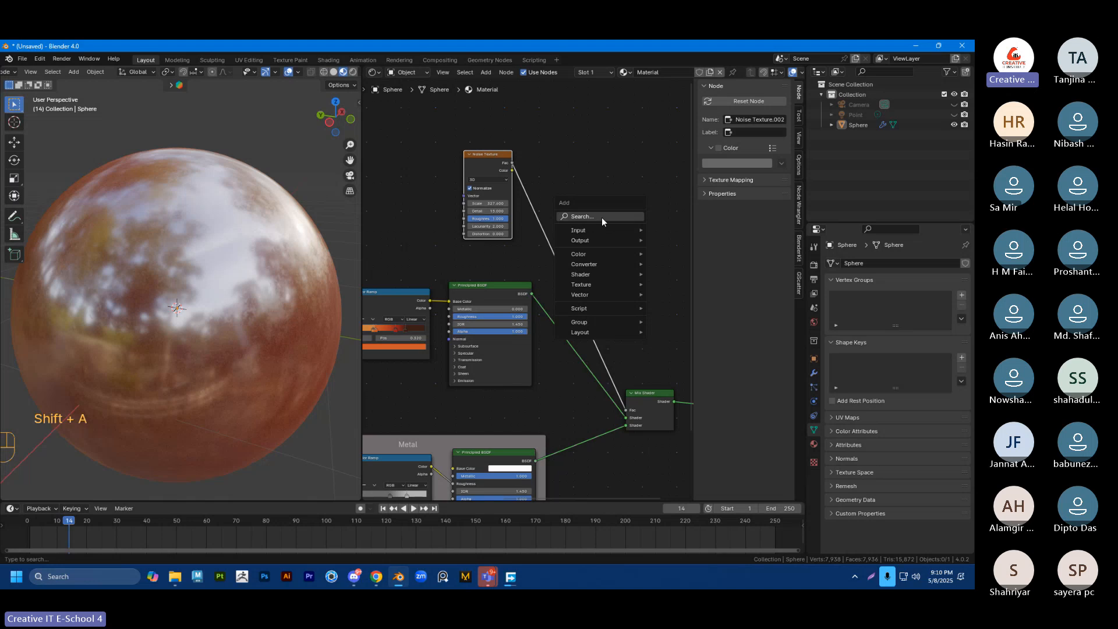
pyautogui.click(602, 217)
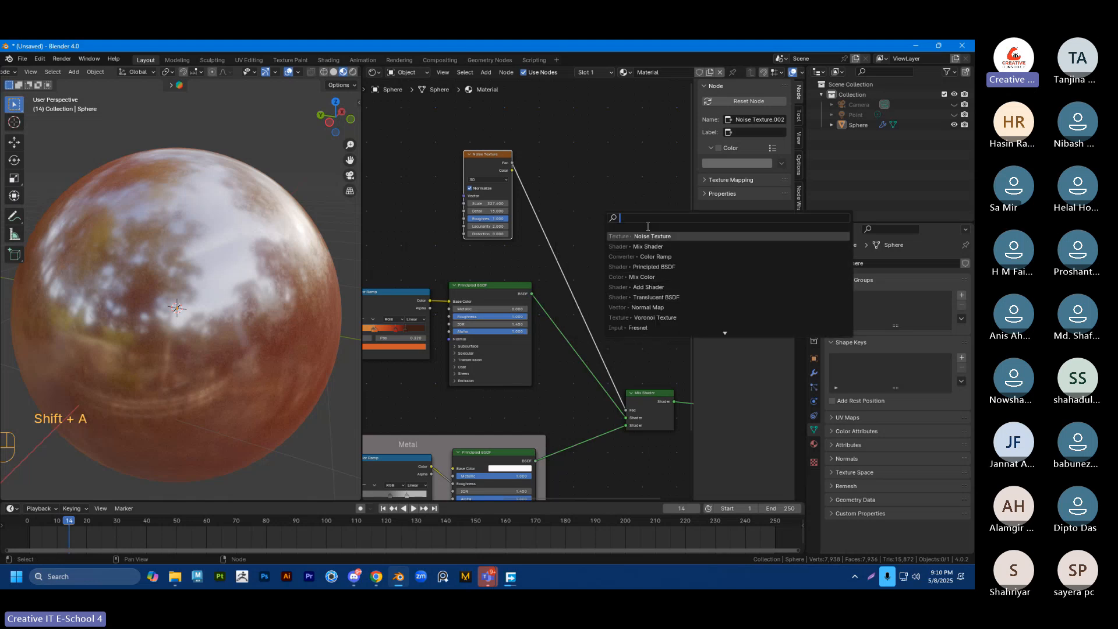
pyautogui.click(647, 256)
pyautogui.click(560, 246)
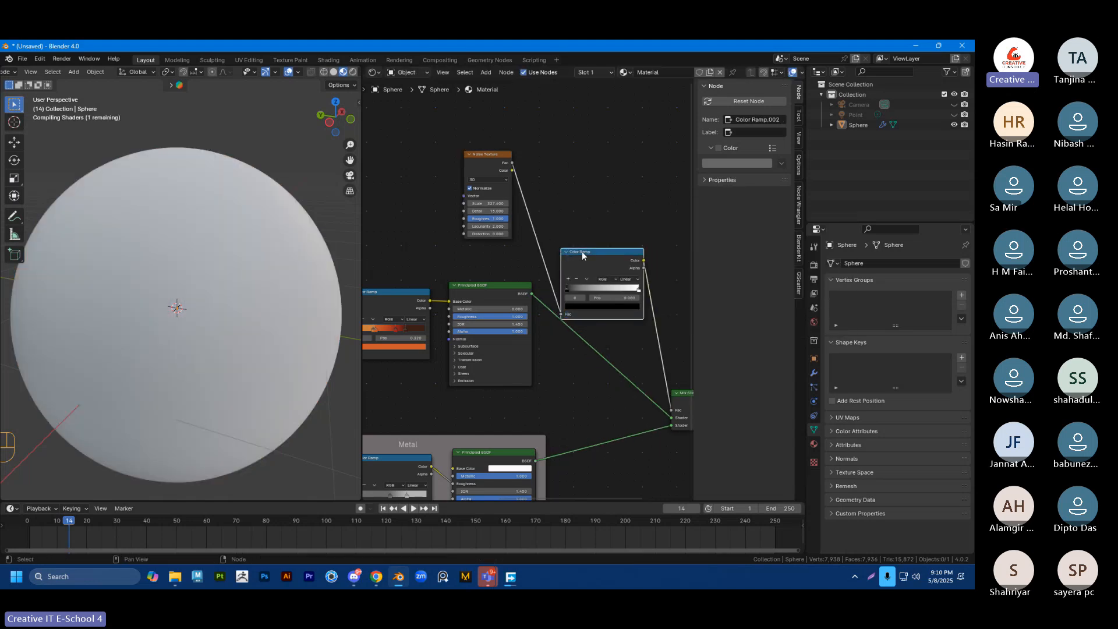
pyautogui.moveTo(582, 251); pyautogui.dragTo(597, 229)
pyautogui.moveTo(479, 155); pyautogui.dragTo(469, 155)
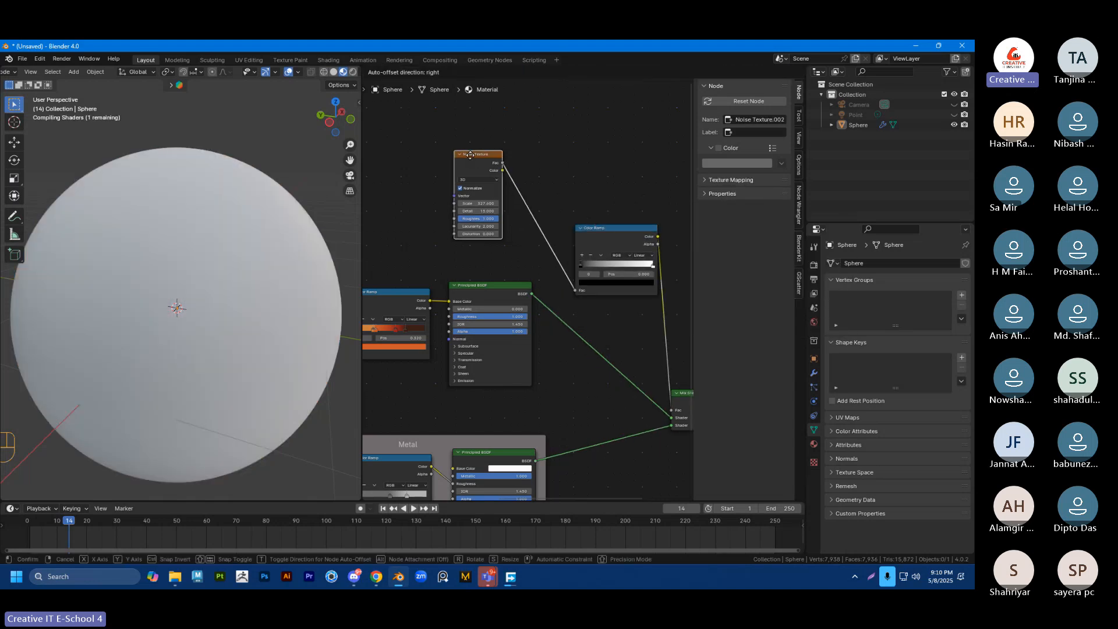
pyautogui.click(583, 209)
# Step: Bring the mask Color Ramp's stops together near the middle, with white at 0.518, and set the mask Noise Texture's Scale to -3.700
pyautogui.moveTo(582, 209); pyautogui.dragTo(497, 203, button='middle')
pyautogui.moveTo(496, 258); pyautogui.dragTo(528, 259)
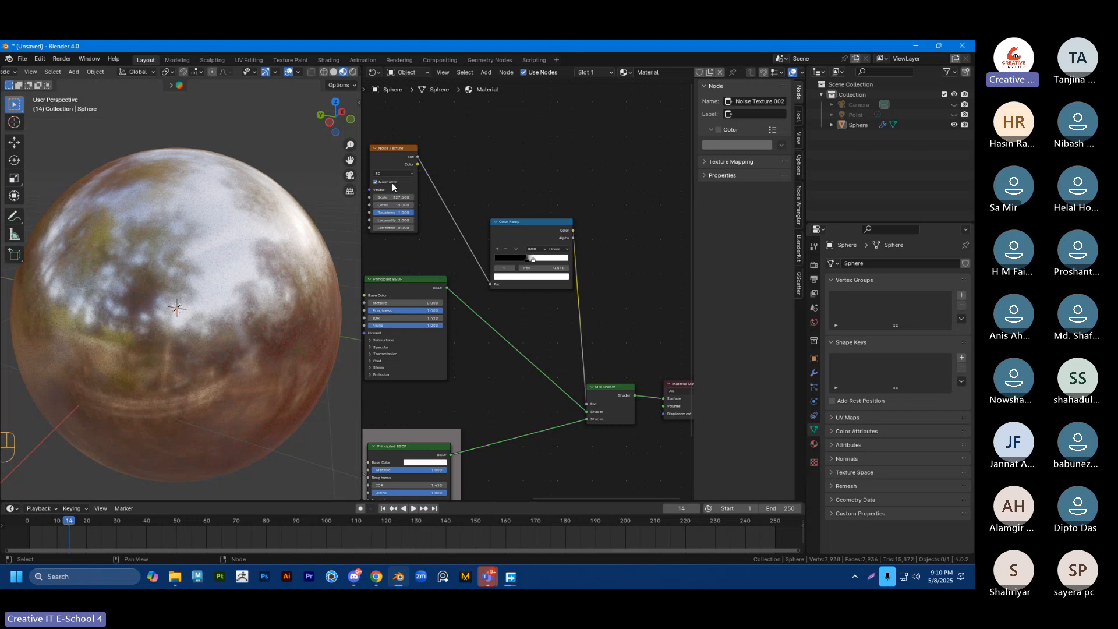
pyautogui.moveTo(396, 197); pyautogui.dragTo(410, 197)
pyautogui.keyDown('shift'); pyautogui.moveTo(500, 159); pyautogui.dragTo(583, 156, button='middle'); pyautogui.keyUp('shift')
pyautogui.scroll(2, 537, 184)
pyautogui.moveTo(468, 195)
pyautogui.mouseDown()
pyautogui.moveTo(402, 196)
pyautogui.moveTo(521, 187)
pyautogui.moveTo(431, 195)
pyautogui.moveTo(463, 194)
pyautogui.moveTo(436, 195)
pyautogui.moveTo(448, 194)
pyautogui.mouseUp()
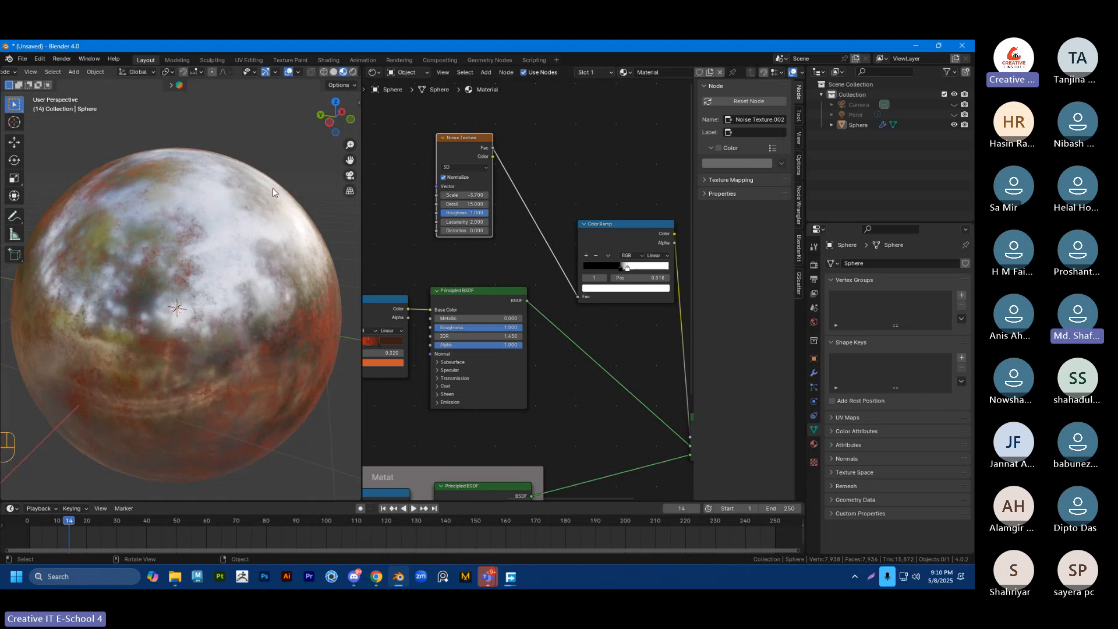
# Step: Fine-tune the black and white stops of the mask Color Ramp to balance rust against metal, inspecting the sphere up close
pyautogui.scroll(5, 243, 201)
pyautogui.scroll(-3, 240, 226)
pyautogui.scroll(4, 250, 215)
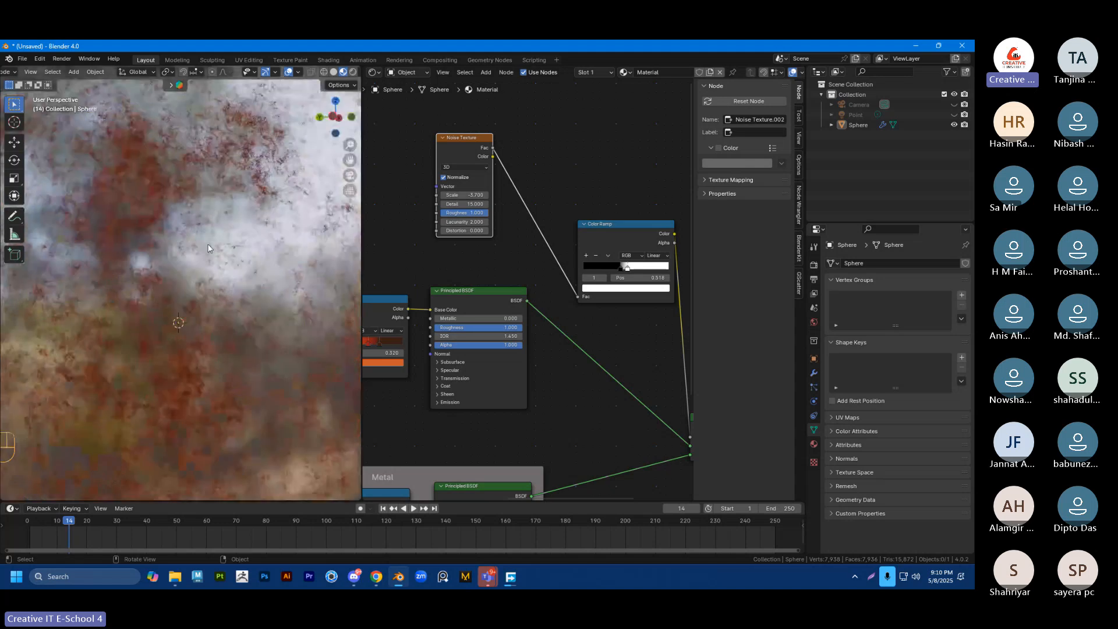
pyautogui.scroll(-6, 204, 235)
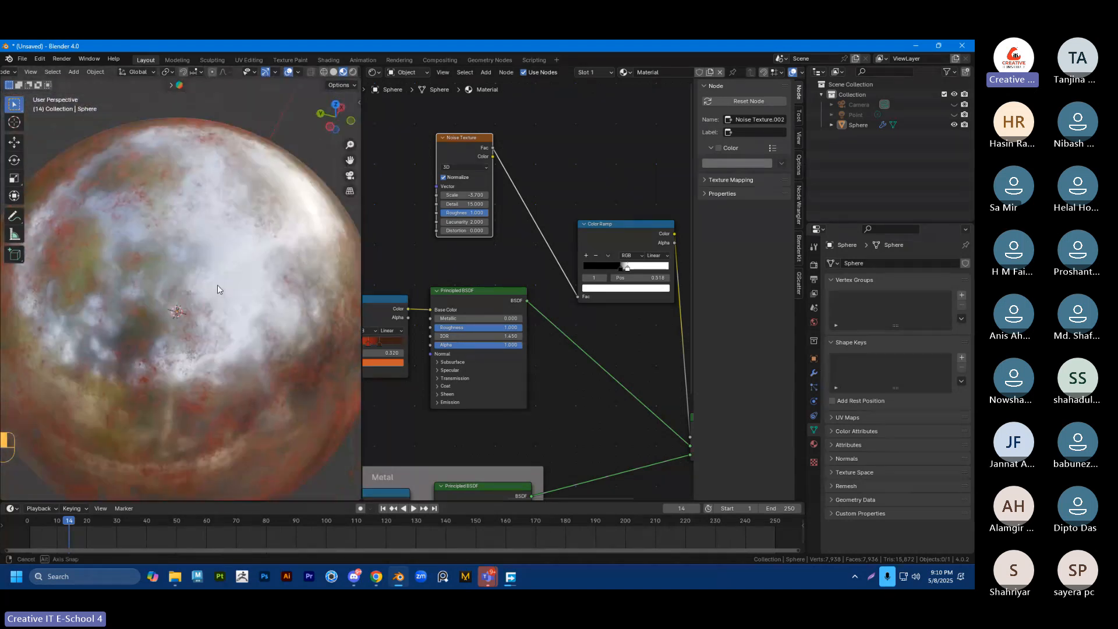
pyautogui.moveTo(621, 268)
pyautogui.mouseDown()
pyautogui.moveTo(606, 268)
pyautogui.moveTo(649, 268)
pyautogui.moveTo(631, 269)
pyautogui.mouseUp()
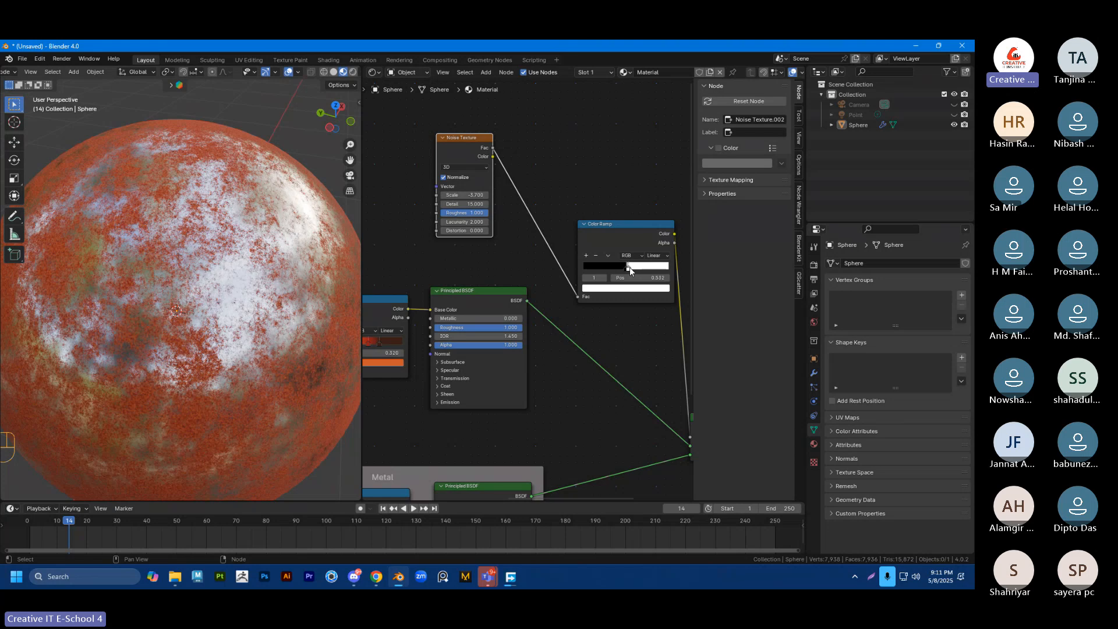
pyautogui.click(626, 269)
pyautogui.moveTo(626, 271); pyautogui.dragTo(623, 270)
pyautogui.scroll(-2, 244, 243)
pyautogui.moveTo(244, 244); pyautogui.dragTo(236, 222, button='middle')
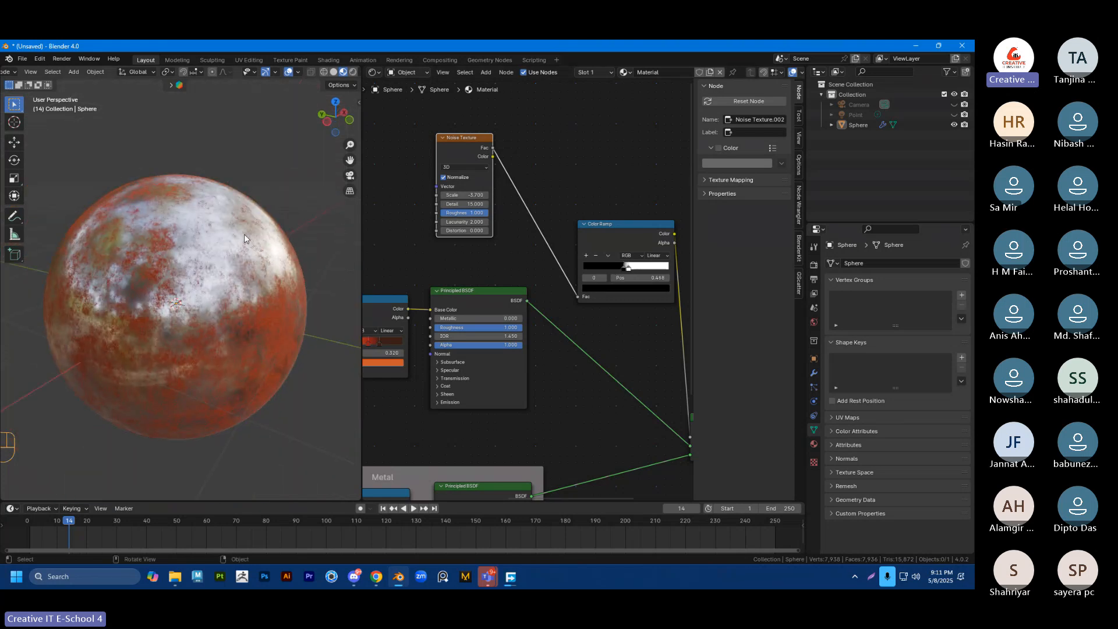
pyautogui.scroll(3, 243, 234)
pyautogui.scroll(-1, 281, 271)
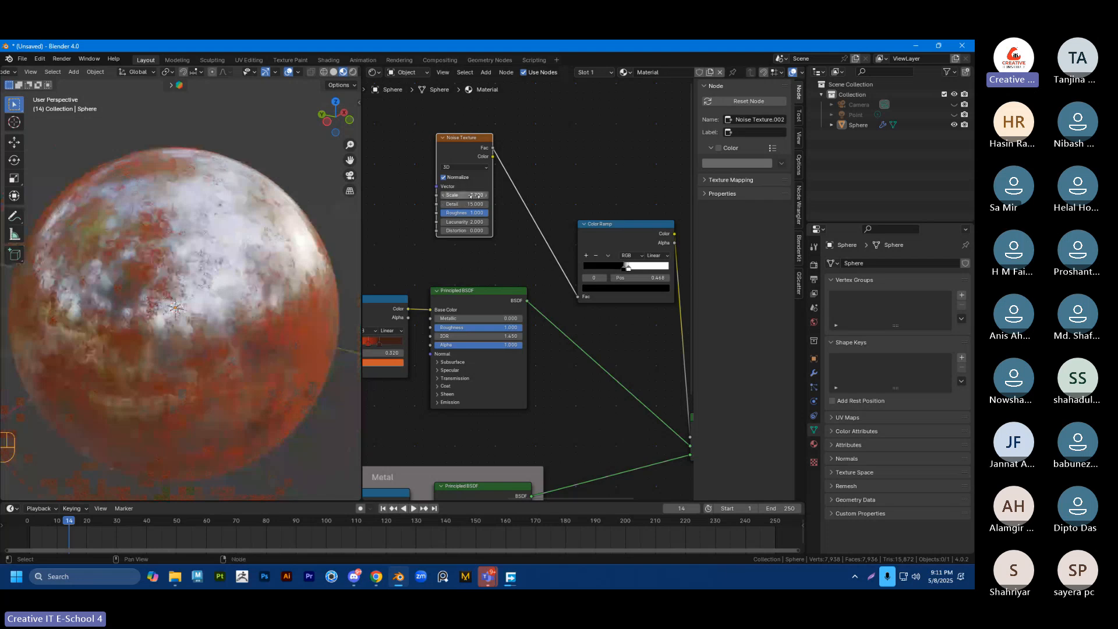
# Step: Set the mask Noise Texture's Scale to -3.200 and Roughness to about 0.742, checking the patch edges on the sphere
pyautogui.moveTo(463, 196); pyautogui.dragTo(485, 205)
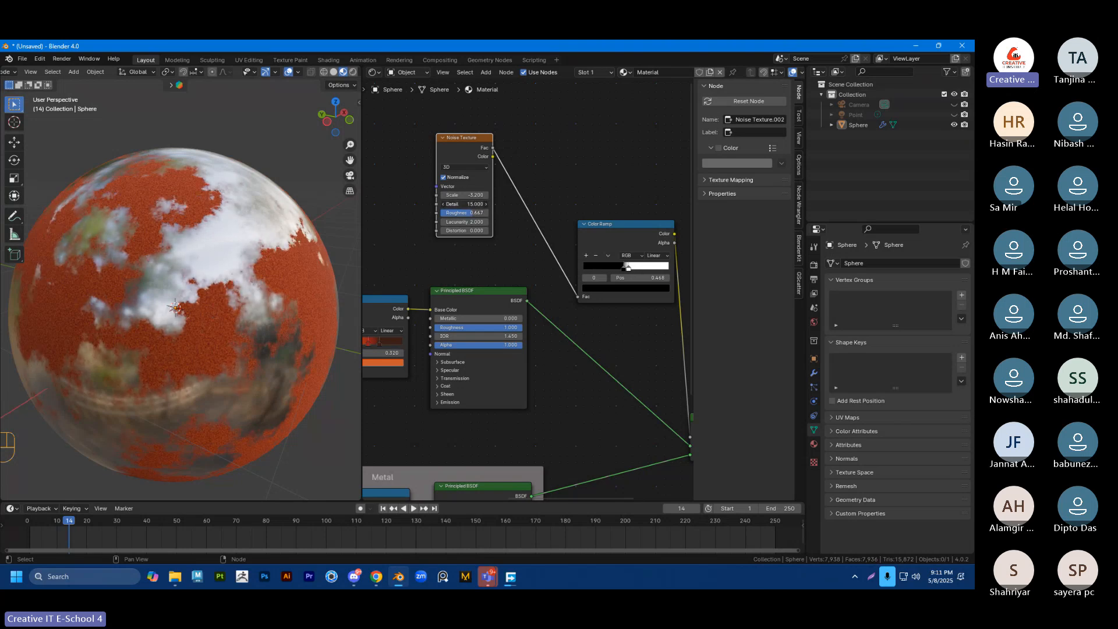
pyautogui.scroll(2, 269, 248)
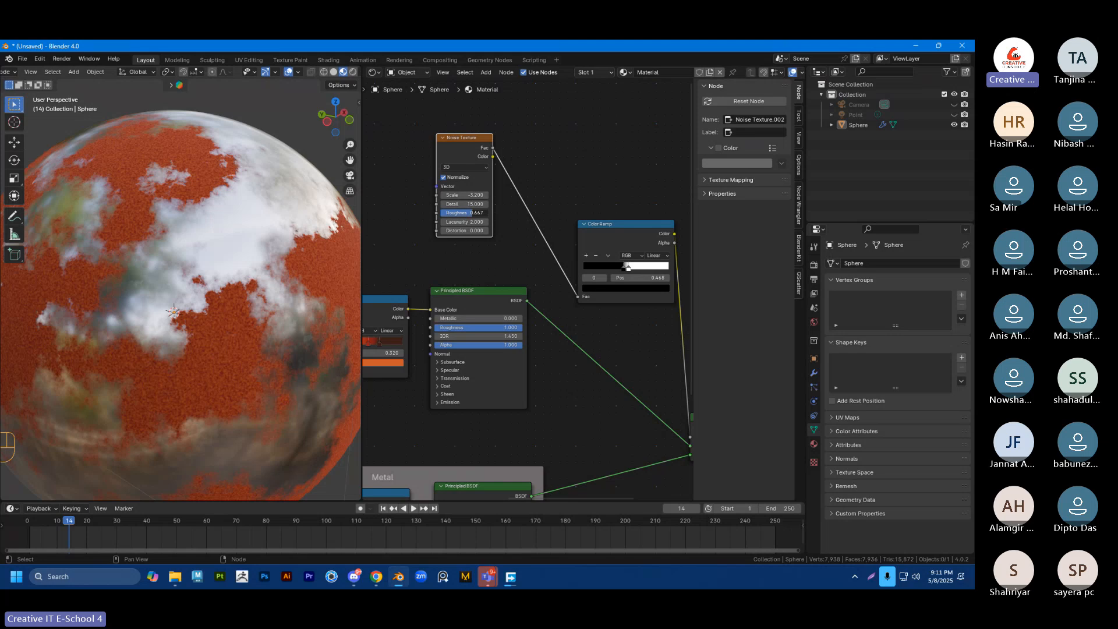
pyautogui.moveTo(465, 214); pyautogui.dragTo(473, 214)
pyautogui.scroll(-2, 270, 225)
pyautogui.moveTo(270, 226); pyautogui.dragTo(202, 295, button='middle')
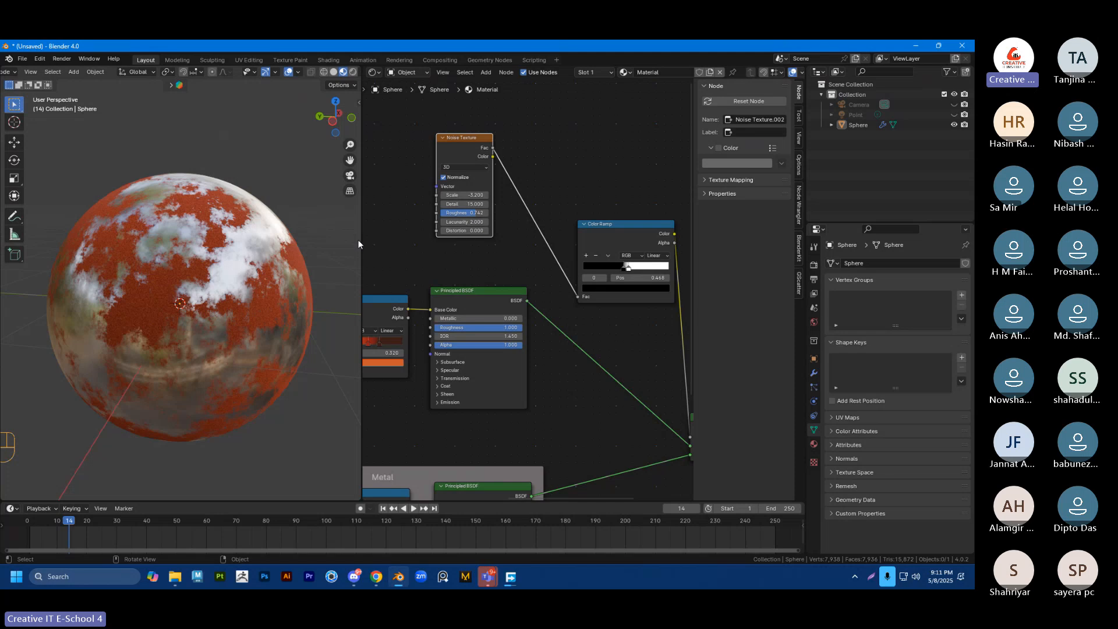
# Step: Group the rust Noise Texture, Color Ramp and Principled BSDF in a frame labelled Rust
pyautogui.scroll(-3, 512, 206)
pyautogui.moveTo(524, 207); pyautogui.dragTo(563, 153, button='middle')
pyautogui.moveTo(386, 220); pyautogui.dragTo(574, 308)
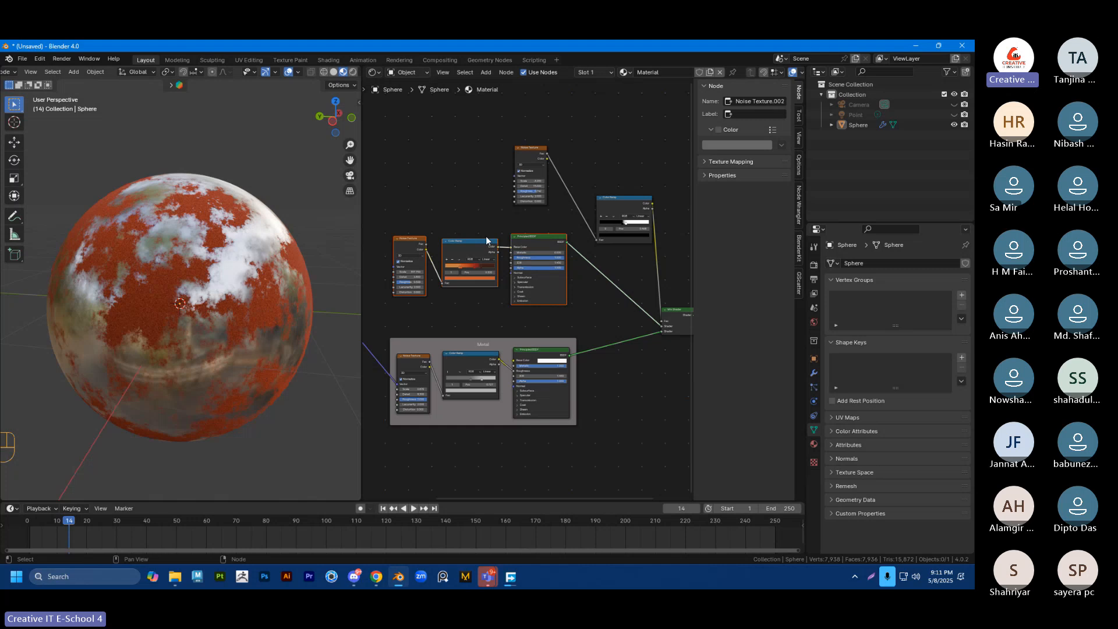
pyautogui.hotkey('ctrl', 'j')
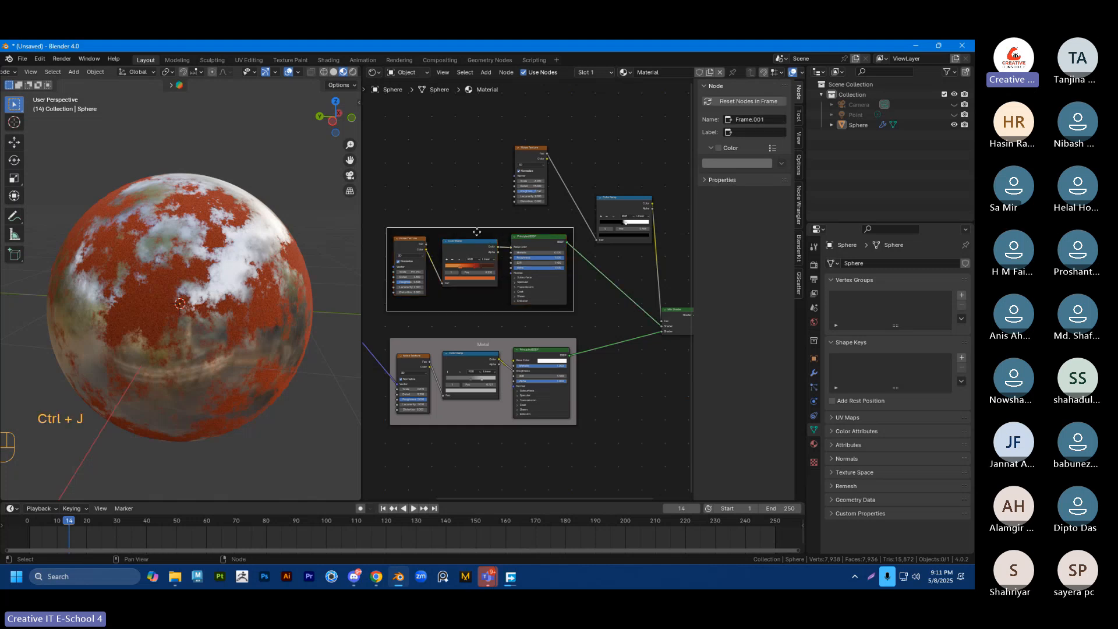
pyautogui.press('F2')
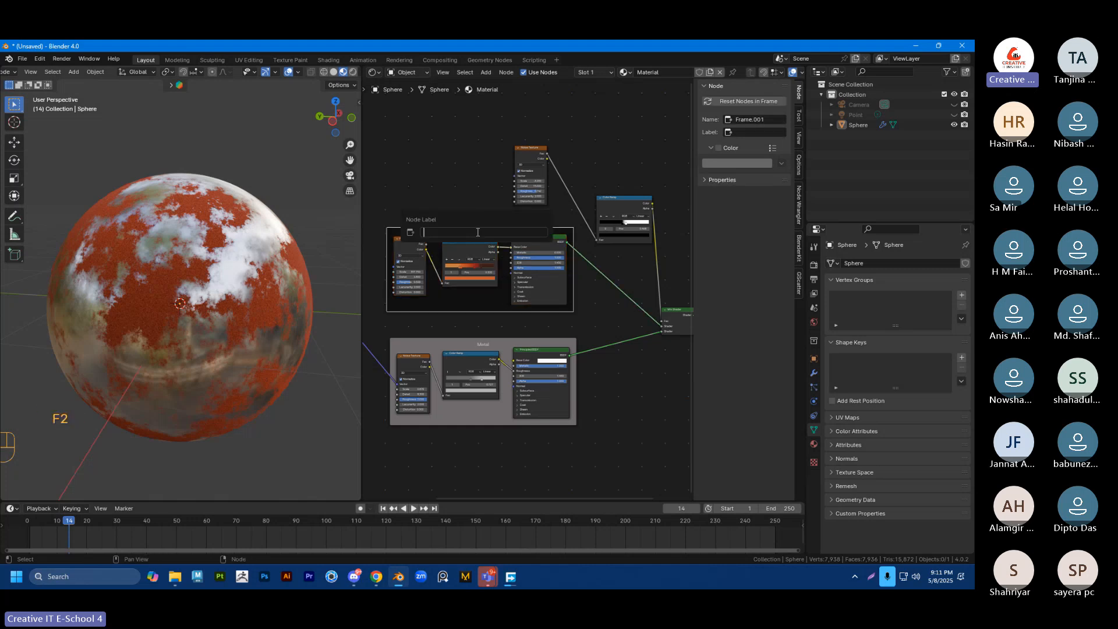
pyautogui.write('Ru')
pyautogui.press('Return')
# Step: Connect the Mapping node's Vector output to the rust Noise Texture's Vector input and inspect the sphere from another side
pyautogui.click(474, 197)
pyautogui.keyDown('shift'); pyautogui.moveTo(474, 196); pyautogui.dragTo(593, 177, button='middle'); pyautogui.keyUp('shift')
pyautogui.scroll(1, 451, 242)
pyautogui.keyDown('shift'); pyautogui.moveTo(451, 243); pyautogui.dragTo(466, 246, button='middle'); pyautogui.keyUp('shift')
pyautogui.scroll(1, 458, 311)
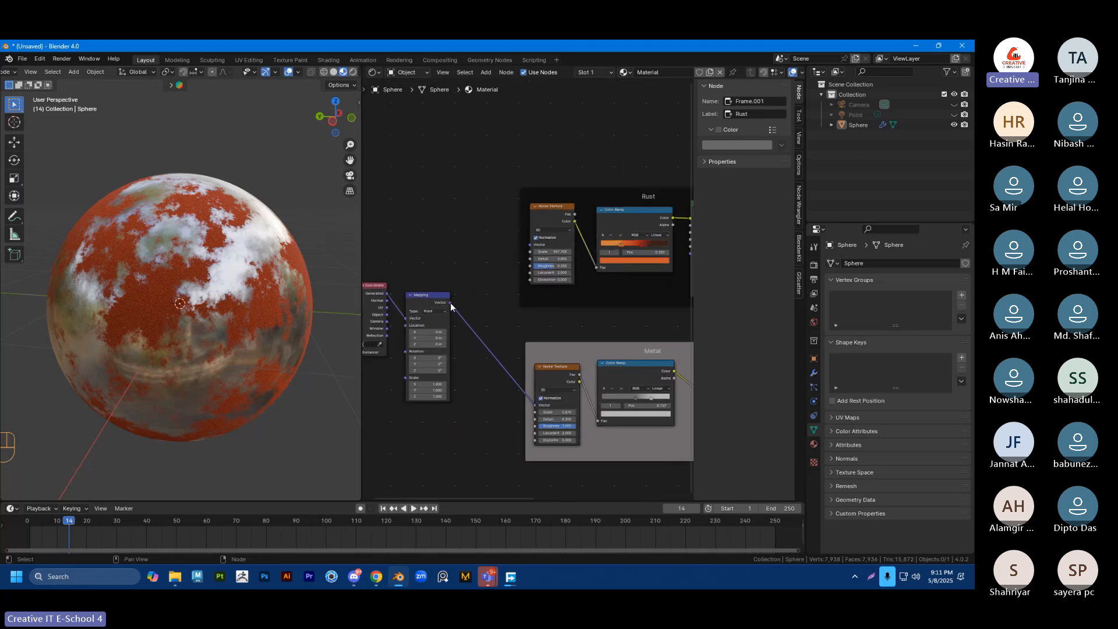
pyautogui.moveTo(450, 302); pyautogui.dragTo(528, 248)
pyautogui.scroll(5, 173, 285)
pyautogui.scroll(-5, 172, 218)
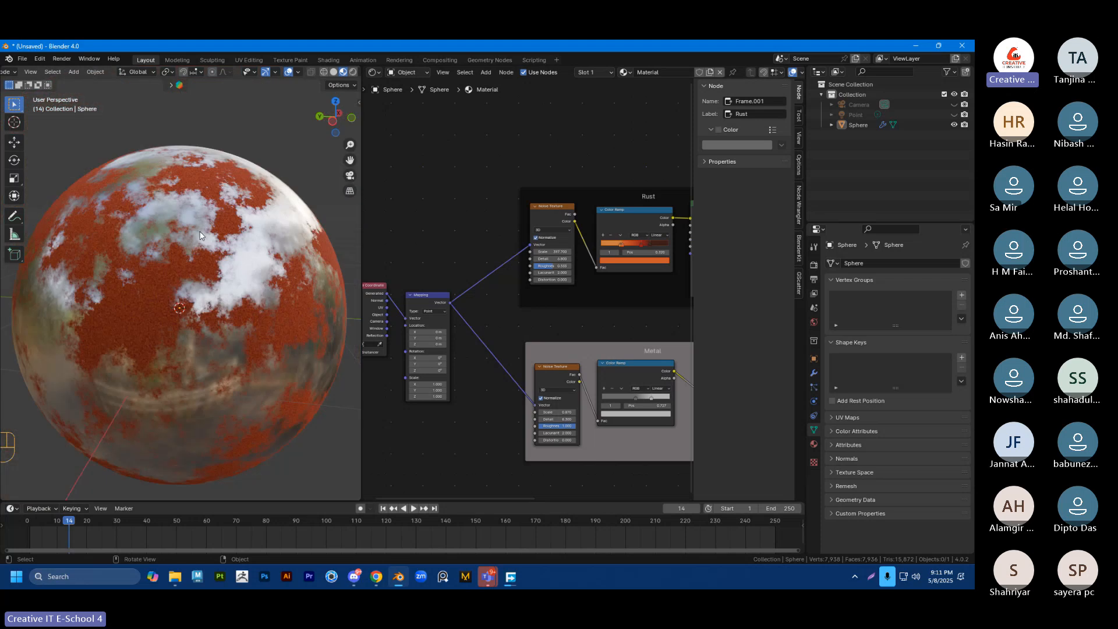
pyautogui.moveTo(172, 219); pyautogui.dragTo(247, 278, button='middle')
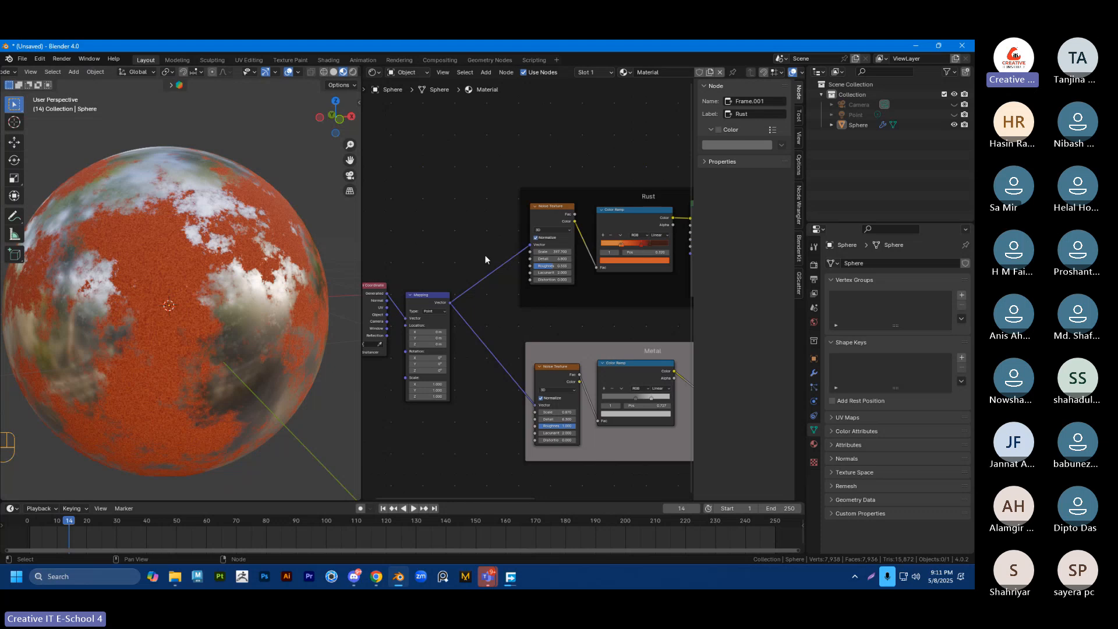
# Step: Move the mask Noise Texture and its Color Ramp above the Rust frame, spacing them neatly apart
pyautogui.scroll(3, 484, 254)
pyautogui.keyDown('shift'); pyautogui.moveTo(492, 219); pyautogui.dragTo(414, 216, button='middle'); pyautogui.keyUp('shift')
pyautogui.scroll(-3, 414, 216)
pyautogui.keyDown('shift'); pyautogui.moveTo(579, 288); pyautogui.dragTo(431, 311, button='middle'); pyautogui.keyUp('shift')
pyautogui.scroll(-2, 613, 240)
pyautogui.keyDown('shift'); pyautogui.moveTo(614, 245); pyautogui.dragTo(581, 263, button='middle'); pyautogui.keyUp('shift')
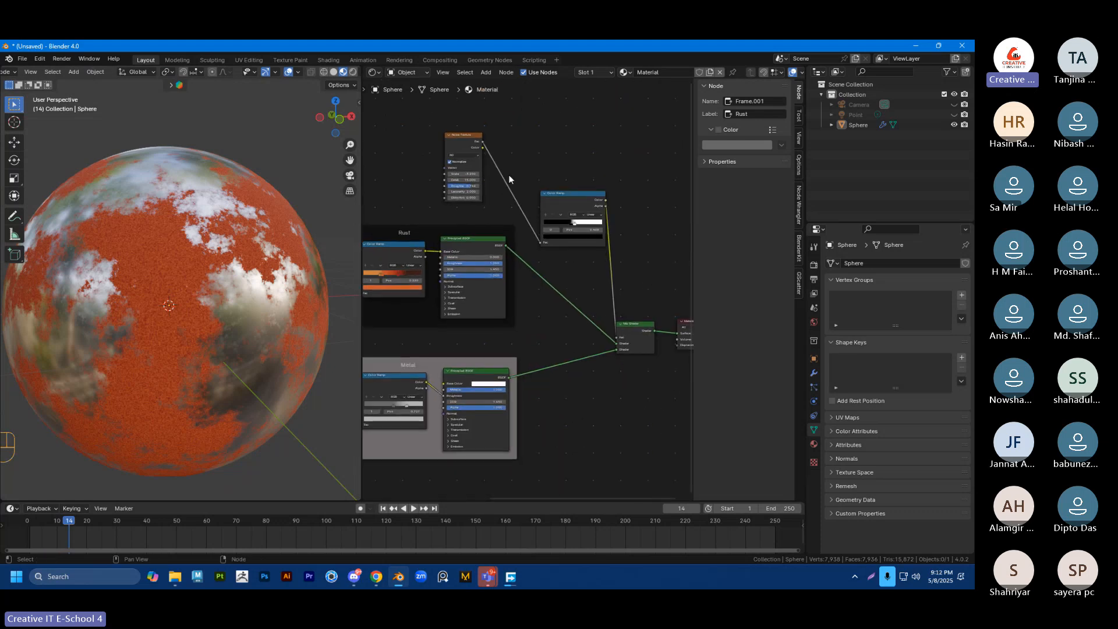
pyautogui.moveTo(461, 134); pyautogui.dragTo(378, 133)
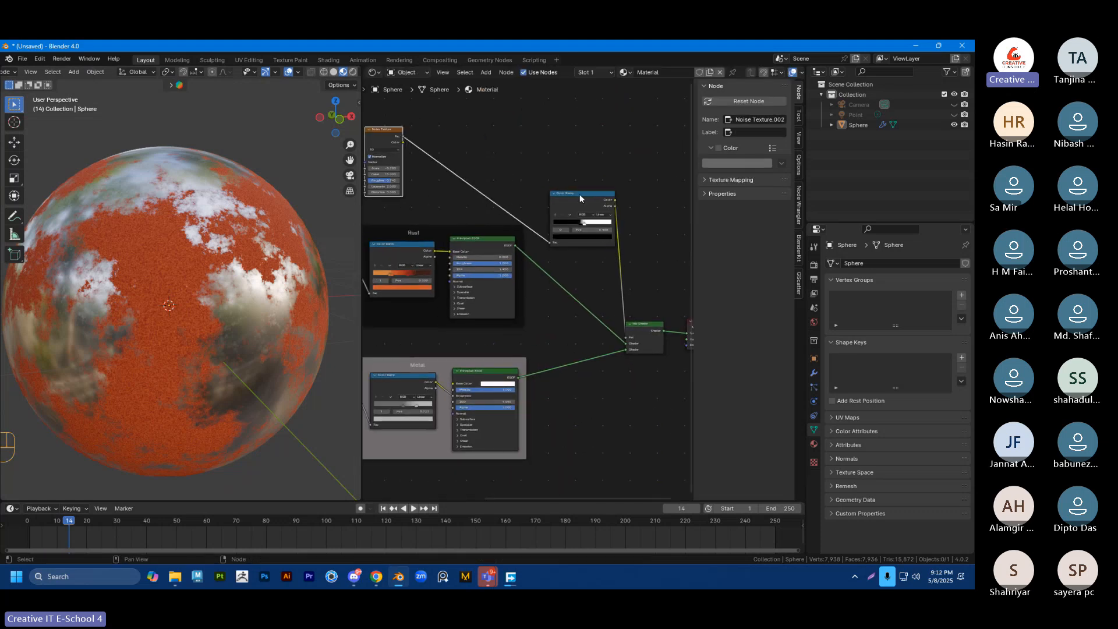
pyautogui.moveTo(580, 198); pyautogui.dragTo(549, 152)
pyautogui.keyDown('shift'); pyautogui.moveTo(450, 158); pyautogui.dragTo(509, 158, button='middle'); pyautogui.keyUp('shift')
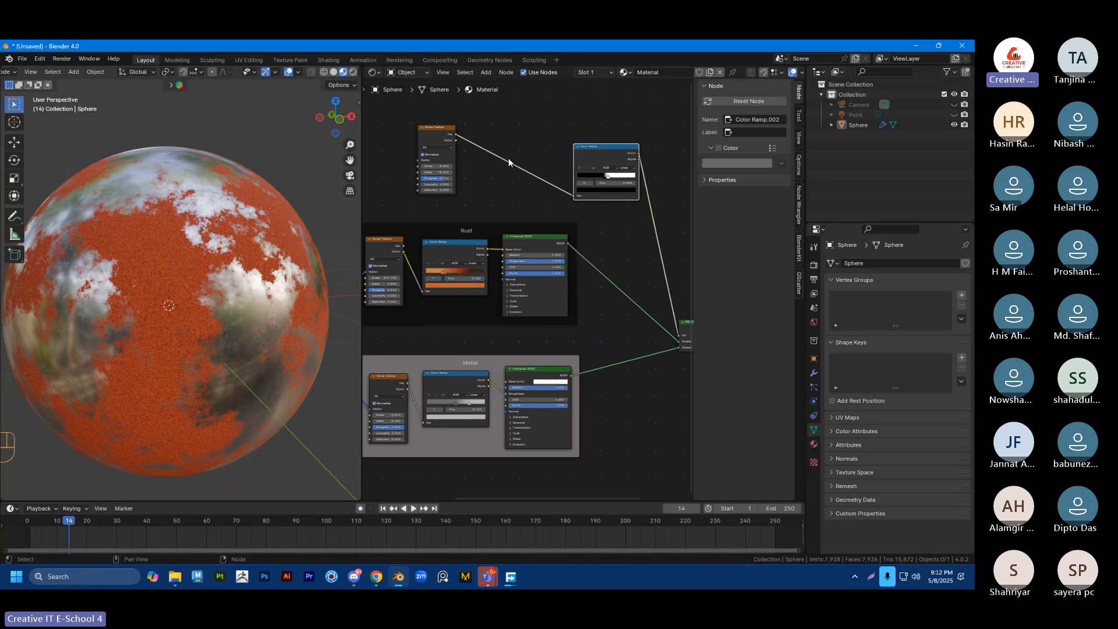
pyautogui.moveTo(435, 127); pyautogui.dragTo(413, 122)
pyautogui.moveTo(606, 147); pyautogui.dragTo(562, 136)
pyautogui.scroll(-1, 532, 162)
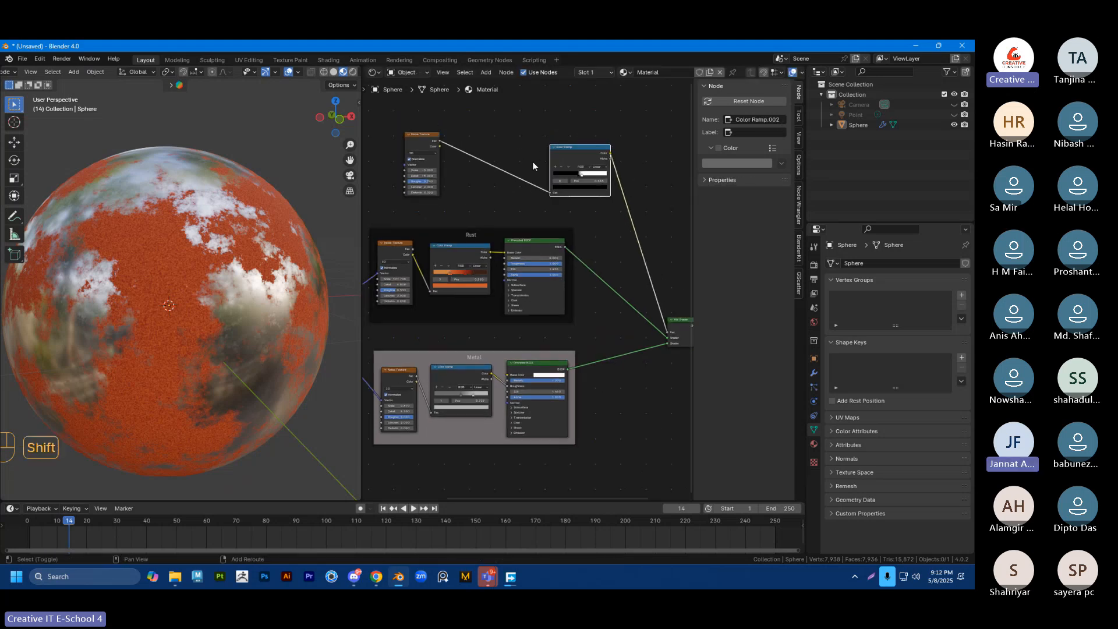
pyautogui.keyDown('shift'); pyautogui.moveTo(532, 162); pyautogui.dragTo(532, 185, button='middle'); pyautogui.keyUp('shift')
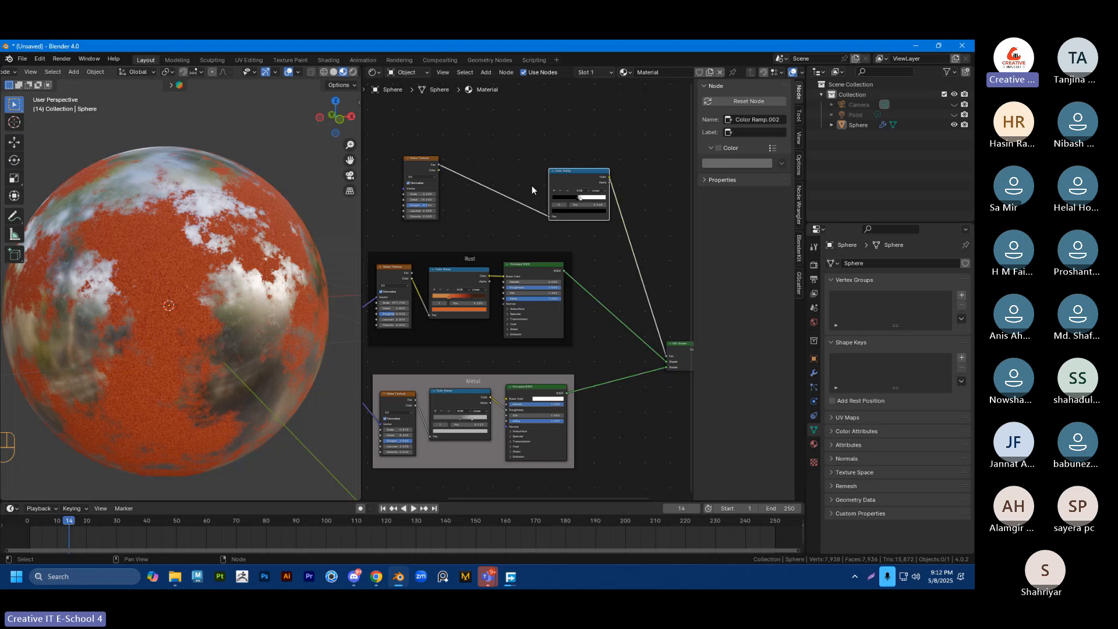
pyautogui.click(510, 173)
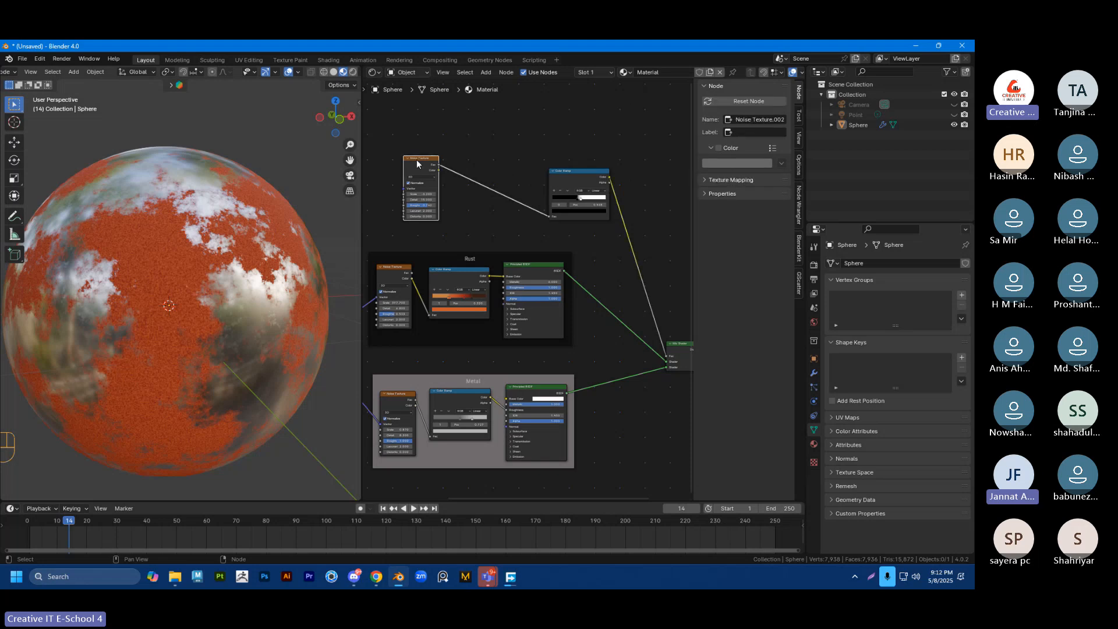
pyautogui.moveTo(576, 189); pyautogui.dragTo(567, 180)
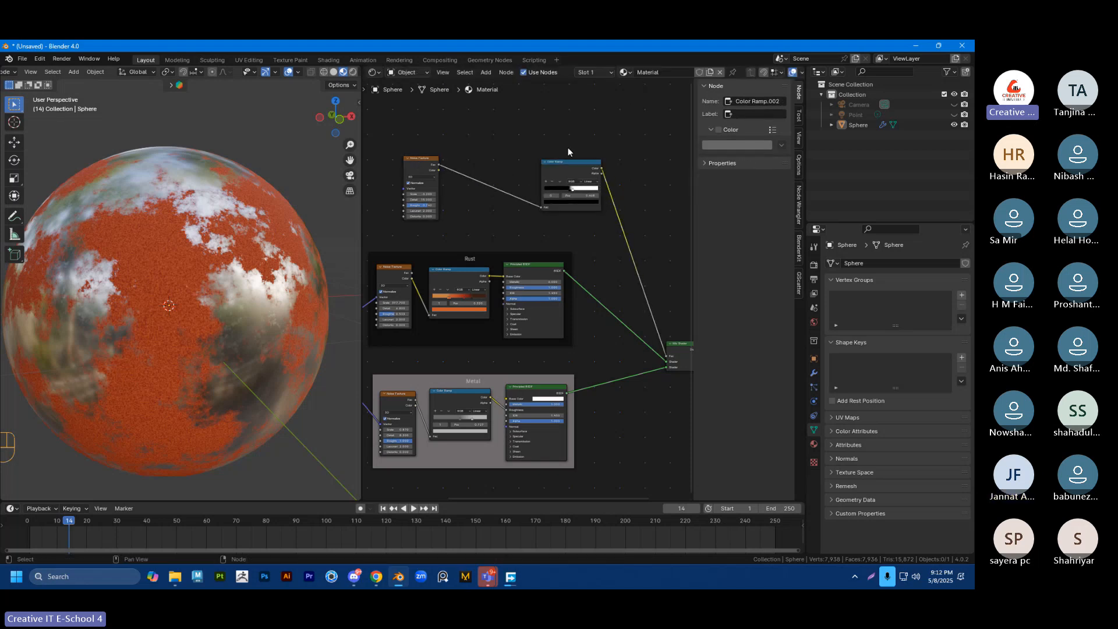
# Step: Enable a custom colour on the Rust frame and set it to rusty red
pyautogui.keyDown('shift'); pyautogui.moveTo(495, 236); pyautogui.dragTo(531, 220, button='middle'); pyautogui.keyUp('shift')
pyautogui.click(513, 240)
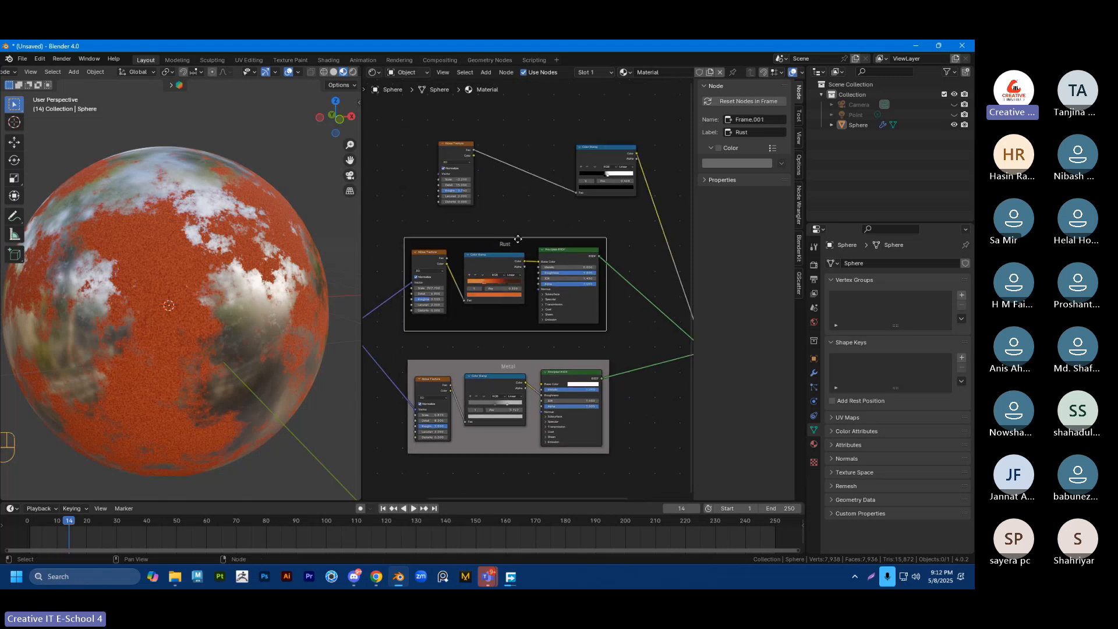
pyautogui.click(720, 148)
pyautogui.click(723, 165)
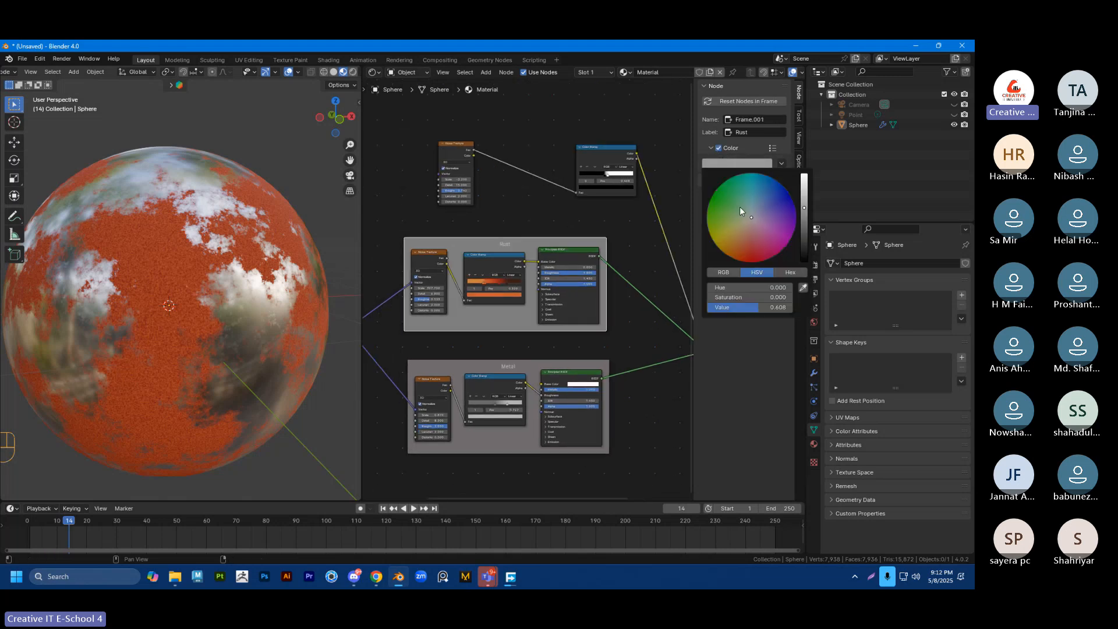
pyautogui.click(747, 245)
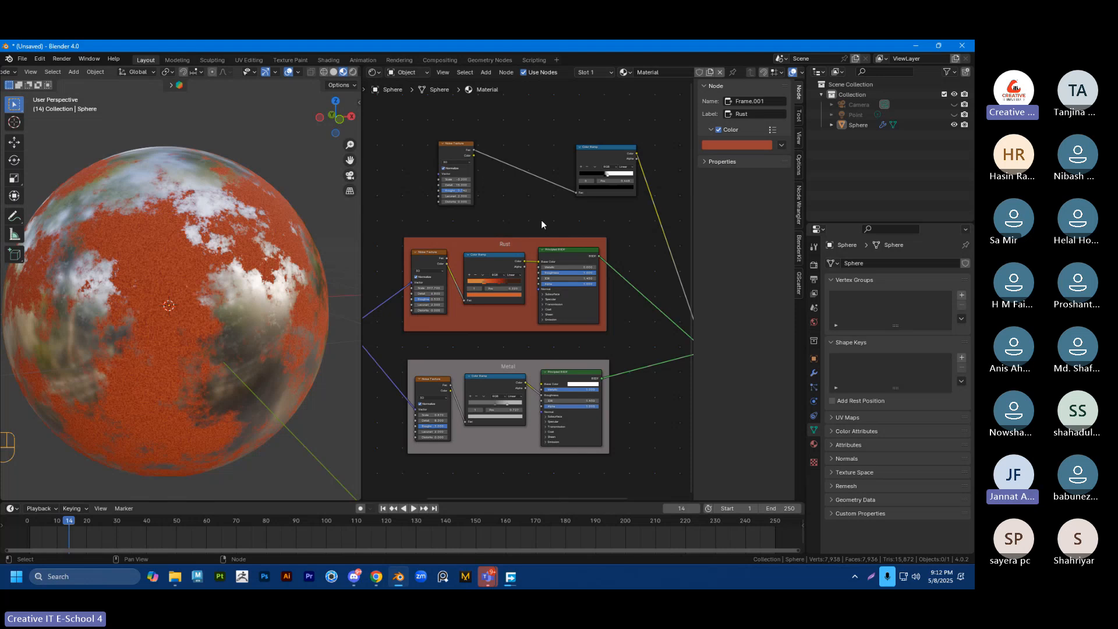
# Step: Switch to the Microsoft Teams meeting, admit the participant waiting in the lobby, and return to Blender
pyautogui.click(477, 575)
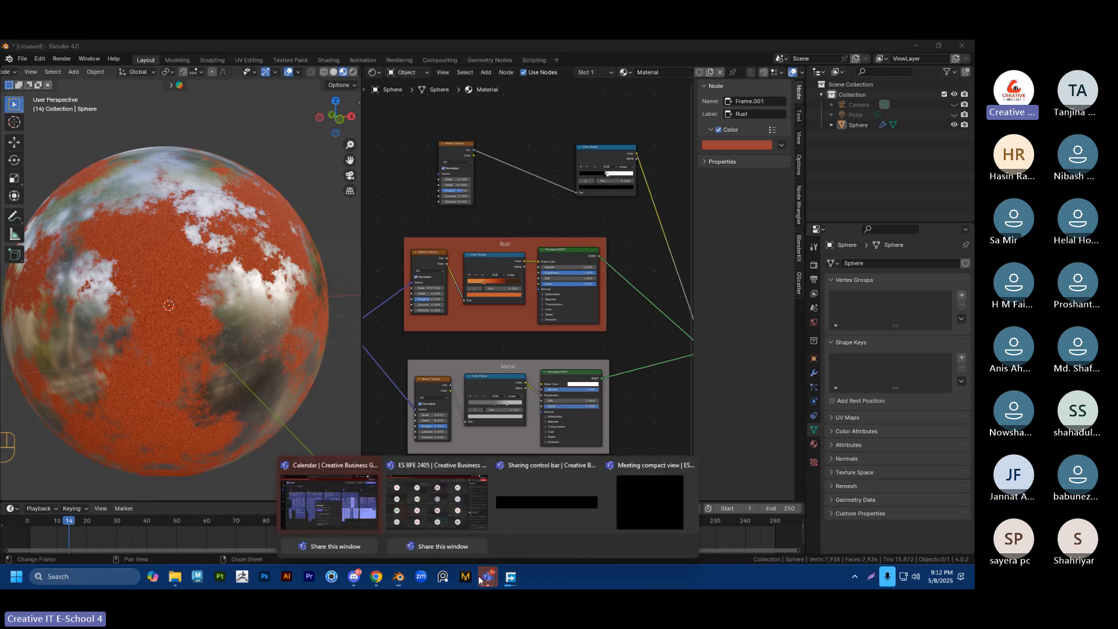
pyautogui.click(422, 495)
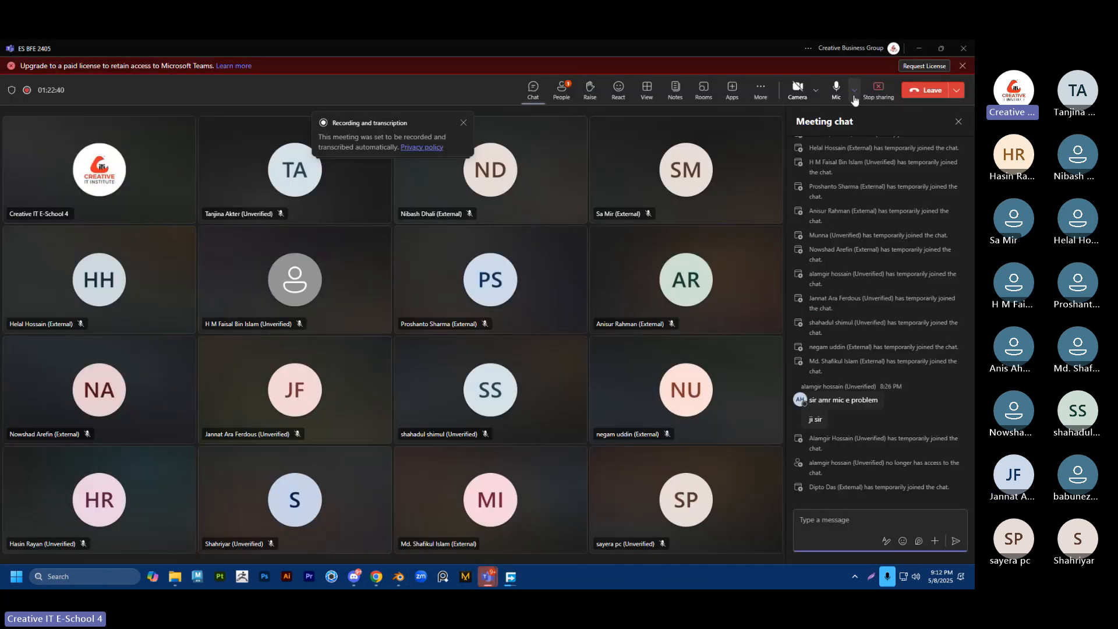
pyautogui.click(877, 175)
pyautogui.click(934, 216)
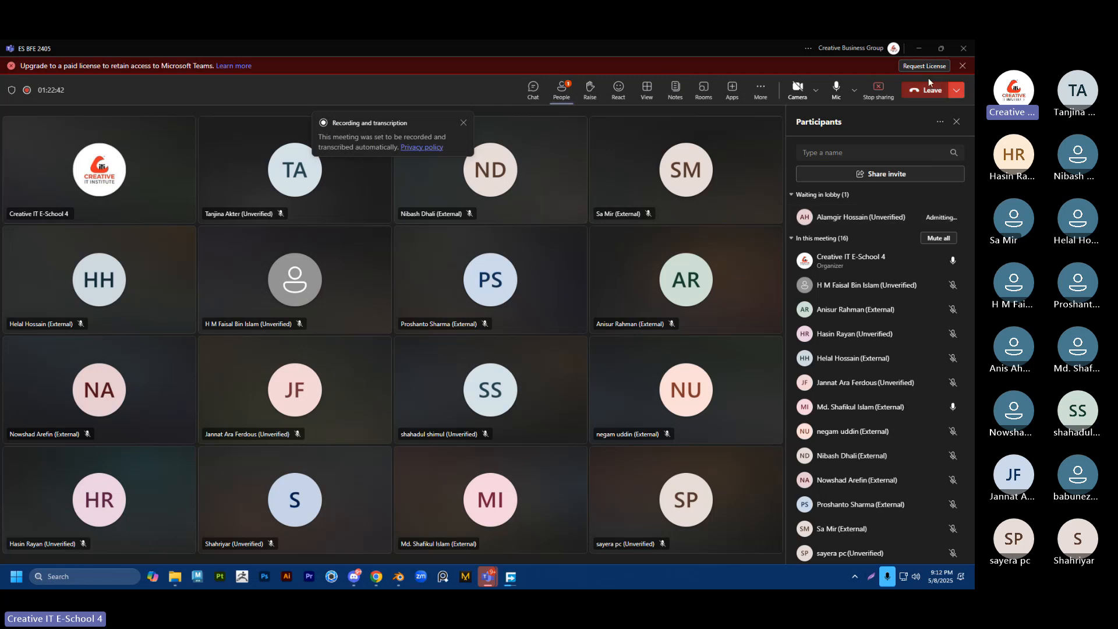
pyautogui.click(920, 51)
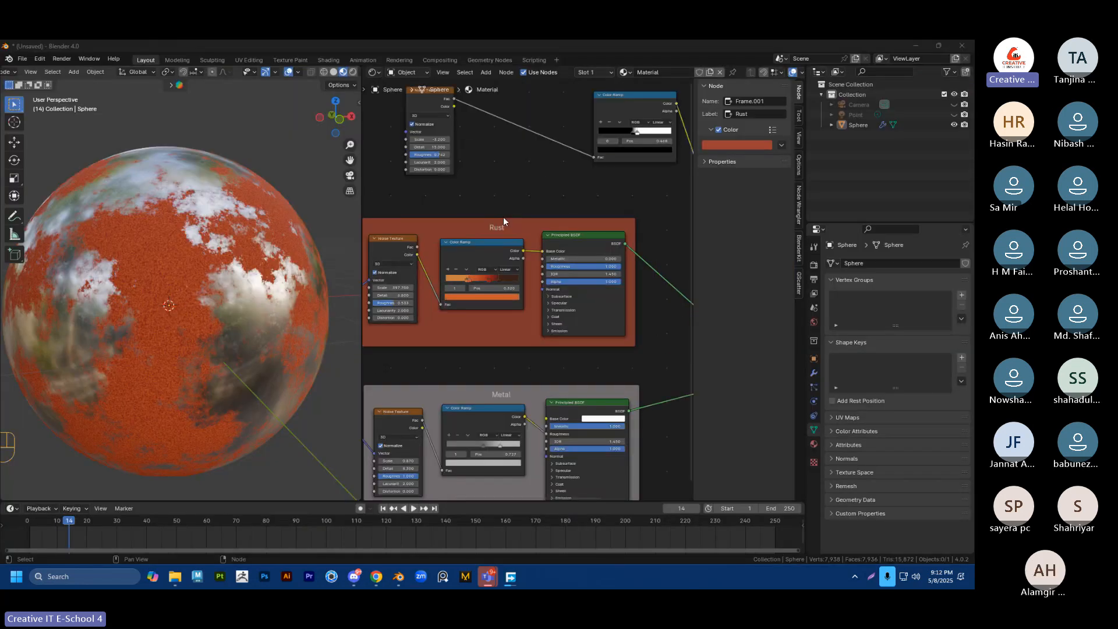
# Step: Align the Metal frame directly beneath the Rust frame and bring the whole node tree into view
pyautogui.moveTo(481, 389); pyautogui.dragTo(517, 325, button='middle')
pyautogui.click(511, 322)
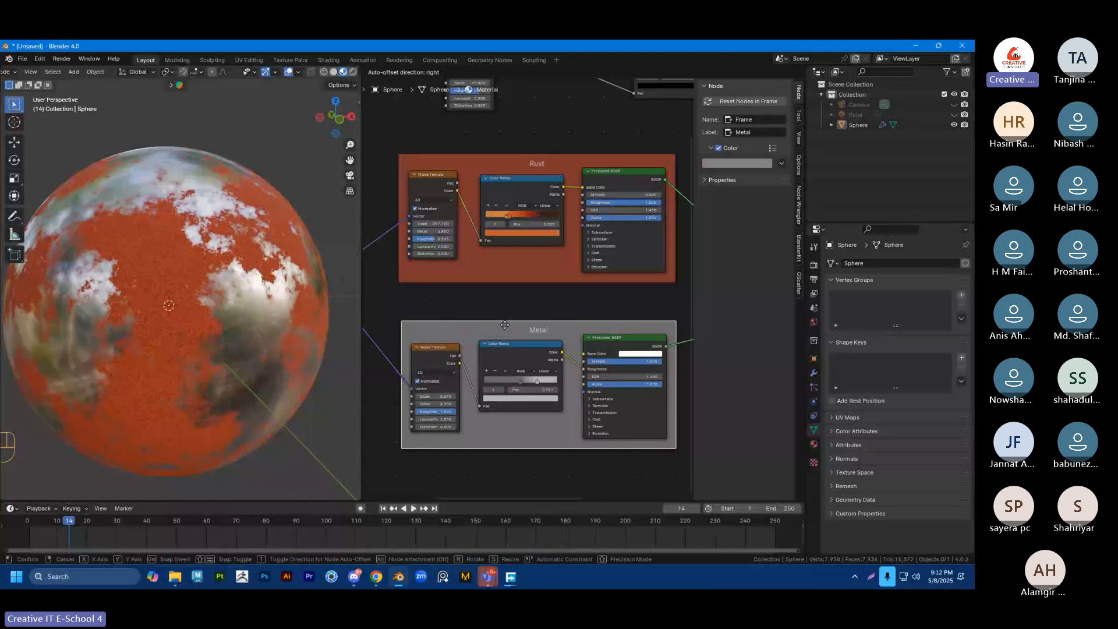
pyautogui.scroll(-2, 523, 291)
pyautogui.keyDown('shift'); pyautogui.moveTo(525, 300); pyautogui.dragTo(503, 338, button='middle'); pyautogui.keyUp('shift')
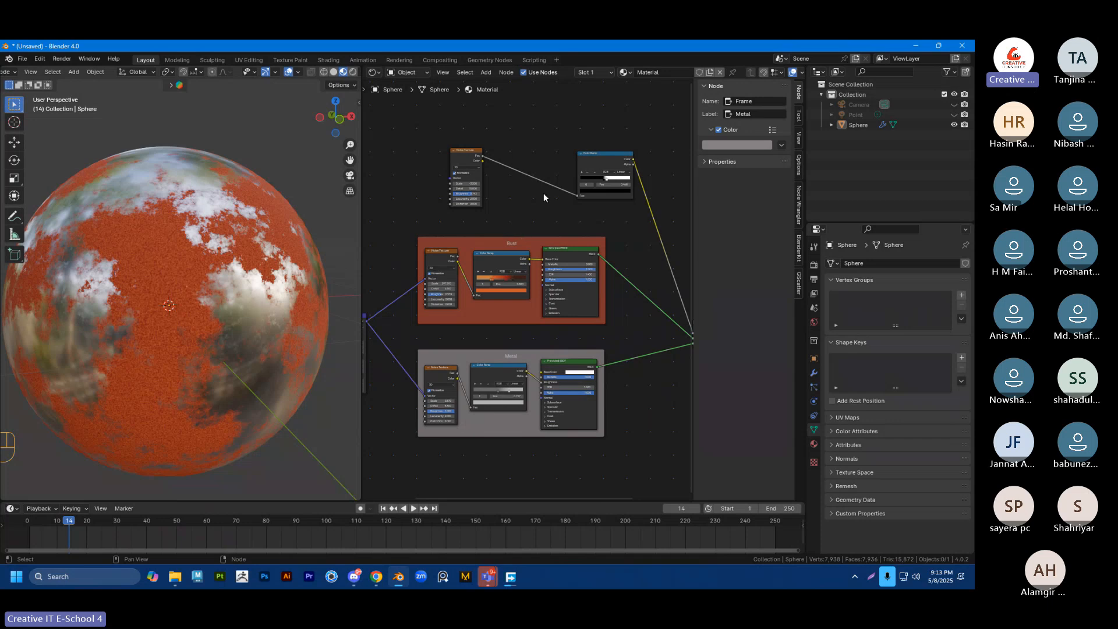
pyautogui.scroll(-3, 528, 230)
pyautogui.keyDown('shift'); pyautogui.moveTo(446, 313); pyautogui.dragTo(499, 300, button='middle'); pyautogui.keyUp('shift')
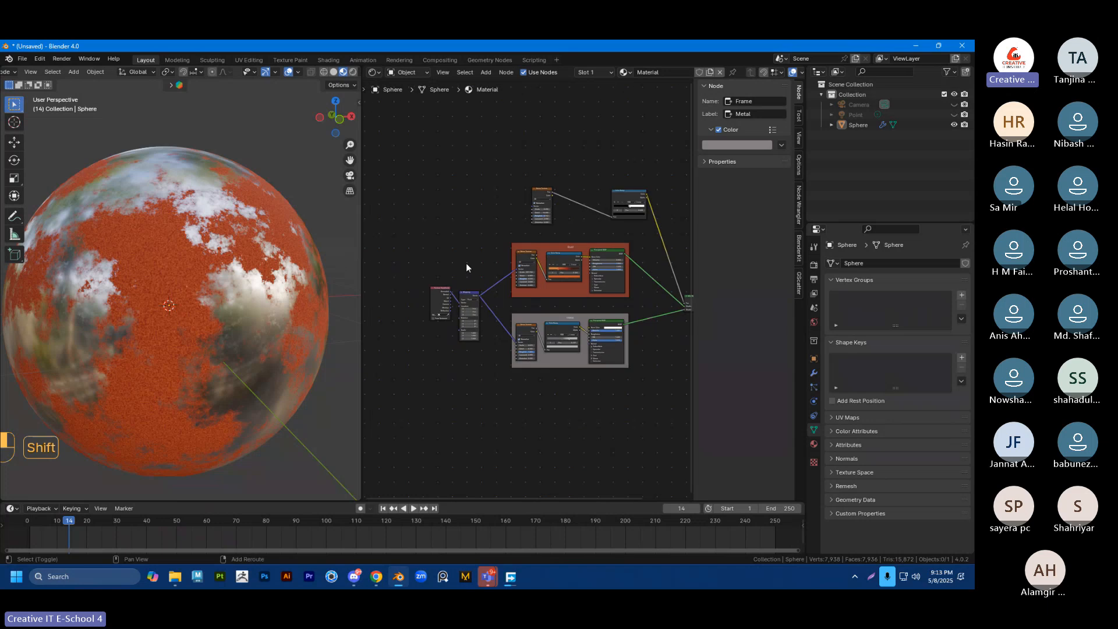
# Step: Move the Texture Coordinate and Mapping nodes farther away from the Rust and Metal frames
pyautogui.moveTo(412, 266)
pyautogui.mouseDown()
pyautogui.moveTo(467, 304)
pyautogui.moveTo(401, 284)
pyautogui.mouseUp()
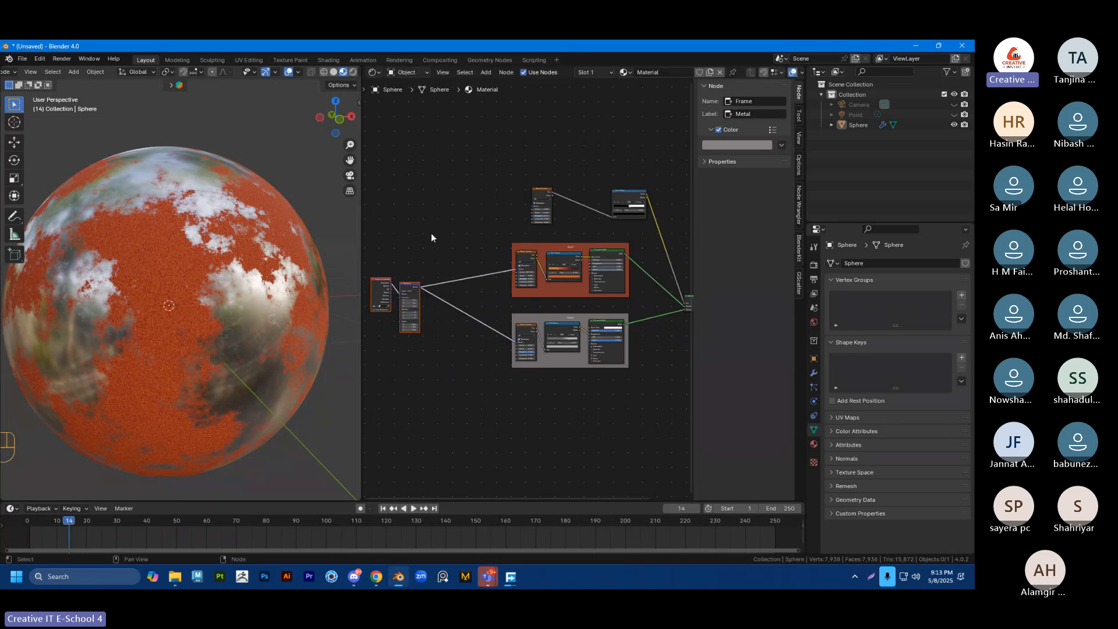
pyautogui.click(431, 233)
# Step: Delete the Color Ramp node between the upper Noise Texture and the Mix Shader's factor
pyautogui.scroll(2, 617, 216)
pyautogui.keyDown('shift'); pyautogui.moveTo(606, 215); pyautogui.dragTo(503, 227, button='middle'); pyautogui.keyUp('shift')
pyautogui.scroll(2, 508, 215)
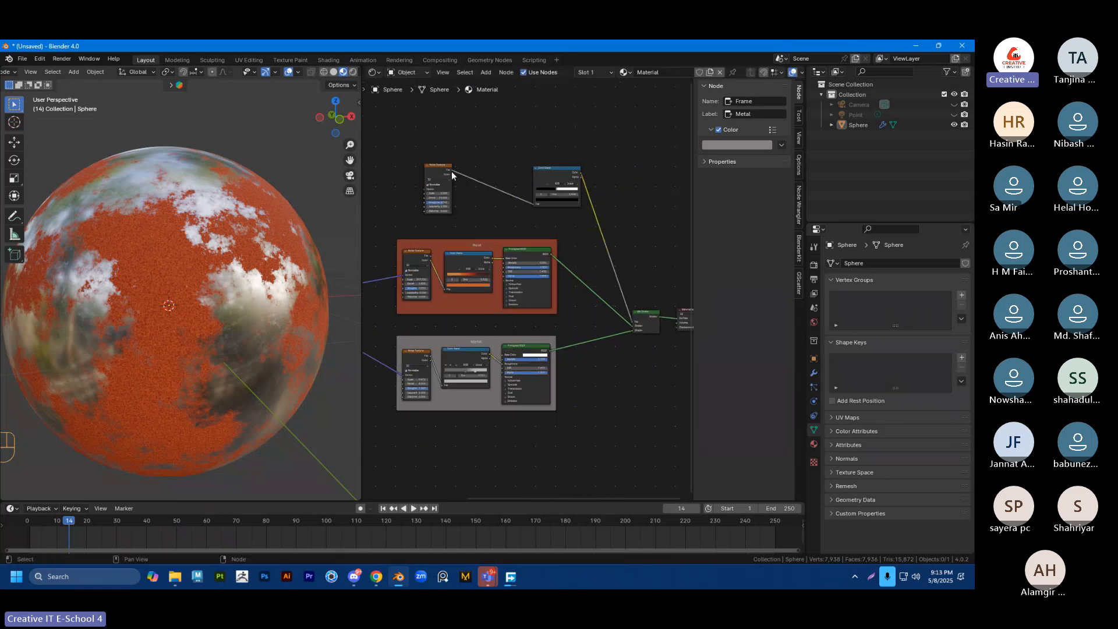
pyautogui.scroll(3, 466, 184)
pyautogui.keyDown('shift'); pyautogui.moveTo(488, 184); pyautogui.dragTo(481, 204, button='middle'); pyautogui.keyUp('shift')
pyautogui.click(538, 159)
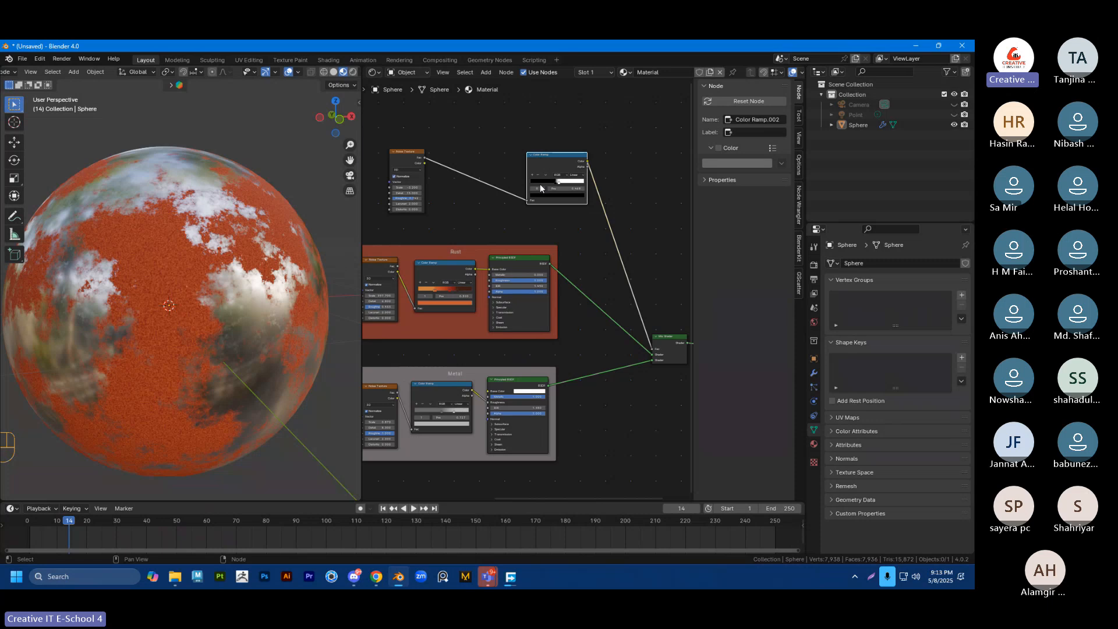
pyautogui.click(539, 174)
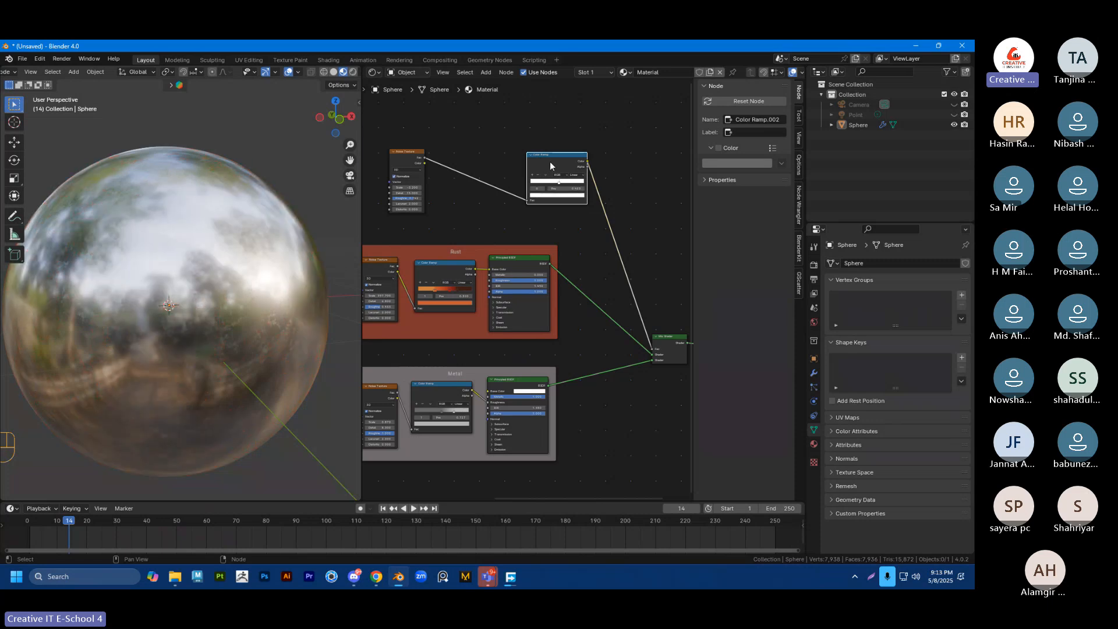
pyautogui.hotkey('ctrl', 'z')
pyautogui.scroll(2, 552, 156)
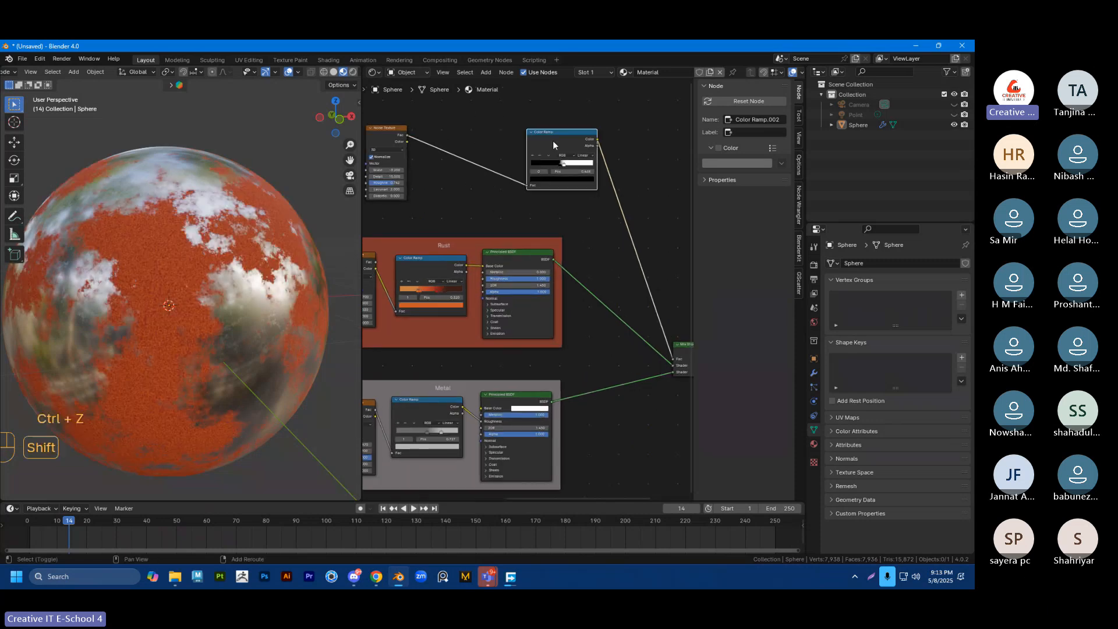
pyautogui.keyDown('shift'); pyautogui.moveTo(553, 140); pyautogui.dragTo(569, 164, button='middle'); pyautogui.keyUp('shift')
pyautogui.press('Delete')
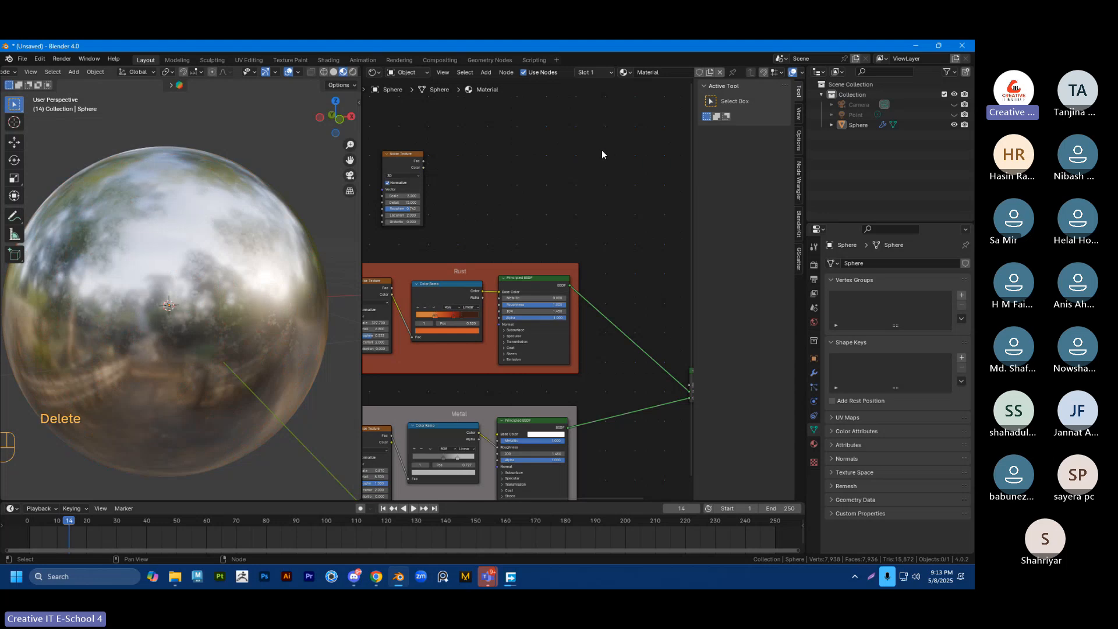
# Step: Add a Mix Color node beside the upper Noise Texture, above the Rust frame
pyautogui.scroll(-2, 566, 149)
pyautogui.keyDown('shift'); pyautogui.moveTo(526, 195); pyautogui.dragTo(497, 196, button='middle'); pyautogui.keyUp('shift')
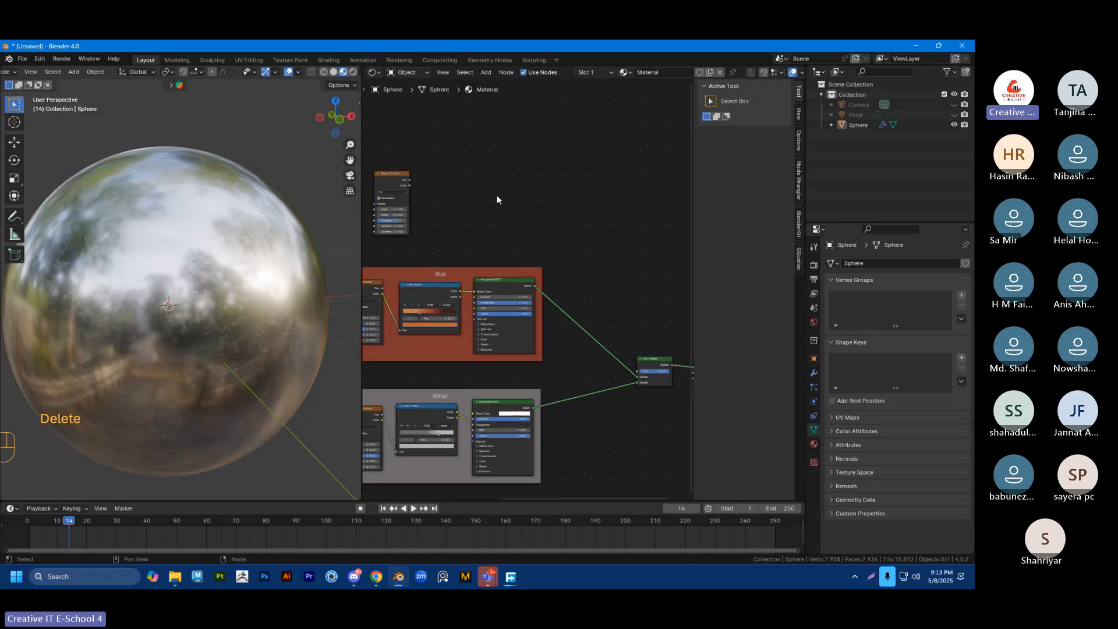
pyautogui.hotkey('shift', 'a')
pyautogui.click(541, 176)
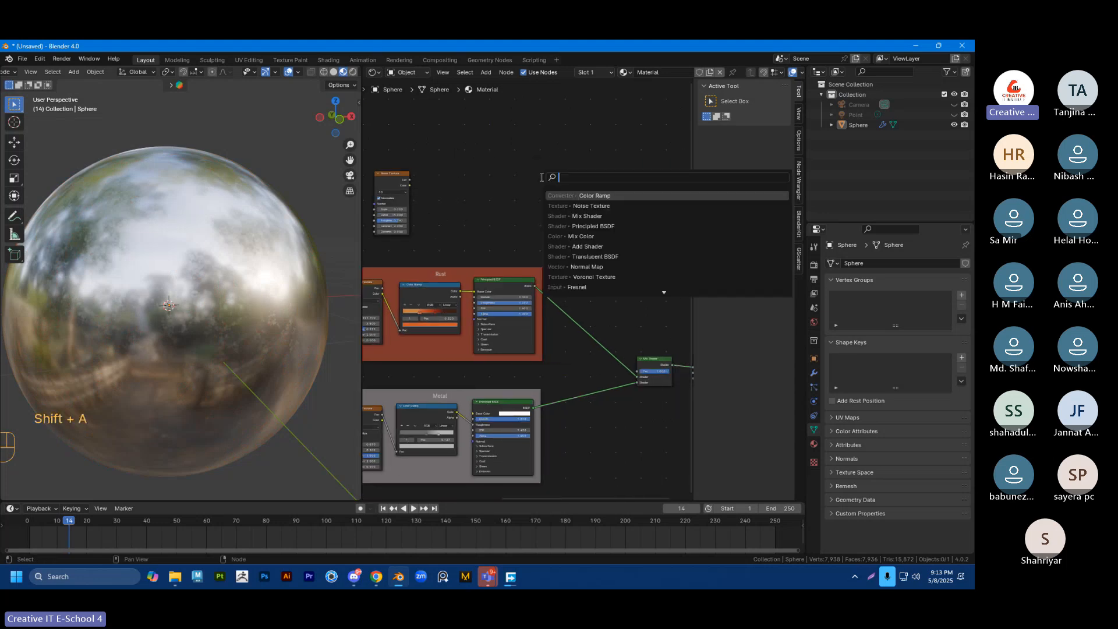
pyautogui.click(594, 236)
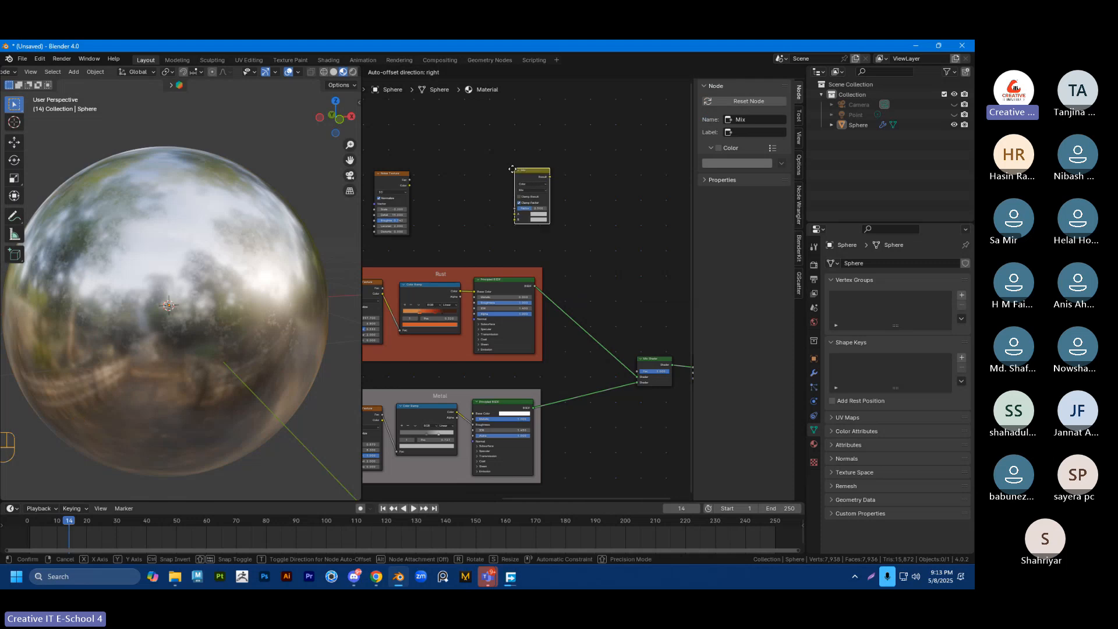
pyautogui.click(516, 172)
# Step: Connect the upper Noise Texture's Color output to the Mix node's A input and move the Mix node slightly closer
pyautogui.scroll(3, 525, 222)
pyautogui.keyDown('shift'); pyautogui.moveTo(574, 203); pyautogui.dragTo(550, 245, button='middle'); pyautogui.keyUp('shift')
pyautogui.scroll(2, 550, 245)
pyautogui.keyDown('shift'); pyautogui.moveTo(572, 186); pyautogui.dragTo(670, 219, button='middle'); pyautogui.keyUp('shift')
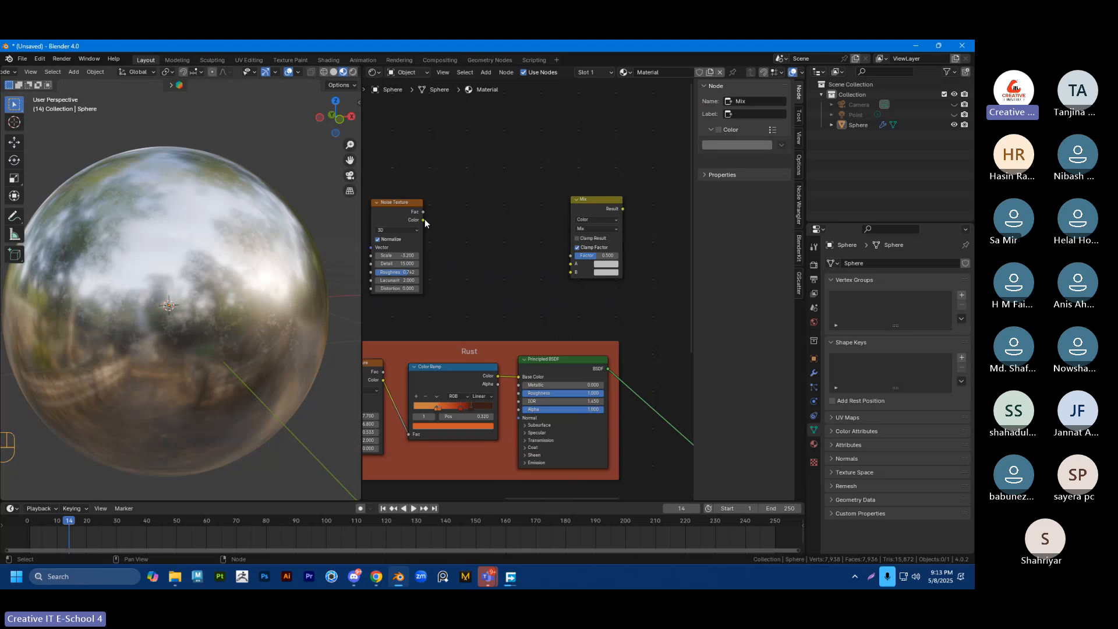
pyautogui.moveTo(424, 219); pyautogui.dragTo(568, 266)
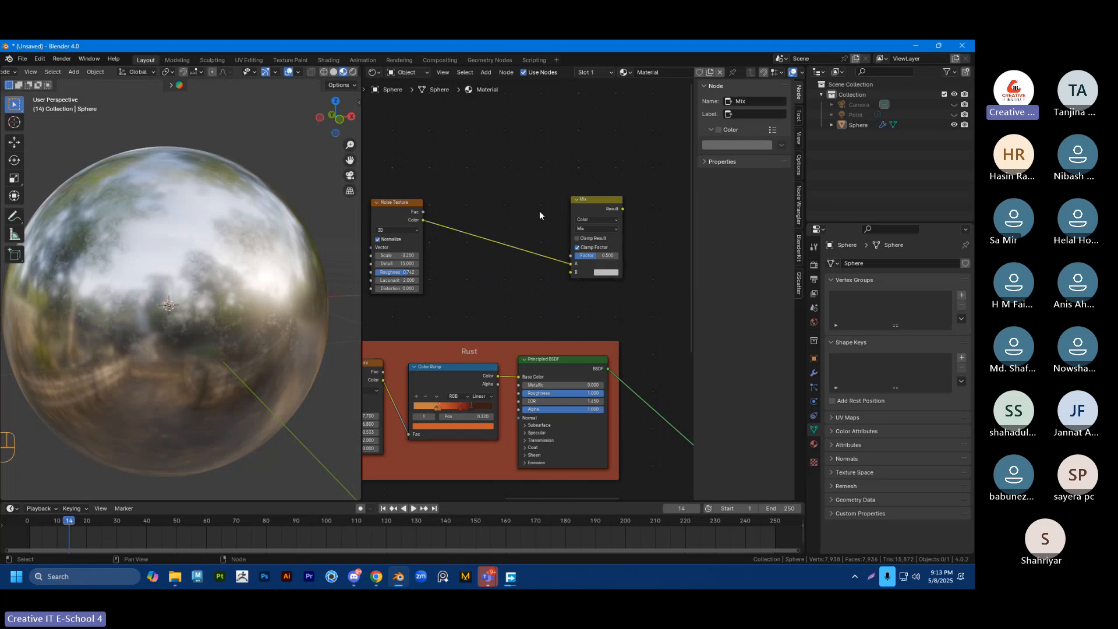
pyautogui.keyDown('shift'); pyautogui.moveTo(539, 209); pyautogui.dragTo(517, 213, button='middle'); pyautogui.keyUp('shift')
pyautogui.moveTo(558, 203); pyautogui.dragTo(540, 212)
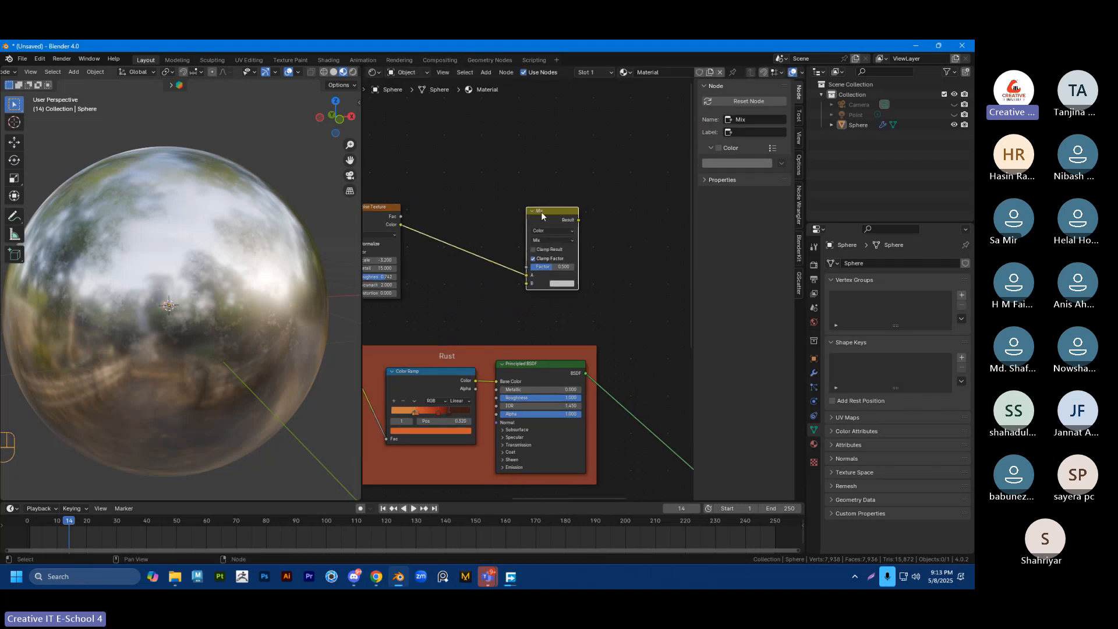
# Step: Duplicate the Mix node and place the copy beside the original
pyautogui.keyDown('shift'); pyautogui.moveTo(553, 209); pyautogui.dragTo(538, 173, button='middle'); pyautogui.keyUp('shift')
pyautogui.hotkey('shift', 'd')
pyautogui.click(603, 211)
# Step: Set the first Mix node's blending mode to Color Burn and the duplicate's to Color Dodge
pyautogui.scroll(2, 553, 190)
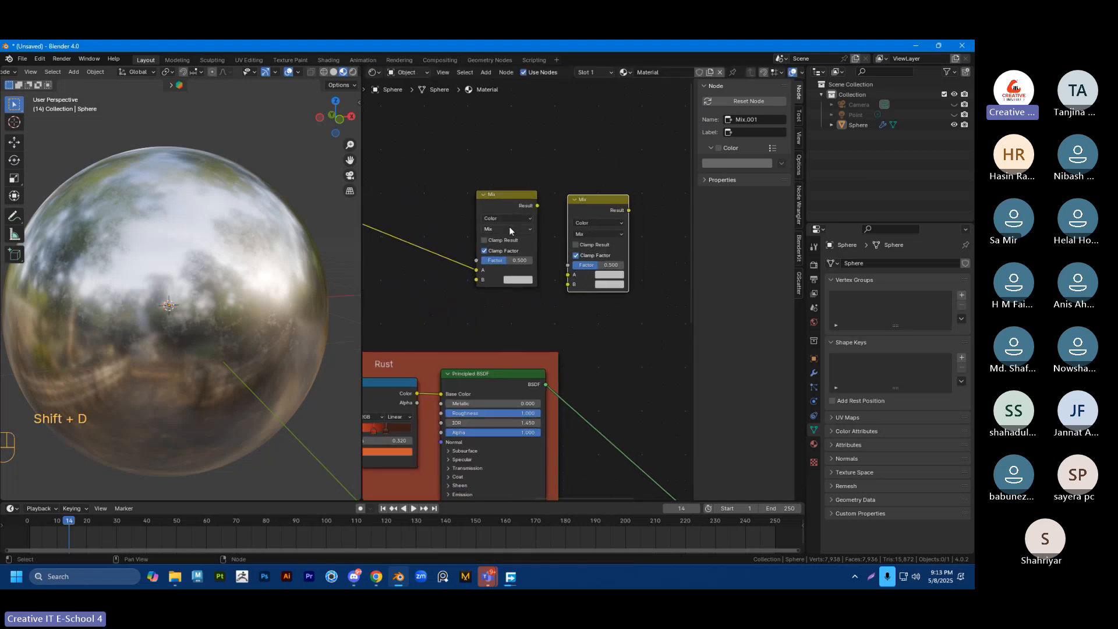
pyautogui.click(507, 229)
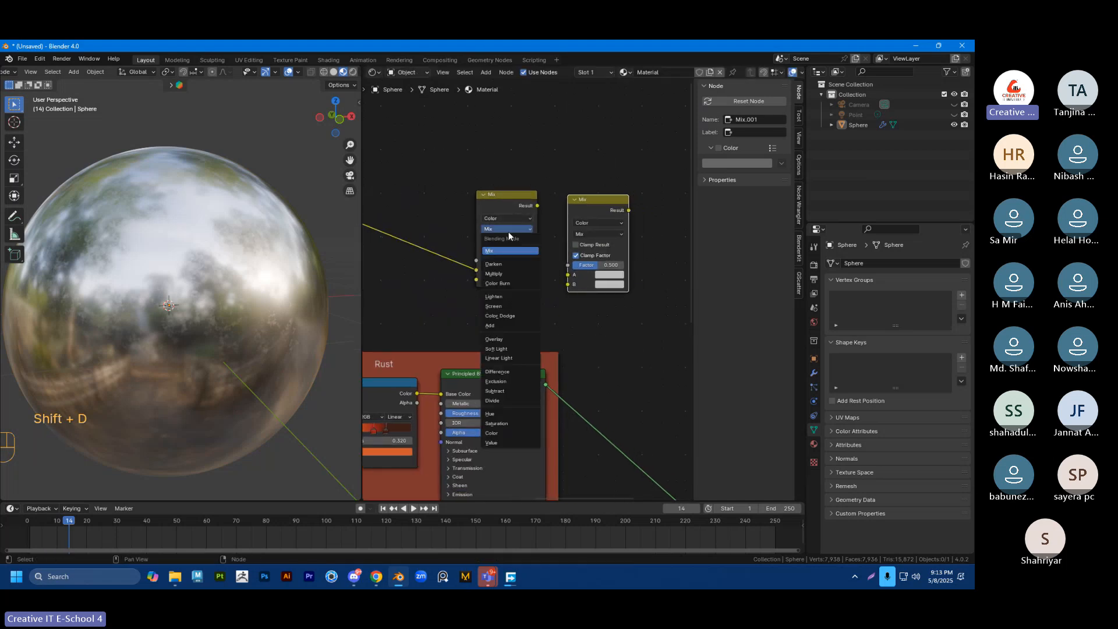
pyautogui.click(509, 284)
pyautogui.click(584, 234)
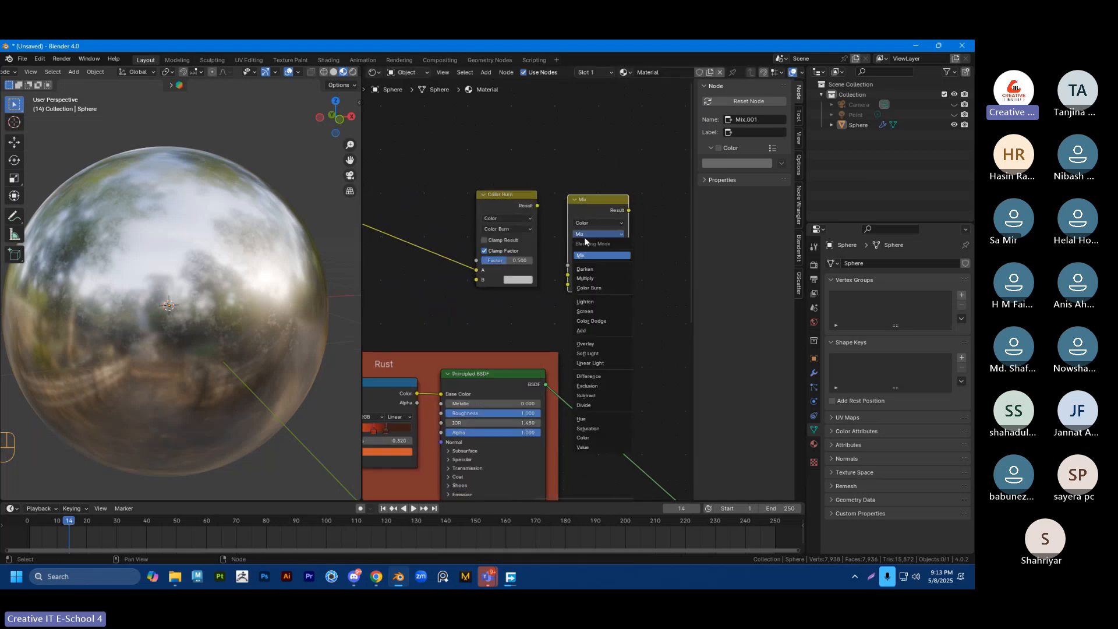
pyautogui.click(588, 320)
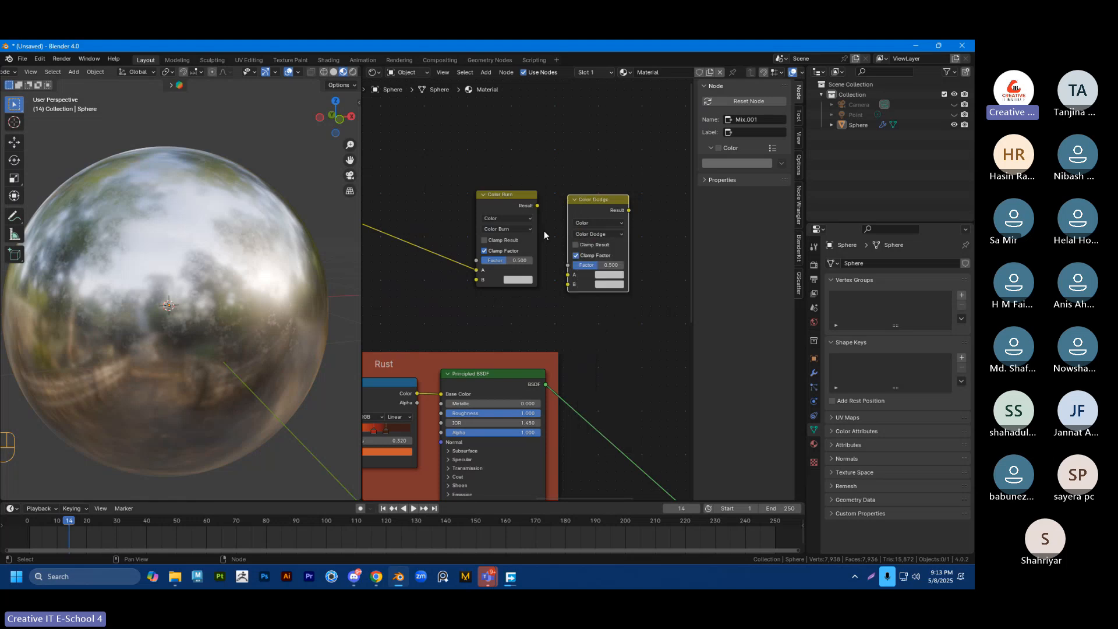
# Step: Link the Color Burn result to the Color Dodge A input, and the Color Dodge result to the Mix Shader's factor
pyautogui.moveTo(537, 205); pyautogui.dragTo(568, 275)
pyautogui.scroll(-1, 616, 159)
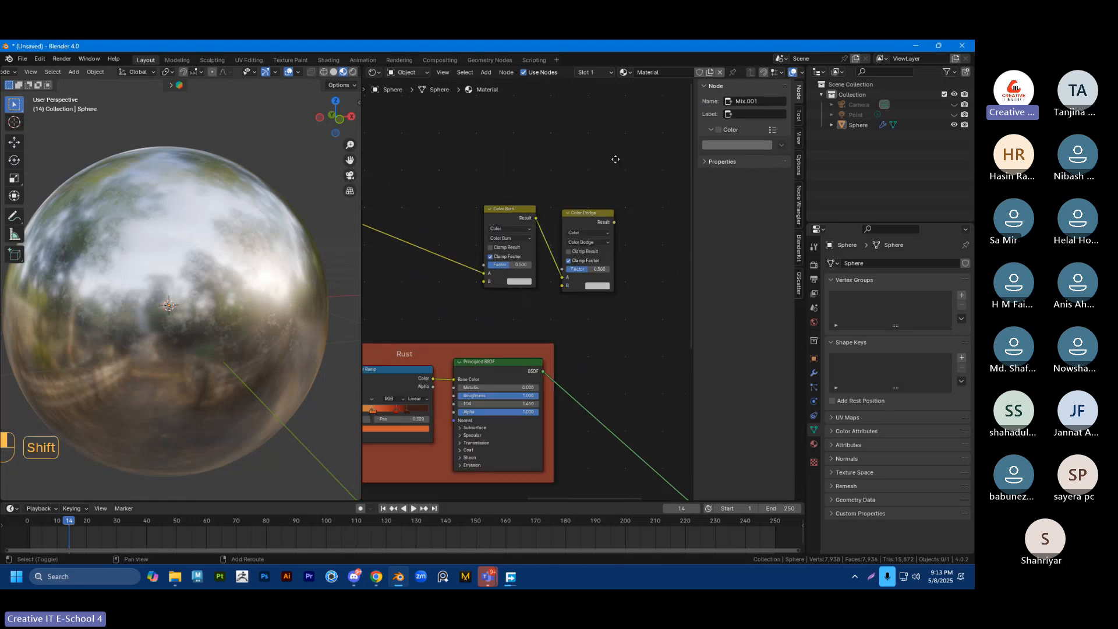
pyautogui.keyDown('shift'); pyautogui.moveTo(616, 159); pyautogui.dragTo(571, 146, button='middle'); pyautogui.keyUp('shift')
pyautogui.keyDown('shift'); pyautogui.moveTo(604, 239); pyautogui.dragTo(567, 206, button='middle'); pyautogui.keyUp('shift')
pyautogui.moveTo(532, 176)
pyautogui.mouseDown()
pyautogui.moveTo(584, 415)
pyautogui.moveTo(611, 450)
pyautogui.mouseUp()
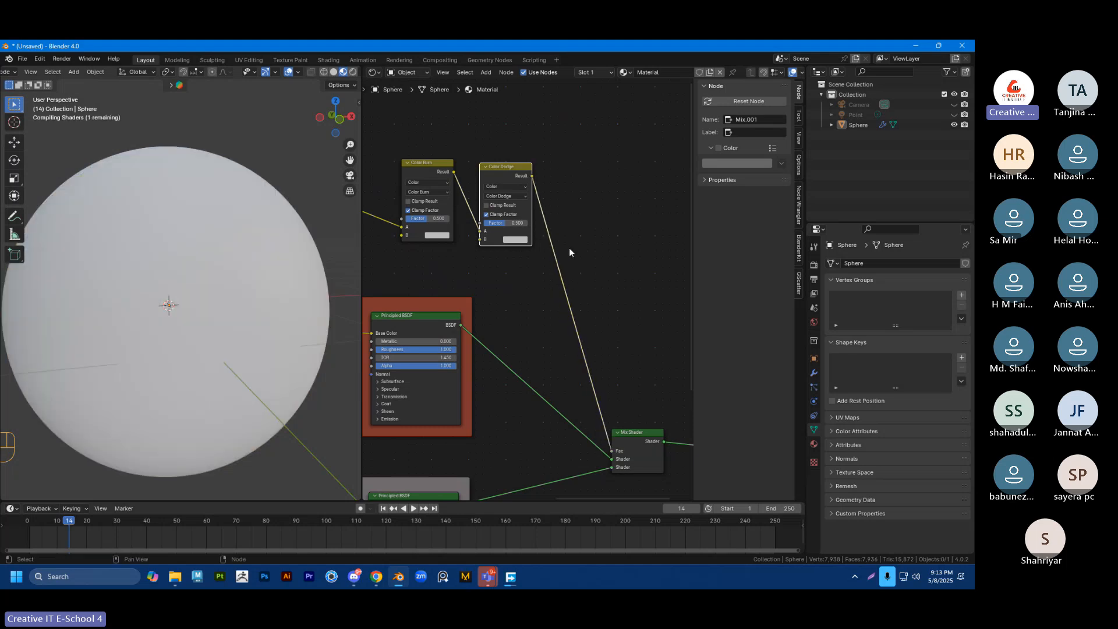
pyautogui.press('shift')
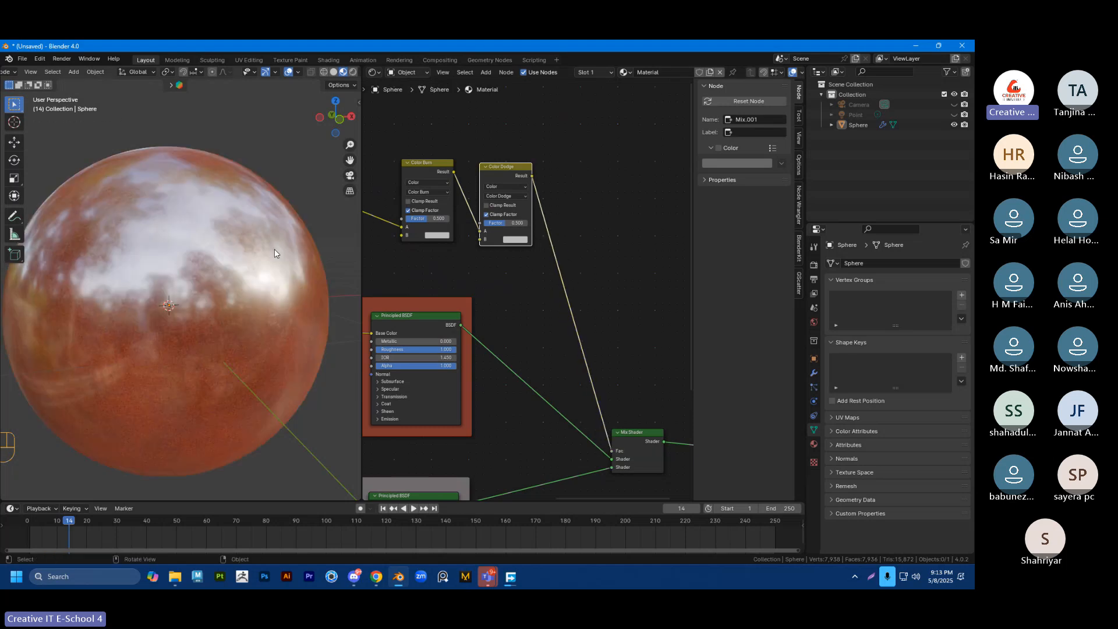
# Step: Reposition the Color Burn and Color Dodge nodes and raise the Color Dodge factor to 1.000
pyautogui.keyDown('shift'); pyautogui.moveTo(503, 299); pyautogui.dragTo(552, 312, button='middle'); pyautogui.keyUp('shift')
pyautogui.scroll(2, 509, 280)
pyautogui.keyDown('shift'); pyautogui.moveTo(508, 279); pyautogui.dragTo(513, 293, button='middle'); pyautogui.keyUp('shift')
pyautogui.moveTo(470, 175); pyautogui.dragTo(457, 184)
pyautogui.moveTo(562, 176); pyautogui.dragTo(547, 181)
pyautogui.moveTo(455, 178); pyautogui.dragTo(438, 176)
pyautogui.click(501, 173)
pyautogui.keyDown('shift'); pyautogui.moveTo(484, 233); pyautogui.dragTo(512, 216, button='middle'); pyautogui.keyUp('shift')
pyautogui.scroll(2, 511, 216)
pyautogui.moveTo(576, 218); pyautogui.dragTo(617, 219)
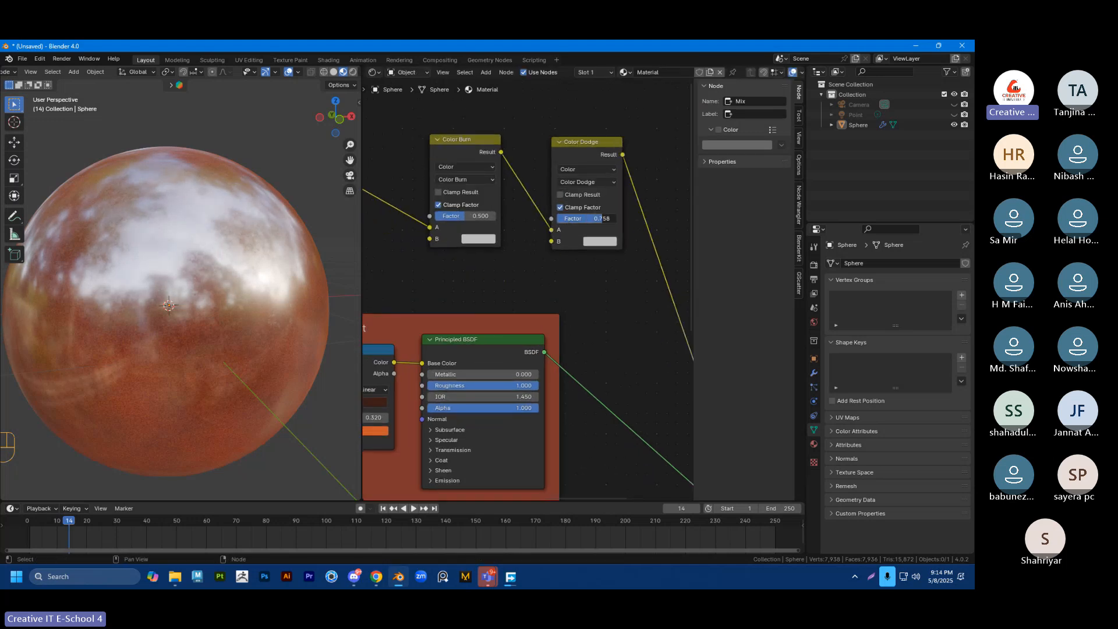
# Step: Set the Color Burn node's B color to black and the Color Dodge node's B color to white
pyautogui.click(478, 239)
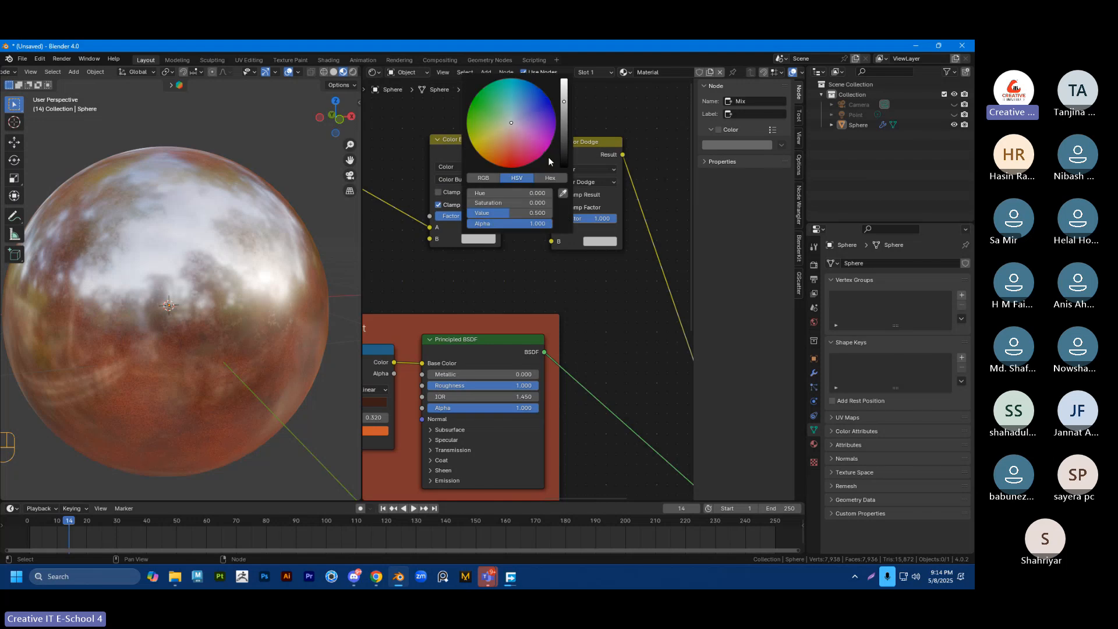
pyautogui.click(562, 167)
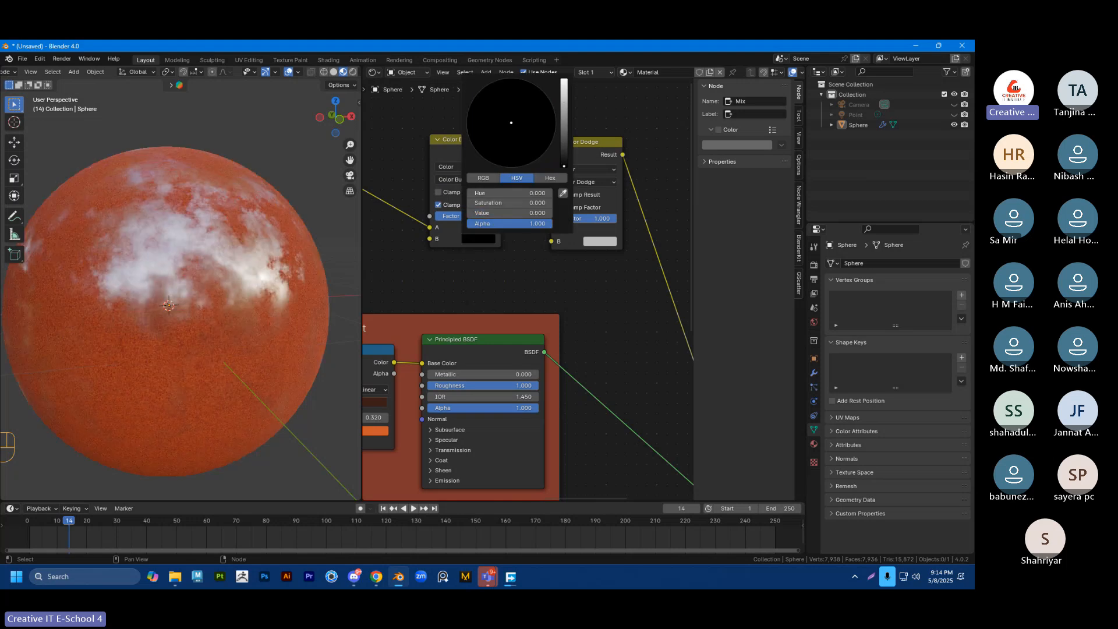
pyautogui.click(594, 243)
pyautogui.moveTo(686, 114); pyautogui.dragTo(685, 82)
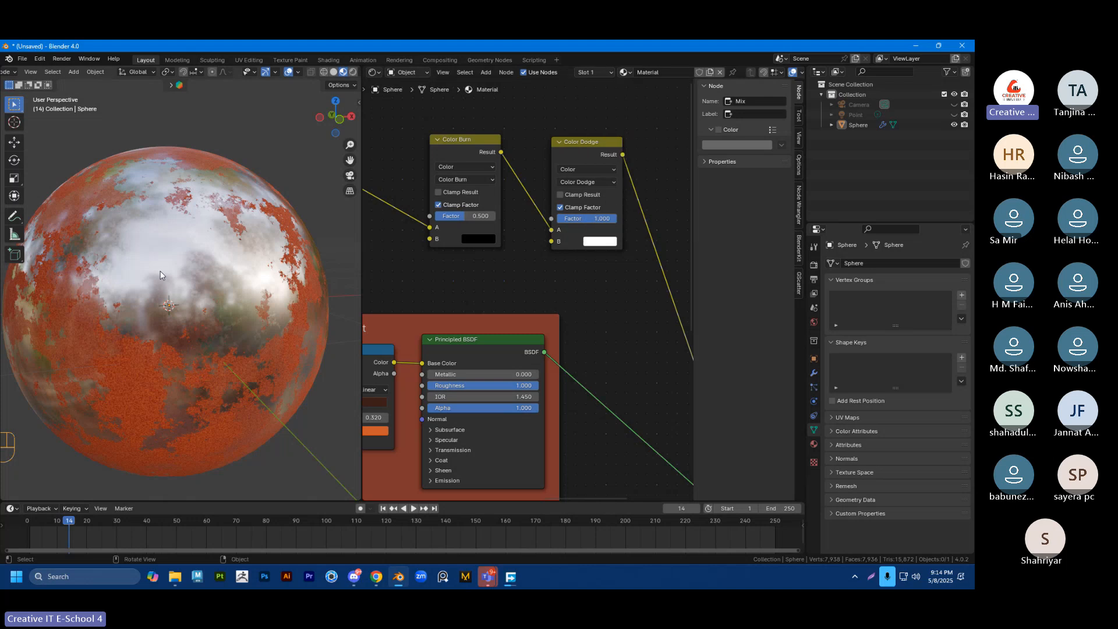
# Step: Try different Color Burn factors, ending at 0.508, while checking the rust coverage on the sphere
pyautogui.moveTo(162, 274)
pyautogui.mouseDown(button='middle')
pyautogui.moveTo(242, 302)
pyautogui.moveTo(257, 299)
pyautogui.moveTo(246, 278)
pyautogui.moveTo(229, 278)
pyautogui.moveTo(237, 288)
pyautogui.moveTo(257, 259)
pyautogui.mouseUp(button='middle')
pyautogui.scroll(-3, 282, 291)
pyautogui.scroll(4, 250, 275)
pyautogui.moveTo(468, 216); pyautogui.dragTo(467, 216)
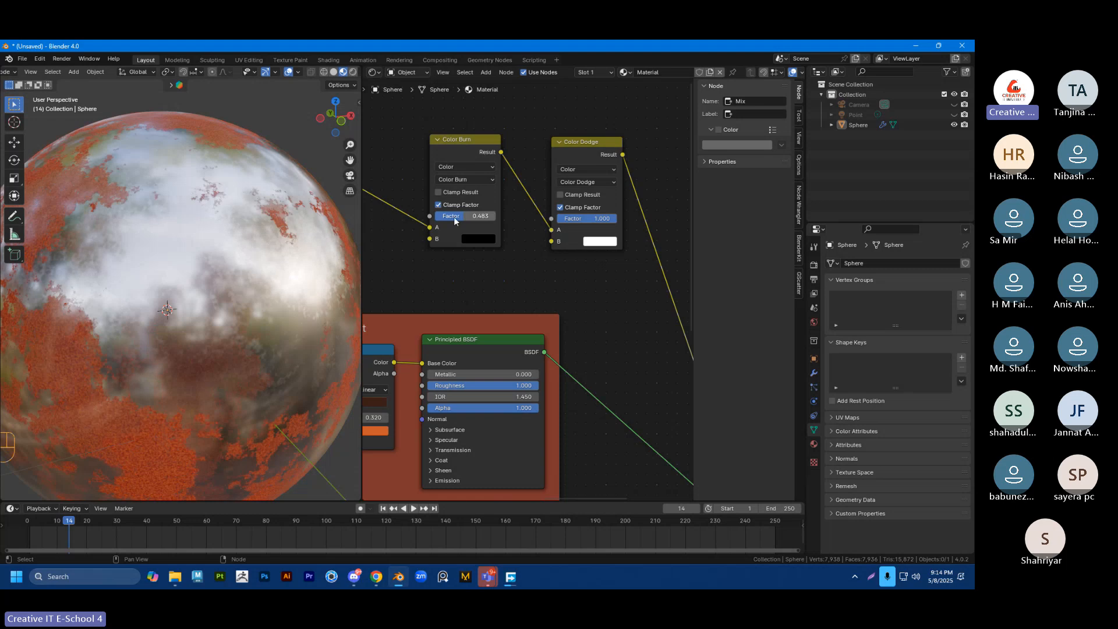
pyautogui.scroll(-2, 231, 252)
pyautogui.moveTo(231, 252); pyautogui.dragTo(232, 229, button='middle')
pyautogui.moveTo(461, 216); pyautogui.dragTo(474, 216)
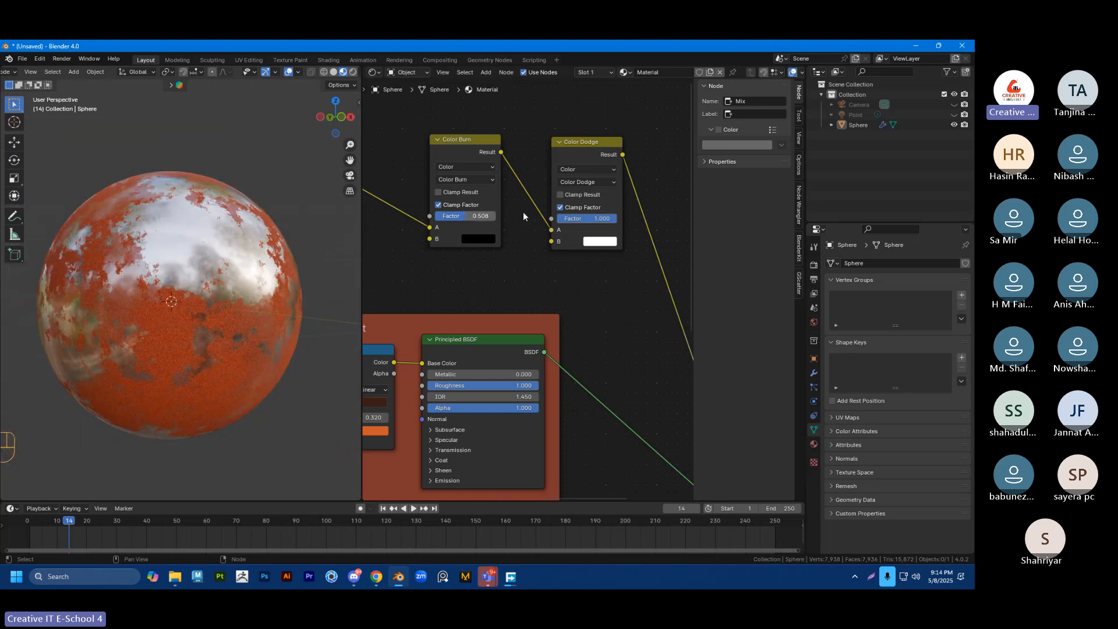
# Step: Bring the Color Burn and Color Dodge nodes closer together and align their tops
pyautogui.moveTo(449, 145); pyautogui.dragTo(454, 144)
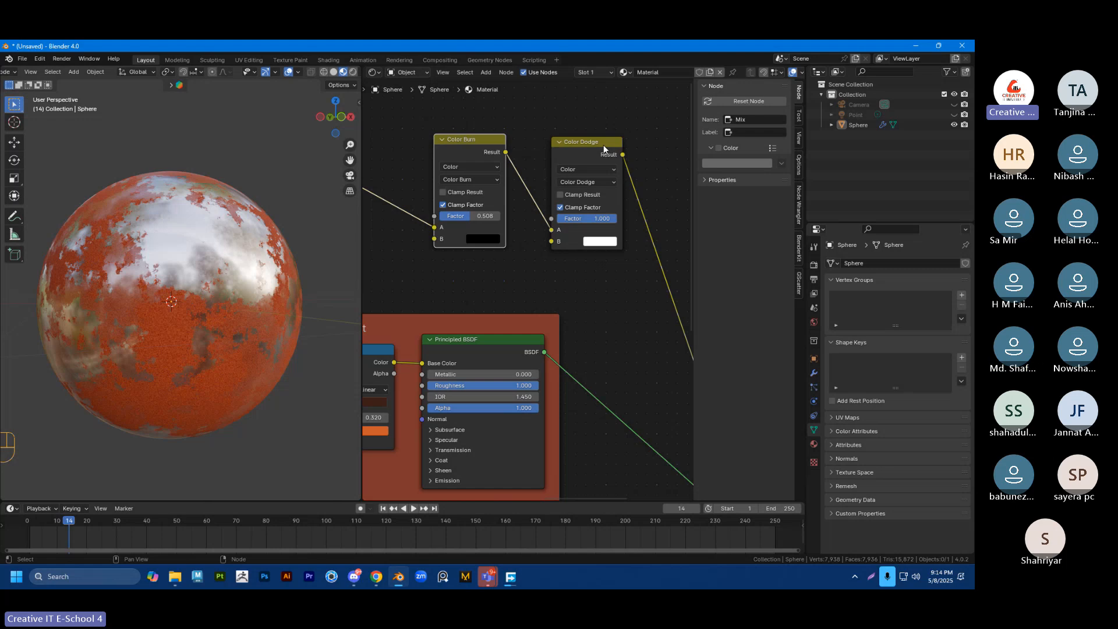
pyautogui.moveTo(603, 144); pyautogui.dragTo(590, 135)
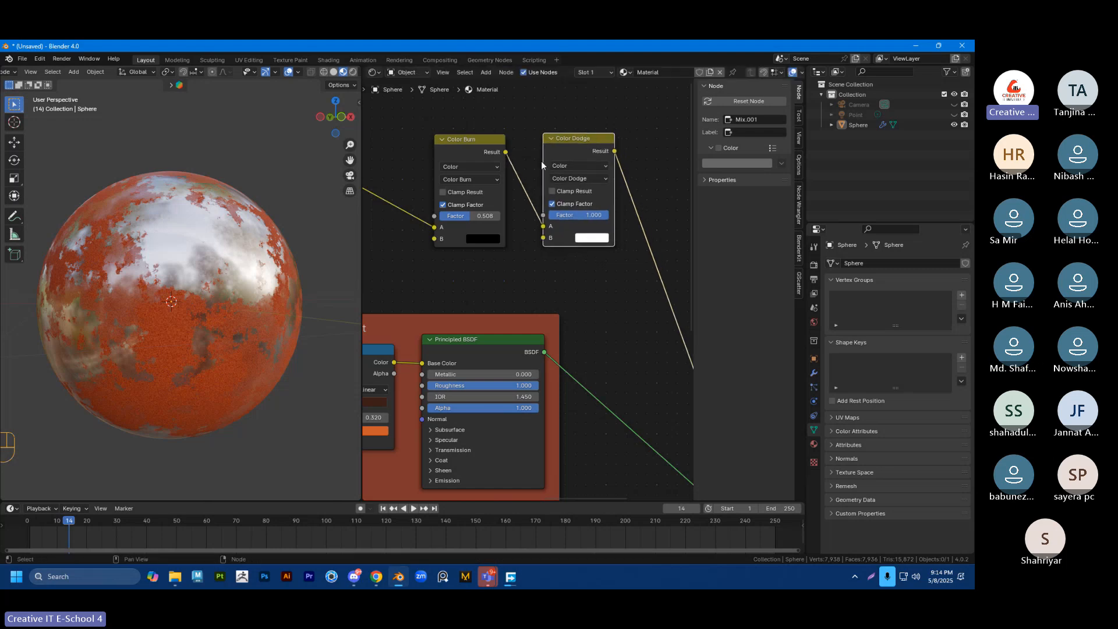
pyautogui.click(486, 240)
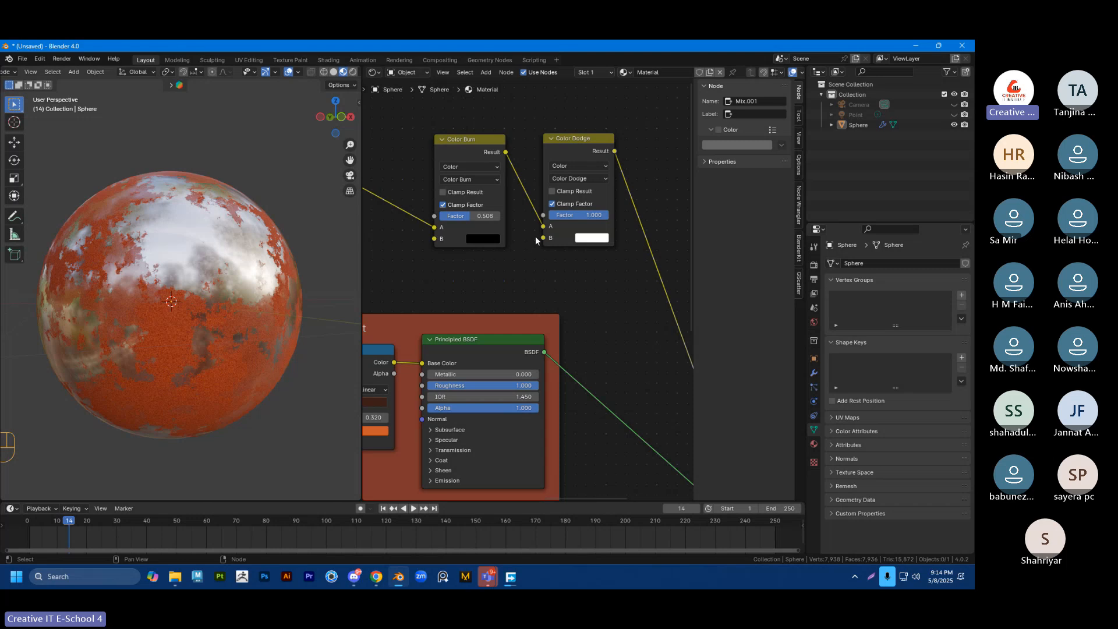
pyautogui.moveTo(529, 243); pyautogui.dragTo(533, 264, button='middle')
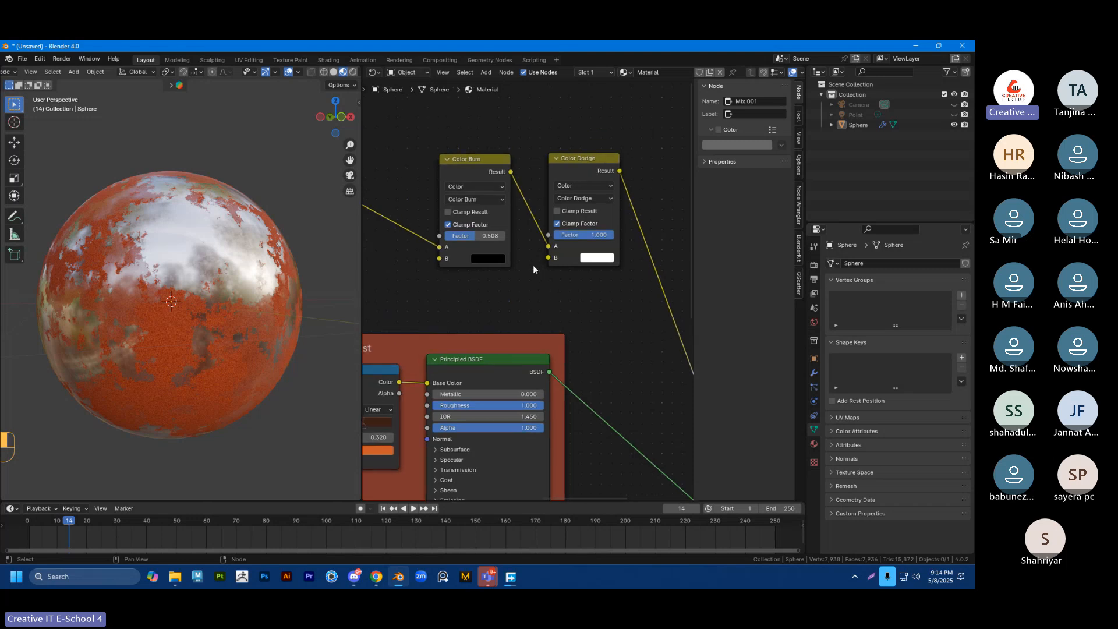
# Step: Set the Color Burn factor to 0.467 and inspect the rust patches on the sphere
pyautogui.click(471, 163)
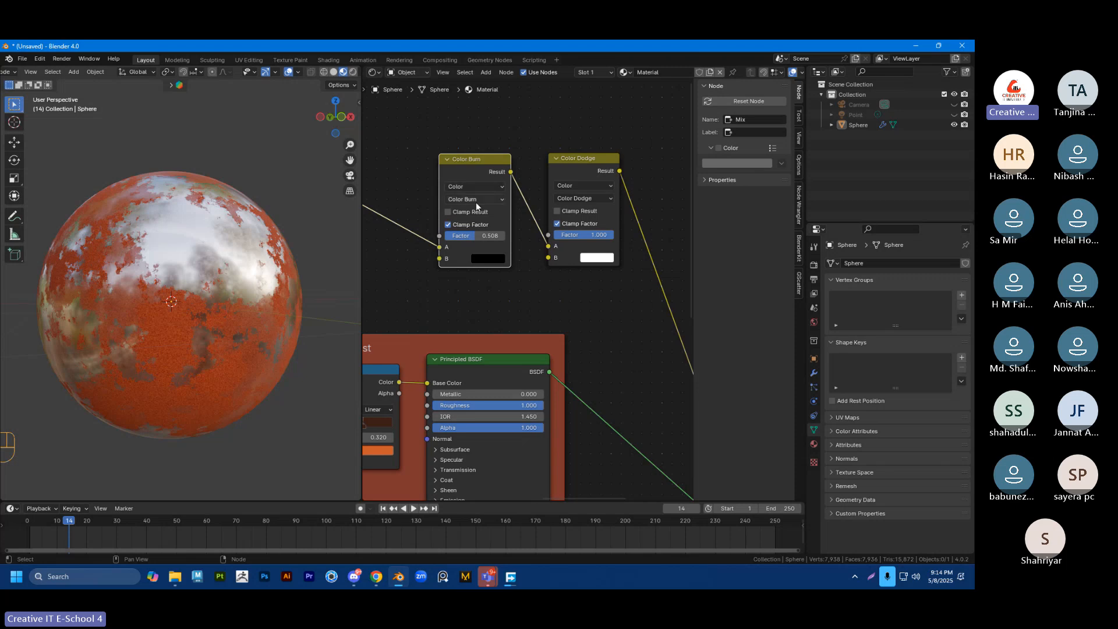
pyautogui.moveTo(484, 236)
pyautogui.mouseDown()
pyautogui.moveTo(504, 236)
pyautogui.moveTo(473, 237)
pyautogui.mouseUp()
pyautogui.moveTo(251, 197)
pyautogui.mouseDown(button='middle')
pyautogui.moveTo(241, 256)
pyautogui.moveTo(242, 247)
pyautogui.mouseUp(button='middle')
pyautogui.scroll(3, 241, 256)
pyautogui.scroll(-2, 241, 256)
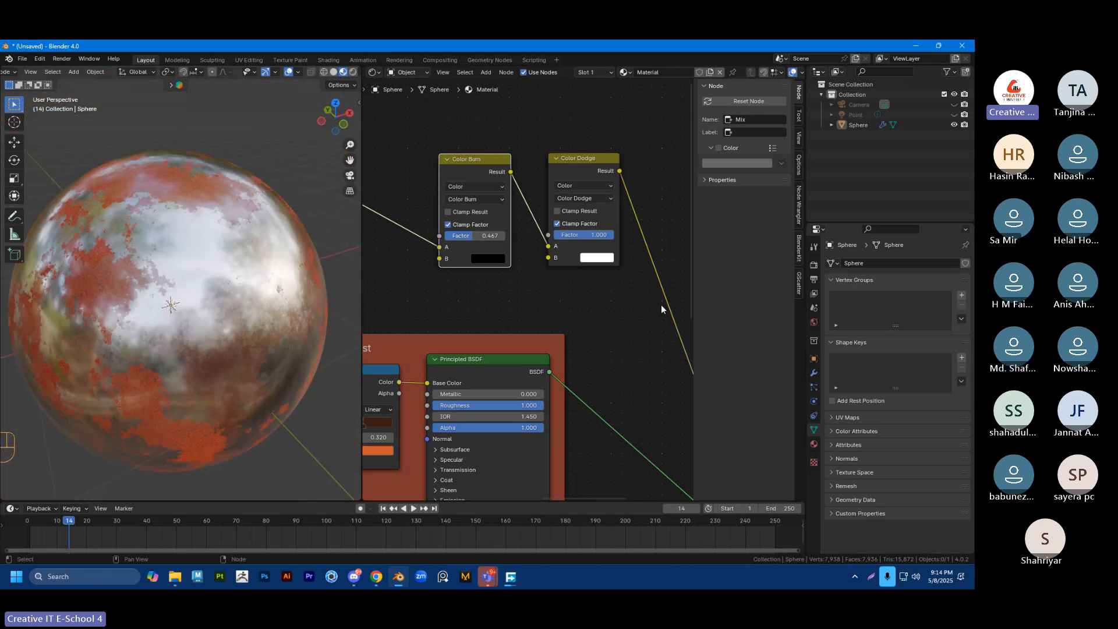
# Step: Darken the Rust color ramp's red stop to a deep brown with hue 0.003, saturation 0.919 and value 0.030
pyautogui.scroll(-2, 443, 316)
pyautogui.moveTo(440, 312); pyautogui.dragTo(593, 274, button='middle')
pyautogui.scroll(3, 515, 310)
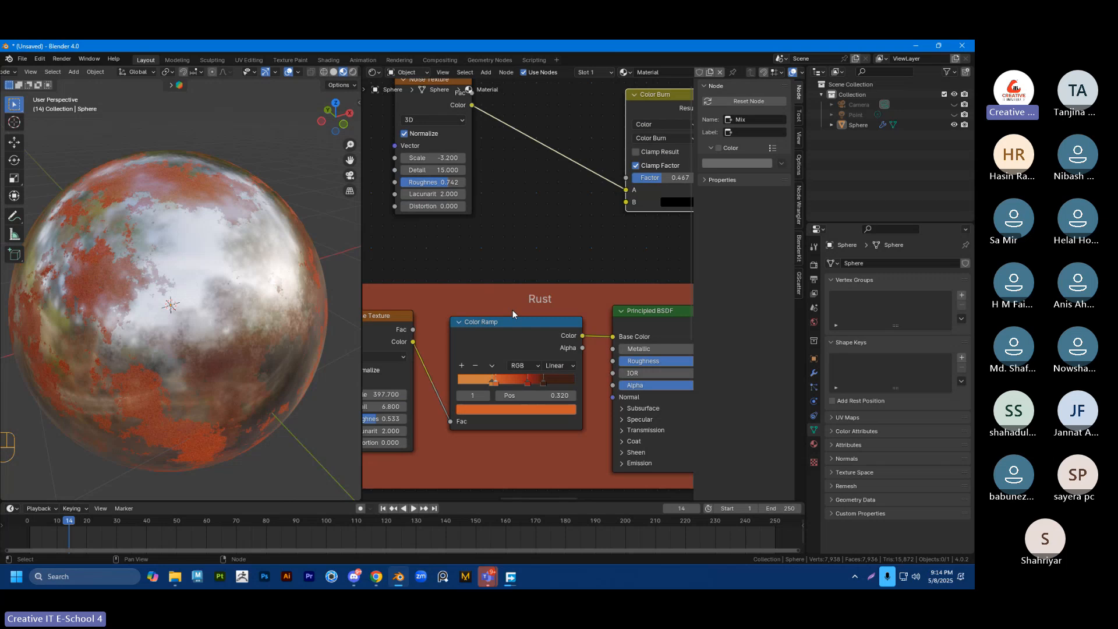
pyautogui.click(529, 381)
pyautogui.click(518, 409)
pyautogui.scroll(-5, 537, 317)
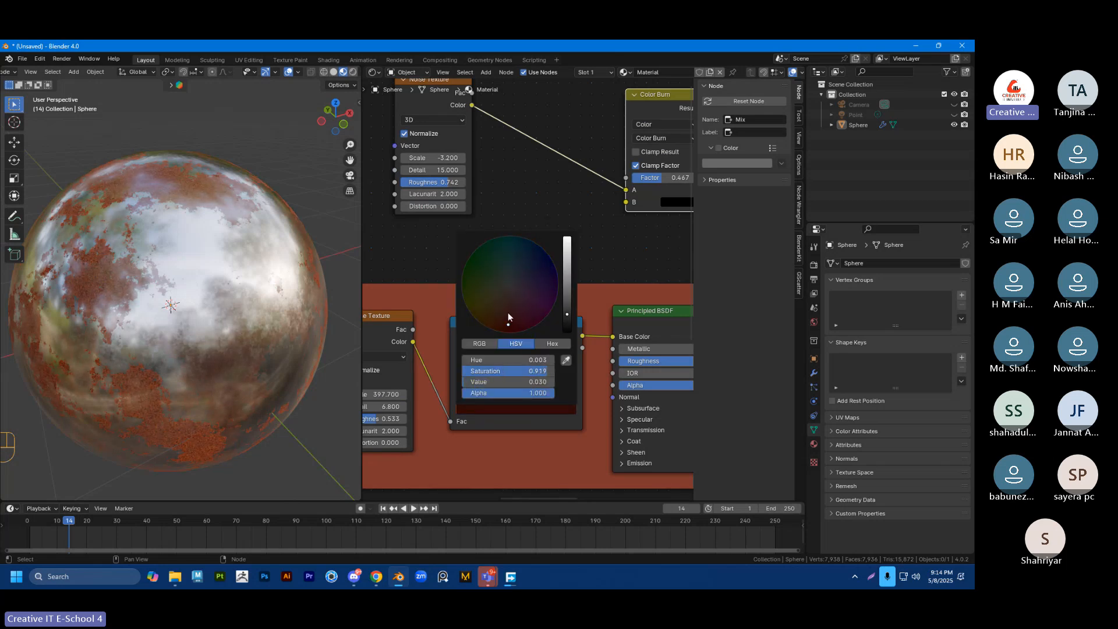
# Step: Move the Rust color ramp's dark brown stop to 0.550 and recolor the last stop pale beige at position 0.686
pyautogui.click(496, 383)
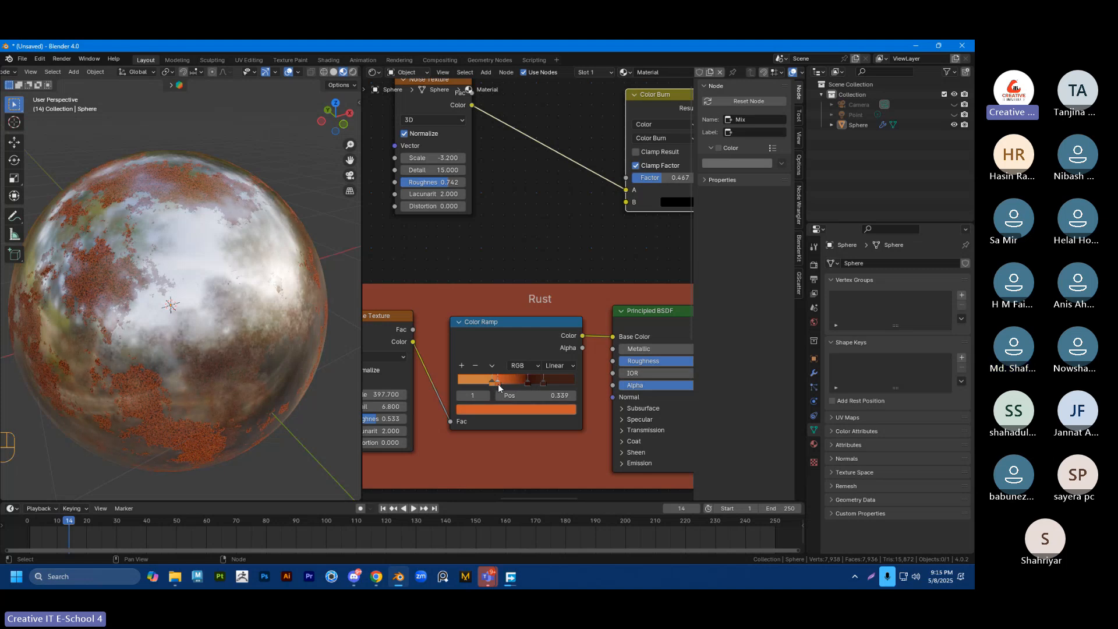
pyautogui.click(492, 383)
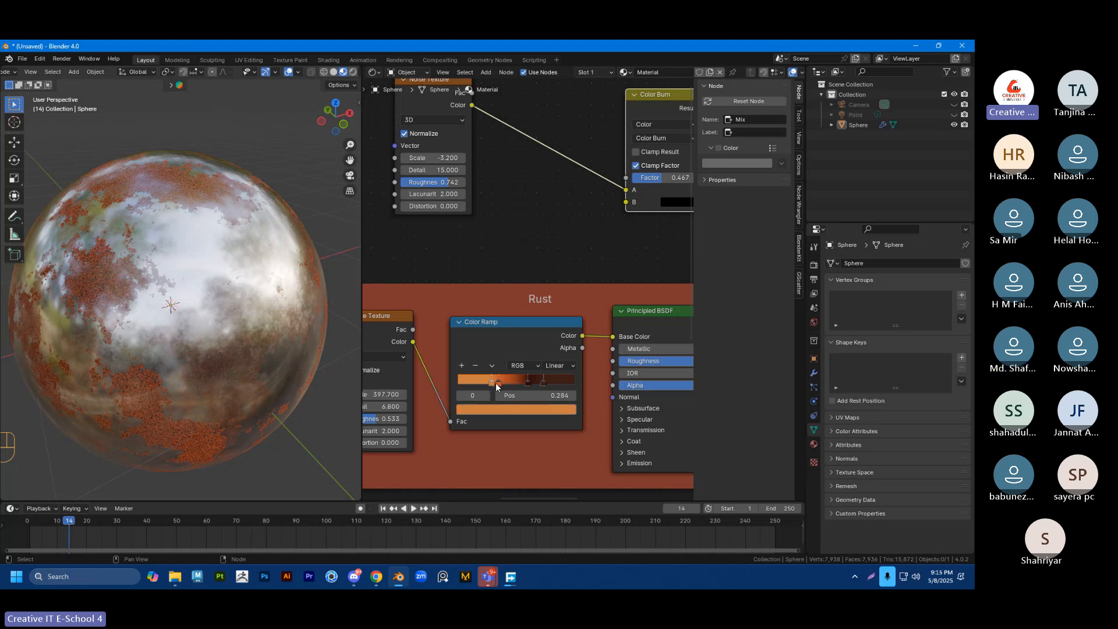
pyautogui.click(527, 382)
pyautogui.moveTo(528, 383); pyautogui.dragTo(522, 383)
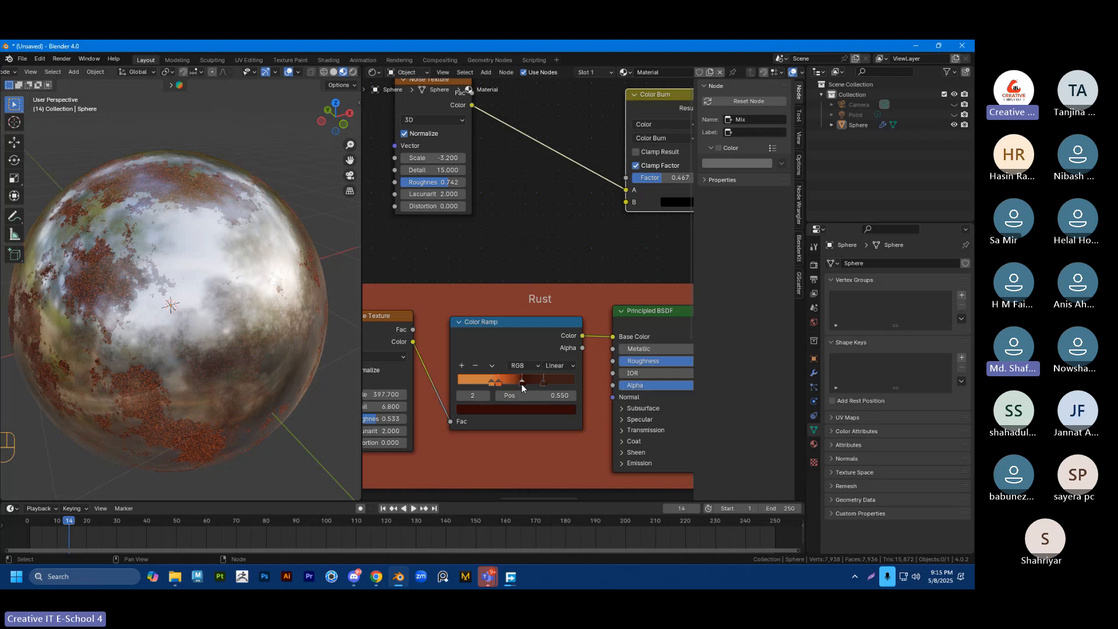
pyautogui.click(517, 409)
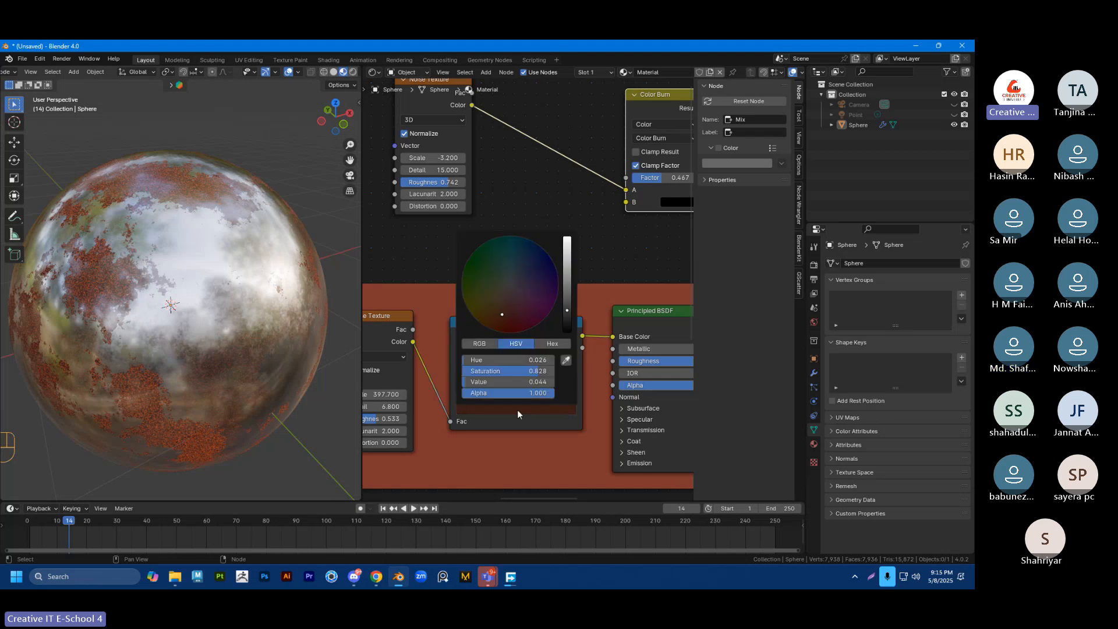
pyautogui.moveTo(502, 314)
pyautogui.mouseDown()
pyautogui.moveTo(526, 285)
pyautogui.moveTo(505, 296)
pyautogui.mouseUp()
pyautogui.moveTo(567, 260); pyautogui.dragTo(567, 275)
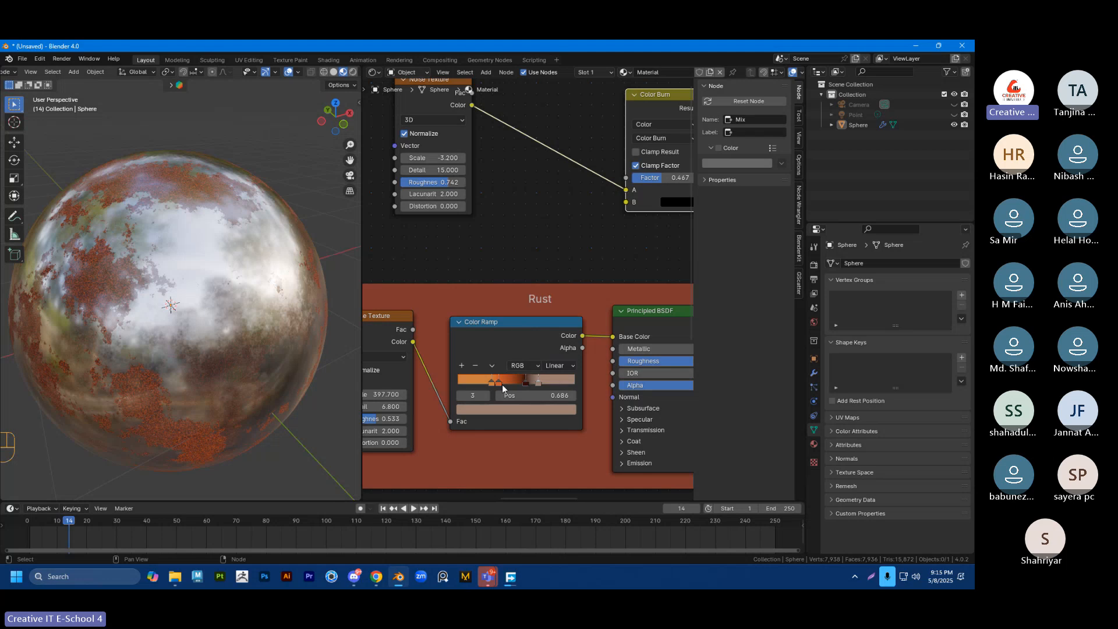
# Step: Shift the Rust color ramp's two middle stops, placing the orange one at 0.425, and recolor it pink with hue 0.960 and saturation 0.972
pyautogui.moveTo(526, 389); pyautogui.dragTo(521, 388)
pyautogui.moveTo(521, 385); pyautogui.dragTo(505, 384)
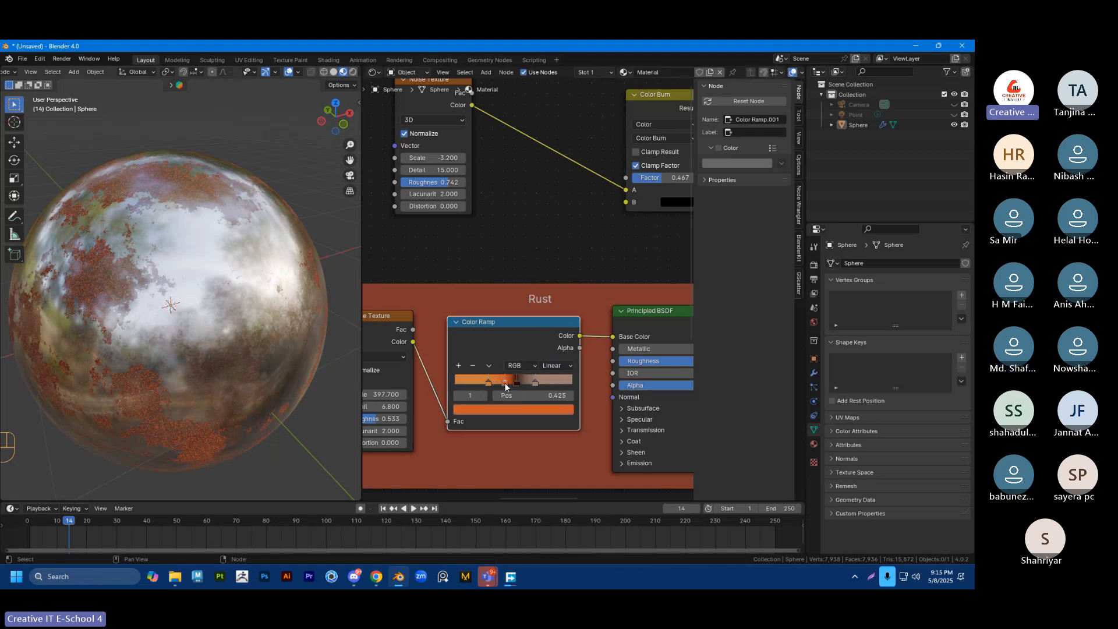
pyautogui.click(506, 409)
pyautogui.click(508, 319)
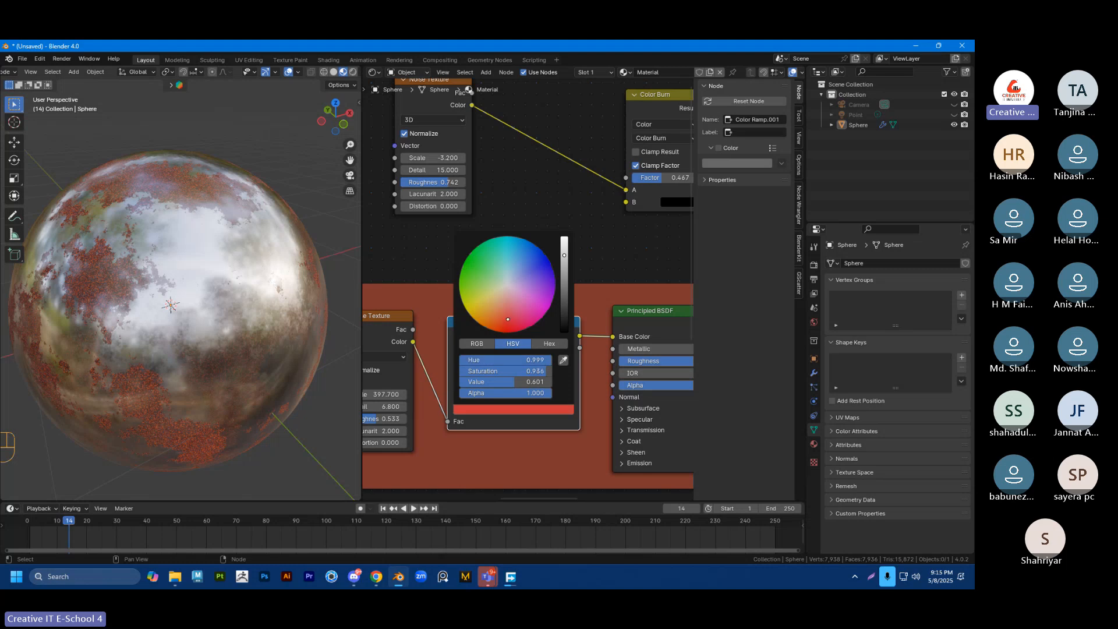
pyautogui.moveTo(513, 319); pyautogui.dragTo(524, 319)
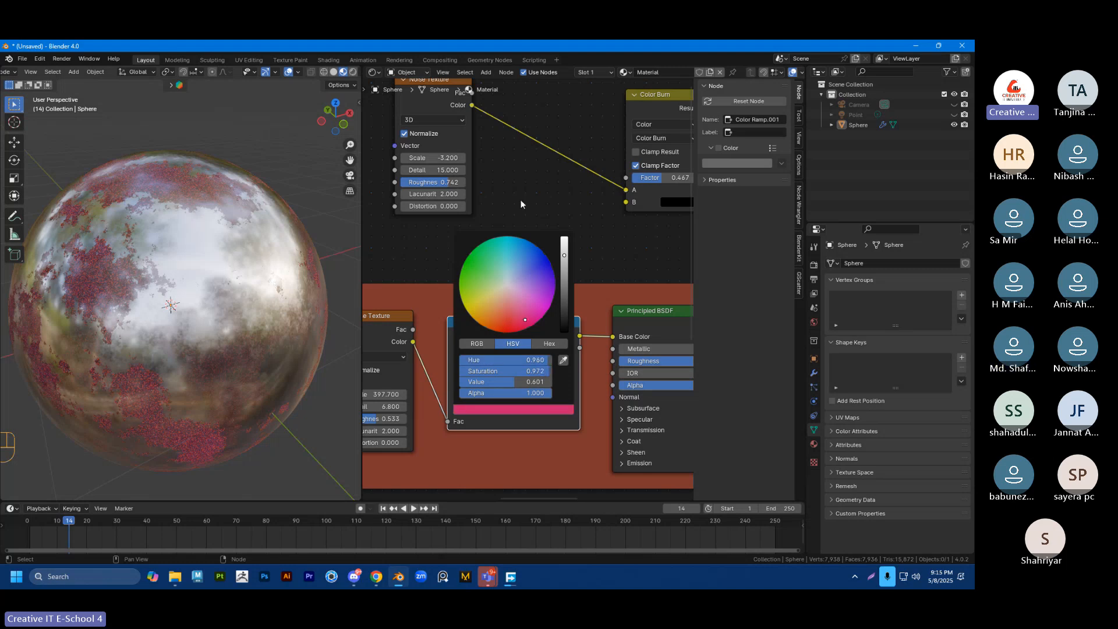
# Step: Set the Color Burn factor to 0.458 and inspect the pink rust patches on the sphere up close
pyautogui.scroll(-2, 555, 232)
pyautogui.moveTo(576, 204); pyautogui.dragTo(515, 226, button='middle')
pyautogui.moveTo(628, 212); pyautogui.dragTo(581, 217, button='middle')
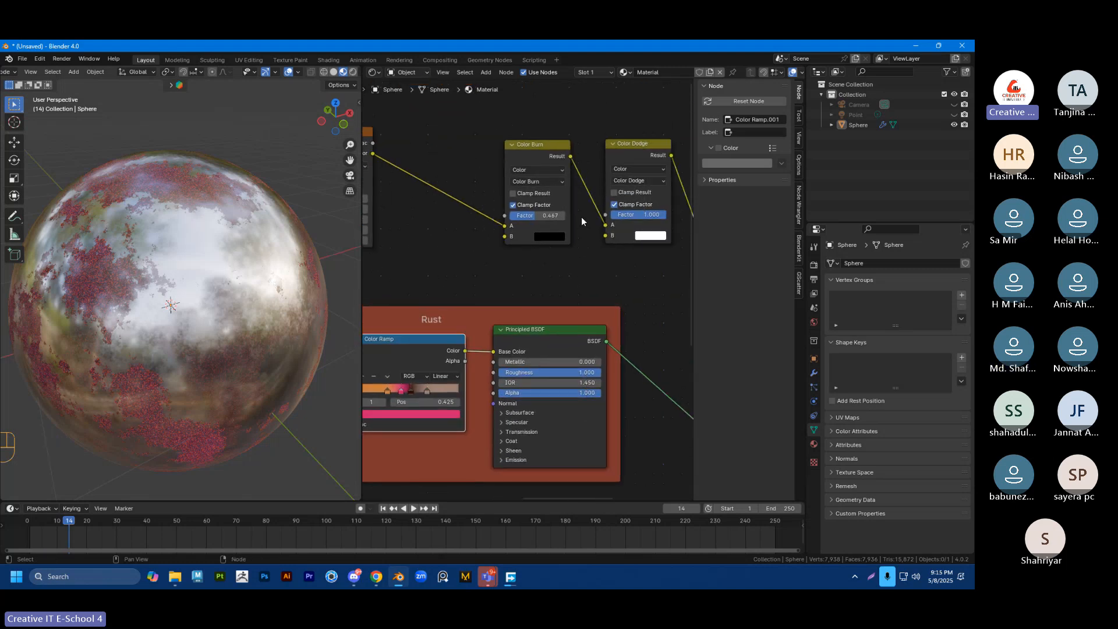
pyautogui.moveTo(535, 215)
pyautogui.mouseDown()
pyautogui.moveTo(520, 215)
pyautogui.moveTo(535, 215)
pyautogui.mouseUp()
pyautogui.scroll(-2, 447, 220)
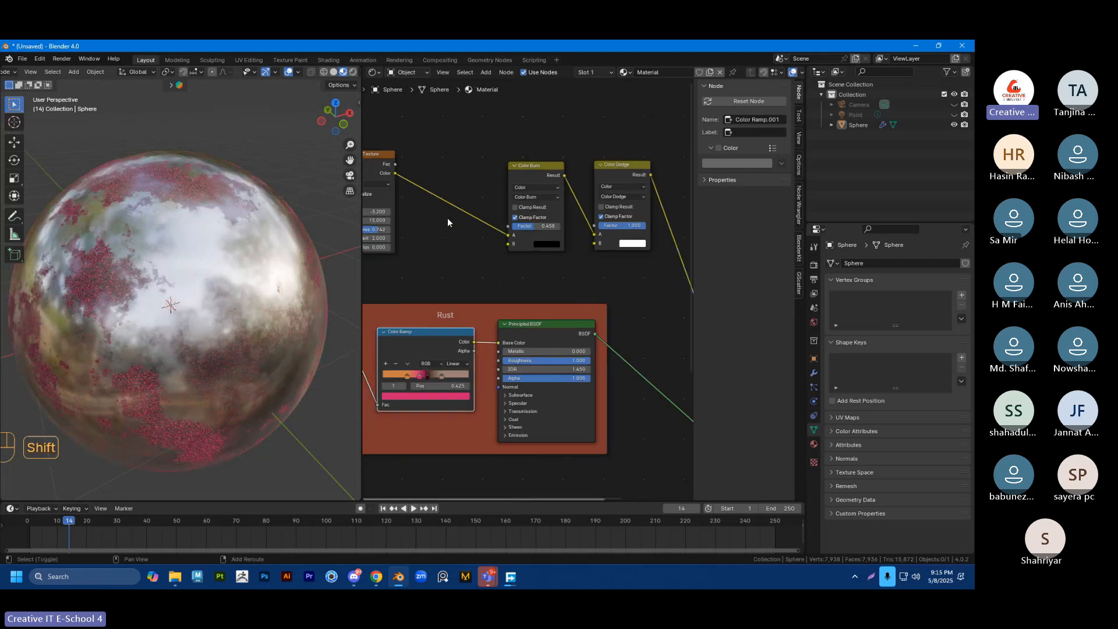
pyautogui.scroll(-3, 137, 315)
pyautogui.moveTo(137, 315); pyautogui.dragTo(199, 324, button='middle')
pyautogui.scroll(4, 198, 323)
pyautogui.scroll(-3, 435, 240)
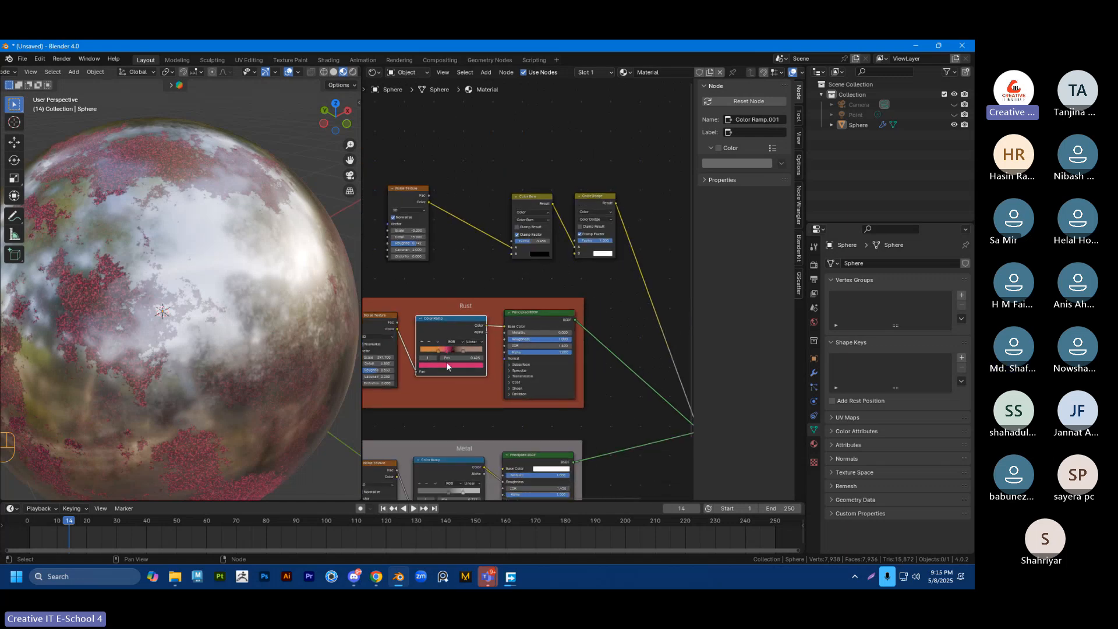
# Step: Try blue and green on the Rust color ramp's pink stop, settling on a red
pyautogui.click(446, 366)
pyautogui.click(461, 285)
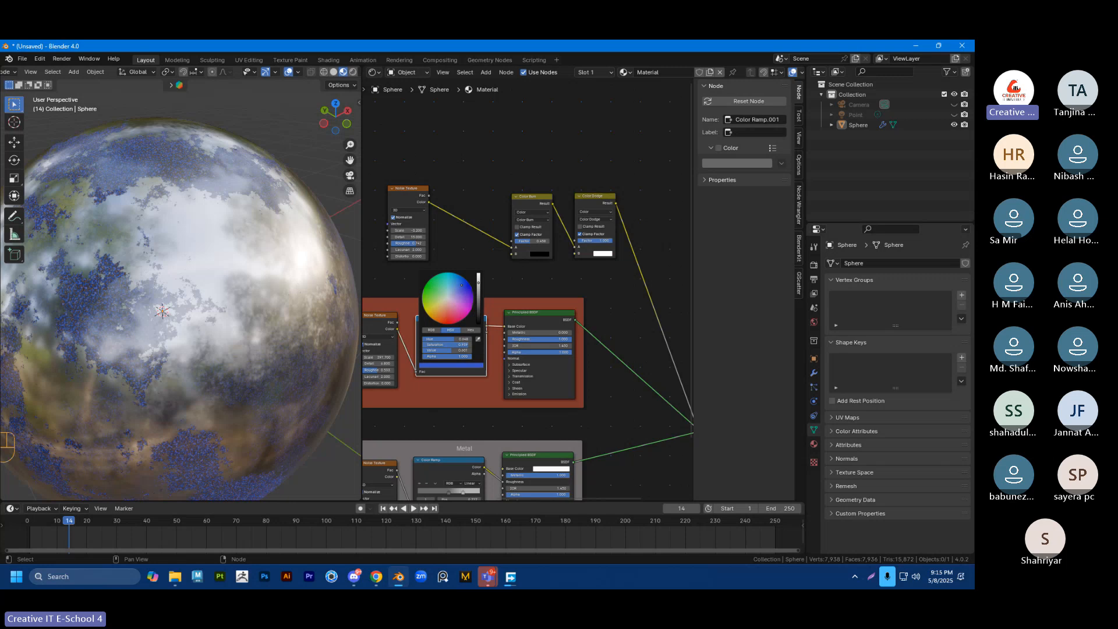
pyautogui.click(422, 297)
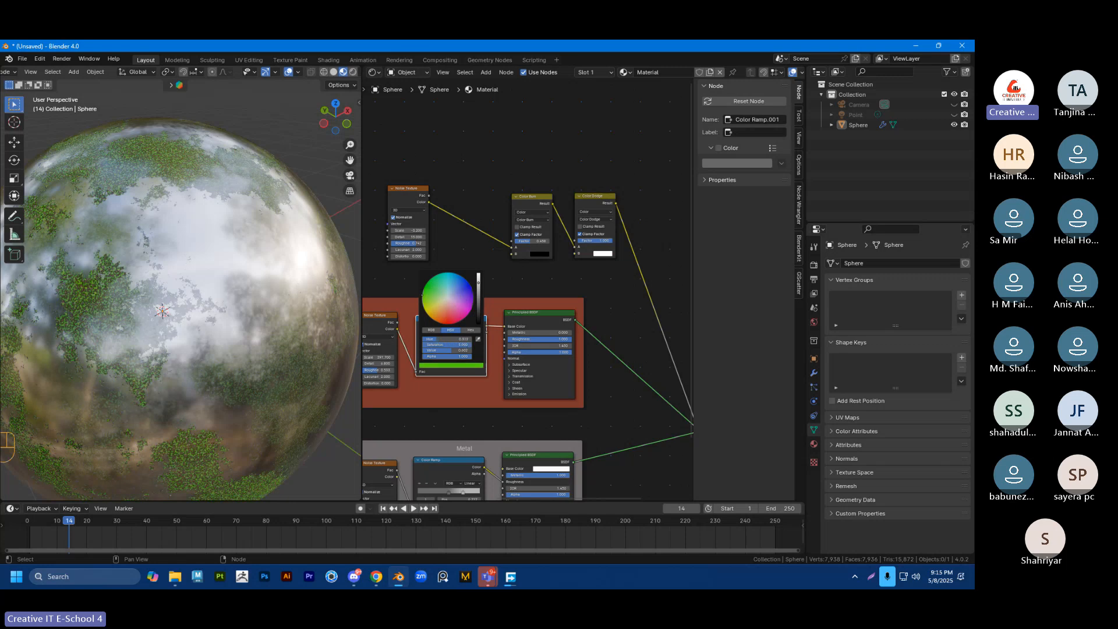
pyautogui.moveTo(423, 295)
pyautogui.mouseDown()
pyautogui.moveTo(457, 316)
pyautogui.moveTo(446, 320)
pyautogui.mouseUp()
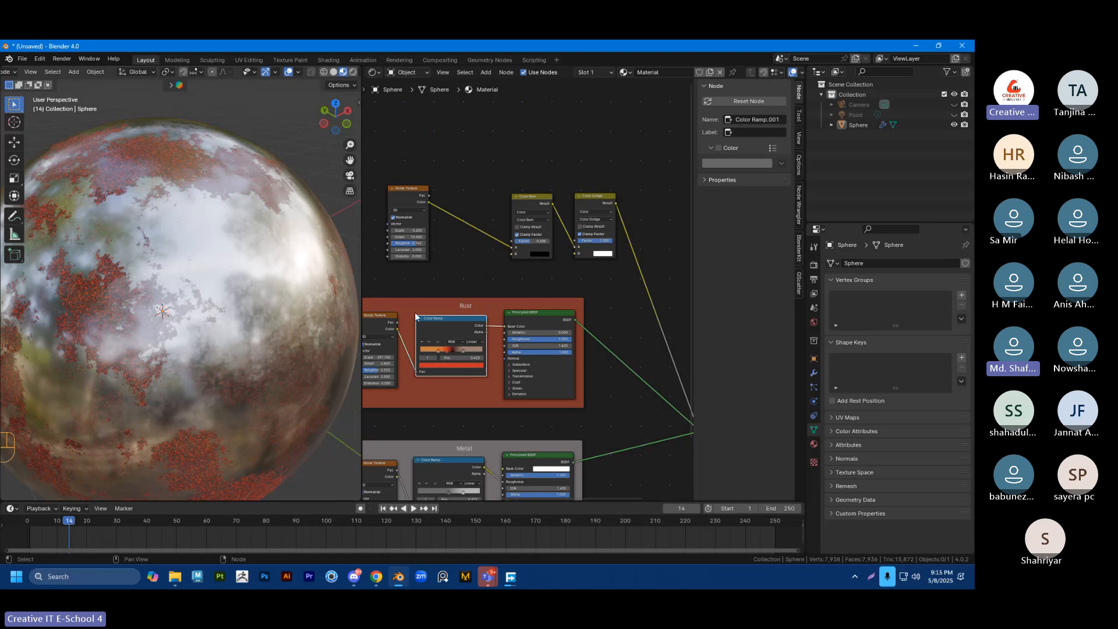
# Step: Recolor the Rust color ramp's first stop a deeper orange with hue 0.026, saturation 0.965 and value 0.600
pyautogui.scroll(4, 408, 326)
pyautogui.click(486, 374)
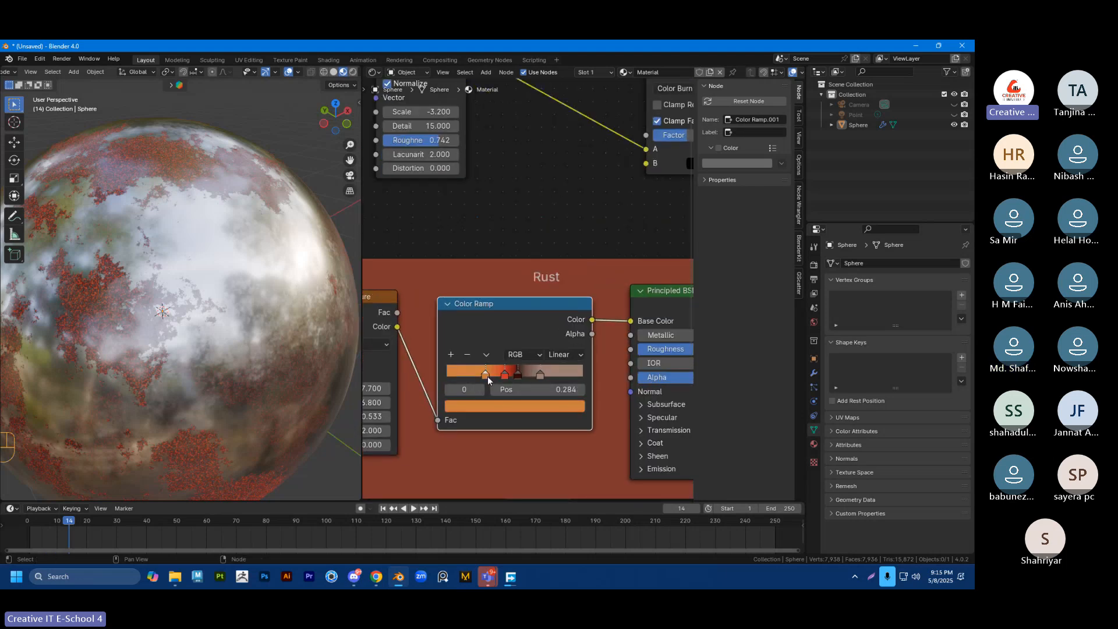
pyautogui.click(498, 406)
pyautogui.moveTo(504, 271)
pyautogui.mouseDown()
pyautogui.moveTo(517, 278)
pyautogui.moveTo(492, 302)
pyautogui.mouseUp()
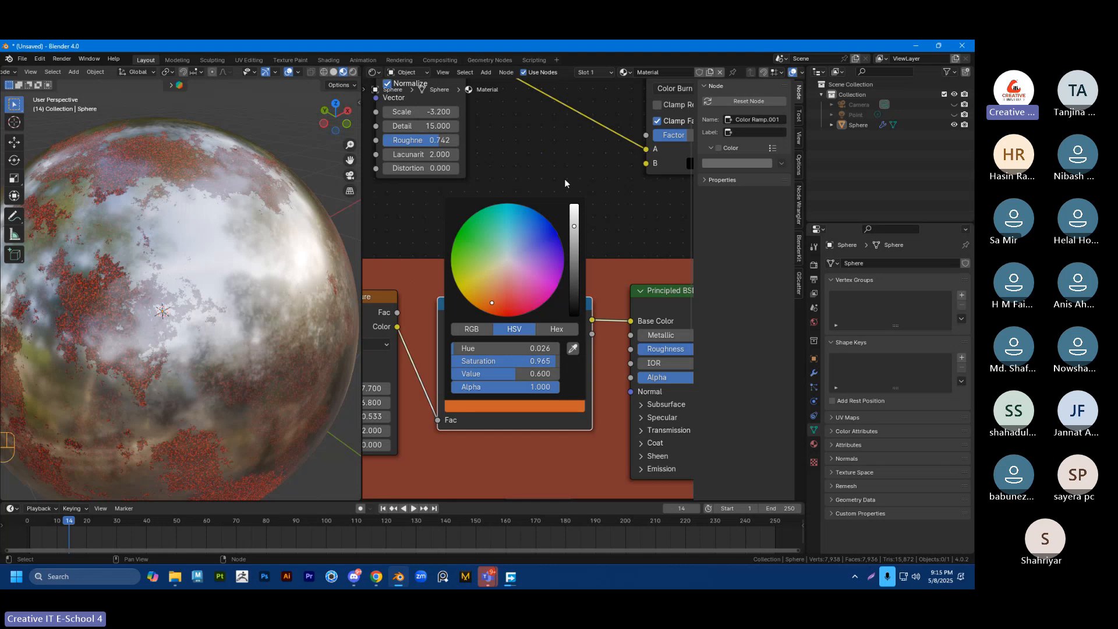
# Step: Give the Rust color ramp's dark stop hue 0.179, saturation 0.464 and value 0.030, and move the beige stop to 0.650
pyautogui.click(541, 377)
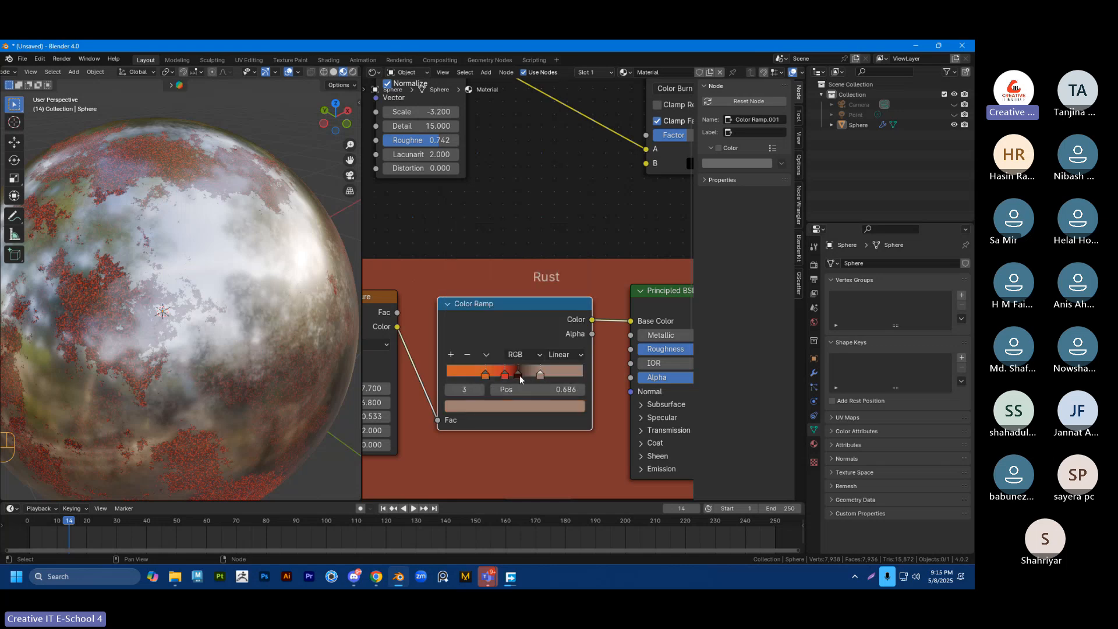
pyautogui.click(519, 374)
pyautogui.click(508, 405)
pyautogui.moveTo(517, 270); pyautogui.dragTo(493, 261)
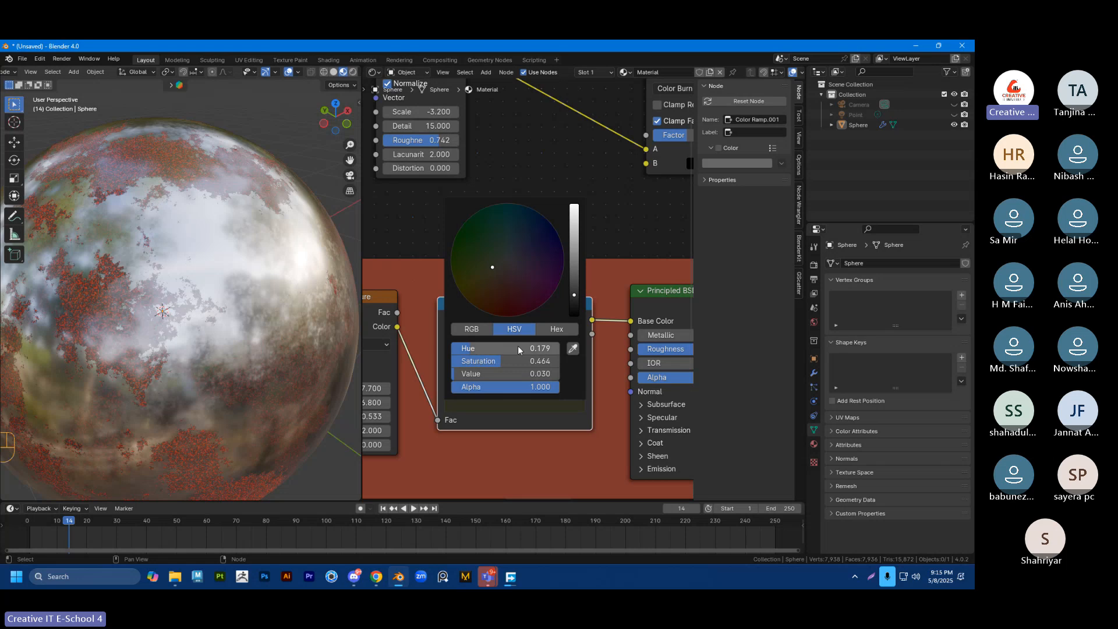
pyautogui.moveTo(517, 377)
pyautogui.mouseDown()
pyautogui.moveTo(490, 378)
pyautogui.moveTo(537, 375)
pyautogui.mouseUp()
pyautogui.click(505, 377)
pyautogui.click(542, 242)
# Step: Set the roughness of the Noise Texture feeding Color Burn to 0.608 while viewing the whole sphere
pyautogui.scroll(-4, 542, 242)
pyautogui.scroll(-3, 193, 229)
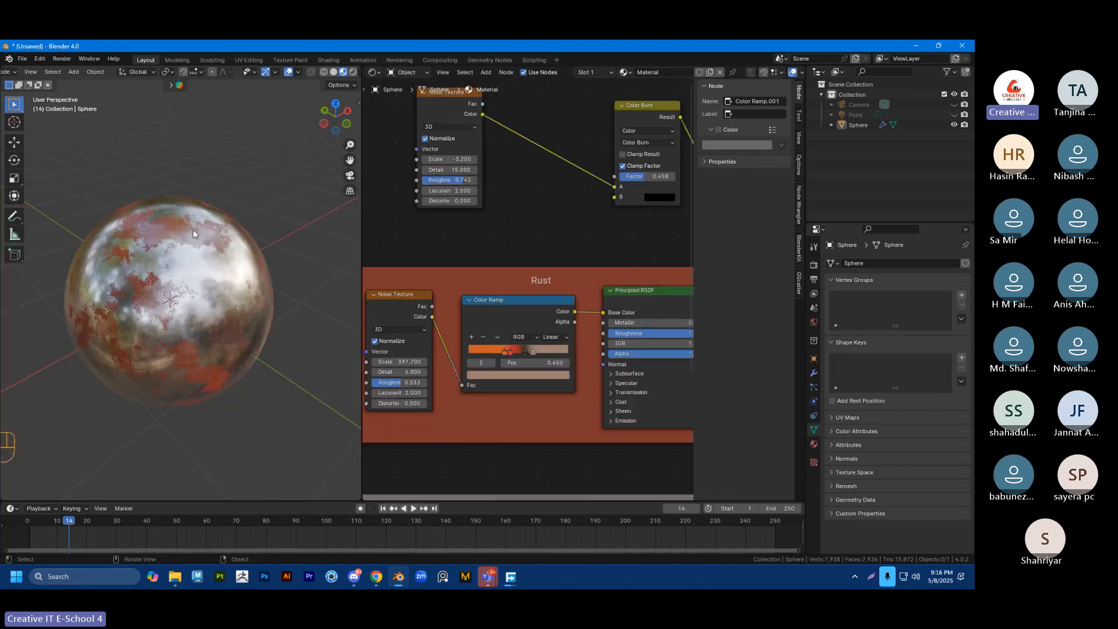
pyautogui.scroll(3, 193, 230)
pyautogui.scroll(-1, 536, 247)
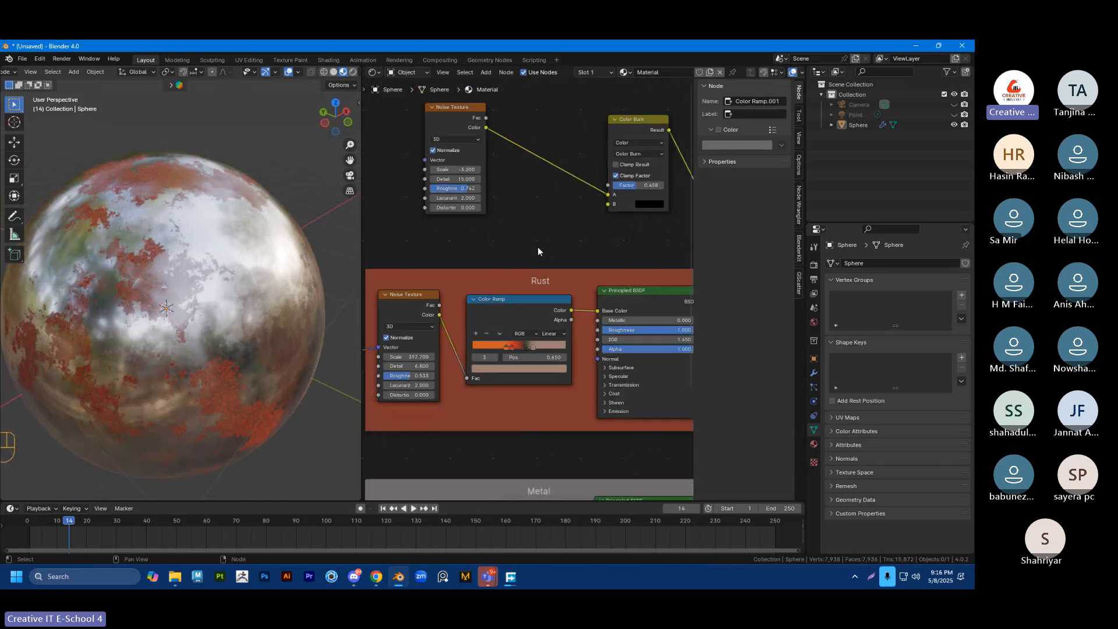
pyautogui.moveTo(551, 214); pyautogui.dragTo(560, 233, button='middle')
pyautogui.scroll(-1, 560, 233)
pyautogui.moveTo(486, 210)
pyautogui.mouseDown()
pyautogui.moveTo(454, 213)
pyautogui.moveTo(471, 211)
pyautogui.mouseUp()
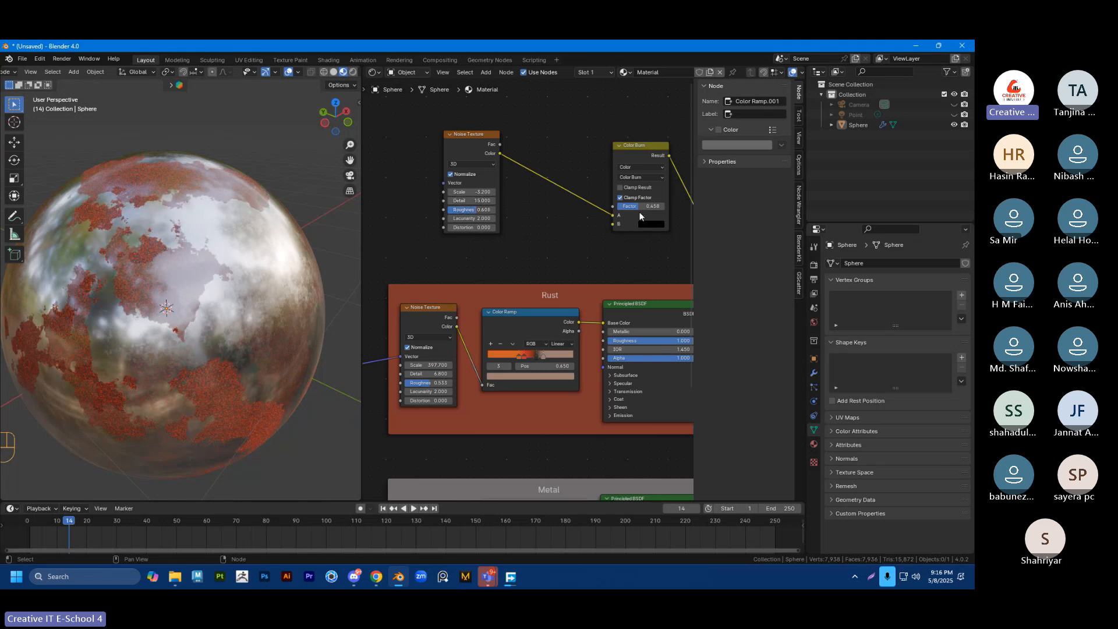
# Step: Increase the Color Burn factor to 0.533 and inspect the denser rust coverage on the sphere
pyautogui.moveTo(644, 206); pyautogui.dragTo(652, 206)
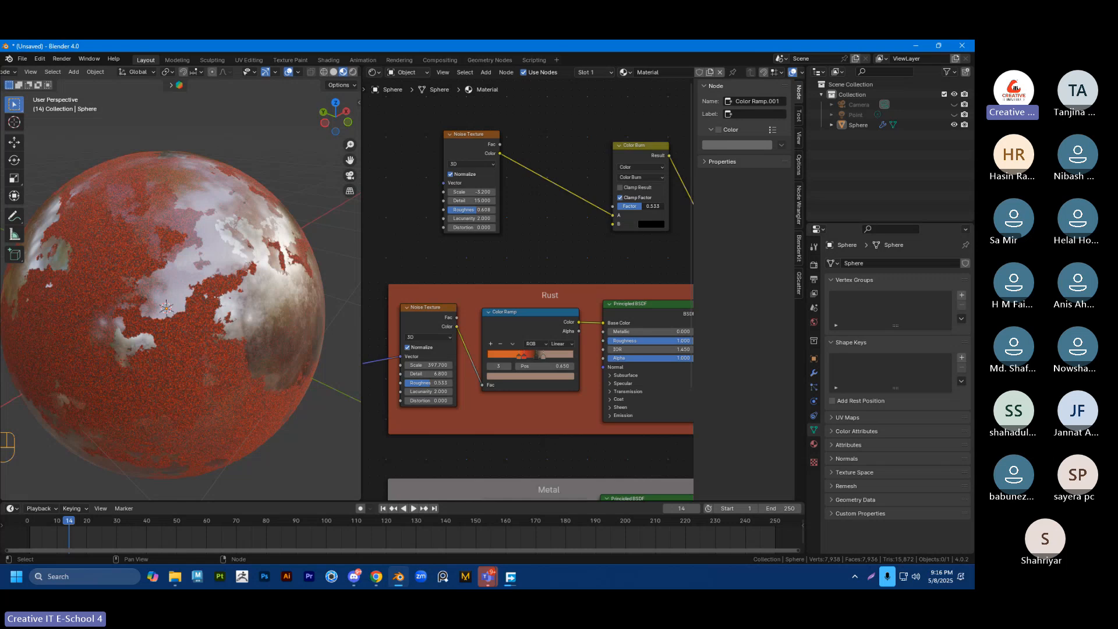
pyautogui.moveTo(245, 283); pyautogui.dragTo(256, 250, button='middle')
pyautogui.scroll(5, 258, 262)
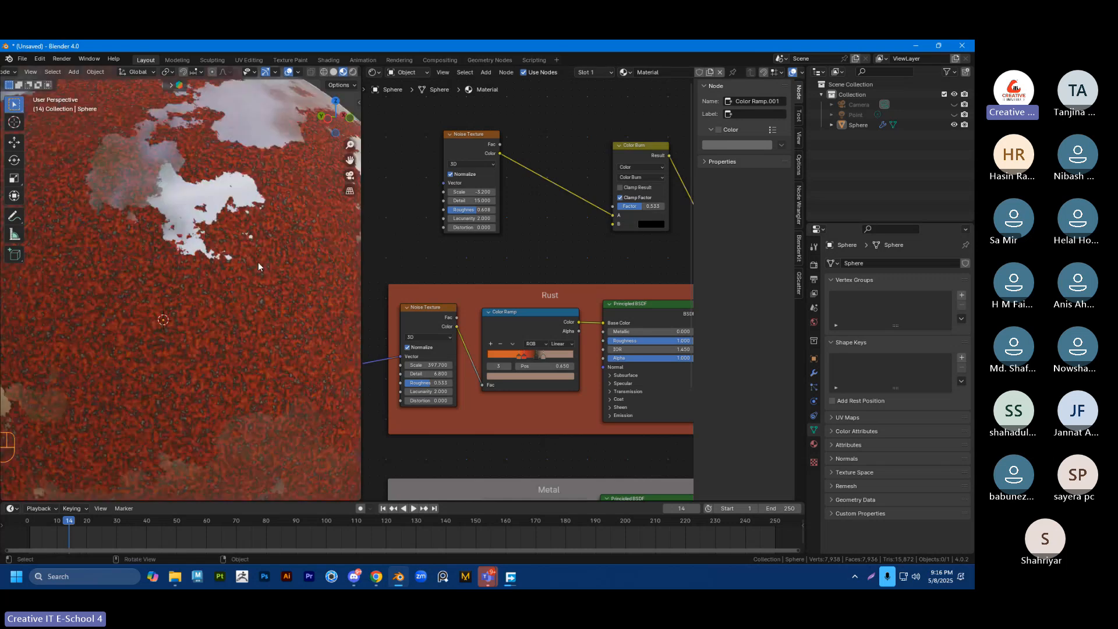
pyautogui.scroll(-4, 268, 263)
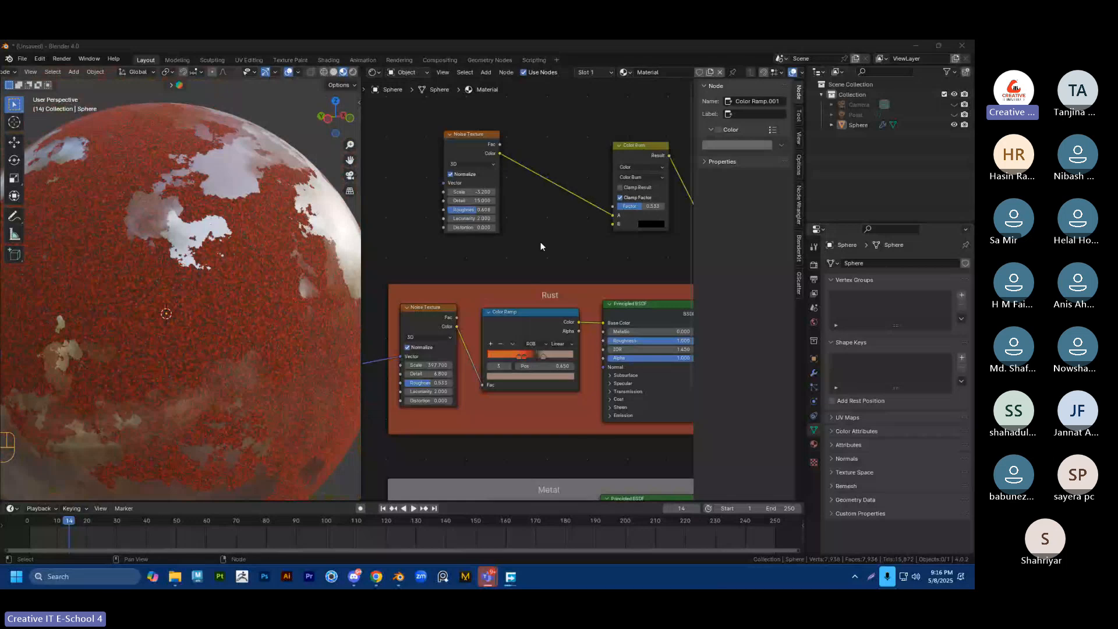
# Step: Try a light grey for the Color Dodge node's B color, check the sphere, and return it to white
pyautogui.scroll(-1, 540, 242)
pyautogui.moveTo(541, 242); pyautogui.dragTo(416, 246, button='middle')
pyautogui.click(593, 228)
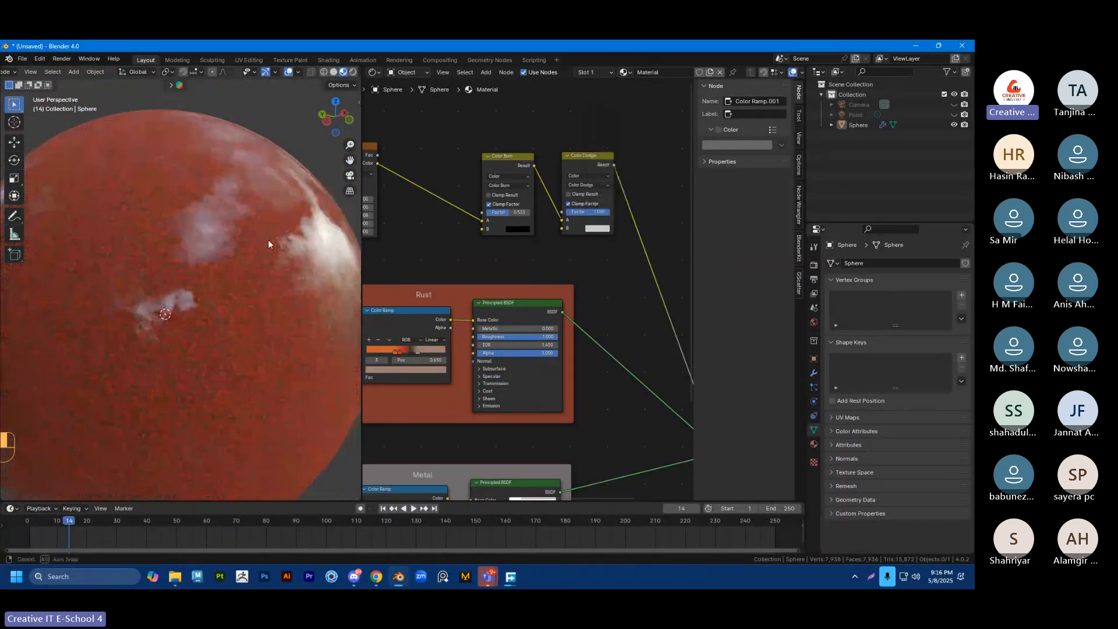
pyautogui.moveTo(268, 239)
pyautogui.mouseDown(button='middle')
pyautogui.moveTo(254, 278)
pyautogui.moveTo(262, 260)
pyautogui.mouseUp(button='middle')
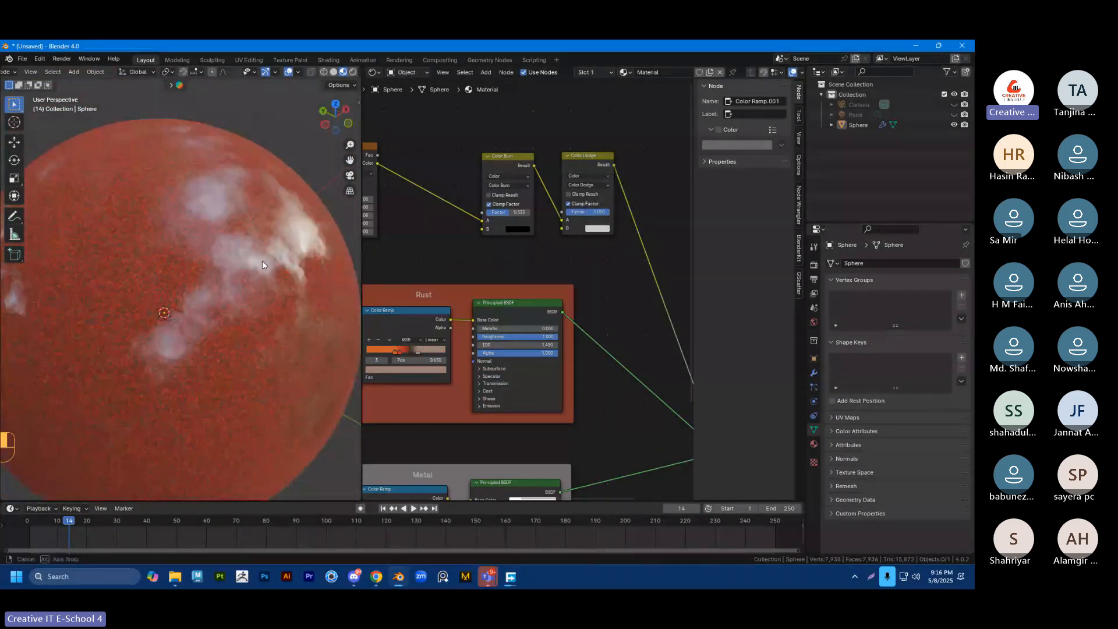
pyautogui.click(595, 229)
pyautogui.moveTo(661, 151); pyautogui.dragTo(660, 113)
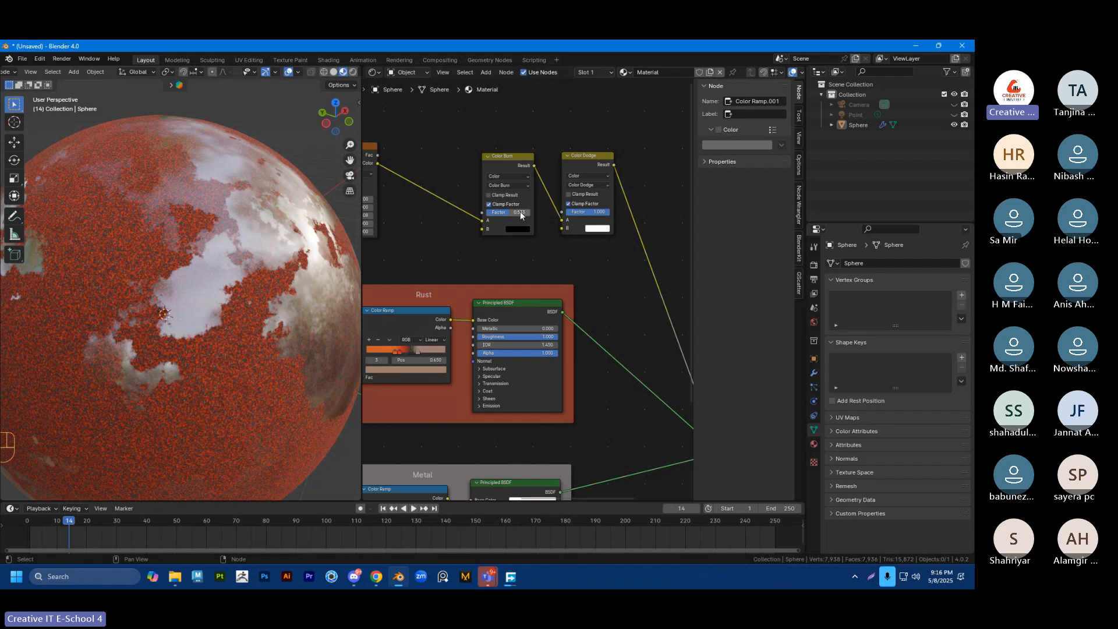
# Step: Lower the Color Burn factor slightly and make the mask Noise Texture's scale more negative while checking the patch sizes
pyautogui.moveTo(520, 215); pyautogui.dragTo(518, 213)
pyautogui.scroll(-1, 452, 169)
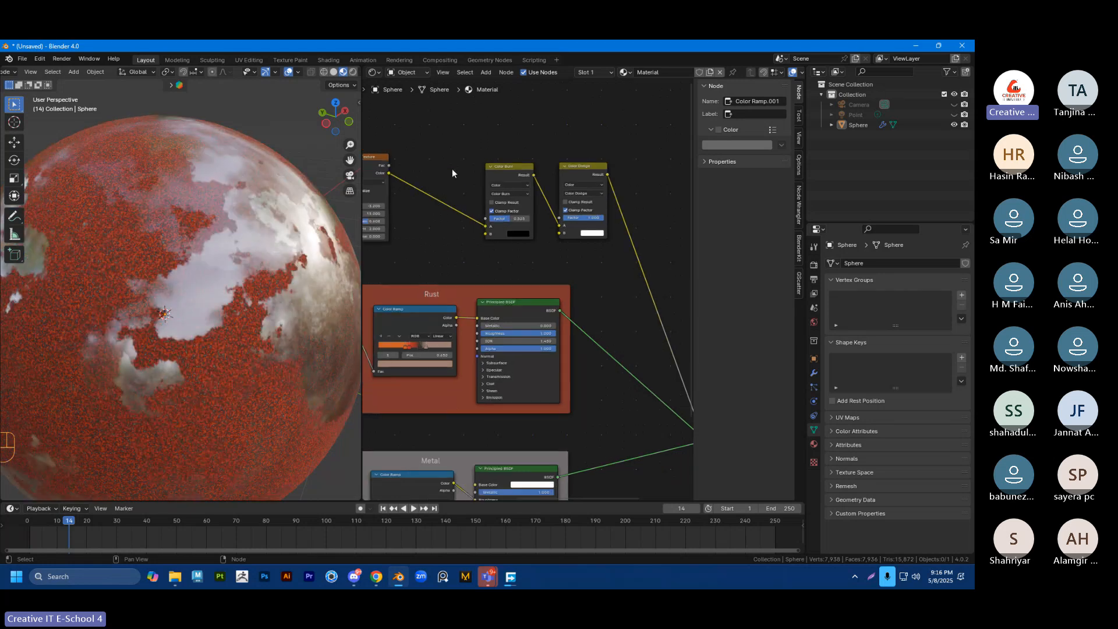
pyautogui.scroll(1, 453, 189)
pyautogui.scroll(1, 508, 196)
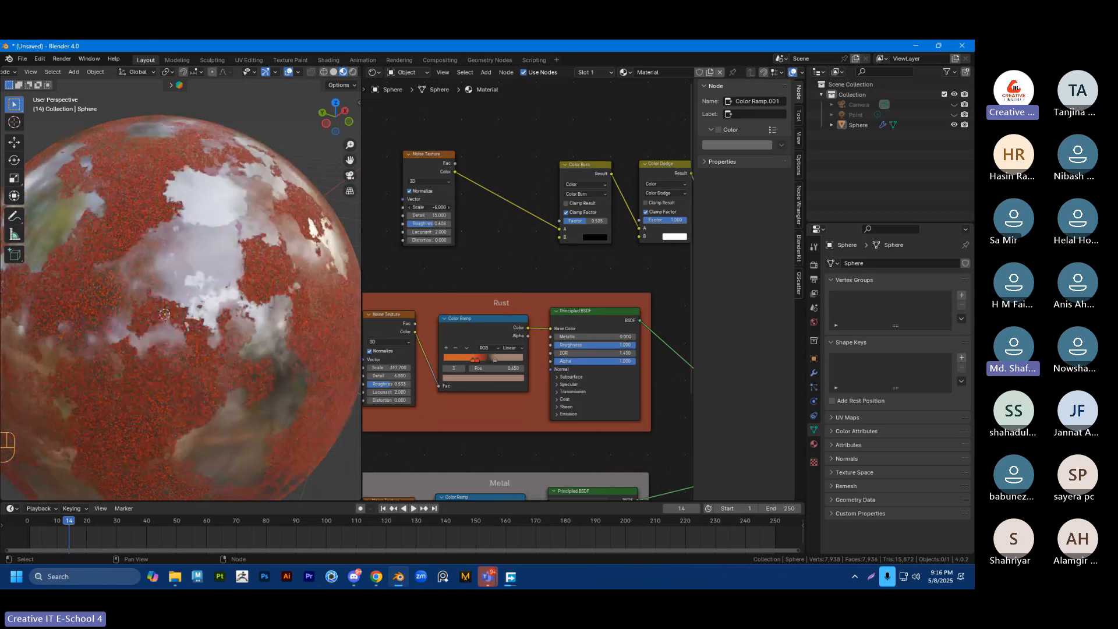
pyautogui.moveTo(429, 207)
pyautogui.mouseDown()
pyautogui.moveTo(448, 208)
pyautogui.moveTo(411, 208)
pyautogui.moveTo(446, 207)
pyautogui.mouseUp()
pyautogui.scroll(-4, 271, 211)
pyautogui.scroll(2, 250, 271)
pyautogui.moveTo(249, 271); pyautogui.dragTo(240, 235, button='middle')
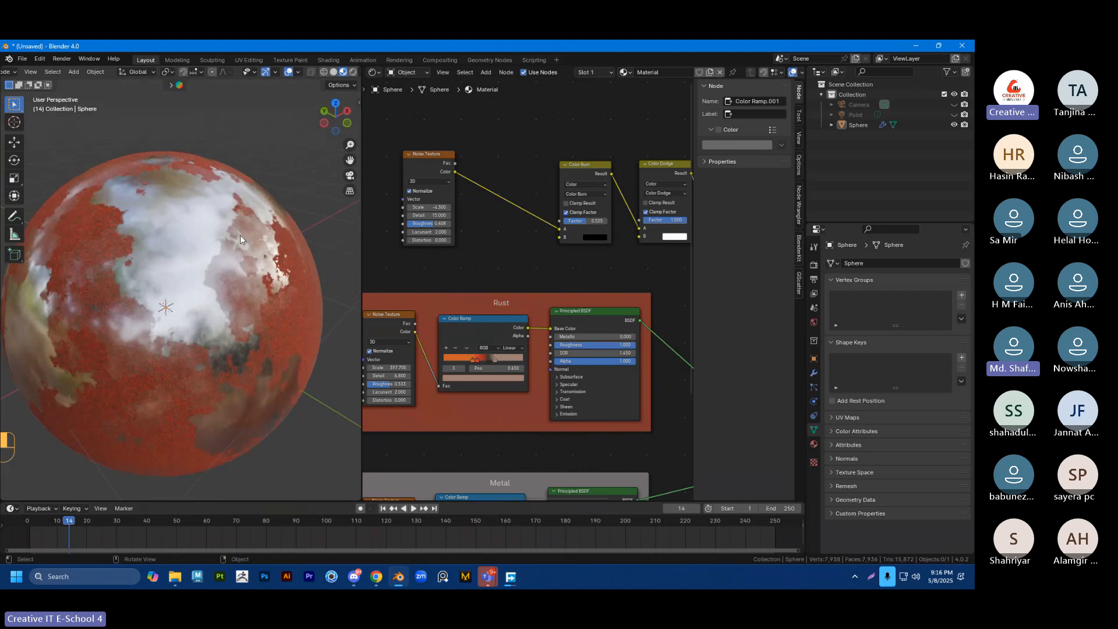
# Step: Raise the mask Noise Texture's roughness, set its scale to -4.600, and inspect the finer rust edges around the sphere
pyautogui.moveTo(425, 226)
pyautogui.mouseDown()
pyautogui.moveTo(438, 226)
pyautogui.moveTo(424, 207)
pyautogui.mouseUp()
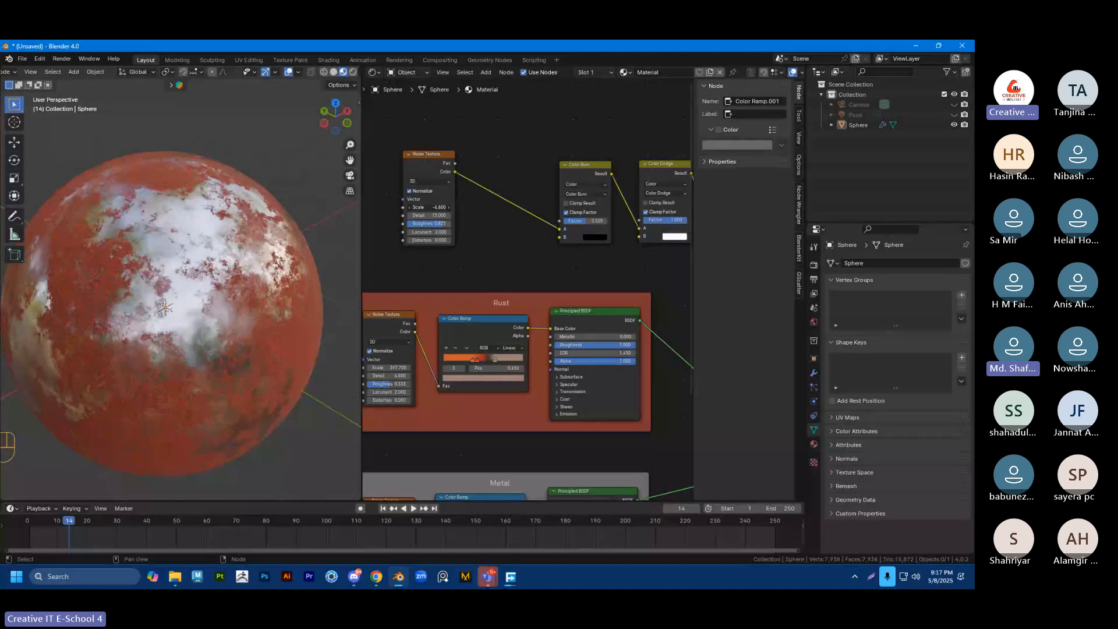
pyautogui.scroll(-3, 292, 281)
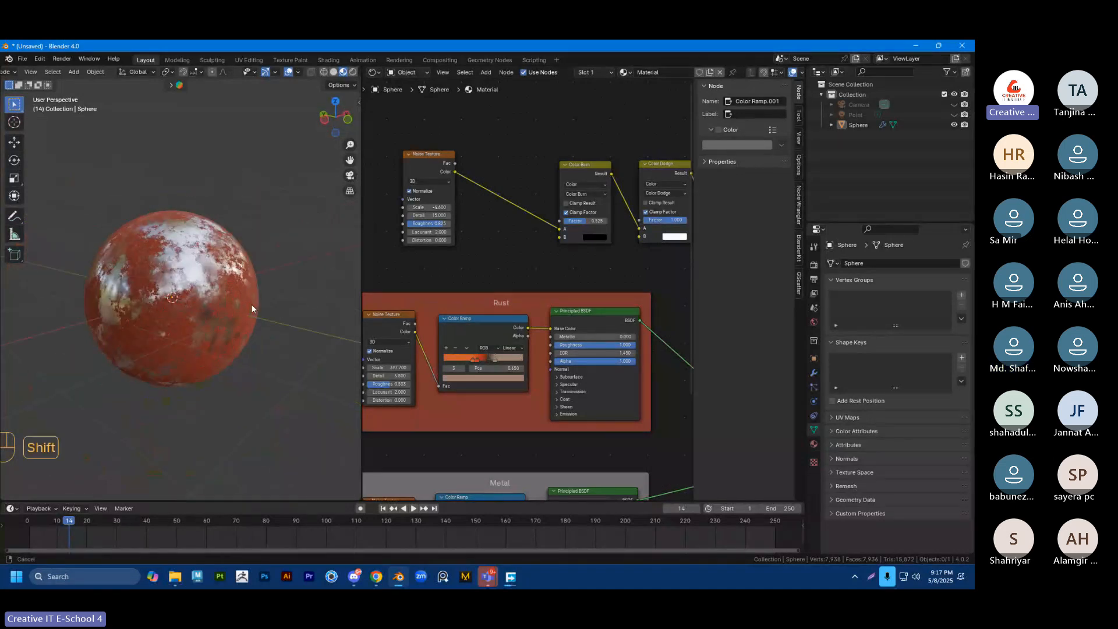
pyautogui.scroll(3, 251, 304)
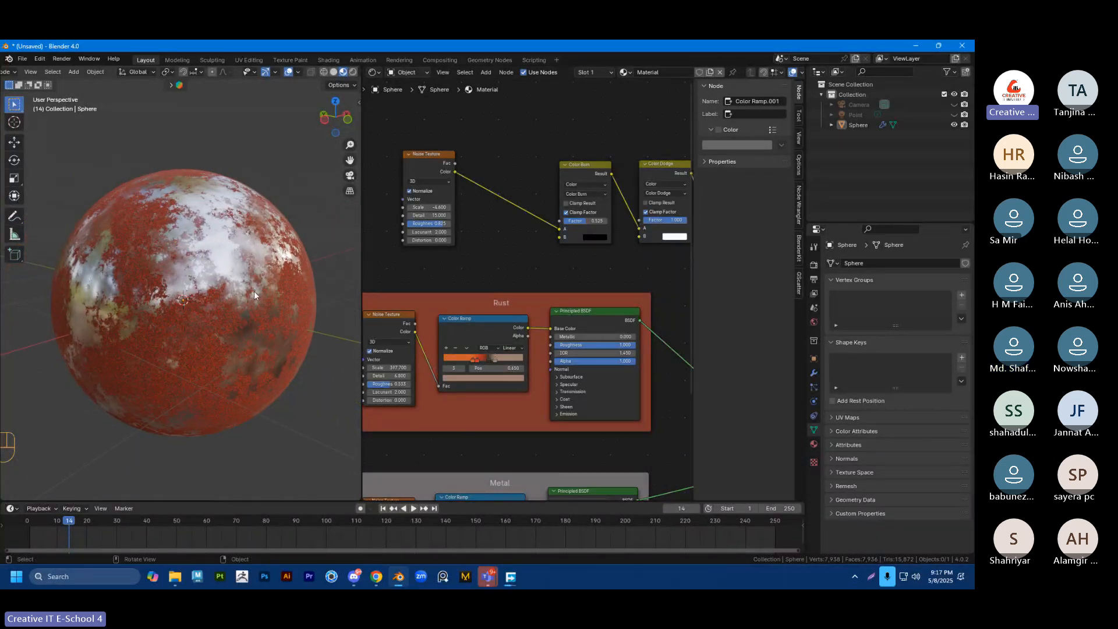
pyautogui.moveTo(254, 295); pyautogui.dragTo(270, 296, button='middle')
pyautogui.scroll(-1, 510, 251)
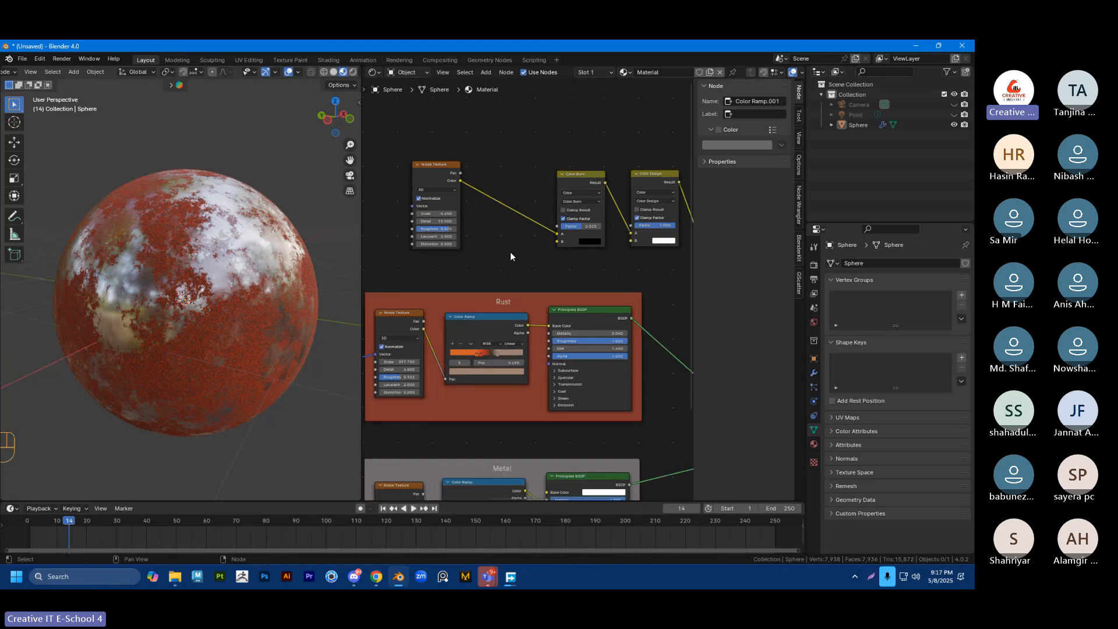
# Step: Move the Color Burn and Color Dodge nodes nearer to the mask Noise Texture and align them in a row
pyautogui.scroll(-1, 531, 257)
pyautogui.keyDown('shift'); pyautogui.moveTo(567, 263); pyautogui.dragTo(523, 241, button='middle'); pyautogui.keyUp('shift')
pyautogui.moveTo(517, 140)
pyautogui.mouseDown()
pyautogui.moveTo(536, 168)
pyautogui.moveTo(548, 154)
pyautogui.mouseUp()
pyautogui.press('g')
pyautogui.click(495, 163)
pyautogui.click(596, 160)
pyautogui.press('g')
pyautogui.click(588, 144)
pyautogui.scroll(-3, 519, 264)
pyautogui.scroll(3, 519, 263)
pyautogui.moveTo(567, 284)
pyautogui.keyDown('shift'); pyautogui.mouseDown(button='middle')
pyautogui.moveTo(608, 230)
pyautogui.moveTo(649, 210)
pyautogui.mouseUp(button='middle'); pyautogui.keyUp('shift')
pyautogui.scroll(2, 649, 210)
pyautogui.scroll(-3, 423, 196)
pyautogui.moveTo(415, 201); pyautogui.dragTo(474, 217, button='middle')
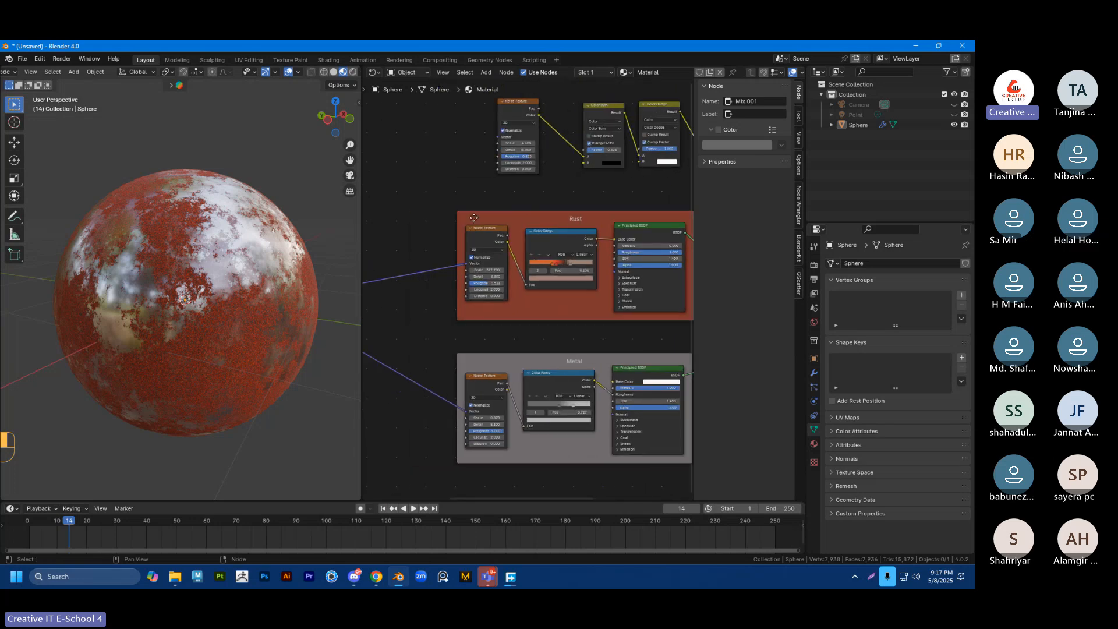
# Step: Move the Rust frame's Noise Texture and Color Ramp away from its Principled BSDF to make room between them
pyautogui.moveTo(476, 228); pyautogui.dragTo(410, 224)
pyautogui.scroll(4, 190, 283)
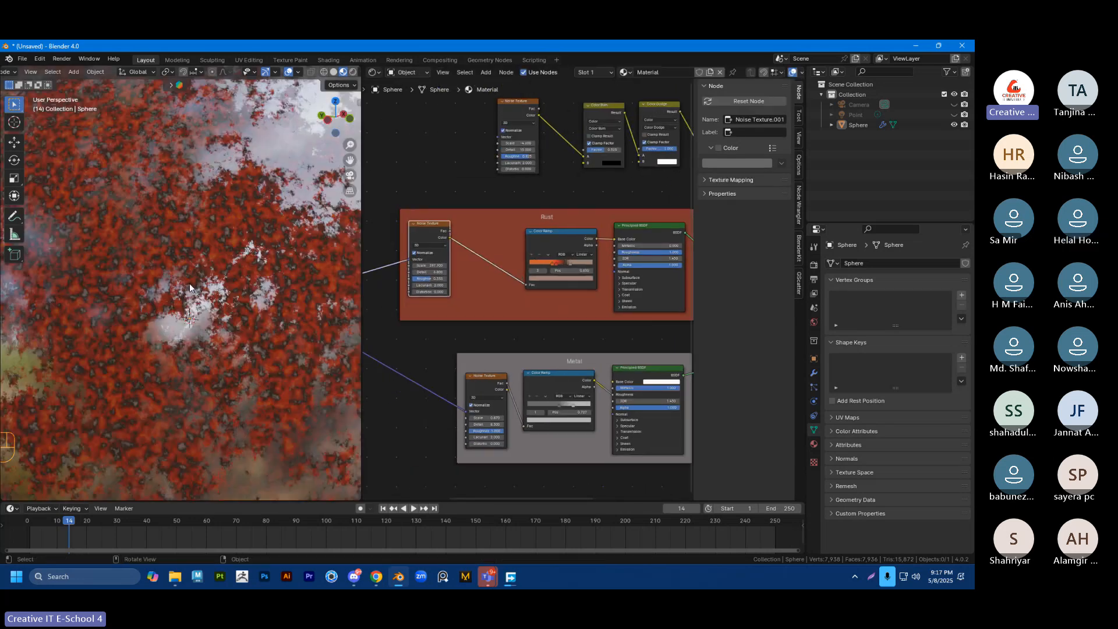
pyautogui.moveTo(189, 283)
pyautogui.mouseDown(button='middle')
pyautogui.moveTo(170, 249)
pyautogui.moveTo(198, 275)
pyautogui.mouseUp(button='middle')
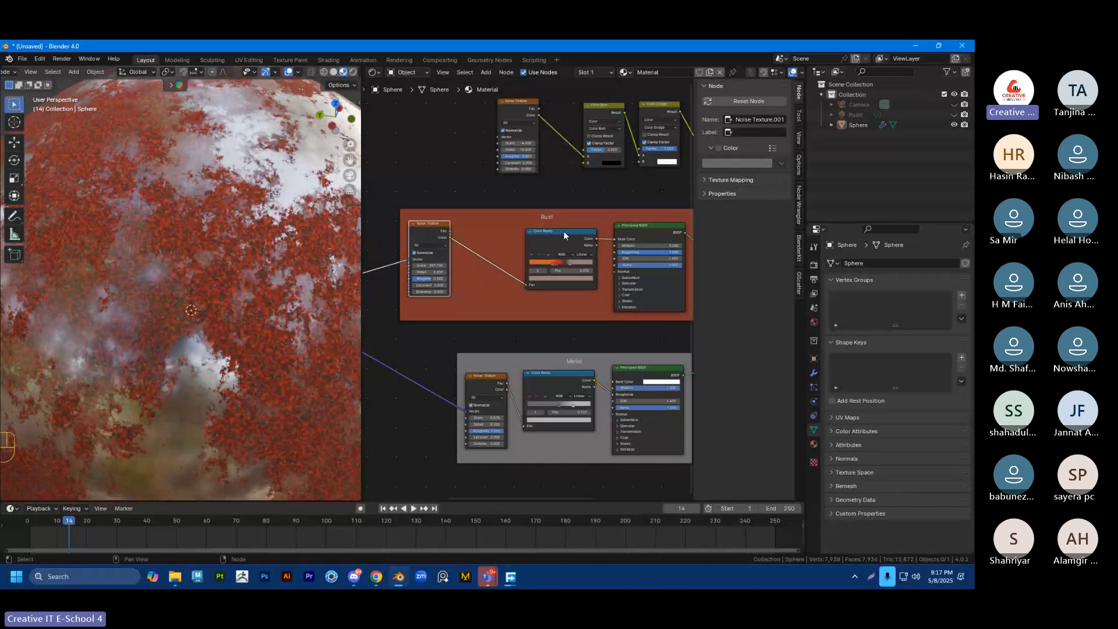
pyautogui.click(562, 232)
pyautogui.moveTo(560, 236); pyautogui.dragTo(482, 229)
pyautogui.scroll(1, 536, 247)
pyautogui.moveTo(537, 246); pyautogui.dragTo(479, 254, button='middle')
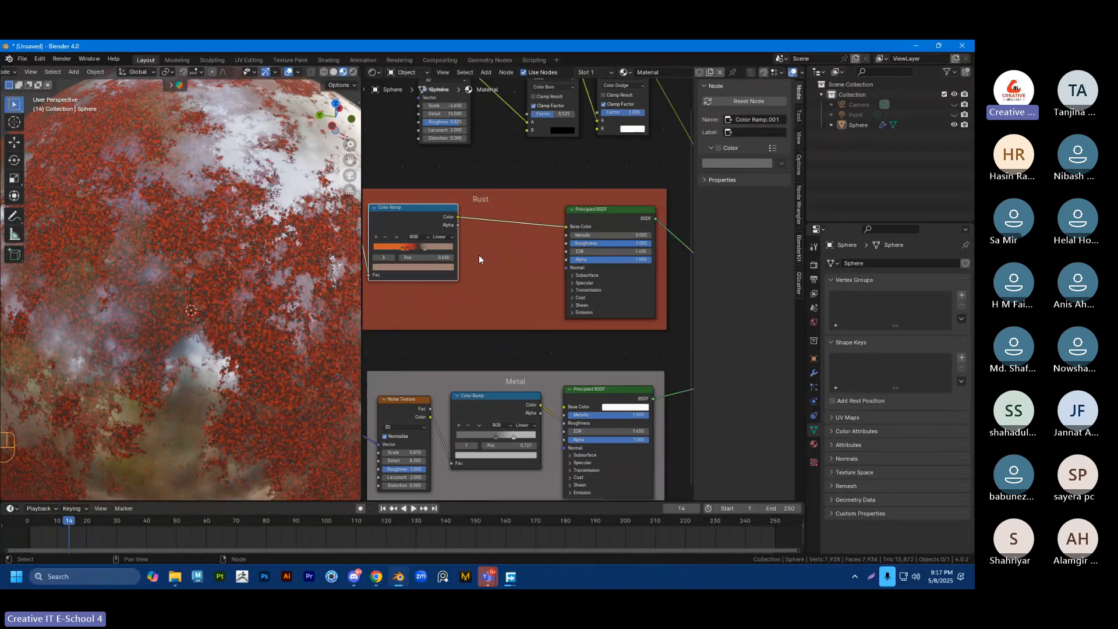
pyautogui.moveTo(458, 217); pyautogui.dragTo(502, 266)
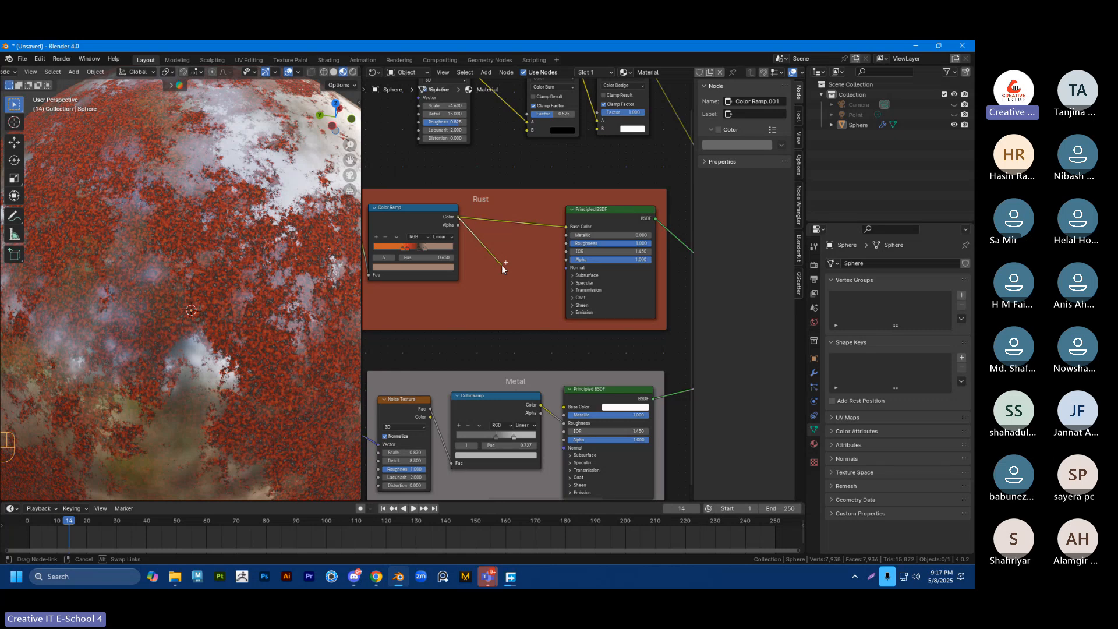
pyautogui.moveTo(502, 266); pyautogui.dragTo(502, 265)
pyautogui.rightClick(502, 265)
# Step: Add a Bump node in the Rust frame with the Color Ramp's Color output feeding its Height input
pyautogui.moveTo(458, 218); pyautogui.dragTo(494, 274)
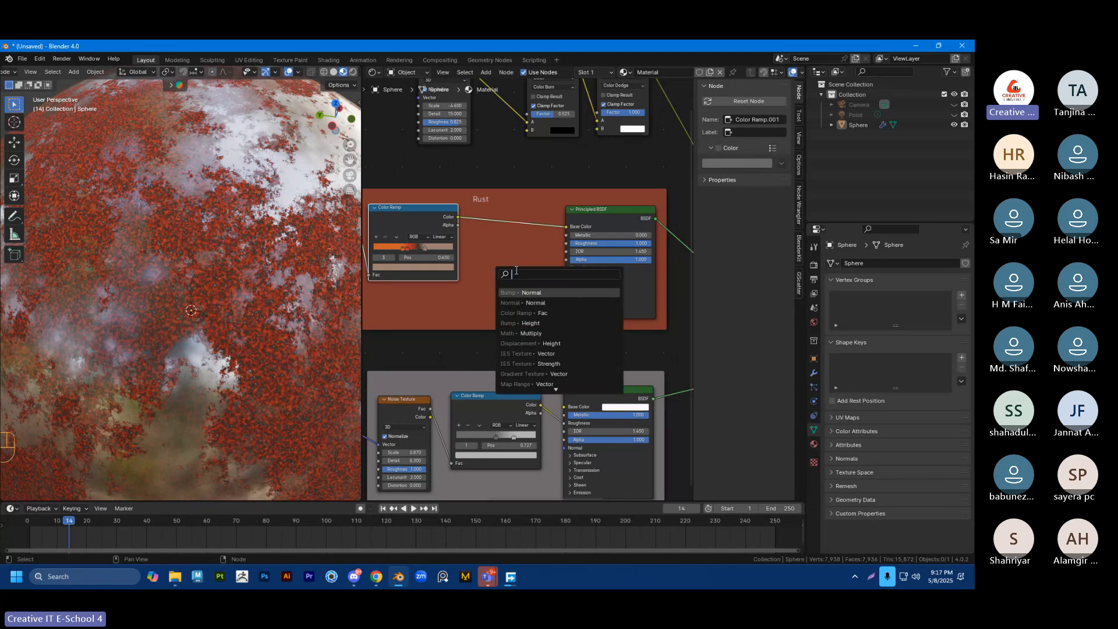
pyautogui.write('bum')
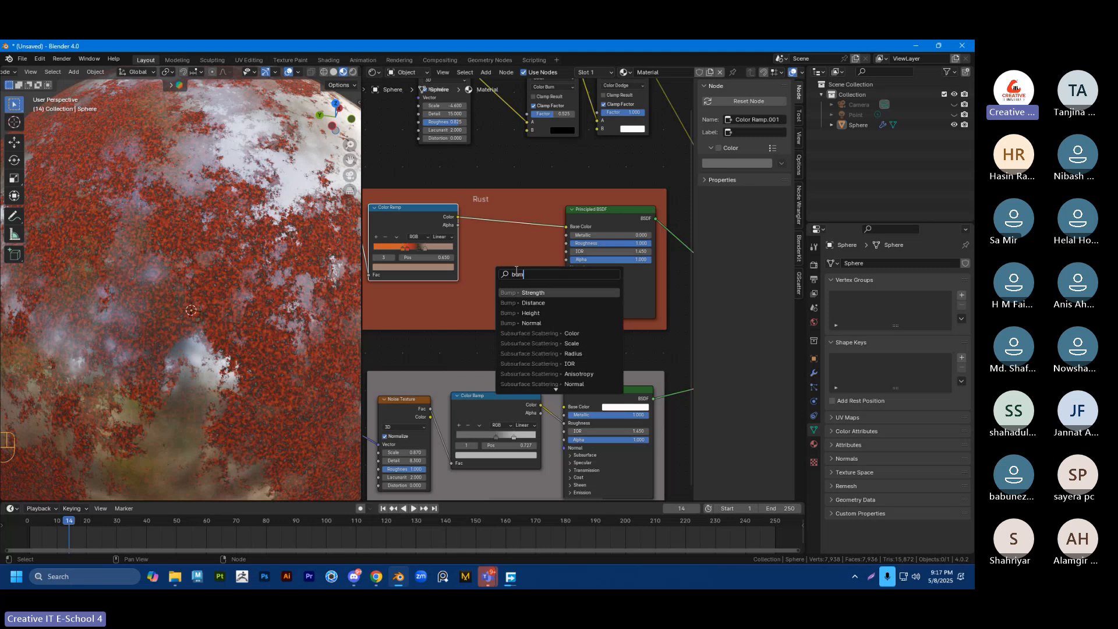
pyautogui.write('p')
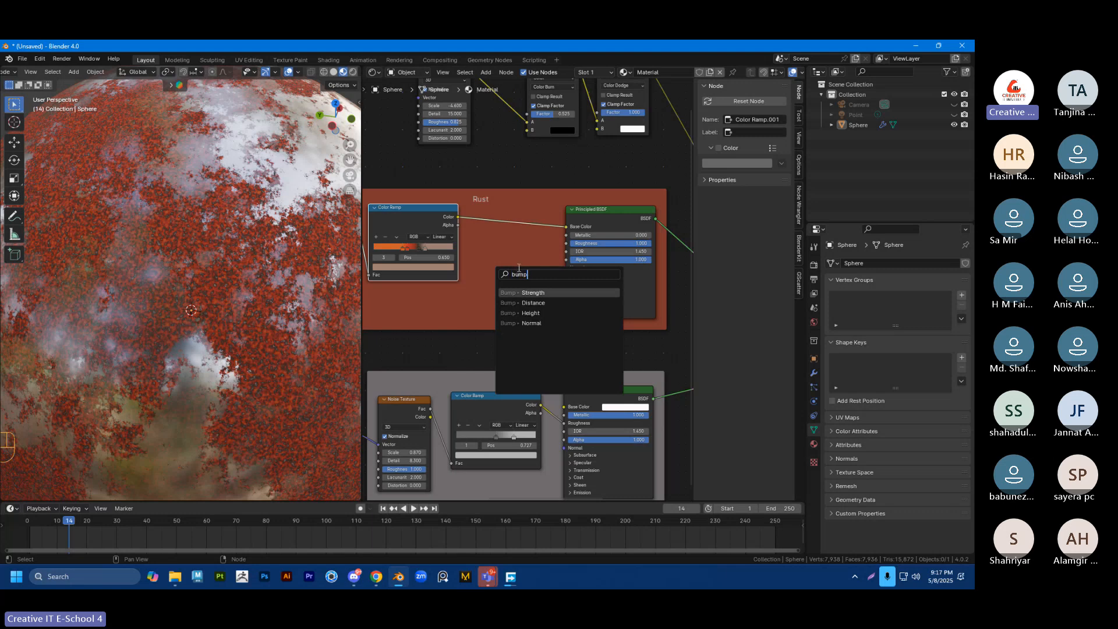
pyautogui.click(524, 312)
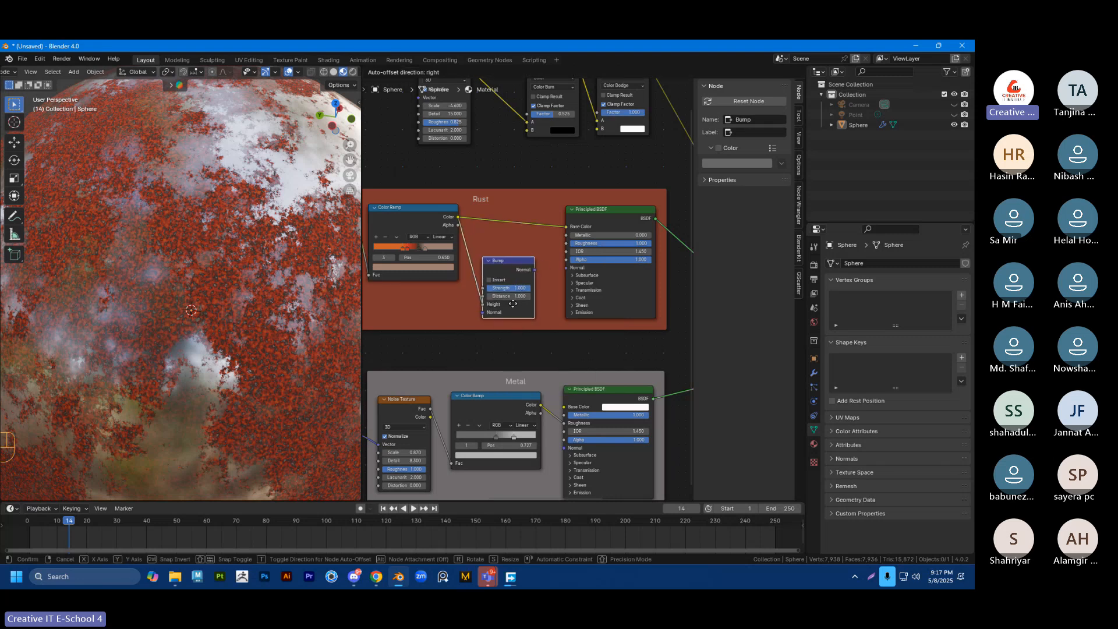
pyautogui.click(511, 303)
# Step: Nudge the Rust Color Ramp, connect the Bump's Normal output to the Rust Principled BSDF's Normal input, and inspect the relief on the sphere
pyautogui.click(422, 224)
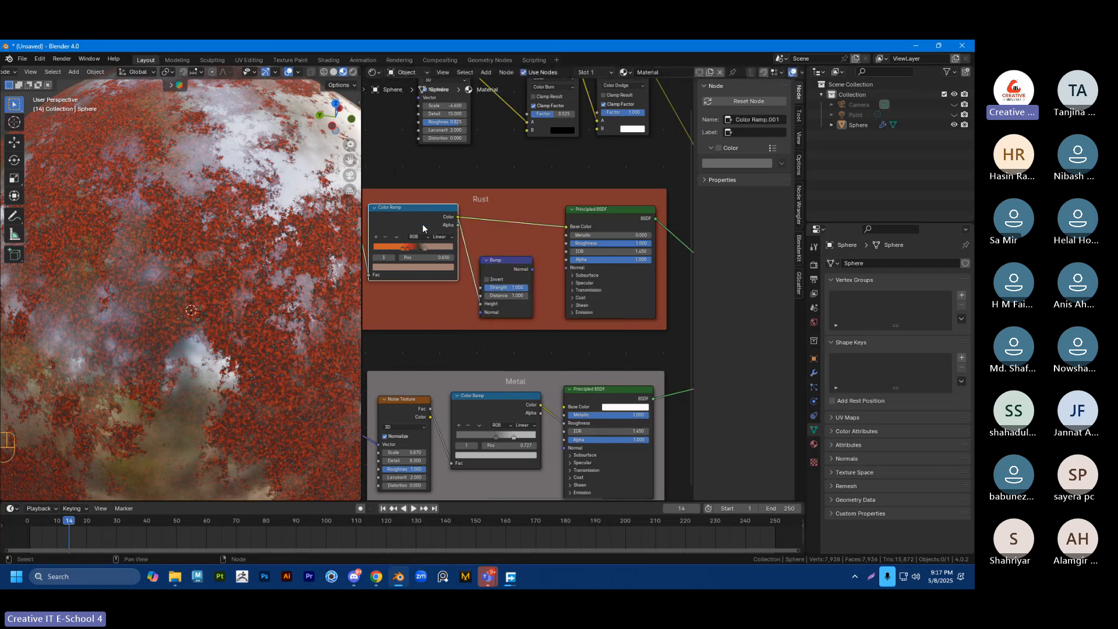
pyautogui.hotkey('shift', 'd')
pyautogui.click(421, 220)
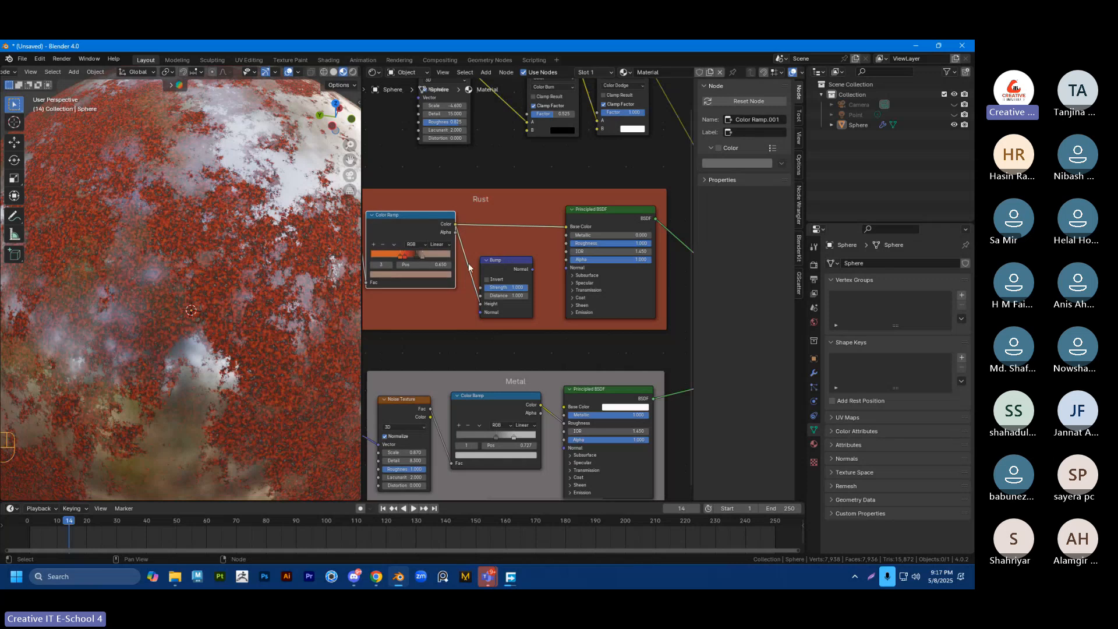
pyautogui.scroll(2, 503, 272)
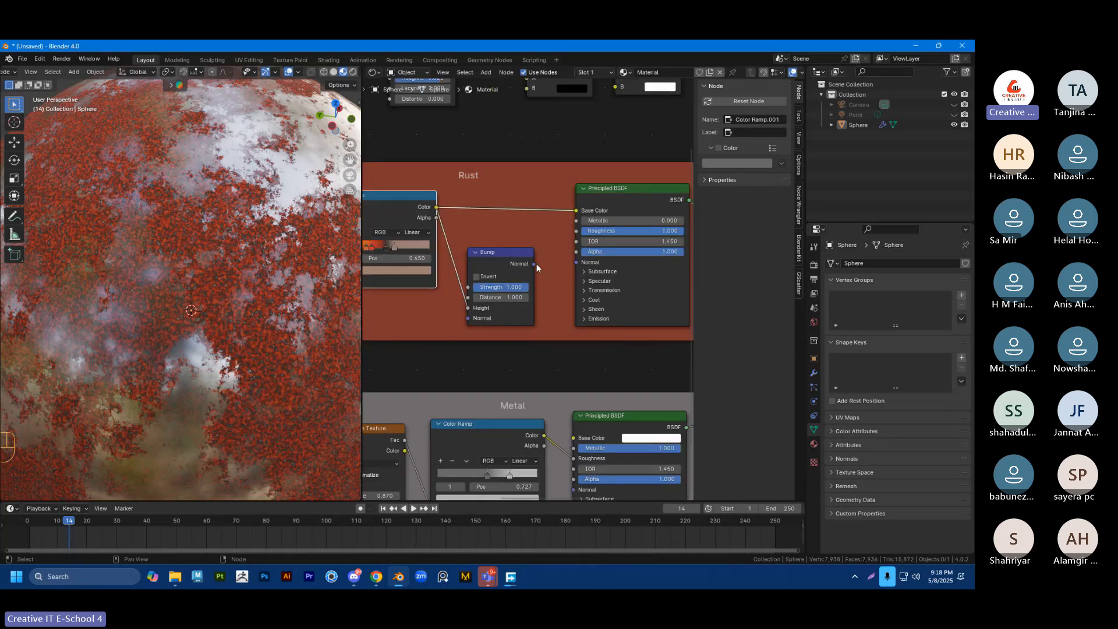
pyautogui.moveTo(533, 264); pyautogui.dragTo(574, 265)
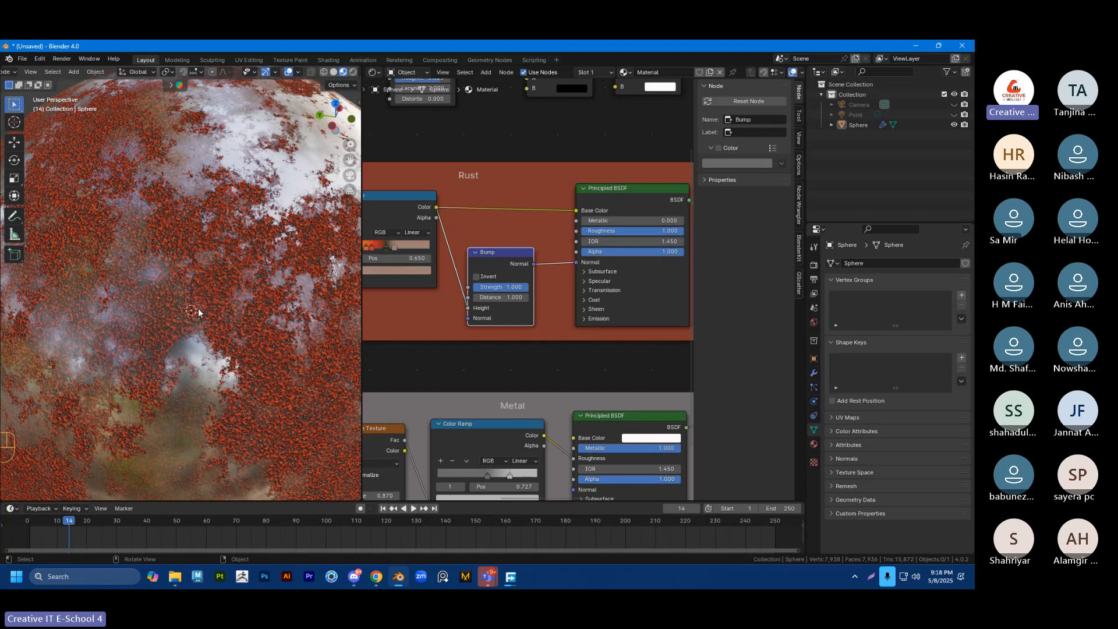
pyautogui.scroll(-3, 198, 310)
pyautogui.moveTo(209, 293); pyautogui.dragTo(221, 322, button='middle')
pyautogui.scroll(6, 174, 273)
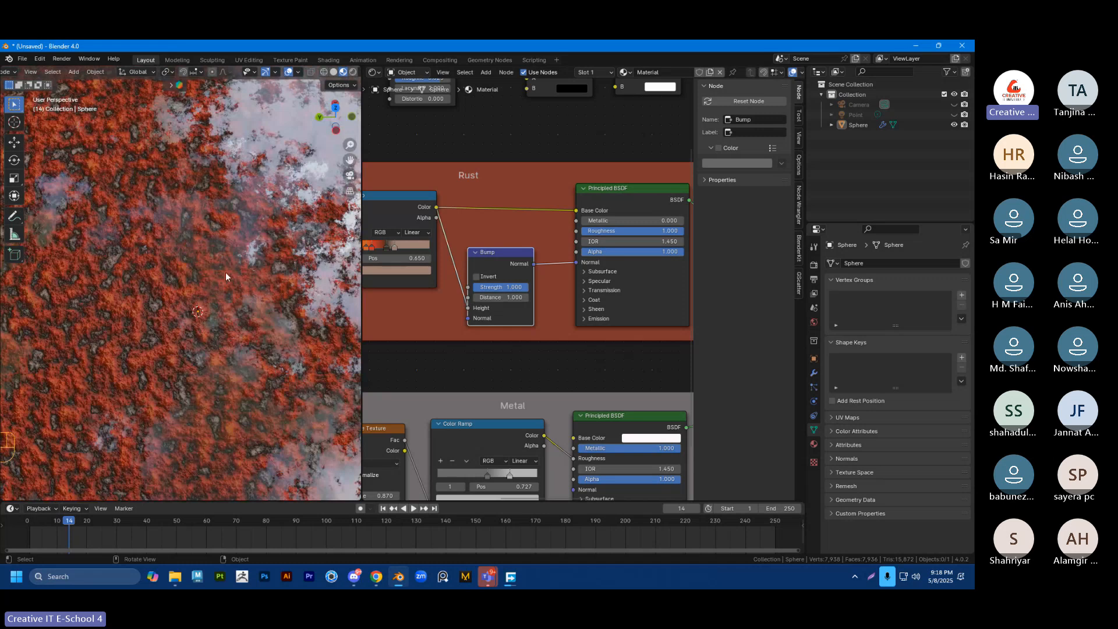
# Step: Try a scale of 5000 on the Rust Noise Texture and check the grain on the sphere
pyautogui.scroll(-5, 480, 212)
pyautogui.moveTo(481, 212); pyautogui.dragTo(557, 195, button='middle')
pyautogui.scroll(3, 512, 227)
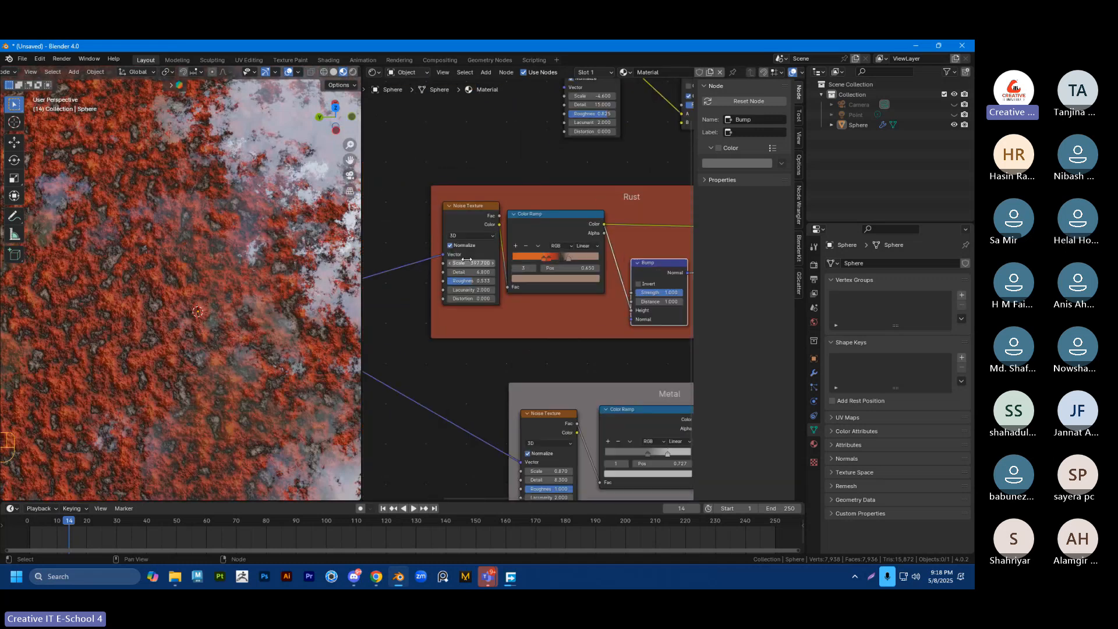
pyautogui.moveTo(467, 260); pyautogui.dragTo(487, 263)
pyautogui.click(482, 263)
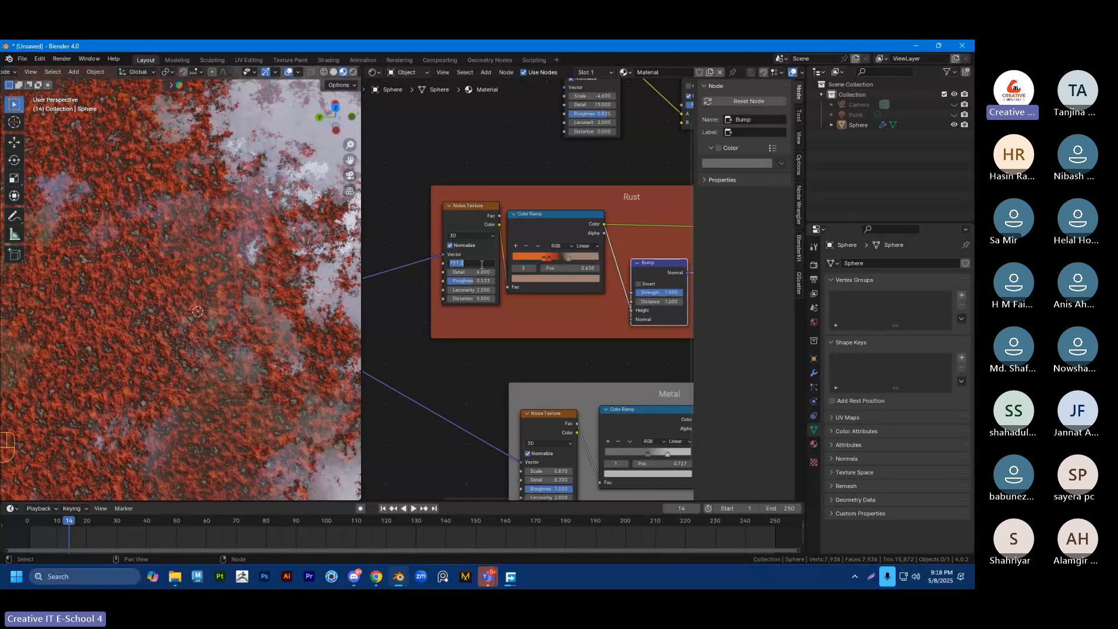
pyautogui.write('500')
pyautogui.press('Return')
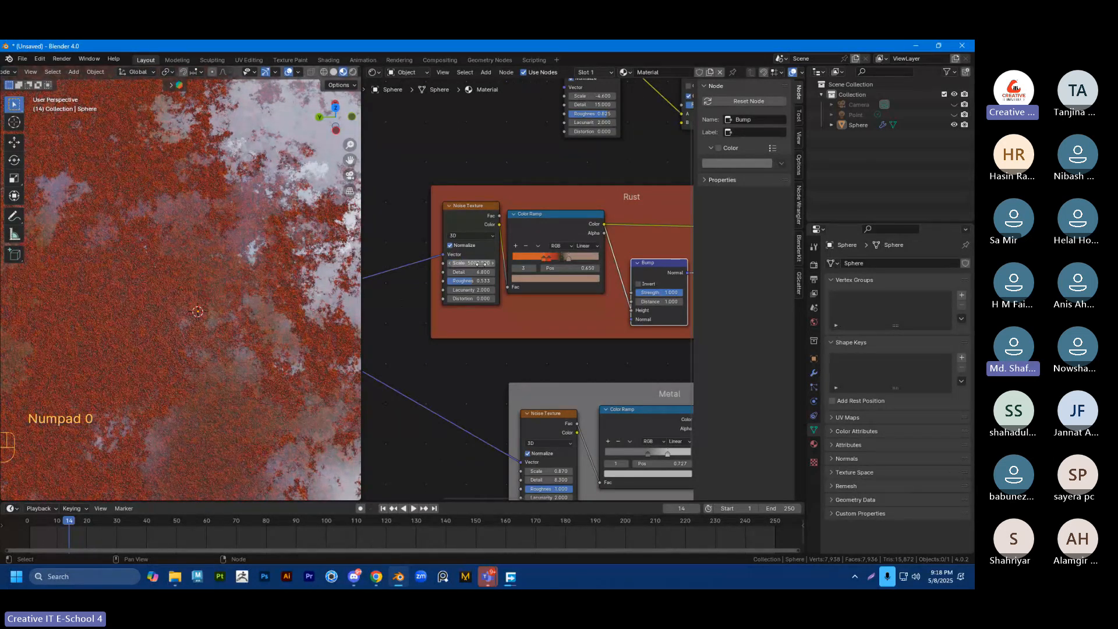
pyautogui.scroll(-3, 192, 281)
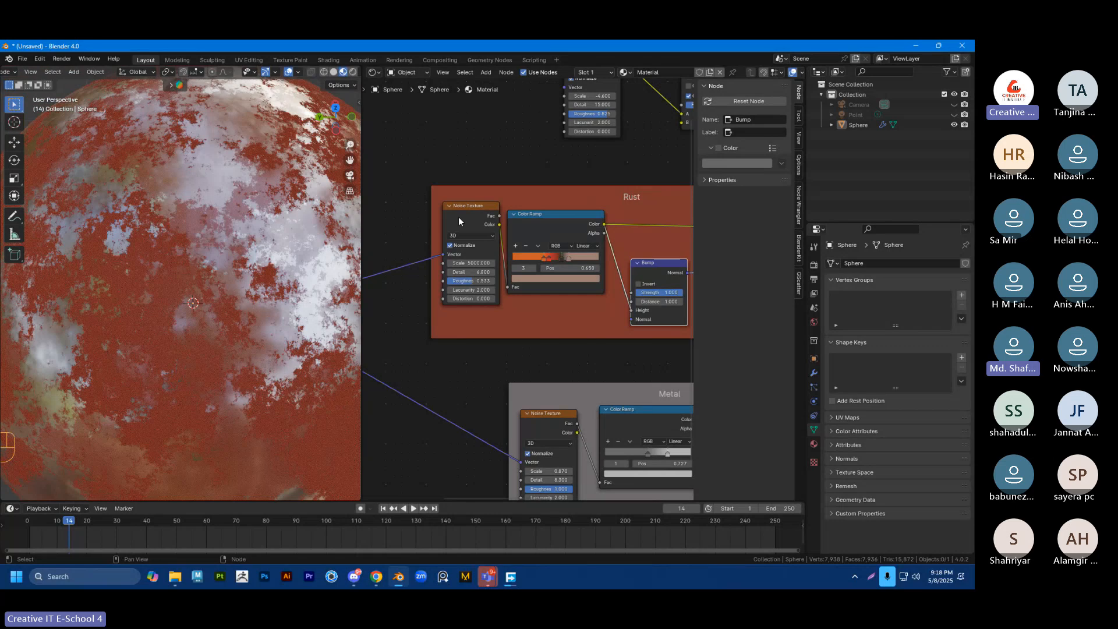
# Step: Set the Rust Noise Texture's scale to 2000 and inspect the rust grain around the sphere
pyautogui.click(475, 262)
pyautogui.write('2000')
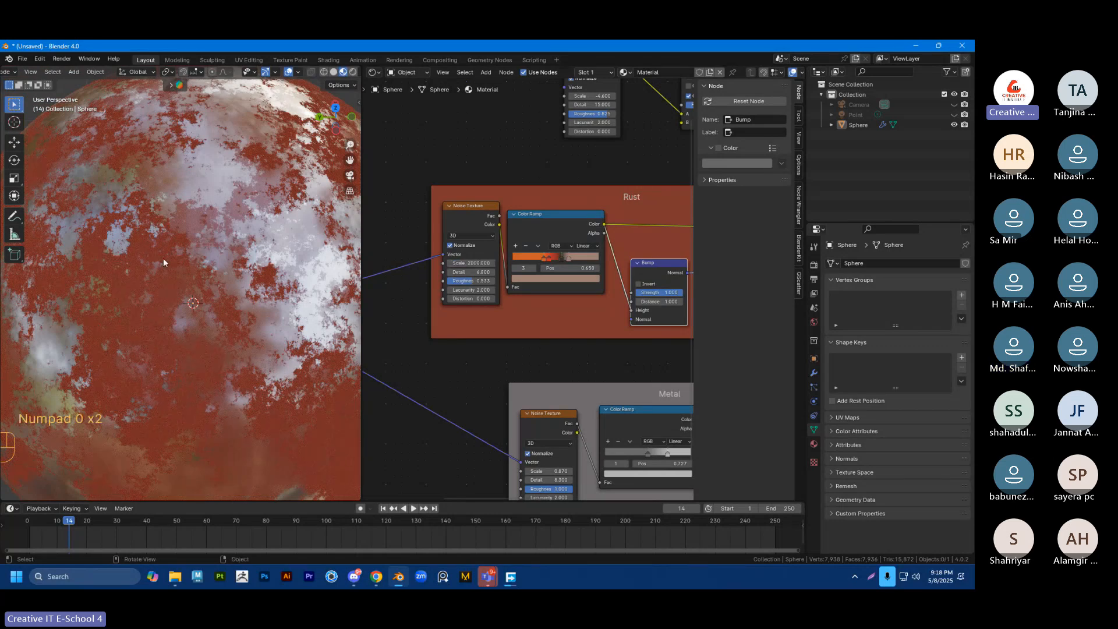
pyautogui.moveTo(171, 267); pyautogui.dragTo(193, 308, button='middle')
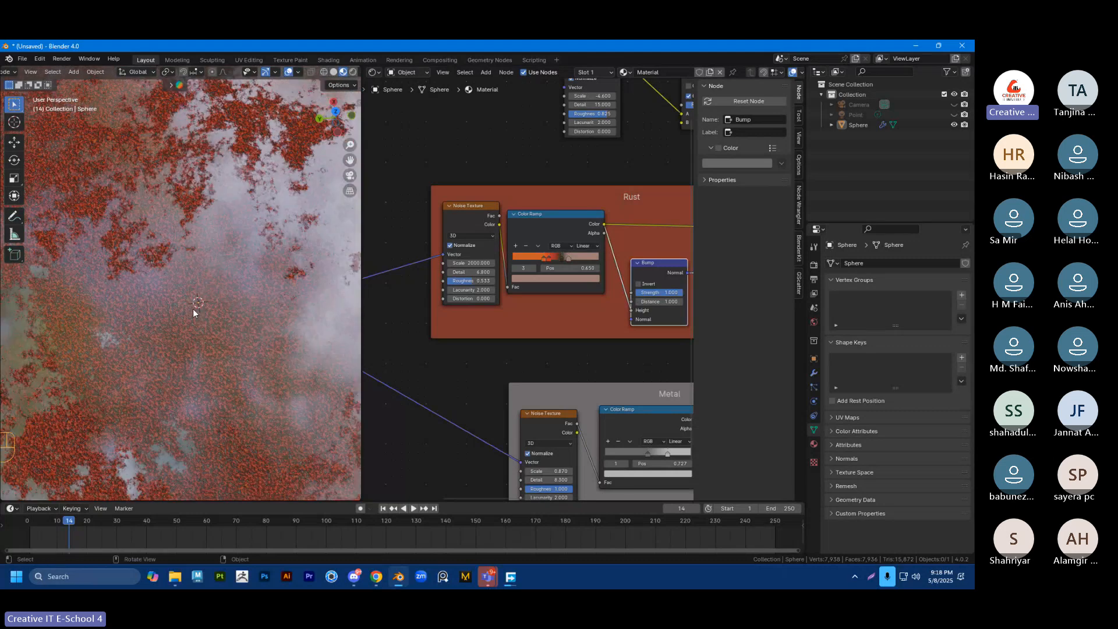
pyautogui.scroll(-5, 267, 165)
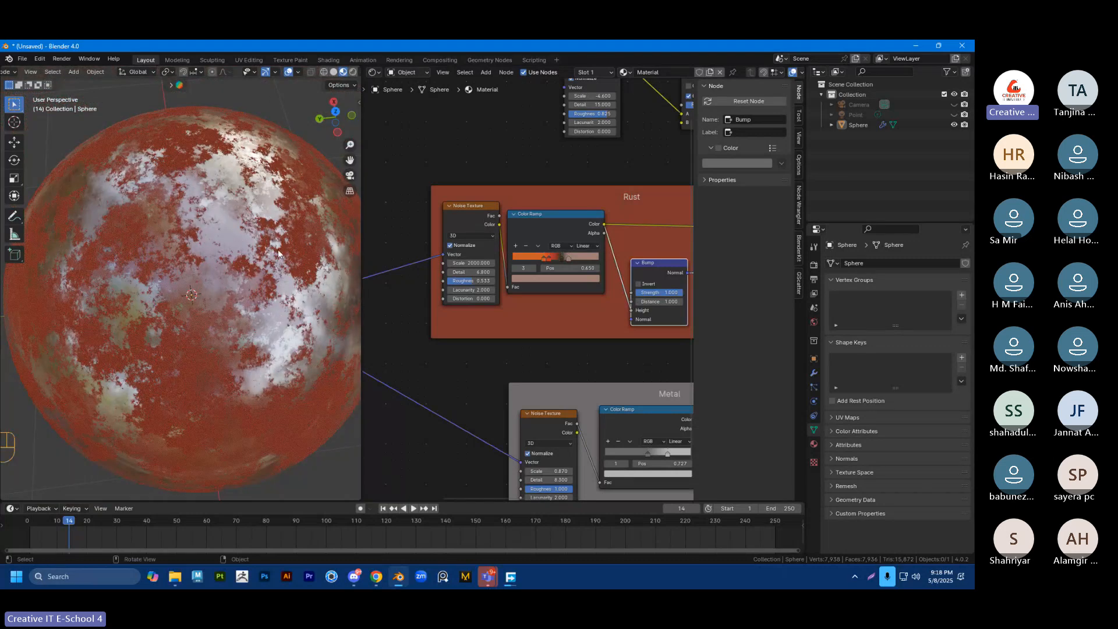
pyautogui.moveTo(277, 250); pyautogui.dragTo(220, 266, button='middle')
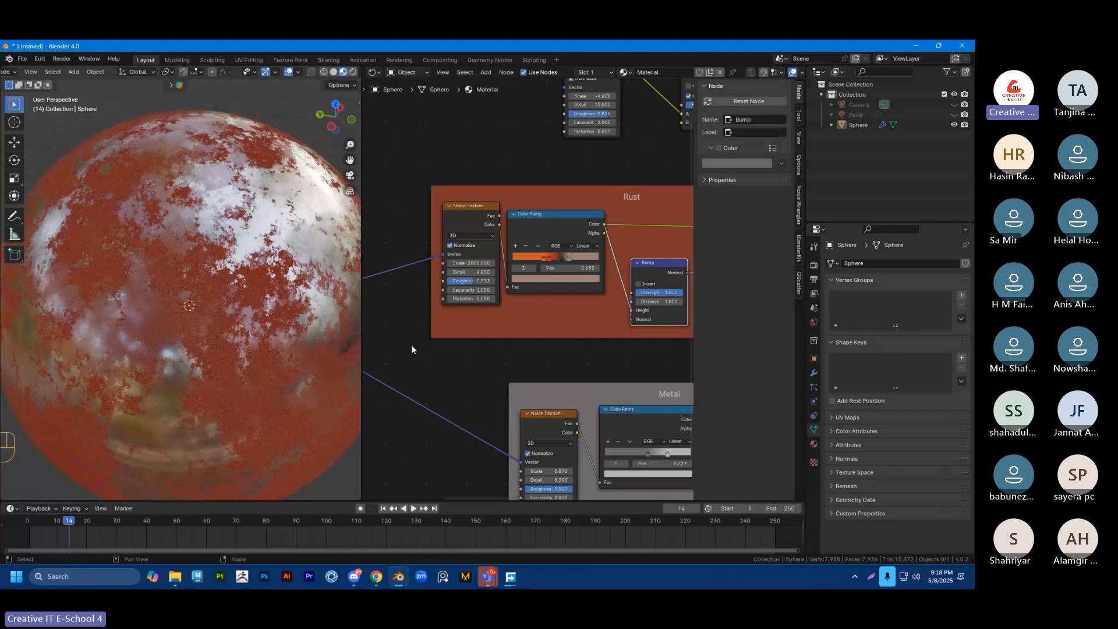
# Step: Try lower Bump strengths such as 0.442 on the rust, compare the relief up close, and return the strength to 1.000
pyautogui.keyDown('shift'); pyautogui.moveTo(595, 323); pyautogui.dragTo(474, 342, button='middle'); pyautogui.keyUp('shift')
pyautogui.scroll(1, 474, 345)
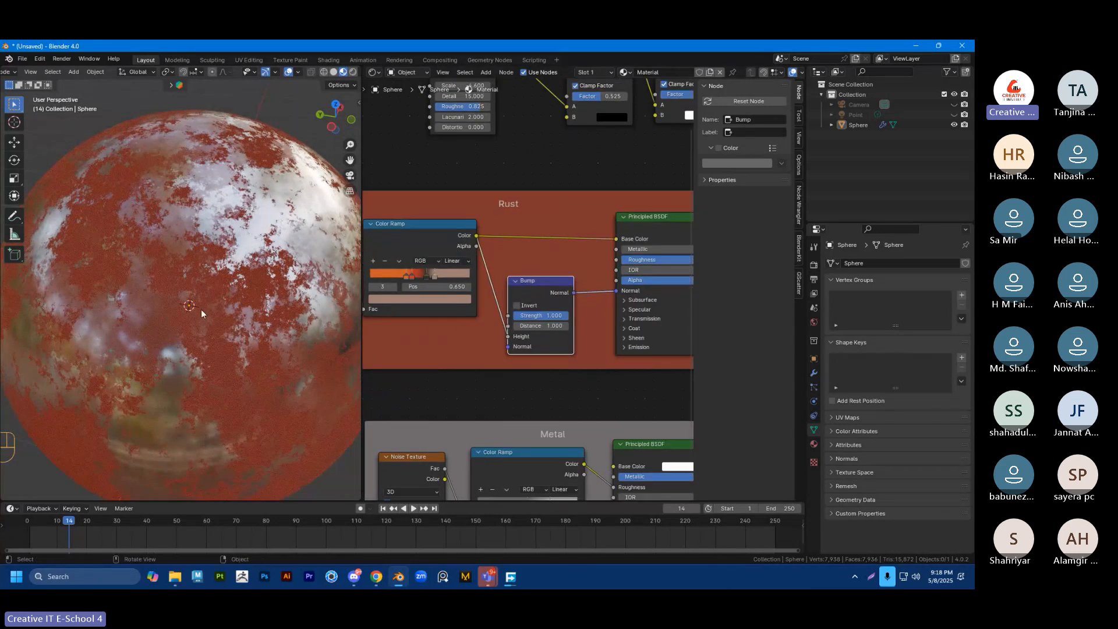
pyautogui.scroll(5, 201, 309)
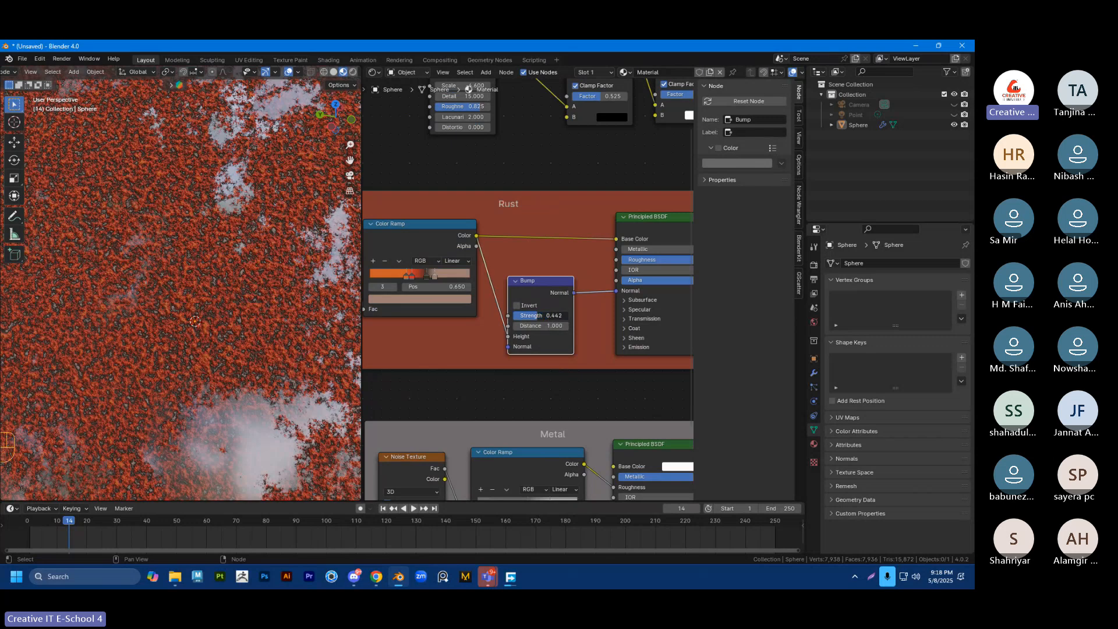
pyautogui.moveTo(542, 315); pyautogui.dragTo(512, 315)
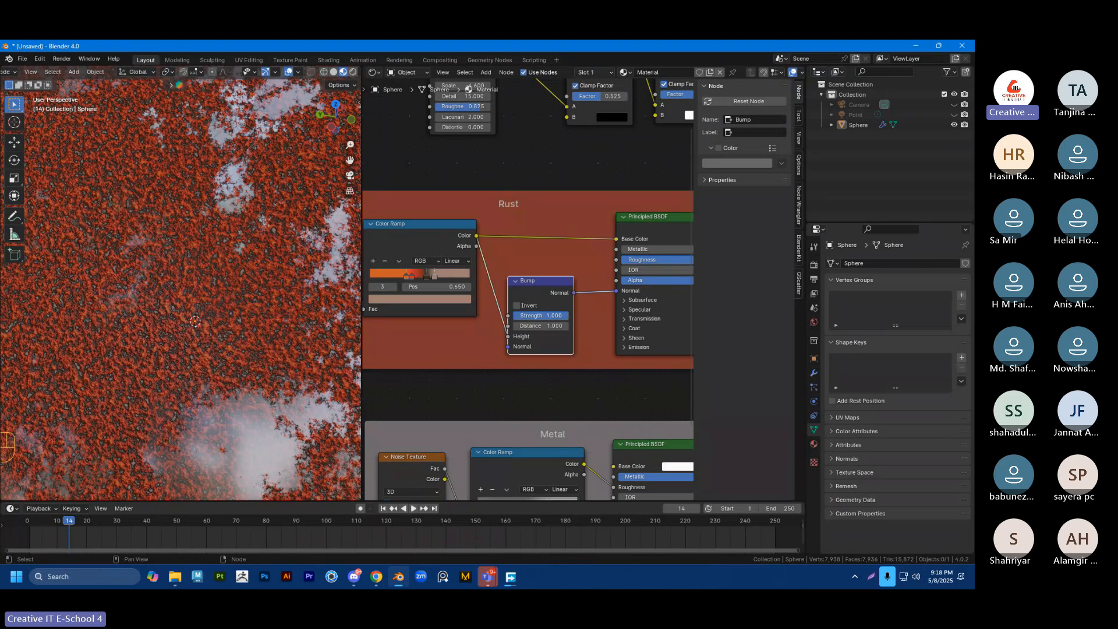
pyautogui.moveTo(548, 315); pyautogui.dragTo(533, 315)
pyautogui.scroll(-5, 210, 283)
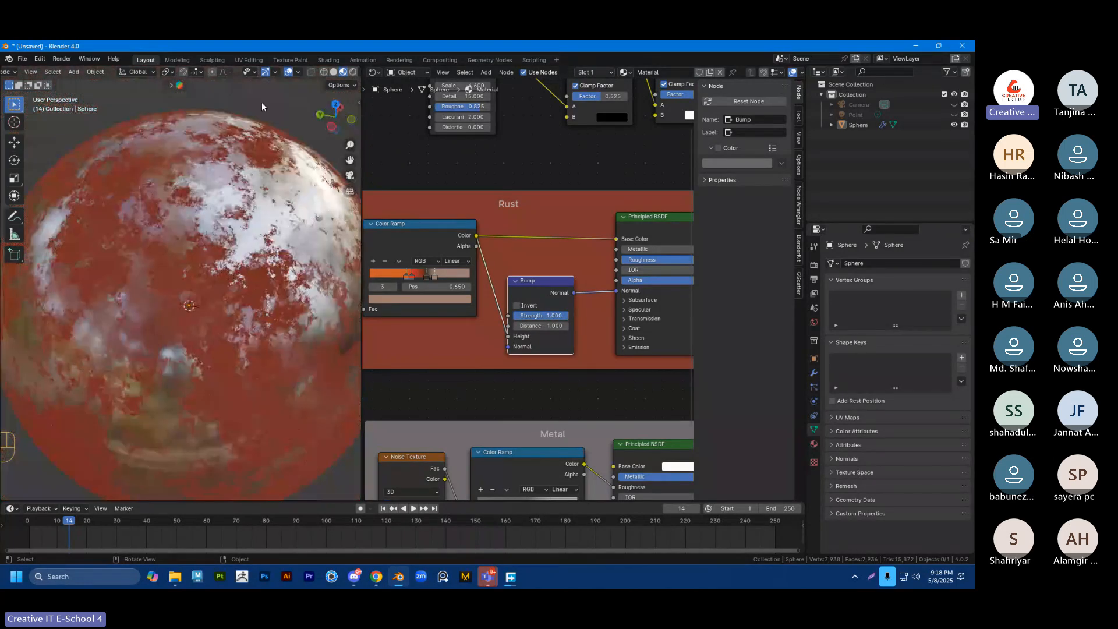
# Step: Examine the bumped rust and bare metal patches on the sphere at several distances and review the node tree up to the Mix Shader
pyautogui.scroll(-3, 243, 251)
pyautogui.moveTo(243, 250); pyautogui.dragTo(263, 272, button='middle')
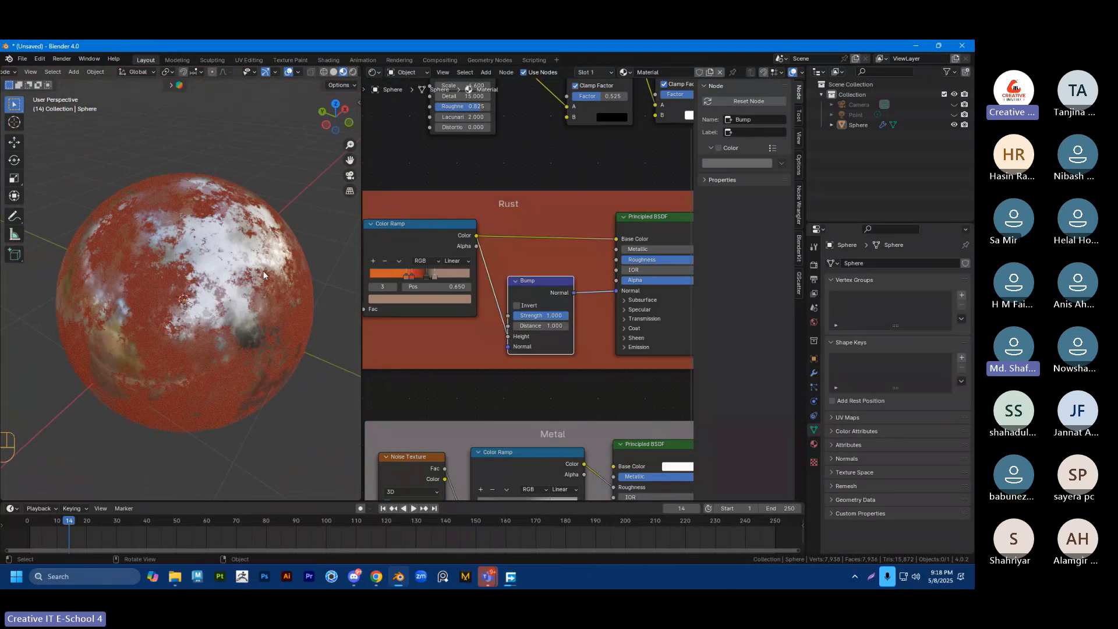
pyautogui.scroll(-2, 273, 277)
pyautogui.scroll(-2, 516, 248)
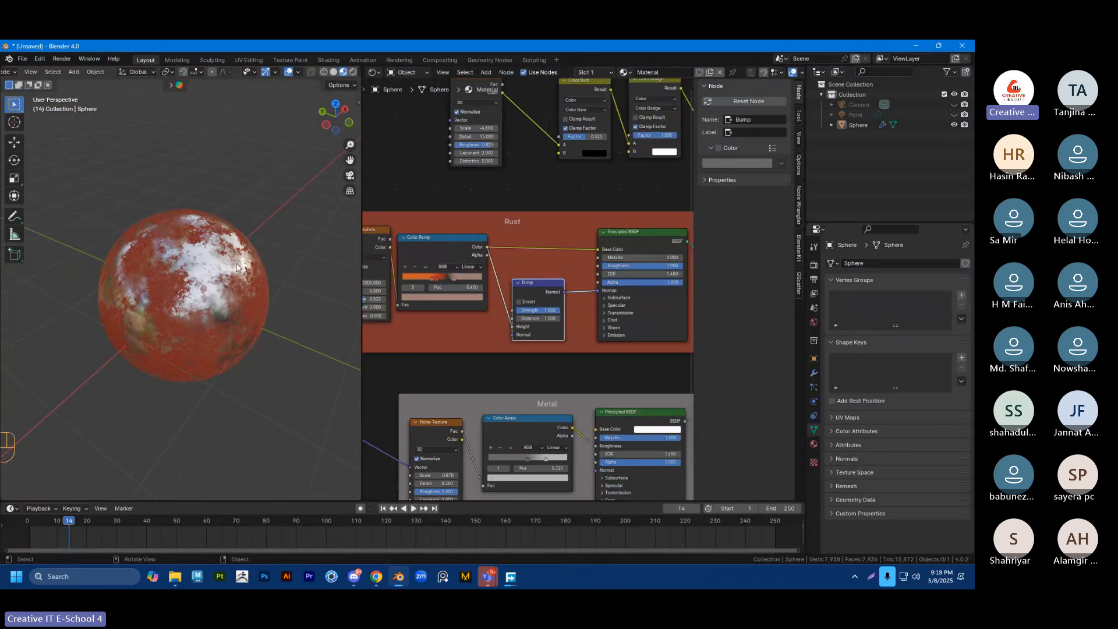
pyautogui.scroll(6, 208, 288)
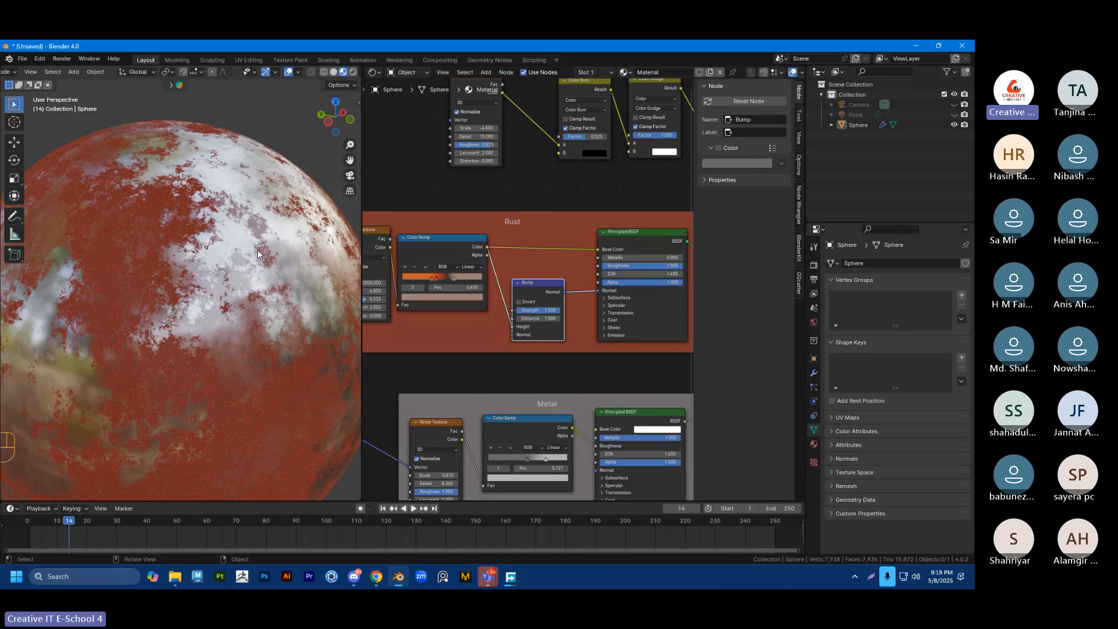
pyautogui.scroll(-2, 603, 225)
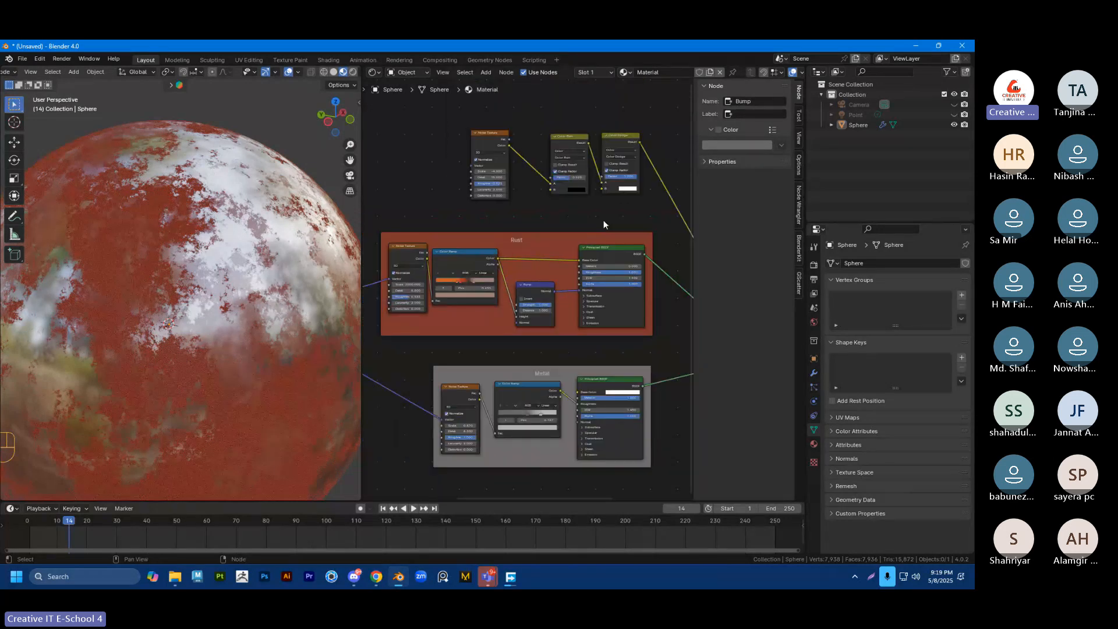
pyautogui.scroll(-1, 603, 225)
pyautogui.moveTo(644, 233); pyautogui.dragTo(556, 192, button='middle')
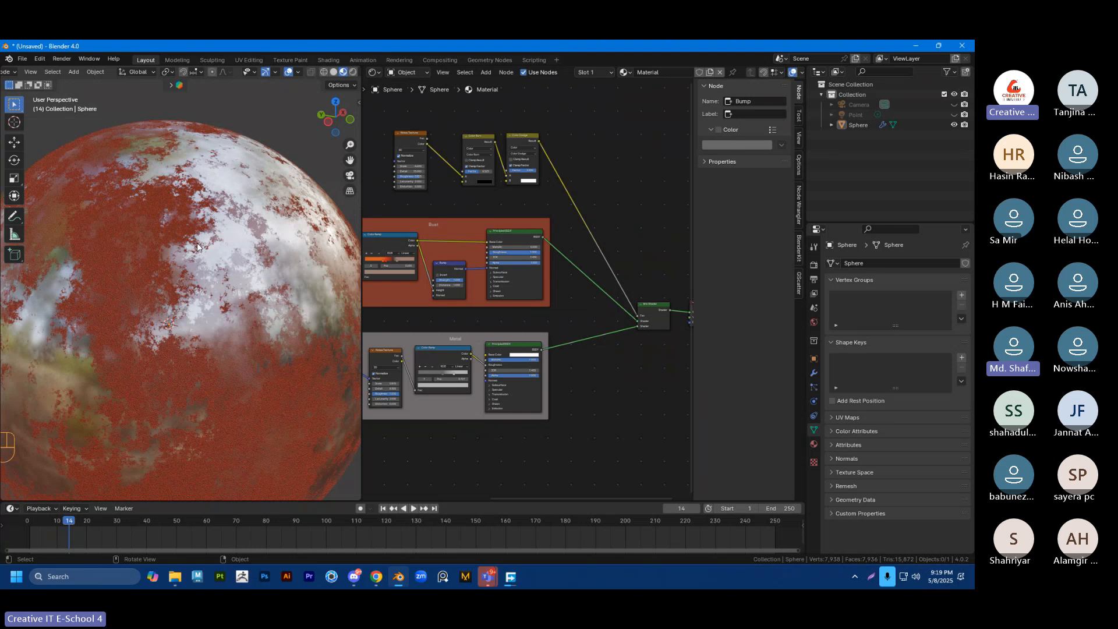
pyautogui.keyDown('shift'); pyautogui.moveTo(187, 306); pyautogui.dragTo(207, 284, button='middle'); pyautogui.keyUp('shift')
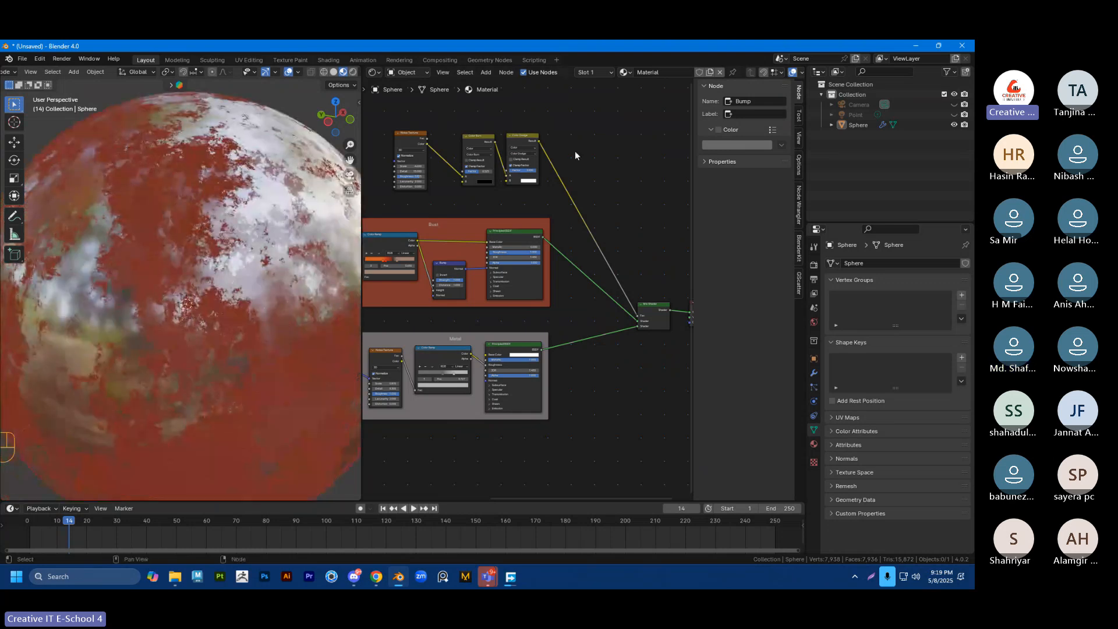
# Step: Add a Bump node in the Metal frame with its Height fed by the Color Dodge result
pyautogui.scroll(2, 575, 152)
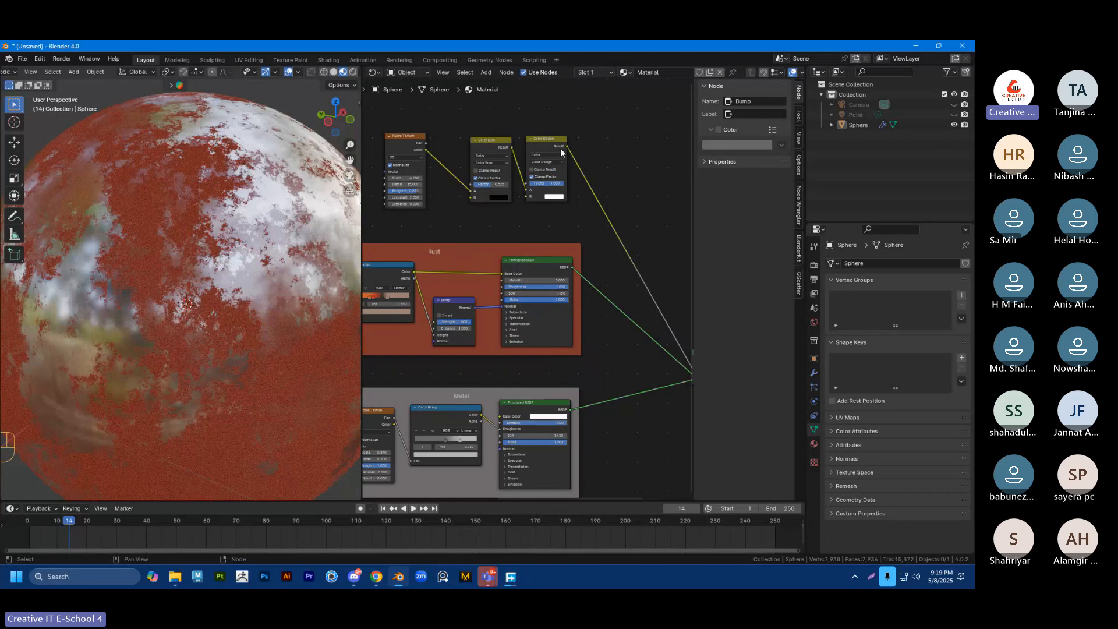
pyautogui.keyDown('shift'); pyautogui.moveTo(585, 166); pyautogui.dragTo(609, 127, button='middle'); pyautogui.keyUp('shift')
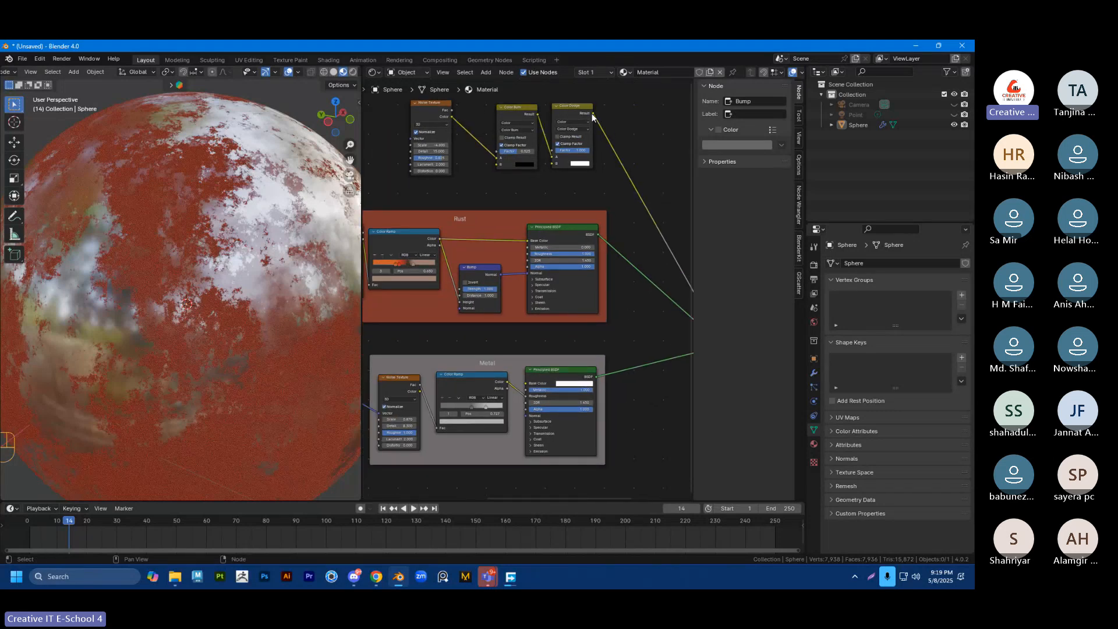
pyautogui.moveTo(593, 114)
pyautogui.mouseDown()
pyautogui.moveTo(631, 287)
pyautogui.moveTo(571, 331)
pyautogui.moveTo(493, 352)
pyautogui.moveTo(470, 379)
pyautogui.moveTo(462, 449)
pyautogui.moveTo(478, 441)
pyautogui.mouseUp()
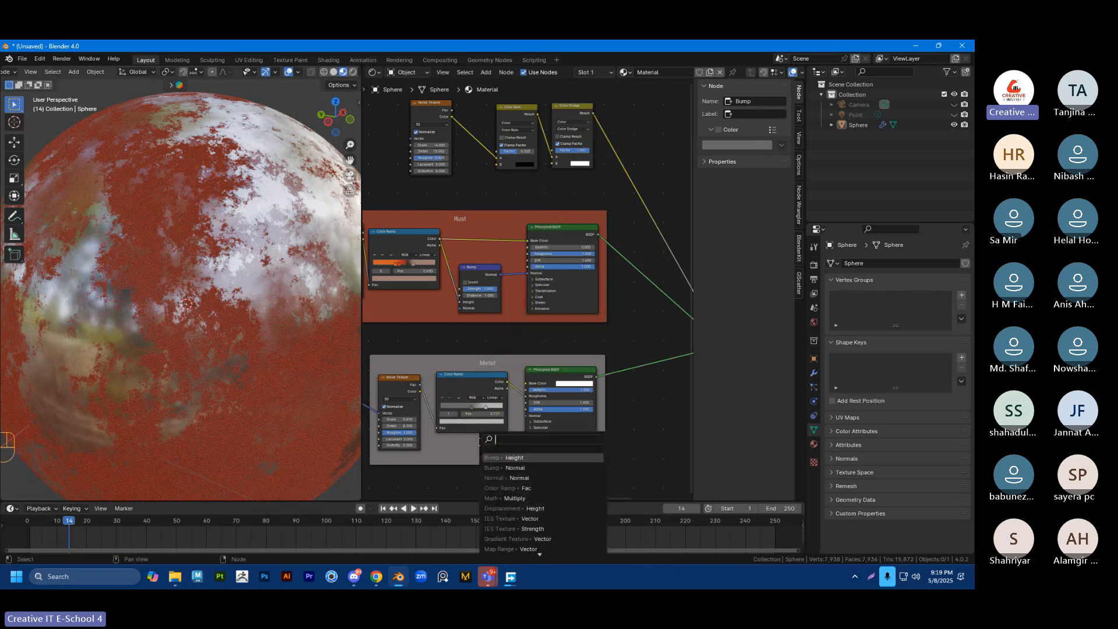
pyautogui.click(507, 457)
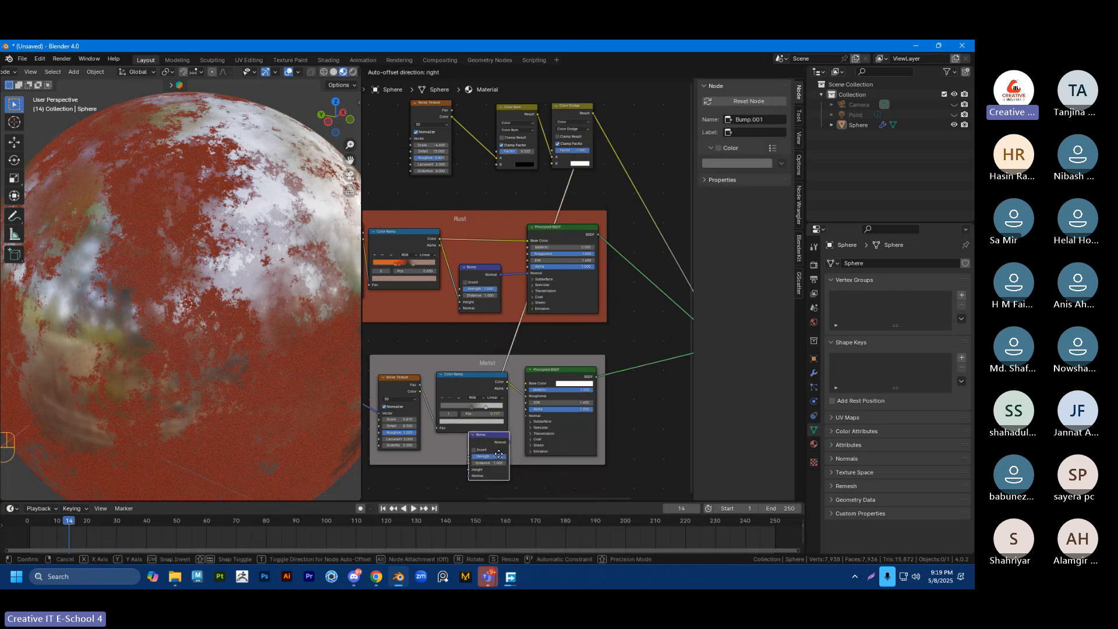
pyautogui.click(502, 457)
# Step: Move the Metal Color Ramp clear of the new Bump node and connect the Bump's Normal to the Metal Principled BSDF's Normal
pyautogui.scroll(5, 496, 350)
pyautogui.keyDown('shift'); pyautogui.moveTo(530, 366); pyautogui.dragTo(584, 226, button='middle'); pyautogui.keyUp('shift')
pyautogui.moveTo(496, 272); pyautogui.dragTo(475, 259)
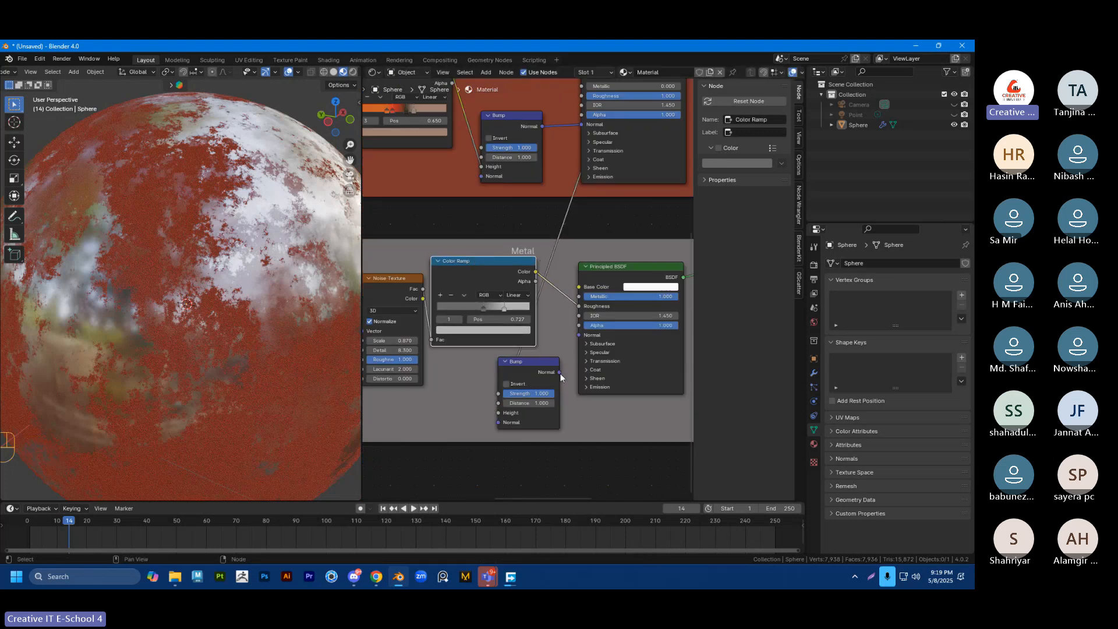
pyautogui.moveTo(559, 372); pyautogui.dragTo(578, 336)
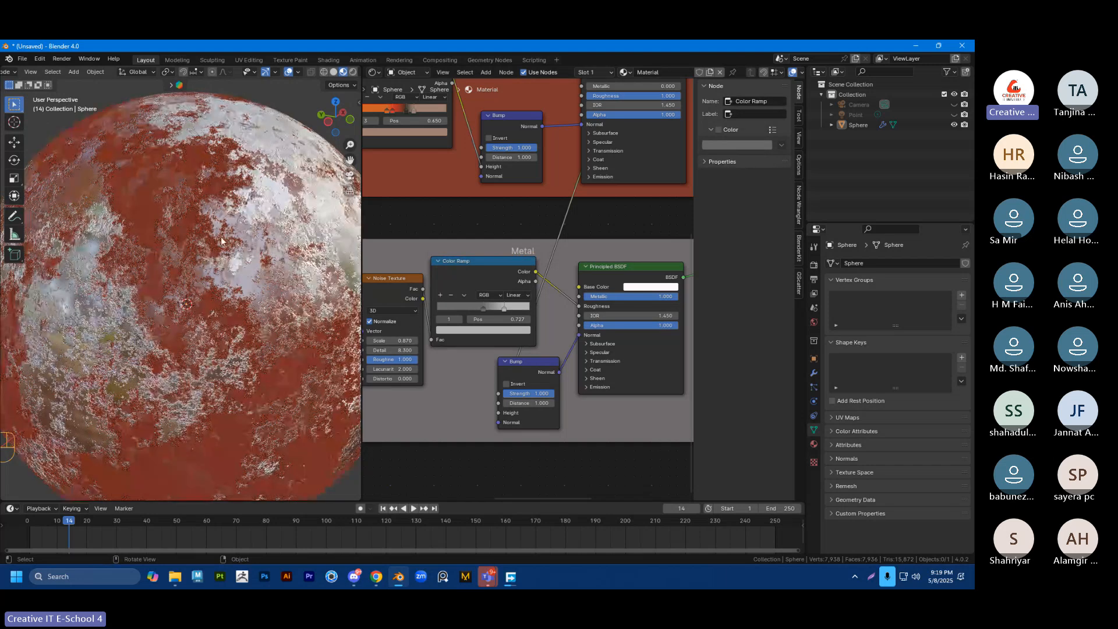
pyautogui.moveTo(221, 237); pyautogui.dragTo(230, 280, button='middle')
pyautogui.scroll(3, 203, 287)
pyautogui.scroll(1, 512, 398)
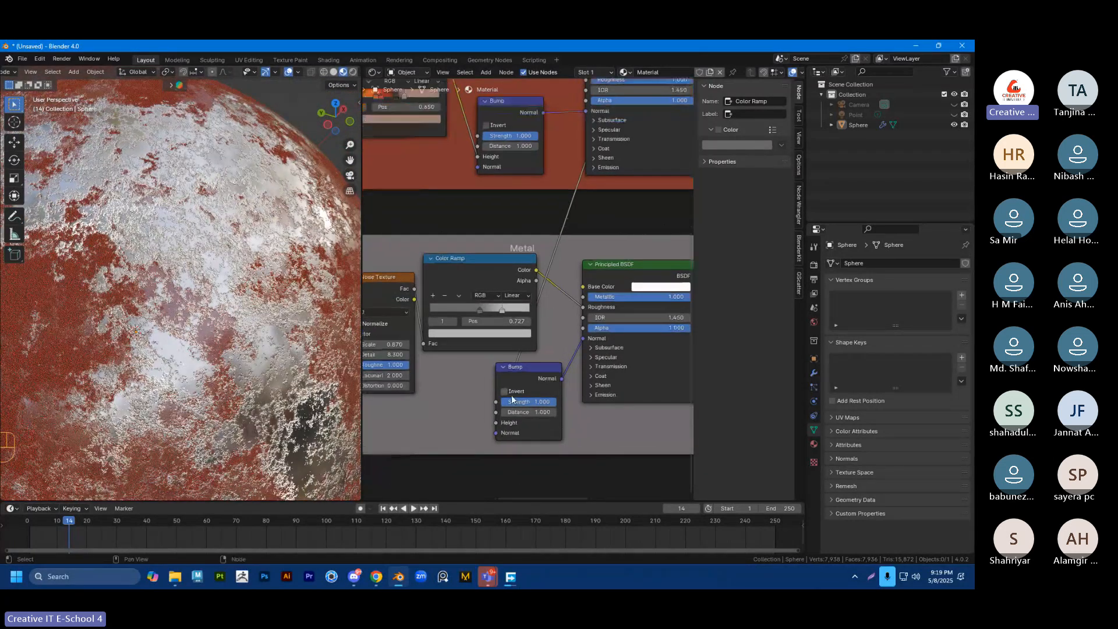
# Step: Lower the Metal Bump's strength through 0.125 to 0.058
pyautogui.scroll(1, 512, 399)
pyautogui.moveTo(535, 423); pyautogui.dragTo(478, 423)
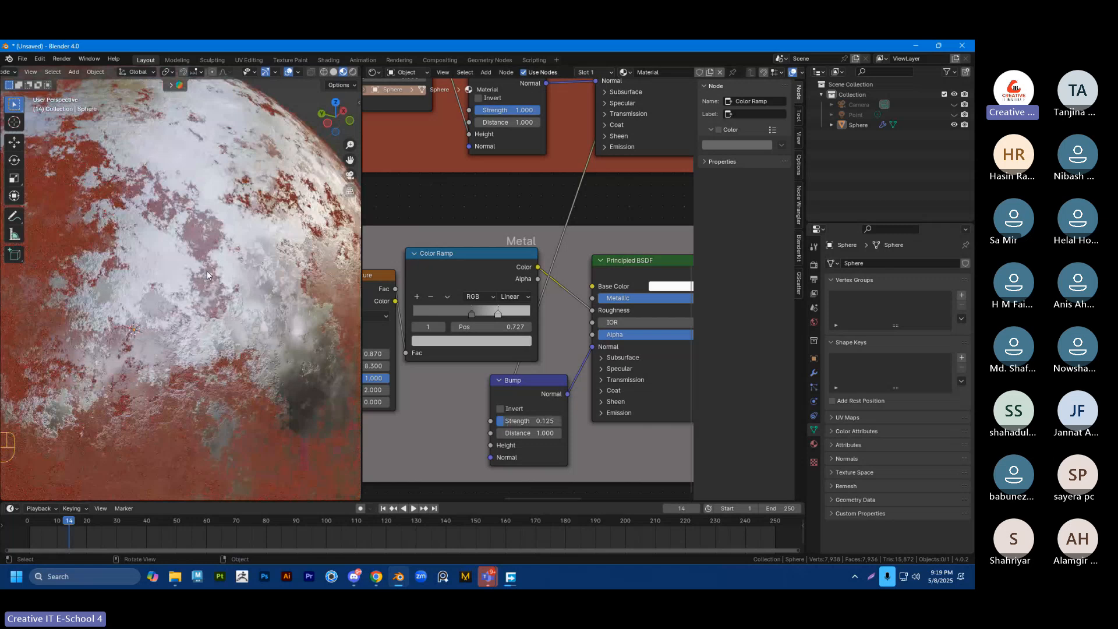
pyautogui.moveTo(208, 271)
pyautogui.mouseDown(button='middle')
pyautogui.moveTo(204, 251)
pyautogui.moveTo(215, 290)
pyautogui.mouseUp(button='middle')
pyautogui.moveTo(522, 421); pyautogui.dragTo(512, 421)
# Step: Examine the softened metal relief and the rust edges on the sphere, up close and from a distance
pyautogui.moveTo(232, 262)
pyautogui.mouseDown(button='middle')
pyautogui.moveTo(244, 290)
pyautogui.moveTo(197, 315)
pyautogui.moveTo(233, 255)
pyautogui.moveTo(230, 283)
pyautogui.moveTo(189, 262)
pyautogui.moveTo(248, 269)
pyautogui.moveTo(238, 263)
pyautogui.mouseUp(button='middle')
pyautogui.scroll(5, 223, 254)
pyautogui.scroll(-6, 227, 265)
pyautogui.scroll(2, 230, 274)
pyautogui.scroll(4, 235, 273)
pyautogui.scroll(2, 189, 263)
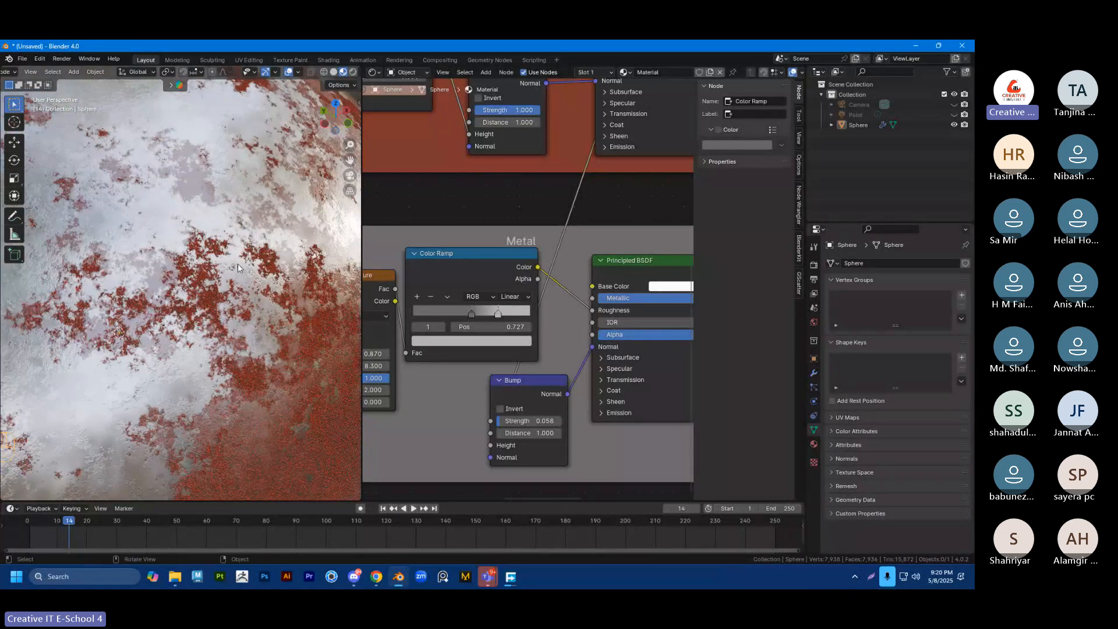
pyautogui.scroll(-5, 237, 263)
pyautogui.scroll(-3, 465, 195)
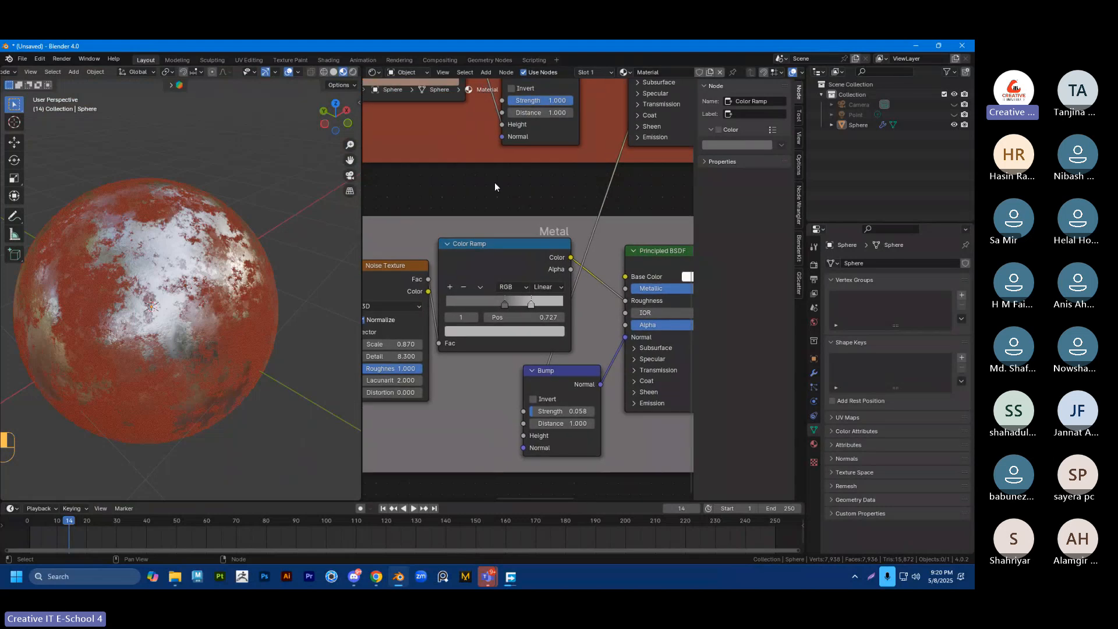
# Step: Try Color Burn factors of 0.458 and 0.467 on the mask and compare the rust coverage on the sphere
pyautogui.scroll(-1, 479, 203)
pyautogui.moveTo(479, 203); pyautogui.dragTo(457, 324, button='middle')
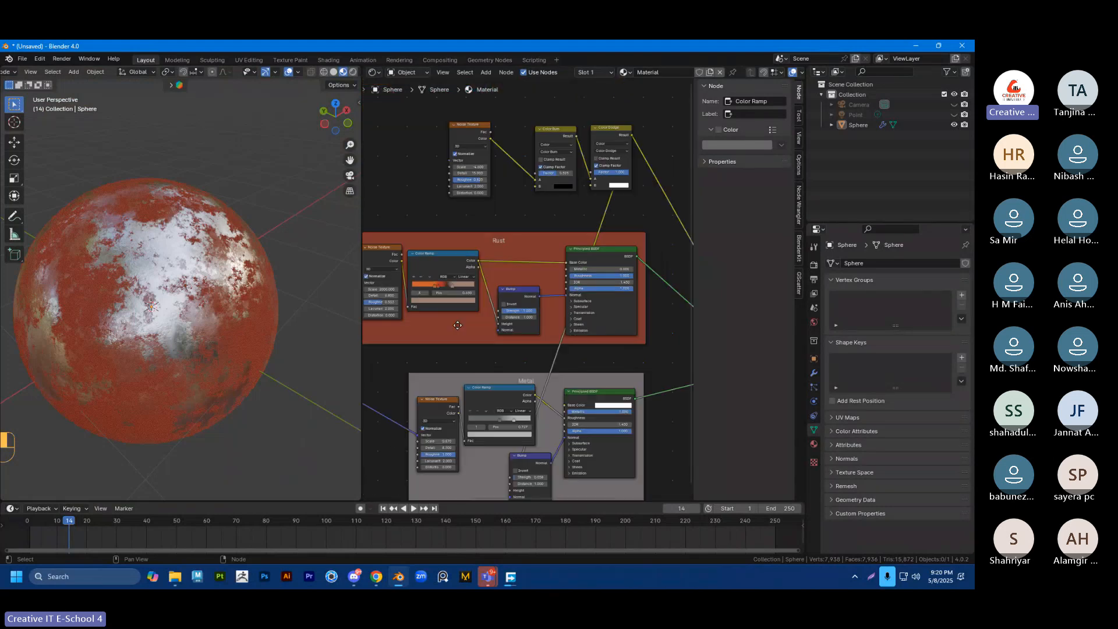
pyautogui.moveTo(545, 218); pyautogui.dragTo(488, 249, button='middle')
pyautogui.moveTo(499, 204); pyautogui.dragTo(496, 204)
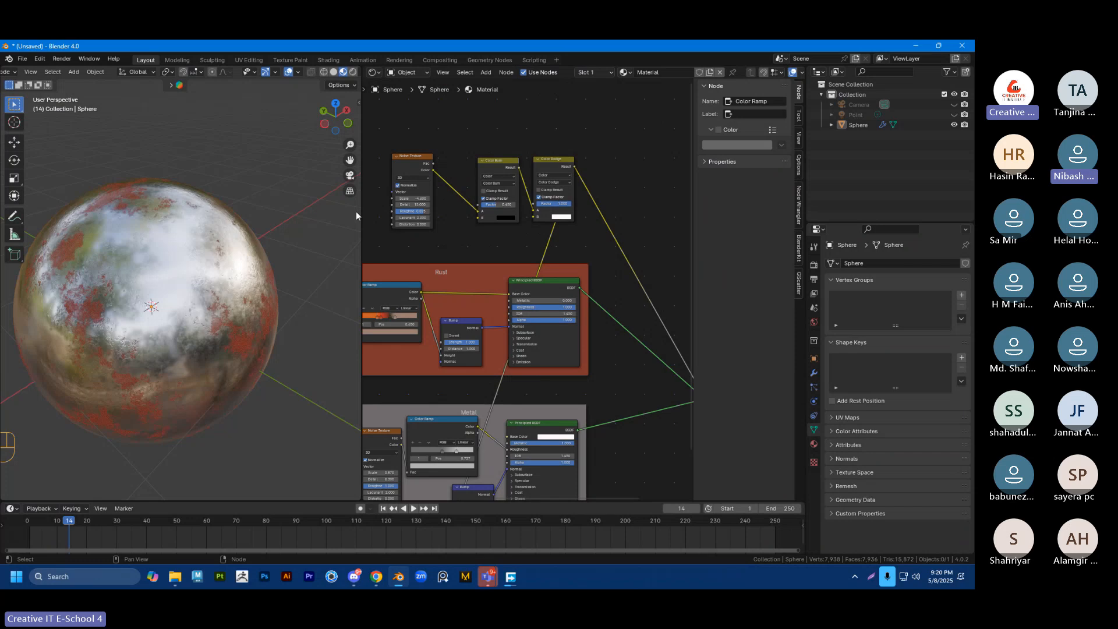
pyautogui.scroll(4, 355, 210)
pyautogui.scroll(-1, 456, 231)
pyautogui.scroll(3, 490, 236)
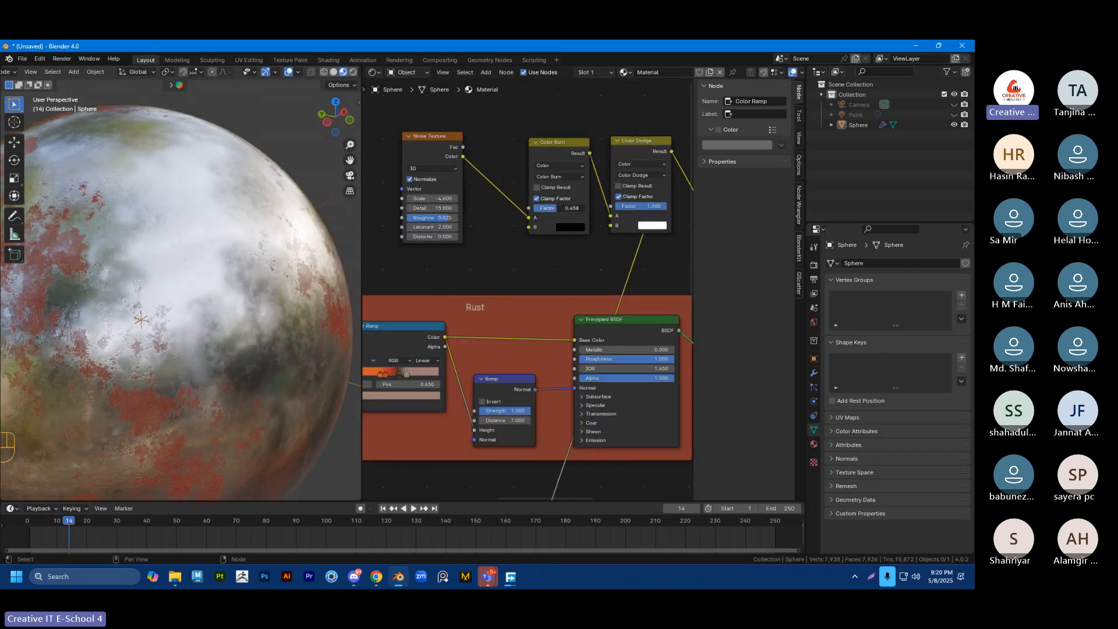
pyautogui.moveTo(557, 208); pyautogui.dragTo(558, 208)
# Step: Set the mask Noise Texture's scale to -4.100 and inspect the rust patches on the sphere
pyautogui.moveTo(123, 287)
pyautogui.keyDown('shift'); pyautogui.mouseDown(button='middle')
pyautogui.moveTo(199, 312)
pyautogui.moveTo(200, 284)
pyautogui.moveTo(183, 305)
pyautogui.mouseUp(button='middle'); pyautogui.keyUp('shift')
pyautogui.moveTo(426, 205); pyautogui.dragTo(443, 204)
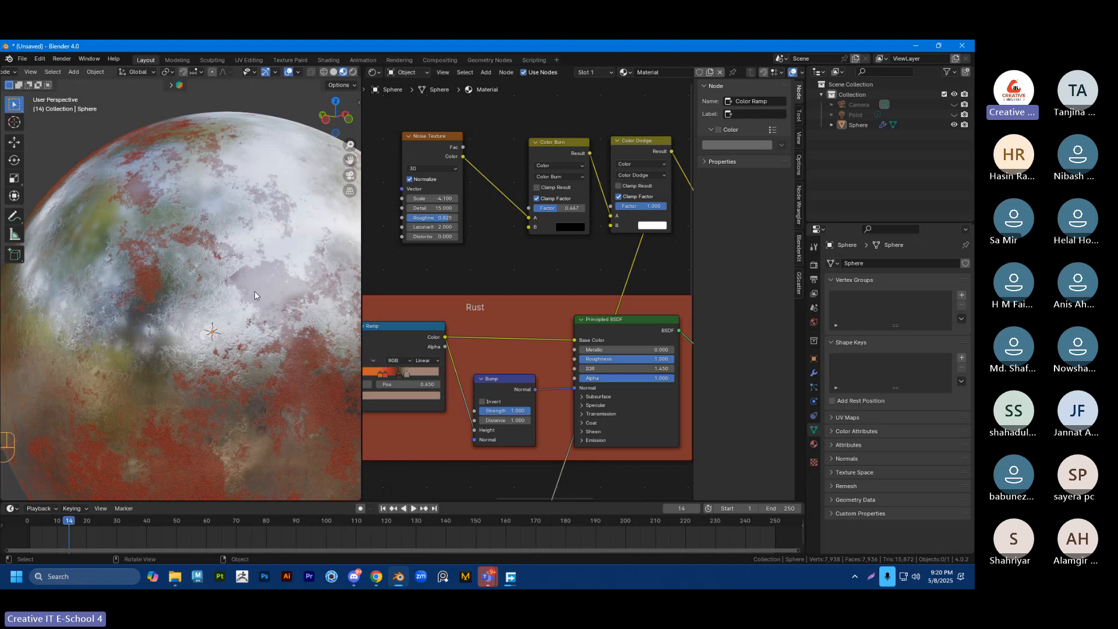
pyautogui.moveTo(256, 291)
pyautogui.mouseDown(button='middle')
pyautogui.moveTo(250, 236)
pyautogui.moveTo(254, 317)
pyautogui.mouseUp(button='middle')
# Step: Try a Color Burn factor of 0.425 with a Color Dodge factor of 0.567, and return the Color Dodge factor to 1.000
pyautogui.moveTo(566, 208)
pyautogui.mouseDown()
pyautogui.moveTo(556, 207)
pyautogui.moveTo(622, 207)
pyautogui.moveTo(560, 208)
pyautogui.mouseUp()
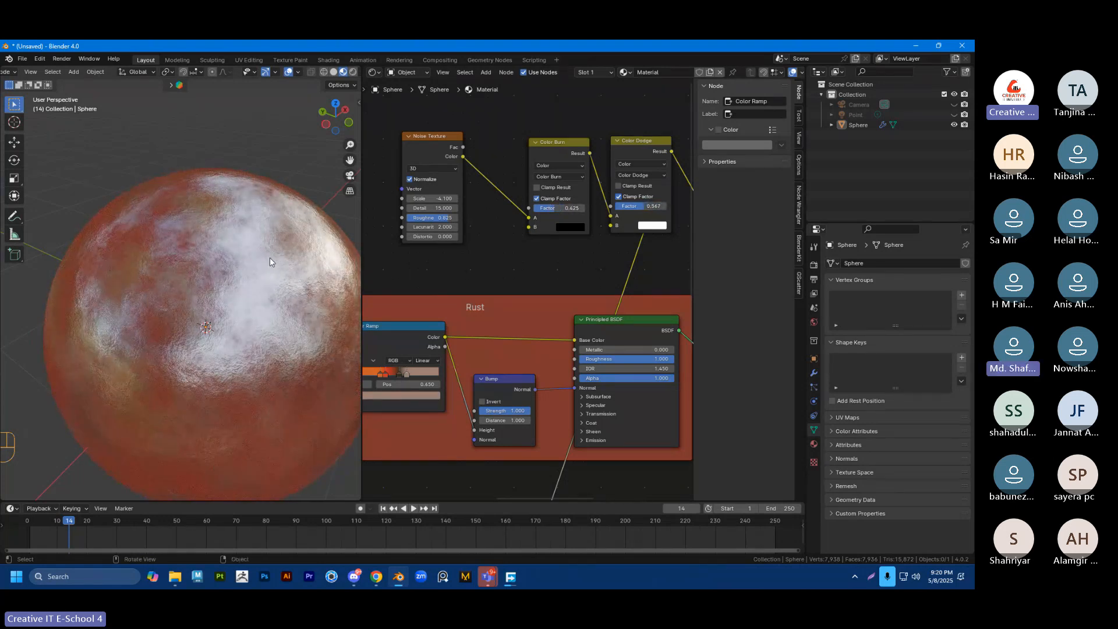
pyautogui.scroll(2, 273, 259)
pyautogui.moveTo(637, 206); pyautogui.dragTo(664, 206)
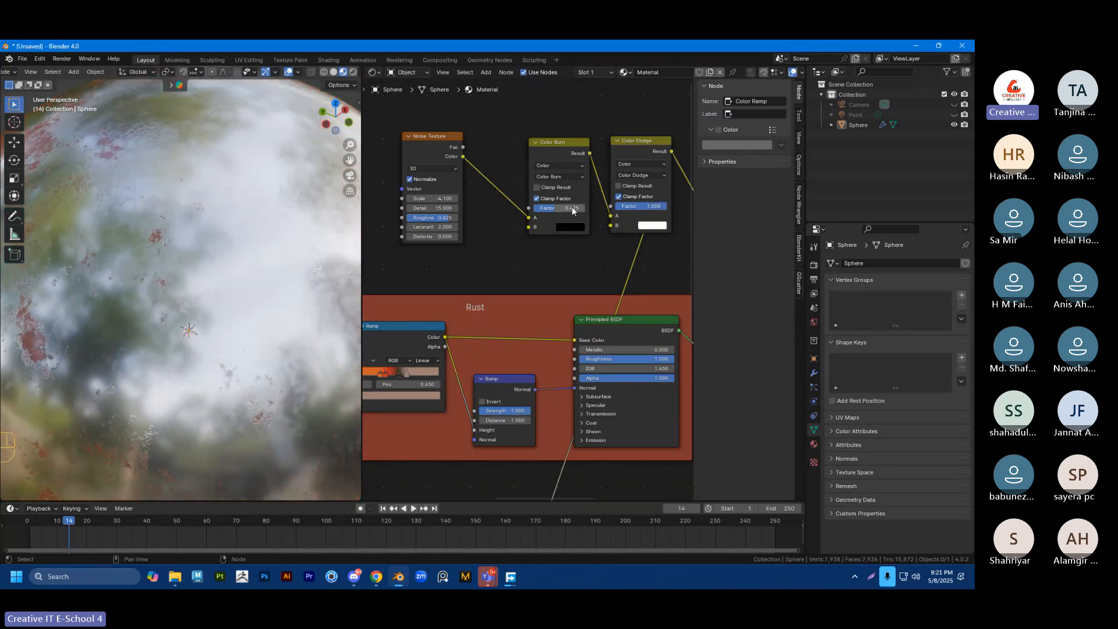
# Step: Try a Color Burn factor of 0.533, check the rust coverage, and settle on 0.508
pyautogui.moveTo(571, 208); pyautogui.dragTo(579, 208)
pyautogui.moveTo(217, 257); pyautogui.dragTo(185, 294, button='middle')
pyautogui.scroll(3, 186, 312)
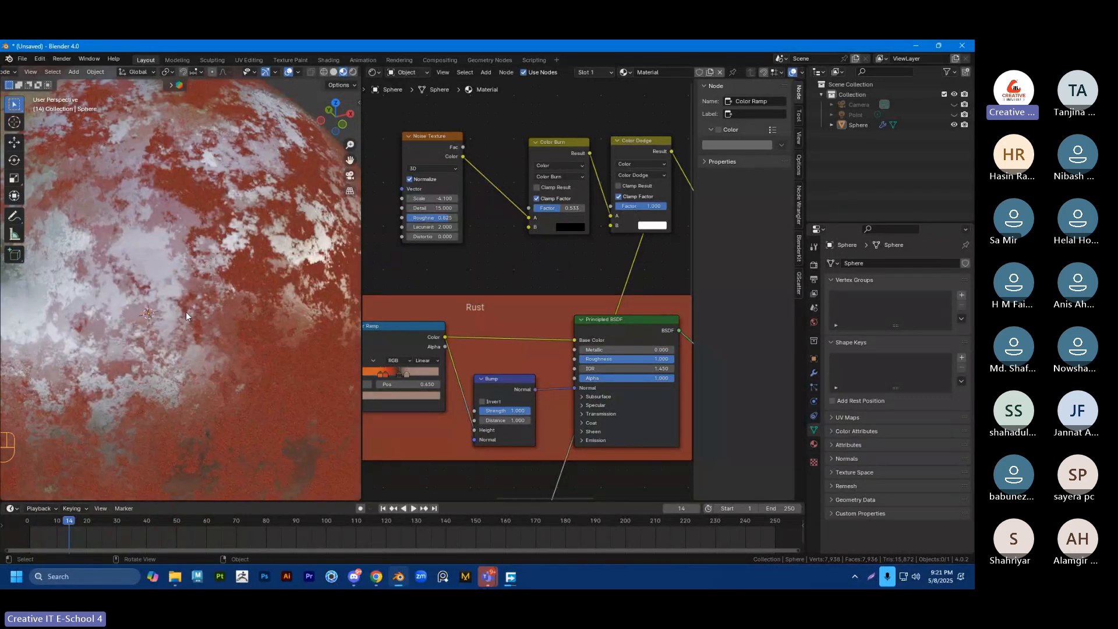
pyautogui.moveTo(571, 208); pyautogui.dragTo(569, 208)
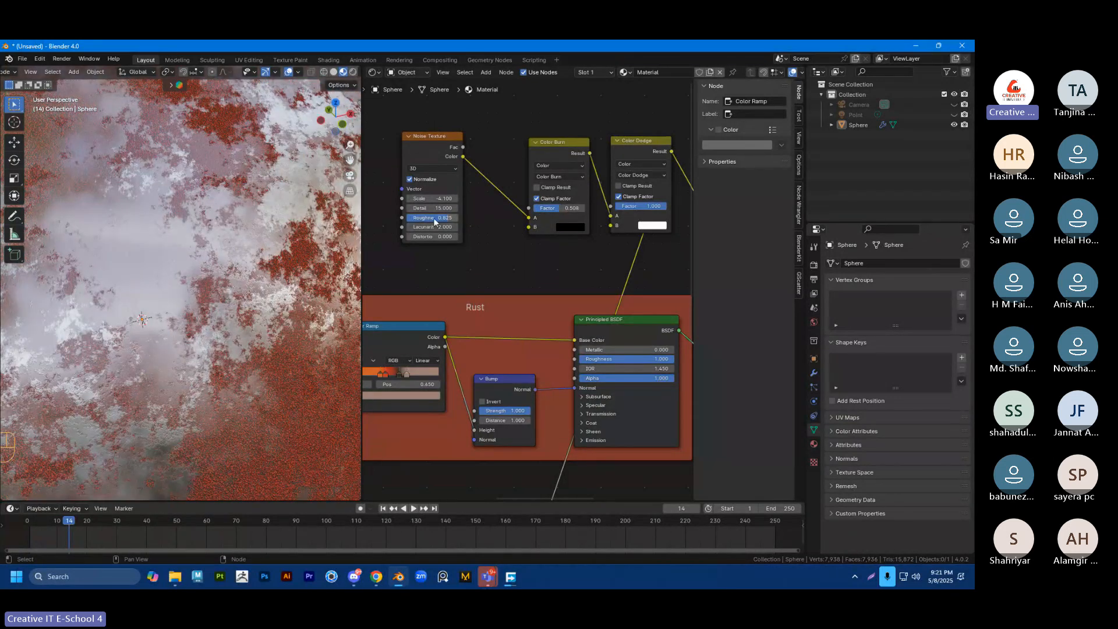
# Step: Set the mask noise's roughness to 0.800 and lacunarity to 1.700, try a strong distortion of about 25, and undo the distortion
pyautogui.moveTo(434, 221); pyautogui.dragTo(616, 236)
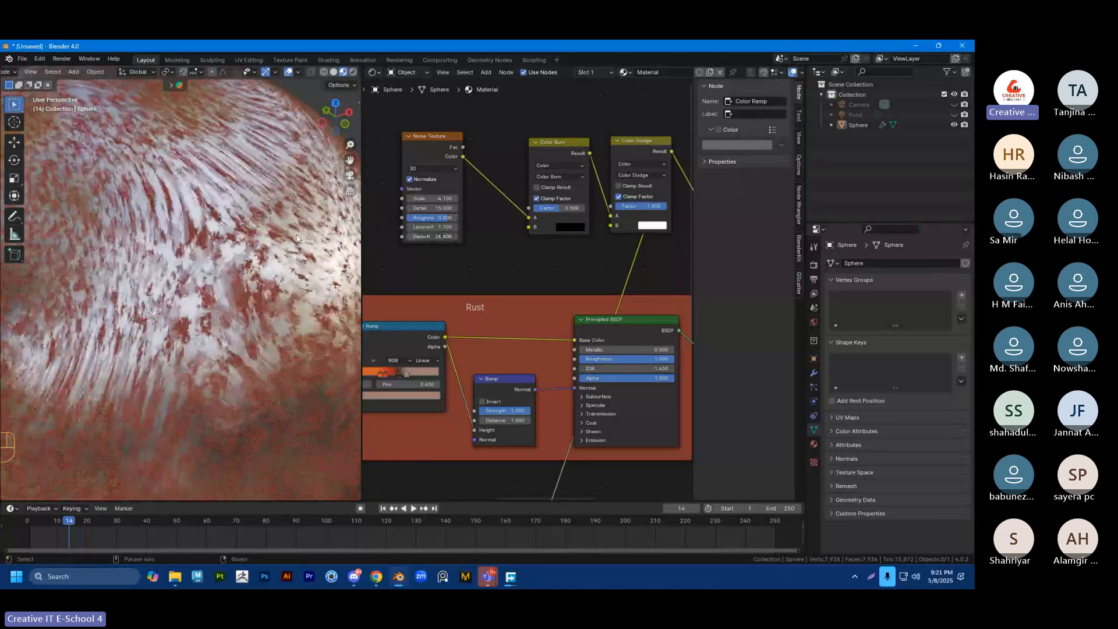
pyautogui.scroll(-4, 218, 261)
pyautogui.moveTo(444, 237); pyautogui.dragTo(344, 241)
pyautogui.hotkey('ctrl', 'z')
pyautogui.hotkey('ctrl', 'z')
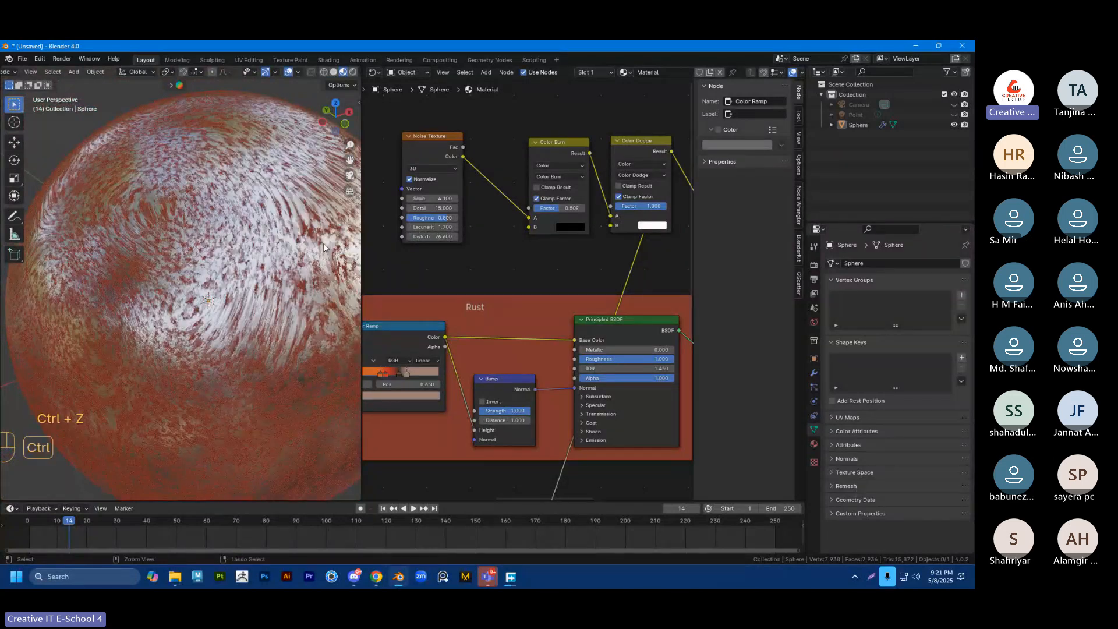
pyautogui.keyDown('shift'); pyautogui.moveTo(273, 234); pyautogui.dragTo(249, 252, button='middle'); pyautogui.keyUp('shift')
pyautogui.scroll(1, 248, 252)
pyautogui.scroll(-3, 488, 246)
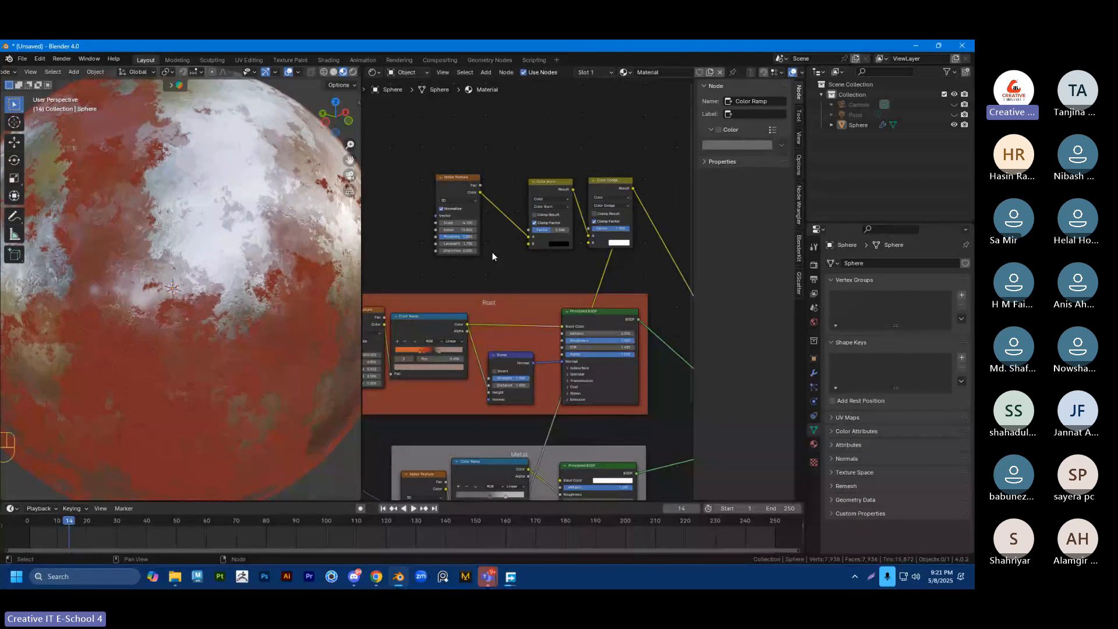
# Step: Reposition the Rust frame and the mask's Noise Texture, Color Burn and Color Dodge nodes to tidy the layout
pyautogui.scroll(-2, 491, 252)
pyautogui.moveTo(473, 281); pyautogui.dragTo(482, 281)
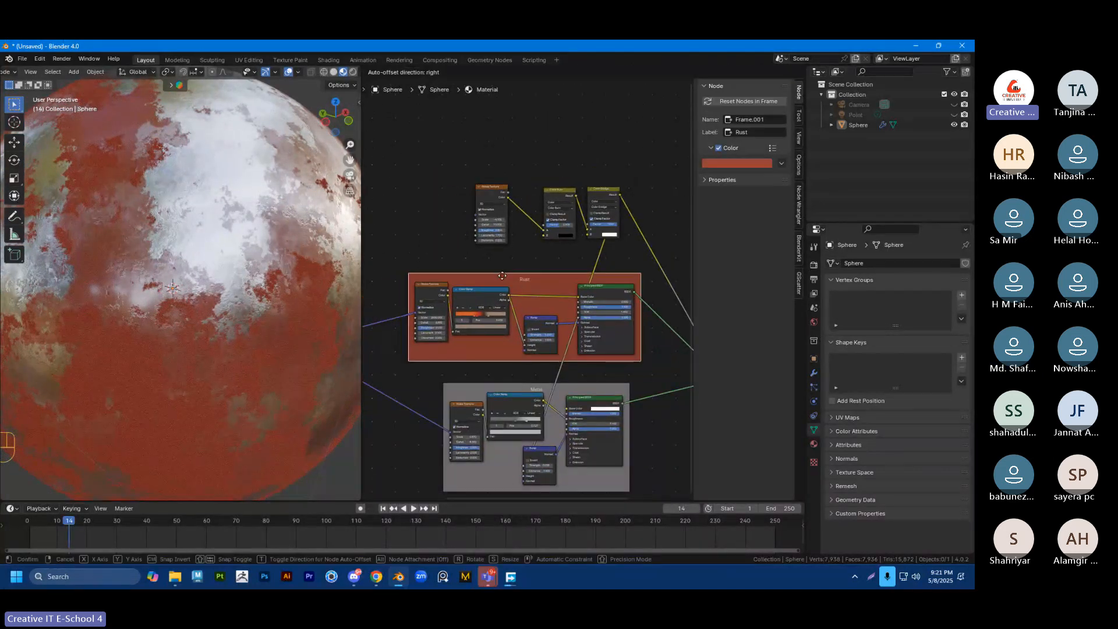
pyautogui.moveTo(476, 153); pyautogui.dragTo(600, 191)
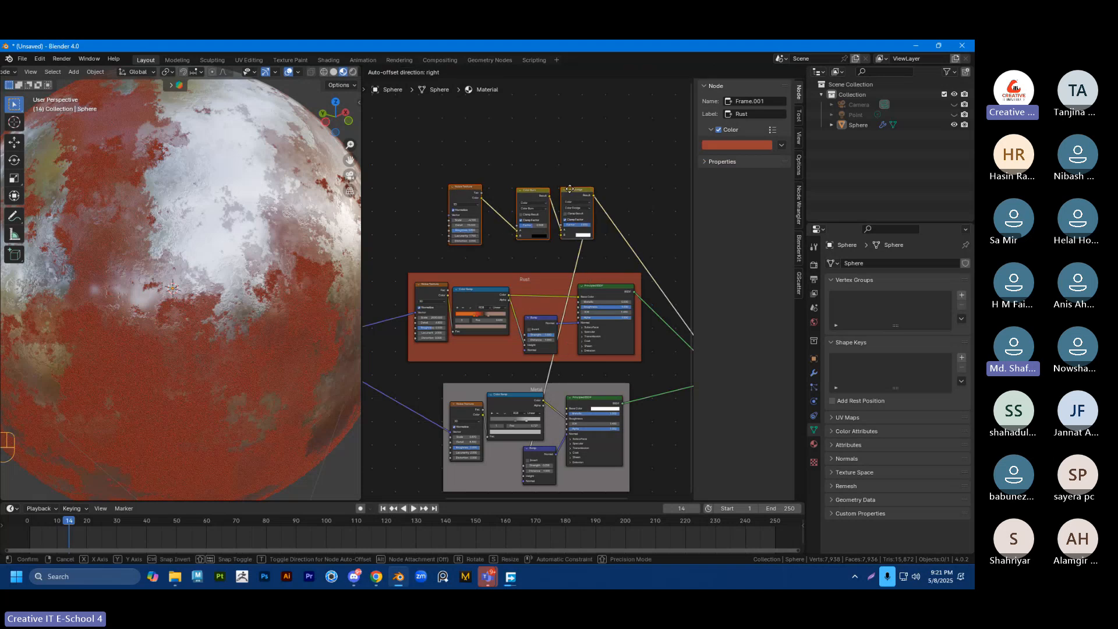
pyautogui.scroll(1, 507, 140)
pyautogui.moveTo(529, 152); pyautogui.dragTo(508, 159, button='middle')
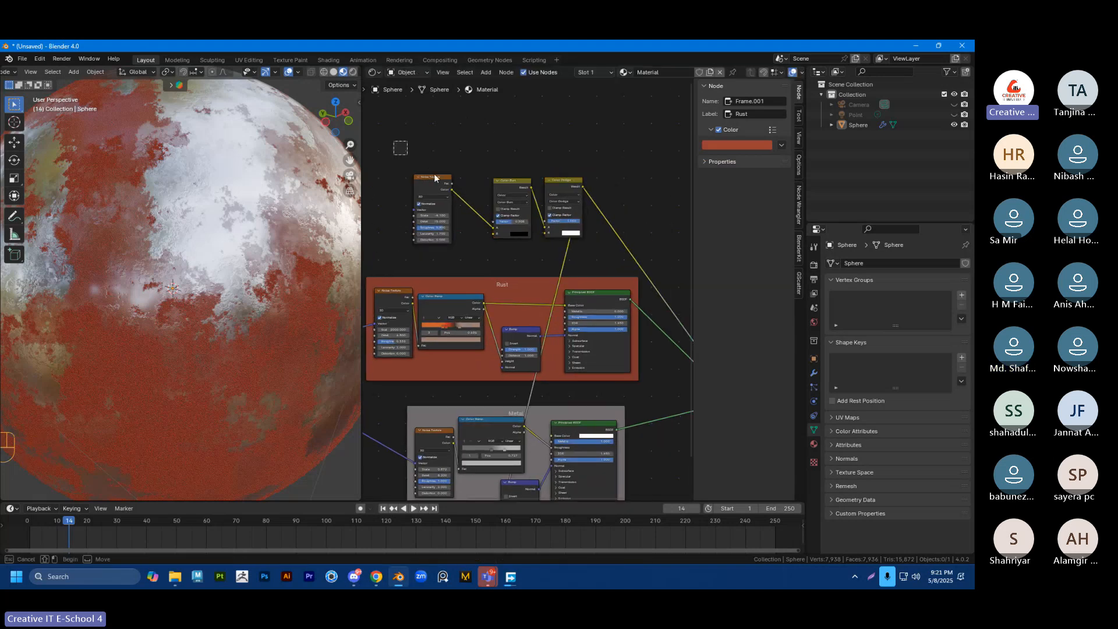
# Step: Group the mask's Noise Texture, Color Burn and Color Dodge nodes in a frame labelled "Converter"
pyautogui.moveTo(395, 142); pyautogui.dragTo(606, 252)
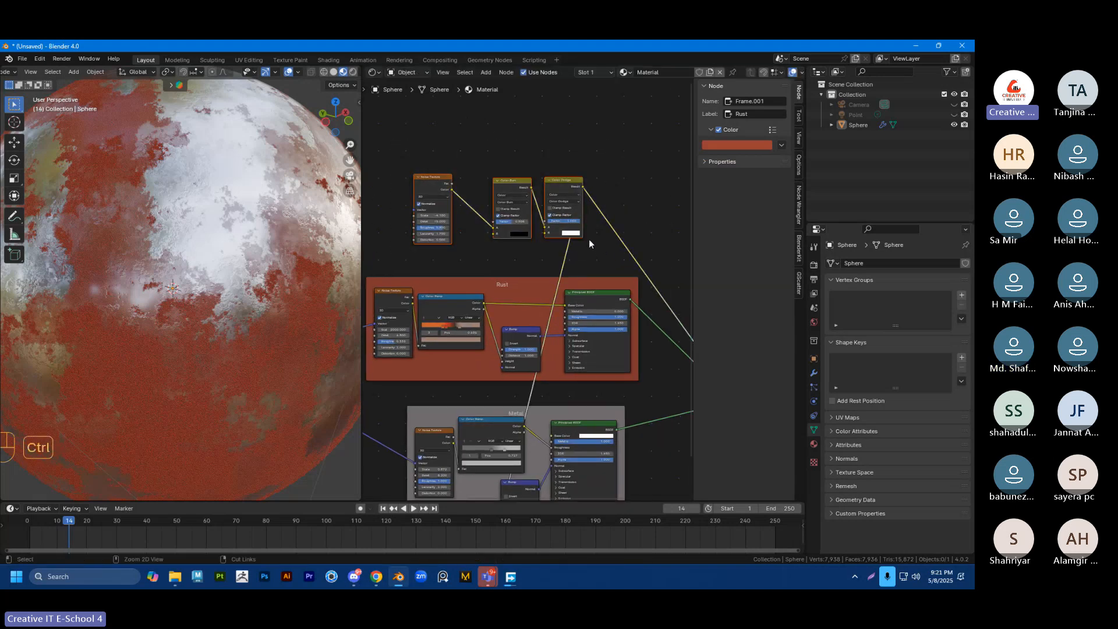
pyautogui.hotkey('ctrl', 'j')
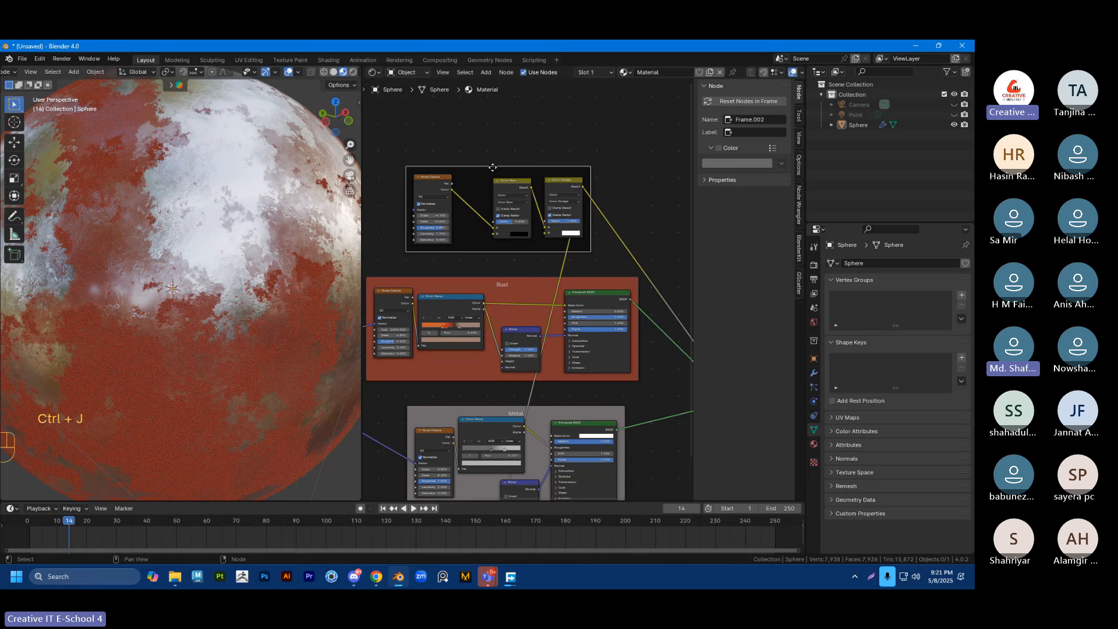
pyautogui.press('F2')
pyautogui.press('shift')
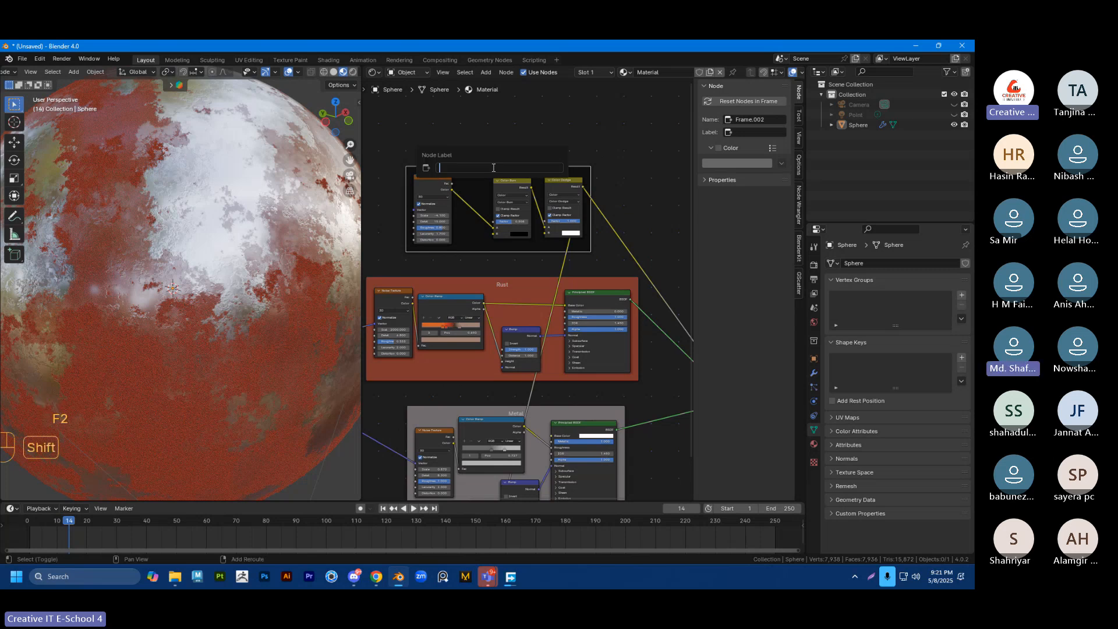
pyautogui.write('Converter')
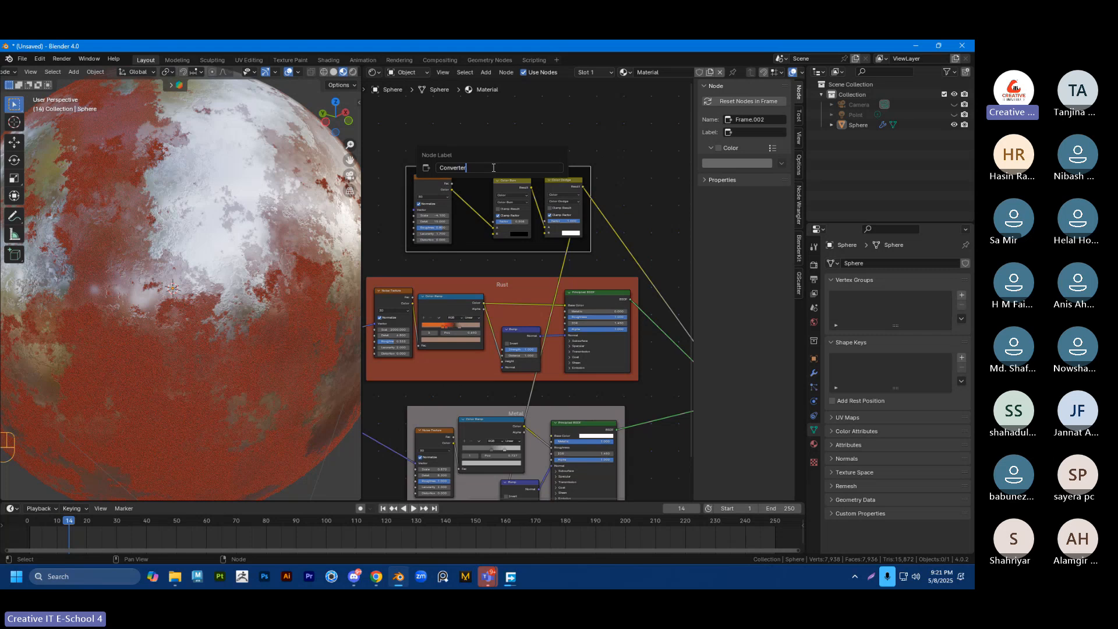
pyautogui.press('Return')
# Step: Shift the Converter frame slightly, connect the Mapping node's Vector to its Noise Texture, and check the pattern on the sphere
pyautogui.moveTo(444, 164); pyautogui.dragTo(597, 163, button='middle')
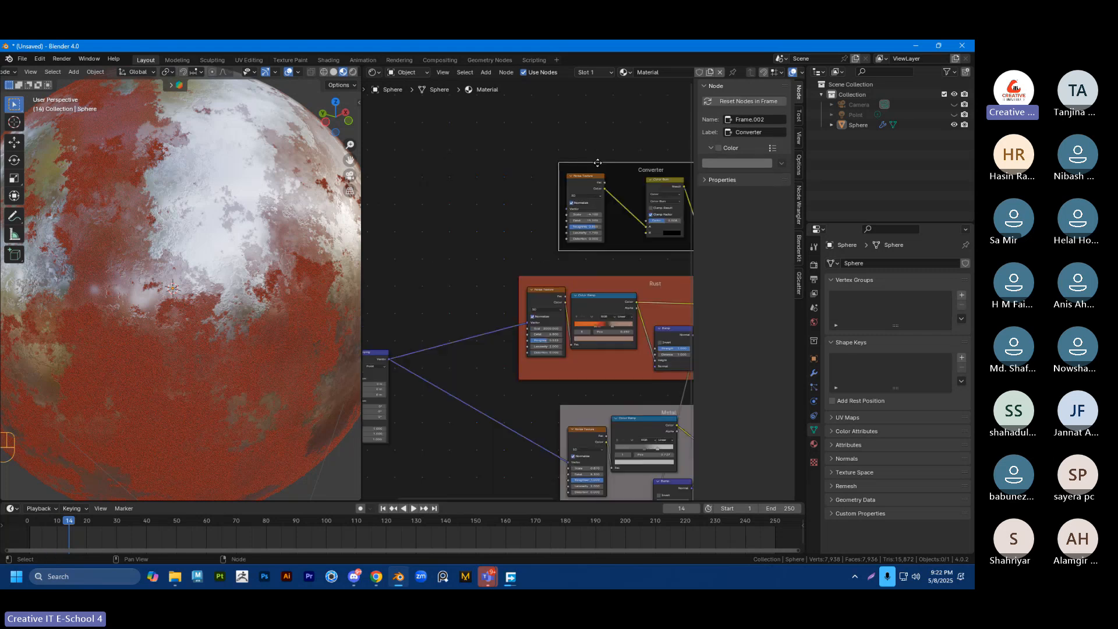
pyautogui.moveTo(597, 163); pyautogui.dragTo(582, 160)
pyautogui.moveTo(388, 360); pyautogui.dragTo(552, 207)
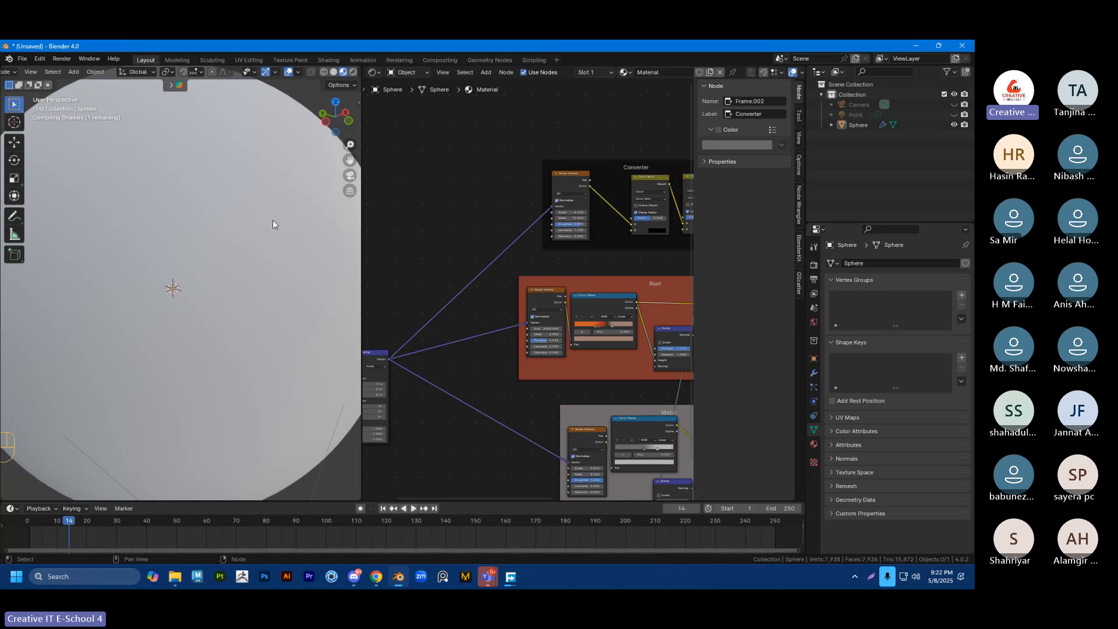
pyautogui.keyDown('shift'); pyautogui.moveTo(422, 294); pyautogui.dragTo(522, 239, button='middle'); pyautogui.keyUp('shift')
pyautogui.scroll(1, 234, 271)
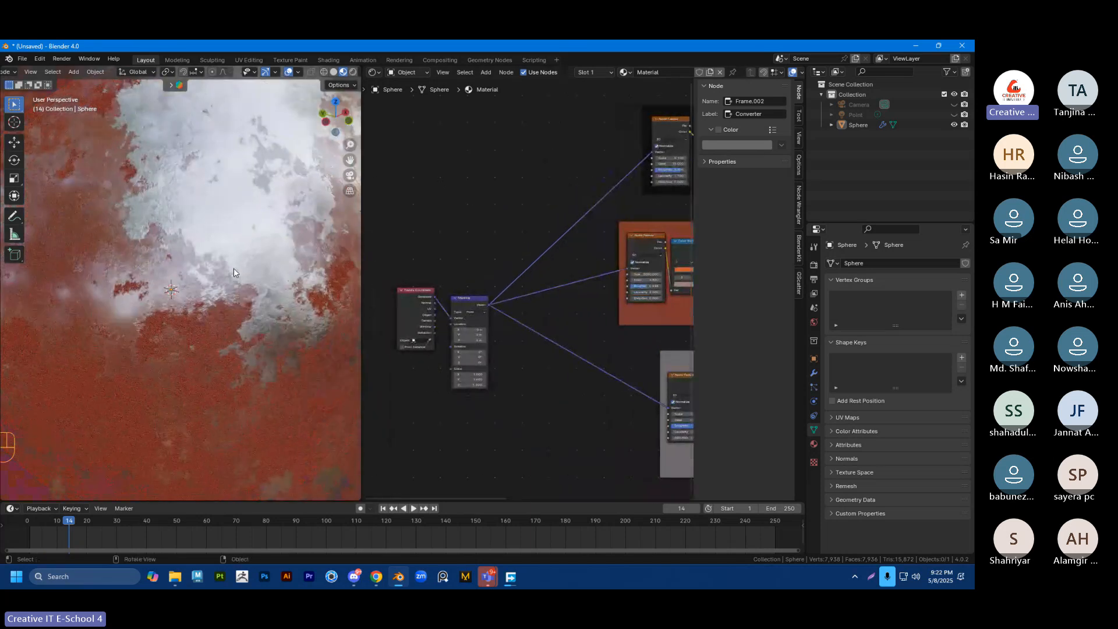
pyautogui.scroll(-1, 234, 272)
pyautogui.moveTo(234, 268)
pyautogui.mouseDown(button='middle')
pyautogui.moveTo(261, 281)
pyautogui.moveTo(275, 240)
pyautogui.moveTo(257, 267)
pyautogui.moveTo(250, 249)
pyautogui.moveTo(233, 279)
pyautogui.moveTo(255, 271)
pyautogui.mouseUp(button='middle')
pyautogui.scroll(-2, 233, 278)
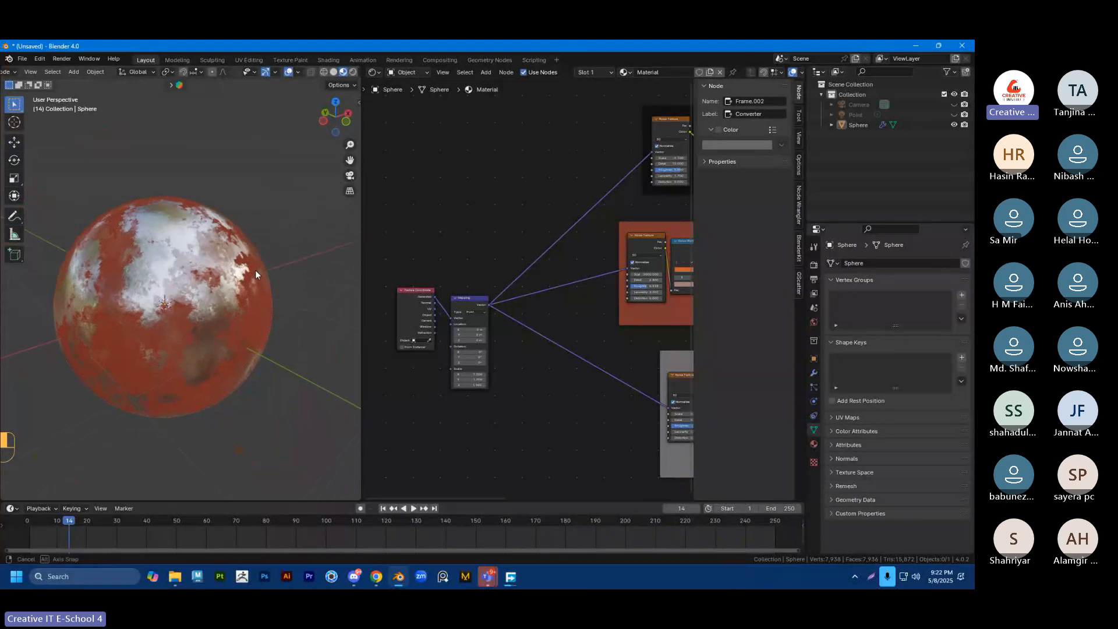
# Step: Widen the 3D viewport slightly and review the node tree from Texture Coordinate through the Converter, Rust and Metal frames
pyautogui.scroll(-1, 525, 205)
pyautogui.keyDown('shift'); pyautogui.moveTo(525, 210); pyautogui.dragTo(428, 209, button='middle'); pyautogui.keyUp('shift')
pyautogui.scroll(-2, 428, 208)
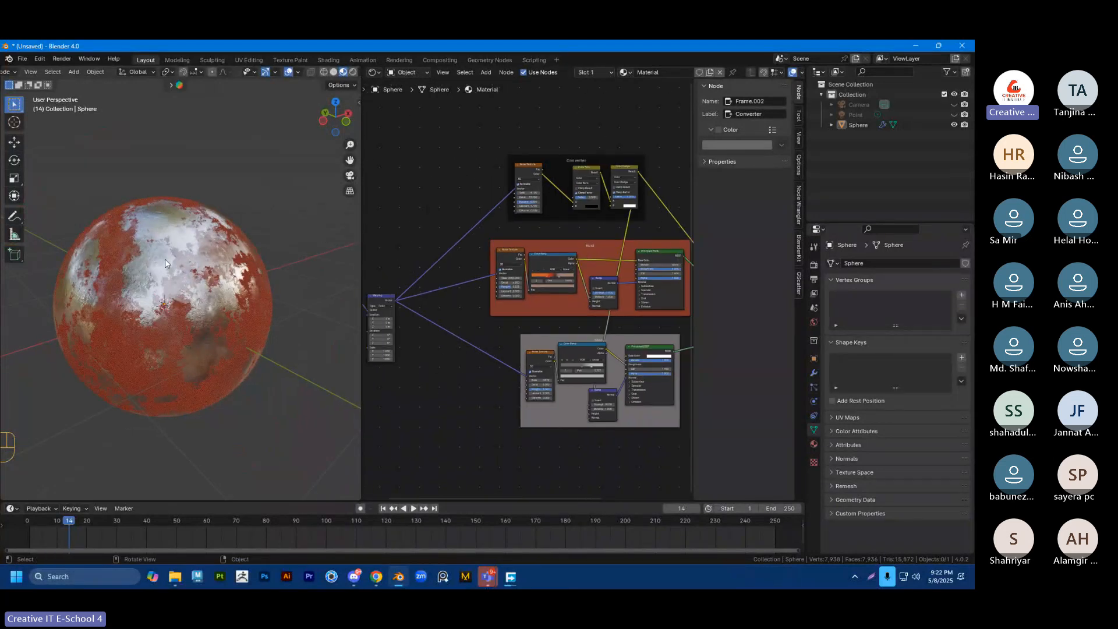
pyautogui.scroll(-2, 165, 260)
pyautogui.moveTo(362, 262); pyautogui.dragTo(369, 263)
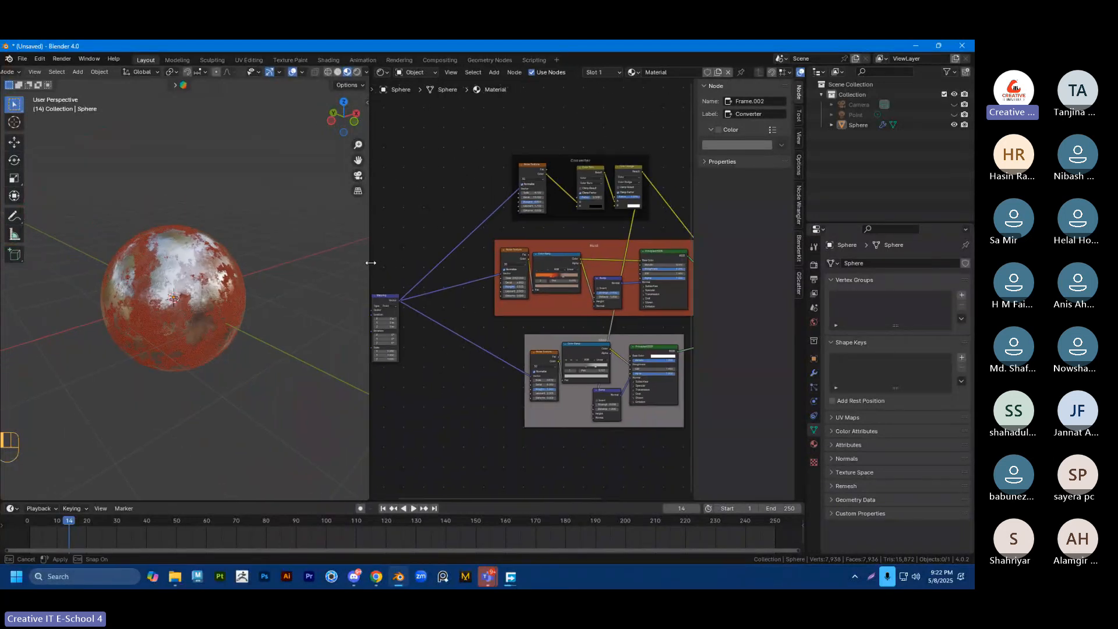
pyautogui.scroll(-1, 433, 234)
pyautogui.moveTo(433, 234); pyautogui.dragTo(471, 217, button='middle')
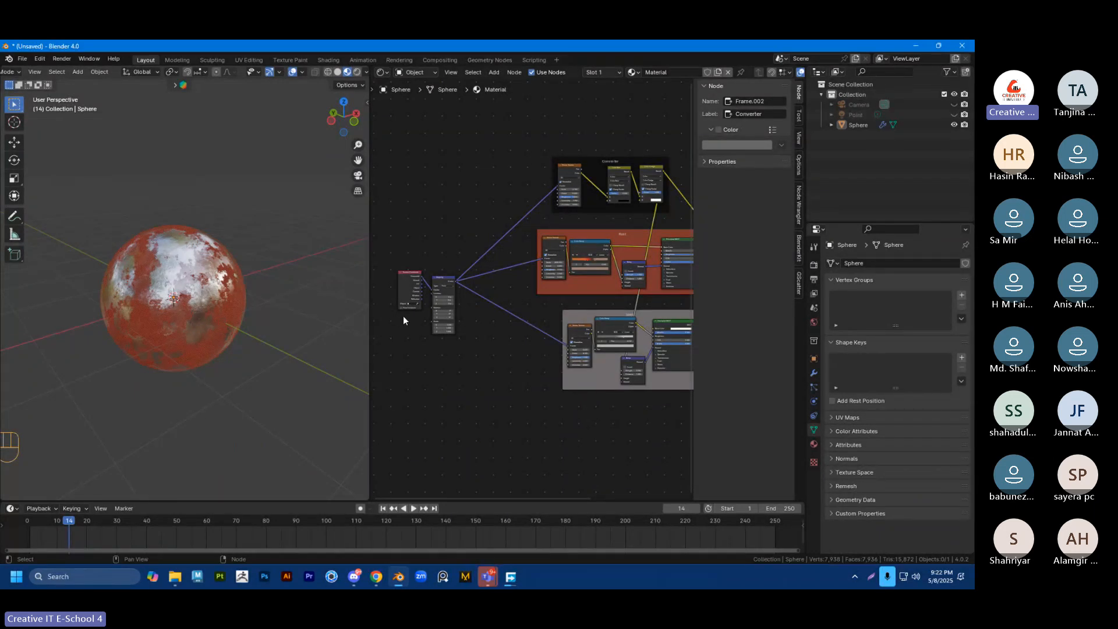
# Step: Rename the sphere's material to "Rusty metal"
pyautogui.scroll(-3, 506, 225)
pyautogui.keyDown('shift'); pyautogui.moveTo(471, 198); pyautogui.dragTo(405, 198, button='middle'); pyautogui.keyUp('shift')
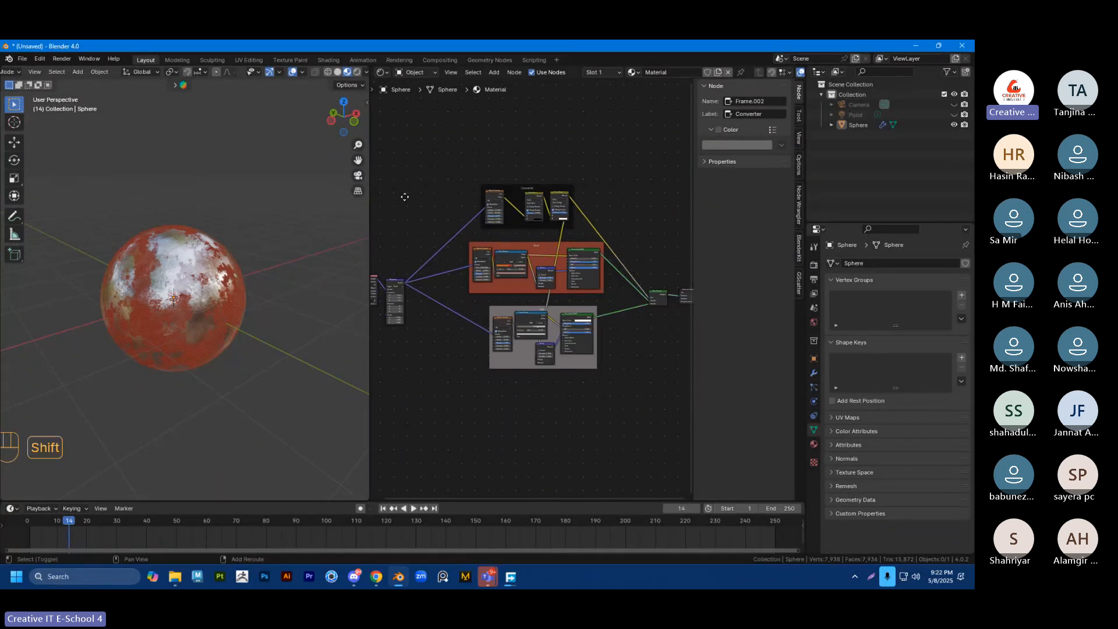
pyautogui.moveTo(240, 232); pyautogui.dragTo(249, 236, button='middle')
pyautogui.scroll(-2, 249, 239)
pyautogui.keyDown('shift'); pyautogui.moveTo(226, 288); pyautogui.dragTo(281, 269, button='middle'); pyautogui.keyUp('shift')
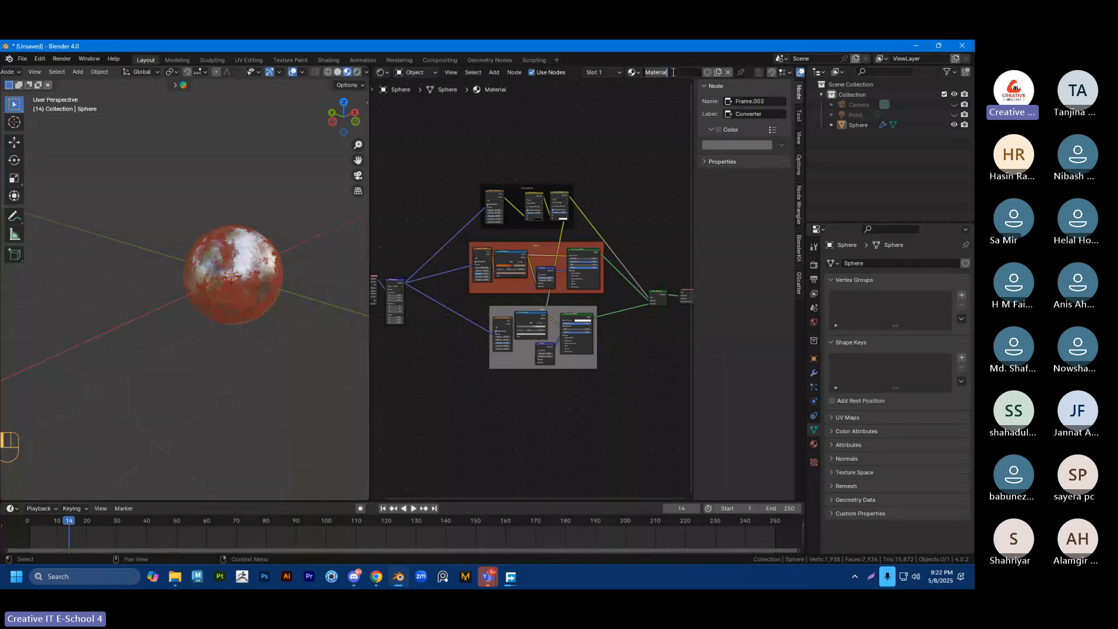
pyautogui.press('BackSpace')
pyautogui.write('Rusty metal')
pyautogui.press('Return')
# Step: Add a monkey mesh beside the sphere, scaled up about 1.62 times
pyautogui.moveTo(299, 177); pyautogui.dragTo(280, 230, button='middle')
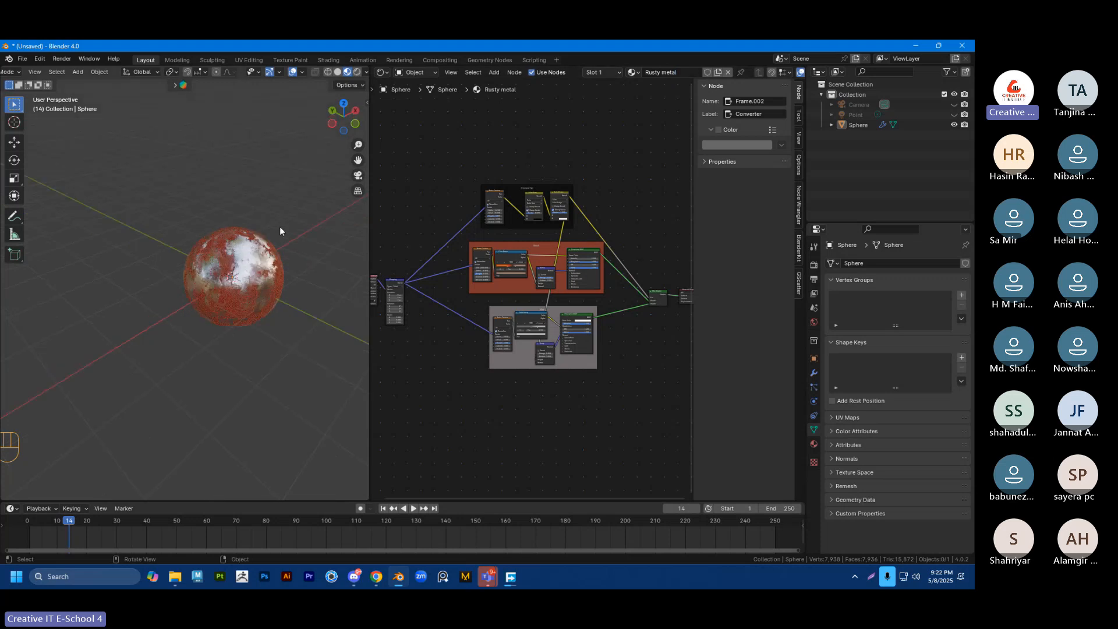
pyautogui.hotkey('shift', 'a')
pyautogui.moveTo(257, 239)
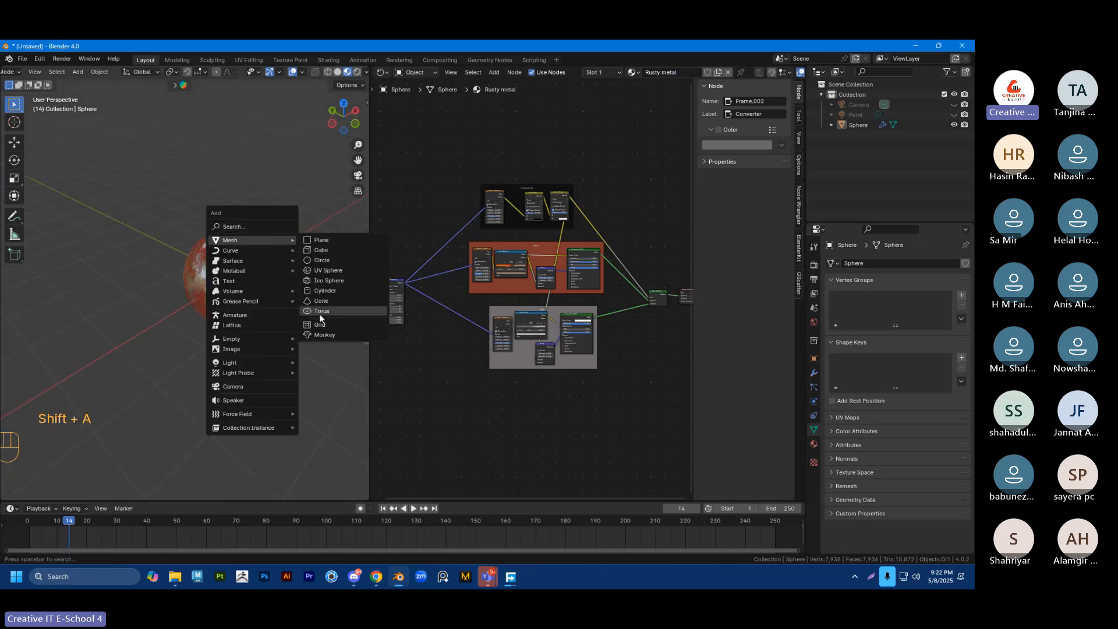
pyautogui.click(320, 334)
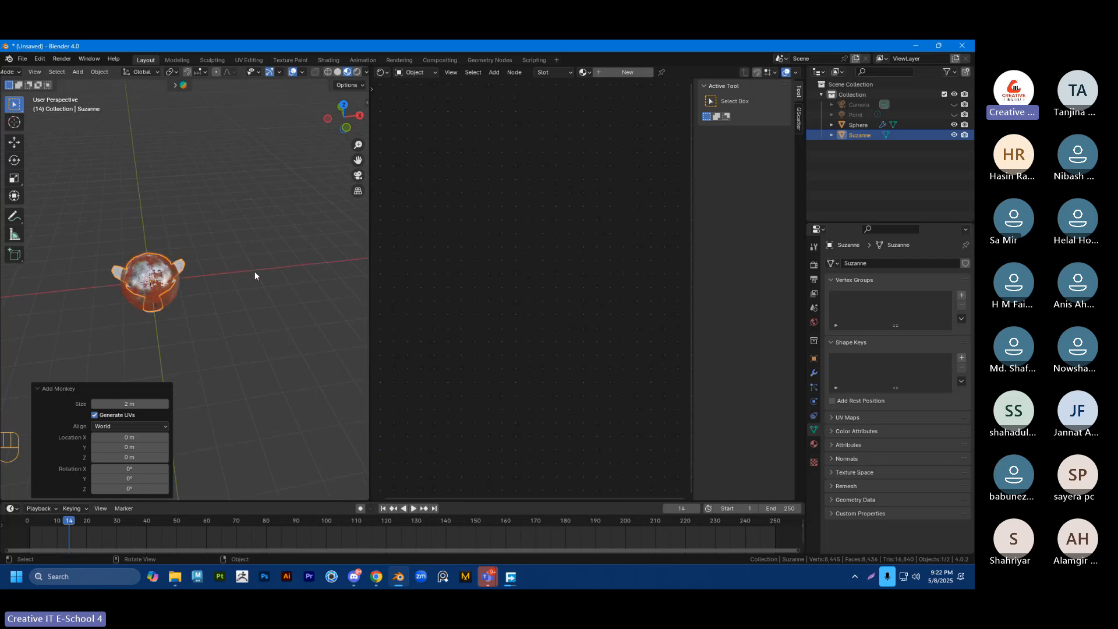
pyautogui.press('s')
pyautogui.click(318, 291)
pyautogui.press('g')
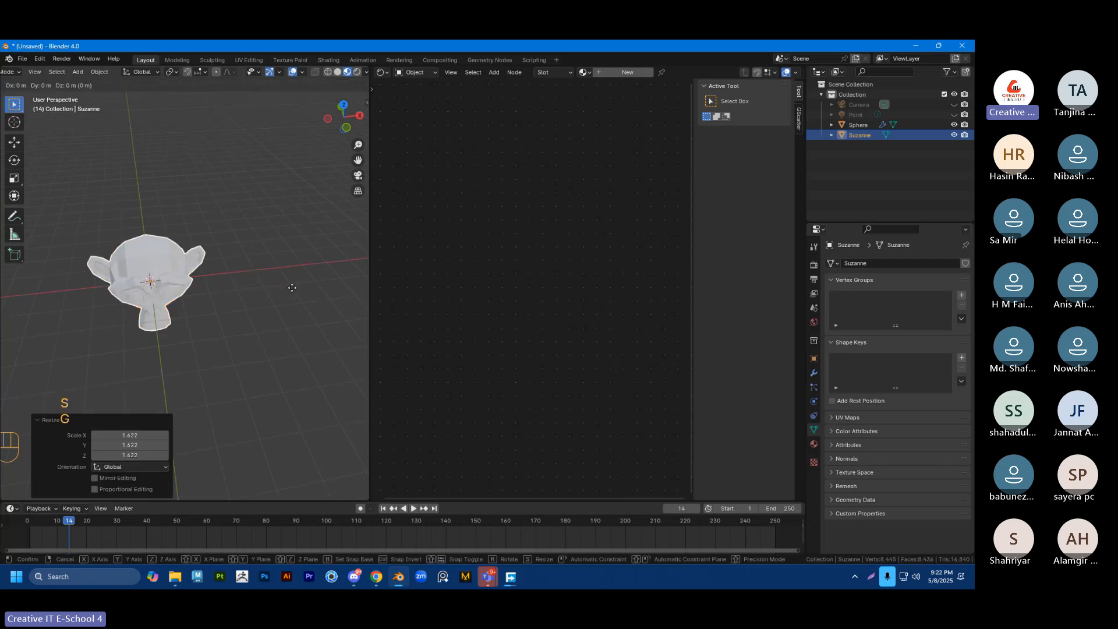
pyautogui.click(18, 278)
# Step: Shade the monkey smooth and give it a level 2 Subdivision Surface modifier
pyautogui.rightClick(237, 264)
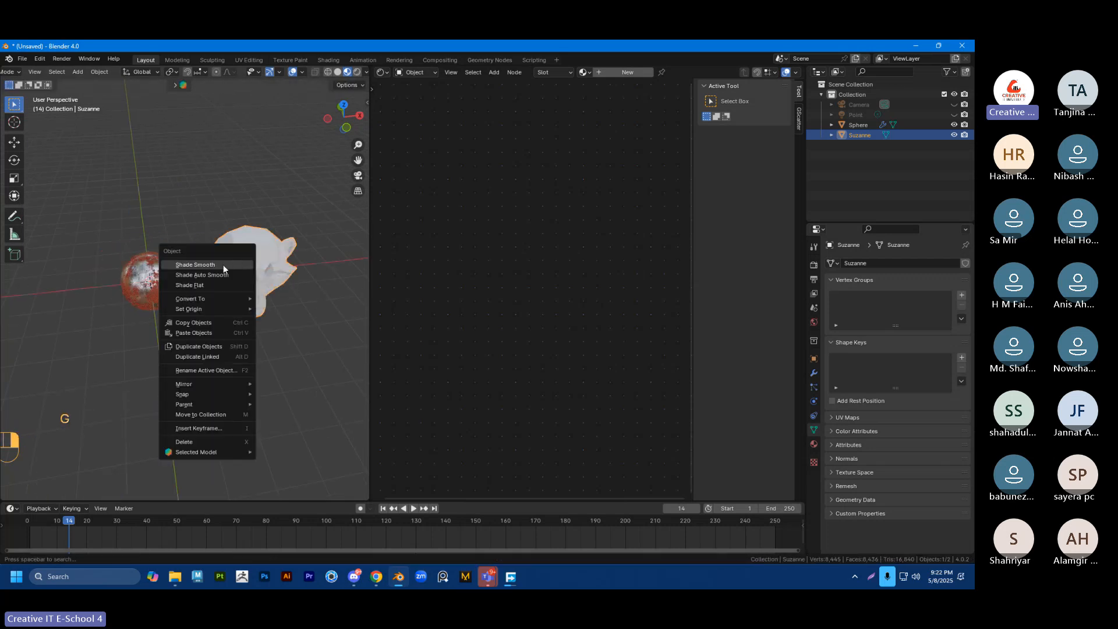
pyautogui.click(223, 264)
pyautogui.hotkey('ctrl', '2')
pyautogui.click(224, 274)
pyautogui.scroll(2, 224, 274)
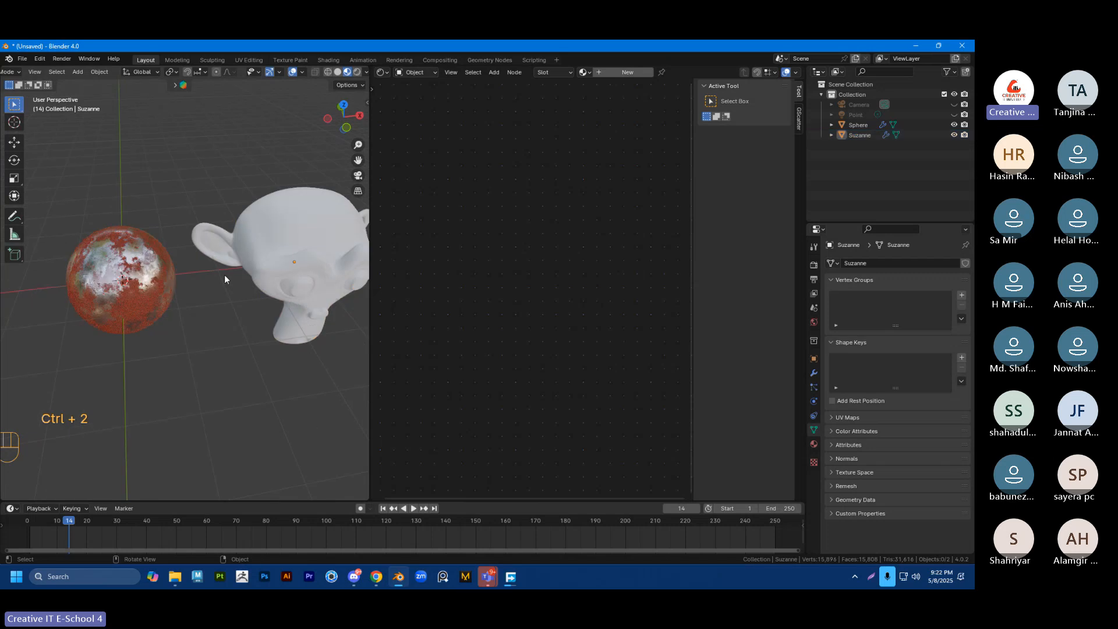
# Step: Assign the existing Rusty metal material to the monkey
pyautogui.moveTo(225, 280); pyautogui.dragTo(257, 247, button='middle')
pyautogui.click(257, 246)
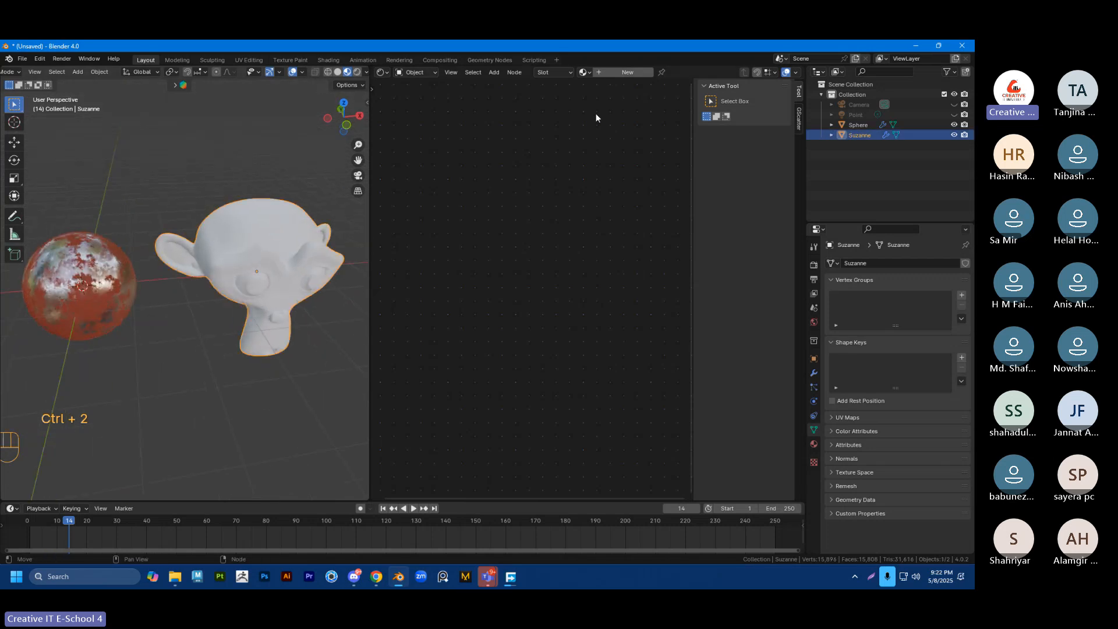
pyautogui.click(584, 72)
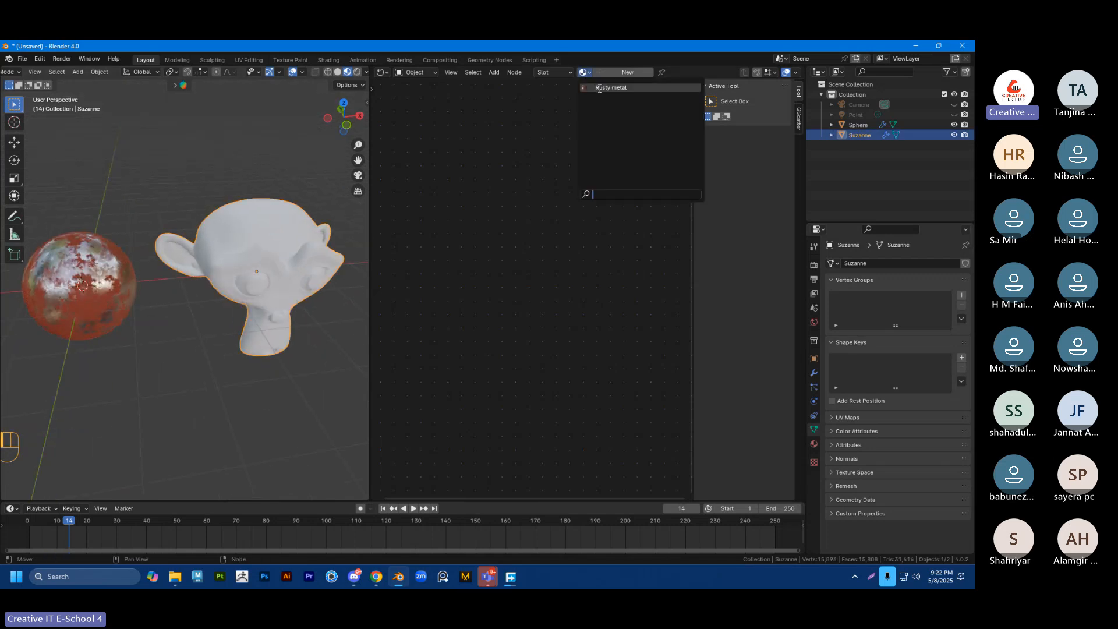
pyautogui.click(600, 89)
pyautogui.click(253, 165)
# Step: Examine the rust and metal surface detail on the monkey up close, including the bumps and patch edges
pyautogui.scroll(3, 253, 169)
pyautogui.keyDown('shift'); pyautogui.moveTo(250, 220); pyautogui.dragTo(245, 312, button='middle'); pyautogui.keyUp('shift')
pyautogui.scroll(4, 312, 288)
pyautogui.scroll(4, 263, 293)
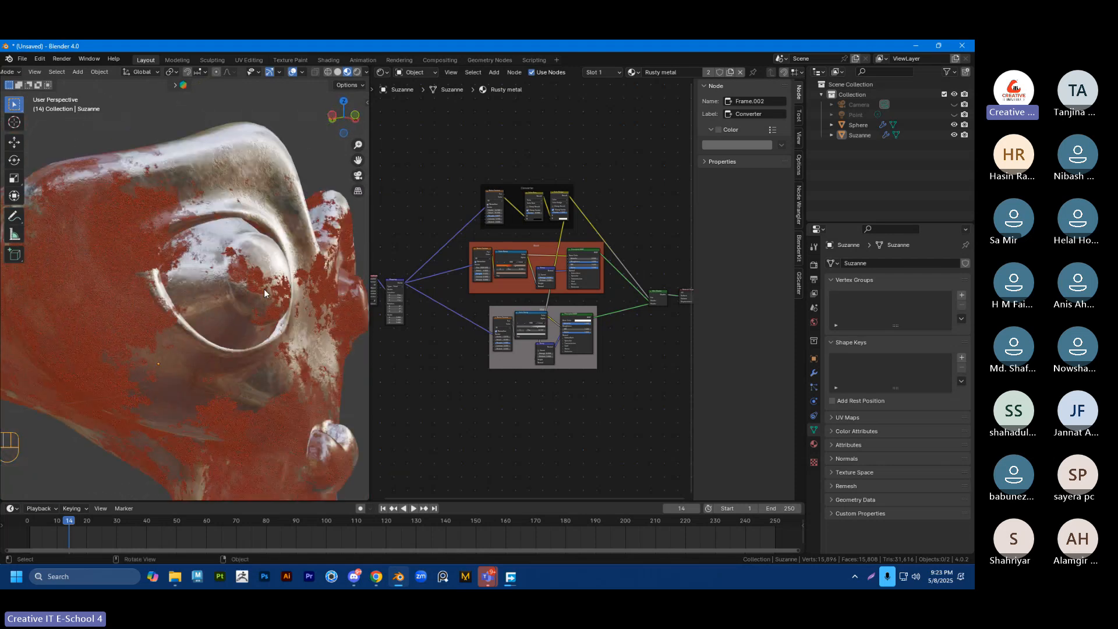
pyautogui.scroll(4, 264, 290)
pyautogui.moveTo(236, 267)
pyautogui.keyDown('ctrl'); pyautogui.mouseDown(button='middle')
pyautogui.moveTo(227, 258)
pyautogui.moveTo(222, 295)
pyautogui.moveTo(212, 228)
pyautogui.moveTo(226, 235)
pyautogui.moveTo(223, 262)
pyautogui.mouseUp(button='middle'); pyautogui.keyUp('ctrl')
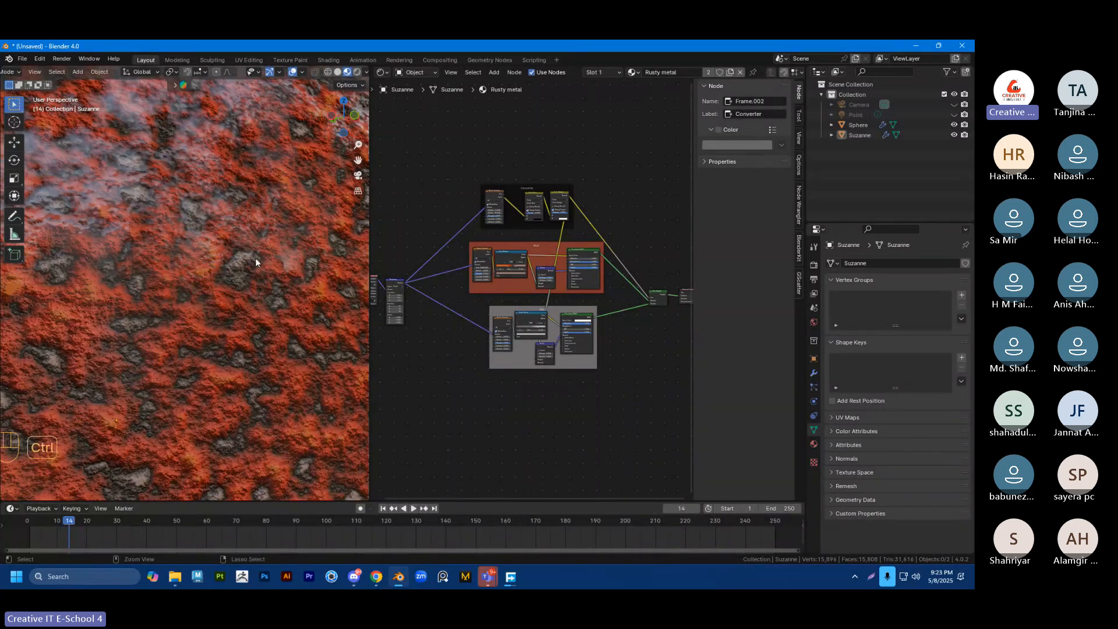
pyautogui.keyDown('ctrl'); pyautogui.moveTo(255, 257); pyautogui.dragTo(259, 292, button='middle'); pyautogui.keyUp('ctrl')
# Step: Delete the monkey and select the sphere again to bring back its node tree
pyautogui.click(259, 292)
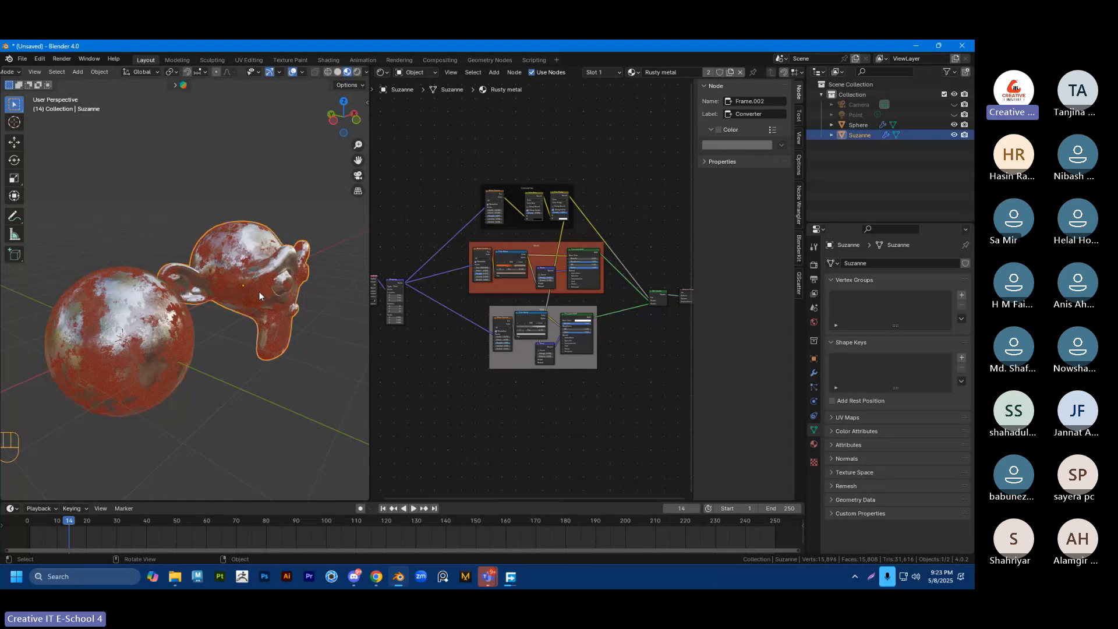
pyautogui.press('Delete')
pyautogui.keyDown('shift'); pyautogui.moveTo(186, 319); pyautogui.dragTo(236, 304, button='middle'); pyautogui.keyUp('shift')
pyautogui.scroll(3, 256, 297)
pyautogui.click(257, 296)
pyautogui.scroll(5, 460, 227)
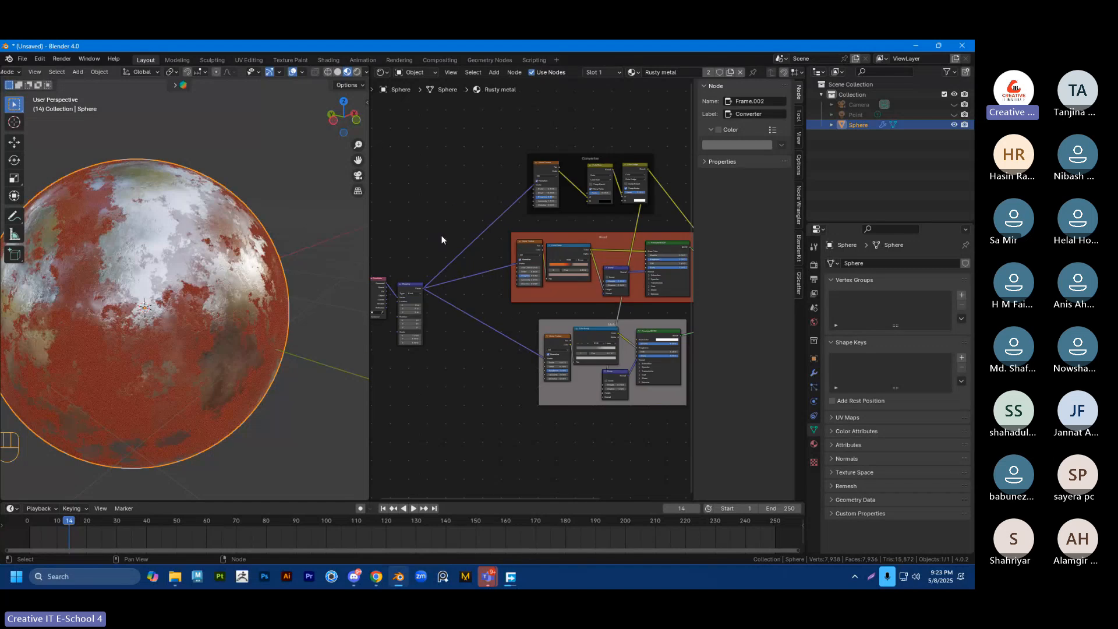
# Step: Combine the Converter, Rust and Metal frames with all their nodes into one node group
pyautogui.keyDown('shift'); pyautogui.moveTo(452, 204); pyautogui.dragTo(448, 205, button='middle'); pyautogui.keyUp('shift')
pyautogui.keyDown('shift'); pyautogui.moveTo(410, 260); pyautogui.dragTo(519, 239, button='middle'); pyautogui.keyUp('shift')
pyautogui.moveTo(416, 221); pyautogui.dragTo(404, 265)
pyautogui.click(550, 255)
pyautogui.keyDown('shift'); pyautogui.moveTo(556, 254); pyautogui.dragTo(445, 290, button='middle'); pyautogui.keyUp('shift')
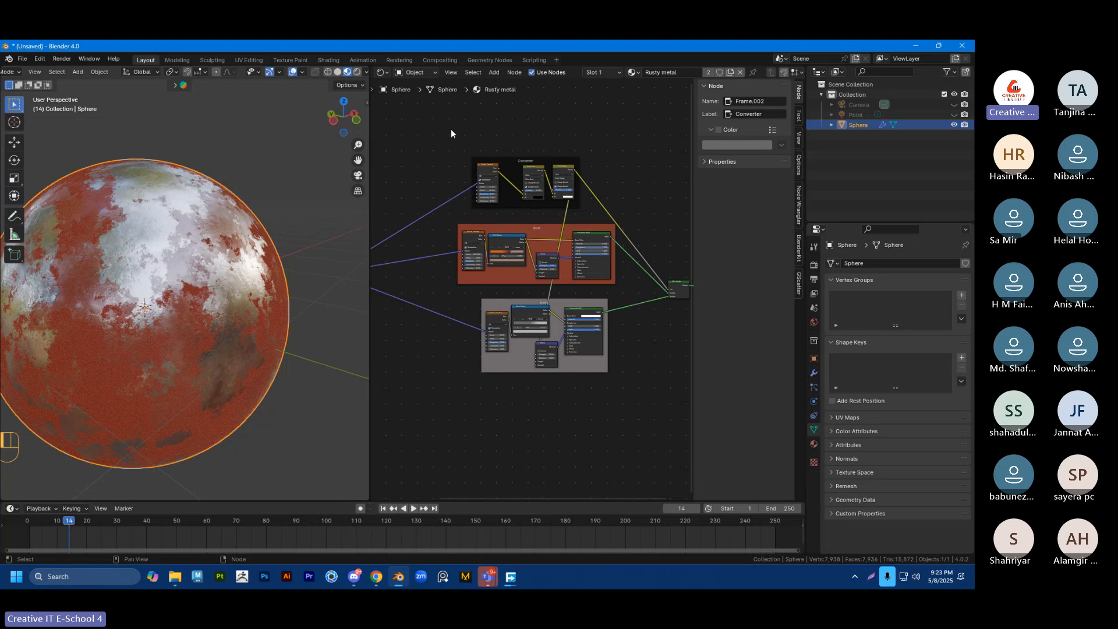
pyautogui.moveTo(443, 128); pyautogui.dragTo(641, 414)
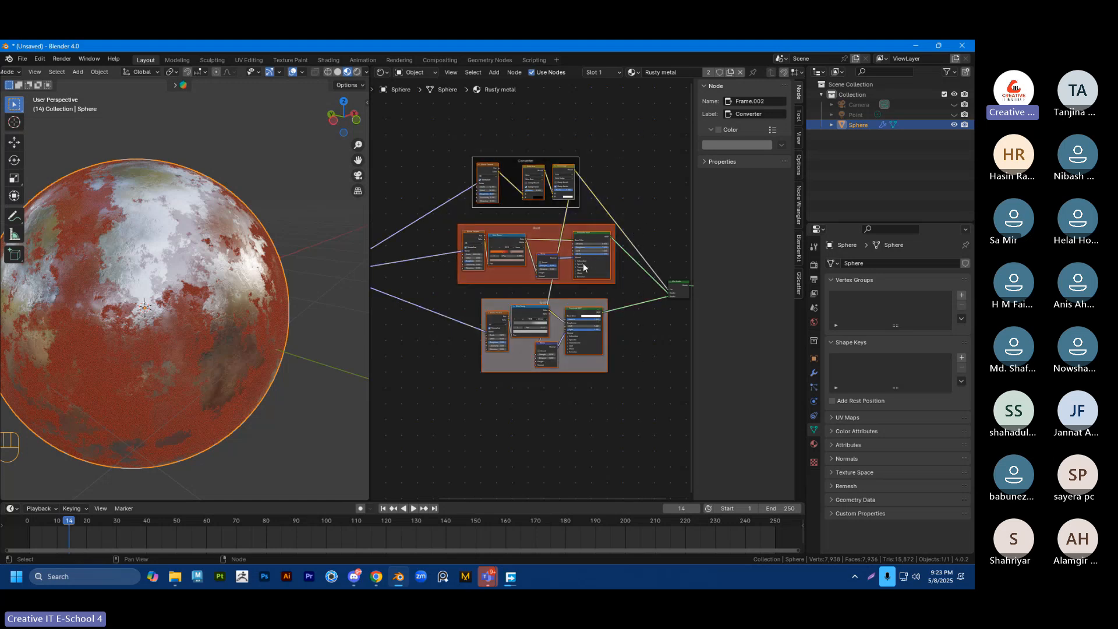
pyautogui.hotkey('ctrl', 'g')
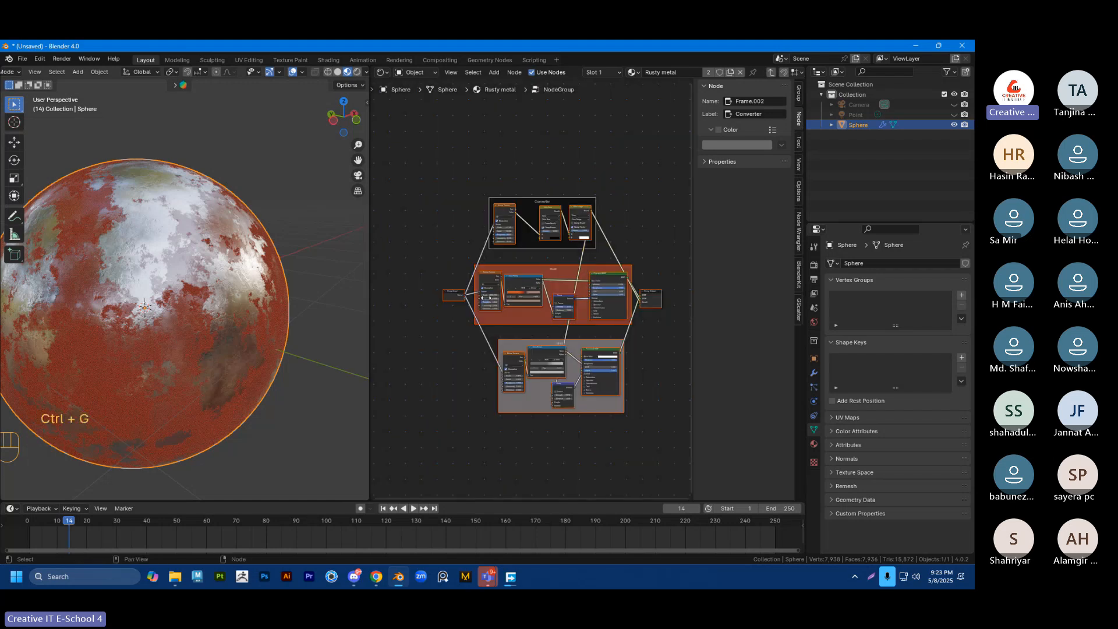
# Step: Inside the node group, move the Group Input and Group Output nodes farther away from the frames
pyautogui.scroll(3, 428, 267)
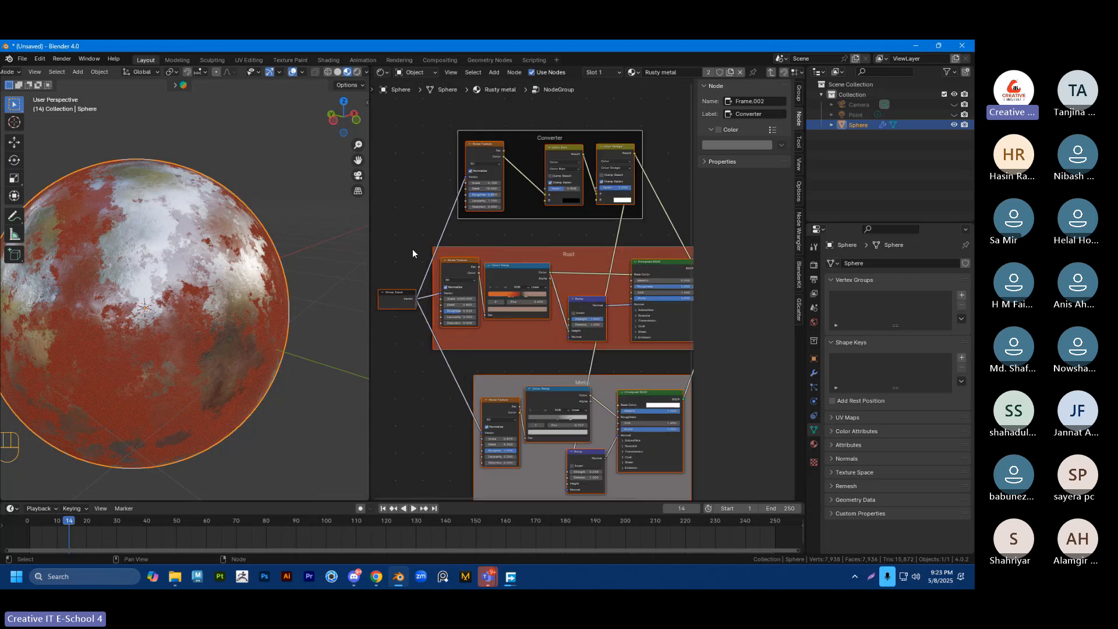
pyautogui.moveTo(467, 272); pyautogui.dragTo(451, 268, button='middle')
pyautogui.click(445, 273)
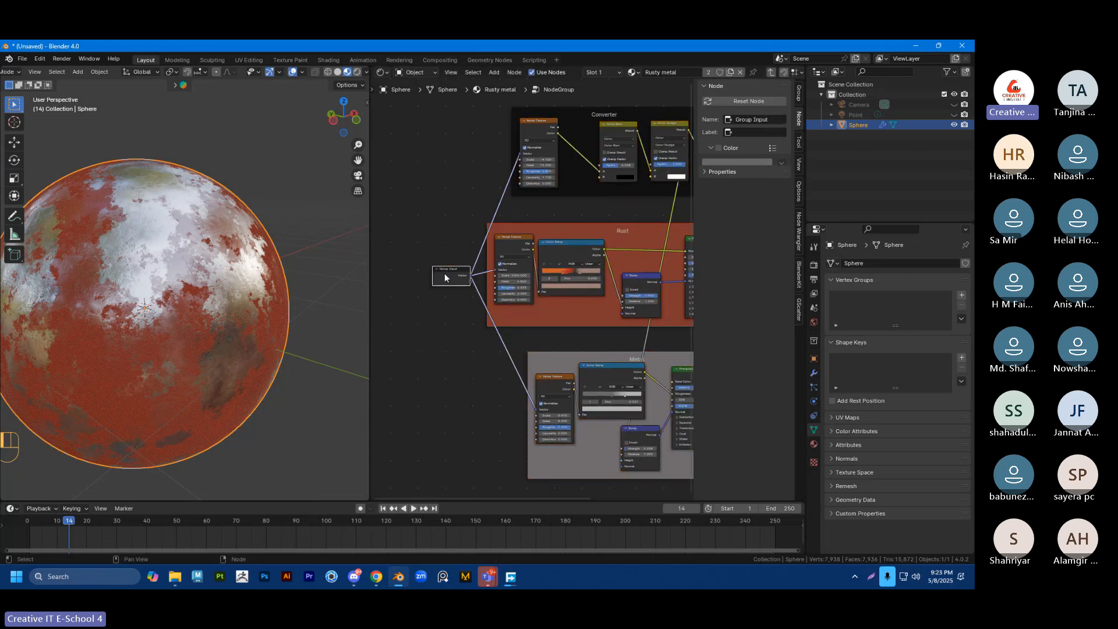
pyautogui.moveTo(449, 271); pyautogui.dragTo(381, 271)
pyautogui.scroll(3, 444, 267)
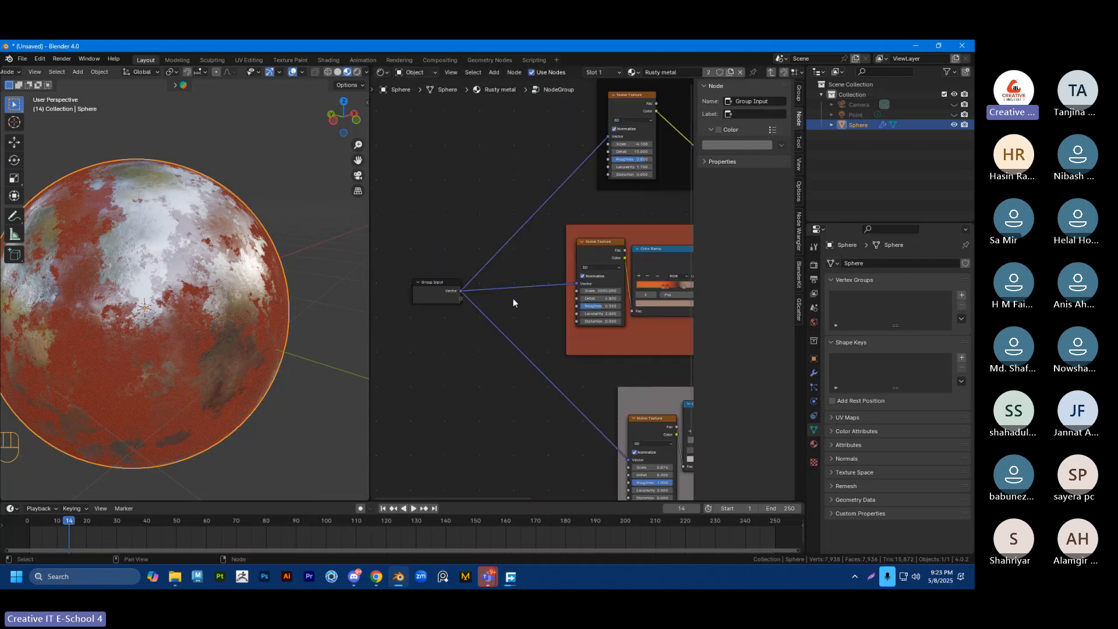
pyautogui.scroll(-5, 407, 287)
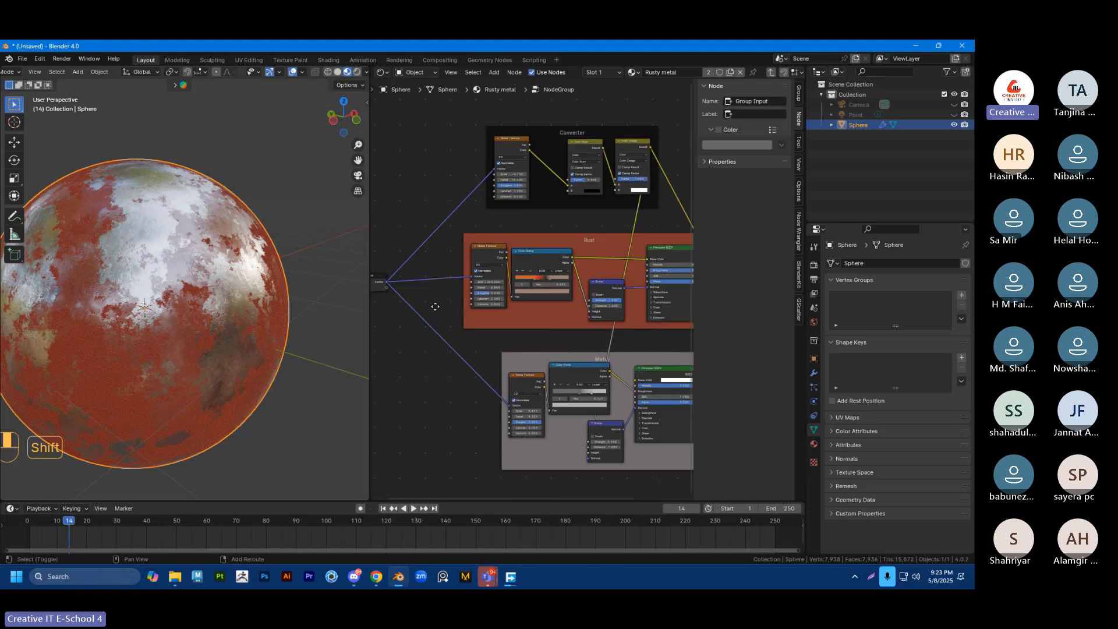
pyautogui.click(580, 286)
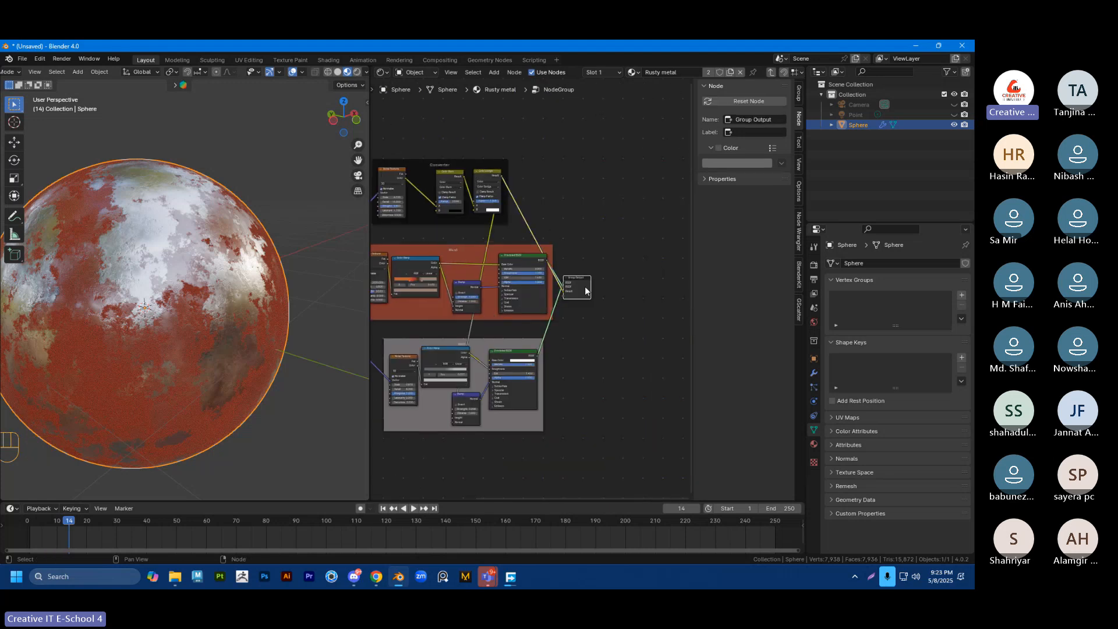
pyautogui.moveTo(585, 287); pyautogui.dragTo(627, 286)
pyautogui.click(621, 257)
pyautogui.keyDown('shift'); pyautogui.moveTo(589, 266); pyautogui.dragTo(670, 256, button='middle'); pyautogui.keyUp('shift')
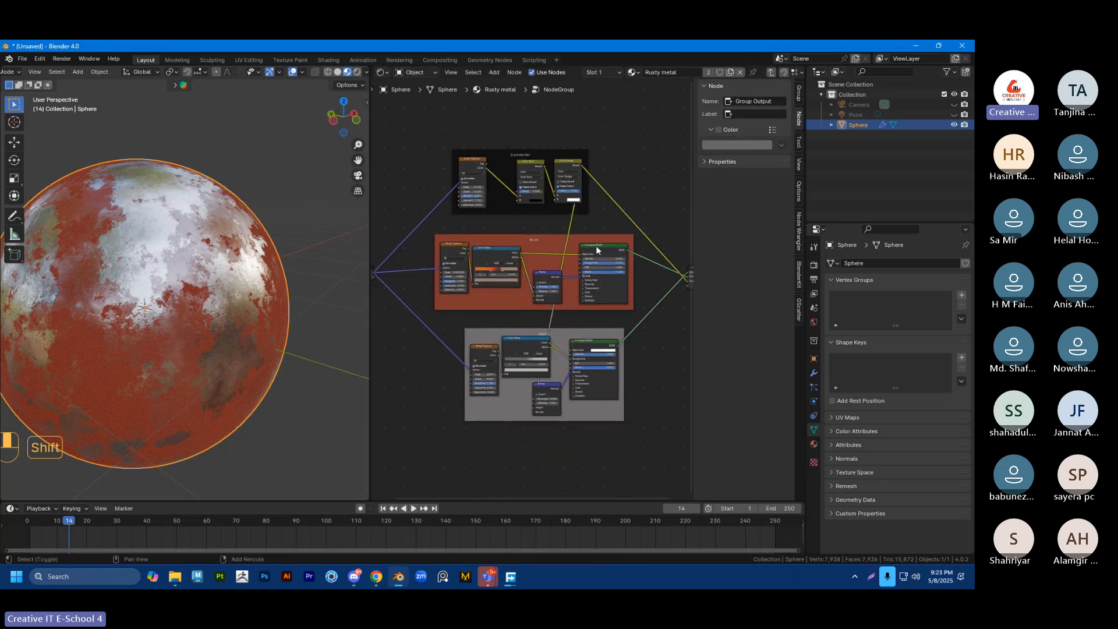
# Step: Leave the node group and move the Mix Shader and Material Output nodes closer to the group node
pyautogui.press('Tab')
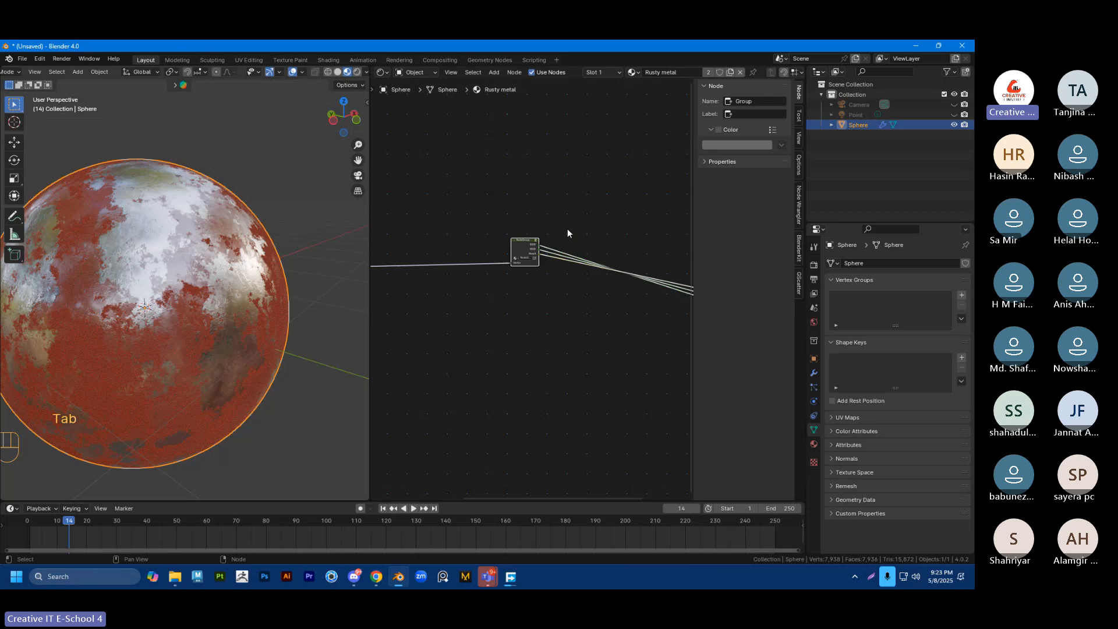
pyautogui.scroll(-4, 559, 260)
pyautogui.keyDown('shift'); pyautogui.moveTo(591, 290); pyautogui.dragTo(550, 278, button='middle'); pyautogui.keyUp('shift')
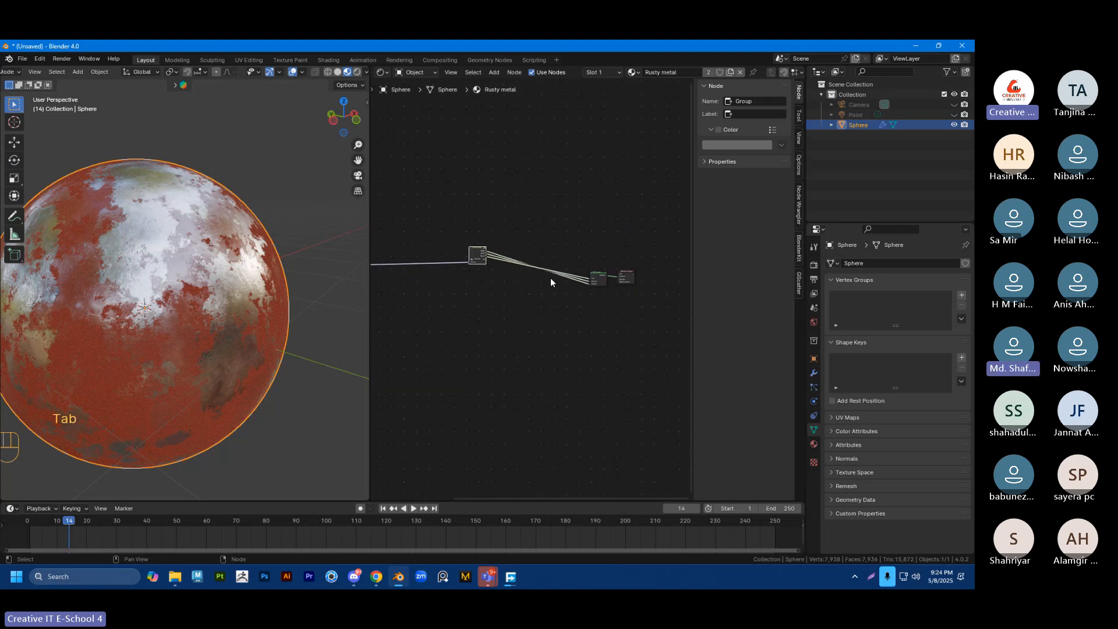
pyautogui.scroll(1, 551, 278)
pyautogui.moveTo(583, 235); pyautogui.dragTo(638, 286)
pyautogui.moveTo(634, 270); pyautogui.dragTo(556, 245)
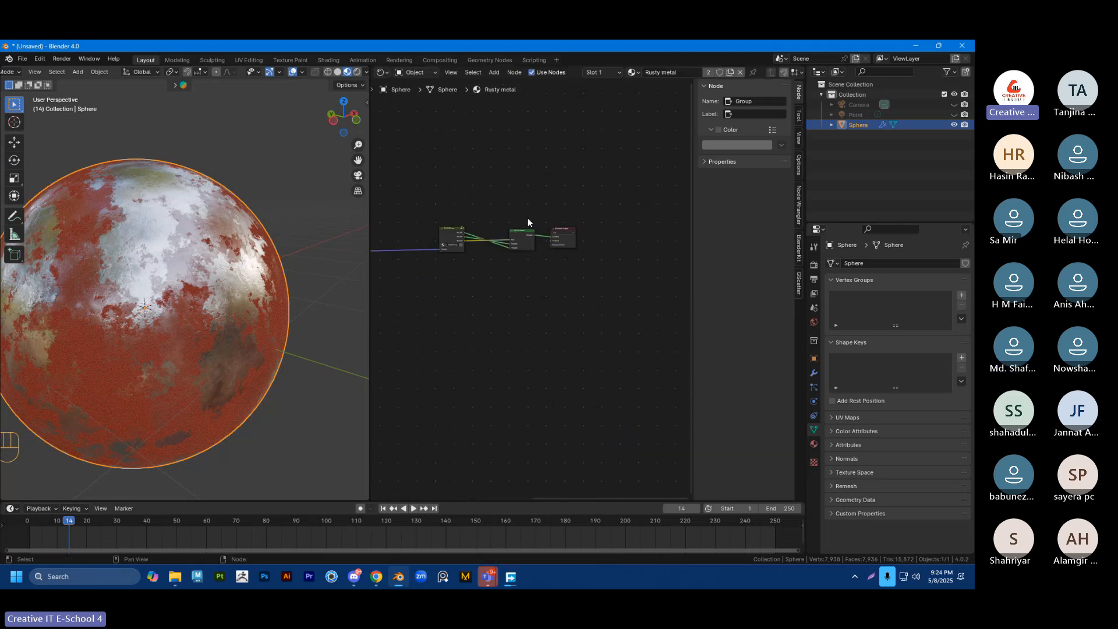
# Step: Move the Texture Coordinate and Mapping nodes closer to the group node
pyautogui.scroll(5, 527, 218)
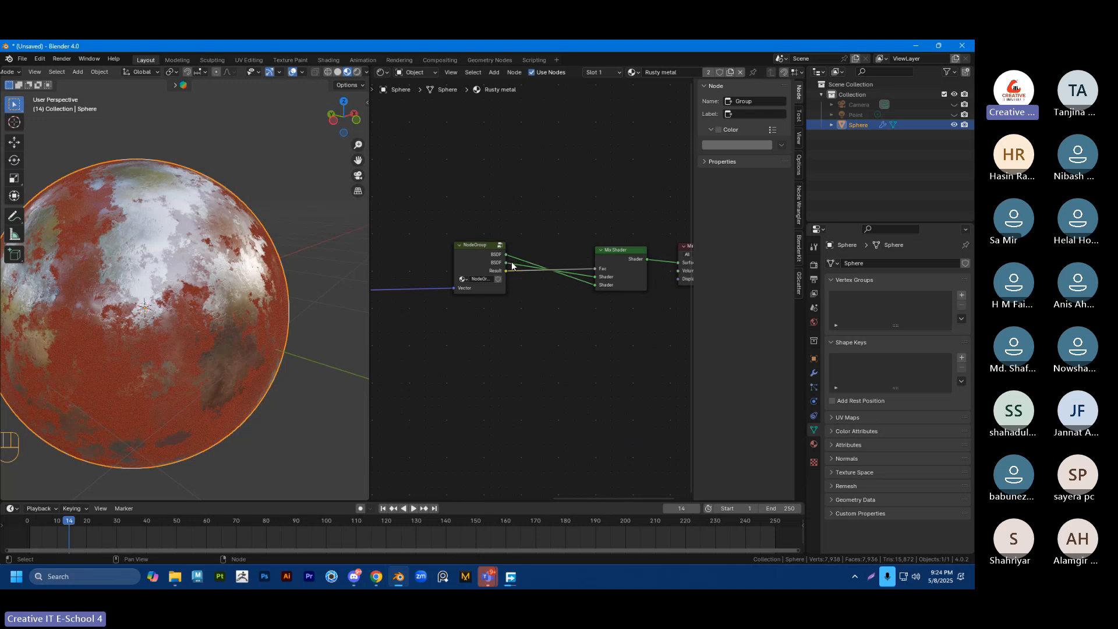
pyautogui.keyDown('shift'); pyautogui.moveTo(407, 260); pyautogui.dragTo(666, 257, button='middle'); pyautogui.keyUp('shift')
pyautogui.scroll(-6, 433, 267)
pyautogui.scroll(-4, 393, 275)
pyautogui.keyDown('shift'); pyautogui.moveTo(393, 274); pyautogui.dragTo(393, 232, button='middle'); pyautogui.keyUp('shift')
pyautogui.scroll(2, 455, 263)
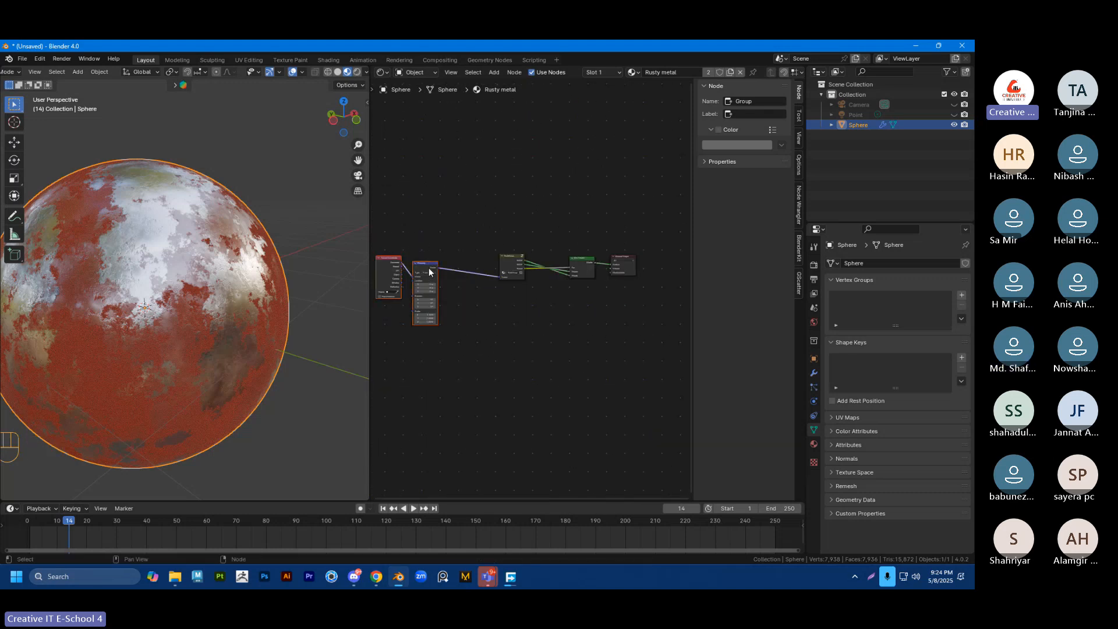
pyautogui.moveTo(430, 268); pyautogui.dragTo(471, 269)
pyautogui.click(494, 265)
# Step: Review the compact node chain from Mapping through the group node and Mix Shader to Material Output, plus the sphere's surface
pyautogui.scroll(8, 494, 264)
pyautogui.keyDown('shift'); pyautogui.moveTo(450, 274); pyautogui.dragTo(495, 284, button='middle'); pyautogui.keyUp('shift')
pyautogui.scroll(2, 494, 283)
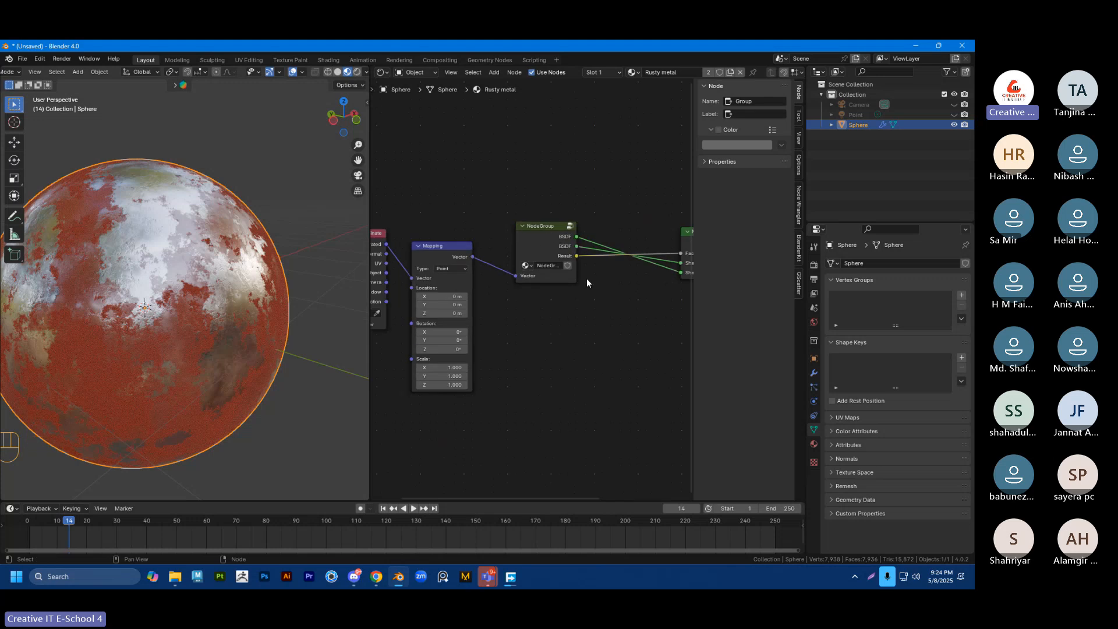
pyautogui.keyDown('shift'); pyautogui.moveTo(601, 279); pyautogui.dragTo(462, 289, button='middle'); pyautogui.keyUp('shift')
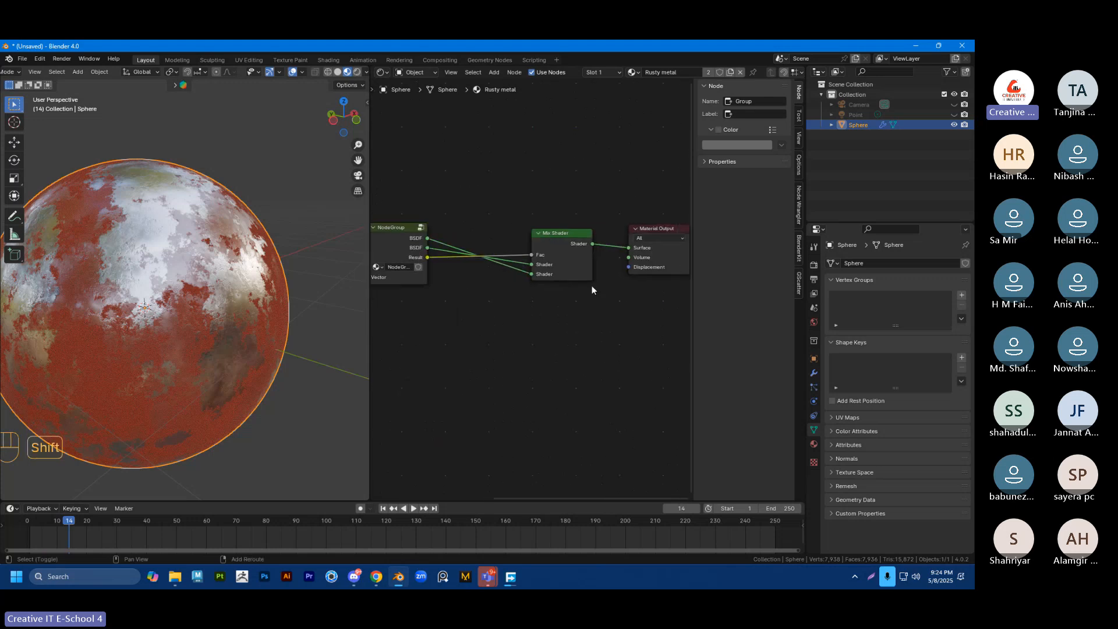
pyautogui.moveTo(590, 261); pyautogui.dragTo(526, 281, button='middle')
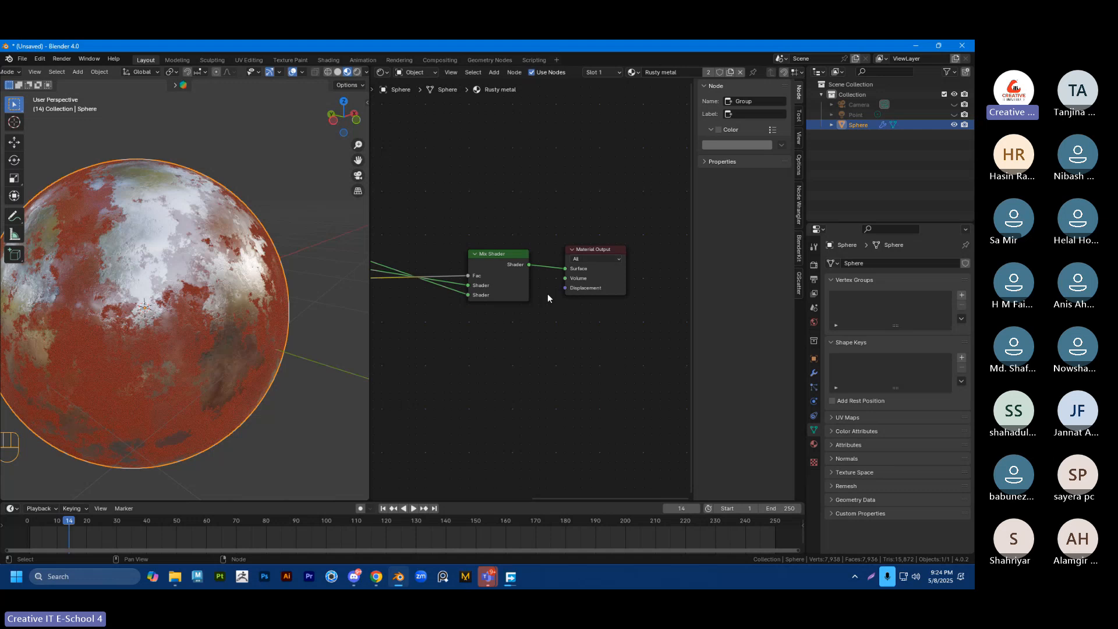
pyautogui.keyDown('shift'); pyautogui.moveTo(471, 329); pyautogui.dragTo(660, 347, button='middle'); pyautogui.keyUp('shift')
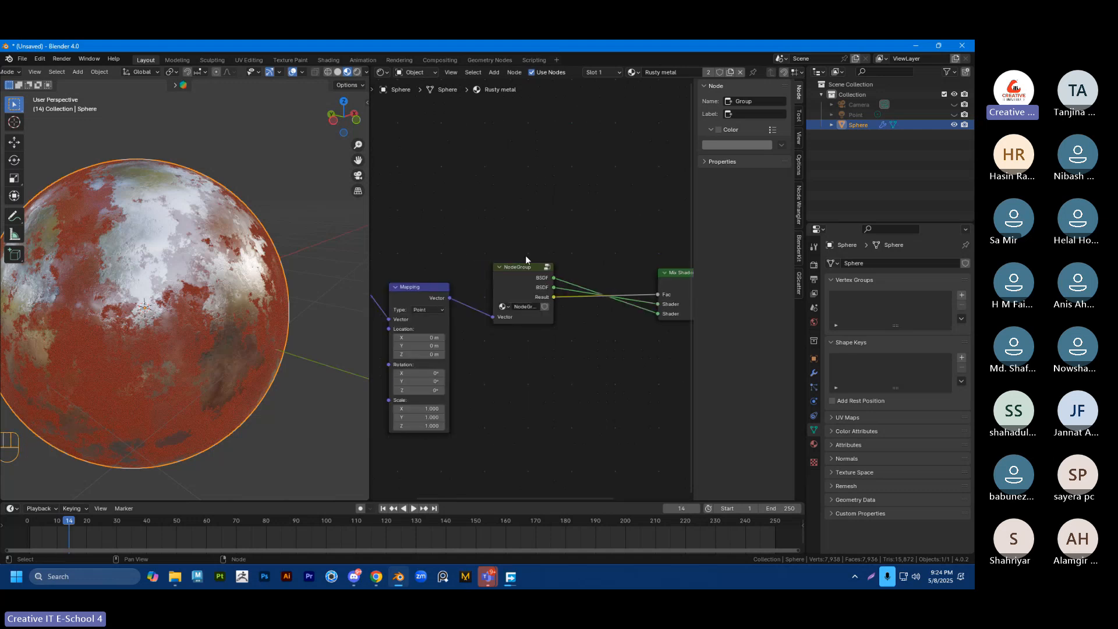
pyautogui.scroll(3, 516, 281)
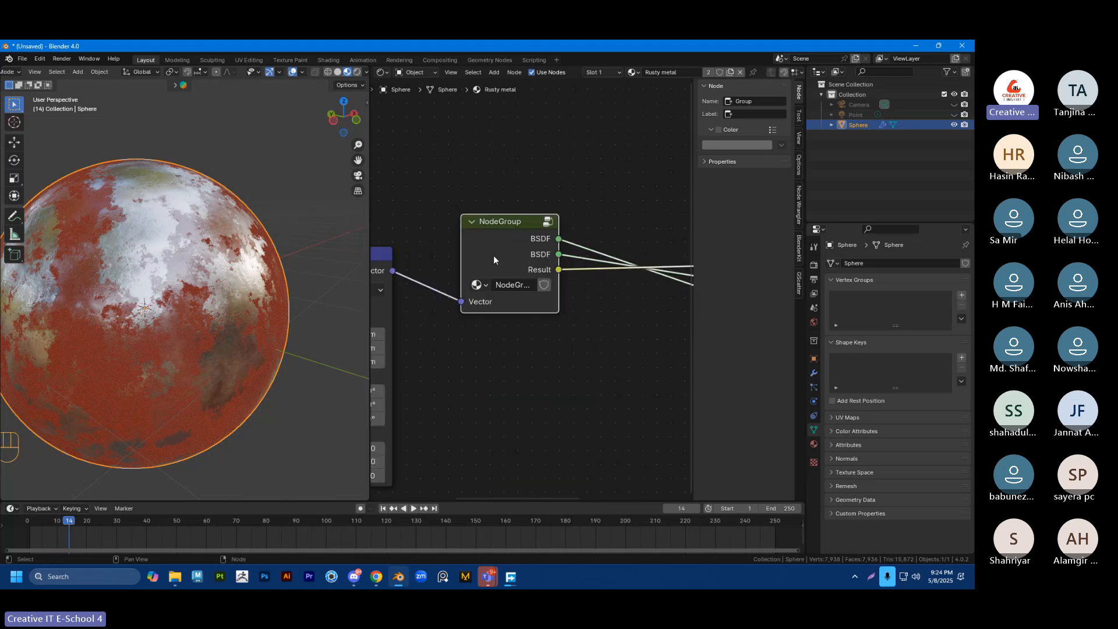
pyautogui.click(918, 503)
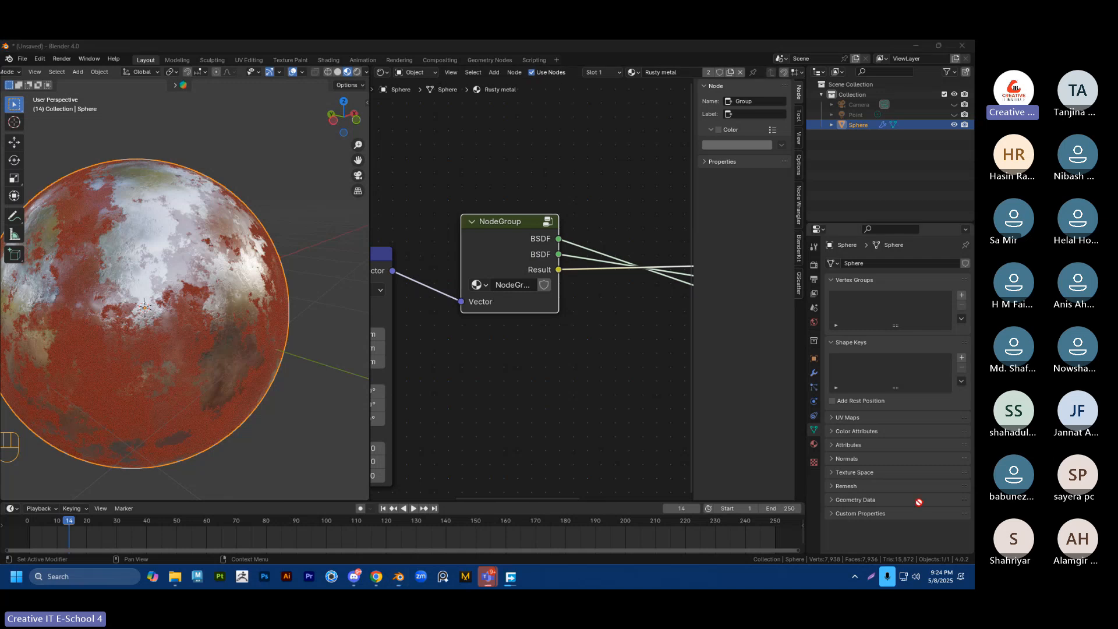
pyautogui.click(539, 288)
pyautogui.scroll(3, 187, 287)
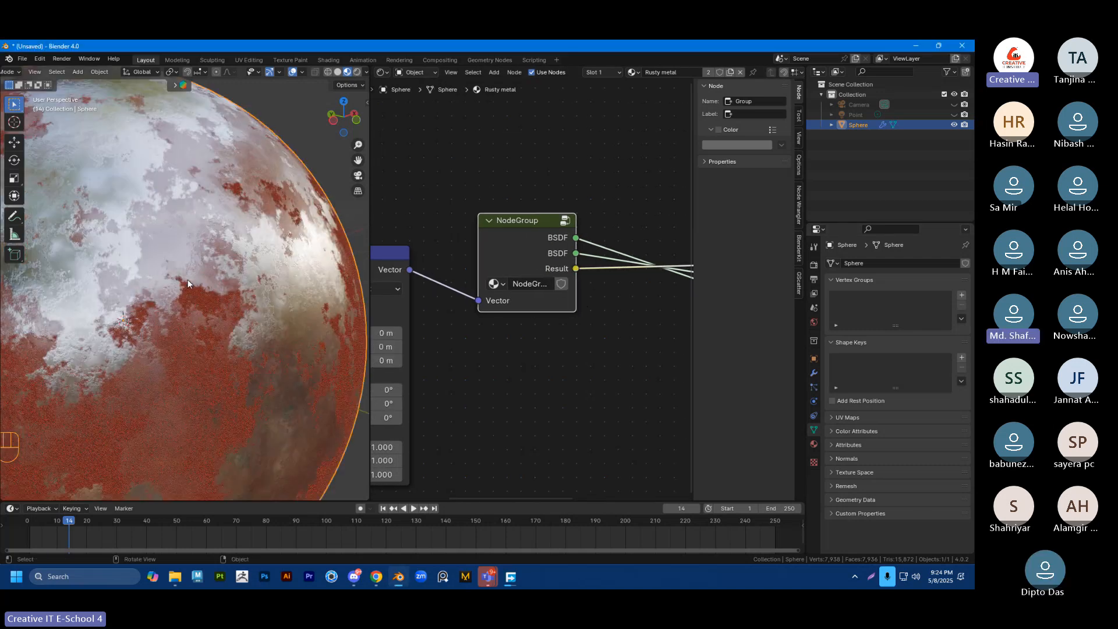
# Step: Inside the node group, set the Factor of the Converter frame's Color Burn node to 0.483
pyautogui.scroll(-4, 188, 283)
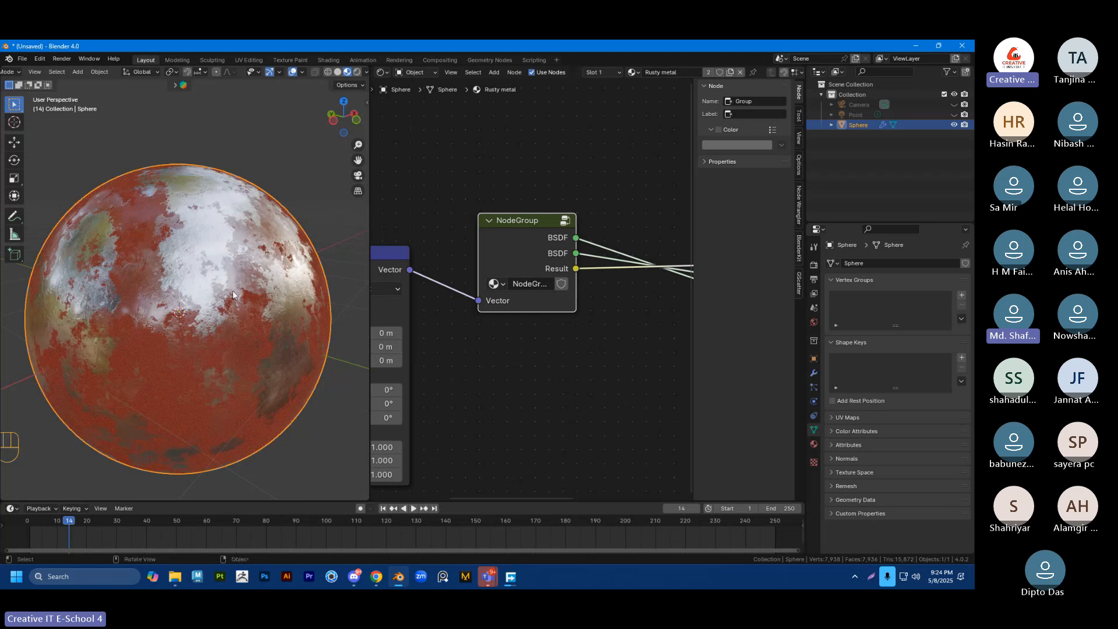
pyautogui.scroll(4, 233, 294)
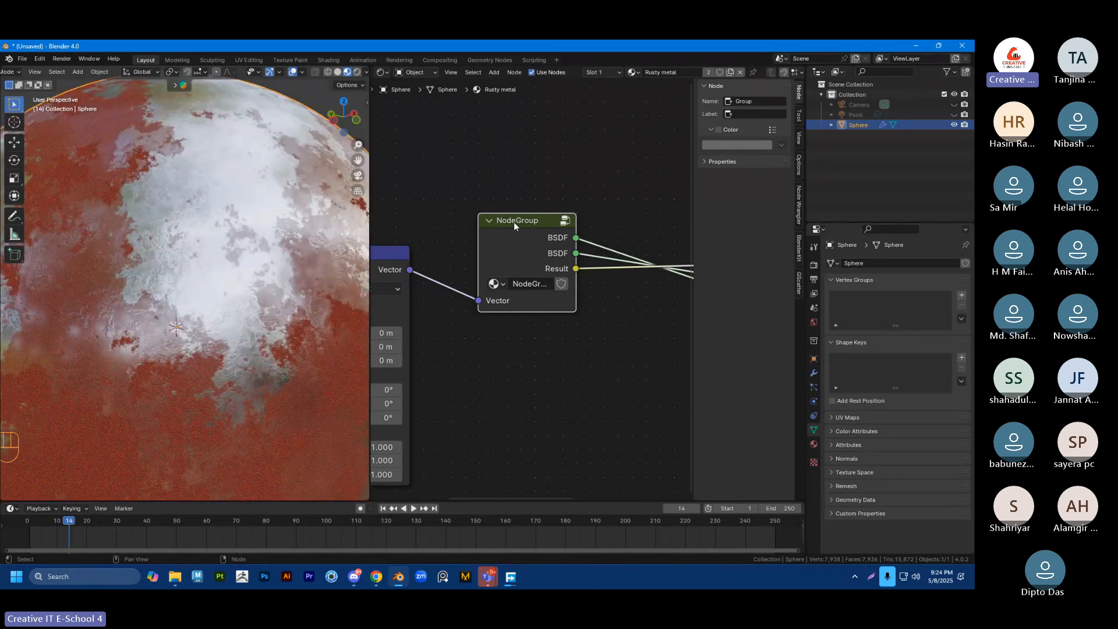
pyautogui.press('Tab')
pyautogui.scroll(-8, 505, 277)
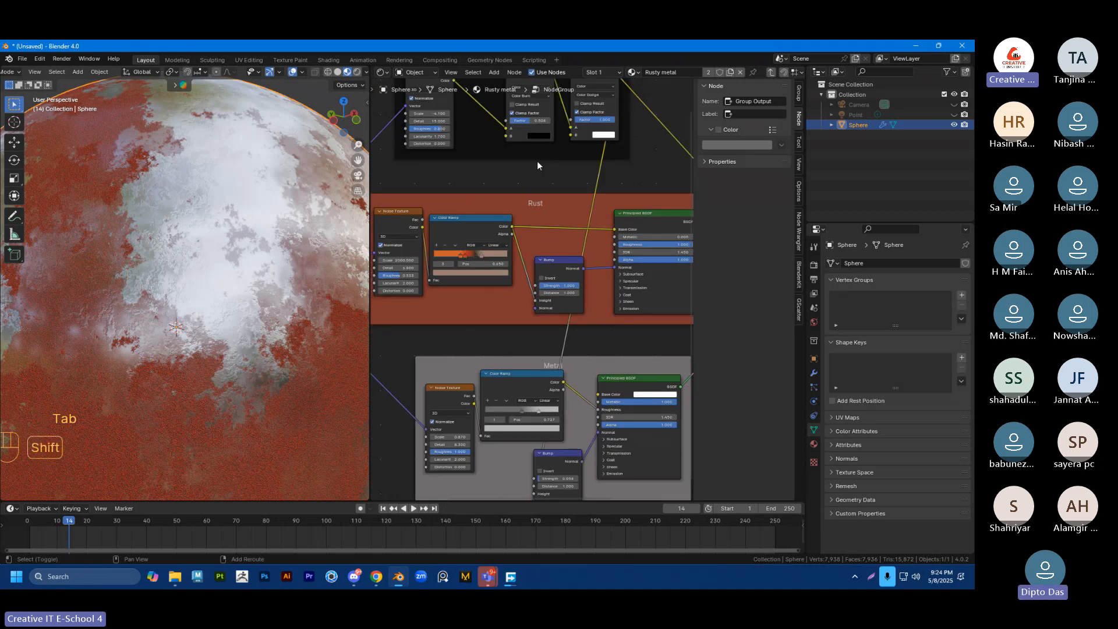
pyautogui.keyDown('shift'); pyautogui.moveTo(536, 161); pyautogui.dragTo(539, 271, button='middle'); pyautogui.keyUp('shift')
pyautogui.scroll(3, 540, 270)
pyautogui.scroll(1, 544, 206)
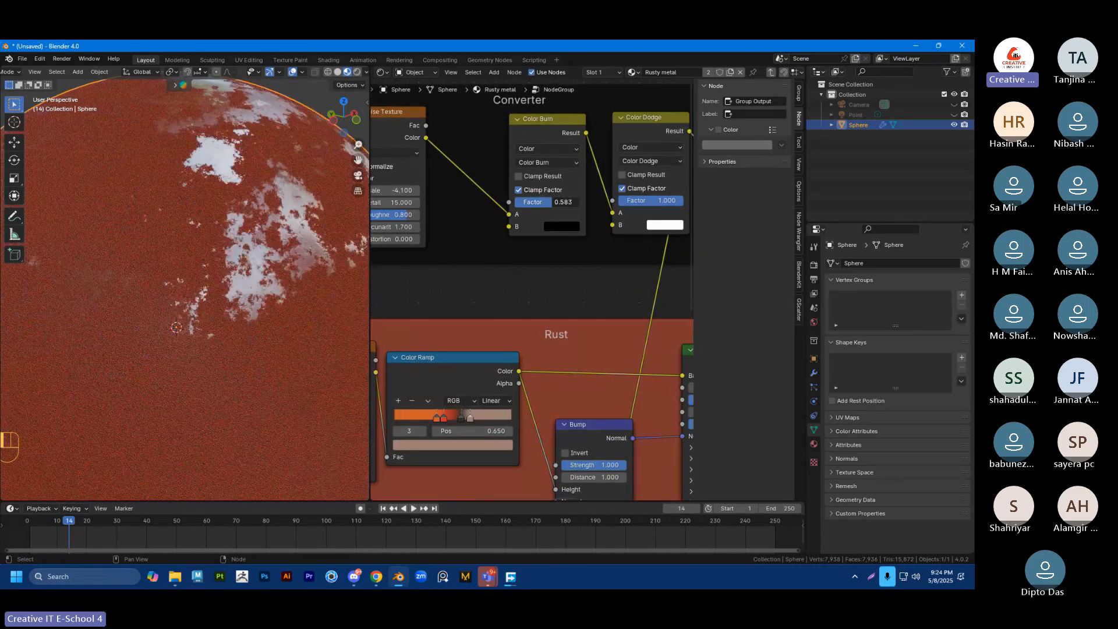
pyautogui.moveTo(548, 202); pyautogui.dragTo(548, 202)
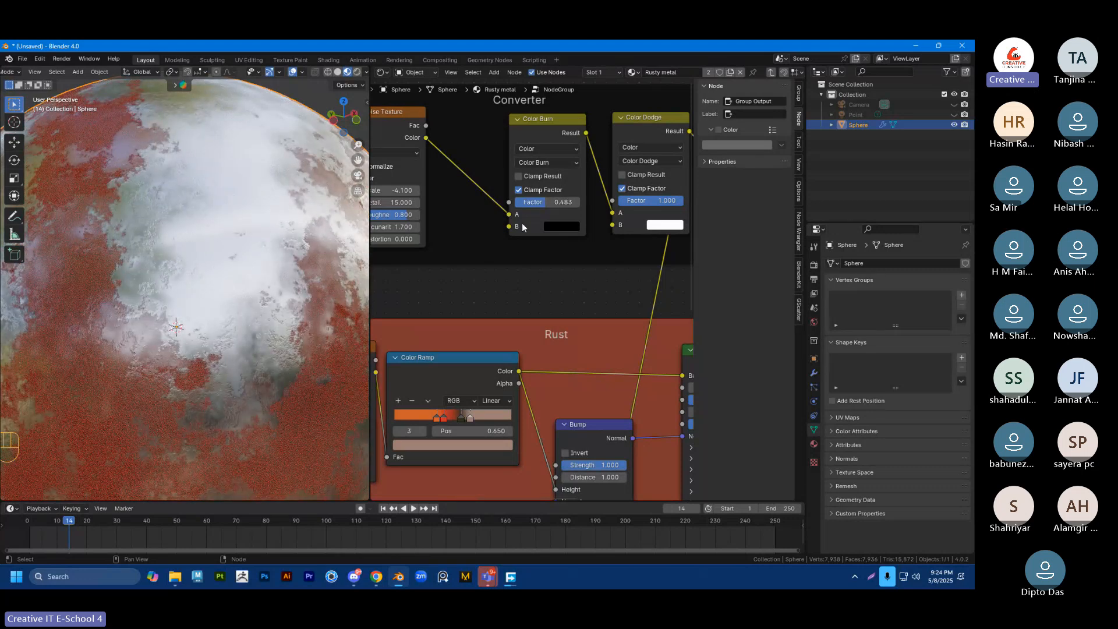
# Step: Expose the Color Burn node's Factor as a new group input by linking it to the Group Input's empty socket
pyautogui.scroll(-1, 473, 239)
pyautogui.scroll(-4, 481, 232)
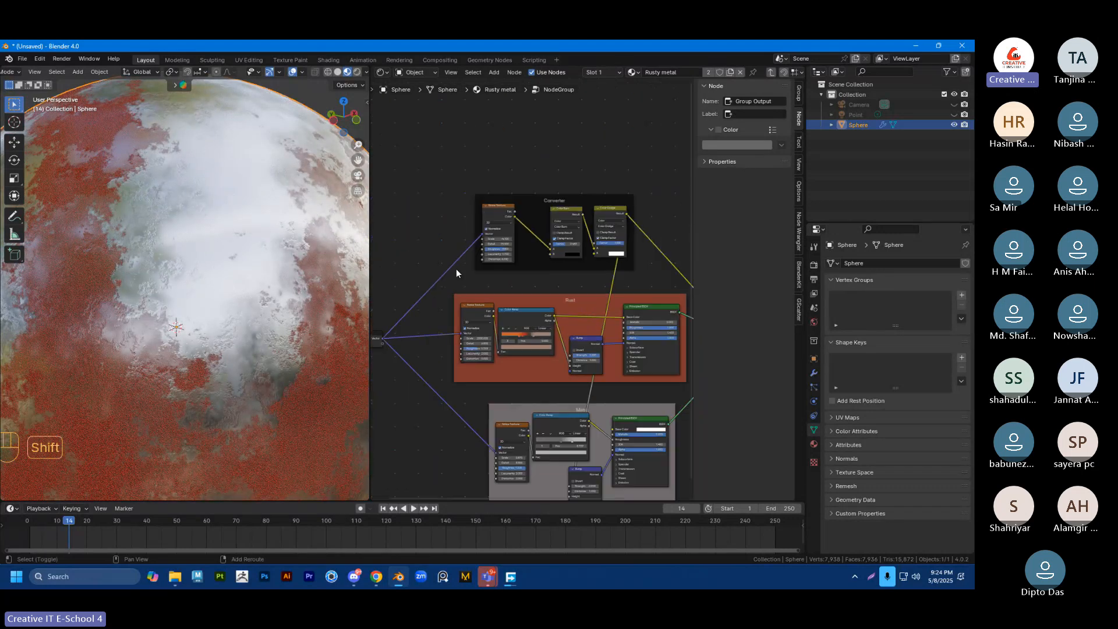
pyautogui.scroll(2, 439, 298)
pyautogui.scroll(3, 439, 298)
pyautogui.keyDown('shift'); pyautogui.moveTo(448, 312); pyautogui.dragTo(469, 311, button='middle'); pyautogui.keyUp('shift')
pyautogui.scroll(-1, 495, 248)
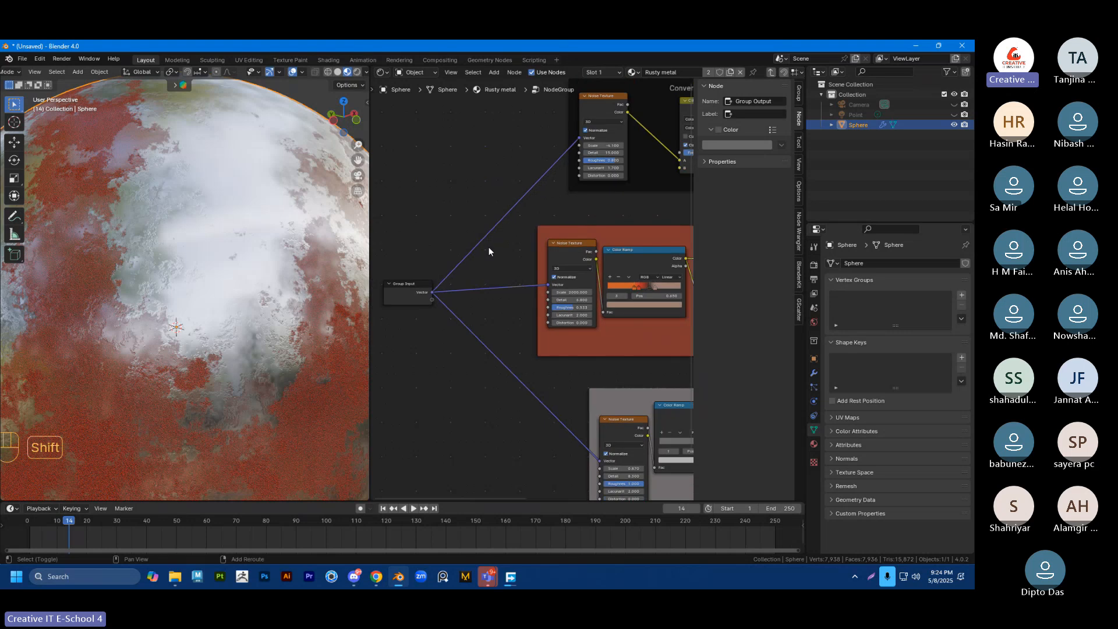
pyautogui.keyDown('shift'); pyautogui.moveTo(487, 246); pyautogui.dragTo(475, 270, button='middle'); pyautogui.keyUp('shift')
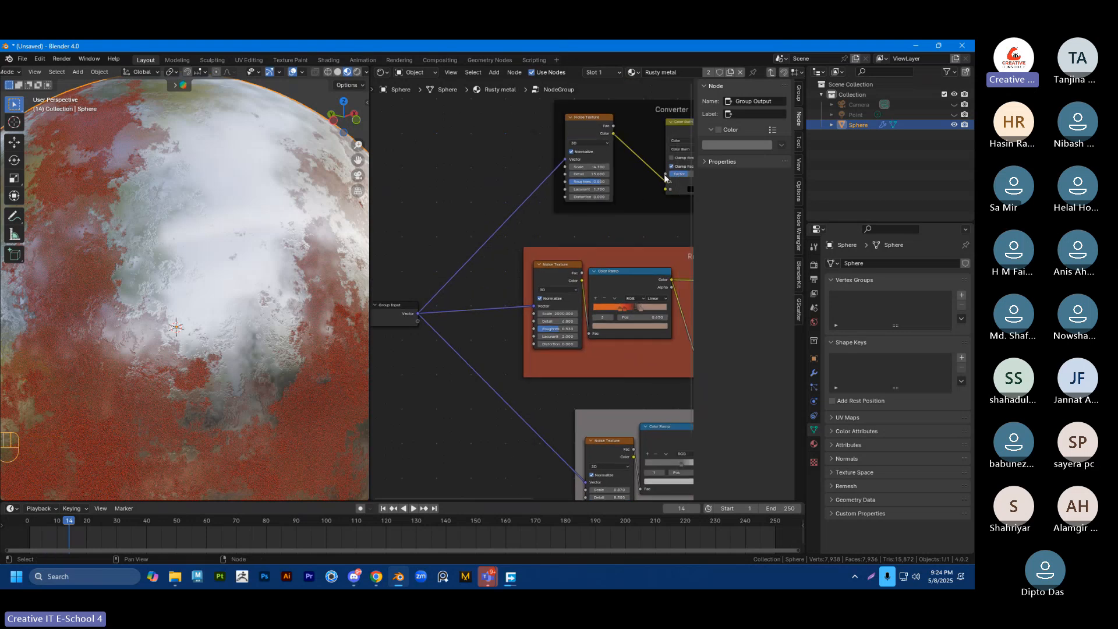
pyautogui.moveTo(665, 177)
pyautogui.mouseDown()
pyautogui.moveTo(430, 278)
pyautogui.moveTo(417, 325)
pyautogui.mouseUp()
pyautogui.scroll(2, 413, 368)
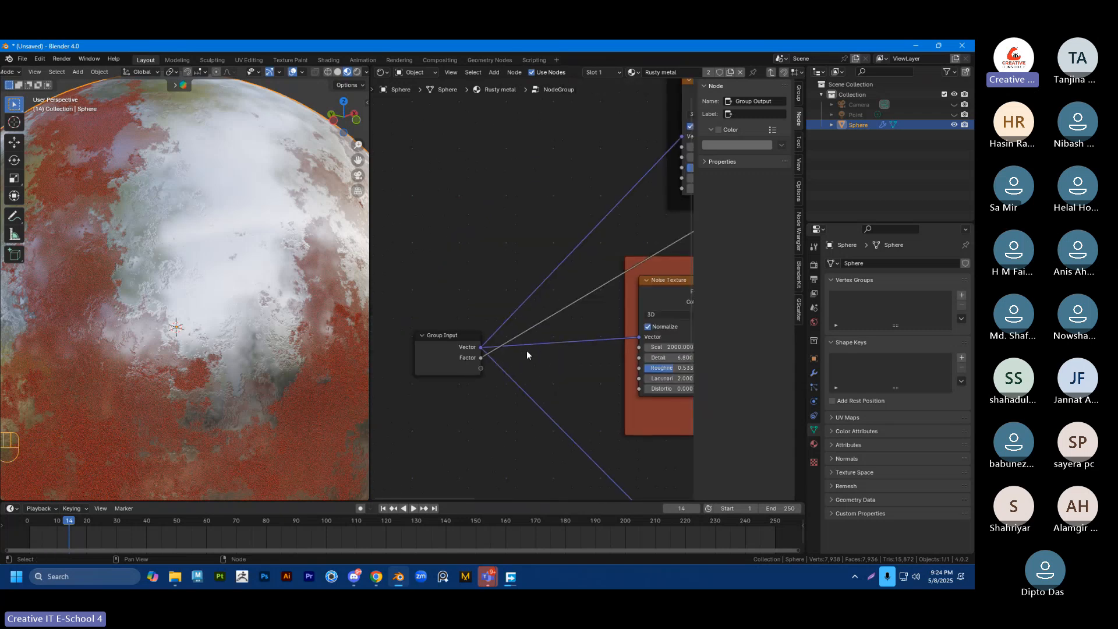
# Step: Rename the group's Factor input as "Rust ammount" in the group interface
pyautogui.click(798, 93)
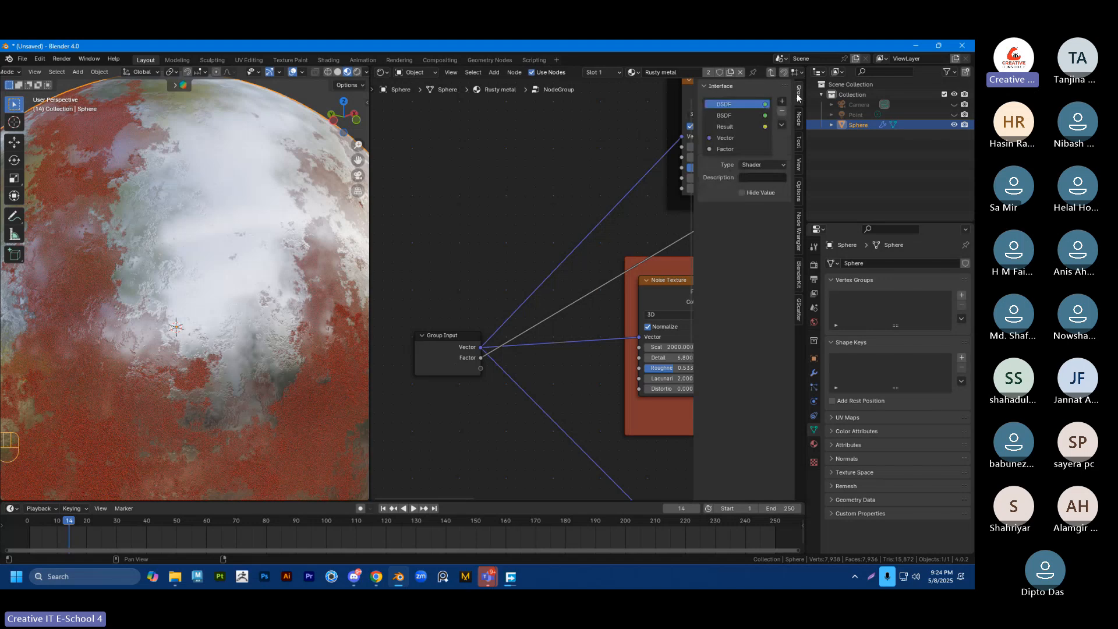
pyautogui.click(729, 149)
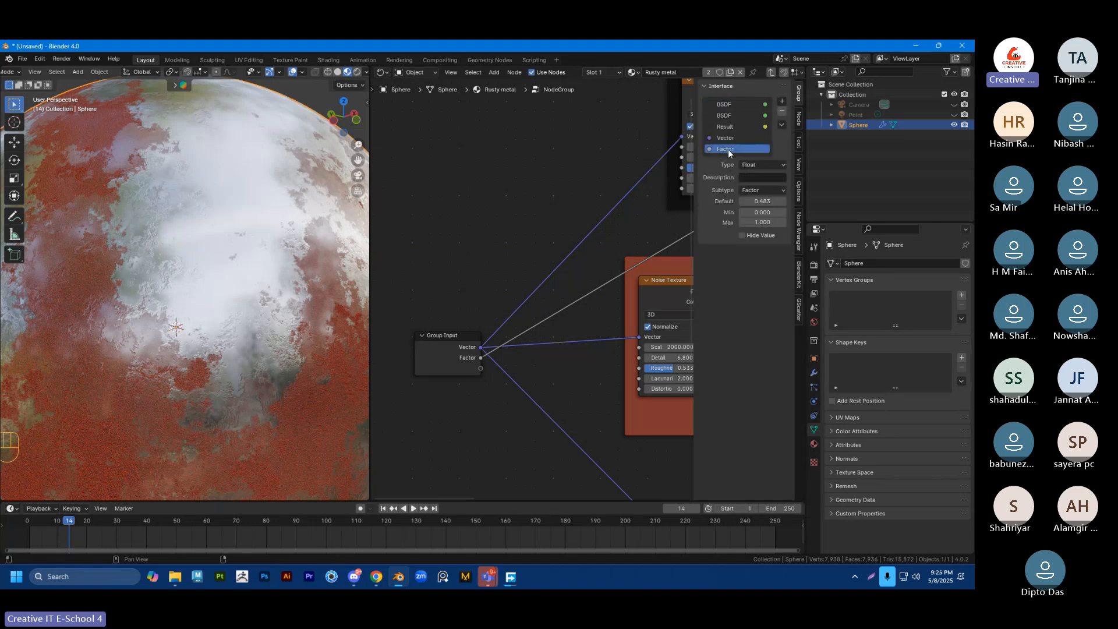
pyautogui.doubleClick(727, 149)
pyautogui.press('shift')
pyautogui.write('Rust ammount')
pyautogui.press('Return')
# Step: Leave the node group and test its Rust ammount input at 0.533
pyautogui.press('Tab')
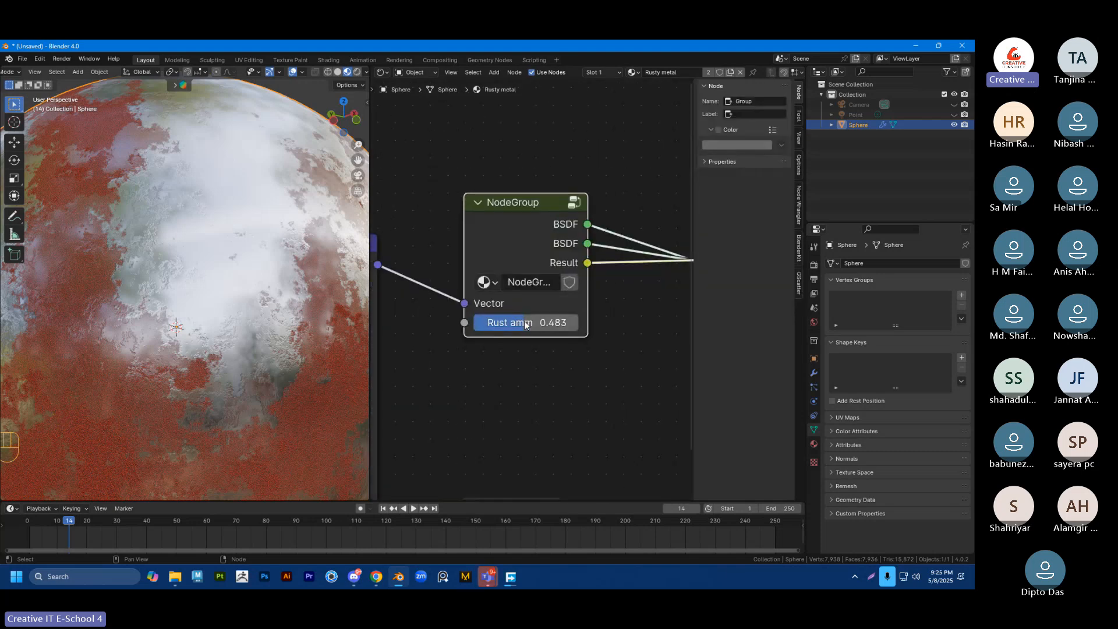
pyautogui.moveTo(524, 323)
pyautogui.mouseDown()
pyautogui.moveTo(541, 324)
pyautogui.moveTo(528, 323)
pyautogui.mouseUp()
pyautogui.click(511, 369)
pyautogui.scroll(-3, 520, 327)
pyautogui.click(531, 237)
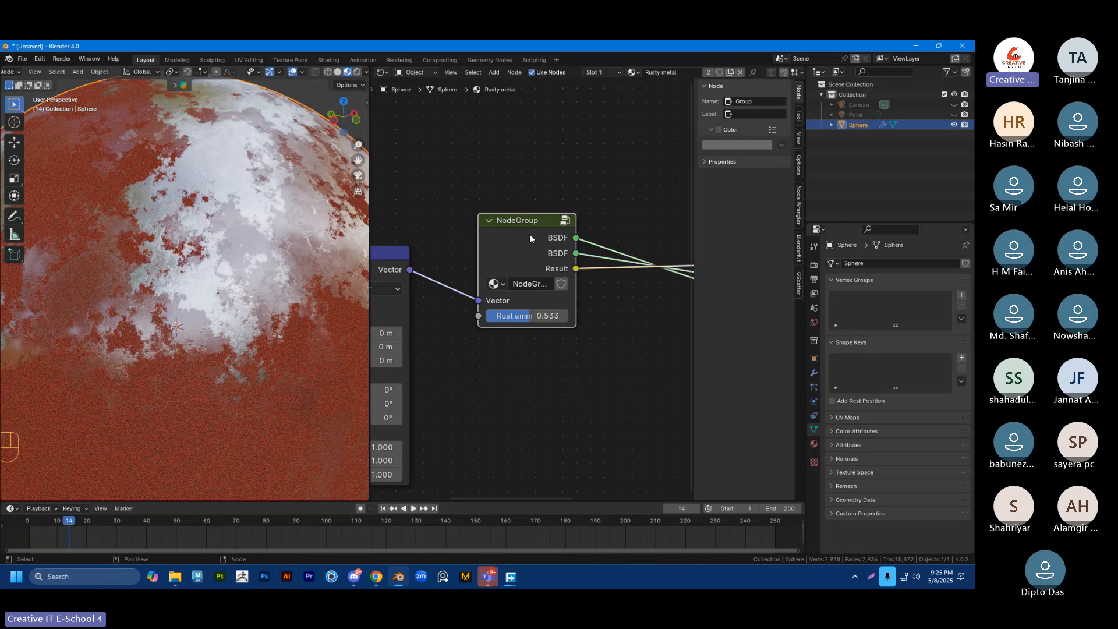
# Step: Inside the node group, set the Scale of the Metal frame's Noise Texture to -3.330
pyautogui.press('Tab')
pyautogui.scroll(-8, 551, 332)
pyautogui.keyDown('shift'); pyautogui.moveTo(555, 352); pyautogui.dragTo(484, 337, button='middle'); pyautogui.keyUp('shift')
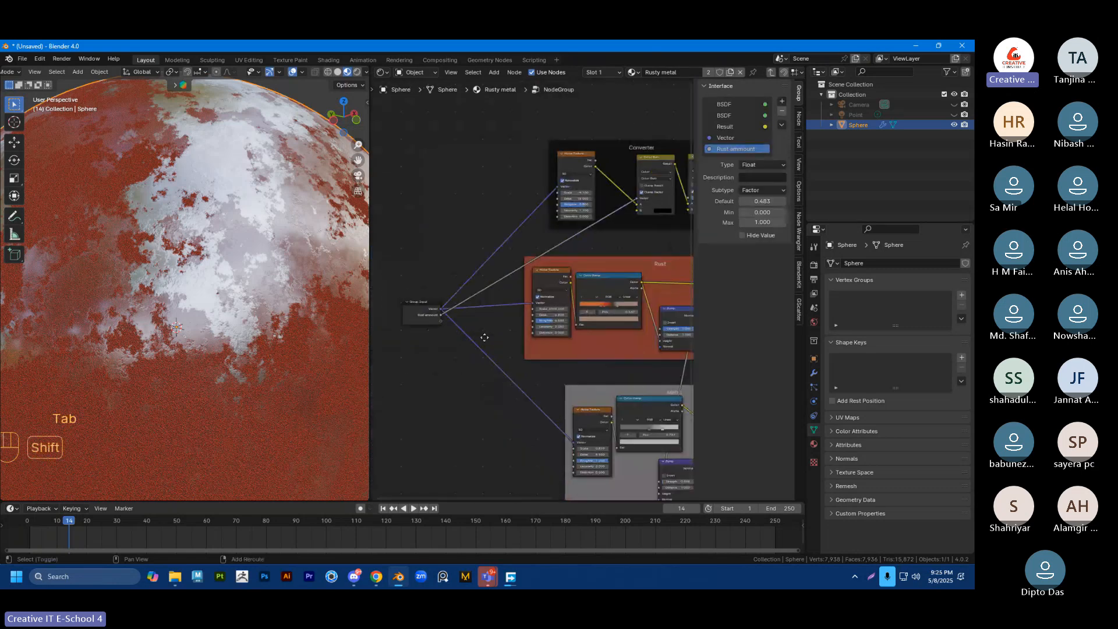
pyautogui.scroll(4, 483, 337)
pyautogui.keyDown('shift'); pyautogui.moveTo(576, 382); pyautogui.dragTo(487, 333, button='middle'); pyautogui.keyUp('shift')
pyautogui.scroll(-1, 485, 340)
pyautogui.keyDown('shift'); pyautogui.moveTo(492, 386); pyautogui.dragTo(496, 351, button='middle'); pyautogui.keyUp('shift')
pyautogui.scroll(1, 488, 354)
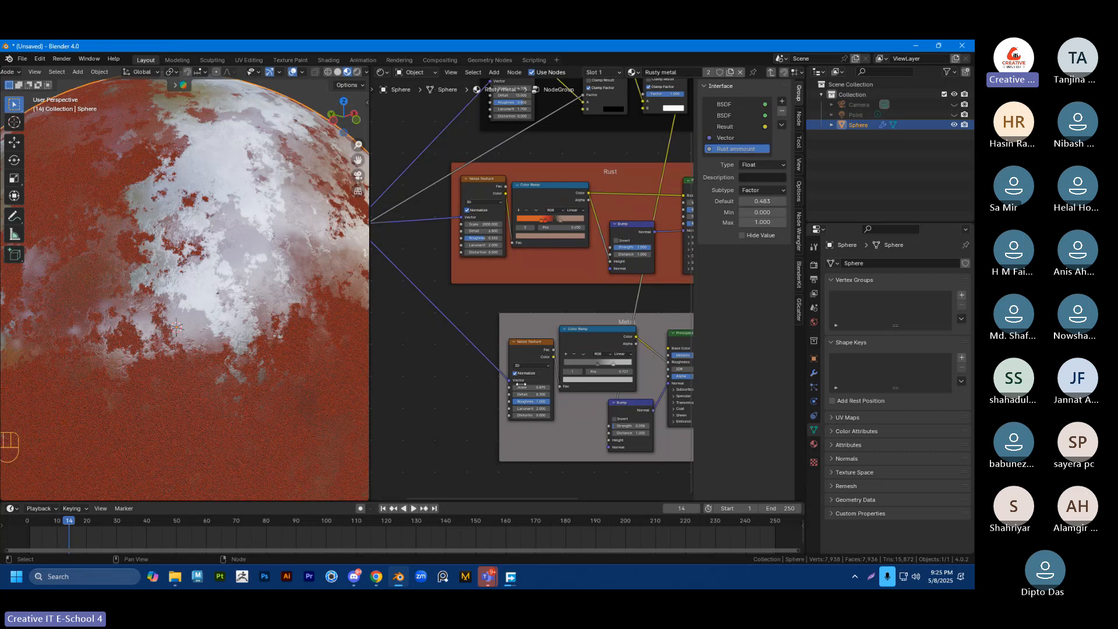
pyautogui.moveTo(527, 387); pyautogui.dragTo(554, 387)
pyautogui.keyDown('shift'); pyautogui.moveTo(531, 394); pyautogui.dragTo(533, 420, button='middle'); pyautogui.keyUp('shift')
# Step: Raise the Strength of the Metal frame's Bump node to 0.075
pyautogui.scroll(3, 532, 421)
pyautogui.keyDown('shift'); pyautogui.moveTo(575, 289); pyautogui.dragTo(536, 280, button='middle'); pyautogui.keyUp('shift')
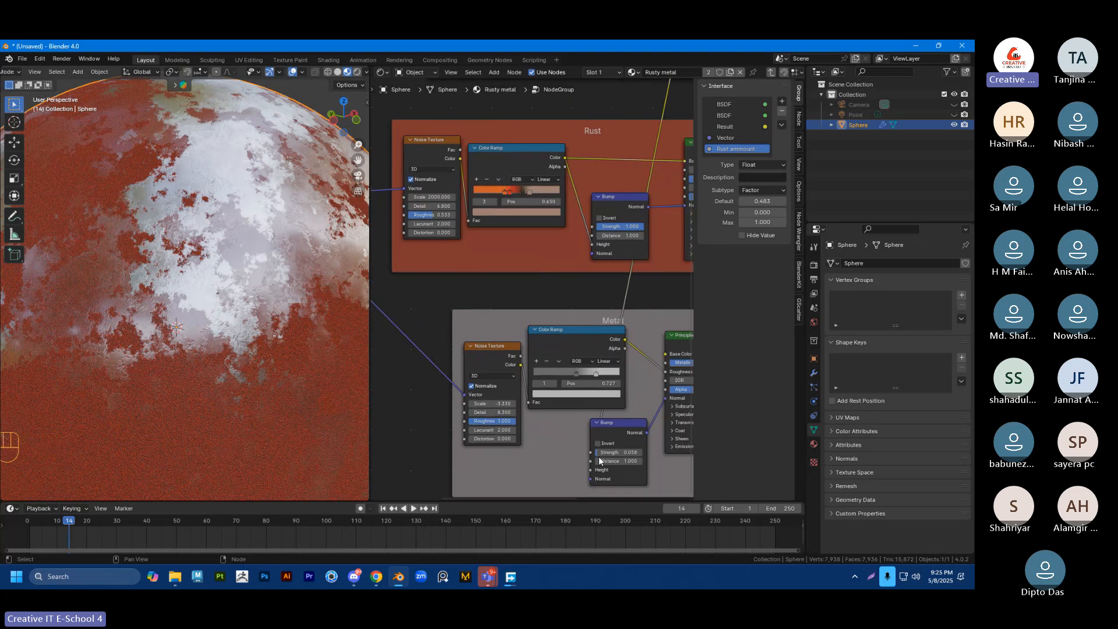
pyautogui.moveTo(600, 452); pyautogui.dragTo(606, 453)
# Step: Expose the Metal Bump node's Strength as another group input by linking it to the Group Input's empty socket
pyautogui.scroll(-1, 565, 458)
pyautogui.keyDown('shift'); pyautogui.moveTo(445, 303); pyautogui.dragTo(587, 303, button='middle'); pyautogui.keyUp('shift')
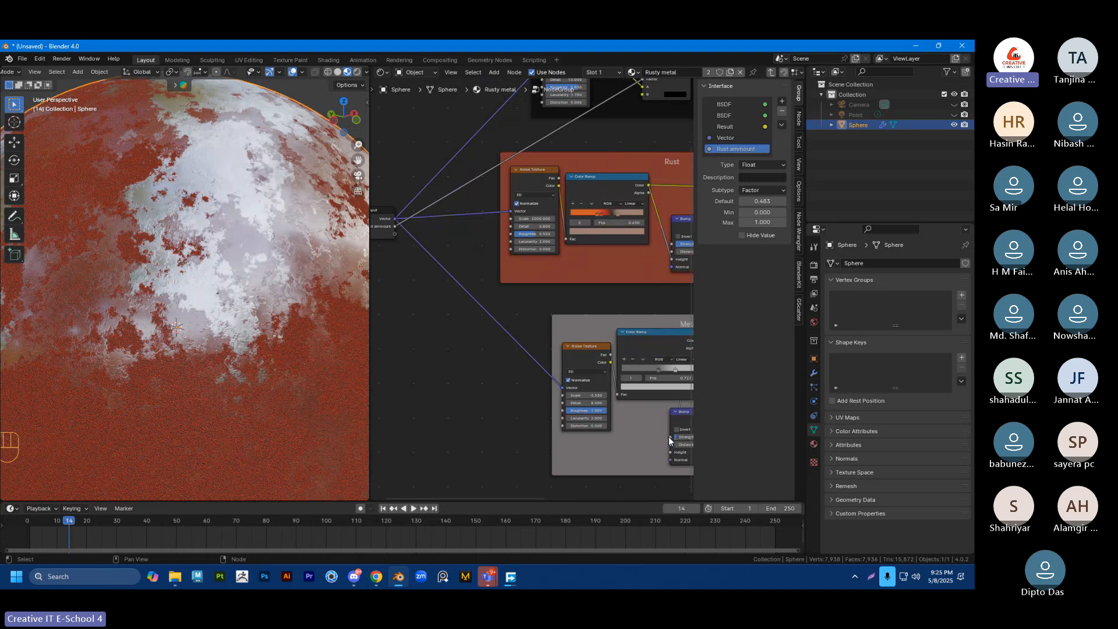
pyautogui.moveTo(670, 437); pyautogui.dragTo(397, 235)
pyautogui.keyDown('shift'); pyautogui.moveTo(397, 234); pyautogui.dragTo(452, 266, button='middle'); pyautogui.keyUp('shift')
# Step: Rename the group's Strength input as "Bump" in the group interface
pyautogui.click(728, 159)
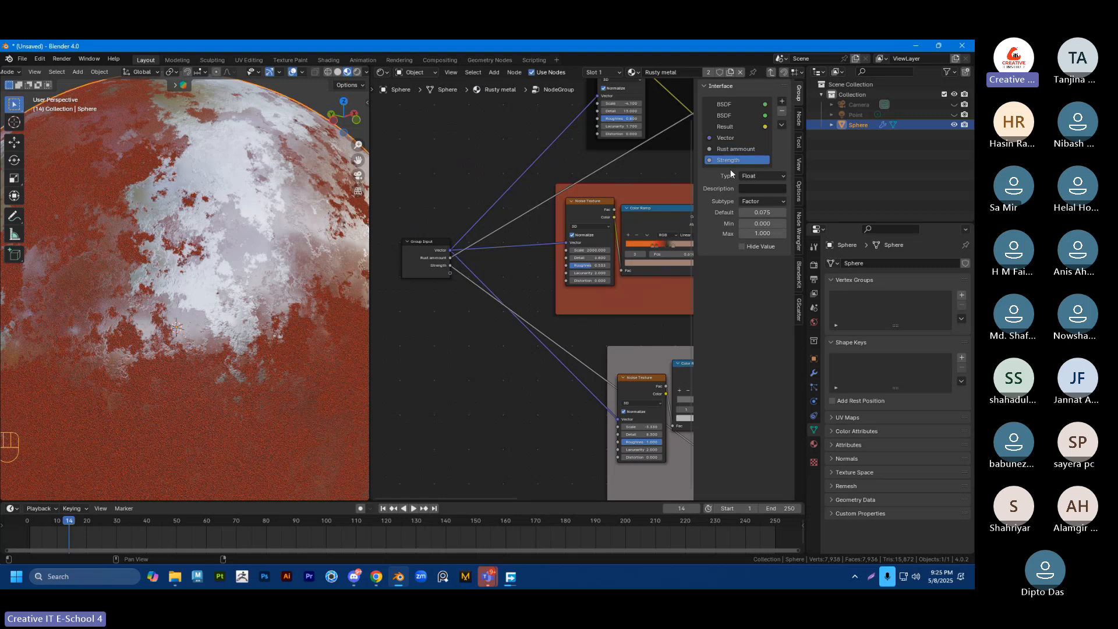
pyautogui.doubleClick(730, 160)
pyautogui.write('Bump')
pyautogui.press('Return')
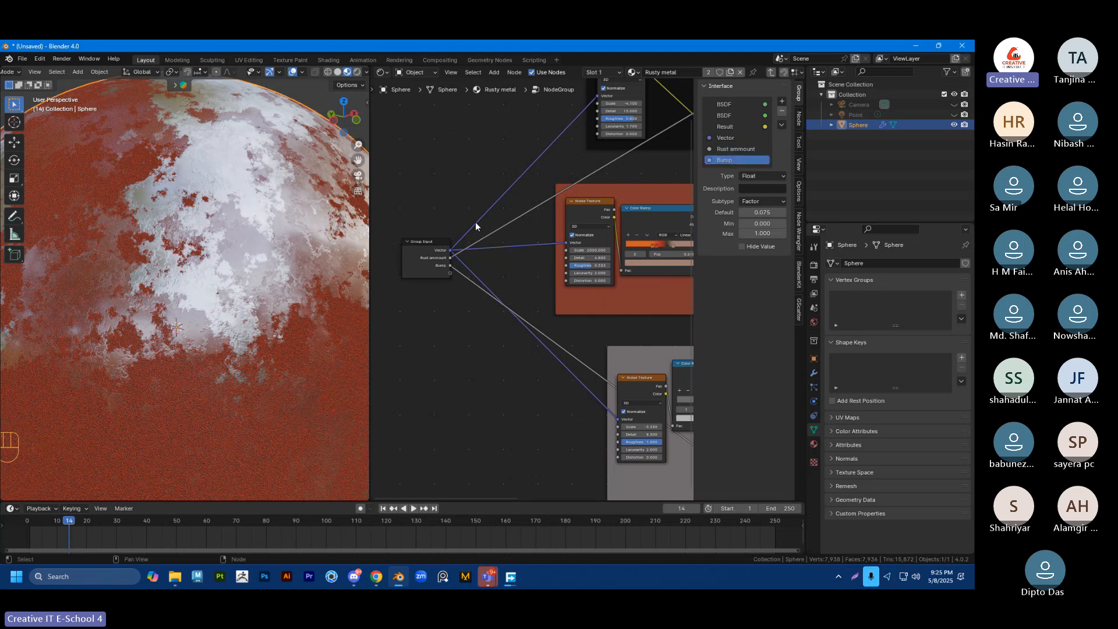
# Step: Leave the node group and set its Bump input to 0.108
pyautogui.press('Tab')
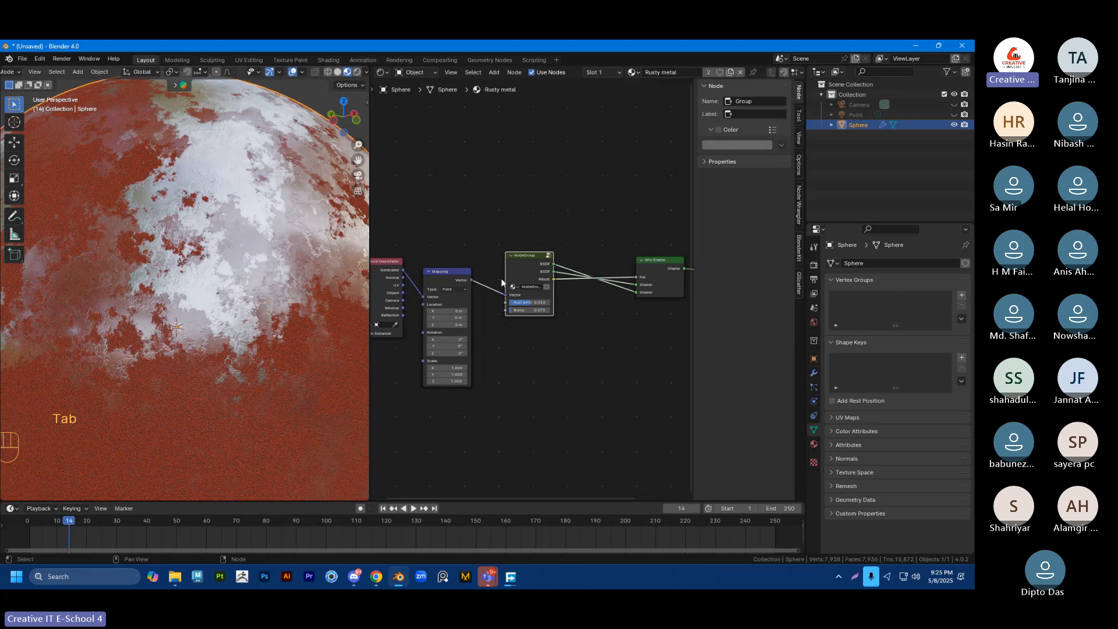
pyautogui.scroll(4, 501, 278)
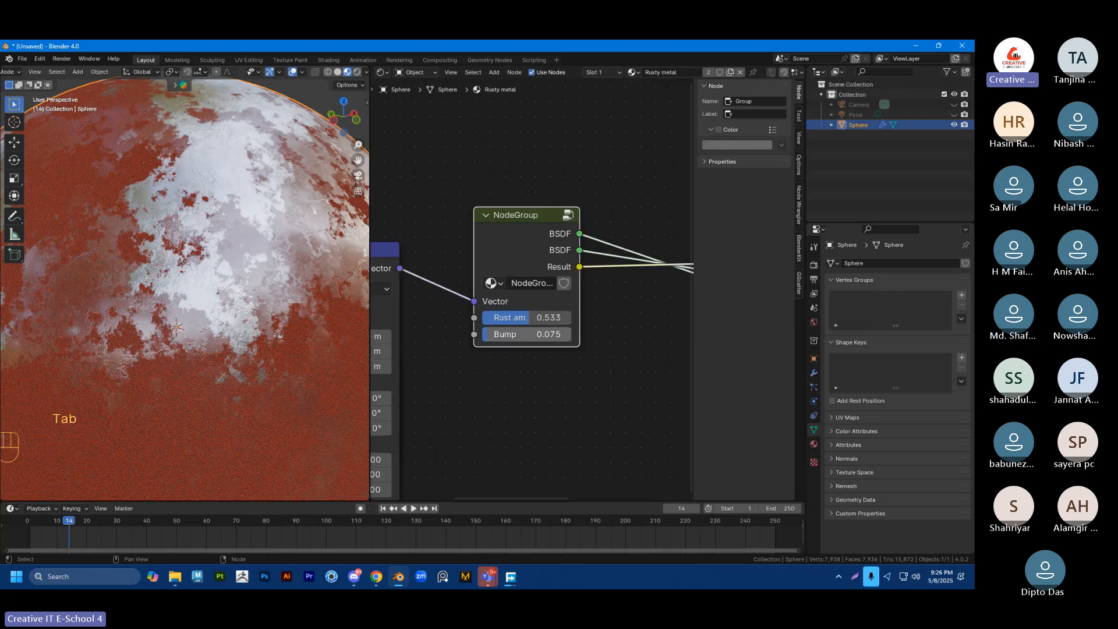
pyautogui.moveTo(520, 333); pyautogui.dragTo(492, 338)
pyautogui.click(484, 175)
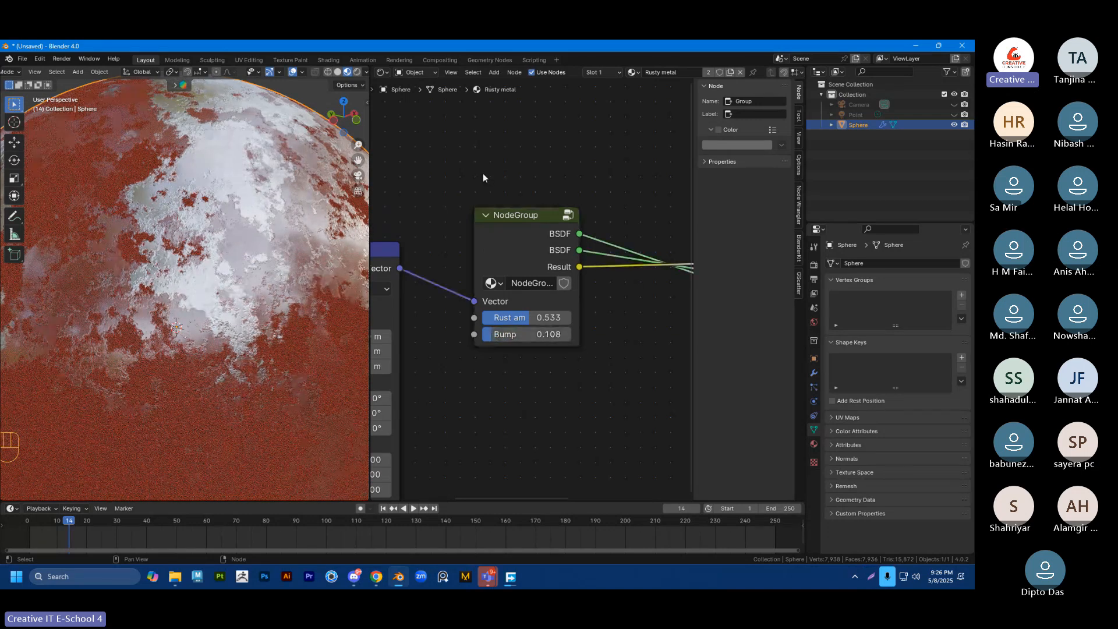
pyautogui.scroll(-1, 445, 233)
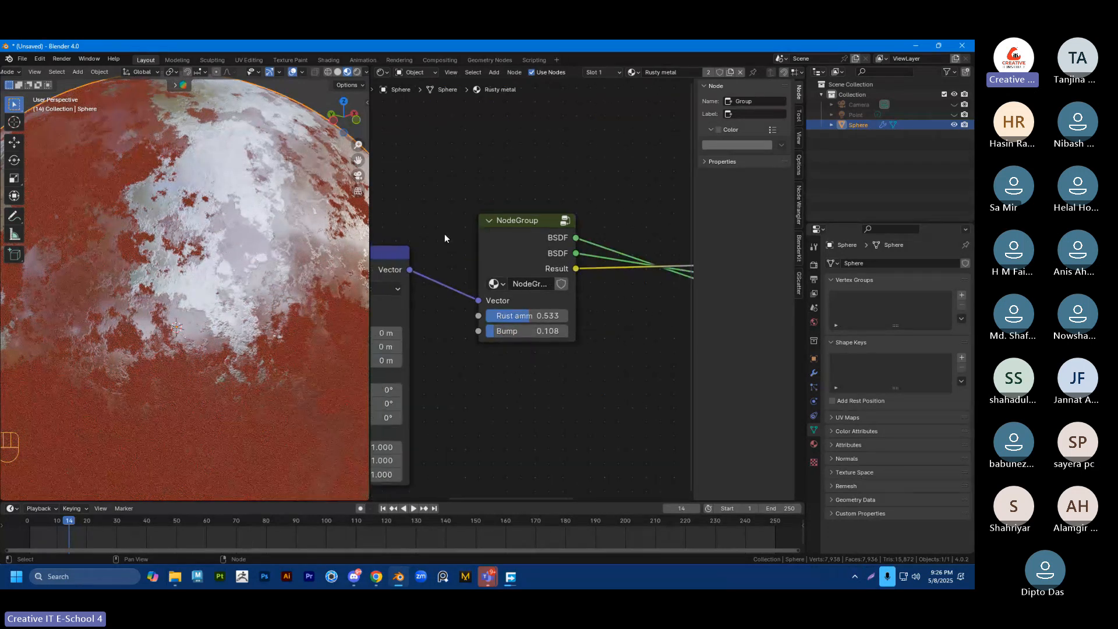
pyautogui.click(501, 225)
pyautogui.click(495, 204)
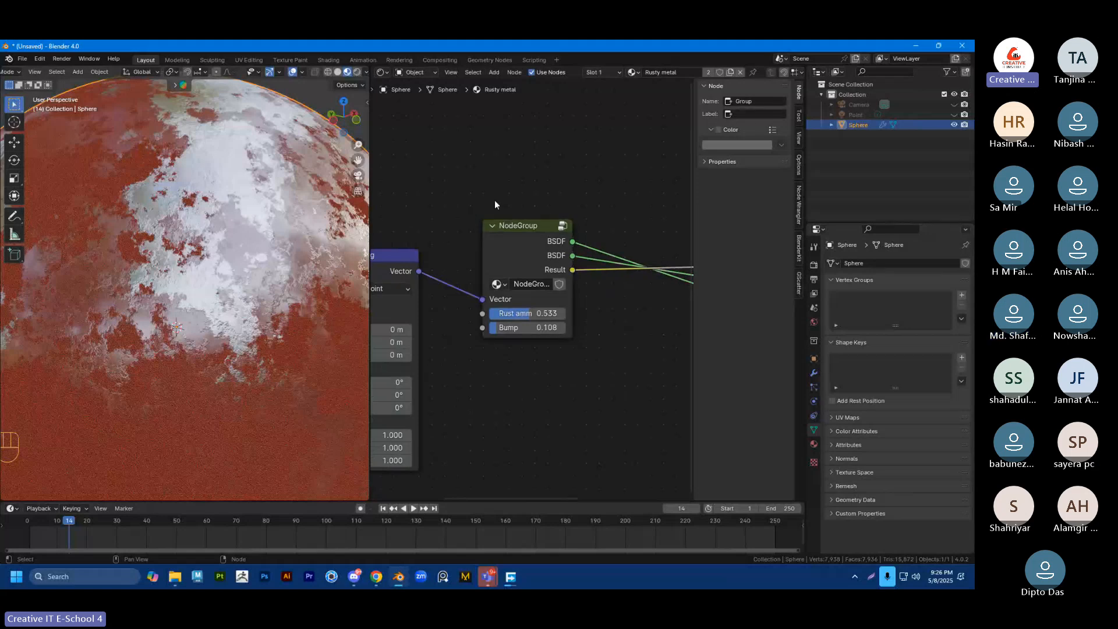
pyautogui.click(516, 233)
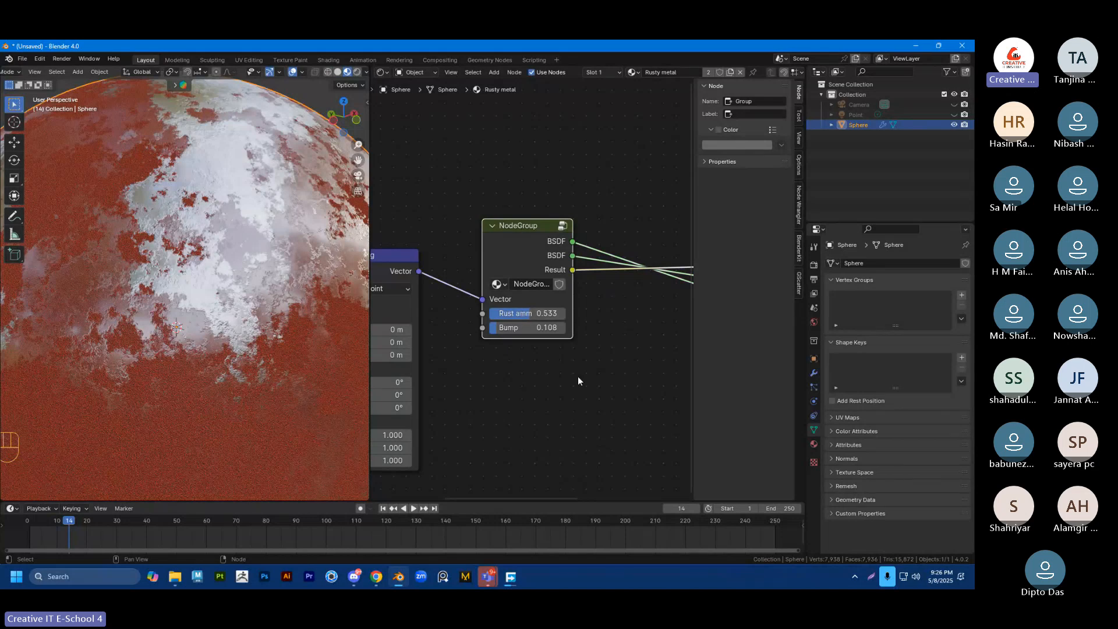
# Step: In the Rusty metal material's surface properties, expand the second Shader input and set Rust ammount to 0.455 and Bump to 0.211
pyautogui.click(814, 444)
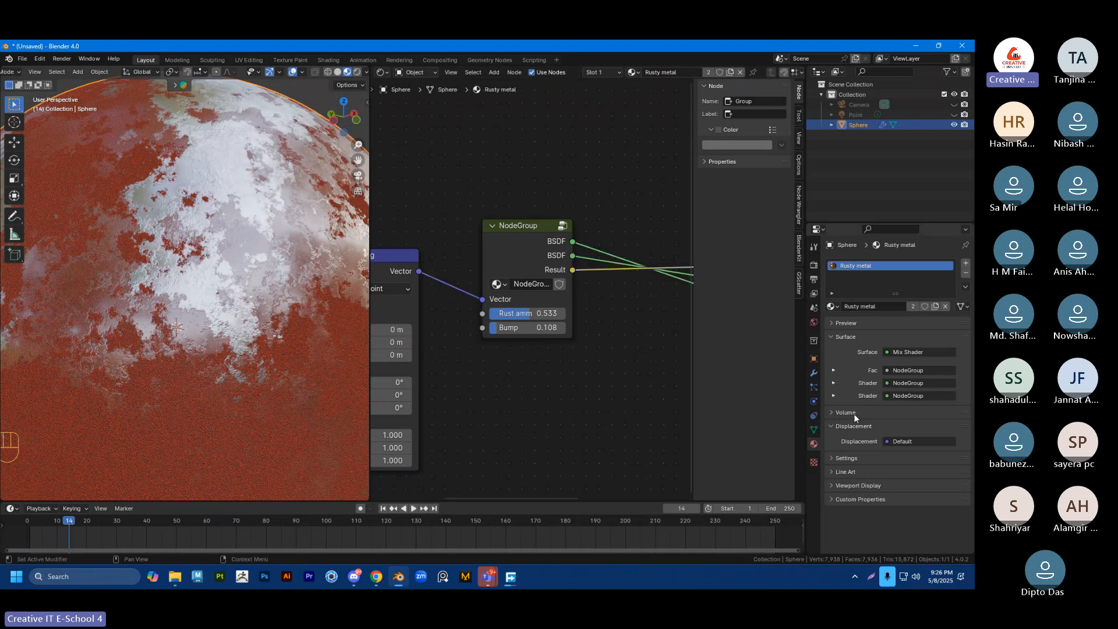
pyautogui.click(835, 396)
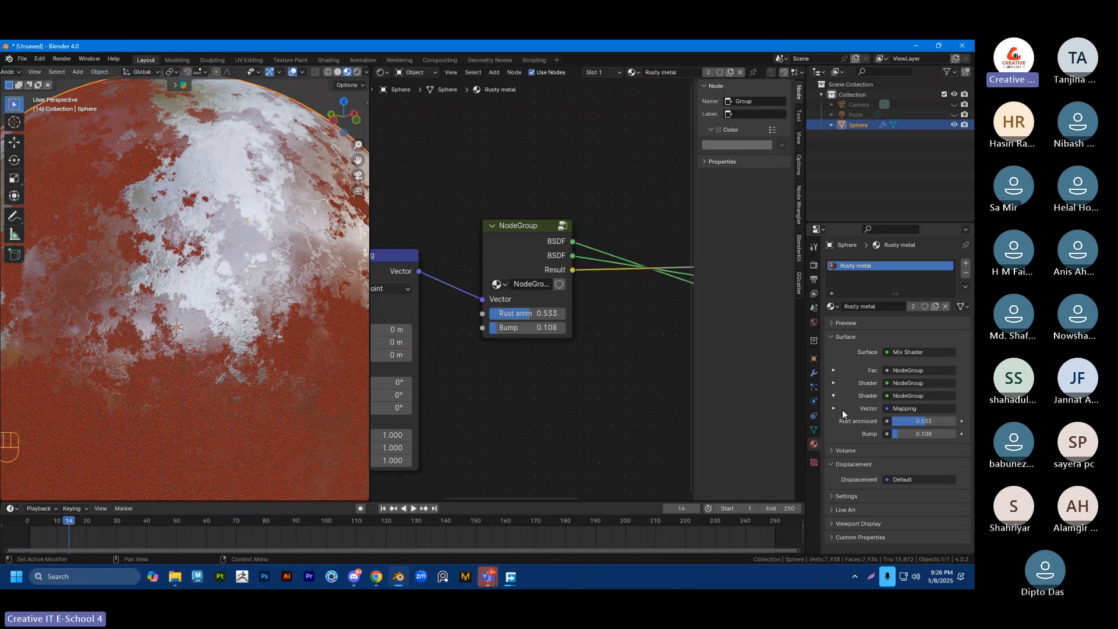
pyautogui.moveTo(906, 433)
pyautogui.mouseDown()
pyautogui.moveTo(921, 433)
pyautogui.moveTo(921, 421)
pyautogui.mouseUp()
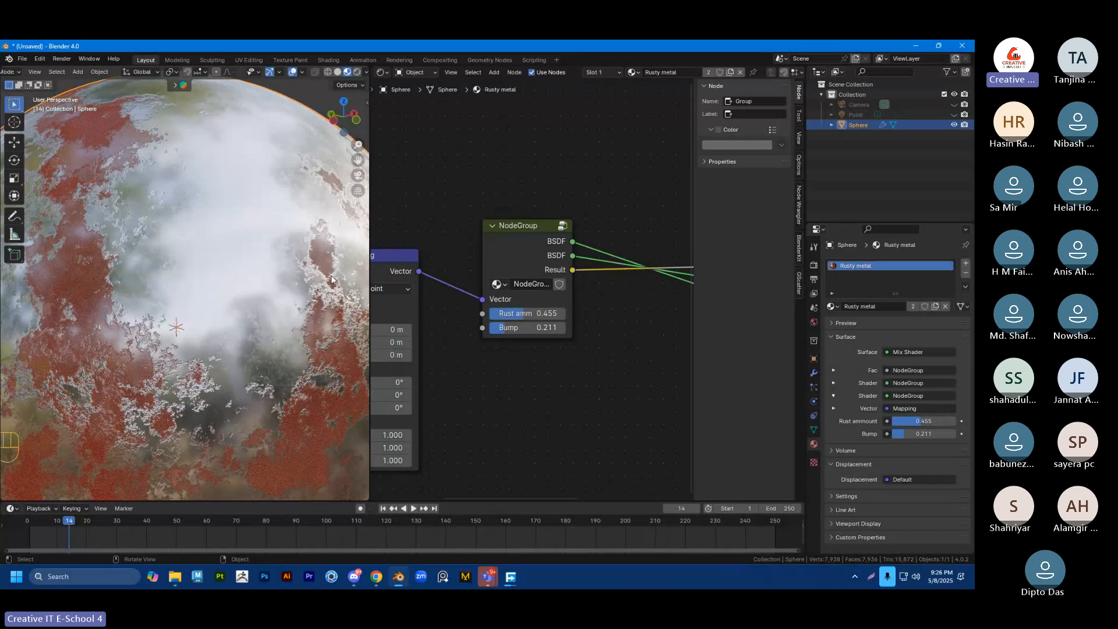
pyautogui.scroll(-5, 249, 242)
pyautogui.scroll(5, 251, 245)
pyautogui.scroll(-4, 251, 245)
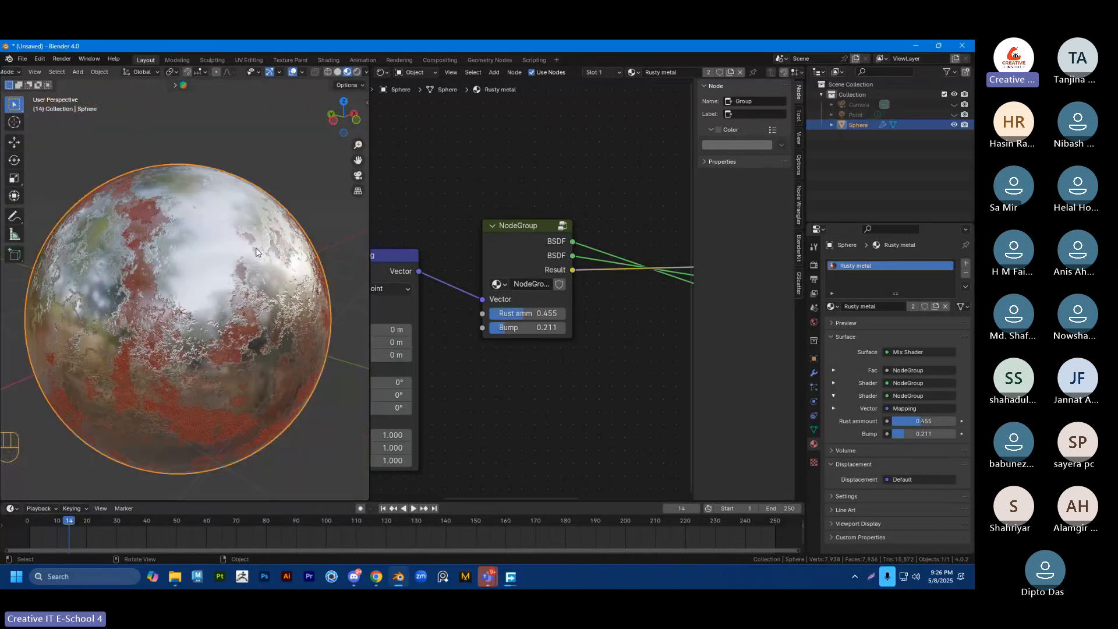
# Step: Join the node editor area into the 3D viewport so the sphere view fills both areas
pyautogui.rightClick(369, 201)
pyautogui.click(367, 201)
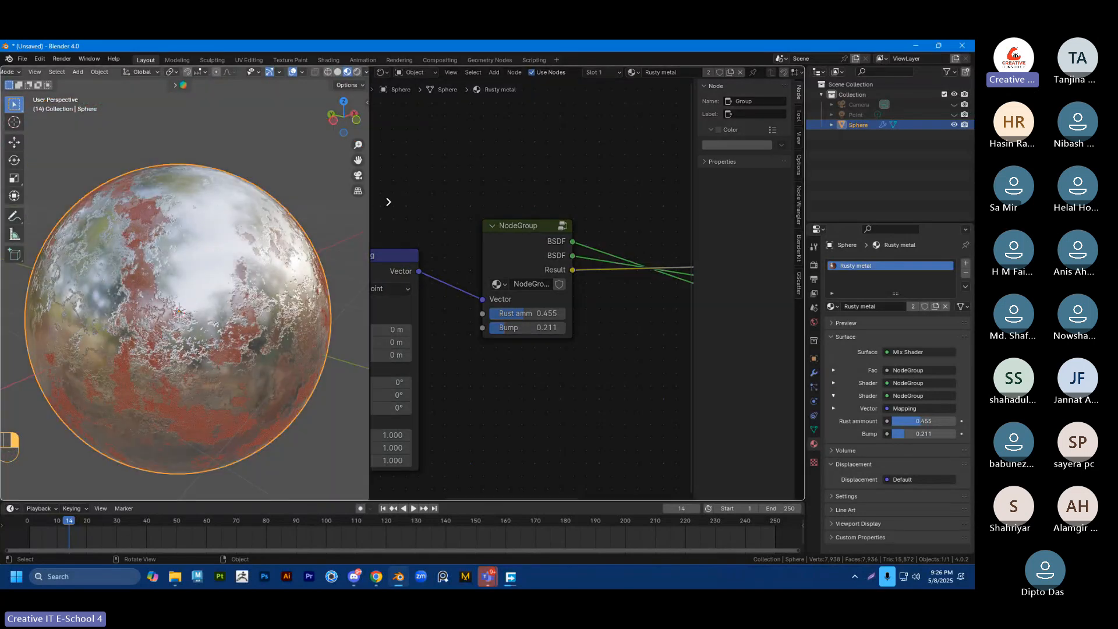
pyautogui.click(389, 203)
pyautogui.scroll(-5, 424, 244)
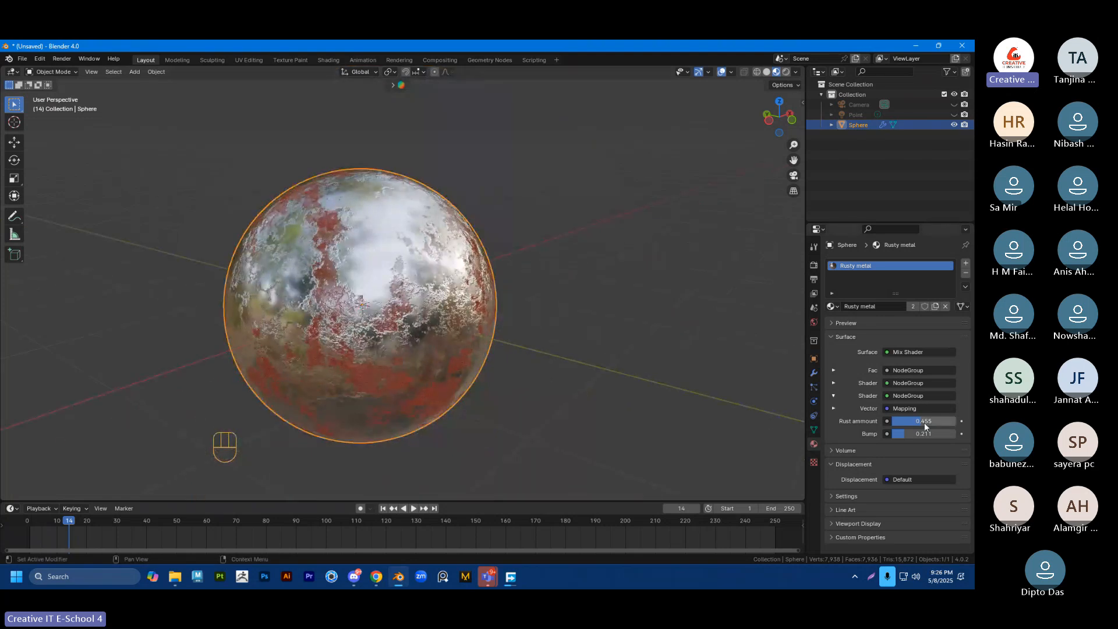
# Step: Set the material's Rust ammount to 0.478 and Bump to 0.100
pyautogui.moveTo(924, 421); pyautogui.dragTo(895, 433)
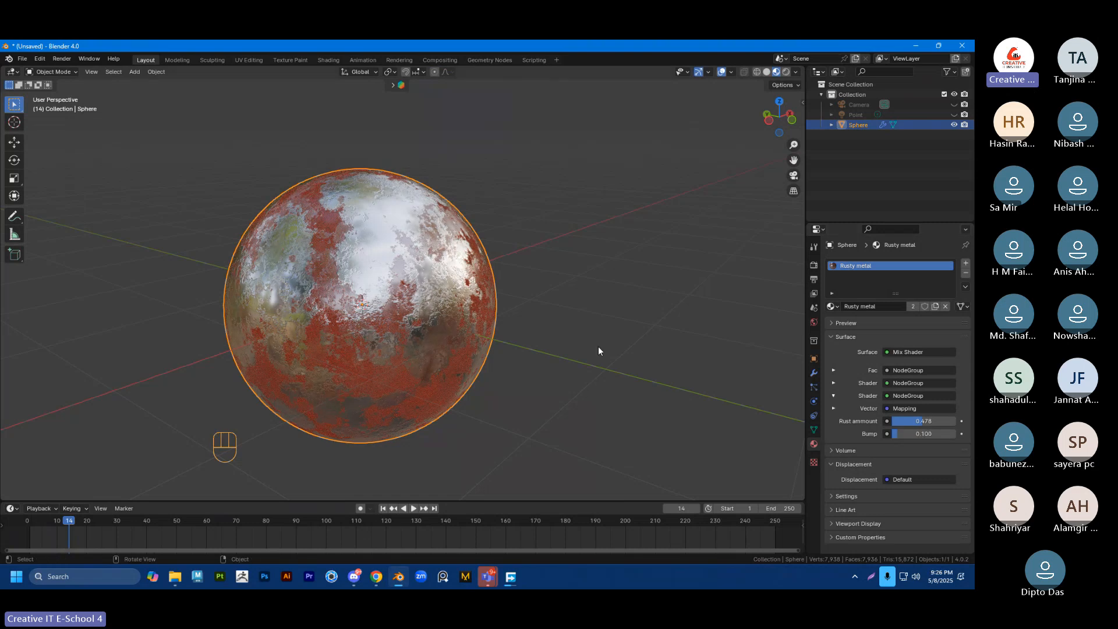
pyautogui.scroll(4, 595, 338)
pyautogui.keyDown('shift'); pyautogui.moveTo(596, 337); pyautogui.dragTo(584, 262, button='middle'); pyautogui.keyUp('shift')
pyautogui.scroll(-2, 584, 262)
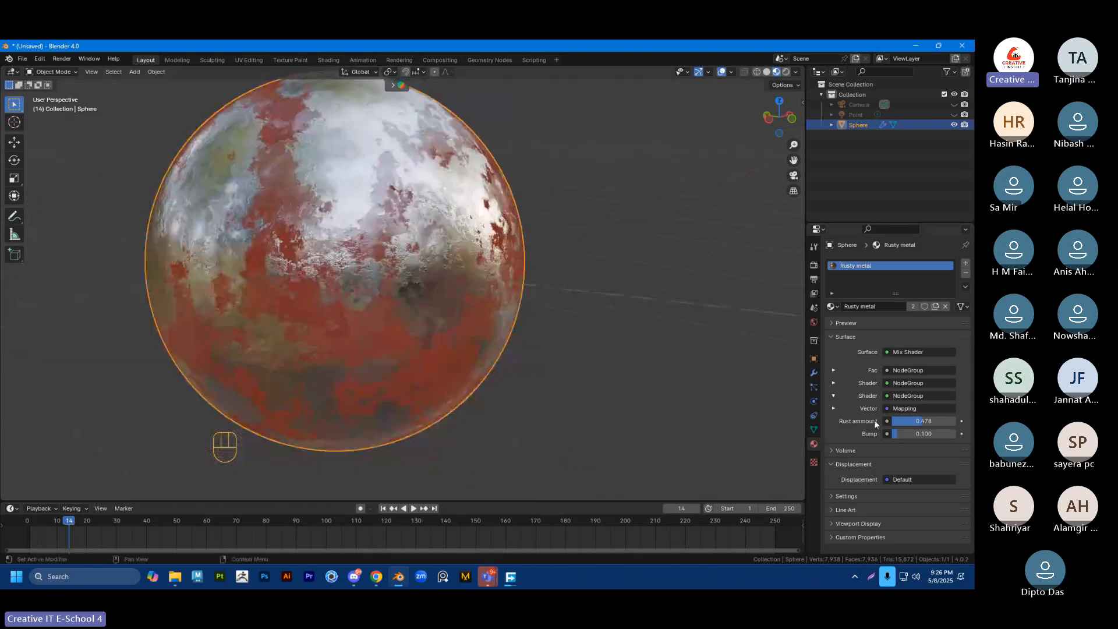
# Step: Set the material's Rust ammount to 0.557 and Bump to 0.148, and inspect the sphere's surface up close
pyautogui.moveTo(941, 432); pyautogui.dragTo(915, 420)
pyautogui.moveTo(574, 225); pyautogui.dragTo(530, 256, button='middle')
pyautogui.scroll(3, 517, 272)
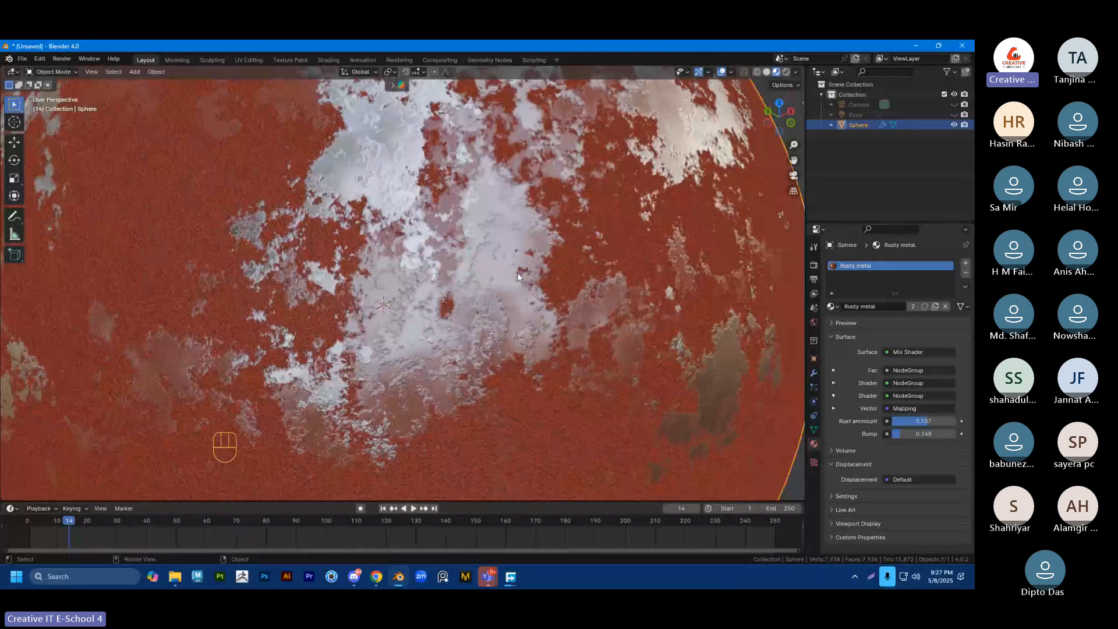
# Step: Lower the material's Rust ammount to 0.486 and check the whole sphere
pyautogui.scroll(-6, 584, 282)
pyautogui.moveTo(919, 421); pyautogui.dragTo(909, 421)
pyautogui.scroll(3, 588, 319)
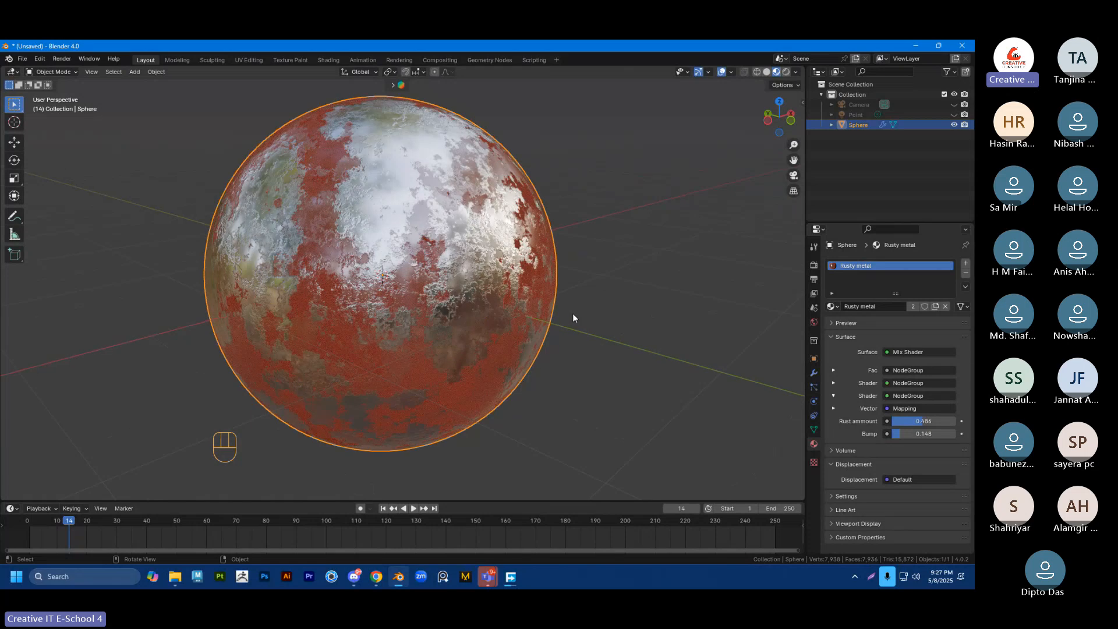
# Step: Split the 3D viewport vertically, turn the new area into a Shader Editor, and widen it to show the Rusty metal nodes
pyautogui.keyDown('shift'); pyautogui.moveTo(507, 284); pyautogui.dragTo(500, 278, button='middle'); pyautogui.keyUp('shift')
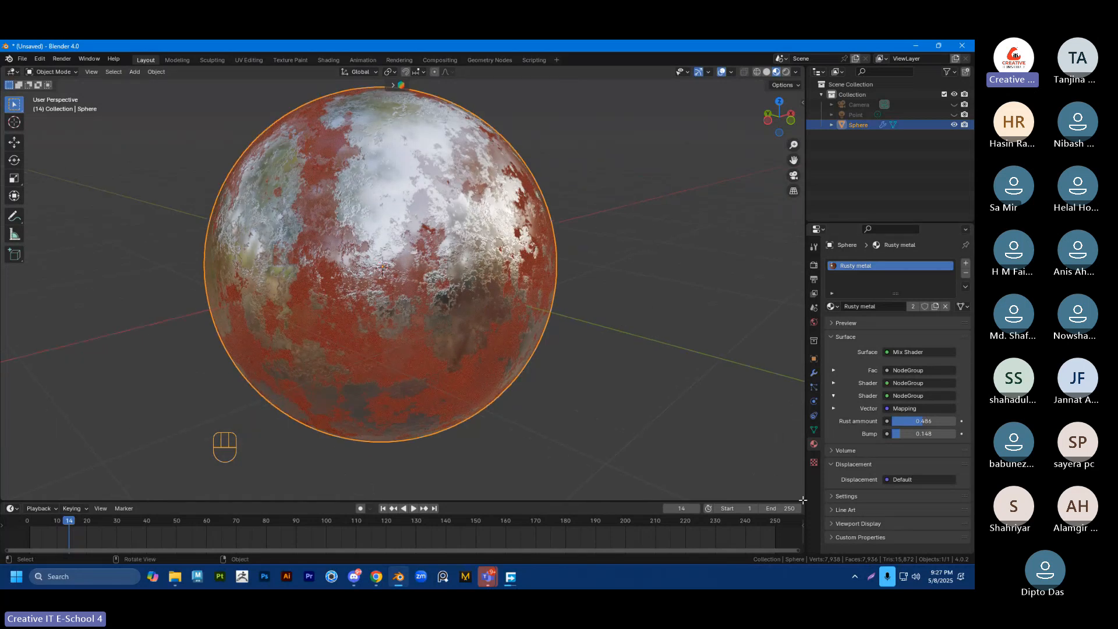
pyautogui.moveTo(802, 499); pyautogui.dragTo(389, 465)
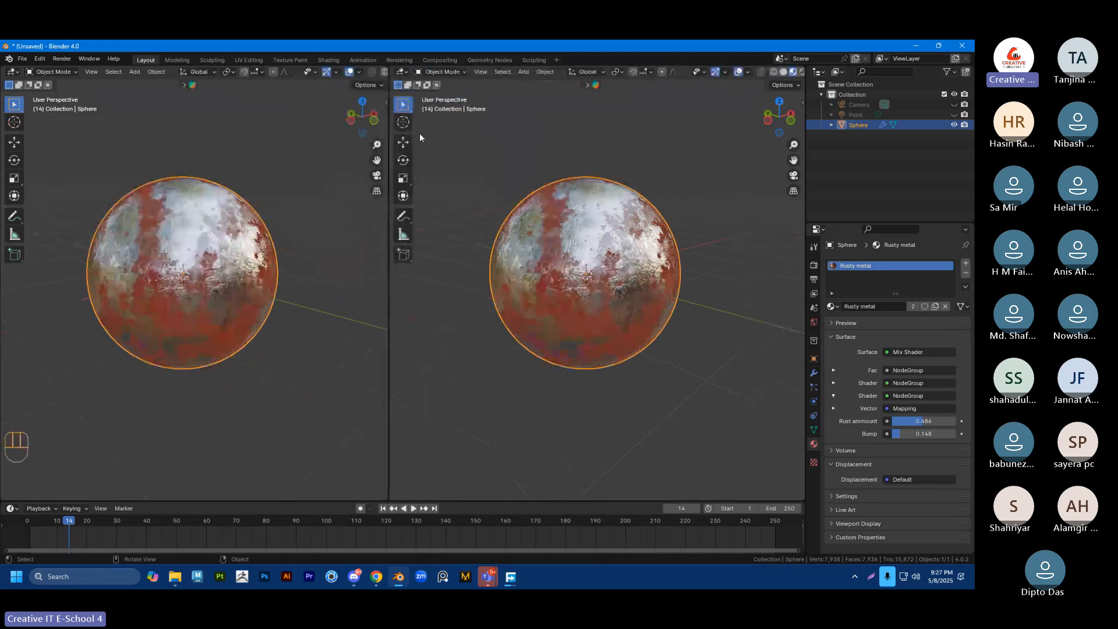
pyautogui.click(400, 72)
pyautogui.click(422, 170)
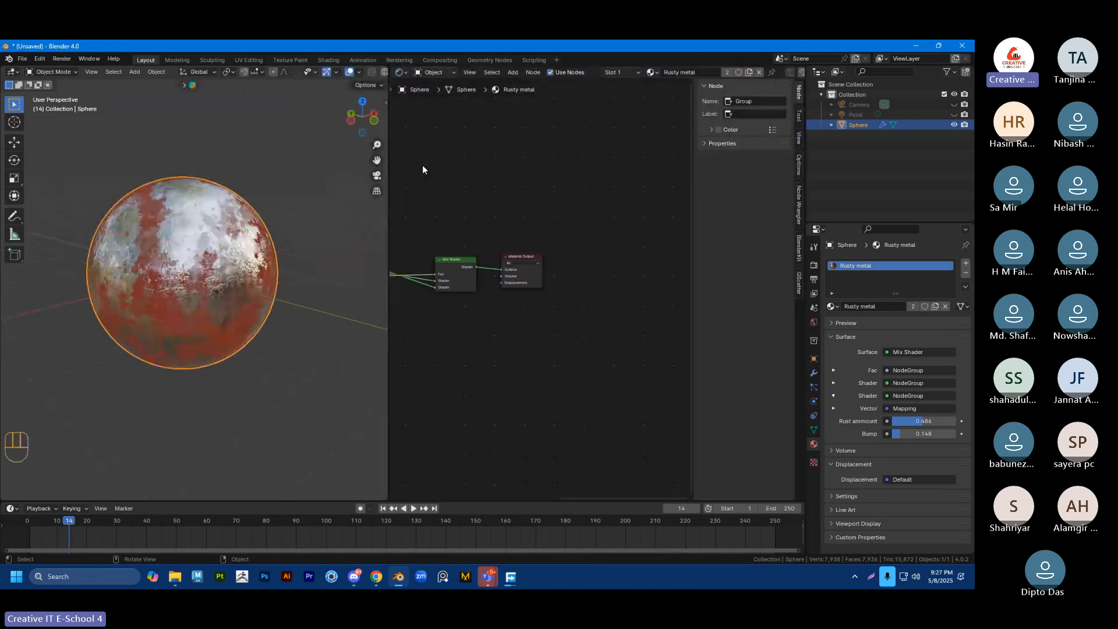
pyautogui.moveTo(442, 226); pyautogui.dragTo(552, 204, button='middle')
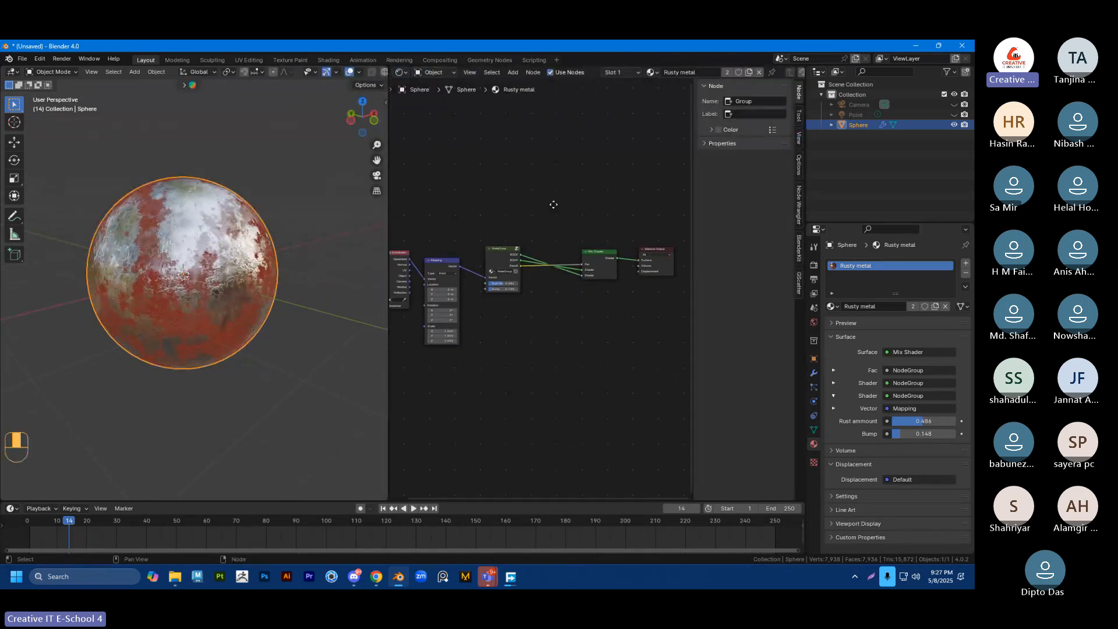
pyautogui.moveTo(385, 235); pyautogui.dragTo(182, 235)
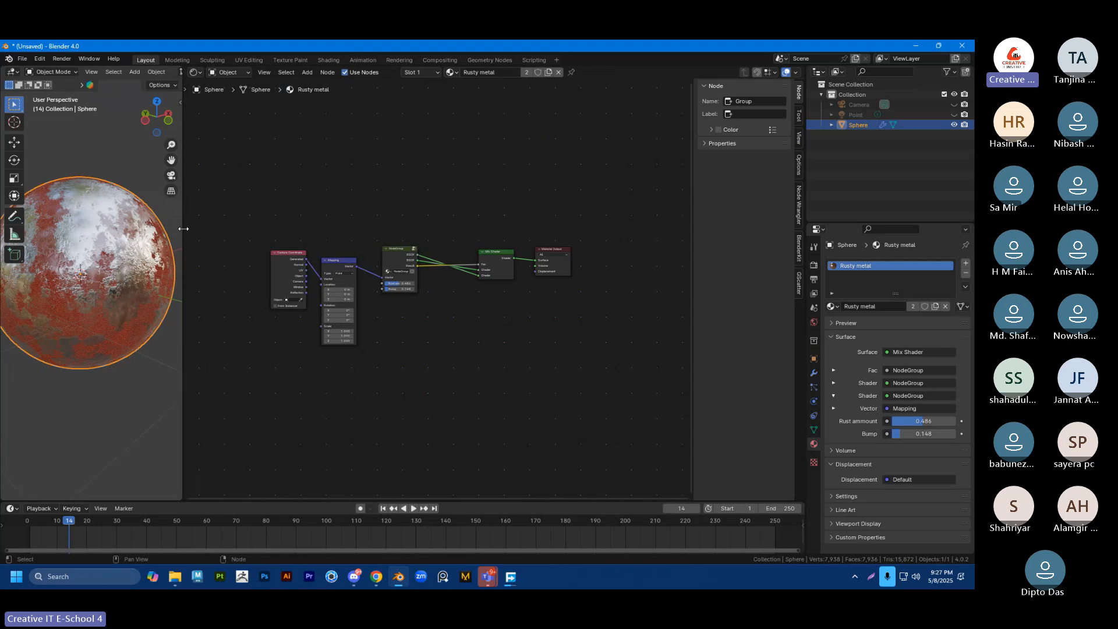
pyautogui.scroll(2, 434, 192)
pyautogui.scroll(3, 506, 204)
pyautogui.keyDown('shift'); pyautogui.moveTo(435, 206); pyautogui.dragTo(402, 205, button='middle'); pyautogui.keyUp('shift')
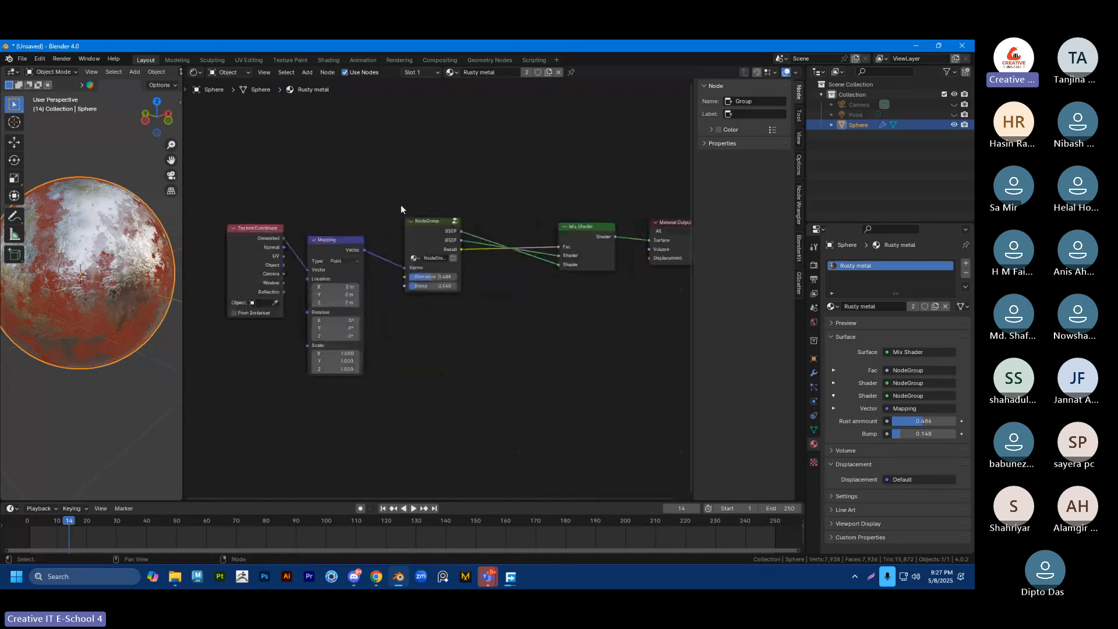
pyautogui.scroll(2, 401, 204)
# Step: Try the Mapping node with Scale -5.600 and Location 3.9 m on all axes, undoing each change
pyautogui.click(302, 236)
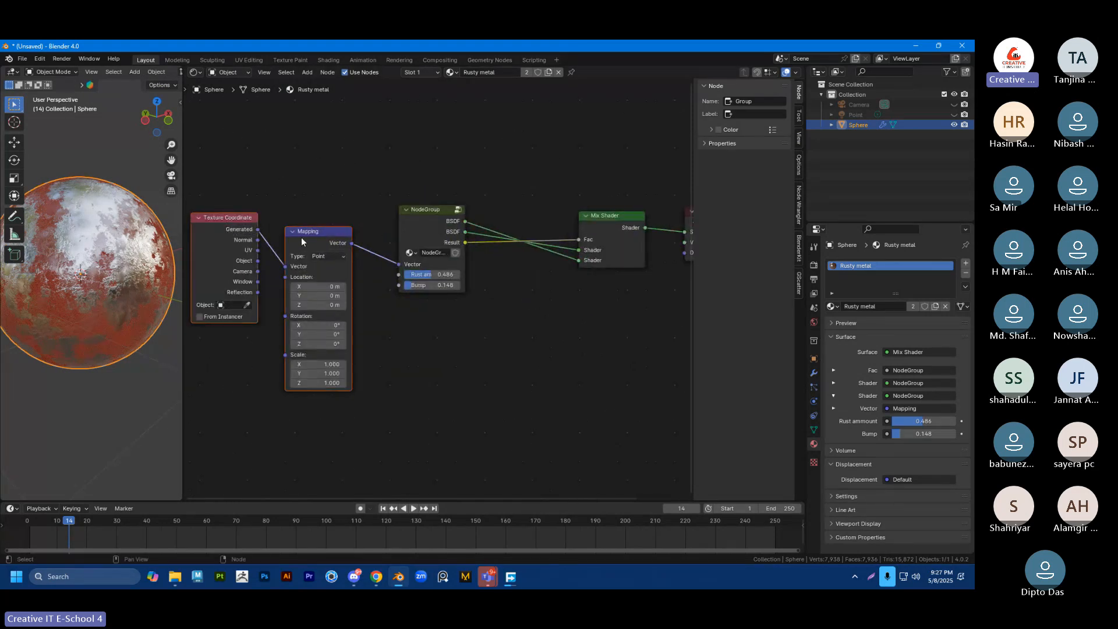
pyautogui.press('h')
pyautogui.click(295, 231)
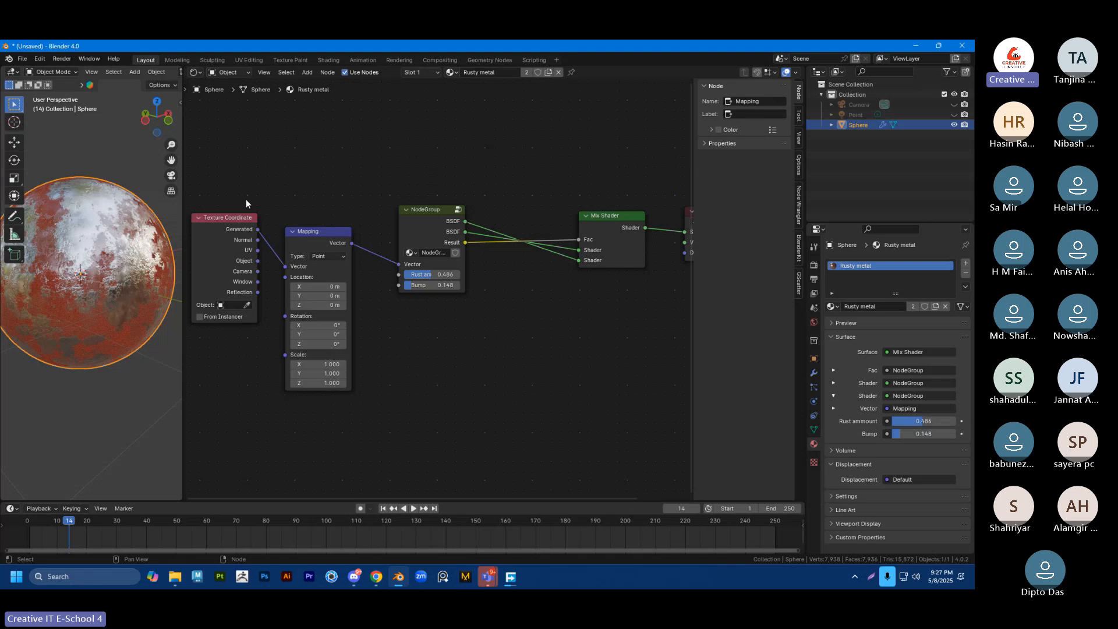
pyautogui.moveTo(309, 235); pyautogui.dragTo(297, 221)
pyautogui.moveTo(338, 281); pyautogui.dragTo(407, 305, button='middle')
pyautogui.moveTo(377, 297); pyautogui.dragTo(441, 297)
pyautogui.hotkey('ctrl', 'z')
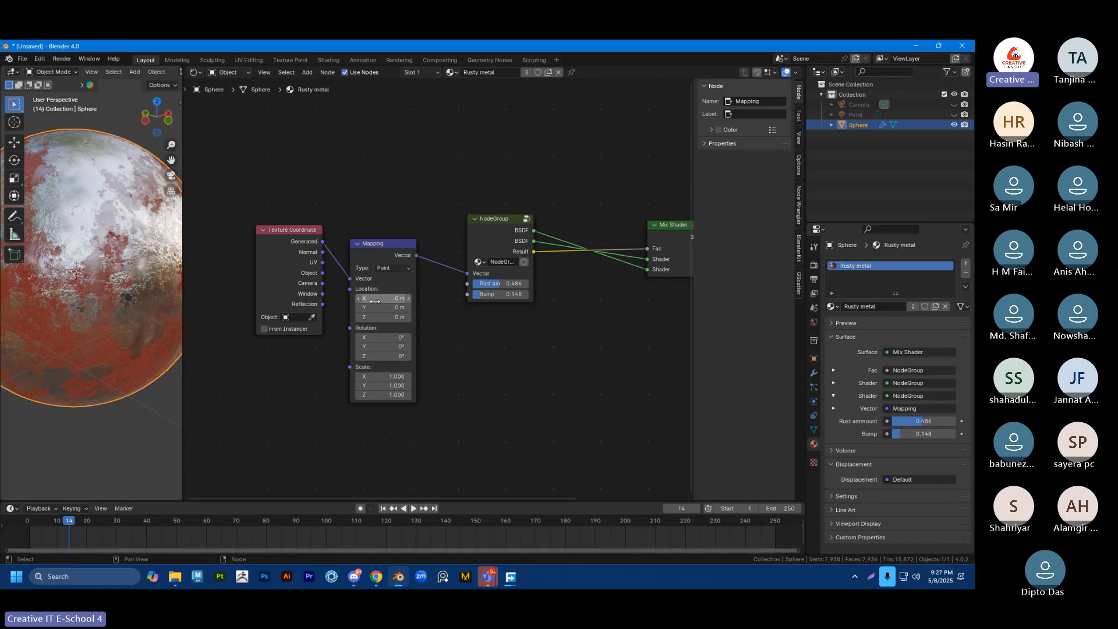
pyautogui.moveTo(379, 376); pyautogui.dragTo(434, 395)
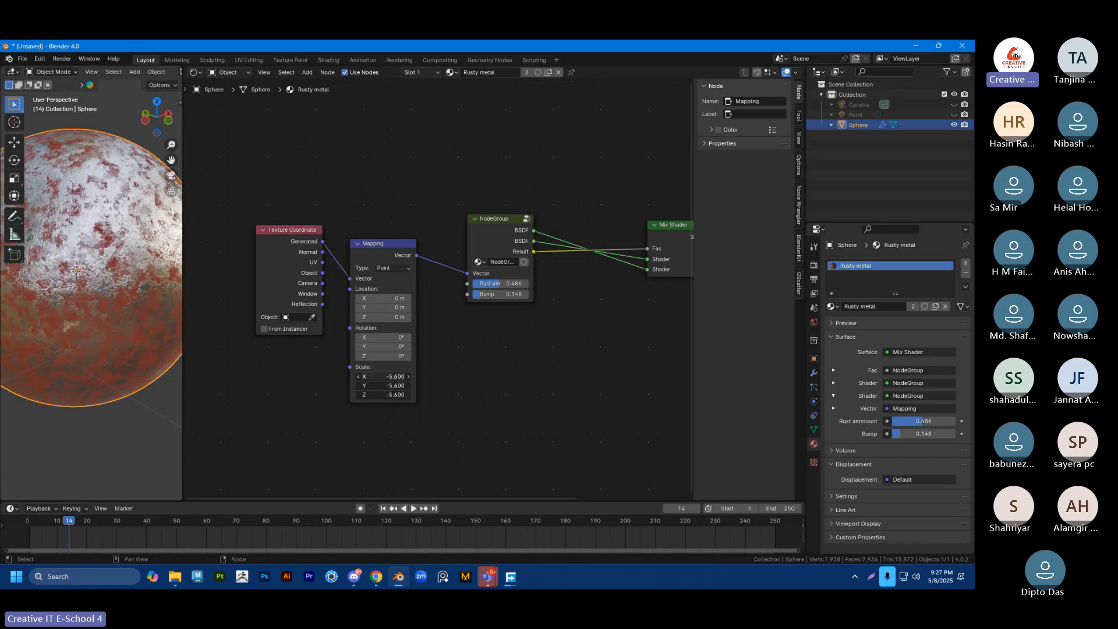
pyautogui.hotkey('ctrl', 'z')
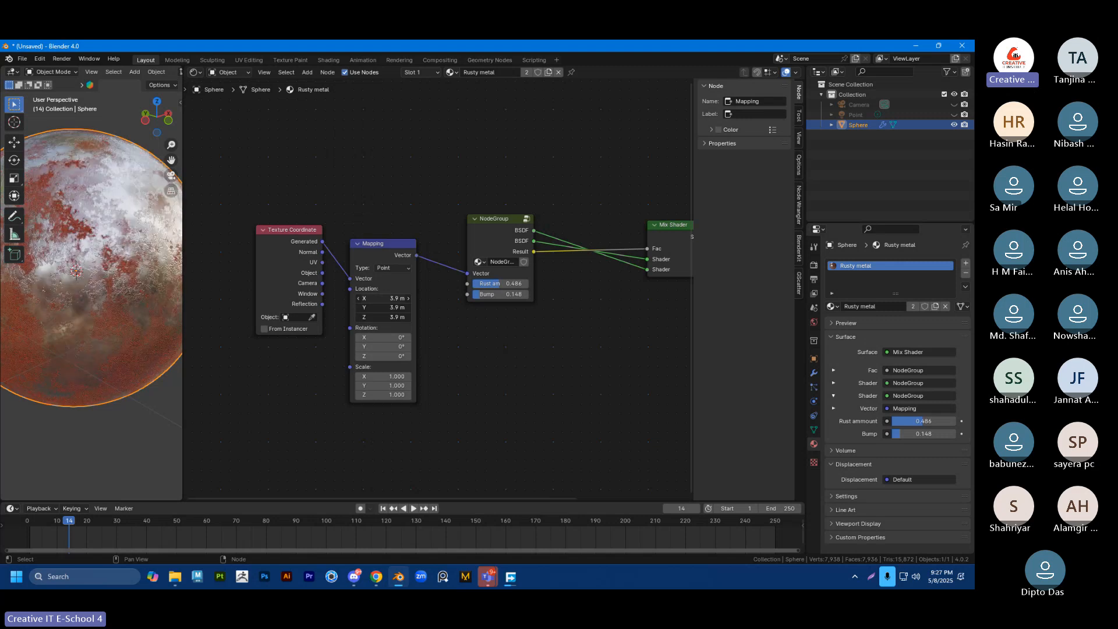
pyautogui.moveTo(373, 356); pyautogui.dragTo(419, 356)
pyautogui.hotkey('ctrl', 'z')
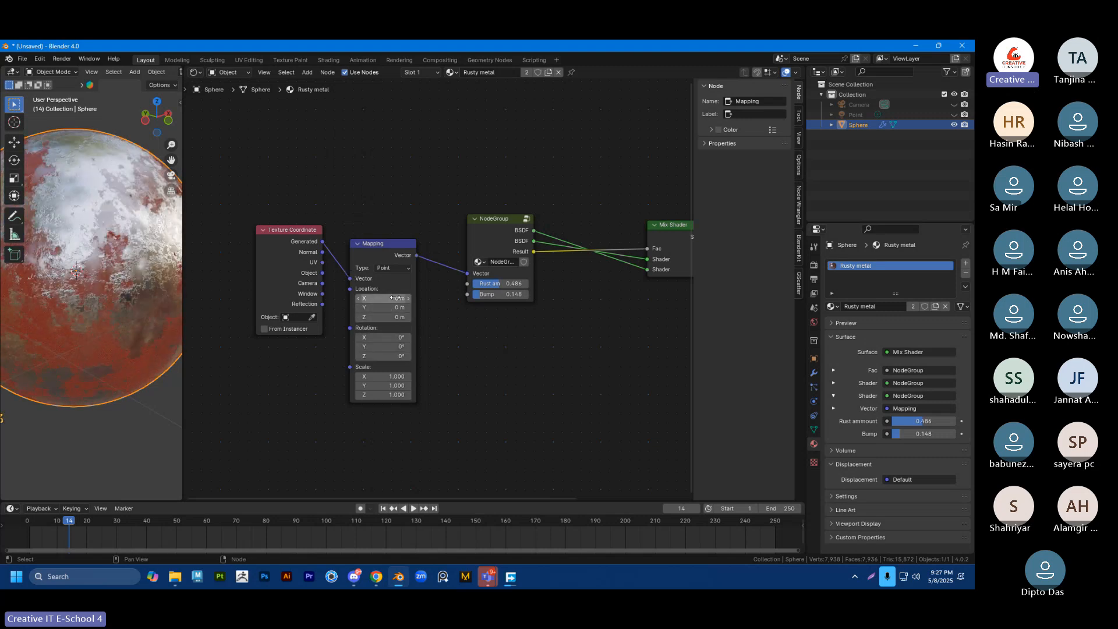
# Step: Open the NodeGroup for editing and examine the Noise Texture, Color Ramp, Bump and Principled BSDF in the Metal frame
pyautogui.scroll(2, 340, 219)
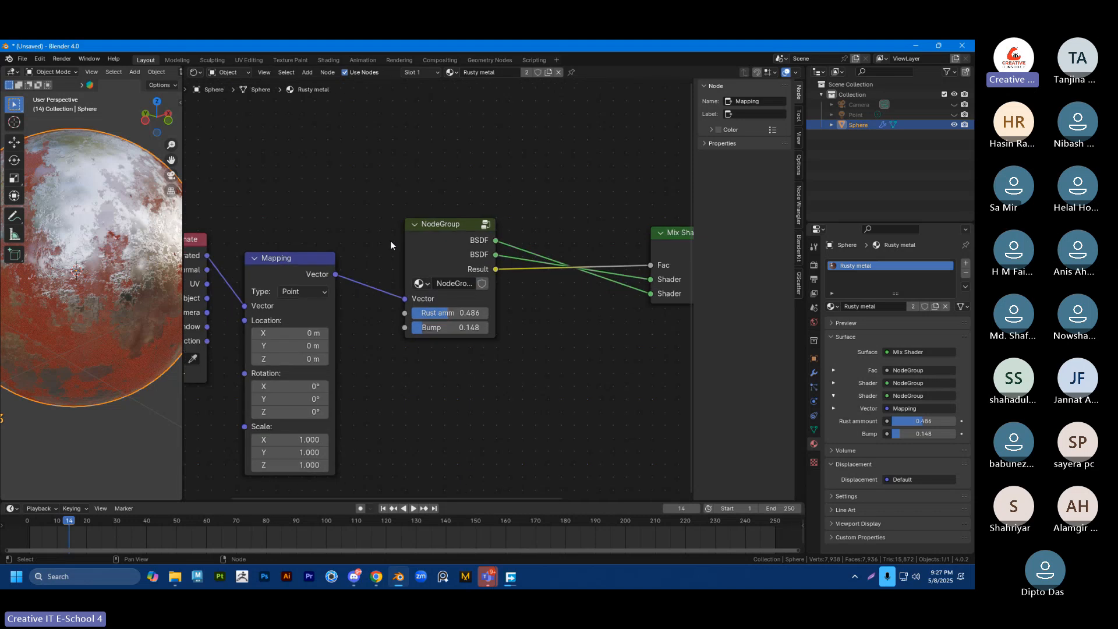
pyautogui.scroll(-1, 434, 223)
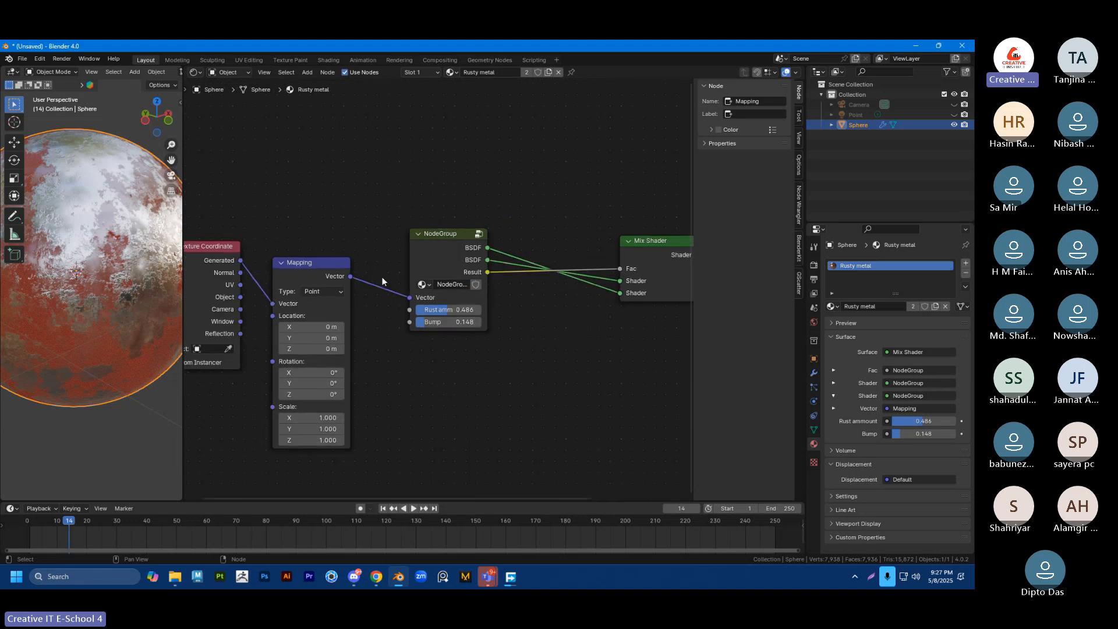
pyautogui.click(443, 238)
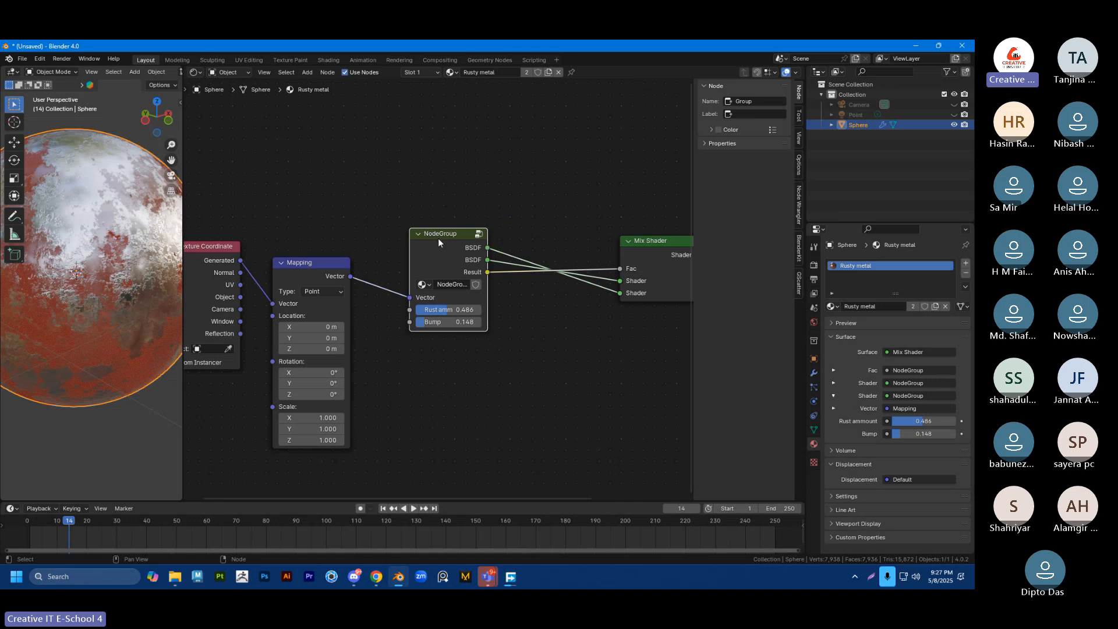
pyautogui.press('Tab')
pyautogui.scroll(-4, 439, 263)
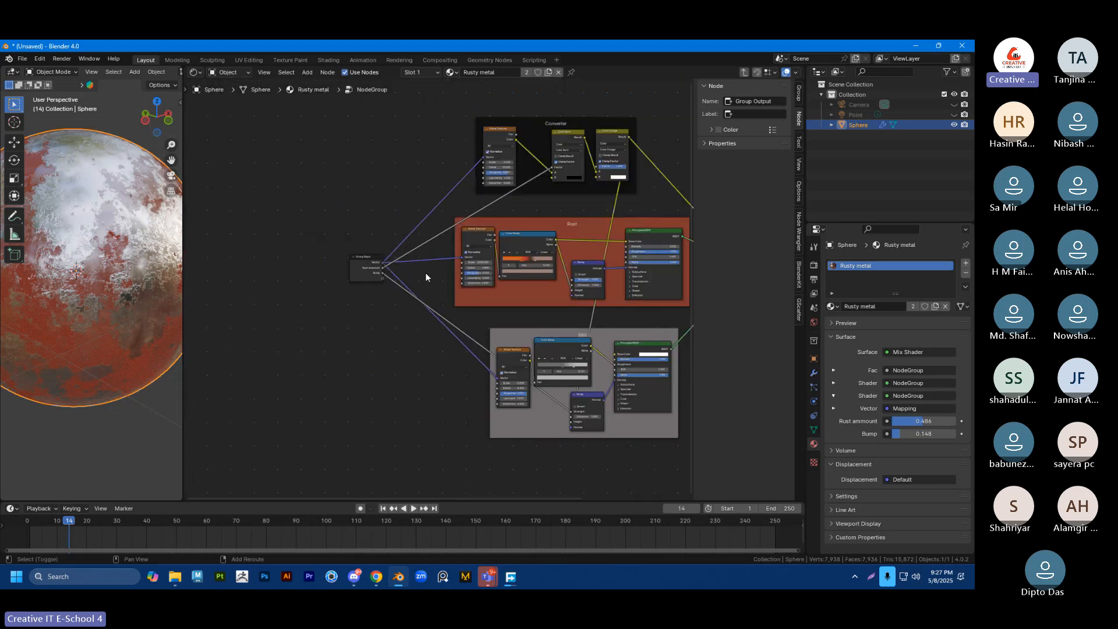
pyautogui.moveTo(427, 282); pyautogui.dragTo(294, 327, button='middle')
pyautogui.moveTo(310, 473); pyautogui.dragTo(325, 356, button='middle')
pyautogui.scroll(9, 311, 321)
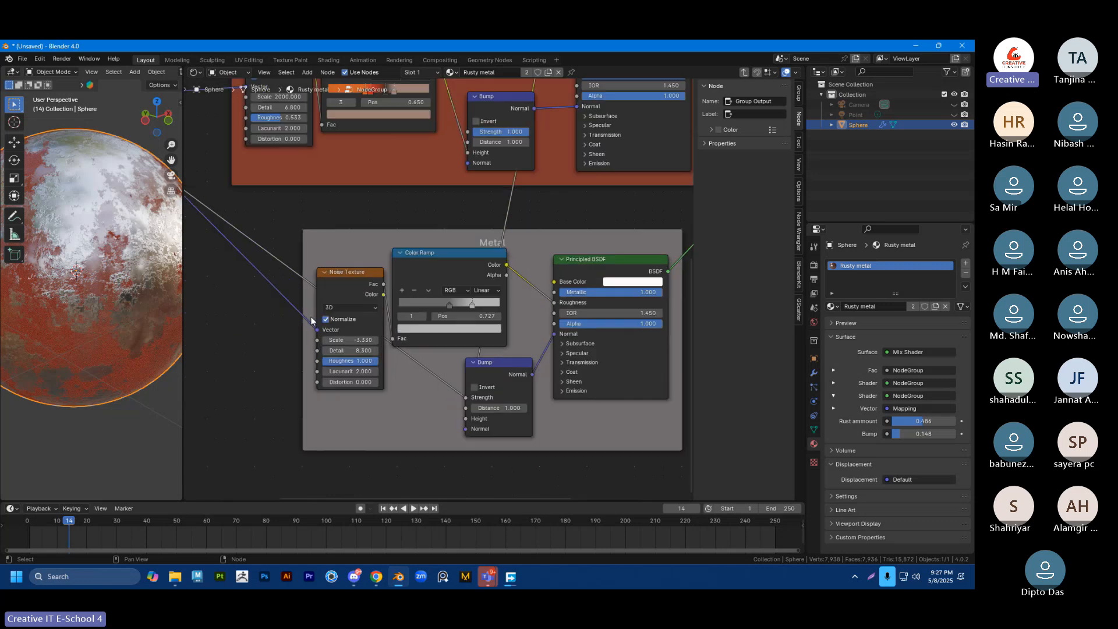
pyautogui.scroll(-2, 311, 321)
pyautogui.click(366, 250)
pyautogui.moveTo(378, 236); pyautogui.dragTo(334, 244)
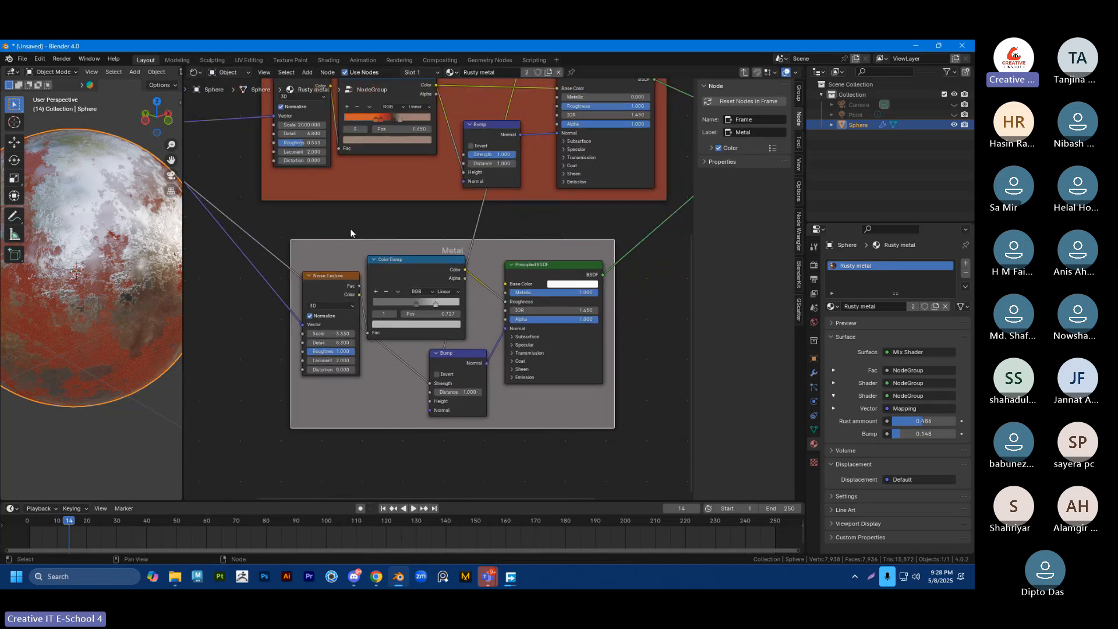
pyautogui.click(560, 268)
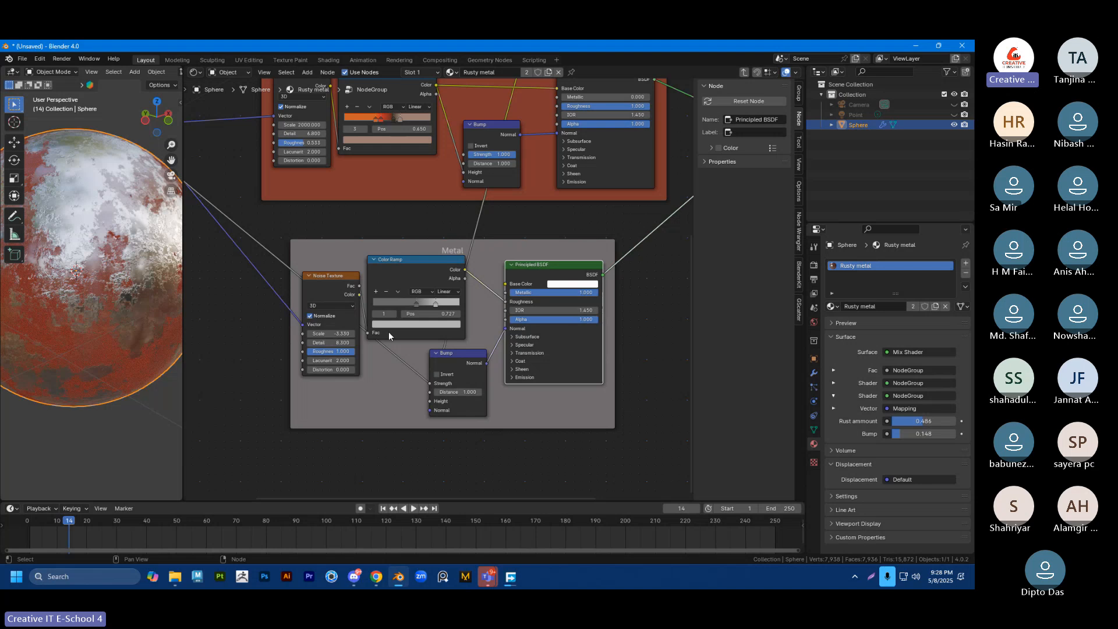
pyautogui.scroll(1, 472, 312)
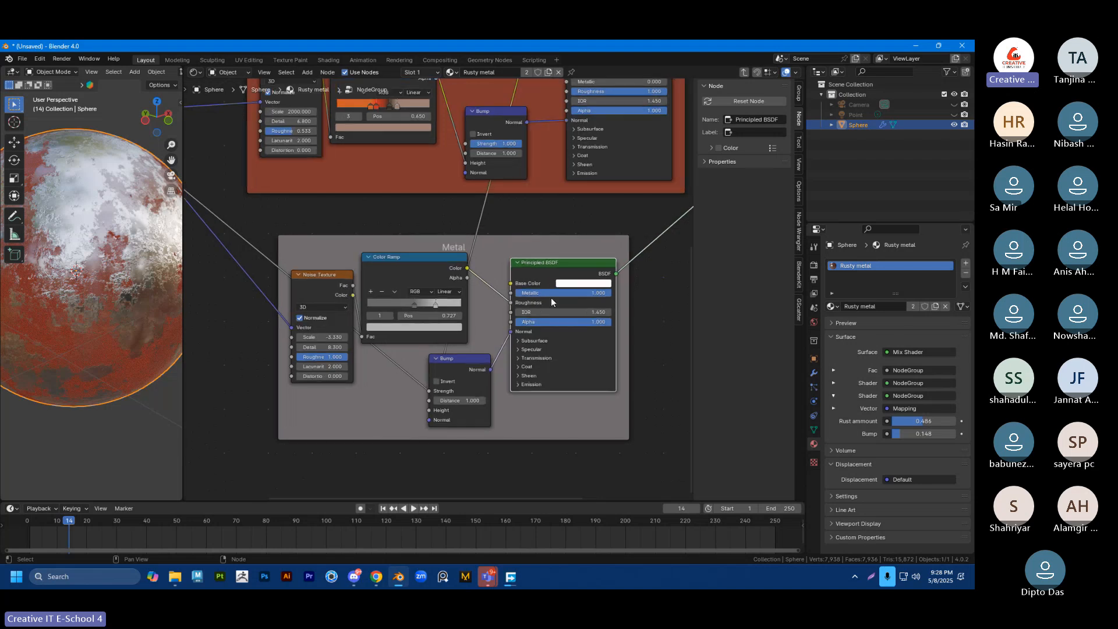
# Step: Set the Metal frame's Noise Texture Scale to -1.930 and Detail to 15.000, and inspect the sphere's surface up close
pyautogui.moveTo(310, 271); pyautogui.dragTo(299, 270)
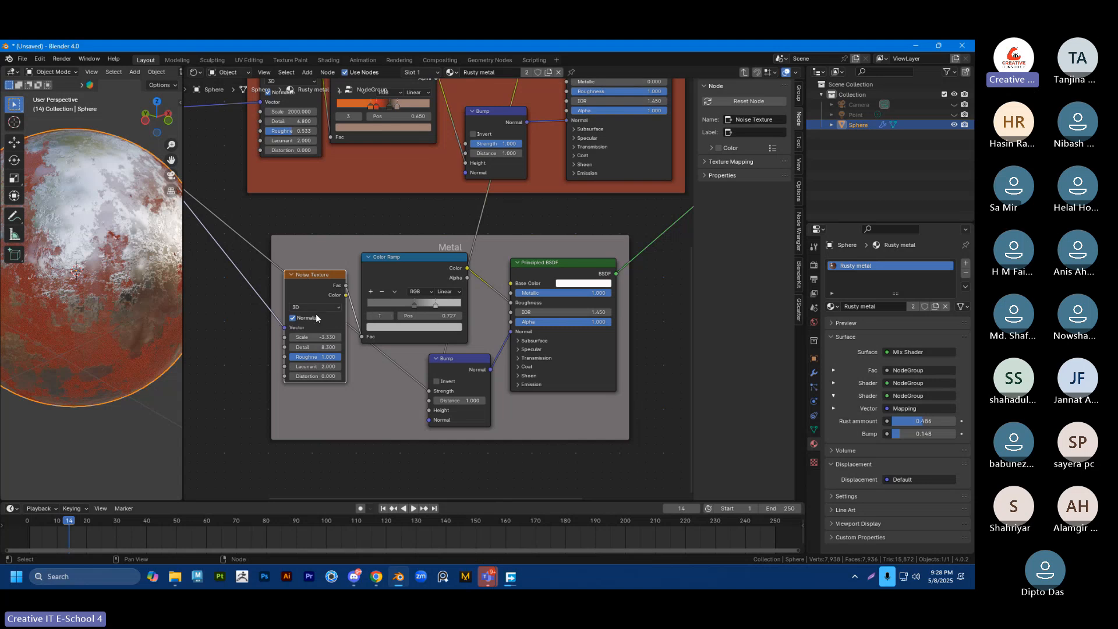
pyautogui.moveTo(315, 337)
pyautogui.mouseDown()
pyautogui.moveTo(357, 337)
pyautogui.moveTo(324, 337)
pyautogui.mouseUp()
pyautogui.hotkey('ctrl', 'z')
pyautogui.scroll(4, 107, 207)
pyautogui.keyDown('shift'); pyautogui.moveTo(107, 208); pyautogui.dragTo(158, 292, button='middle'); pyautogui.keyUp('shift')
pyautogui.scroll(2, 96, 249)
pyautogui.scroll(-4, 96, 249)
pyautogui.moveTo(311, 337); pyautogui.dragTo(326, 337)
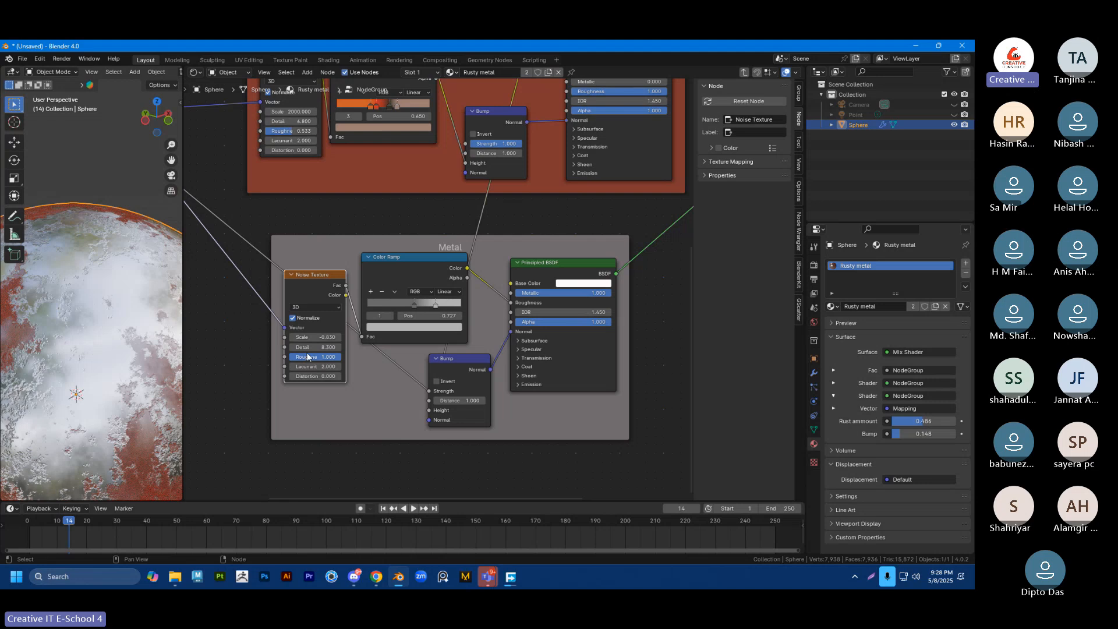
pyautogui.click(298, 354)
pyautogui.press('Return')
pyautogui.moveTo(319, 350); pyautogui.dragTo(288, 337)
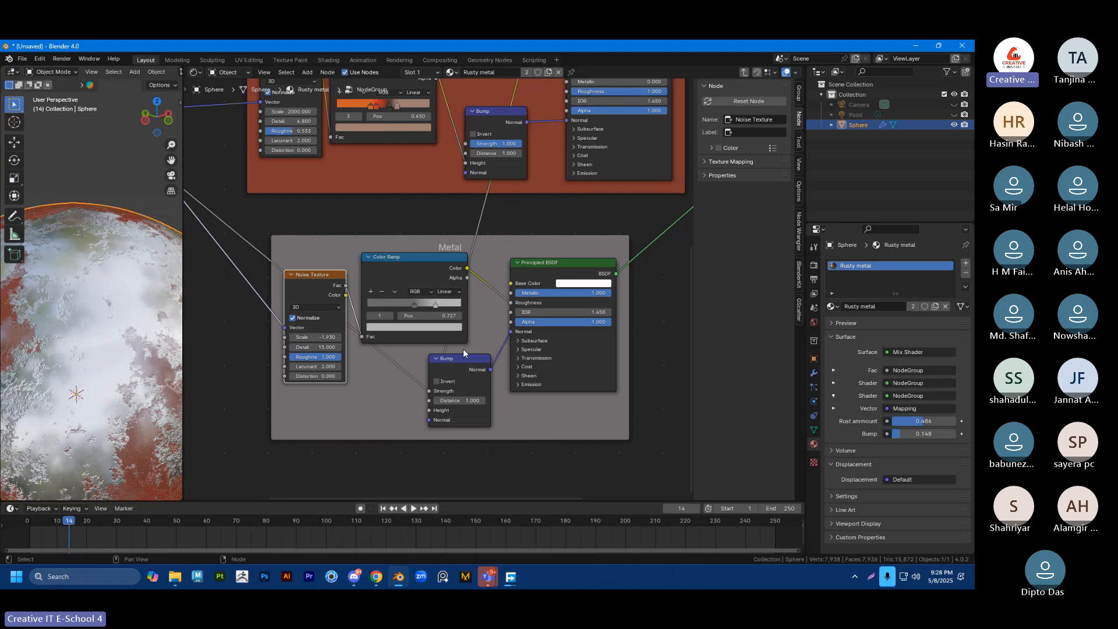
# Step: Recolour the first stop of the Rust frame's Color Ramp to purple and adjust the stop's position
pyautogui.scroll(-2, 400, 305)
pyautogui.scroll(1, 444, 307)
pyautogui.scroll(-2, 494, 249)
pyautogui.keyDown('shift'); pyautogui.moveTo(439, 222); pyautogui.dragTo(435, 331, button='middle'); pyautogui.keyUp('shift')
pyautogui.scroll(2, 435, 330)
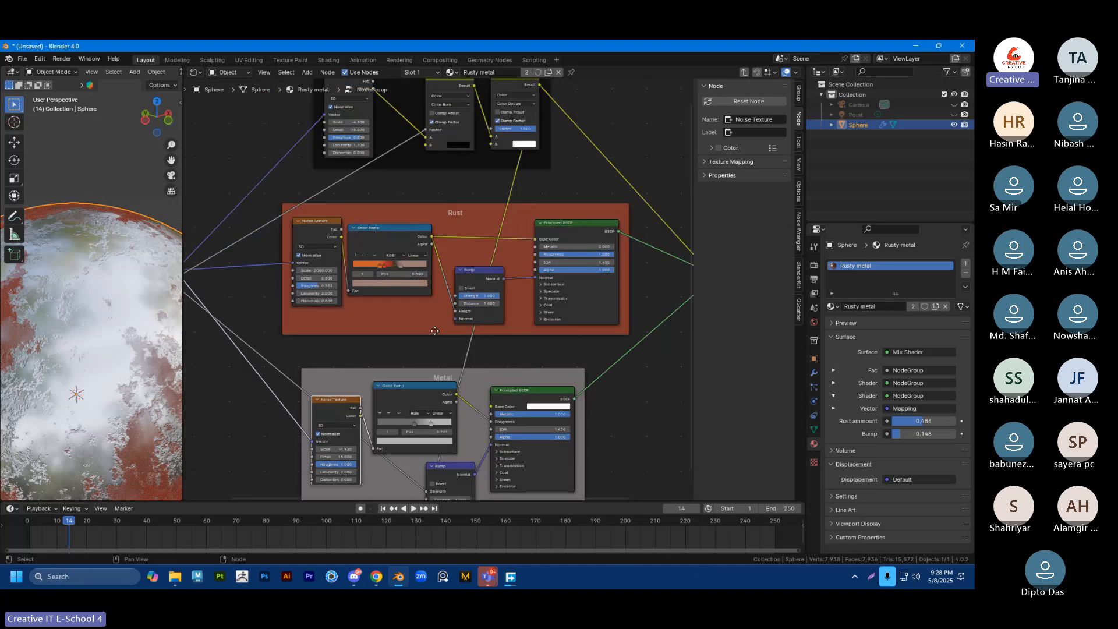
pyautogui.keyDown('shift'); pyautogui.moveTo(377, 371); pyautogui.dragTo(367, 382, button='middle'); pyautogui.keyUp('shift')
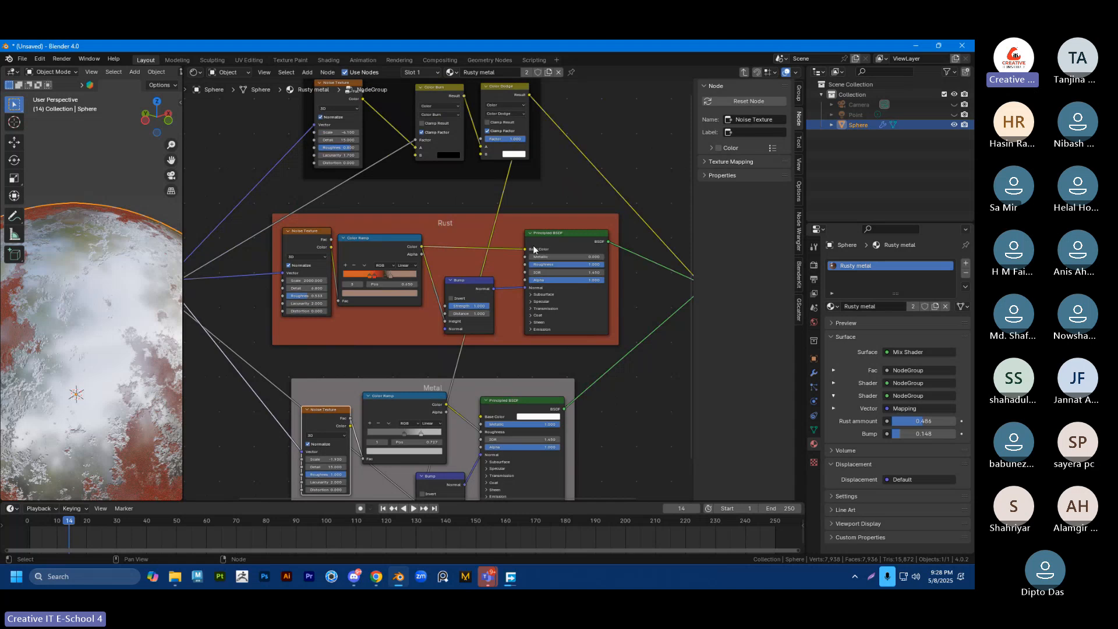
pyautogui.moveTo(299, 185); pyautogui.dragTo(331, 191, button='middle')
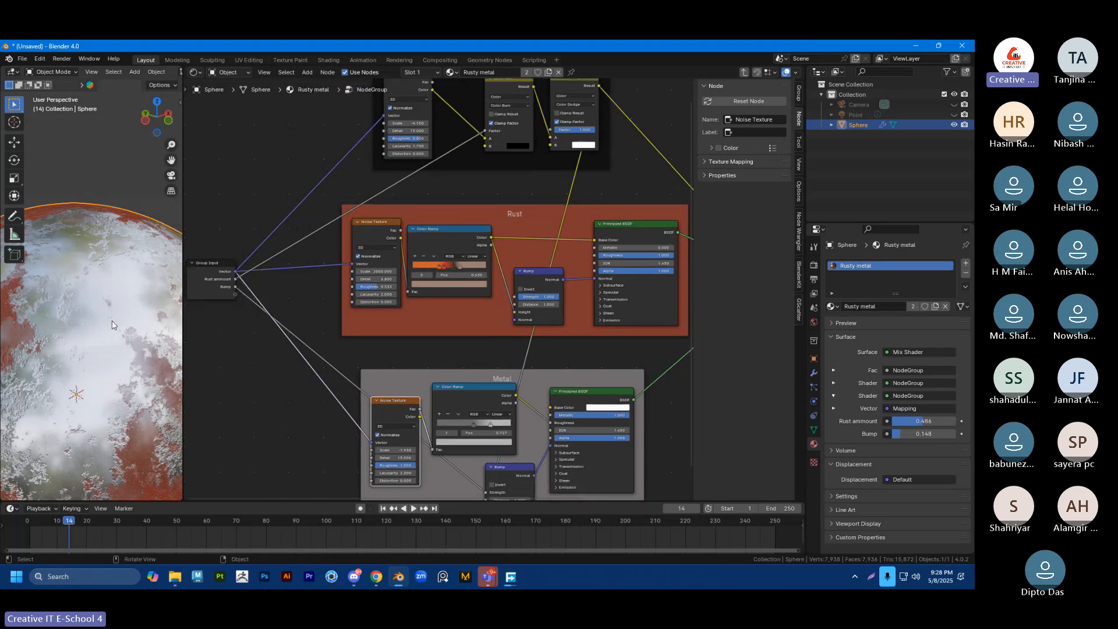
pyautogui.click(440, 283)
pyautogui.moveTo(440, 217)
pyautogui.mouseDown()
pyautogui.moveTo(444, 189)
pyautogui.moveTo(463, 189)
pyautogui.moveTo(452, 220)
pyautogui.moveTo(438, 225)
pyautogui.mouseUp()
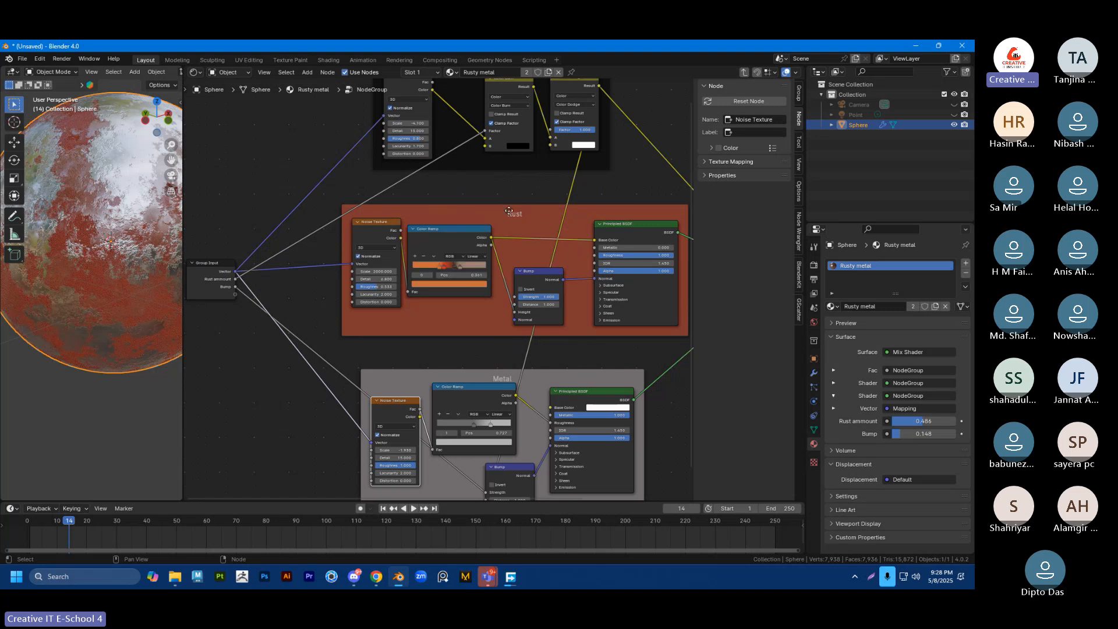
pyautogui.click(445, 268)
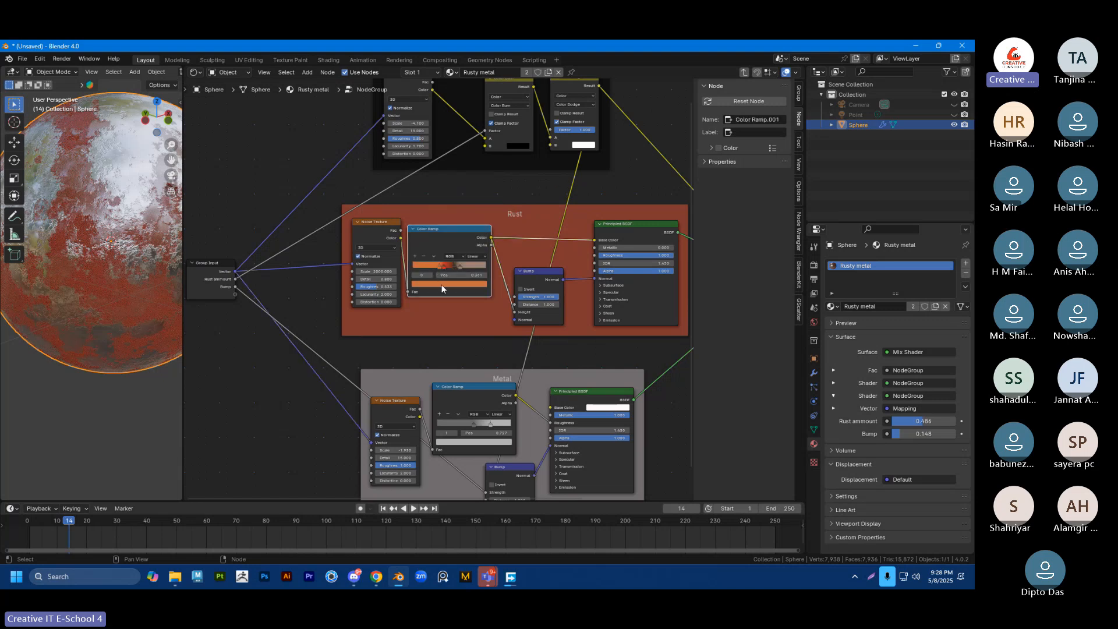
pyautogui.click(446, 283)
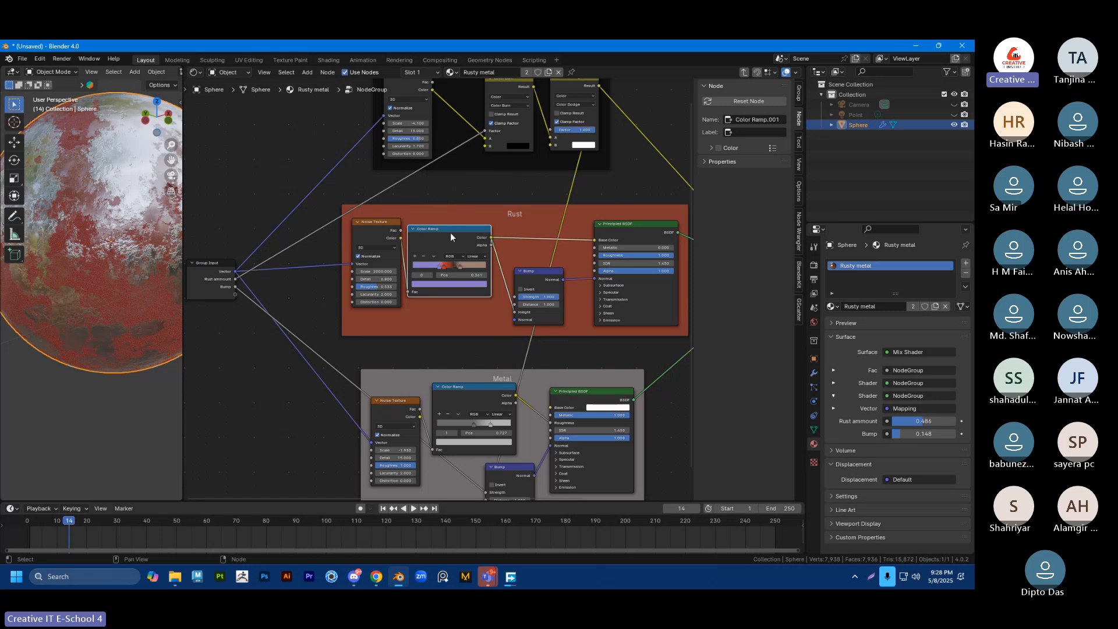
pyautogui.press('g')
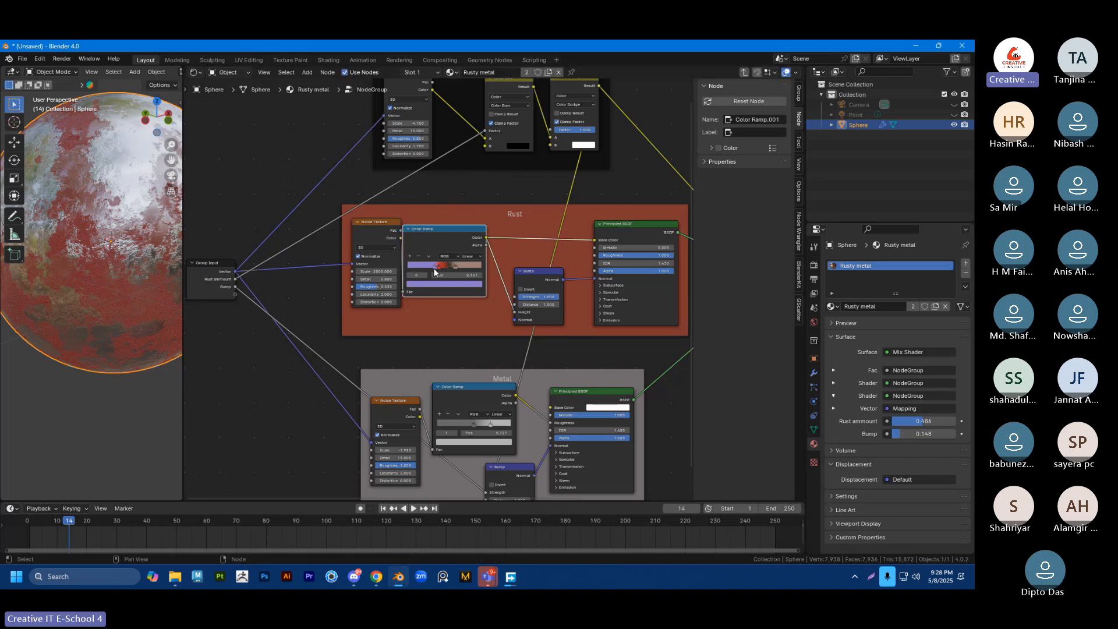
pyautogui.click(439, 267)
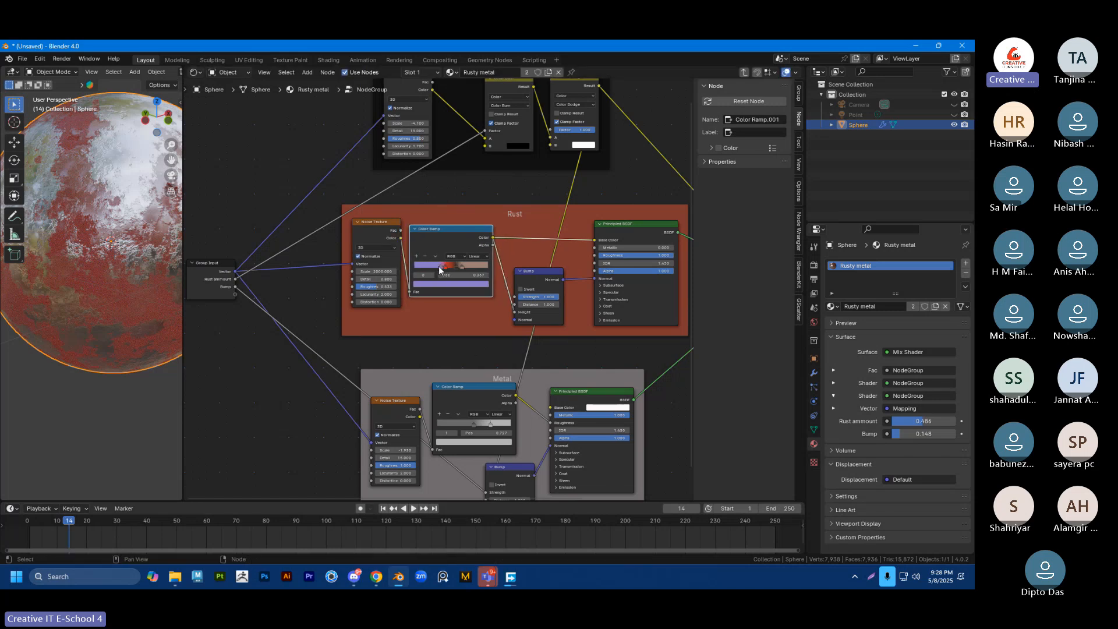
# Step: Examine the Rust frame's Principled BSDF and Bump nodes, and how the Converter frame's nodes connect to the group output
pyautogui.click(615, 229)
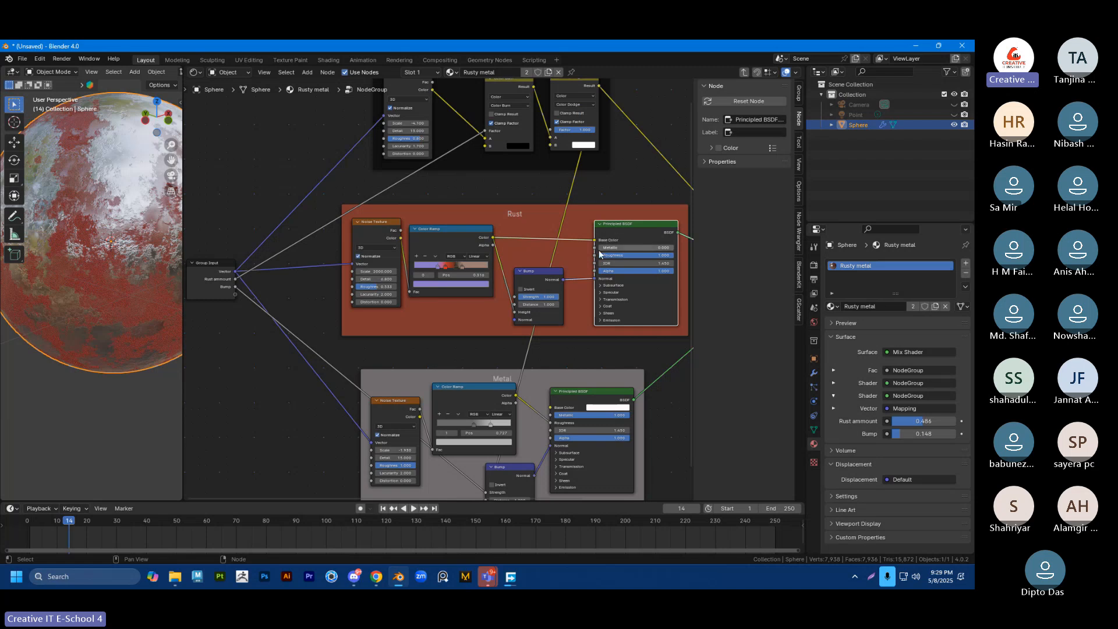
pyautogui.click(529, 276)
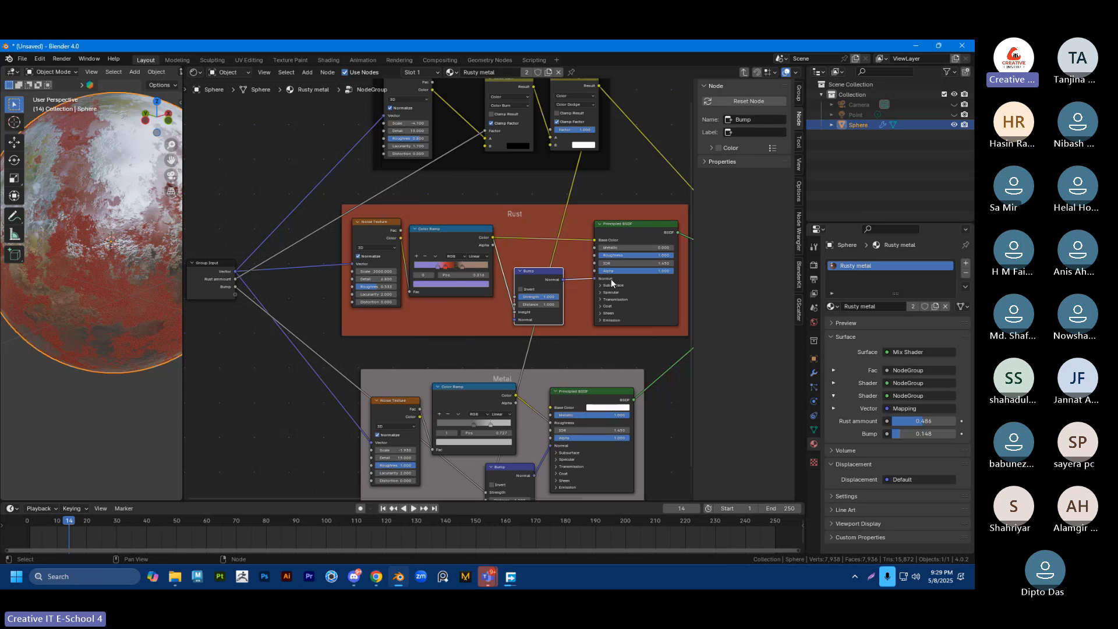
pyautogui.moveTo(546, 301)
pyautogui.mouseDown()
pyautogui.moveTo(519, 299)
pyautogui.moveTo(547, 299)
pyautogui.mouseUp()
pyautogui.scroll(-3, 560, 227)
pyautogui.moveTo(552, 160); pyautogui.dragTo(457, 285, button='middle')
pyautogui.scroll(2, 453, 373)
pyautogui.moveTo(451, 410); pyautogui.dragTo(427, 313, button='middle')
pyautogui.scroll(-2, 556, 224)
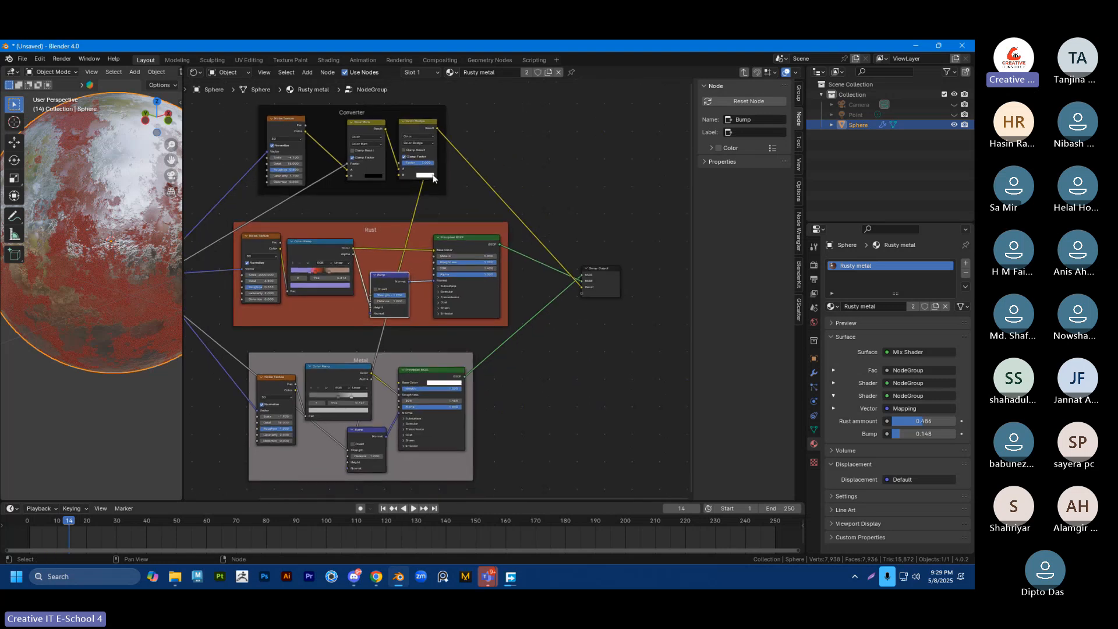
pyautogui.moveTo(527, 163); pyautogui.dragTo(541, 167, button='middle')
pyautogui.moveTo(338, 205); pyautogui.dragTo(388, 266, button='middle')
pyautogui.scroll(3, 358, 230)
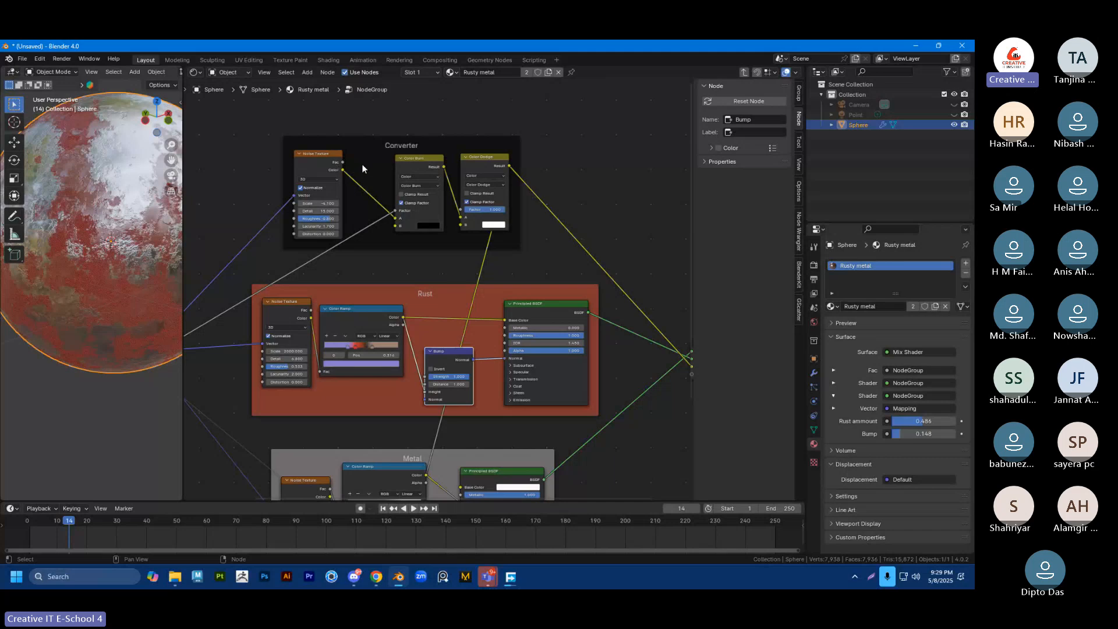
# Step: Try the Lighten and Overlay blending modes on the Color Burn mix node in the Converter frame
pyautogui.scroll(2, 402, 169)
pyautogui.moveTo(499, 177); pyautogui.dragTo(504, 201, button='middle')
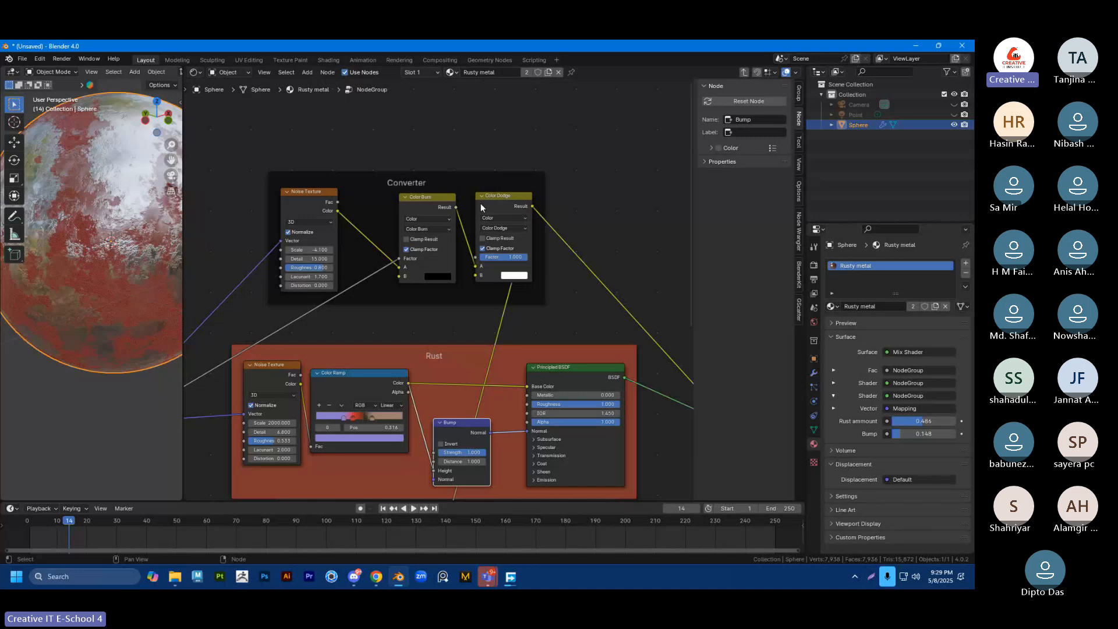
pyautogui.click(427, 199)
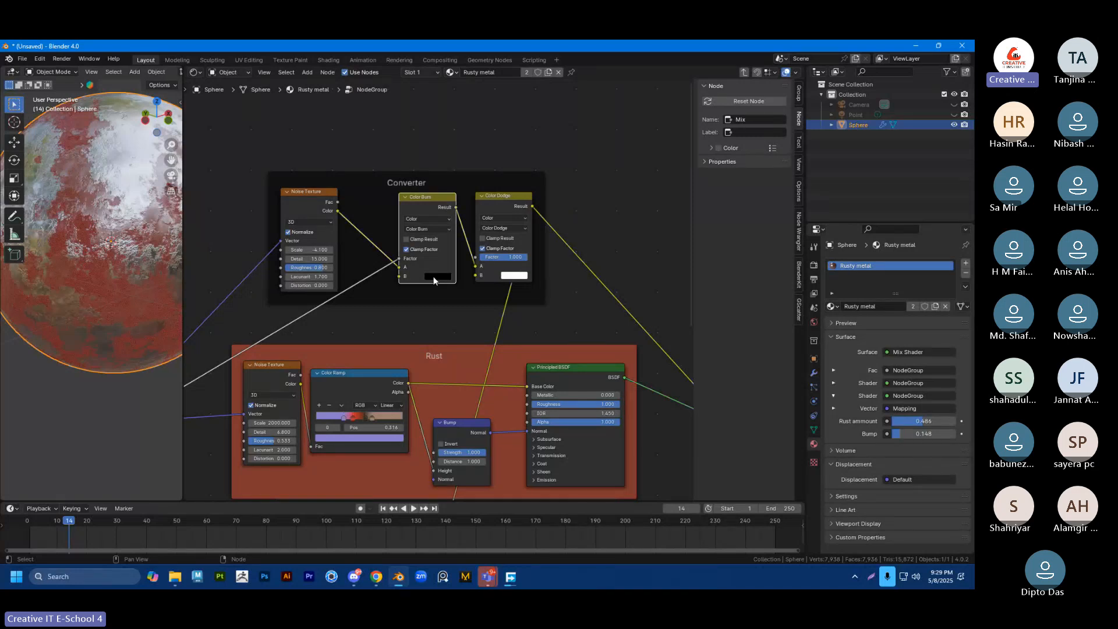
pyautogui.click(494, 198)
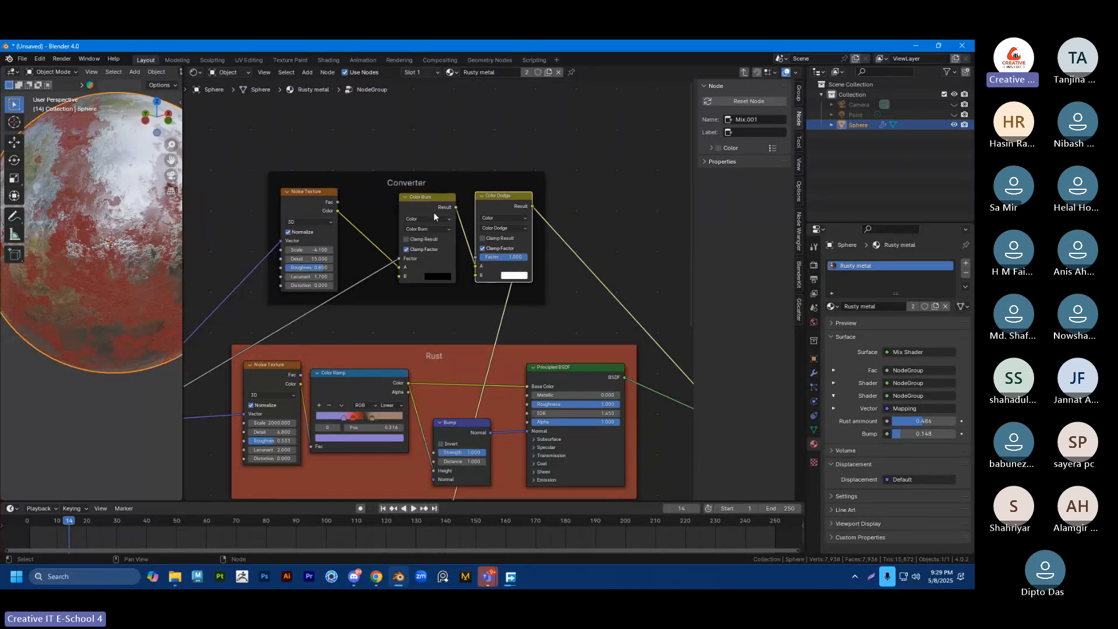
pyautogui.click(436, 230)
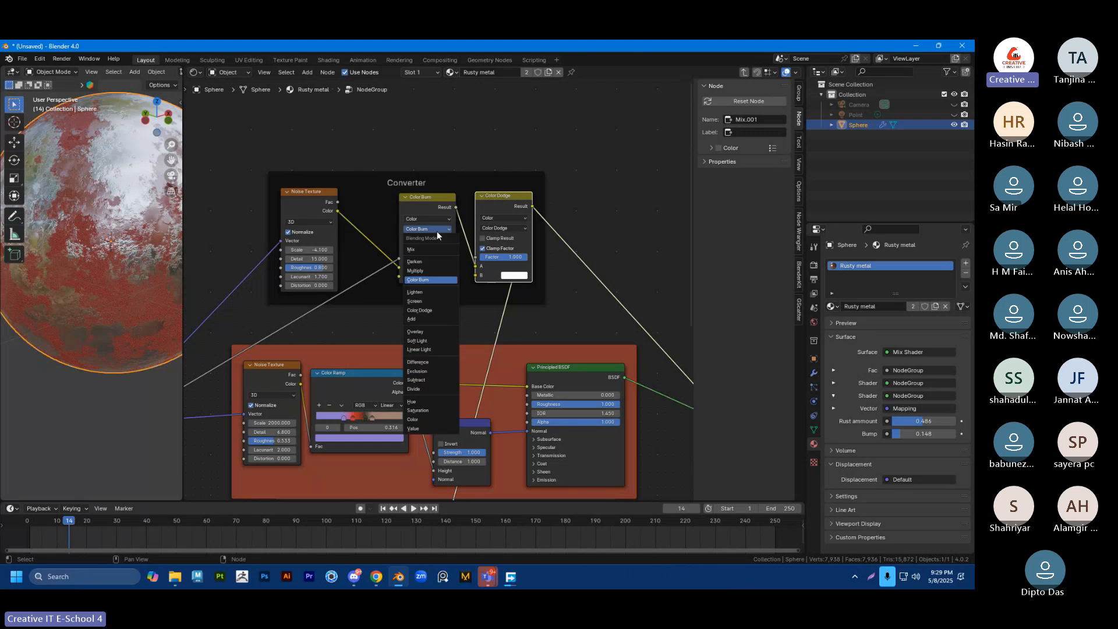
pyautogui.click(423, 294)
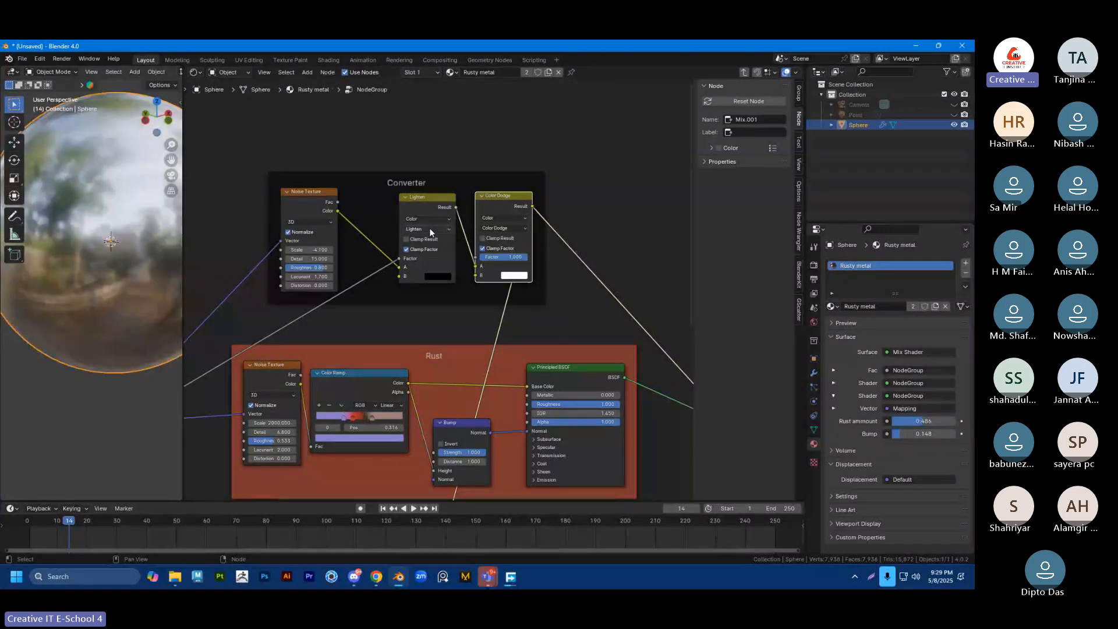
pyautogui.click(429, 229)
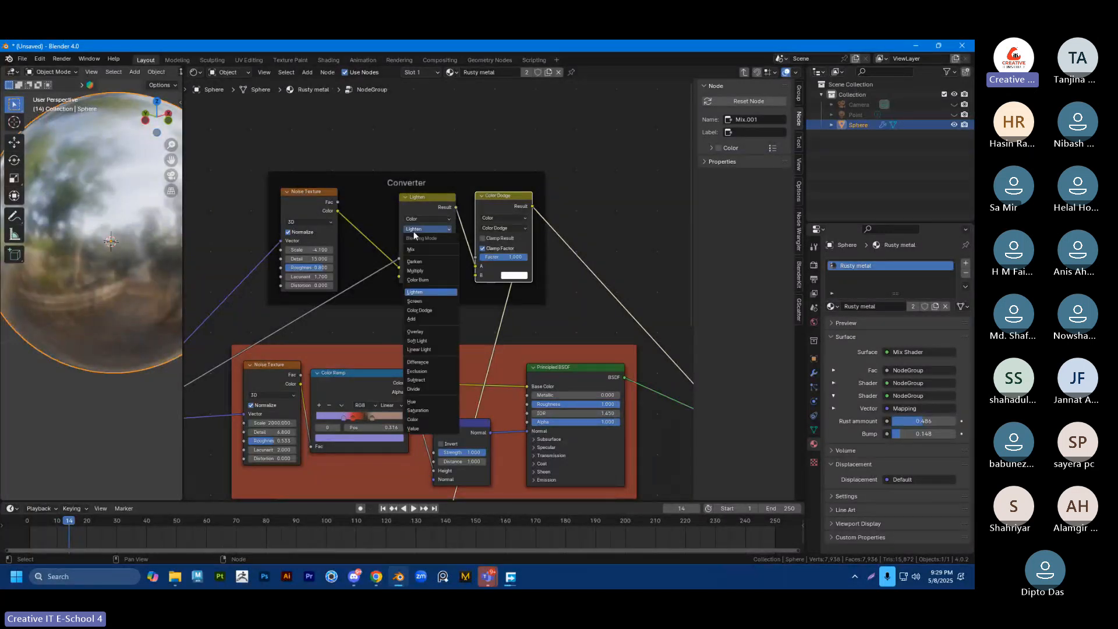
pyautogui.click(417, 332)
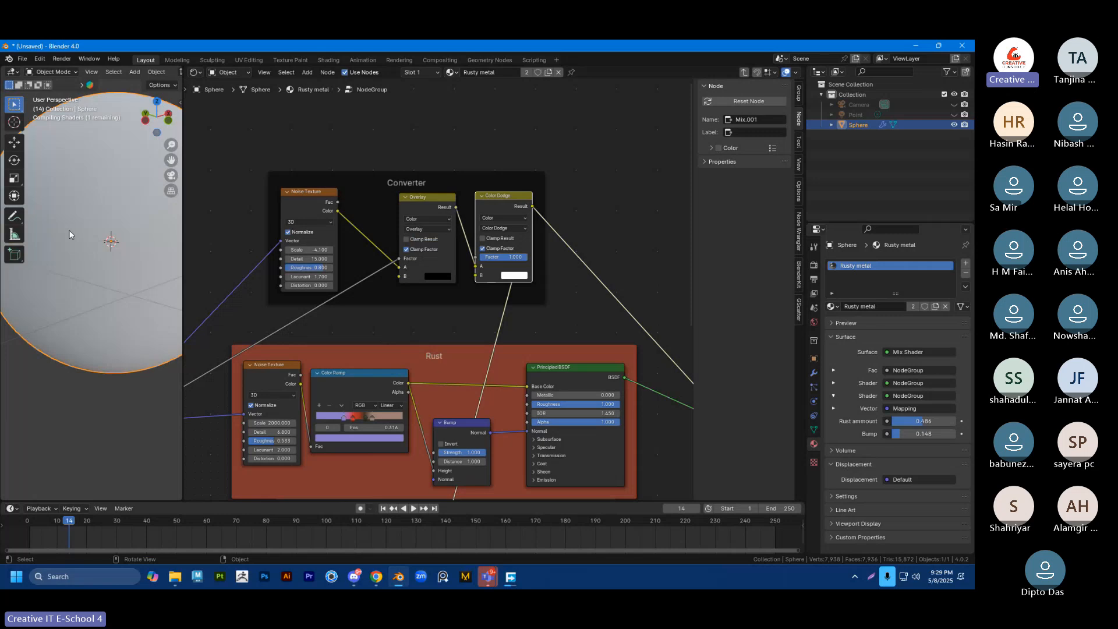
# Step: Enlarge the 3D viewport, try the Difference blending mode on the Converter's first mix node, and return it to Color Burn
pyautogui.moveTo(184, 254); pyautogui.dragTo(296, 298)
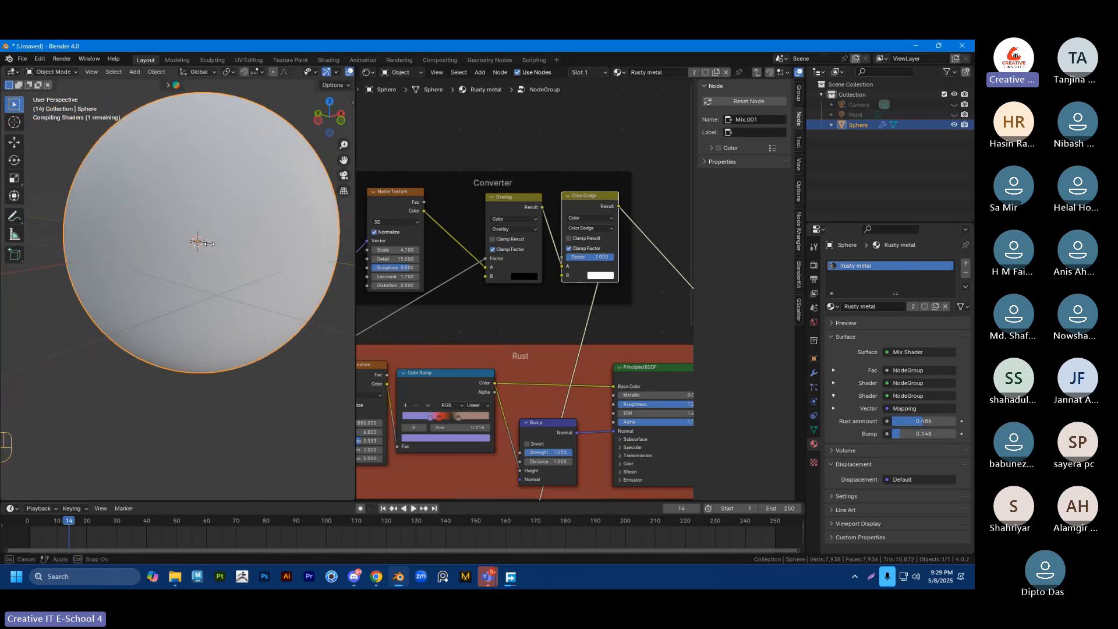
pyautogui.click(512, 228)
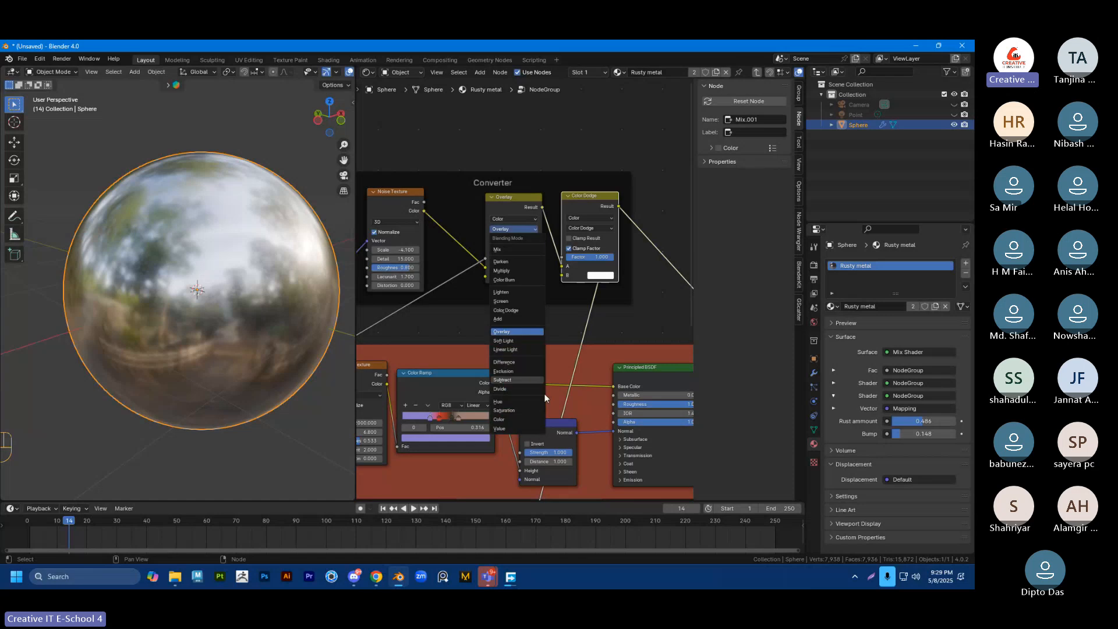
pyautogui.click(504, 362)
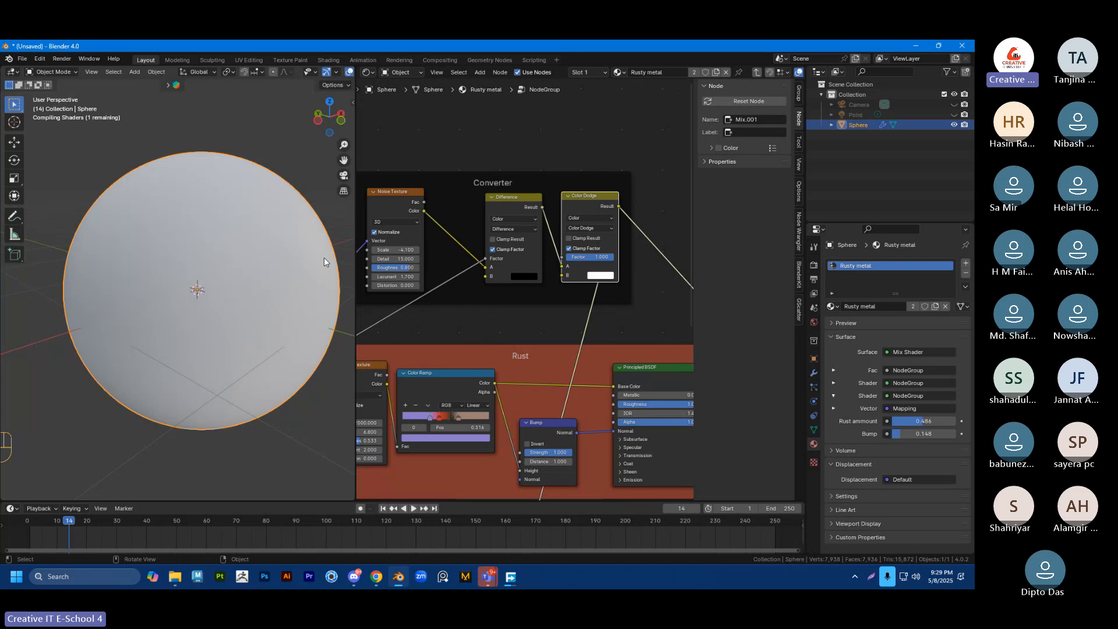
pyautogui.click(515, 229)
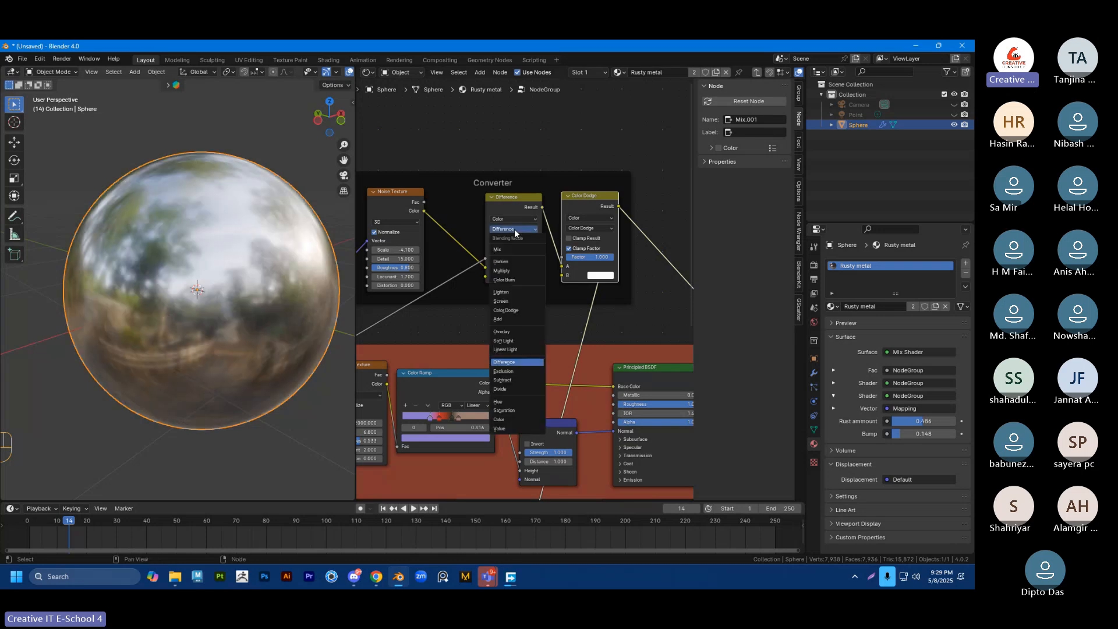
pyautogui.click(515, 280)
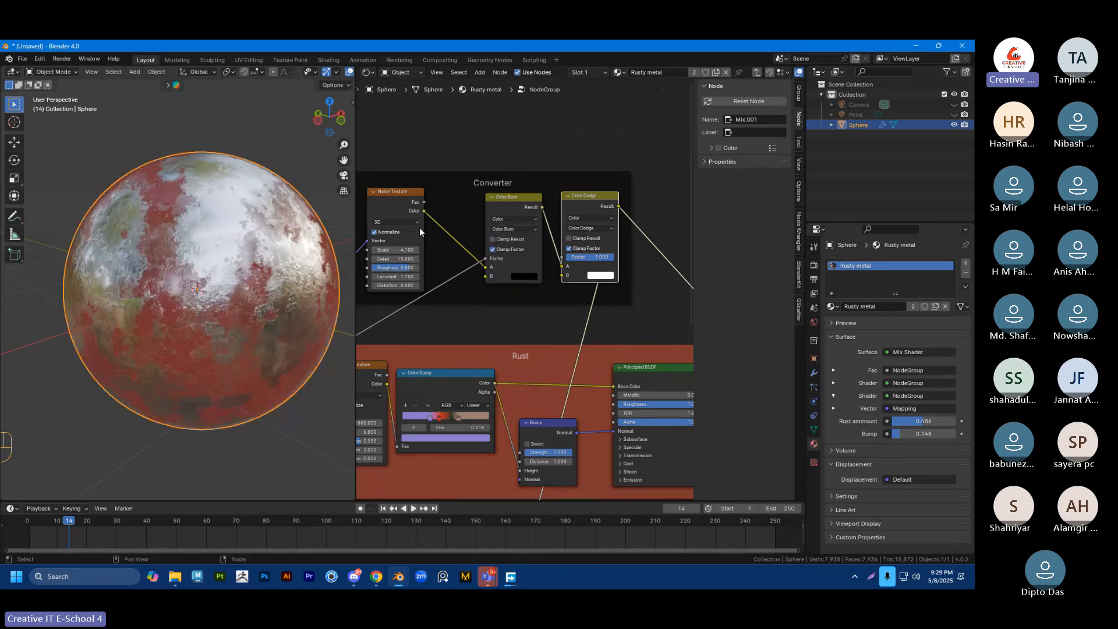
# Step: Try Multiply on the Converter's first mix node, restore Color Burn, and toggle Clamp Result on and off for the Color Dodge node
pyautogui.click(520, 229)
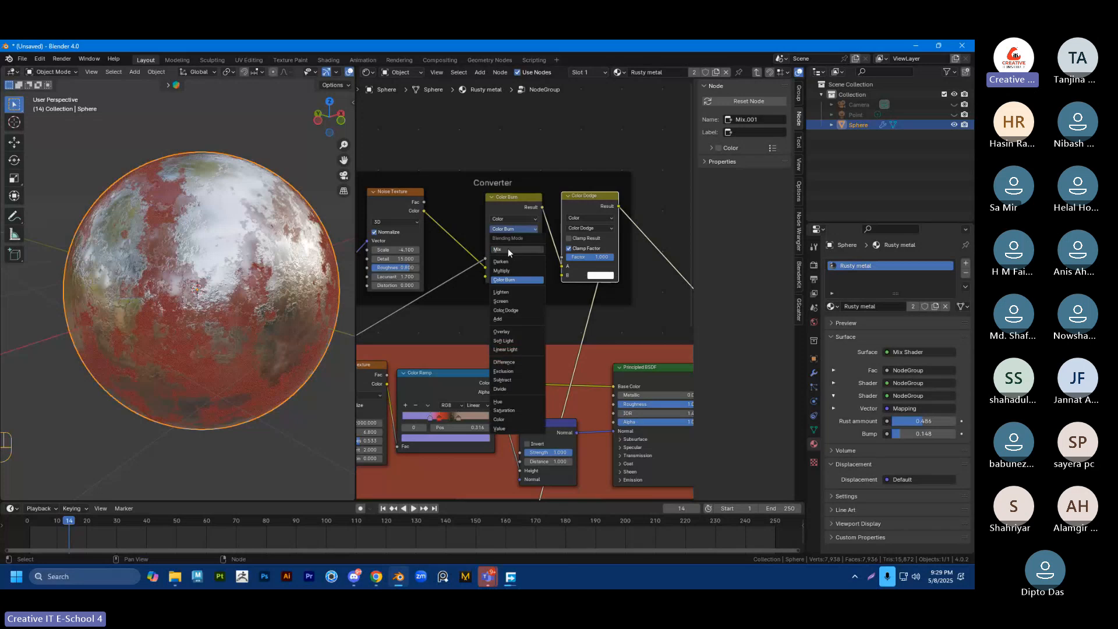
pyautogui.click(501, 271)
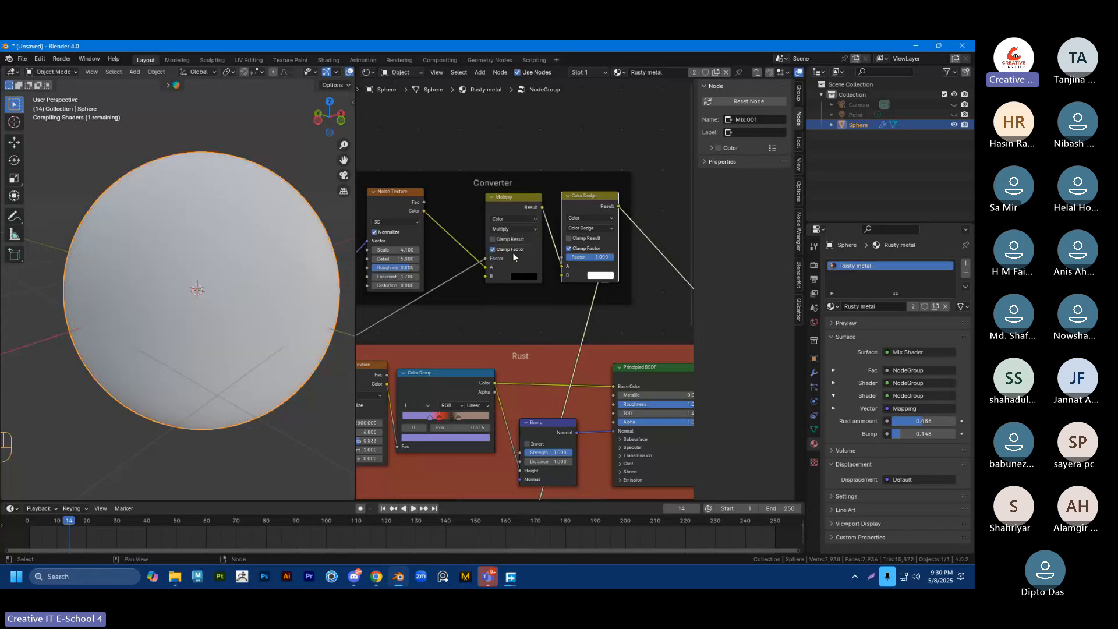
pyautogui.click(514, 229)
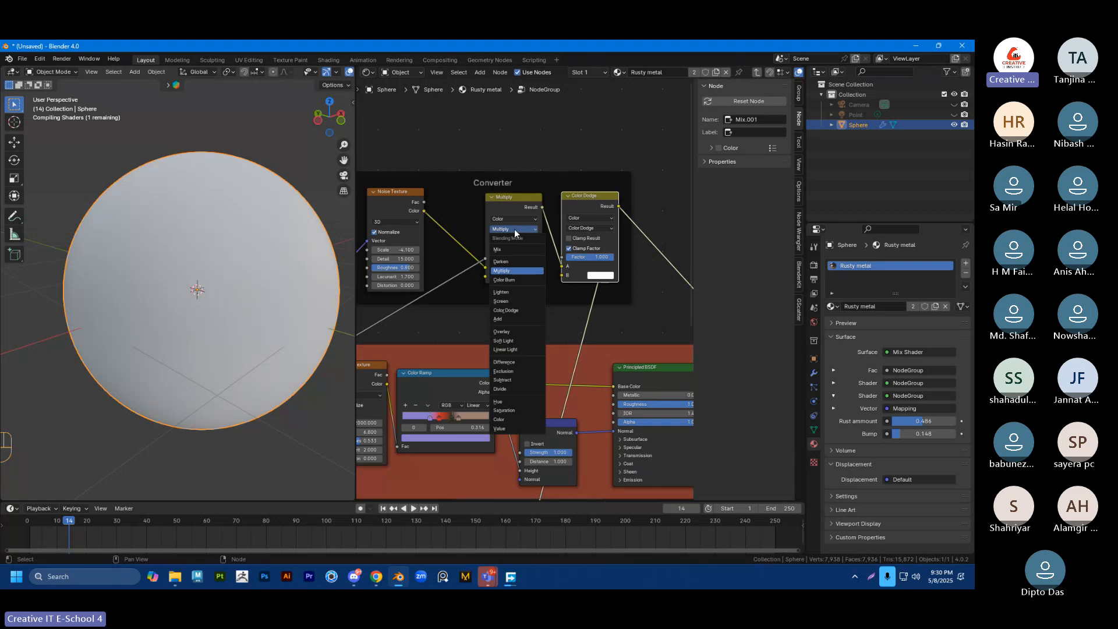
pyautogui.click(504, 281)
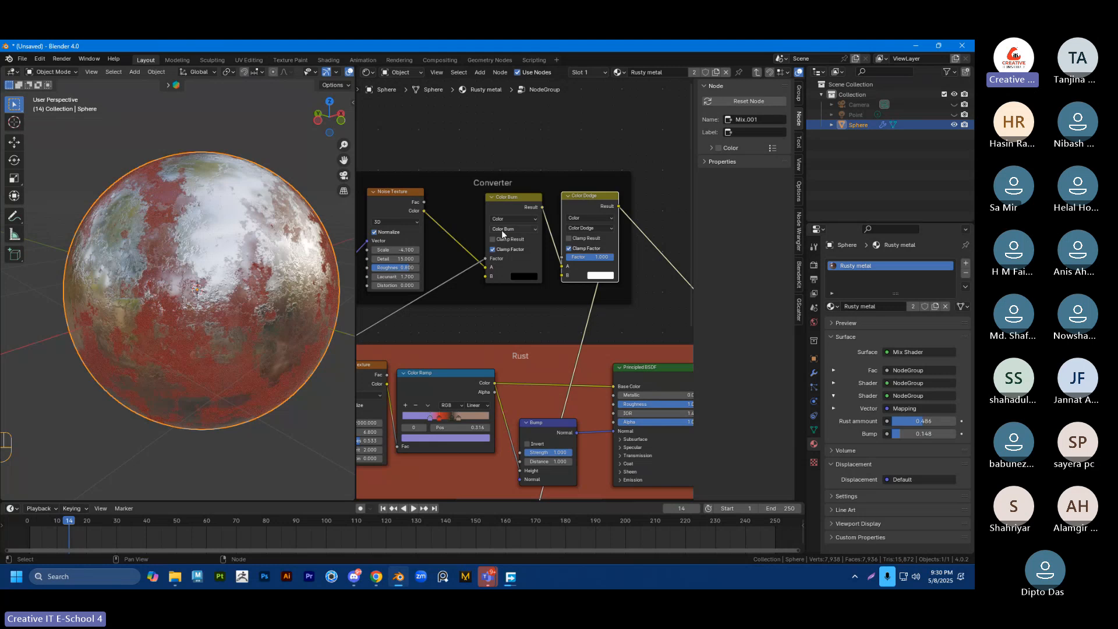
pyautogui.click(570, 239)
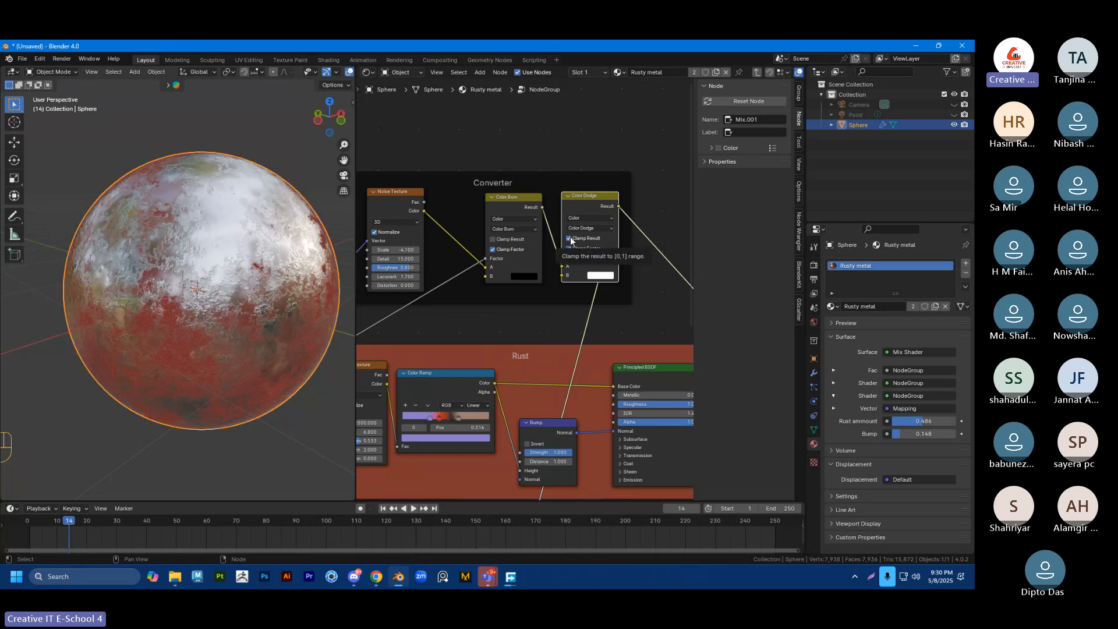
pyautogui.click(570, 238)
# Step: Examine the overall group layout and inspect the sphere's rust and metal surface up close from different angles
pyautogui.scroll(-8, 571, 306)
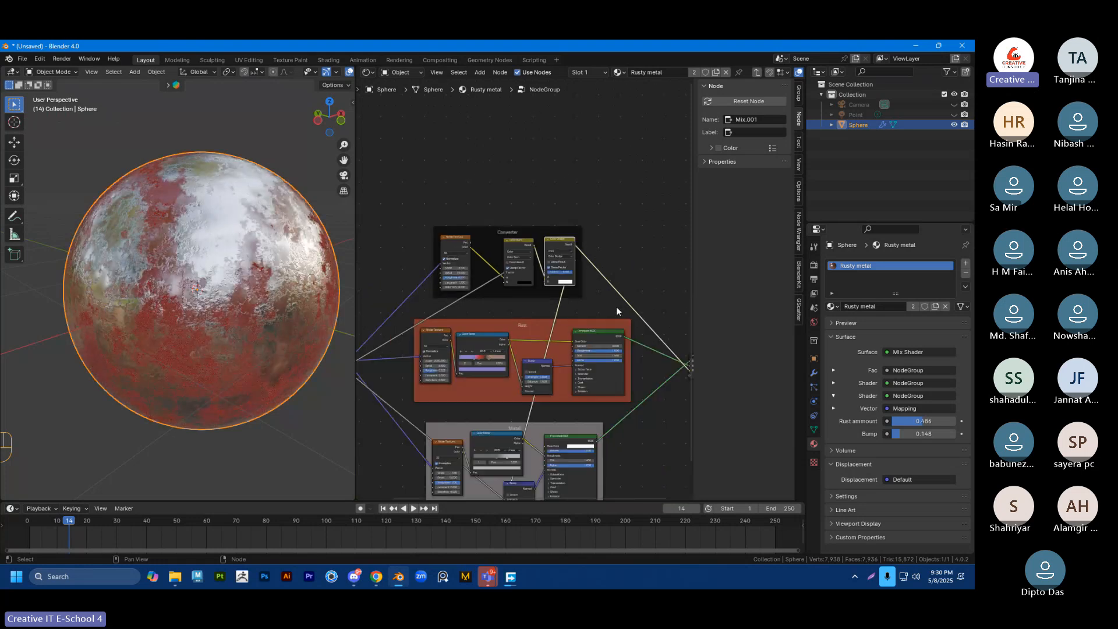
pyautogui.keyDown('shift'); pyautogui.moveTo(633, 326); pyautogui.dragTo(575, 252, button='middle'); pyautogui.keyUp('shift')
pyautogui.keyDown('shift'); pyautogui.moveTo(404, 256); pyautogui.dragTo(472, 253, button='middle'); pyautogui.keyUp('shift')
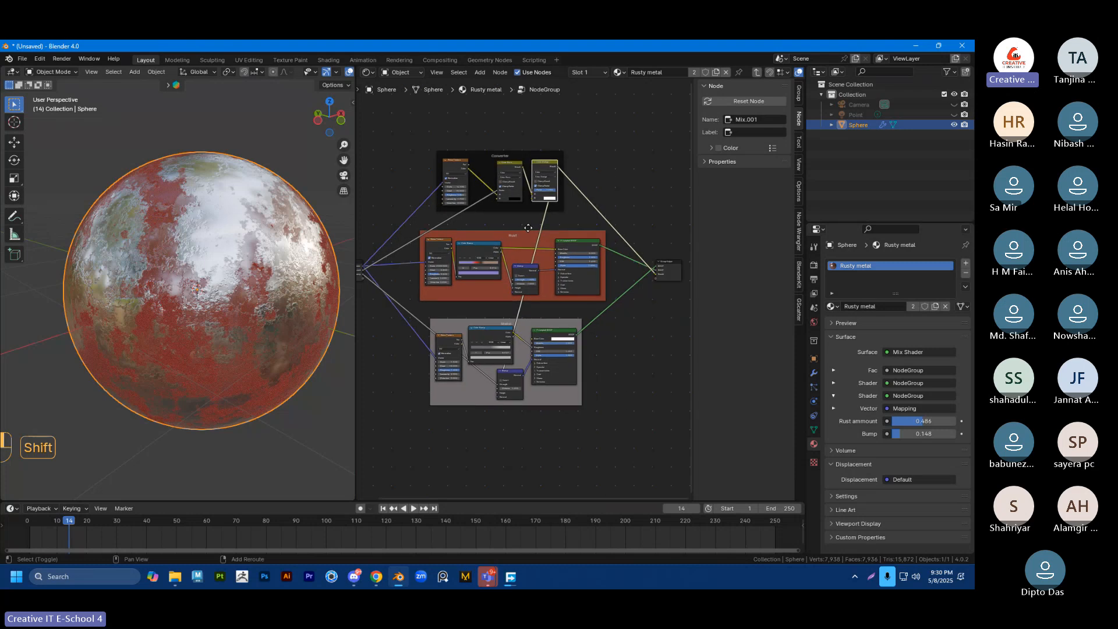
pyautogui.moveTo(356, 248); pyautogui.dragTo(266, 237)
pyautogui.scroll(8, 191, 264)
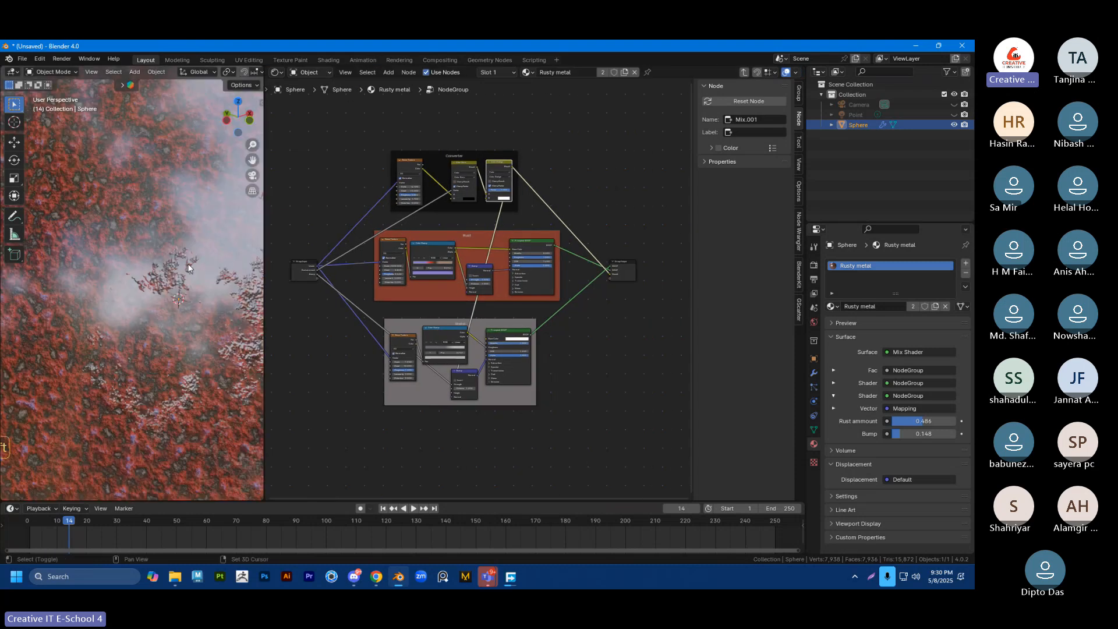
pyautogui.moveTo(188, 263); pyautogui.dragTo(169, 302, button='middle')
pyautogui.scroll(6, 166, 310)
pyautogui.scroll(-8, 168, 303)
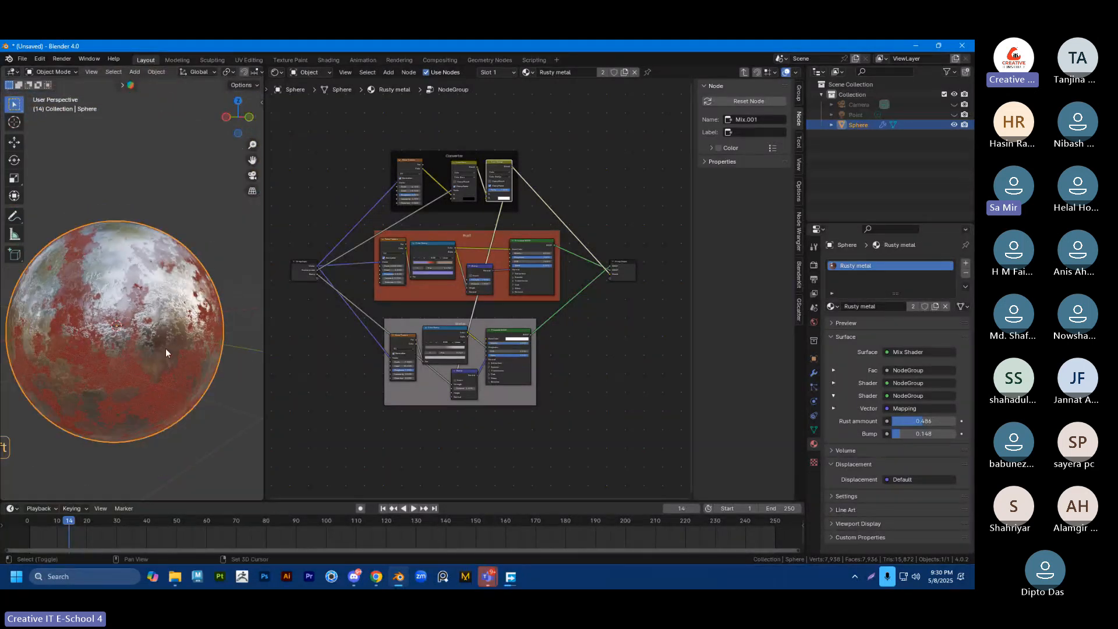
pyautogui.click(363, 215)
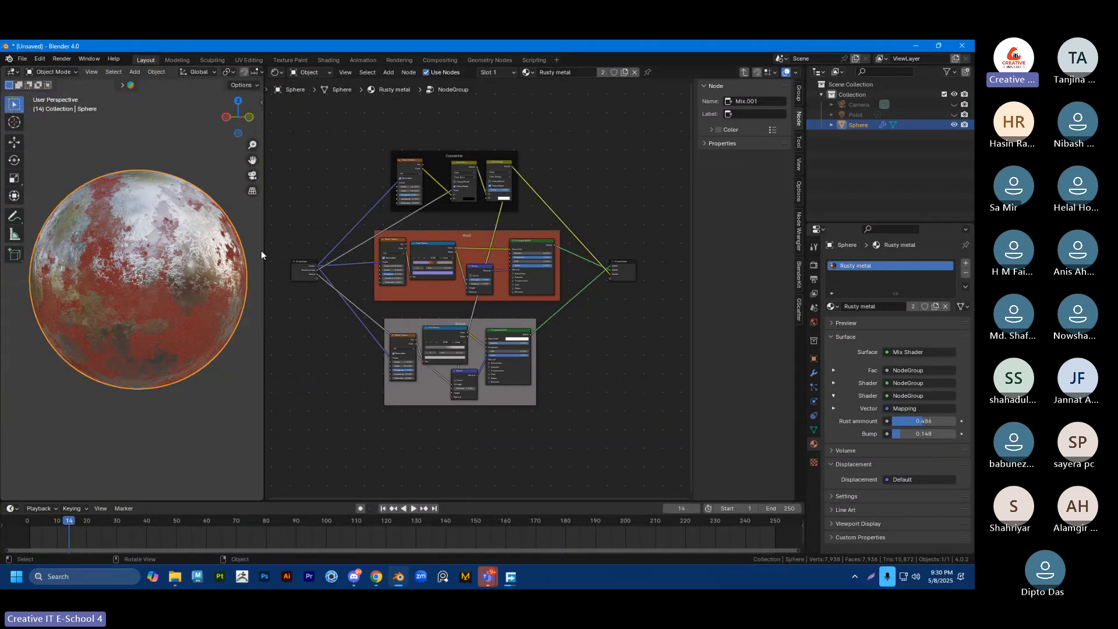
# Step: Maximize the node editor and rearrange the Converter frame's nodes above the Rust frame
pyautogui.moveTo(263, 250); pyautogui.dragTo(436, 250)
pyautogui.hotkey('ctrl', 'space')
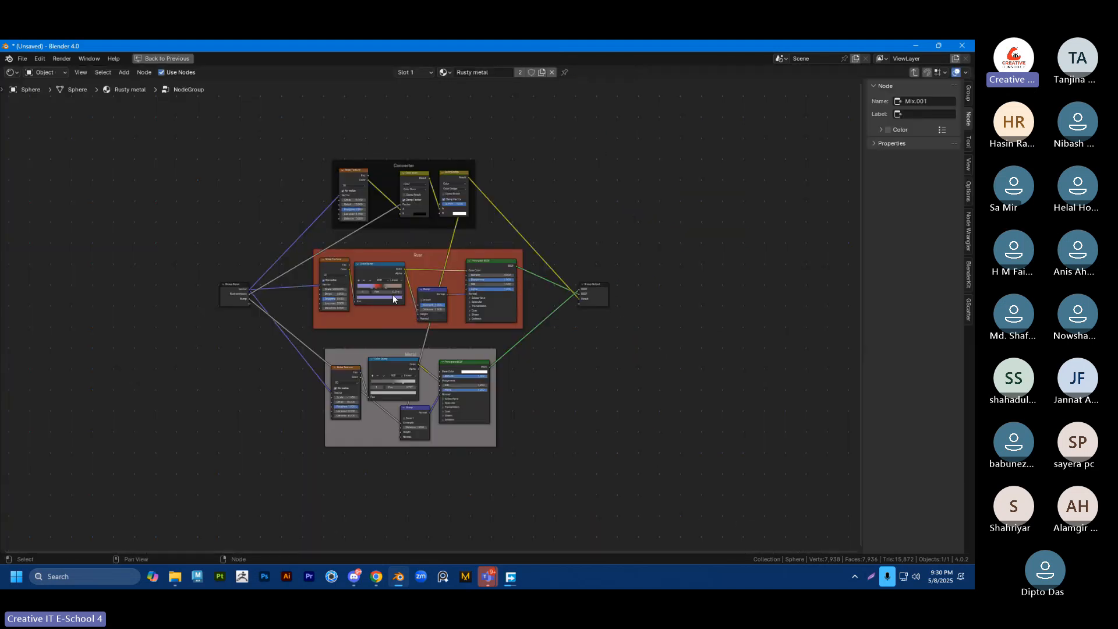
pyautogui.scroll(4, 600, 243)
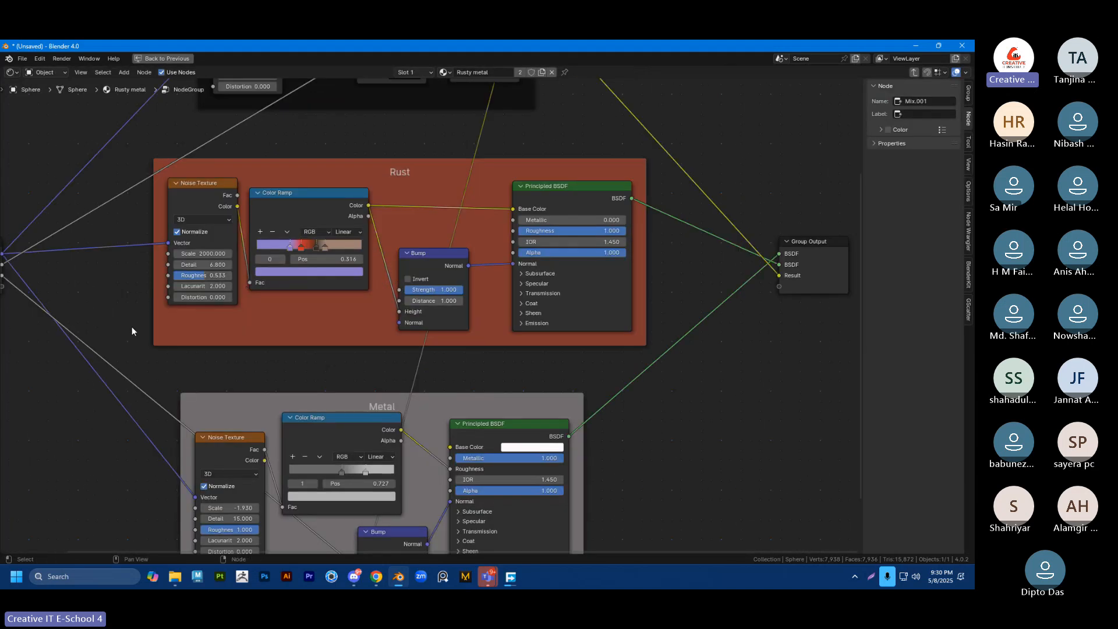
pyautogui.scroll(-1, 131, 327)
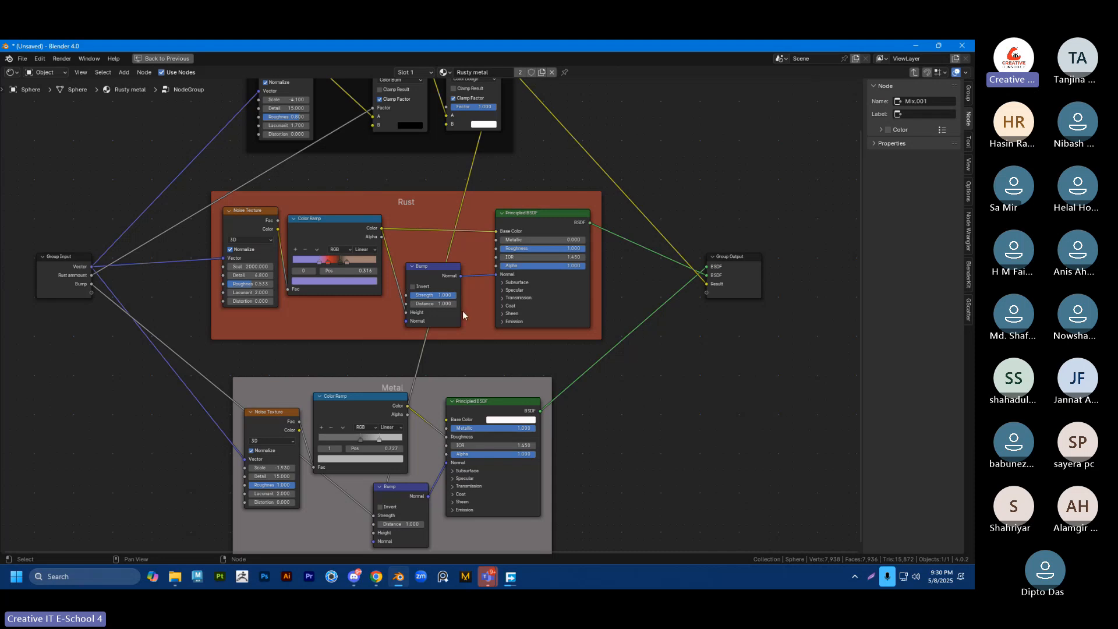
pyautogui.scroll(-4, 475, 256)
pyautogui.moveTo(409, 148); pyautogui.dragTo(379, 209, button='middle')
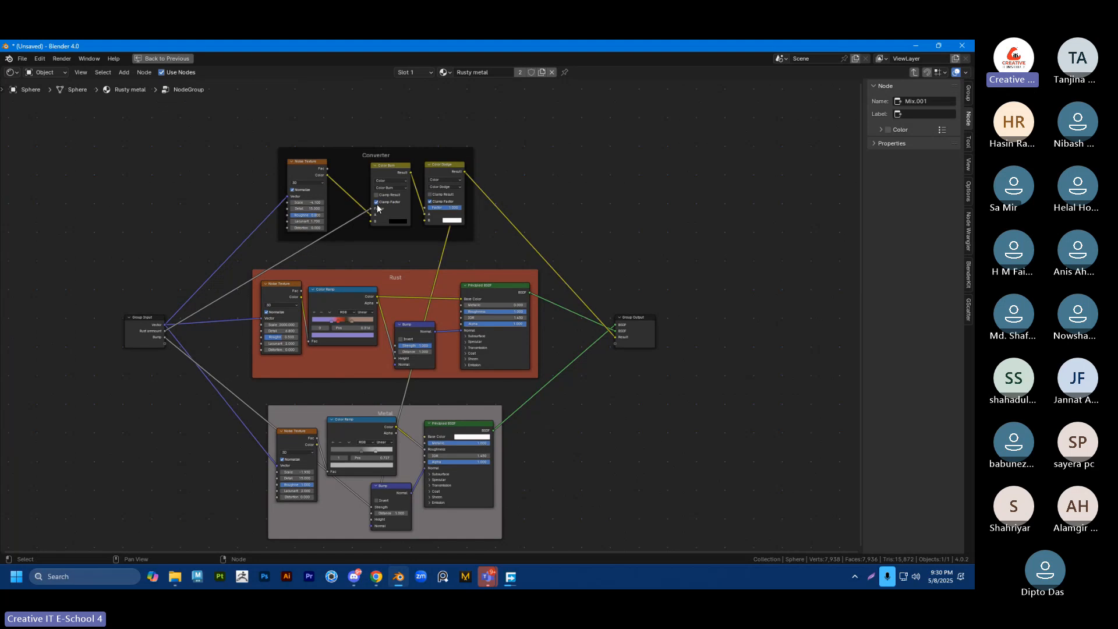
pyautogui.moveTo(378, 152); pyautogui.dragTo(339, 176)
pyautogui.moveTo(409, 162)
pyautogui.mouseDown()
pyautogui.moveTo(455, 168)
pyautogui.moveTo(454, 158)
pyautogui.mouseUp()
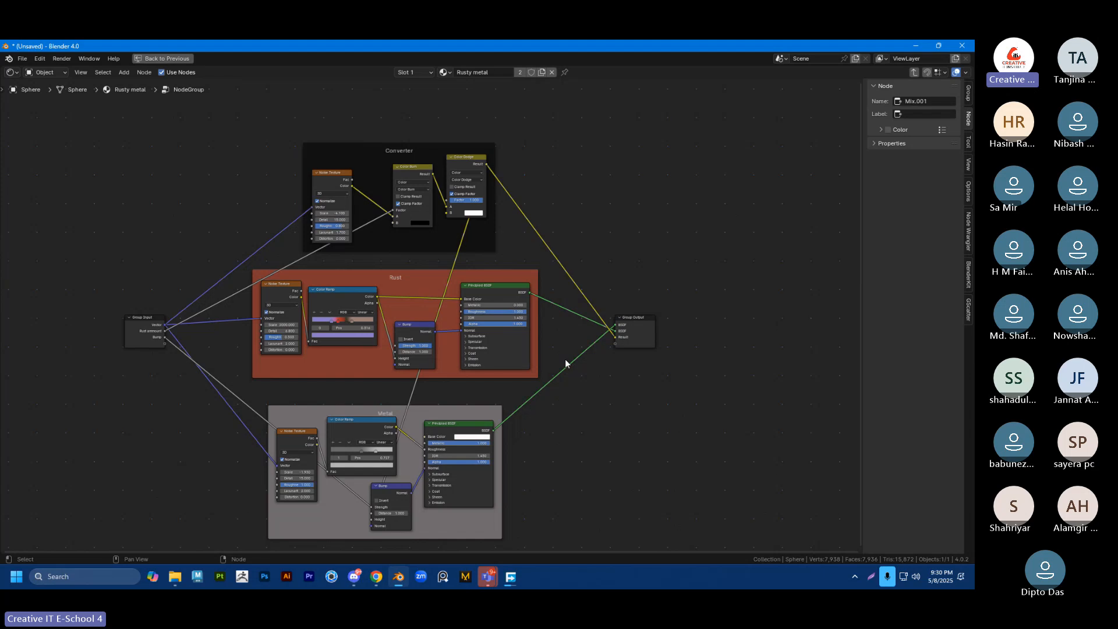
# Step: Leave the node group and return to the main node tree of the Rusty metal material
pyautogui.click(153, 326)
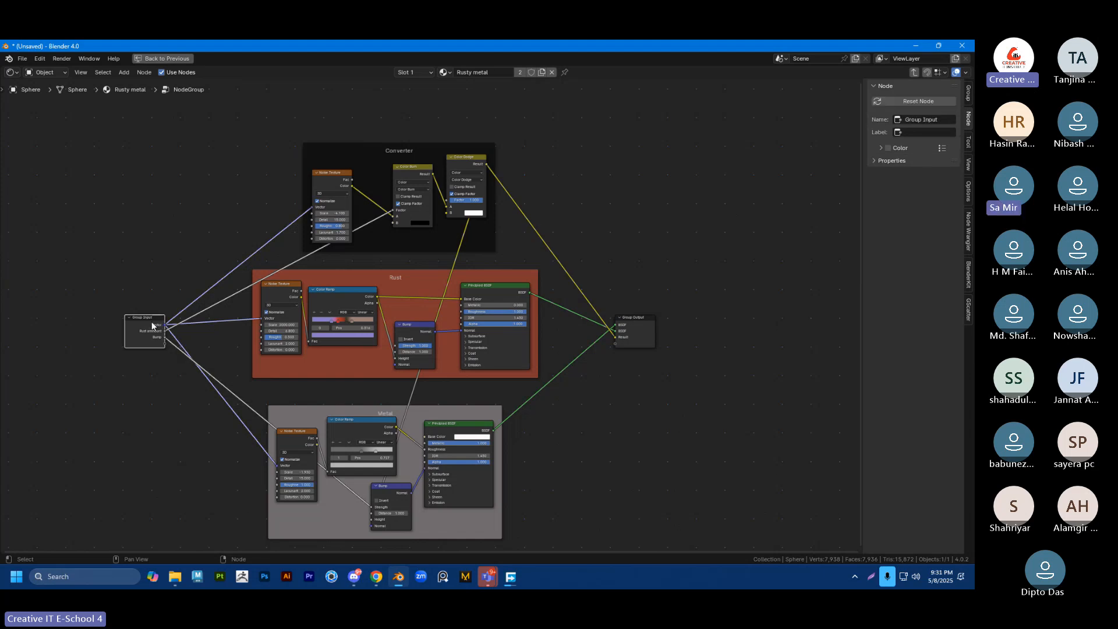
pyautogui.press('Tab')
pyautogui.scroll(4, 418, 295)
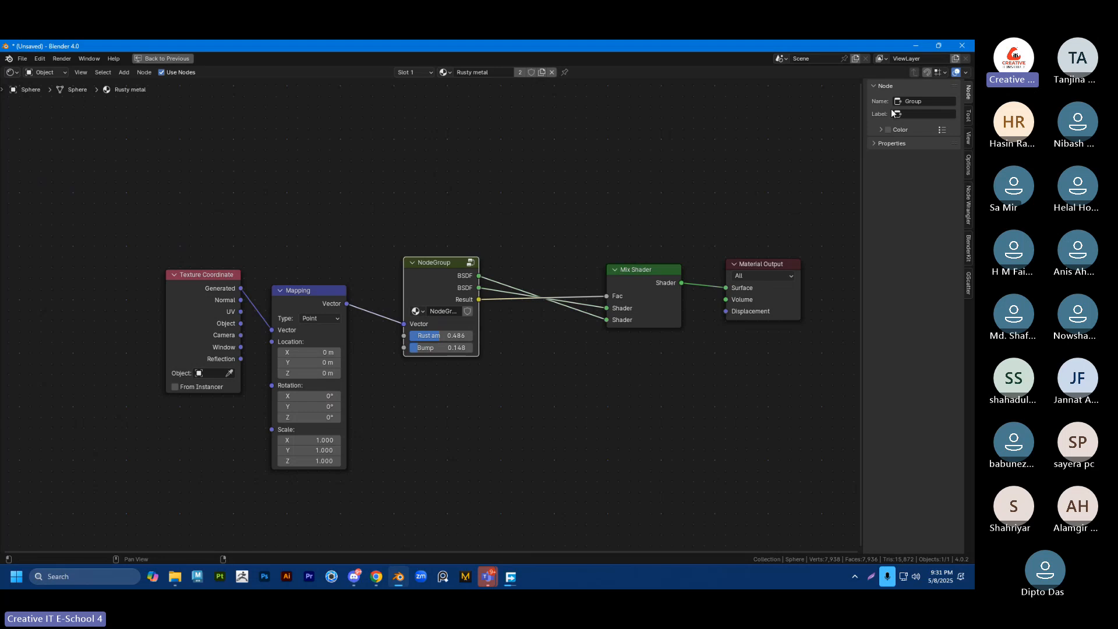
# Step: Rename the group node between Mapping and Mix Shader as "Metal"
pyautogui.click(969, 116)
pyautogui.click(968, 102)
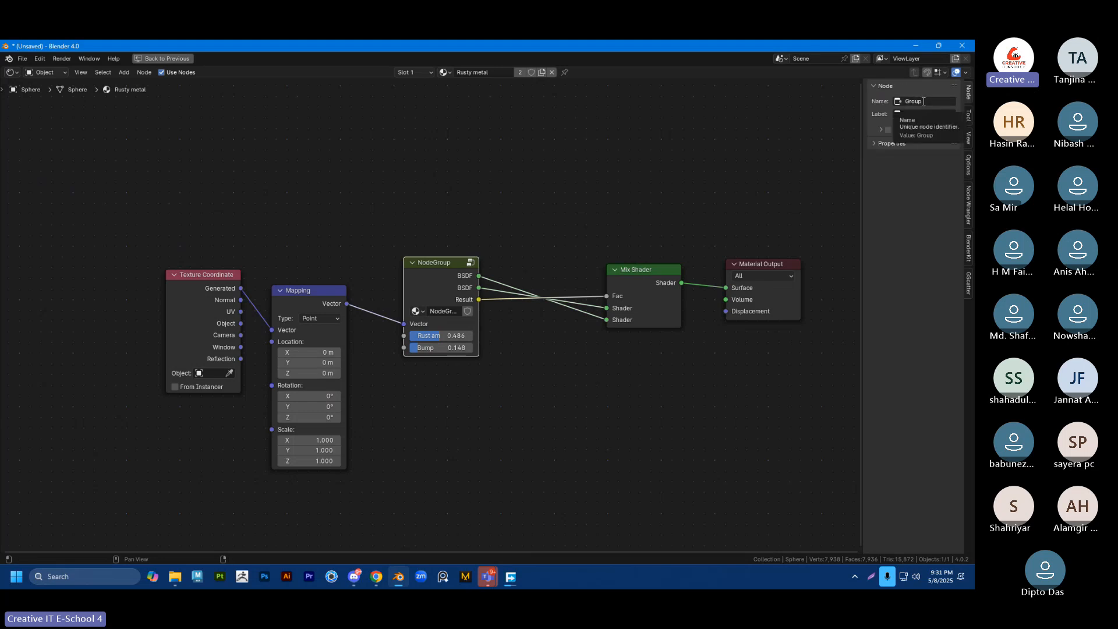
pyautogui.click(931, 101)
pyautogui.hotkey('ctrl', 'a')
pyautogui.write('Metal')
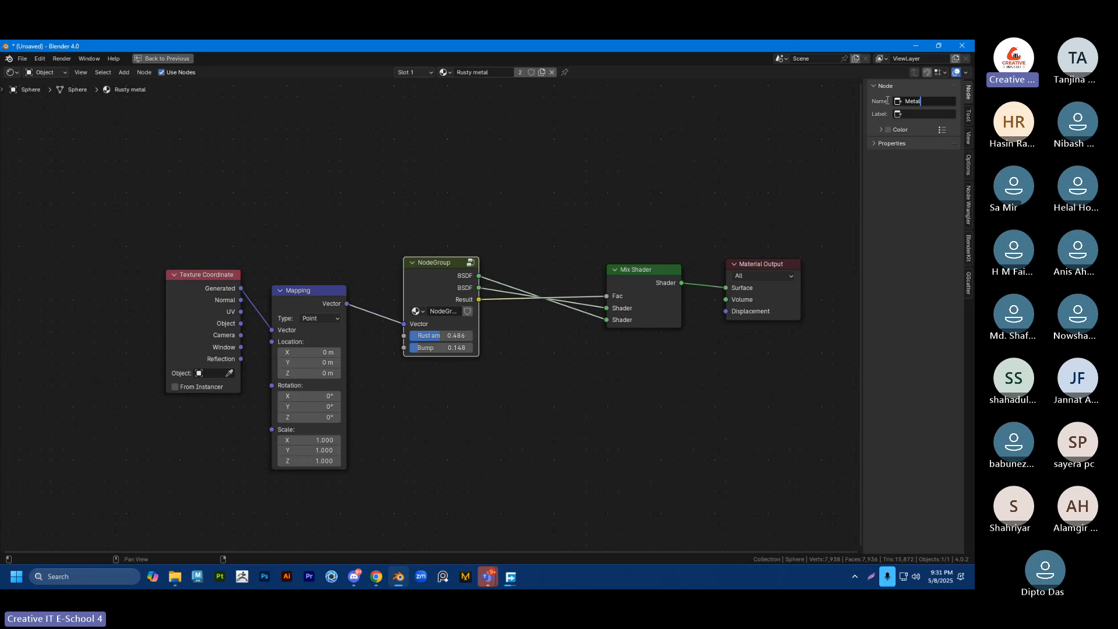
pyautogui.press('Return')
# Step: Label the group node "Metal rust" and shift it slightly in the node tree
pyautogui.click(921, 114)
pyautogui.write('M')
pyautogui.press('BackSpace')
pyautogui.write('Metal rust')
pyautogui.press('Return')
pyautogui.moveTo(440, 263); pyautogui.dragTo(436, 256)
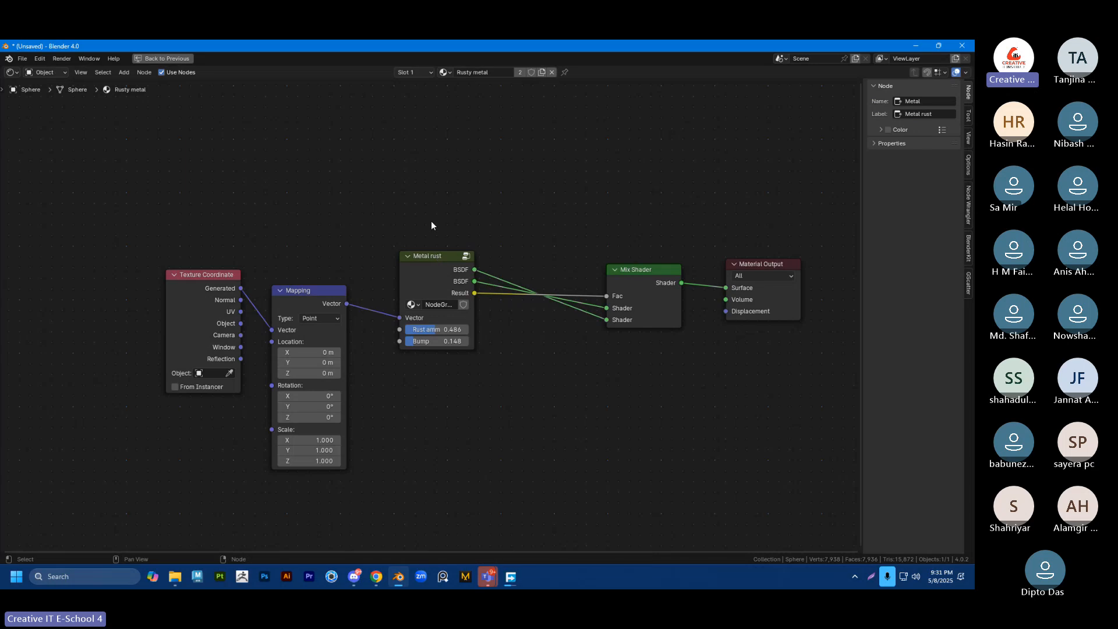
# Step: Restore the split layout and frame the sphere in the viewport to review the finished material beside its node tree
pyautogui.click(412, 305)
pyautogui.hotkey('ctrl', 'space')
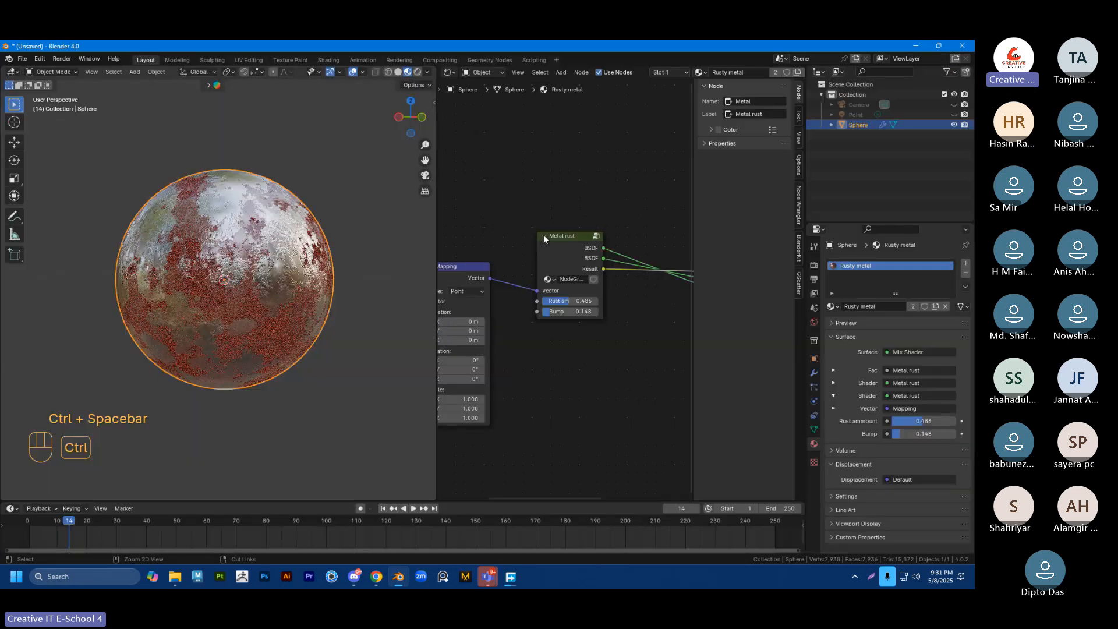
pyautogui.scroll(-6, 520, 217)
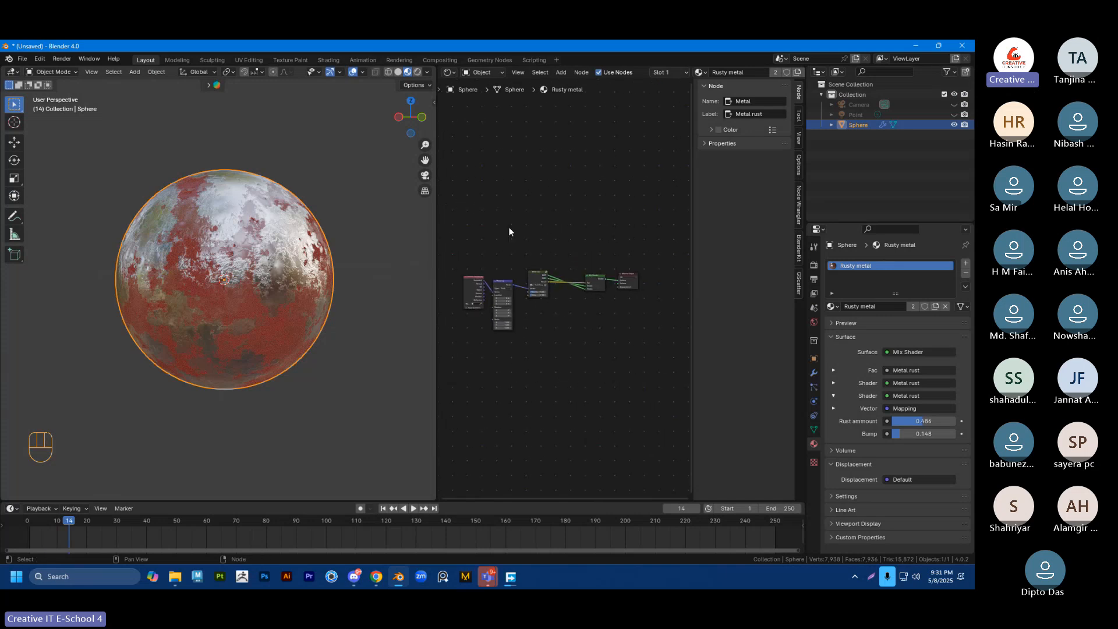
pyautogui.moveTo(384, 233); pyautogui.dragTo(342, 287, button='middle')
pyautogui.press('KP_Decimal')
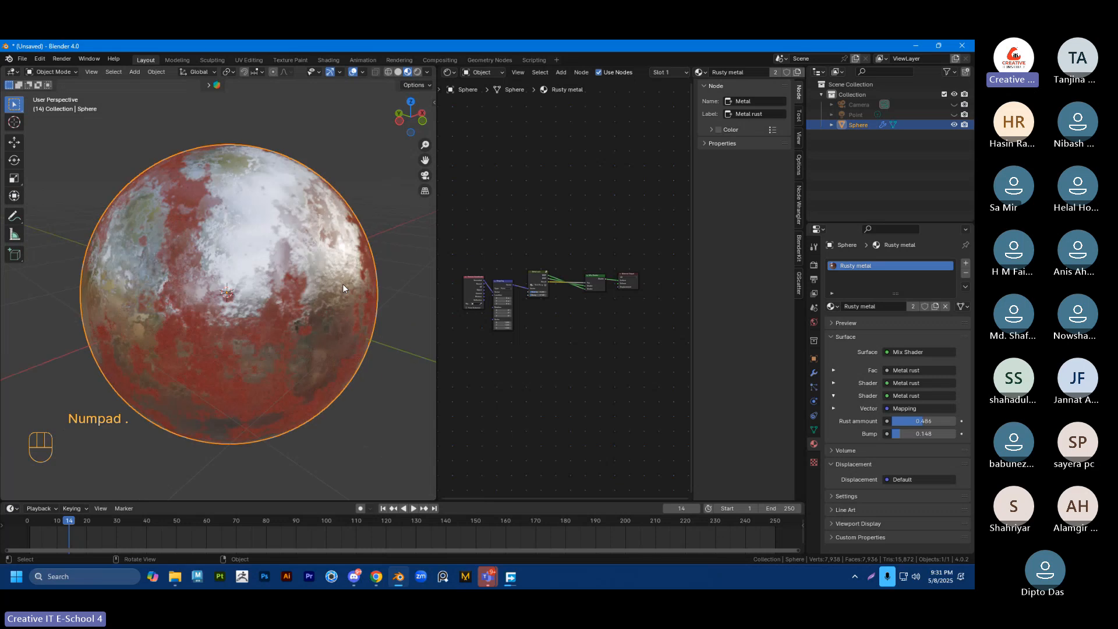
# Step: Deselect the sphere in the viewport to view its rusty metal surface without the selection outline
pyautogui.scroll(2, 323, 279)
pyautogui.scroll(-3, 326, 262)
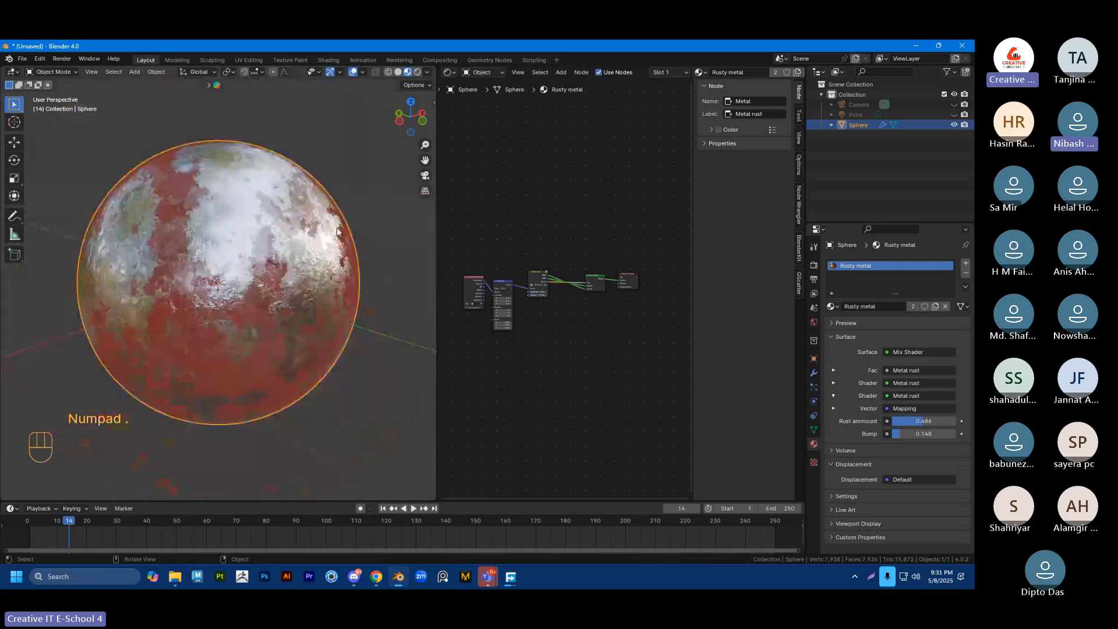
pyautogui.click(351, 187)
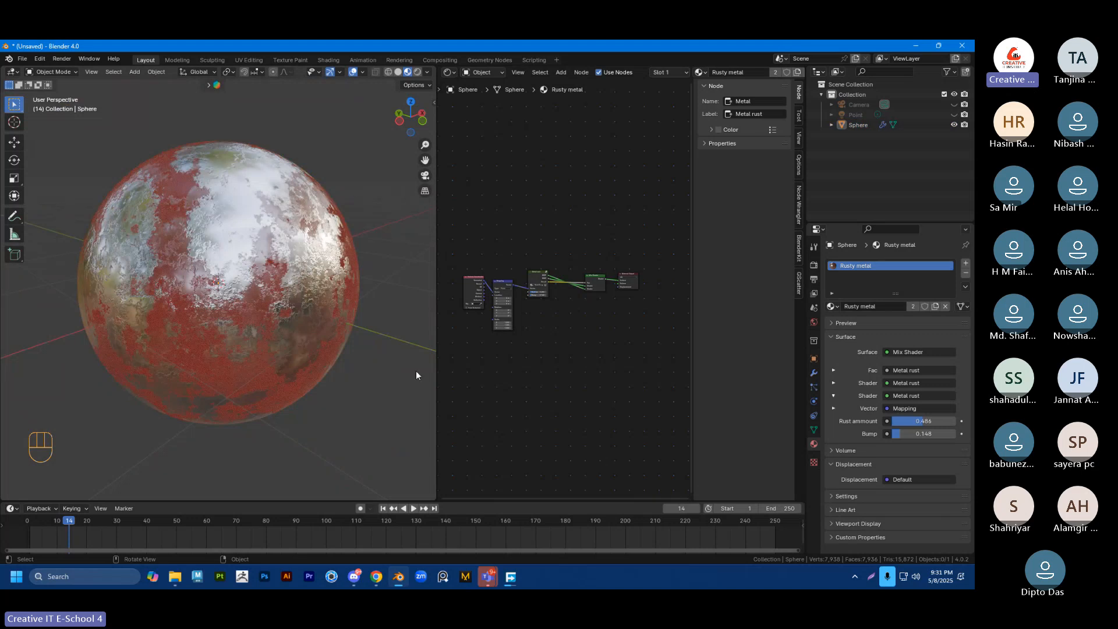
pyautogui.click(293, 323)
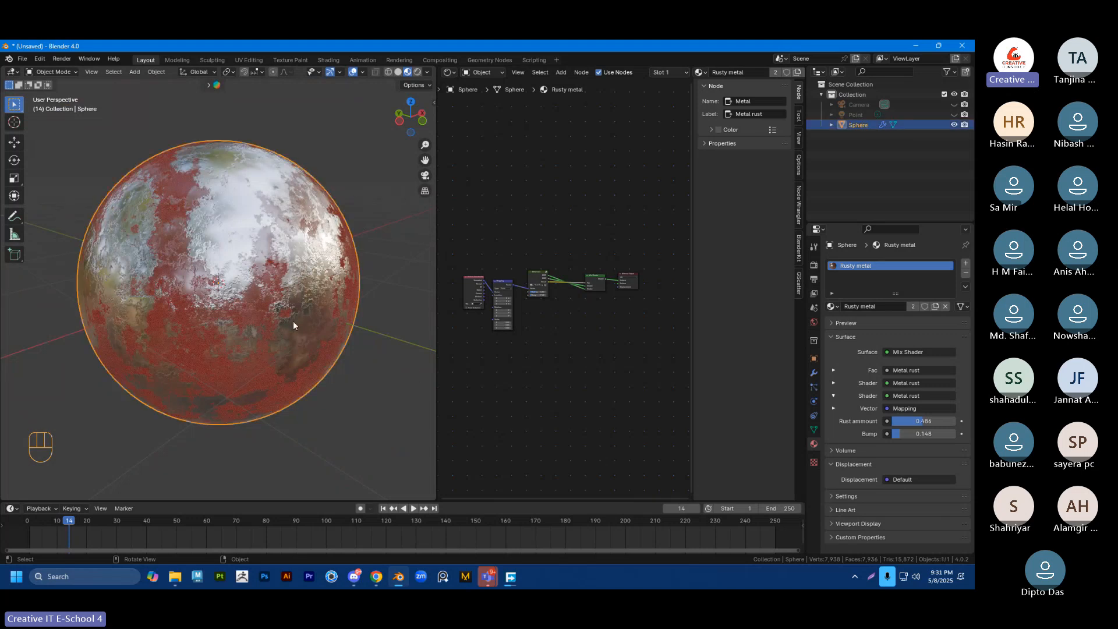
pyautogui.click(358, 208)
# Step: Lower the Bump value of the Rusty metal material to 0.045 while checking the sphere's surface up close
pyautogui.moveTo(299, 344); pyautogui.dragTo(268, 344, button='middle')
pyautogui.scroll(5, 315, 334)
pyautogui.scroll(2, 273, 338)
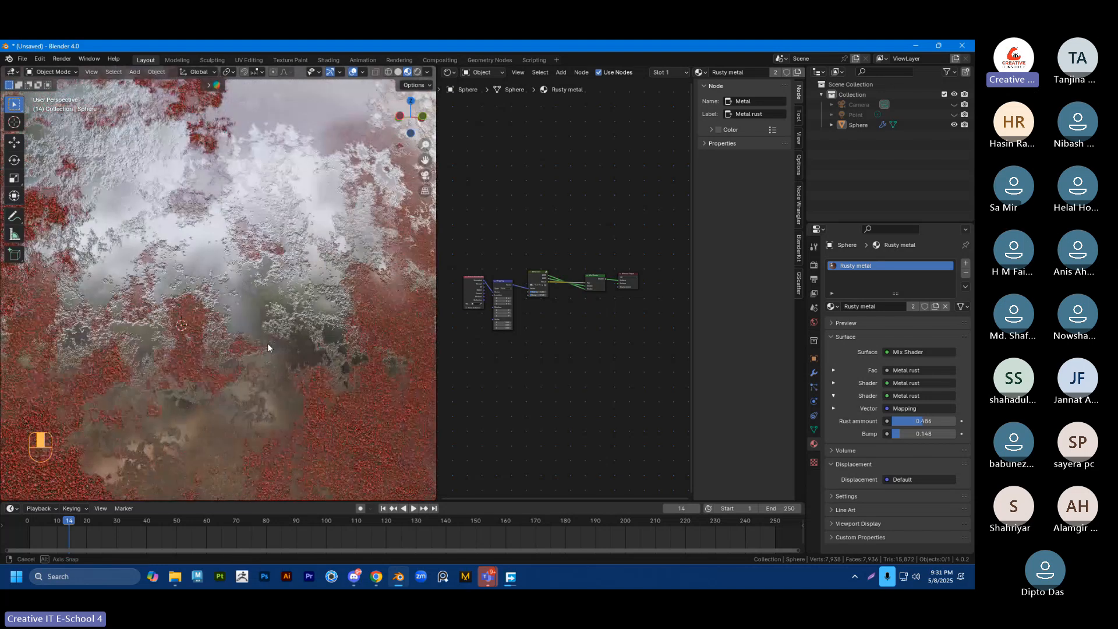
pyautogui.scroll(2, 508, 307)
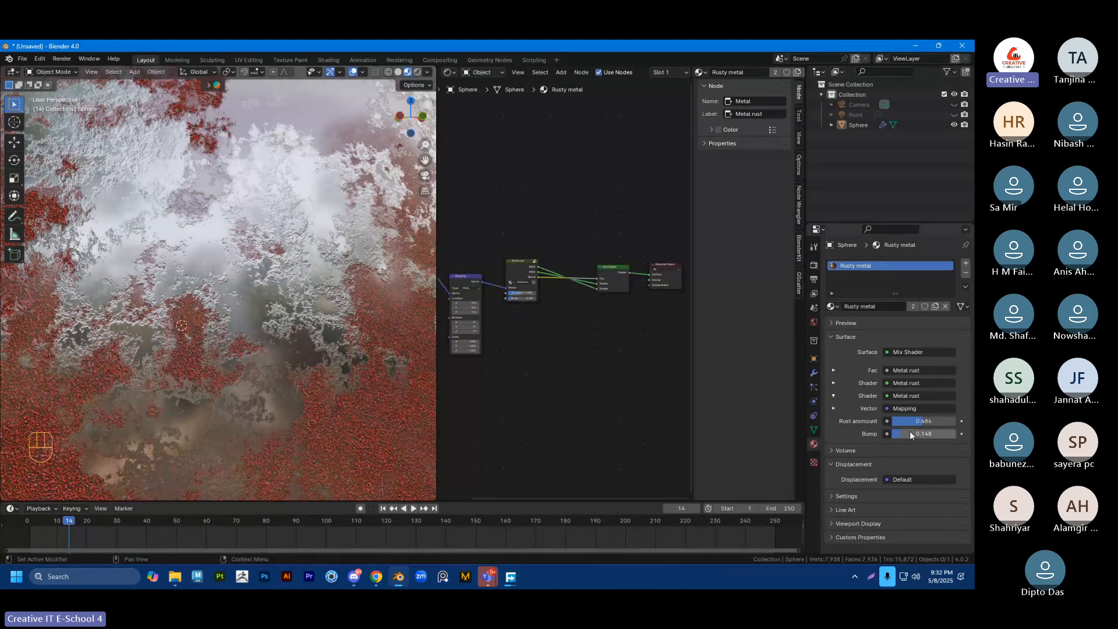
pyautogui.moveTo(909, 433); pyautogui.dragTo(903, 434)
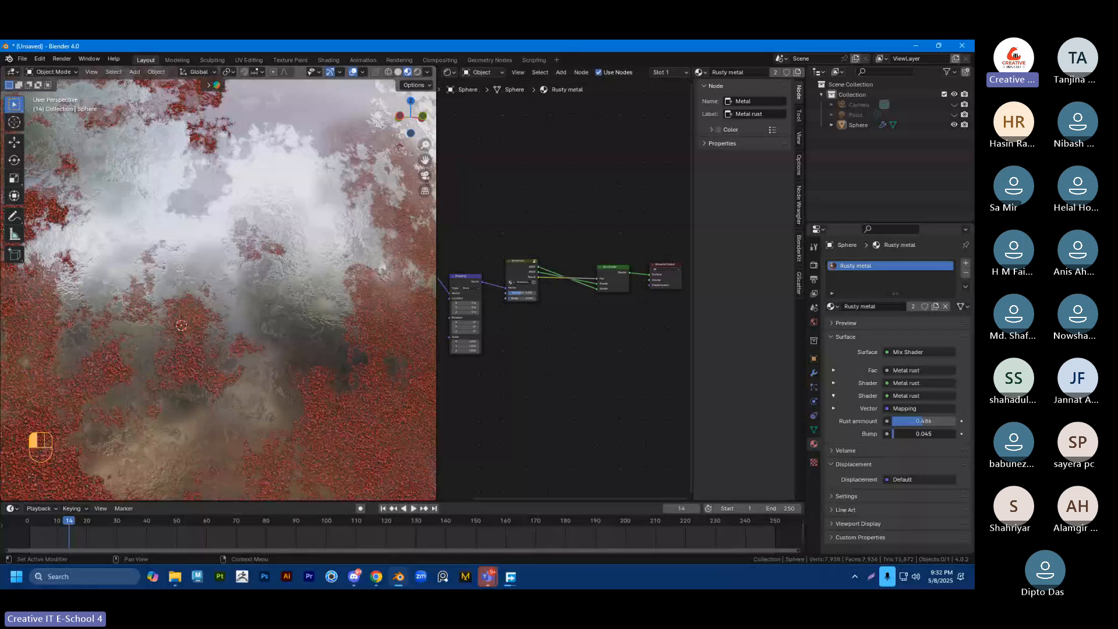
pyautogui.scroll(-6, 368, 318)
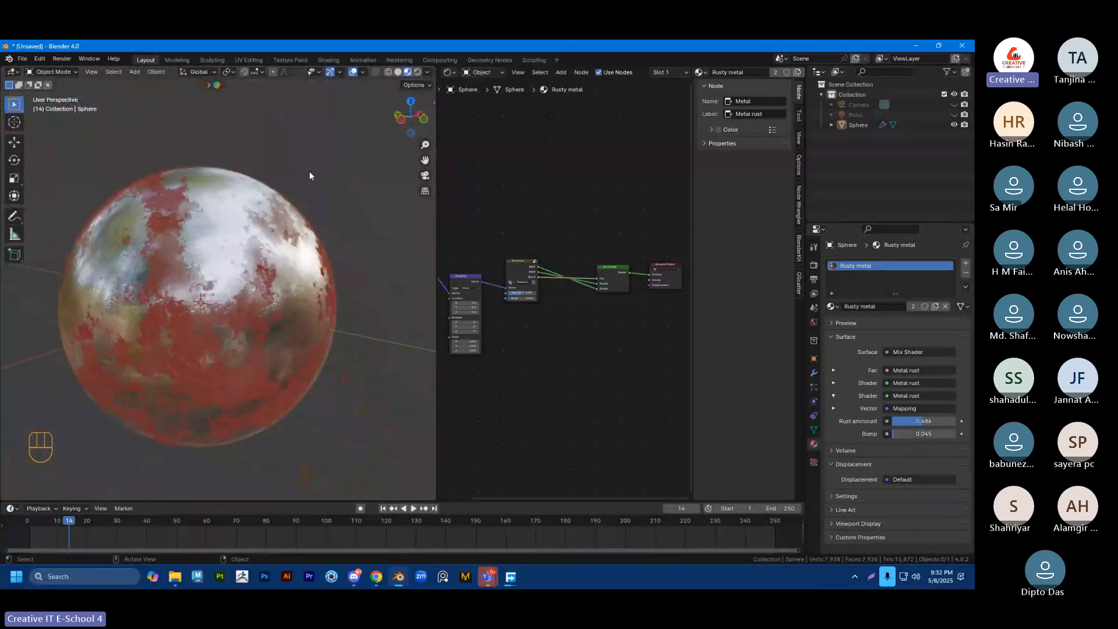
# Step: Switch to Chrome and open the Take Attendance page of the Creative IT Institute teacher site in a new tab
pyautogui.click(376, 576)
pyautogui.click(870, 50)
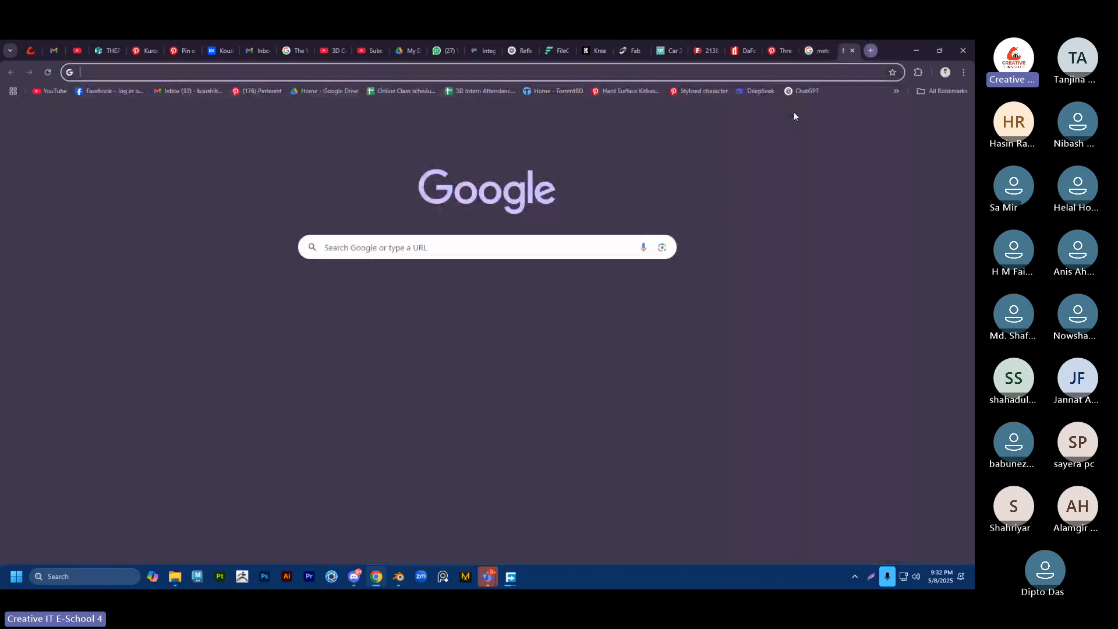
pyautogui.click(287, 294)
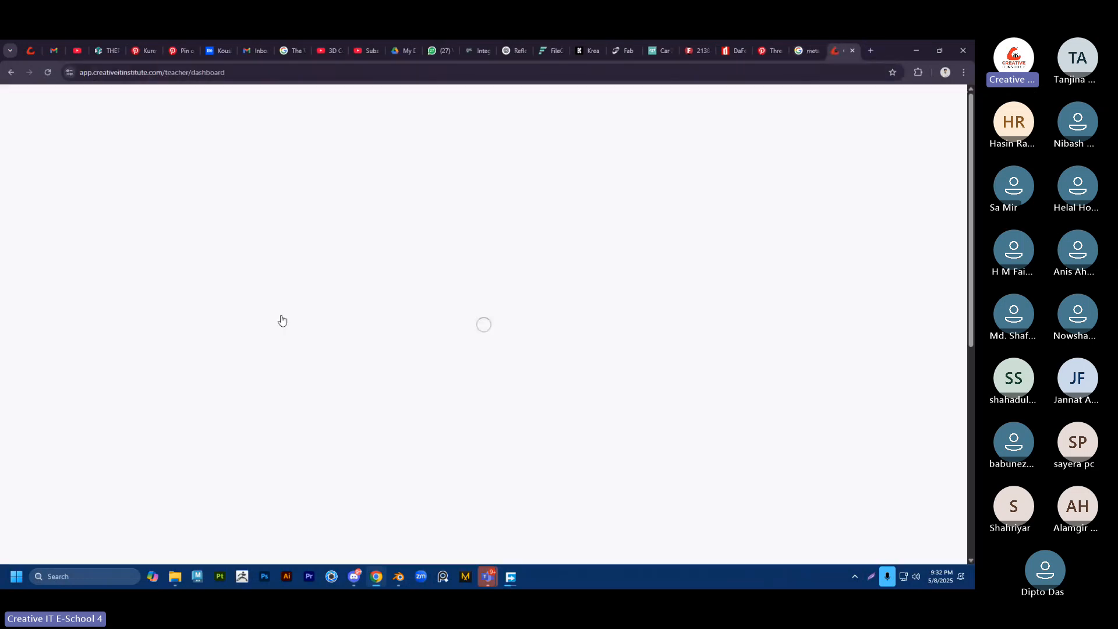
pyautogui.click(40, 356)
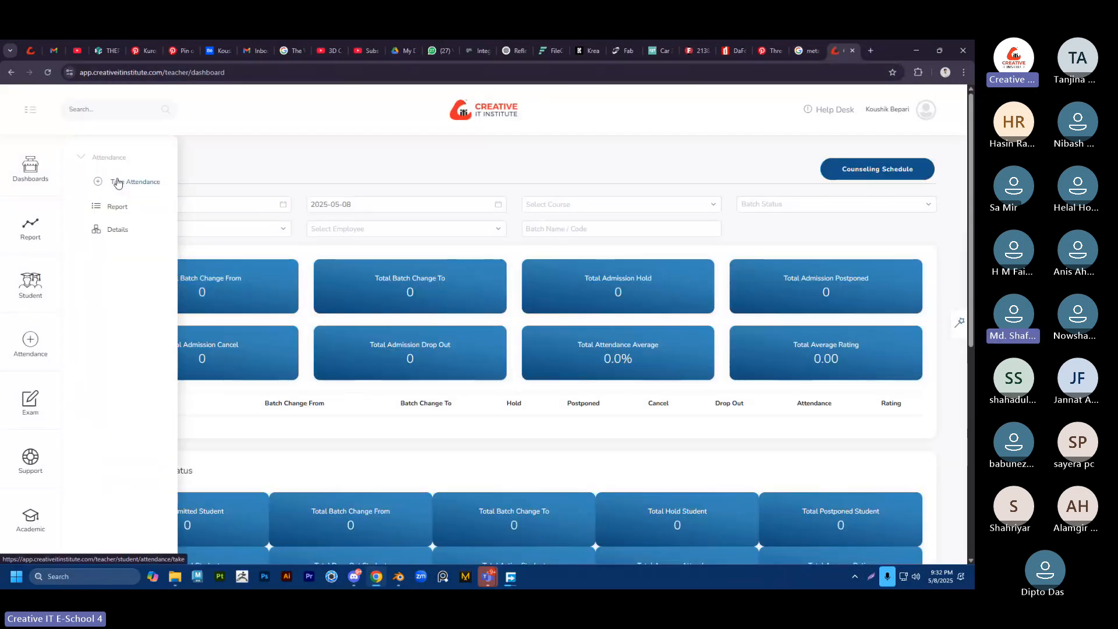
pyautogui.click(117, 182)
# Step: Choose batch ES BFE 2405, date 2025-05-08 and CLASS 17 for the attendance record
pyautogui.click(183, 244)
pyautogui.scroll(-5, 195, 320)
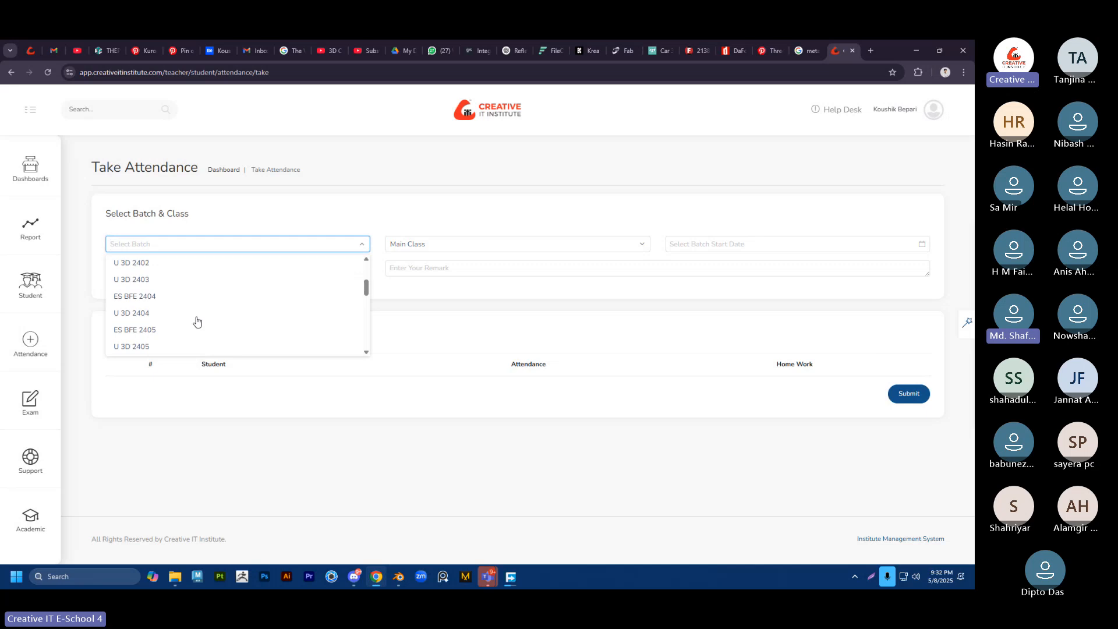
pyautogui.click(160, 330)
pyautogui.click(679, 244)
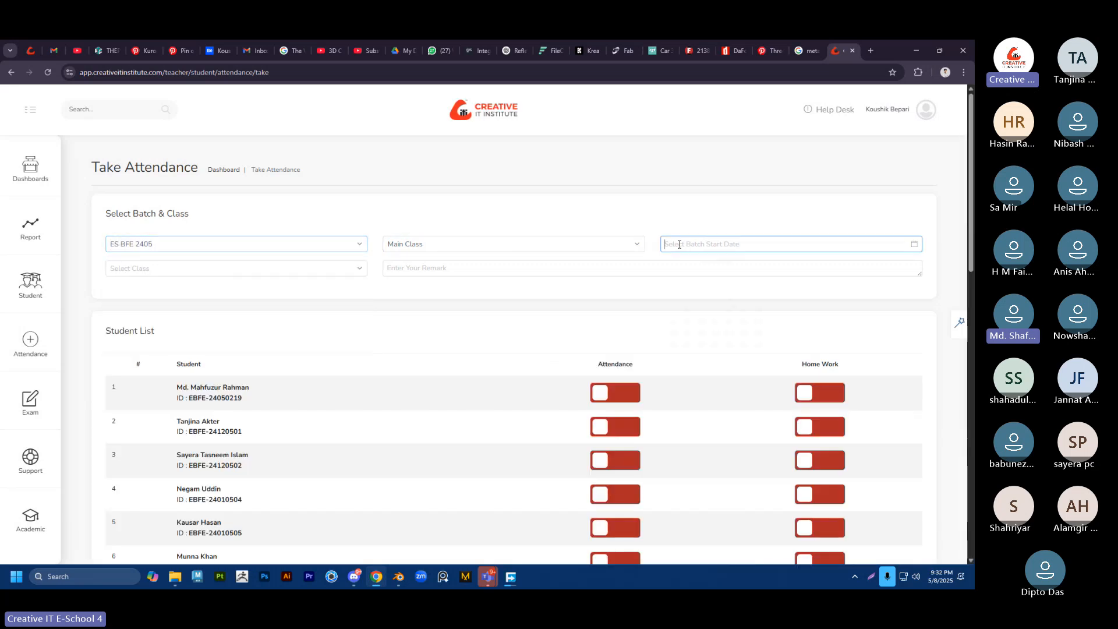
pyautogui.click(729, 323)
pyautogui.click(255, 270)
pyautogui.scroll(-5, 163, 300)
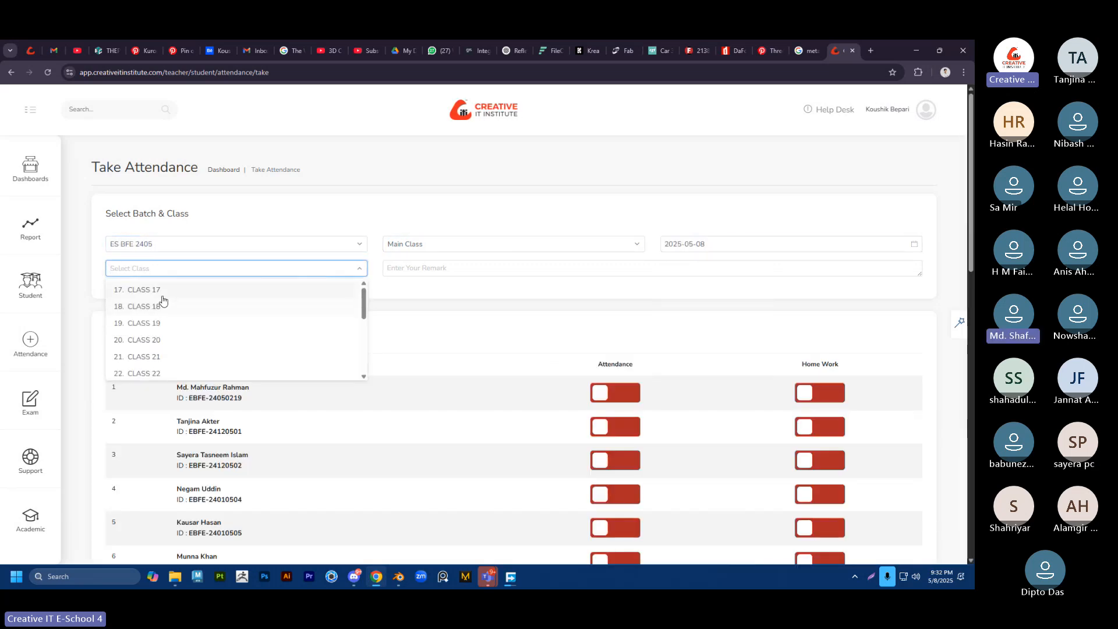
pyautogui.click(162, 297)
# Step: Enter "Procedural Texturing" as the class remark
pyautogui.click(510, 271)
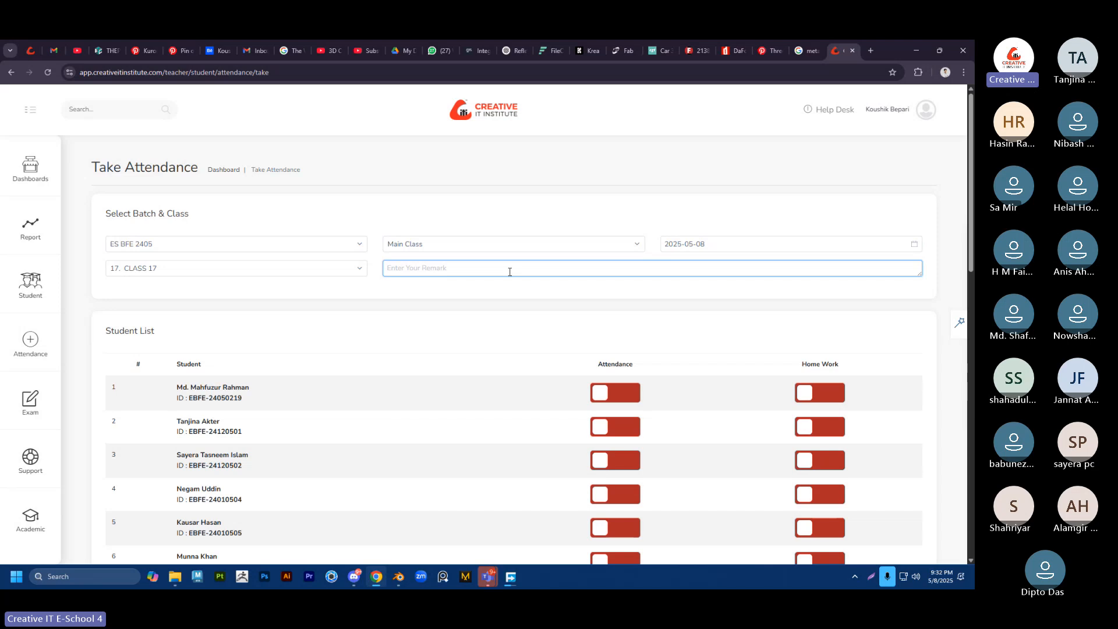
pyautogui.write('Procedural T')
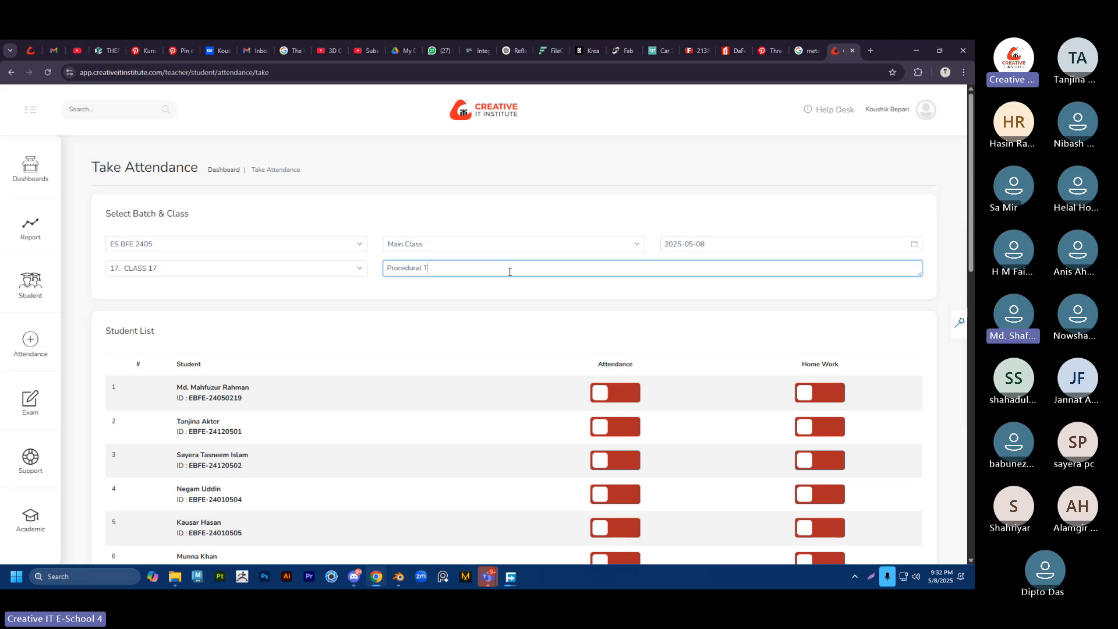
pyautogui.write('ing')
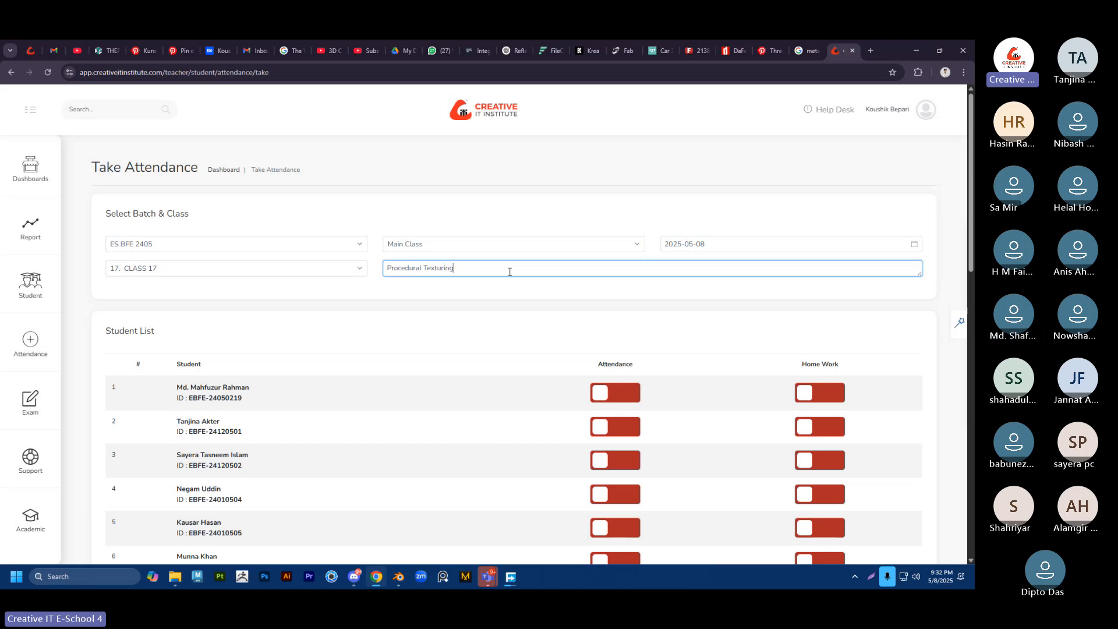
pyautogui.click(496, 214)
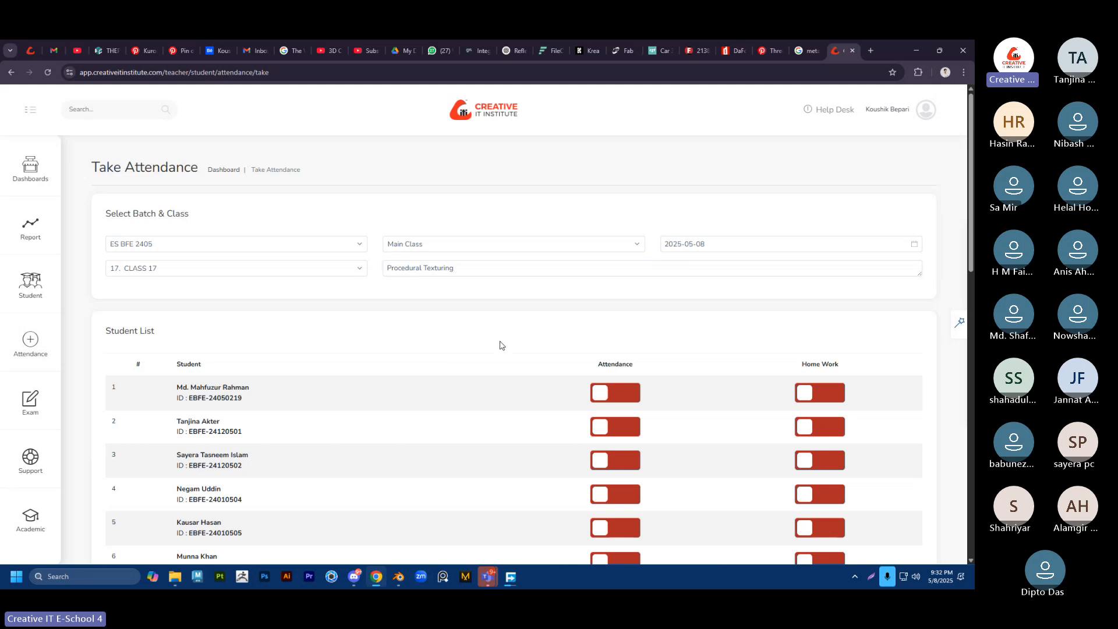
# Step: Look over the batch and class settings and the student list of the attendance form
pyautogui.scroll(-3, 452, 347)
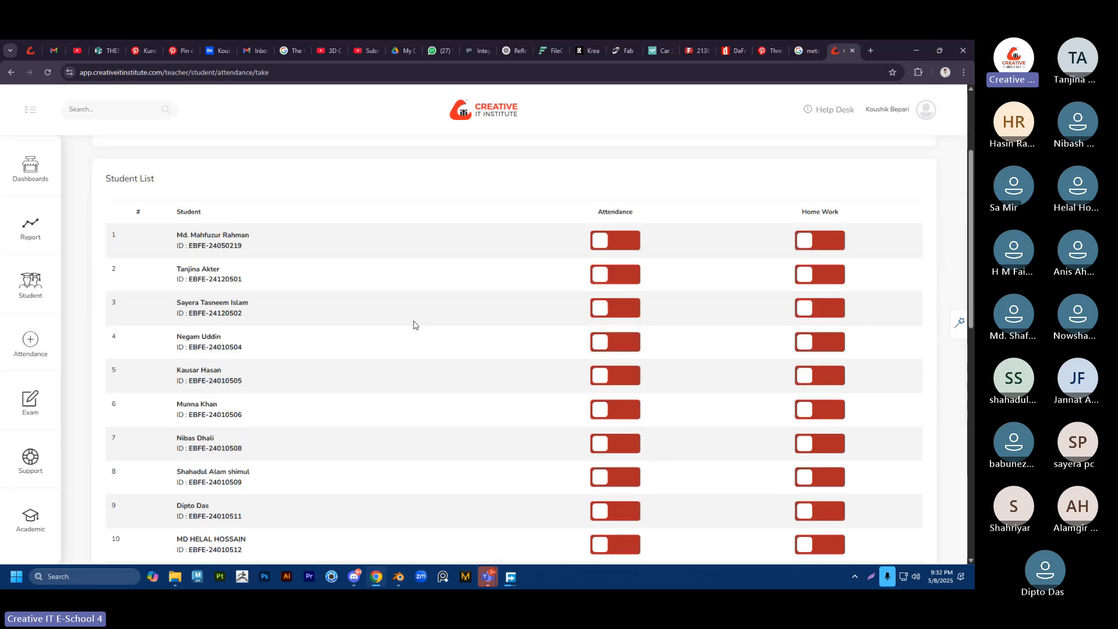
pyautogui.scroll(3, 417, 319)
pyautogui.scroll(-2, 417, 314)
pyautogui.scroll(2, 417, 312)
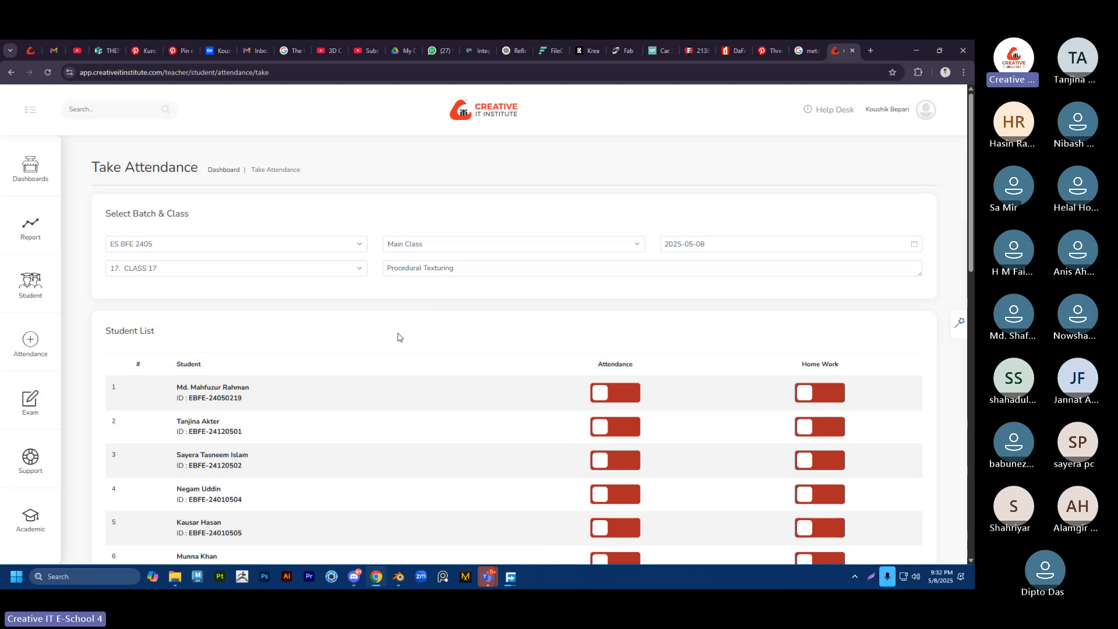
pyautogui.scroll(-1, 198, 371)
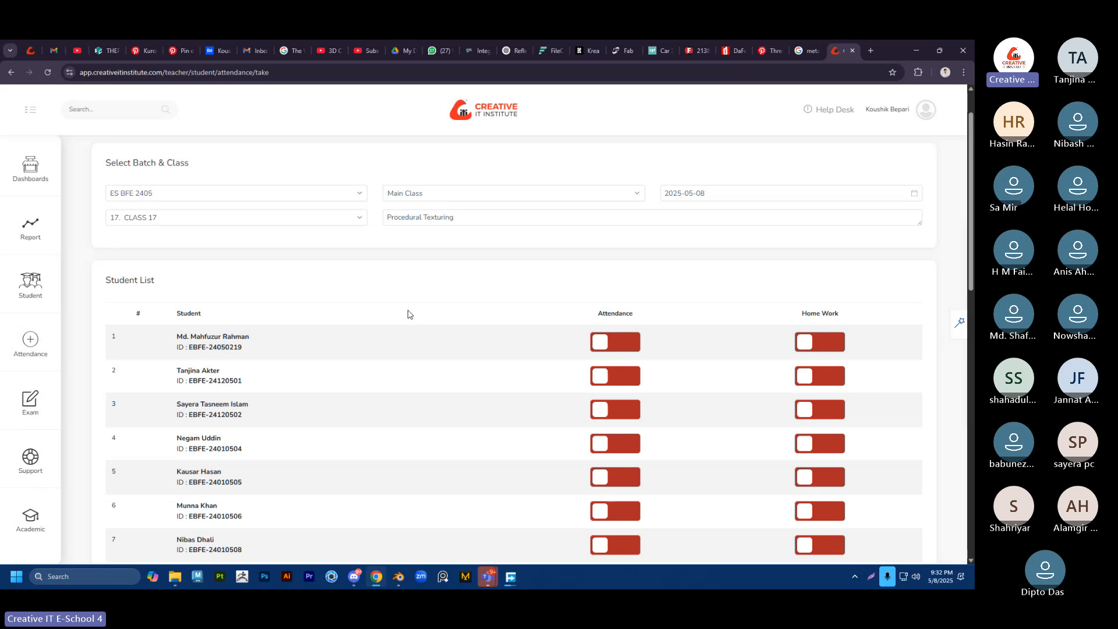
pyautogui.scroll(-1, 401, 268)
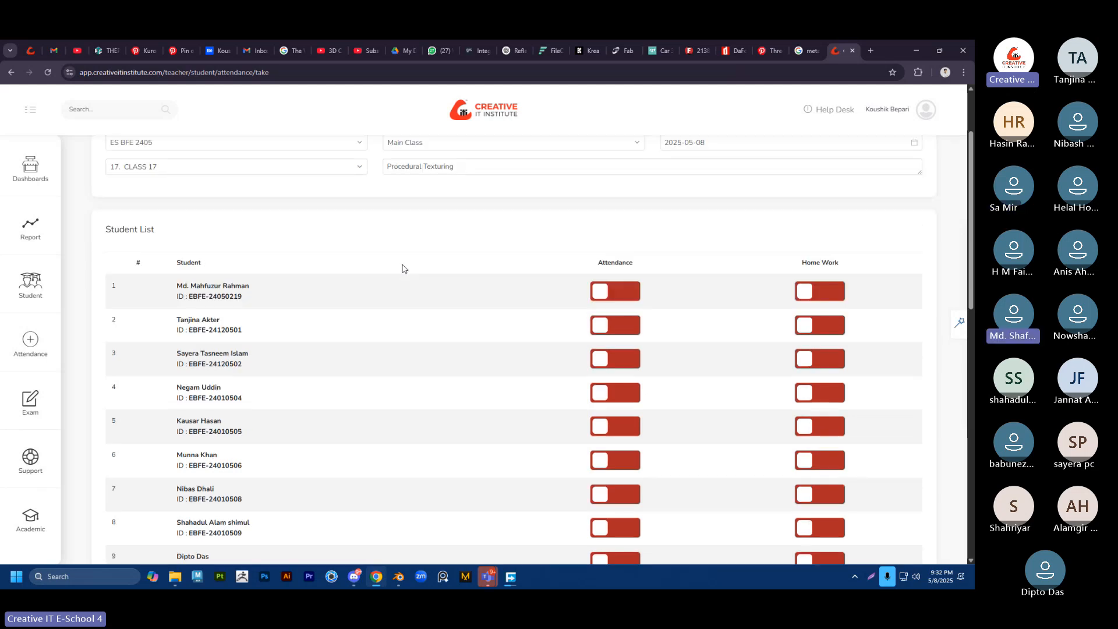
pyautogui.scroll(2, 403, 277)
pyautogui.scroll(-1, 405, 286)
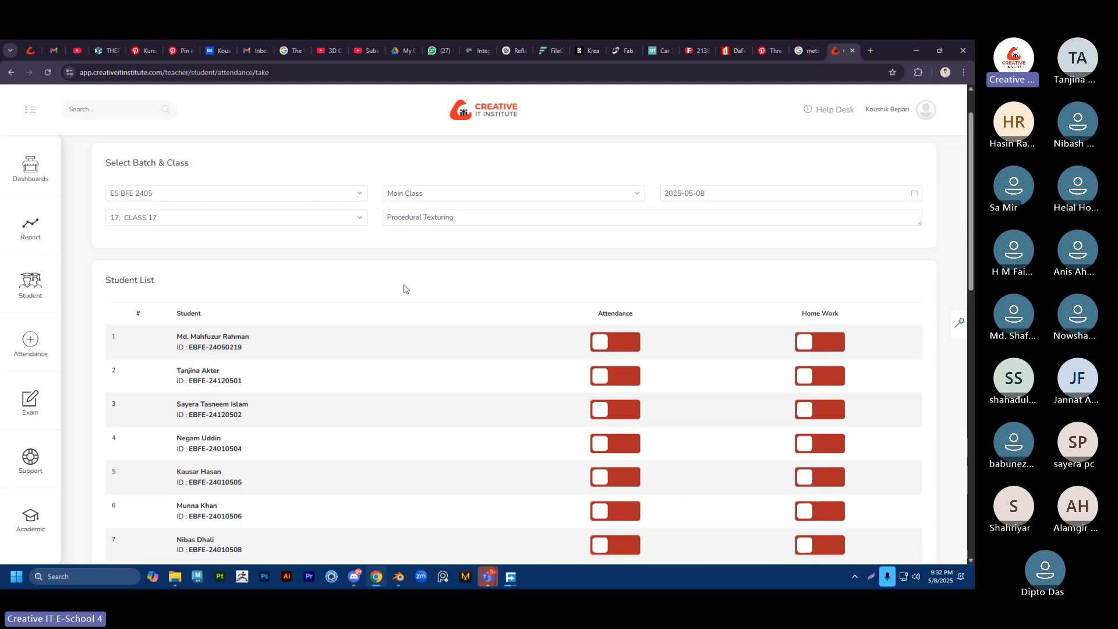
pyautogui.scroll(-1, 430, 293)
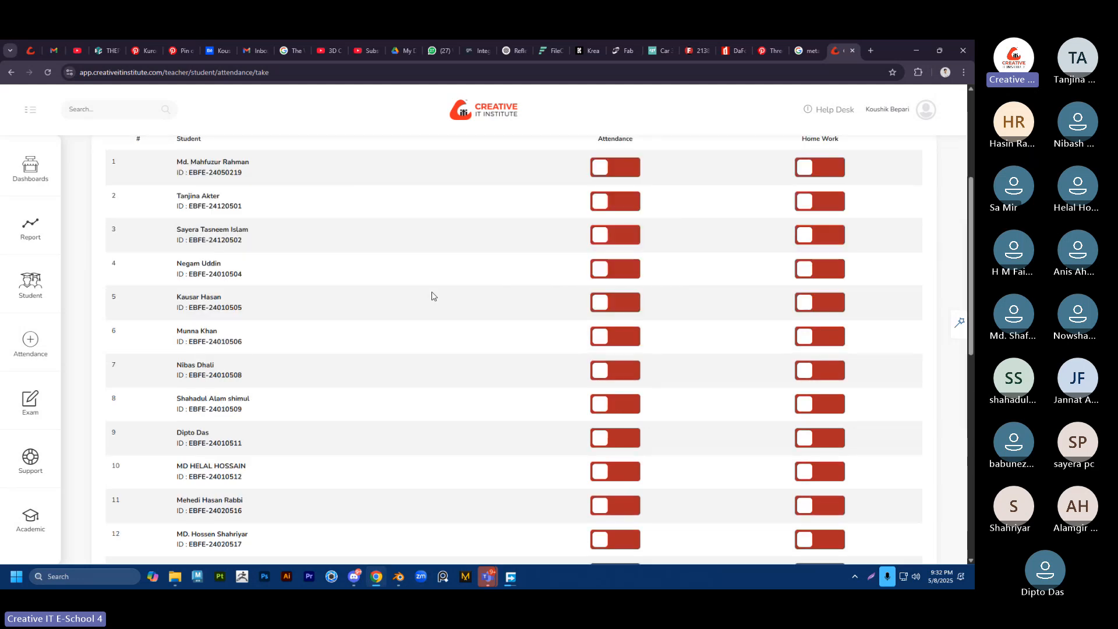
pyautogui.scroll(2, 432, 294)
pyautogui.scroll(-1, 431, 295)
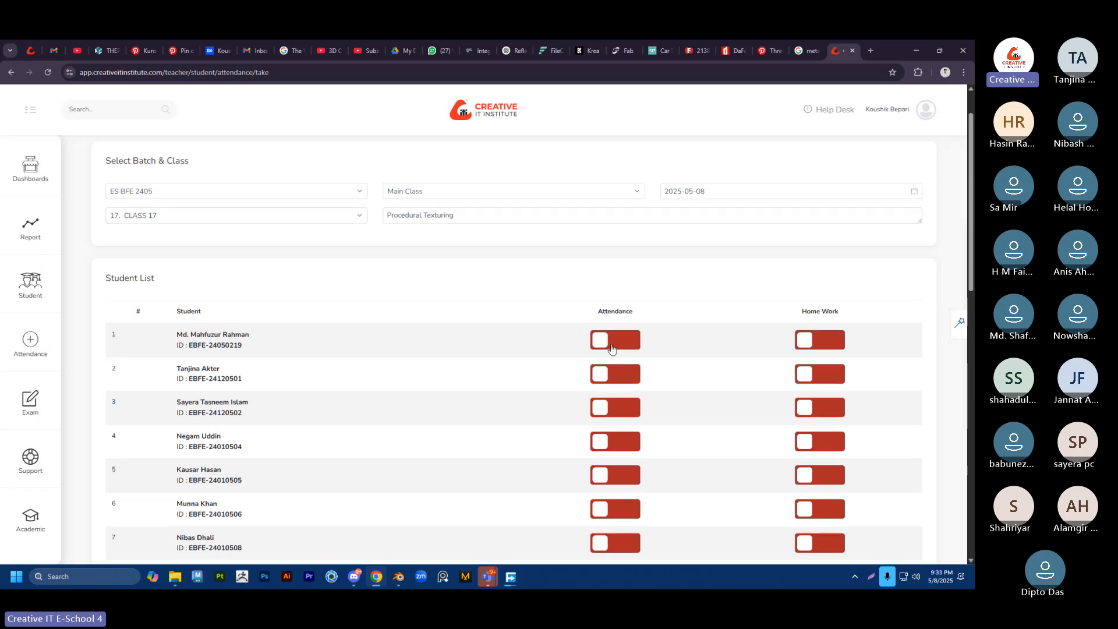
# Step: Mark the students in rows 2 and 3 present, and turn on homework for row 2
pyautogui.scroll(-1, 602, 345)
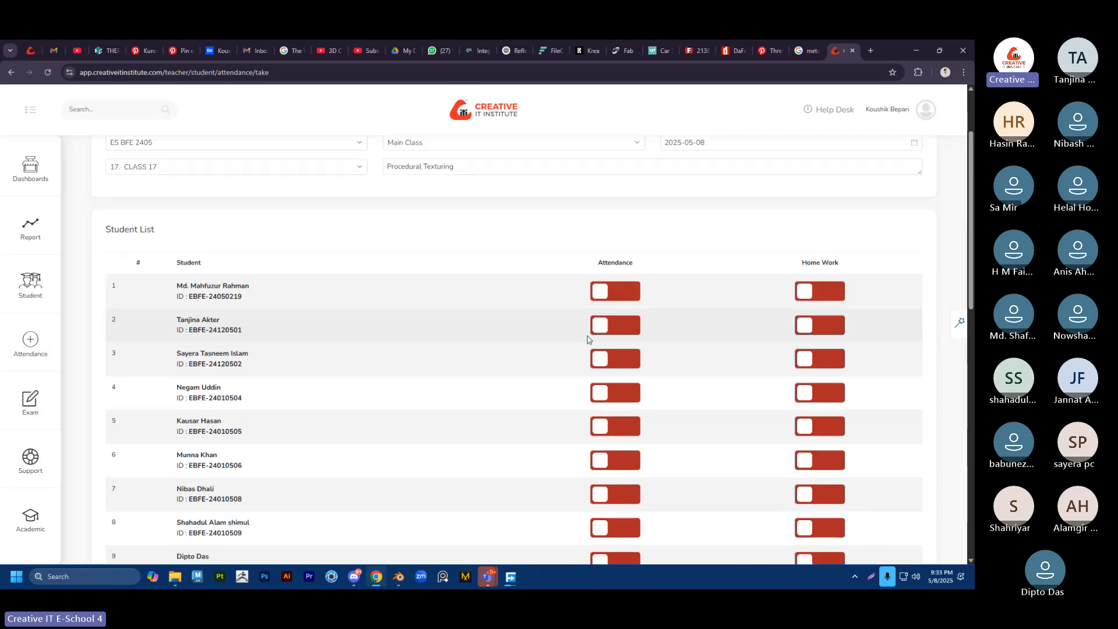
pyautogui.click(610, 336)
pyautogui.click(809, 325)
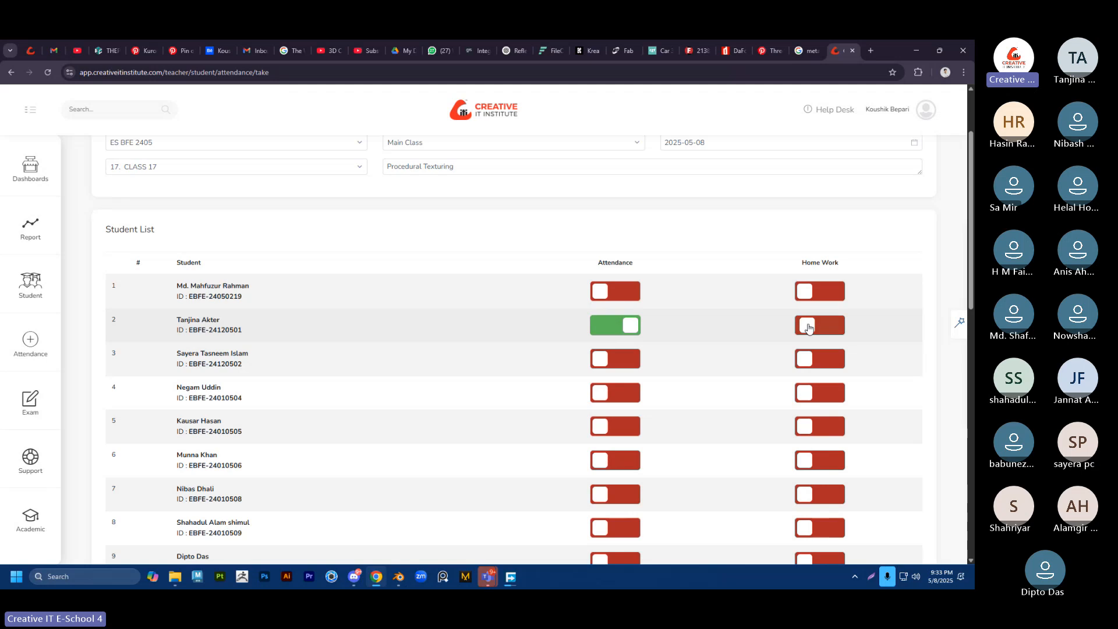
pyautogui.scroll(-1, 431, 288)
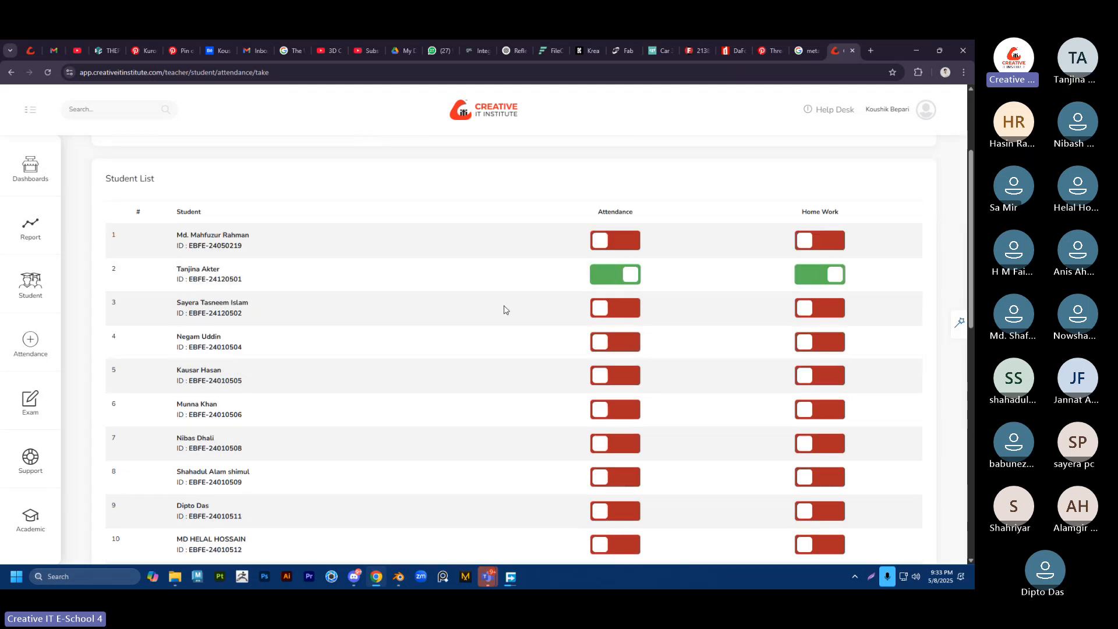
pyautogui.click(627, 313)
# Step: Mark the students in rows 6 and 7 of the student list present
pyautogui.scroll(-1, 526, 305)
pyautogui.scroll(-1, 526, 305)
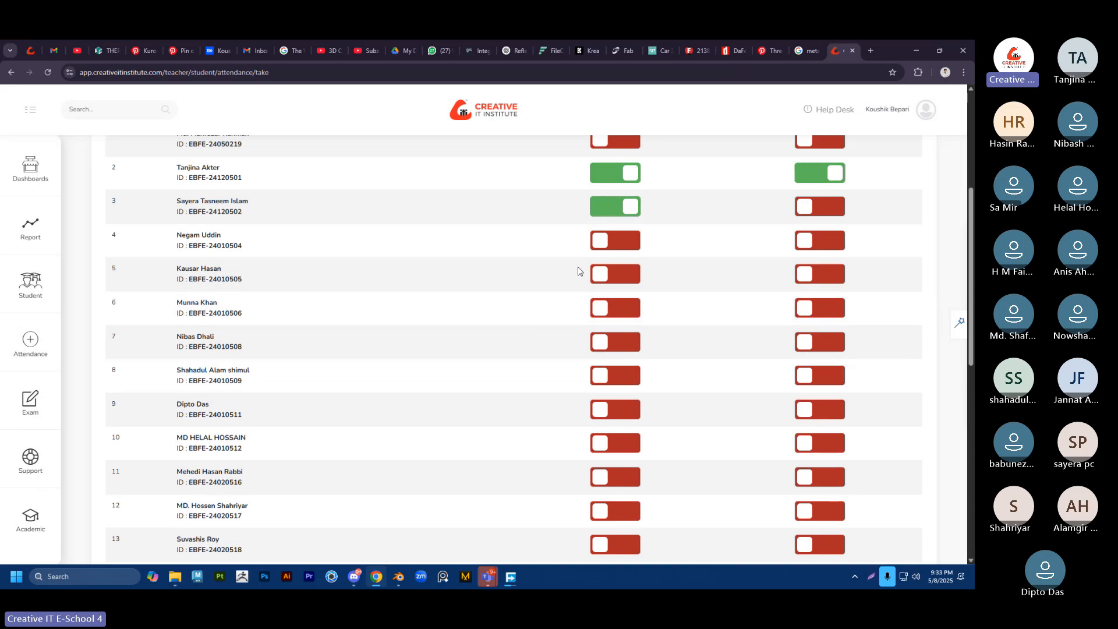
pyautogui.scroll(-1, 581, 269)
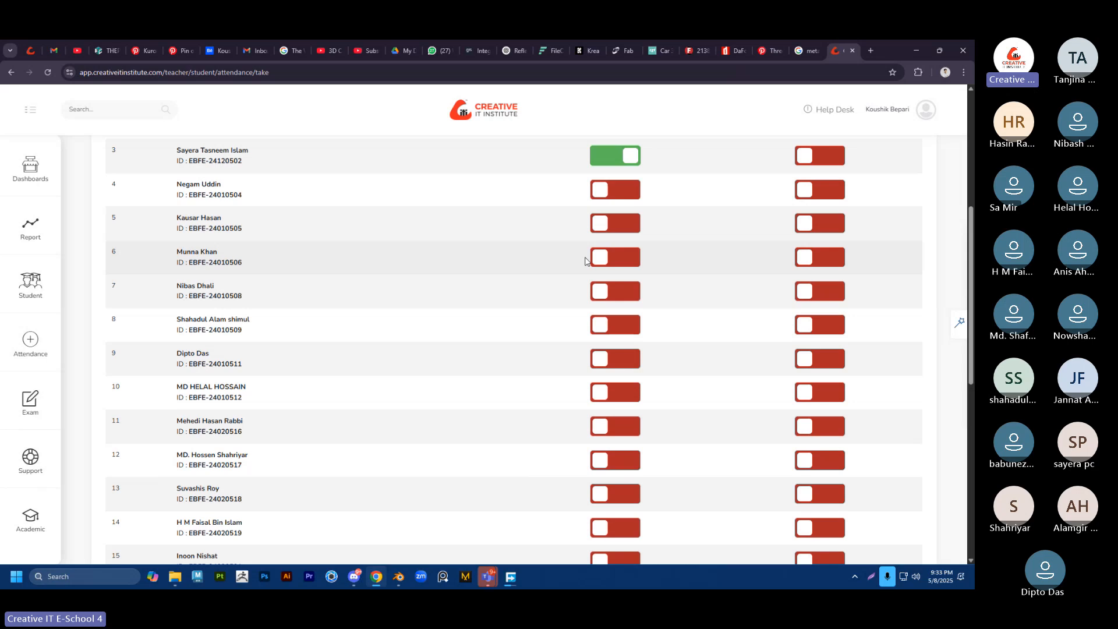
pyautogui.scroll(-1, 587, 254)
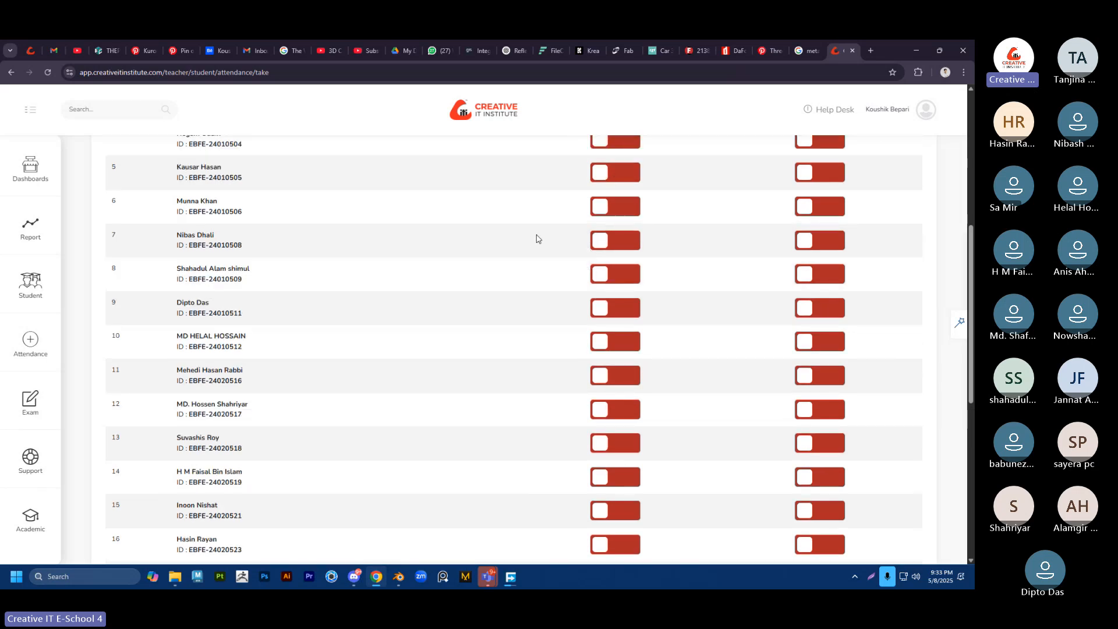
pyautogui.click(613, 208)
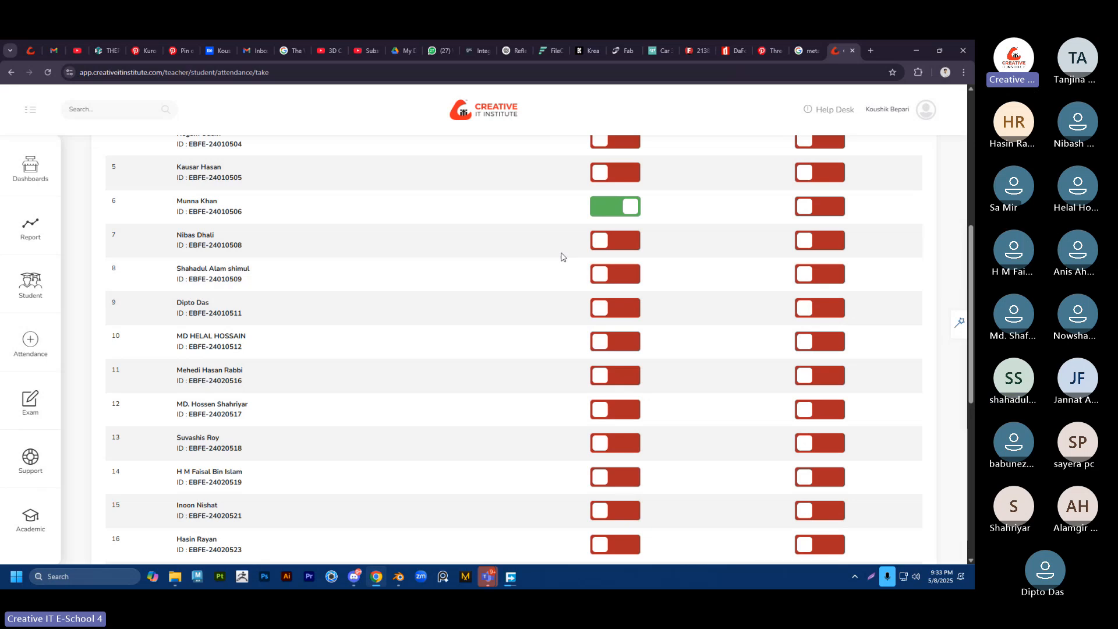
pyautogui.click(604, 239)
# Step: Turn on both attendance and homework for the students in rows 8 and 10
pyautogui.scroll(-1, 631, 257)
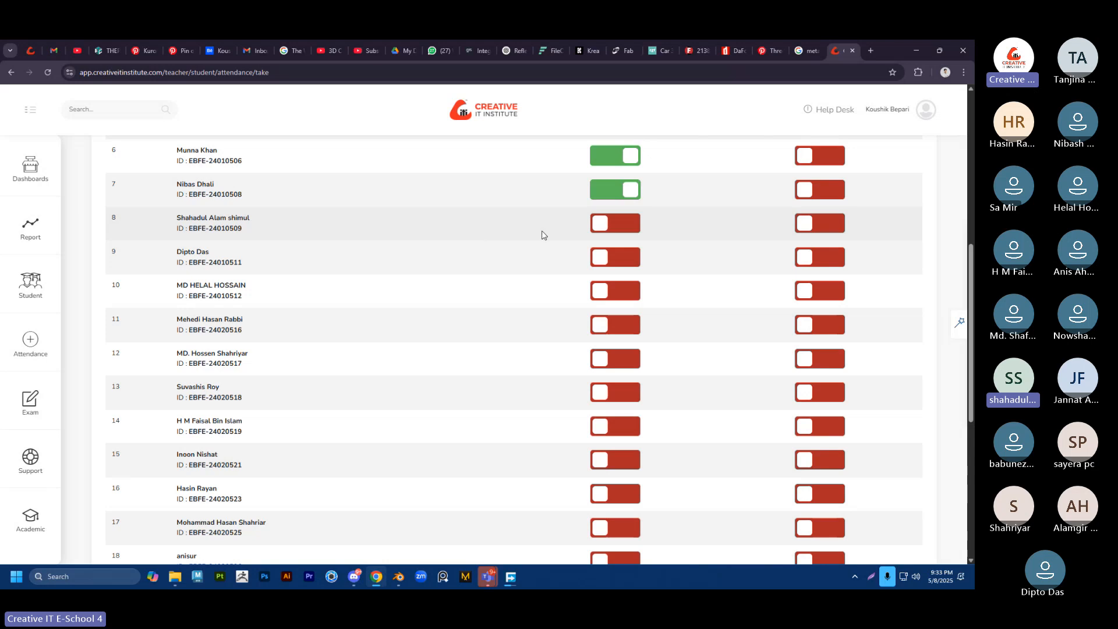
pyautogui.click(600, 233)
pyautogui.scroll(-1, 661, 264)
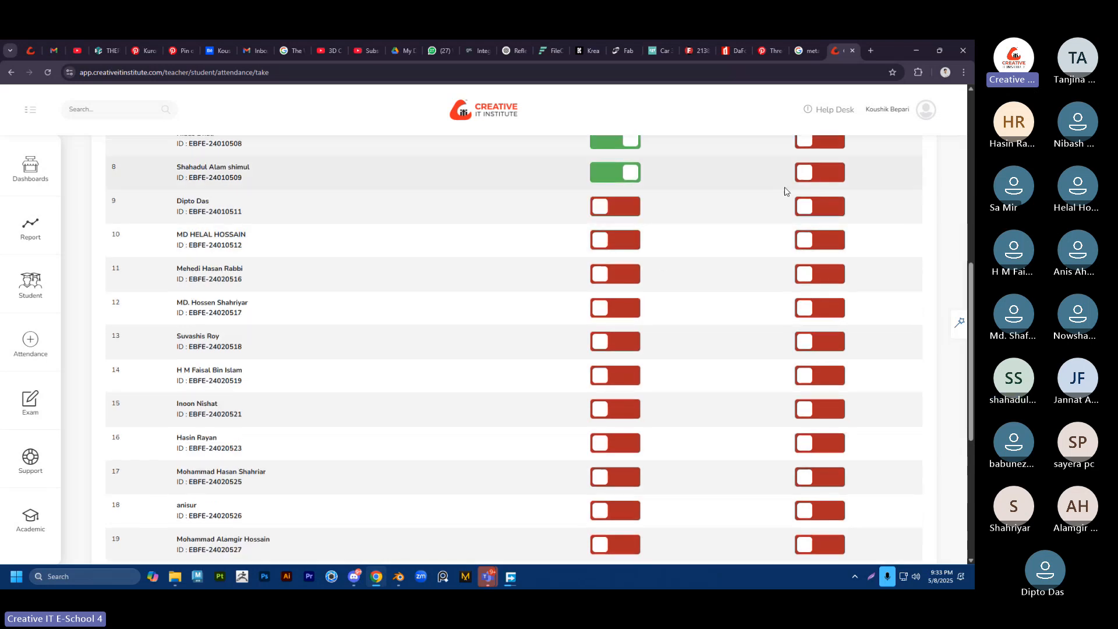
pyautogui.click(813, 174)
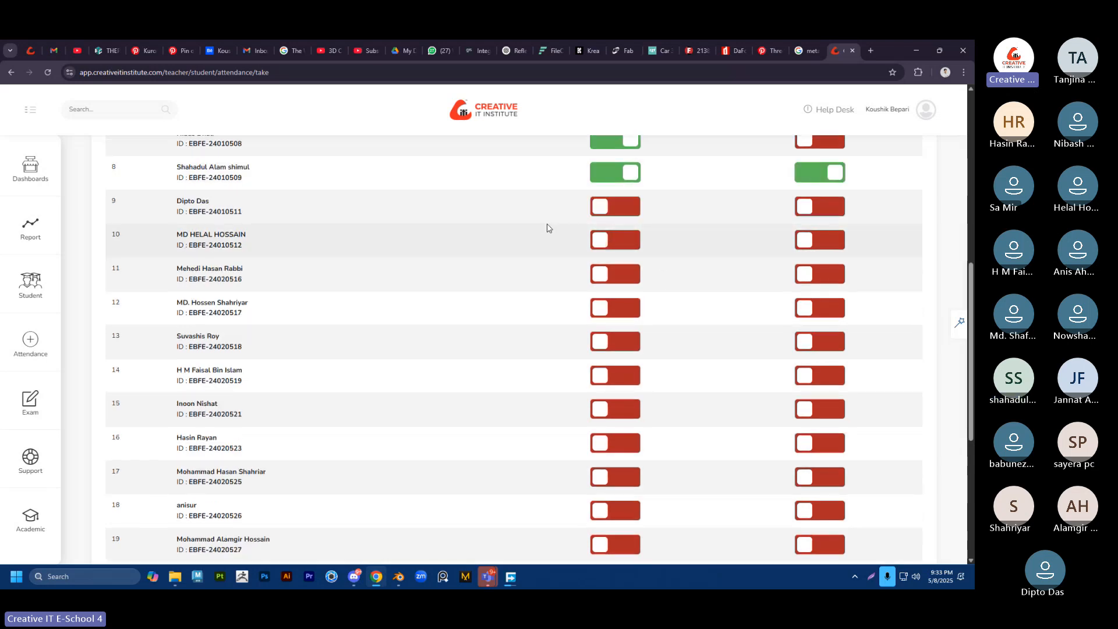
pyautogui.click(633, 240)
pyautogui.click(806, 240)
pyautogui.scroll(-1, 526, 247)
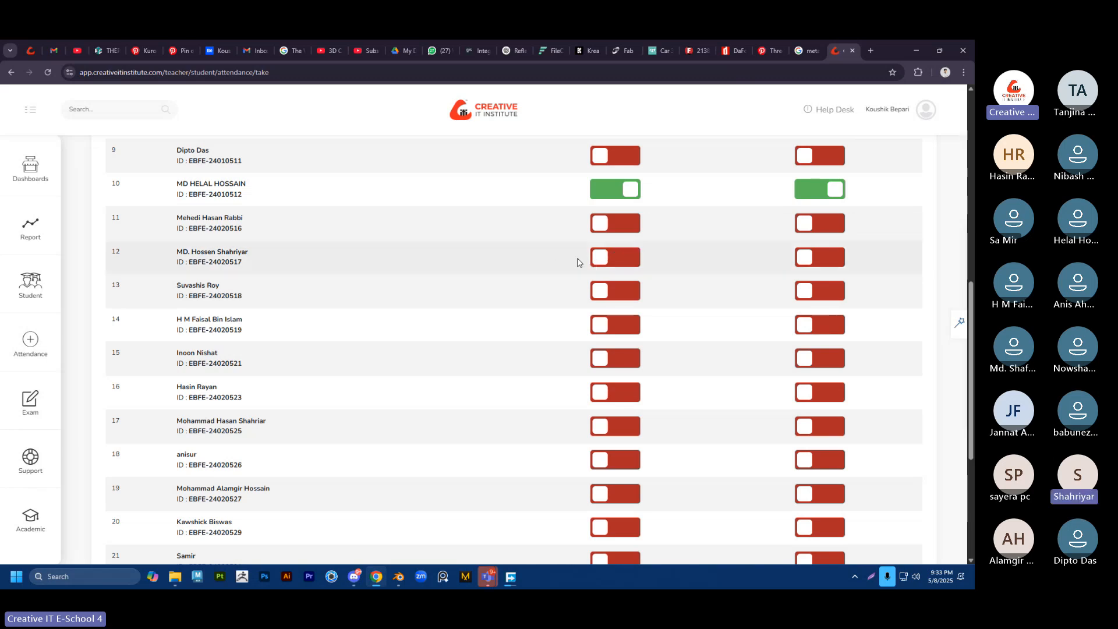
# Step: Mark the students in rows 12, 14 and 16 of the student list present
pyautogui.click(612, 258)
pyautogui.scroll(-1, 745, 263)
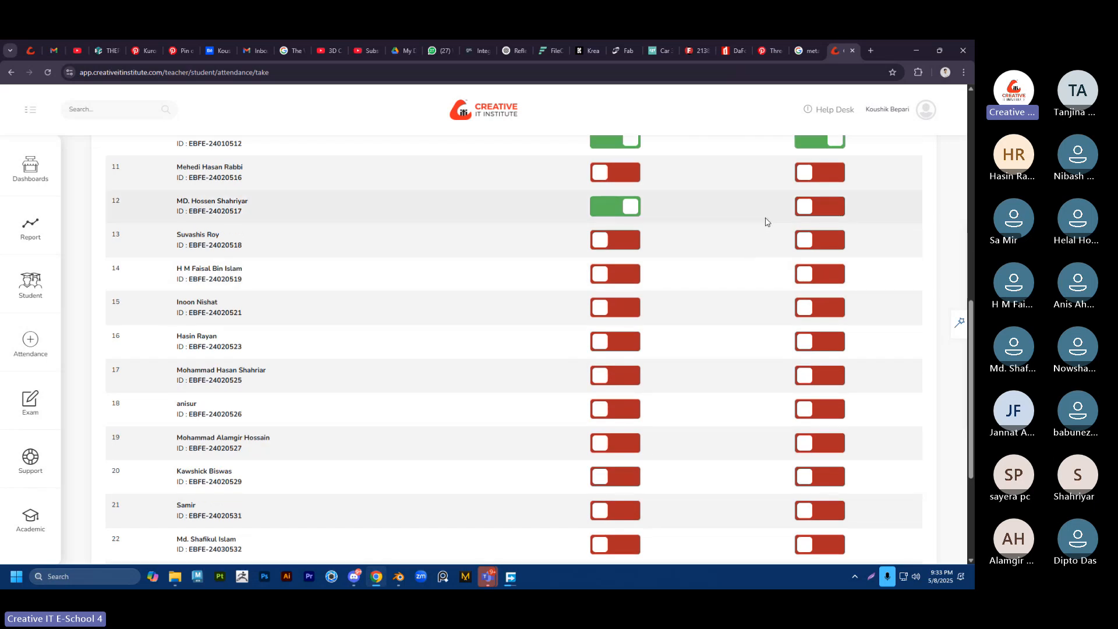
pyautogui.scroll(-1, 765, 221)
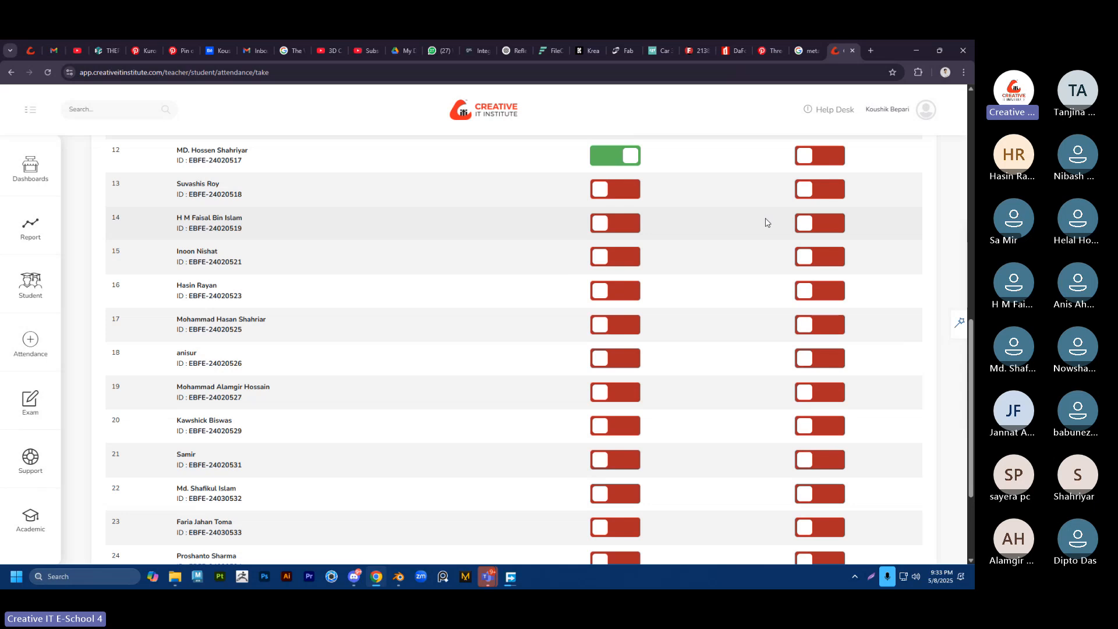
pyautogui.click(615, 223)
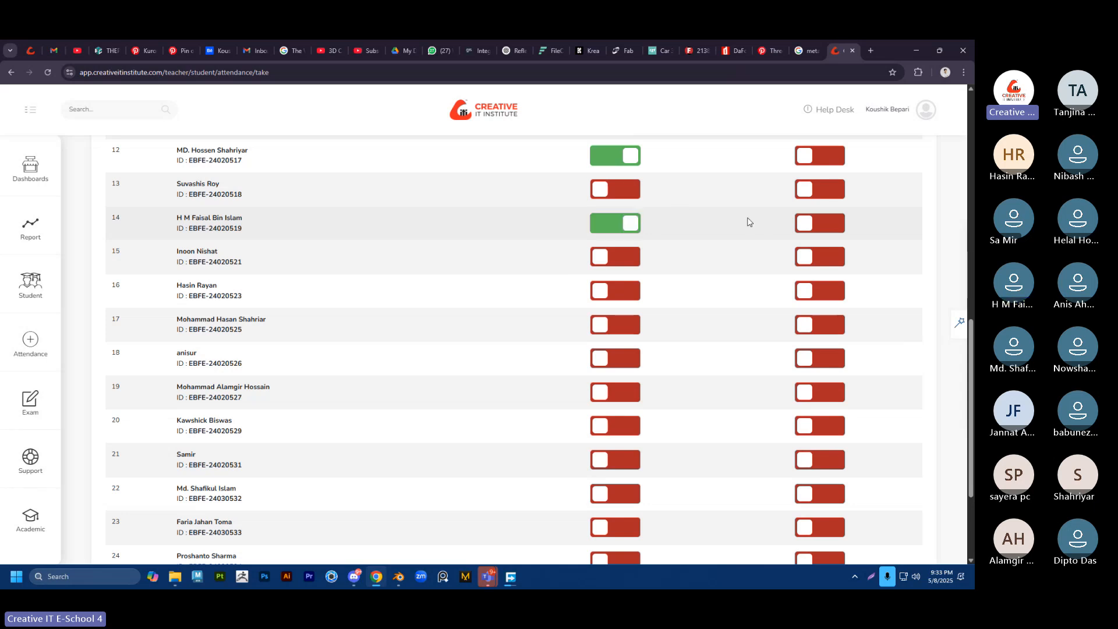
pyautogui.scroll(-1, 744, 219)
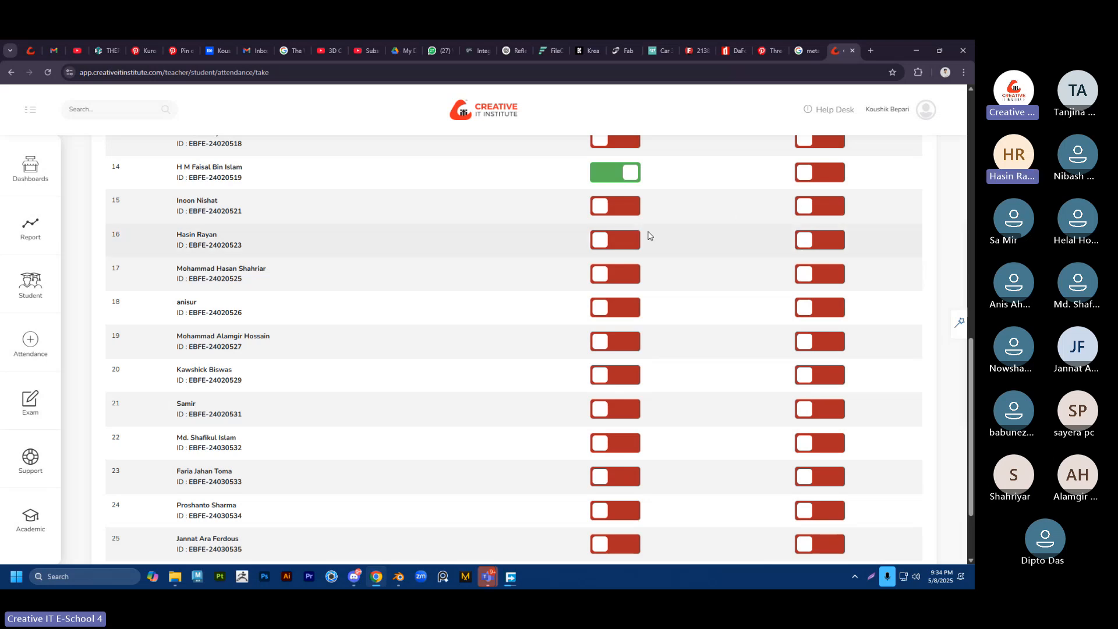
pyautogui.click(624, 240)
# Step: Turn on both attendance and homework for the students in rows 18 and 19
pyautogui.scroll(-1, 717, 242)
pyautogui.scroll(-1, 719, 240)
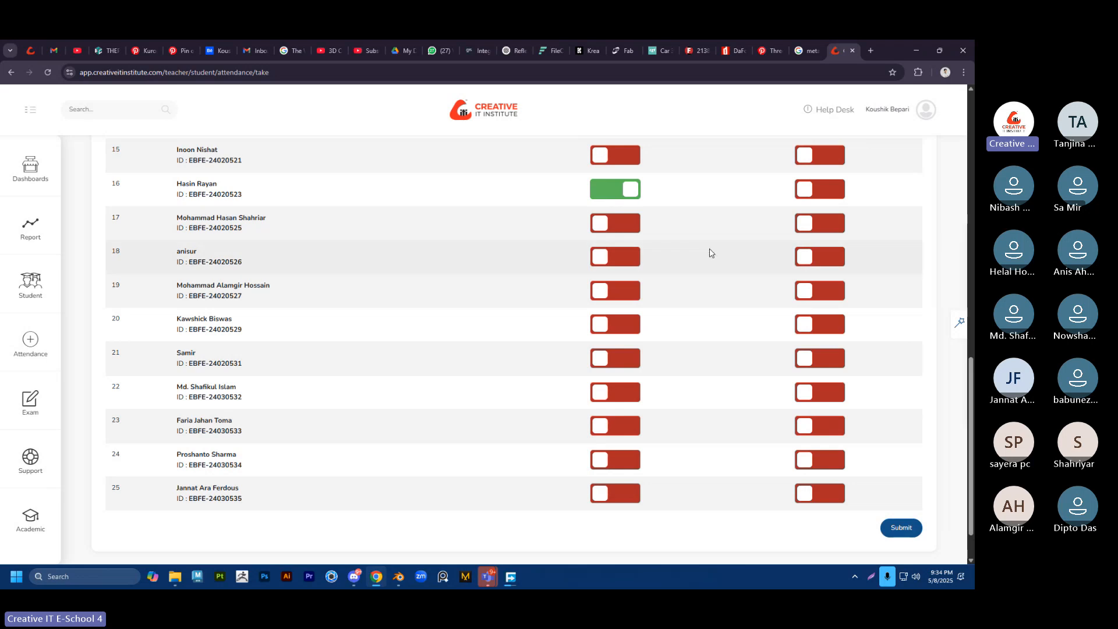
pyautogui.click(632, 257)
pyautogui.click(820, 257)
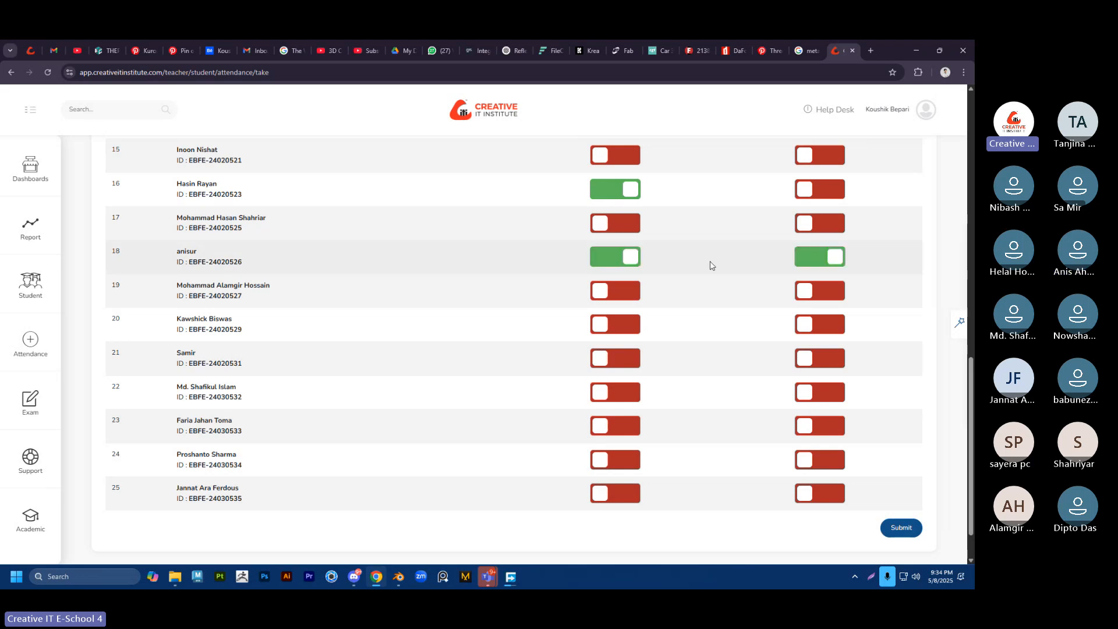
pyautogui.scroll(-1, 710, 265)
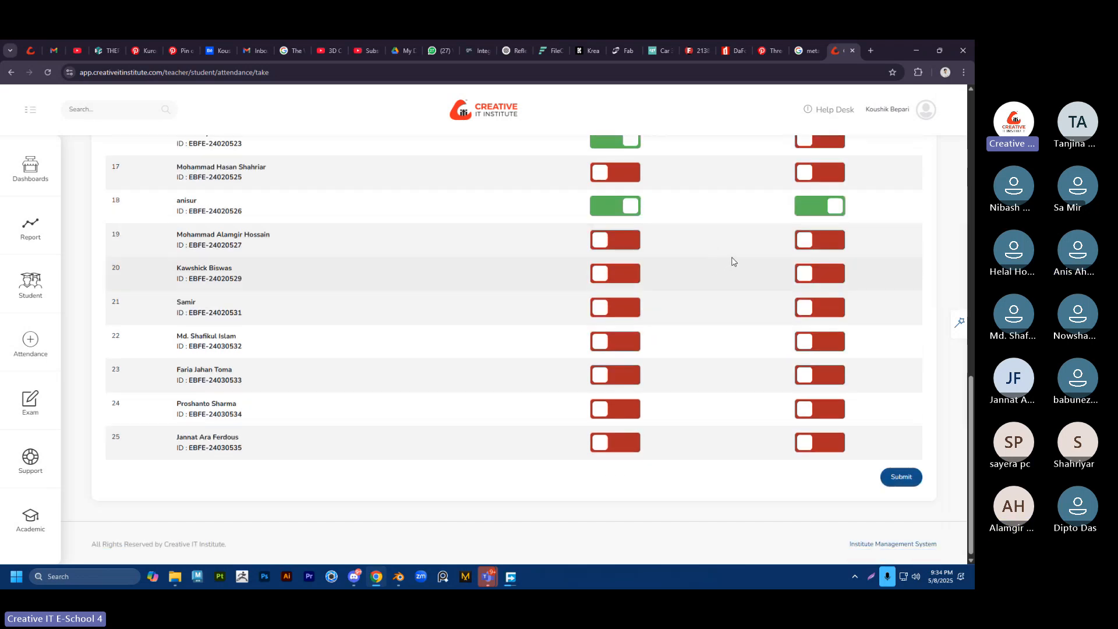
pyautogui.click(626, 240)
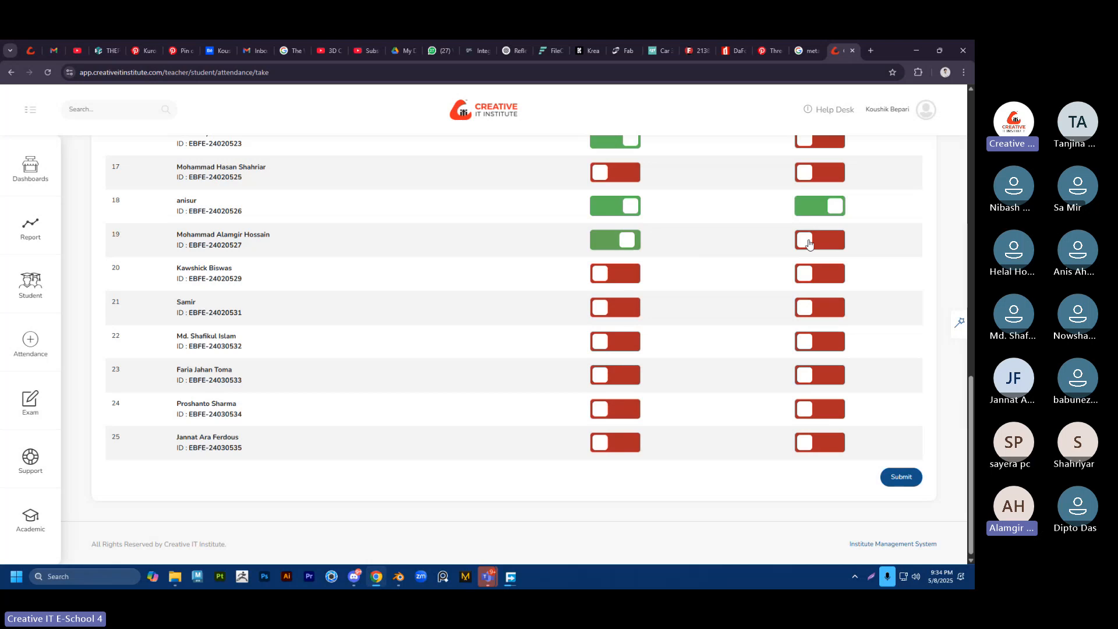
pyautogui.click(808, 240)
# Step: Mark the students in rows 21 and 22 present, and turn on attendance and homework for rows 24 and 25
pyautogui.scroll(-1, 725, 240)
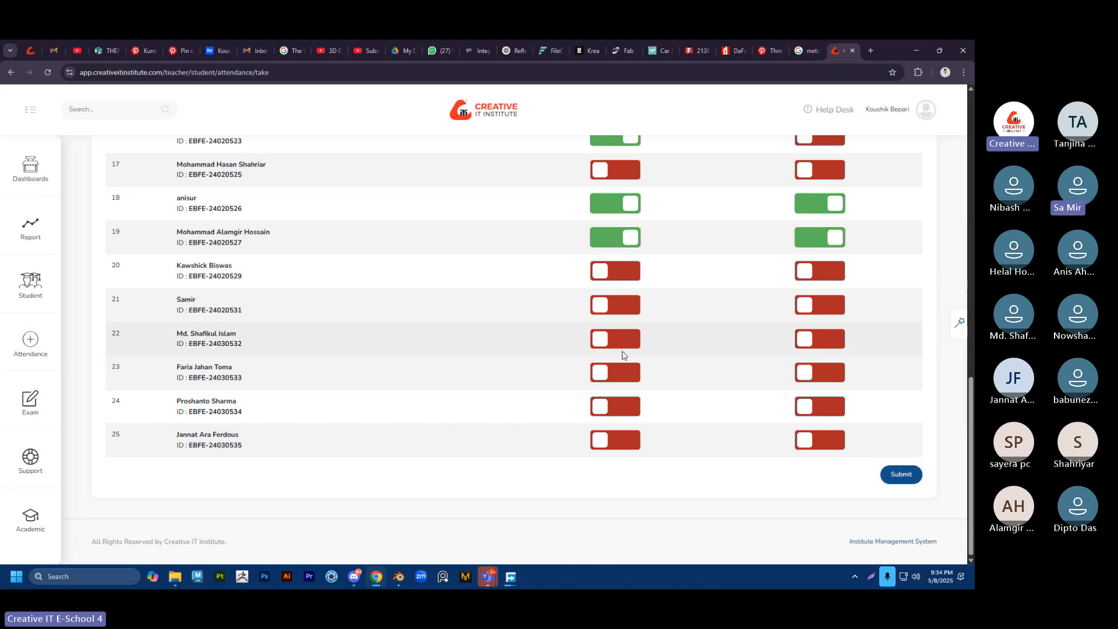
pyautogui.click(620, 305)
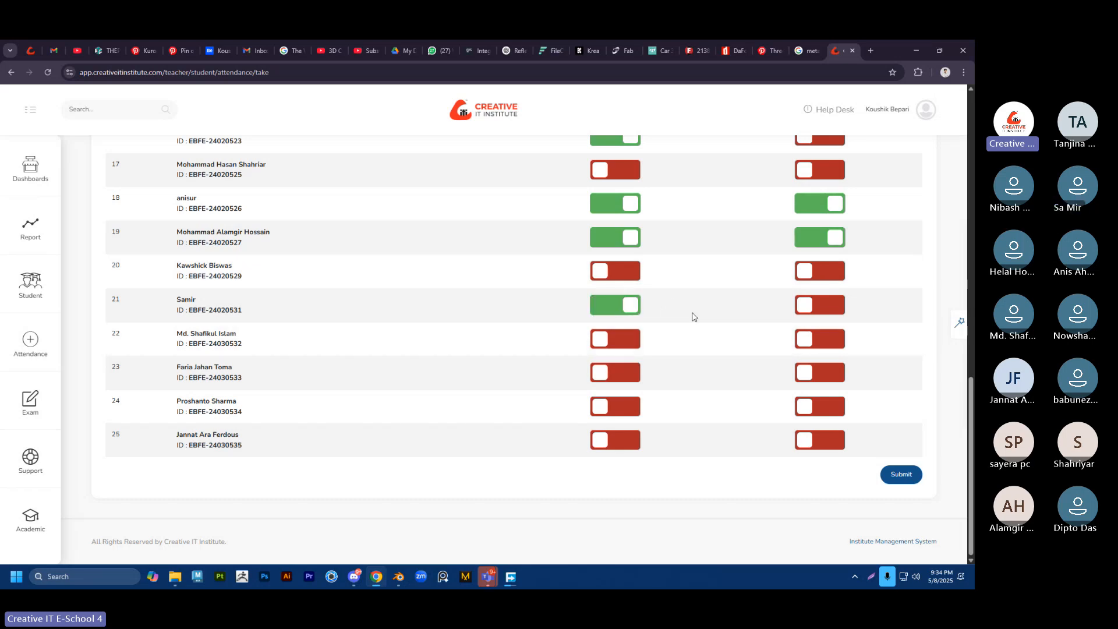
pyautogui.click(613, 340)
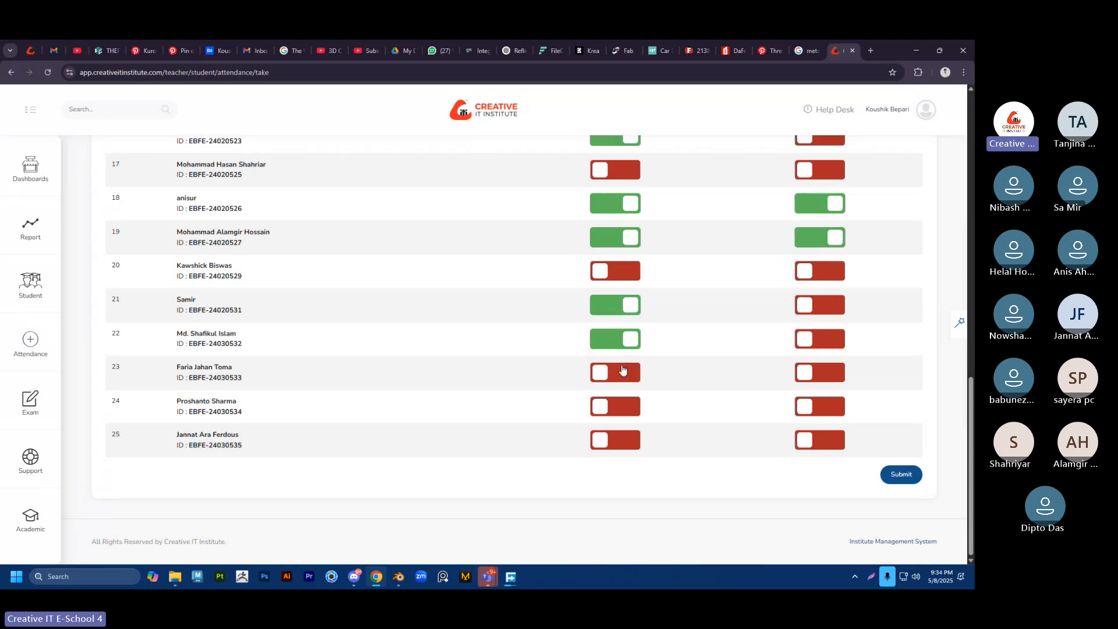
pyautogui.click(617, 406)
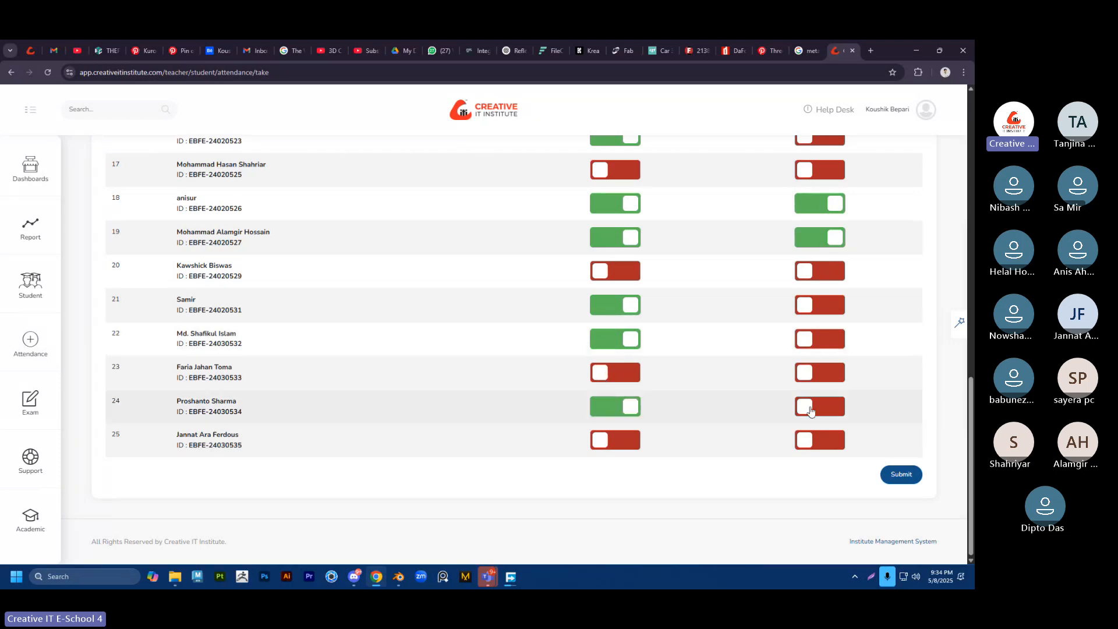
pyautogui.click(805, 406)
pyautogui.click(622, 445)
pyautogui.click(820, 446)
# Step: Check the attendance form for Class 17 of batch ES BFE 2405 and submit it
pyautogui.scroll(10, 786, 448)
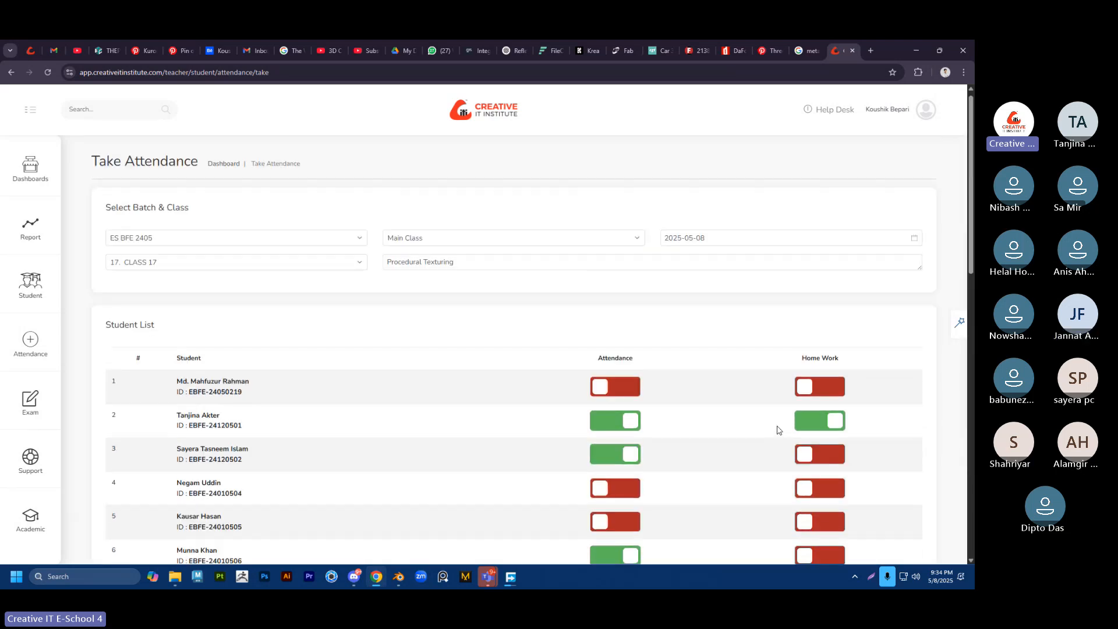
pyautogui.scroll(-10, 781, 431)
pyautogui.click(899, 475)
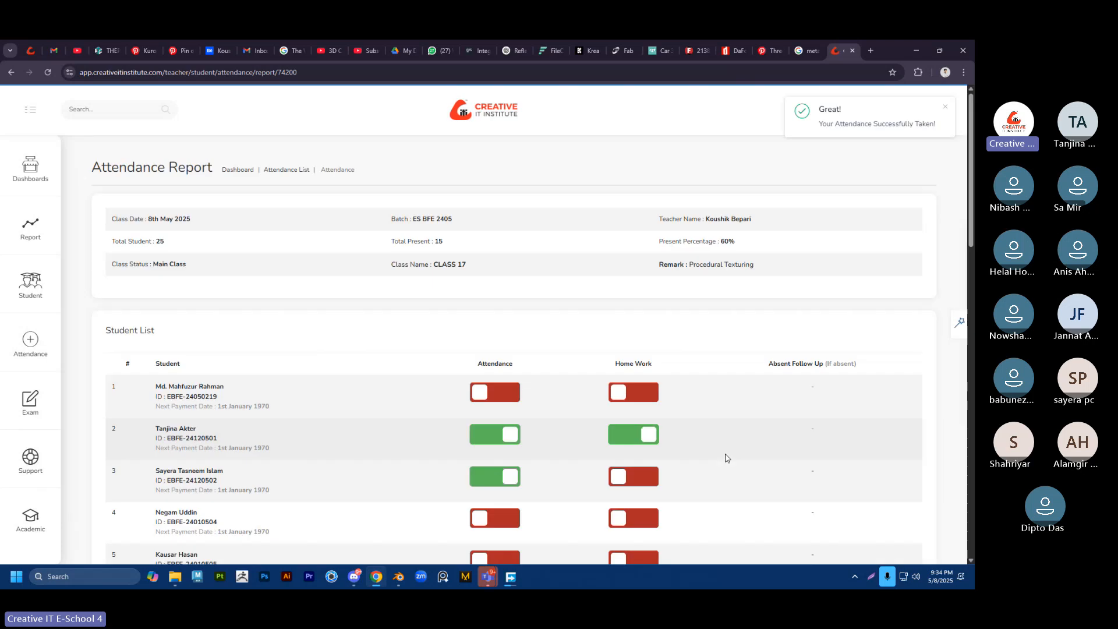
# Step: Switch back to Blender and open the Metal rust node group for editing
pyautogui.click(918, 51)
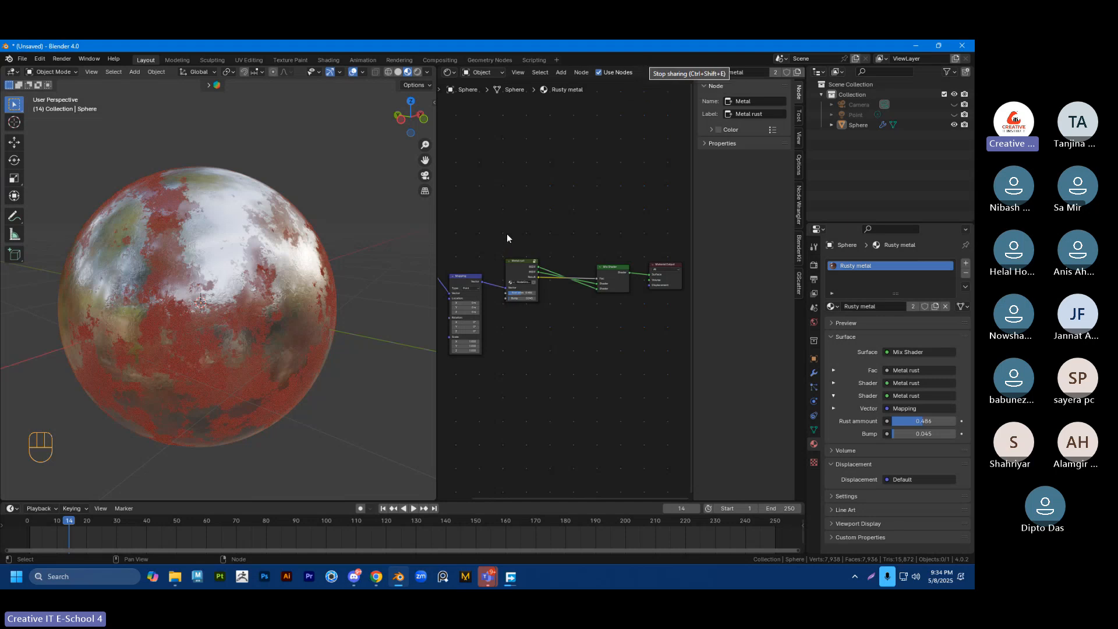
pyautogui.scroll(-1, 481, 242)
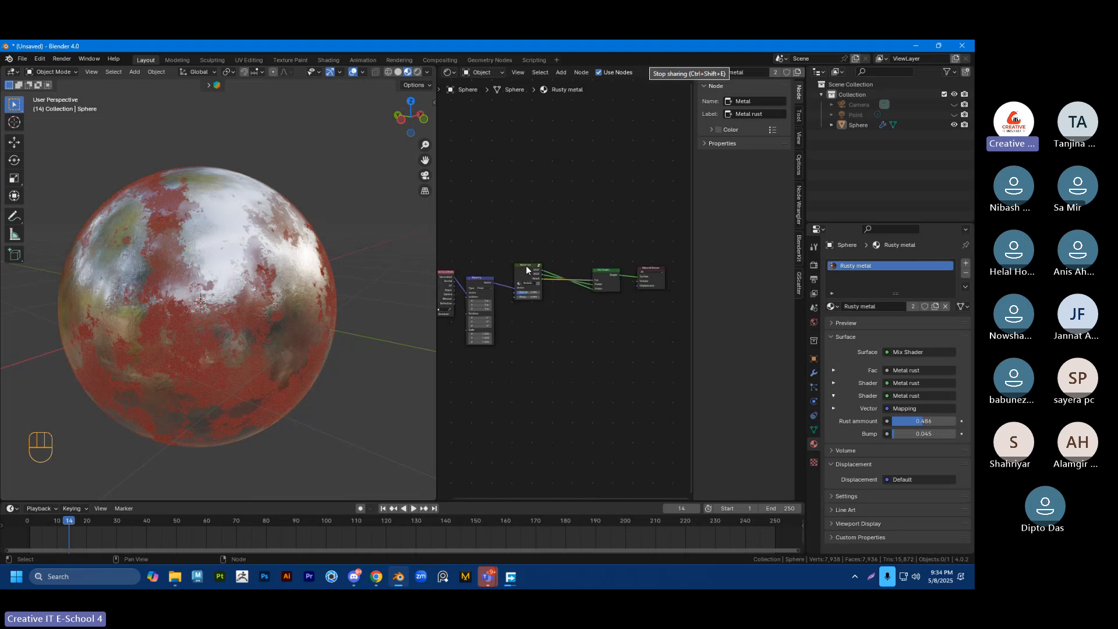
pyautogui.click(526, 268)
pyautogui.press('Tab')
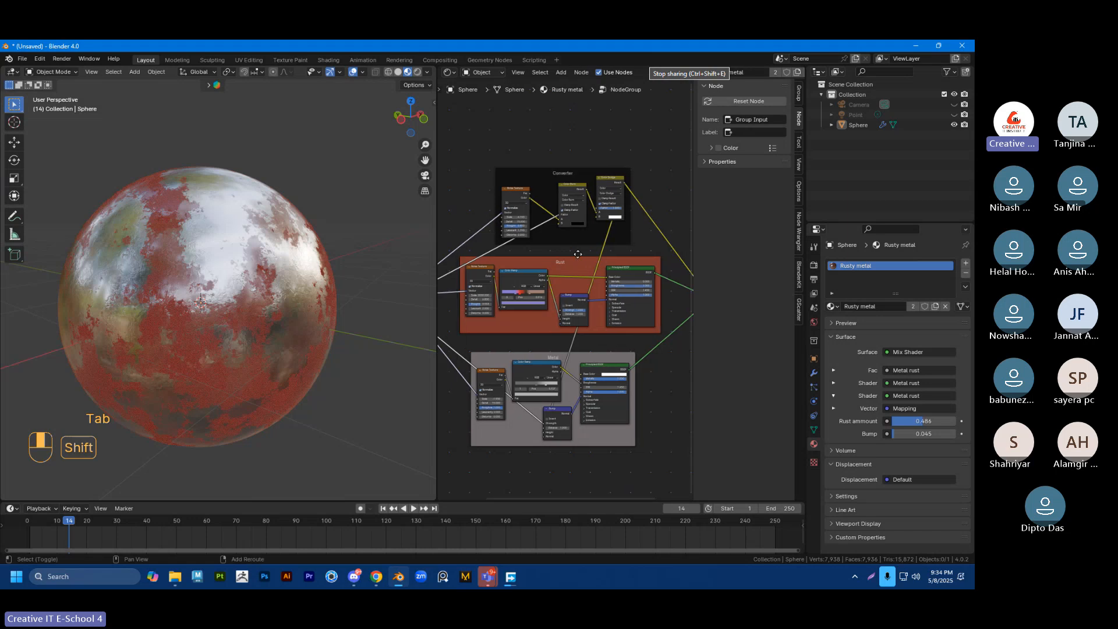
# Step: Widen the shader node editor and hide its sidebar to show the whole node group
pyautogui.moveTo(438, 260); pyautogui.dragTo(302, 244)
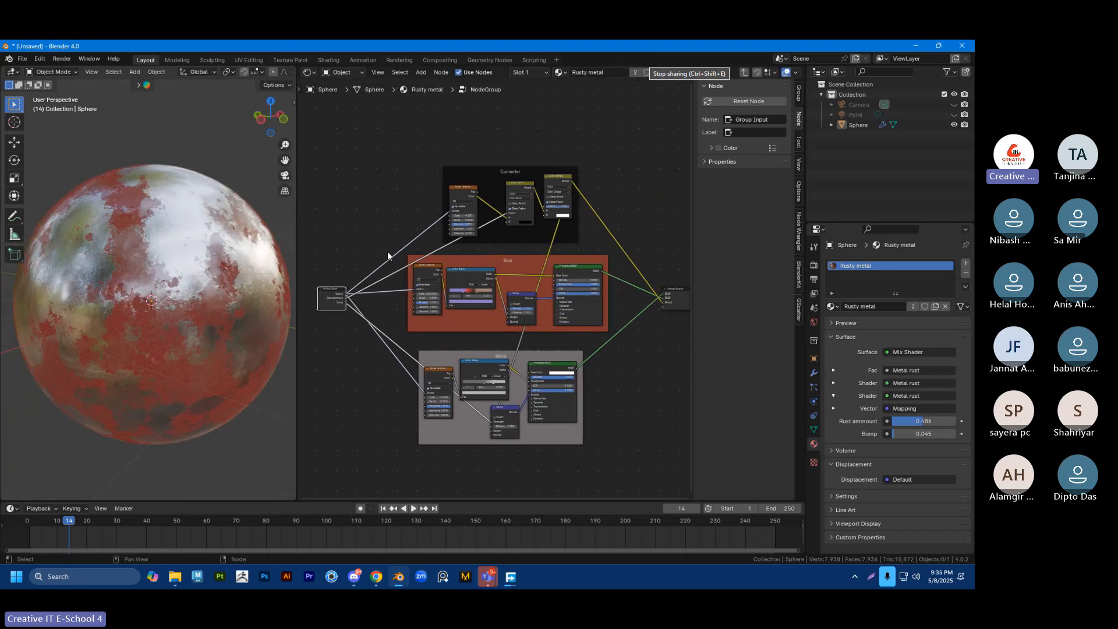
pyautogui.click(375, 229)
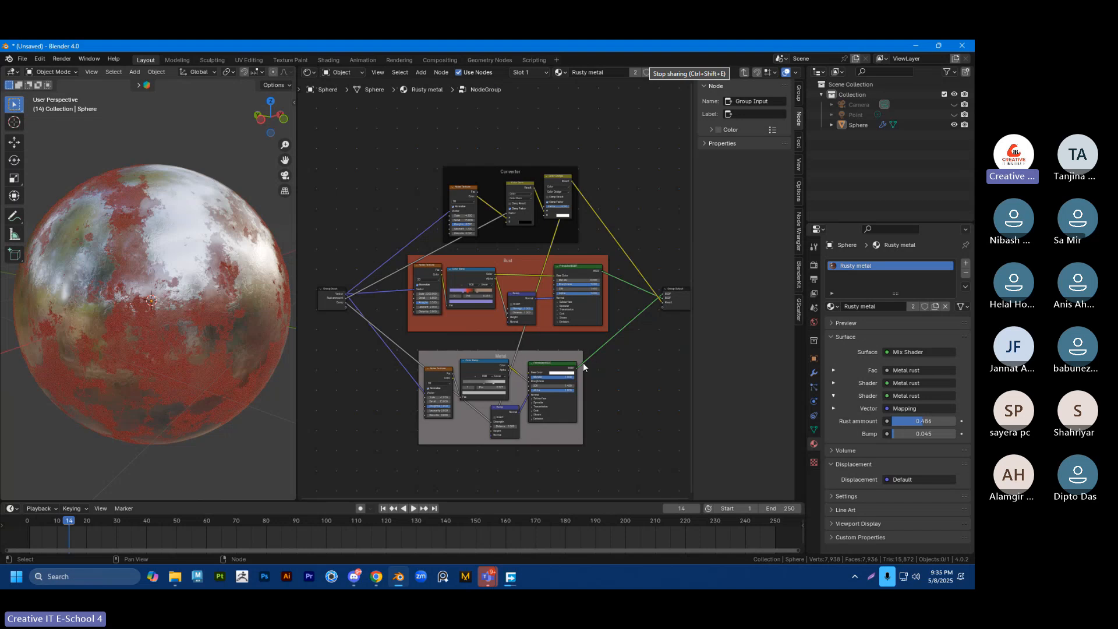
pyautogui.press('n')
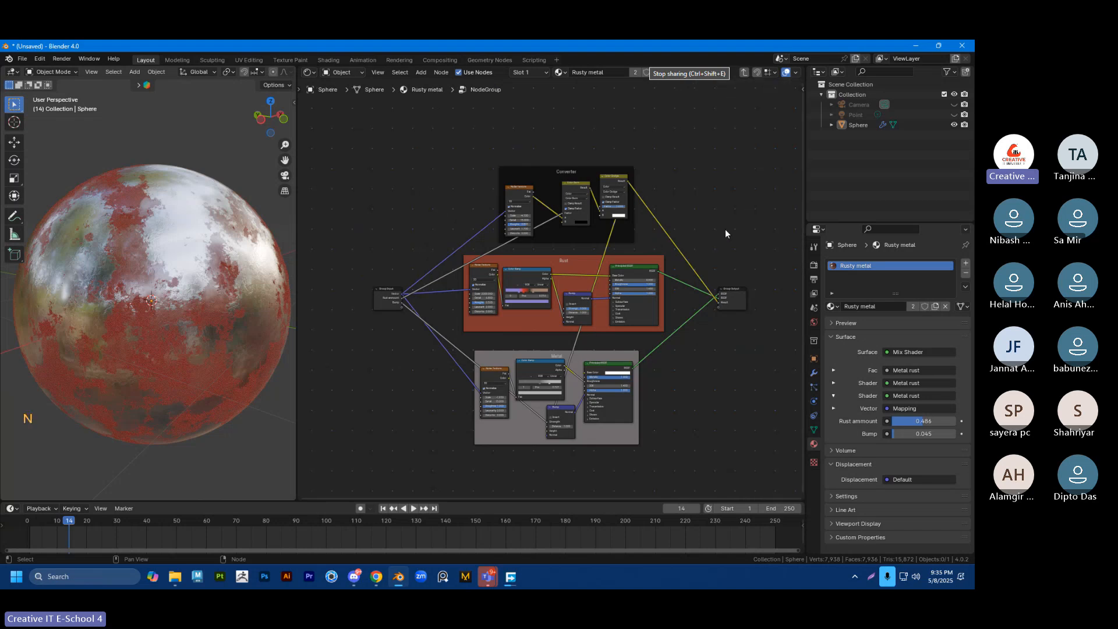
pyautogui.scroll(3, 725, 233)
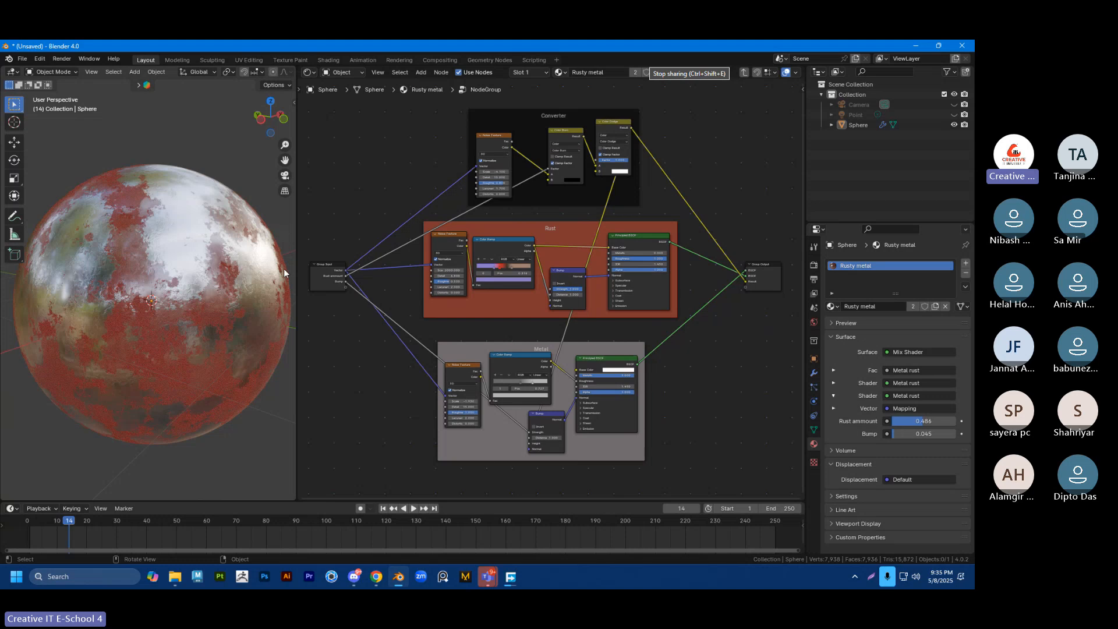
# Step: Examine the rusty sphere and the Converter, Rust and Metal frames of the node group in enlarged views
pyautogui.hotkey('ctrl', 'space')
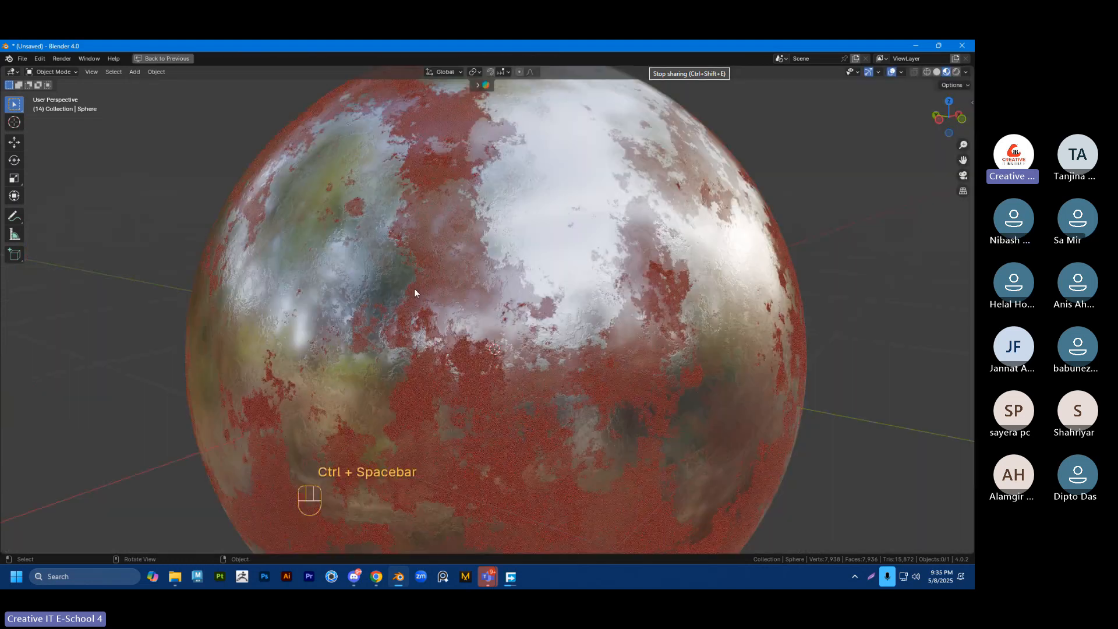
pyautogui.moveTo(414, 289); pyautogui.dragTo(514, 316, button='middle')
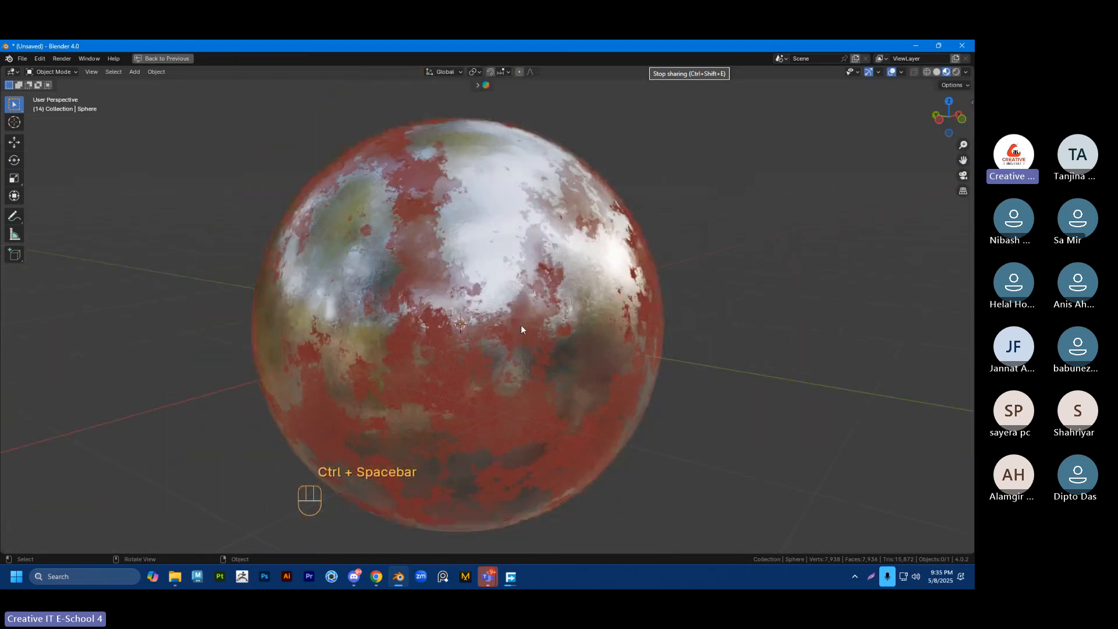
pyautogui.hotkey('ctrl', 'space')
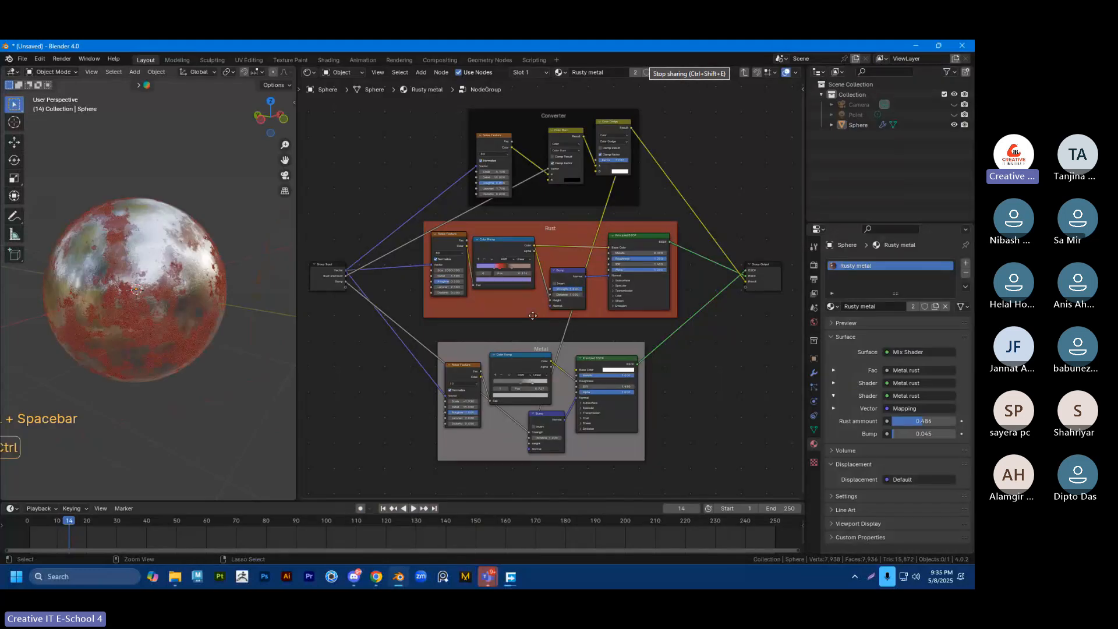
pyautogui.hotkey('ctrl', 'space')
pyautogui.moveTo(252, 228); pyautogui.dragTo(220, 226, button='middle')
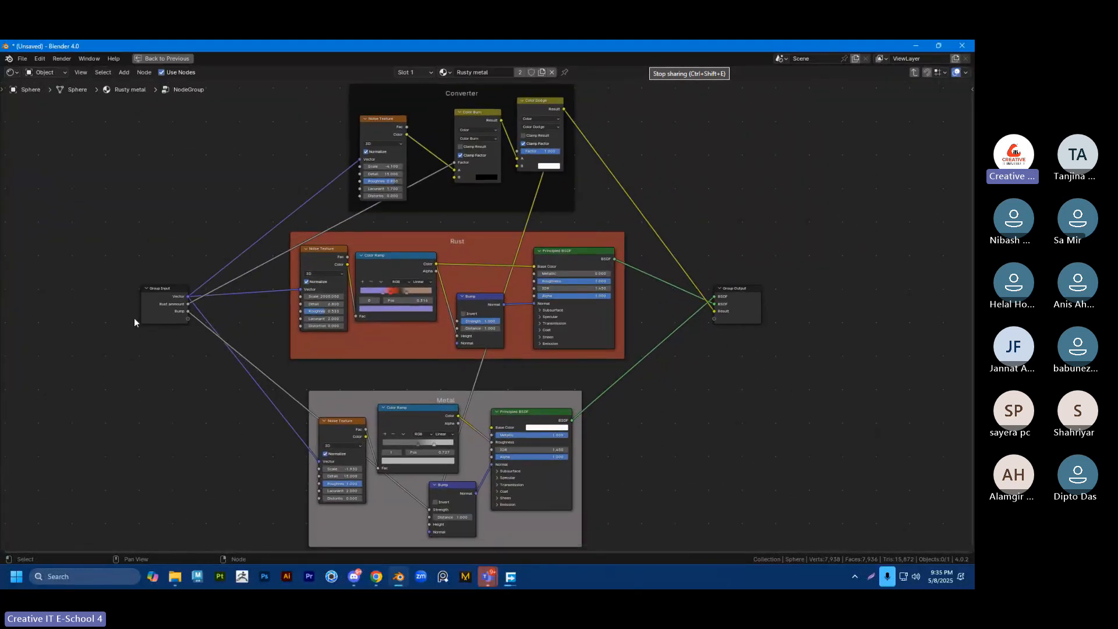
pyautogui.hotkey('ctrl', 'space')
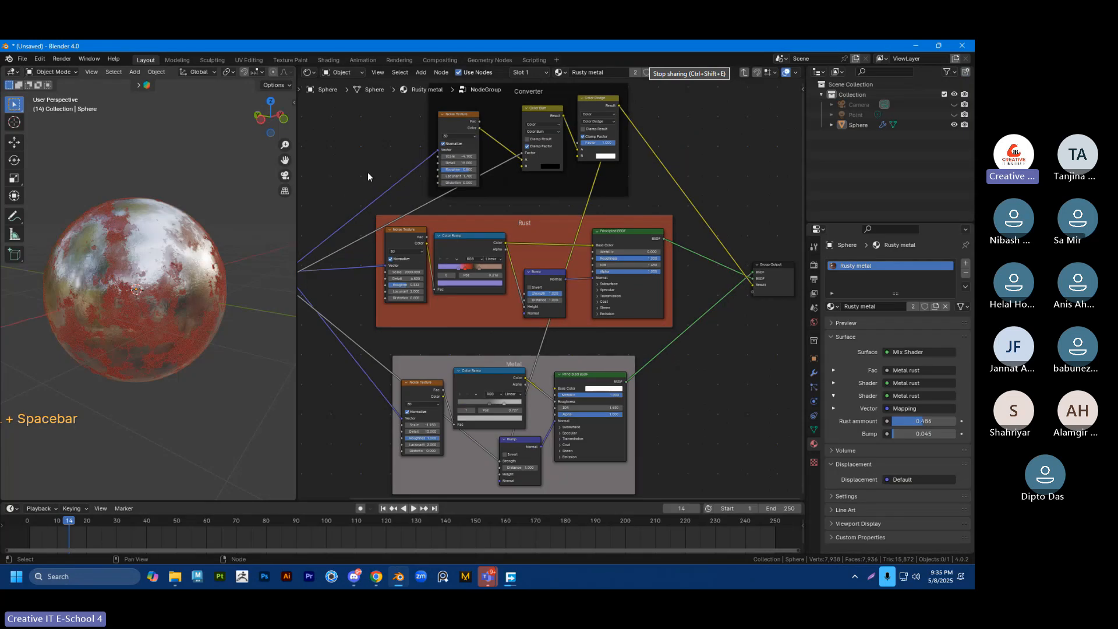
# Step: Stop sharing the screen in the online meeting
pyautogui.click(638, 68)
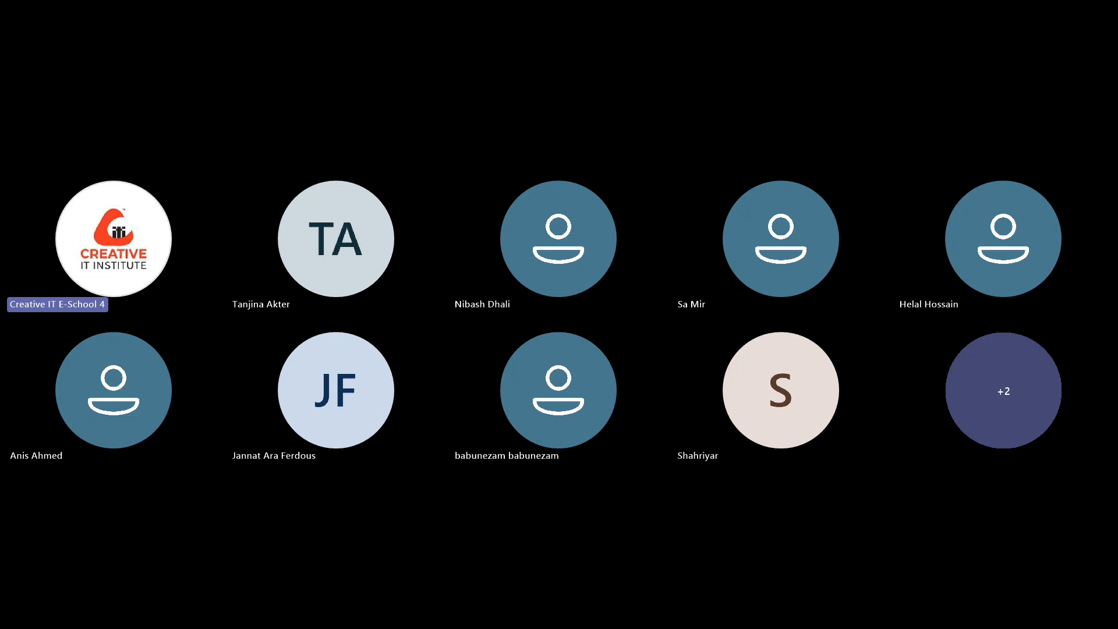